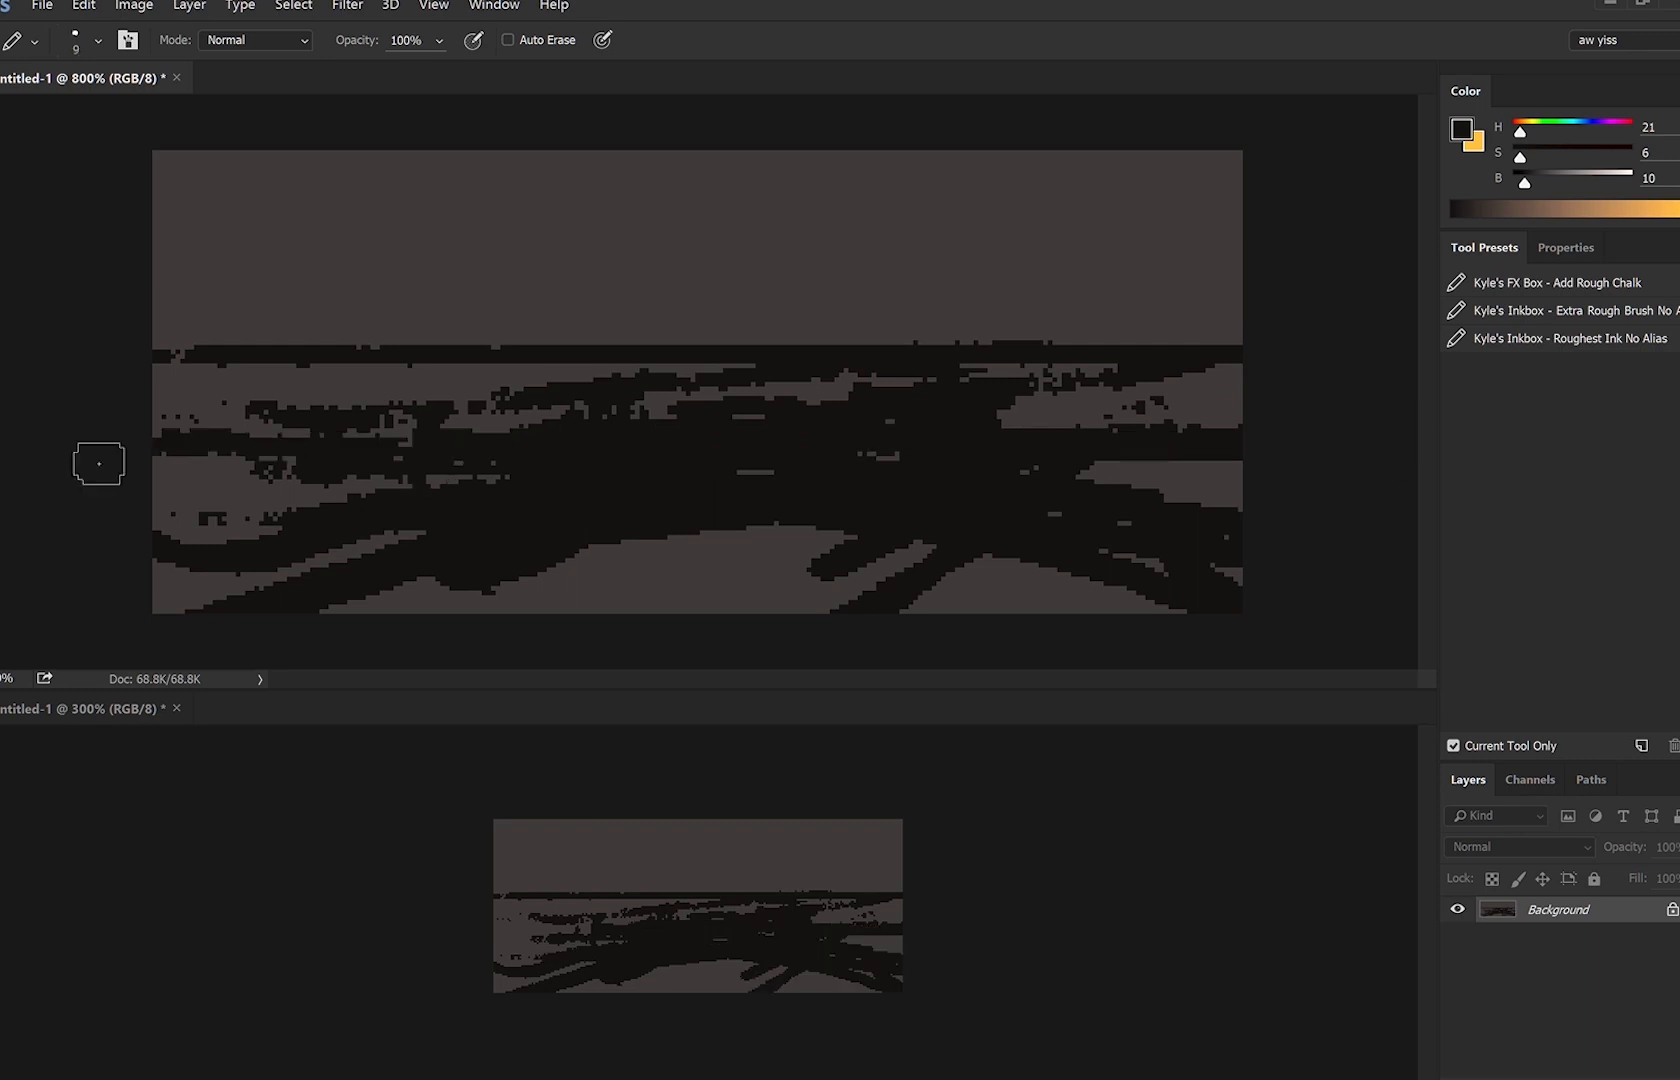
Paint near-black strokes along the horizon line and a small raised silhouette over its left half.
{"action": "left_click_drag", "start_coordinate": [120, 368], "coordinate": [836, 358]}
{"action": "mouse_move", "coordinate": [335, 372]}
{"action": "left_mouse_down"}
{"action": "mouse_move", "coordinate": [446, 394]}
{"action": "mouse_move", "coordinate": [570, 382]}
{"action": "left_mouse_up"}
{"action": "key", "text": "["}
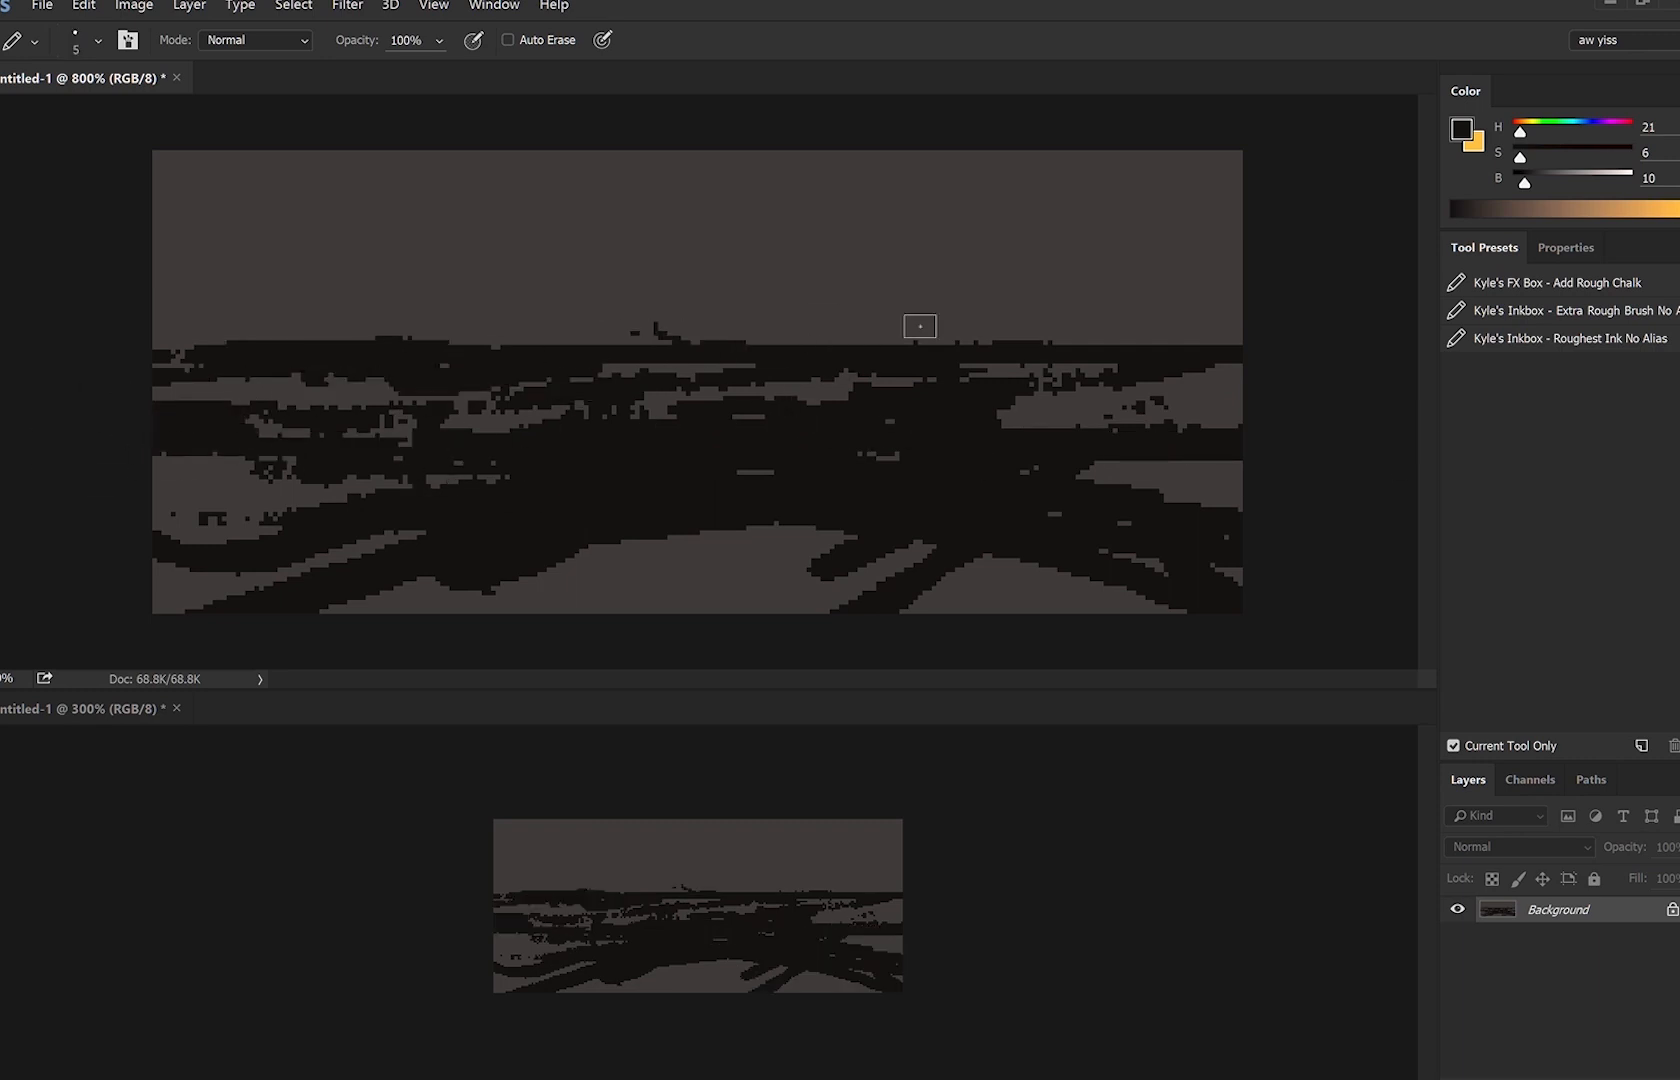
{"action": "key", "text": "bracketright"}
{"action": "left_click_drag", "start_coordinate": [503, 310], "coordinate": [432, 338]}
Paint broken near-black rock shapes above the middle of the horizon, rising toward the right, with a size 8 brush.
{"action": "key", "text": "bracketright"}
{"action": "key", "text": "bracketright"}
{"action": "left_click_drag", "start_coordinate": [918, 246], "coordinate": [860, 285]}
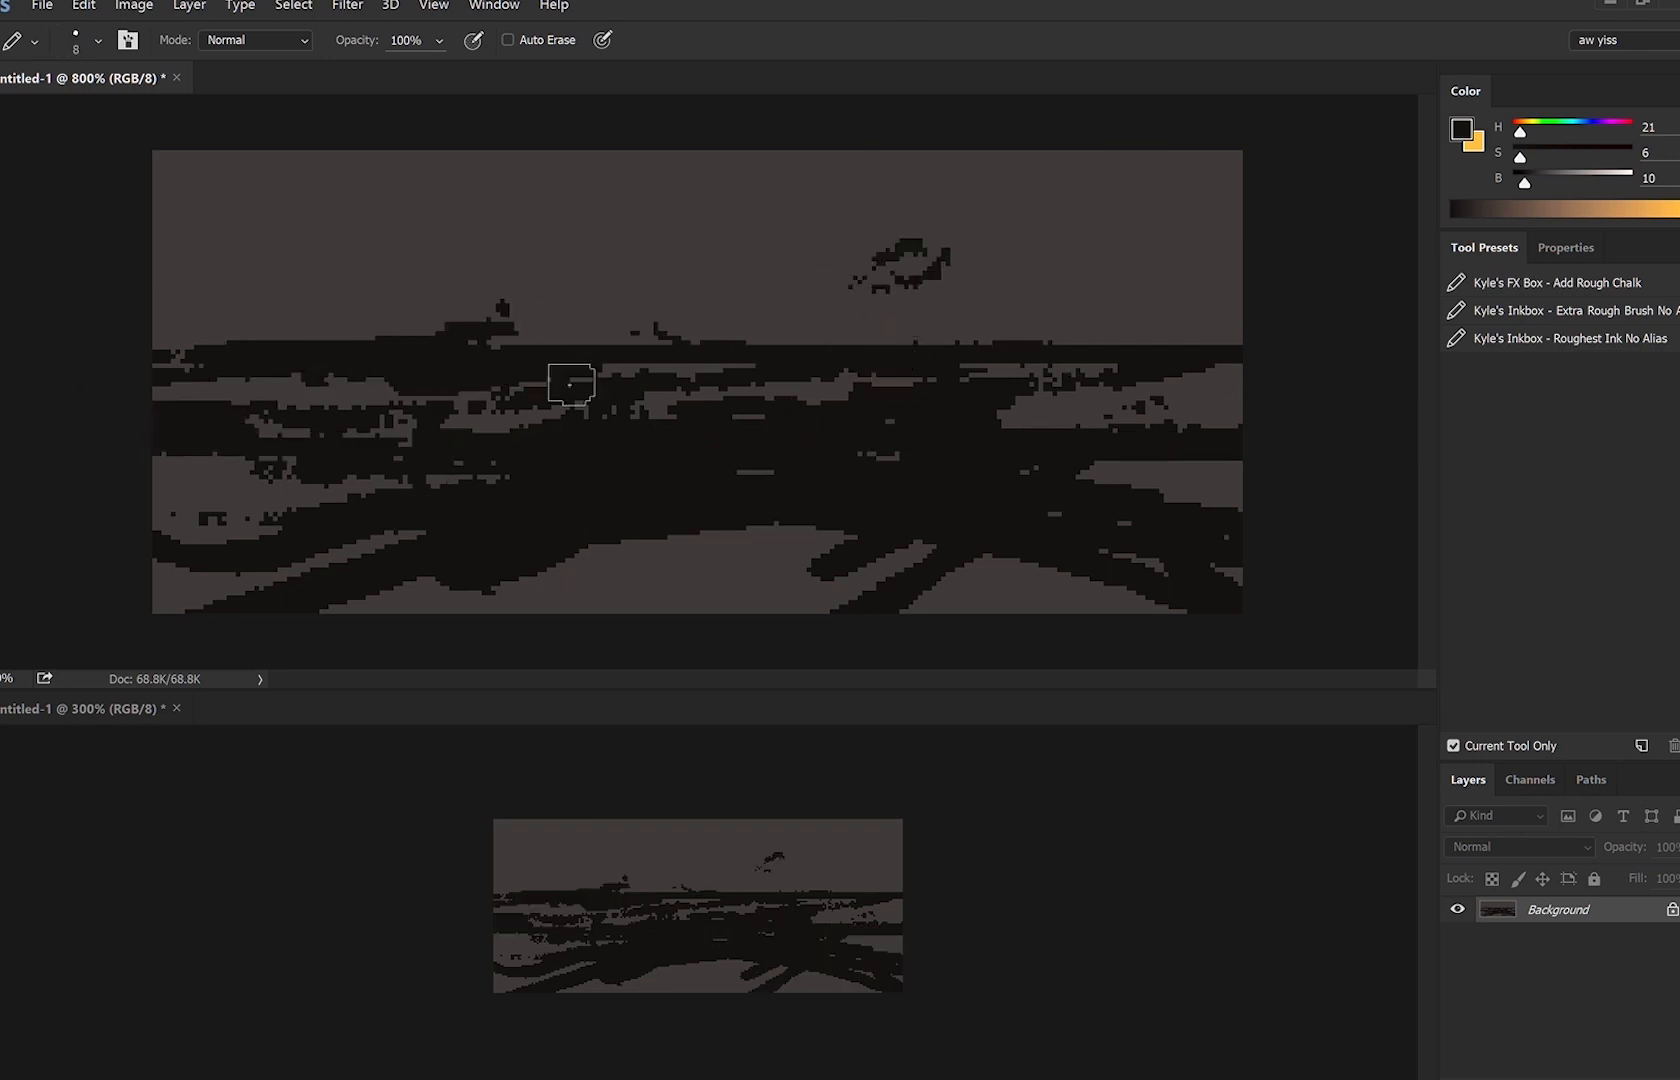
{"action": "left_click_drag", "start_coordinate": [655, 316], "coordinate": [555, 340]}
{"action": "left_click_drag", "start_coordinate": [950, 255], "coordinate": [885, 262]}
{"action": "left_click_drag", "start_coordinate": [815, 310], "coordinate": [712, 330]}
{"action": "left_click_drag", "start_coordinate": [645, 325], "coordinate": [592, 337]}
Lighten the sampled background grey to 51% brightness and block in the sky above the mountain ridge with a size 20 brush.
{"action": "left_click", "coordinate": [912, 261], "text": "alt"}
{"action": "left_click_drag", "start_coordinate": [1525, 180], "coordinate": [1568, 178]}
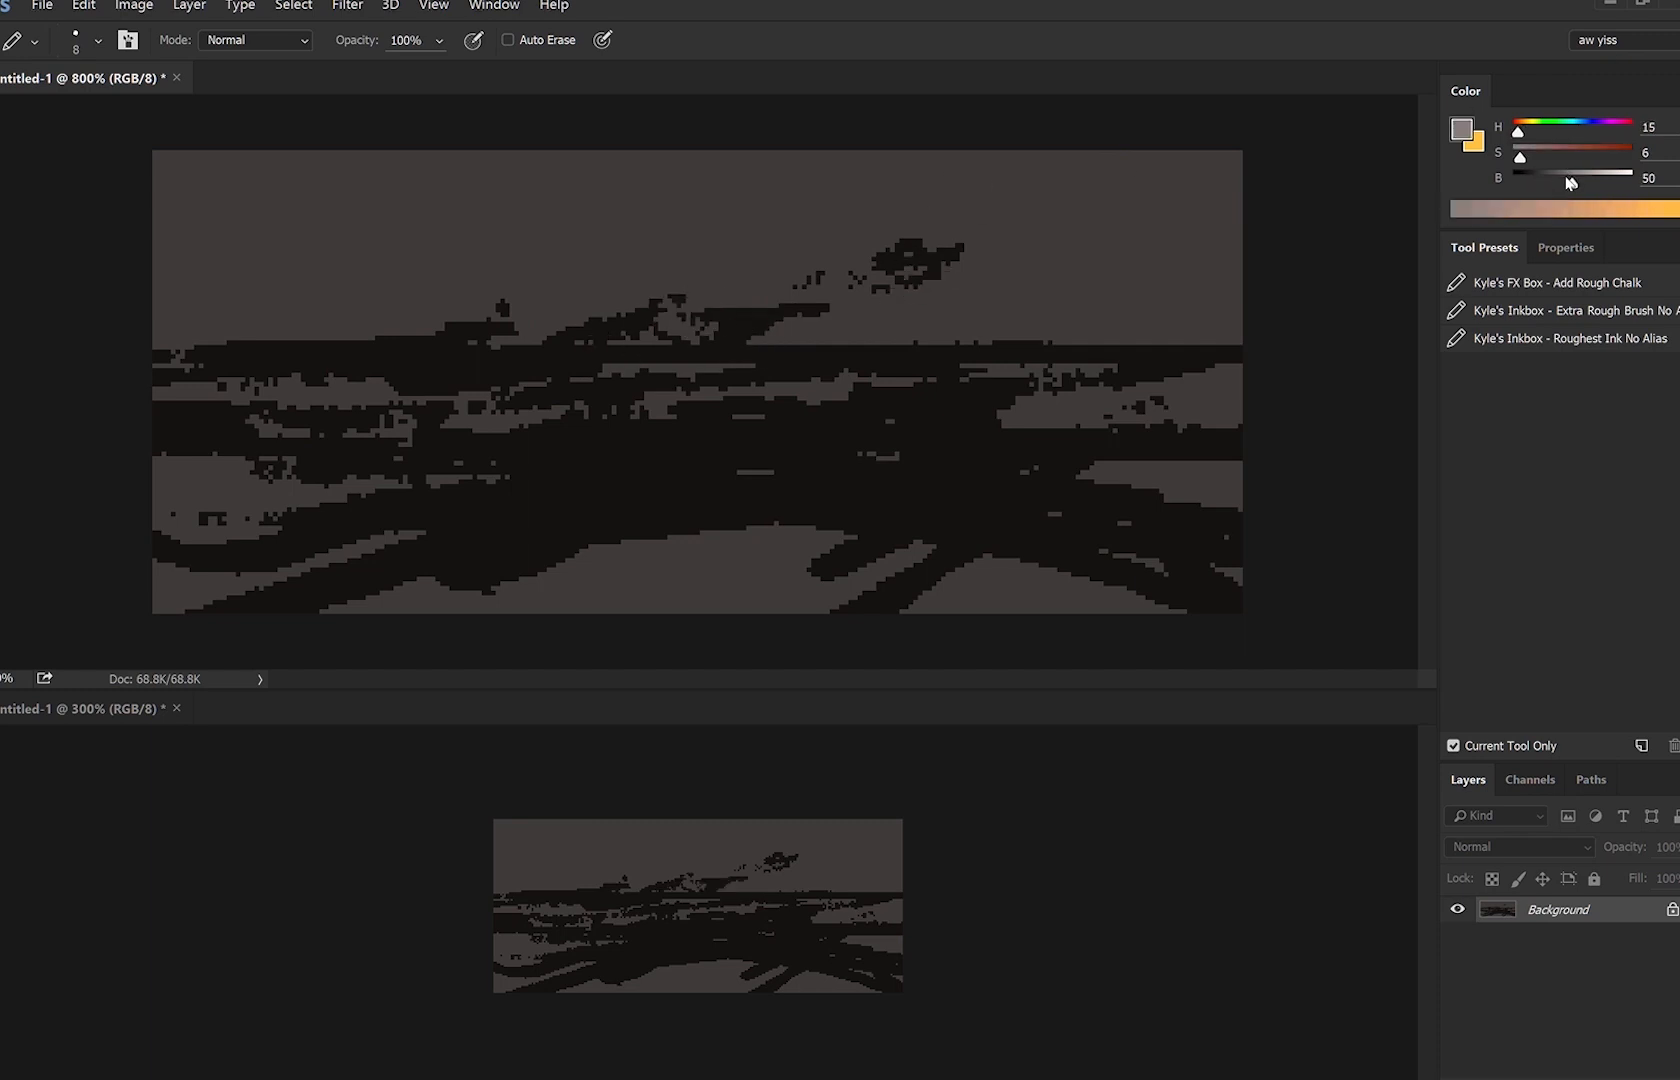
{"action": "mouse_move", "coordinate": [913, 276]}
{"action": "left_mouse_down"}
{"action": "mouse_move", "coordinate": [790, 178]}
{"action": "mouse_move", "coordinate": [920, 165]}
{"action": "left_mouse_up"}
{"action": "key", "text": "ctrl+z"}
{"action": "key", "text": "bracketright"}
{"action": "key", "text": "bracketright"}
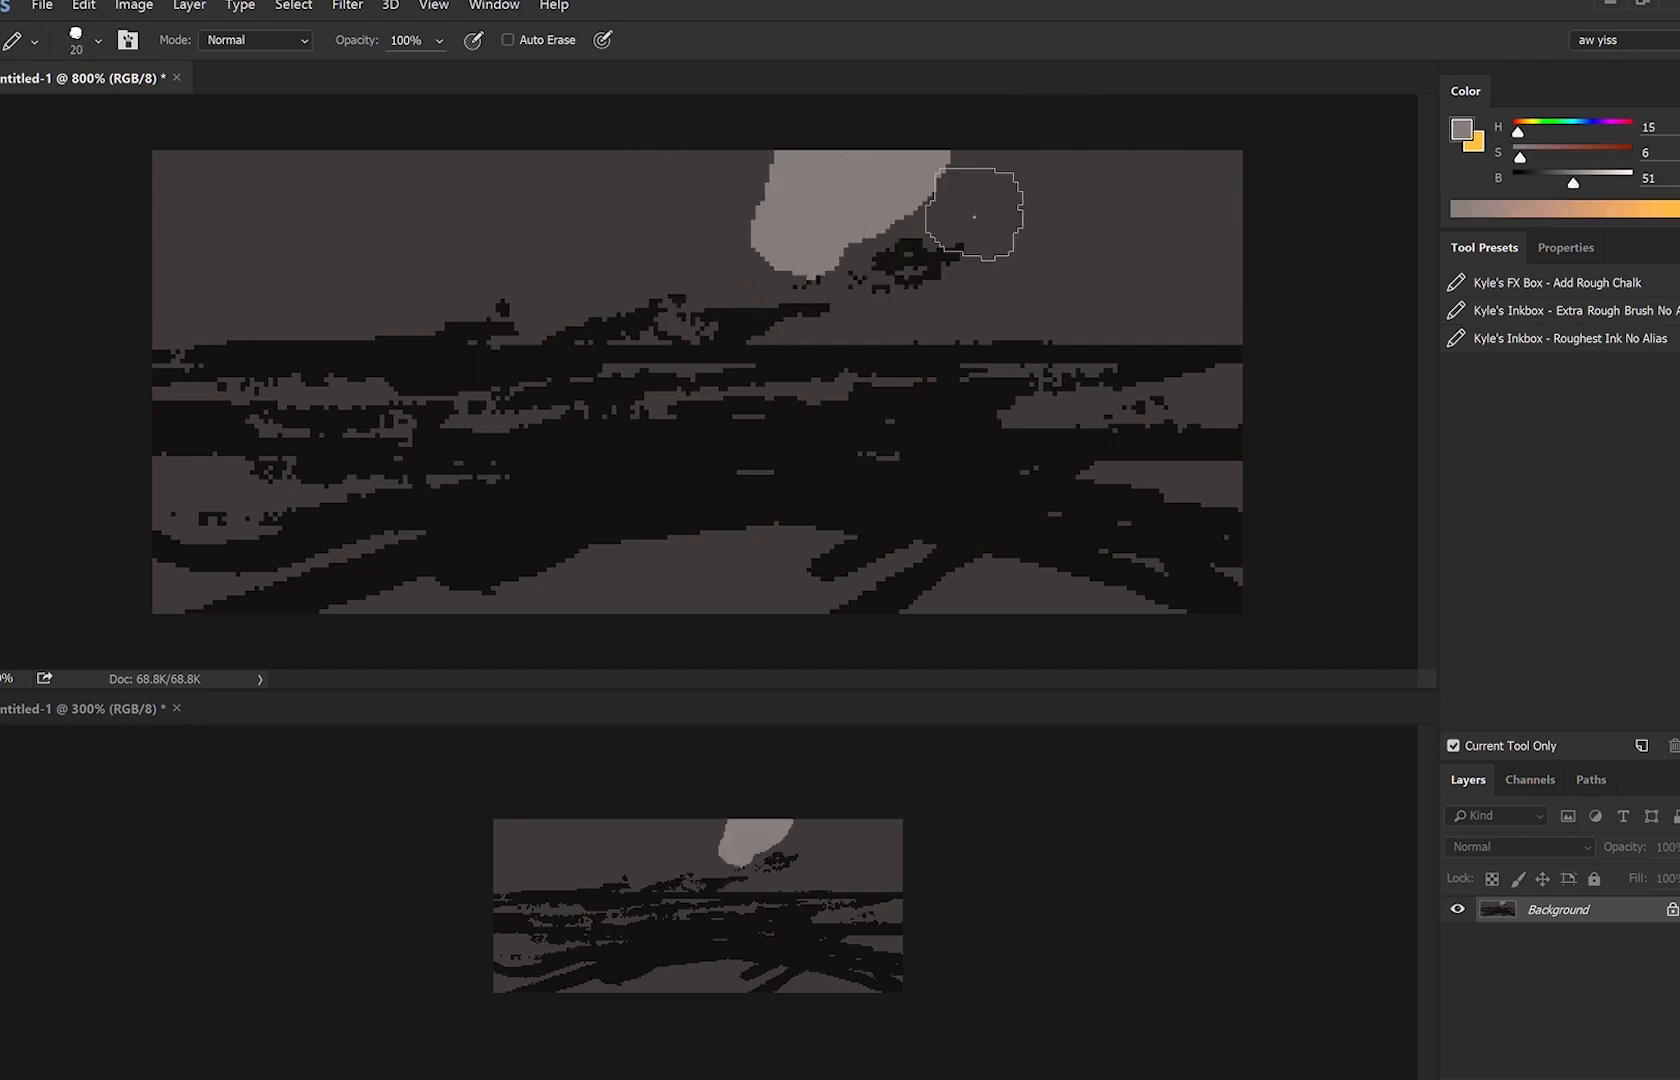
{"action": "left_click_drag", "start_coordinate": [1060, 140], "coordinate": [901, 243]}
{"action": "left_click_drag", "start_coordinate": [795, 222], "coordinate": [565, 165]}
{"action": "left_click_drag", "start_coordinate": [655, 145], "coordinate": [780, 142]}
{"action": "mouse_move", "coordinate": [560, 160]}
{"action": "left_mouse_down"}
{"action": "mouse_move", "coordinate": [443, 128]}
{"action": "mouse_move", "coordinate": [300, 147]}
{"action": "mouse_move", "coordinate": [185, 118]}
{"action": "left_mouse_up"}
{"action": "mouse_move", "coordinate": [712, 208]}
{"action": "left_mouse_down"}
{"action": "mouse_move", "coordinate": [577, 242]}
{"action": "mouse_move", "coordinate": [293, 232]}
{"action": "mouse_move", "coordinate": [168, 165]}
{"action": "left_mouse_up"}
Try painting a thin, light winding river across the dark foreground.
{"action": "key", "text": "bracketleft"}
{"action": "key", "text": "bracketleft"}
{"action": "key", "text": "bracketleft"}
{"action": "key", "text": "bracketleft"}
{"action": "mouse_move", "coordinate": [470, 372]}
{"action": "left_mouse_down"}
{"action": "mouse_move", "coordinate": [830, 435]}
{"action": "mouse_move", "coordinate": [728, 640]}
{"action": "left_mouse_up"}
{"action": "key", "text": "ctrl+z"}
{"action": "key", "text": "bracketleft"}
{"action": "key", "text": "bracketleft"}
{"action": "key", "text": "bracketleft"}
{"action": "key", "text": "bracketleft"}
{"action": "key", "text": "bracketleft"}
{"action": "mouse_move", "coordinate": [656, 359]}
{"action": "left_mouse_down"}
{"action": "mouse_move", "coordinate": [882, 420]}
{"action": "mouse_move", "coordinate": [692, 510]}
{"action": "left_mouse_up"}
{"action": "key", "text": "bracketright"}
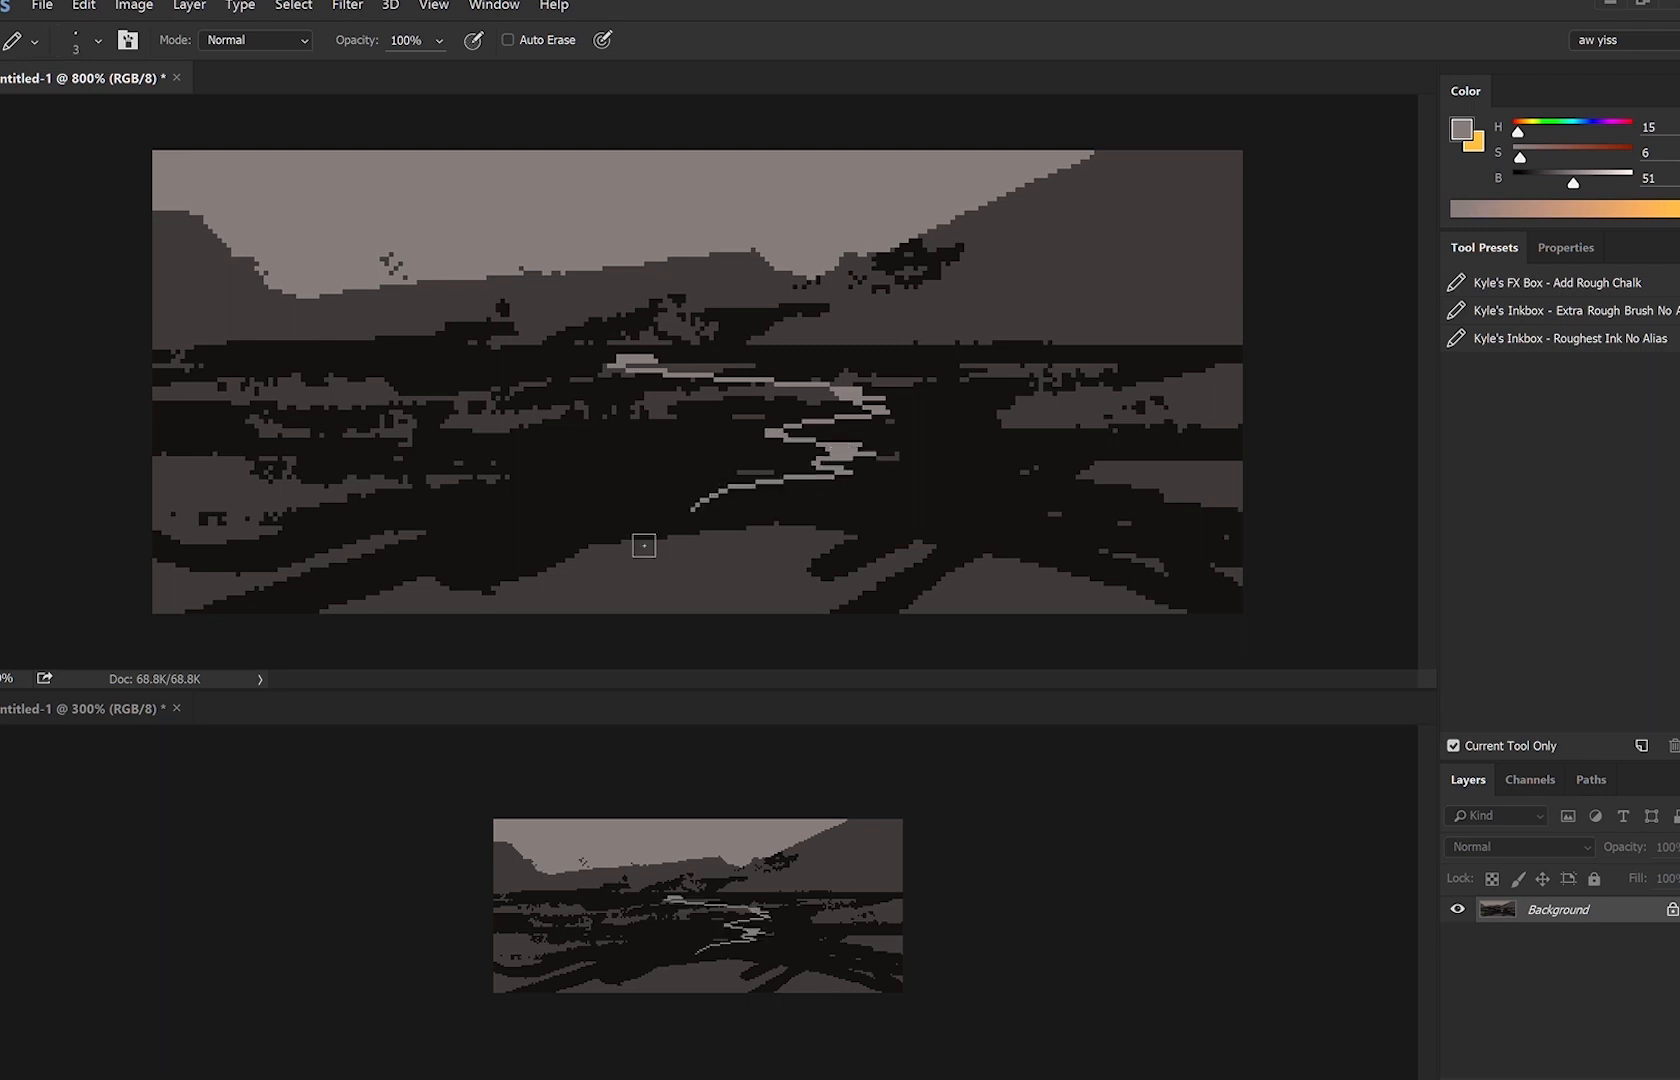
{"action": "key", "text": "ctrl+z"}
Paint a steep dark edge for the right cliff and fill its face with the sampled dark grey.
{"action": "left_click", "coordinate": [750, 390], "text": "alt"}
{"action": "left_click_drag", "start_coordinate": [766, 340], "coordinate": [884, 250]}
{"action": "mouse_move", "coordinate": [832, 352]}
{"action": "left_mouse_down"}
{"action": "mouse_move", "coordinate": [870, 236]}
{"action": "mouse_move", "coordinate": [872, 256]}
{"action": "left_mouse_up"}
{"action": "left_click", "coordinate": [1025, 267], "text": "alt"}
{"action": "key", "text": "bracketright"}
{"action": "mouse_move", "coordinate": [1025, 267]}
{"action": "left_mouse_down"}
{"action": "mouse_move", "coordinate": [971, 111]}
{"action": "mouse_move", "coordinate": [938, 229]}
{"action": "mouse_move", "coordinate": [1121, 144]}
{"action": "mouse_move", "coordinate": [979, 193]}
{"action": "mouse_move", "coordinate": [981, 160]}
{"action": "mouse_move", "coordinate": [838, 358]}
{"action": "left_mouse_up"}
Paint craggy near-black rock shapes across the right cliff's face and base using the sampled foreground colour.
{"action": "left_click", "coordinate": [852, 388], "text": "alt"}
{"action": "mouse_move", "coordinate": [984, 347]}
{"action": "left_mouse_down"}
{"action": "mouse_move", "coordinate": [1049, 278]}
{"action": "mouse_move", "coordinate": [1036, 350]}
{"action": "left_mouse_up"}
{"action": "left_click_drag", "start_coordinate": [933, 374], "coordinate": [1090, 298]}
{"action": "mouse_move", "coordinate": [1162, 246]}
{"action": "left_mouse_down"}
{"action": "mouse_move", "coordinate": [1134, 336]}
{"action": "mouse_move", "coordinate": [1165, 372]}
{"action": "left_mouse_up"}
Sample the 25% brightness grey and block in the dark landforms above the horizon and the left cliff.
{"action": "left_click", "coordinate": [1078, 357], "text": "alt"}
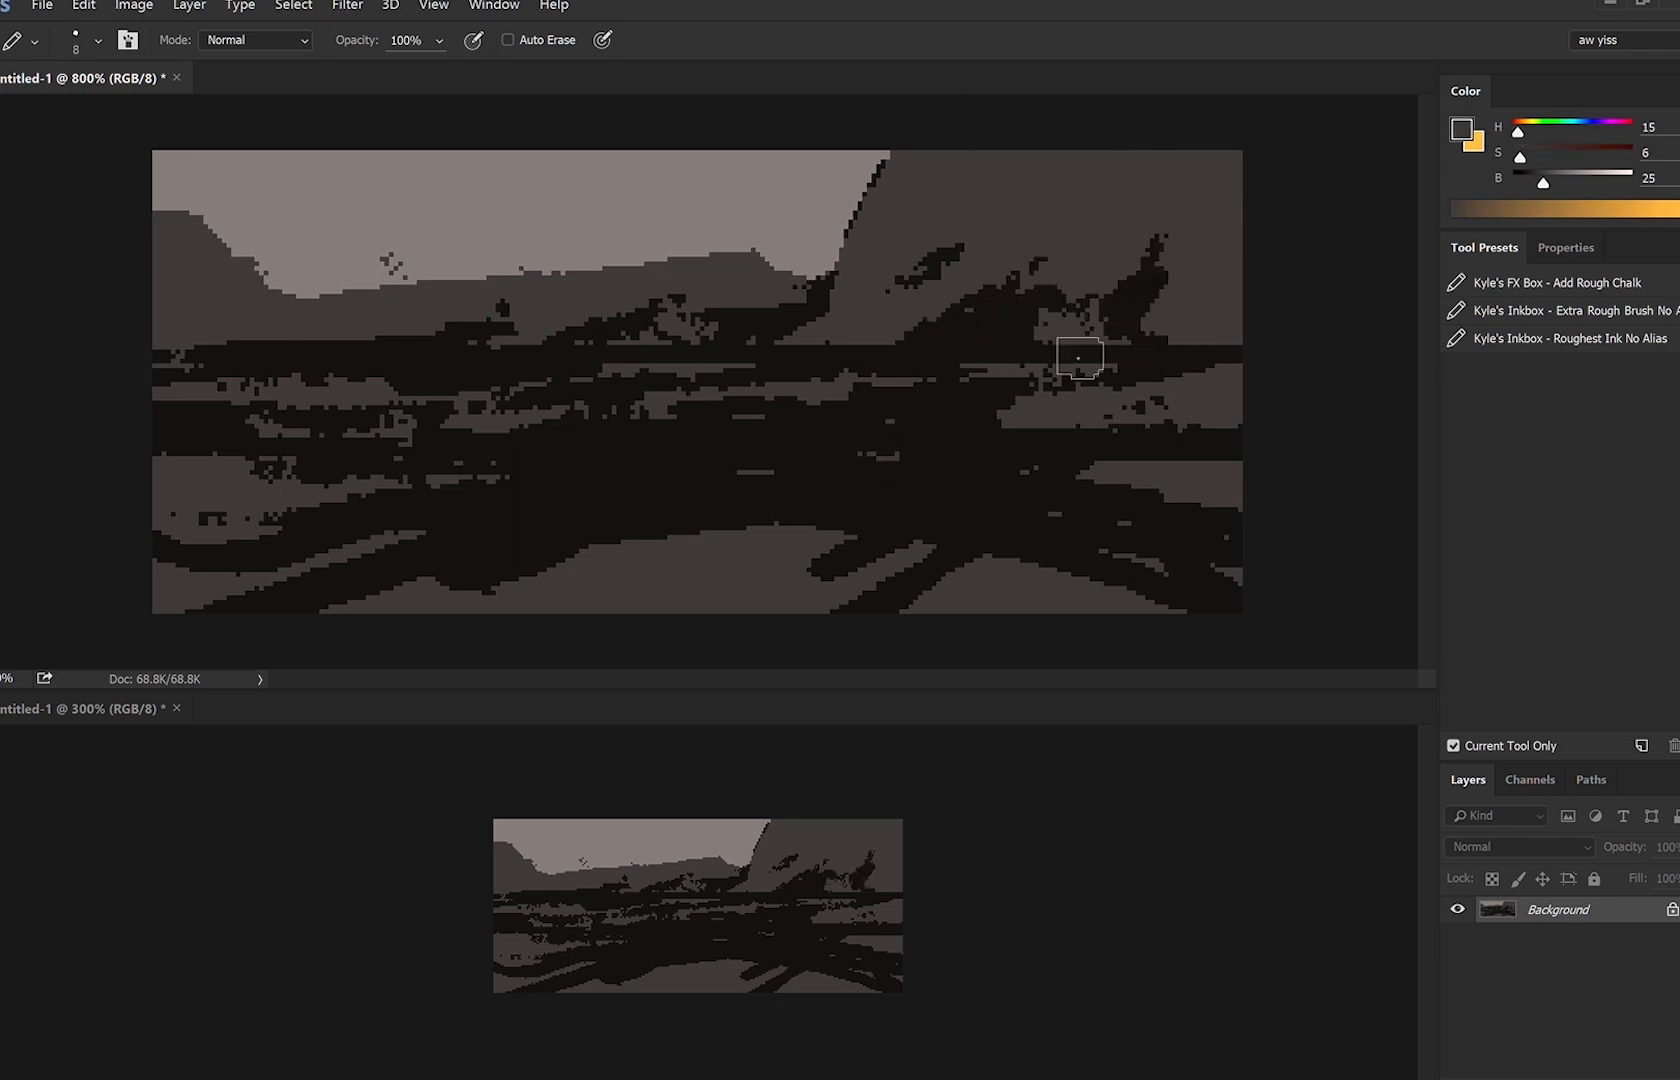
{"action": "left_click_drag", "start_coordinate": [830, 342], "coordinate": [418, 307]}
{"action": "key", "text": "]"}
{"action": "mouse_move", "coordinate": [325, 258]}
{"action": "left_mouse_down"}
{"action": "mouse_move", "coordinate": [284, 173]}
{"action": "mouse_move", "coordinate": [182, 182]}
{"action": "left_mouse_up"}
Refine the left cliff's vertical edge and base with smaller strokes in sampled tones.
{"action": "left_click", "coordinate": [390, 399], "text": "alt"}
{"action": "key", "text": "["}
{"action": "key", "text": "["}
{"action": "key", "text": "["}
{"action": "mouse_move", "coordinate": [387, 316]}
{"action": "left_mouse_down"}
{"action": "mouse_move", "coordinate": [344, 170]}
{"action": "mouse_move", "coordinate": [371, 322]}
{"action": "left_mouse_up"}
{"action": "left_click", "coordinate": [330, 281], "text": "alt"}
{"action": "mouse_move", "coordinate": [334, 150]}
{"action": "left_mouse_down"}
{"action": "mouse_move", "coordinate": [358, 312]}
{"action": "mouse_move", "coordinate": [344, 192]}
{"action": "left_mouse_up"}
{"action": "mouse_move", "coordinate": [392, 272]}
{"action": "left_mouse_down"}
{"action": "mouse_move", "coordinate": [705, 258]}
{"action": "mouse_move", "coordinate": [465, 243]}
{"action": "mouse_move", "coordinate": [505, 275]}
{"action": "left_mouse_up"}
Raise the grey's brightness to 34% and fill the distant mountain beside the left cliff with a larger brush.
{"action": "key", "text": "]"}
{"action": "key", "text": "]"}
{"action": "key", "text": "]"}
{"action": "left_click_drag", "start_coordinate": [1546, 187], "coordinate": [1555, 187]}
{"action": "mouse_move", "coordinate": [436, 280]}
{"action": "left_mouse_down"}
{"action": "mouse_move", "coordinate": [502, 319]}
{"action": "mouse_move", "coordinate": [416, 187]}
{"action": "left_mouse_up"}
{"action": "left_click", "coordinate": [534, 186]}
{"action": "key", "text": "["}
{"action": "mouse_move", "coordinate": [540, 283]}
{"action": "left_mouse_down"}
{"action": "mouse_move", "coordinate": [521, 232]}
{"action": "mouse_move", "coordinate": [525, 273]}
{"action": "left_mouse_up"}
{"action": "mouse_move", "coordinate": [568, 296]}
{"action": "left_mouse_down"}
{"action": "mouse_move", "coordinate": [584, 214]}
{"action": "mouse_move", "coordinate": [605, 214]}
{"action": "left_mouse_up"}
Refine the distant mountain's base and add small silhouettes and a thin spire along the horizon in sampled tones.
{"action": "left_click", "coordinate": [611, 187], "text": "alt"}
{"action": "left_click", "coordinate": [579, 301], "text": "alt"}
{"action": "key", "text": "["}
{"action": "left_click_drag", "start_coordinate": [530, 298], "coordinate": [556, 330]}
{"action": "key", "text": "["}
{"action": "mouse_move", "coordinate": [512, 335]}
{"action": "left_mouse_down"}
{"action": "mouse_move", "coordinate": [475, 289]}
{"action": "mouse_move", "coordinate": [383, 348]}
{"action": "mouse_move", "coordinate": [398, 302]}
{"action": "mouse_move", "coordinate": [470, 321]}
{"action": "mouse_move", "coordinate": [426, 286]}
{"action": "mouse_move", "coordinate": [582, 326]}
{"action": "mouse_move", "coordinate": [434, 348]}
{"action": "left_mouse_up"}
{"action": "left_click", "coordinate": [652, 337], "text": "alt"}
{"action": "key", "text": "["}
{"action": "key", "text": "["}
{"action": "left_click_drag", "start_coordinate": [634, 341], "coordinate": [684, 341]}
{"action": "left_click", "coordinate": [592, 303], "text": "alt"}
{"action": "left_click_drag", "start_coordinate": [618, 332], "coordinate": [616, 262]}
Block in the distant mountain against the right cliff and carve its slope into a valley with the sky colour.
{"action": "key", "text": "]"}
{"action": "key", "text": "]"}
{"action": "key", "text": "]"}
{"action": "key", "text": "]"}
{"action": "key", "text": "]"}
{"action": "key", "text": "]"}
{"action": "mouse_move", "coordinate": [664, 284]}
{"action": "left_mouse_down"}
{"action": "mouse_move", "coordinate": [806, 302]}
{"action": "mouse_move", "coordinate": [864, 192]}
{"action": "mouse_move", "coordinate": [844, 306]}
{"action": "left_mouse_up"}
{"action": "left_click", "coordinate": [838, 187], "text": "alt"}
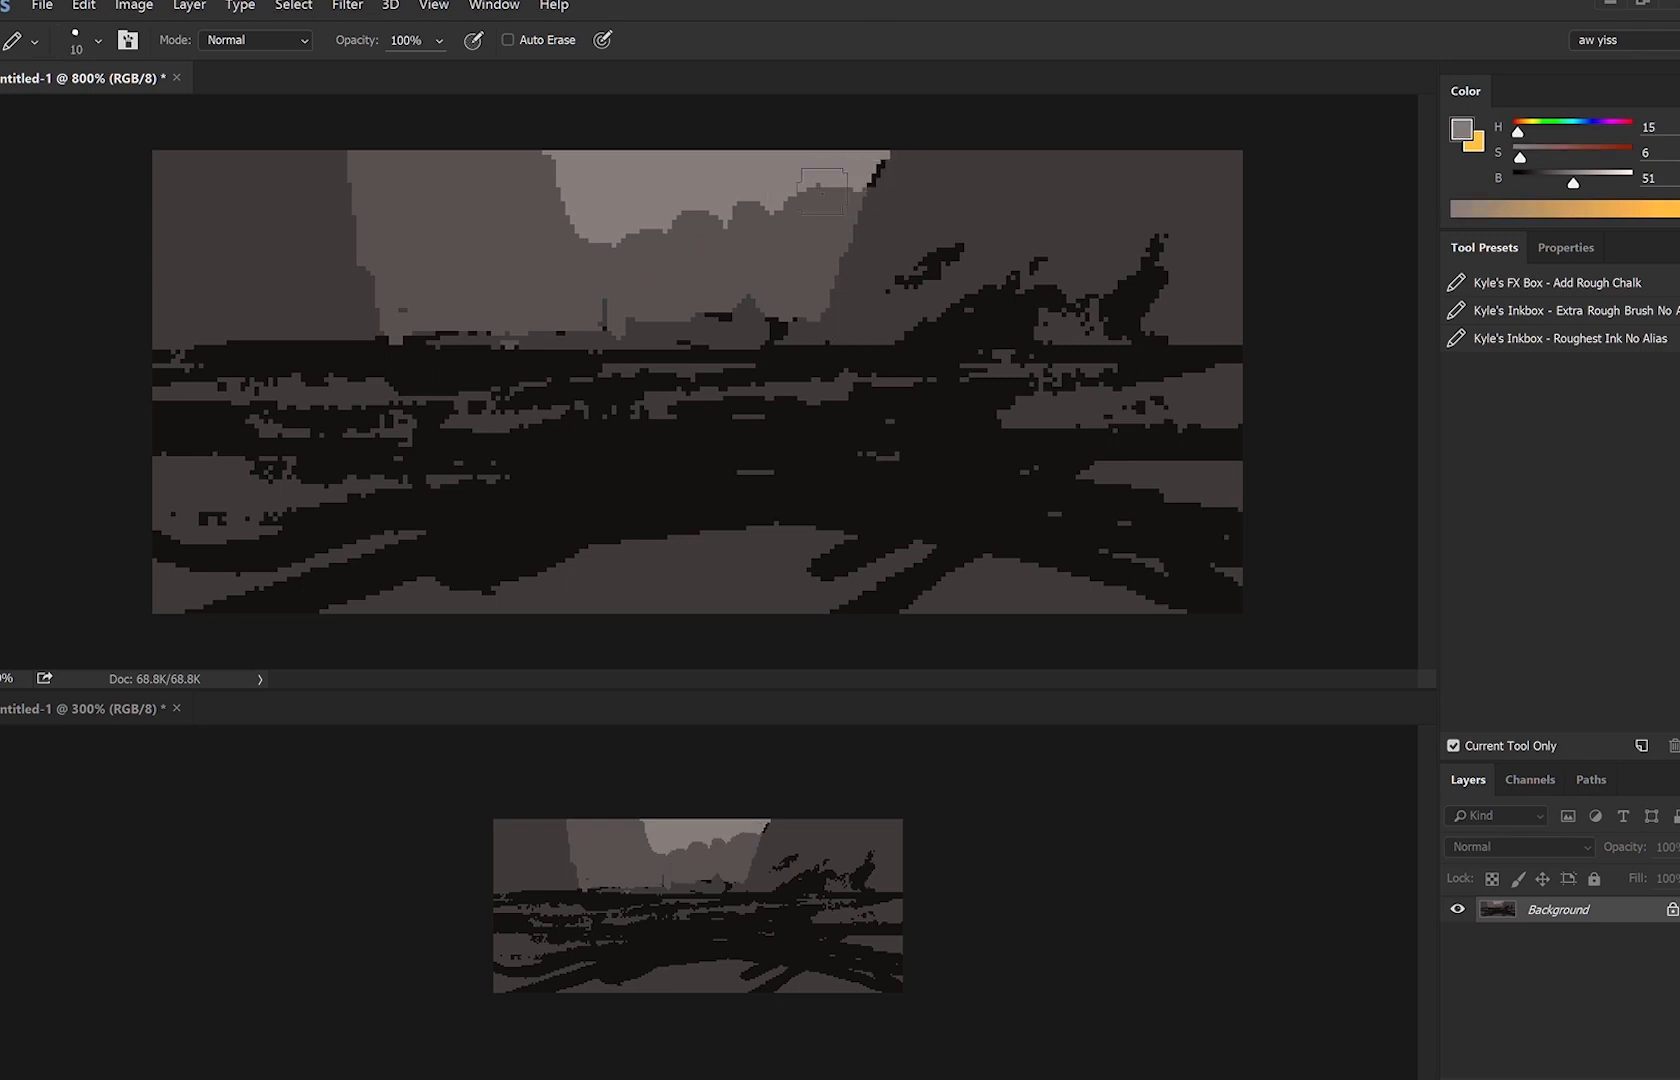
{"action": "left_click_drag", "start_coordinate": [823, 191], "coordinate": [732, 213]}
{"action": "key", "text": "bracketleft"}
{"action": "left_click", "coordinate": [680, 319], "text": "alt"}
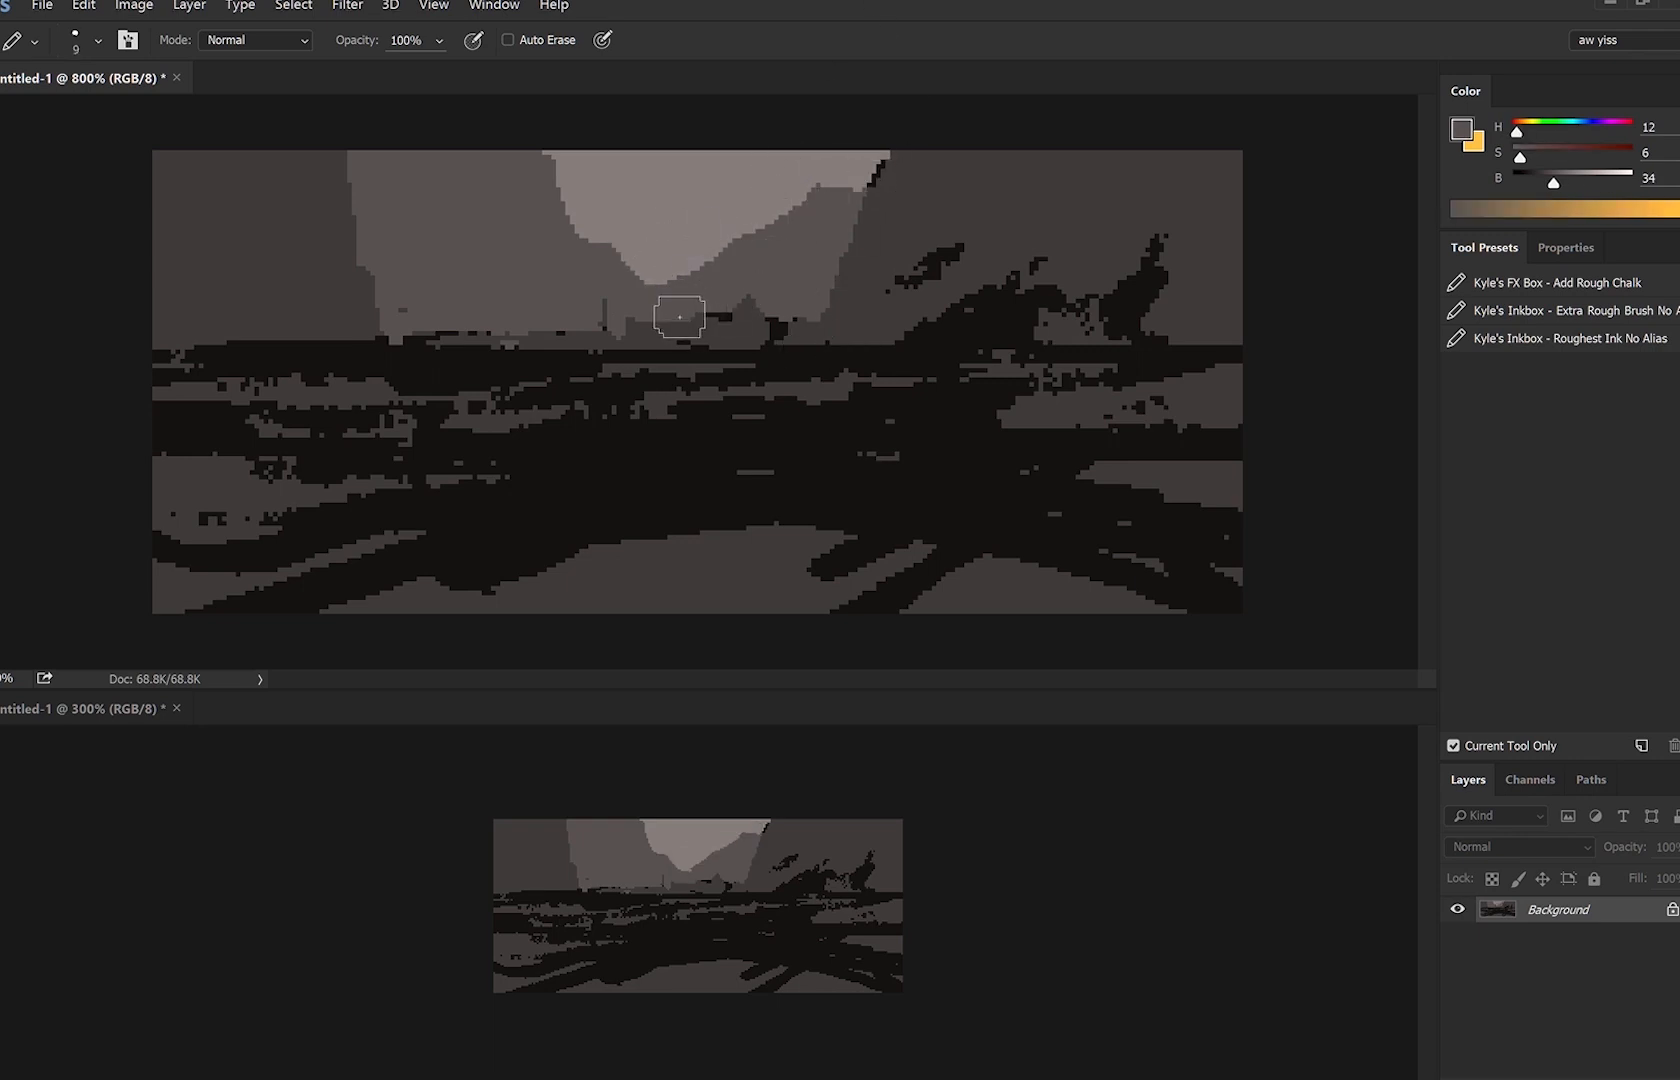
Adjust the painting's colours to a darker, purple-tinted palette.
{"action": "key", "text": "alt"}
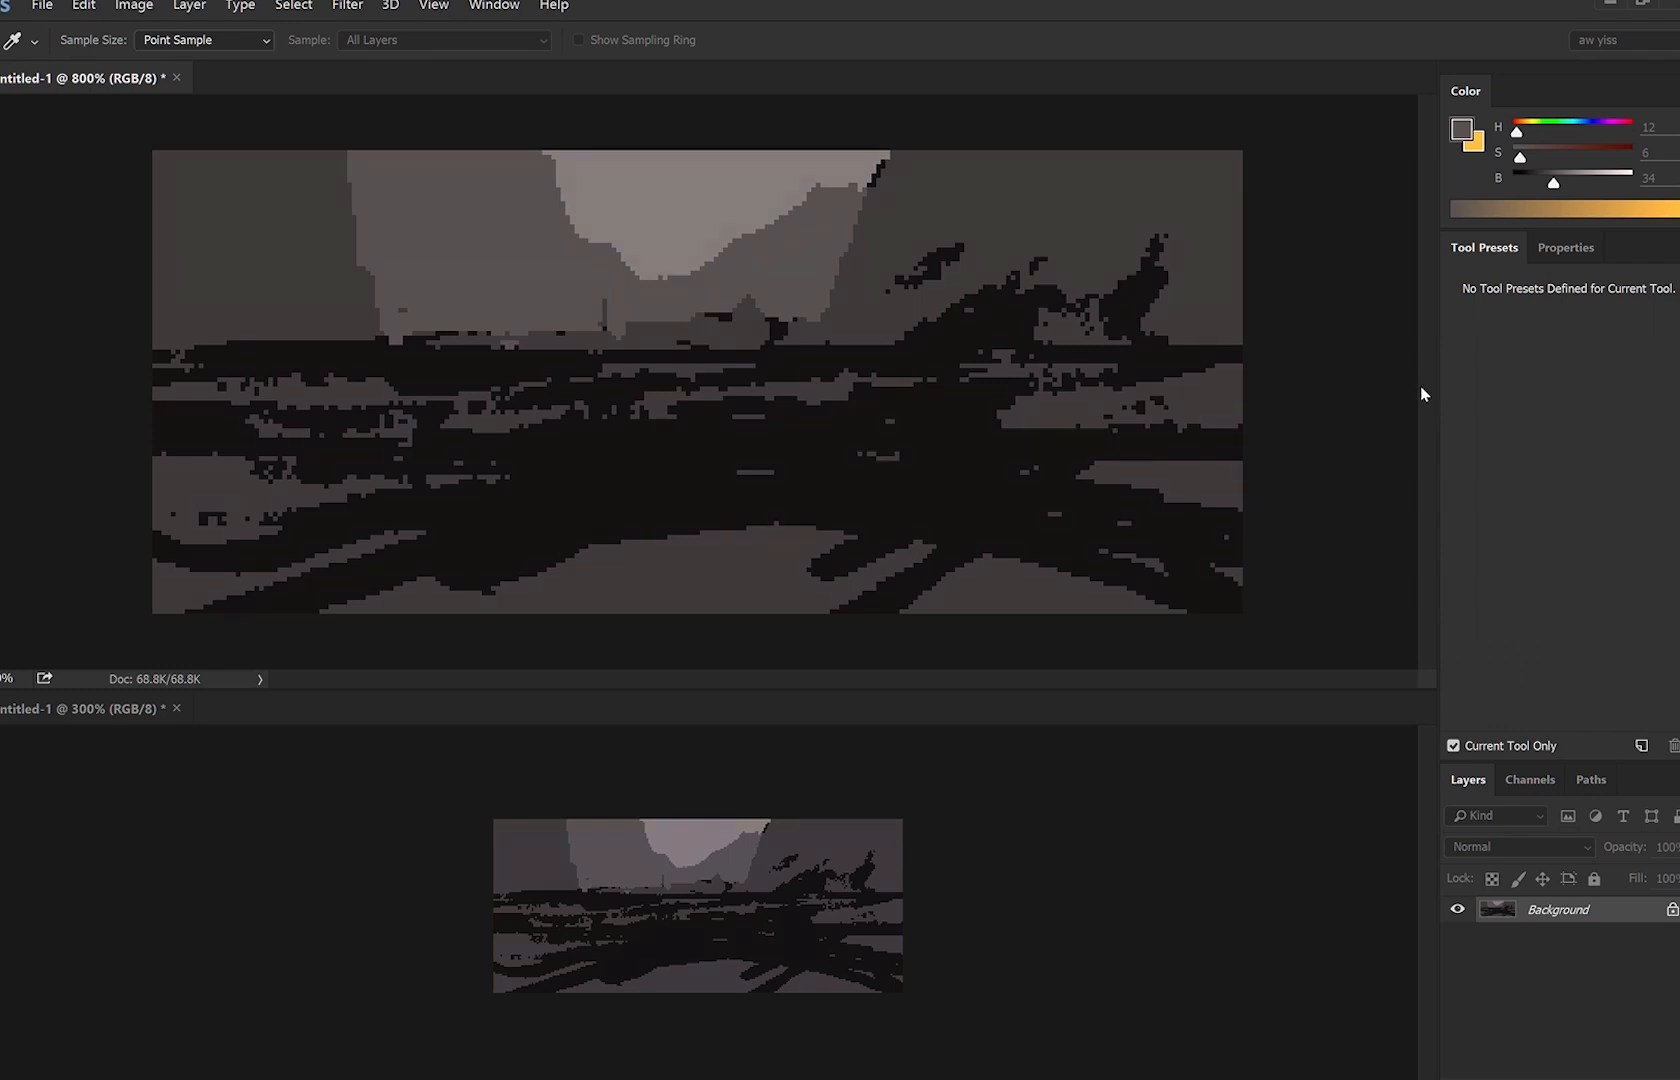
{"action": "left_click_drag", "start_coordinate": [1397, 440], "coordinate": [1451, 440]}
{"action": "left_click_drag", "start_coordinate": [1383, 493], "coordinate": [1362, 490]}
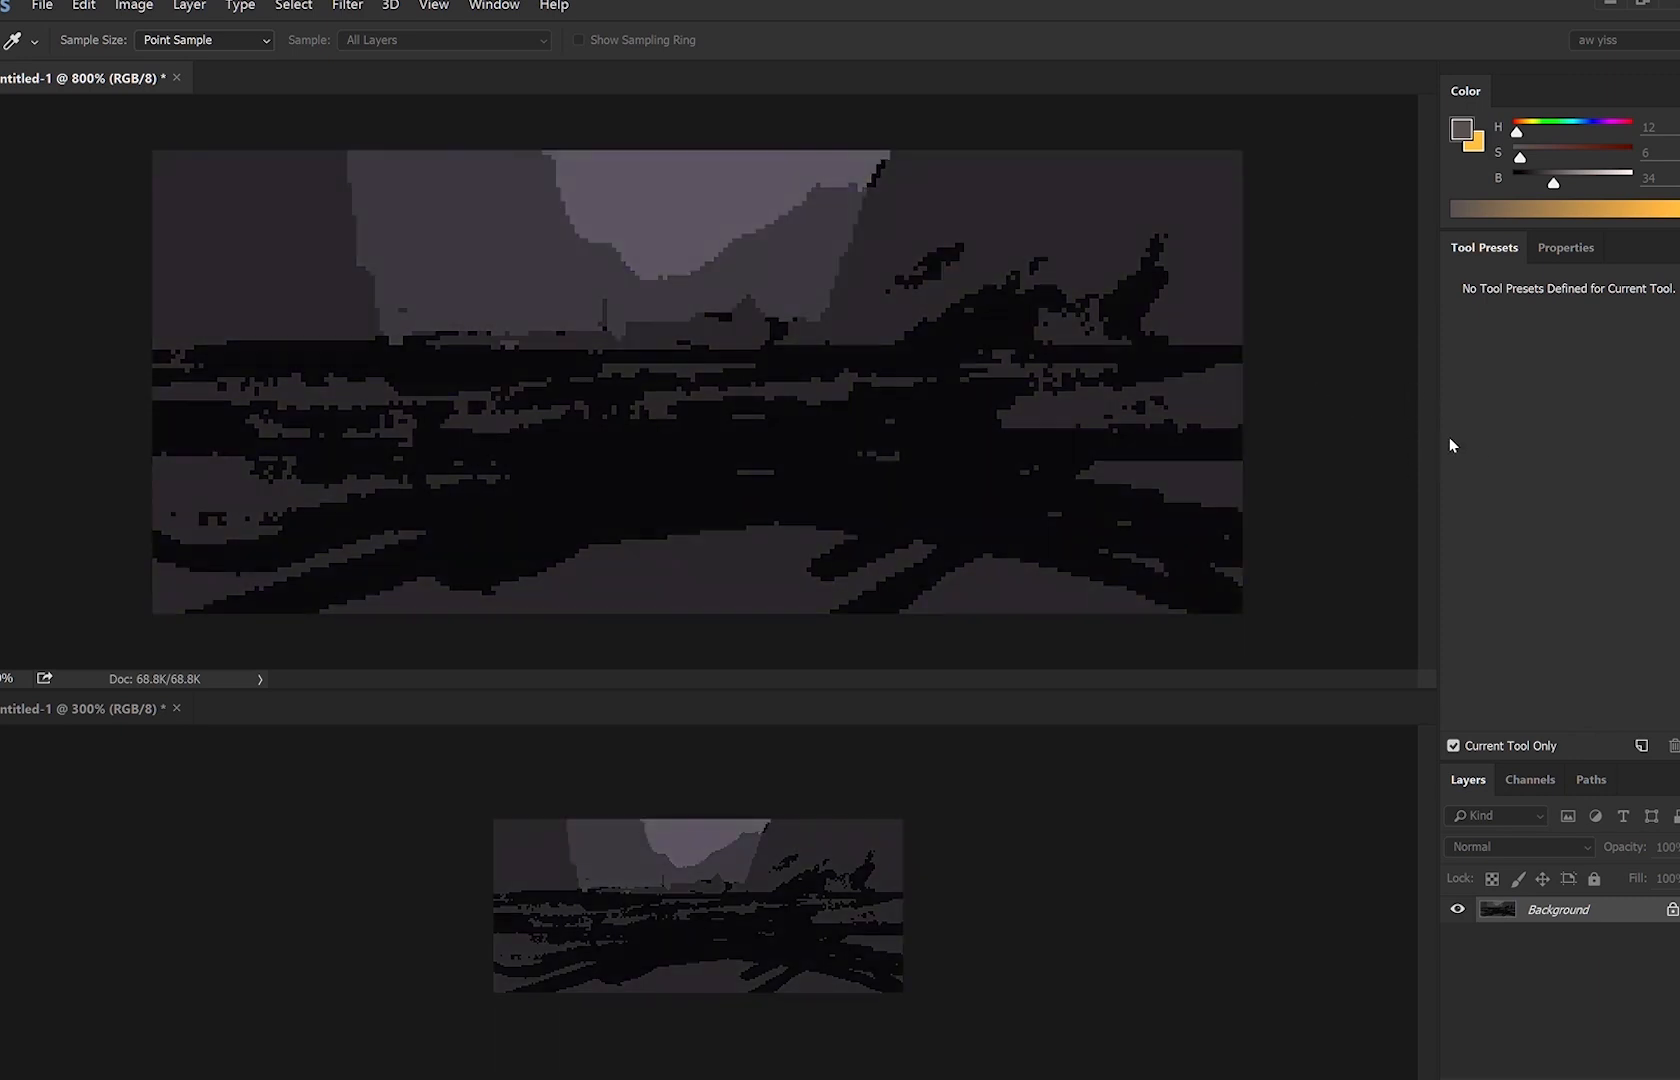
Mix a vivid orange at H 14, S 75, B 77 and paint patches along the right cliff's upper edge.
{"action": "key", "text": "b"}
{"action": "left_click", "coordinate": [1540, 130]}
{"action": "left_click", "coordinate": [1571, 158]}
{"action": "left_click", "coordinate": [1526, 133]}
{"action": "left_click", "coordinate": [1606, 158]}
{"action": "left_click", "coordinate": [1564, 183]}
{"action": "left_click", "coordinate": [1518, 132]}
{"action": "left_click_drag", "start_coordinate": [1518, 133], "coordinate": [1601, 157]}
{"action": "left_click", "coordinate": [1604, 183]}
{"action": "left_click", "coordinate": [1560, 158]}
{"action": "left_click", "coordinate": [1518, 132]}
{"action": "left_click", "coordinate": [1576, 157]}
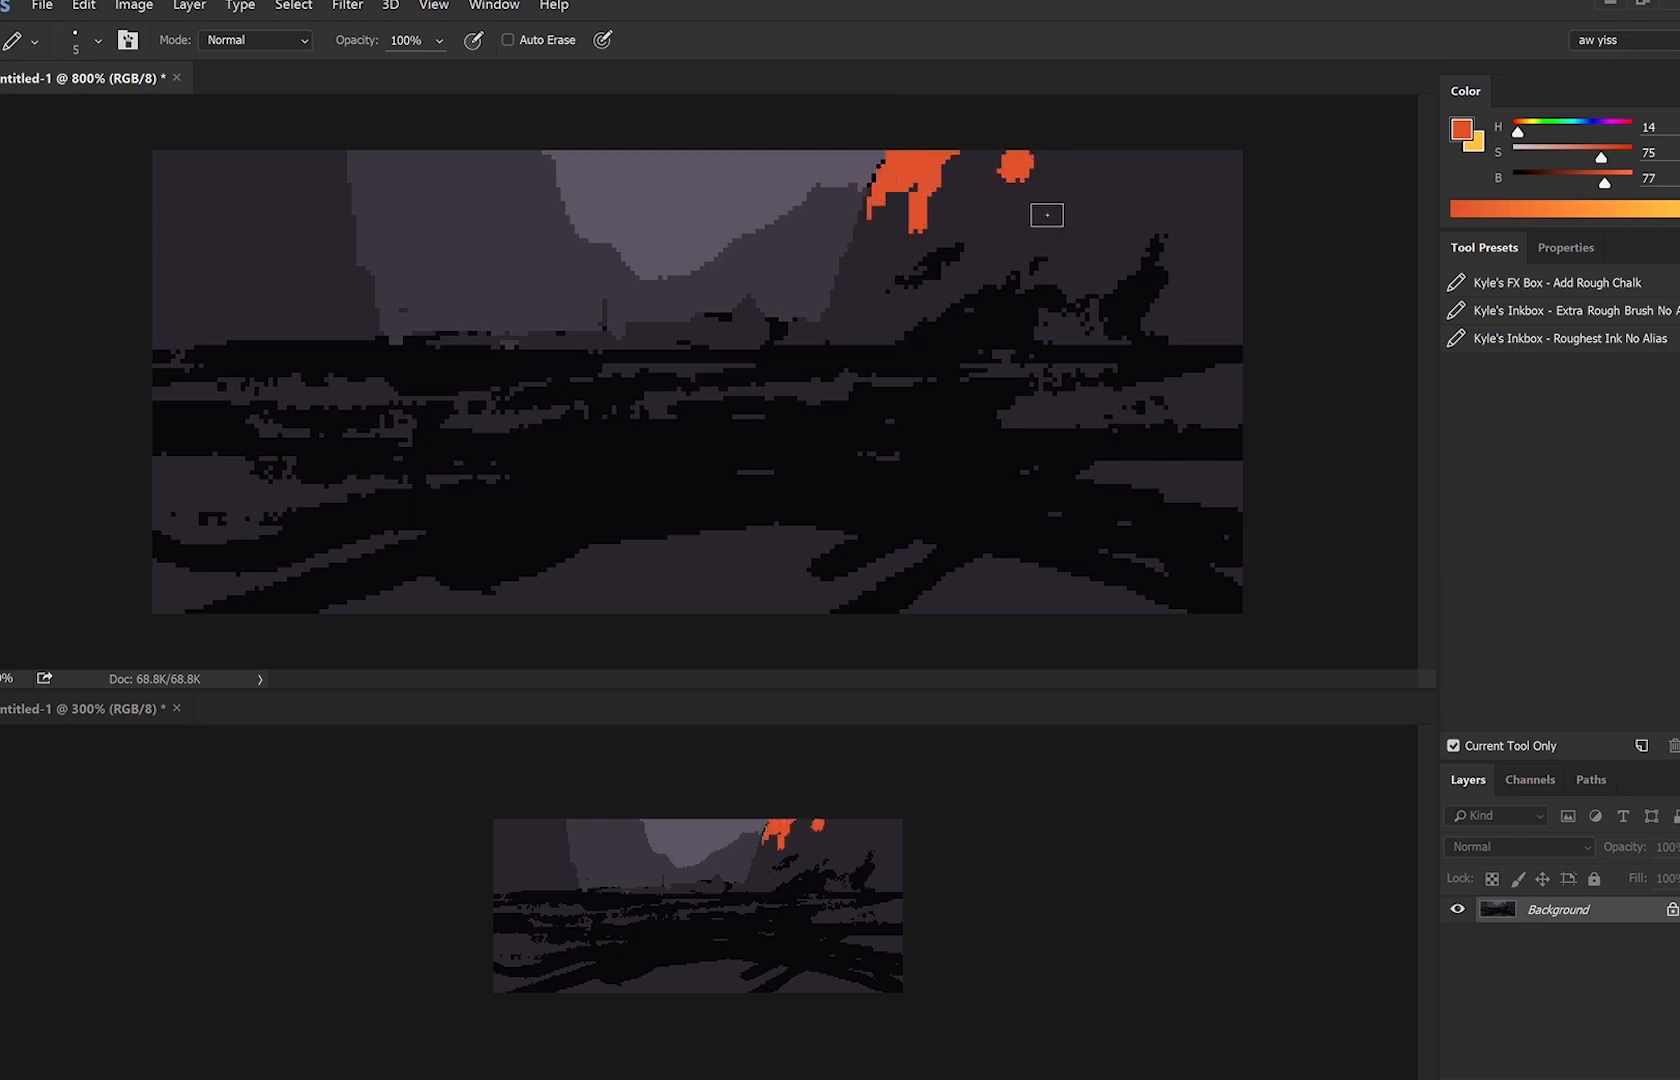
Duplicate the whole painting onto a new layer and move the copy down to lower the horizon.
{"action": "key", "text": "ctrl+a"}
{"action": "key", "text": "ctrl+j"}
{"action": "left_click_drag", "start_coordinate": [885, 307], "coordinate": [904, 450]}
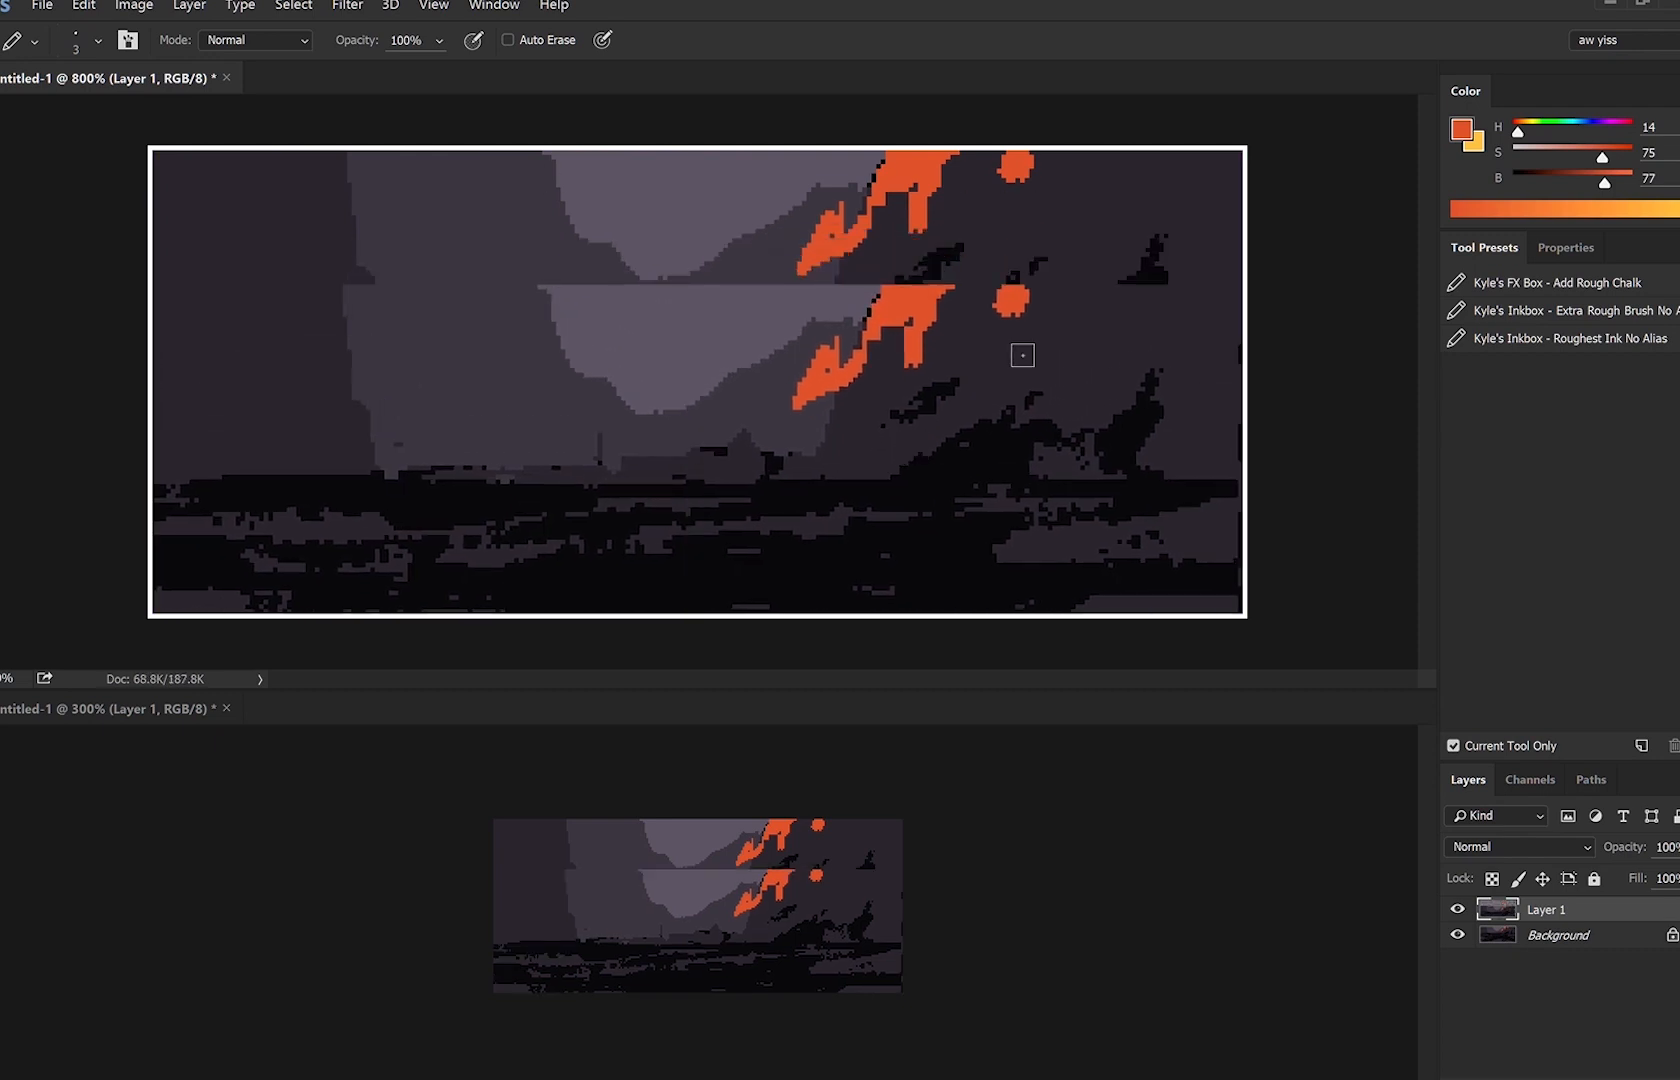
{"action": "left_click", "coordinate": [911, 465], "text": "alt"}
{"action": "left_click", "coordinate": [911, 465], "text": "ctrl"}
Paint a tall orange band down the right cliff's edge, across the seam between the layers, with a size 6 brush.
{"action": "key", "text": "bracketright"}
{"action": "key", "text": "bracketright"}
{"action": "key", "text": "bracketright"}
{"action": "mouse_move", "coordinate": [906, 188]}
{"action": "left_mouse_down"}
{"action": "mouse_move", "coordinate": [911, 131]}
{"action": "mouse_move", "coordinate": [961, 130]}
{"action": "left_mouse_up"}
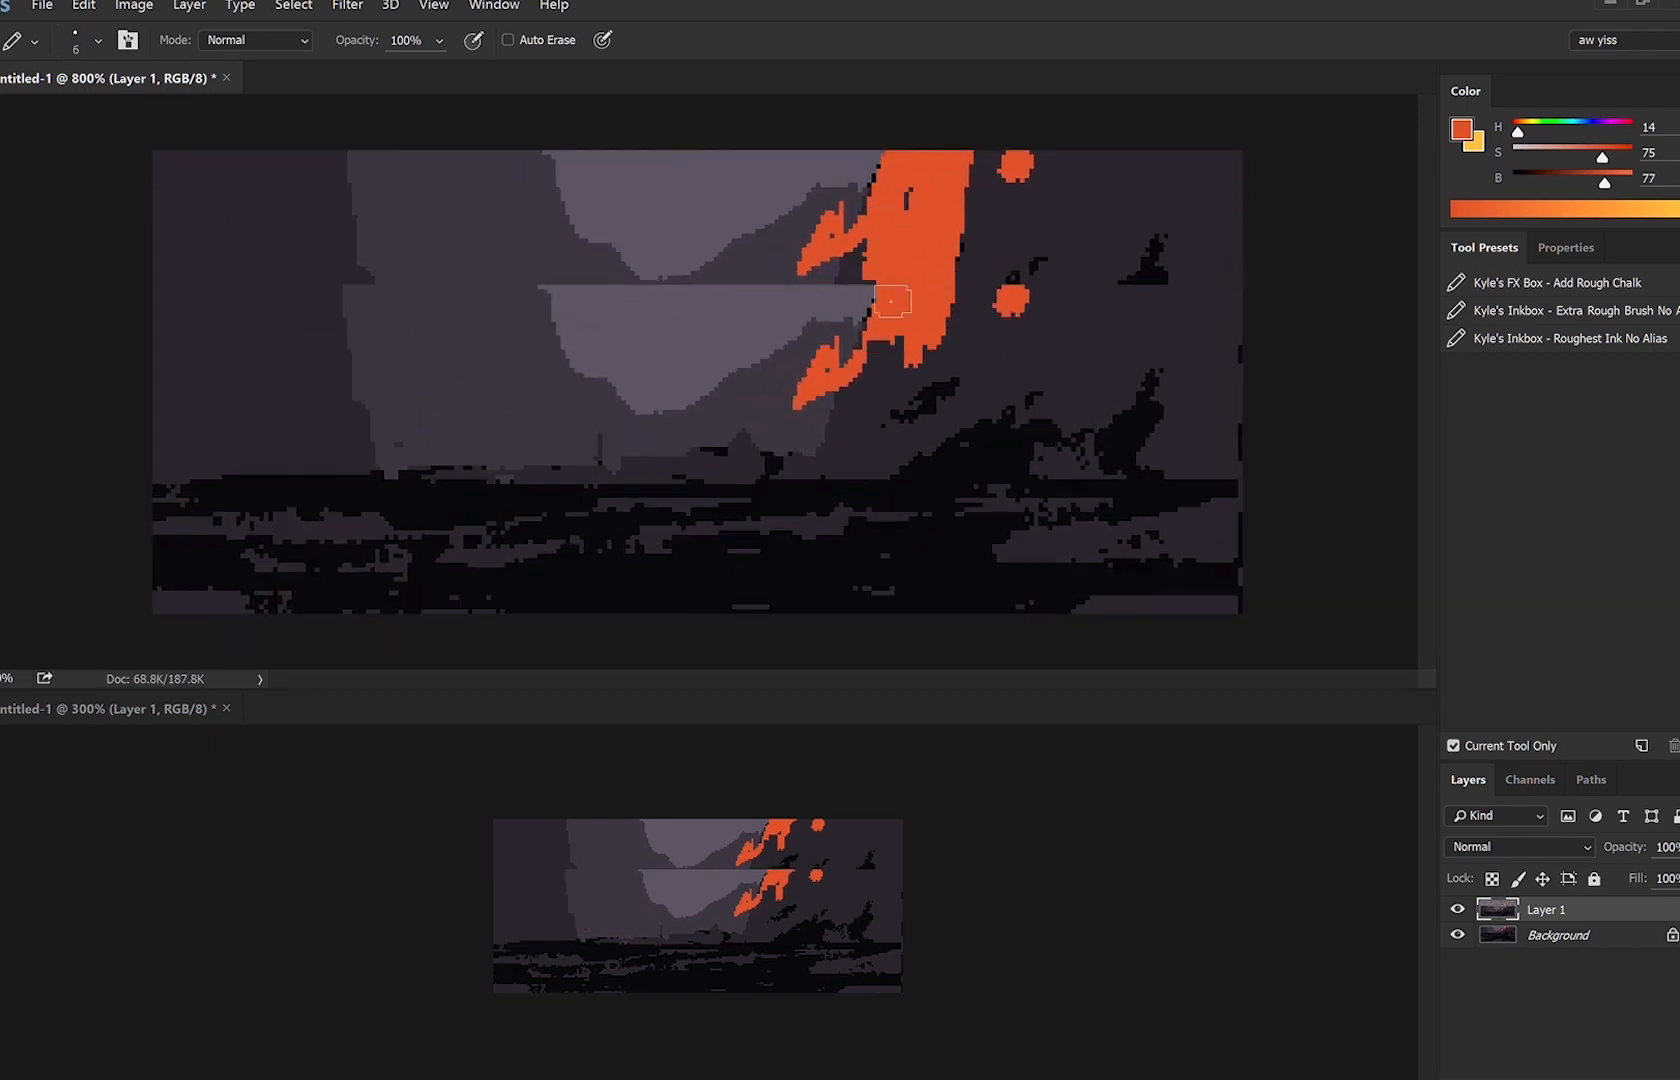
Sample the purple sky colour and paint over the seam, widening the sky down to the distant mountains.
{"action": "left_click", "coordinate": [776, 205], "text": "alt"}
{"action": "key", "text": "bracketright"}
{"action": "key", "text": "bracketright"}
{"action": "key", "text": "bracketright"}
{"action": "key", "text": "bracketright"}
{"action": "mouse_move", "coordinate": [718, 322]}
{"action": "left_mouse_down"}
{"action": "mouse_move", "coordinate": [829, 277]}
{"action": "mouse_move", "coordinate": [701, 281]}
{"action": "mouse_move", "coordinate": [567, 126]}
{"action": "mouse_move", "coordinate": [420, 184]}
{"action": "mouse_move", "coordinate": [580, 223]}
{"action": "left_mouse_up"}
{"action": "key", "text": "bracketright"}
{"action": "key", "text": "bracketright"}
Sample the orange and paint a large rounded patch in the sky beside the right cliff.
{"action": "left_click", "coordinate": [882, 289], "text": "alt"}
{"action": "key", "text": "bracketleft"}
{"action": "mouse_move", "coordinate": [772, 262]}
{"action": "left_mouse_down"}
{"action": "mouse_move", "coordinate": [766, 337]}
{"action": "mouse_move", "coordinate": [836, 316]}
{"action": "left_mouse_up"}
Paint a large orange area on the upper right cliff and roughen its edge with Kyle's FX Box - Add Rough Chalk.
{"action": "key", "text": "bracketleft"}
{"action": "key", "text": "bracketleft"}
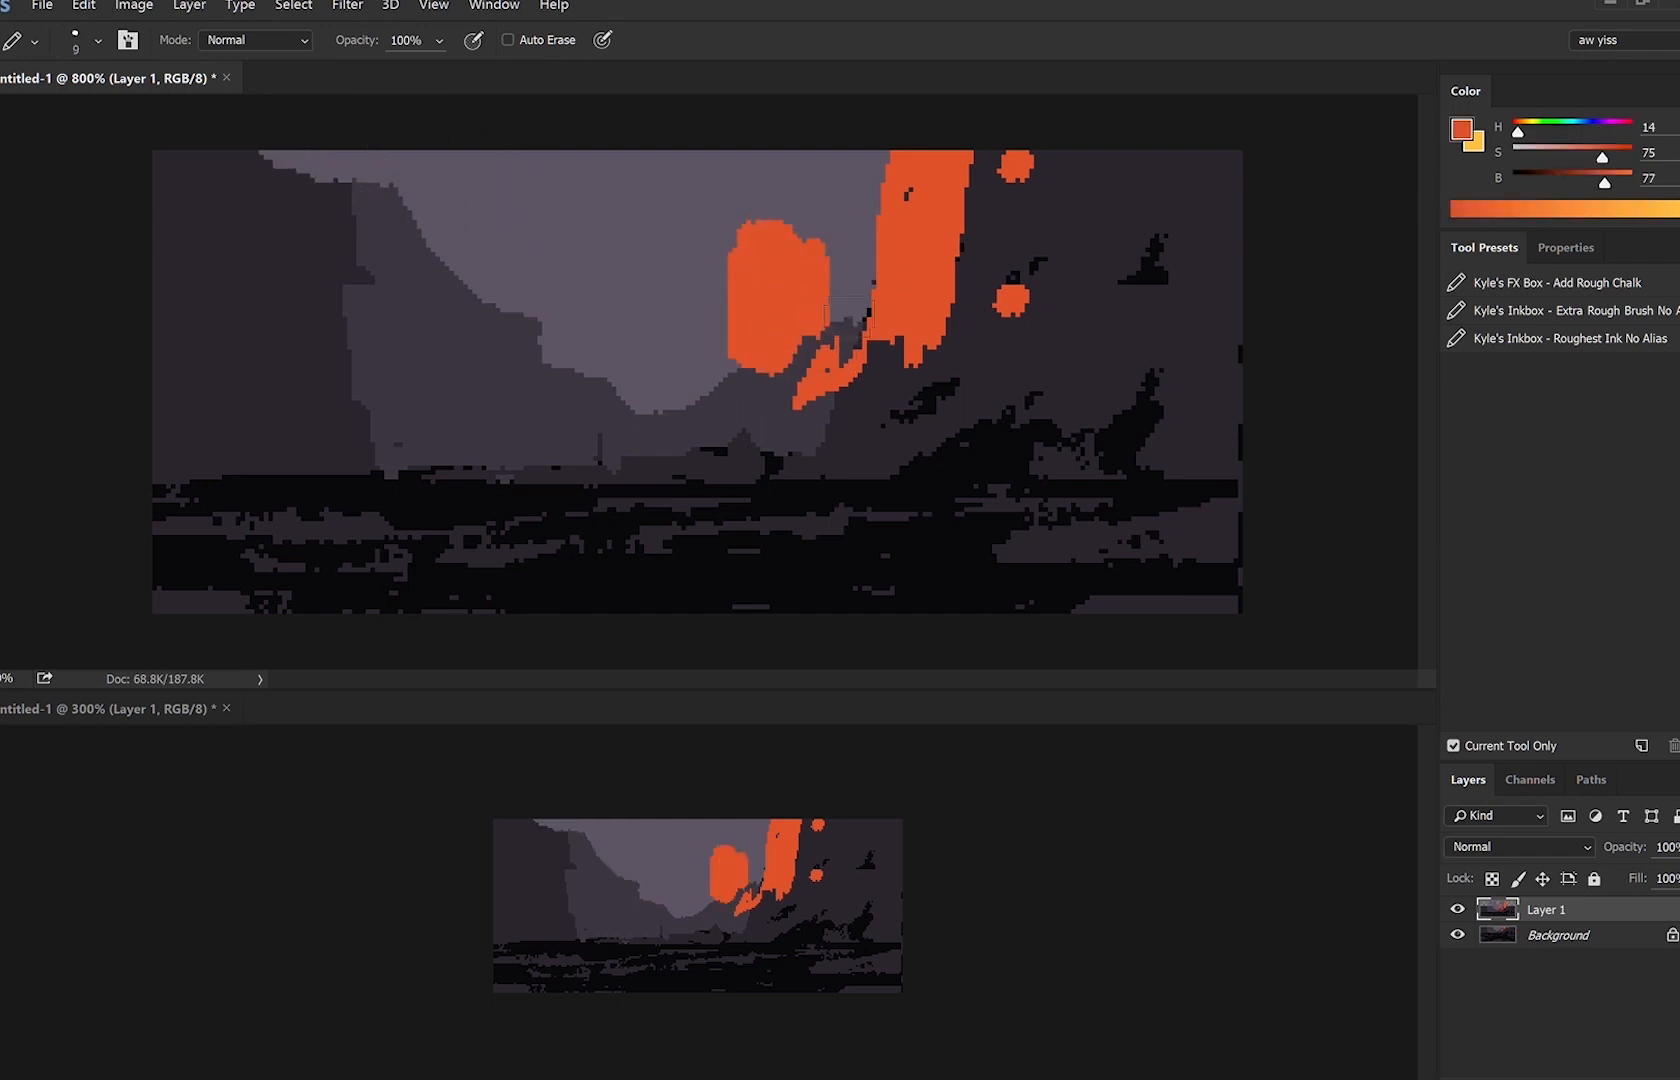
{"action": "mouse_move", "coordinate": [1114, 169]}
{"action": "left_mouse_down"}
{"action": "mouse_move", "coordinate": [1135, 243]}
{"action": "mouse_move", "coordinate": [1063, 277]}
{"action": "mouse_move", "coordinate": [1148, 133]}
{"action": "mouse_move", "coordinate": [1219, 161]}
{"action": "left_mouse_up"}
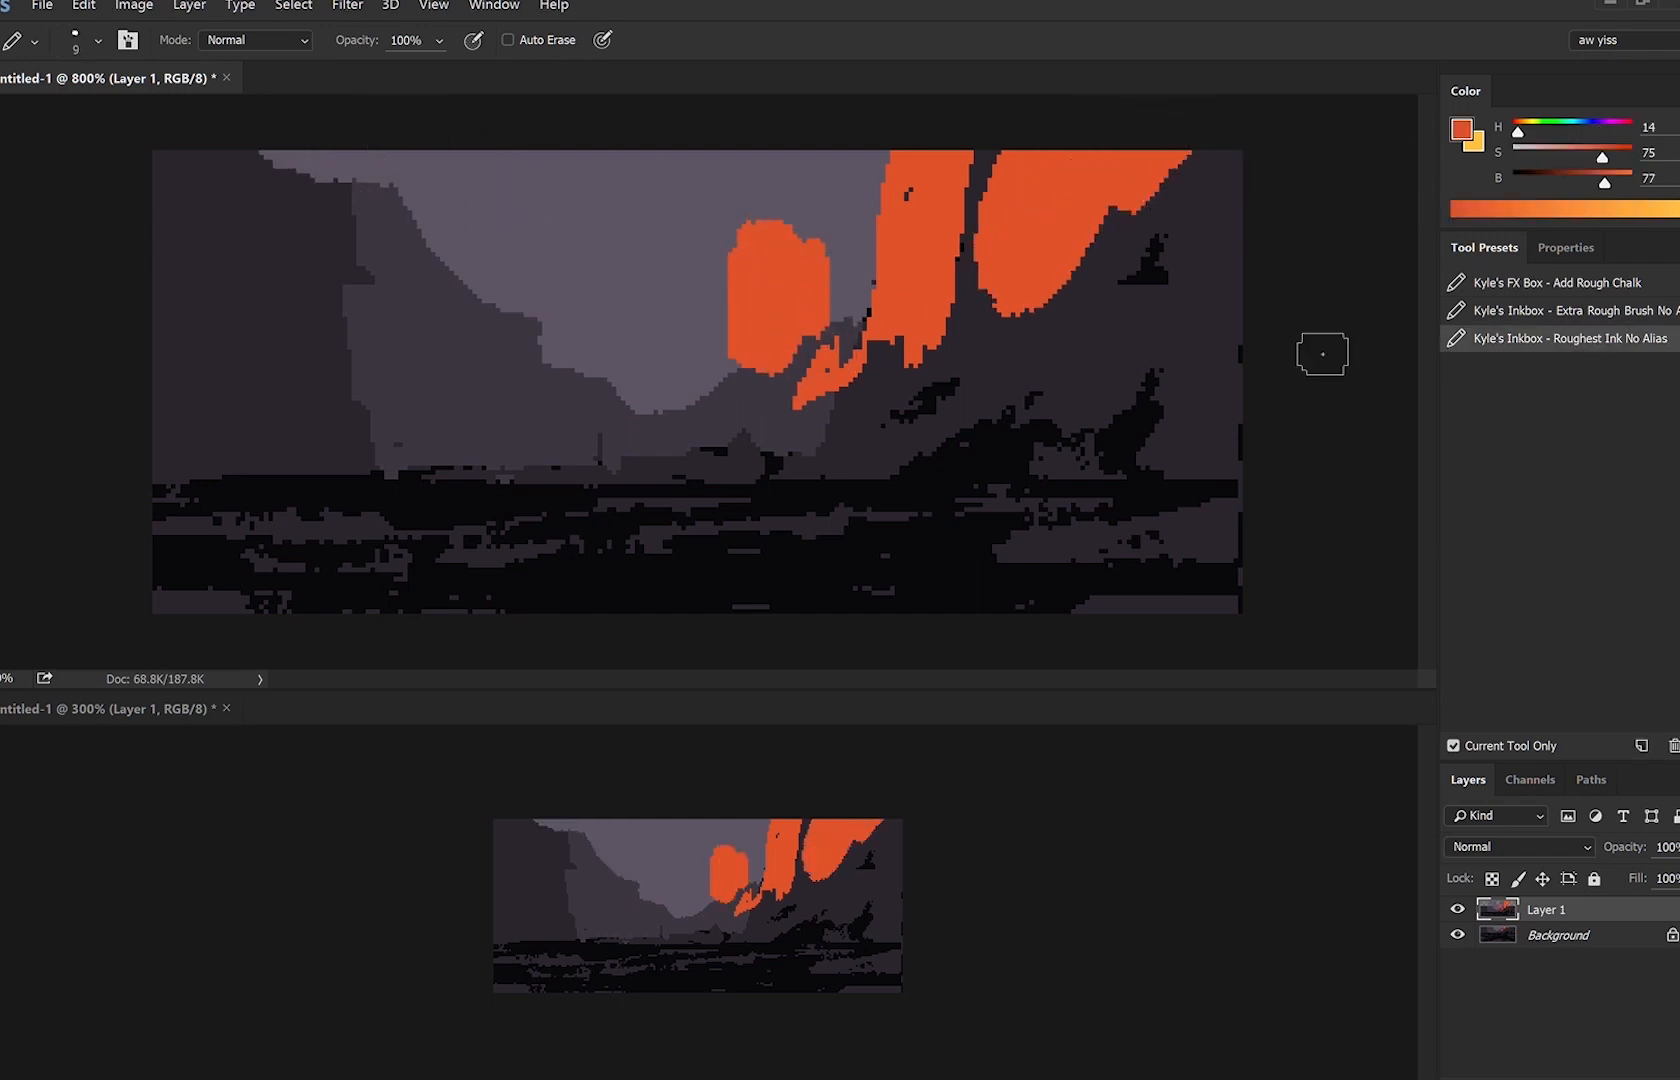
{"action": "left_click", "coordinate": [1560, 283]}
{"action": "left_click_drag", "start_coordinate": [1425, 319], "coordinate": [1300, 330]}
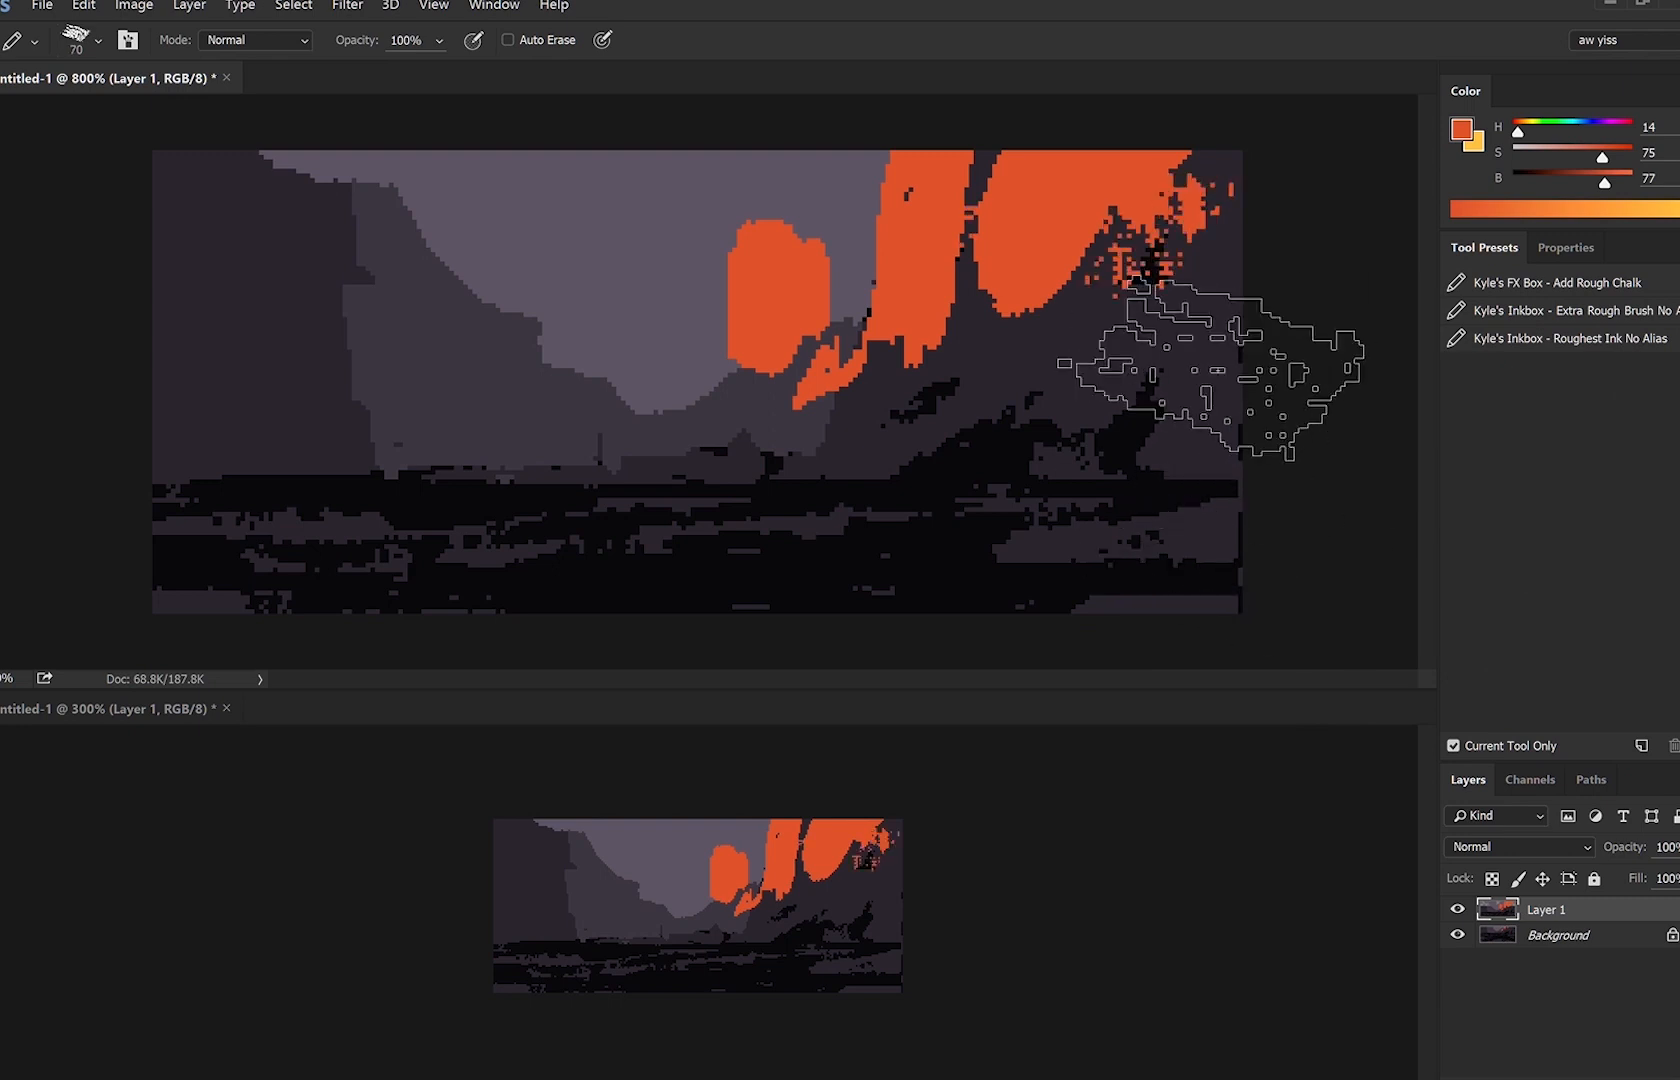
{"action": "key", "text": "x"}
{"action": "left_click", "coordinate": [1208, 460], "text": "alt"}
{"action": "mouse_move", "coordinate": [1184, 430]}
{"action": "left_mouse_down"}
{"action": "mouse_move", "coordinate": [1178, 236]}
{"action": "mouse_move", "coordinate": [1106, 140]}
{"action": "mouse_move", "coordinate": [1115, 168]}
{"action": "left_mouse_up"}
{"action": "key", "text": "ctrl+z"}
Reduce the brush size and break up the orange on the right cliff with the sampled dark cliff colour.
{"action": "key", "text": "bracketleft"}
{"action": "key", "text": "bracketleft"}
{"action": "key", "text": "bracketleft"}
{"action": "key", "text": "x"}
{"action": "key", "text": "x"}
{"action": "mouse_move", "coordinate": [975, 268]}
{"action": "left_mouse_down"}
{"action": "mouse_move", "coordinate": [905, 275]}
{"action": "mouse_move", "coordinate": [756, 382]}
{"action": "mouse_move", "coordinate": [827, 405]}
{"action": "left_mouse_up"}
{"action": "key", "text": "bracketleft"}
{"action": "key", "text": "x"}
{"action": "key", "text": "x"}
{"action": "key", "text": "bracketleft"}
{"action": "key", "text": "bracketleft"}
{"action": "key", "text": "bracketleft"}
{"action": "key", "text": "bracketleft"}
{"action": "key", "text": "bracketleft"}
Sample the distant mountain's grey-purple and paint rough streaks through the orange patch and across the gap beside the right cliff.
{"action": "left_click", "coordinate": [742, 440], "text": "alt"}
{"action": "left_click", "coordinate": [789, 429], "text": "alt"}
{"action": "key", "text": "bracketright"}
{"action": "key", "text": "bracketright"}
{"action": "key", "text": "bracketright"}
{"action": "key", "text": "bracketright"}
{"action": "key", "text": "bracketright"}
{"action": "left_click_drag", "start_coordinate": [805, 340], "coordinate": [681, 484]}
{"action": "mouse_move", "coordinate": [748, 328]}
{"action": "left_mouse_down"}
{"action": "mouse_move", "coordinate": [764, 336]}
{"action": "mouse_move", "coordinate": [765, 488]}
{"action": "left_mouse_up"}
{"action": "left_click_drag", "start_coordinate": [872, 190], "coordinate": [911, 273]}
Paint rough orange strokes from the upper right cliff down to the valley and along its outer edge.
{"action": "key", "text": "x"}
{"action": "mouse_move", "coordinate": [900, 180]}
{"action": "left_mouse_down"}
{"action": "mouse_move", "coordinate": [840, 380]}
{"action": "mouse_move", "coordinate": [694, 434]}
{"action": "left_mouse_up"}
{"action": "left_click_drag", "start_coordinate": [1254, 320], "coordinate": [1225, 290]}
{"action": "left_click_drag", "start_coordinate": [1602, 158], "coordinate": [1587, 183]}
{"action": "left_click_drag", "start_coordinate": [1075, 330], "coordinate": [1107, 343]}
{"action": "key", "text": "ctrl+z"}
Mix a dark red and paint it across the shaded right cliff, with a small upright patch beside the middle mountain.
{"action": "mouse_move", "coordinate": [1566, 158]}
{"action": "left_mouse_down"}
{"action": "mouse_move", "coordinate": [1589, 158]}
{"action": "mouse_move", "coordinate": [1570, 184]}
{"action": "left_mouse_up"}
{"action": "left_click", "coordinate": [1511, 133]}
{"action": "left_click", "coordinate": [1561, 183]}
{"action": "mouse_move", "coordinate": [1120, 290]}
{"action": "left_mouse_down"}
{"action": "mouse_move", "coordinate": [1128, 376]}
{"action": "mouse_move", "coordinate": [1040, 385]}
{"action": "mouse_move", "coordinate": [1220, 340]}
{"action": "mouse_move", "coordinate": [1320, 169]}
{"action": "mouse_move", "coordinate": [1300, 195]}
{"action": "left_mouse_up"}
{"action": "left_click_drag", "start_coordinate": [790, 375], "coordinate": [768, 398]}
{"action": "left_click_drag", "start_coordinate": [575, 325], "coordinate": [548, 300]}
Sample the orange and paint a ragged highlight on the upper left cliff, using Kyle's Inkbox - Roughest Ink No Alias.
{"action": "left_click", "coordinate": [778, 268], "text": "alt"}
{"action": "left_click_drag", "start_coordinate": [502, 222], "coordinate": [505, 262]}
{"action": "mouse_move", "coordinate": [445, 195]}
{"action": "left_mouse_down"}
{"action": "mouse_move", "coordinate": [440, 242]}
{"action": "mouse_move", "coordinate": [438, 185]}
{"action": "mouse_move", "coordinate": [415, 240]}
{"action": "left_mouse_up"}
{"action": "left_click", "coordinate": [1603, 340]}
{"action": "left_click_drag", "start_coordinate": [417, 308], "coordinate": [408, 262]}
Extend the middle mountain with its grey-purple colour, using a size 15 brush.
{"action": "key", "text": "x"}
{"action": "key", "text": "bracketright"}
{"action": "key", "text": "bracketright"}
{"action": "mouse_move", "coordinate": [490, 335]}
{"action": "left_mouse_down"}
{"action": "mouse_move", "coordinate": [538, 315]}
{"action": "mouse_move", "coordinate": [512, 345]}
{"action": "left_mouse_up"}
Mix a blue with hue 222, saturation 36 and brightness 42, and paint large vertical patches on the middle mountain.
{"action": "left_click_drag", "start_coordinate": [1535, 160], "coordinate": [1556, 152]}
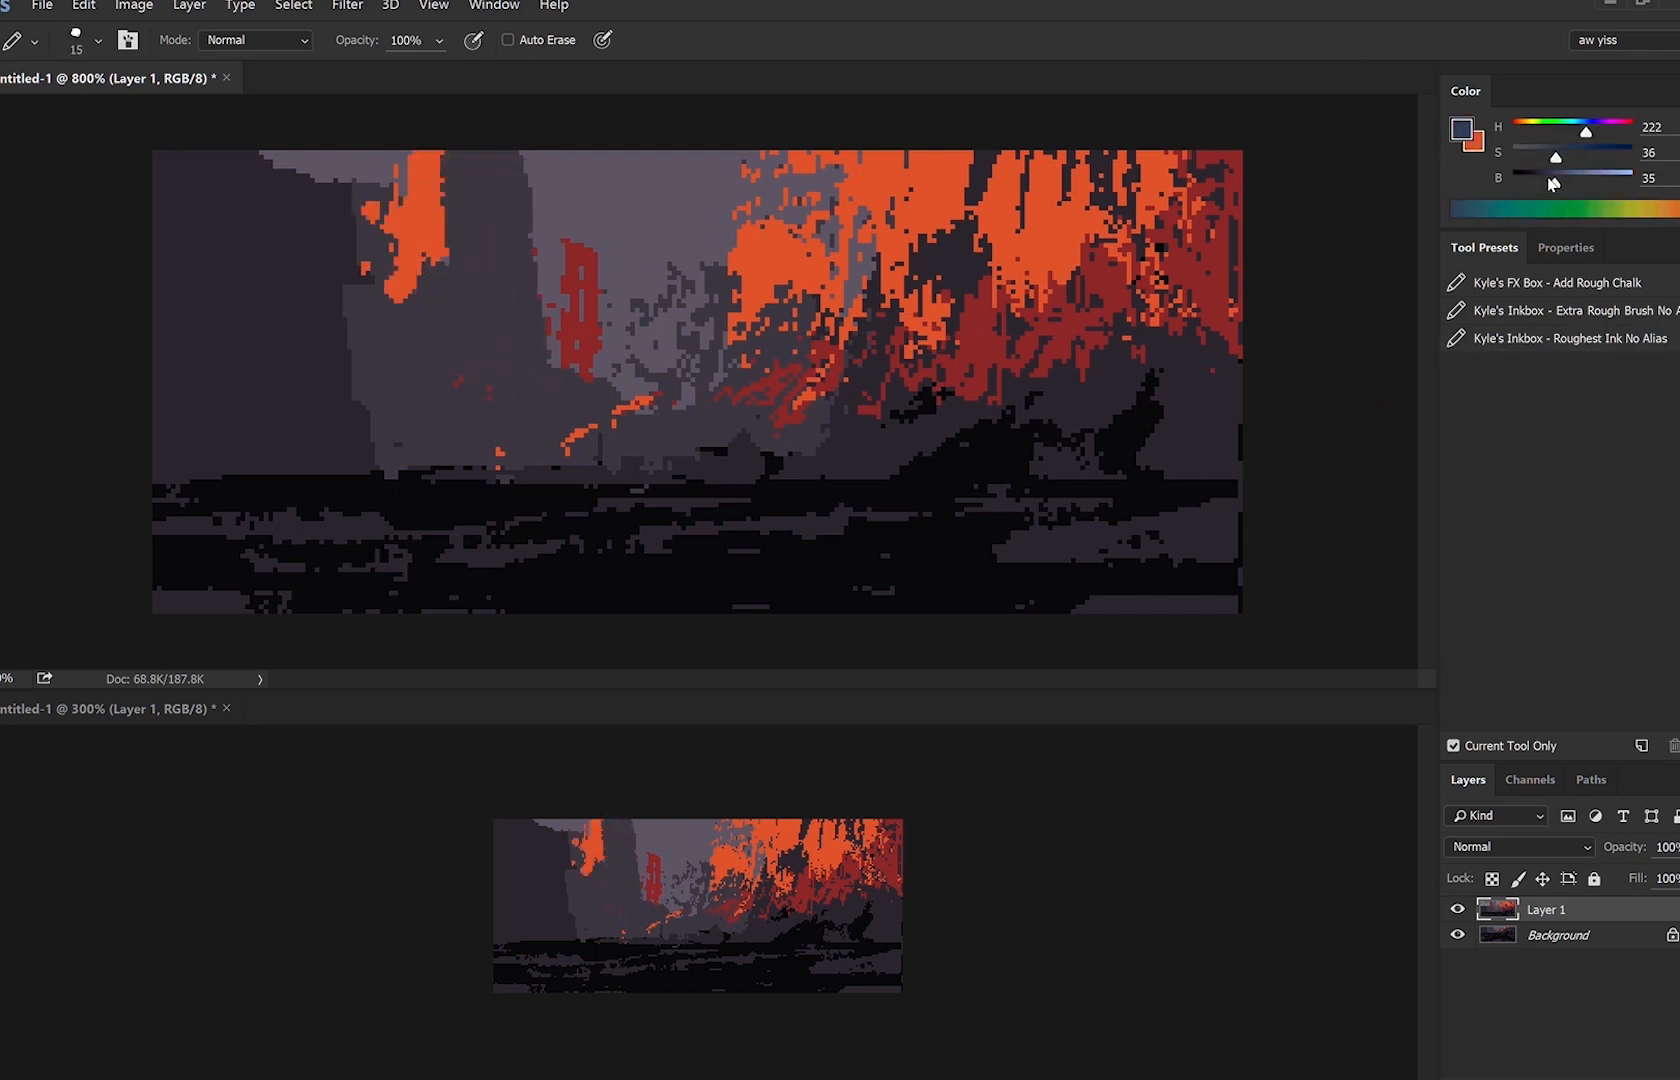
{"action": "left_click_drag", "start_coordinate": [508, 260], "coordinate": [500, 180]}
{"action": "left_click_drag", "start_coordinate": [1530, 185], "coordinate": [1562, 183]}
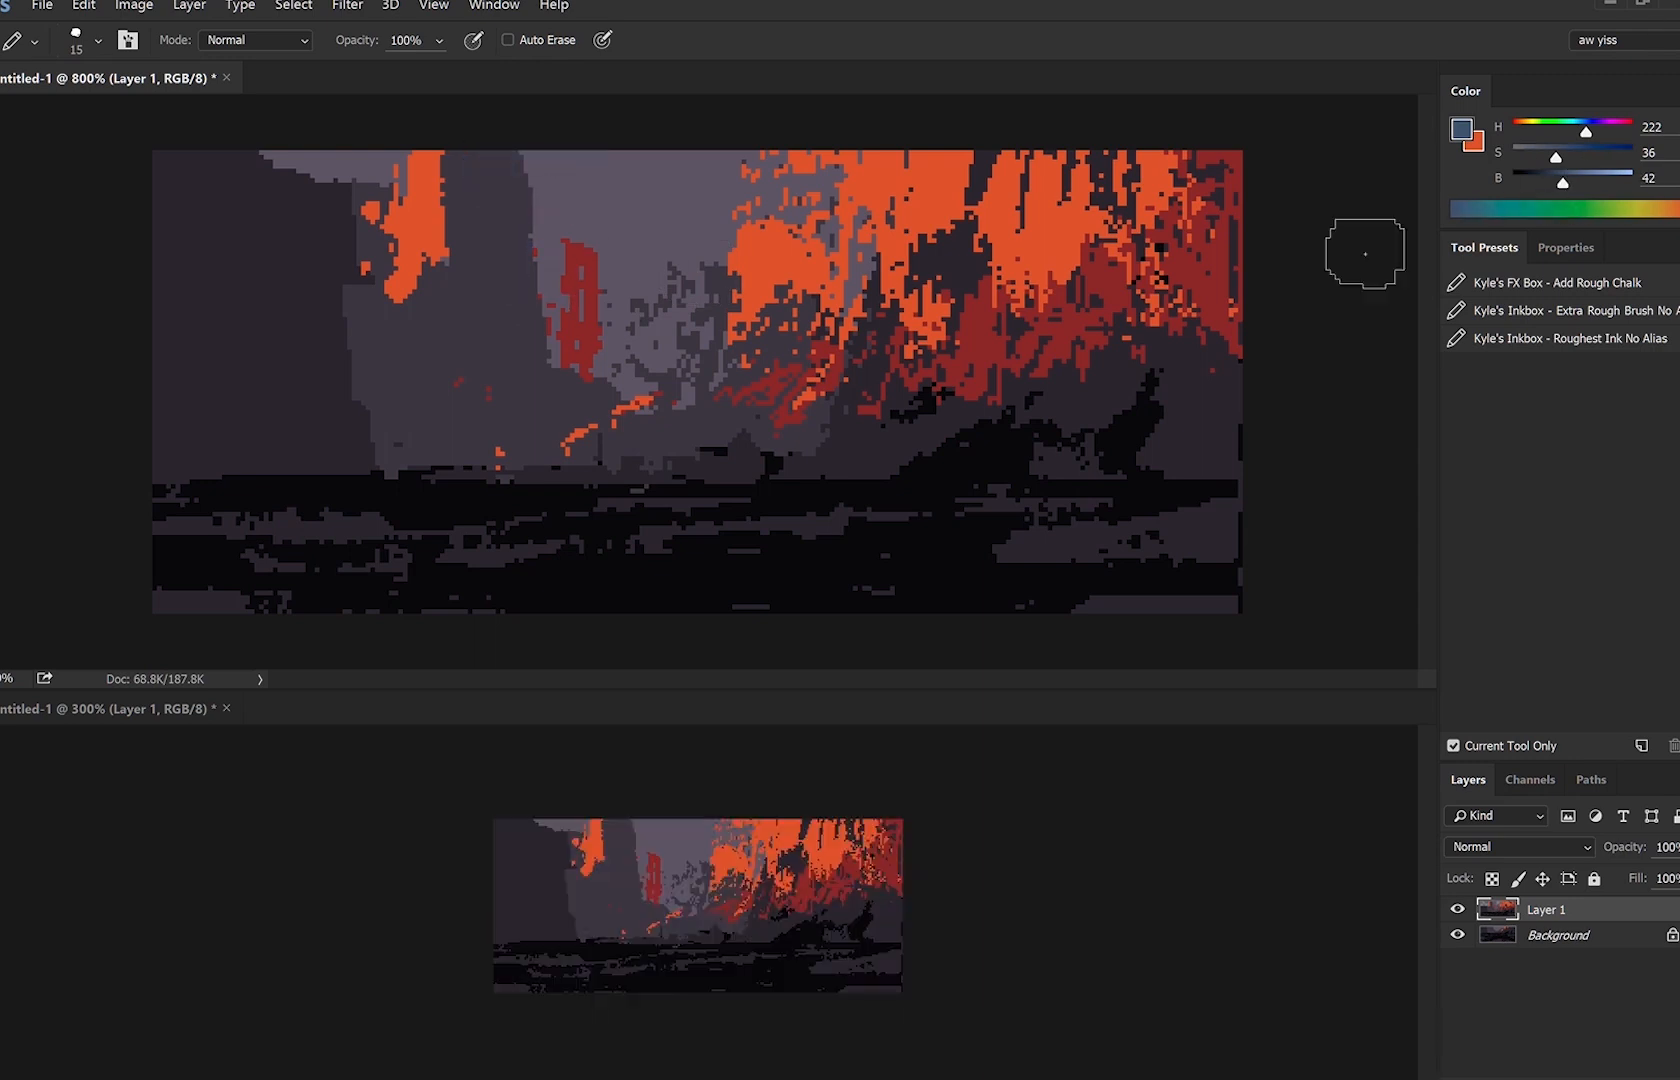
{"action": "left_click_drag", "start_coordinate": [486, 179], "coordinate": [528, 127]}
{"action": "left_click_drag", "start_coordinate": [537, 312], "coordinate": [568, 385]}
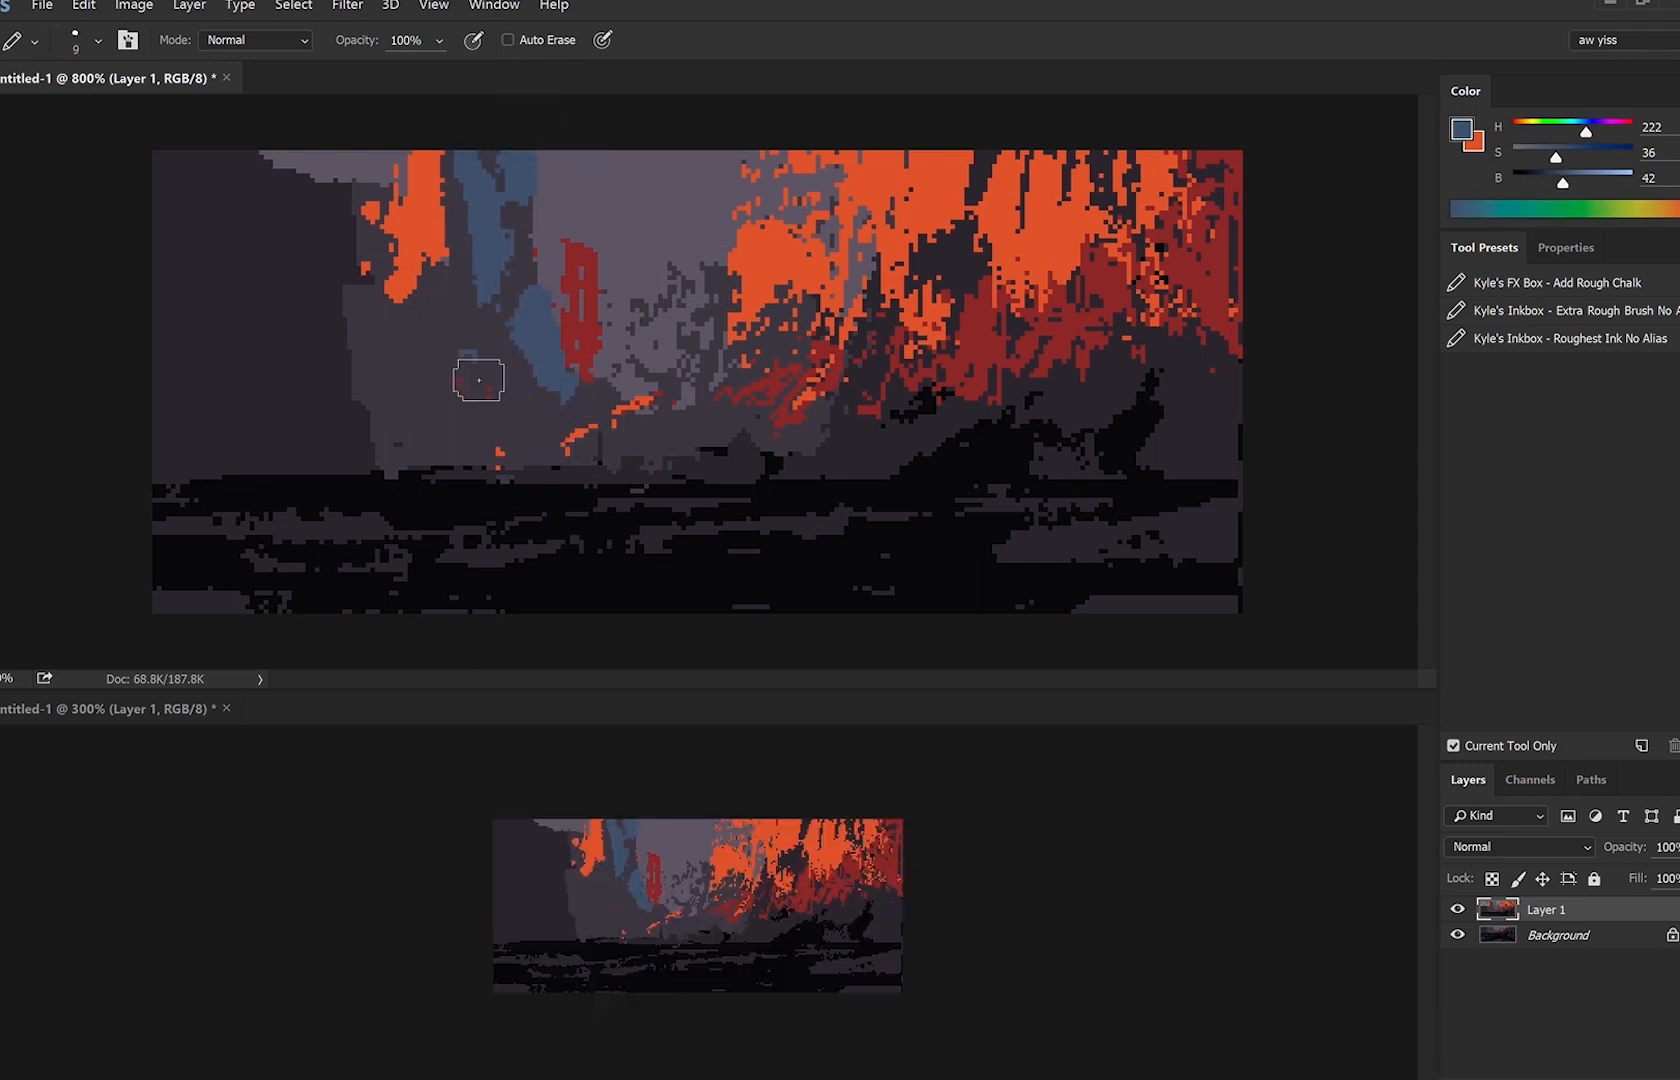
{"action": "key", "text": "bracketright"}
{"action": "key", "text": "bracketright"}
{"action": "left_click_drag", "start_coordinate": [460, 328], "coordinate": [438, 379]}
{"action": "mouse_move", "coordinate": [1565, 183]}
{"action": "left_mouse_down"}
{"action": "mouse_move", "coordinate": [1603, 183]}
{"action": "mouse_move", "coordinate": [1572, 157]}
{"action": "left_mouse_up"}
{"action": "key", "text": "g"}
{"action": "left_click", "coordinate": [654, 206], "text": "alt"}
{"action": "left_click_drag", "start_coordinate": [1560, 183], "coordinate": [1602, 183]}
{"action": "left_click", "coordinate": [658, 225]}
{"action": "key", "text": "ctrl+z"}
{"action": "left_click", "coordinate": [1457, 909]}
{"action": "left_click", "coordinate": [1457, 909]}
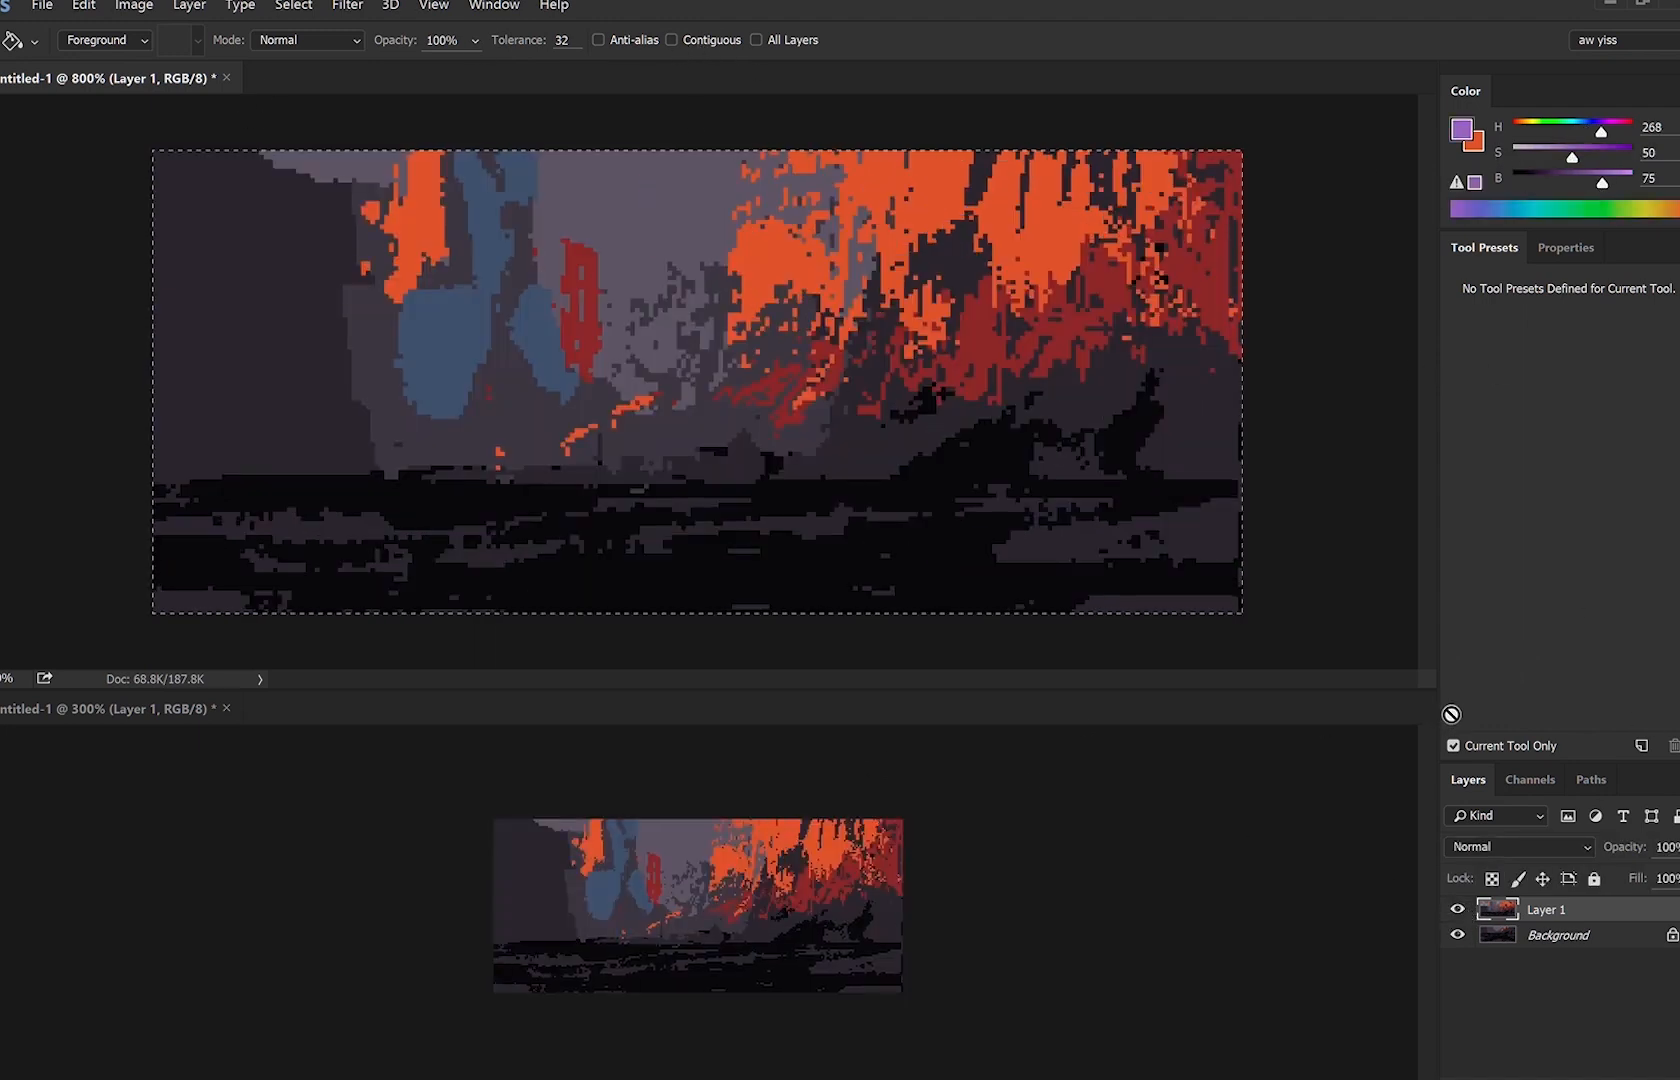
{"action": "left_click_drag", "start_coordinate": [1451, 714], "coordinate": [1426, 686]}
{"action": "key", "text": "ctrl+z"}
Set the Paint Bucket tolerance to 0 and try the fill on the sky.
{"action": "scroll", "coordinate": [1426, 686], "scroll_direction": "up", "scroll_amount": 2}
{"action": "scroll", "coordinate": [1426, 686], "scroll_direction": "down", "scroll_amount": 2}
{"action": "left_click", "coordinate": [673, 232]}
{"action": "key", "text": "ctrl+z"}
{"action": "left_click", "coordinate": [683, 216]}
{"action": "key", "text": "ctrl+z"}
Mix a muted blue with hue 224, saturation 32 and brightness 54, and fill the sky with it.
{"action": "left_click", "coordinate": [1551, 147]}
{"action": "left_click", "coordinate": [1584, 119]}
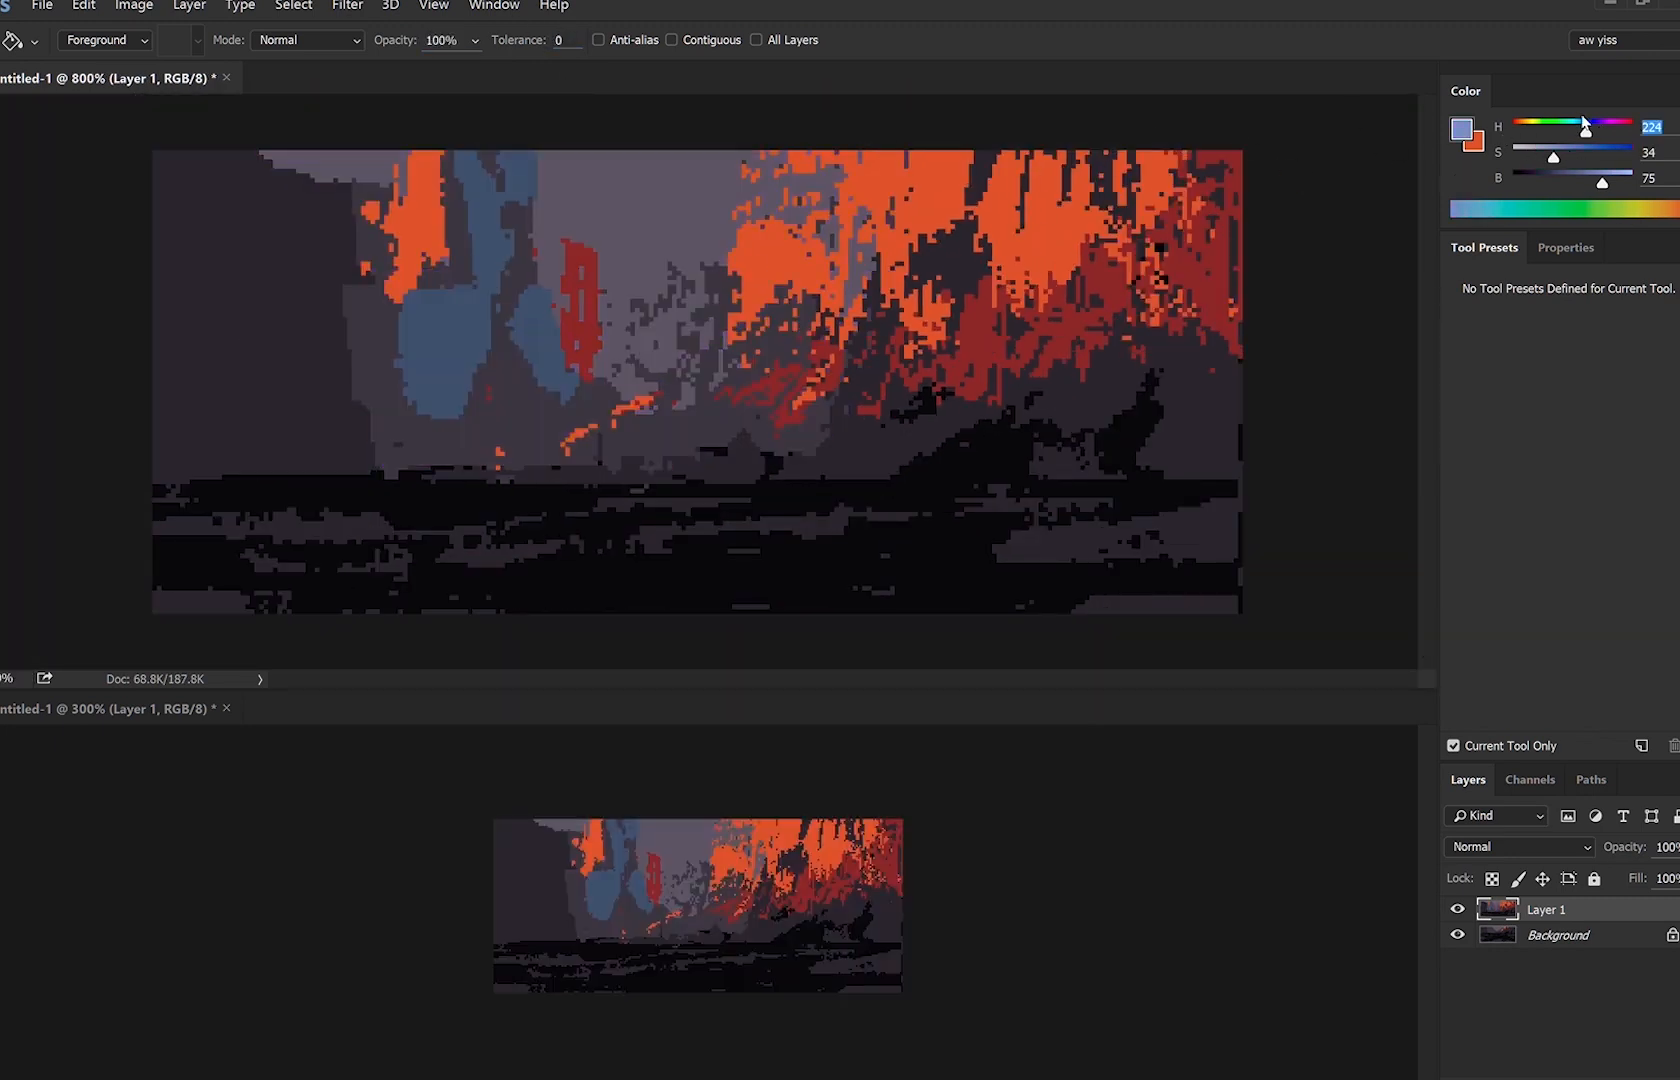
{"action": "left_click", "coordinate": [1581, 175]}
{"action": "left_click", "coordinate": [1537, 149]}
{"action": "left_click", "coordinate": [680, 220]}
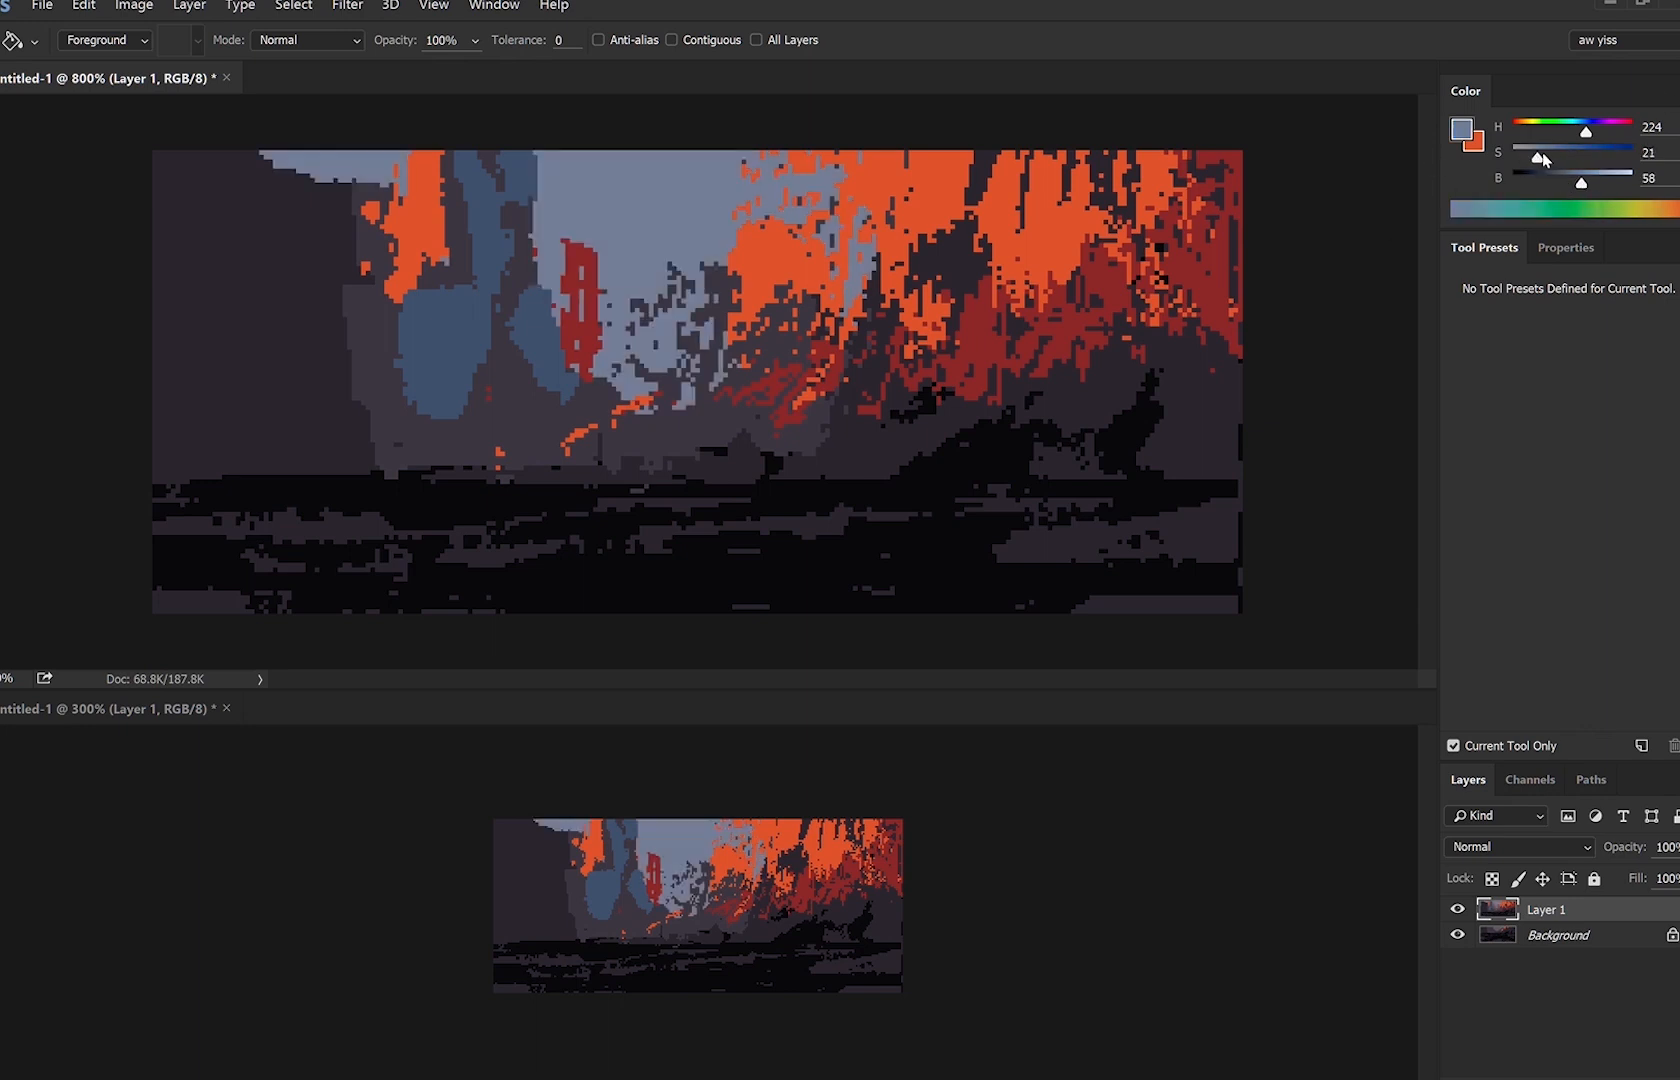
{"action": "key", "text": "ctrl+z"}
{"action": "key", "text": "ctrl+z"}
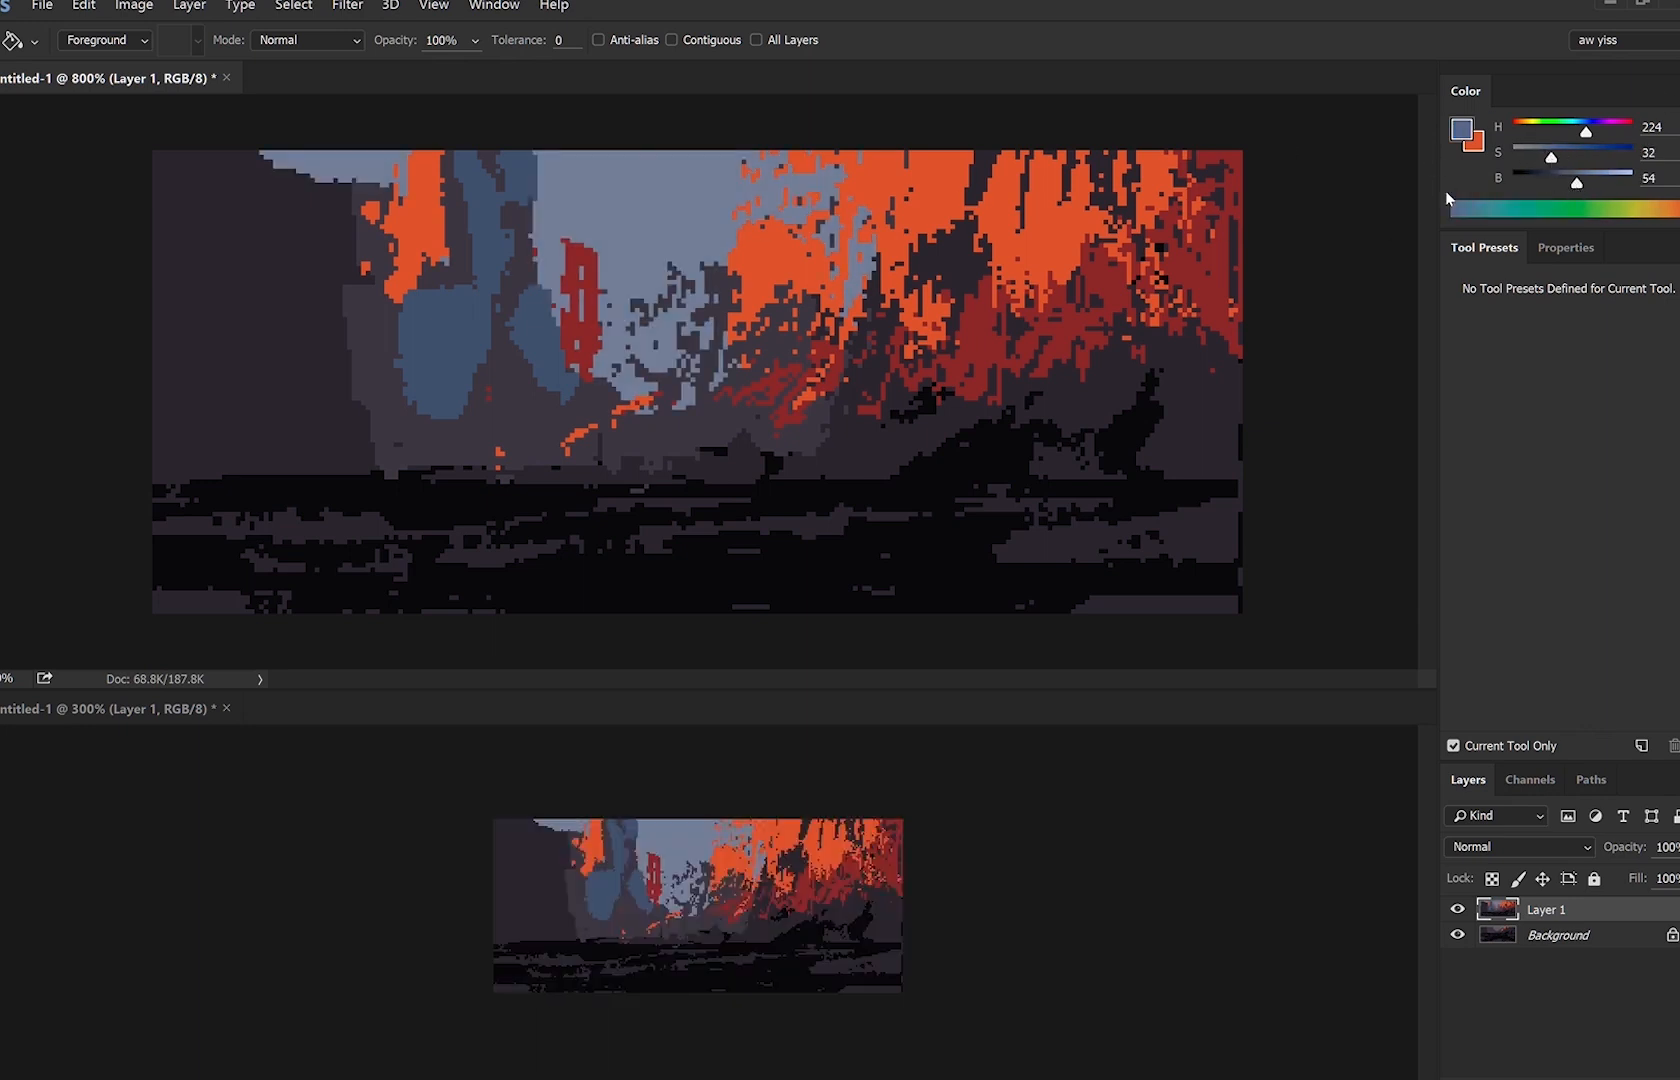
{"action": "left_click", "coordinate": [657, 216]}
Widen the middle mountain into the sky and paint over the red patch with sampled mountain grey, using a size 6 brush.
{"action": "key", "text": "b"}
{"action": "left_click", "coordinate": [531, 298], "text": "alt"}
{"action": "mouse_move", "coordinate": [531, 285]}
{"action": "left_mouse_down"}
{"action": "mouse_move", "coordinate": [540, 166]}
{"action": "mouse_move", "coordinate": [540, 334]}
{"action": "mouse_move", "coordinate": [580, 357]}
{"action": "mouse_move", "coordinate": [555, 245]}
{"action": "left_mouse_up"}
{"action": "left_click", "coordinate": [527, 408], "text": "alt"}
{"action": "key", "text": "bracketleft"}
{"action": "key", "text": "bracketleft"}
{"action": "key", "text": "bracketleft"}
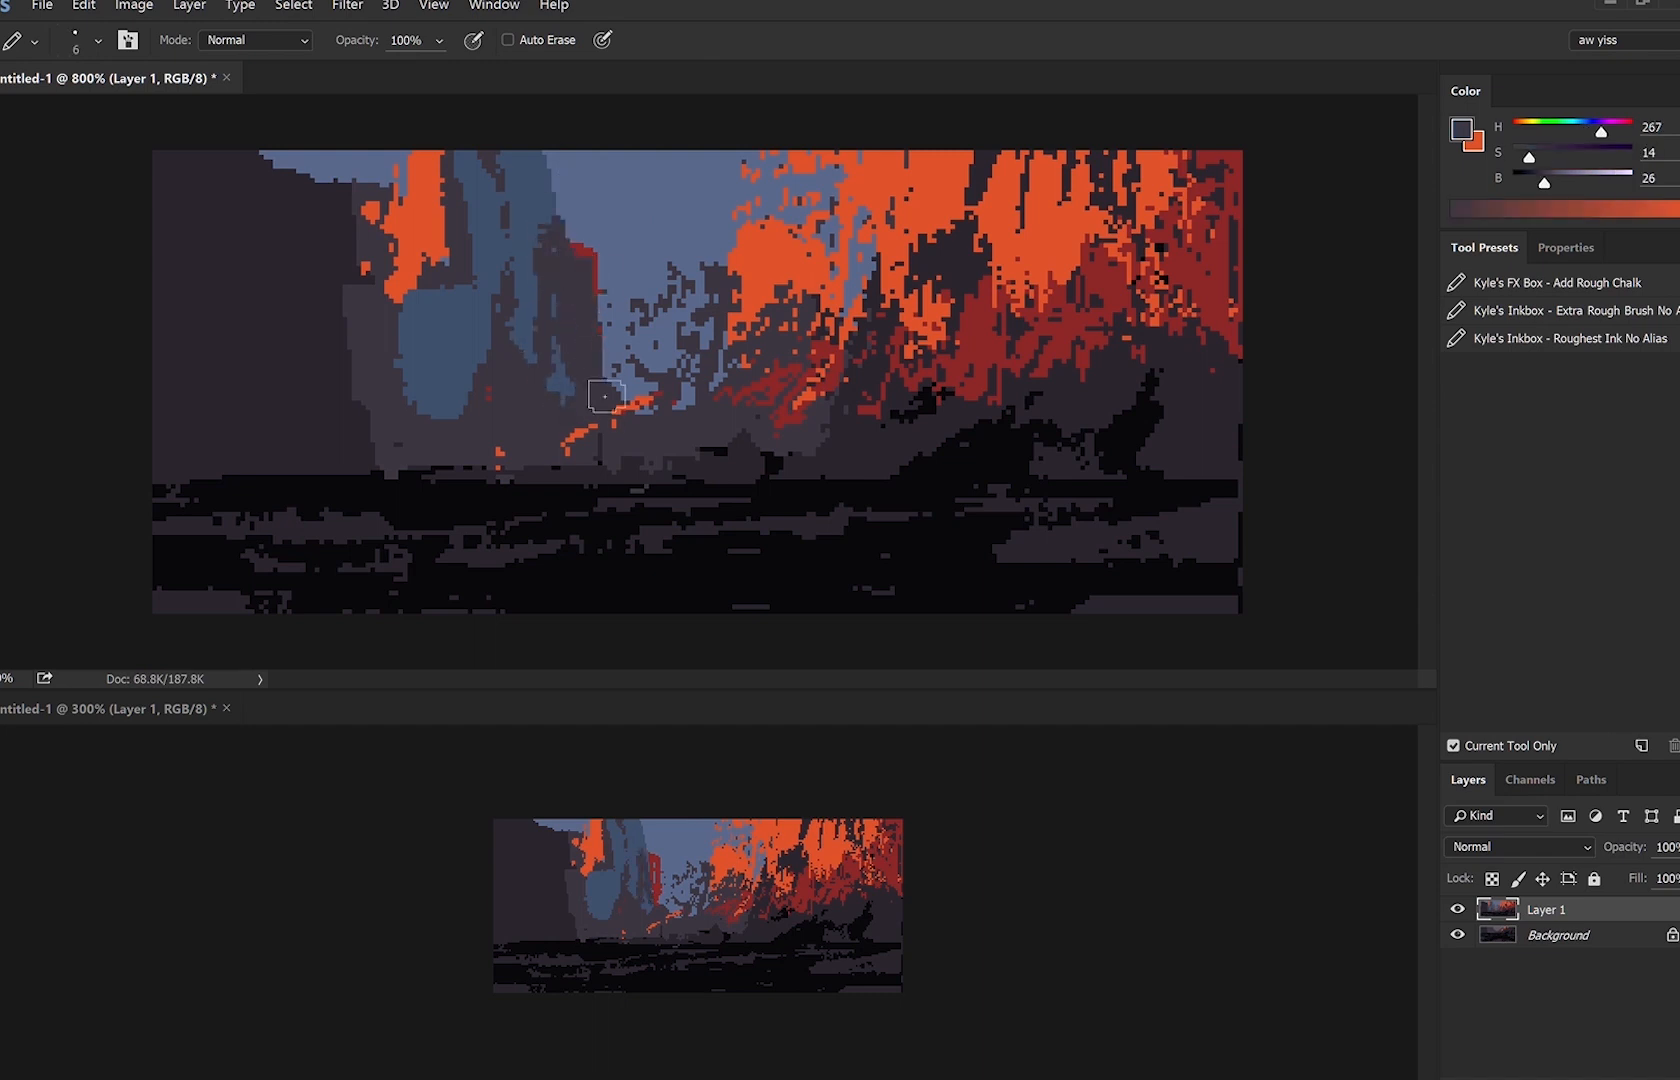
{"action": "left_click_drag", "start_coordinate": [605, 396], "coordinate": [600, 300]}
Sample the mountain's blue and paint streaks down its sky-facing edge.
{"action": "left_click", "coordinate": [537, 215], "text": "alt"}
{"action": "mouse_move", "coordinate": [540, 154]}
{"action": "left_mouse_down"}
{"action": "mouse_move", "coordinate": [573, 218]}
{"action": "mouse_move", "coordinate": [591, 375]}
{"action": "left_mouse_up"}
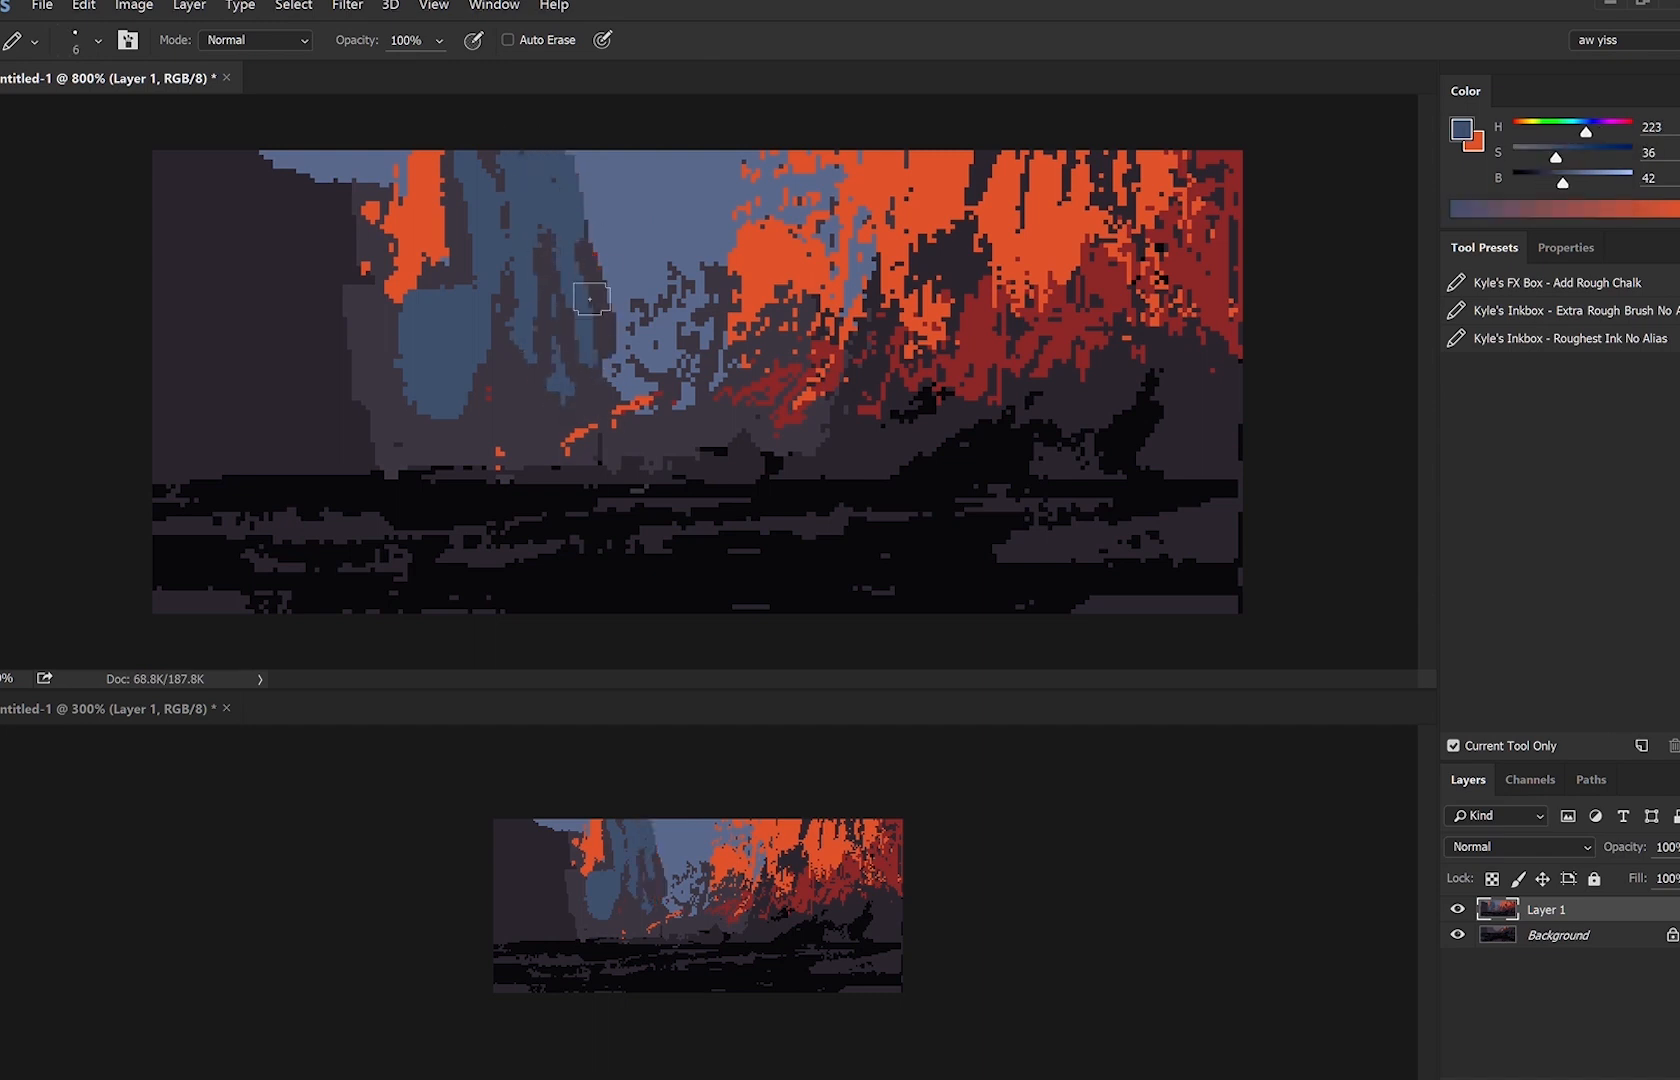
{"action": "left_click_drag", "start_coordinate": [591, 299], "coordinate": [600, 260]}
Sample the mountain's grey and build up its outer slope and the small distant rock formation.
{"action": "left_click", "coordinate": [522, 404], "text": "alt"}
{"action": "left_click_drag", "start_coordinate": [523, 325], "coordinate": [526, 293]}
{"action": "mouse_move", "coordinate": [562, 178]}
{"action": "left_mouse_down"}
{"action": "mouse_move", "coordinate": [577, 305]}
{"action": "mouse_move", "coordinate": [573, 245]}
{"action": "mouse_move", "coordinate": [592, 315]}
{"action": "mouse_move", "coordinate": [655, 295]}
{"action": "left_mouse_up"}
{"action": "mouse_move", "coordinate": [640, 358]}
{"action": "left_mouse_down"}
{"action": "mouse_move", "coordinate": [715, 290]}
{"action": "mouse_move", "coordinate": [745, 168]}
{"action": "left_mouse_up"}
Extend the orange cliff toward the sky with sampled orange, and carve its top silhouette with the sampled sky blue.
{"action": "left_click", "coordinate": [765, 252], "text": "alt"}
{"action": "left_click_drag", "start_coordinate": [724, 170], "coordinate": [718, 275]}
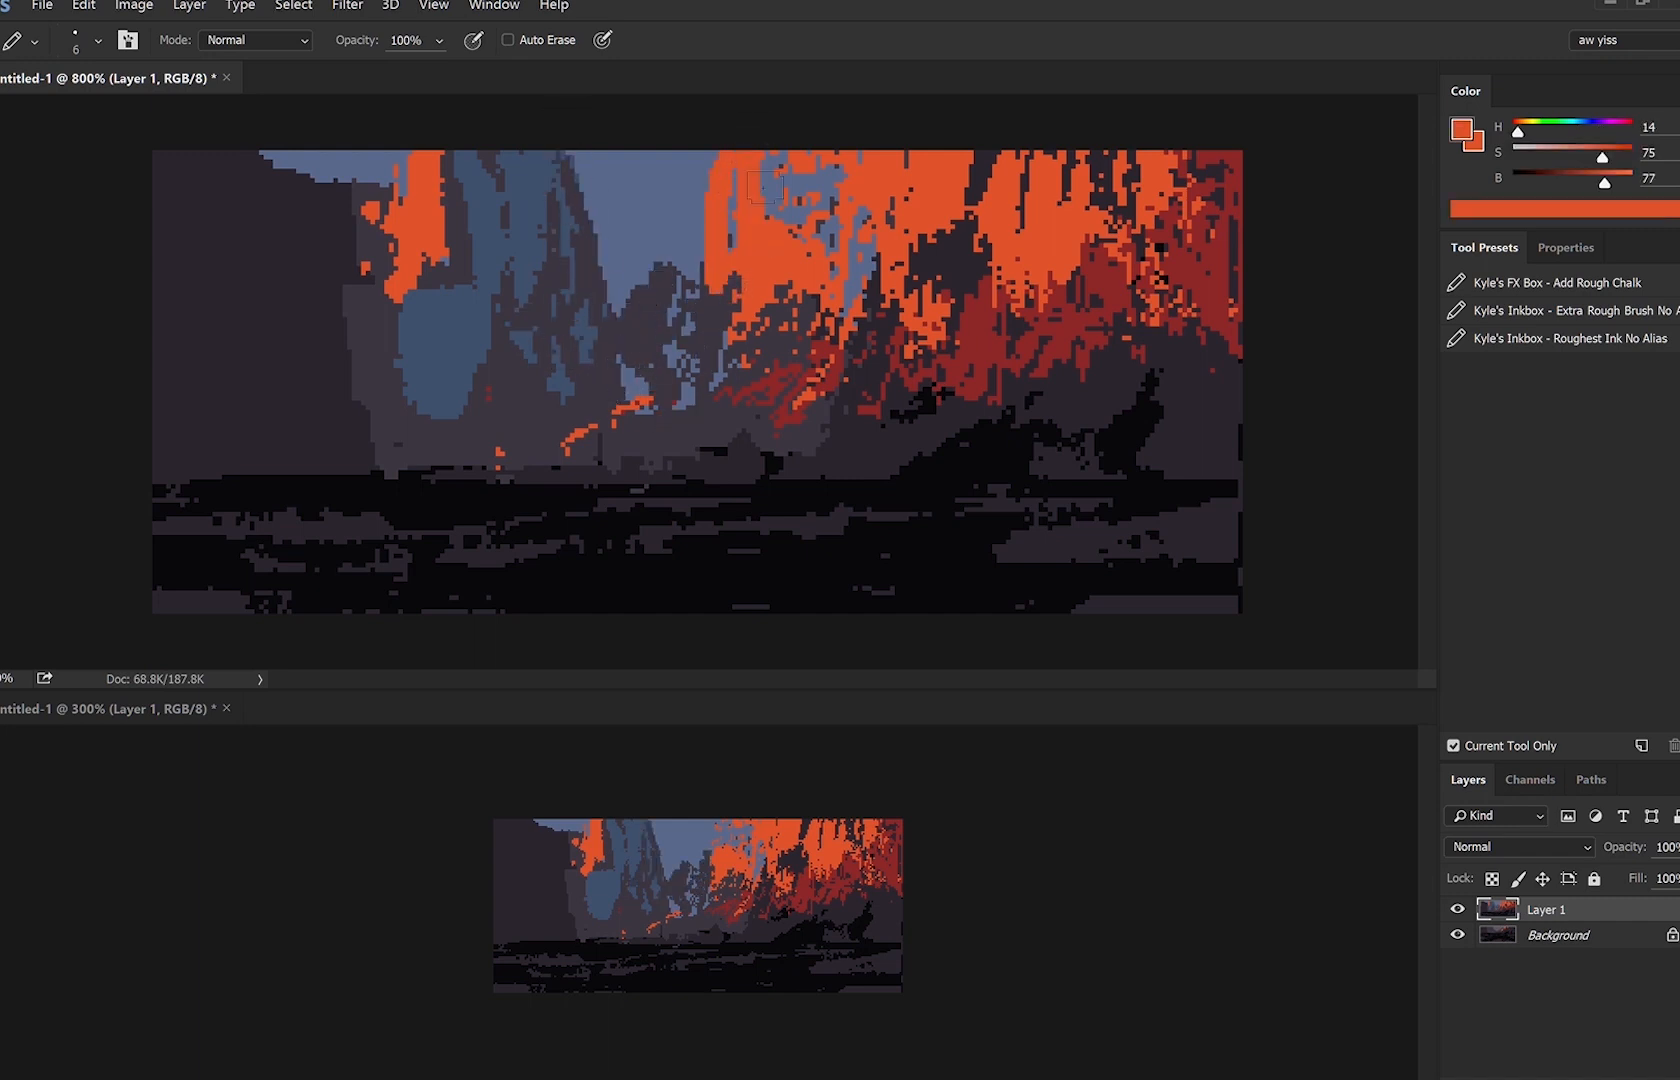
{"action": "left_click", "coordinate": [702, 209], "text": "alt"}
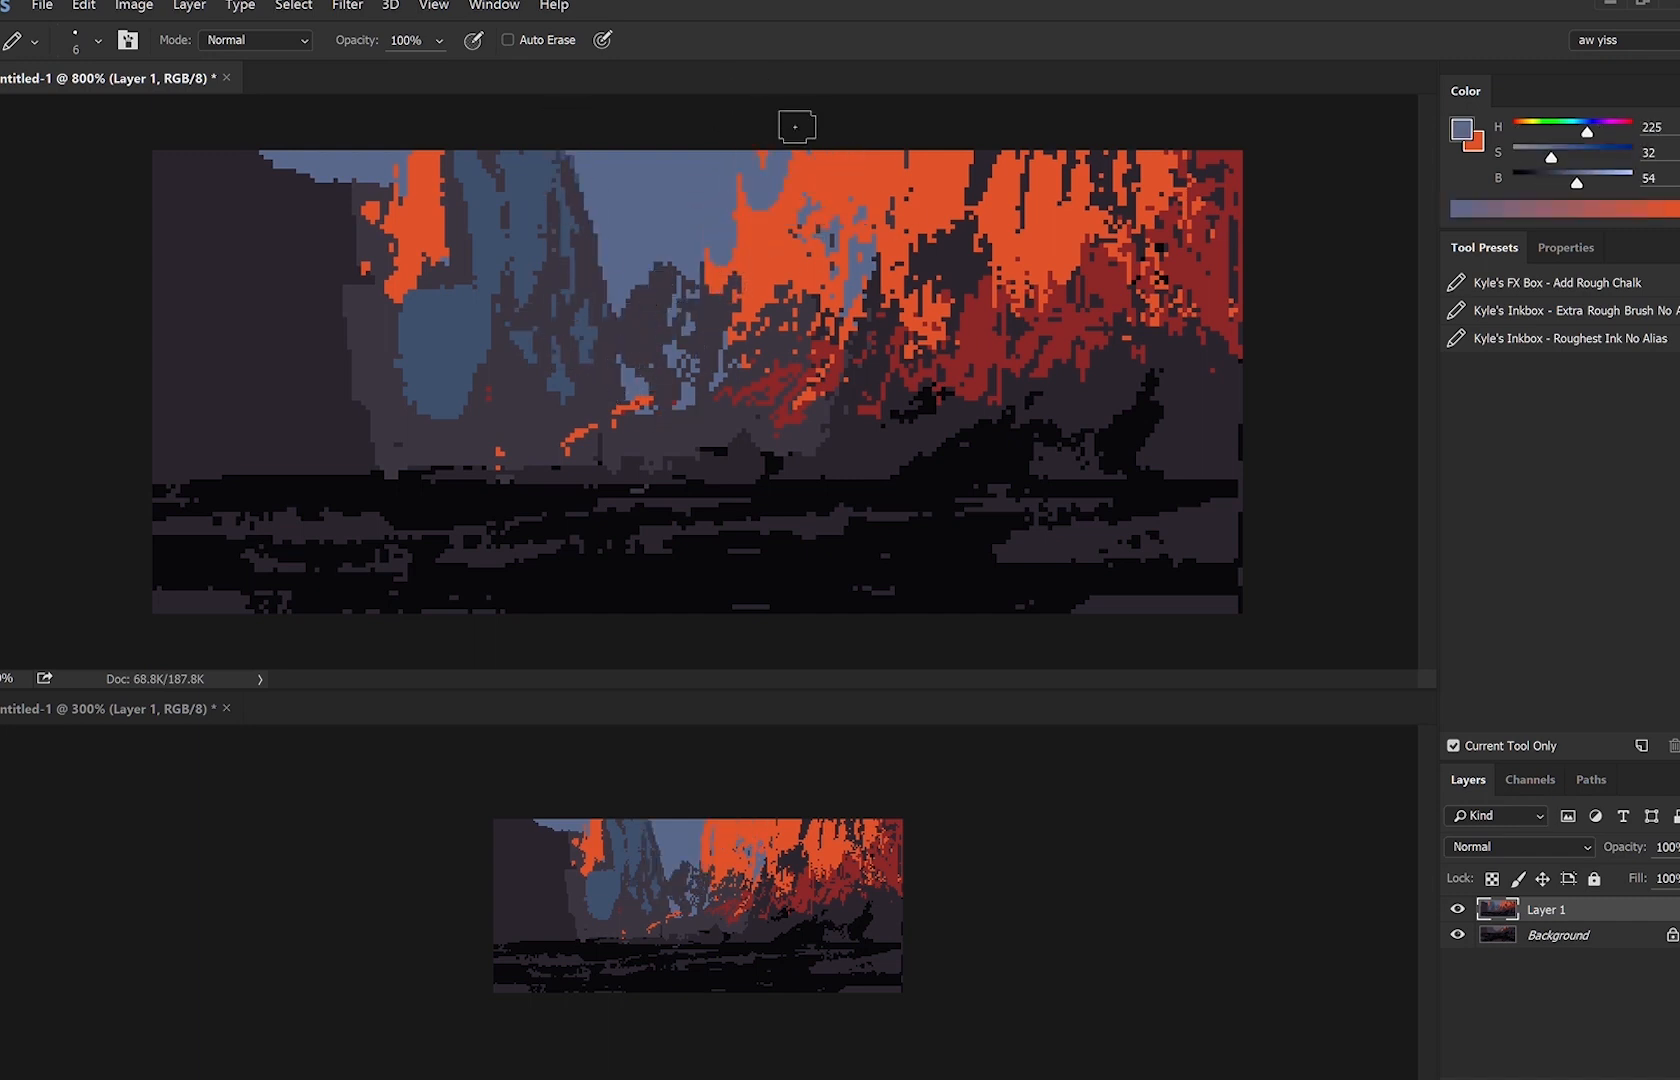
{"action": "key", "text": "bracketright"}
{"action": "left_click_drag", "start_coordinate": [1030, 147], "coordinate": [979, 188]}
Paint a dark grey rock mass through the middle of the orange cliff with sampled mountain colour, and refine its edge with smaller strokes.
{"action": "left_click", "coordinate": [584, 333], "text": "alt"}
{"action": "left_click", "coordinate": [713, 346], "text": "alt"}
{"action": "mouse_move", "coordinate": [875, 388]}
{"action": "left_mouse_down"}
{"action": "mouse_move", "coordinate": [900, 320]}
{"action": "mouse_move", "coordinate": [946, 288]}
{"action": "left_mouse_up"}
{"action": "mouse_move", "coordinate": [885, 205]}
{"action": "left_mouse_down"}
{"action": "mouse_move", "coordinate": [927, 284]}
{"action": "mouse_move", "coordinate": [933, 254]}
{"action": "mouse_move", "coordinate": [858, 314]}
{"action": "left_mouse_up"}
{"action": "key", "text": "bracketleft"}
{"action": "key", "text": "bracketleft"}
{"action": "left_click", "coordinate": [822, 262], "text": "alt"}
{"action": "left_click_drag", "start_coordinate": [876, 242], "coordinate": [893, 334]}
{"action": "left_click", "coordinate": [908, 245], "text": "alt"}
{"action": "left_click", "coordinate": [877, 246], "text": "alt"}
{"action": "key", "text": "bracketright"}
Sample the blue and paint flat patches along the canyon floor plus a zigzag up the left cliff's base.
{"action": "left_click", "coordinate": [493, 280], "text": "alt"}
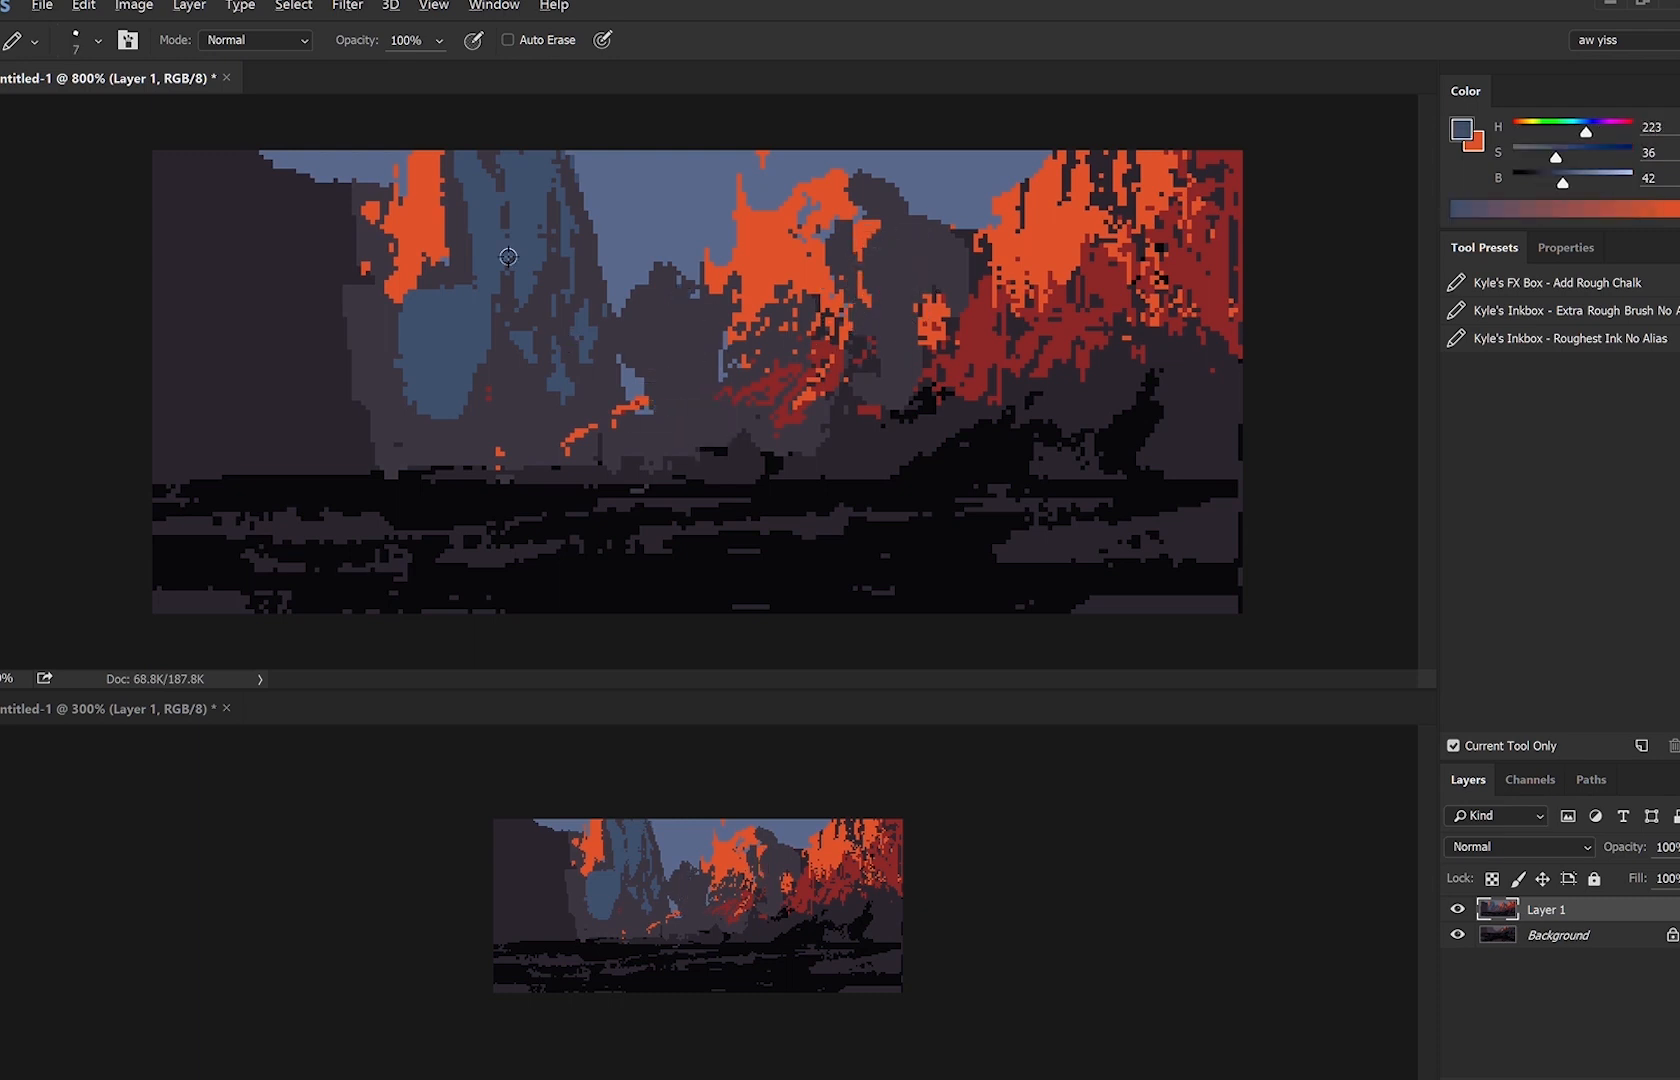
{"action": "key", "text": "bracketleft"}
{"action": "key", "text": "bracketleft"}
{"action": "mouse_move", "coordinate": [638, 452]}
{"action": "left_mouse_down"}
{"action": "mouse_move", "coordinate": [776, 443]}
{"action": "mouse_move", "coordinate": [765, 468]}
{"action": "left_mouse_up"}
{"action": "left_click_drag", "start_coordinate": [884, 396], "coordinate": [860, 405]}
{"action": "left_click_drag", "start_coordinate": [992, 434], "coordinate": [1158, 443]}
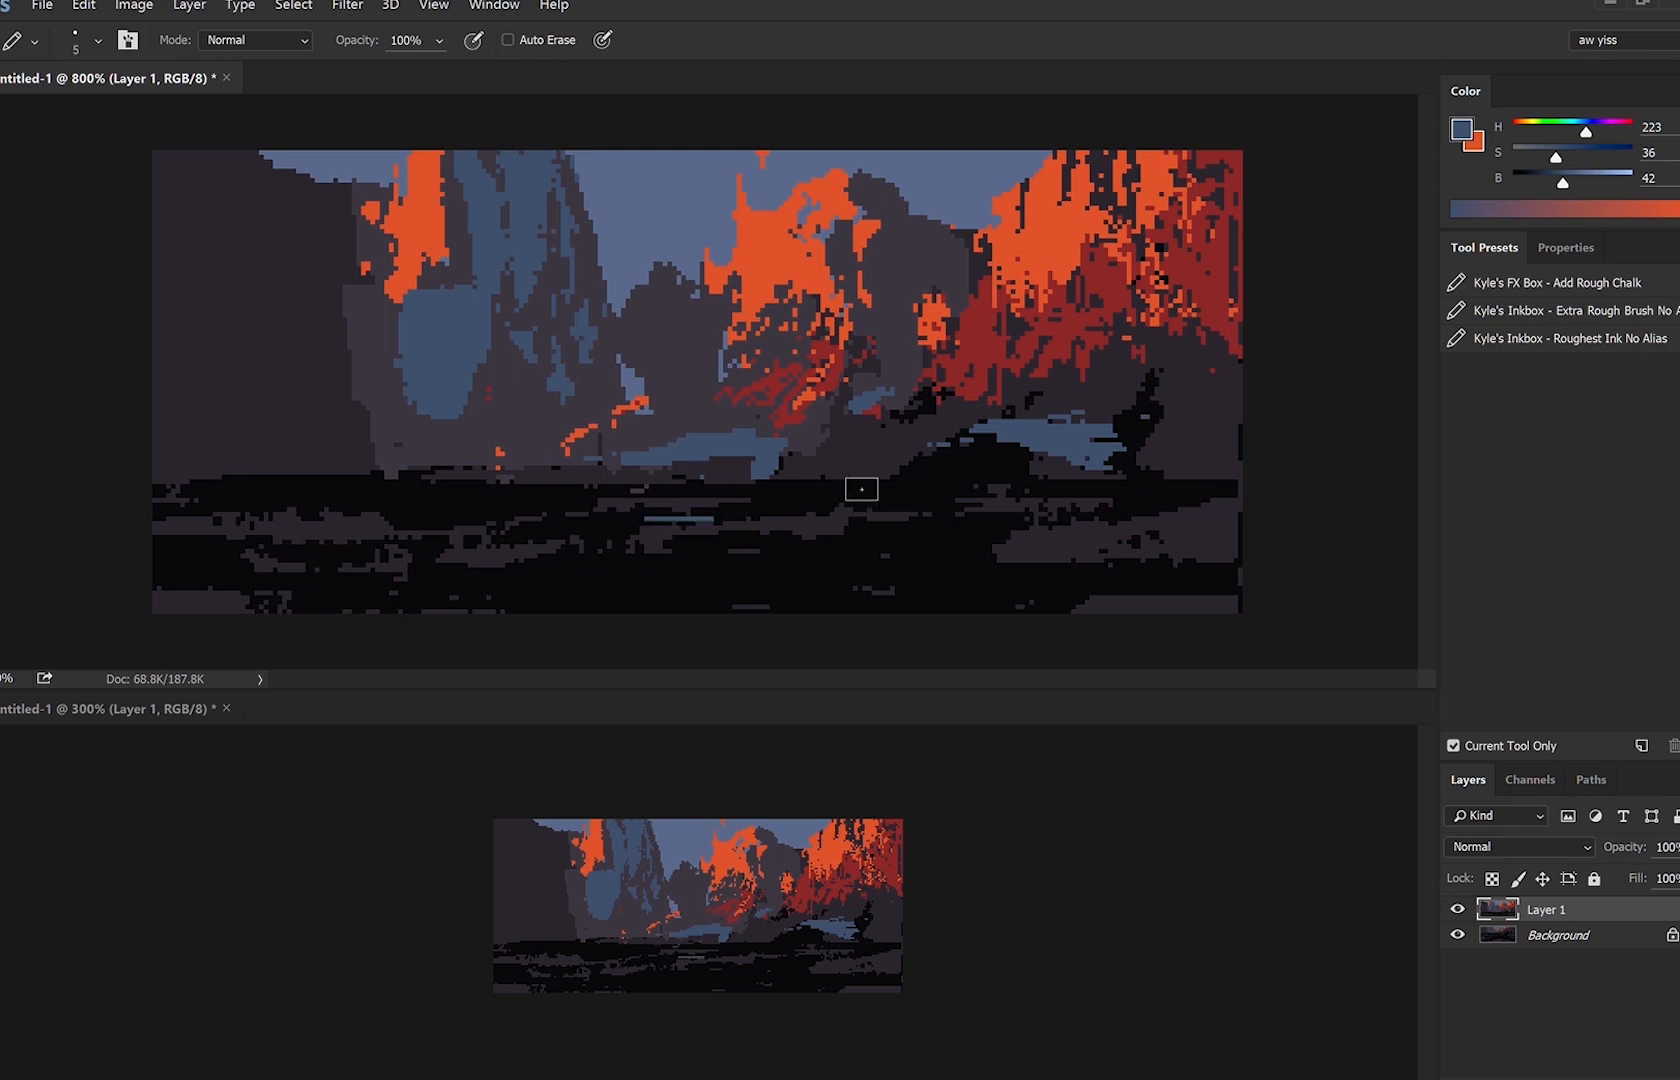
{"action": "left_click_drag", "start_coordinate": [861, 489], "coordinate": [472, 482]}
{"action": "key", "text": "bracketright"}
{"action": "left_click_drag", "start_coordinate": [349, 437], "coordinate": [312, 345]}
Mix a dark navy from the sampled cliff colour and paint it in broad strokes down the left cliff.
{"action": "left_click", "coordinate": [348, 339], "text": "alt"}
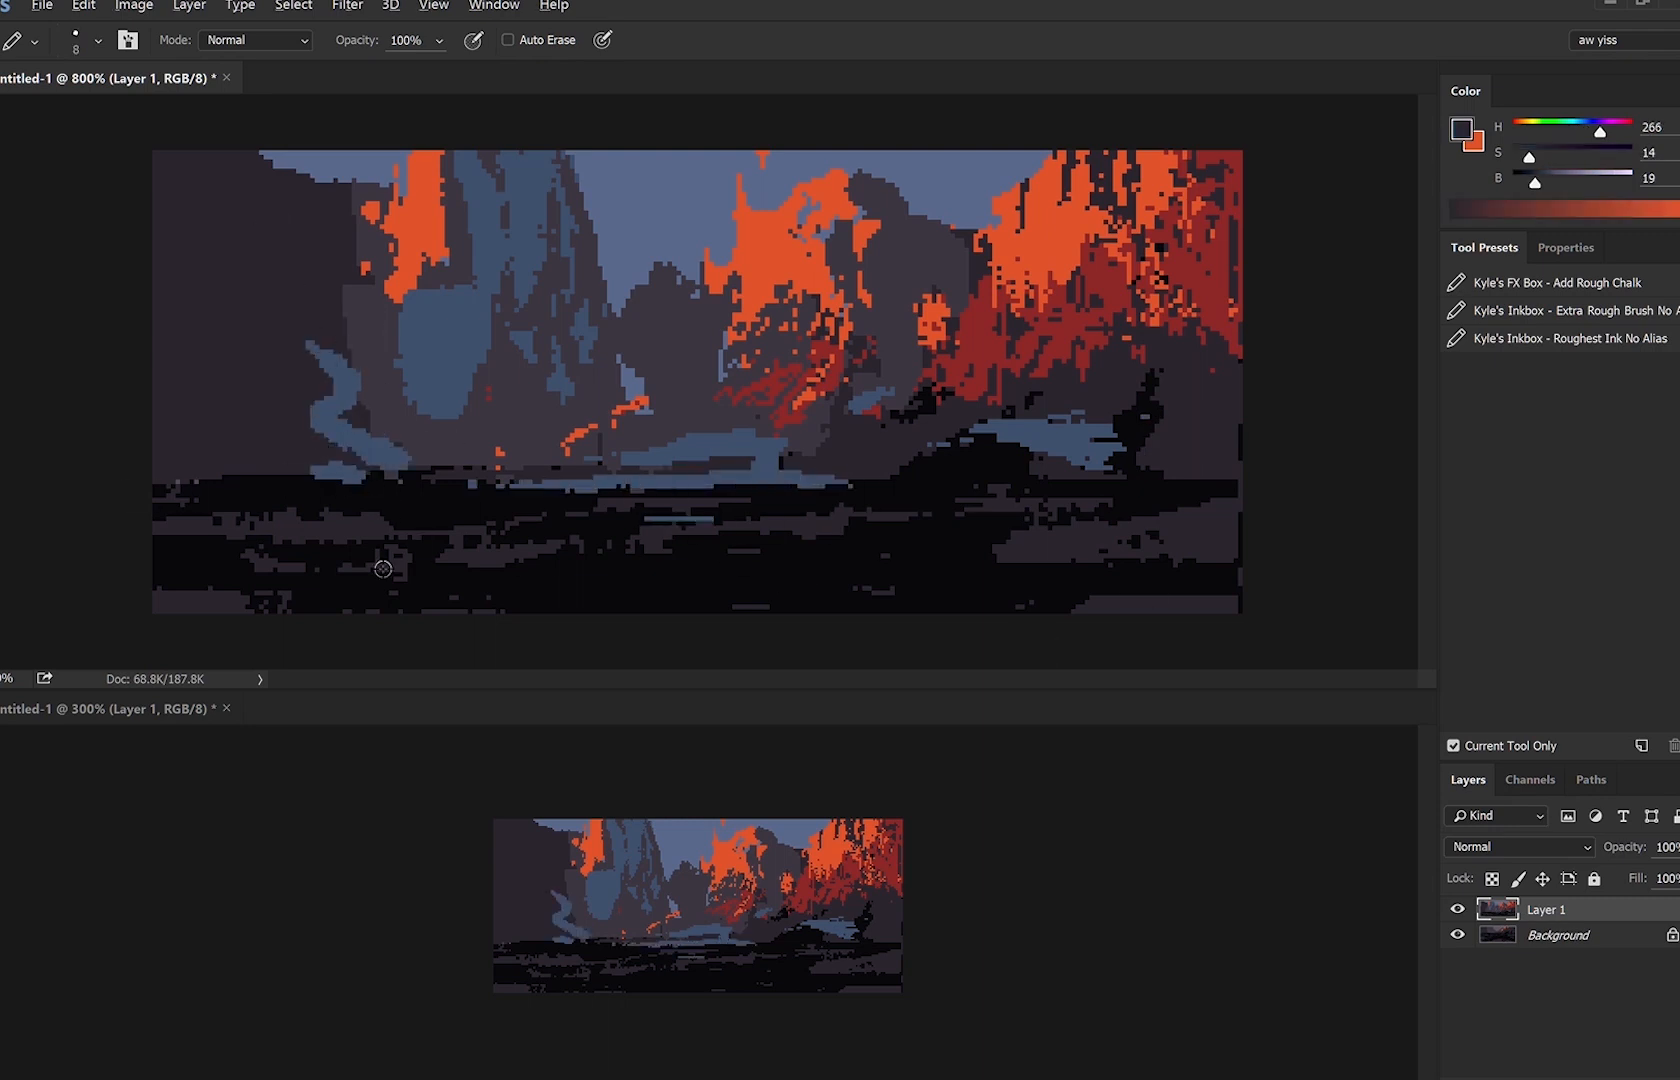
{"action": "left_click", "coordinate": [372, 507], "text": "alt"}
{"action": "left_click", "coordinate": [1556, 158]}
{"action": "left_click", "coordinate": [1520, 181]}
{"action": "left_click_drag", "start_coordinate": [267, 415], "coordinate": [202, 235]}
{"action": "key", "text": "ctrl+z"}
{"action": "left_click_drag", "start_coordinate": [1524, 183], "coordinate": [1533, 183]}
{"action": "mouse_move", "coordinate": [213, 418]}
{"action": "left_mouse_down"}
{"action": "mouse_move", "coordinate": [277, 420]}
{"action": "mouse_move", "coordinate": [281, 292]}
{"action": "mouse_move", "coordinate": [206, 244]}
{"action": "mouse_move", "coordinate": [202, 259]}
{"action": "mouse_move", "coordinate": [175, 205]}
{"action": "left_mouse_up"}
Flip the image horizontally and paint a navy spur slanting down from the dark foreground cliff.
{"action": "key", "text": "ctrl+shift+h"}
{"action": "mouse_move", "coordinate": [1082, 367]}
{"action": "left_mouse_down"}
{"action": "mouse_move", "coordinate": [1110, 172]}
{"action": "mouse_move", "coordinate": [1084, 296]}
{"action": "mouse_move", "coordinate": [956, 488]}
{"action": "left_mouse_up"}
Trim the orange cliff's peak with sampled sky blue, and paint sampled orange onto the small distant formation.
{"action": "left_click", "coordinate": [632, 227], "text": "alt"}
{"action": "left_click", "coordinate": [676, 208], "text": "alt"}
{"action": "left_click_drag", "start_coordinate": [665, 211], "coordinate": [630, 150]}
{"action": "left_click", "coordinate": [628, 261], "text": "alt"}
{"action": "mouse_move", "coordinate": [743, 267]}
{"action": "left_mouse_down"}
{"action": "mouse_move", "coordinate": [758, 322]}
{"action": "mouse_move", "coordinate": [706, 328]}
{"action": "mouse_move", "coordinate": [773, 400]}
{"action": "left_mouse_up"}
Sample the darker blue and paint it along the tall middle mountain's edge and across its base.
{"action": "key", "text": "bracketleft"}
{"action": "left_click", "coordinate": [825, 275], "text": "alt"}
{"action": "key", "text": "bracketleft"}
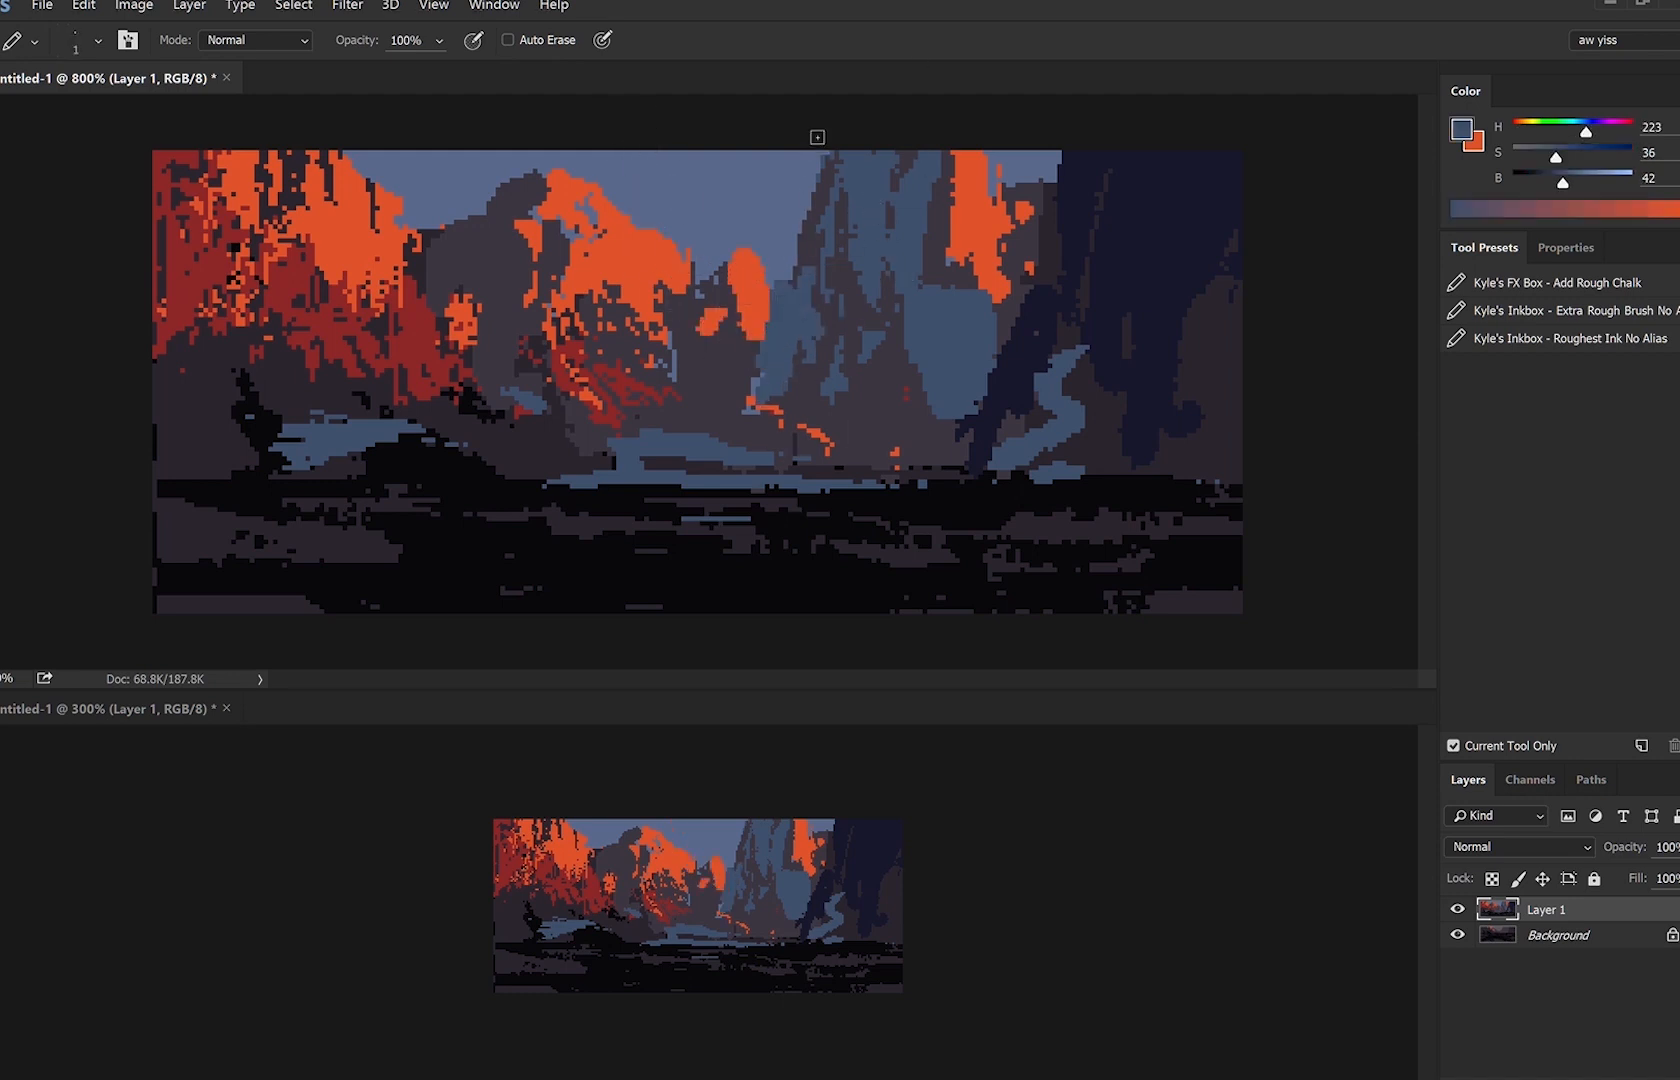
{"action": "left_click_drag", "start_coordinate": [809, 260], "coordinate": [812, 150]}
{"action": "key", "text": "bracketright"}
{"action": "key", "text": "bracketright"}
{"action": "left_click_drag", "start_coordinate": [922, 388], "coordinate": [832, 464]}
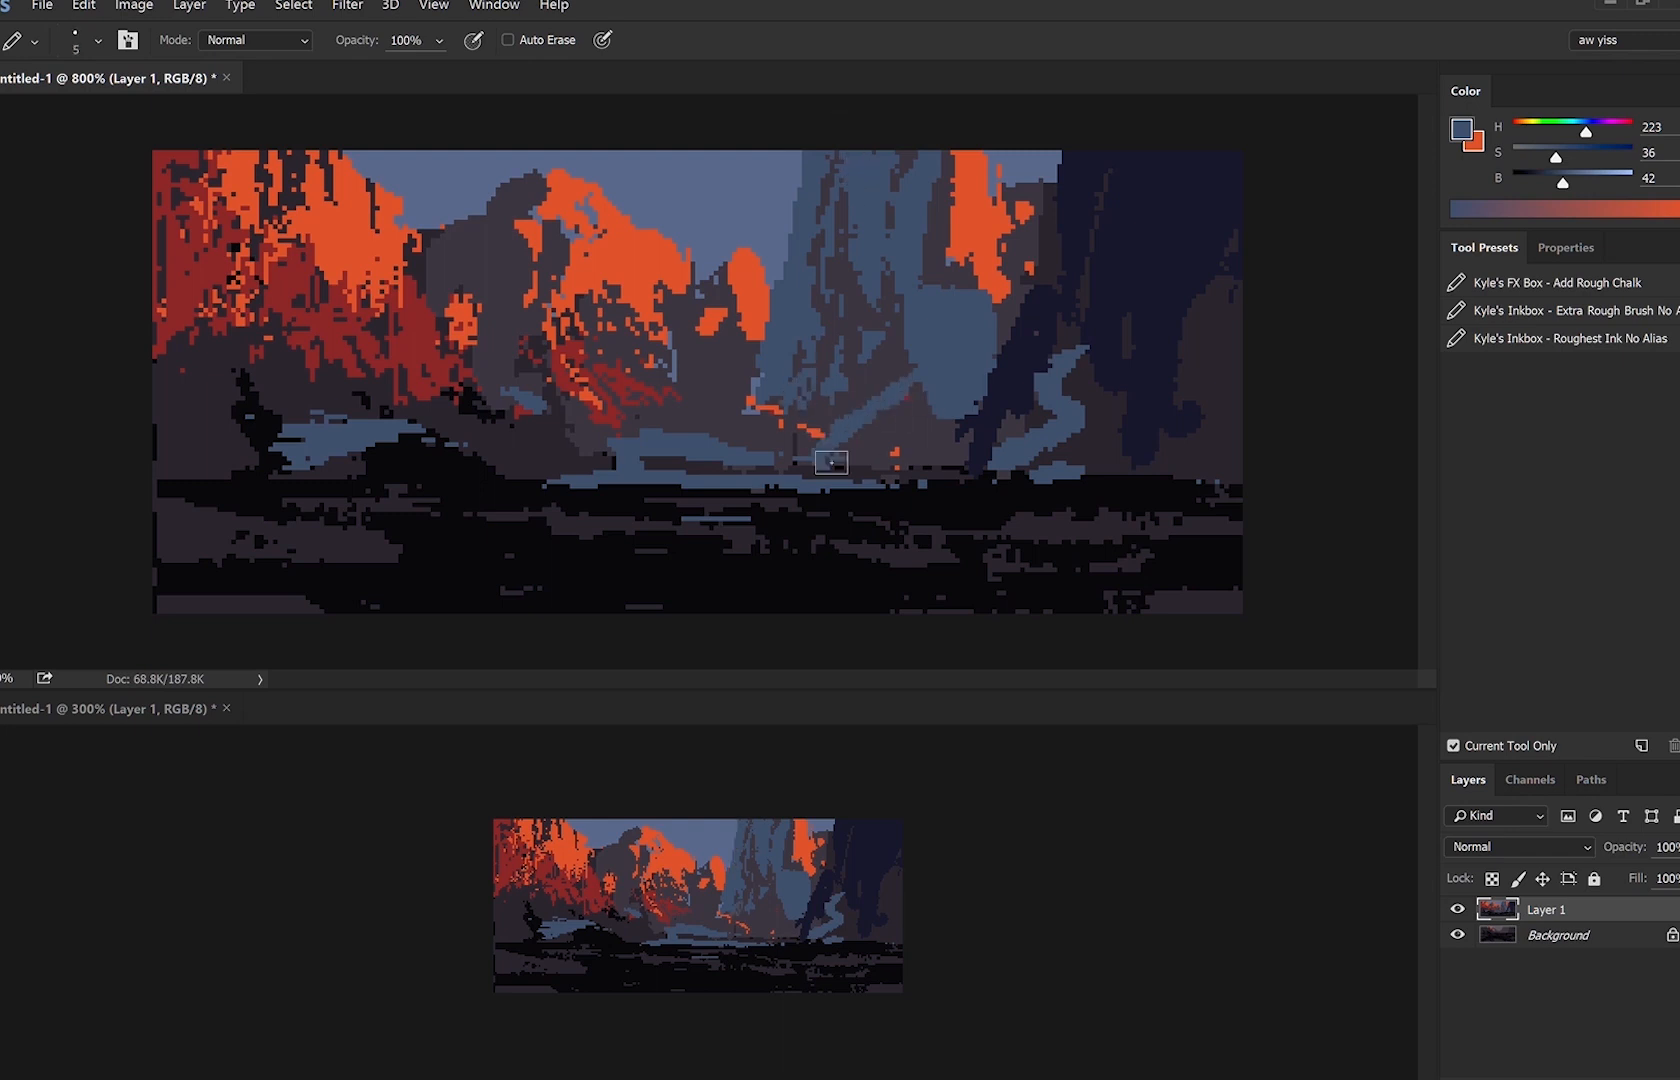
{"action": "left_click_drag", "start_coordinate": [836, 384], "coordinate": [803, 438]}
{"action": "left_click_drag", "start_coordinate": [942, 456], "coordinate": [892, 465]}
Sample the orange and paint slanting strokes below the orange highlight on the middle mountain.
{"action": "left_click", "coordinate": [973, 267], "text": "alt"}
{"action": "key", "text": "bracketleft"}
{"action": "key", "text": "bracketleft"}
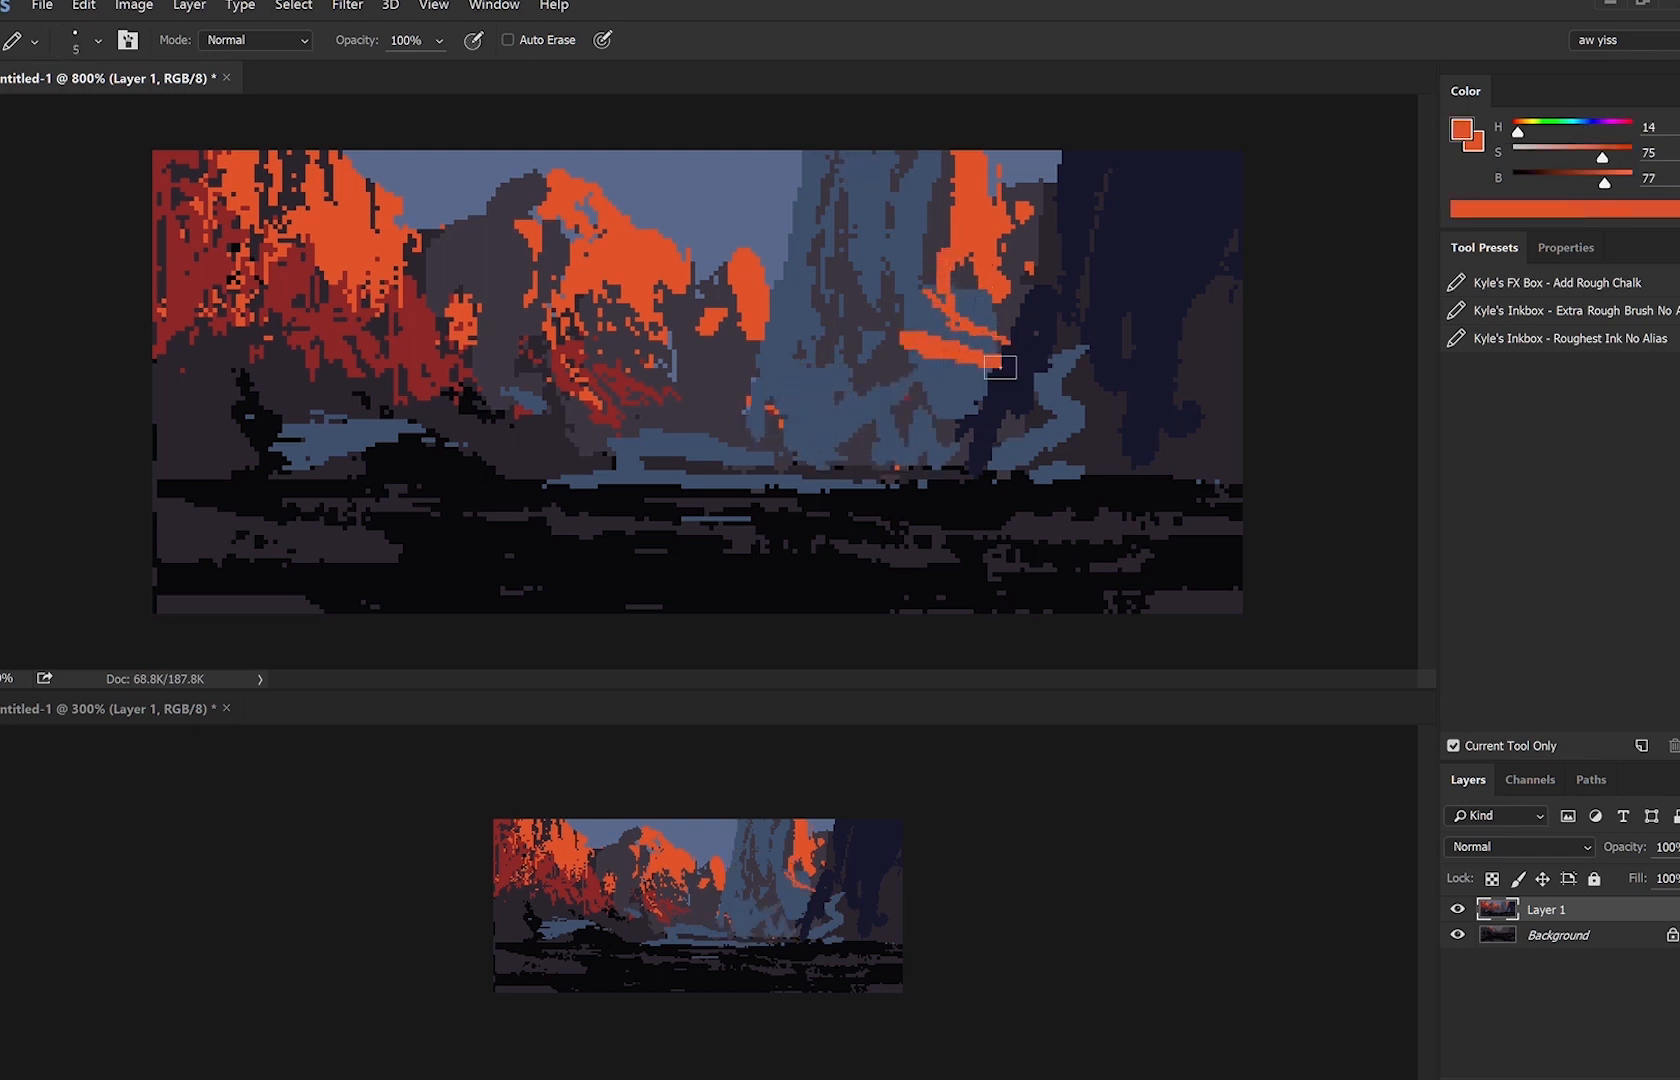
Paint sampled blue along the middle mountain's base and over the small orange formation beside it.
{"action": "left_click", "coordinate": [904, 459], "text": "alt"}
{"action": "left_click_drag", "start_coordinate": [951, 470], "coordinate": [760, 471]}
{"action": "mouse_move", "coordinate": [706, 346]}
{"action": "left_mouse_down"}
{"action": "mouse_move", "coordinate": [732, 432]}
{"action": "mouse_move", "coordinate": [725, 320]}
{"action": "left_mouse_up"}
{"action": "left_click", "coordinate": [986, 238], "text": "alt"}
{"action": "left_click_drag", "start_coordinate": [1618, 182], "coordinate": [1640, 186]}
{"action": "key", "text": "ctrl+z"}
Extend the dark rock mass's top over the orange peak with sampled grey, and reshape the nearby edge with sky blue.
{"action": "left_click", "coordinate": [531, 271], "text": "alt"}
{"action": "mouse_move", "coordinate": [520, 200]}
{"action": "left_mouse_down"}
{"action": "mouse_move", "coordinate": [439, 208]}
{"action": "mouse_move", "coordinate": [575, 166]}
{"action": "left_mouse_up"}
{"action": "left_click", "coordinate": [630, 187], "text": "alt"}
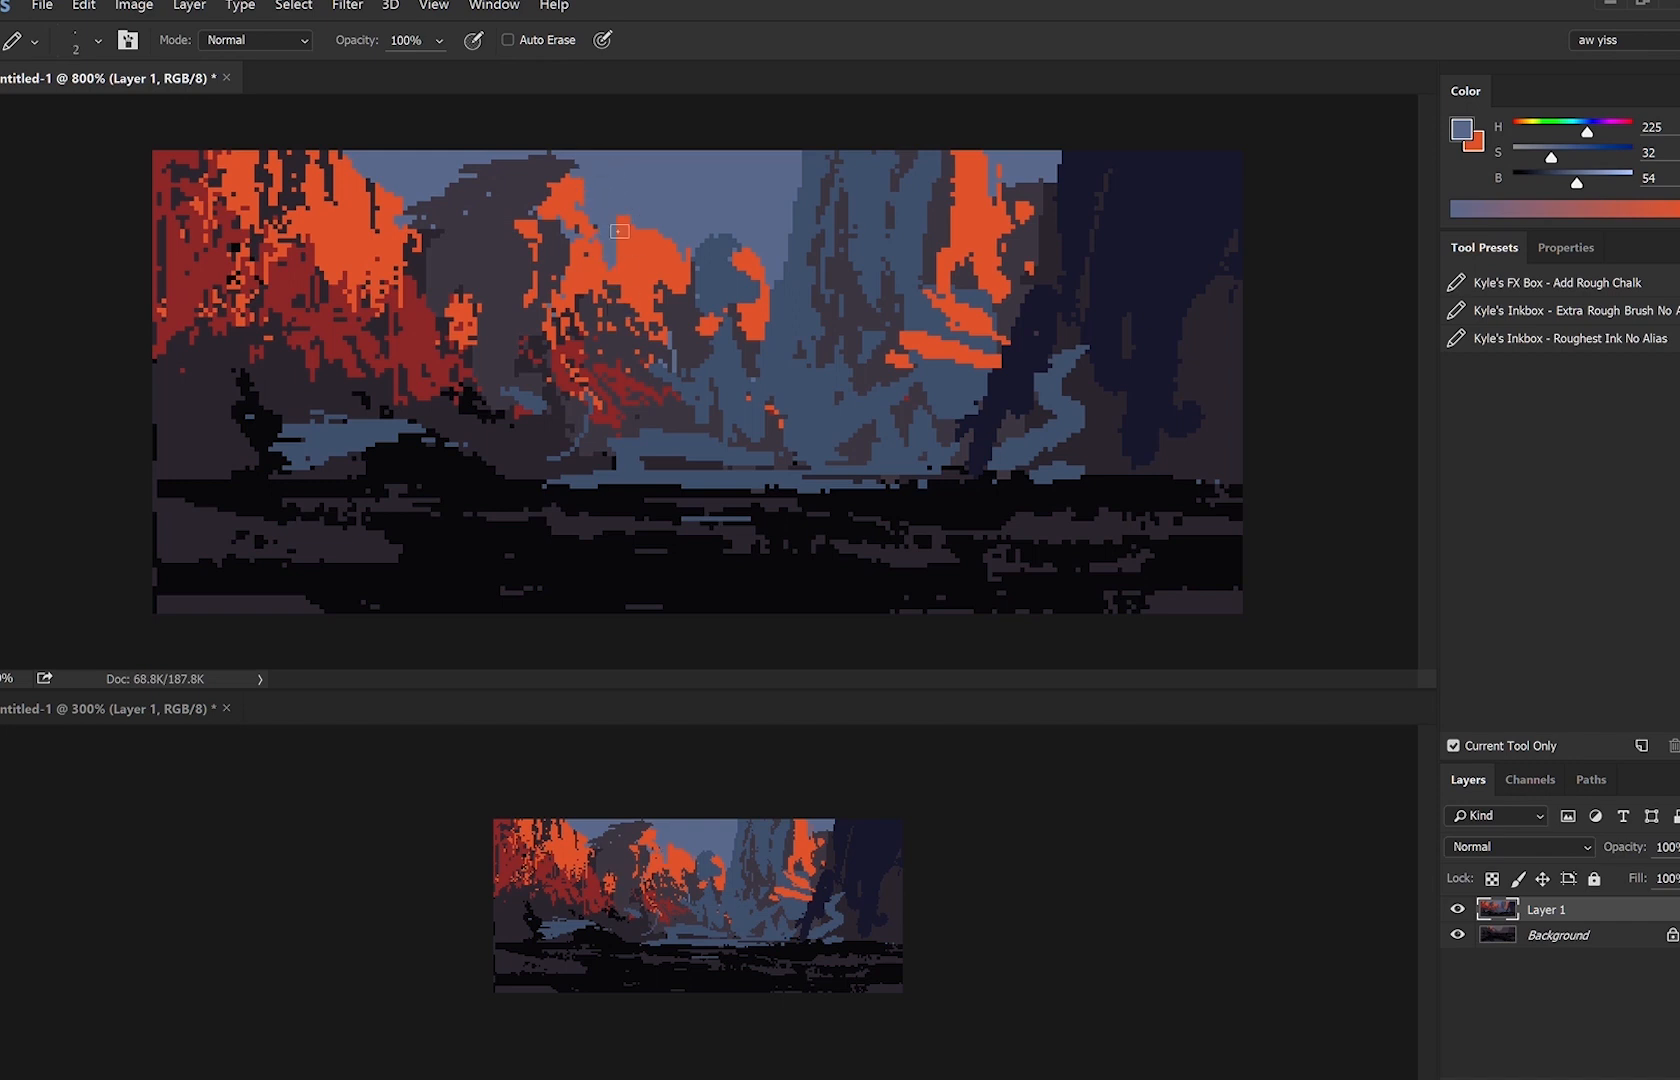
Add sampled blue marks to the orange cliff's top, and clean up the dark rock's outline with the sampled sky colour.
{"action": "left_click", "coordinate": [646, 246], "text": "alt"}
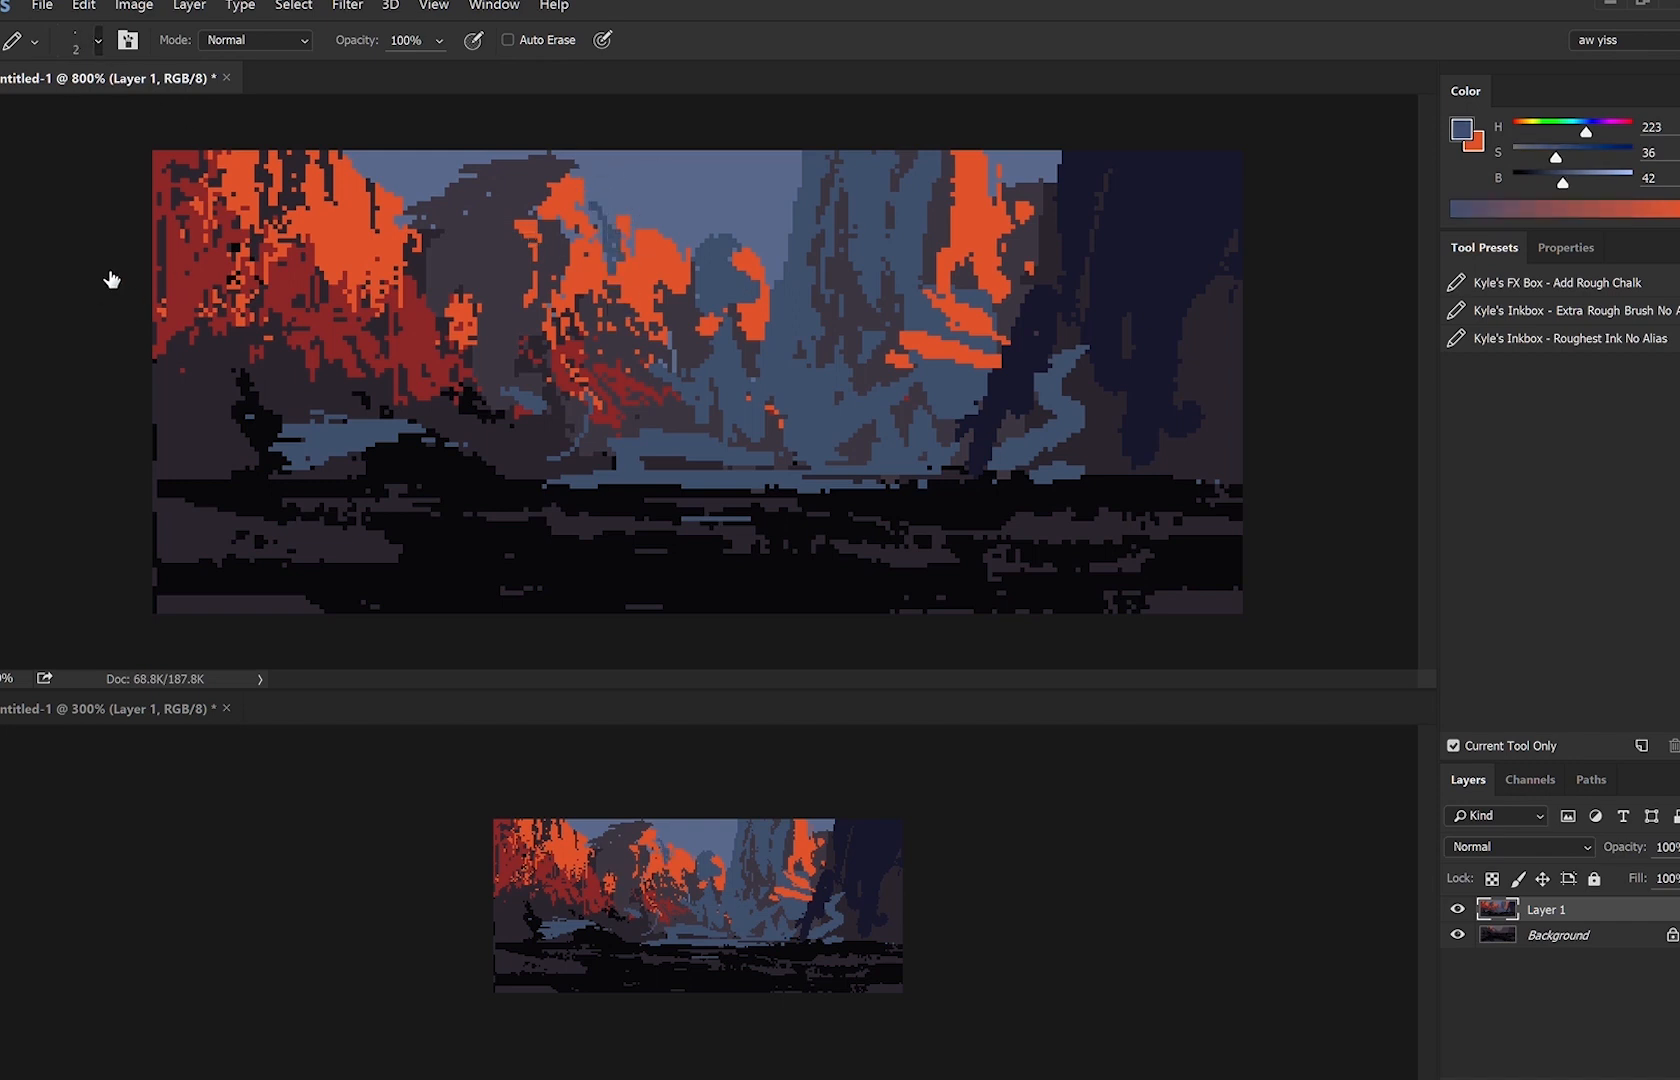
{"action": "key", "text": "bracketright"}
{"action": "left_click", "coordinate": [419, 173], "text": "alt"}
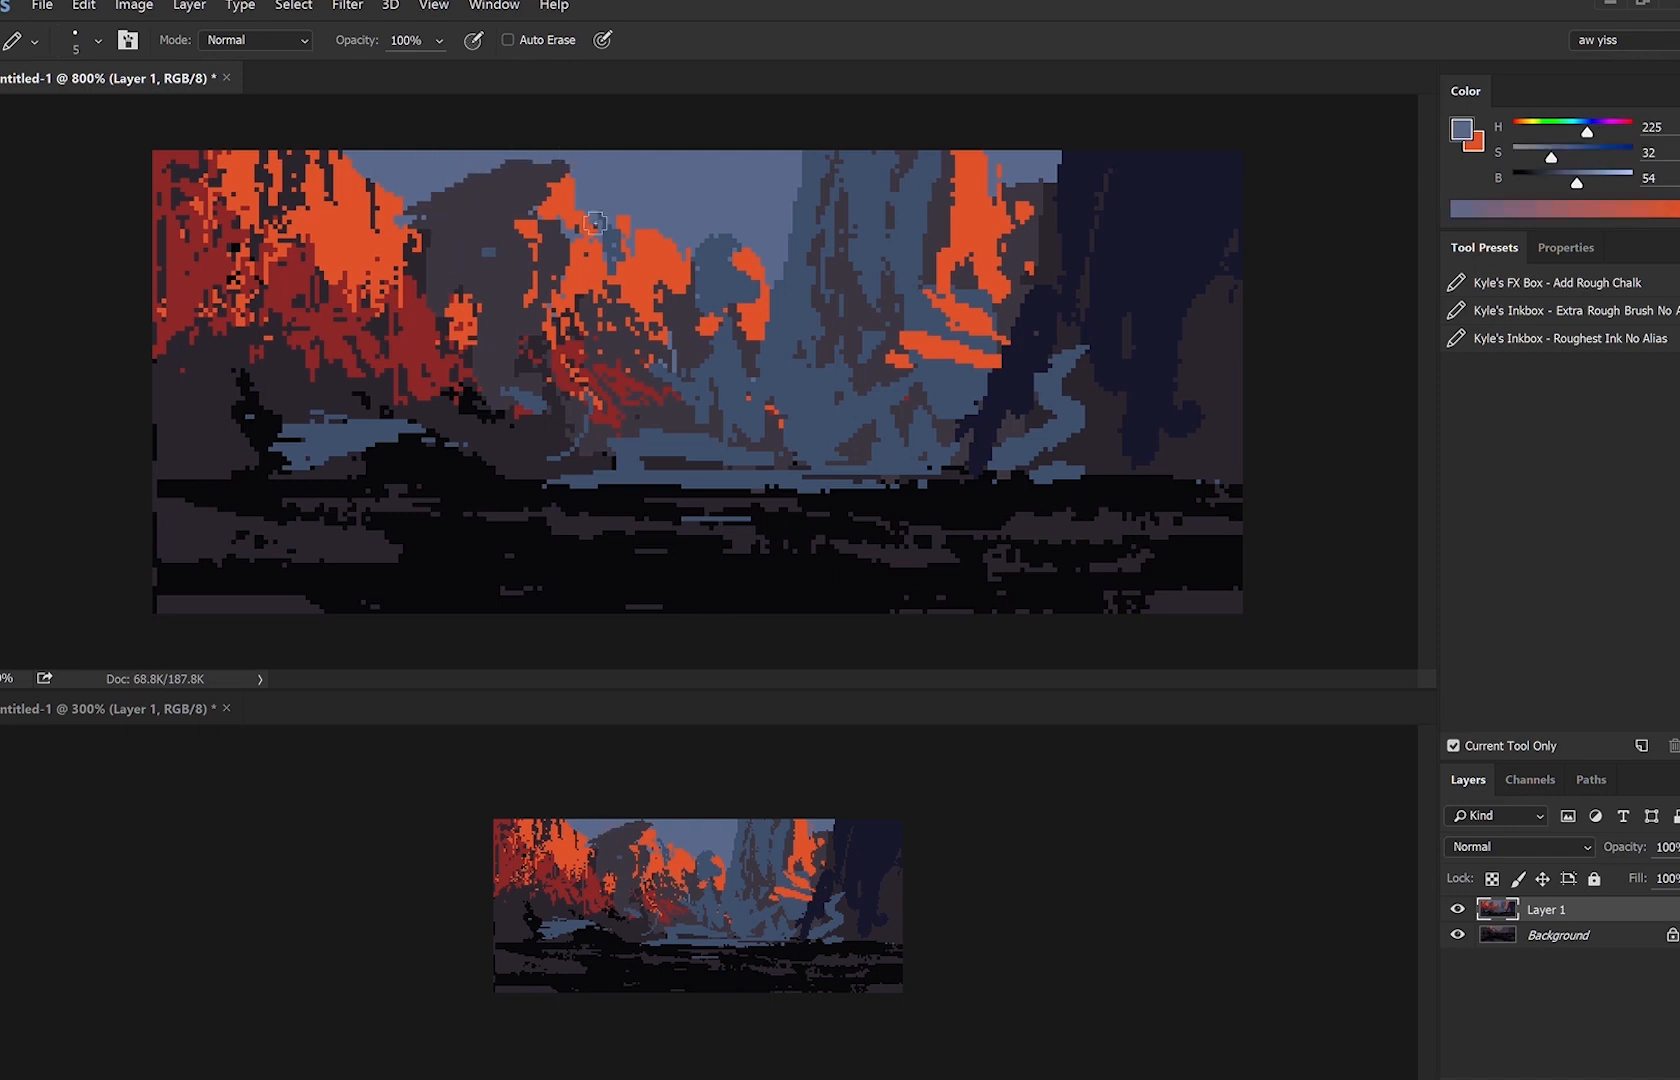
Reshape the middle mountain's peaks with sampled orange, shadow blue and sky blue.
{"action": "left_click", "coordinate": [556, 204], "text": "alt"}
{"action": "left_click", "coordinate": [727, 302], "text": "alt"}
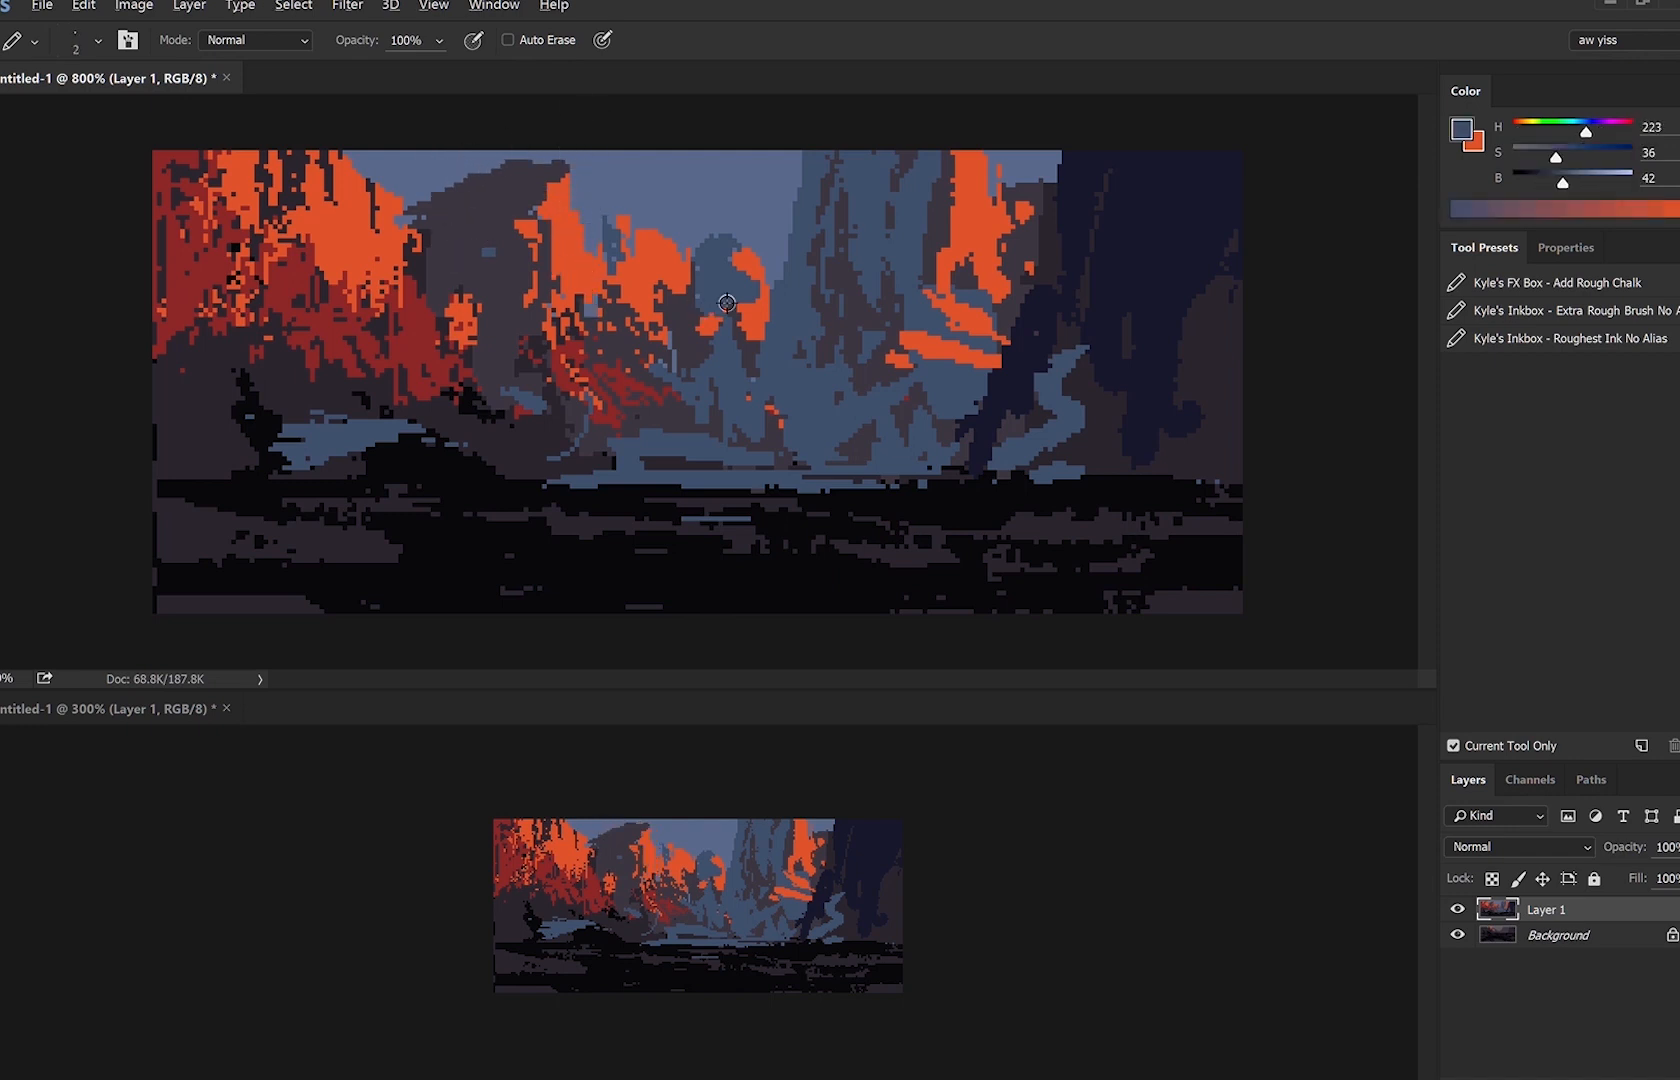
{"action": "left_click_drag", "start_coordinate": [601, 251], "coordinate": [616, 219]}
{"action": "left_click", "coordinate": [658, 264], "text": "alt"}
{"action": "left_click", "coordinate": [648, 217], "text": "alt"}
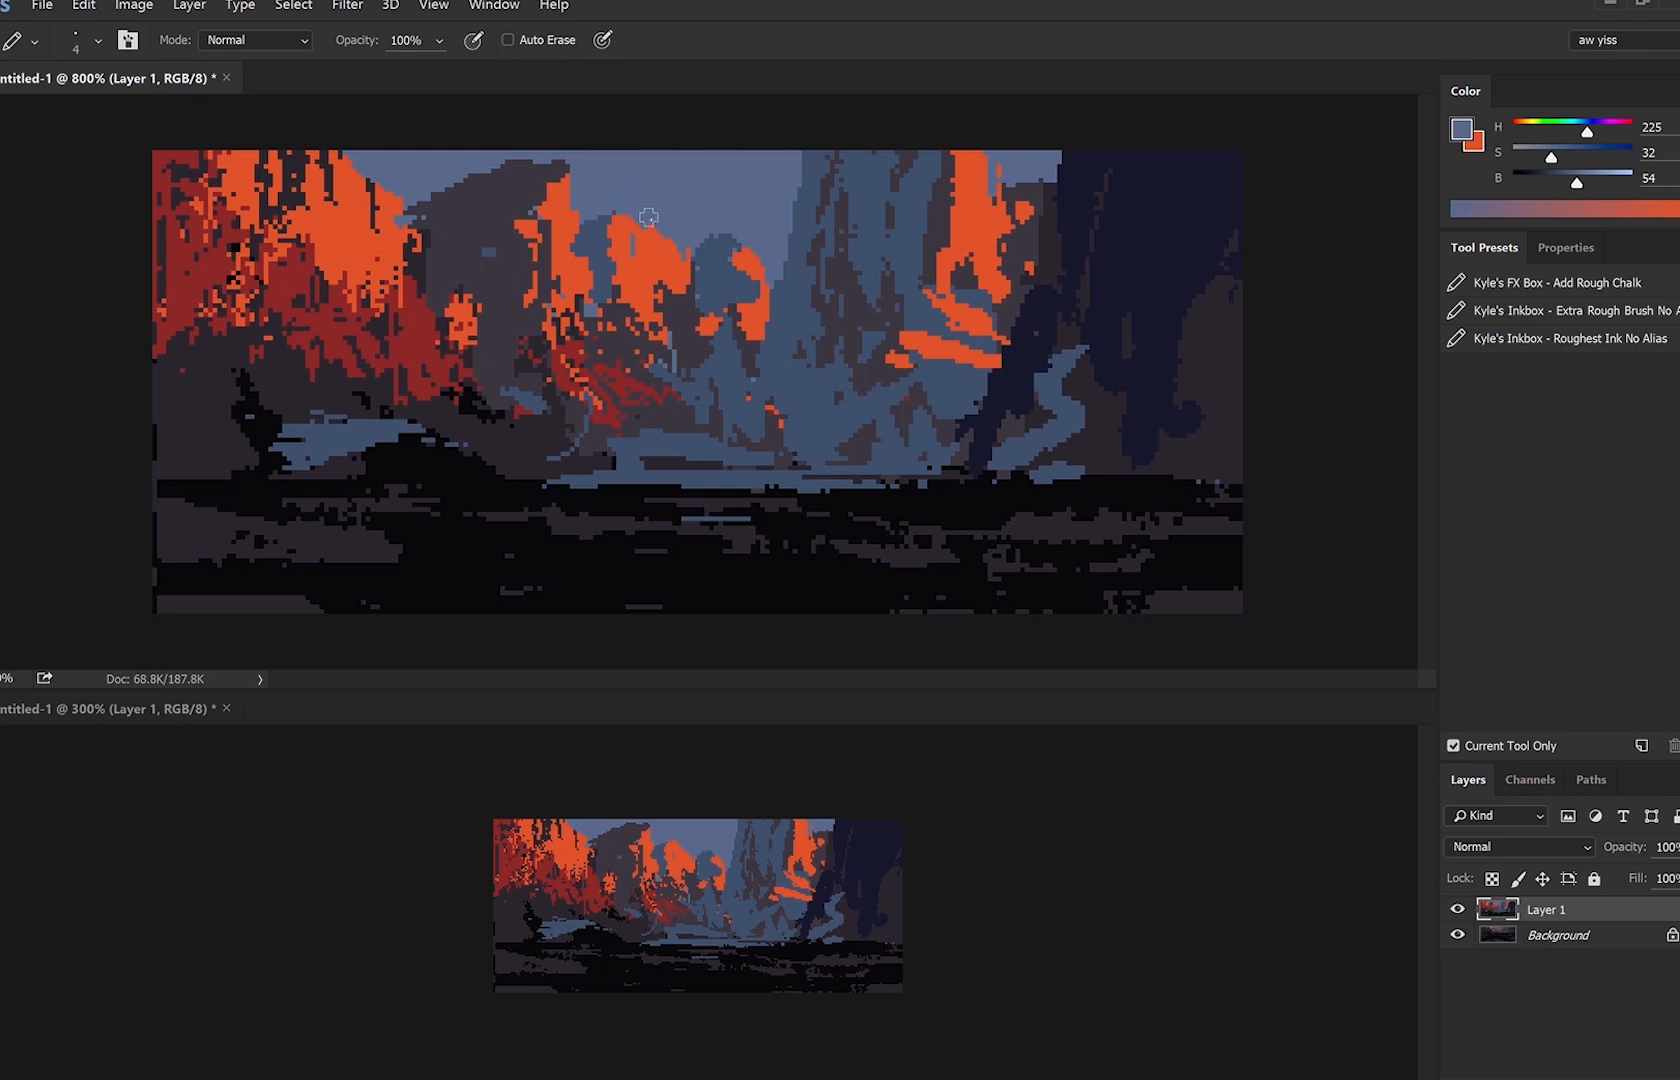
{"action": "left_click", "coordinate": [688, 248]}
Sample the orange and extend the sunlit area across the middle mountain's face and down its slope.
{"action": "key", "text": "bracketleft"}
{"action": "left_click", "coordinate": [755, 332], "text": "alt"}
{"action": "key", "text": "bracketright"}
{"action": "left_click_drag", "start_coordinate": [691, 314], "coordinate": [660, 345]}
{"action": "left_click", "coordinate": [658, 425], "text": "alt"}
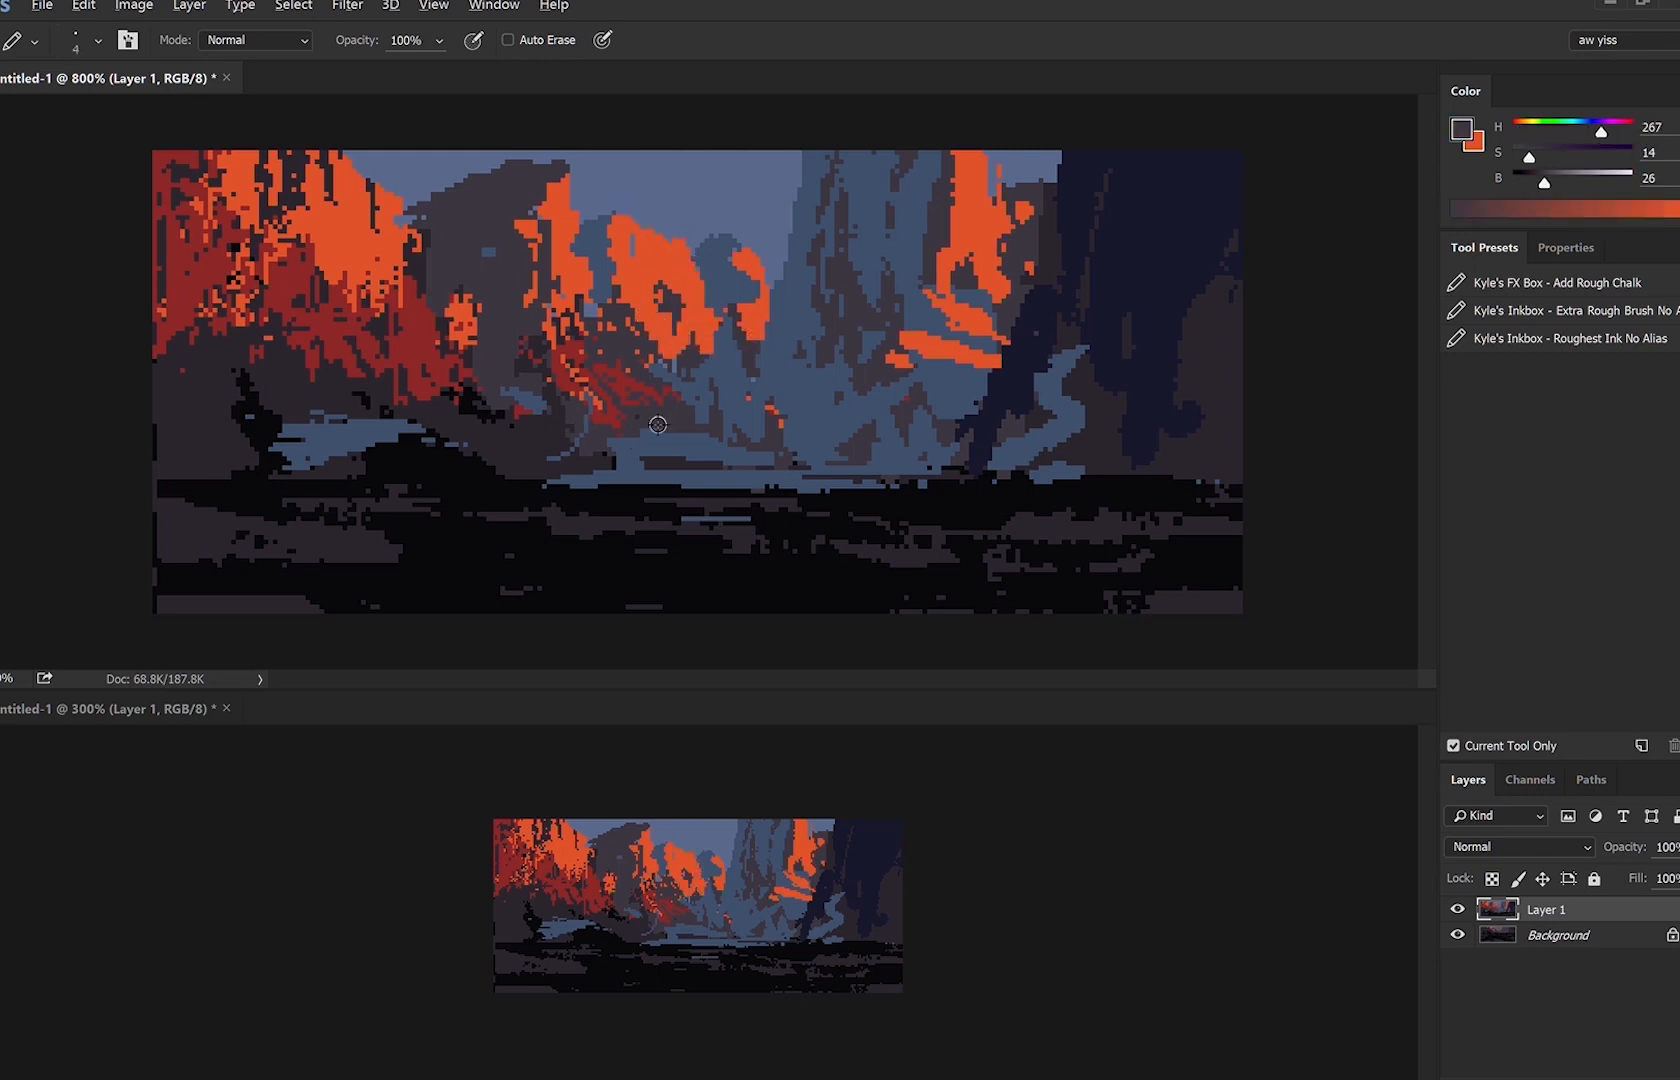
{"action": "left_click", "coordinate": [583, 285], "text": "alt"}
{"action": "mouse_move", "coordinate": [564, 386]}
{"action": "left_mouse_down"}
{"action": "mouse_move", "coordinate": [570, 325]}
{"action": "mouse_move", "coordinate": [620, 288]}
{"action": "left_mouse_up"}
Sample the shadow blue and cover the middle mountain's base and the dark rock's lower part with an enlarged brush.
{"action": "left_click", "coordinate": [695, 395], "text": "alt"}
{"action": "mouse_move", "coordinate": [652, 412]}
{"action": "left_mouse_down"}
{"action": "mouse_move", "coordinate": [622, 326]}
{"action": "mouse_move", "coordinate": [701, 435]}
{"action": "left_mouse_up"}
{"action": "key", "text": "bracketright"}
{"action": "key", "text": "bracketright"}
{"action": "key", "text": "bracketright"}
{"action": "key", "text": "bracketright"}
{"action": "key", "text": "bracketright"}
{"action": "mouse_move", "coordinate": [576, 477]}
{"action": "left_mouse_down"}
{"action": "mouse_move", "coordinate": [619, 424]}
{"action": "mouse_move", "coordinate": [422, 380]}
{"action": "left_mouse_up"}
{"action": "key", "text": "bracketright"}
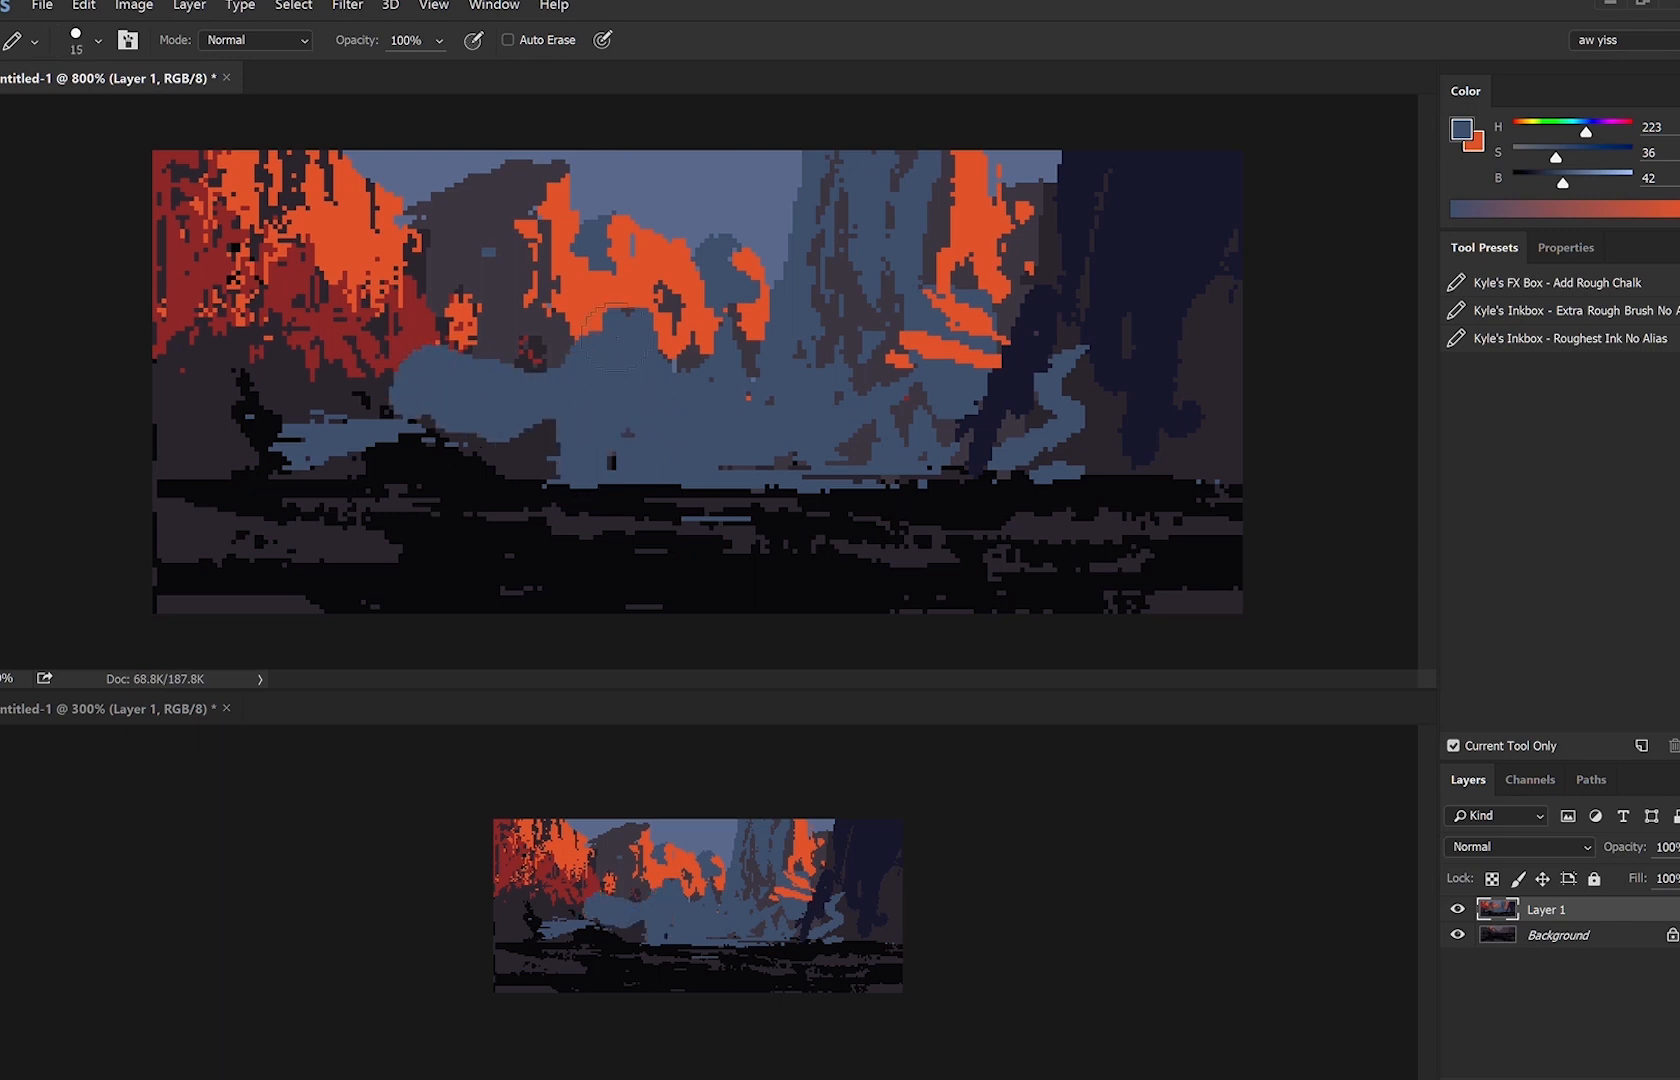
Extend the middle mountain's orange slope downward with sampled orange, and paint a red patch along its shaded edge.
{"action": "left_click", "coordinate": [698, 314], "text": "alt"}
{"action": "key", "text": "bracketleft"}
{"action": "key", "text": "bracketleft"}
{"action": "left_click_drag", "start_coordinate": [664, 330], "coordinate": [629, 326]}
{"action": "left_click_drag", "start_coordinate": [584, 345], "coordinate": [560, 402]}
Rebuild the dark rock as a tall pillar with sampled grey, and fill the large dark cliff with sampled navy.
{"action": "left_click", "coordinate": [512, 305], "text": "alt"}
{"action": "mouse_move", "coordinate": [534, 398]}
{"action": "left_mouse_down"}
{"action": "mouse_move", "coordinate": [551, 315]}
{"action": "mouse_move", "coordinate": [476, 380]}
{"action": "mouse_move", "coordinate": [506, 465]}
{"action": "mouse_move", "coordinate": [466, 470]}
{"action": "left_mouse_up"}
{"action": "left_click", "coordinate": [1107, 351], "text": "alt"}
{"action": "mouse_move", "coordinate": [1107, 351]}
{"action": "left_mouse_down"}
{"action": "mouse_move", "coordinate": [1194, 307]}
{"action": "mouse_move", "coordinate": [1100, 490]}
{"action": "mouse_move", "coordinate": [1241, 255]}
{"action": "mouse_move", "coordinate": [1136, 493]}
{"action": "mouse_move", "coordinate": [1339, 491]}
{"action": "left_mouse_up"}
{"action": "key", "text": "bracketleft"}
Sample the foreground black and paint a dark edge at the navy cliff's base and streaks down its face.
{"action": "left_click", "coordinate": [953, 494], "text": "alt"}
{"action": "key", "text": "bracketleft"}
{"action": "key", "text": "bracketleft"}
{"action": "key", "text": "bracketleft"}
{"action": "key", "text": "bracketleft"}
{"action": "key", "text": "bracketleft"}
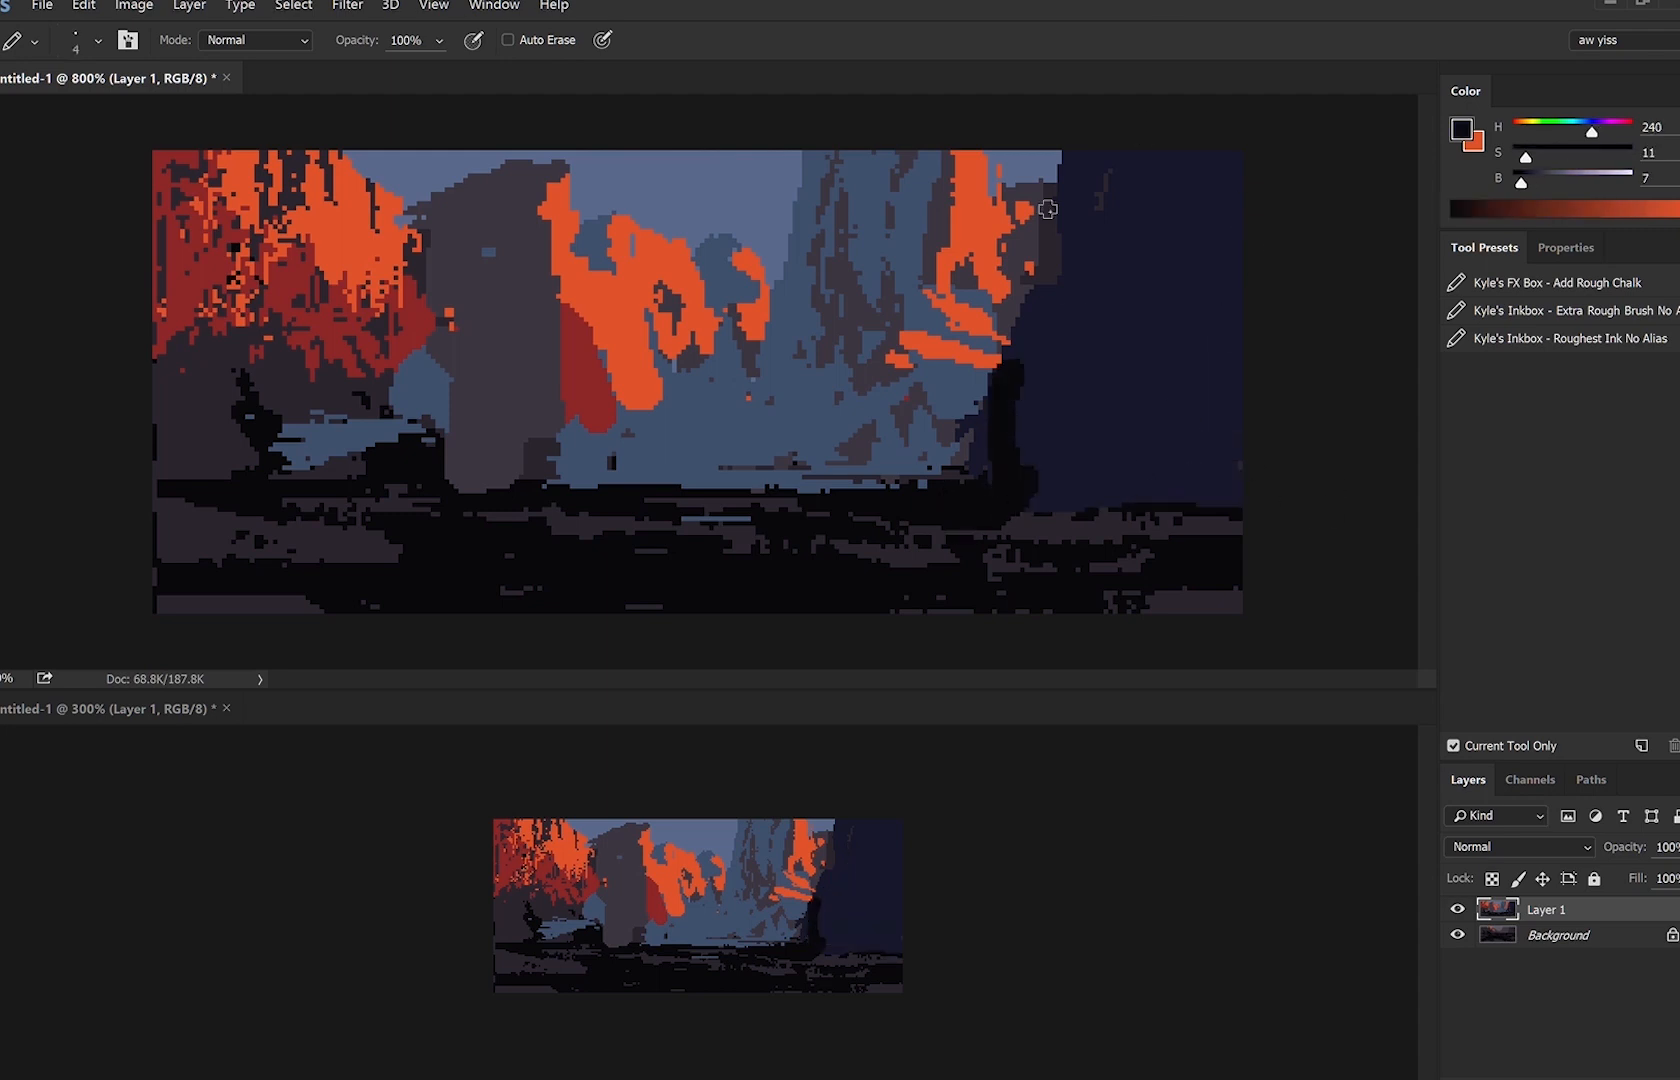
{"action": "key", "text": "bracketright"}
{"action": "key", "text": "bracketright"}
{"action": "key", "text": "bracketright"}
{"action": "mouse_move", "coordinate": [1075, 243]}
{"action": "left_mouse_down"}
{"action": "mouse_move", "coordinate": [1013, 420]}
{"action": "mouse_move", "coordinate": [1095, 342]}
{"action": "left_mouse_up"}
{"action": "mouse_move", "coordinate": [1209, 153]}
{"action": "left_mouse_down"}
{"action": "mouse_move", "coordinate": [1100, 445]}
{"action": "mouse_move", "coordinate": [1128, 500]}
{"action": "left_mouse_up"}
{"action": "mouse_move", "coordinate": [1239, 175]}
{"action": "left_mouse_down"}
{"action": "mouse_move", "coordinate": [1140, 455]}
{"action": "mouse_move", "coordinate": [1176, 304]}
{"action": "mouse_move", "coordinate": [1147, 450]}
{"action": "left_mouse_up"}
Refine the navy cliff's black edge and streaks, alternating between sampled navy and black down to the ground.
{"action": "left_click", "coordinate": [1168, 366], "text": "alt"}
{"action": "mouse_move", "coordinate": [1147, 280]}
{"action": "left_mouse_down"}
{"action": "mouse_move", "coordinate": [1155, 210]}
{"action": "mouse_move", "coordinate": [1084, 274]}
{"action": "left_mouse_up"}
{"action": "left_click", "coordinate": [1073, 399], "text": "alt"}
{"action": "left_click_drag", "start_coordinate": [1066, 158], "coordinate": [1022, 400]}
{"action": "mouse_move", "coordinate": [1053, 165]}
{"action": "left_mouse_down"}
{"action": "mouse_move", "coordinate": [1053, 263]}
{"action": "mouse_move", "coordinate": [1074, 155]}
{"action": "mouse_move", "coordinate": [1048, 375]}
{"action": "mouse_move", "coordinate": [997, 503]}
{"action": "mouse_move", "coordinate": [1236, 506]}
{"action": "left_mouse_up"}
{"action": "left_click", "coordinate": [1087, 334], "text": "alt"}
{"action": "key", "text": "bracketright"}
{"action": "key", "text": "bracketright"}
{"action": "mouse_move", "coordinate": [1236, 506]}
{"action": "left_mouse_down"}
{"action": "mouse_move", "coordinate": [874, 536]}
{"action": "mouse_move", "coordinate": [1345, 524]}
{"action": "left_mouse_up"}
Sample the black and paint horizontal strokes across the foreground below the navy cliff and central rocks.
{"action": "left_click", "coordinate": [915, 531], "text": "alt"}
{"action": "key", "text": "bracketleft"}
{"action": "key", "text": "bracketleft"}
{"action": "left_click_drag", "start_coordinate": [1345, 524], "coordinate": [710, 520]}
Cover the small orange specks with sampled blue, and paint a thin sampled grey line along the central rocks' base.
{"action": "left_click", "coordinate": [745, 440], "text": "alt"}
{"action": "left_click_drag", "start_coordinate": [752, 382], "coordinate": [749, 401]}
{"action": "left_click", "coordinate": [860, 450], "text": "alt"}
{"action": "key", "text": "bracketleft"}
{"action": "key", "text": "bracketleft"}
{"action": "mouse_move", "coordinate": [740, 466]}
{"action": "left_mouse_down"}
{"action": "mouse_move", "coordinate": [798, 462]}
{"action": "mouse_move", "coordinate": [705, 470]}
{"action": "left_mouse_up"}
Try lighter grey strokes at 29 brightness on the central blue rock's lower slope, and undo them.
{"action": "left_click_drag", "start_coordinate": [1544, 183], "coordinate": [1540, 184]}
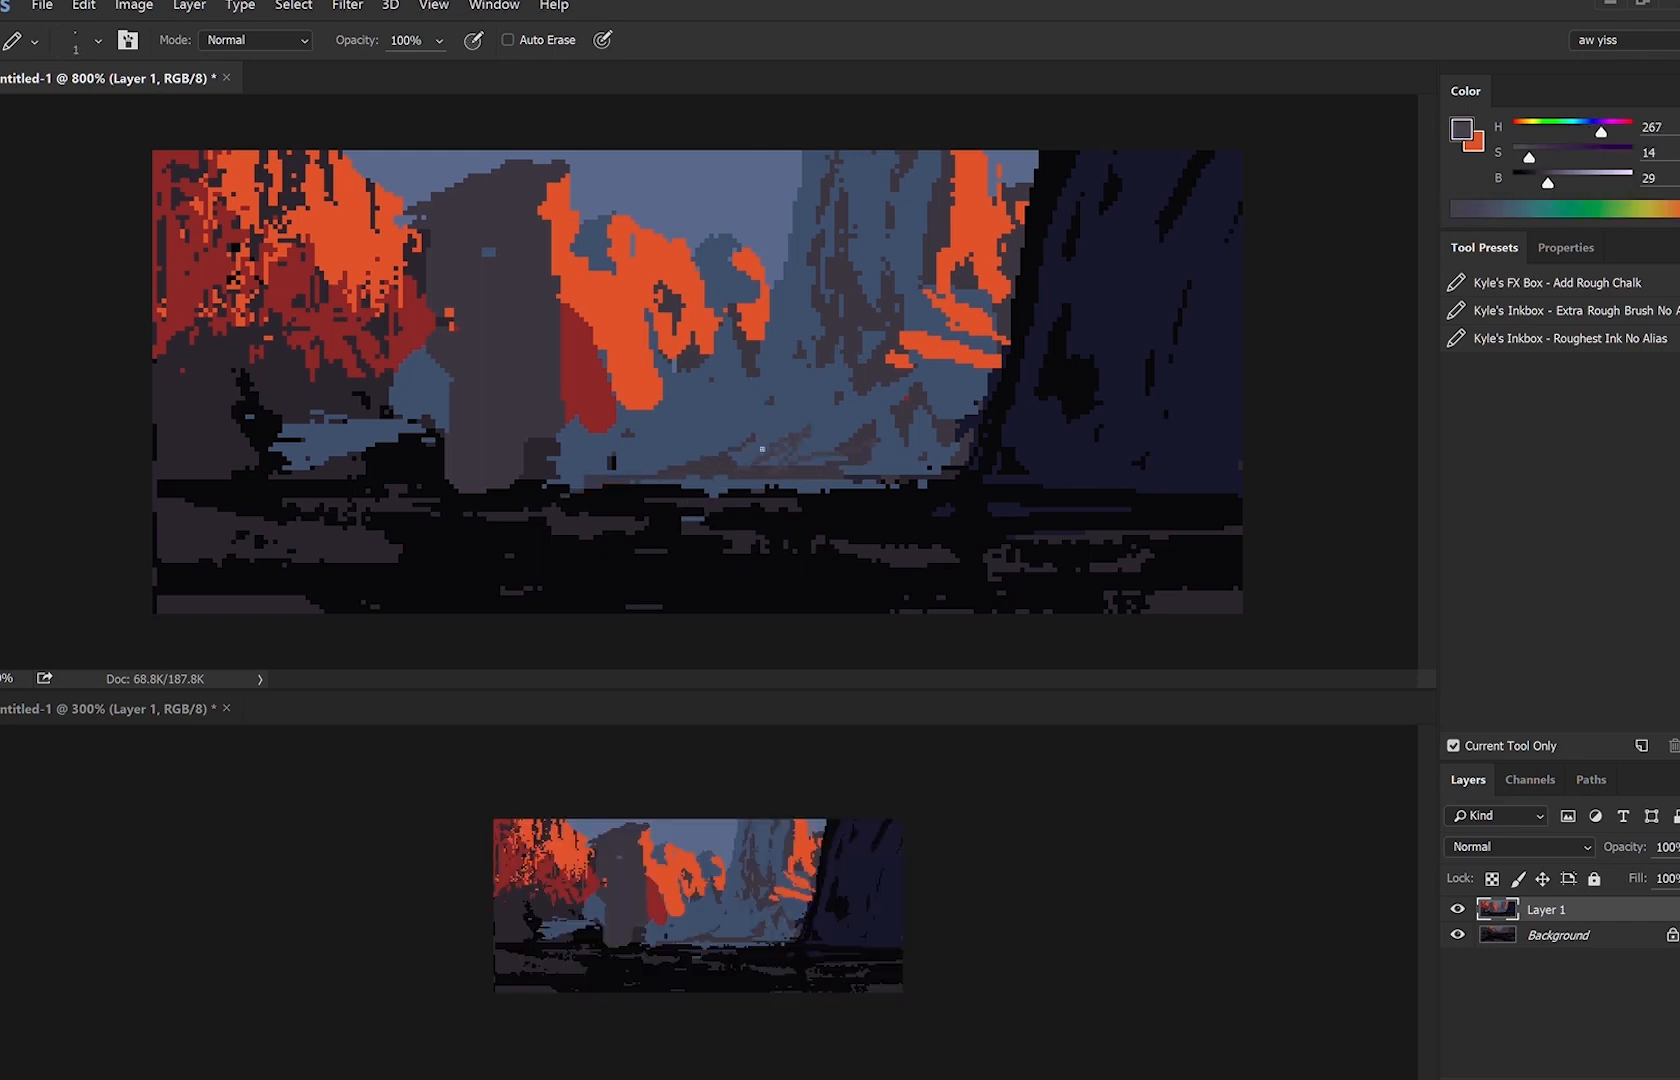
{"action": "key", "text": "ctrl+alt+z"}
{"action": "key", "text": "ctrl+alt+z"}
{"action": "key", "text": "ctrl+alt+z"}
{"action": "key", "text": "bracketright"}
{"action": "key", "text": "bracketright"}
{"action": "key", "text": "bracketright"}
{"action": "key", "text": "bracketright"}
{"action": "mouse_move", "coordinate": [797, 352]}
{"action": "left_mouse_down"}
{"action": "mouse_move", "coordinate": [757, 435]}
{"action": "mouse_move", "coordinate": [745, 345]}
{"action": "left_mouse_up"}
{"action": "key", "text": "ctrl+alt+z"}
{"action": "left_click_drag", "start_coordinate": [797, 425], "coordinate": [708, 460]}
{"action": "key", "text": "ctrl+alt+z"}
Set the grey's brightness to 32, paint lighter streaks down the central rock, and add thin pale blue lines at its base.
{"action": "left_click_drag", "start_coordinate": [1657, 179], "coordinate": [1648, 178]}
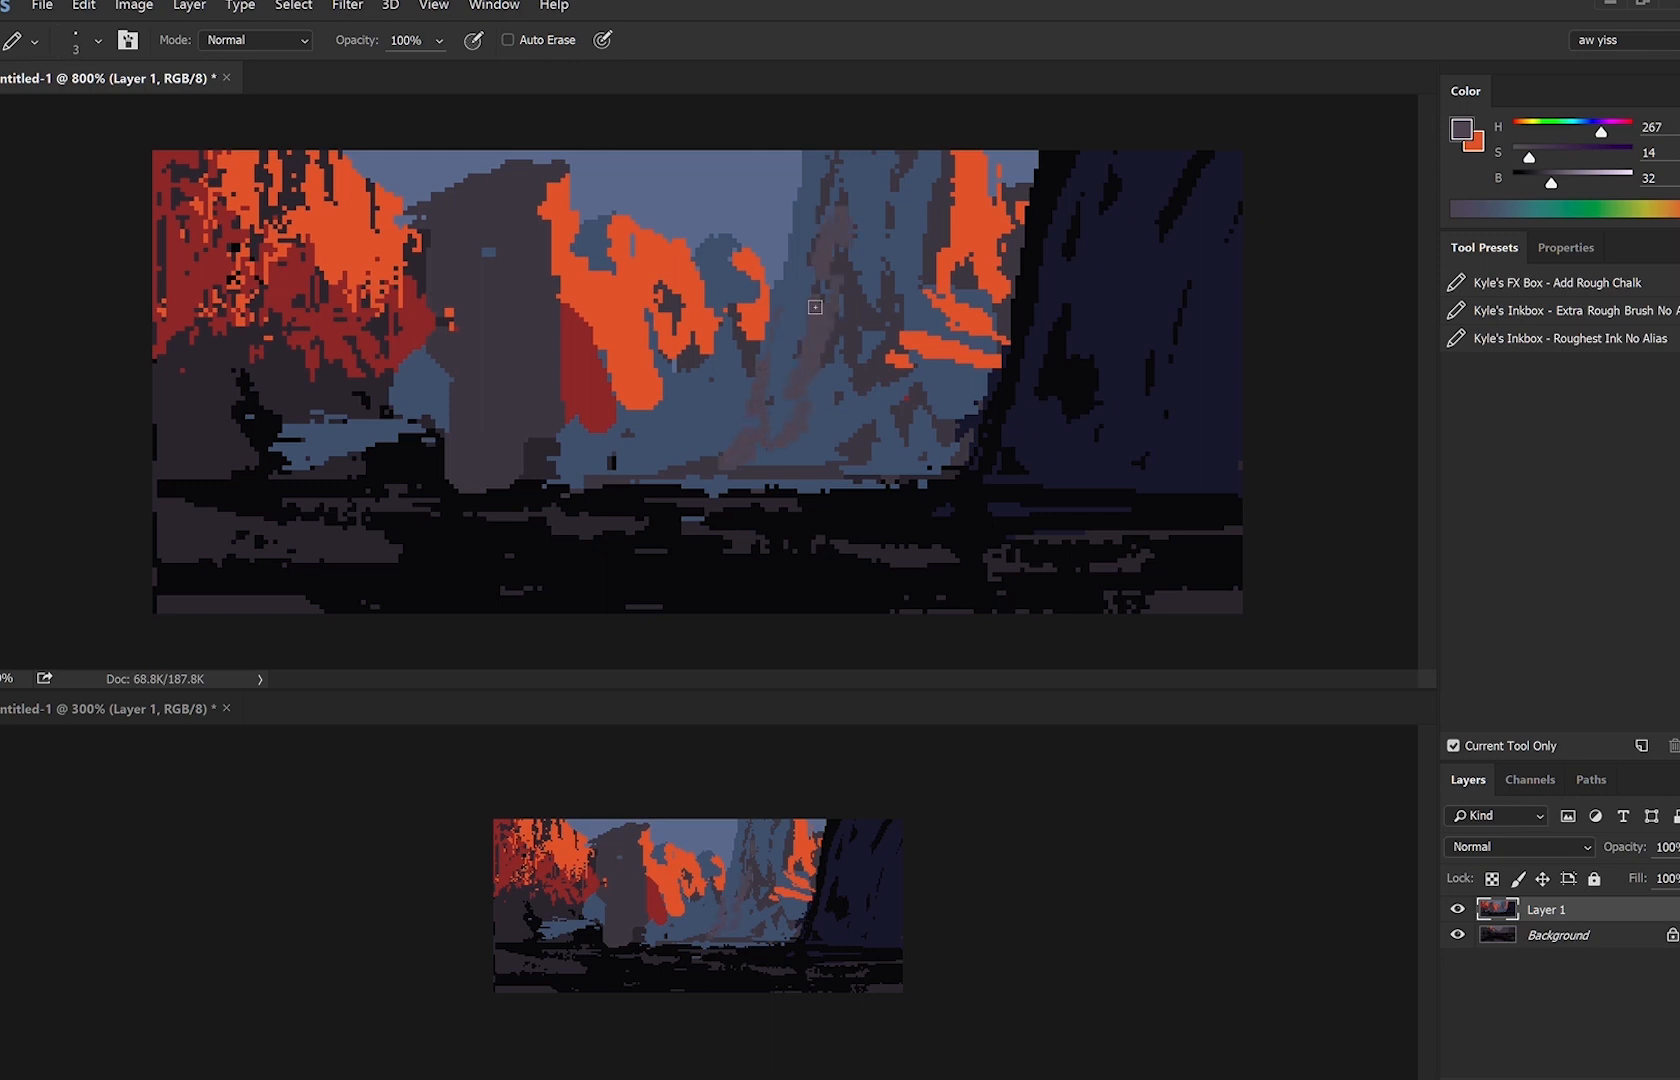
{"action": "key", "text": "bracketleft"}
{"action": "left_click", "coordinate": [784, 342], "text": "alt"}
{"action": "key", "text": "bracketleft"}
{"action": "left_click", "coordinate": [760, 462], "text": "alt"}
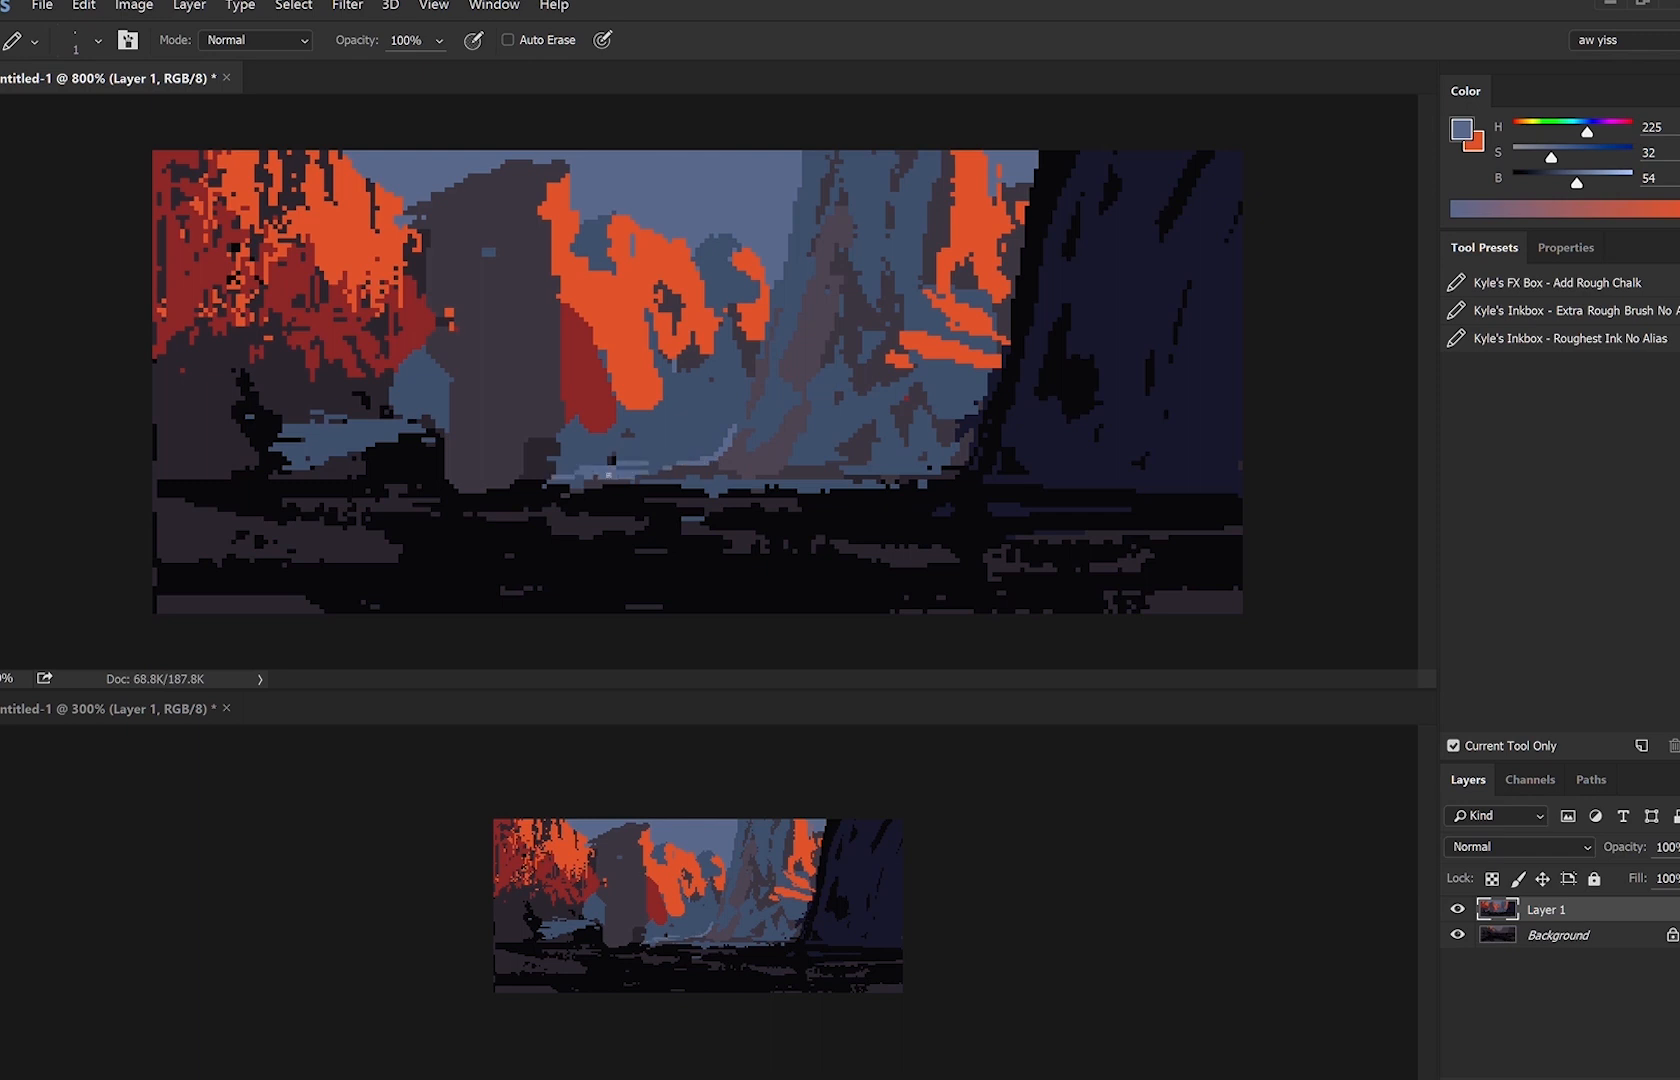
Sample the shadow blue and paint over the tall grey pillar's upper part with an enlarged brush.
{"action": "left_click", "coordinate": [600, 445], "text": "alt"}
{"action": "key", "text": "bracketright"}
{"action": "key", "text": "bracketright"}
{"action": "key", "text": "bracketright"}
{"action": "key", "text": "bracketright"}
{"action": "key", "text": "bracketright"}
{"action": "key", "text": "bracketright"}
{"action": "key", "text": "bracketright"}
{"action": "mouse_move", "coordinate": [515, 198]}
{"action": "left_mouse_down"}
{"action": "mouse_move", "coordinate": [536, 256]}
{"action": "mouse_move", "coordinate": [557, 142]}
{"action": "mouse_move", "coordinate": [415, 155]}
{"action": "mouse_move", "coordinate": [381, 135]}
{"action": "mouse_move", "coordinate": [383, 176]}
{"action": "left_mouse_up"}
Sample the sky colour and paint it into the gap between the blue pillar's top and the orange cliff.
{"action": "key", "text": "bracketright"}
{"action": "left_click", "coordinate": [358, 212], "text": "alt"}
{"action": "left_click", "coordinate": [456, 211], "text": "alt"}
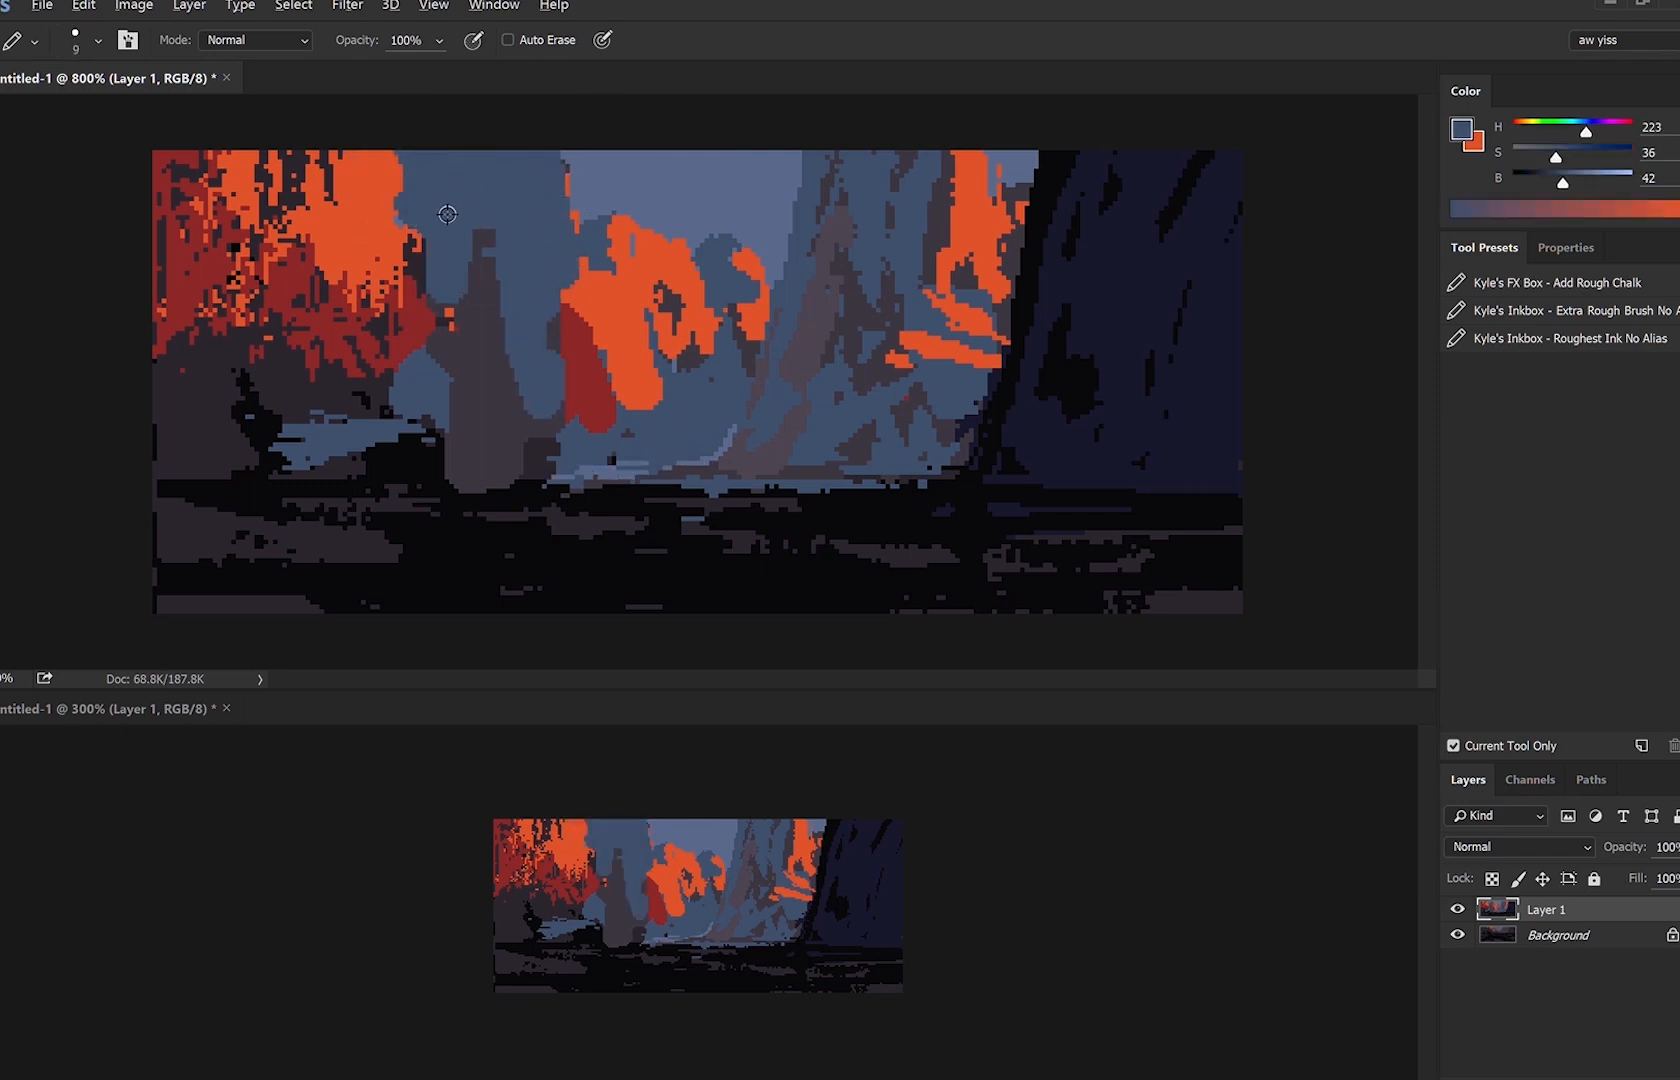
{"action": "left_click", "coordinate": [723, 172], "text": "alt"}
{"action": "key", "text": "bracketleft"}
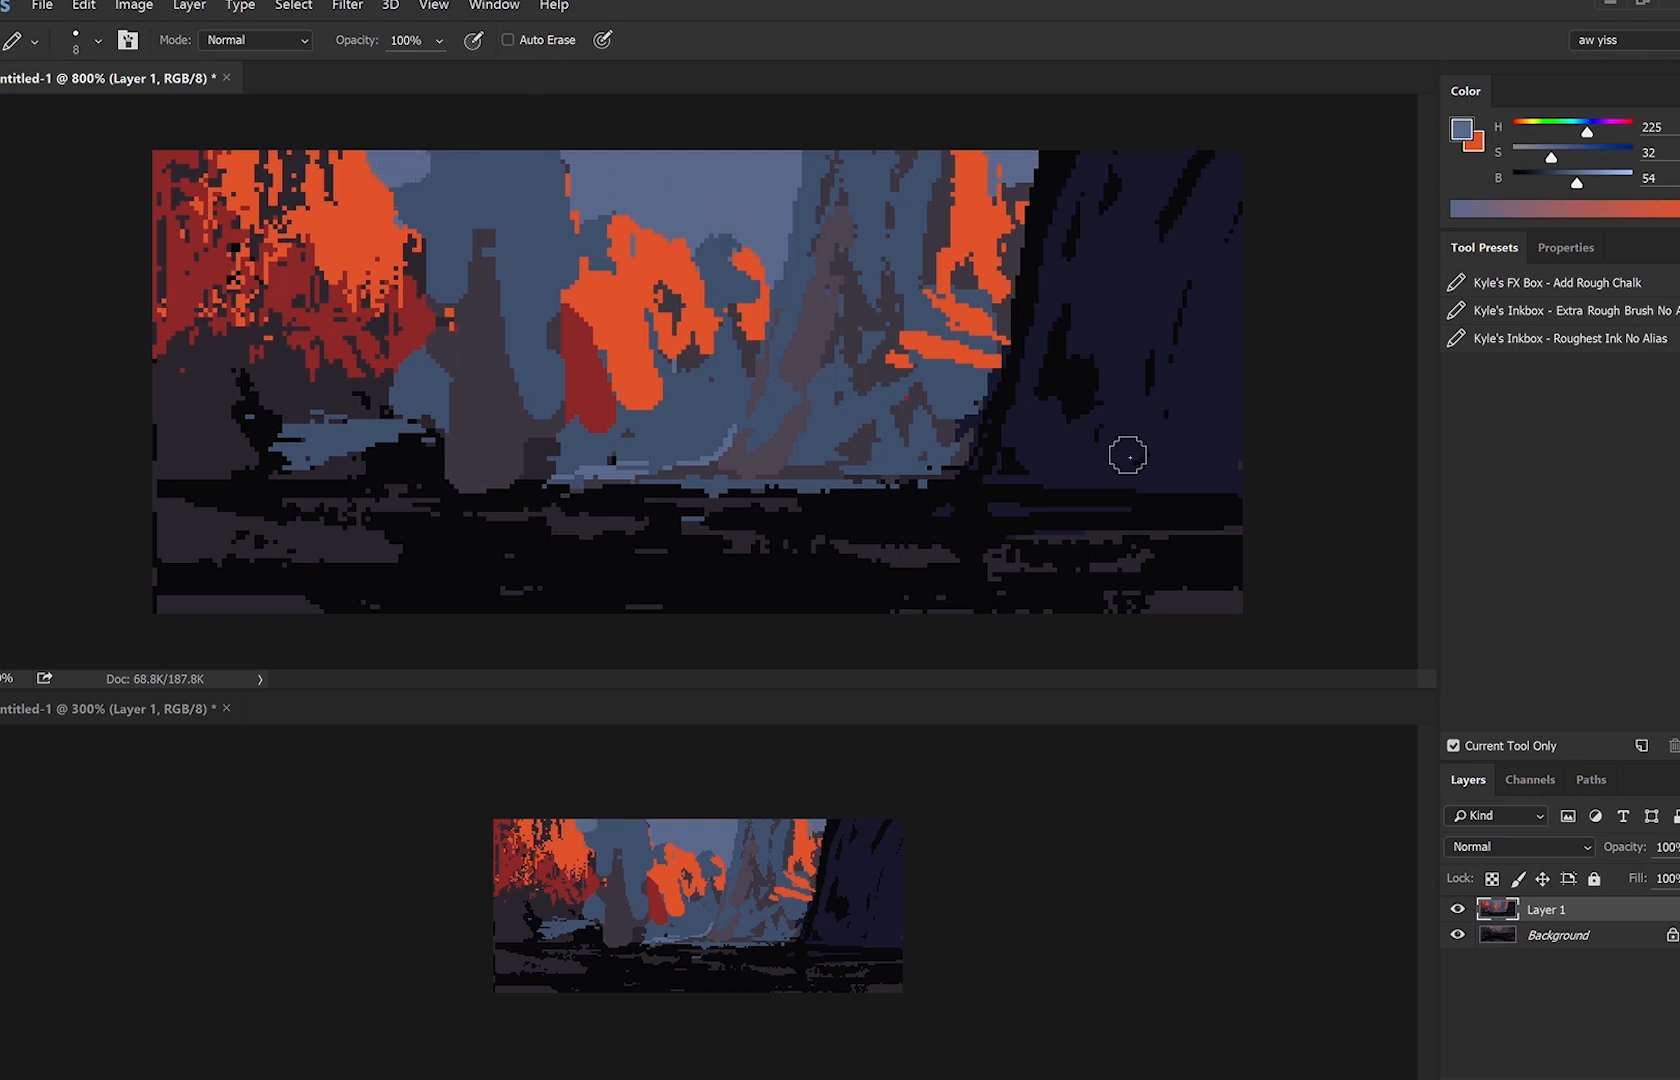
Flip the image horizontally and extend the dark cliff's base outward with sampled navy.
{"action": "key", "text": "ctrl+shift+h"}
{"action": "left_click", "coordinate": [372, 425], "text": "alt"}
{"action": "mouse_move", "coordinate": [404, 412]}
{"action": "left_mouse_down"}
{"action": "mouse_move", "coordinate": [436, 470]}
{"action": "mouse_move", "coordinate": [502, 438]}
{"action": "mouse_move", "coordinate": [523, 494]}
{"action": "mouse_move", "coordinate": [548, 432]}
{"action": "left_mouse_up"}
Sample the black and paint two boulders on the ground beside the navy cliff.
{"action": "key", "text": "bracketleft"}
{"action": "key", "text": "bracketleft"}
{"action": "left_click", "coordinate": [495, 491], "text": "alt"}
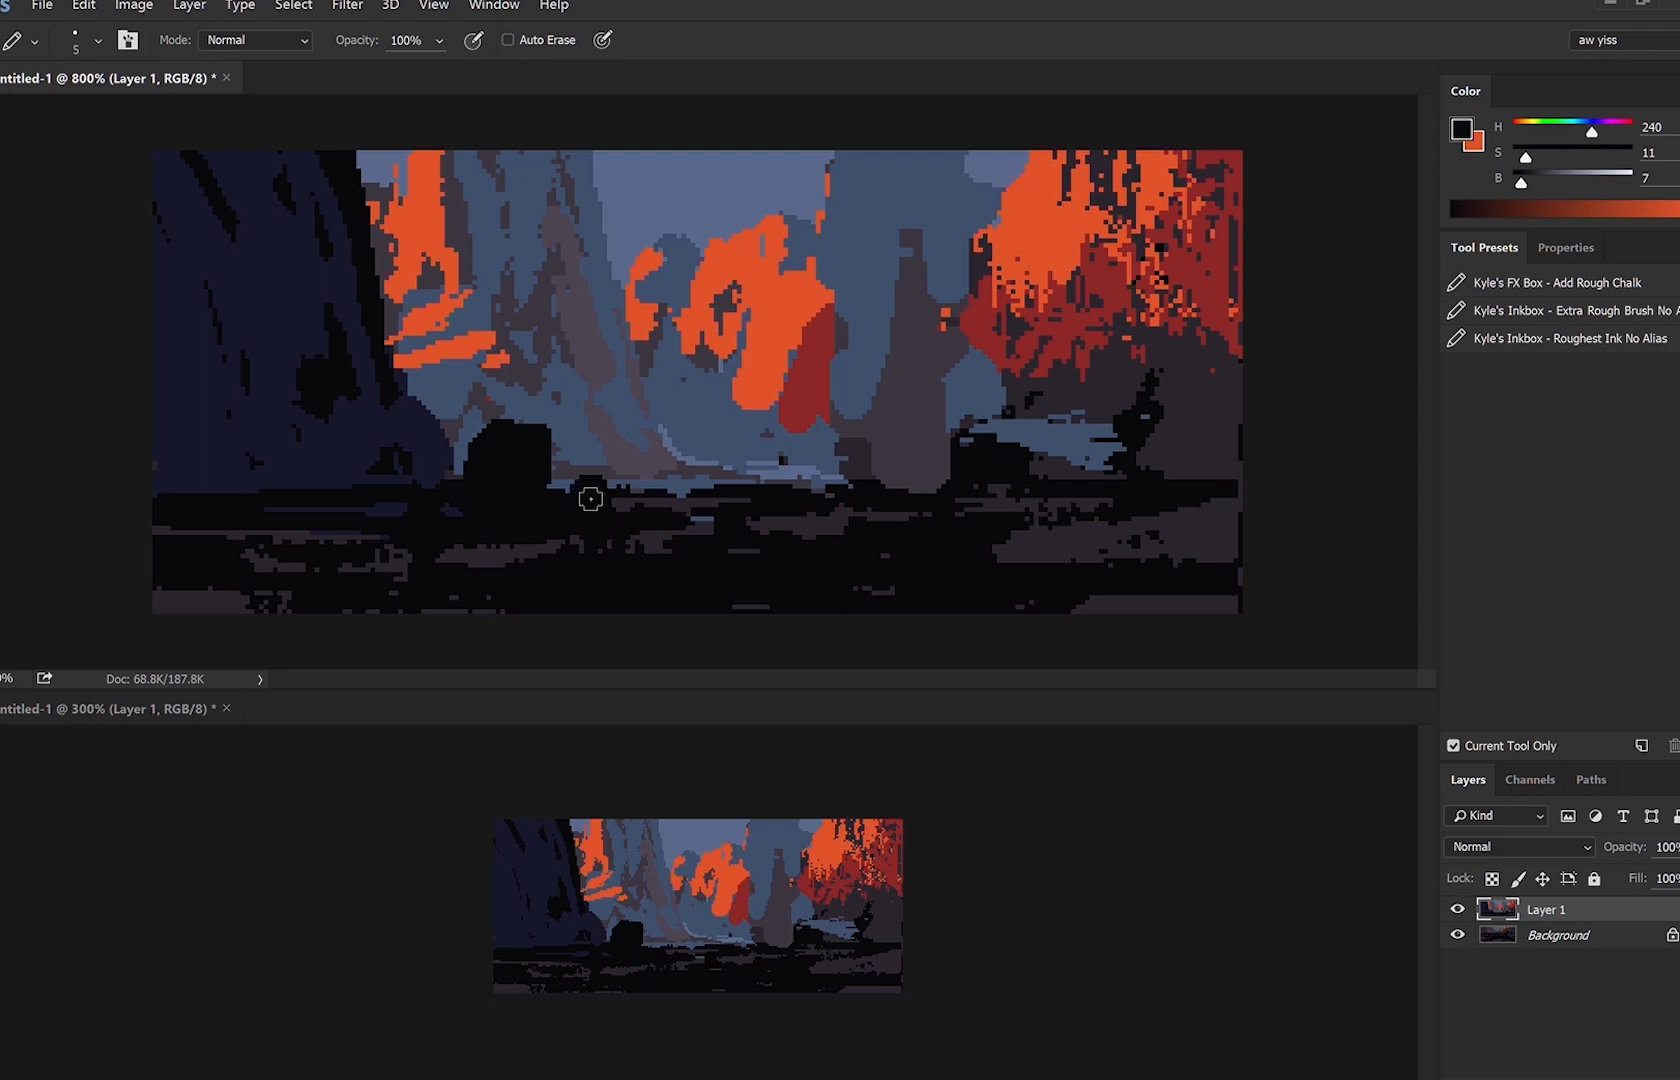
{"action": "left_click_drag", "start_coordinate": [585, 498], "coordinate": [629, 477]}
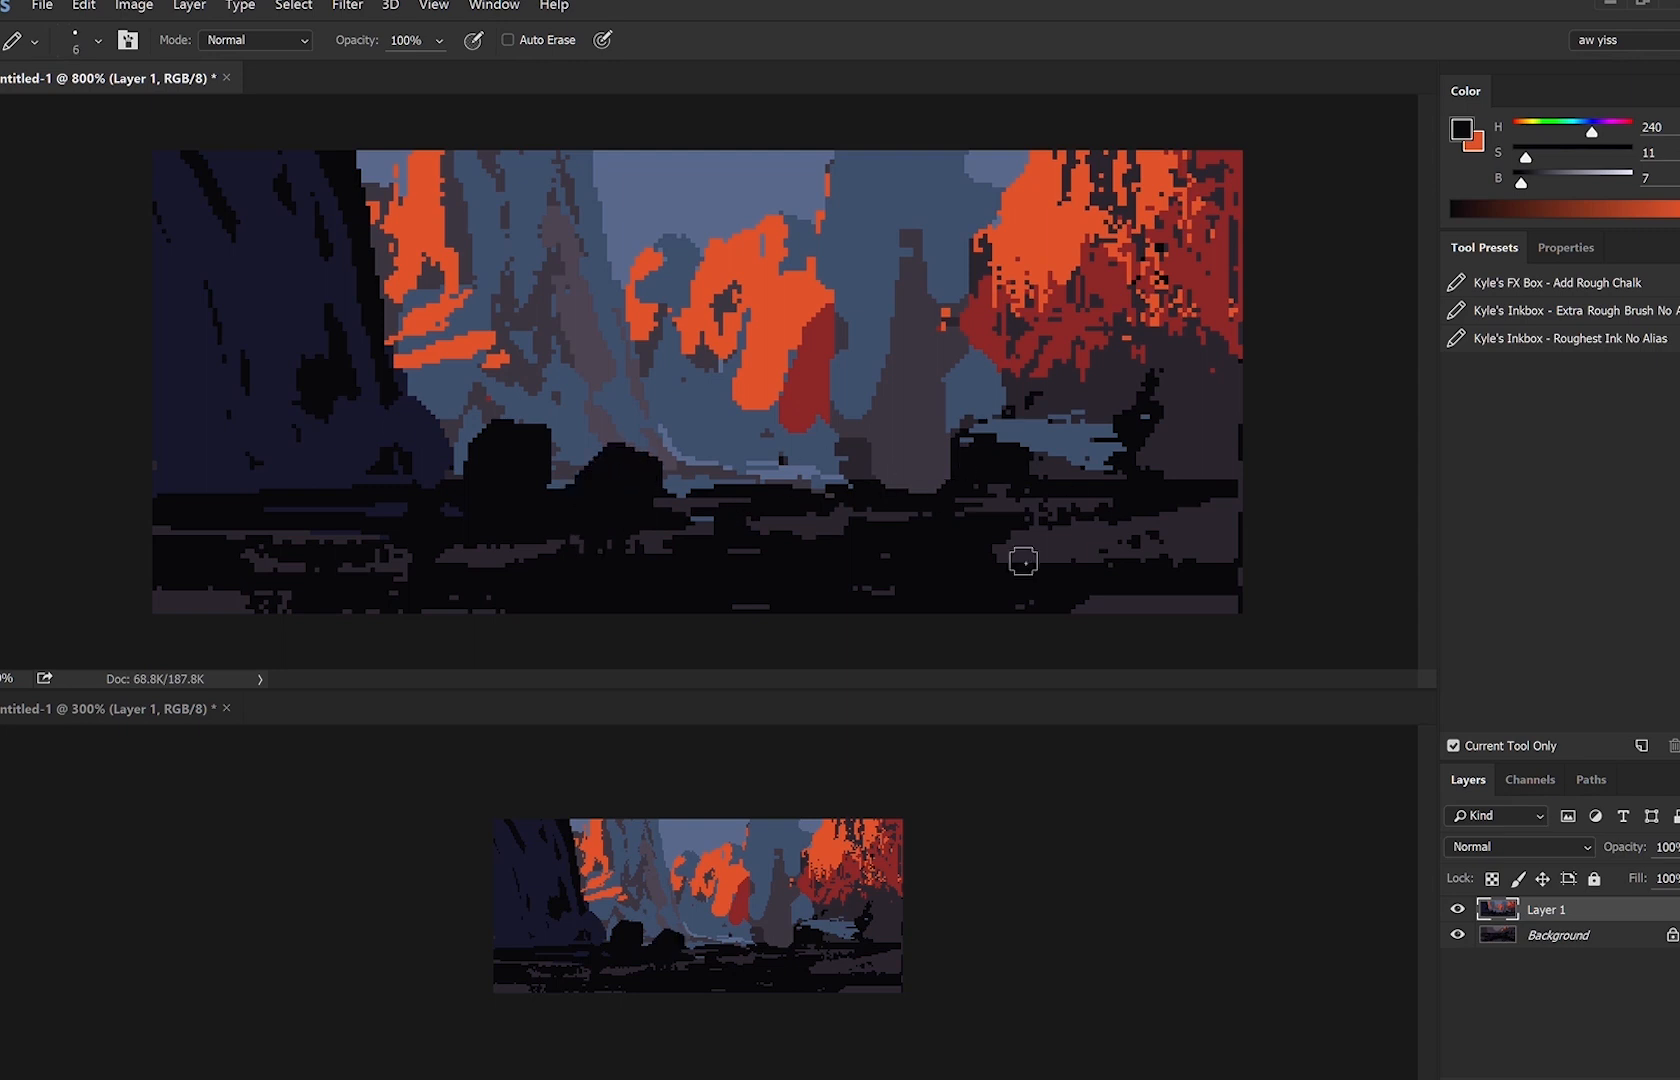
Paint a large black rock mass in the foreground in front of the red cliff.
{"action": "key", "text": "bracketright"}
{"action": "key", "text": "bracketright"}
{"action": "key", "text": "bracketright"}
{"action": "left_click_drag", "start_coordinate": [1050, 530], "coordinate": [1021, 588]}
{"action": "mouse_move", "coordinate": [936, 480]}
{"action": "left_mouse_down"}
{"action": "mouse_move", "coordinate": [1009, 518]}
{"action": "mouse_move", "coordinate": [964, 469]}
{"action": "mouse_move", "coordinate": [1008, 498]}
{"action": "left_mouse_up"}
{"action": "key", "text": "ctrl+z"}
{"action": "key", "text": "bracketleft"}
{"action": "key", "text": "bracketleft"}
{"action": "key", "text": "bracketleft"}
{"action": "mouse_move", "coordinate": [1027, 572]}
{"action": "left_mouse_down"}
{"action": "mouse_move", "coordinate": [1086, 565]}
{"action": "mouse_move", "coordinate": [1037, 453]}
{"action": "mouse_move", "coordinate": [1065, 463]}
{"action": "mouse_move", "coordinate": [1079, 438]}
{"action": "mouse_move", "coordinate": [1134, 440]}
{"action": "mouse_move", "coordinate": [1158, 519]}
{"action": "mouse_move", "coordinate": [1096, 678]}
{"action": "left_mouse_up"}
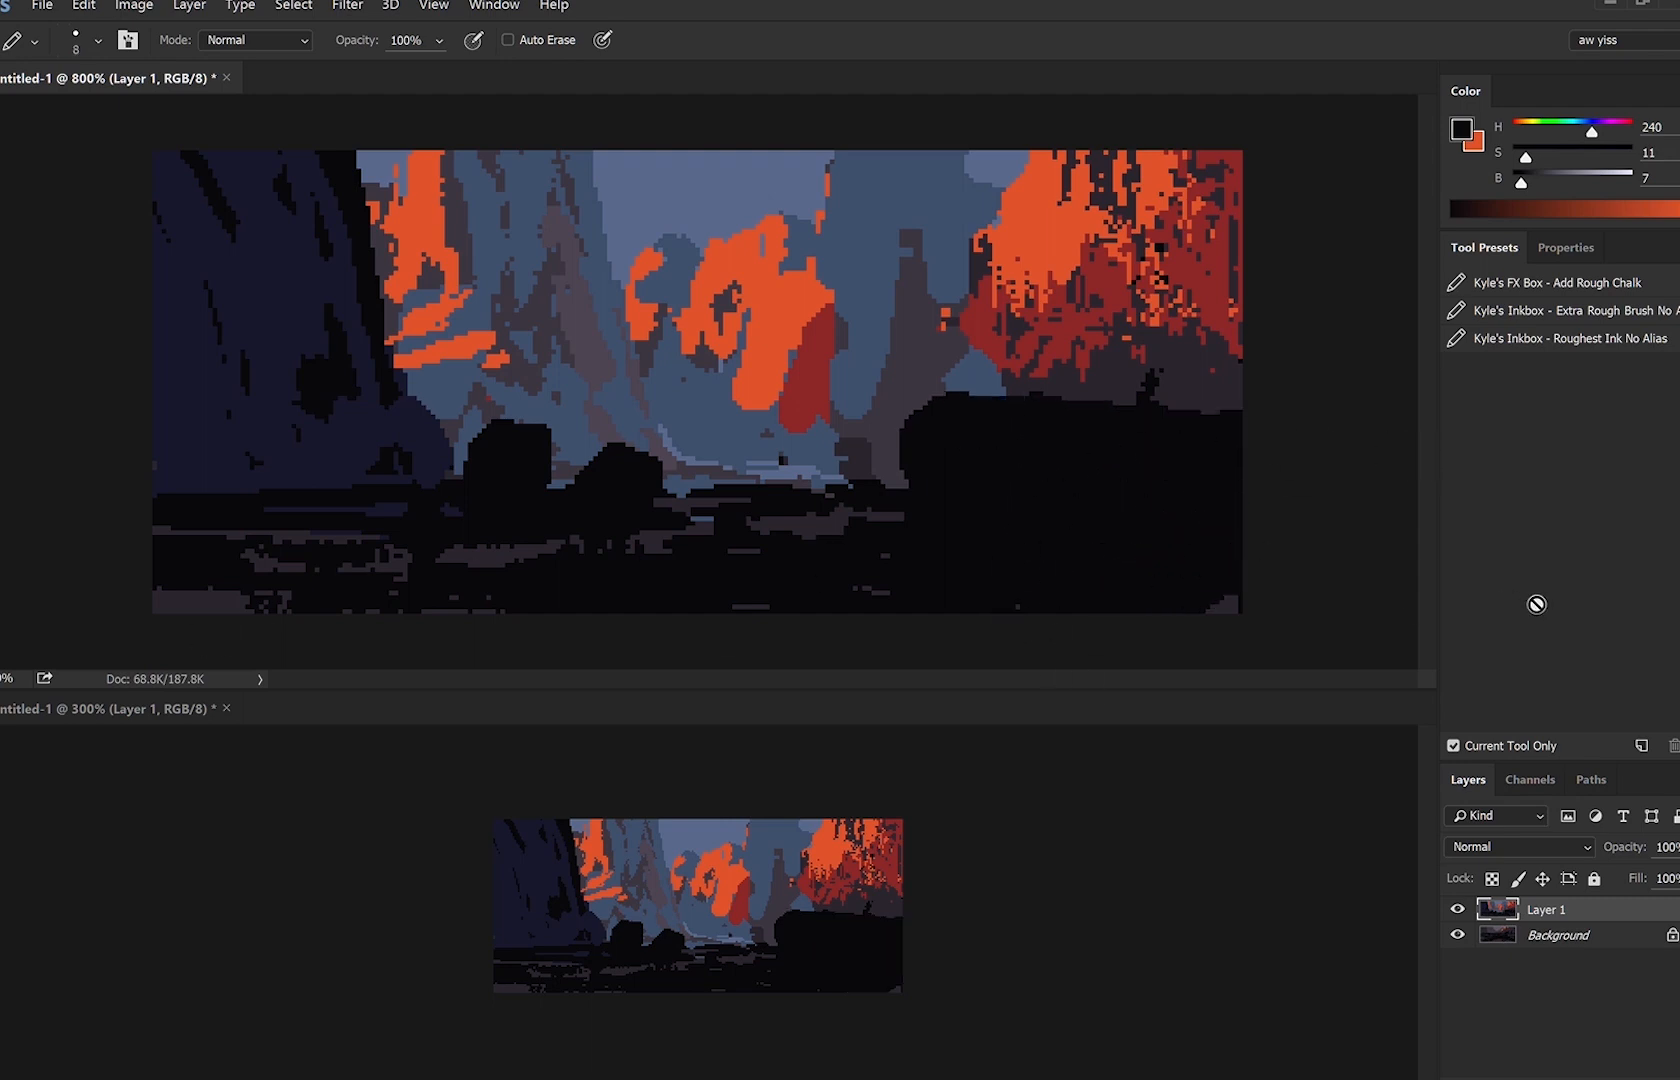
Add a new layer in Lighten mode, sample the cliff's navy and lower its saturation to 13.
{"action": "key", "text": "ctrl+shift+alt+n"}
{"action": "key", "text": "shift+alt+g"}
{"action": "left_click", "coordinate": [292, 314], "text": "alt"}
{"action": "left_click", "coordinate": [1526, 158]}
Set the colour's brightness to 12 and lighten the navy cliff, boulders and ground with a large brush.
{"action": "key", "text": "bracketright"}
{"action": "key", "text": "bracketright"}
{"action": "key", "text": "bracketright"}
{"action": "key", "text": "bracketright"}
{"action": "key", "text": "bracketright"}
{"action": "key", "text": "bracketright"}
{"action": "key", "text": "bracketright"}
{"action": "key", "text": "bracketright"}
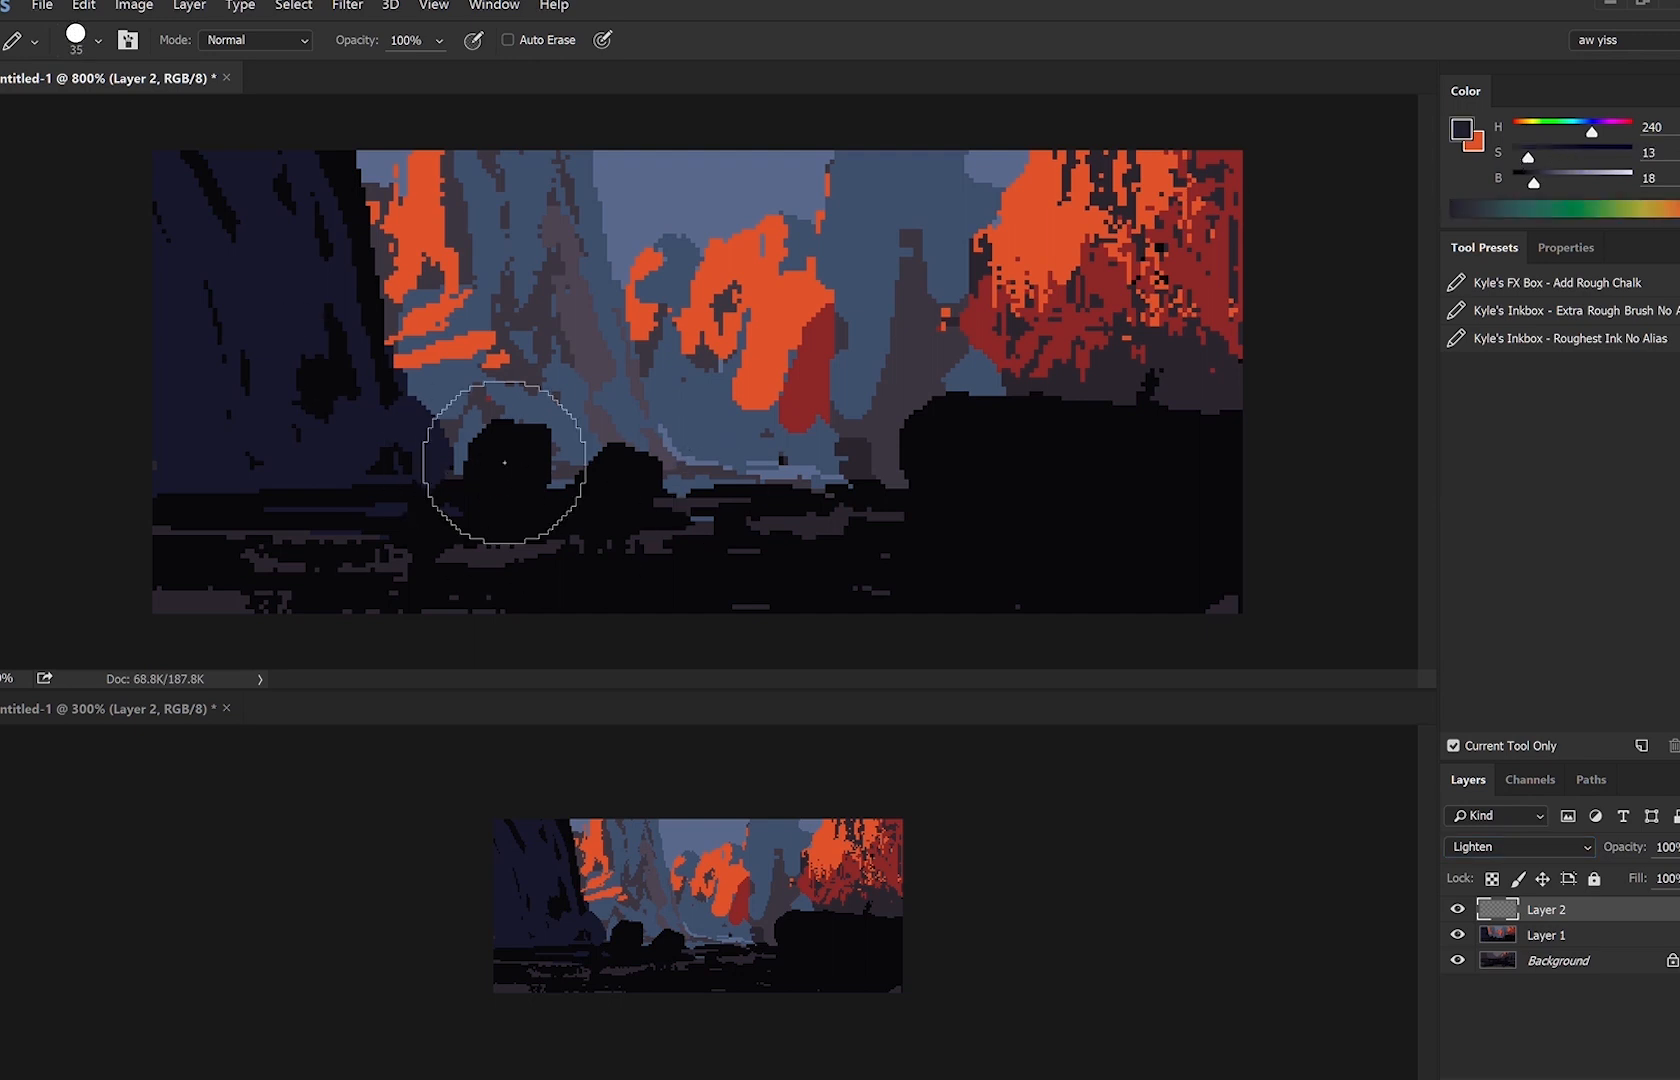
{"action": "left_click_drag", "start_coordinate": [195, 480], "coordinate": [484, 268]}
{"action": "key", "text": "ctrl+z"}
{"action": "left_click", "coordinate": [1527, 180]}
{"action": "mouse_move", "coordinate": [396, 388]}
{"action": "left_mouse_down"}
{"action": "mouse_move", "coordinate": [341, 304]}
{"action": "mouse_move", "coordinate": [341, 701]}
{"action": "mouse_move", "coordinate": [648, 406]}
{"action": "mouse_move", "coordinate": [579, 622]}
{"action": "mouse_move", "coordinate": [874, 731]}
{"action": "left_mouse_up"}
Reduce the brush to 20 pixels and reshape the upper edge of the large black foreground rock.
{"action": "key", "text": "bracketleft"}
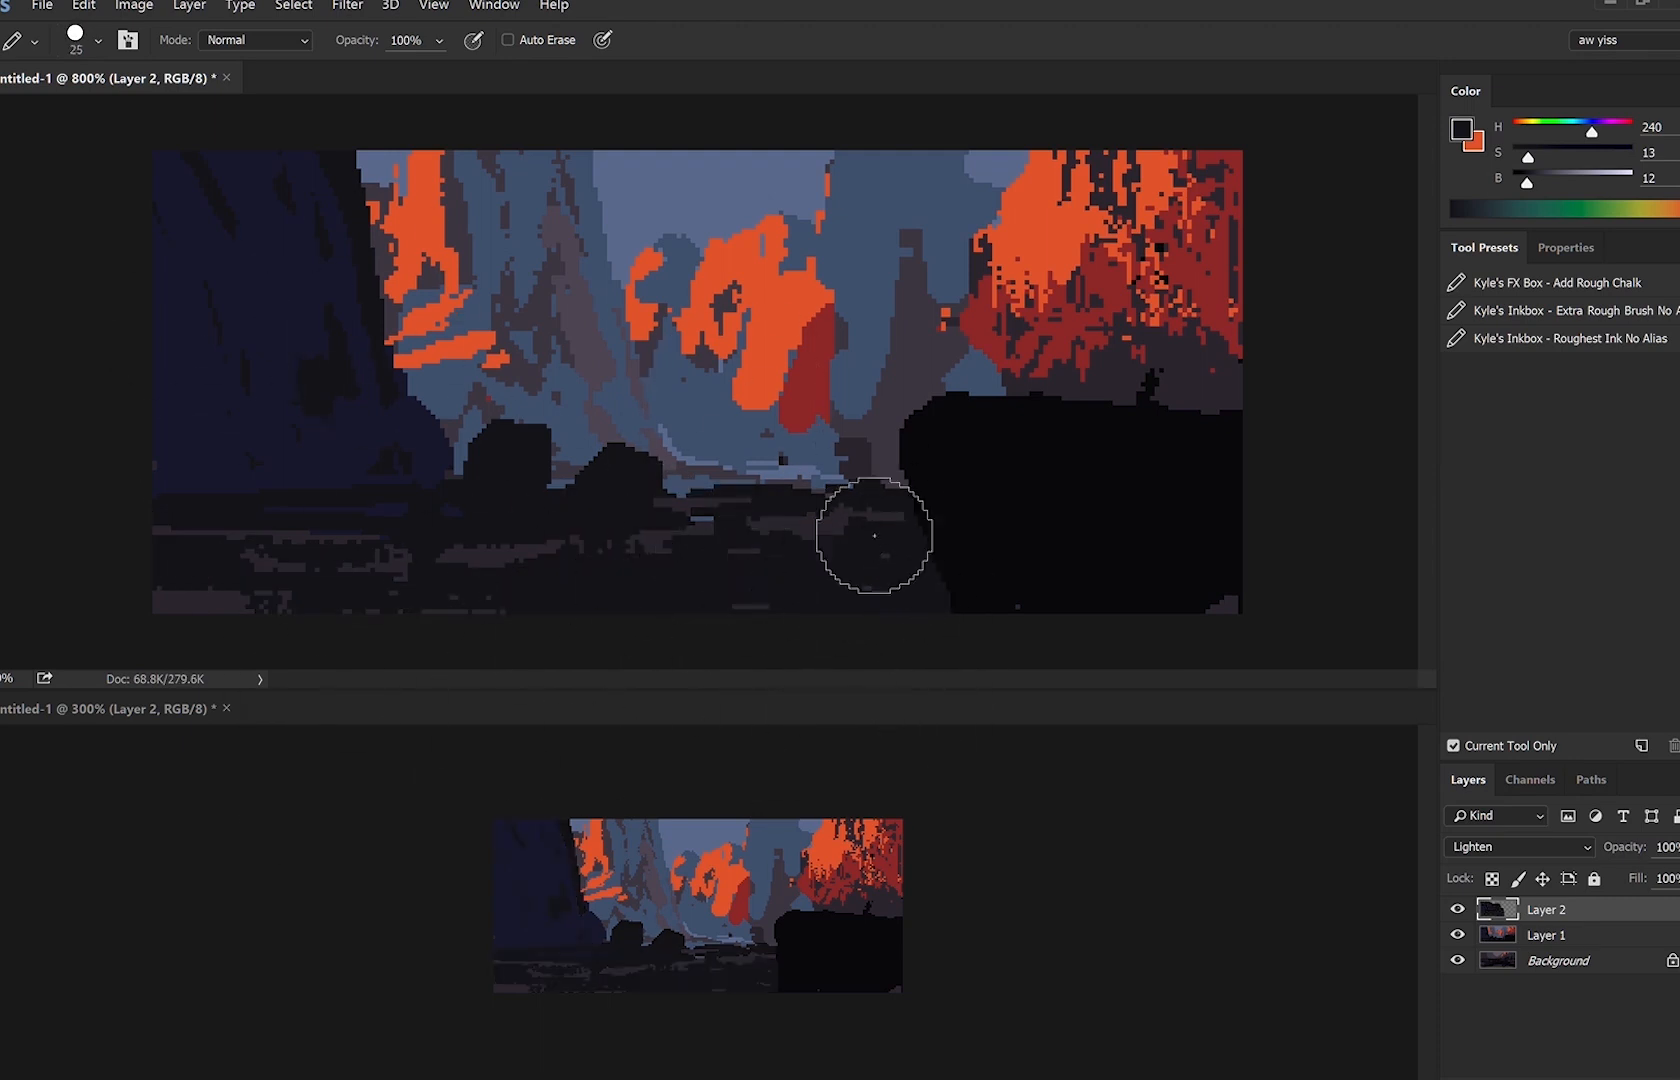
{"action": "key", "text": "bracketleft"}
{"action": "left_click_drag", "start_coordinate": [1197, 399], "coordinate": [903, 300]}
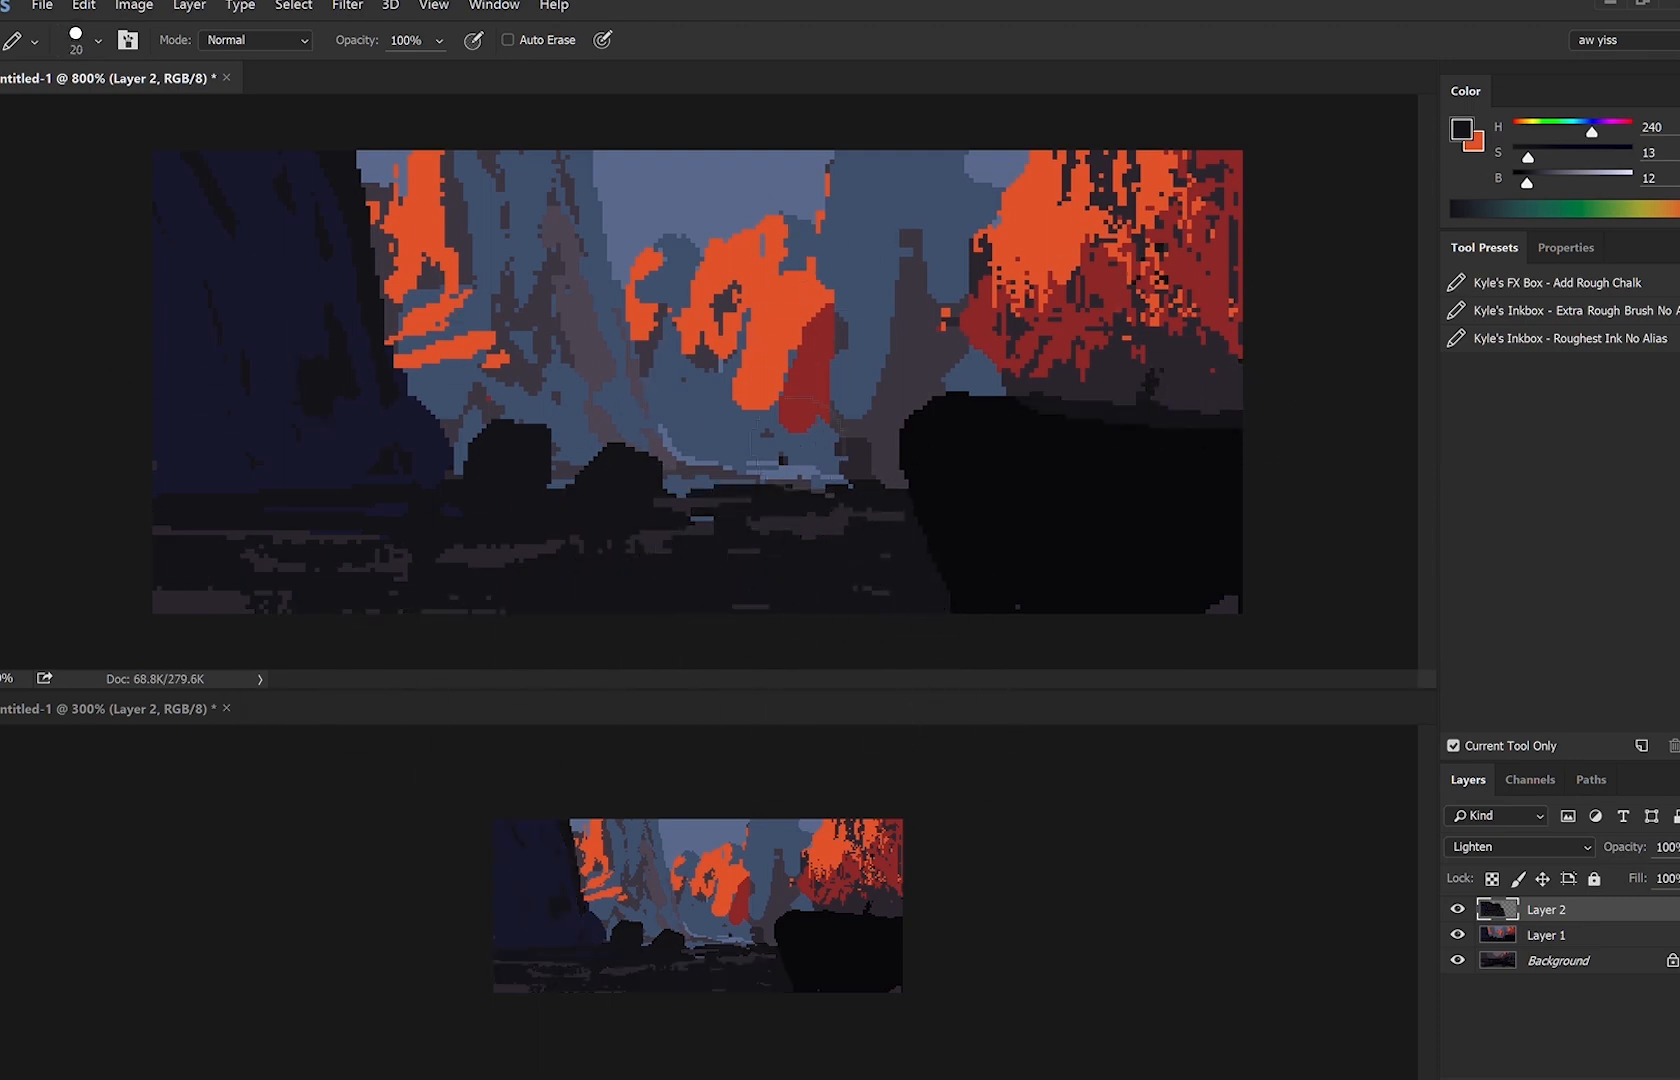
Compare the painting with and without the lighten layer, merge it into Layer 1 and check the composition.
{"action": "left_click", "coordinate": [1458, 908]}
{"action": "left_click", "coordinate": [1458, 908]}
{"action": "key", "text": "ctrl+e"}
{"action": "key", "text": "ctrl+shift+h"}
{"action": "key", "text": "ctrl+shift+h"}
Reshape the central rock formation with sampled orange and cut blue shadow into its red side using a smaller brush.
{"action": "left_click", "coordinate": [768, 384], "text": "alt"}
{"action": "key", "text": "bracketleft"}
{"action": "mouse_move", "coordinate": [730, 386]}
{"action": "left_mouse_down"}
{"action": "mouse_move", "coordinate": [729, 300]}
{"action": "mouse_move", "coordinate": [743, 373]}
{"action": "mouse_move", "coordinate": [778, 388]}
{"action": "mouse_move", "coordinate": [795, 282]}
{"action": "left_mouse_up"}
{"action": "left_click", "coordinate": [741, 453], "text": "alt"}
{"action": "key", "text": "bracketleft"}
{"action": "key", "text": "bracketleft"}
{"action": "key", "text": "bracketleft"}
{"action": "key", "text": "bracketleft"}
{"action": "key", "text": "bracketleft"}
{"action": "key", "text": "bracketleft"}
{"action": "mouse_move", "coordinate": [803, 315]}
{"action": "left_mouse_down"}
{"action": "mouse_move", "coordinate": [827, 254]}
{"action": "mouse_move", "coordinate": [794, 312]}
{"action": "mouse_move", "coordinate": [796, 392]}
{"action": "left_mouse_up"}
Sample the formation's orange and paint a tall sunlit face on the blue pillar beside it.
{"action": "left_click", "coordinate": [775, 320], "text": "alt"}
{"action": "mouse_move", "coordinate": [832, 160]}
{"action": "left_mouse_down"}
{"action": "mouse_move", "coordinate": [823, 322]}
{"action": "mouse_move", "coordinate": [856, 160]}
{"action": "left_mouse_up"}
{"action": "mouse_move", "coordinate": [861, 236]}
{"action": "left_mouse_down"}
{"action": "mouse_move", "coordinate": [899, 157]}
{"action": "mouse_move", "coordinate": [938, 264]}
{"action": "left_mouse_up"}
Sample the dark purple-gray and paint narrow vertical shadow strips along the pillar's far upper edge.
{"action": "key", "text": "bracketleft"}
{"action": "left_click", "coordinate": [955, 249], "text": "alt"}
{"action": "left_click", "coordinate": [912, 256], "text": "alt"}
{"action": "left_click_drag", "start_coordinate": [957, 158], "coordinate": [969, 233]}
{"action": "left_click_drag", "start_coordinate": [973, 158], "coordinate": [979, 202]}
Sample the right cliff's orange and cover its red speckled face with a large brush.
{"action": "left_click", "coordinate": [1048, 262], "text": "alt"}
{"action": "key", "text": "bracketright"}
{"action": "key", "text": "bracketright"}
{"action": "key", "text": "bracketright"}
{"action": "key", "text": "bracketright"}
{"action": "mouse_move", "coordinate": [970, 300]}
{"action": "left_mouse_down"}
{"action": "mouse_move", "coordinate": [1002, 262]}
{"action": "mouse_move", "coordinate": [1004, 300]}
{"action": "left_mouse_up"}
{"action": "key", "text": "bracketright"}
{"action": "key", "text": "bracketright"}
{"action": "mouse_move", "coordinate": [1064, 343]}
{"action": "left_mouse_down"}
{"action": "mouse_move", "coordinate": [1090, 327]}
{"action": "mouse_move", "coordinate": [1150, 205]}
{"action": "mouse_move", "coordinate": [1212, 168]}
{"action": "left_mouse_up"}
{"action": "left_click_drag", "start_coordinate": [1066, 165], "coordinate": [1070, 190]}
Sample the shadow blue and paint the lower, outer part of the right cliff into shade.
{"action": "left_click", "coordinate": [891, 293], "text": "alt"}
{"action": "left_click_drag", "start_coordinate": [1097, 362], "coordinate": [1140, 250]}
{"action": "key", "text": "bracketleft"}
{"action": "key", "text": "bracketleft"}
{"action": "key", "text": "bracketleft"}
{"action": "key", "text": "bracketleft"}
{"action": "mouse_move", "coordinate": [1158, 210]}
{"action": "left_mouse_down"}
{"action": "mouse_move", "coordinate": [1158, 345]}
{"action": "mouse_move", "coordinate": [1138, 222]}
{"action": "mouse_move", "coordinate": [1159, 280]}
{"action": "mouse_move", "coordinate": [1118, 318]}
{"action": "mouse_move", "coordinate": [1146, 325]}
{"action": "mouse_move", "coordinate": [1234, 233]}
{"action": "mouse_move", "coordinate": [1215, 345]}
{"action": "left_mouse_up"}
Extend the right cliff's orange down its inner edge and redefine the adjoining pillar's edge in purple-gray.
{"action": "left_click", "coordinate": [1083, 227], "text": "alt"}
{"action": "key", "text": "bracketleft"}
{"action": "left_click", "coordinate": [1102, 326], "text": "alt"}
{"action": "key", "text": "bracketright"}
{"action": "key", "text": "bracketright"}
{"action": "key", "text": "bracketright"}
{"action": "left_click", "coordinate": [1050, 265], "text": "alt"}
{"action": "left_click_drag", "start_coordinate": [1005, 310], "coordinate": [988, 360]}
{"action": "left_click", "coordinate": [925, 335], "text": "alt"}
{"action": "left_click_drag", "start_coordinate": [950, 370], "coordinate": [960, 240]}
Add fine sampled-orange streaks to the base of the middle pillar and the central formation with a tiny brush.
{"action": "key", "text": "bracketleft"}
{"action": "key", "text": "bracketleft"}
{"action": "key", "text": "bracketleft"}
{"action": "key", "text": "bracketleft"}
{"action": "key", "text": "bracketleft"}
{"action": "left_click", "coordinate": [902, 240], "text": "alt"}
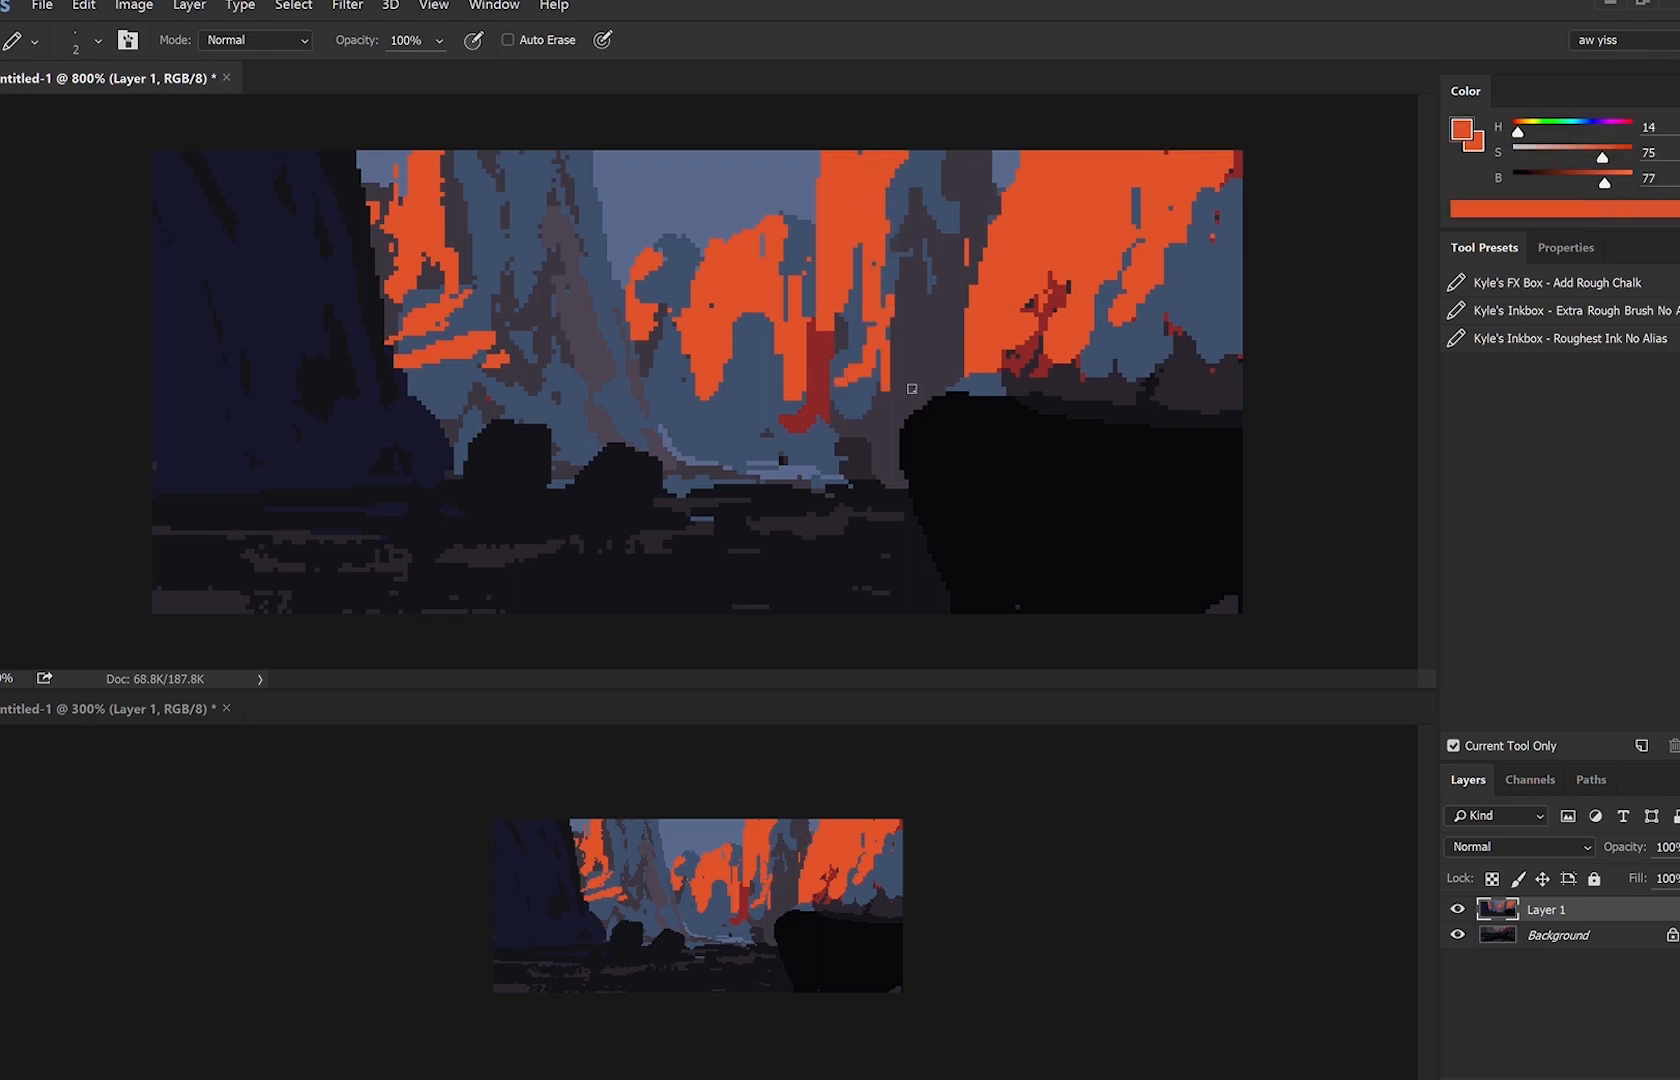
{"action": "key", "text": "bracketright"}
{"action": "left_click_drag", "start_coordinate": [883, 311], "coordinate": [860, 425]}
{"action": "key", "text": "bracketleft"}
{"action": "key", "text": "bracketleft"}
{"action": "left_click_drag", "start_coordinate": [784, 356], "coordinate": [753, 327]}
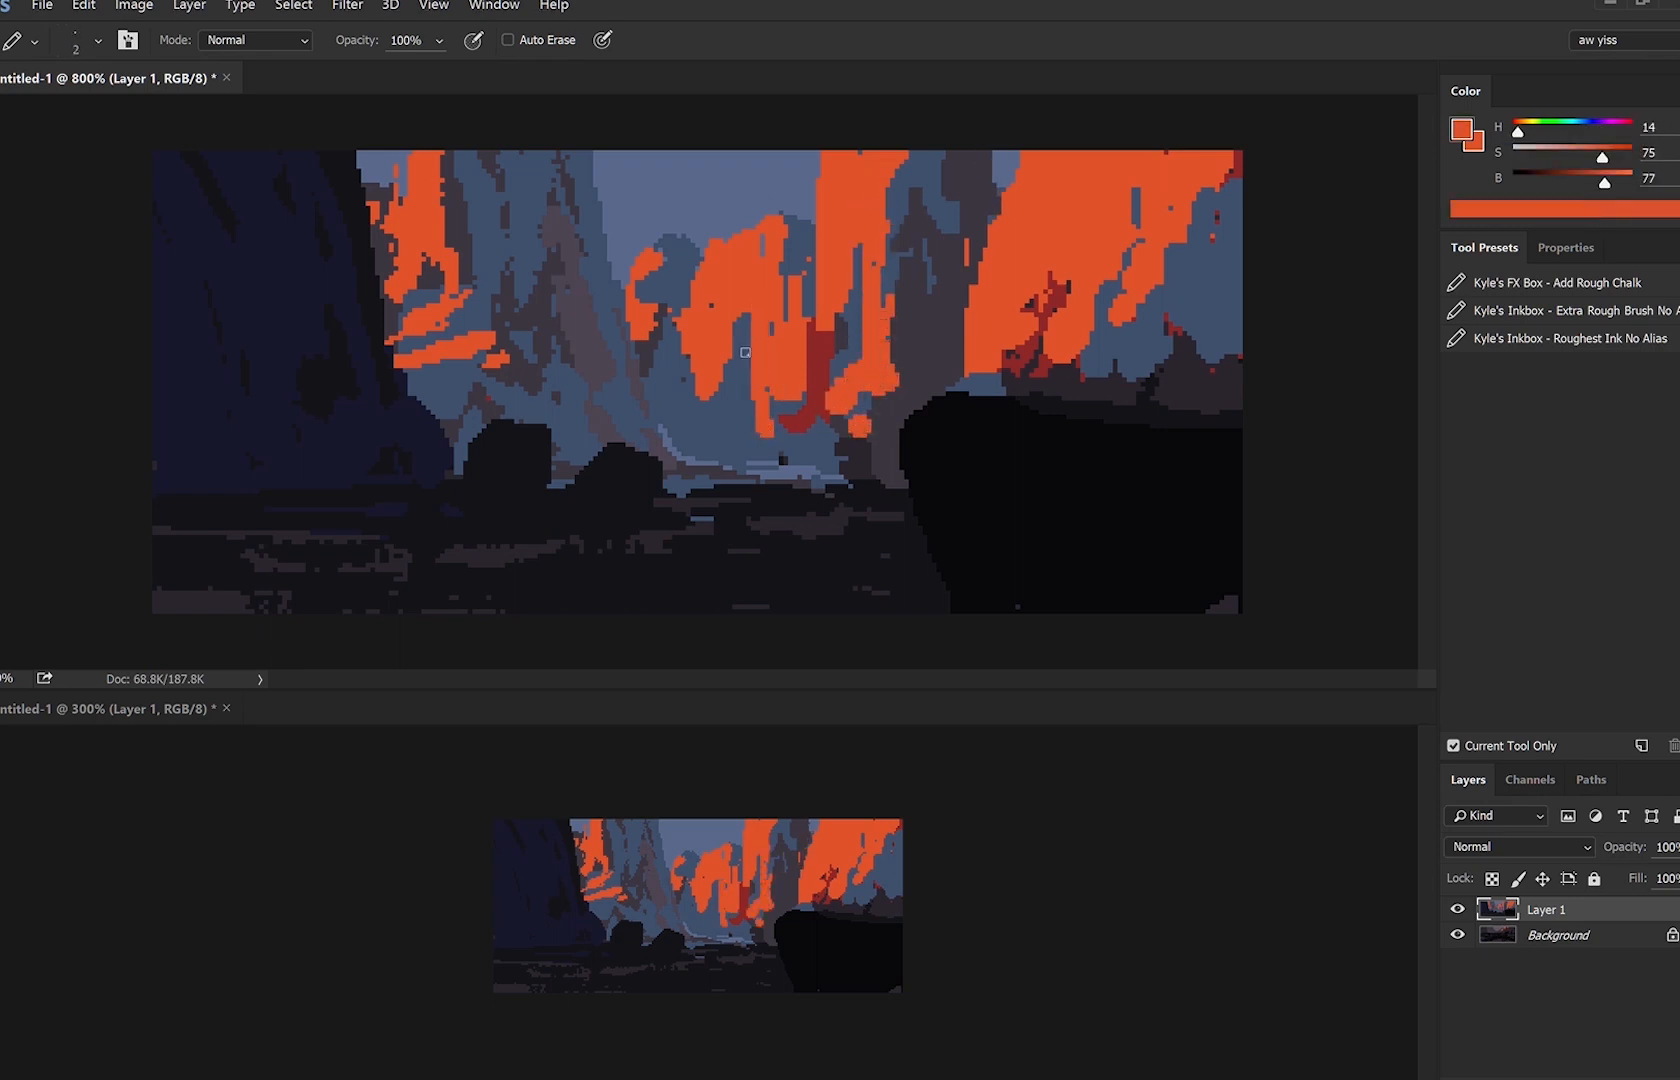
Try a brighter orange highlight at brightness 100 on the central formation with a 6-pixel brush.
{"action": "left_click_drag", "start_coordinate": [1600, 178], "coordinate": [1632, 178]}
{"action": "key", "text": "bracketright"}
{"action": "key", "text": "bracketright"}
{"action": "key", "text": "bracketright"}
{"action": "key", "text": "bracketright"}
{"action": "key", "text": "bracketright"}
{"action": "key", "text": "bracketright"}
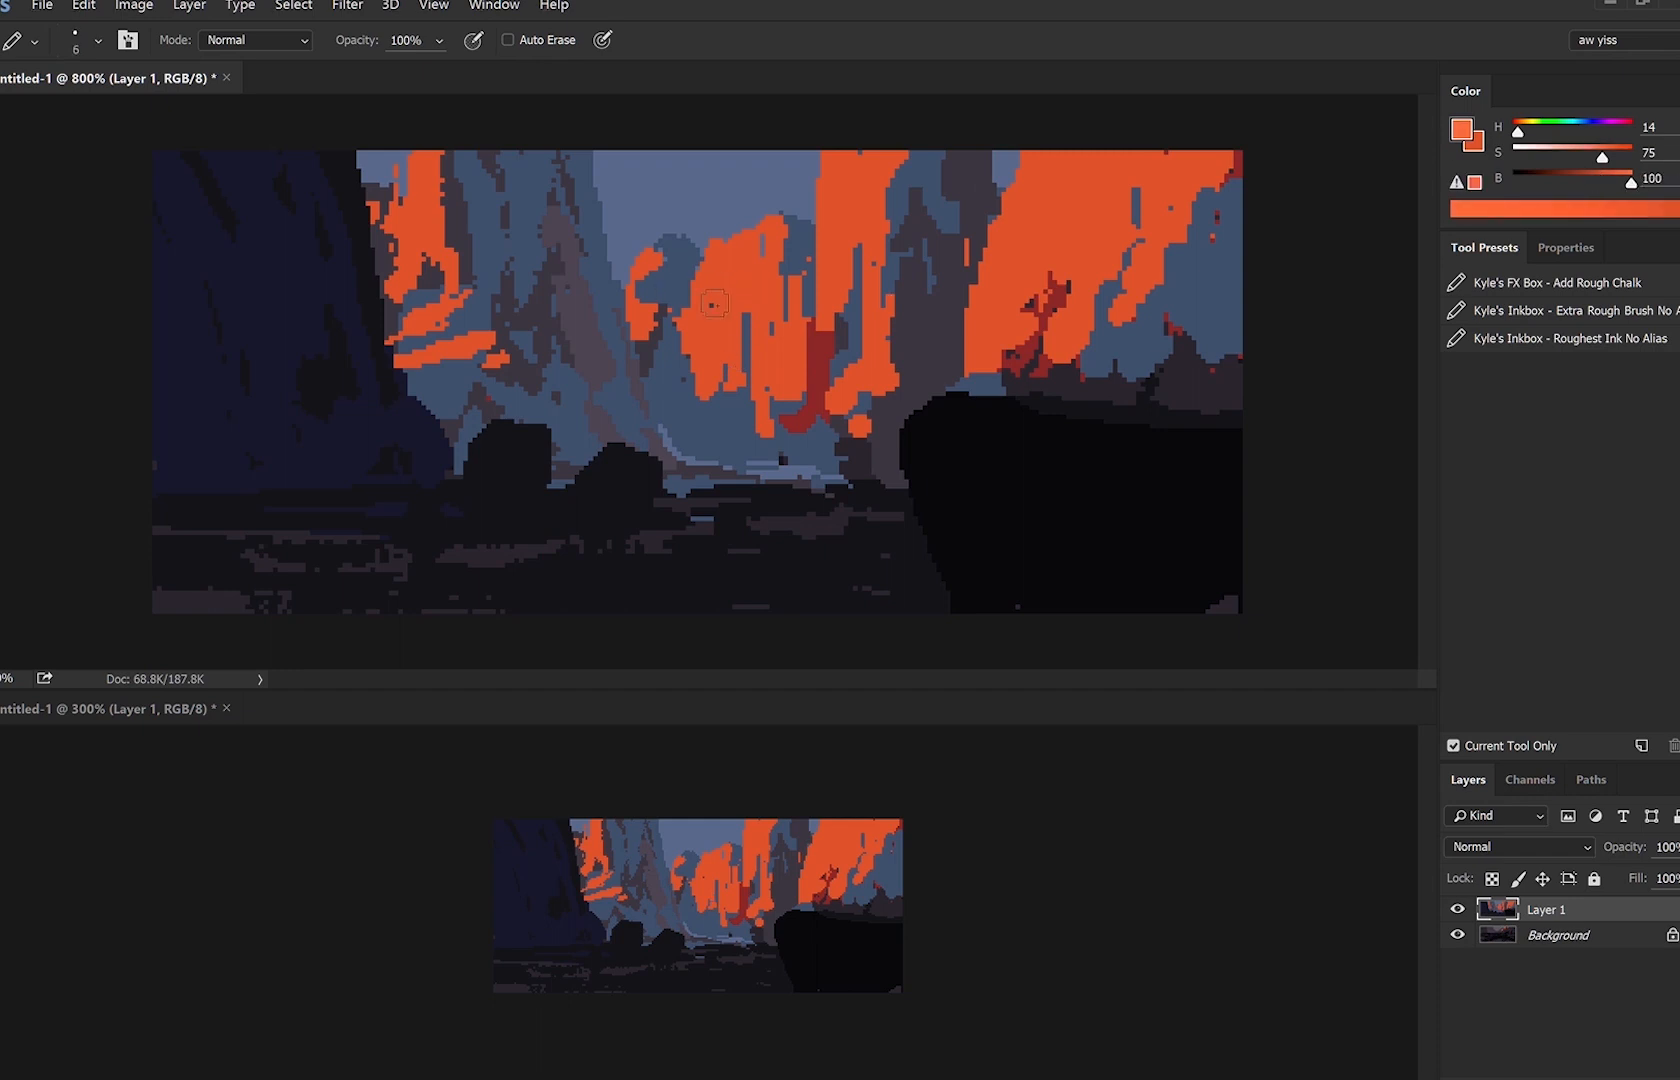
{"action": "left_click_drag", "start_coordinate": [729, 253], "coordinate": [704, 293]}
{"action": "key", "text": "ctrl+z"}
{"action": "key", "text": "ctrl+shift+h"}
{"action": "key", "text": "ctrl+shift+h"}
Try a muted red with saturation 37 and brightness 40 on the base of the middle pillar.
{"action": "left_click", "coordinate": [827, 380], "text": "alt"}
{"action": "left_click_drag", "start_coordinate": [1527, 158], "coordinate": [1557, 157]}
{"action": "left_click_drag", "start_coordinate": [1563, 181], "coordinate": [1553, 182]}
{"action": "key", "text": "bracketright"}
{"action": "left_click_drag", "start_coordinate": [882, 380], "coordinate": [867, 320]}
{"action": "key", "text": "ctrl+z"}
{"action": "left_click_drag", "start_coordinate": [1553, 182], "coordinate": [1560, 183]}
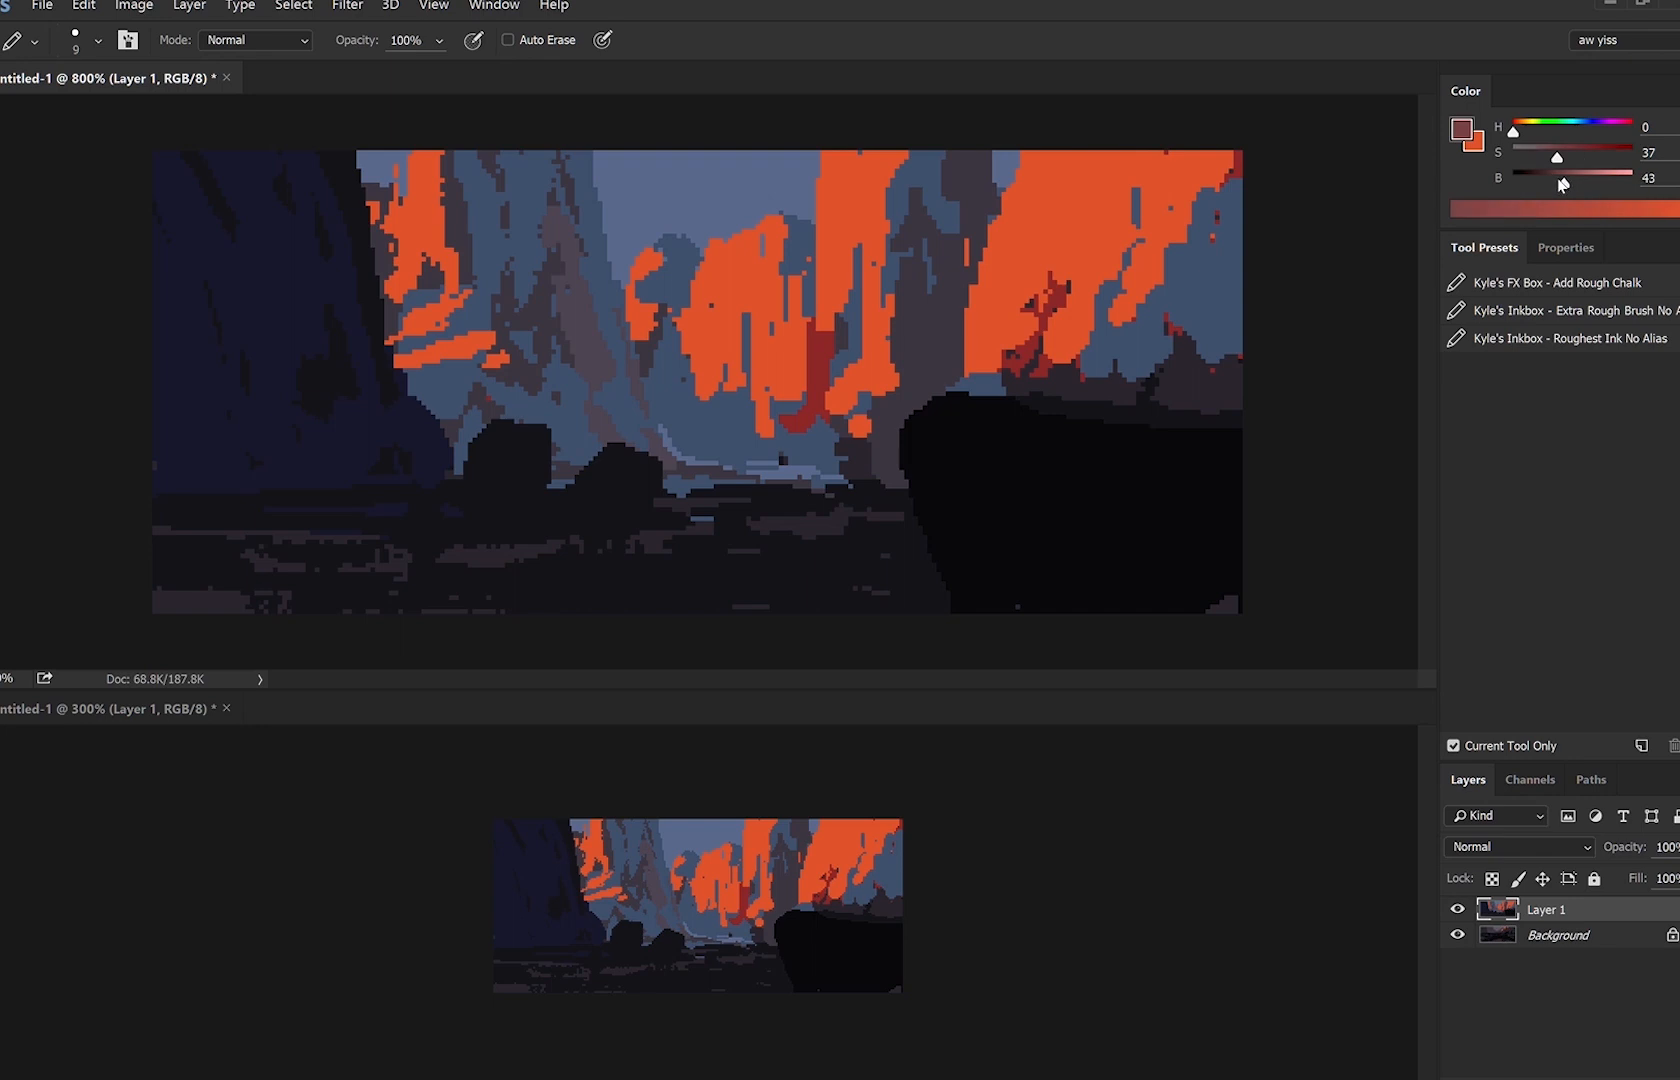
{"action": "left_click_drag", "start_coordinate": [870, 366], "coordinate": [897, 294]}
{"action": "key", "text": "ctrl+z"}
Add a new layer in Darken mode and try muted red strokes across the middle pillar and formation.
{"action": "key", "text": "ctrl+shift+alt+n"}
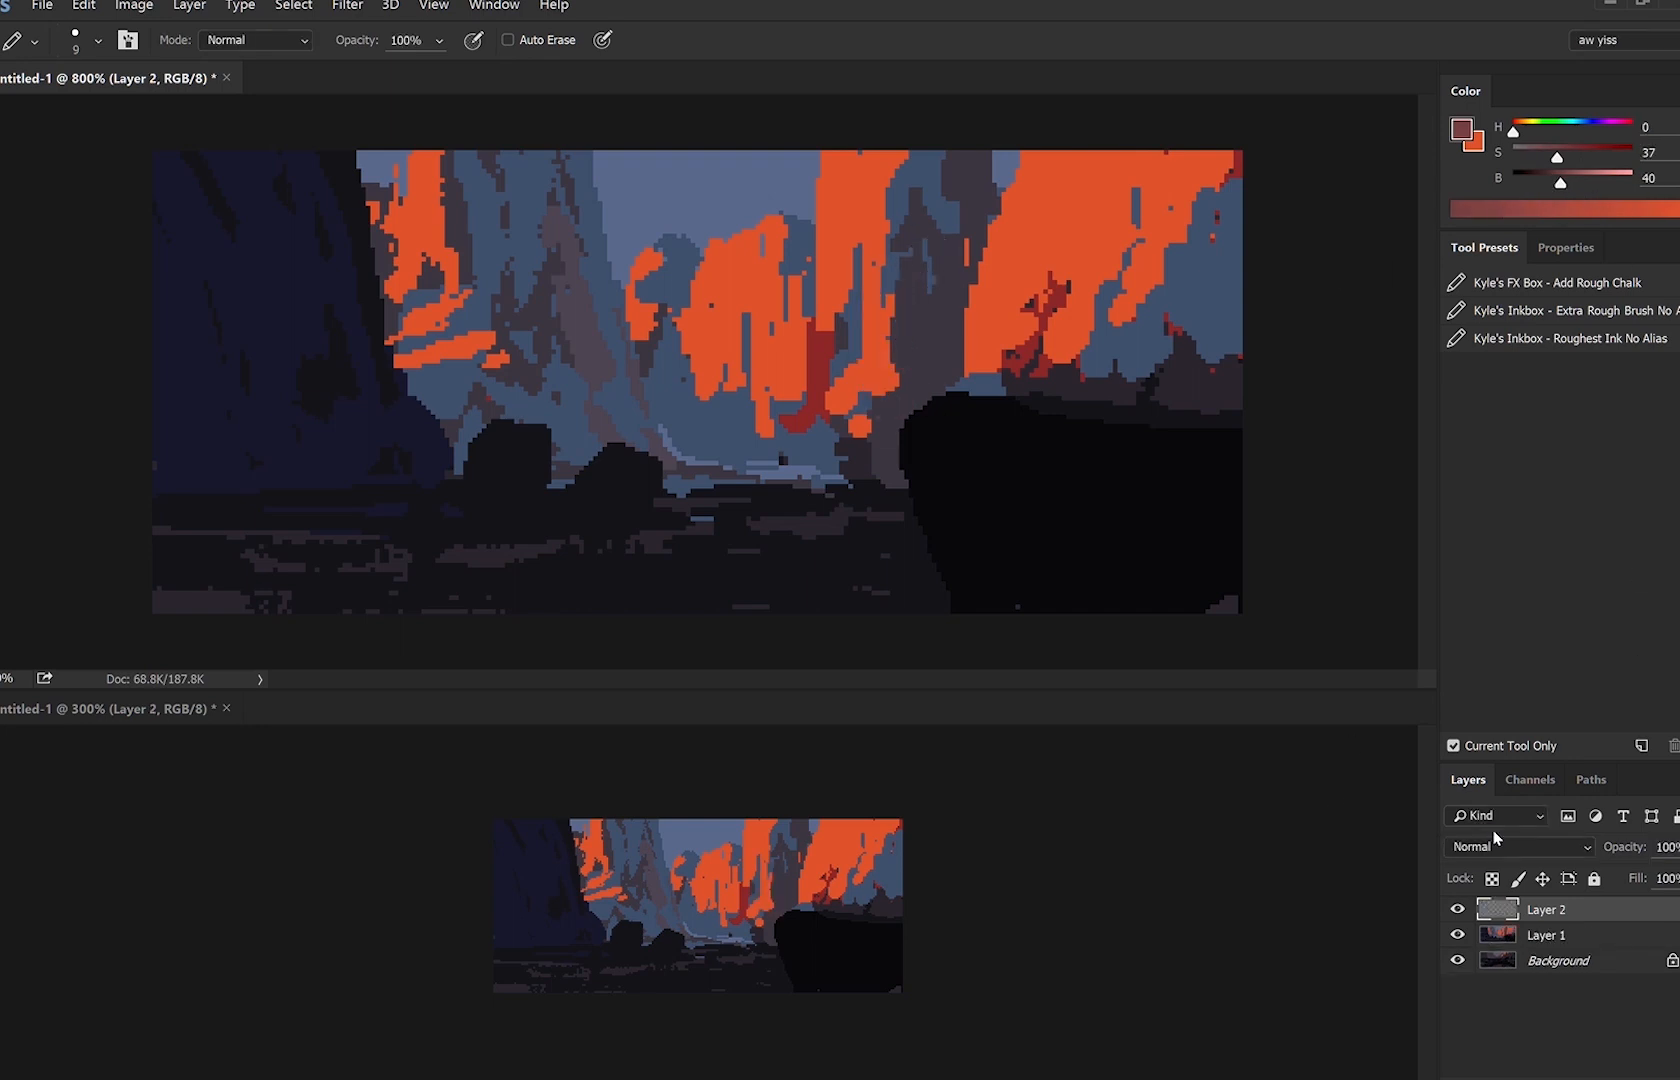
{"action": "mouse_move", "coordinate": [838, 385]}
{"action": "left_mouse_down"}
{"action": "mouse_move", "coordinate": [842, 467]}
{"action": "mouse_move", "coordinate": [880, 310]}
{"action": "left_mouse_up"}
{"action": "key", "text": "ctrl+z"}
{"action": "key", "text": "bracketright"}
{"action": "key", "text": "bracketright"}
{"action": "left_click_drag", "start_coordinate": [1562, 188], "coordinate": [1570, 187]}
{"action": "mouse_move", "coordinate": [882, 378]}
{"action": "left_mouse_down"}
{"action": "mouse_move", "coordinate": [925, 418]}
{"action": "mouse_move", "coordinate": [775, 430]}
{"action": "left_mouse_up"}
{"action": "key", "text": "ctrl+z"}
Try darkening the right cliff with muted red, raising its saturation to 53 and brightness to 58.
{"action": "mouse_move", "coordinate": [1572, 182]}
{"action": "left_mouse_down"}
{"action": "mouse_move", "coordinate": [1545, 180]}
{"action": "mouse_move", "coordinate": [1571, 180]}
{"action": "left_mouse_up"}
{"action": "left_click_drag", "start_coordinate": [1559, 157], "coordinate": [1563, 157]}
{"action": "left_click_drag", "start_coordinate": [1000, 280], "coordinate": [1180, 320]}
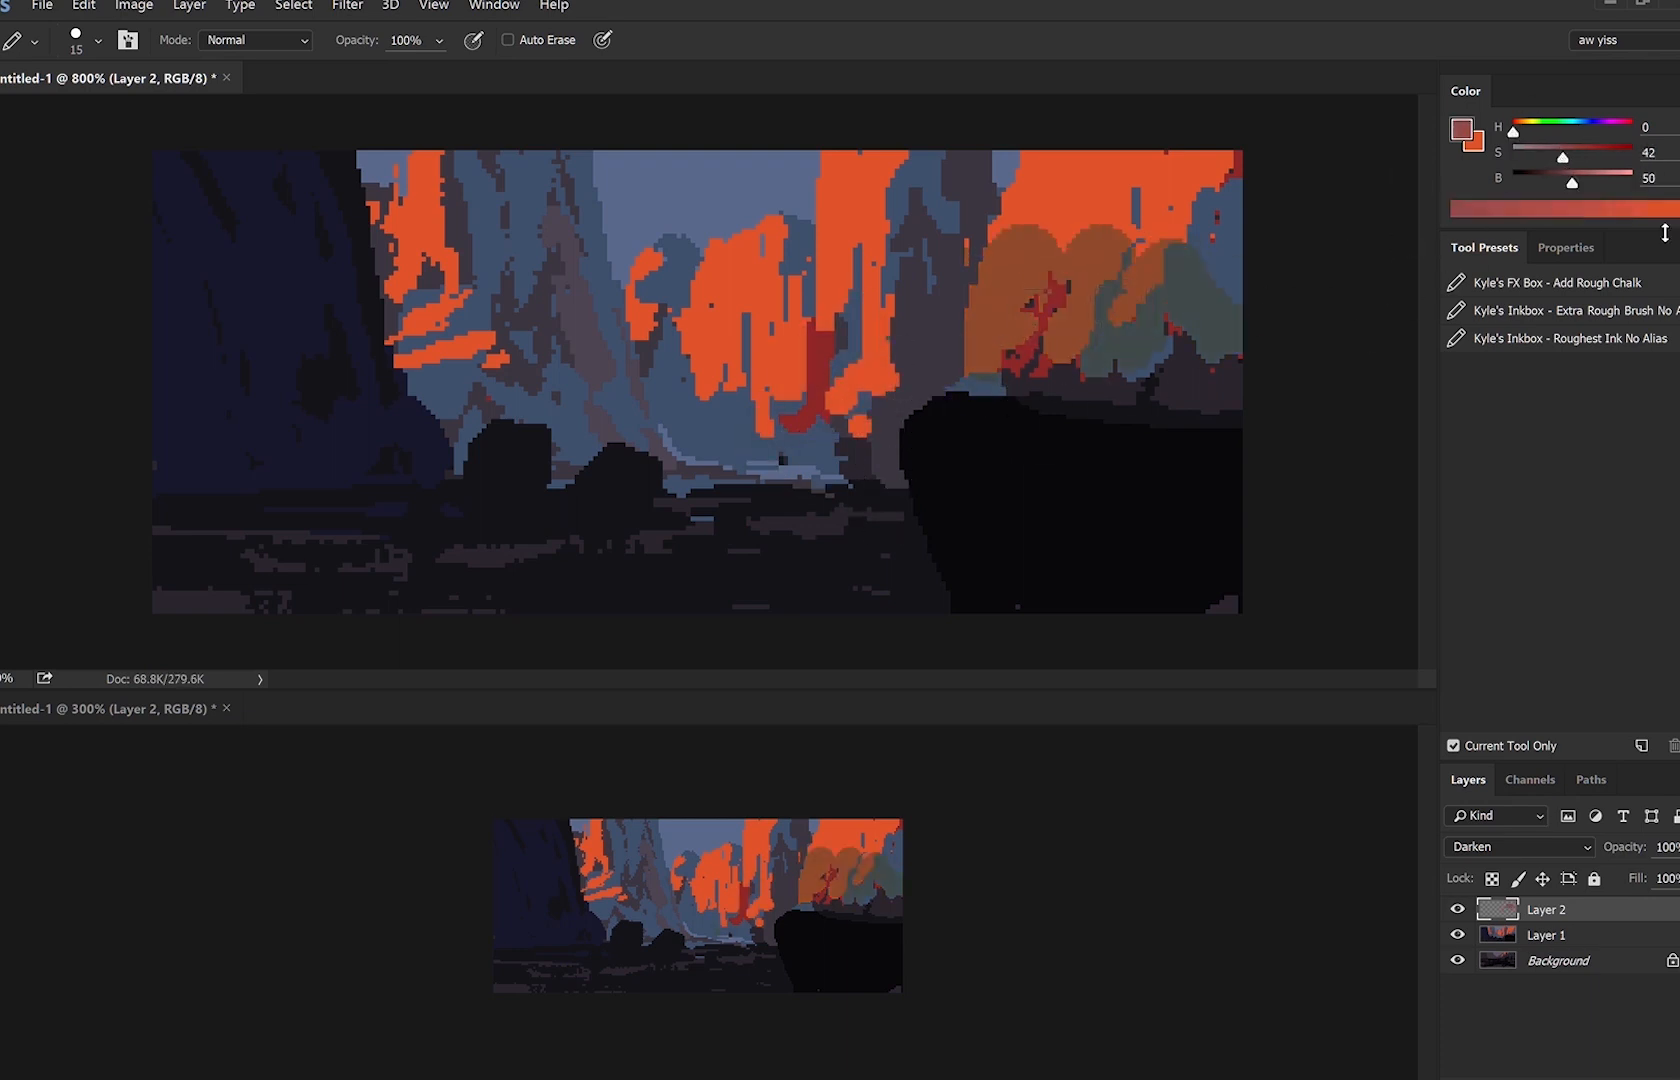
{"action": "key", "text": "ctrl+z"}
{"action": "left_click_drag", "start_coordinate": [1572, 180], "coordinate": [1581, 181]}
{"action": "mouse_move", "coordinate": [1034, 288]}
{"action": "left_mouse_down"}
{"action": "mouse_move", "coordinate": [998, 398]}
{"action": "mouse_move", "coordinate": [1114, 311]}
{"action": "mouse_move", "coordinate": [1012, 254]}
{"action": "left_mouse_up"}
{"action": "key", "text": "ctrl+z"}
{"action": "left_click_drag", "start_coordinate": [1563, 157], "coordinate": [1575, 158]}
{"action": "key", "text": "]"}
{"action": "mouse_move", "coordinate": [1068, 290]}
{"action": "left_mouse_down"}
{"action": "mouse_move", "coordinate": [1106, 356]}
{"action": "mouse_move", "coordinate": [1190, 320]}
{"action": "left_mouse_up"}
{"action": "key", "text": "ctrl+z"}
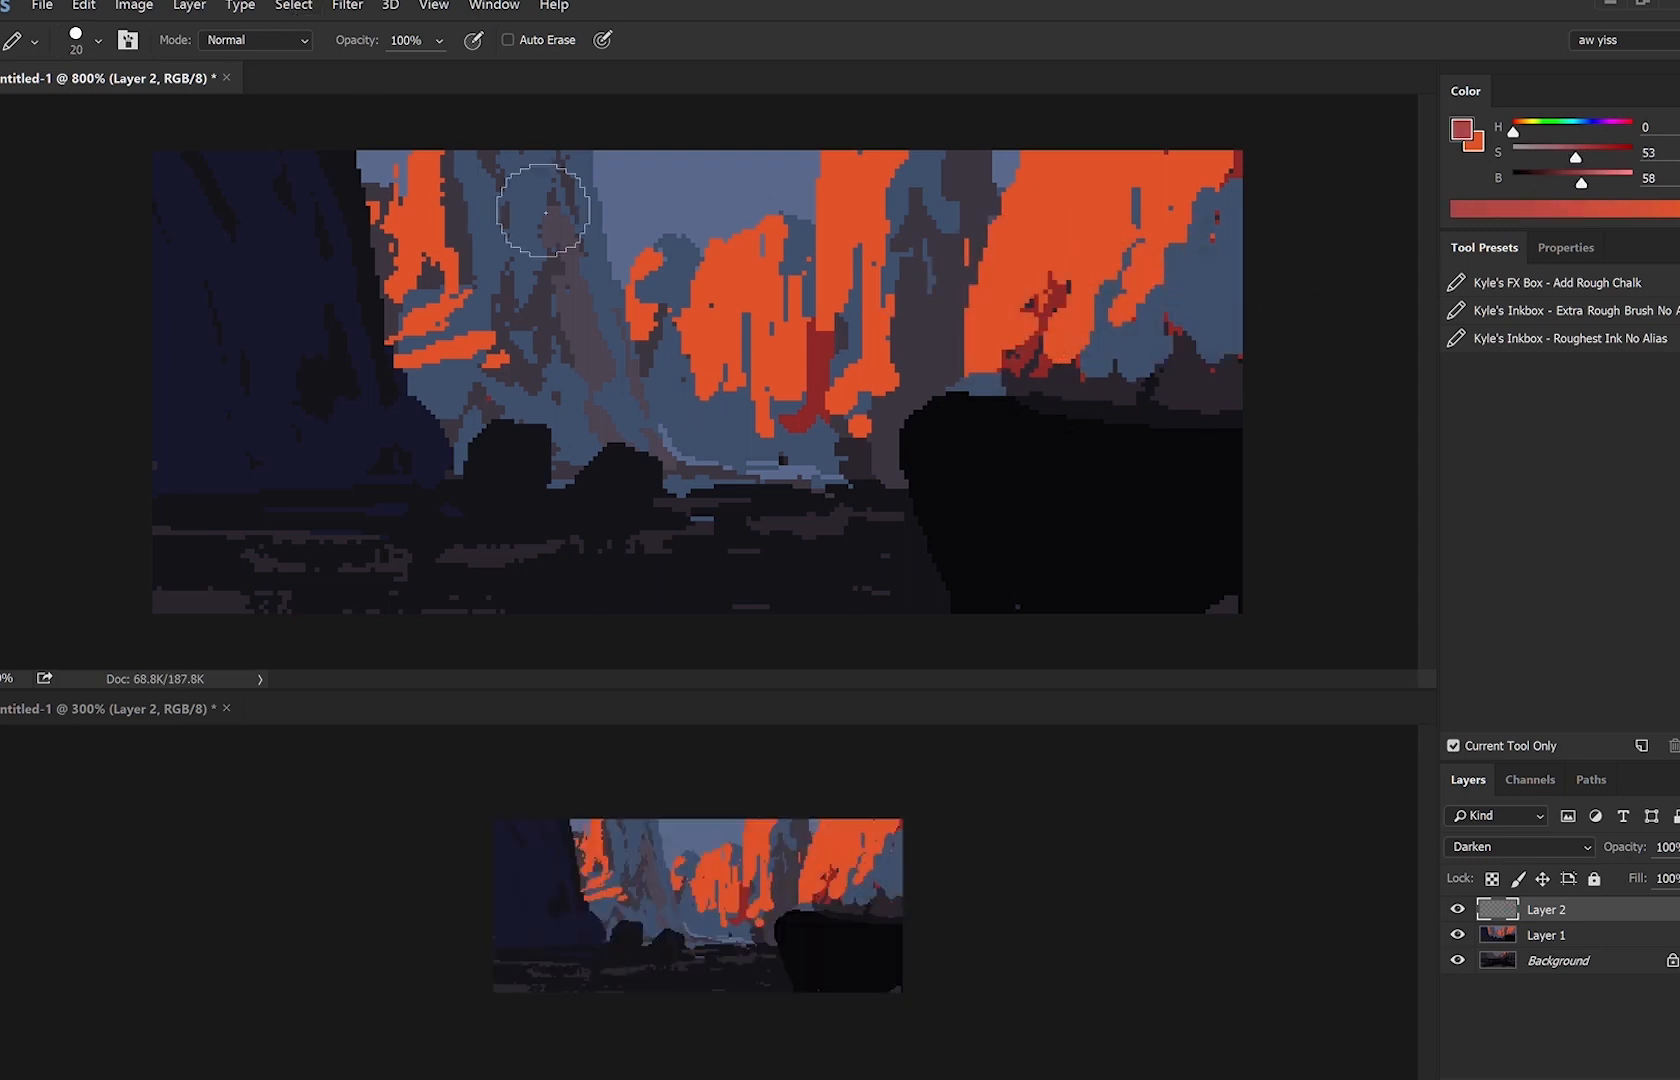
Select all the orange sunlit cliff areas by colour range.
{"action": "left_click", "coordinate": [335, 191]}
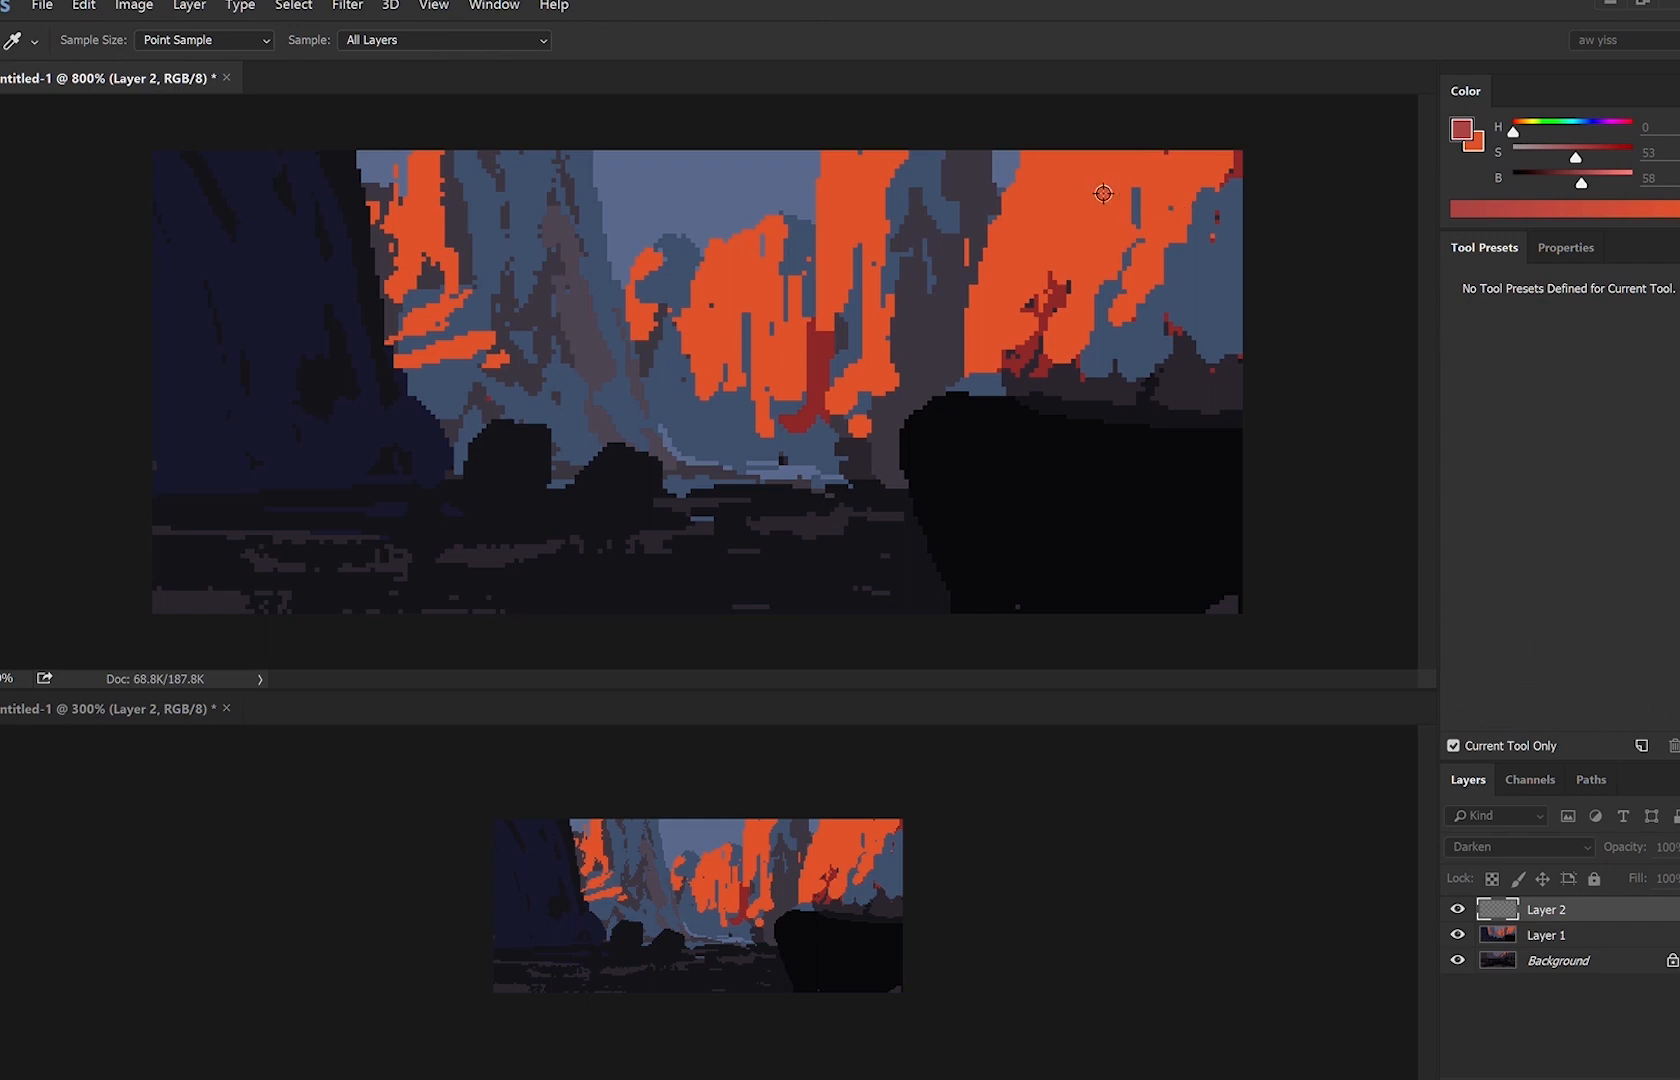
{"action": "left_click", "coordinate": [1030, 306]}
{"action": "left_click", "coordinate": [1362, 604]}
{"action": "key", "text": "ctrl+d"}
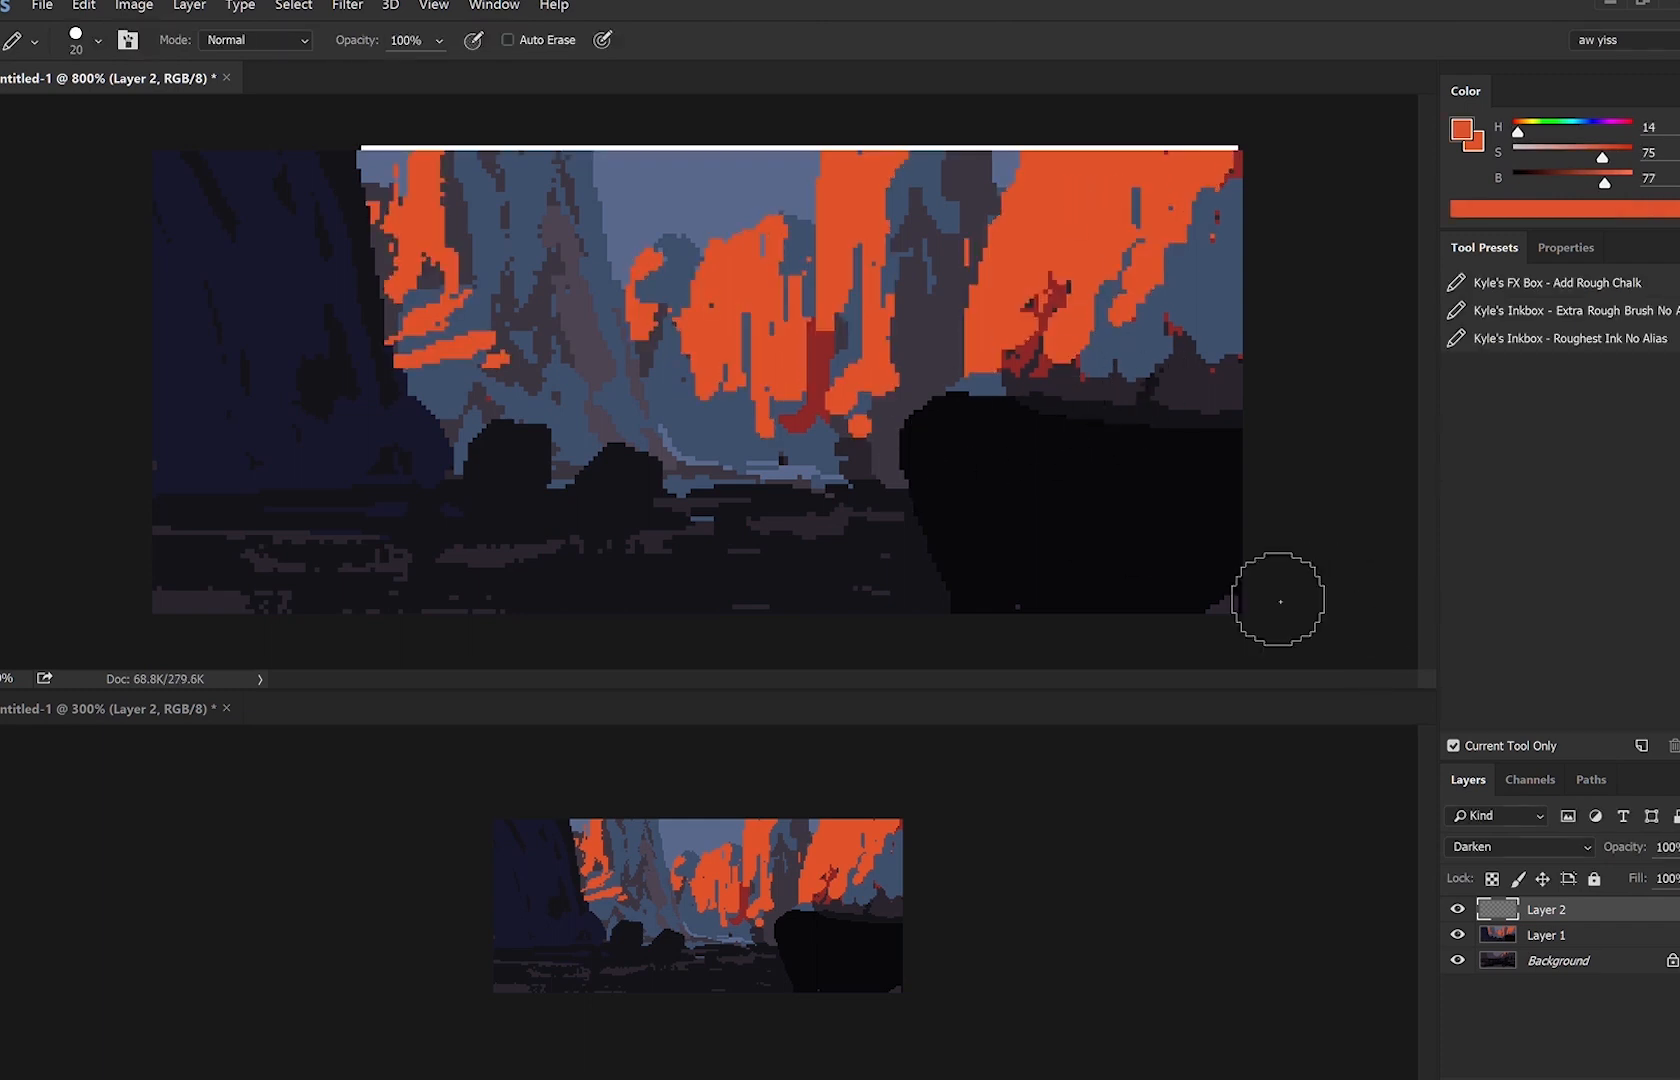
Set the orange to saturation 34 and brightness 47 and paint the lower sunlit areas of all cliffs in Normal mode.
{"action": "left_click_drag", "start_coordinate": [1580, 178], "coordinate": [1582, 176]}
{"action": "left_click", "coordinate": [1553, 152]}
{"action": "left_click", "coordinate": [1568, 174]}
{"action": "mouse_move", "coordinate": [1047, 422]}
{"action": "left_mouse_down"}
{"action": "mouse_move", "coordinate": [1099, 386]}
{"action": "mouse_move", "coordinate": [934, 459]}
{"action": "mouse_move", "coordinate": [1026, 416]}
{"action": "mouse_move", "coordinate": [763, 394]}
{"action": "mouse_move", "coordinate": [516, 499]}
{"action": "mouse_move", "coordinate": [533, 360]}
{"action": "mouse_move", "coordinate": [491, 296]}
{"action": "left_mouse_up"}
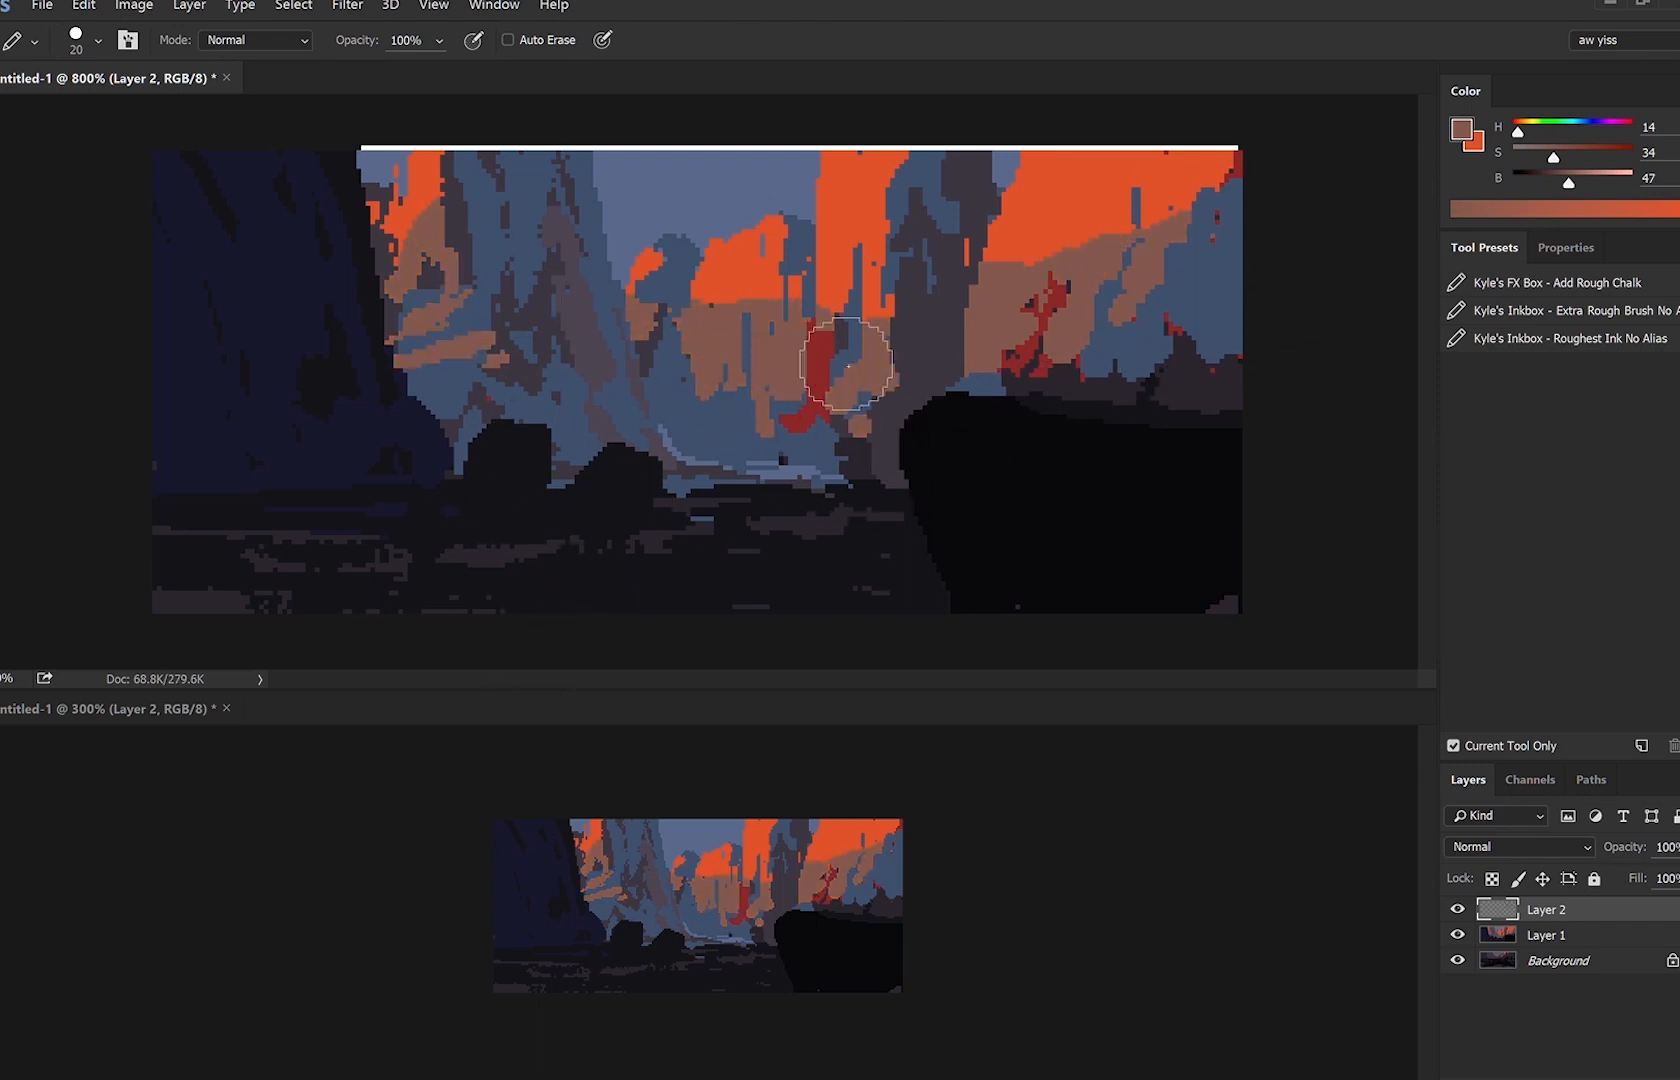
Swap back to the bright orange and restore the upper parts of the sunlit cliffs.
{"action": "key", "text": "x"}
{"action": "left_click_drag", "start_coordinate": [1042, 228], "coordinate": [1026, 276]}
{"action": "left_click_drag", "start_coordinate": [800, 283], "coordinate": [664, 310]}
{"action": "left_click_drag", "start_coordinate": [462, 318], "coordinate": [430, 262]}
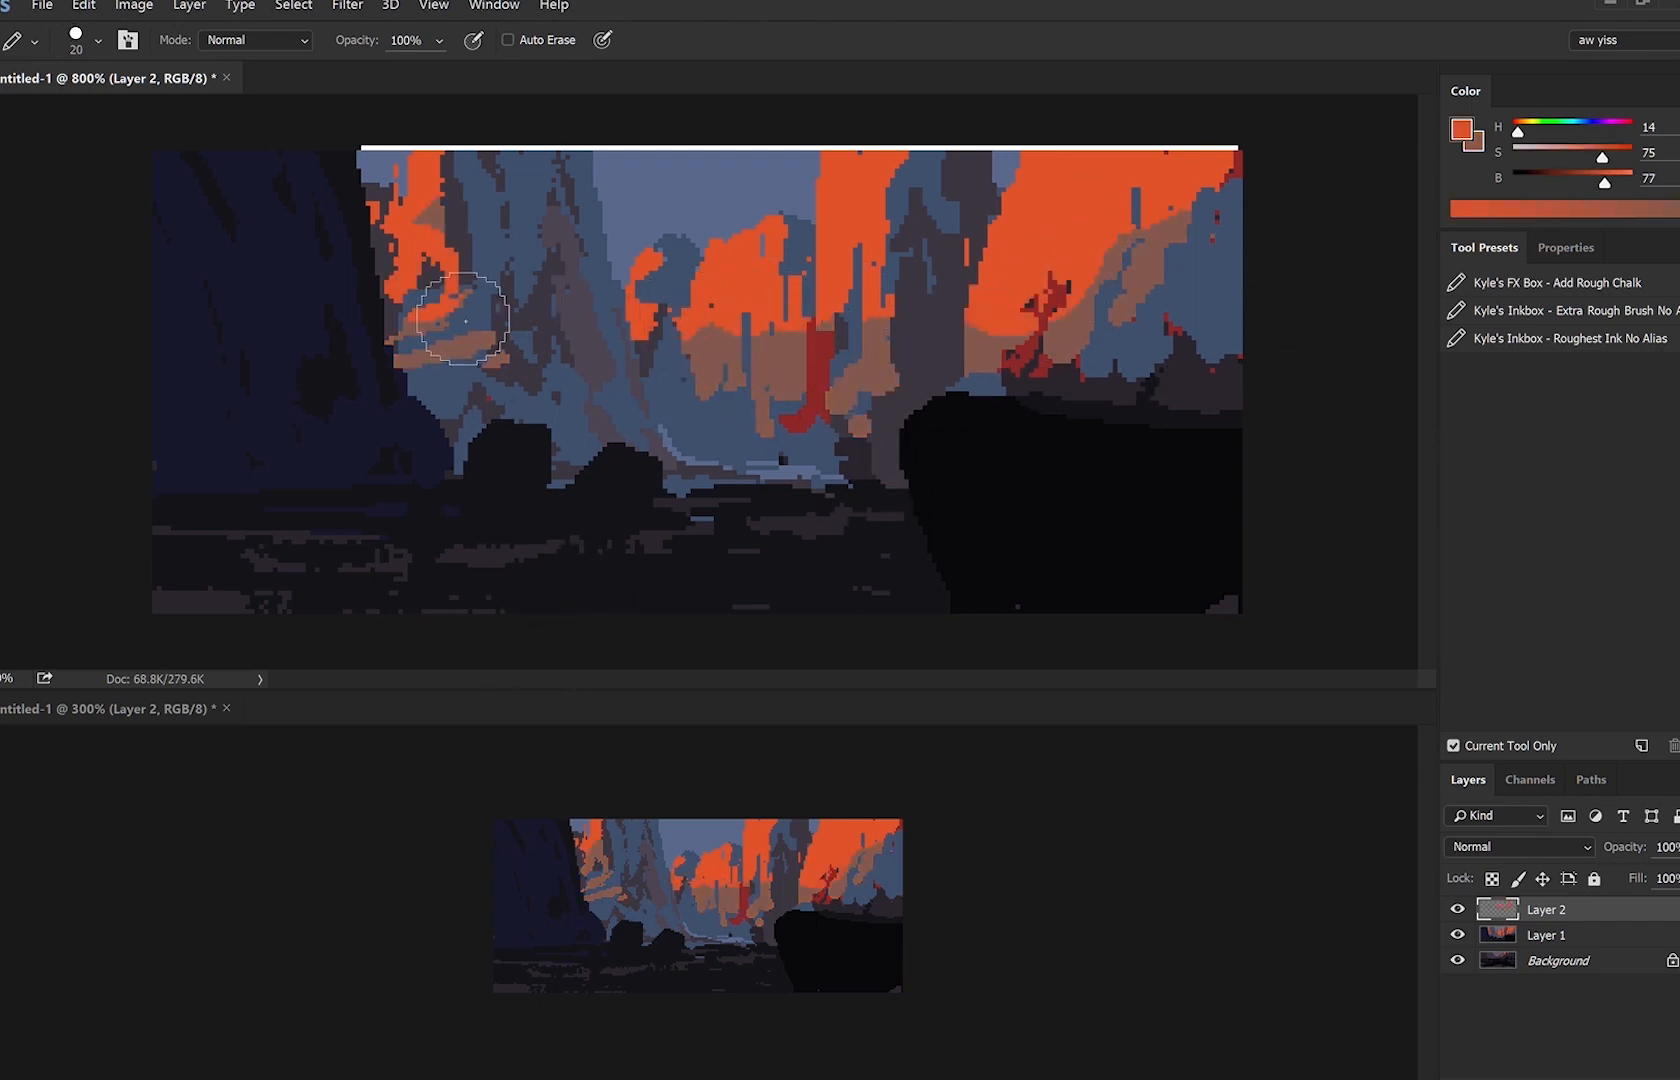
Try a brighter brown with saturation 46 along the transition on the right cliff.
{"action": "left_click", "coordinate": [1149, 342], "text": "alt"}
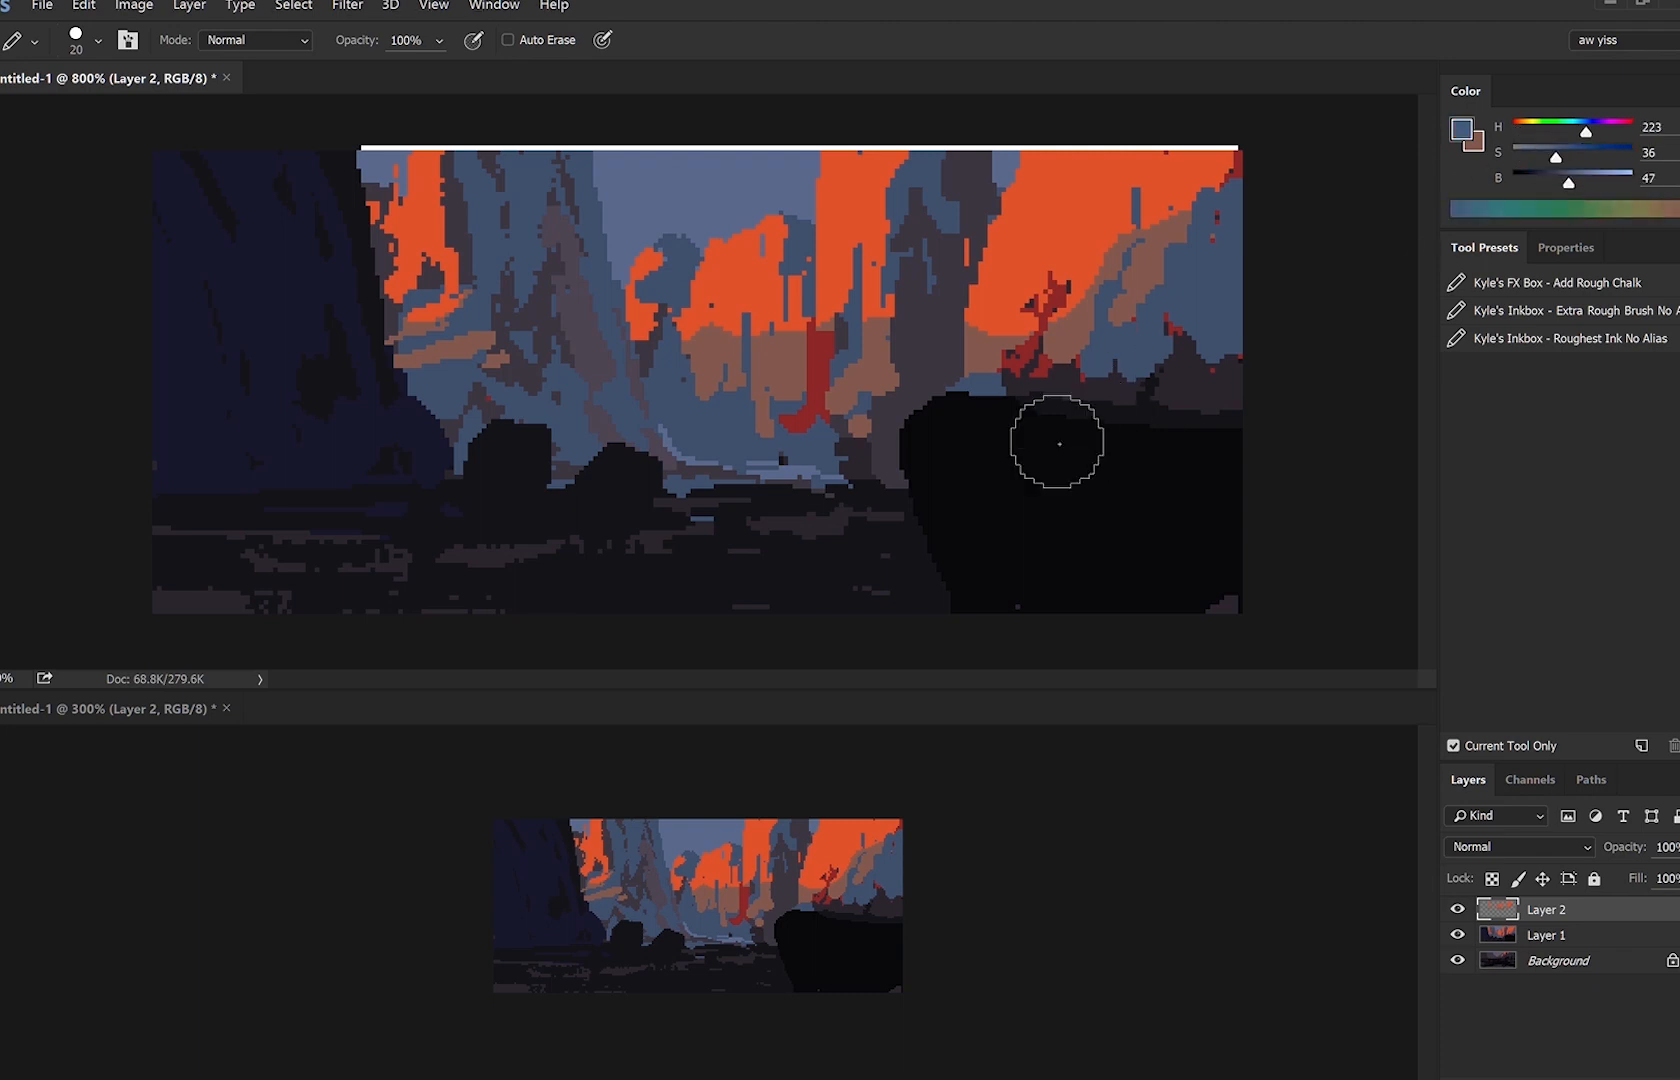
{"action": "left_click", "coordinate": [983, 349], "text": "alt"}
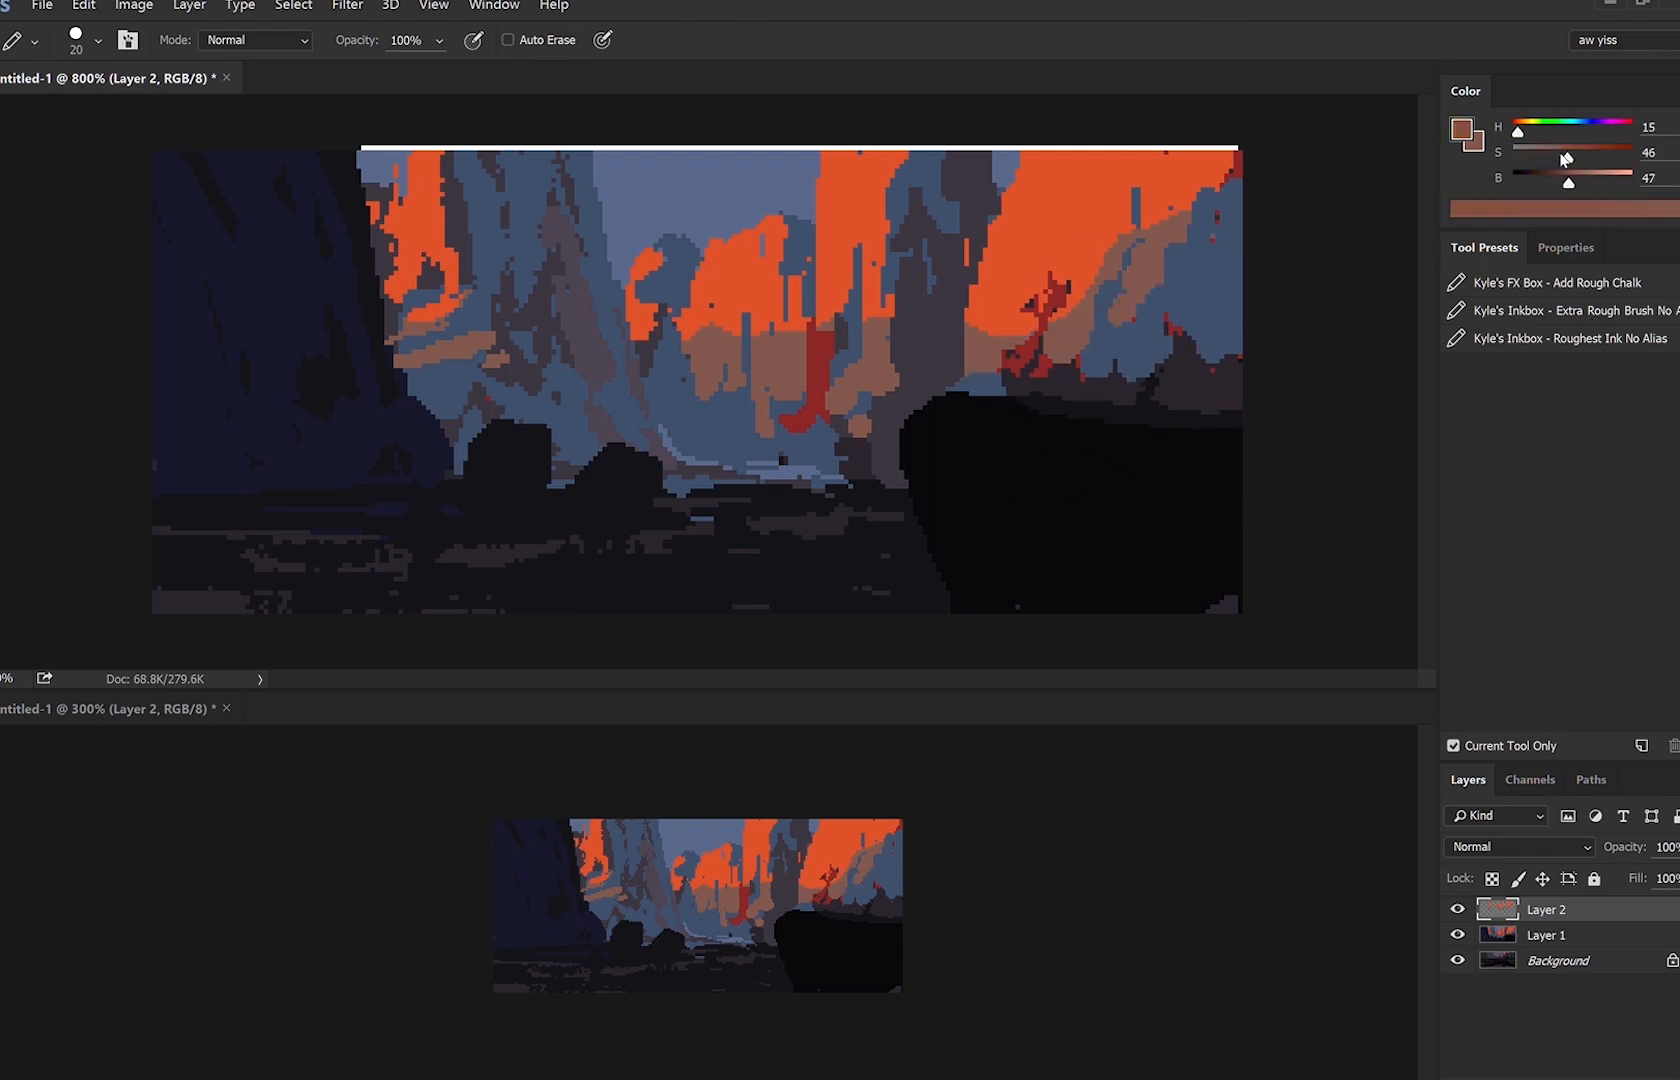
{"action": "left_click_drag", "start_coordinate": [1568, 182], "coordinate": [1585, 182]}
{"action": "key", "text": "bracketleft"}
{"action": "key", "text": "bracketleft"}
{"action": "key", "text": "bracketleft"}
{"action": "left_click_drag", "start_coordinate": [970, 337], "coordinate": [1160, 228]}
{"action": "key", "text": "ctrl+z"}
Try a still brighter transition stroke on the right cliff's upper slope with a smaller brush.
{"action": "left_click_drag", "start_coordinate": [1589, 178], "coordinate": [1596, 179]}
{"action": "key", "text": "bracketleft"}
{"action": "key", "text": "bracketleft"}
{"action": "key", "text": "bracketleft"}
{"action": "mouse_move", "coordinate": [1158, 218]}
{"action": "left_mouse_down"}
{"action": "mouse_move", "coordinate": [1089, 293]}
{"action": "mouse_move", "coordinate": [1206, 191]}
{"action": "left_mouse_up"}
{"action": "key", "text": "ctrl+z"}
Paint a transition band with saturation 60 and brightness 67 across the right cliff and rework its lower part in sampled brown.
{"action": "left_click", "coordinate": [1160, 195], "text": "alt"}
{"action": "left_click", "coordinate": [1583, 157]}
{"action": "left_click_drag", "start_coordinate": [1604, 183], "coordinate": [1591, 183]}
{"action": "key", "text": "bracketright"}
{"action": "left_click_drag", "start_coordinate": [1090, 290], "coordinate": [1183, 217]}
{"action": "left_click", "coordinate": [1064, 342], "text": "alt"}
{"action": "left_click_drag", "start_coordinate": [1060, 325], "coordinate": [984, 361]}
{"action": "left_click_drag", "start_coordinate": [1072, 288], "coordinate": [1088, 277]}
Sample the mid-tone orange and blend the light-to-shade transition on the central and left sunlit cliffs.
{"action": "key", "text": "bracketright"}
{"action": "left_click", "coordinate": [1010, 270], "text": "alt"}
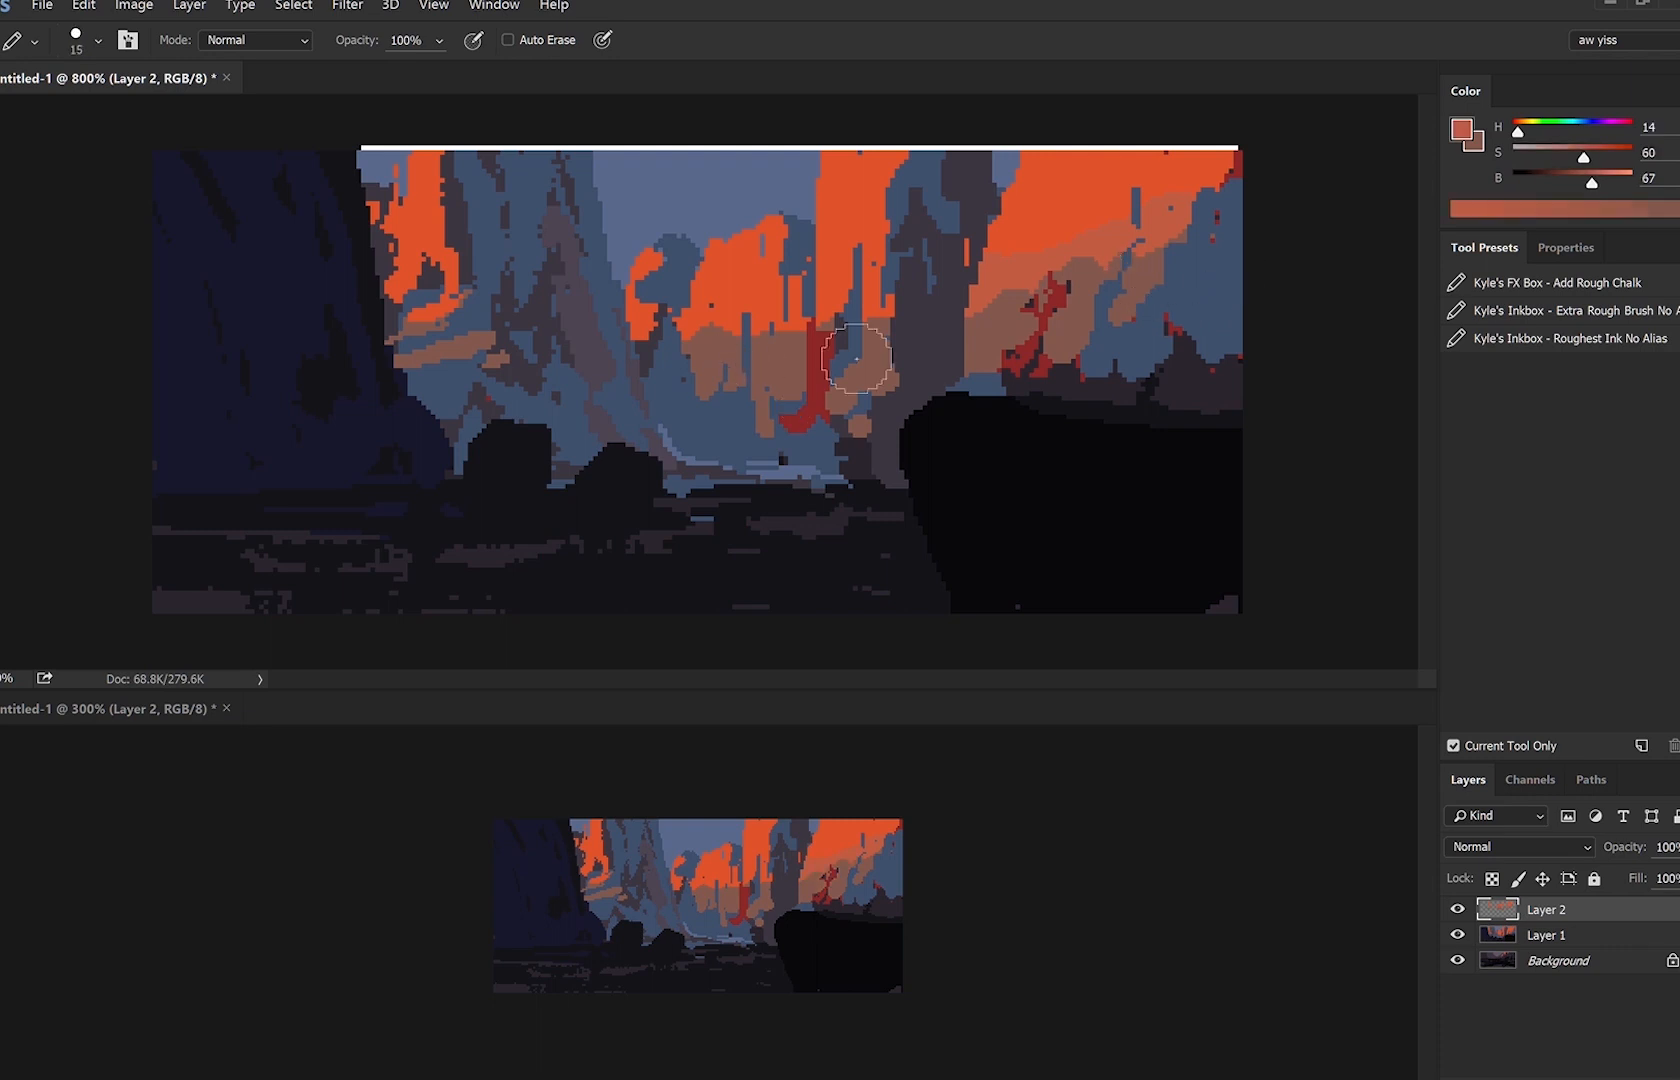
{"action": "left_click_drag", "start_coordinate": [735, 345], "coordinate": [878, 232]}
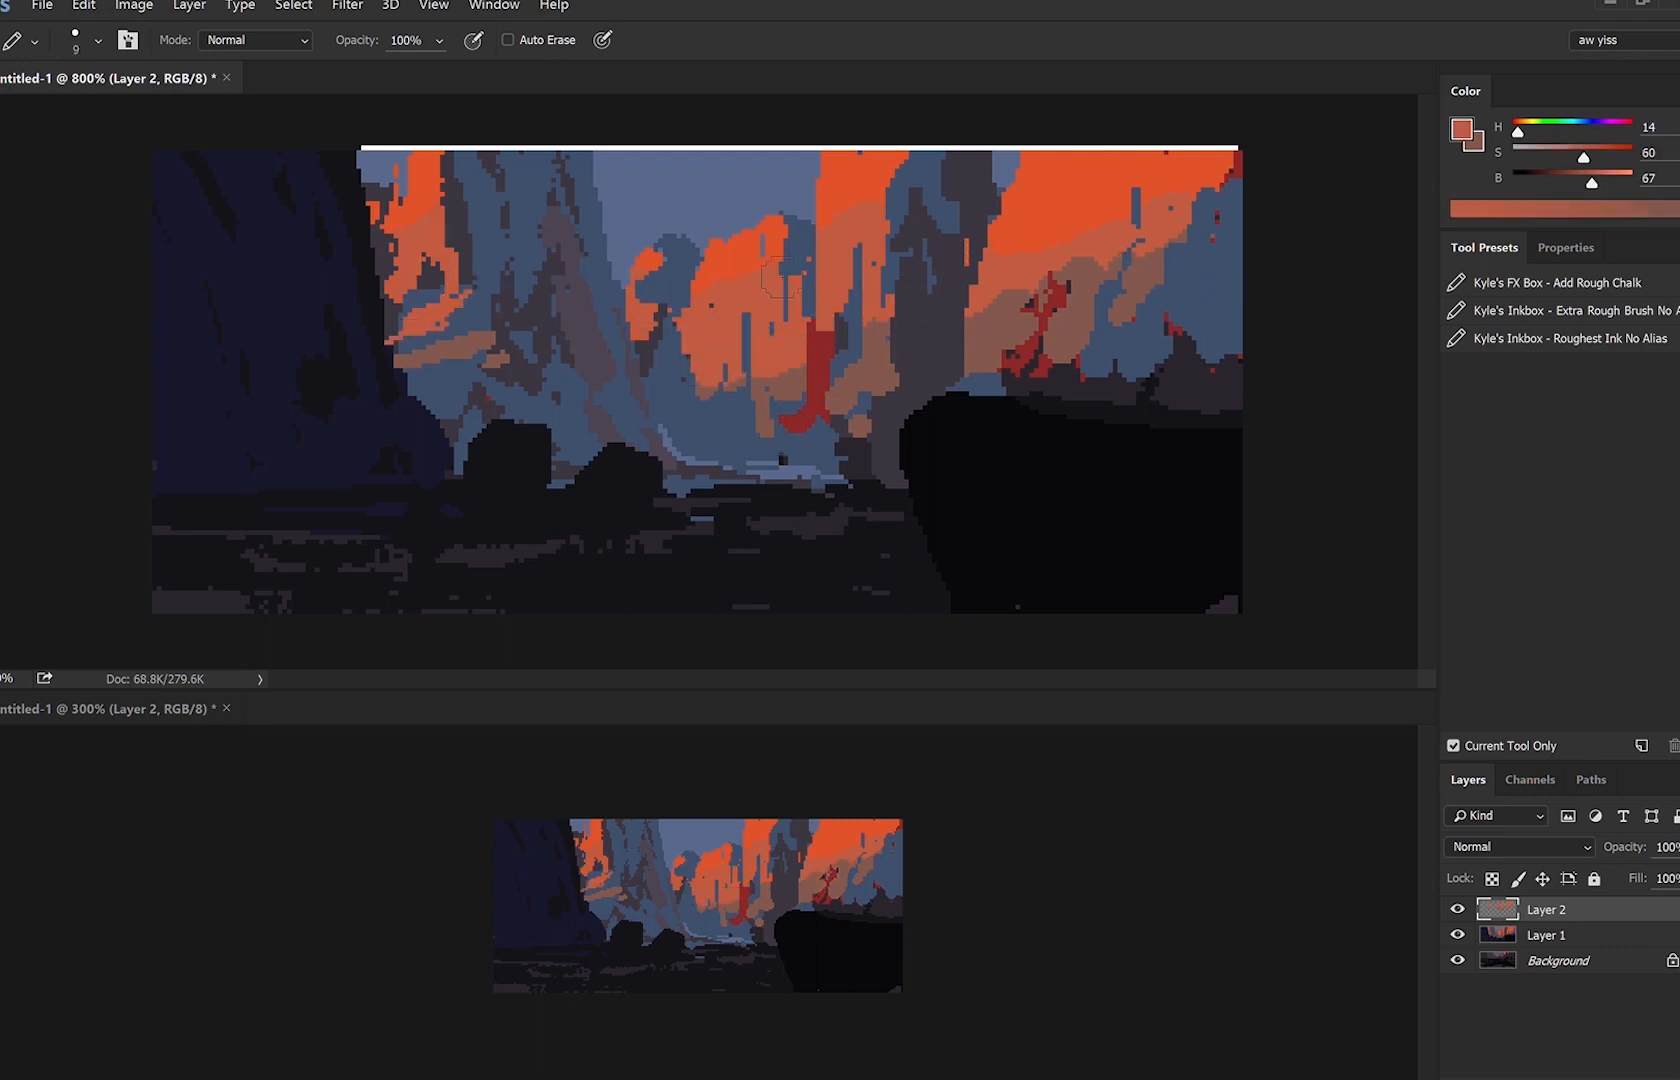
Compare the painting without Layer 2, lower that layer's opacity and merge it into Layer 1.
{"action": "left_click", "coordinate": [1457, 909]}
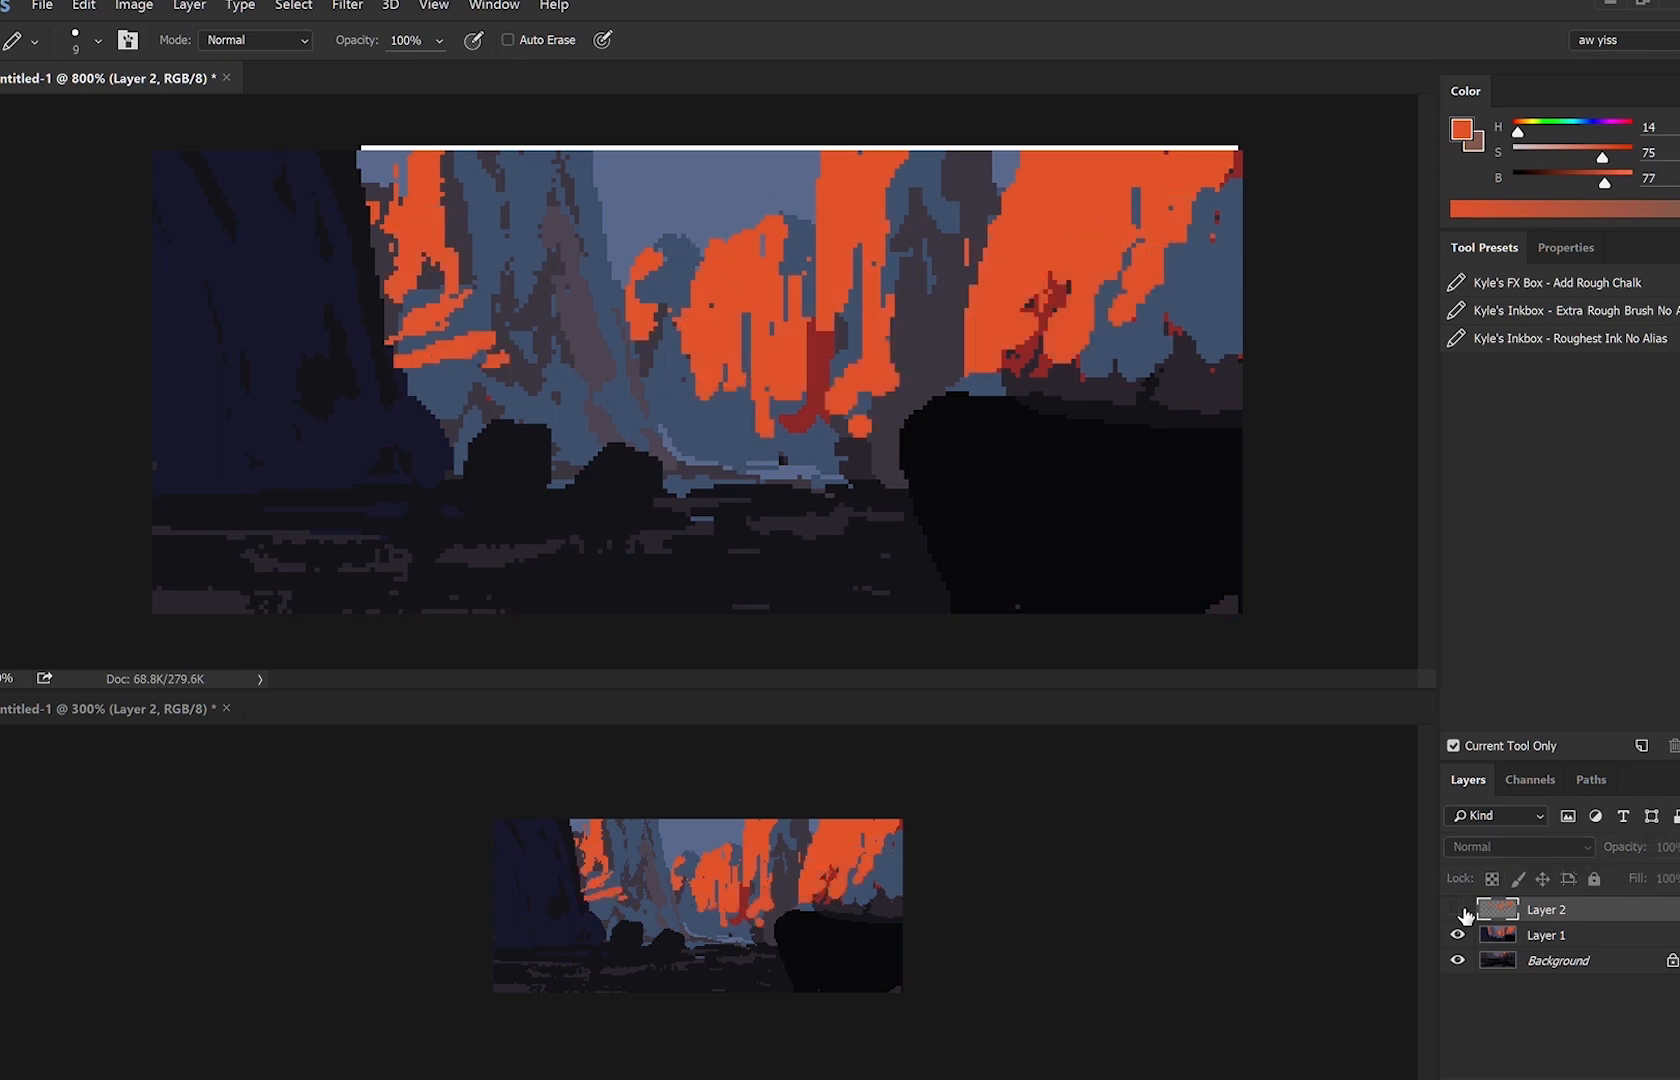
{"action": "left_click", "coordinate": [1457, 909]}
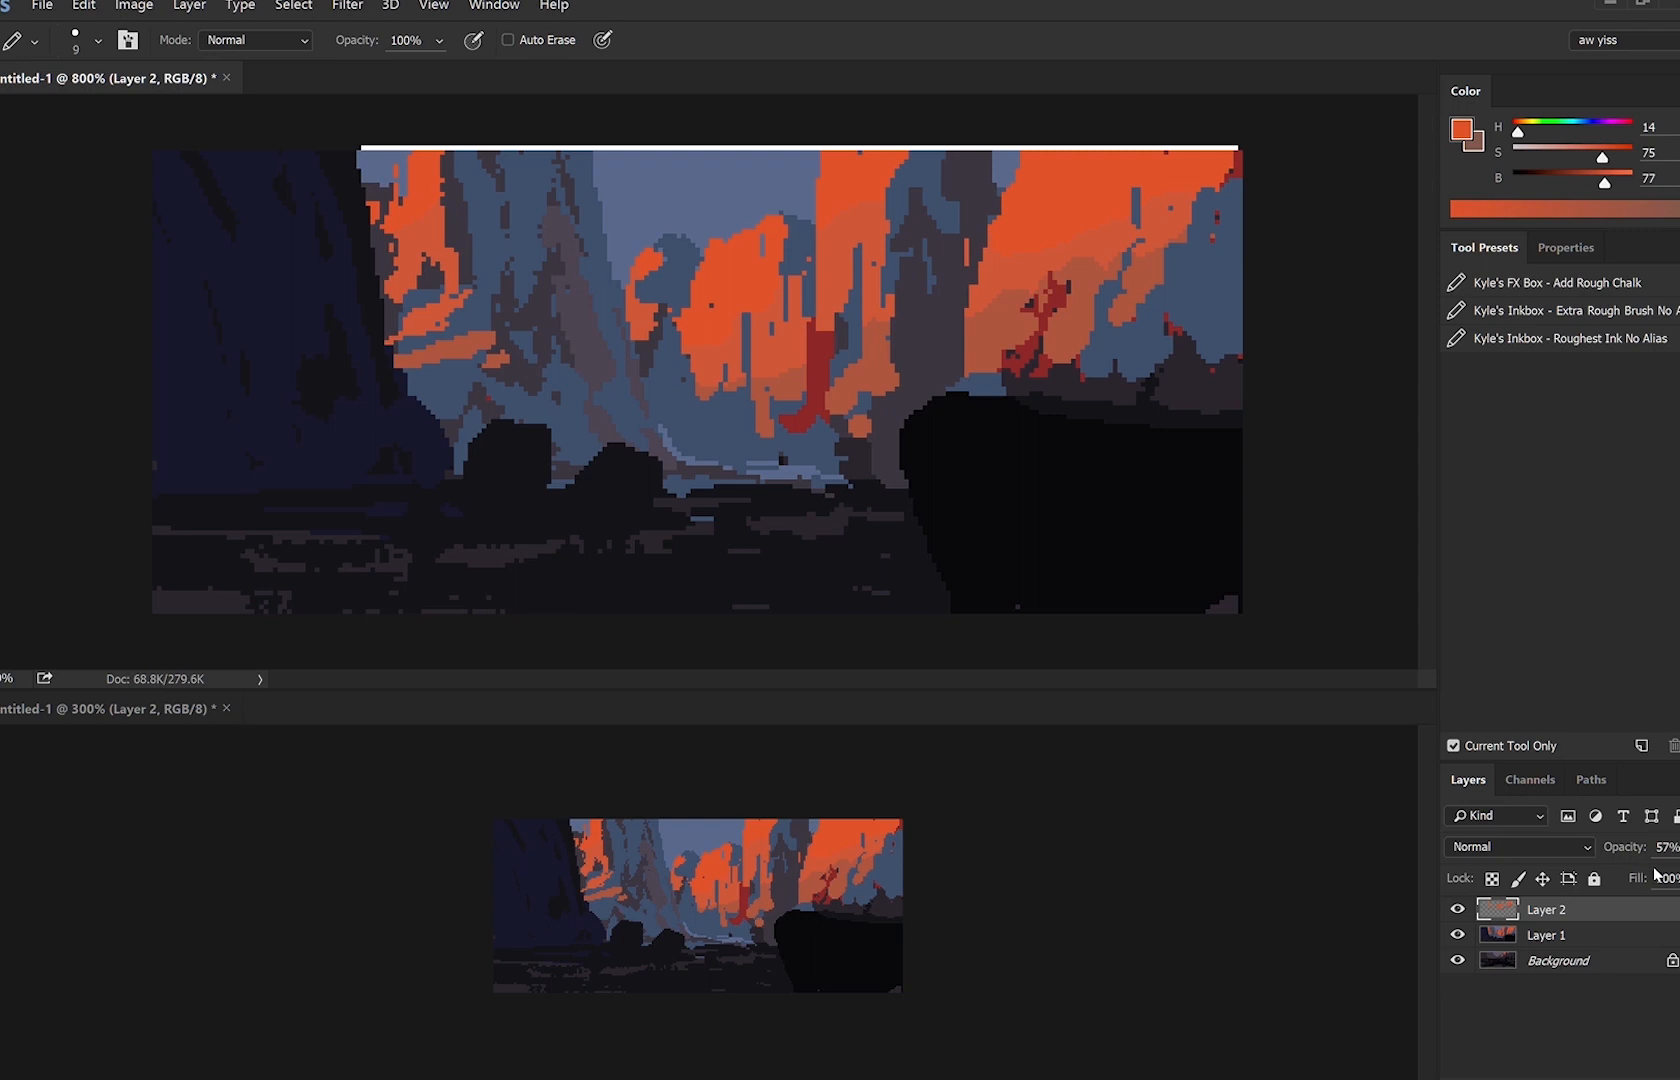
{"action": "key", "text": "ctrl+e"}
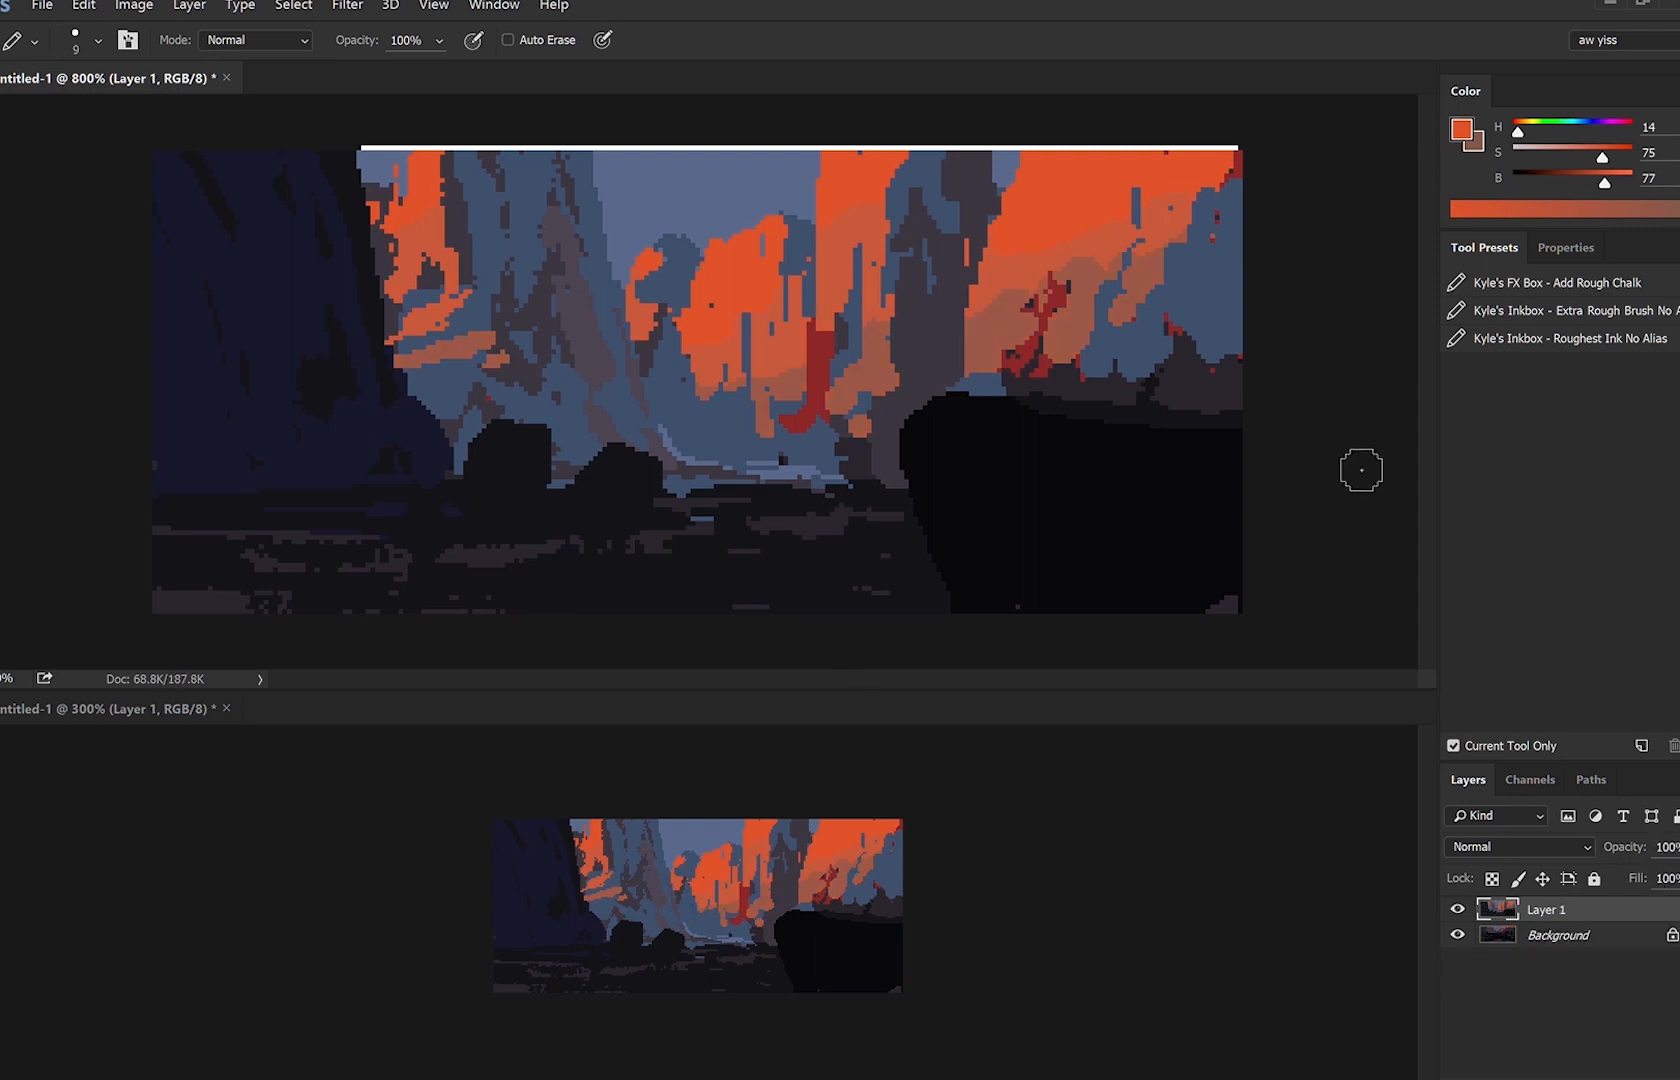
{"action": "key", "text": "ctrl+shift+h"}
{"action": "key", "text": "ctrl+shift+h"}
{"action": "key", "text": "ctrl+minus"}
{"action": "key", "text": "ctrl+minus"}
{"action": "key", "text": "ctrl+plus"}
{"action": "key", "text": "ctrl+plus"}
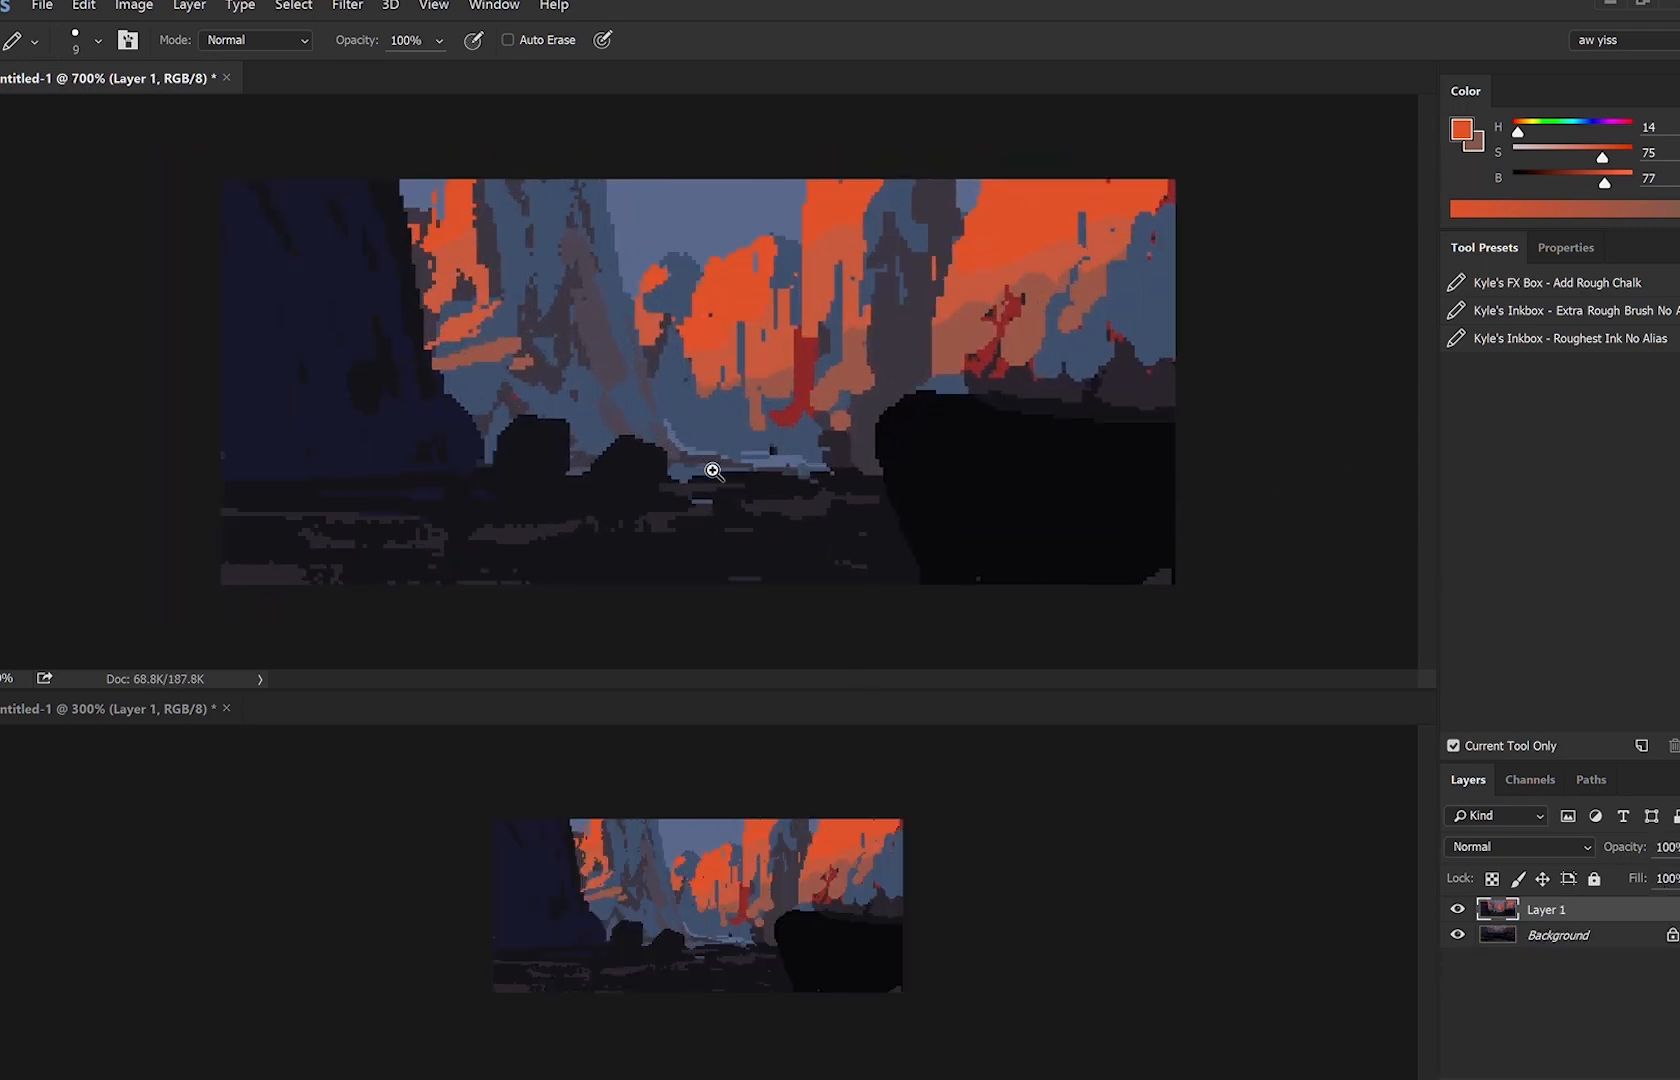
Reduce the brush to 1 pixel and sample the dark purple-gray beside the left sunlit cliff.
{"action": "key", "text": "bracketleft"}
{"action": "key", "text": "bracketleft"}
{"action": "key", "text": "bracketleft"}
{"action": "key", "text": "bracketleft"}
{"action": "key", "text": "bracketleft"}
{"action": "key", "text": "bracketleft"}
{"action": "left_click", "coordinate": [455, 248], "text": "alt"}
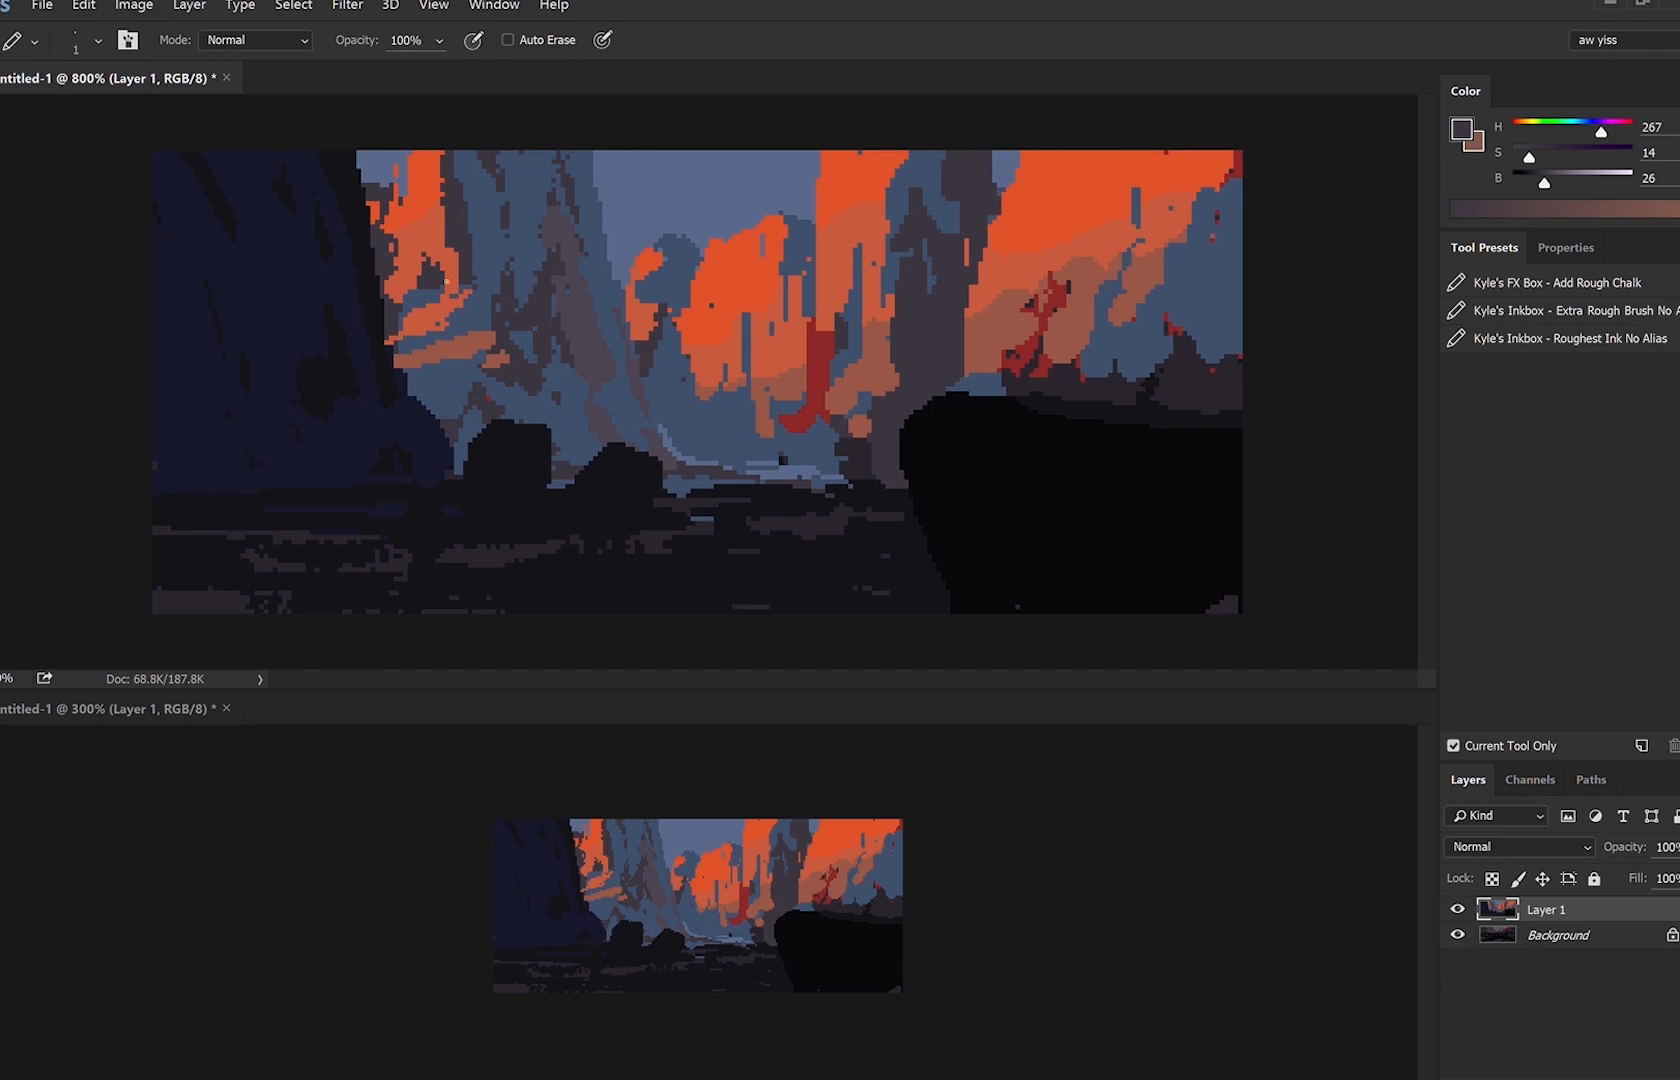
Rework the light-to-shade transition on the right cliff with small-brush strokes in sampled brown, mid-tone and bright orange.
{"action": "left_click", "coordinate": [1128, 285], "text": "alt"}
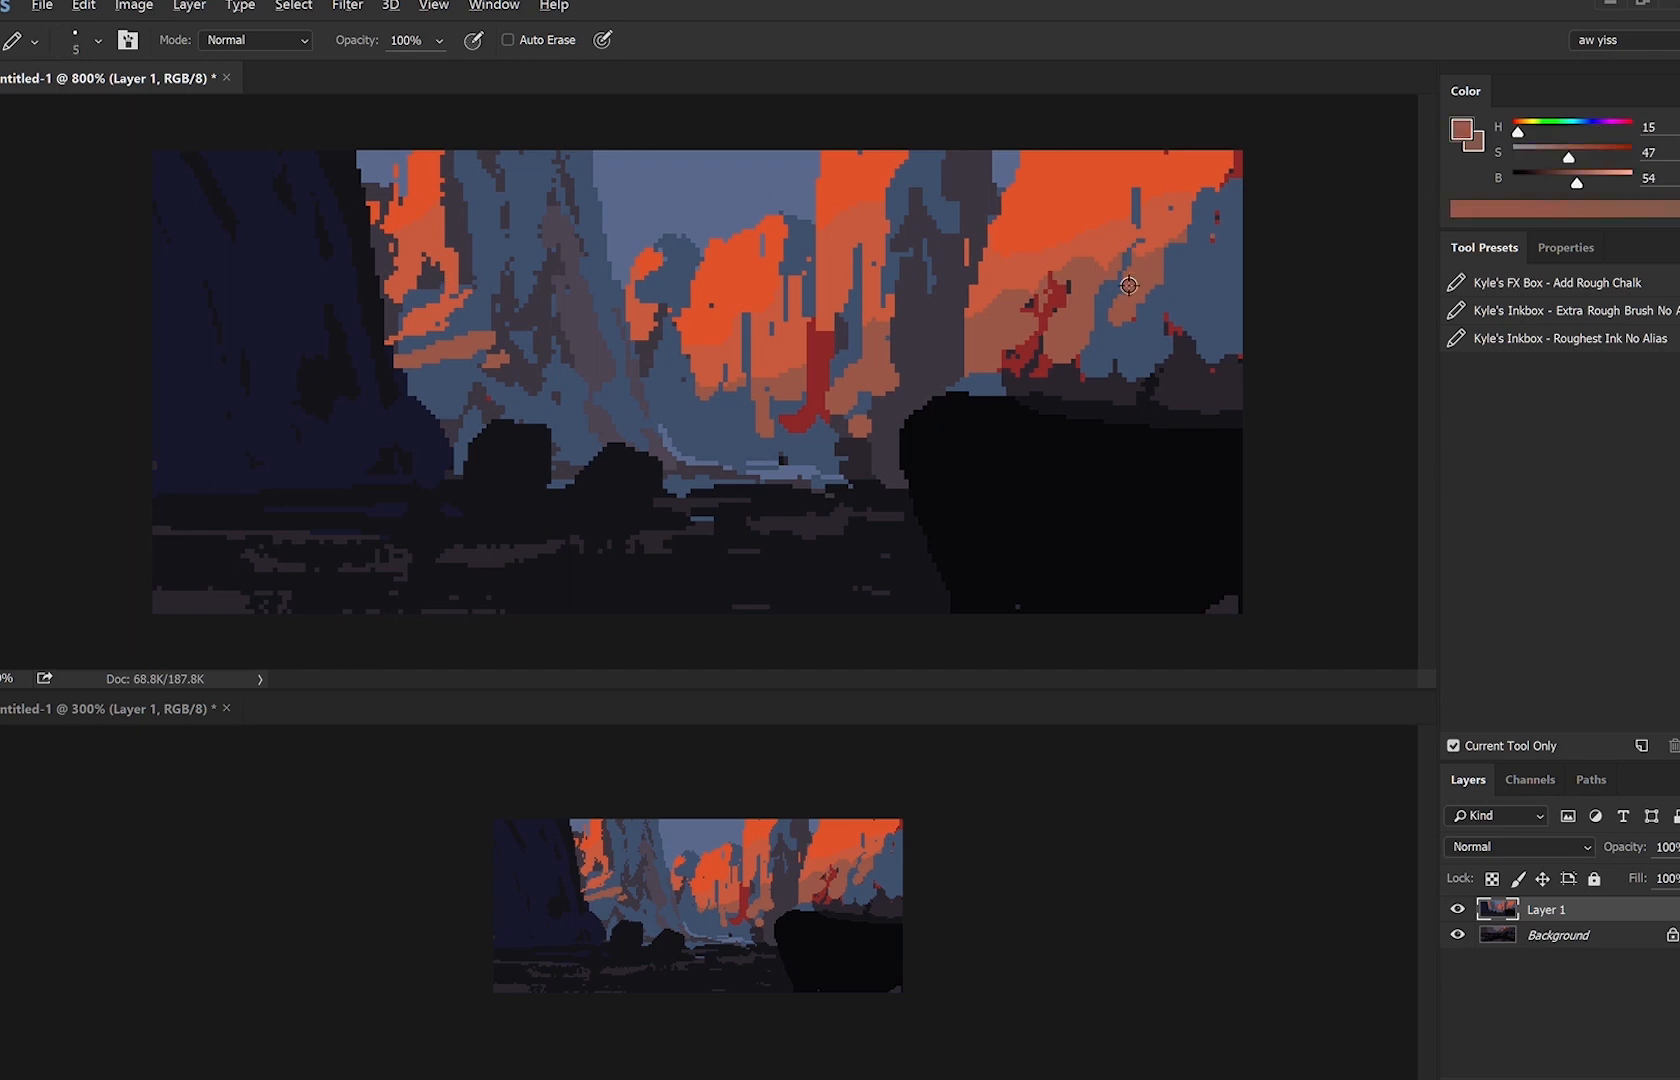
{"action": "key", "text": "bracketleft"}
{"action": "left_click", "coordinate": [1081, 243], "text": "alt"}
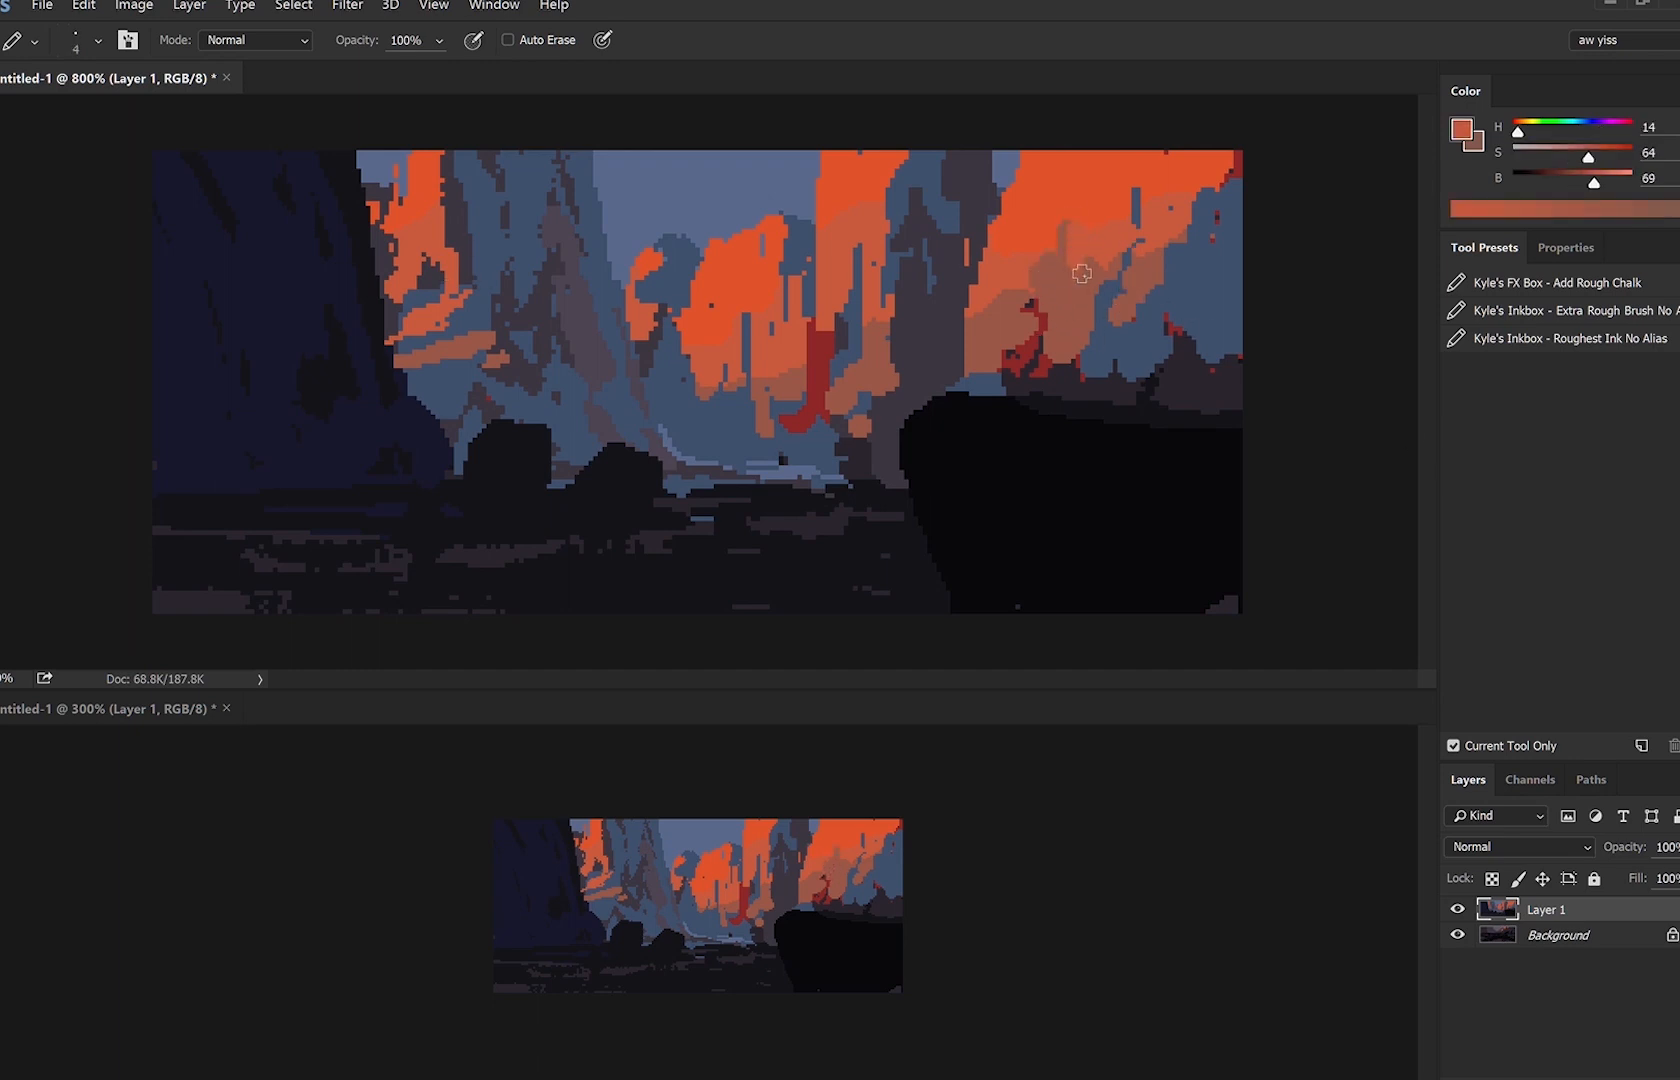
{"action": "key", "text": "bracketleft"}
{"action": "left_click", "coordinate": [1073, 348], "text": "alt"}
{"action": "left_click", "coordinate": [1099, 166], "text": "alt"}
Redefine the edge between the shaded pillar and the right cliff using sampled purple-gray, blue and bright orange.
{"action": "left_click", "coordinate": [979, 258], "text": "alt"}
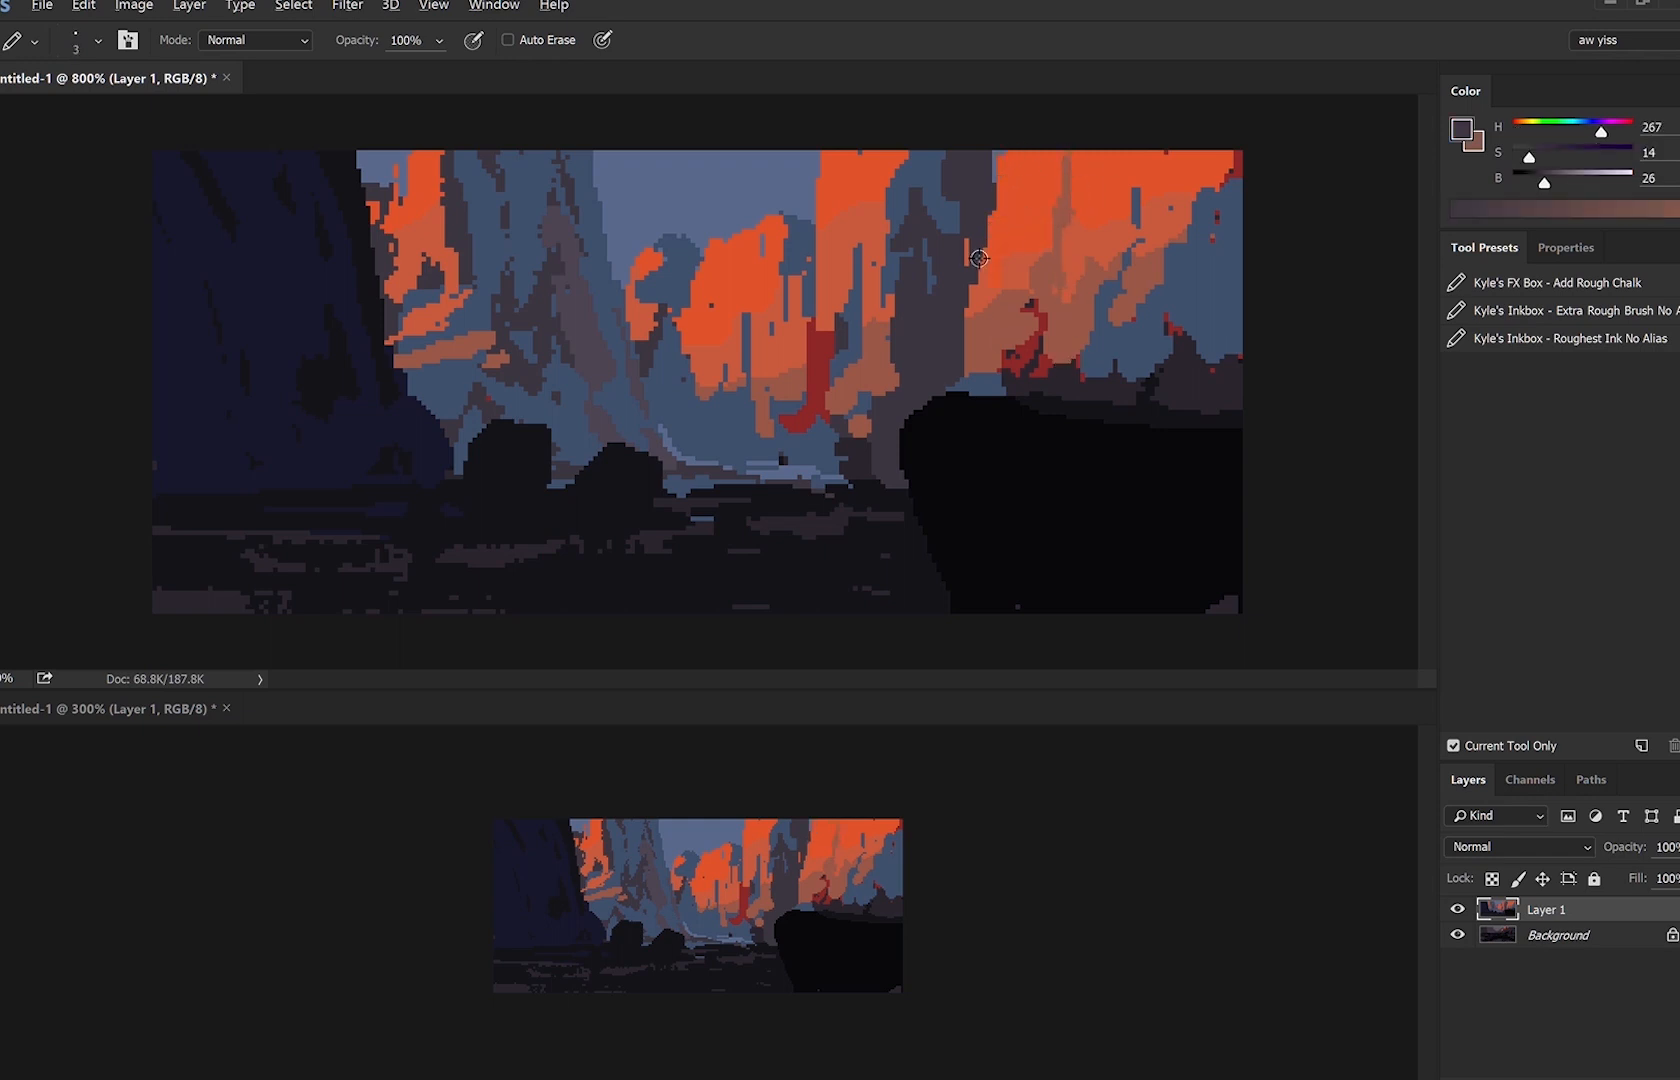
{"action": "left_click", "coordinate": [980, 236], "text": "alt"}
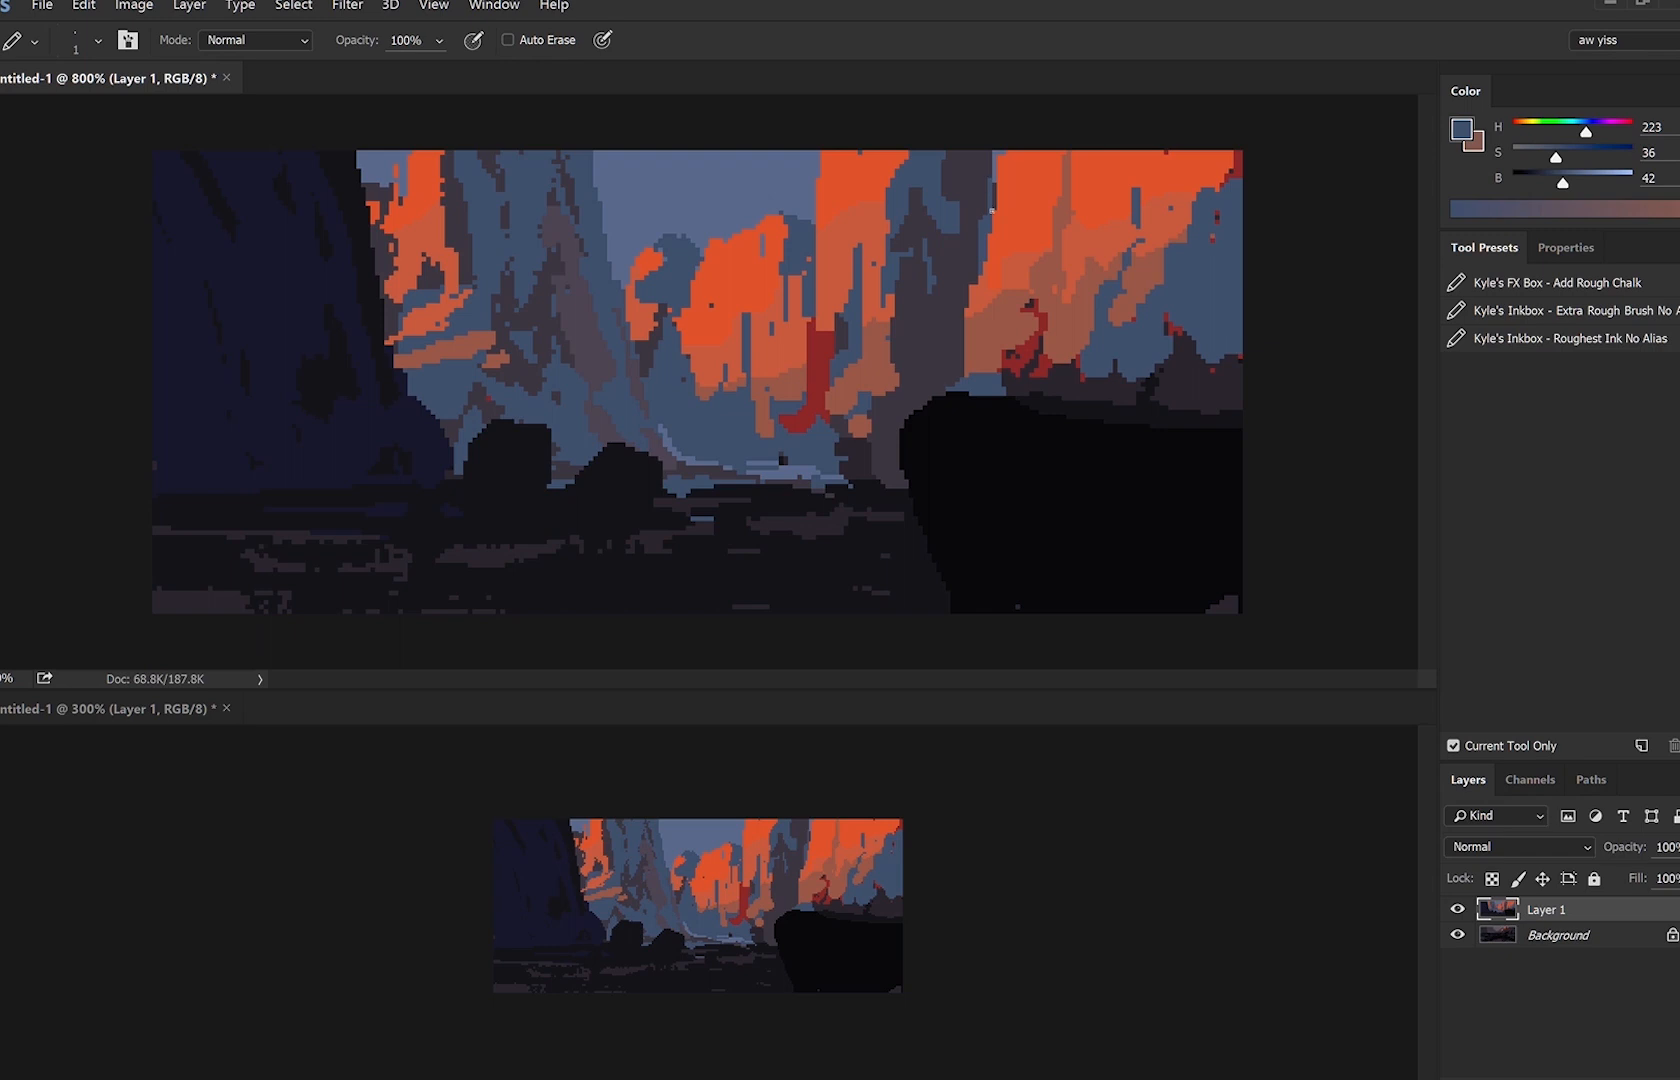
{"action": "left_click", "coordinate": [1014, 178], "text": "alt"}
{"action": "key", "text": "bracketright"}
{"action": "key", "text": "bracketright"}
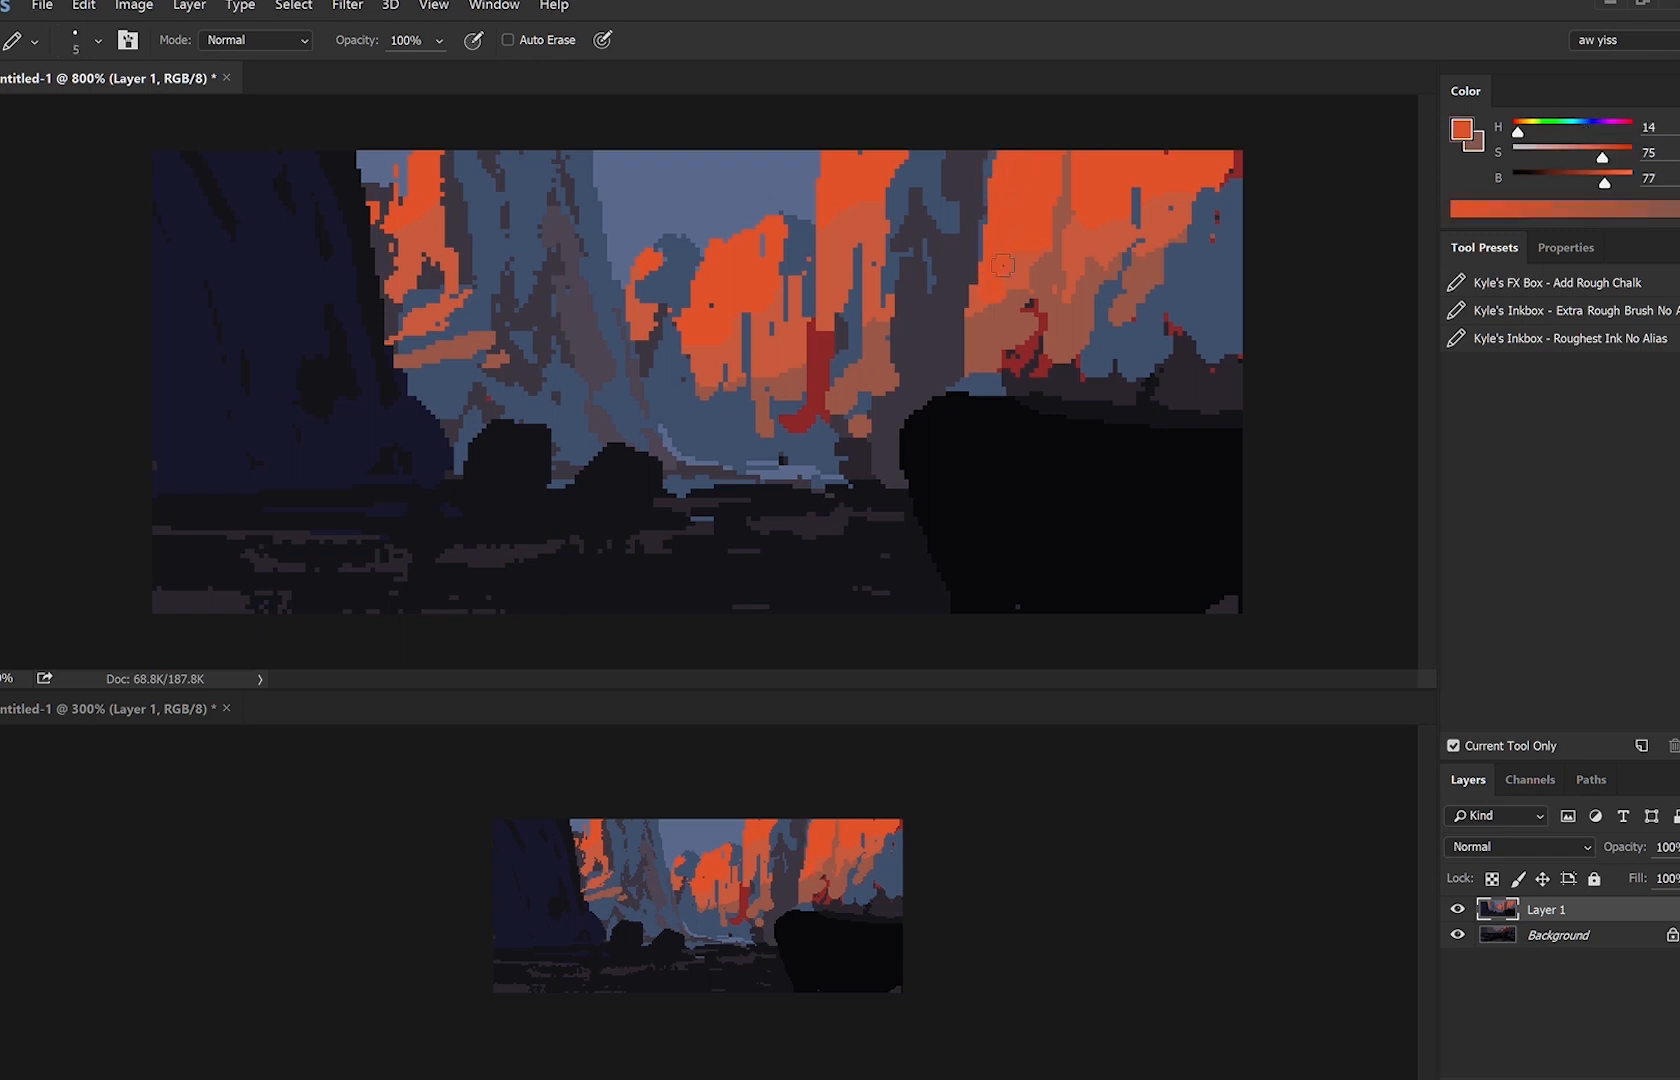
Refine the lower-left part of the right cliff's light with small strokes in sampled oranges and brown.
{"action": "left_click", "coordinate": [995, 291], "text": "alt"}
{"action": "key", "text": "bracketleft"}
{"action": "key", "text": "bracketleft"}
{"action": "left_click", "coordinate": [1010, 307], "text": "alt"}
{"action": "left_click", "coordinate": [994, 292], "text": "alt"}
{"action": "left_click", "coordinate": [1038, 327], "text": "alt"}
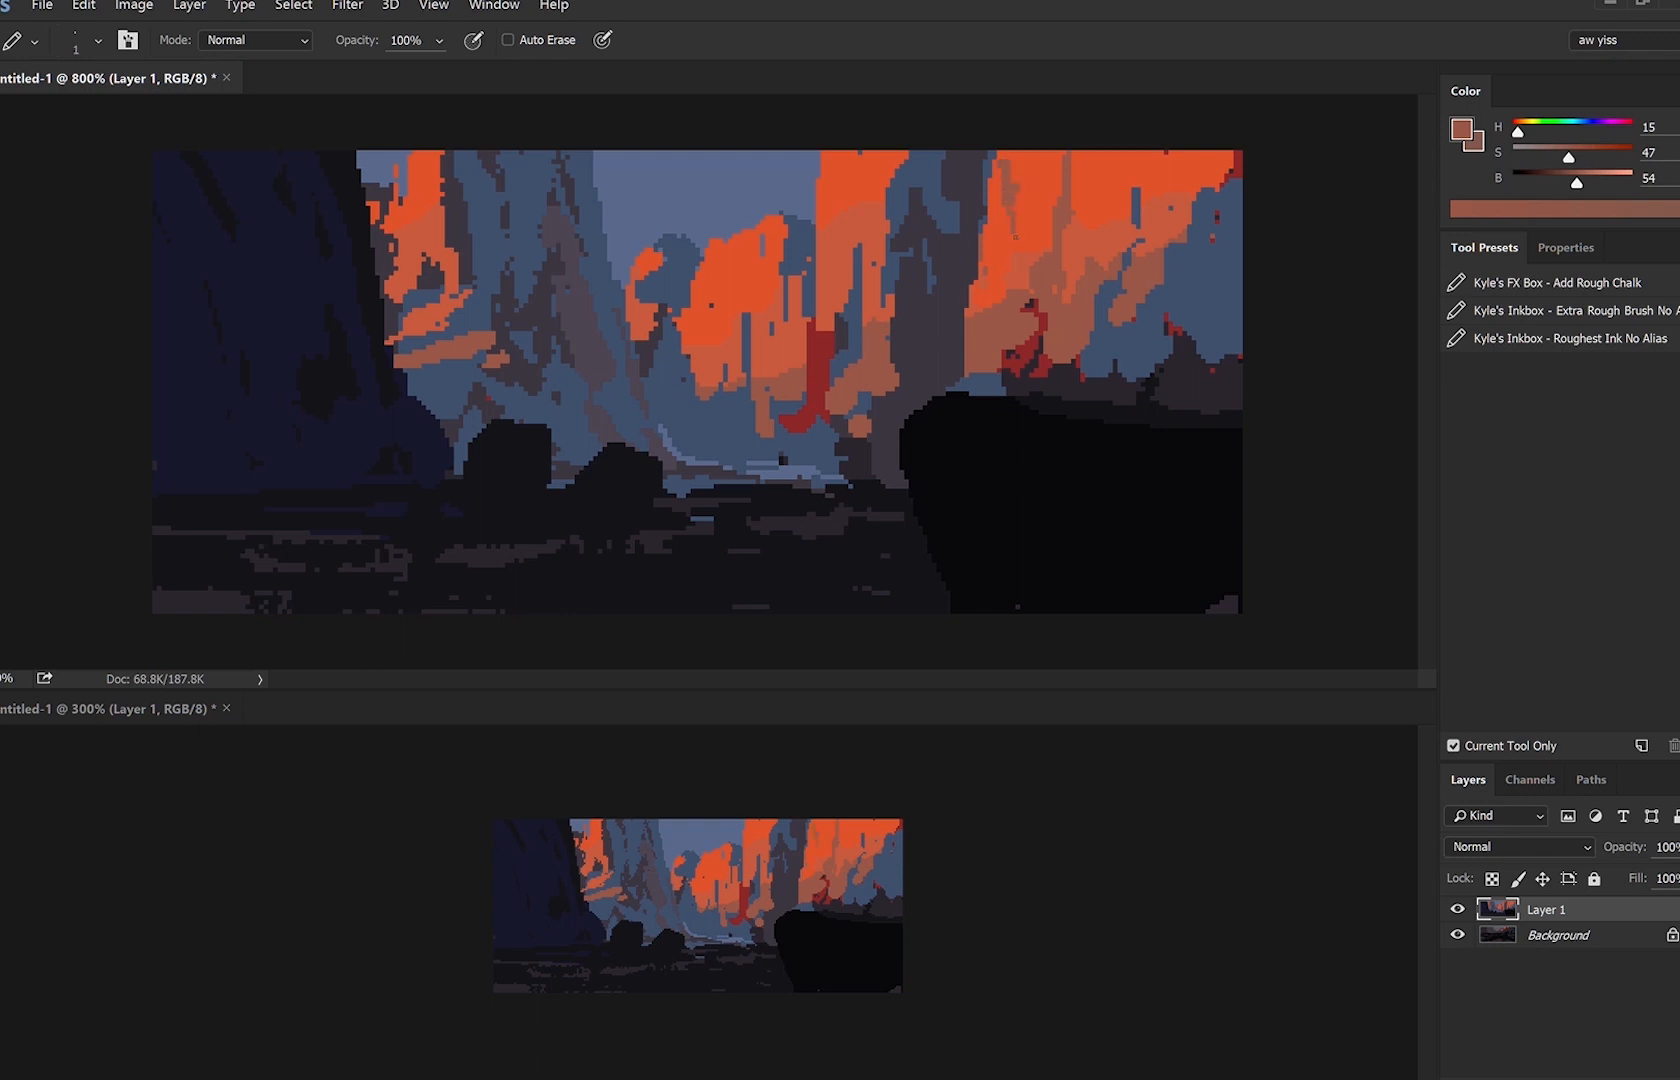
Use the Kyle's FX Box - Add Rough Chalk preset to texture the right cliff in brown and the pillar's sunlit base in purple-gray.
{"action": "left_click", "coordinate": [1590, 286]}
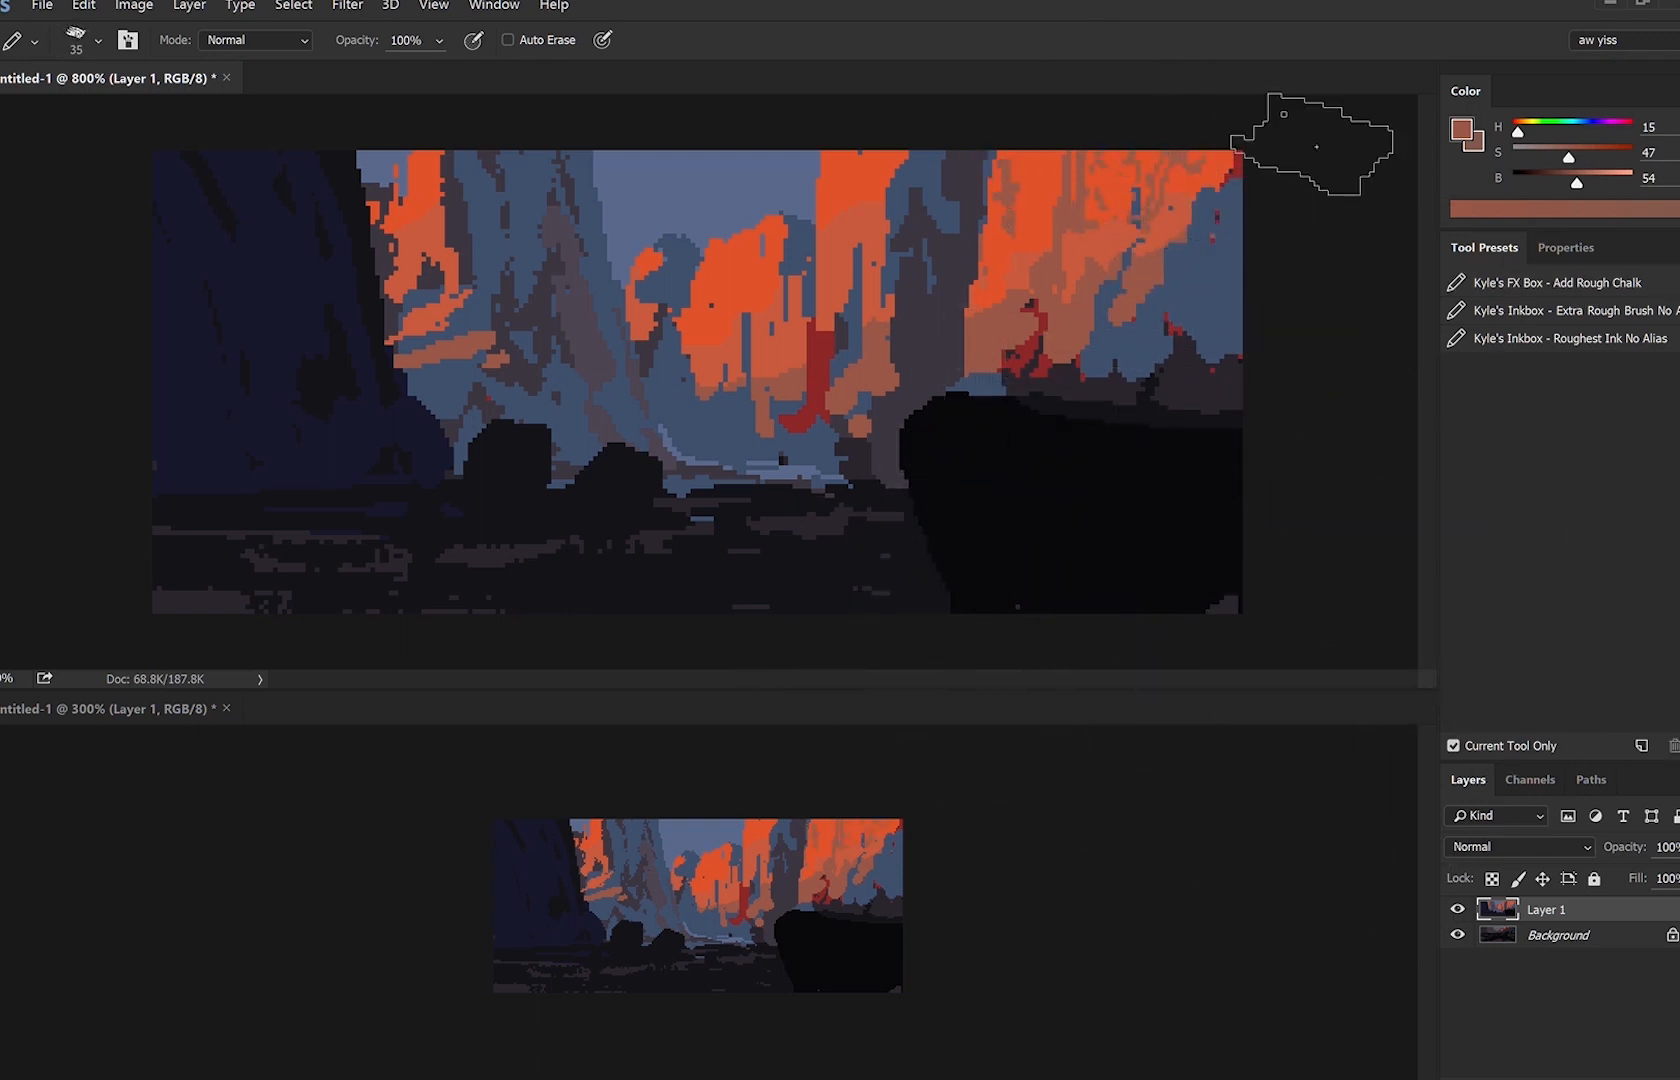
{"action": "key", "text": "bracketleft"}
{"action": "key", "text": "bracketleft"}
{"action": "key", "text": "bracketleft"}
{"action": "key", "text": "bracketleft"}
{"action": "key", "text": "bracketright"}
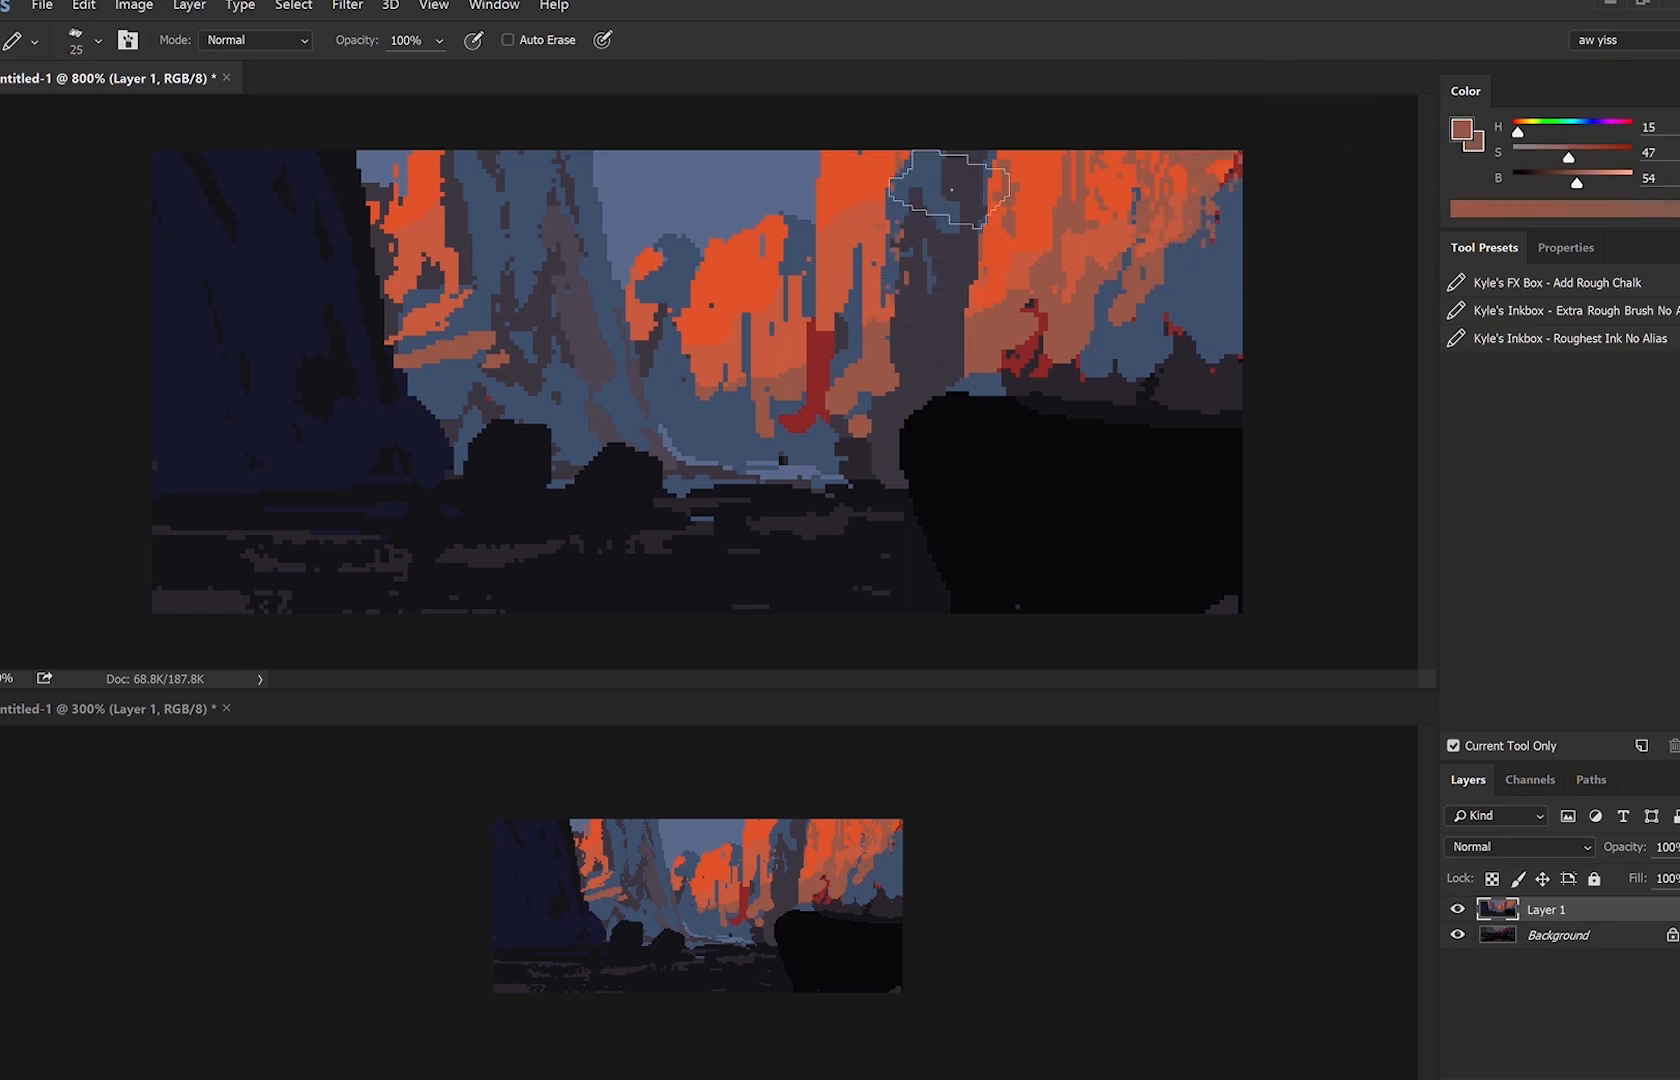
{"action": "left_click", "coordinate": [912, 432], "text": "alt"}
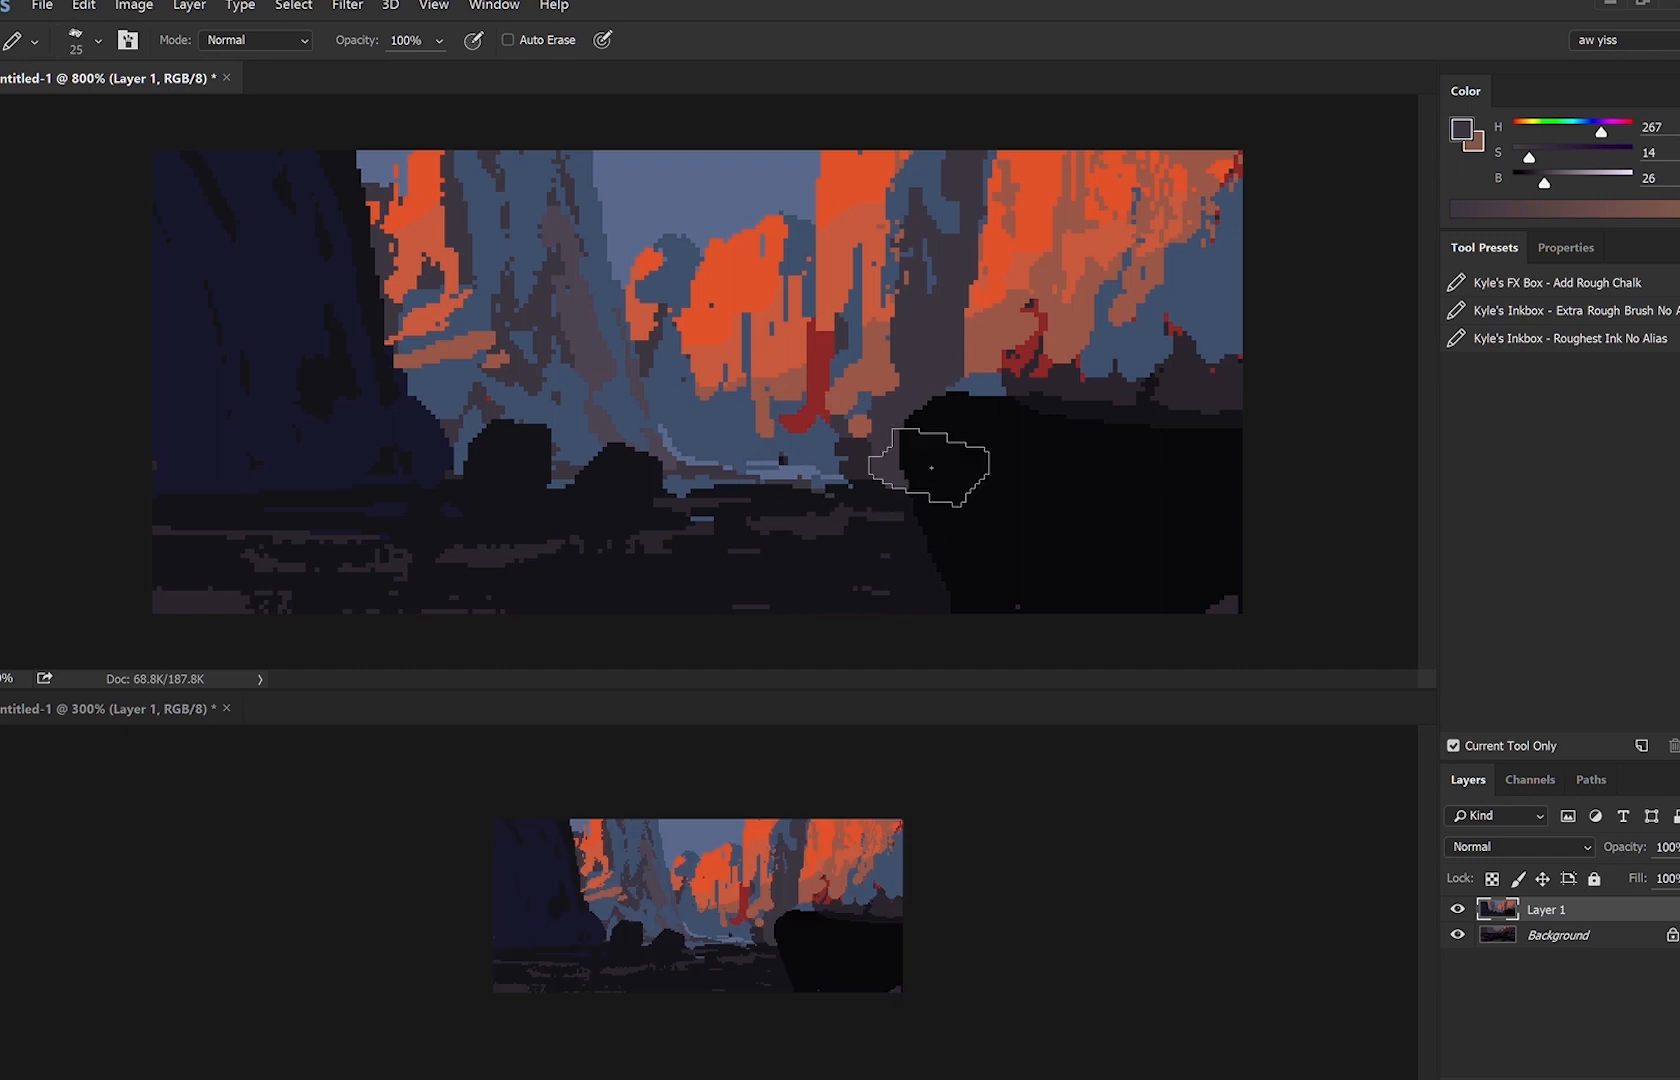
{"action": "key", "text": "bracketright"}
Sample the dark ground tone and texture the lower part of the shadowed left cliff with an enlarged chalk brush.
{"action": "left_click", "coordinate": [547, 542], "text": "alt"}
{"action": "left_click", "coordinate": [530, 549], "text": "alt"}
{"action": "key", "text": "bracketright"}
{"action": "key", "text": "bracketright"}
{"action": "key", "text": "bracketright"}
{"action": "key", "text": "bracketright"}
{"action": "left_click_drag", "start_coordinate": [280, 450], "coordinate": [319, 303]}
{"action": "key", "text": "ctrl+z"}
{"action": "key", "text": "bracketright"}
{"action": "key", "text": "bracketright"}
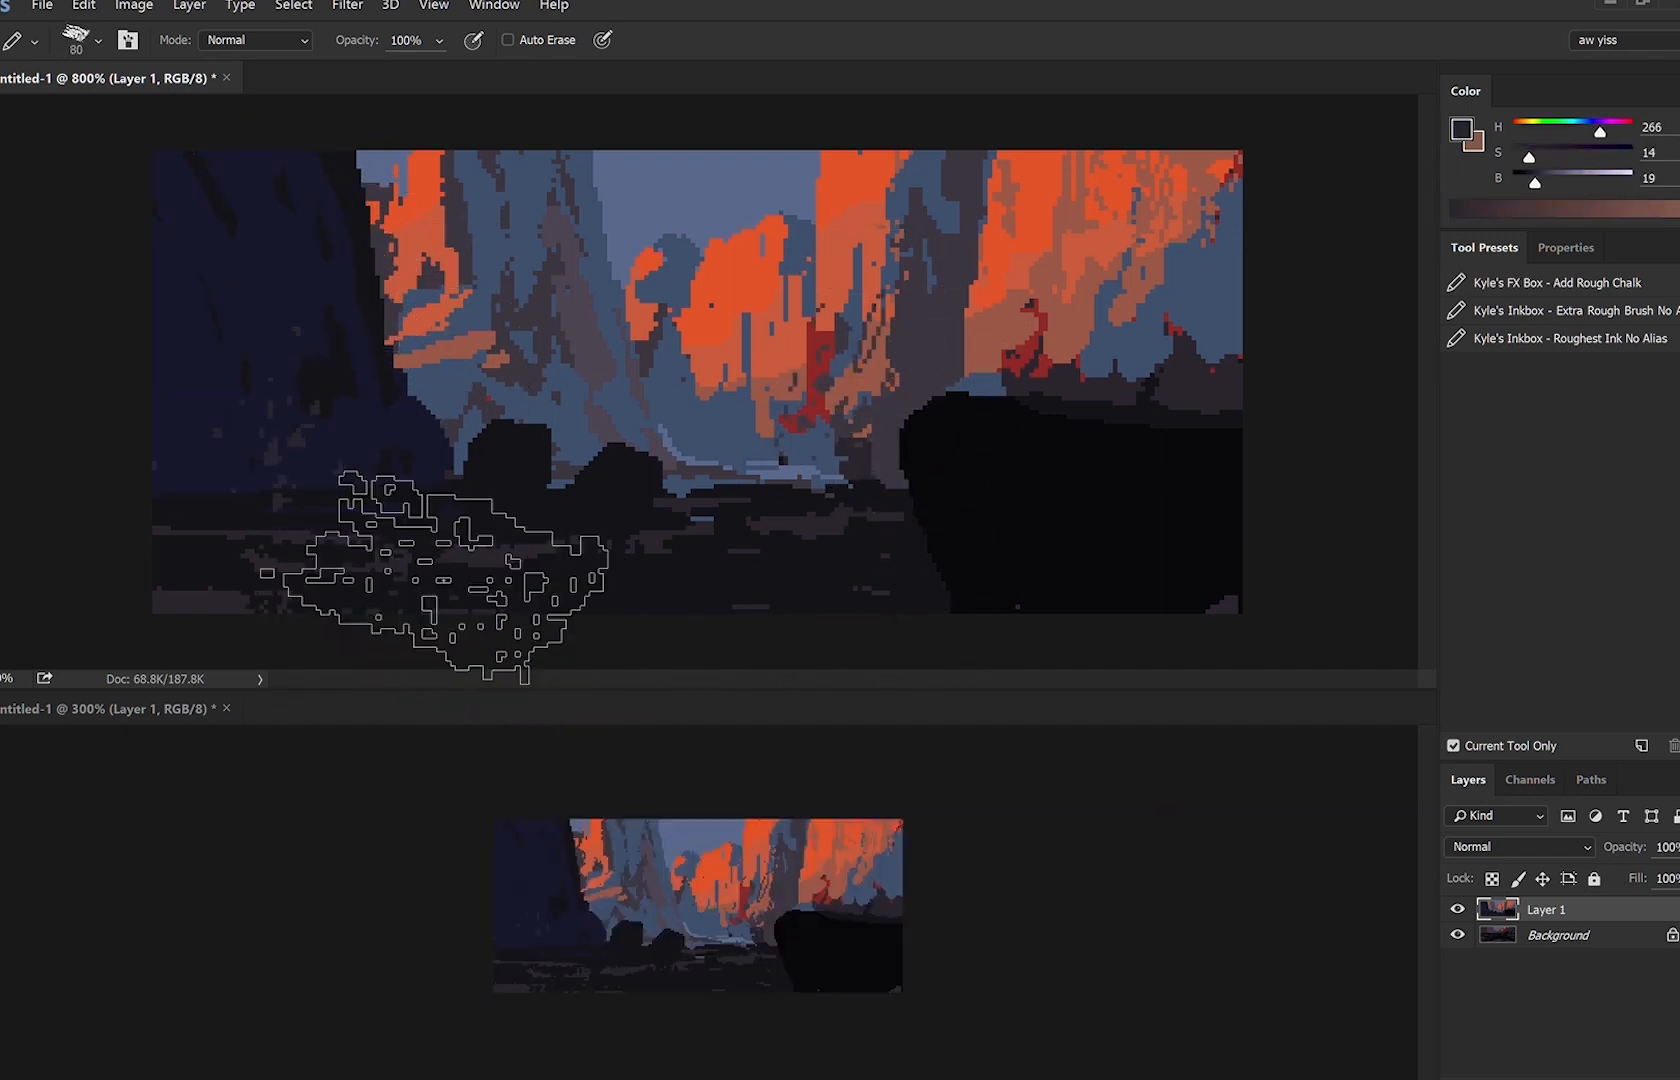
Add rough chalk texture across the dark foreground ground, varying the brush size.
{"action": "key", "text": "bracketright"}
{"action": "key", "text": "bracketright"}
{"action": "key", "text": "bracketright"}
{"action": "key", "text": "bracketright"}
{"action": "key", "text": "bracketright"}
{"action": "key", "text": "bracketright"}
{"action": "key", "text": "bracketleft"}
{"action": "key", "text": "bracketleft"}
{"action": "key", "text": "bracketleft"}
{"action": "key", "text": "bracketleft"}
{"action": "key", "text": "bracketleft"}
{"action": "key", "text": "bracketleft"}
{"action": "key", "text": "bracketleft"}
{"action": "key", "text": "bracketleft"}
{"action": "key", "text": "bracketleft"}
{"action": "key", "text": "bracketleft"}
{"action": "key", "text": "bracketleft"}
{"action": "key", "text": "bracketleft"}
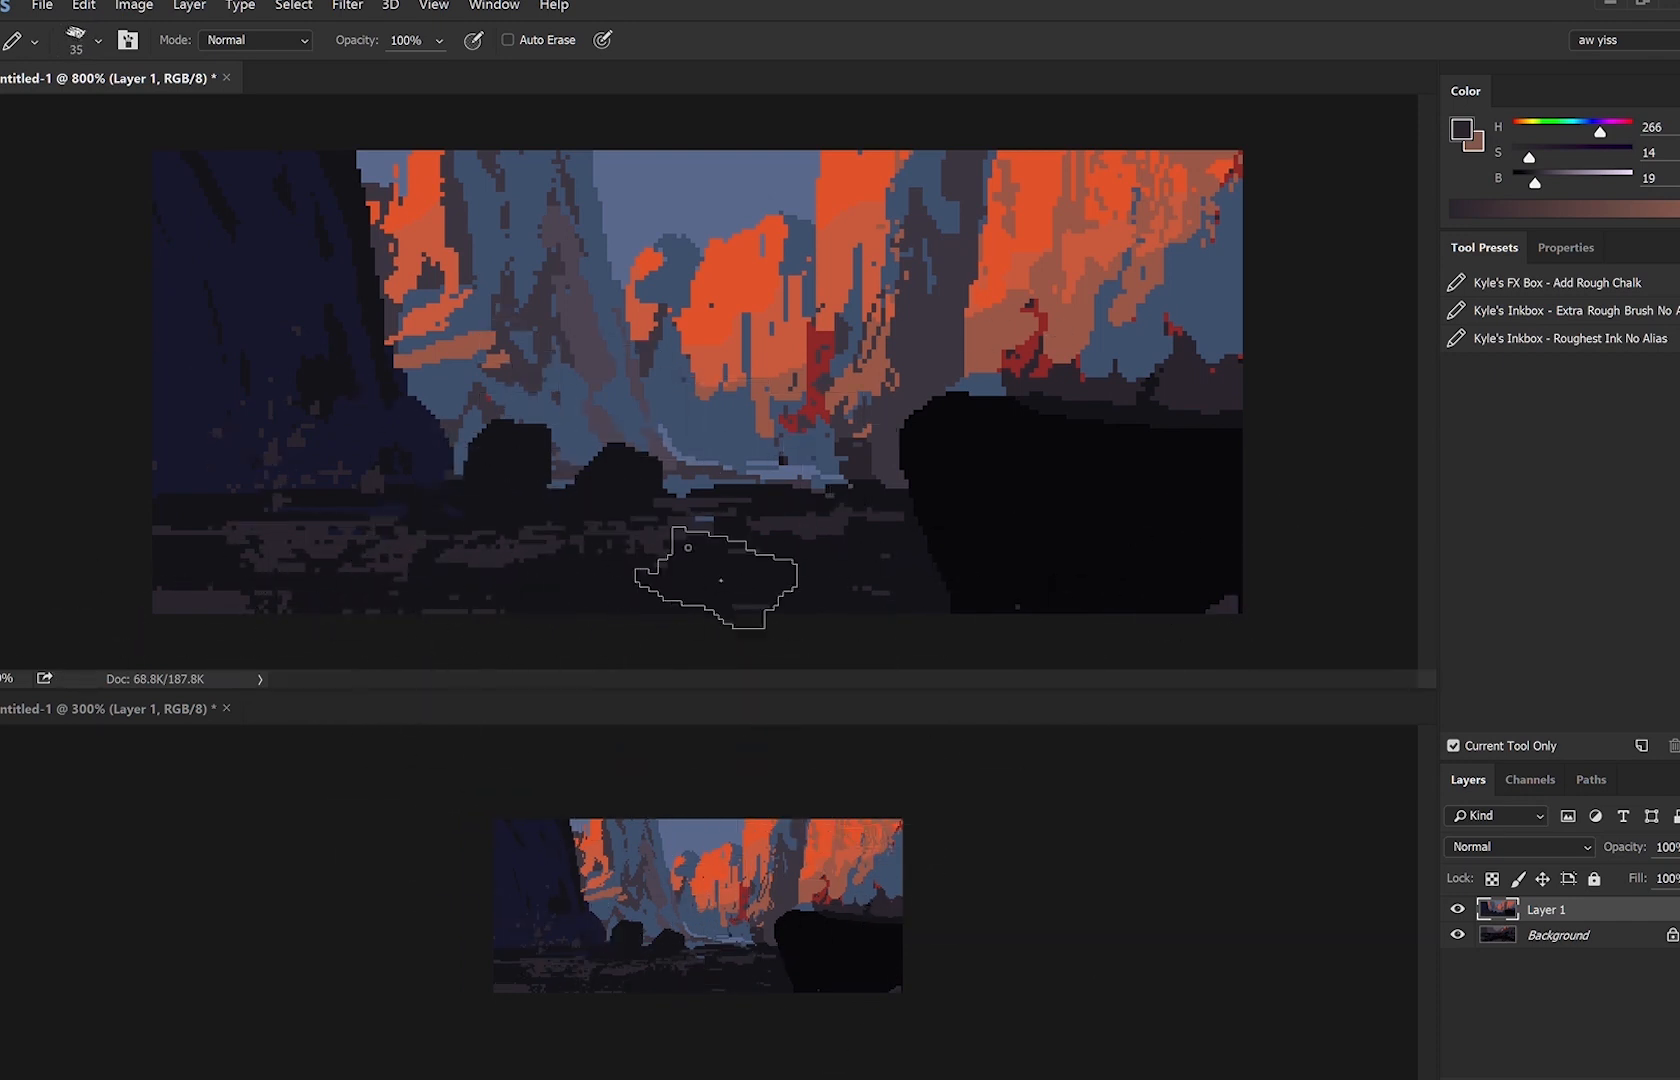
Extend the dark chalk texture upward over the shadowed left cliff.
{"action": "key", "text": "bracketleft"}
{"action": "key", "text": "bracketright"}
{"action": "key", "text": "bracketright"}
{"action": "left_click_drag", "start_coordinate": [340, 430], "coordinate": [328, 276]}
Sample the shaded pillar's color and texture the pillar beside the right cliff with a smaller chalk brush.
{"action": "key", "text": "bracketleft"}
{"action": "key", "text": "bracketleft"}
{"action": "key", "text": "bracketleft"}
{"action": "key", "text": "bracketleft"}
{"action": "left_click", "coordinate": [950, 240], "text": "alt"}
{"action": "left_click_drag", "start_coordinate": [970, 175], "coordinate": [965, 245]}
Sample a shade color from the right pillar's base and chalk-texture the tall blue pillar beside the left sunlit cliff.
{"action": "left_click", "coordinate": [949, 396], "text": "alt"}
{"action": "key", "text": "bracketright"}
{"action": "key", "text": "bracketright"}
{"action": "key", "text": "bracketright"}
{"action": "key", "text": "bracketleft"}
{"action": "key", "text": "bracketleft"}
Sample the bright orange and extend the sunlit face of the small central rock toward the tall pillar, undoing a stray dab.
{"action": "left_click", "coordinate": [726, 316], "text": "alt"}
{"action": "key", "text": "bracketleft"}
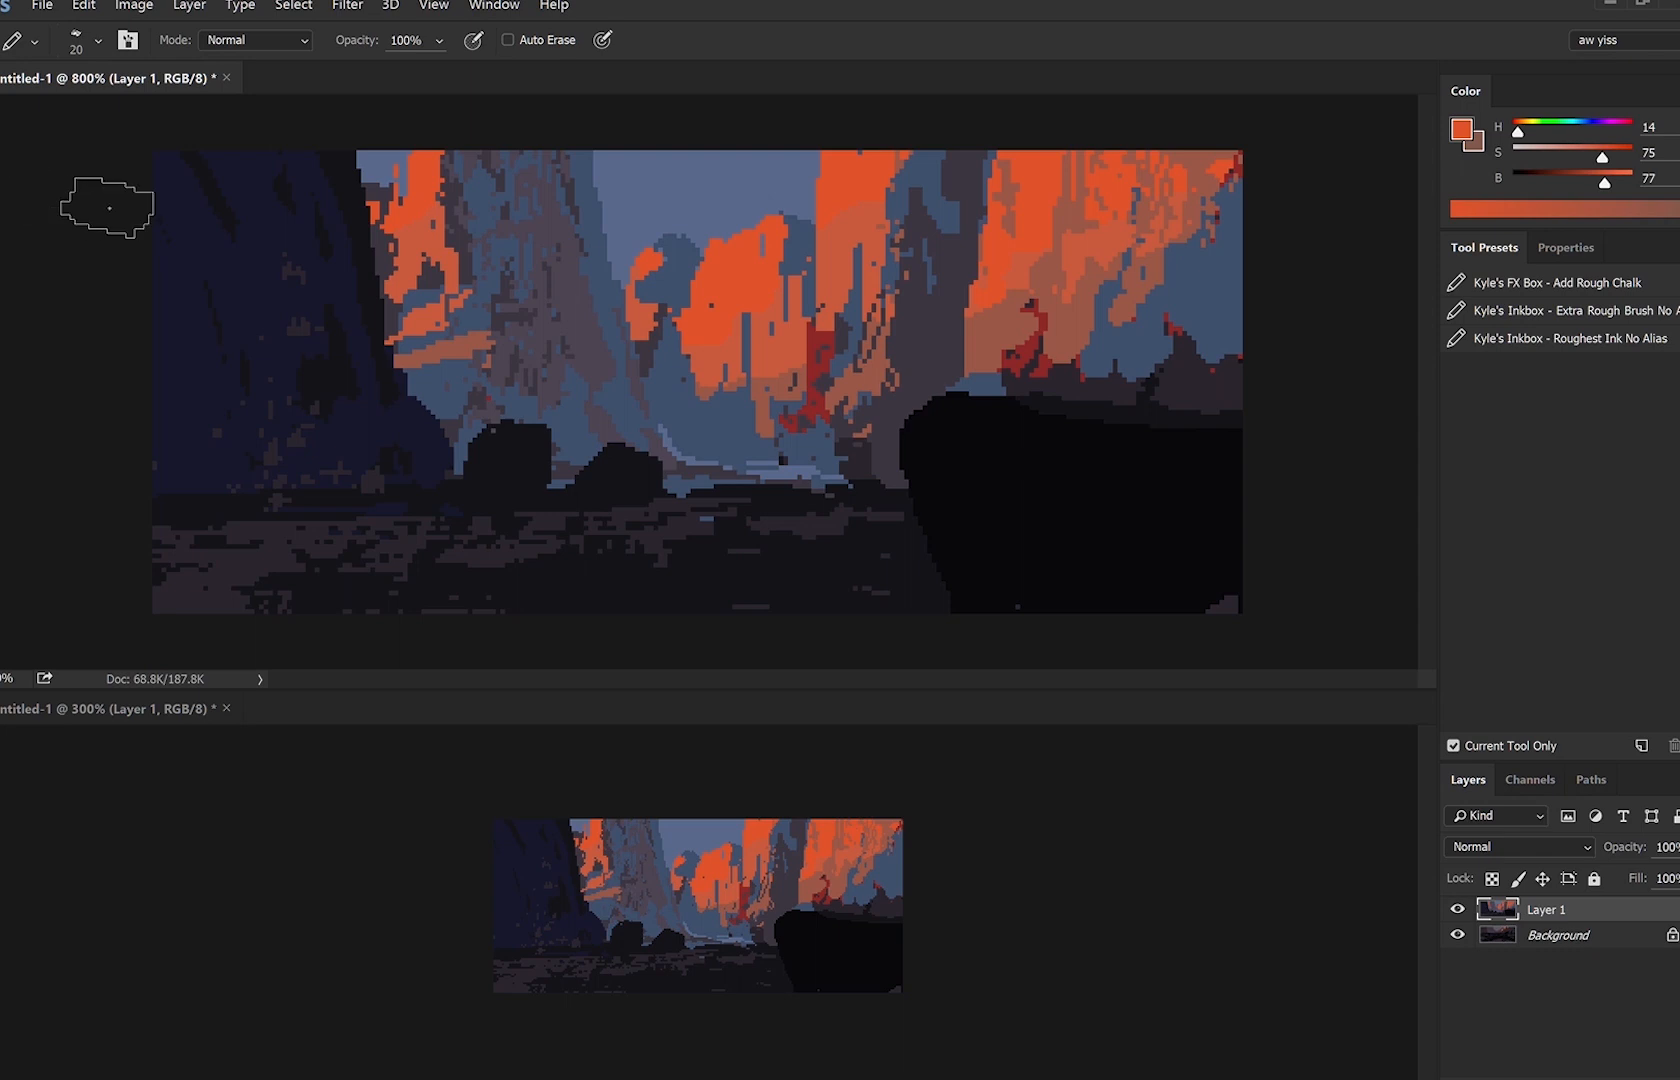
{"action": "left_click", "coordinate": [32, 262]}
{"action": "left_click", "coordinate": [593, 457]}
{"action": "key", "text": "ctrl+z"}
{"action": "key", "text": "bracketleft"}
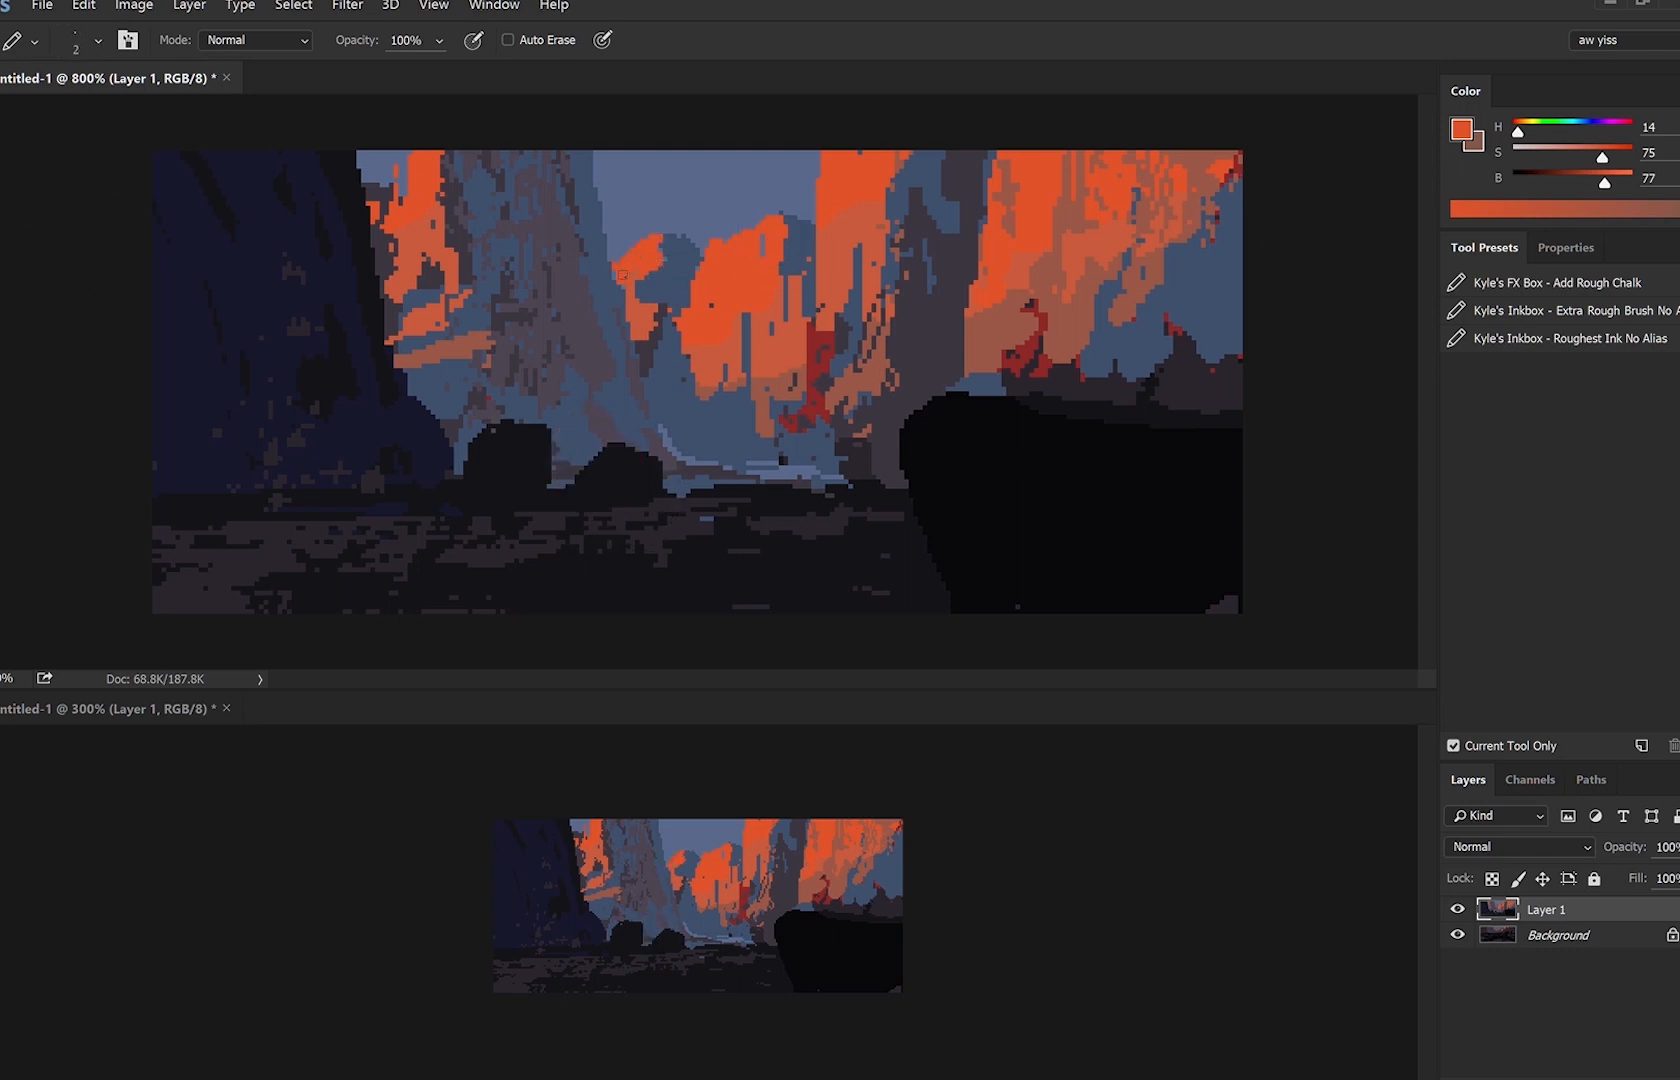
Trim the small central rock's outline with a 1-pixel brush and shade its lower part in sampled mid-tone orange and brown.
{"action": "left_click", "coordinate": [605, 256], "text": "alt"}
{"action": "key", "text": "bracketleft"}
{"action": "left_click", "coordinate": [629, 303], "text": "alt"}
{"action": "left_click", "coordinate": [624, 313], "text": "alt"}
{"action": "left_click", "coordinate": [781, 388], "text": "alt"}
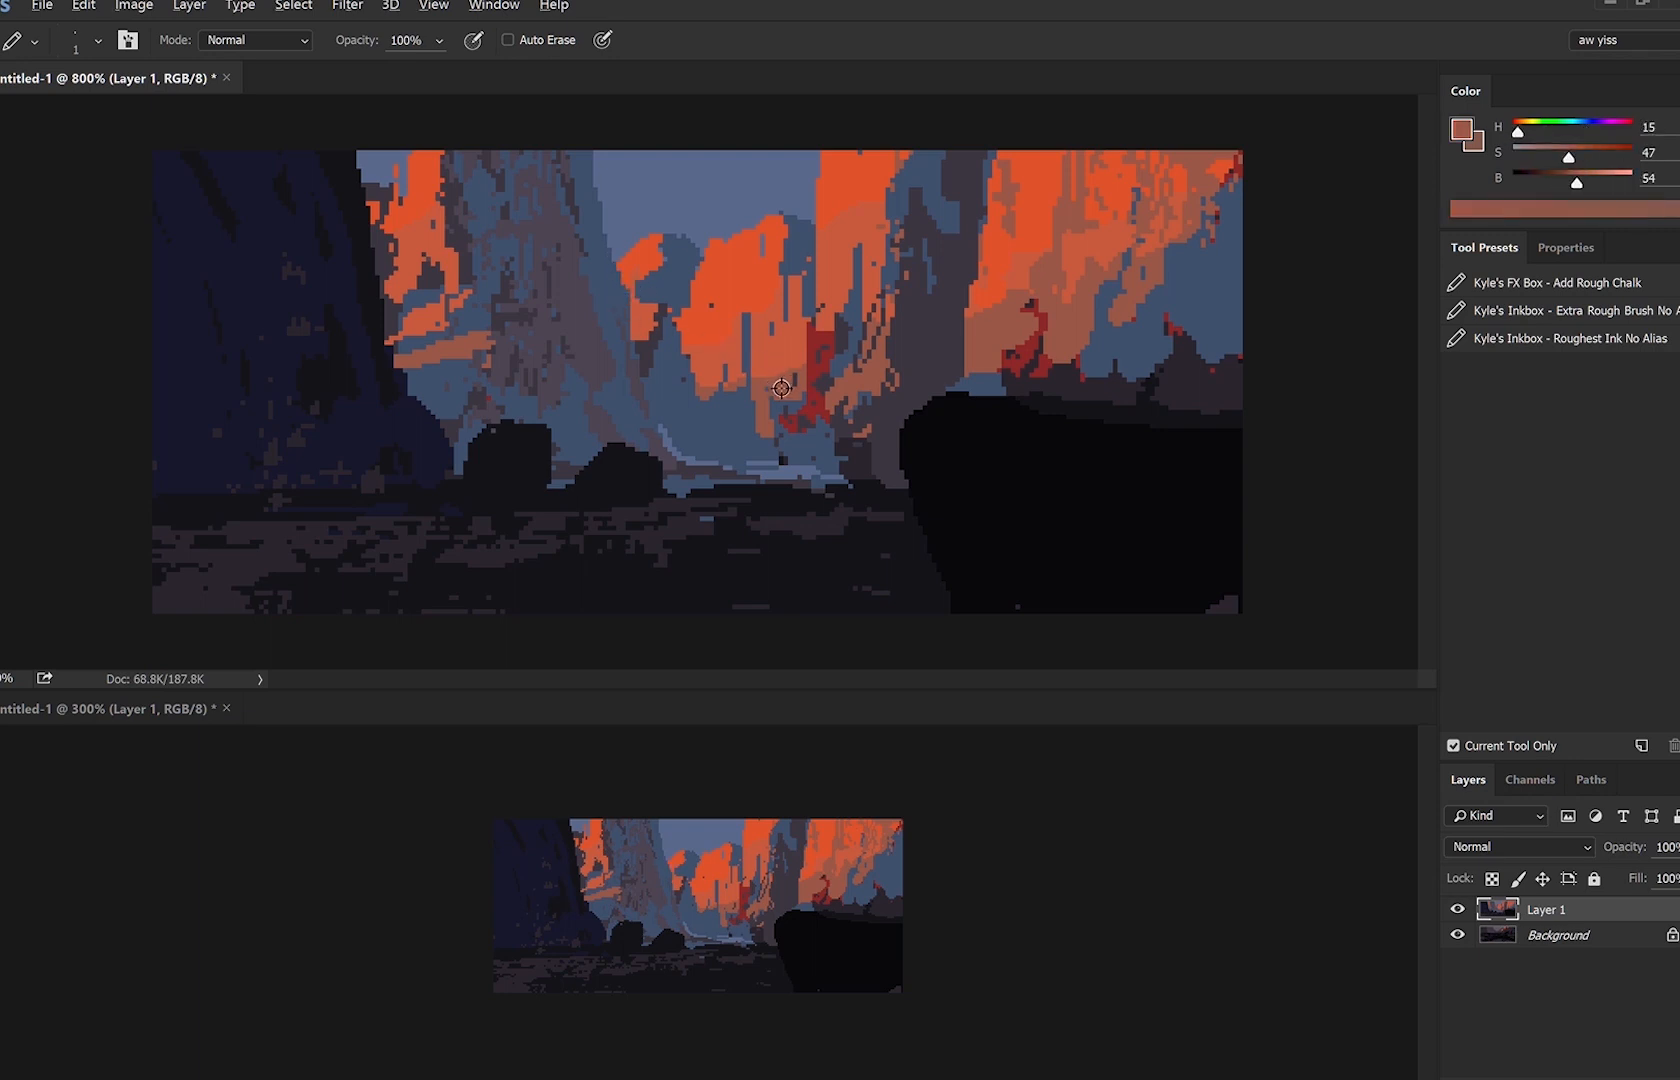
{"action": "left_click", "coordinate": [629, 322], "text": "alt"}
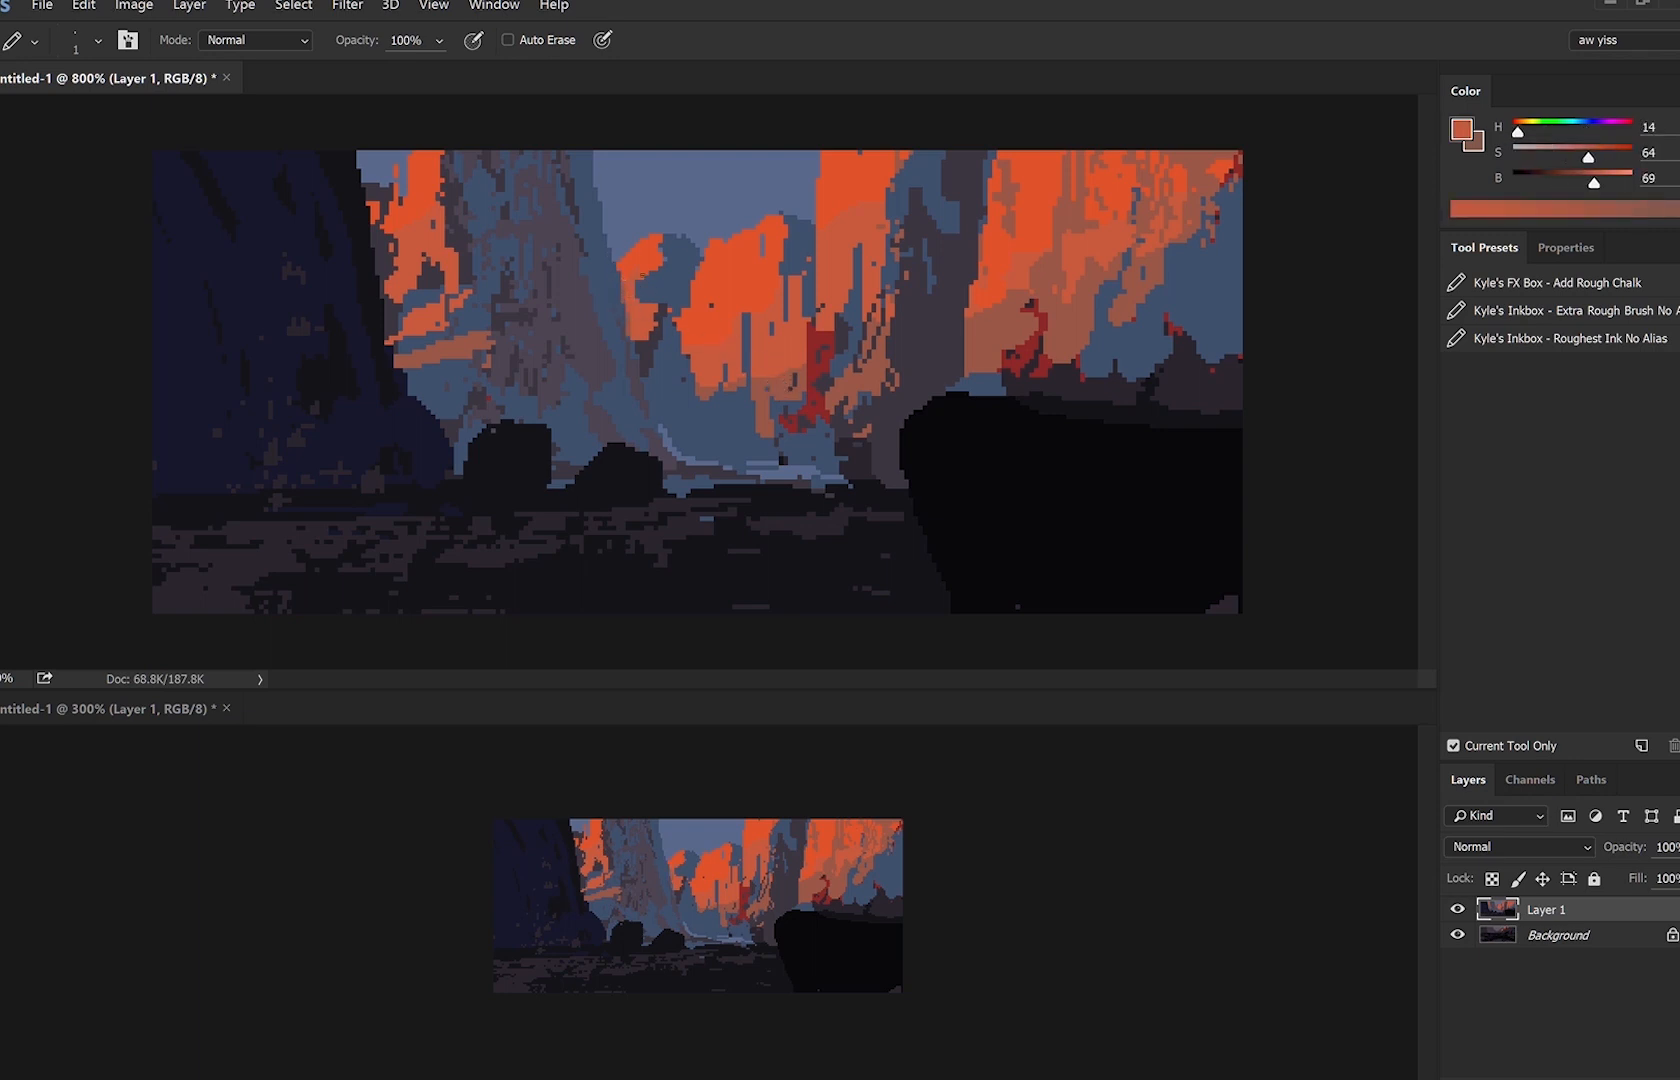
Shape the tops of the small rock and central cliff with 1-pixel strokes in sampled orange and blue.
{"action": "left_click", "coordinate": [648, 282], "text": "alt"}
{"action": "mouse_move", "coordinate": [646, 264]}
{"action": "left_mouse_down"}
{"action": "mouse_move", "coordinate": [658, 277]}
{"action": "mouse_move", "coordinate": [700, 258]}
{"action": "left_mouse_up"}
{"action": "left_click", "coordinate": [656, 261], "text": "alt"}
{"action": "left_click", "coordinate": [699, 262], "text": "alt"}
{"action": "left_click", "coordinate": [699, 213], "text": "alt"}
{"action": "left_click", "coordinate": [685, 250], "text": "alt"}
{"action": "key", "text": "["}
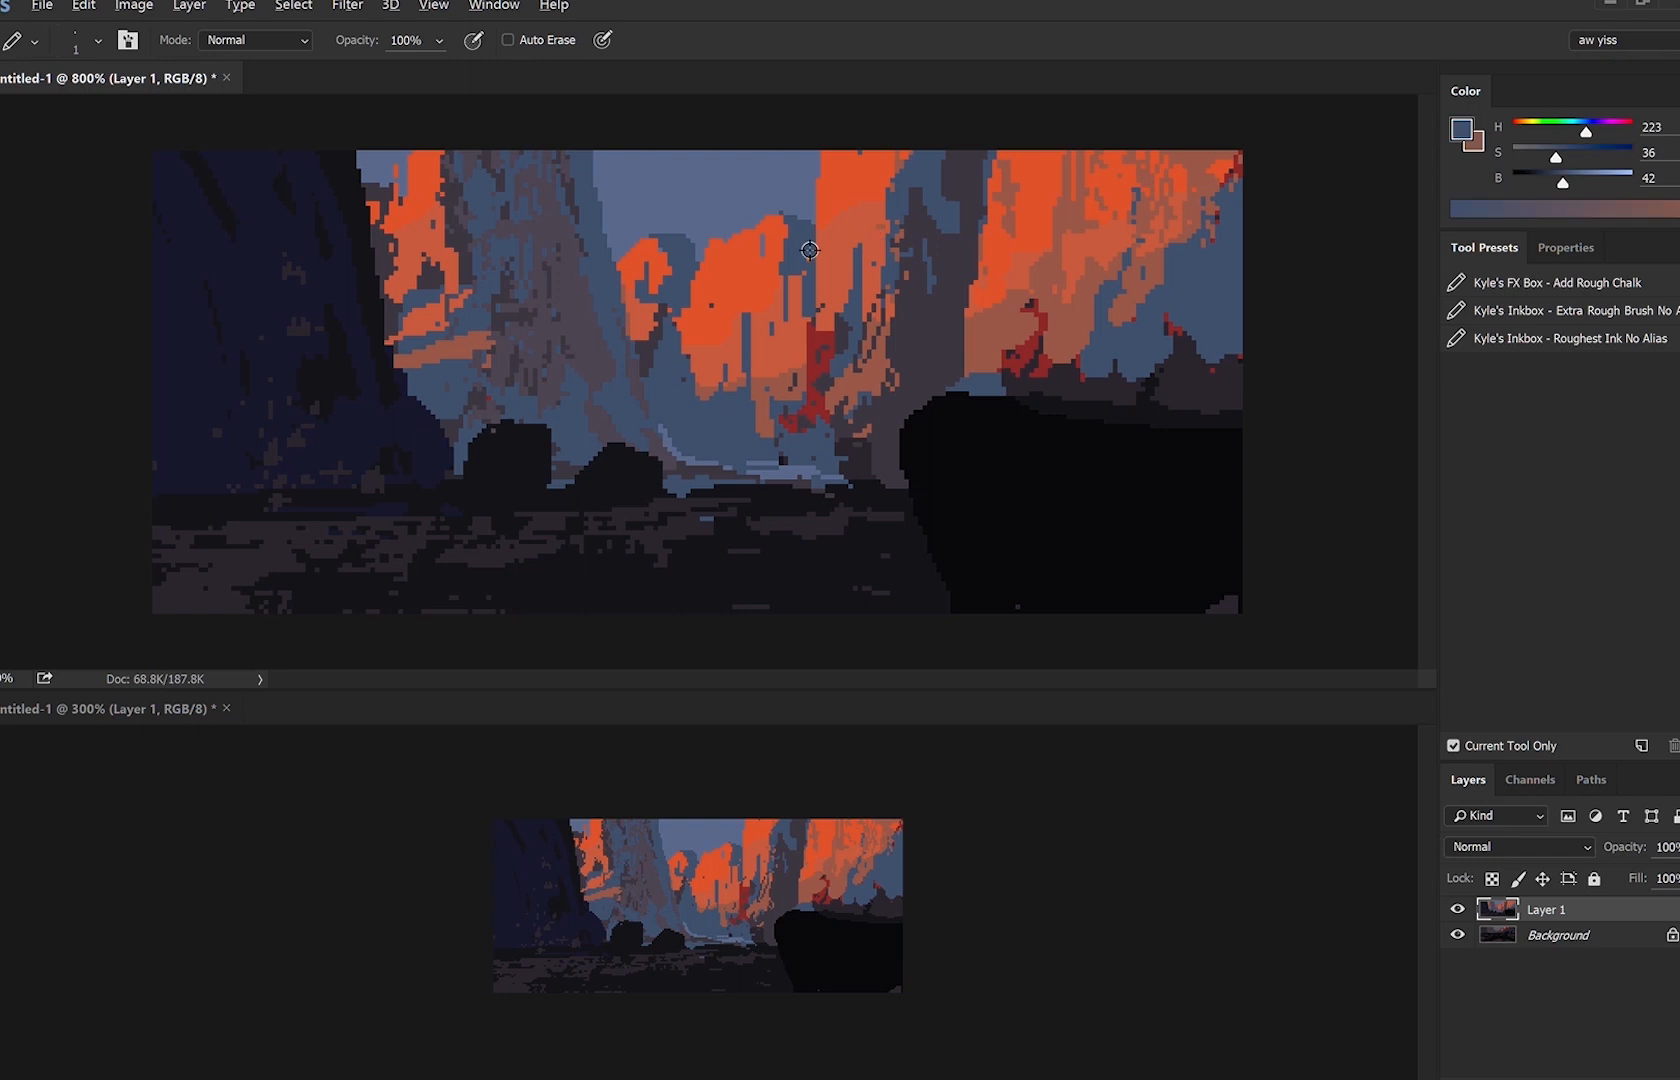
{"action": "left_click", "coordinate": [723, 246], "text": "alt"}
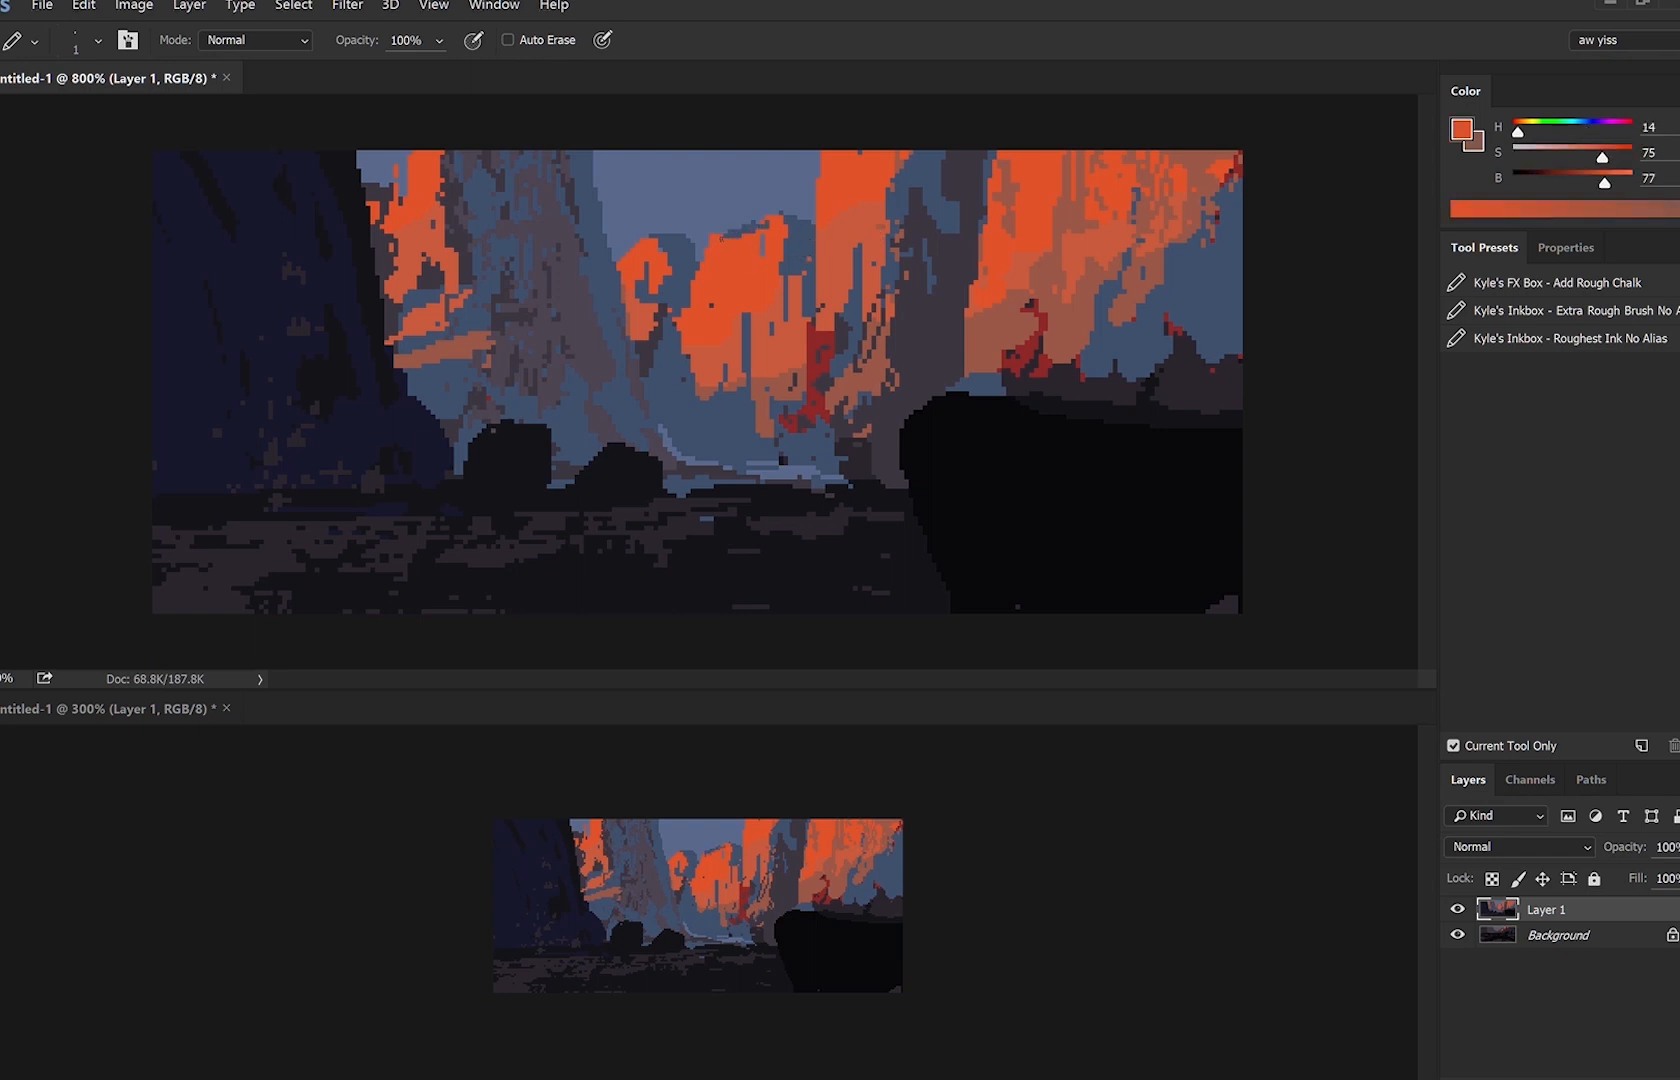
Flip the canvas horizontally and repaint the shaded pillar between the sunlit cliffs in its sampled shade color.
{"action": "key", "text": "F2"}
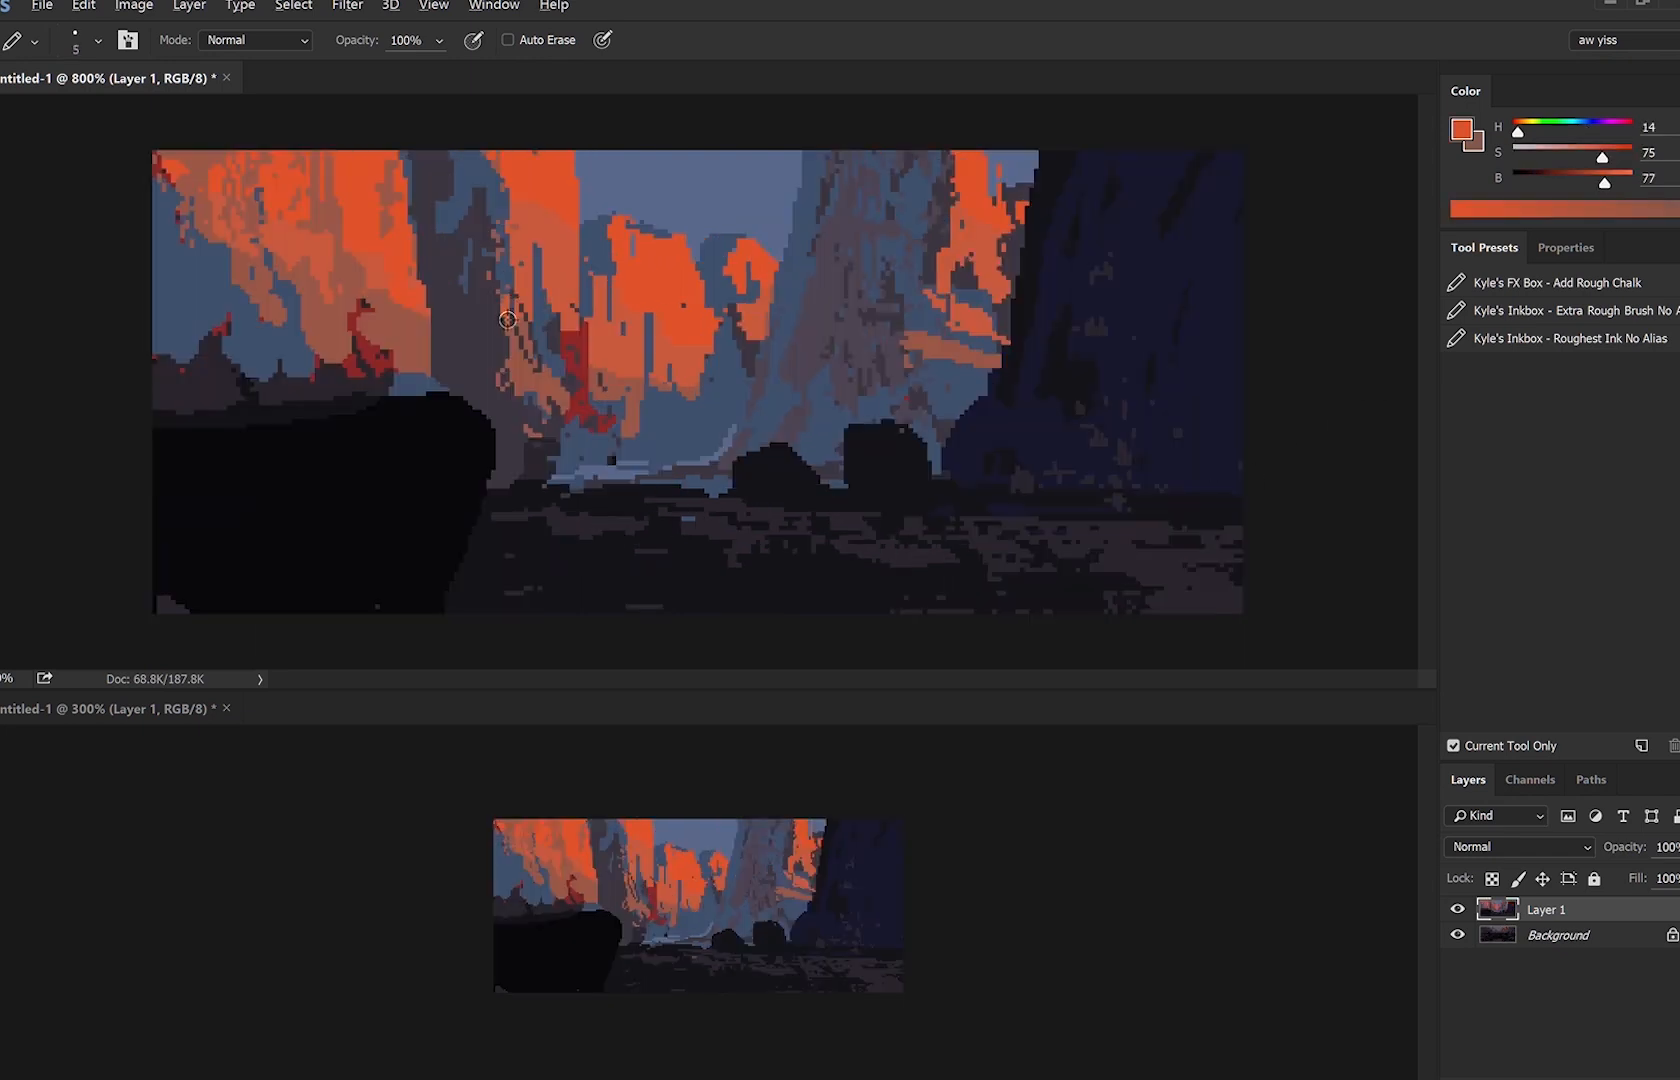
{"action": "left_click", "coordinate": [452, 184], "text": "alt"}
{"action": "key", "text": "bracketright"}
{"action": "key", "text": "bracketright"}
{"action": "key", "text": "bracketright"}
{"action": "key", "text": "bracketright"}
{"action": "key", "text": "bracketright"}
{"action": "key", "text": "bracketright"}
{"action": "key", "text": "bracketright"}
{"action": "mouse_move", "coordinate": [463, 199]}
{"action": "left_mouse_down"}
{"action": "mouse_move", "coordinate": [456, 224]}
{"action": "mouse_move", "coordinate": [480, 216]}
{"action": "mouse_move", "coordinate": [480, 246]}
{"action": "left_mouse_up"}
{"action": "key", "text": "bracketleft"}
{"action": "key", "text": "bracketleft"}
{"action": "key", "text": "bracketleft"}
{"action": "key", "text": "bracketleft"}
{"action": "key", "text": "bracketleft"}
{"action": "left_click_drag", "start_coordinate": [502, 300], "coordinate": [489, 337]}
Extend orange light onto the shaded pillar's upper edge and refine the boundary with sampled purple-gray and orange tones.
{"action": "left_click", "coordinate": [497, 168], "text": "alt"}
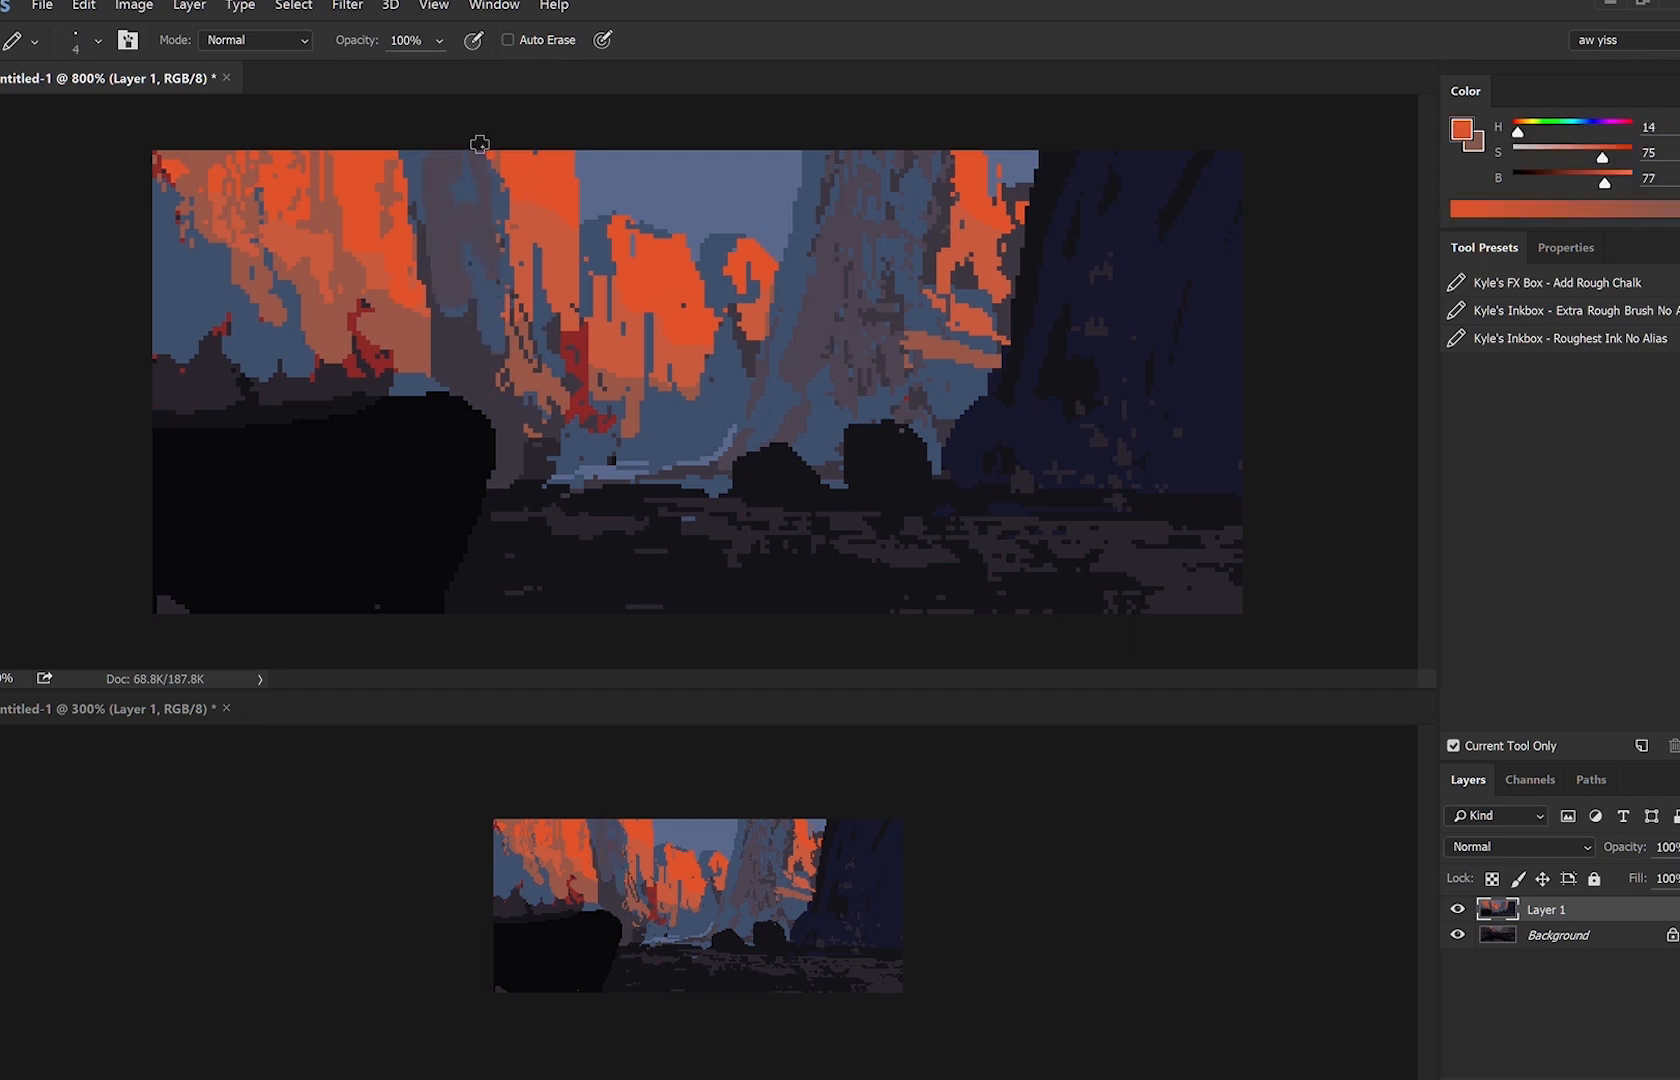
{"action": "left_click", "coordinate": [492, 200], "text": "alt"}
{"action": "key", "text": "bracketleft"}
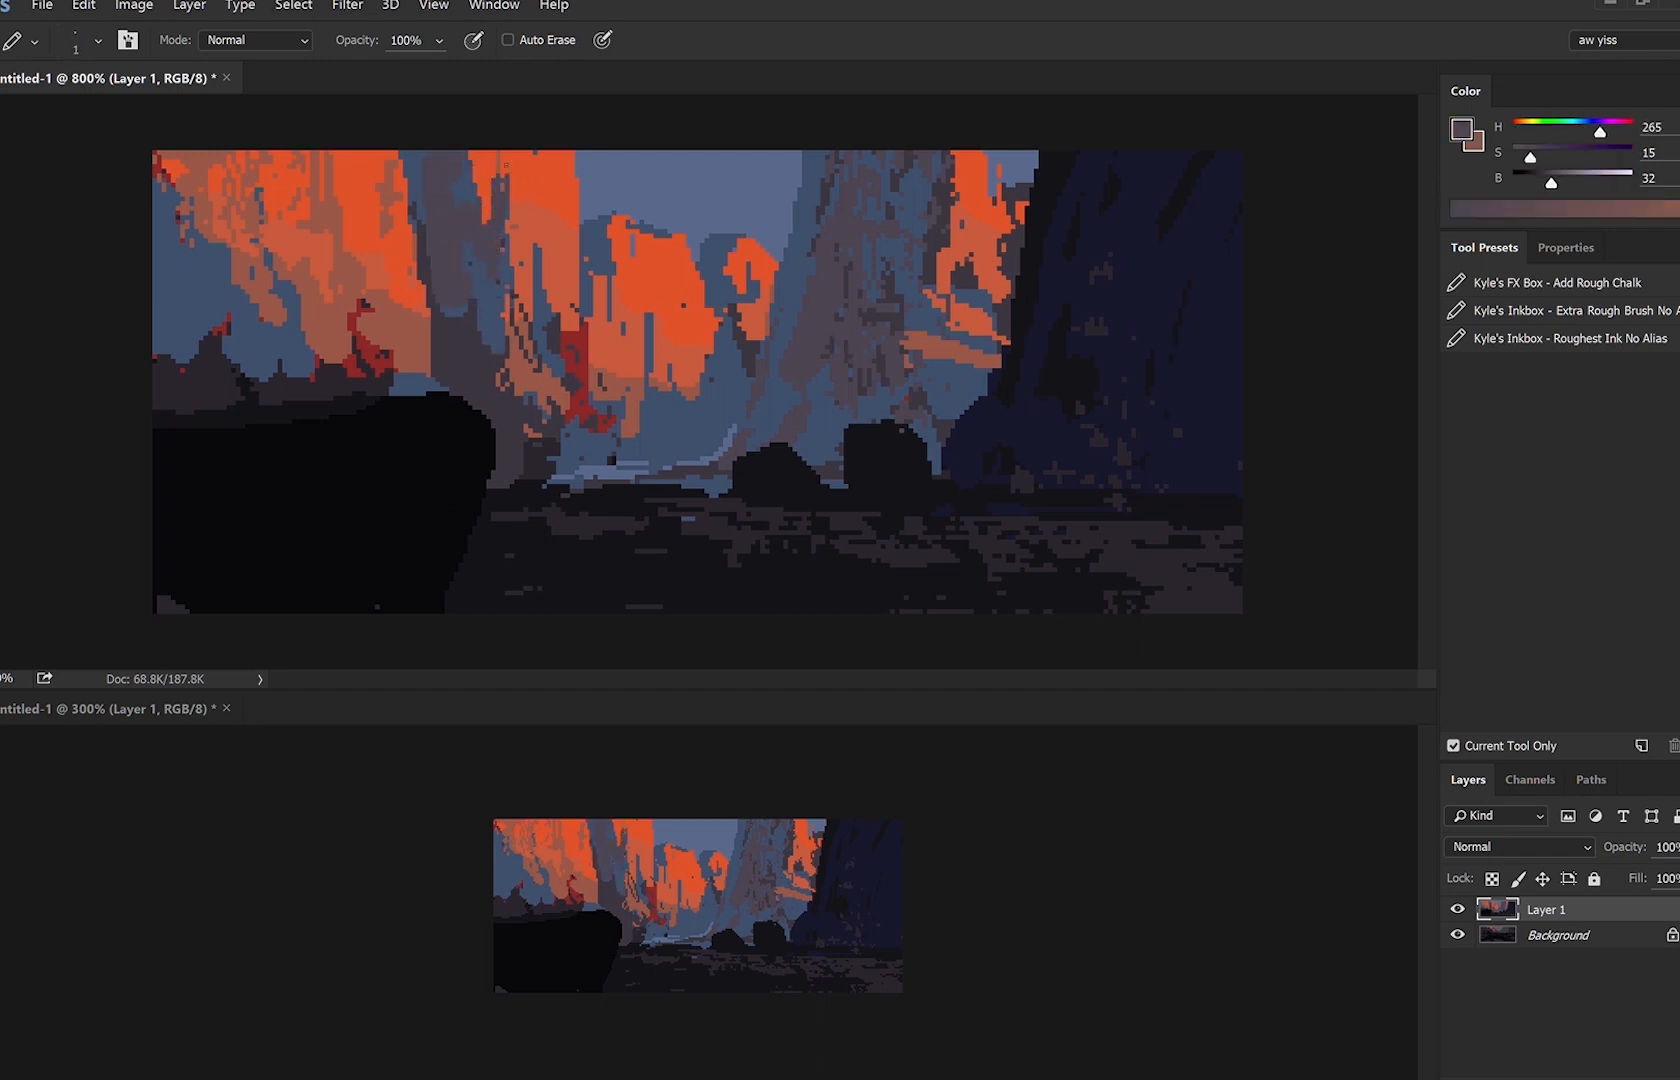
{"action": "left_click", "coordinate": [505, 190], "text": "alt"}
{"action": "key", "text": "bracketright"}
{"action": "left_click", "coordinate": [493, 187], "text": "alt"}
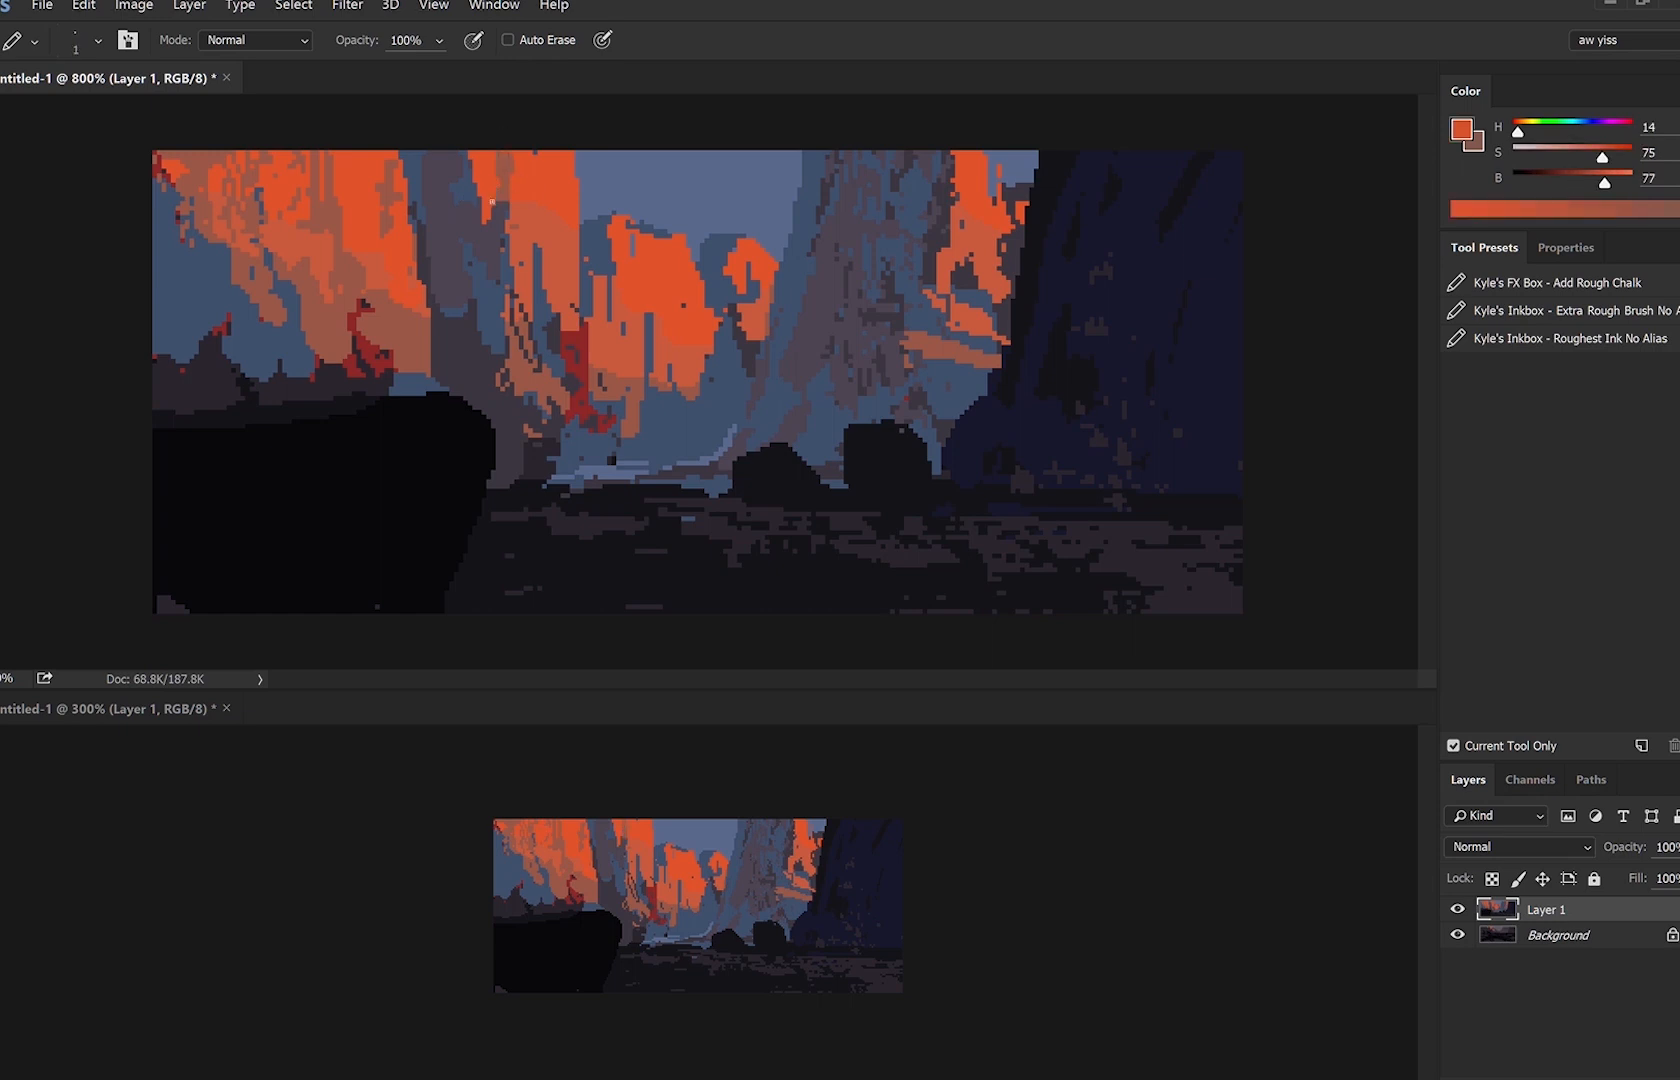
{"action": "left_click", "coordinate": [509, 185], "text": "alt"}
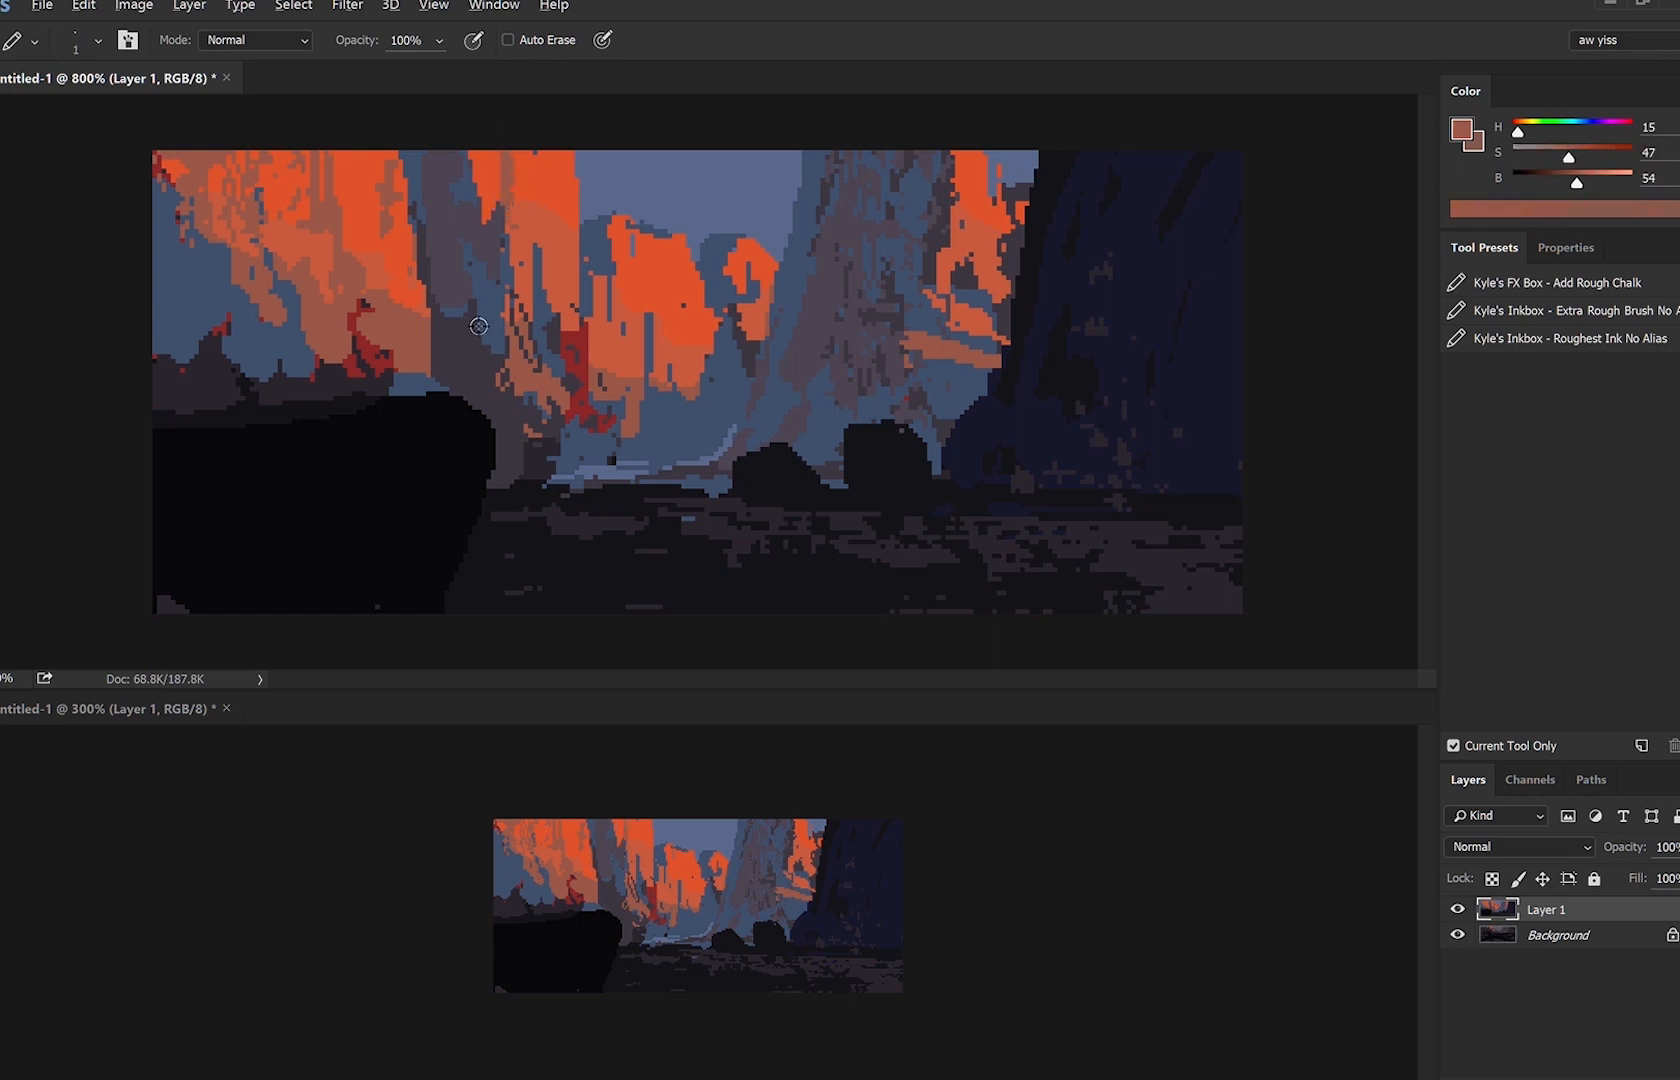
Paint blue shade on the lower pillar with a 5-pixel brush and add purple-gray accents with a 2-pixel brush.
{"action": "left_click", "coordinate": [495, 373], "text": "alt"}
{"action": "key", "text": "bracketright"}
{"action": "key", "text": "bracketright"}
{"action": "key", "text": "bracketright"}
{"action": "key", "text": "bracketright"}
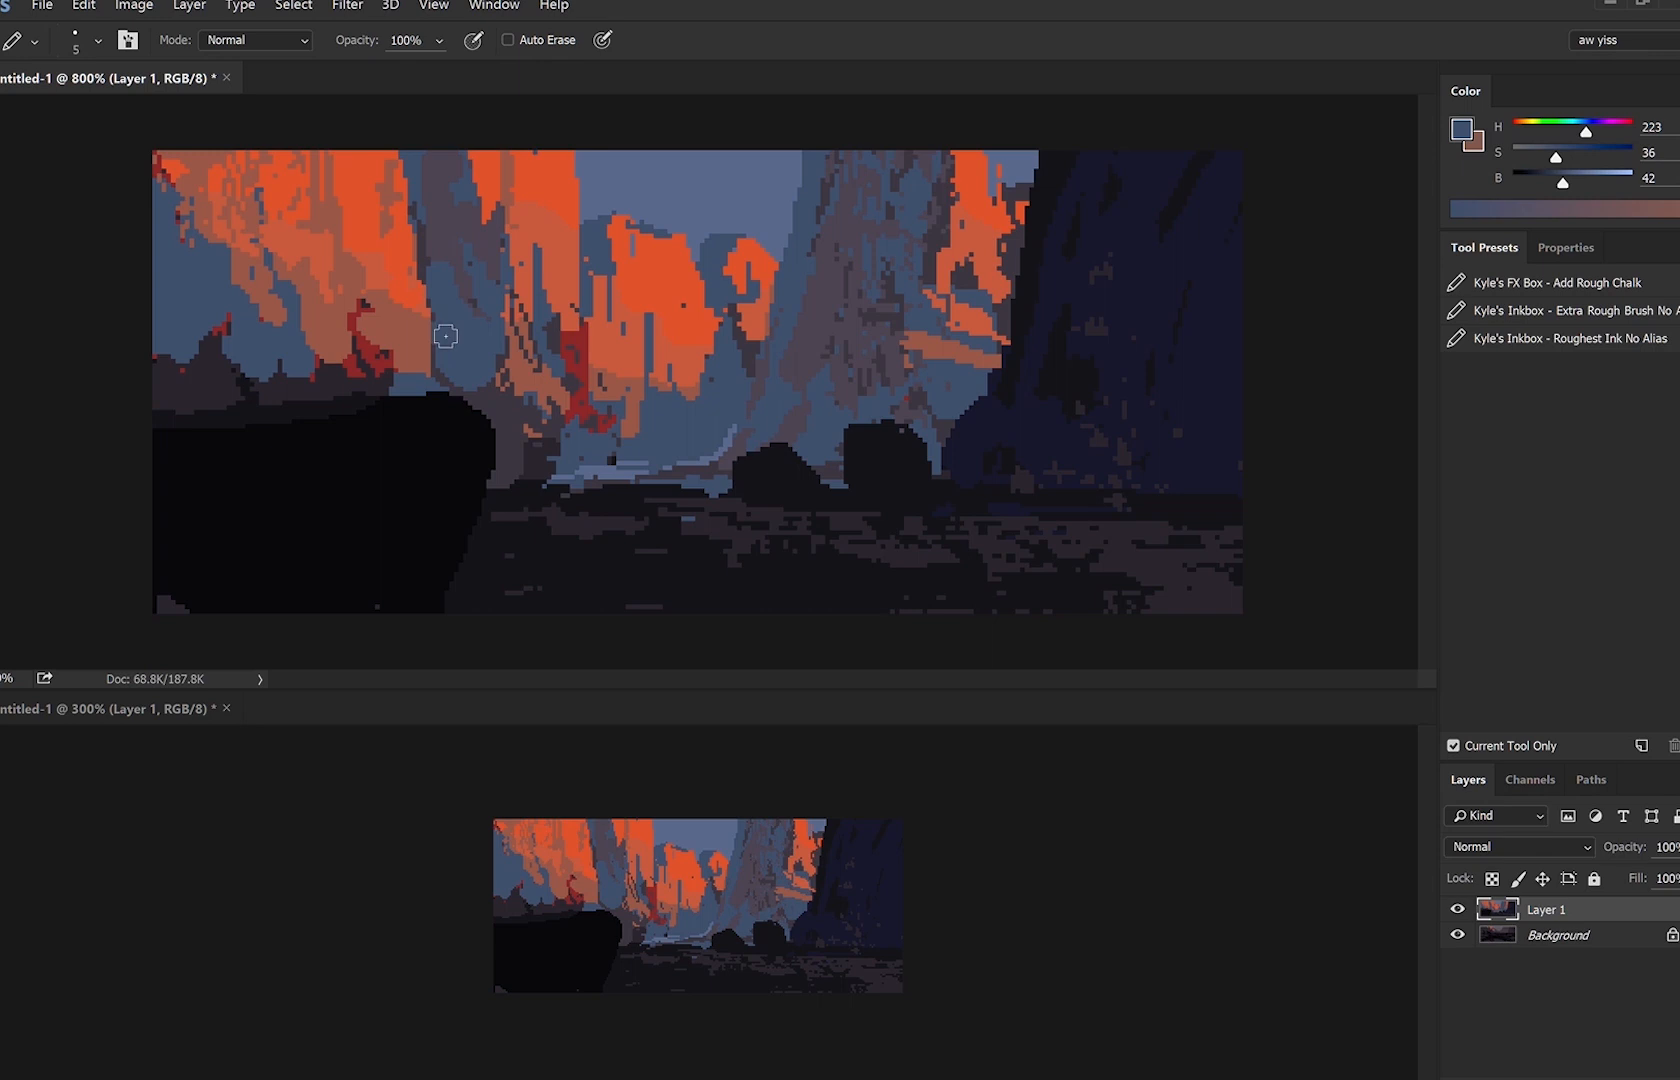
{"action": "left_click", "coordinate": [428, 235], "text": "alt"}
{"action": "key", "text": "bracketleft"}
{"action": "key", "text": "bracketleft"}
{"action": "key", "text": "bracketleft"}
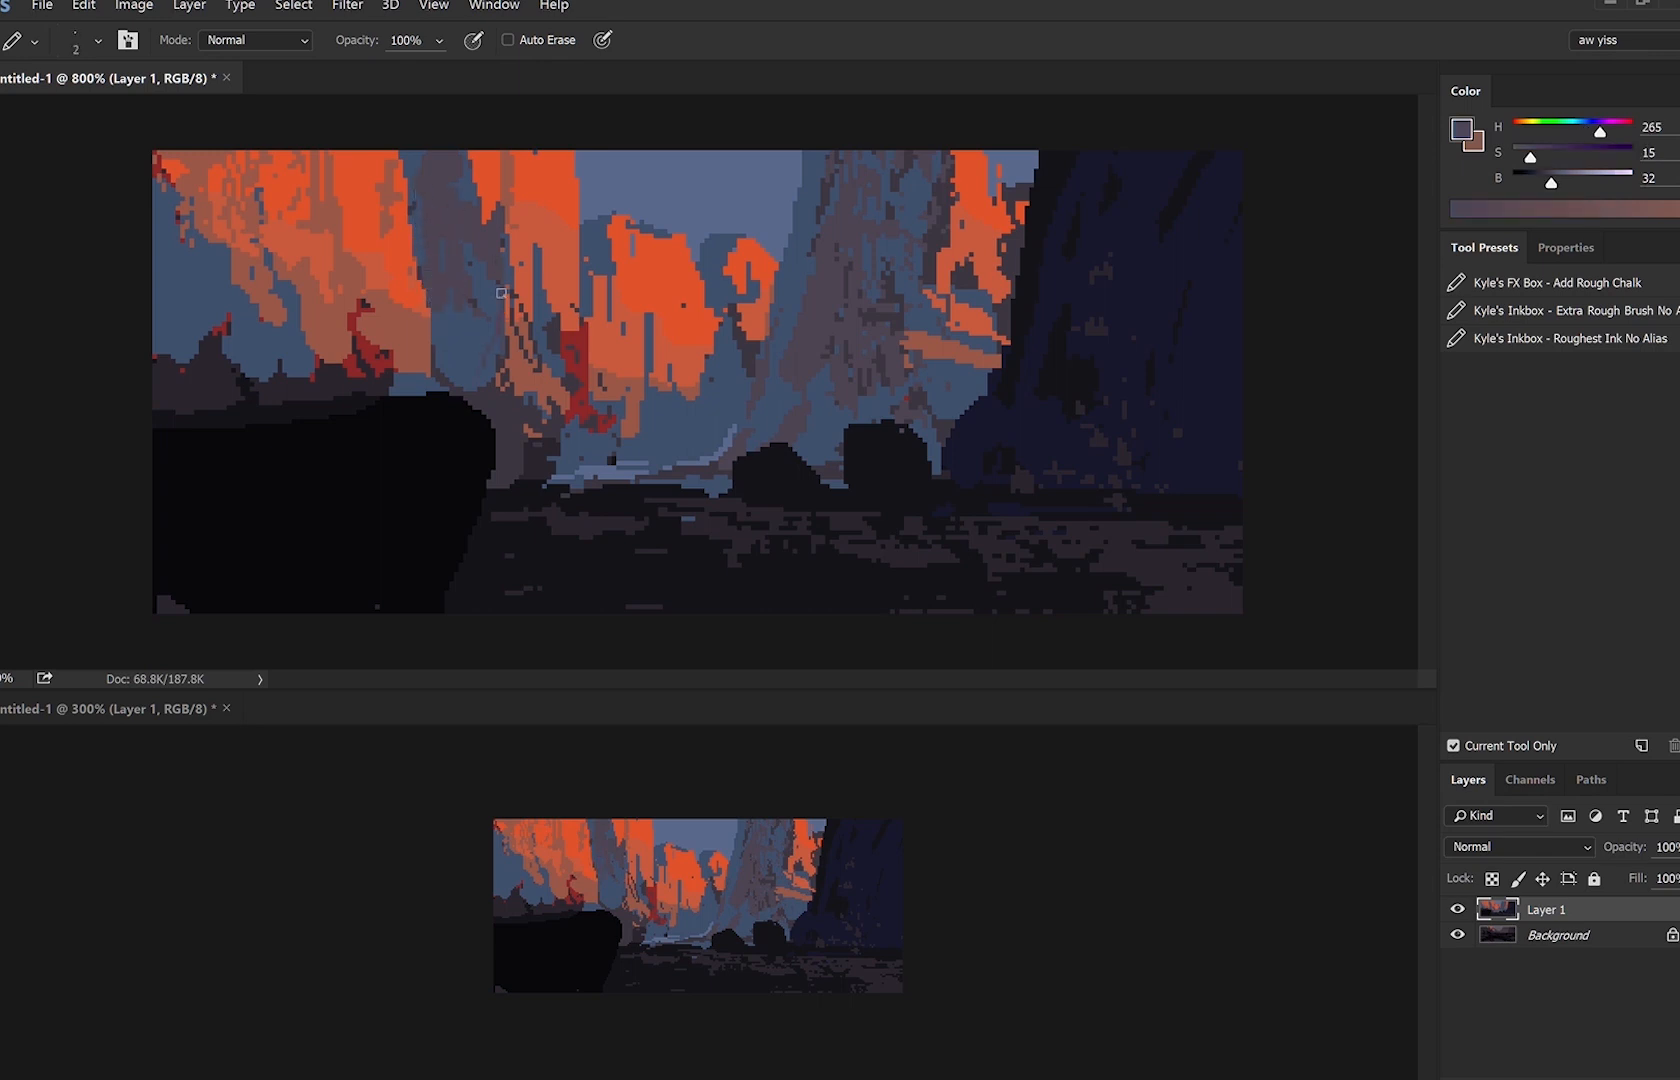
Spread sampled brown-orange light over the pillar's base and break it up with purple-gray strokes.
{"action": "left_click", "coordinate": [510, 358], "text": "alt"}
{"action": "left_click", "coordinate": [478, 338], "text": "alt"}
{"action": "key", "text": "bracketleft"}
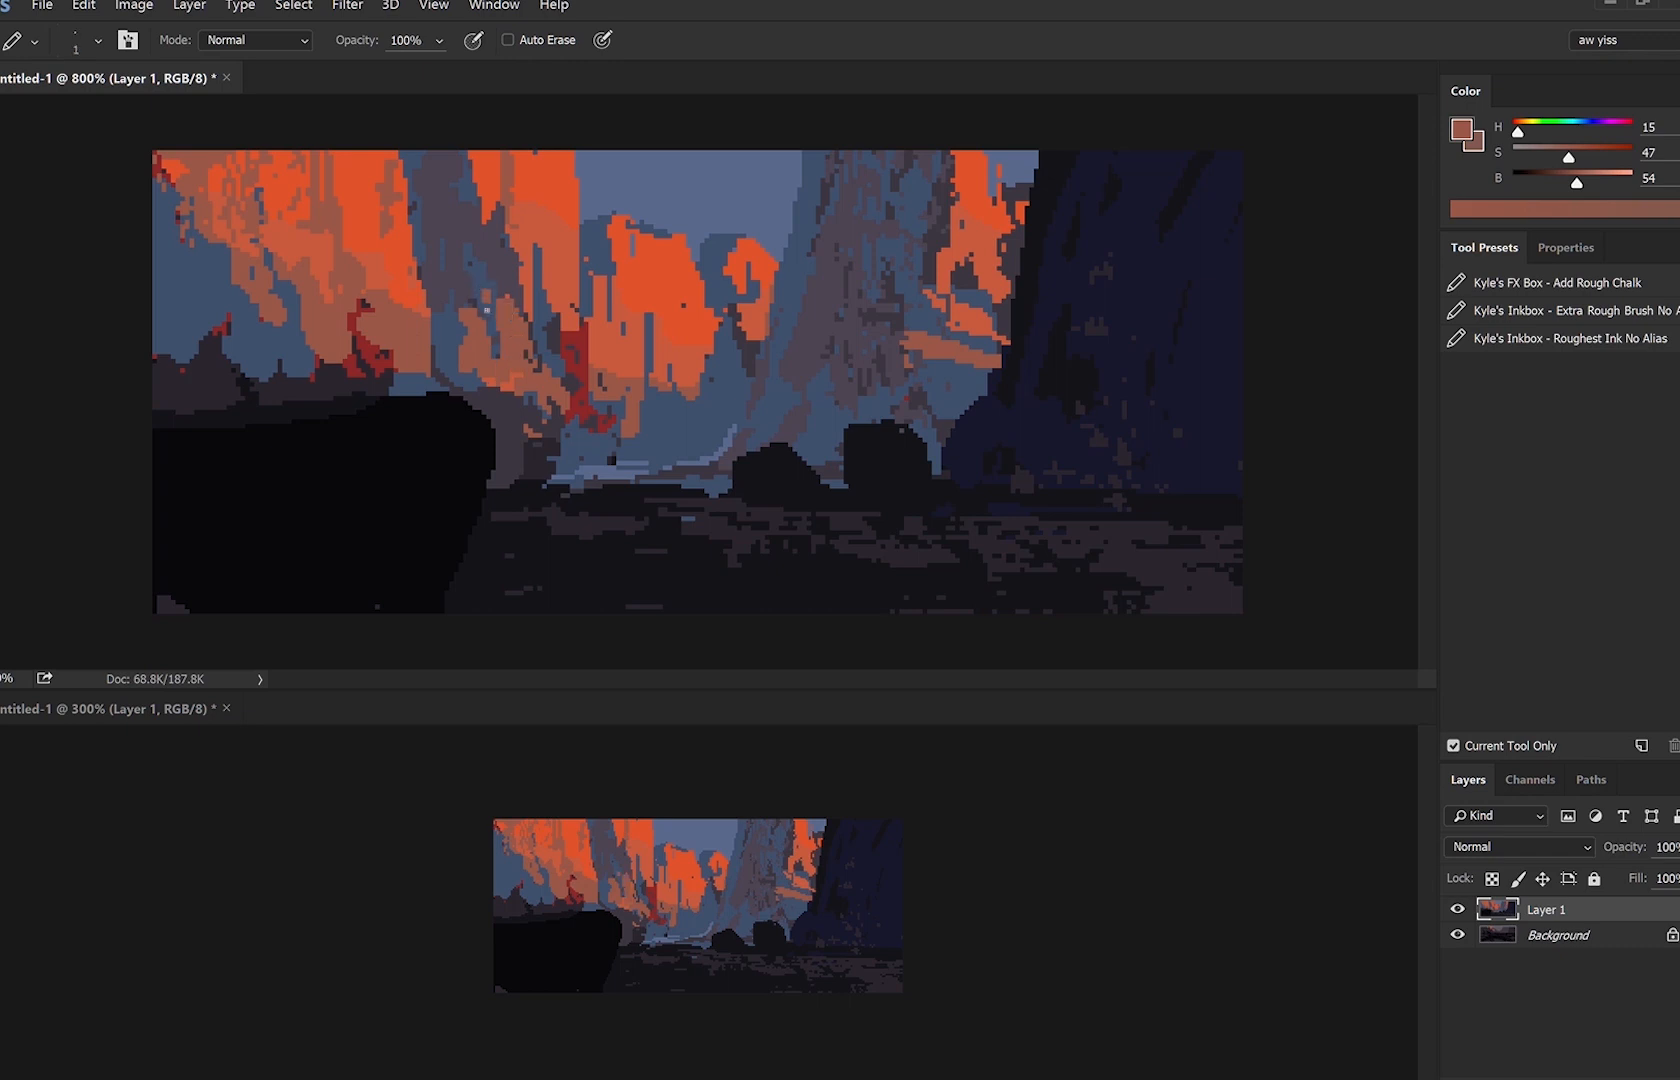
{"action": "left_click", "coordinate": [506, 280], "text": "alt"}
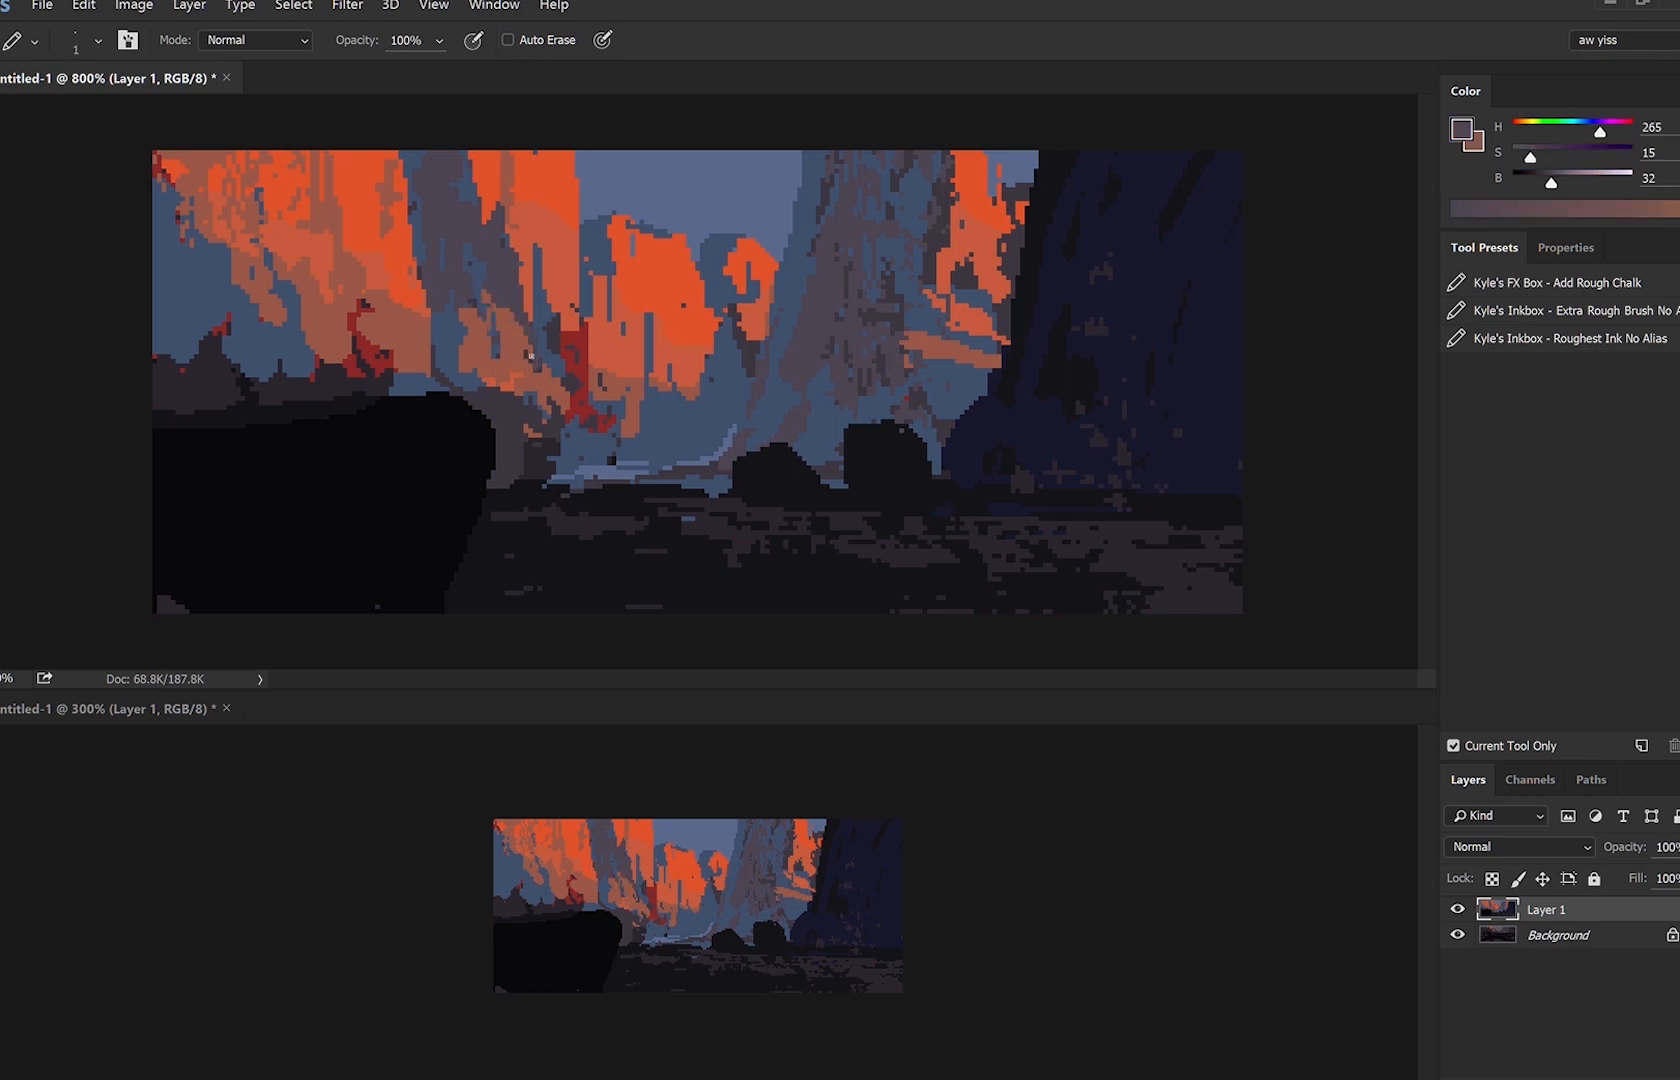
{"action": "left_click", "coordinate": [508, 365], "text": "alt"}
{"action": "key", "text": "bracketright"}
{"action": "left_click_drag", "start_coordinate": [511, 389], "coordinate": [486, 380]}
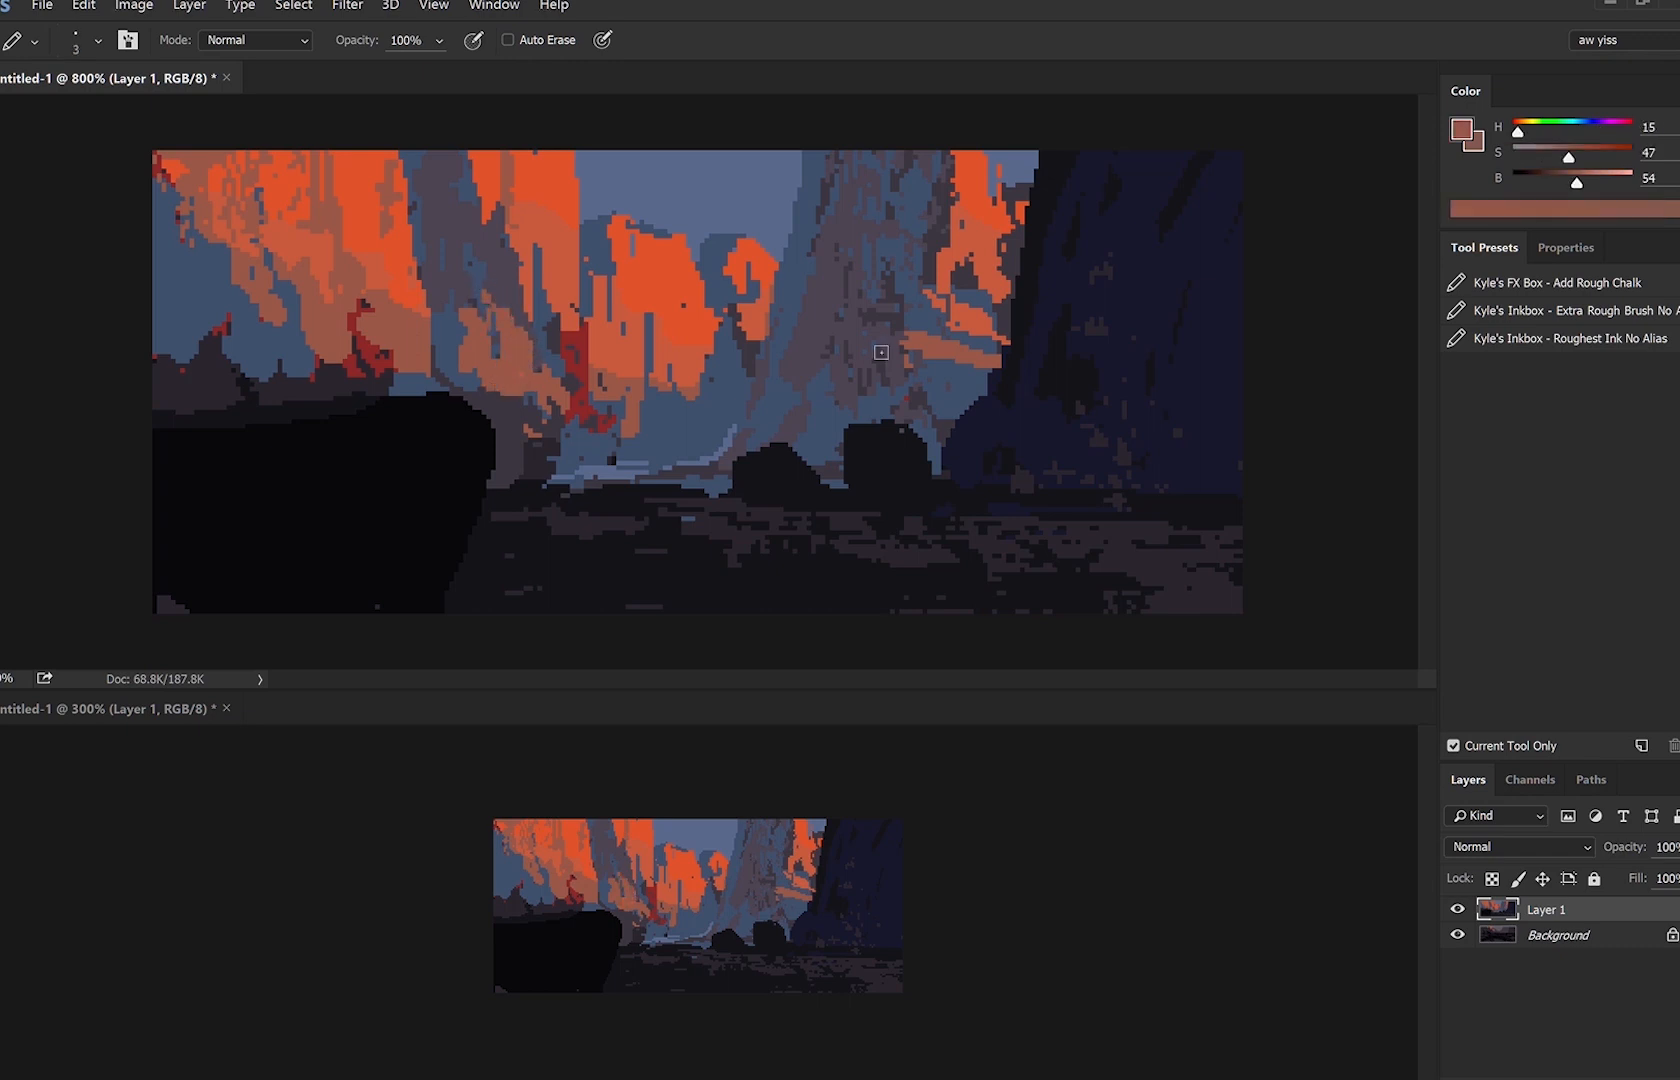
Flip the canvas back and redefine the left sunlit cliff's lower ledges with sampled blue and brown strokes.
{"action": "key", "text": "ctrl+shift+h"}
{"action": "key", "text": "bracketleft"}
{"action": "left_click", "coordinate": [440, 385], "text": "alt"}
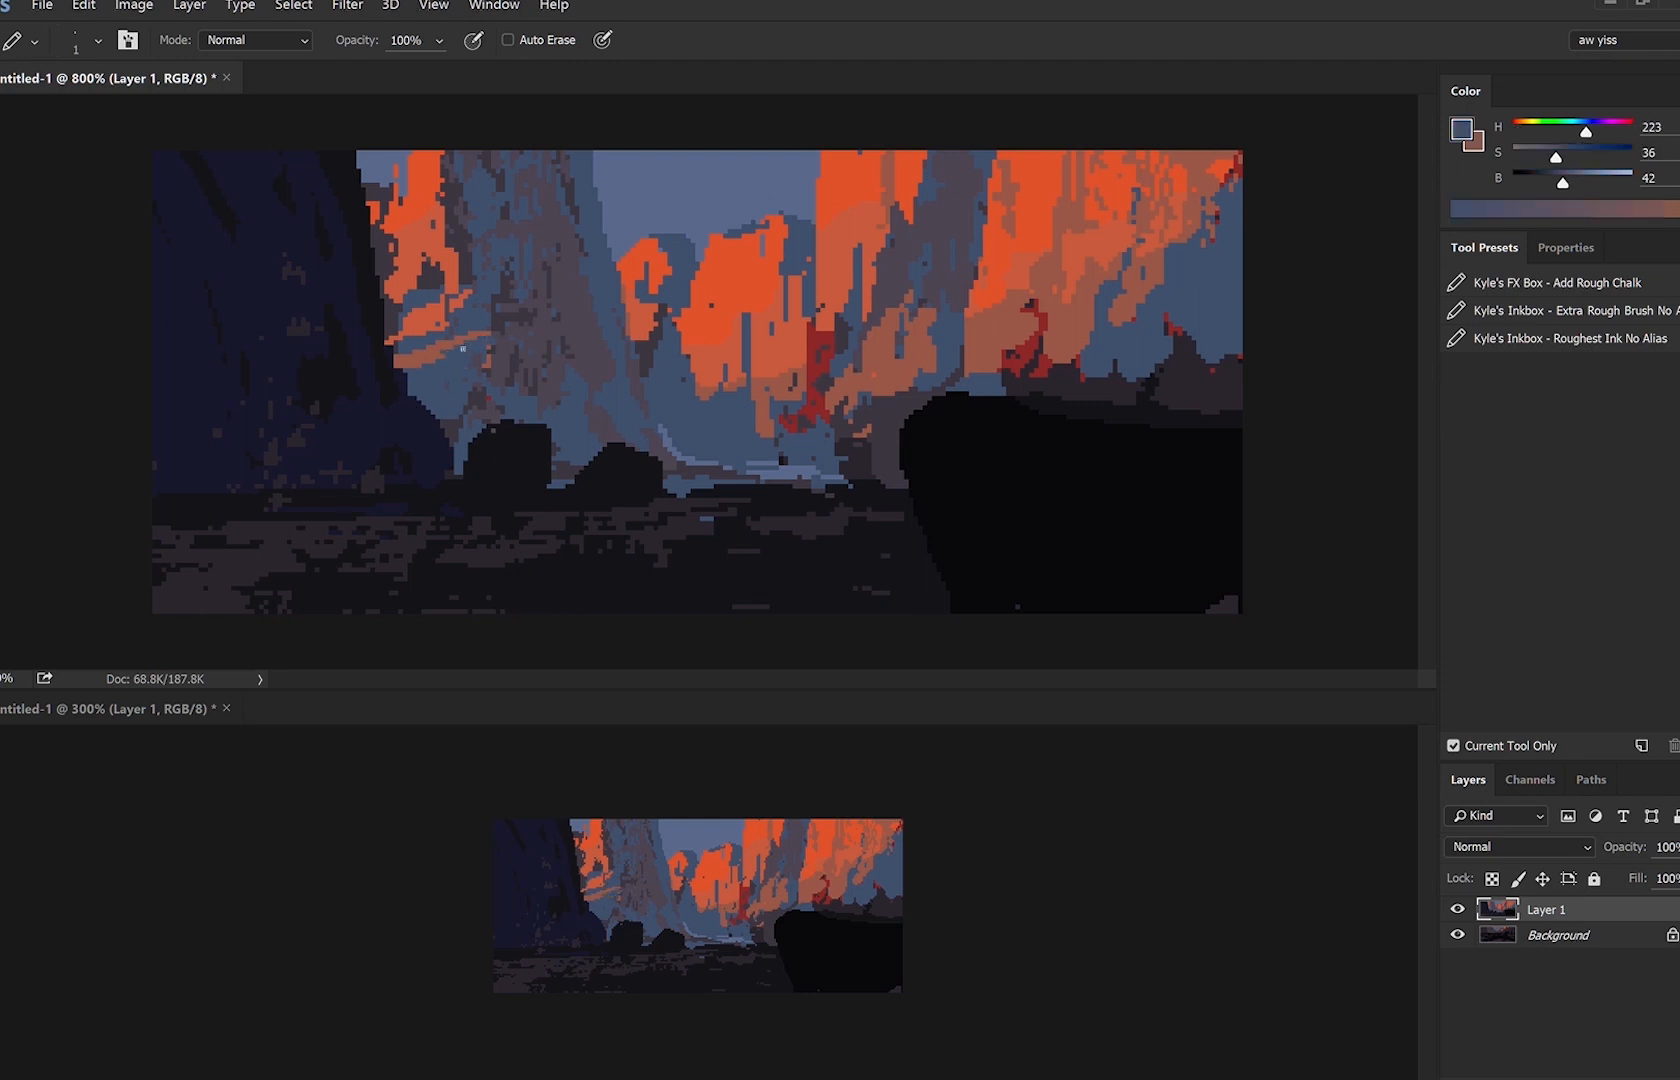
{"action": "left_click", "coordinate": [430, 358], "text": "alt"}
{"action": "left_click_drag", "start_coordinate": [443, 359], "coordinate": [486, 354]}
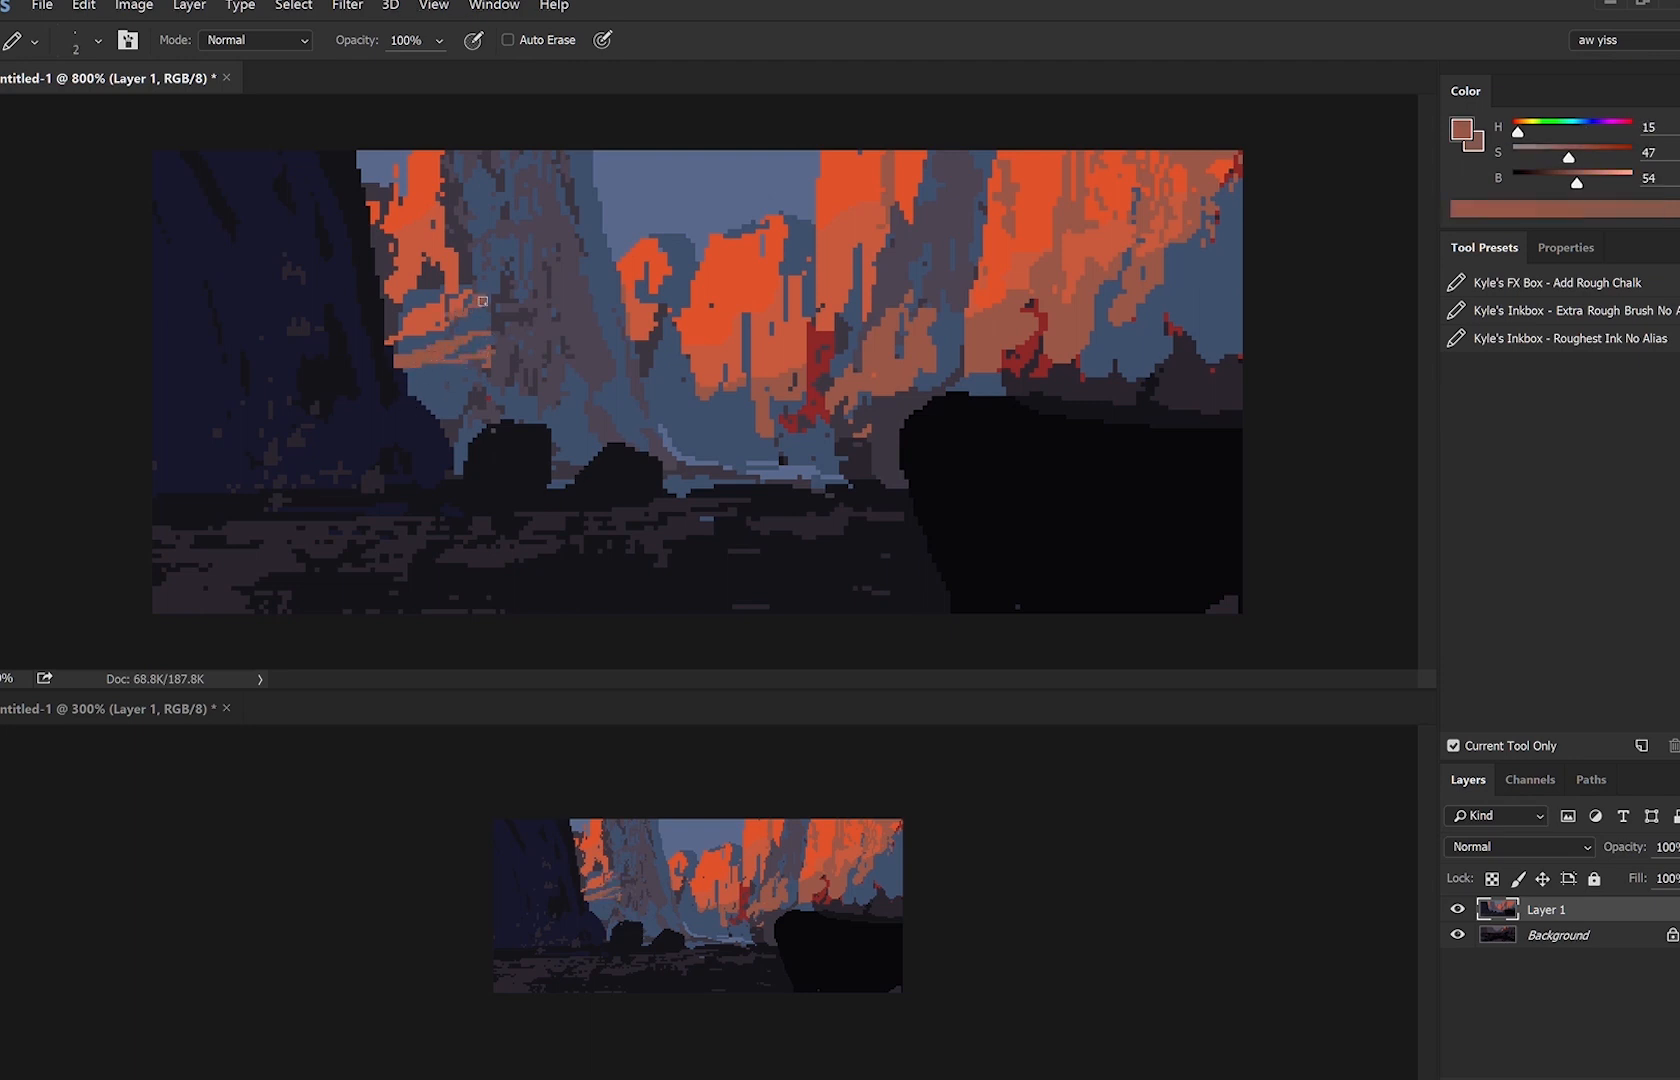
{"action": "left_click", "coordinate": [486, 310], "text": "alt"}
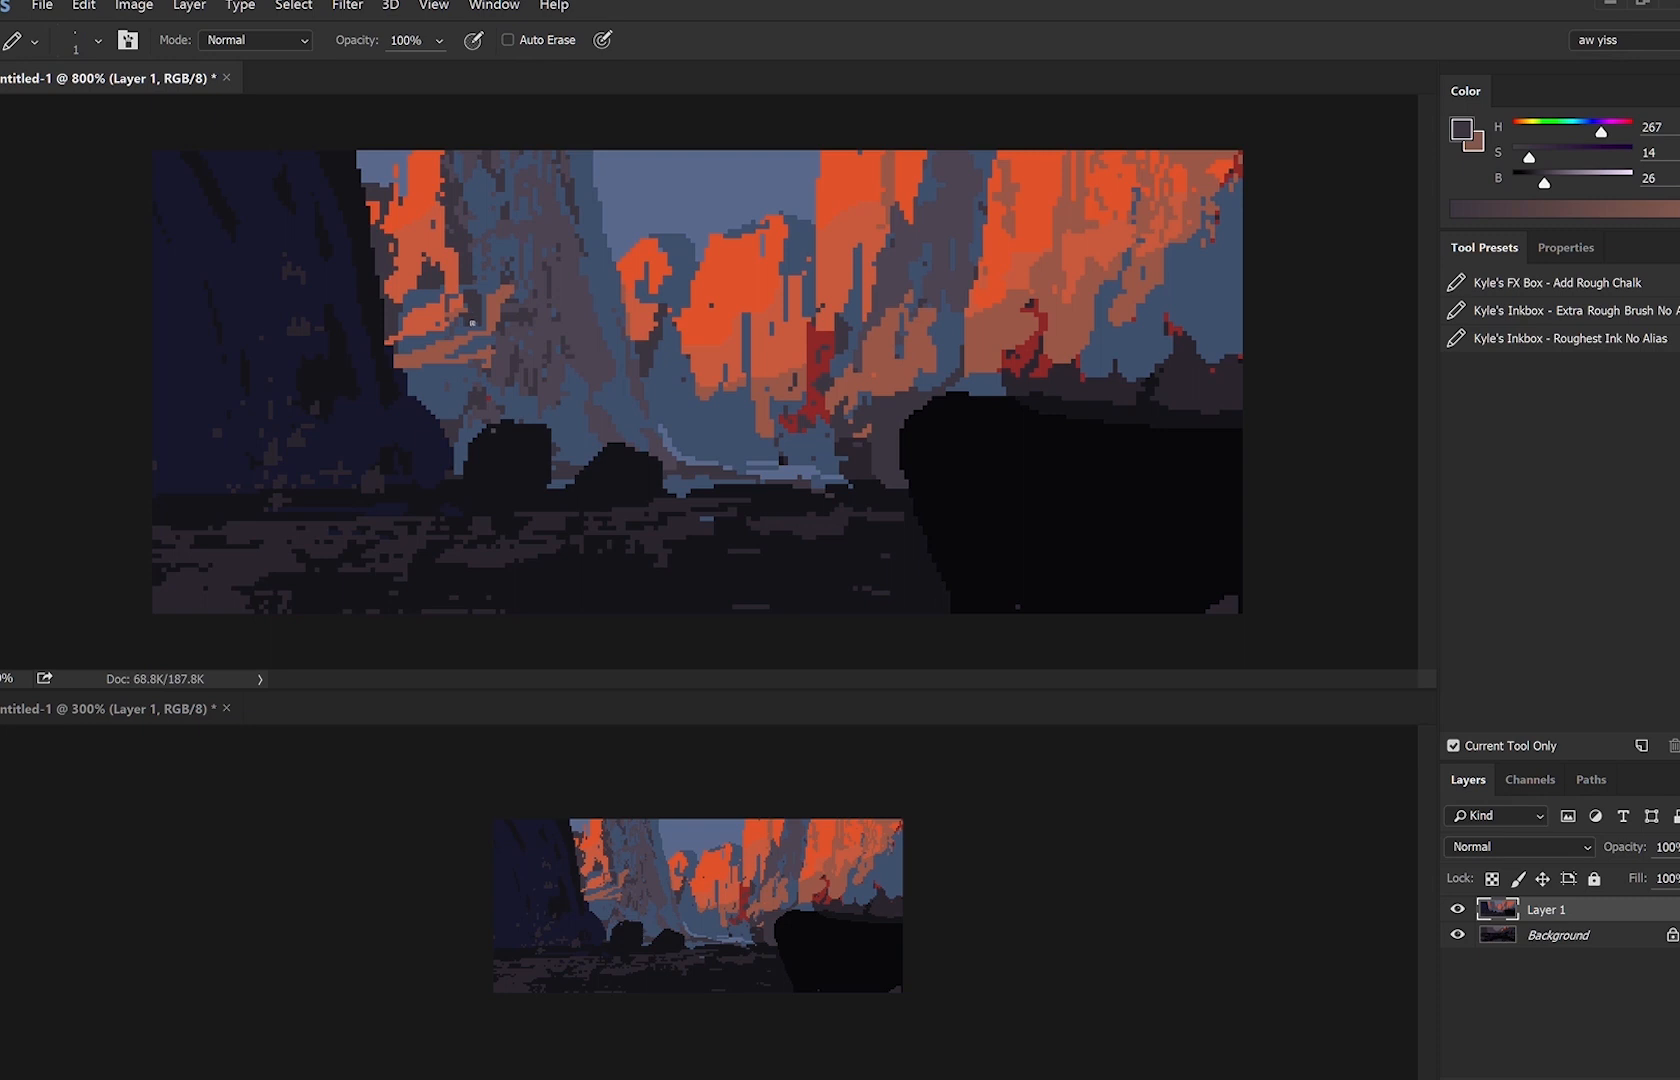
Fill the left sunlit cliff's outer edge with sampled mid-tone and bright orange.
{"action": "key", "text": "bracketright"}
{"action": "left_click", "coordinate": [390, 255], "text": "alt"}
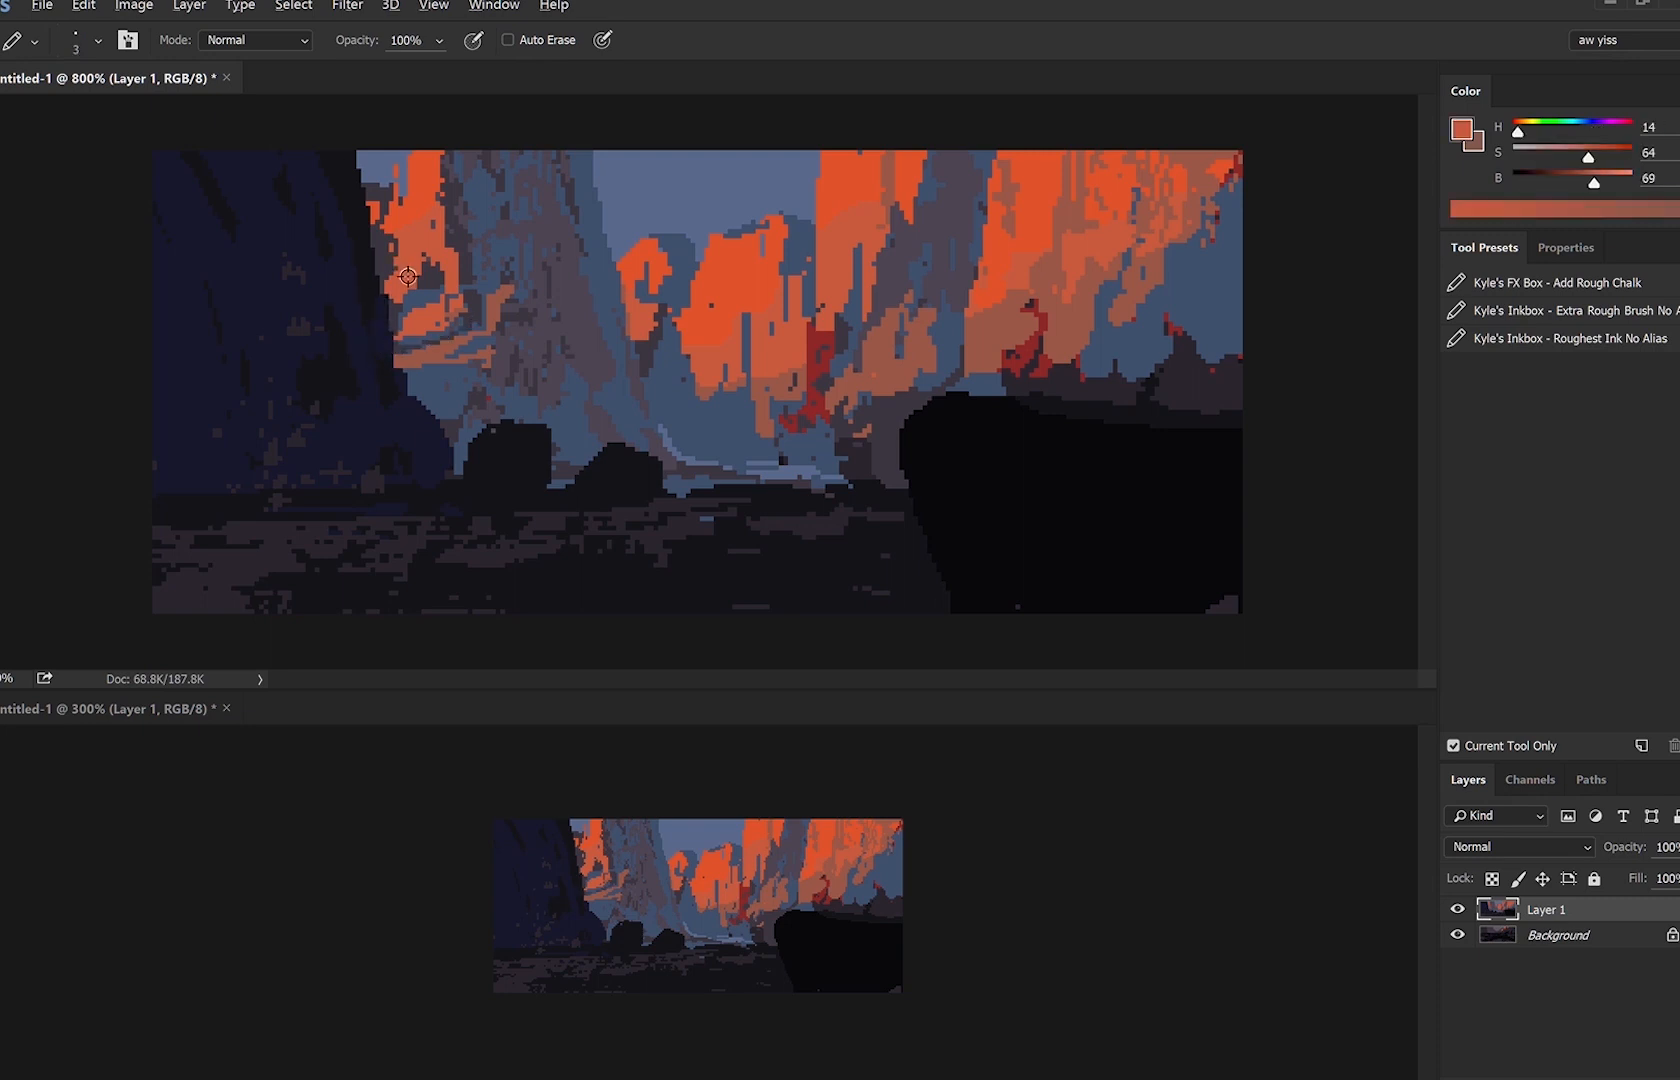
{"action": "left_click", "coordinate": [428, 190], "text": "alt"}
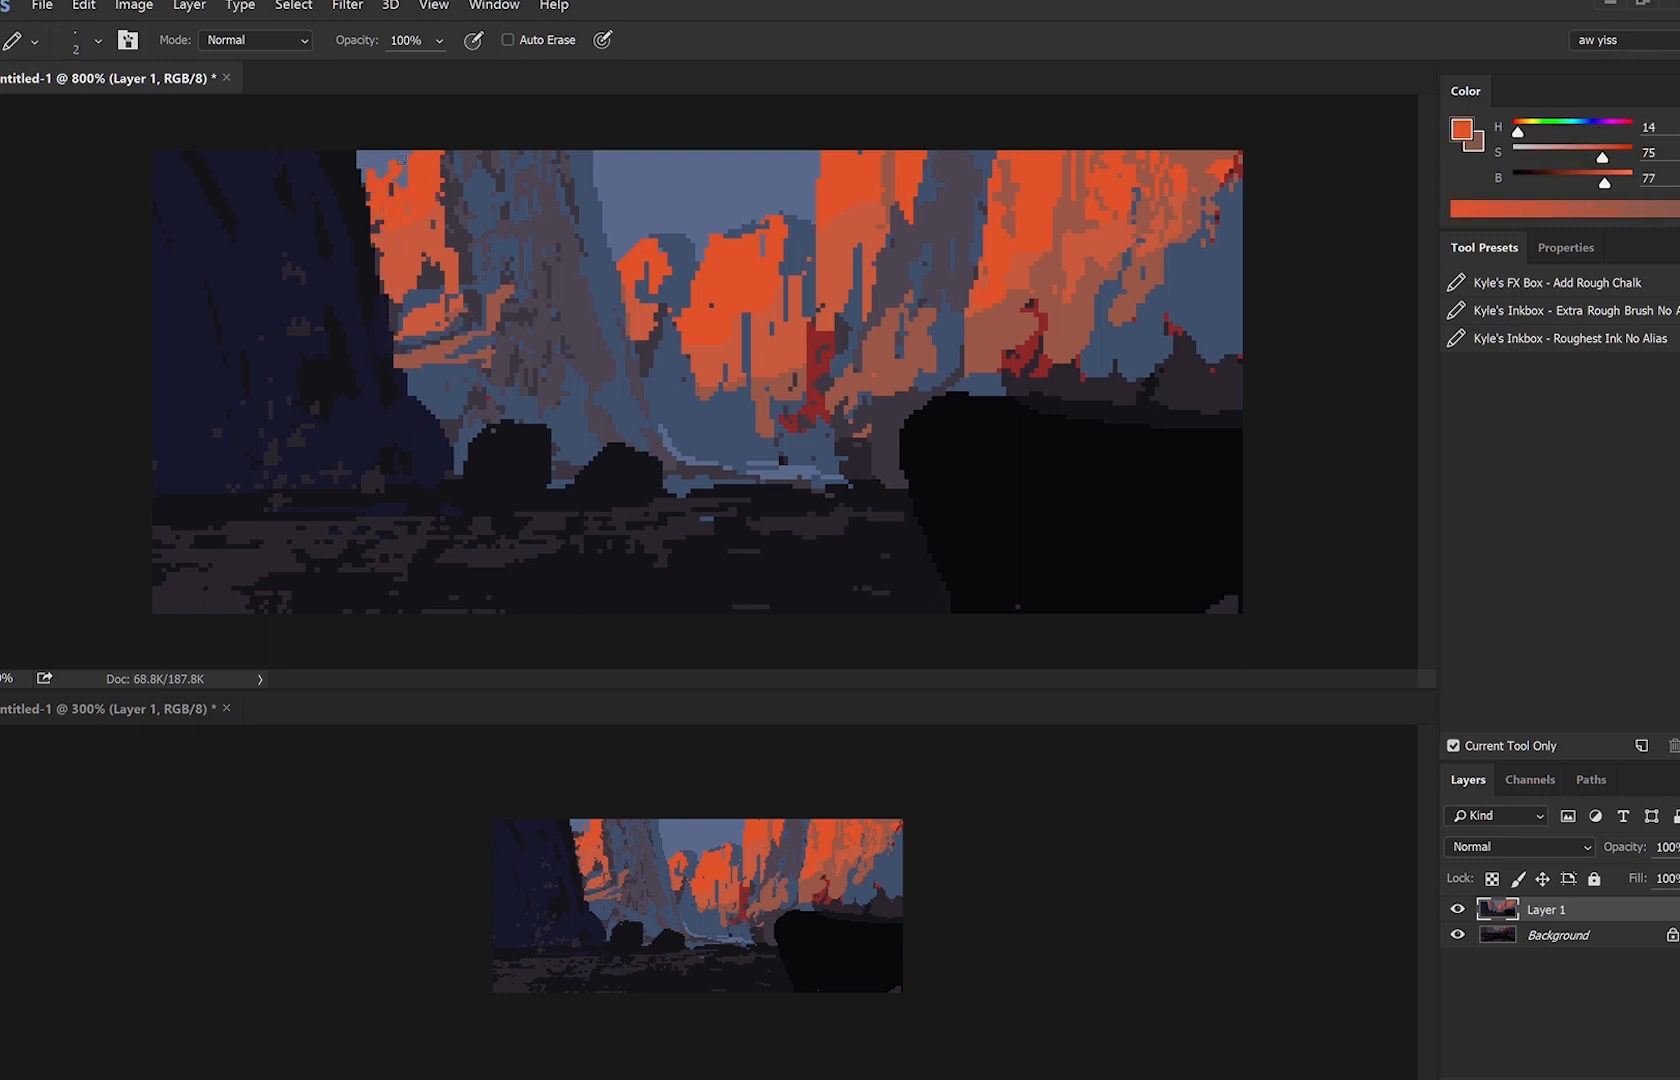
Add small purple-gray, brown and orange details within the left sunlit cliff.
{"action": "left_click", "coordinate": [503, 222], "text": "alt"}
{"action": "key", "text": "bracketleft"}
{"action": "left_click", "coordinate": [493, 305], "text": "alt"}
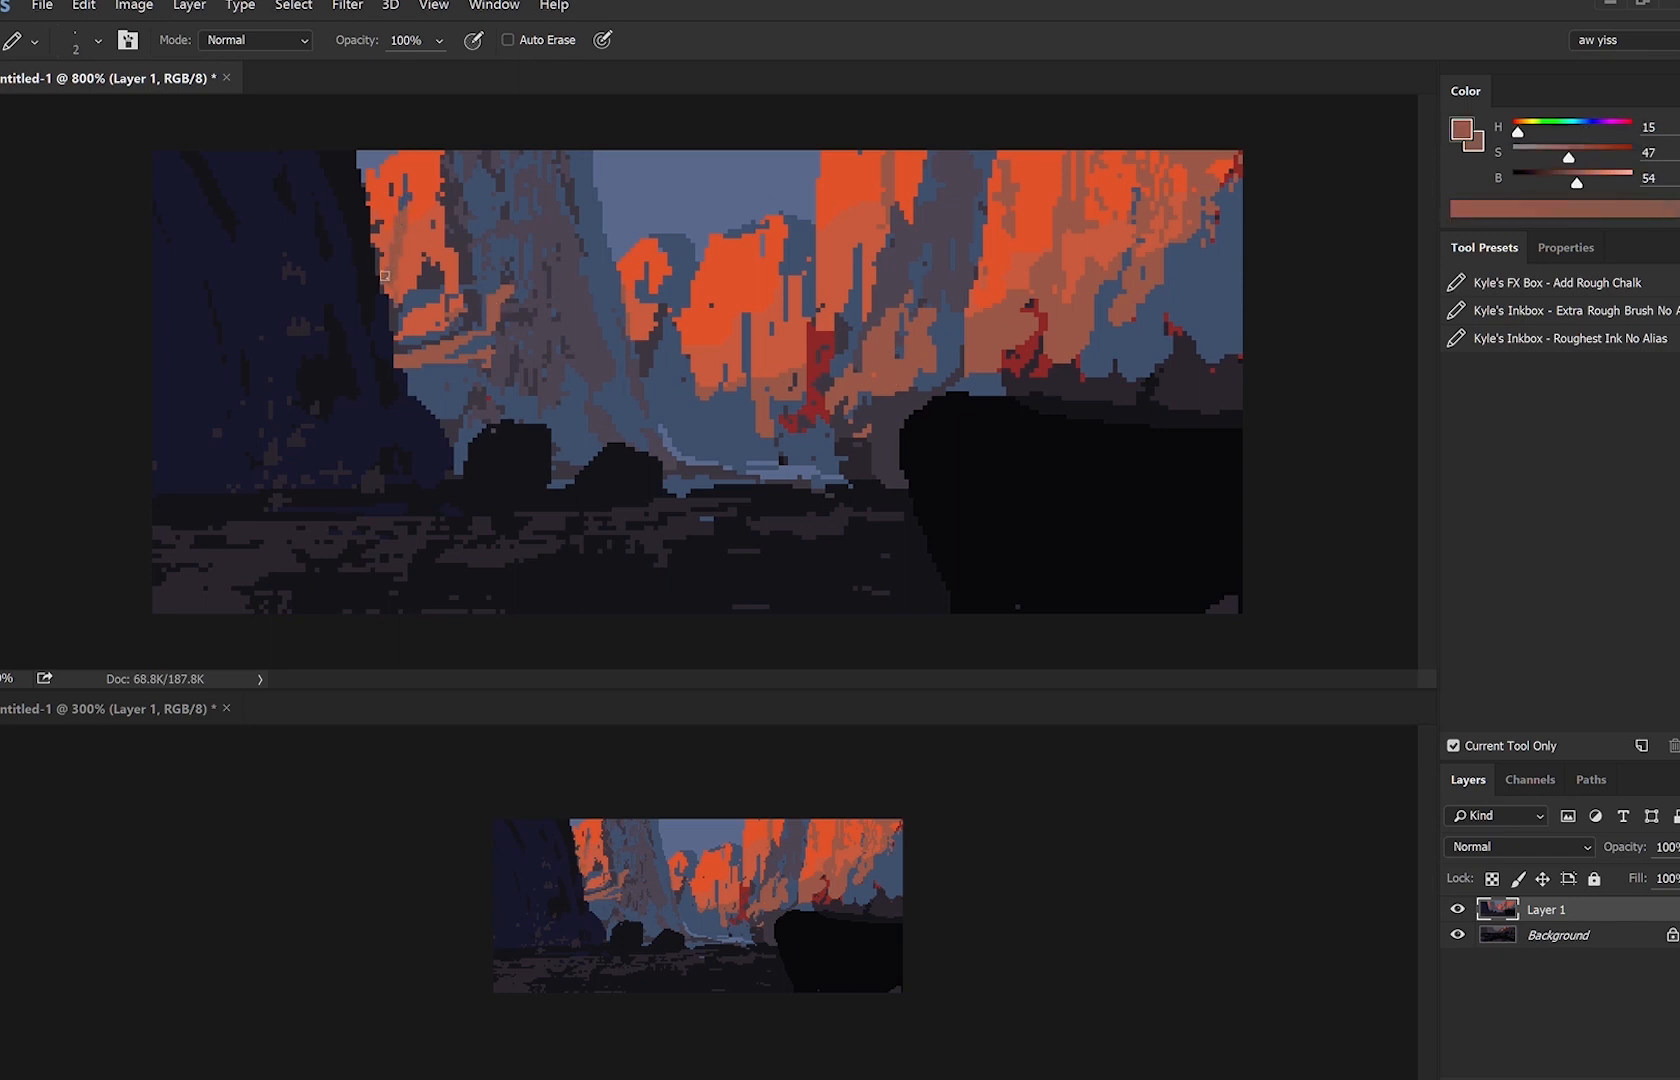
{"action": "left_click", "coordinate": [418, 187], "text": "alt"}
{"action": "key", "text": "bracketleft"}
{"action": "left_click", "coordinate": [392, 245], "text": "alt"}
{"action": "left_click", "coordinate": [418, 168], "text": "alt"}
Paint over the pale blue curve at the canyon floor with a blue sampled beside it.
{"action": "left_click", "coordinate": [735, 453], "text": "alt"}
{"action": "mouse_move", "coordinate": [704, 450]}
{"action": "left_mouse_down"}
{"action": "mouse_move", "coordinate": [669, 440]}
{"action": "mouse_move", "coordinate": [787, 467]}
{"action": "left_mouse_up"}
Rework the tall left pillar's edge against the sky with sampled purple-gray and sky blue.
{"action": "left_click", "coordinate": [578, 353], "text": "alt"}
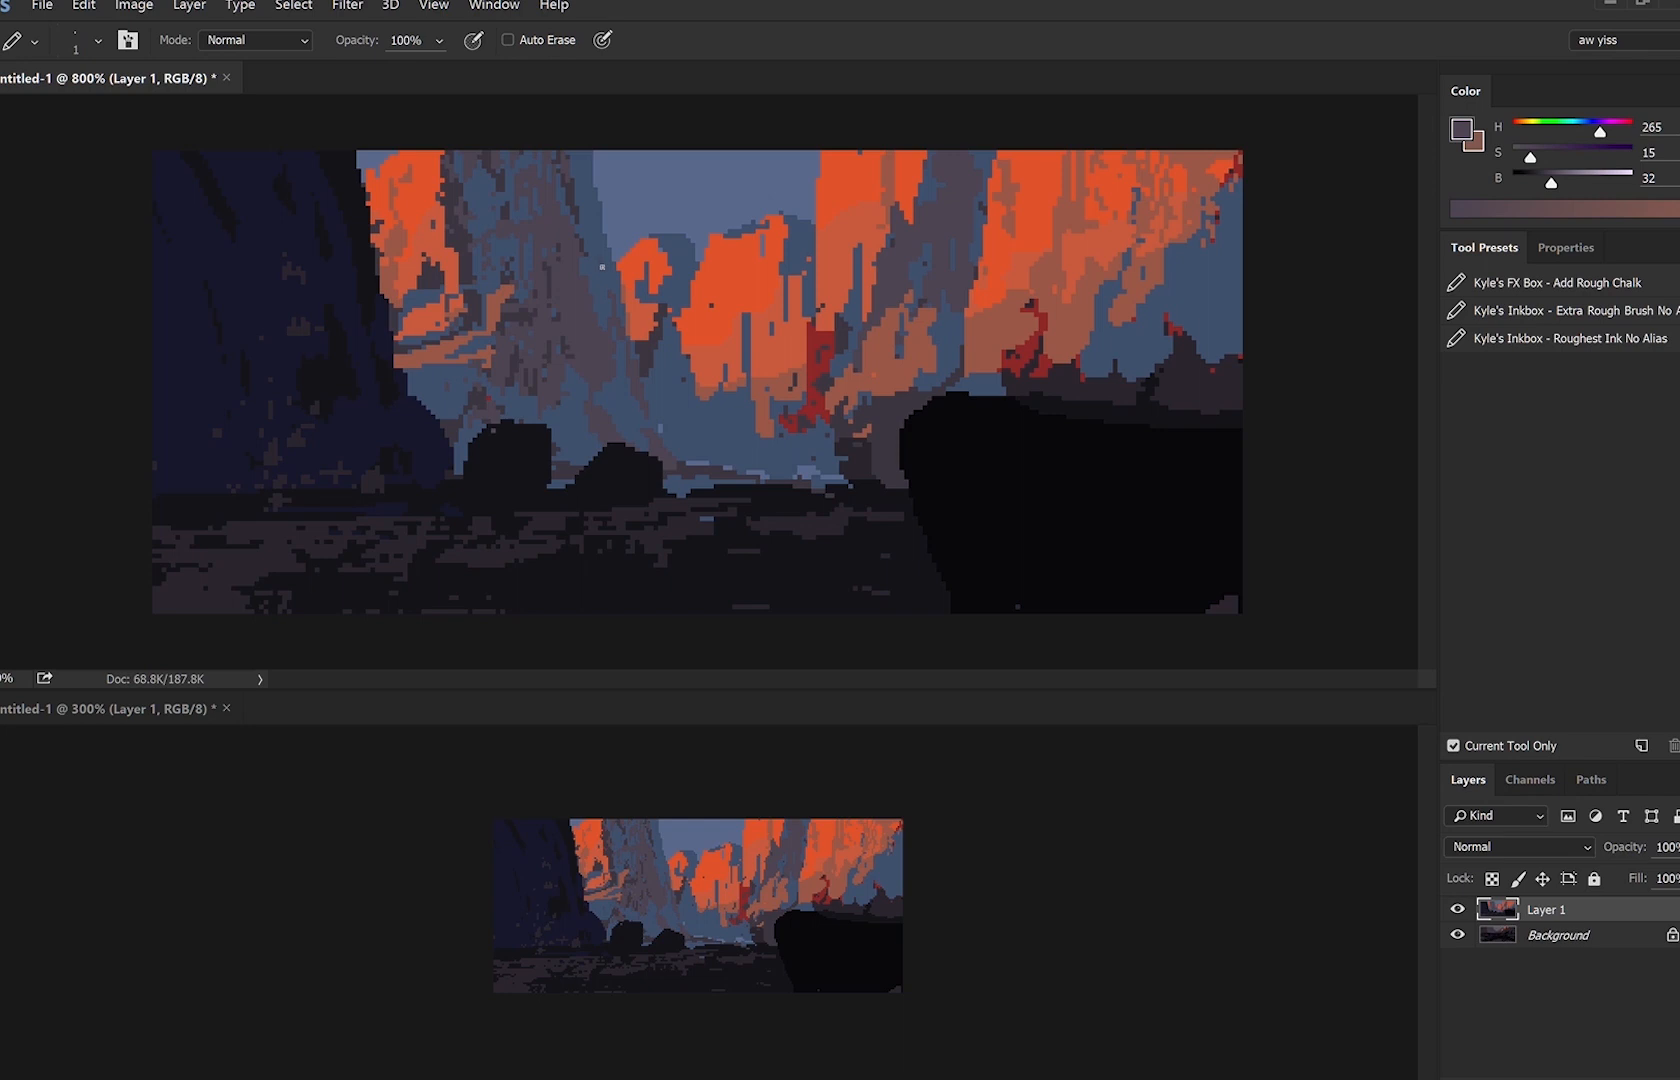
{"action": "key", "text": "bracketleft"}
{"action": "left_click", "coordinate": [611, 192], "text": "alt"}
{"action": "mouse_move", "coordinate": [592, 148]}
{"action": "left_mouse_down"}
{"action": "mouse_move", "coordinate": [624, 208]}
{"action": "mouse_move", "coordinate": [607, 189]}
{"action": "mouse_move", "coordinate": [581, 199]}
{"action": "mouse_move", "coordinate": [585, 147]}
{"action": "mouse_move", "coordinate": [584, 287]}
{"action": "left_mouse_up"}
Add 1-pixel vertical streaks inside the tall left pillar's sky-side edge, alternating sampled blue and purple-gray.
{"action": "key", "text": "bracketleft"}
{"action": "left_click", "coordinate": [598, 198], "text": "alt"}
{"action": "left_click", "coordinate": [603, 222], "text": "alt"}
{"action": "left_click", "coordinate": [572, 190], "text": "alt"}
{"action": "left_click", "coordinate": [587, 272], "text": "alt"}
{"action": "left_click", "coordinate": [586, 288], "text": "alt"}
{"action": "left_click", "coordinate": [587, 311], "text": "alt"}
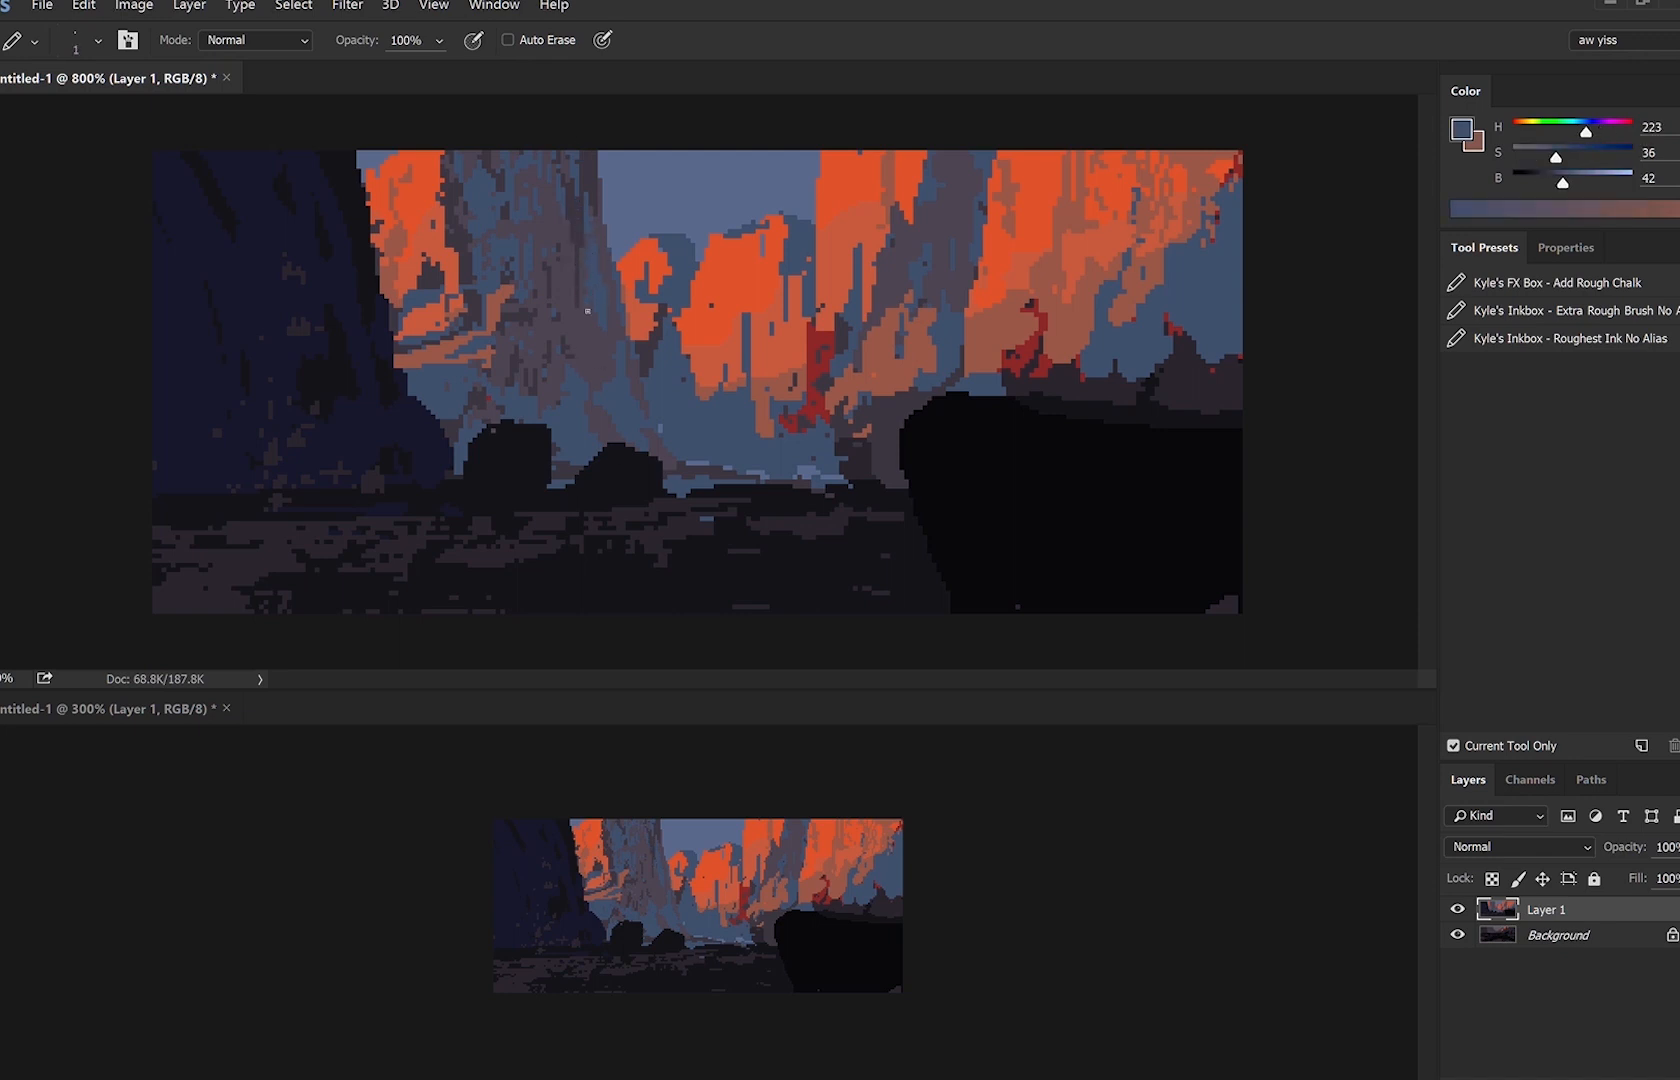
Mix a grayer blue with saturation 24 and brightness 46, and flip the canvas horizontally.
{"action": "left_click_drag", "start_coordinate": [1553, 155], "coordinate": [1567, 187]}
{"action": "mouse_move", "coordinate": [597, 414]}
{"action": "left_mouse_down"}
{"action": "mouse_move", "coordinate": [753, 451]}
{"action": "mouse_move", "coordinate": [680, 420]}
{"action": "mouse_move", "coordinate": [693, 443]}
{"action": "mouse_move", "coordinate": [702, 405]}
{"action": "mouse_move", "coordinate": [700, 457]}
{"action": "mouse_move", "coordinate": [674, 433]}
{"action": "mouse_move", "coordinate": [640, 500]}
{"action": "mouse_move", "coordinate": [587, 471]}
{"action": "mouse_move", "coordinate": [648, 454]}
{"action": "left_mouse_up"}
{"action": "key", "text": "ctrl+z"}
{"action": "key", "text": "ctrl+shift+h"}
Paint gray-blue haze over the canyon floor and cover the red vertical streak beside the central orange cliff with sampled shadow colors.
{"action": "key", "text": "]"}
{"action": "key", "text": "["}
{"action": "key", "text": "["}
{"action": "key", "text": "["}
{"action": "key", "text": "]"}
{"action": "key", "text": "["}
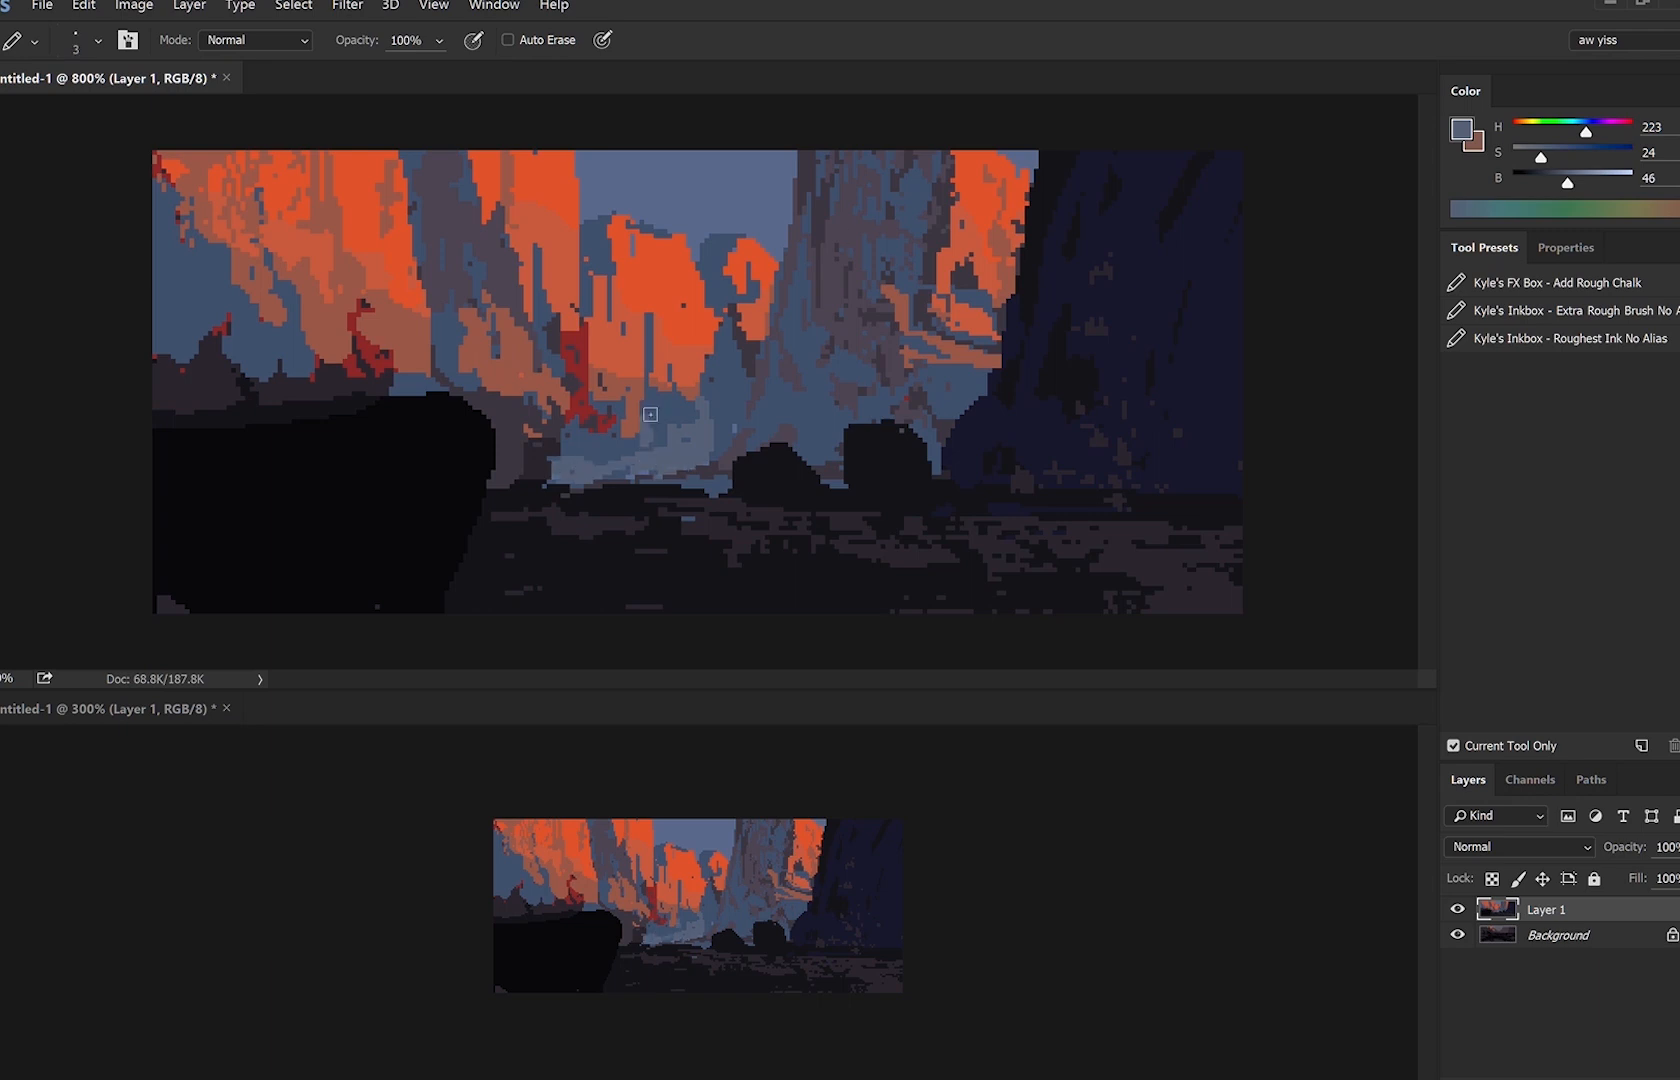
{"action": "key", "text": "]"}
{"action": "left_click", "coordinate": [769, 382], "text": "alt"}
{"action": "mouse_move", "coordinate": [642, 403]}
{"action": "left_mouse_down"}
{"action": "mouse_move", "coordinate": [635, 446]}
{"action": "mouse_move", "coordinate": [578, 350]}
{"action": "mouse_move", "coordinate": [580, 320]}
{"action": "left_mouse_up"}
{"action": "key", "text": "]"}
{"action": "left_click", "coordinate": [591, 284], "text": "alt"}
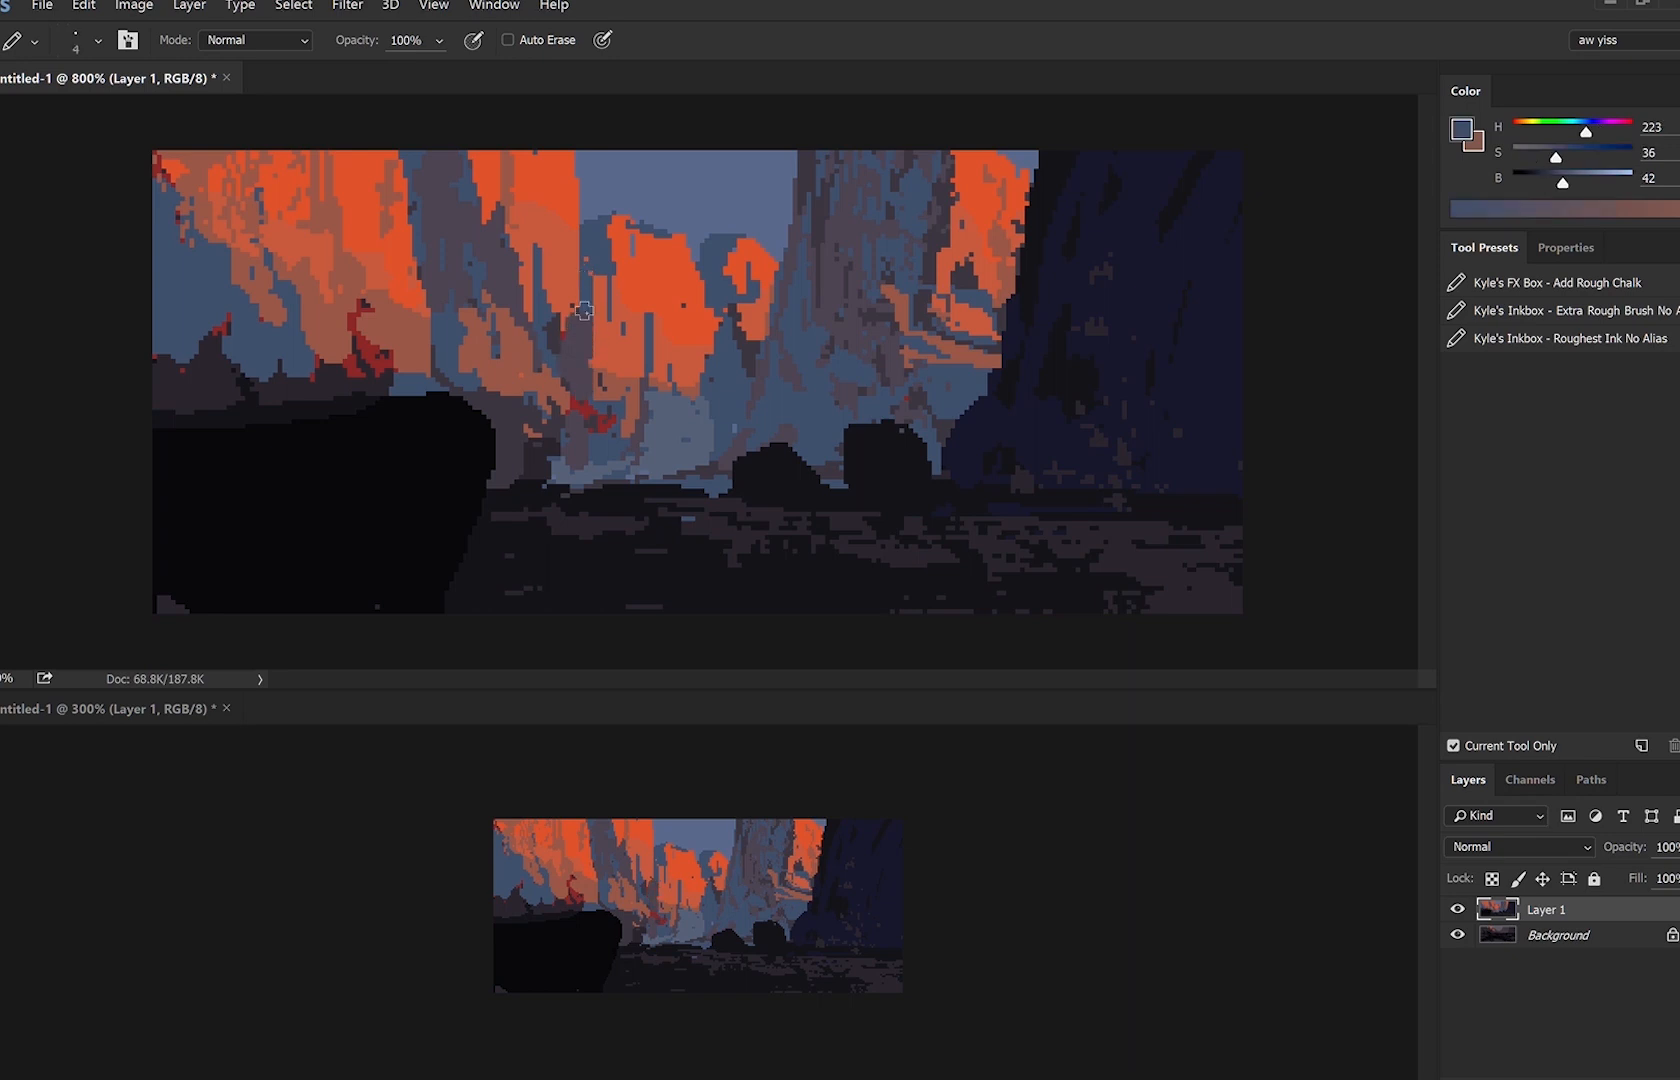
{"action": "left_click", "coordinate": [578, 320], "text": "alt"}
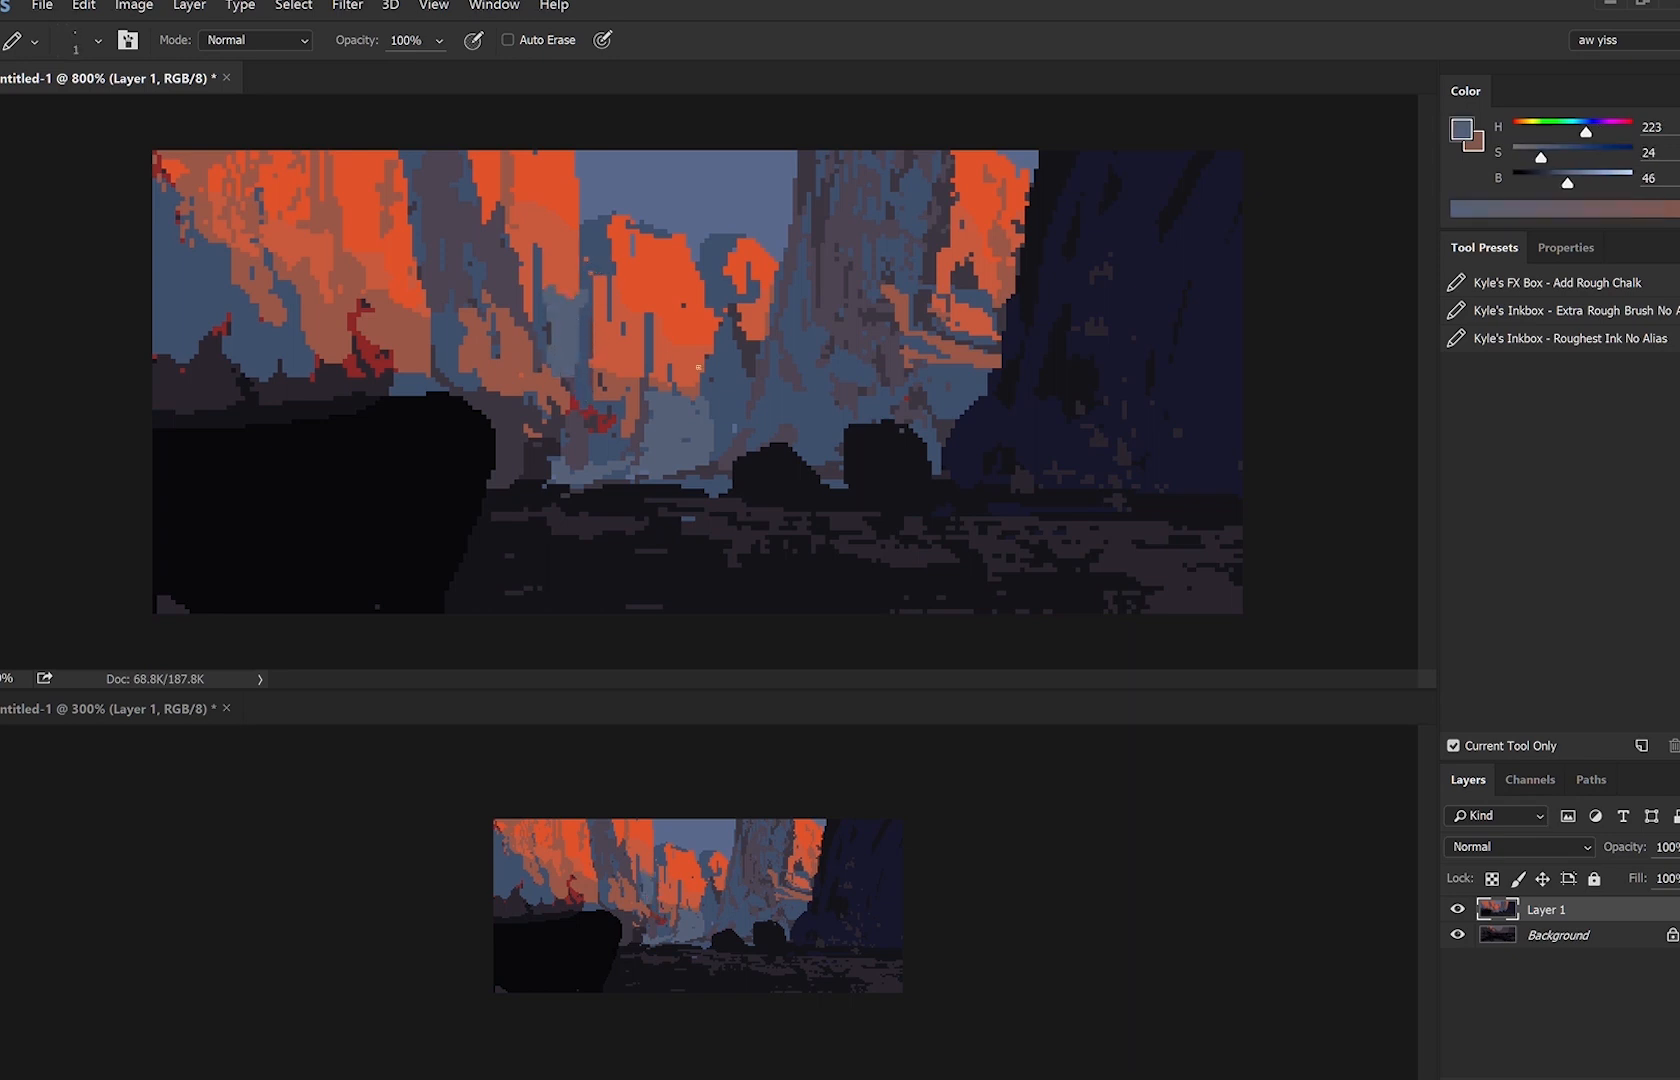
Add gray-blue vertical streaks in the shaded gap between the central orange cliffs and the tall pillar.
{"action": "mouse_move", "coordinate": [708, 364]}
{"action": "left_mouse_down"}
{"action": "mouse_move", "coordinate": [719, 335]}
{"action": "mouse_move", "coordinate": [716, 416]}
{"action": "left_mouse_up"}
{"action": "key", "text": "x"}
{"action": "left_click", "coordinate": [738, 350], "text": "alt"}
{"action": "key", "text": "]"}
{"action": "left_click", "coordinate": [722, 352], "text": "alt"}
{"action": "left_click_drag", "start_coordinate": [735, 326], "coordinate": [748, 354]}
{"action": "left_click", "coordinate": [745, 345], "text": "alt"}
{"action": "key", "text": "["}
{"action": "left_click", "coordinate": [752, 350], "text": "alt"}
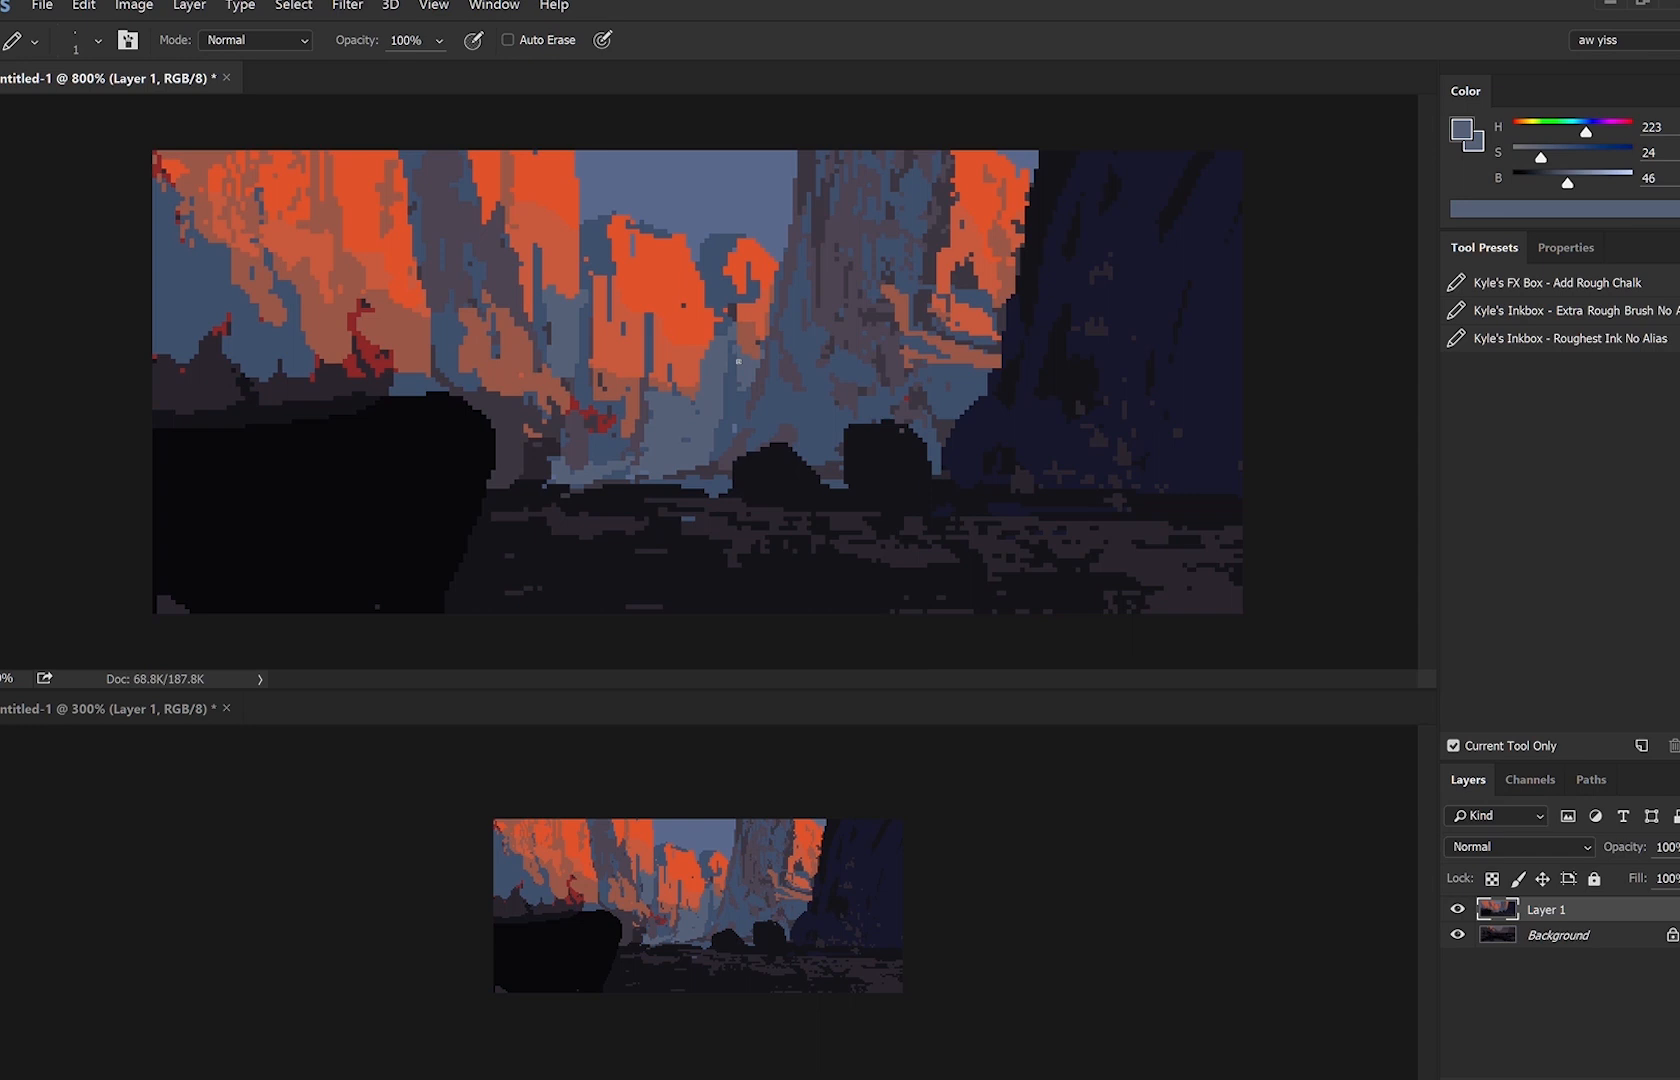
Darken the tall pillar's canyon-side edge with sampled dark purple, and line the base of the canyon floor with pale gray-blue.
{"action": "left_click", "coordinate": [790, 265], "text": "alt"}
{"action": "left_click_drag", "start_coordinate": [785, 284], "coordinate": [735, 428]}
{"action": "key", "text": "ctrl+z"}
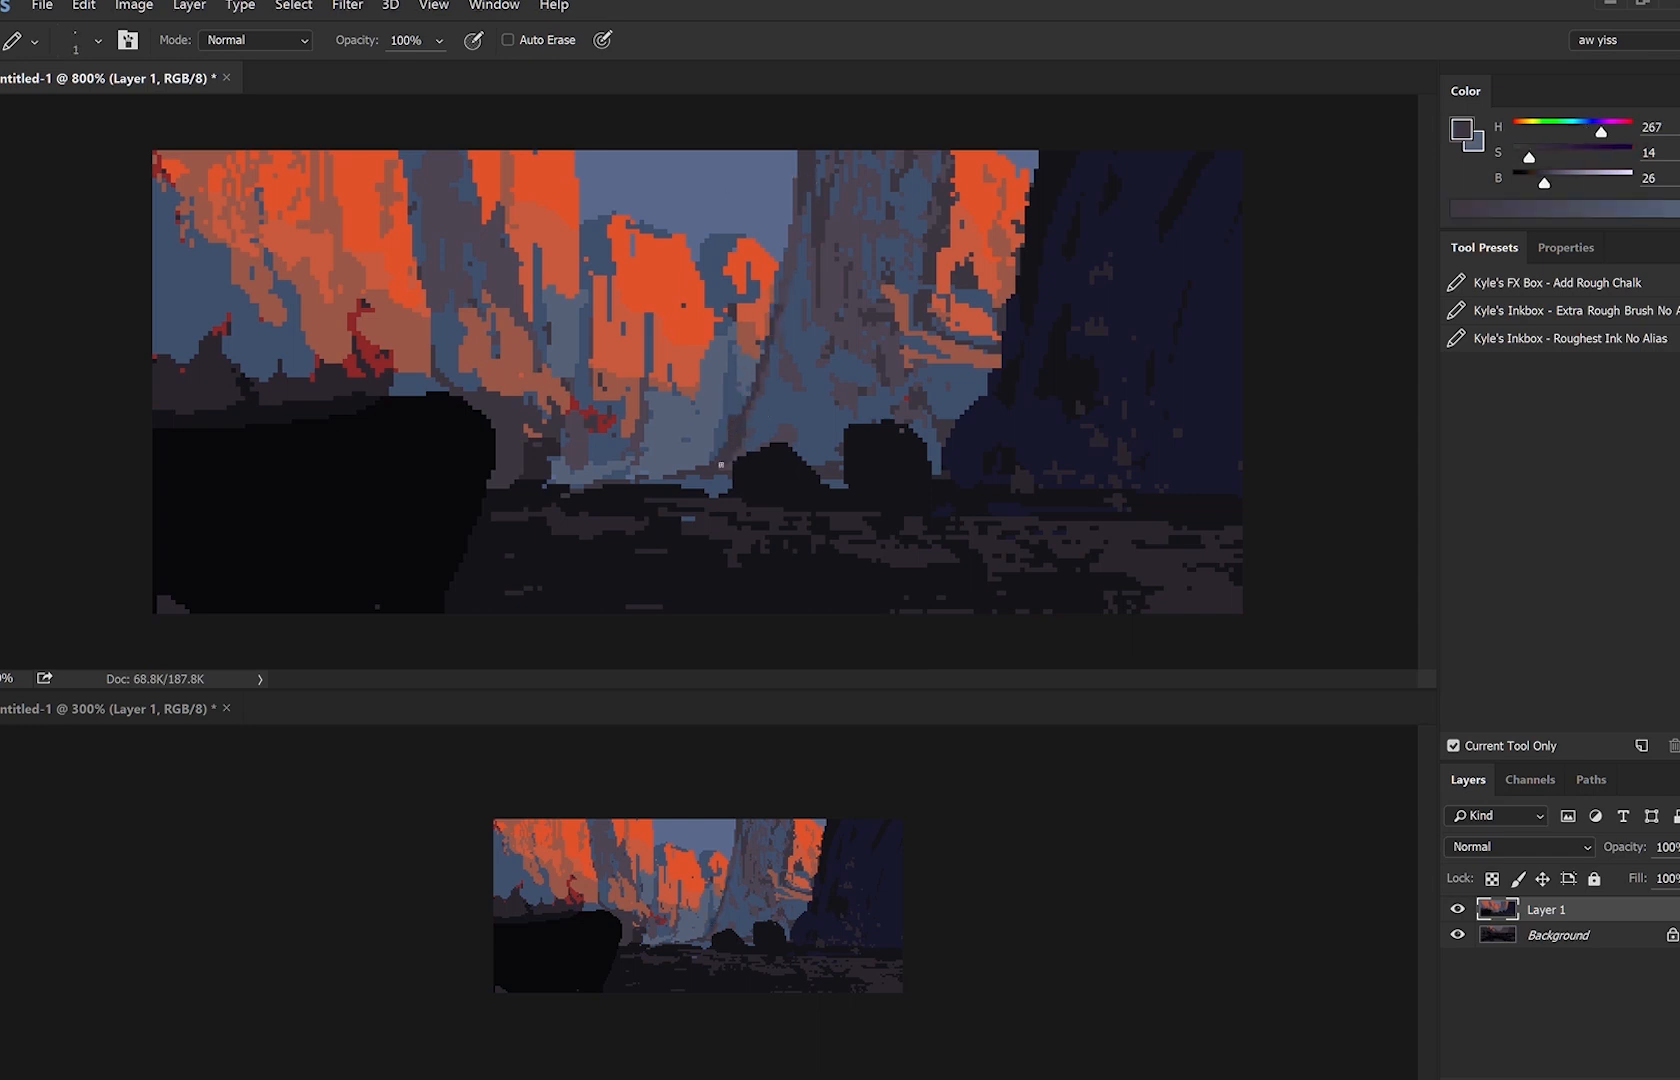
{"action": "left_click", "coordinate": [652, 477], "text": "alt"}
{"action": "key", "text": "["}
{"action": "left_click_drag", "start_coordinate": [631, 490], "coordinate": [546, 488]}
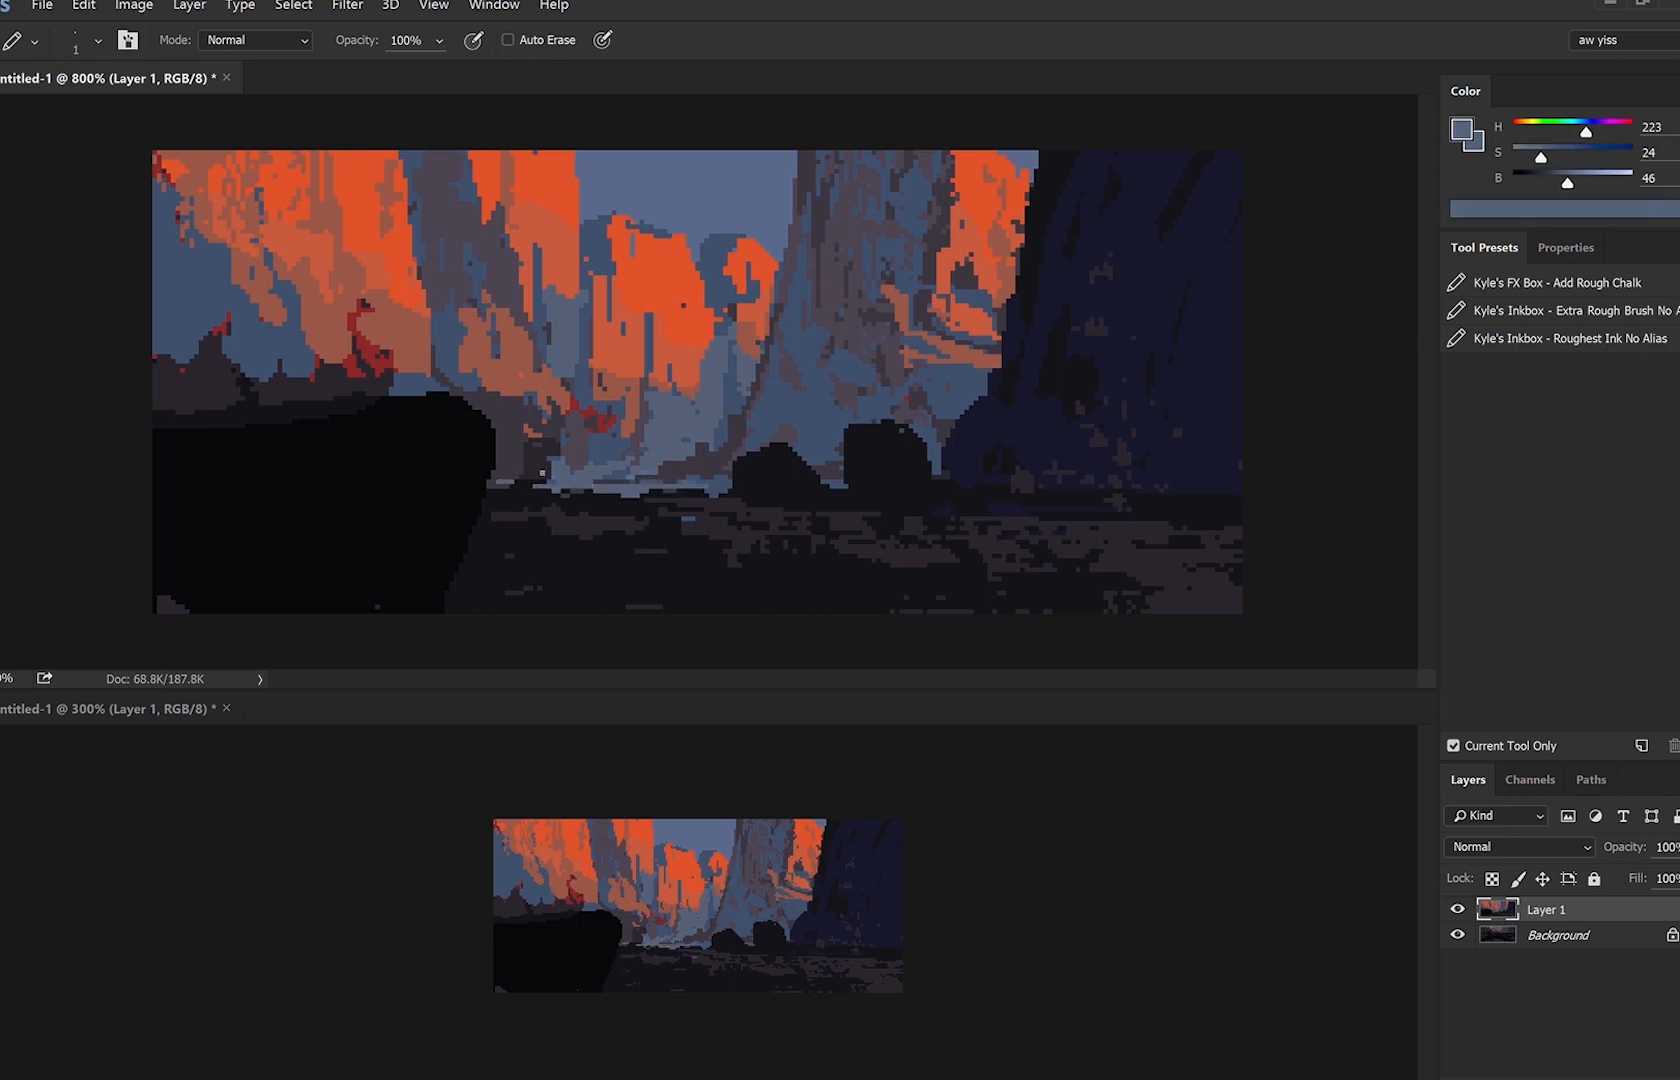
Add sampled purple-gray strokes to the shaded pillar left of center and the rocks at its foot.
{"action": "left_click", "coordinate": [474, 342], "text": "alt"}
{"action": "key", "text": "]"}
{"action": "mouse_move", "coordinate": [456, 341]}
{"action": "left_mouse_down"}
{"action": "mouse_move", "coordinate": [466, 370]}
{"action": "mouse_move", "coordinate": [529, 391]}
{"action": "left_mouse_up"}
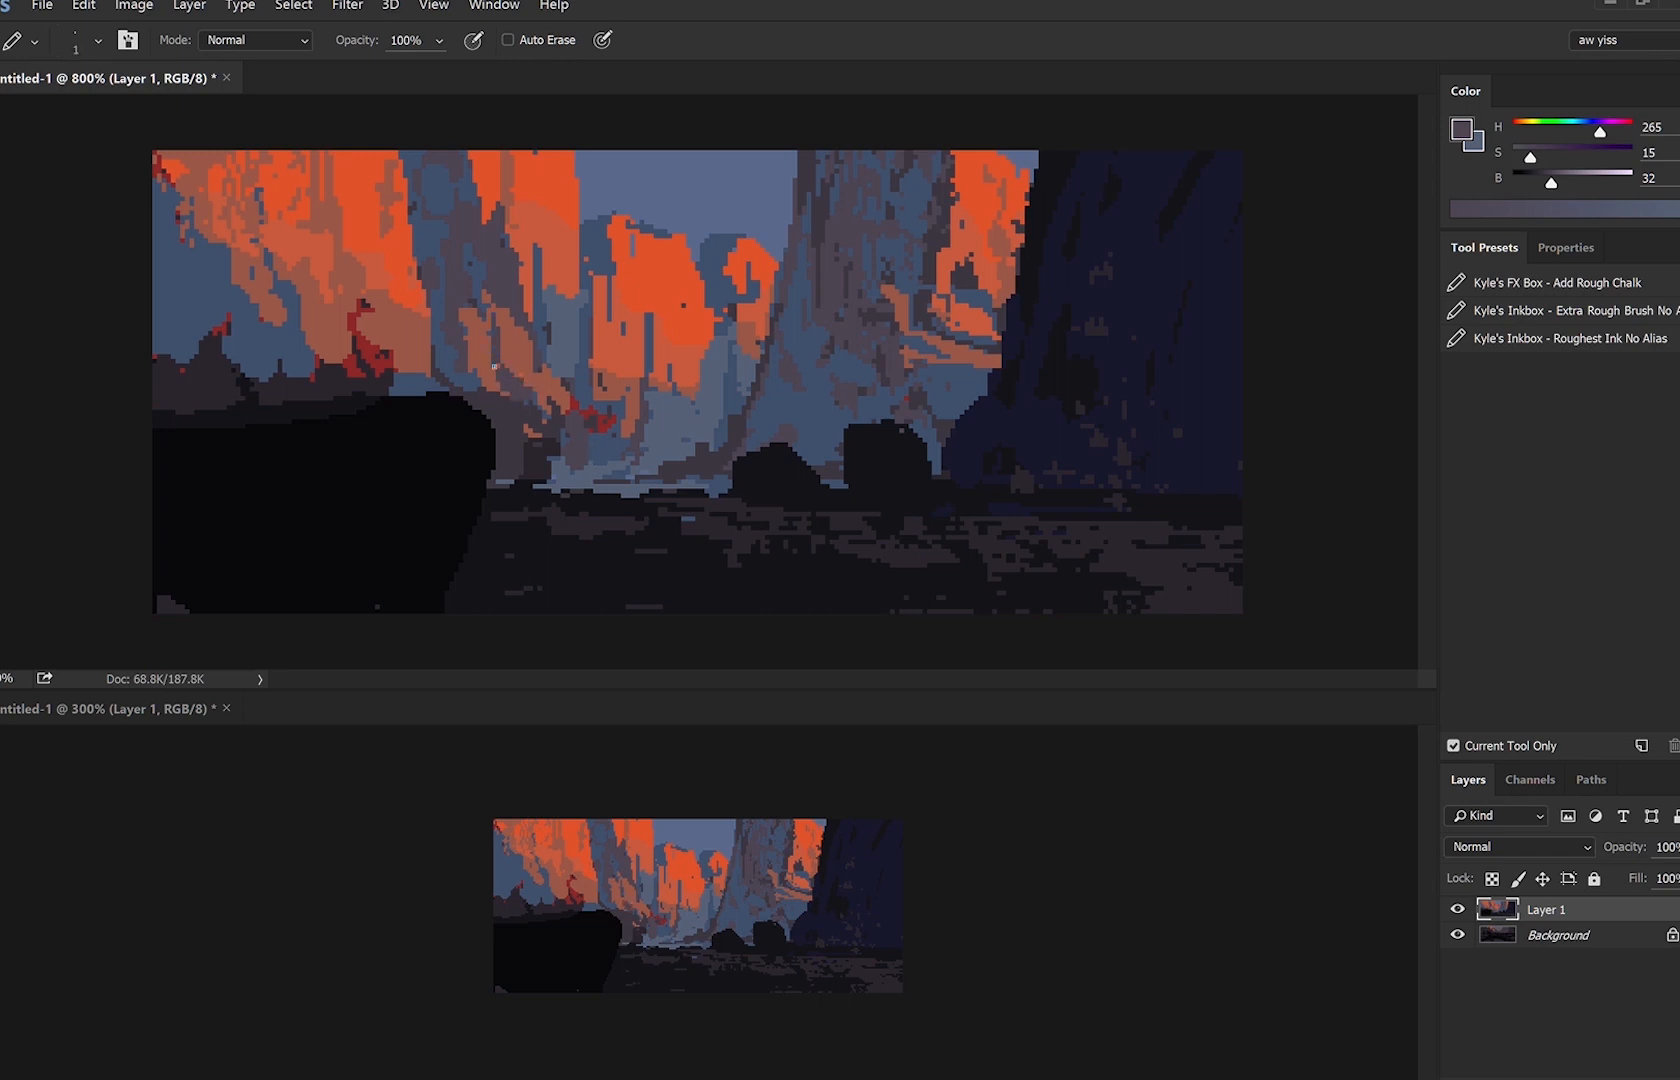
{"action": "left_click", "coordinate": [494, 367], "text": "alt"}
{"action": "left_click", "coordinate": [515, 408], "text": "alt"}
{"action": "key", "text": "bracketright"}
{"action": "left_click", "coordinate": [506, 343], "text": "alt"}
{"action": "mouse_move", "coordinate": [496, 316]}
{"action": "left_mouse_down"}
{"action": "mouse_move", "coordinate": [498, 356]}
{"action": "mouse_move", "coordinate": [497, 322]}
{"action": "left_mouse_up"}
Fill out the central orange cliff with its sampled orange and cut its right edge with a vertical shadow-blue line.
{"action": "left_click", "coordinate": [678, 282], "text": "alt"}
{"action": "left_click", "coordinate": [683, 308]}
{"action": "key", "text": "bracketleft"}
{"action": "left_click", "coordinate": [718, 298], "text": "alt"}
{"action": "left_click_drag", "start_coordinate": [703, 262], "coordinate": [707, 406]}
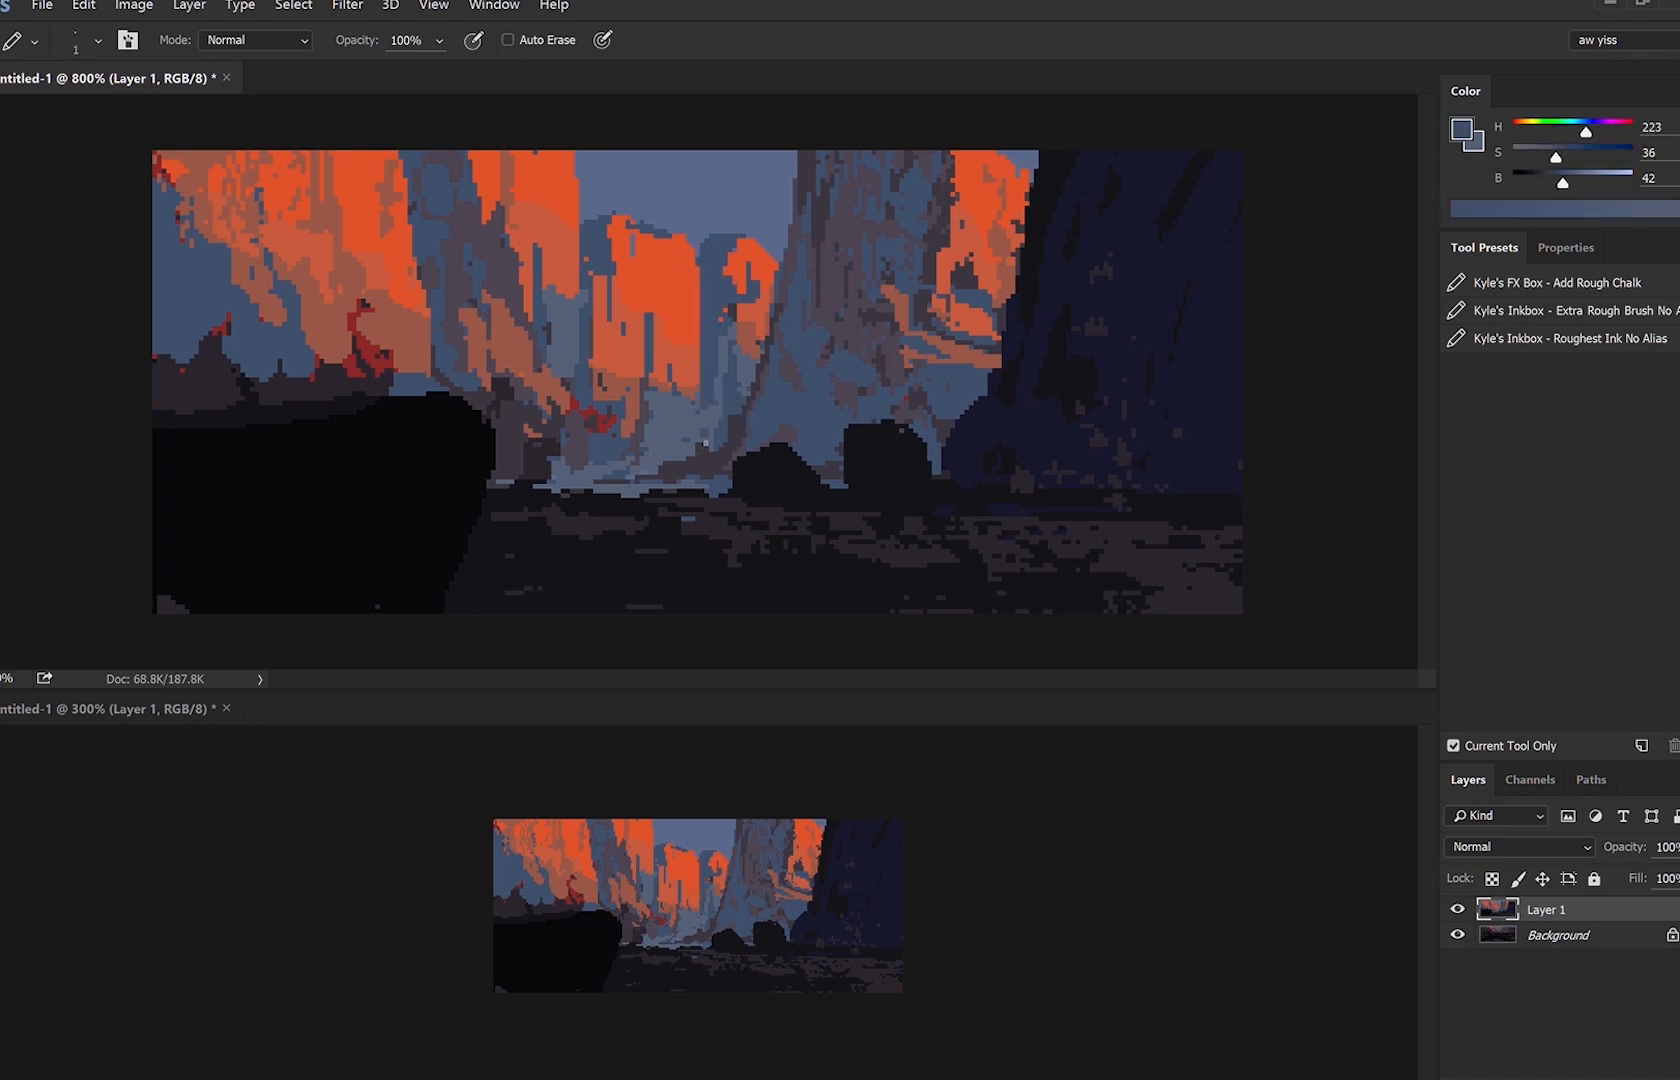
Blend the foot of the central orange cliff into the haze with sampled gray-blue and muted brown touches.
{"action": "left_click", "coordinate": [721, 422], "text": "alt"}
{"action": "left_click", "coordinate": [700, 351], "text": "alt"}
{"action": "left_click", "coordinate": [700, 391], "text": "alt"}
{"action": "key", "text": "bracketright"}
{"action": "left_click", "coordinate": [698, 424], "text": "alt"}
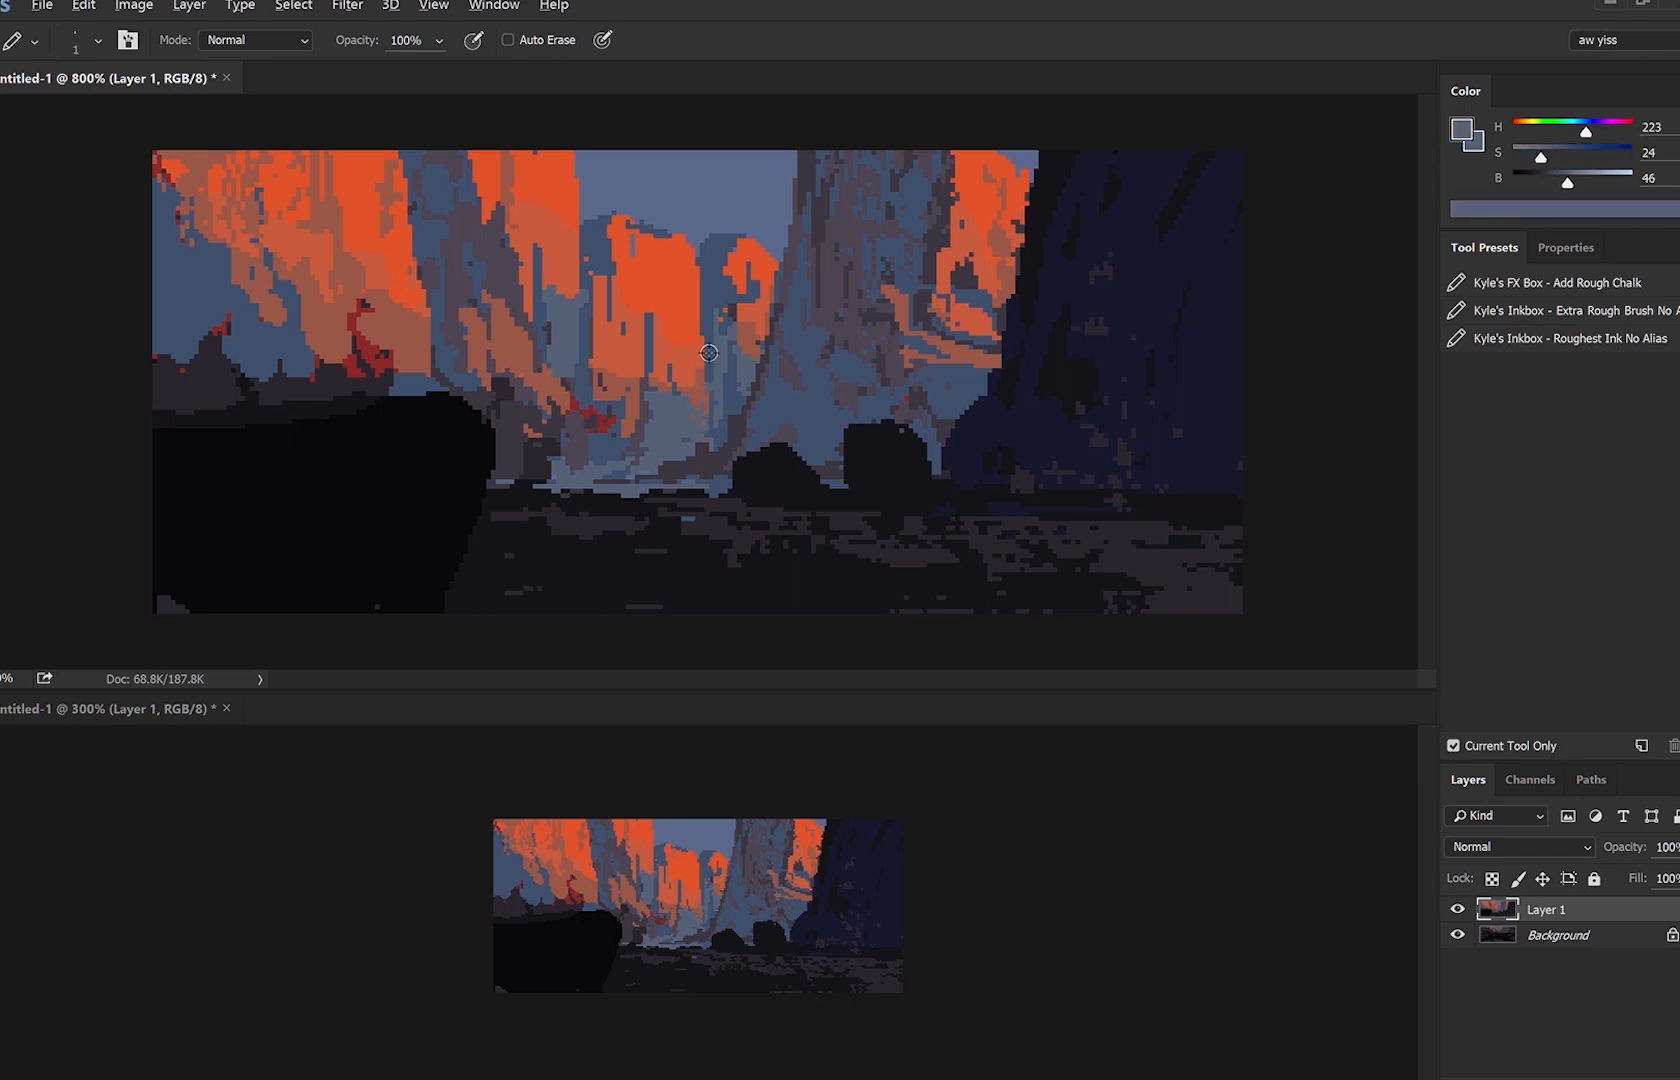
{"action": "left_click", "coordinate": [711, 427], "text": "alt"}
{"action": "left_click", "coordinate": [730, 327], "text": "alt"}
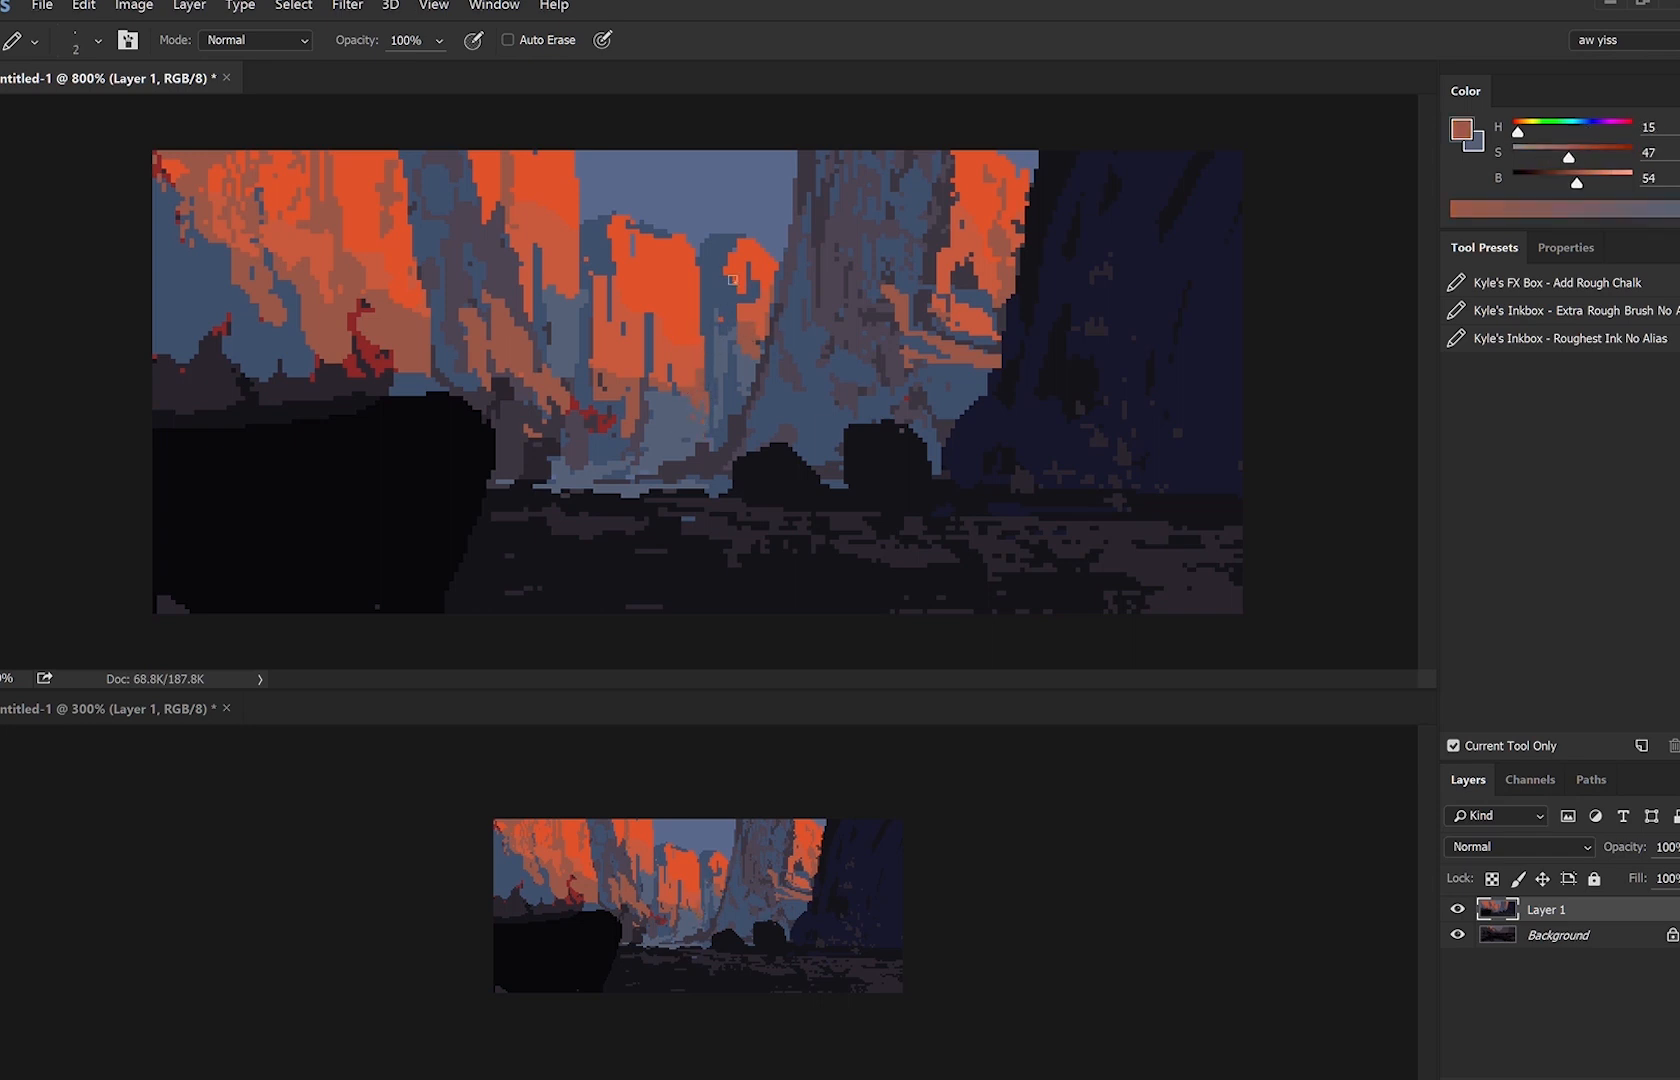
Reshape the tops of the central orange cliffs against the sky using sampled sky blue, shadow blue and orange.
{"action": "left_click", "coordinate": [712, 228], "text": "alt"}
{"action": "left_click", "coordinate": [696, 295], "text": "alt"}
{"action": "left_click", "coordinate": [707, 256], "text": "alt"}
{"action": "mouse_move", "coordinate": [710, 243]}
{"action": "left_mouse_down"}
{"action": "mouse_move", "coordinate": [697, 260]}
{"action": "mouse_move", "coordinate": [667, 223]}
{"action": "mouse_move", "coordinate": [616, 214]}
{"action": "mouse_move", "coordinate": [632, 218]}
{"action": "left_mouse_up"}
{"action": "left_click", "coordinate": [689, 262], "text": "alt"}
{"action": "left_click", "coordinate": [654, 210], "text": "alt"}
{"action": "left_click", "coordinate": [606, 222], "text": "alt"}
{"action": "left_click", "coordinate": [624, 228], "text": "alt"}
{"action": "left_click", "coordinate": [631, 340], "text": "alt"}
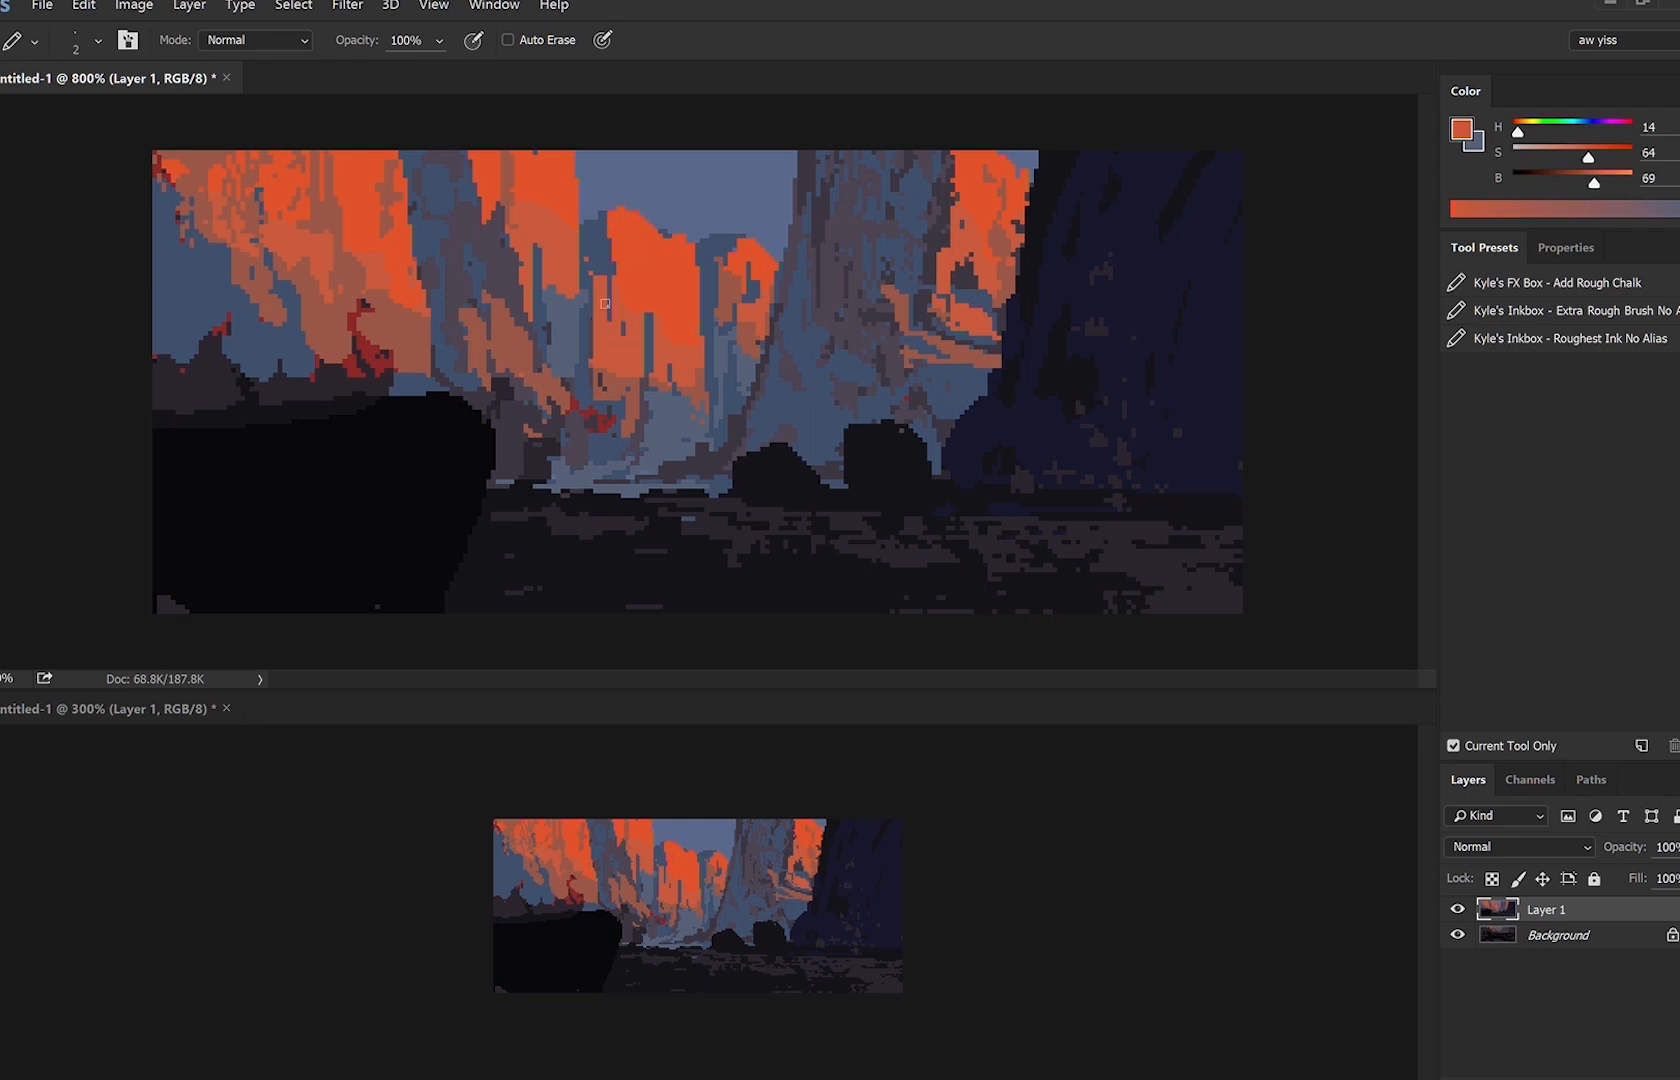
Shade the central orange cliff's left edge with sampled brown and rework the adjoining shaded top with purple-gray and sky blue.
{"action": "left_click", "coordinate": [531, 370], "text": "alt"}
{"action": "left_click_drag", "start_coordinate": [609, 326], "coordinate": [619, 262]}
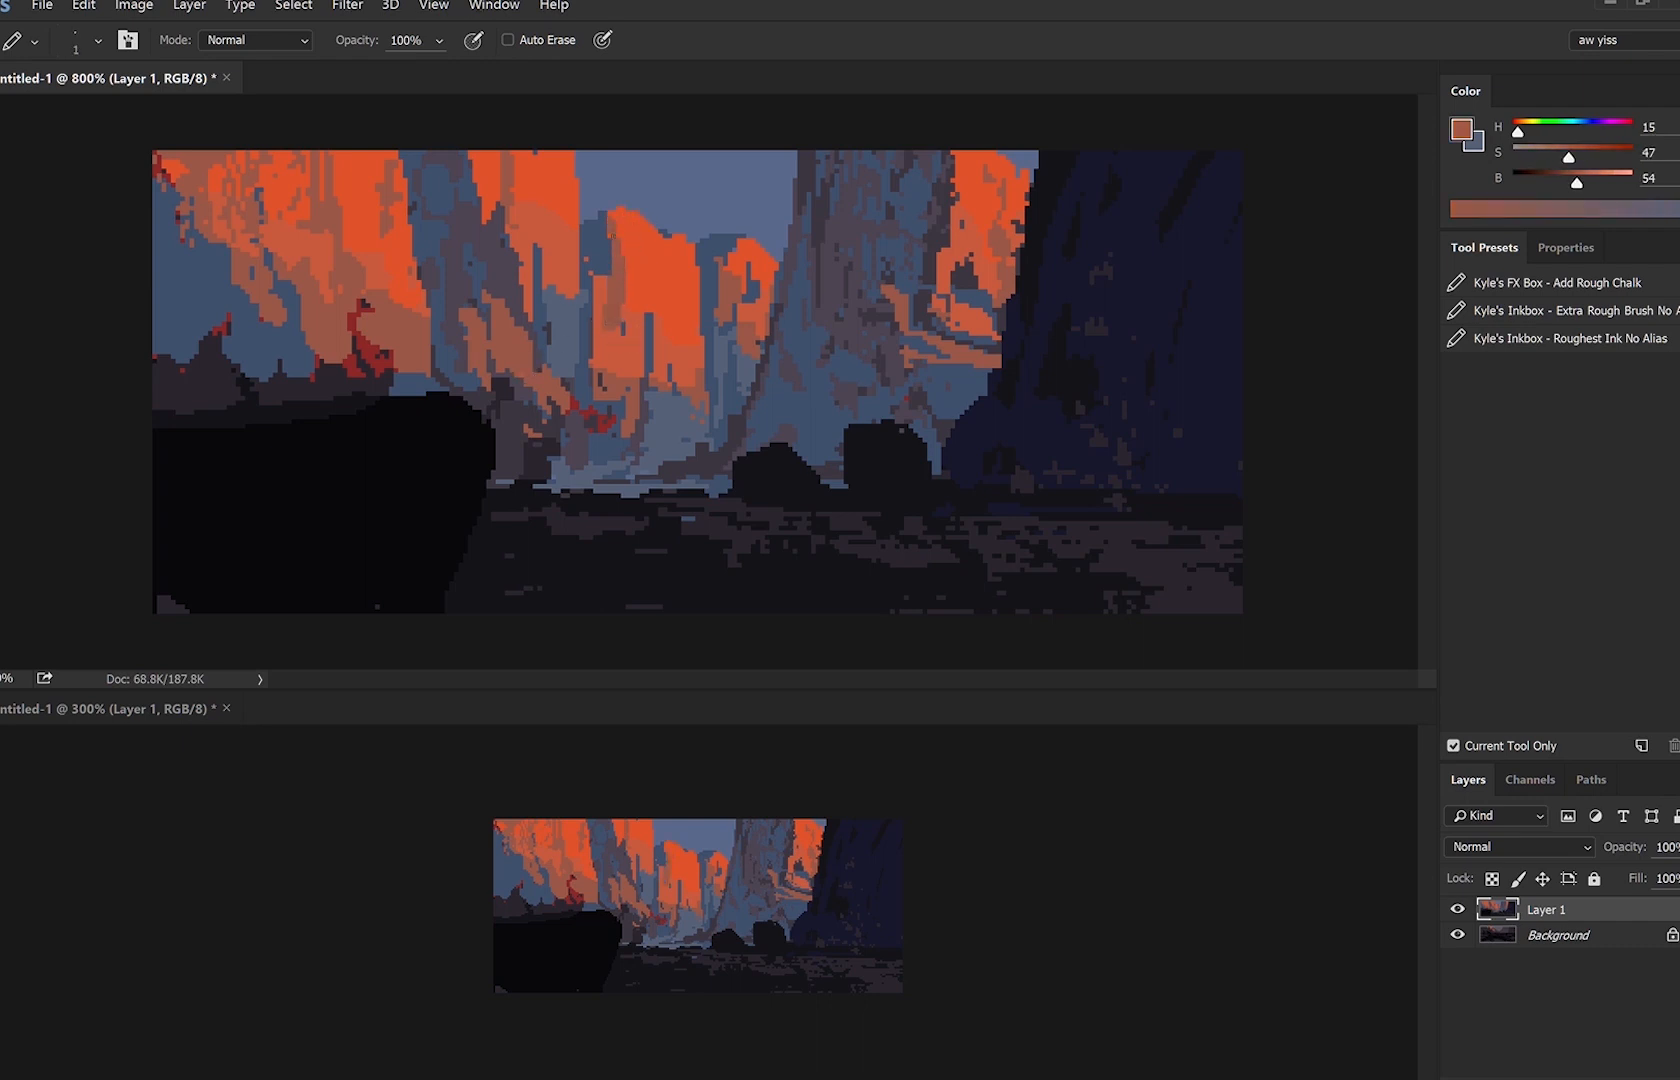
{"action": "left_click", "coordinate": [805, 290], "text": "alt"}
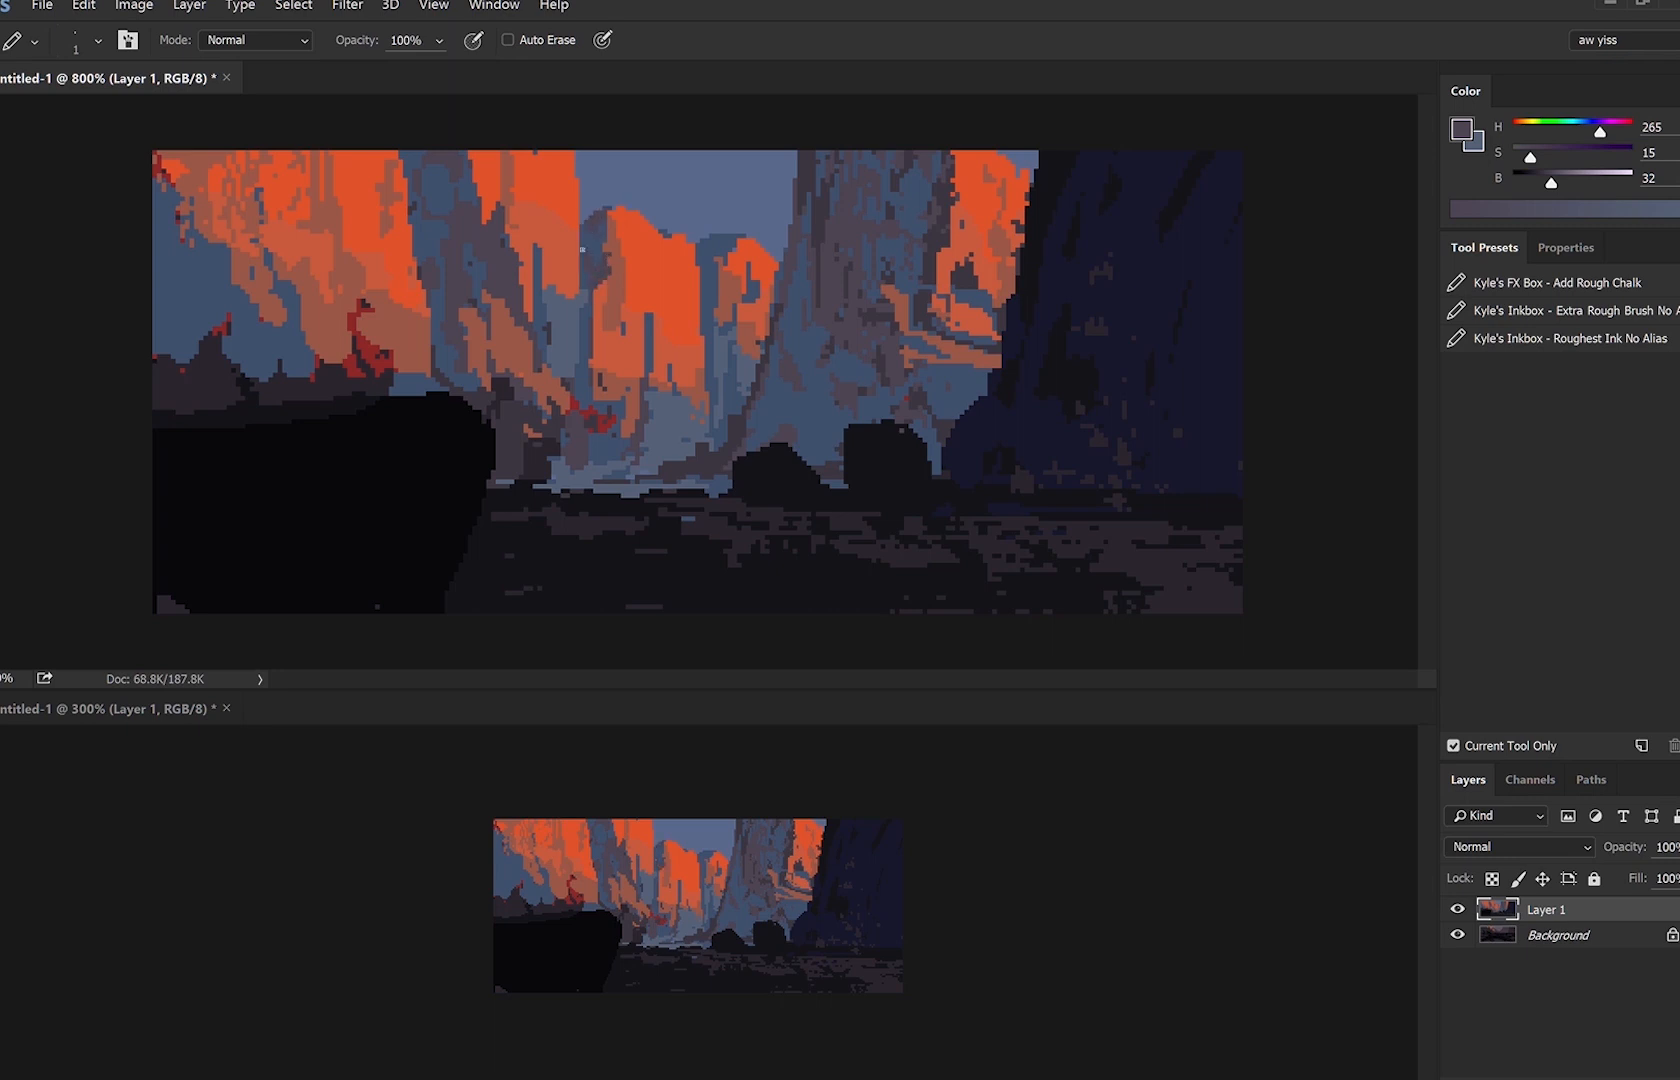
{"action": "left_click", "coordinate": [594, 210], "text": "alt"}
{"action": "key", "text": "]"}
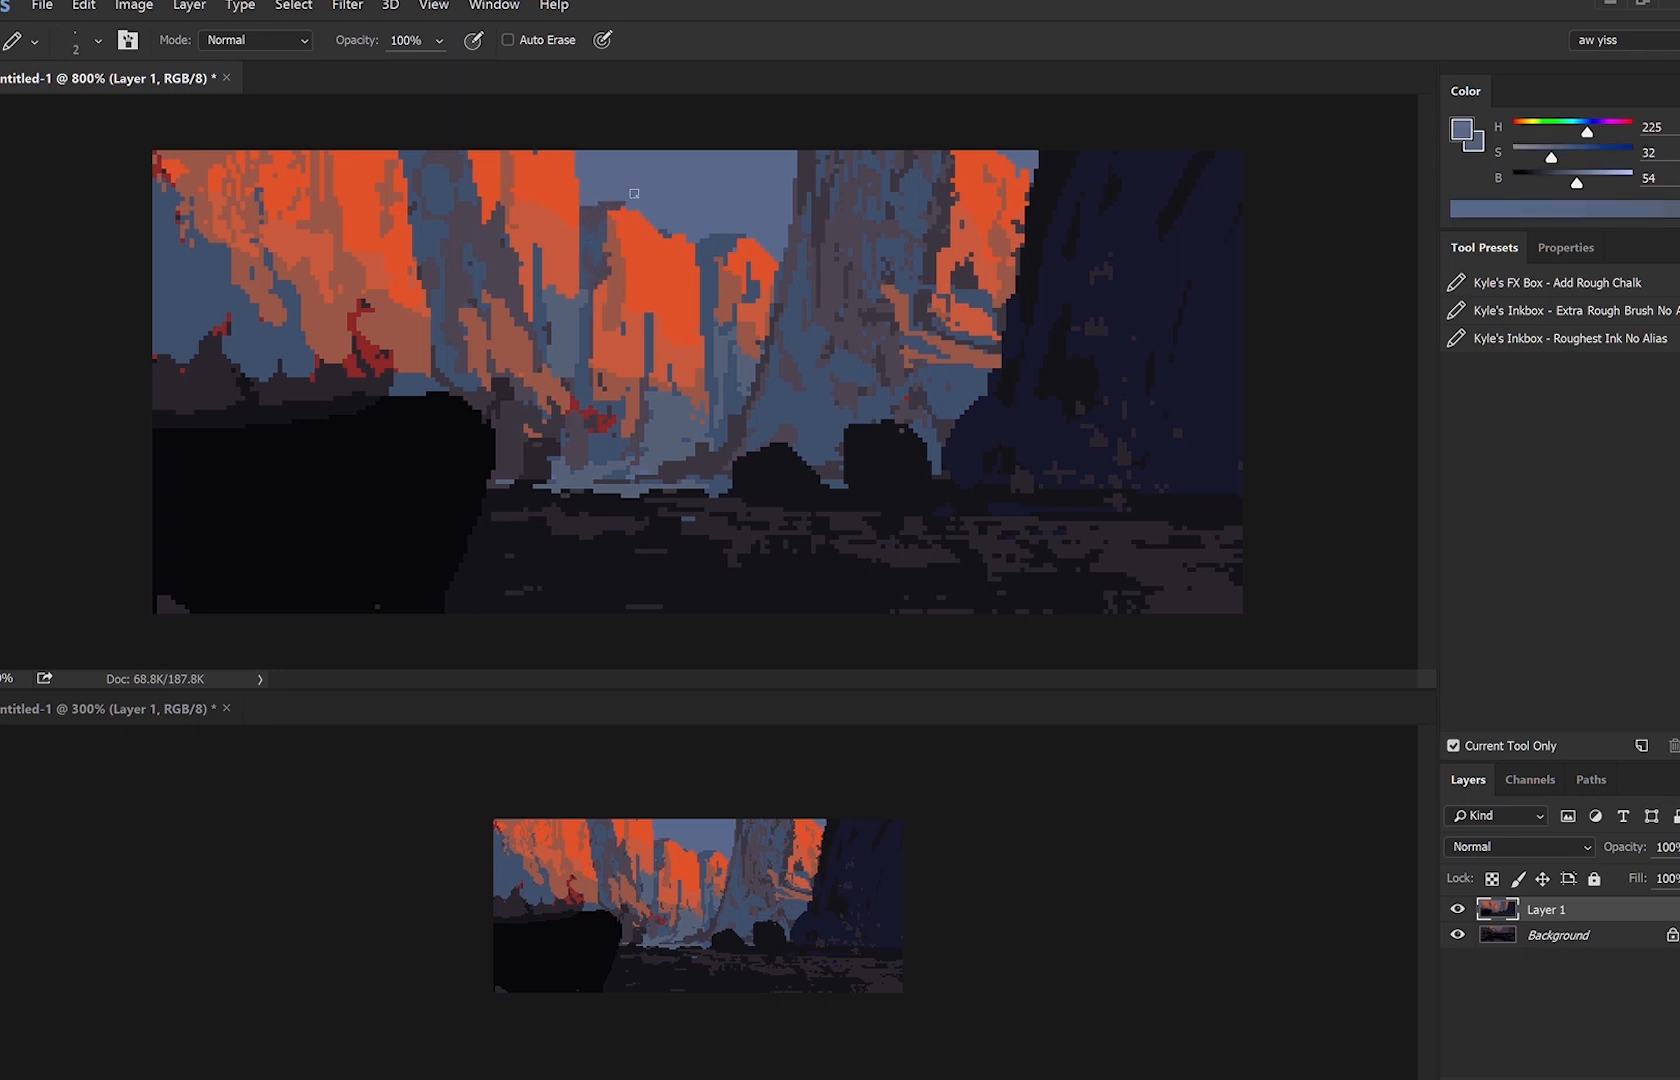
Flip the canvas back and add gray-blue and purple-gray touches around the tall pillar's foot and canyon floor.
{"action": "key", "text": "F2"}
{"action": "left_click", "coordinate": [602, 406], "text": "alt"}
{"action": "left_click_drag", "start_coordinate": [655, 421], "coordinate": [677, 456]}
{"action": "left_click", "coordinate": [714, 448], "text": "alt"}
{"action": "key", "text": "["}
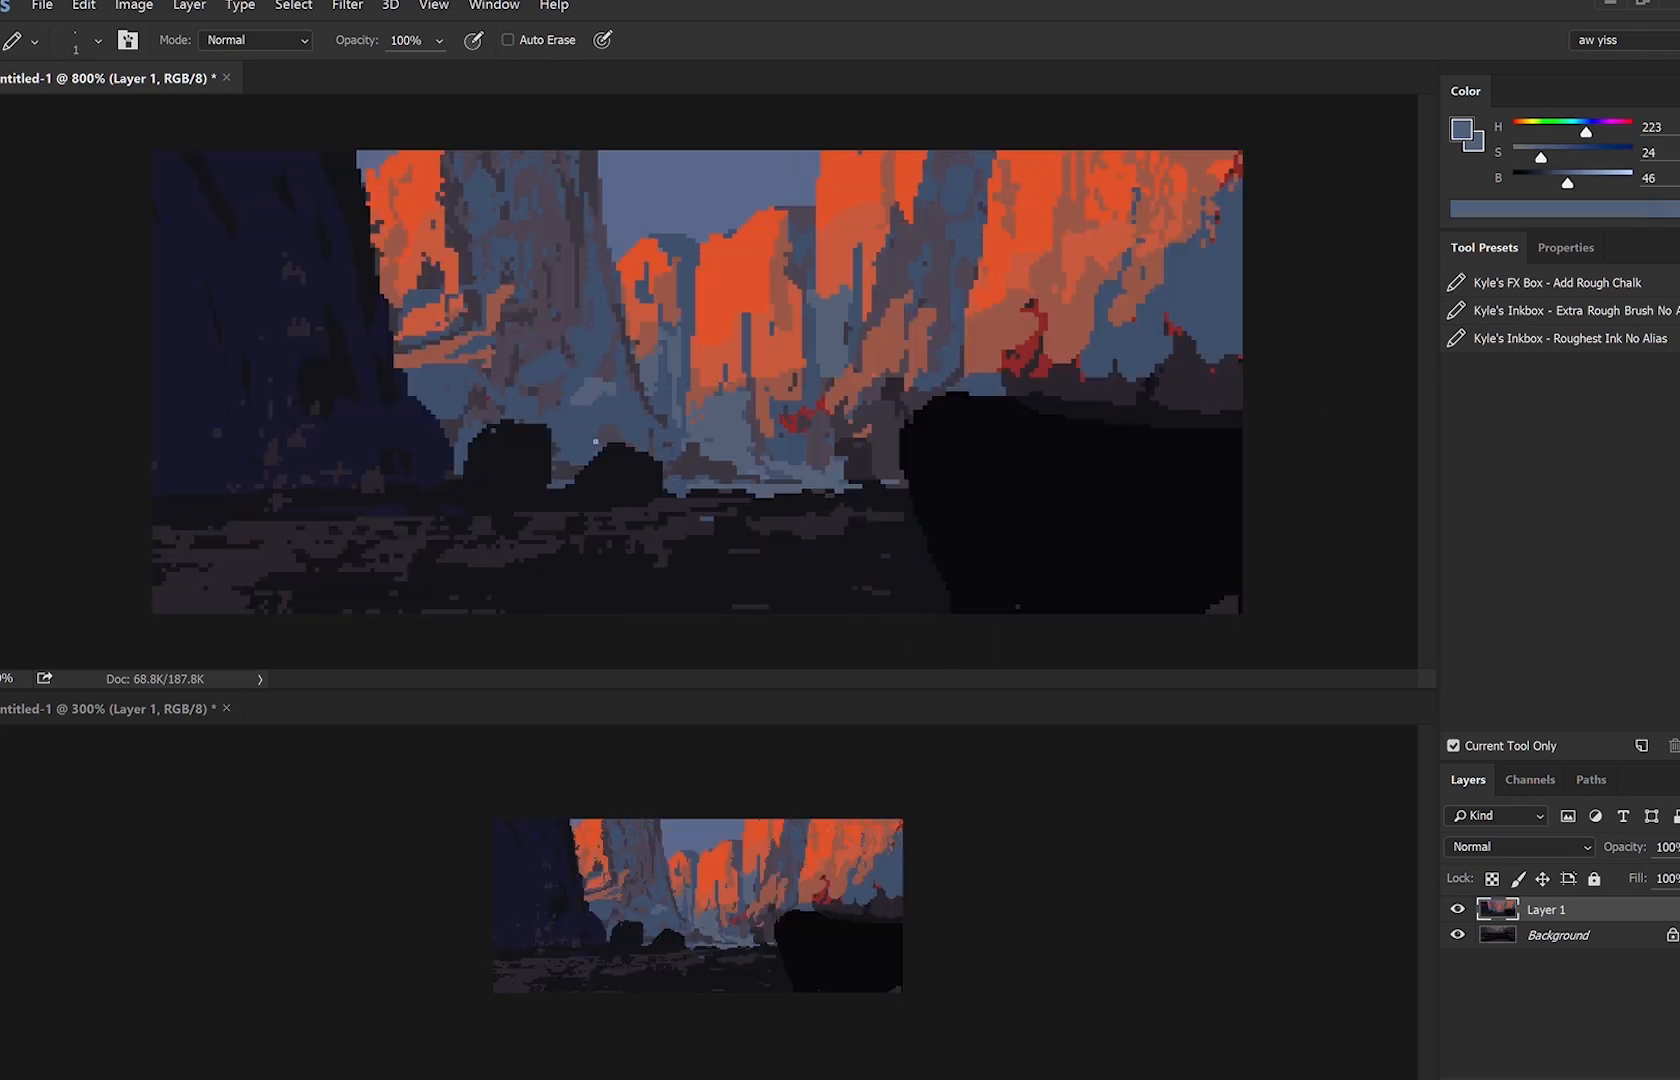
Paint over the red shapes and dark purple rocks above the black foreground boulder with a large brush in sampled shadow blue.
{"action": "key", "text": "bracketright"}
{"action": "key", "text": "bracketright"}
{"action": "key", "text": "bracketright"}
{"action": "key", "text": "bracketright"}
{"action": "key", "text": "bracketright"}
{"action": "key", "text": "bracketright"}
{"action": "key", "text": "bracketright"}
{"action": "key", "text": "bracketright"}
{"action": "left_click", "coordinate": [1127, 356], "text": "alt"}
{"action": "mouse_move", "coordinate": [1020, 408]}
{"action": "left_mouse_down"}
{"action": "mouse_move", "coordinate": [1327, 405]}
{"action": "mouse_move", "coordinate": [1158, 350]}
{"action": "left_mouse_up"}
Cover the red remnants along the right cliff's lower edge with sampled muted brown, and undo the last dab.
{"action": "left_click", "coordinate": [1128, 295], "text": "alt"}
{"action": "mouse_move", "coordinate": [1110, 288]}
{"action": "left_mouse_down"}
{"action": "mouse_move", "coordinate": [1118, 336]}
{"action": "mouse_move", "coordinate": [1016, 352]}
{"action": "left_mouse_up"}
{"action": "key", "text": "bracketleft"}
{"action": "key", "text": "bracketleft"}
{"action": "key", "text": "bracketleft"}
{"action": "left_click", "coordinate": [1025, 386], "text": "alt"}
{"action": "left_click", "coordinate": [1062, 335], "text": "alt"}
{"action": "left_click", "coordinate": [1005, 325], "text": "alt"}
{"action": "left_click", "coordinate": [1031, 361]}
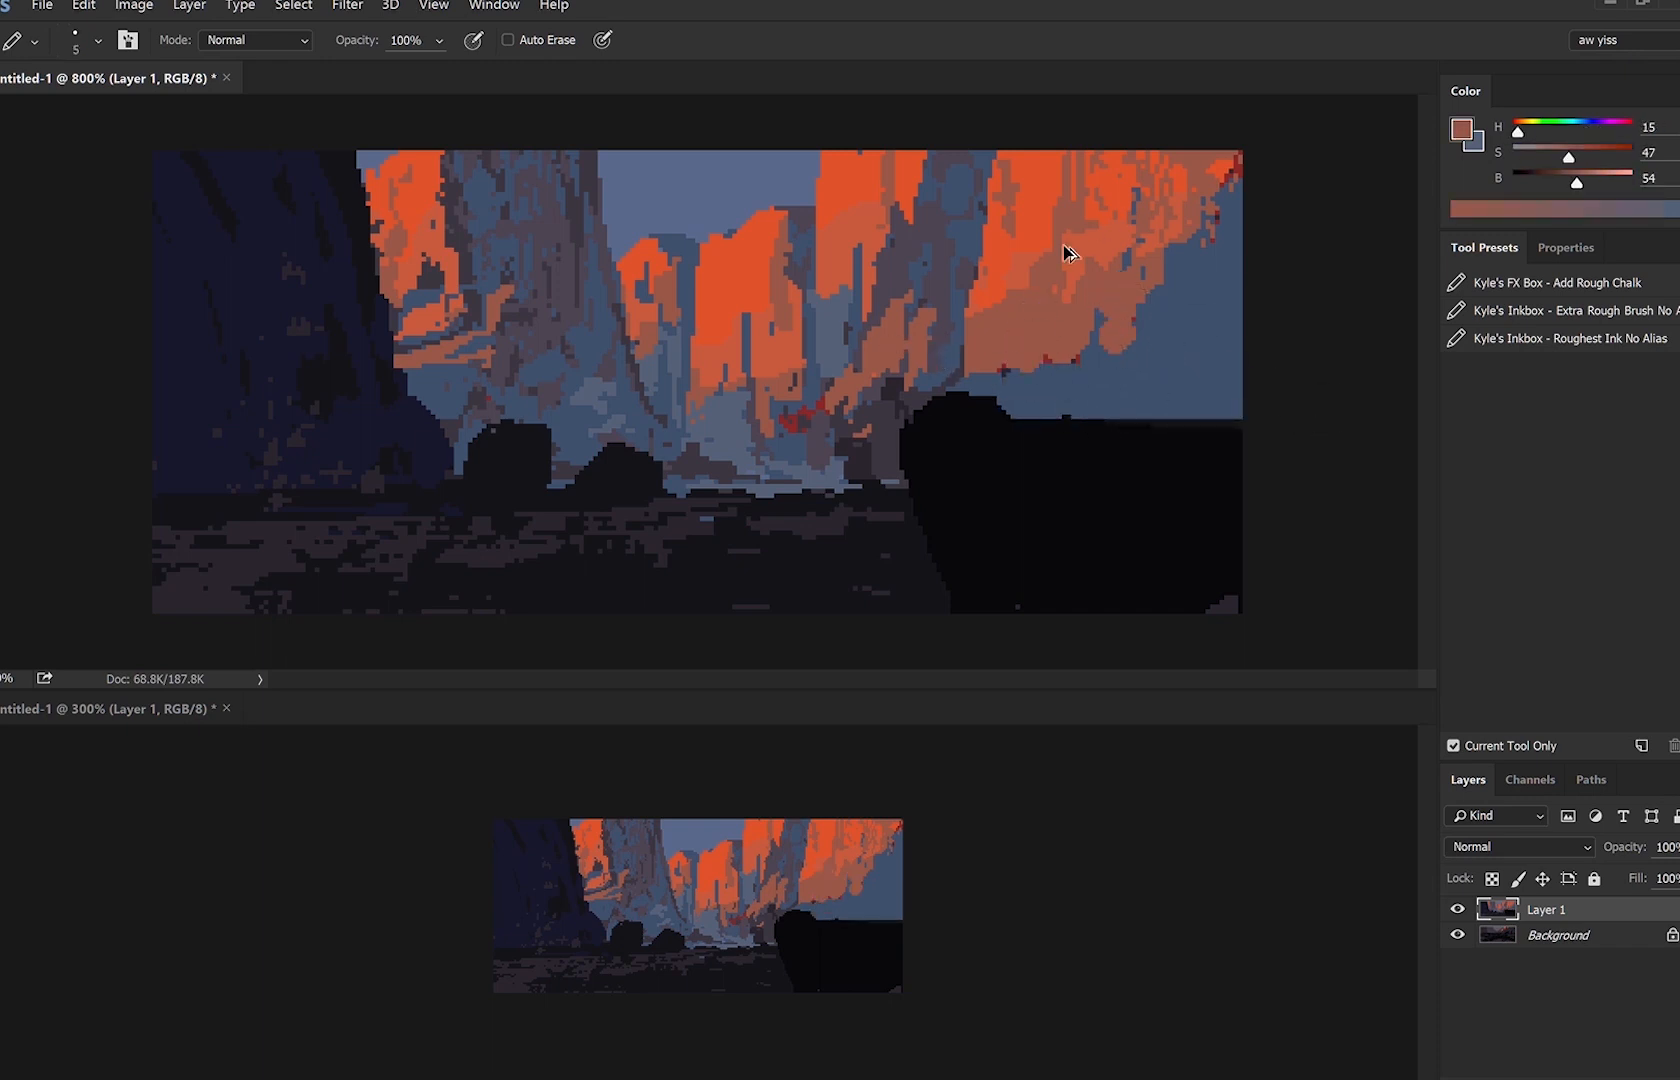
{"action": "key", "text": "ctrl+z"}
Paint a gray-blue area over the shaded face below the right cliff, extending toward the upper right corner.
{"action": "left_click", "coordinate": [742, 425], "text": "alt"}
{"action": "left_click", "coordinate": [748, 436], "text": "alt"}
{"action": "left_click_drag", "start_coordinate": [1057, 348], "coordinate": [1048, 353]}
{"action": "key", "text": "bracketleft"}
{"action": "key", "text": "bracketleft"}
{"action": "key", "text": "bracketleft"}
{"action": "key", "text": "bracketleft"}
{"action": "key", "text": "bracketleft"}
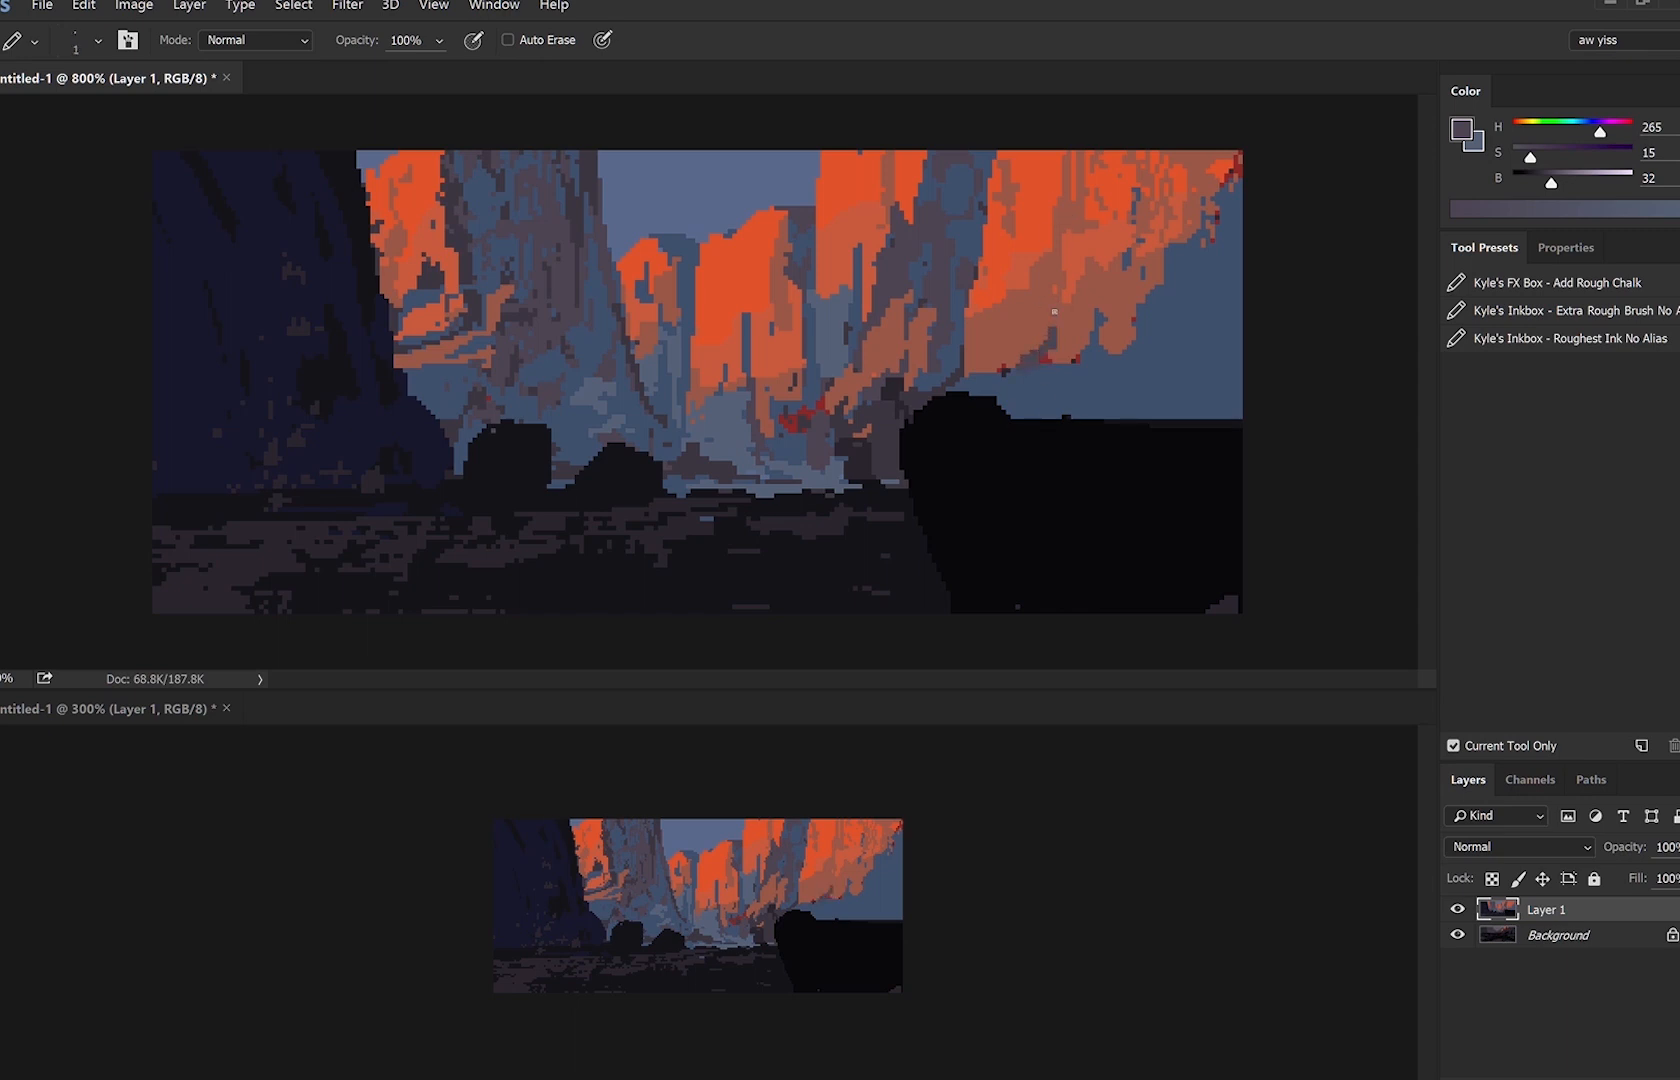
{"action": "left_click", "coordinate": [1025, 387], "text": "alt"}
{"action": "key", "text": "bracketright"}
{"action": "key", "text": "bracketright"}
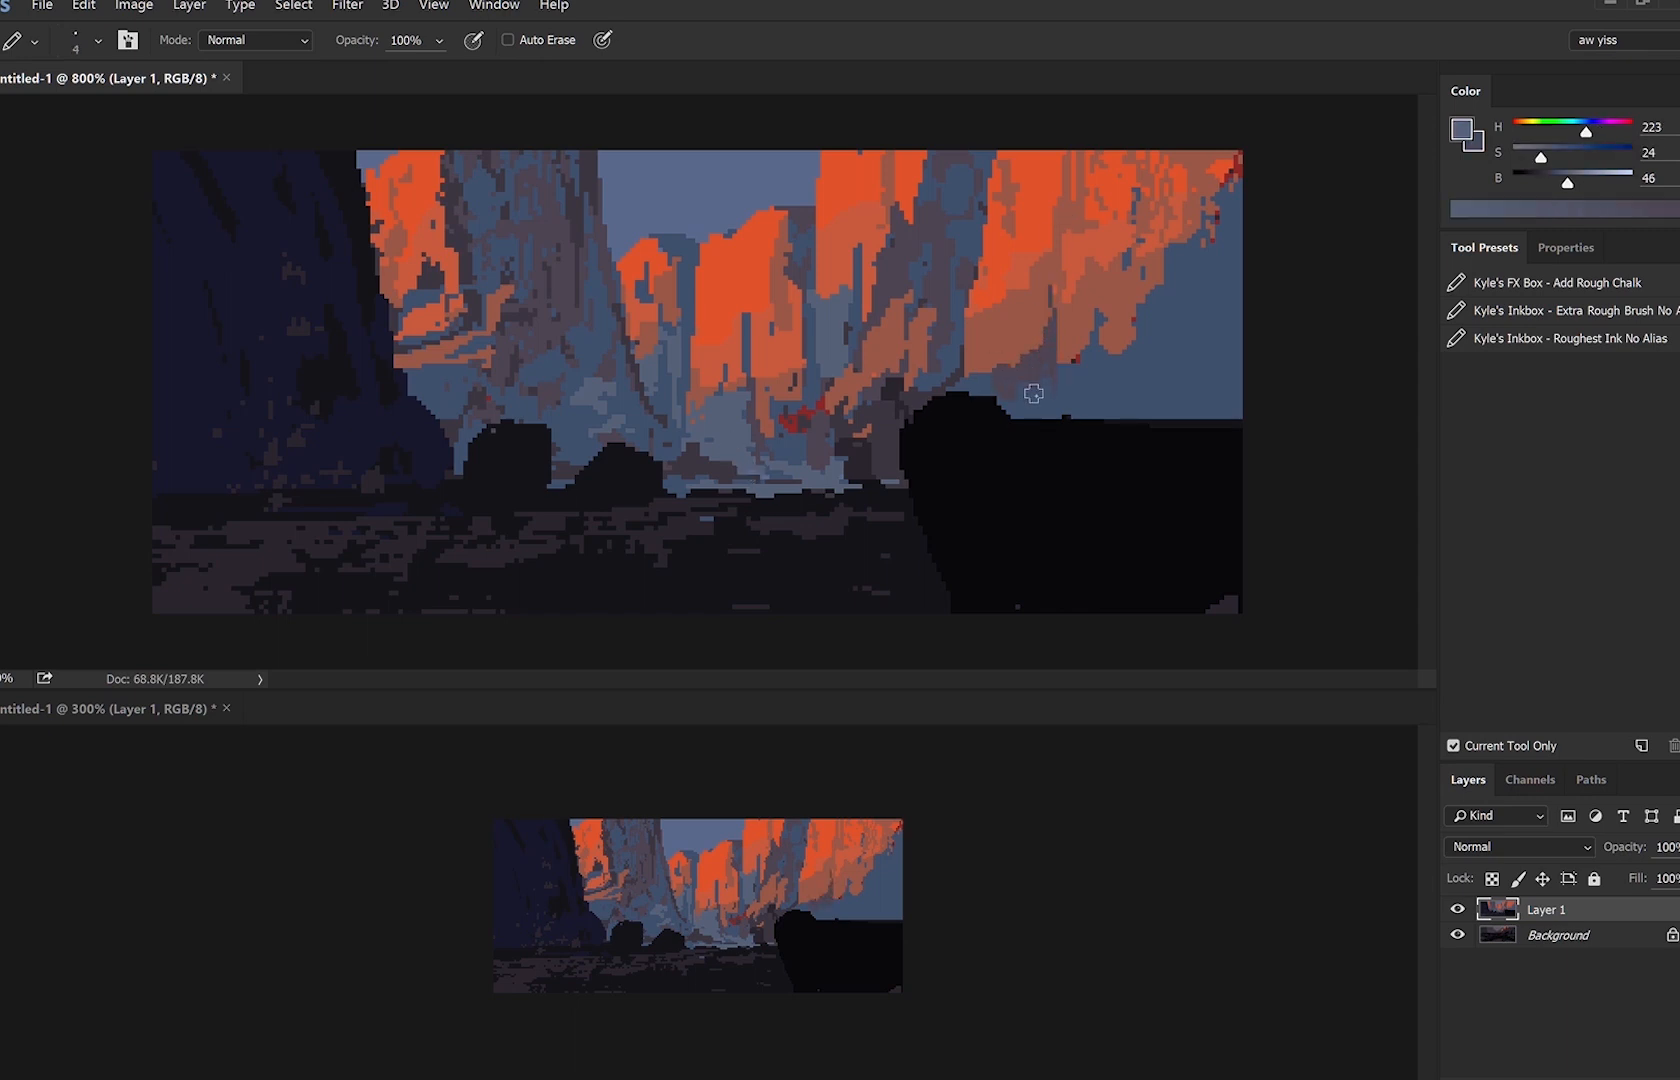
{"action": "key", "text": "bracketright"}
{"action": "mouse_move", "coordinate": [1073, 360]}
{"action": "left_mouse_down"}
{"action": "mouse_move", "coordinate": [1098, 321]}
{"action": "mouse_move", "coordinate": [1111, 351]}
{"action": "mouse_move", "coordinate": [1149, 326]}
{"action": "mouse_move", "coordinate": [1178, 264]}
{"action": "mouse_move", "coordinate": [1196, 268]}
{"action": "mouse_move", "coordinate": [1222, 199]}
{"action": "left_mouse_up"}
Replace the red pixels in the upper right corner with sampled brown, and add thin brown and orange vertical streaks within the right cliff.
{"action": "key", "text": "x"}
{"action": "left_click", "coordinate": [1200, 188], "text": "alt"}
{"action": "key", "text": "bracketleft"}
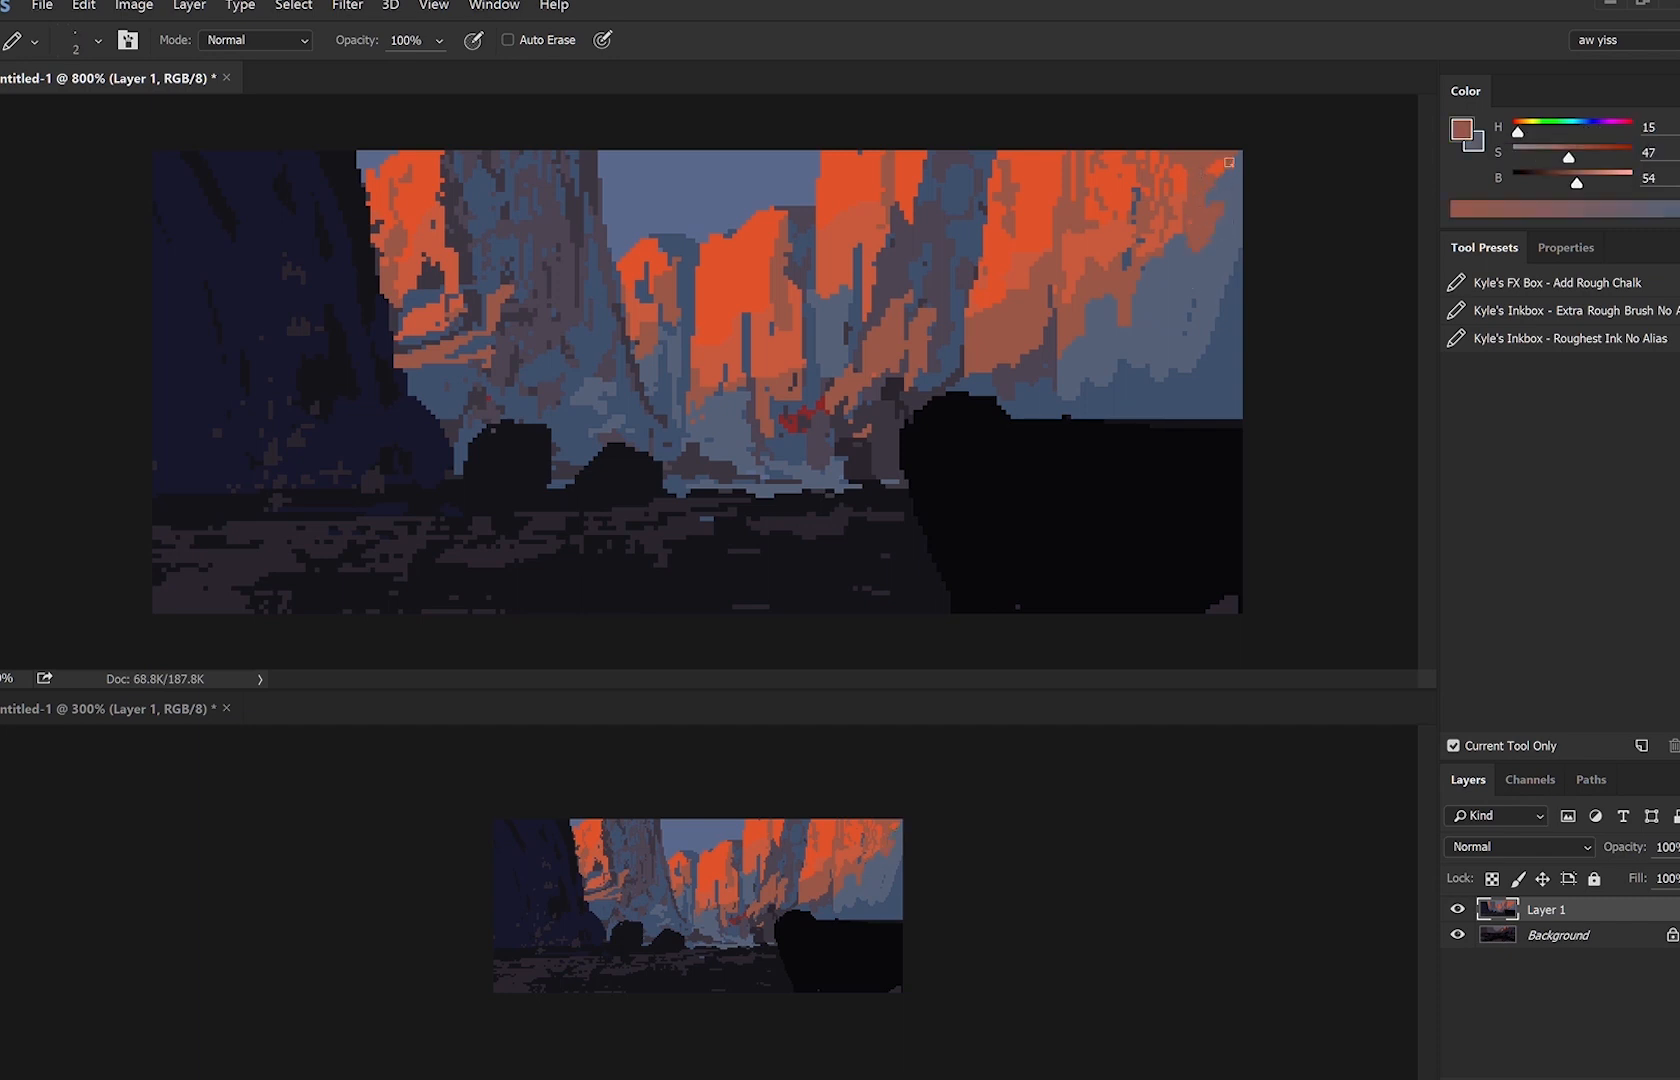
{"action": "left_click", "coordinate": [1116, 286], "text": "alt"}
{"action": "key", "text": "bracketleft"}
{"action": "left_click_drag", "start_coordinate": [1127, 280], "coordinate": [1140, 211]}
{"action": "left_click", "coordinate": [1132, 211], "text": "alt"}
{"action": "key", "text": "bracketright"}
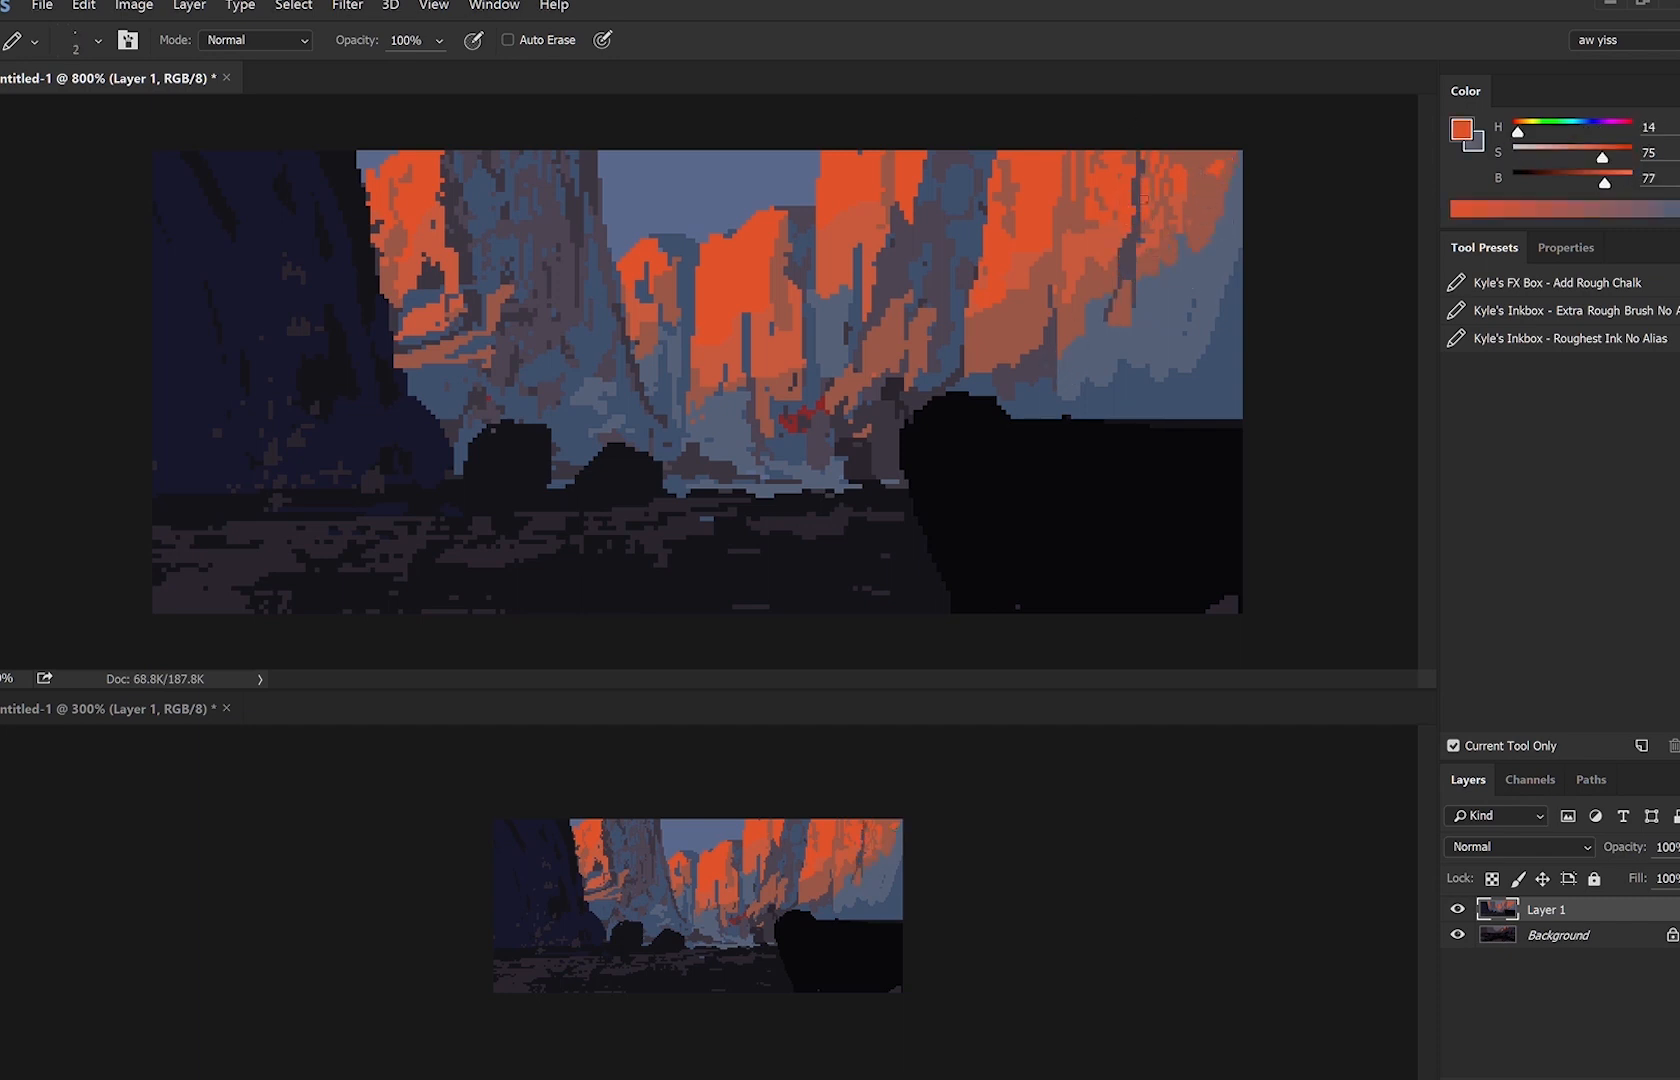
Check the painting mirrored, and extend the left pillar's edge against the sky in sampled muted purple.
{"action": "key", "text": "ctrl+shift+h"}
{"action": "key", "text": "ctrl+shift+h"}
{"action": "left_click", "coordinate": [568, 254], "text": "alt"}
{"action": "left_click", "coordinate": [552, 239], "text": "alt"}
{"action": "key", "text": "bracketright"}
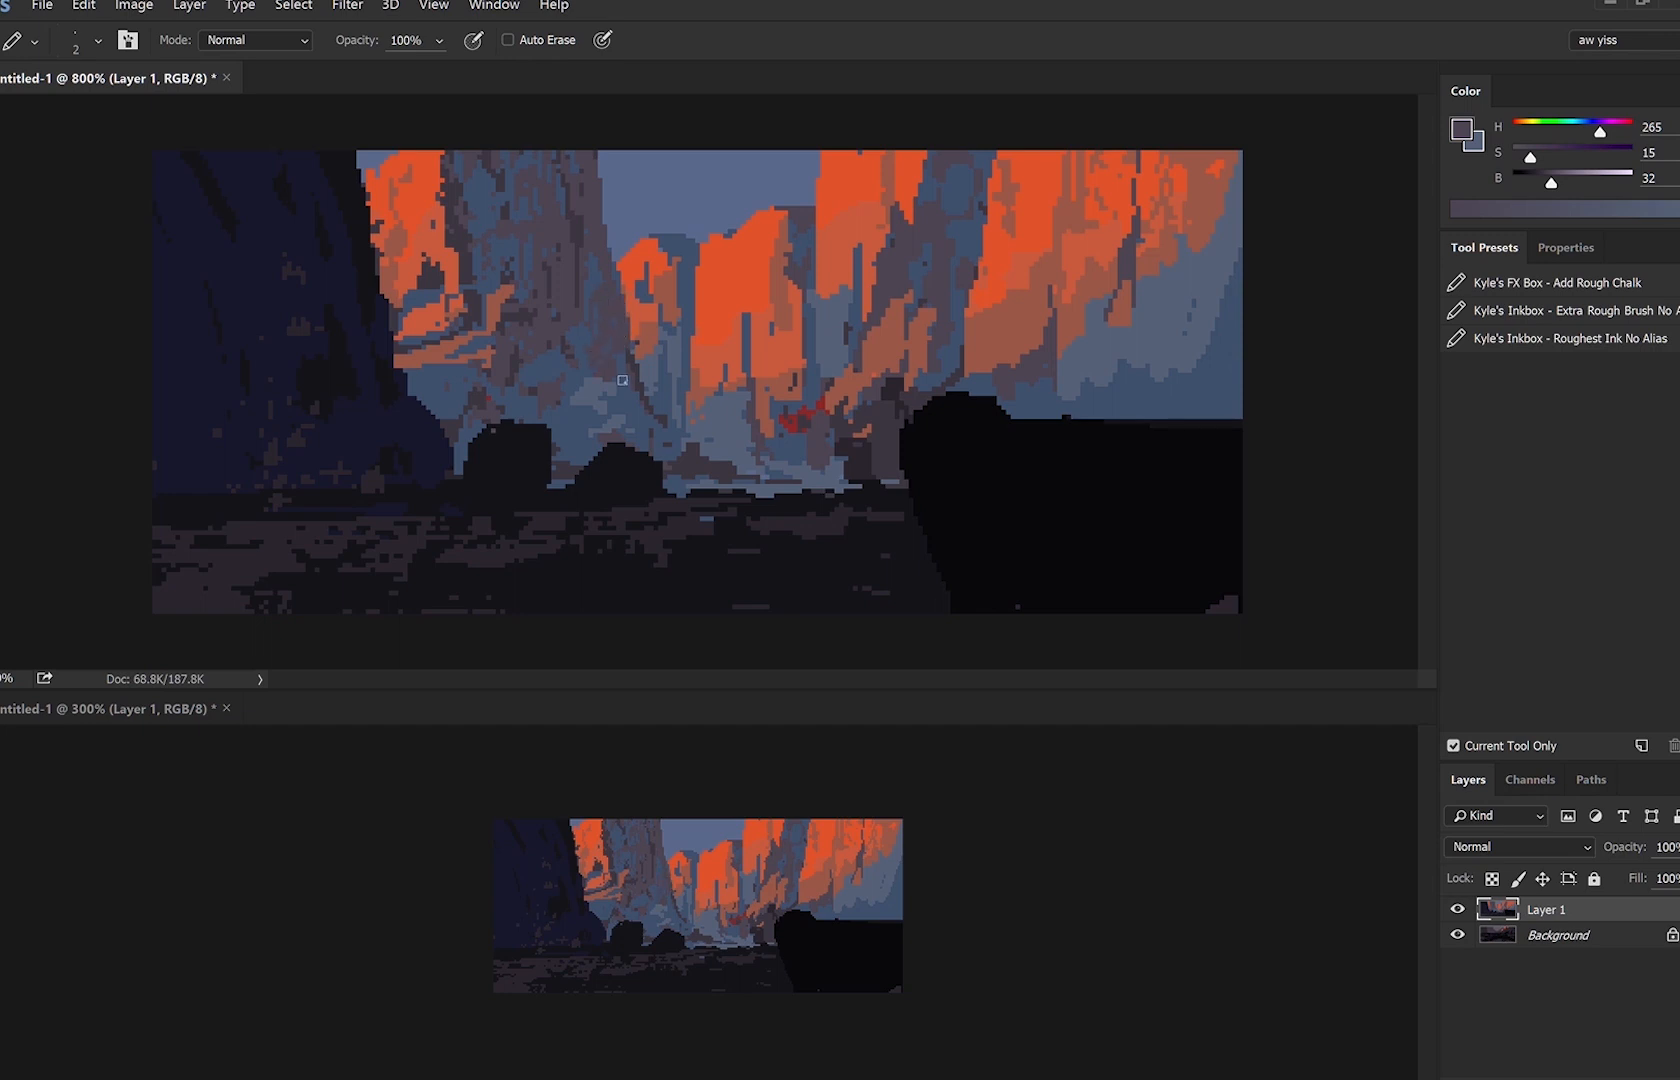
Paint sampled shadow blue and muted purple over the upper part of the black foreground boulder with a large brush.
{"action": "key", "text": "bracketright"}
{"action": "key", "text": "bracketright"}
{"action": "key", "text": "bracketright"}
{"action": "key", "text": "bracketright"}
{"action": "key", "text": "bracketright"}
{"action": "key", "text": "bracketright"}
{"action": "key", "text": "bracketright"}
{"action": "left_click", "coordinate": [1035, 402], "text": "alt"}
{"action": "left_click_drag", "start_coordinate": [937, 442], "coordinate": [972, 402]}
{"action": "left_click", "coordinate": [885, 450], "text": "alt"}
{"action": "mouse_move", "coordinate": [893, 466]}
{"action": "left_mouse_down"}
{"action": "mouse_move", "coordinate": [961, 466]}
{"action": "mouse_move", "coordinate": [1025, 443]}
{"action": "mouse_move", "coordinate": [994, 422]}
{"action": "mouse_move", "coordinate": [1066, 448]}
{"action": "mouse_move", "coordinate": [1110, 418]}
{"action": "left_mouse_up"}
Shape the top edge of the new purple rock with a smaller brush in sampled shadow blue.
{"action": "key", "text": "bracketleft"}
{"action": "key", "text": "bracketleft"}
{"action": "left_click", "coordinate": [932, 410], "text": "alt"}
{"action": "left_click_drag", "start_coordinate": [955, 392], "coordinate": [975, 408]}
{"action": "left_click", "coordinate": [1010, 430], "text": "alt"}
Cover the lower part of the black boulder with the sampled dark ground color.
{"action": "left_click", "coordinate": [880, 545], "text": "alt"}
{"action": "key", "text": "bracketleft"}
{"action": "key", "text": "bracketleft"}
{"action": "mouse_move", "coordinate": [915, 502]}
{"action": "left_mouse_down"}
{"action": "mouse_move", "coordinate": [1342, 480]}
{"action": "mouse_move", "coordinate": [1057, 604]}
{"action": "mouse_move", "coordinate": [1232, 607]}
{"action": "left_mouse_up"}
{"action": "key", "text": "bracketright"}
{"action": "key", "text": "bracketright"}
{"action": "left_click_drag", "start_coordinate": [1052, 596], "coordinate": [994, 529]}
Paint a lighter brown-gray band along the upper edge of the ground, spreading down toward the middle foreground.
{"action": "left_click", "coordinate": [593, 549], "text": "alt"}
{"action": "key", "text": "bracketleft"}
{"action": "mouse_move", "coordinate": [703, 501]}
{"action": "left_mouse_down"}
{"action": "mouse_move", "coordinate": [724, 521]}
{"action": "mouse_move", "coordinate": [1240, 514]}
{"action": "left_mouse_up"}
{"action": "mouse_move", "coordinate": [1060, 522]}
{"action": "left_mouse_down"}
{"action": "mouse_move", "coordinate": [658, 555]}
{"action": "mouse_move", "coordinate": [1052, 543]}
{"action": "mouse_move", "coordinate": [708, 562]}
{"action": "left_mouse_up"}
Break up the lighter ground band with thin horizontal streaks in the sampled dark ground color.
{"action": "left_click", "coordinate": [1188, 592], "text": "alt"}
{"action": "key", "text": "bracketleft"}
{"action": "key", "text": "bracketleft"}
{"action": "key", "text": "bracketleft"}
{"action": "key", "text": "bracketleft"}
{"action": "key", "text": "bracketleft"}
{"action": "left_click_drag", "start_coordinate": [1168, 531], "coordinate": [800, 526]}
{"action": "left_click", "coordinate": [757, 491], "text": "alt"}
Paint sampled muted purple over the black remnants to fill out the low rock mass below the right cliff.
{"action": "left_click", "coordinate": [940, 460], "text": "alt"}
{"action": "key", "text": "bracketright"}
{"action": "key", "text": "bracketright"}
{"action": "key", "text": "bracketright"}
{"action": "key", "text": "bracketright"}
{"action": "mouse_move", "coordinate": [1095, 461]}
{"action": "left_mouse_down"}
{"action": "mouse_move", "coordinate": [1249, 431]}
{"action": "mouse_move", "coordinate": [1070, 475]}
{"action": "left_mouse_up"}
{"action": "left_click_drag", "start_coordinate": [1234, 486], "coordinate": [1000, 478]}
Extend the blue shadow at the right cliff's base down into the purple rock mass.
{"action": "left_click", "coordinate": [1155, 390], "text": "alt"}
{"action": "mouse_move", "coordinate": [1158, 402]}
{"action": "left_mouse_down"}
{"action": "mouse_move", "coordinate": [1192, 409]}
{"action": "mouse_move", "coordinate": [1215, 390]}
{"action": "mouse_move", "coordinate": [1185, 450]}
{"action": "left_mouse_up"}
{"action": "key", "text": "bracketleft"}
{"action": "left_click", "coordinate": [1097, 405], "text": "alt"}
Fill the shaded face of the right cliff with broad strokes of sampled gray-blue.
{"action": "left_click", "coordinate": [1146, 350], "text": "alt"}
{"action": "left_click_drag", "start_coordinate": [1160, 365], "coordinate": [1175, 404]}
{"action": "key", "text": "bracketright"}
{"action": "key", "text": "bracketright"}
{"action": "key", "text": "bracketright"}
{"action": "key", "text": "bracketright"}
{"action": "mouse_move", "coordinate": [1240, 270]}
{"action": "left_mouse_down"}
{"action": "mouse_move", "coordinate": [1226, 382]}
{"action": "mouse_move", "coordinate": [1130, 363]}
{"action": "left_mouse_up"}
Paint a thin vertical muted purple streak down the right cliff between its orange and gray-blue areas.
{"action": "left_click", "coordinate": [1138, 404], "text": "alt"}
{"action": "key", "text": "bracketleft"}
{"action": "key", "text": "bracketleft"}
{"action": "key", "text": "bracketleft"}
{"action": "key", "text": "bracketleft"}
{"action": "key", "text": "bracketleft"}
{"action": "key", "text": "bracketleft"}
{"action": "left_click", "coordinate": [1130, 363], "text": "alt"}
{"action": "key", "text": "bracketleft"}
{"action": "left_click_drag", "start_coordinate": [1133, 264], "coordinate": [1130, 339]}
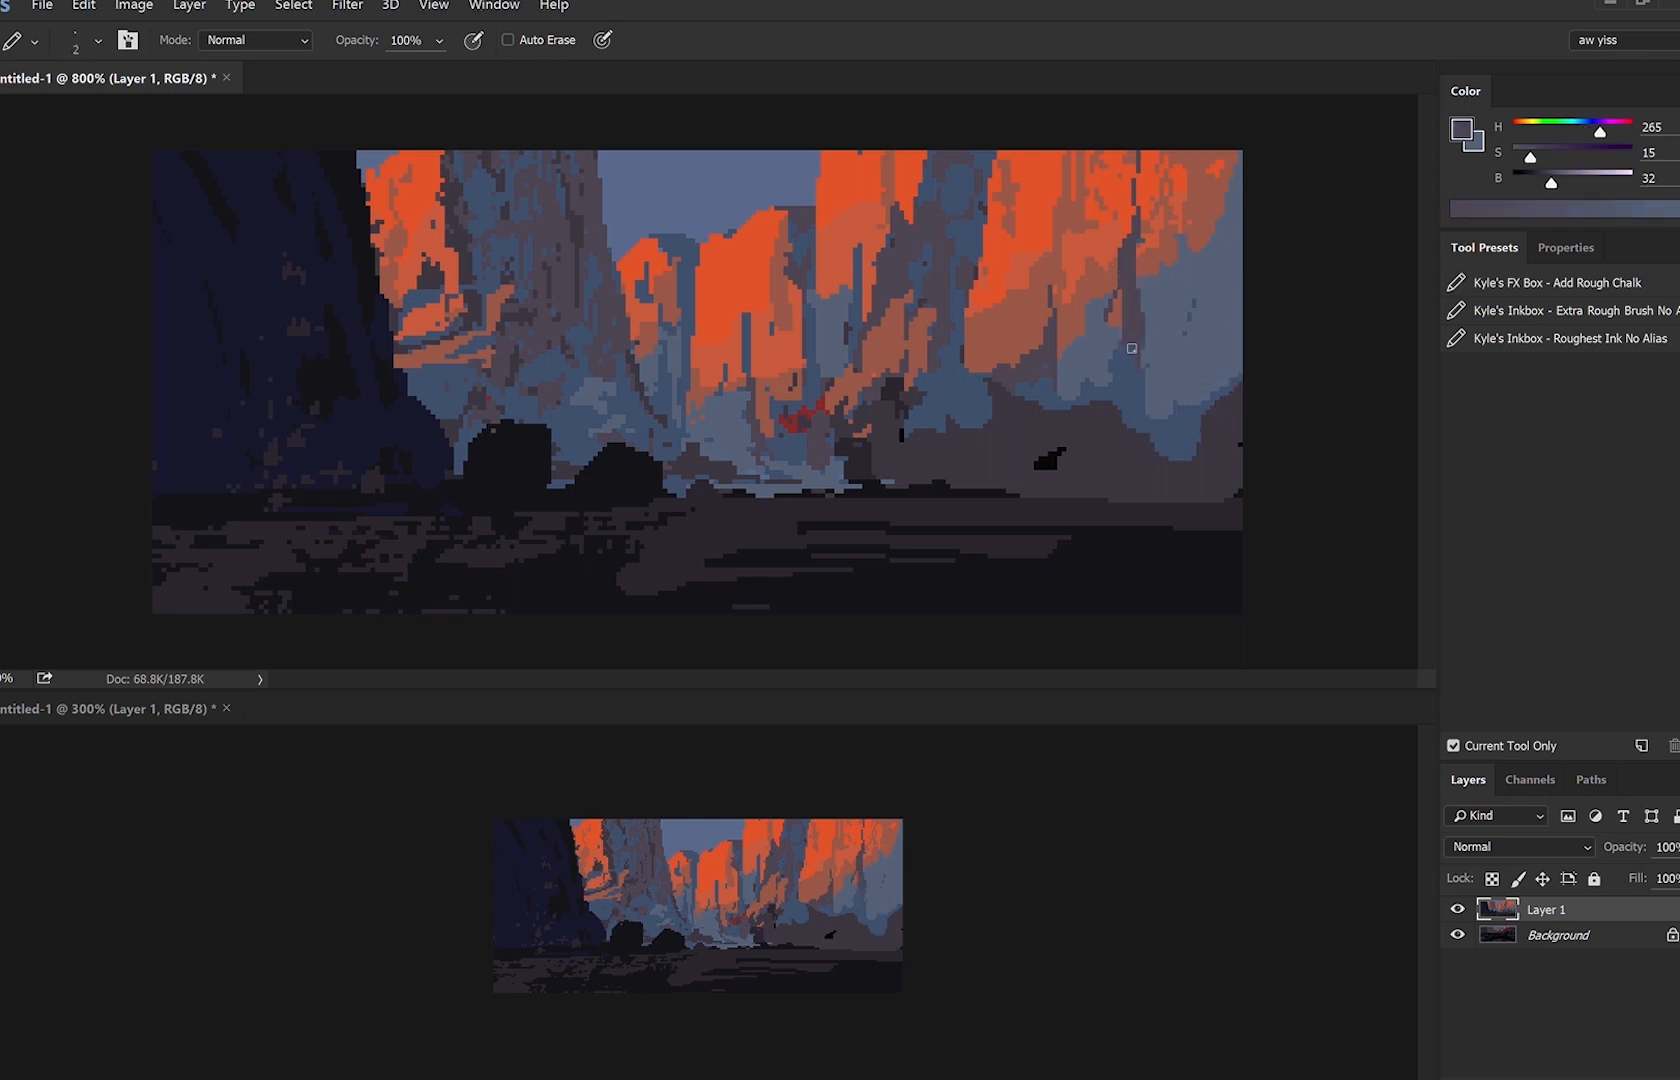
Paint sampled gray-blue over the red scribble and haze beside the central orange cliff's base.
{"action": "key", "text": "bracketright"}
{"action": "key", "text": "bracketright"}
{"action": "key", "text": "bracketright"}
{"action": "left_click", "coordinate": [832, 343], "text": "alt"}
{"action": "key", "text": "bracketleft"}
{"action": "key", "text": "bracketleft"}
{"action": "mouse_move", "coordinate": [822, 374]}
{"action": "left_mouse_down"}
{"action": "mouse_move", "coordinate": [797, 431]}
{"action": "mouse_move", "coordinate": [812, 327]}
{"action": "left_mouse_up"}
Touch up the lower edge of the central sunlit cliff with sampled brown and orange.
{"action": "left_click", "coordinate": [772, 398], "text": "alt"}
{"action": "left_click_drag", "start_coordinate": [786, 400], "coordinate": [791, 386]}
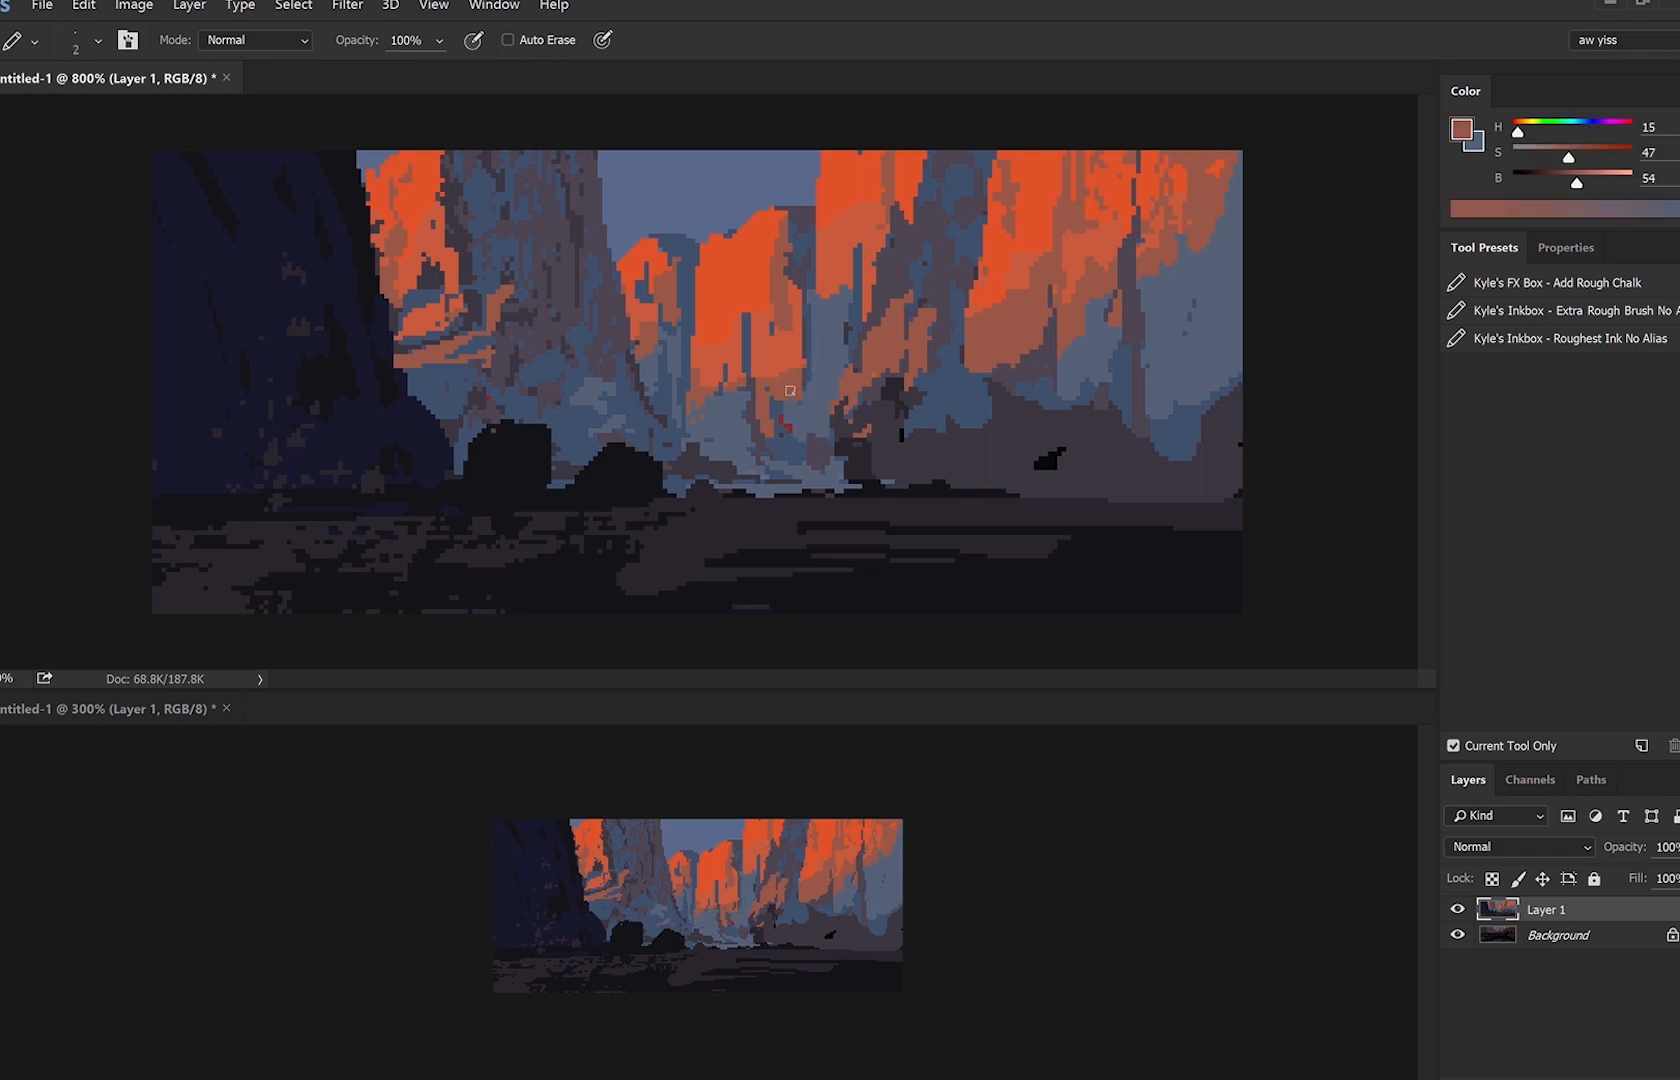
{"action": "left_click", "coordinate": [796, 381], "text": "alt"}
{"action": "key", "text": "bracketright"}
{"action": "left_click", "coordinate": [796, 350], "text": "alt"}
{"action": "left_click_drag", "start_coordinate": [808, 352], "coordinate": [803, 358]}
Reshape the shaded hollow in the left orange cliff with small strokes of sampled shadow colors.
{"action": "left_click", "coordinate": [434, 270], "text": "alt"}
{"action": "left_click", "coordinate": [440, 272], "text": "alt"}
{"action": "left_click", "coordinate": [512, 342], "text": "alt"}
{"action": "key", "text": "bracketright"}
{"action": "key", "text": "bracketright"}
{"action": "left_click", "coordinate": [438, 266], "text": "alt"}
{"action": "mouse_move", "coordinate": [450, 256]}
{"action": "left_mouse_down"}
{"action": "mouse_move", "coordinate": [446, 274]}
{"action": "mouse_move", "coordinate": [454, 248]}
{"action": "left_mouse_up"}
{"action": "left_click", "coordinate": [453, 258], "text": "alt"}
Add a dark purple patch on the left pillar beside the shaded hollow, using colors sampled nearby.
{"action": "key", "text": "bracketright"}
{"action": "left_click", "coordinate": [469, 246], "text": "alt"}
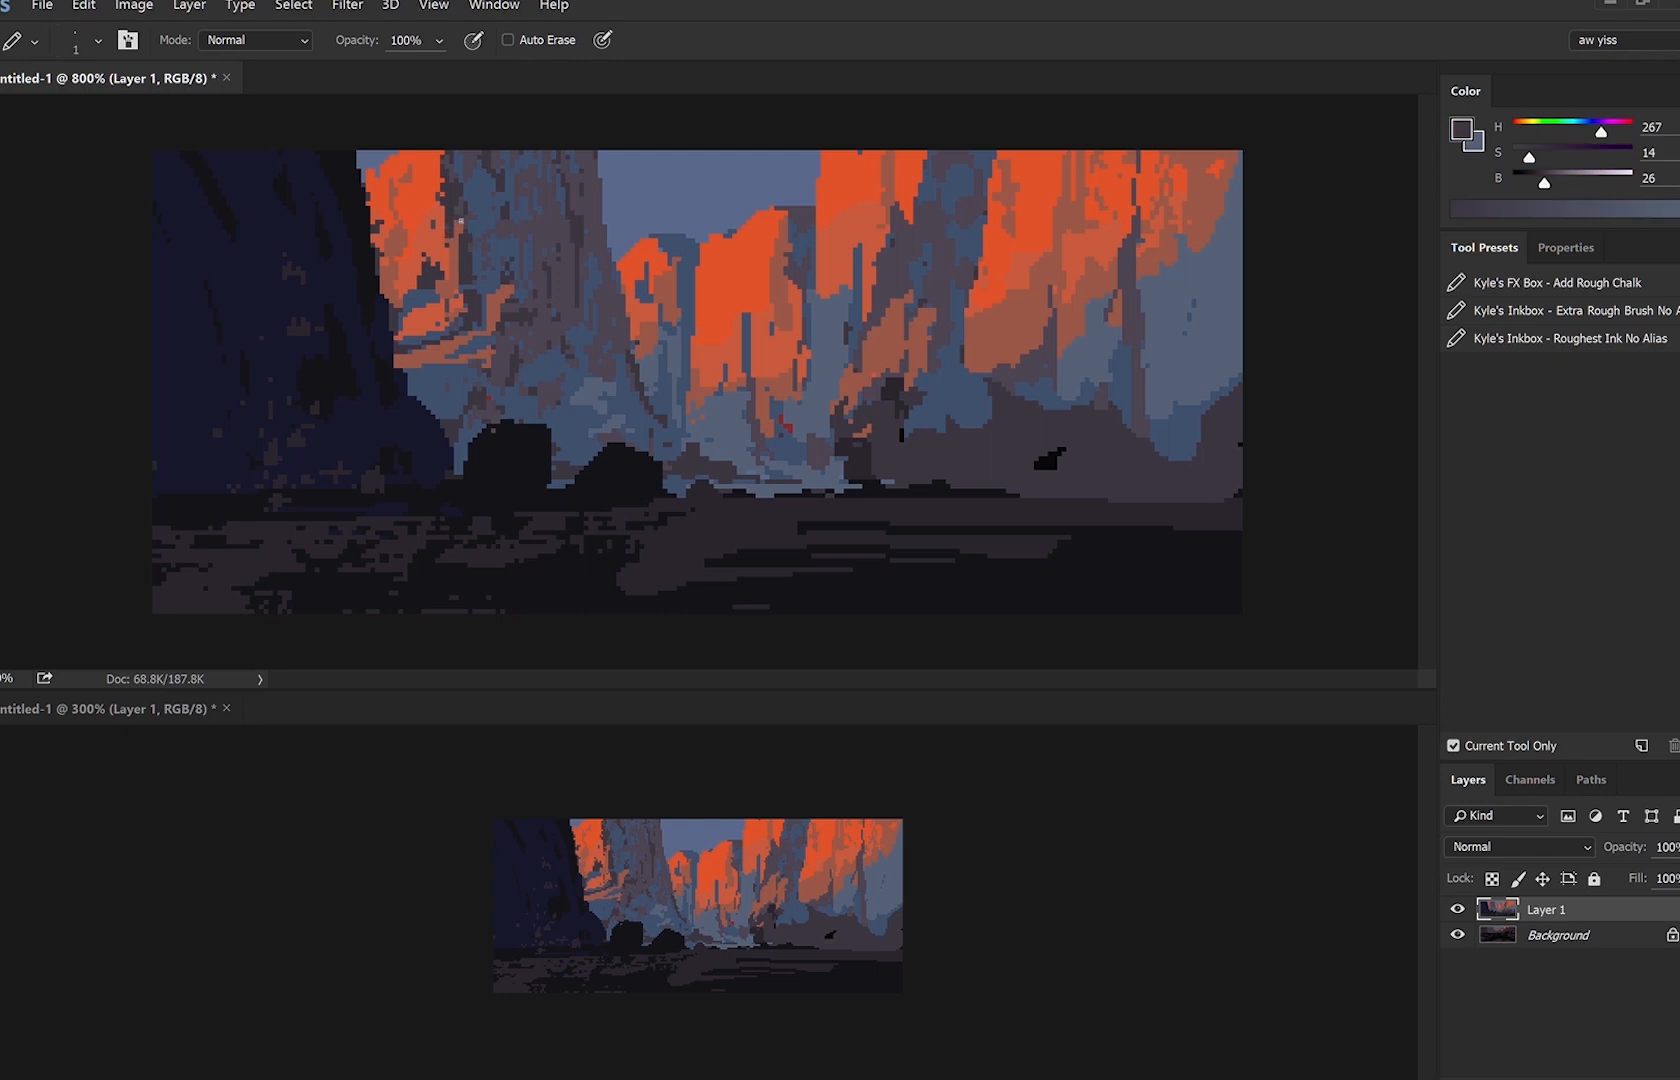
{"action": "left_click", "coordinate": [481, 213], "text": "alt"}
{"action": "left_click", "coordinate": [448, 242], "text": "alt"}
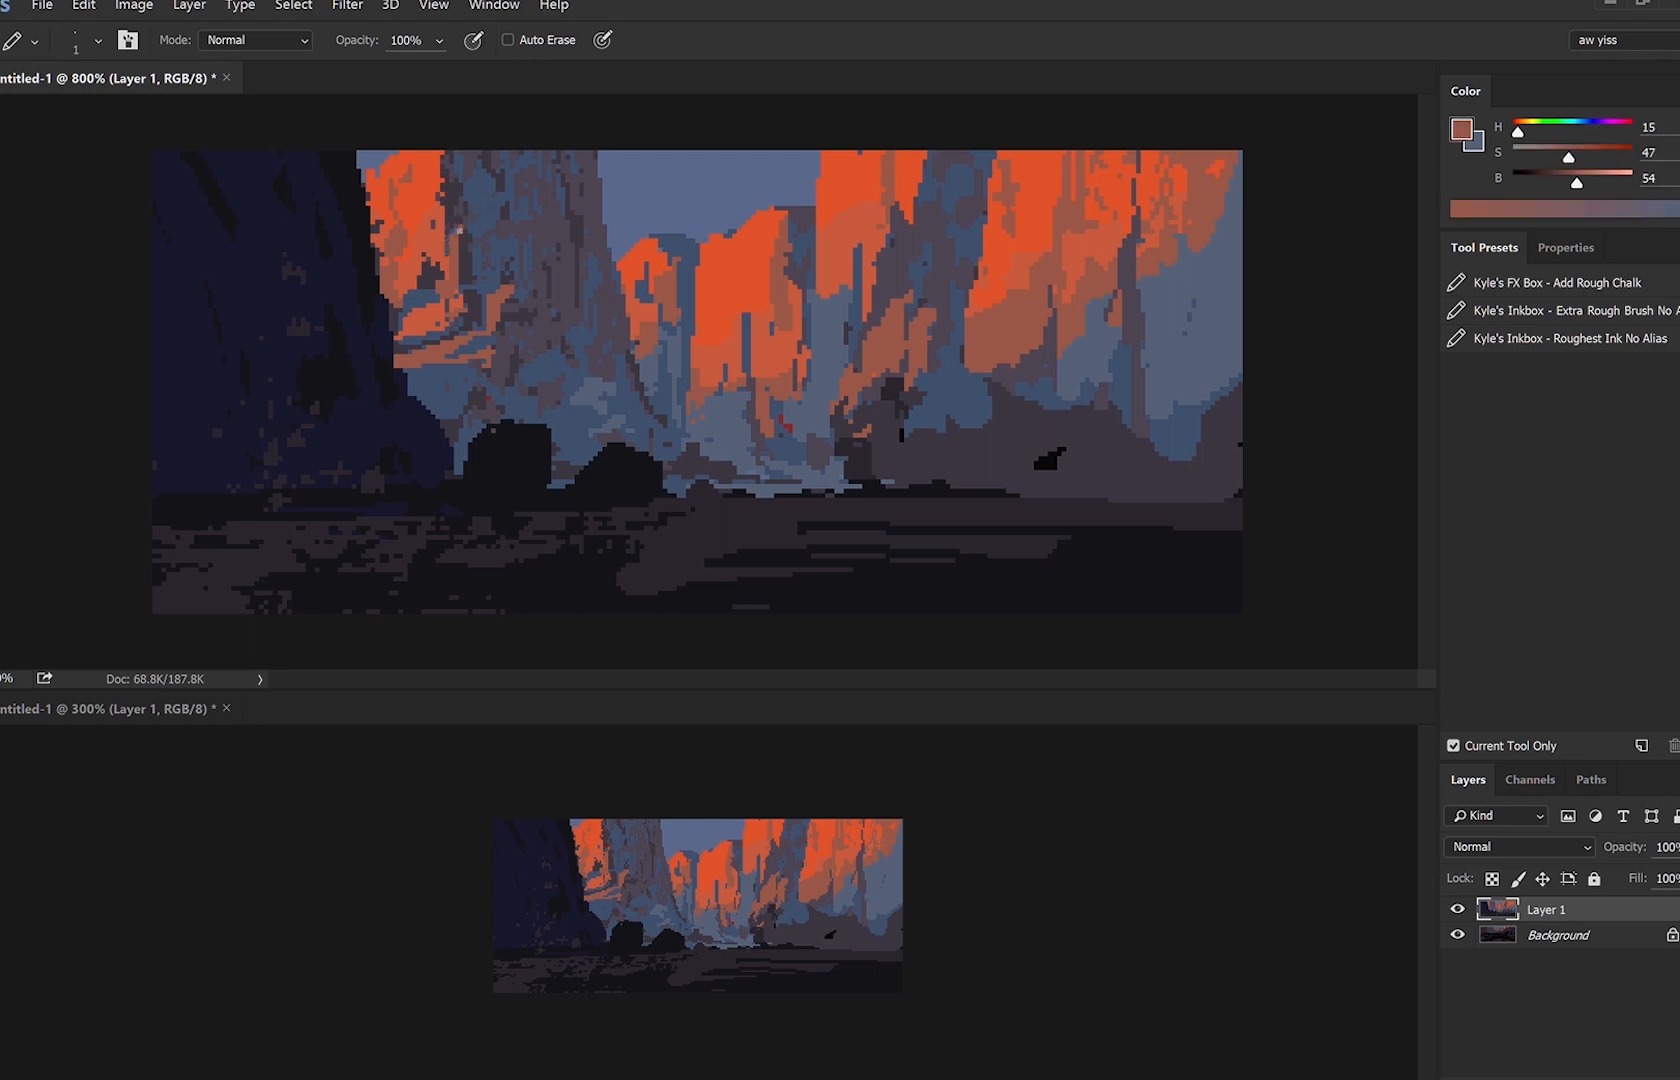
{"action": "left_click", "coordinate": [469, 250], "text": "alt"}
{"action": "left_click_drag", "start_coordinate": [472, 243], "coordinate": [490, 260]}
Paint gray-blue rock facets on the left pillar's lower face, beside the orange ledges.
{"action": "left_click", "coordinate": [583, 398], "text": "alt"}
{"action": "left_click", "coordinate": [501, 273], "text": "alt"}
{"action": "left_click", "coordinate": [594, 392], "text": "alt"}
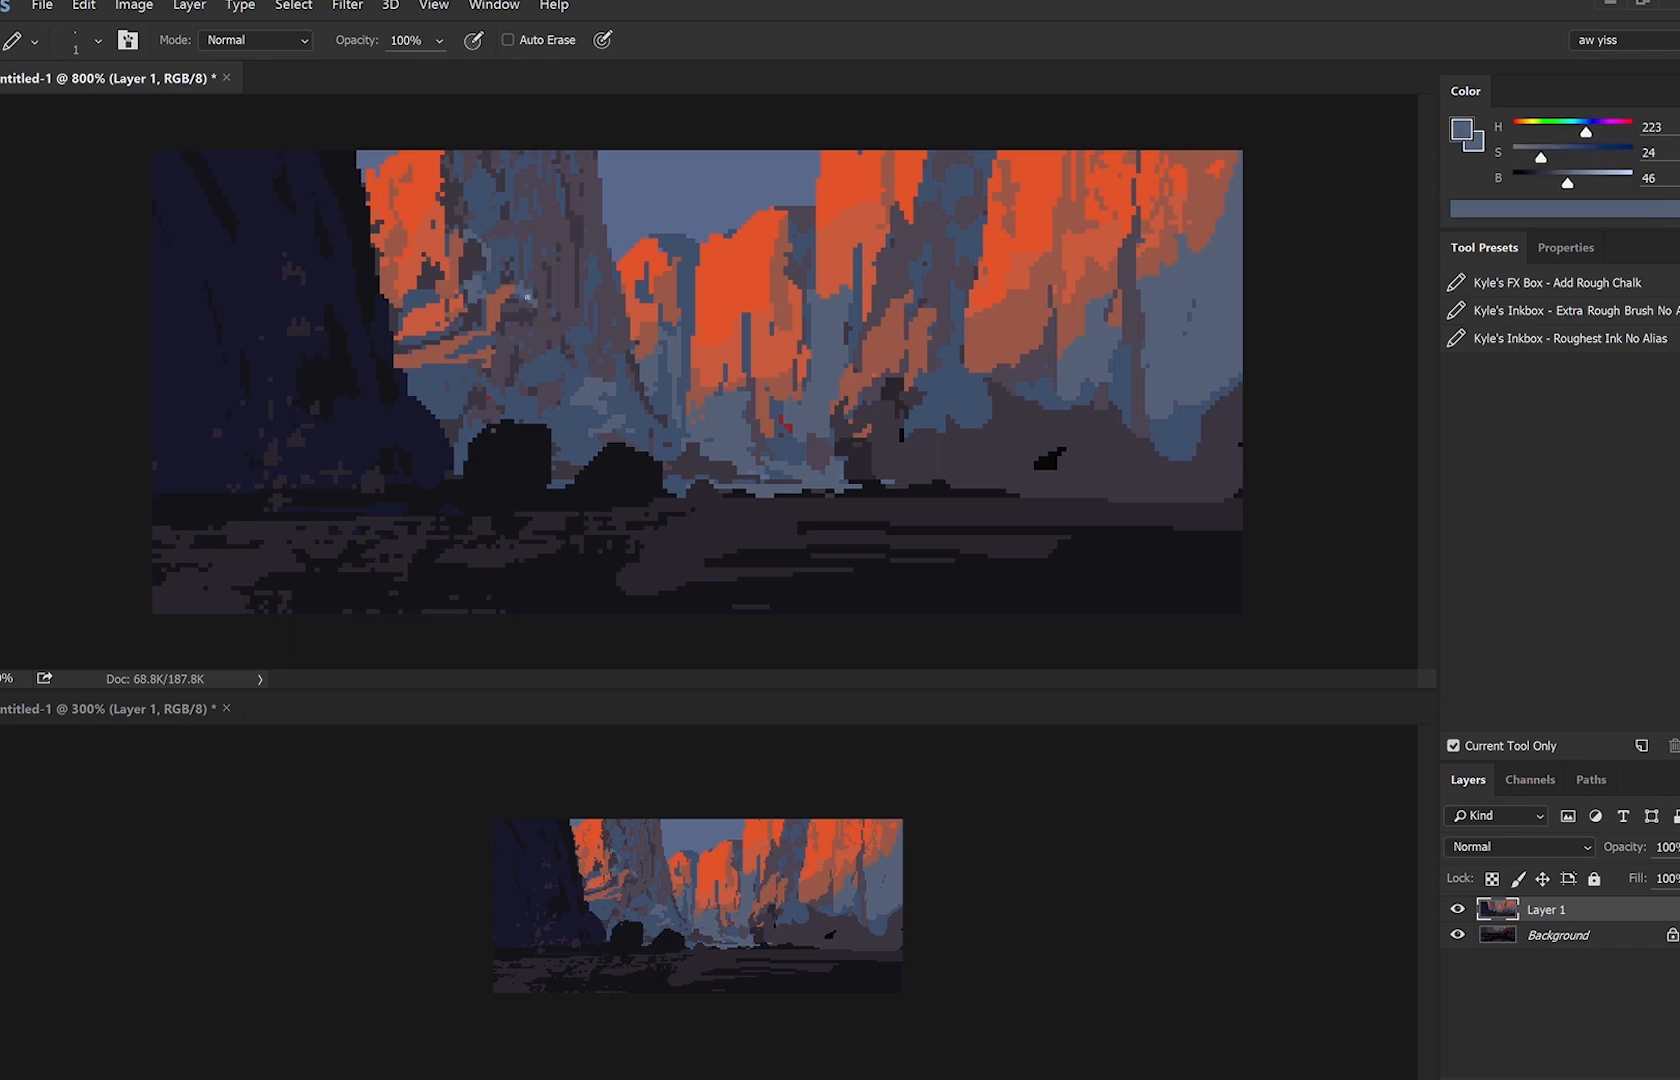
{"action": "mouse_move", "coordinate": [501, 361]}
{"action": "left_mouse_down"}
{"action": "mouse_move", "coordinate": [417, 381]}
{"action": "mouse_move", "coordinate": [474, 357]}
{"action": "left_mouse_up"}
{"action": "left_click", "coordinate": [532, 400], "text": "alt"}
{"action": "key", "text": "bracketright"}
Refine the ledges at the left orange cliff's base with small sampled brown, dark purple and orange pixels.
{"action": "left_click", "coordinate": [460, 361], "text": "alt"}
{"action": "key", "text": "bracketleft"}
{"action": "key", "text": "bracketleft"}
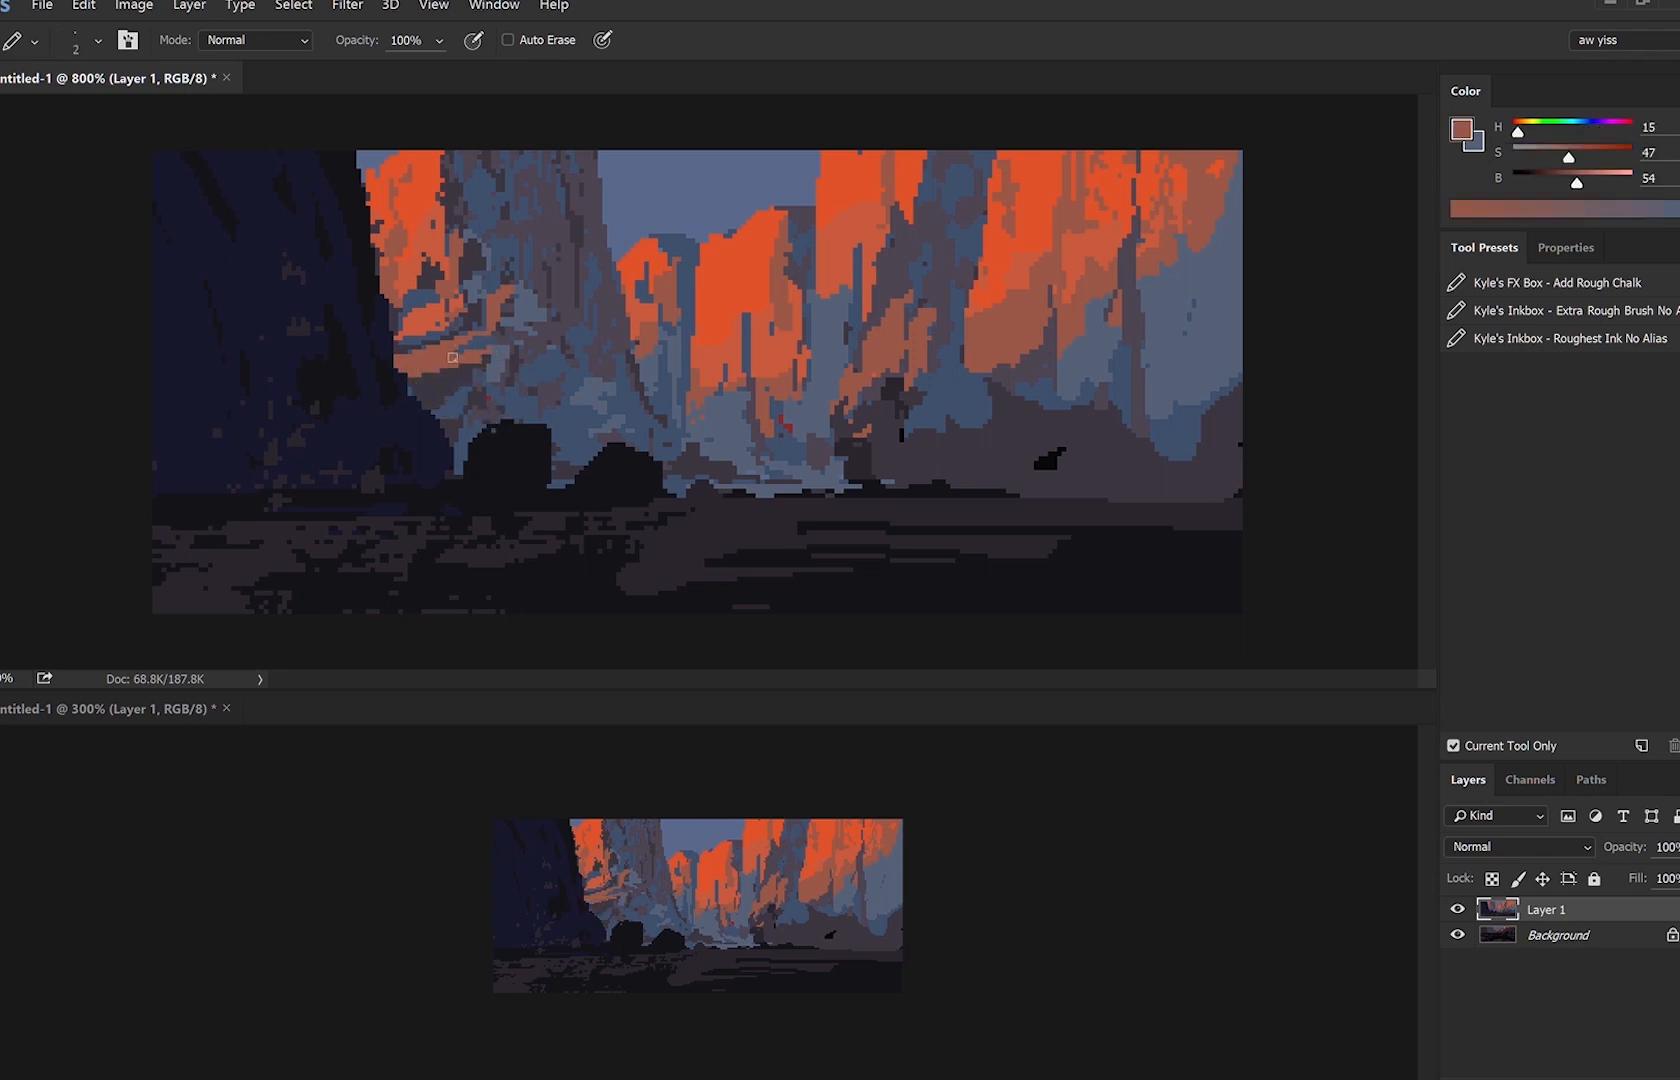
{"action": "left_click", "coordinate": [452, 390], "text": "alt"}
{"action": "key", "text": "bracketleft"}
{"action": "left_click", "coordinate": [411, 371], "text": "alt"}
{"action": "left_click", "coordinate": [422, 321], "text": "alt"}
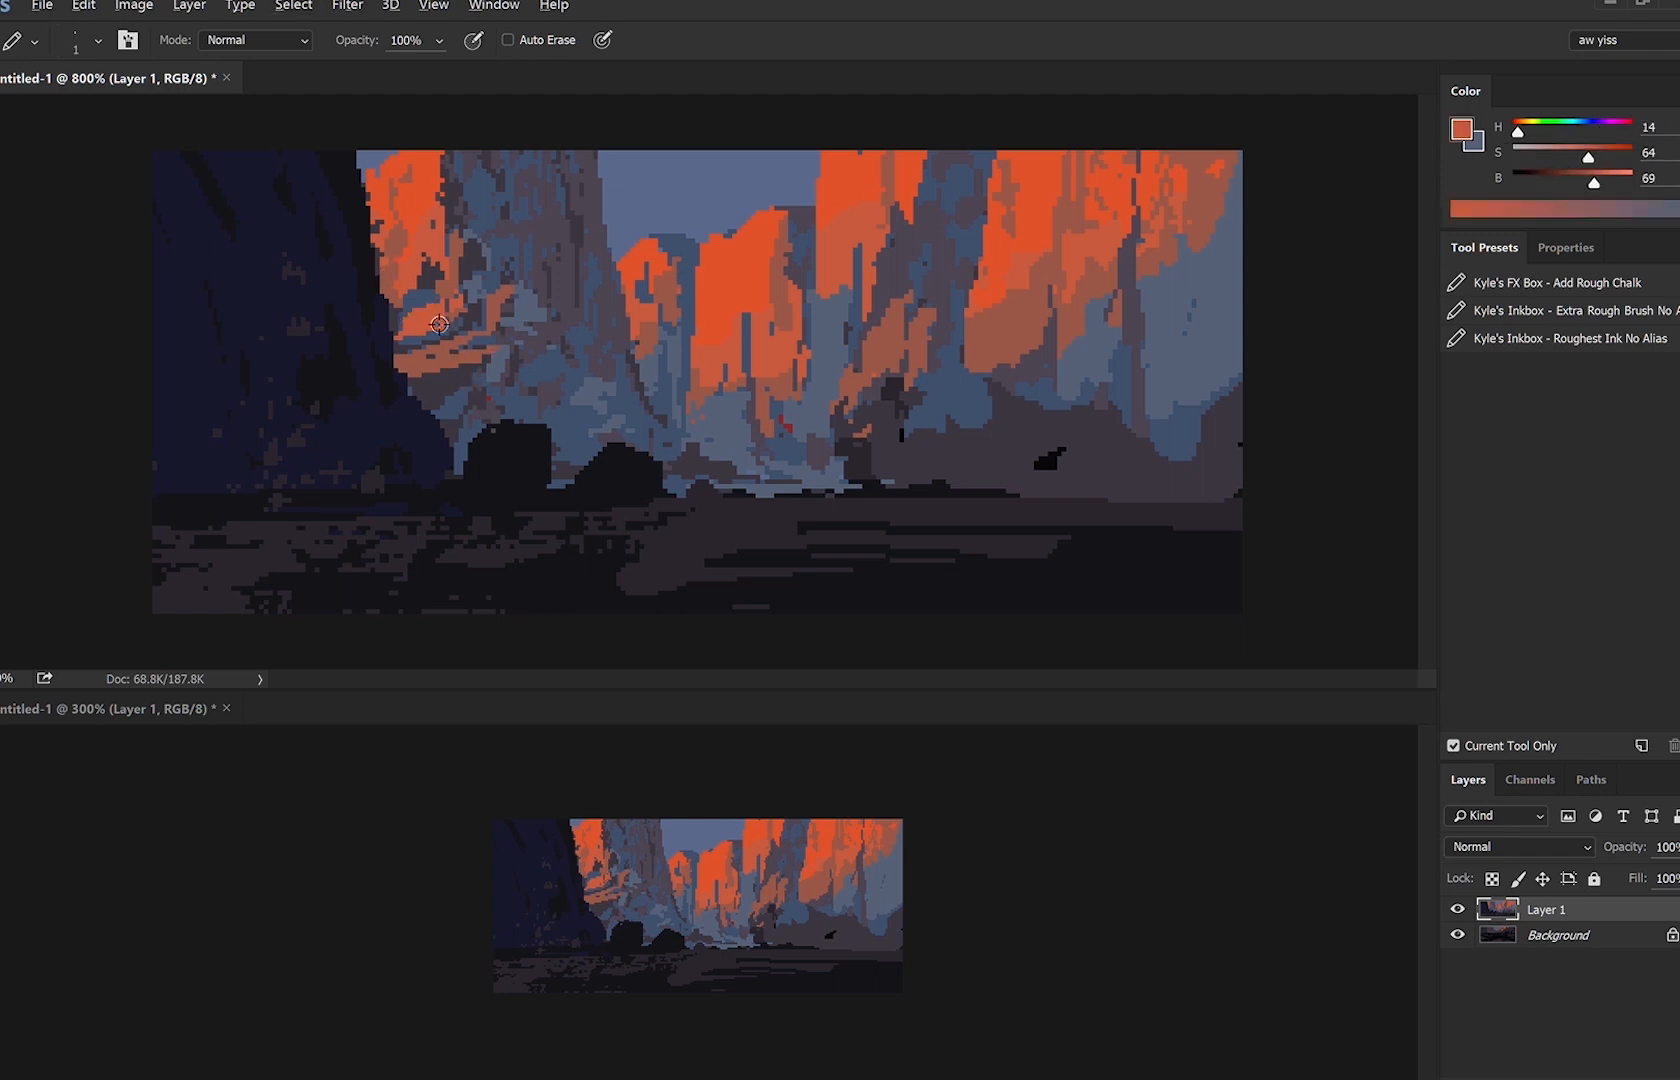
{"action": "left_click", "coordinate": [390, 273], "text": "alt"}
{"action": "left_click", "coordinate": [378, 315], "text": "alt"}
{"action": "key", "text": "bracketleft"}
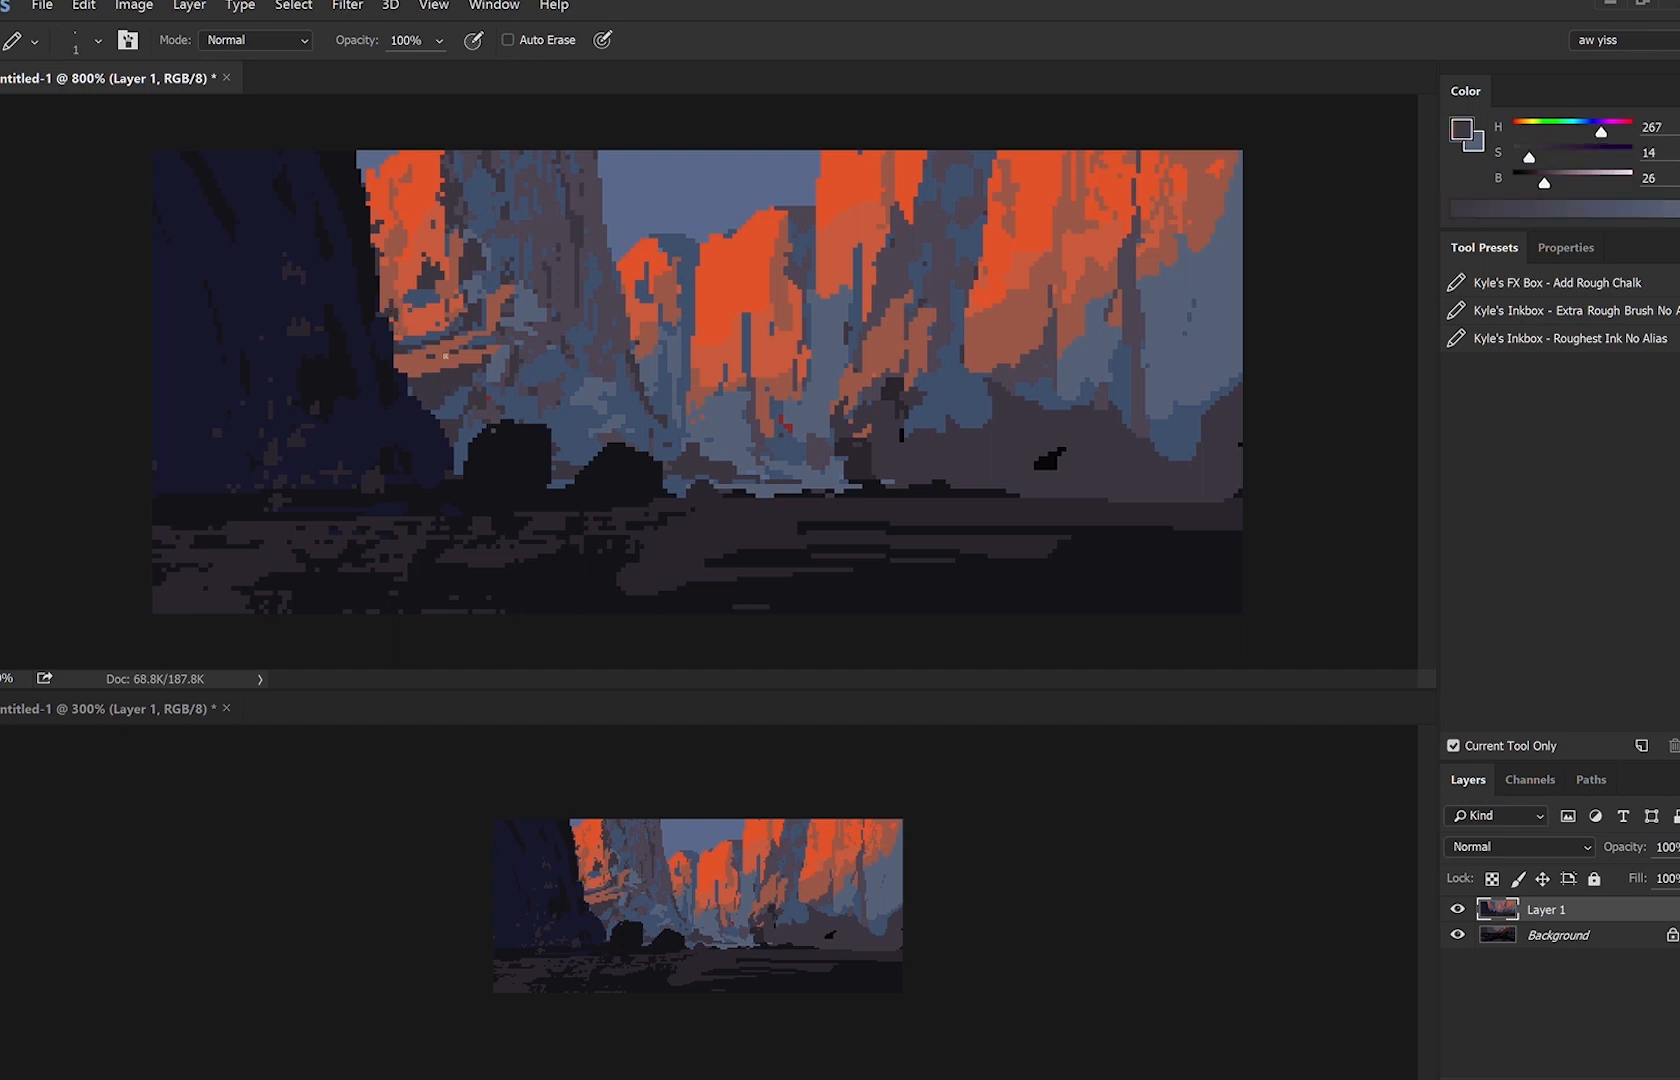
Clean up the dark foreground cliff's edge against the orange cliff with a sampled dark color.
{"action": "left_click", "coordinate": [386, 312], "text": "alt"}
{"action": "key", "text": "bracketleft"}
{"action": "left_click", "coordinate": [779, 354], "text": "alt"}
{"action": "left_click", "coordinate": [373, 308], "text": "alt"}
{"action": "left_click_drag", "start_coordinate": [374, 287], "coordinate": [380, 327]}
Add dark purple-gray vertical streaks within the dark foreground cliff.
{"action": "left_click", "coordinate": [299, 326], "text": "alt"}
{"action": "left_click", "coordinate": [320, 307], "text": "alt"}
{"action": "left_click", "coordinate": [309, 237], "text": "alt"}
{"action": "key", "text": "bracketleft"}
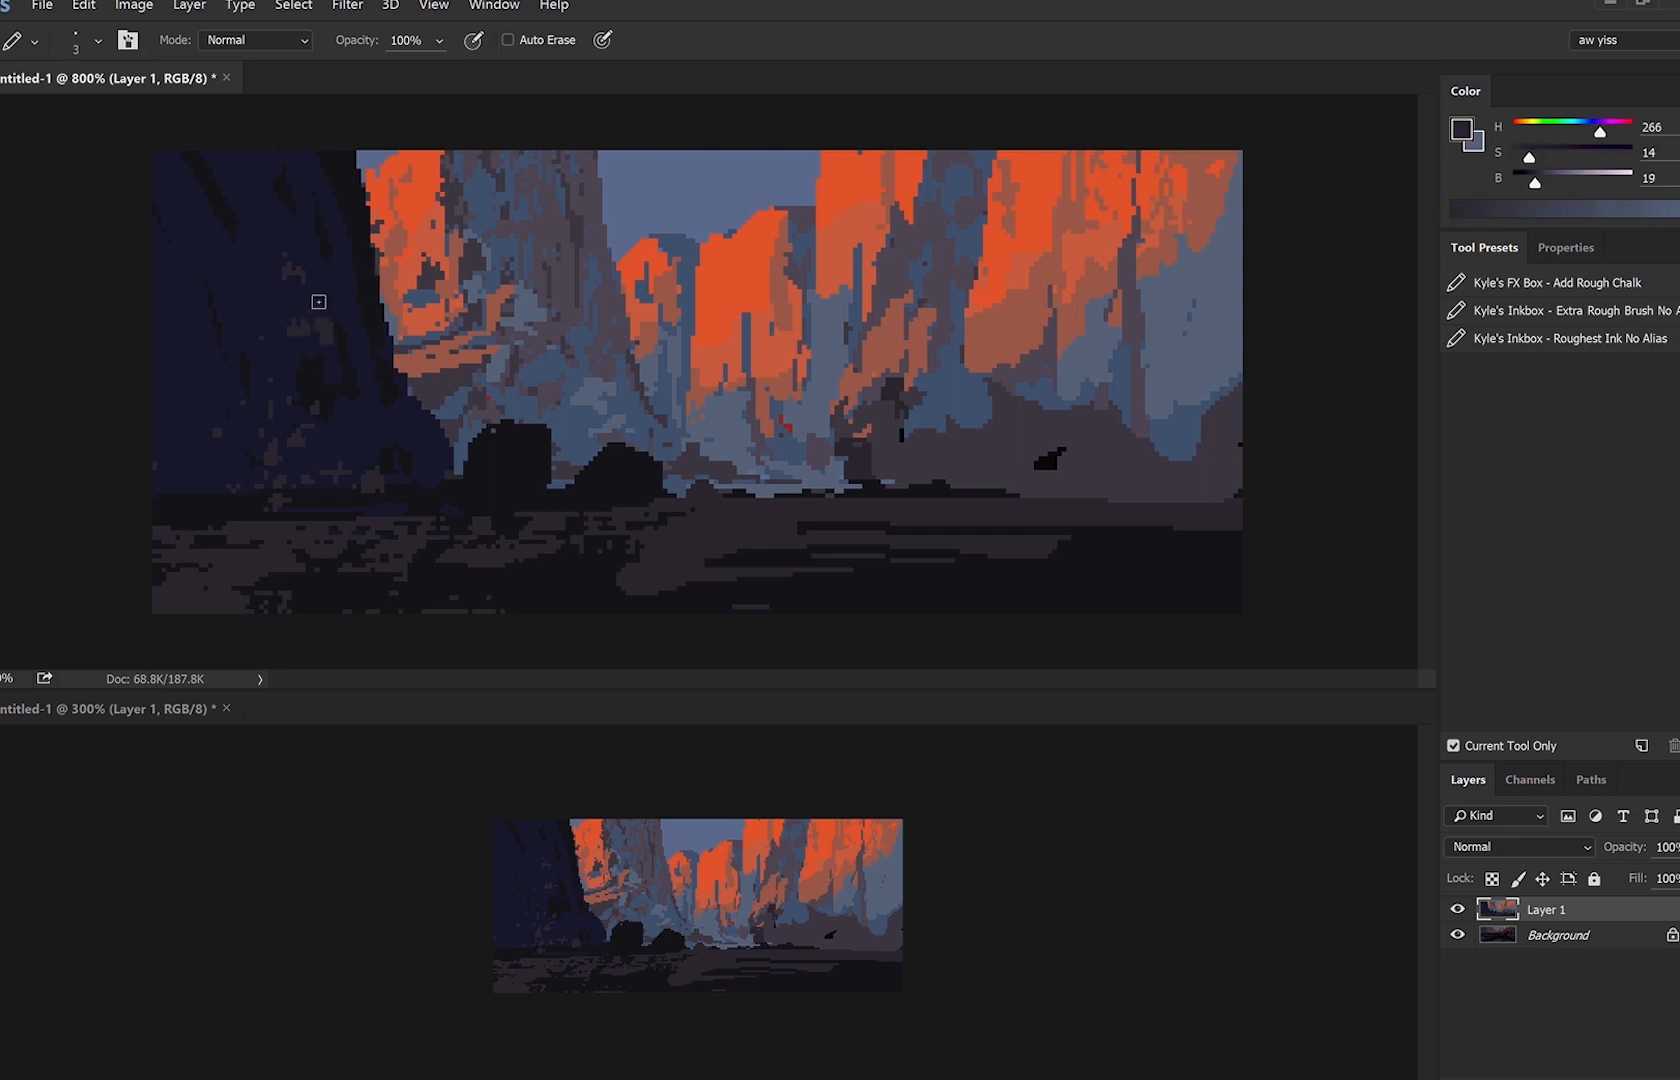
{"action": "left_click_drag", "start_coordinate": [317, 190], "coordinate": [317, 204]}
Flip the canvas horizontally and paint a rounded muted purple boulder at the end of the low rock mass.
{"action": "key", "text": "ctrl+shift+h"}
{"action": "key", "text": "bracketright"}
{"action": "key", "text": "bracketright"}
{"action": "key", "text": "bracketright"}
{"action": "key", "text": "bracketright"}
{"action": "key", "text": "bracketright"}
{"action": "left_click", "coordinate": [508, 440], "text": "alt"}
{"action": "mouse_move", "coordinate": [498, 418]}
{"action": "left_mouse_down"}
{"action": "mouse_move", "coordinate": [514, 401]}
{"action": "mouse_move", "coordinate": [473, 466]}
{"action": "mouse_move", "coordinate": [477, 388]}
{"action": "left_mouse_up"}
Shade the rounded boulder's canyon-facing side with a sampled darker purple.
{"action": "left_click", "coordinate": [530, 459], "text": "alt"}
{"action": "key", "text": "bracketleft"}
{"action": "key", "text": "bracketleft"}
{"action": "mouse_move", "coordinate": [526, 462]}
{"action": "left_mouse_down"}
{"action": "mouse_move", "coordinate": [521, 442]}
{"action": "mouse_move", "coordinate": [518, 466]}
{"action": "left_mouse_up"}
{"action": "key", "text": "bracketleft"}
{"action": "key", "text": "bracketleft"}
{"action": "left_click_drag", "start_coordinate": [526, 407], "coordinate": [517, 391]}
Paint a dark crevice behind the rounded boulder, and raise the adjoining purple rock ridge against the blue cliff.
{"action": "mouse_move", "coordinate": [438, 479]}
{"action": "left_mouse_down"}
{"action": "mouse_move", "coordinate": [455, 409]}
{"action": "mouse_move", "coordinate": [418, 460]}
{"action": "mouse_move", "coordinate": [430, 471]}
{"action": "mouse_move", "coordinate": [408, 468]}
{"action": "mouse_move", "coordinate": [407, 383]}
{"action": "left_mouse_up"}
{"action": "key", "text": "bracketright"}
{"action": "left_click", "coordinate": [394, 411], "text": "alt"}
{"action": "left_click", "coordinate": [409, 383], "text": "alt"}
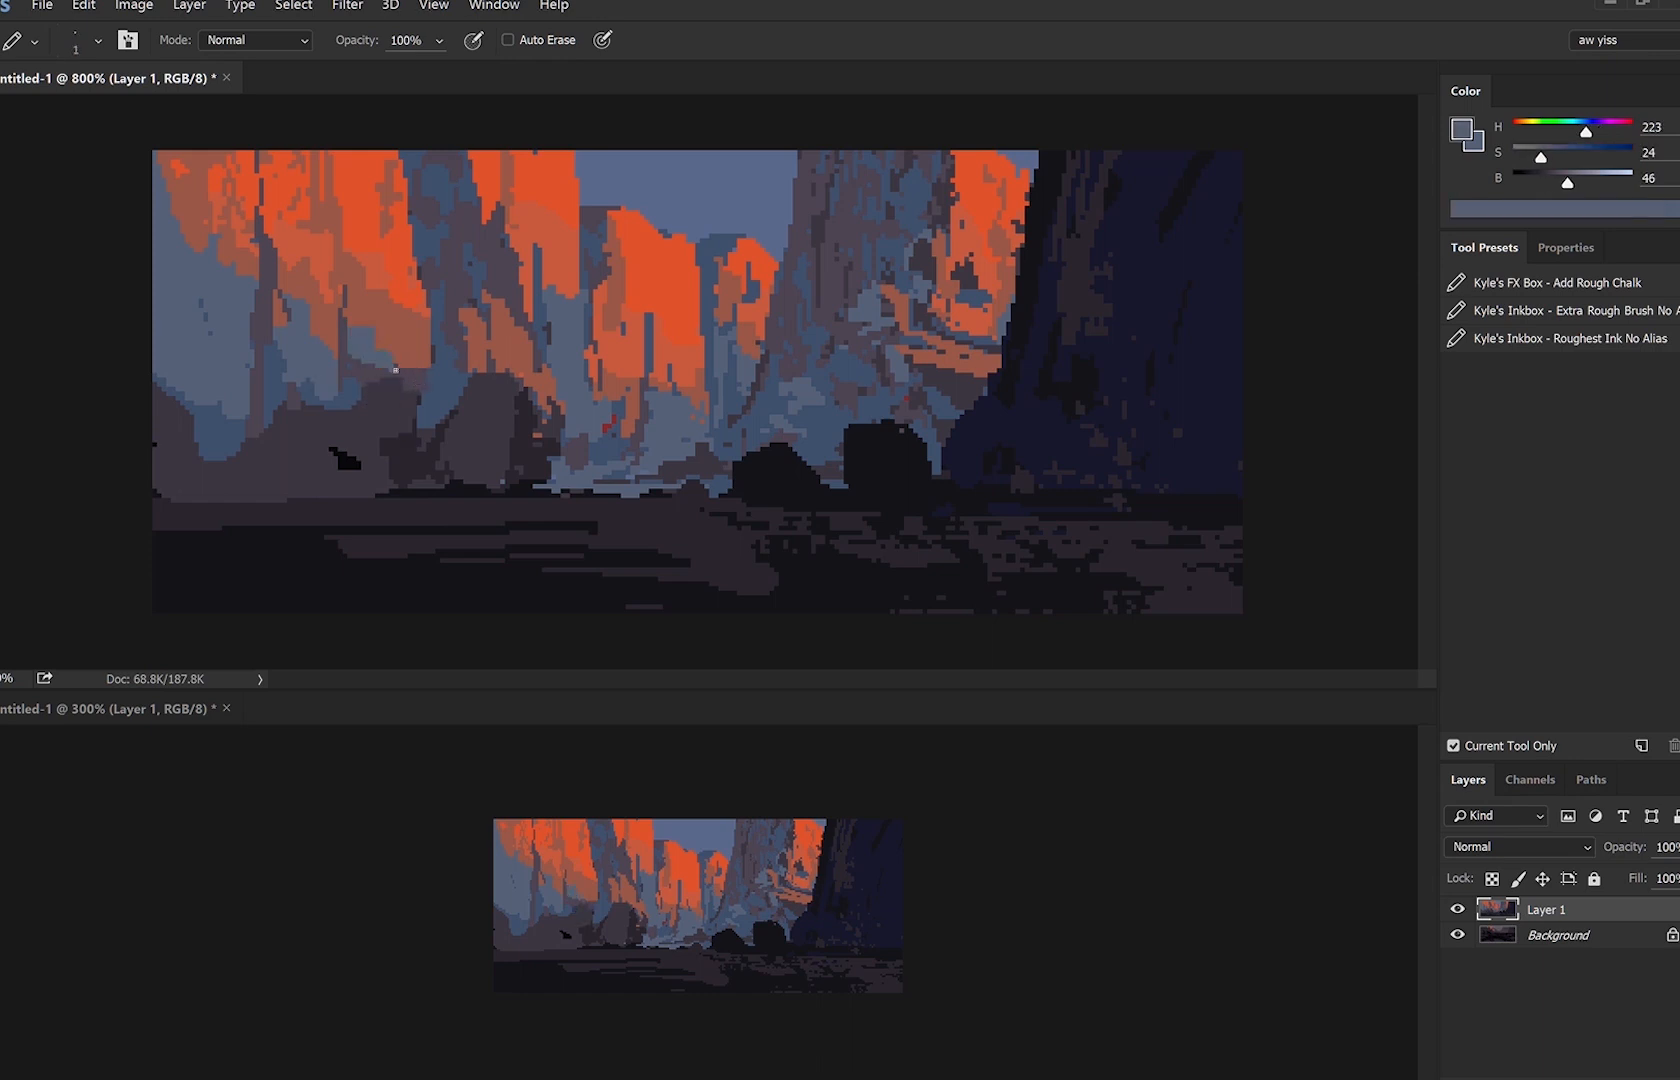
{"action": "mouse_move", "coordinate": [419, 377]}
{"action": "left_mouse_down"}
{"action": "mouse_move", "coordinate": [355, 359]}
{"action": "mouse_move", "coordinate": [331, 394]}
{"action": "left_mouse_up"}
{"action": "left_click", "coordinate": [347, 386], "text": "alt"}
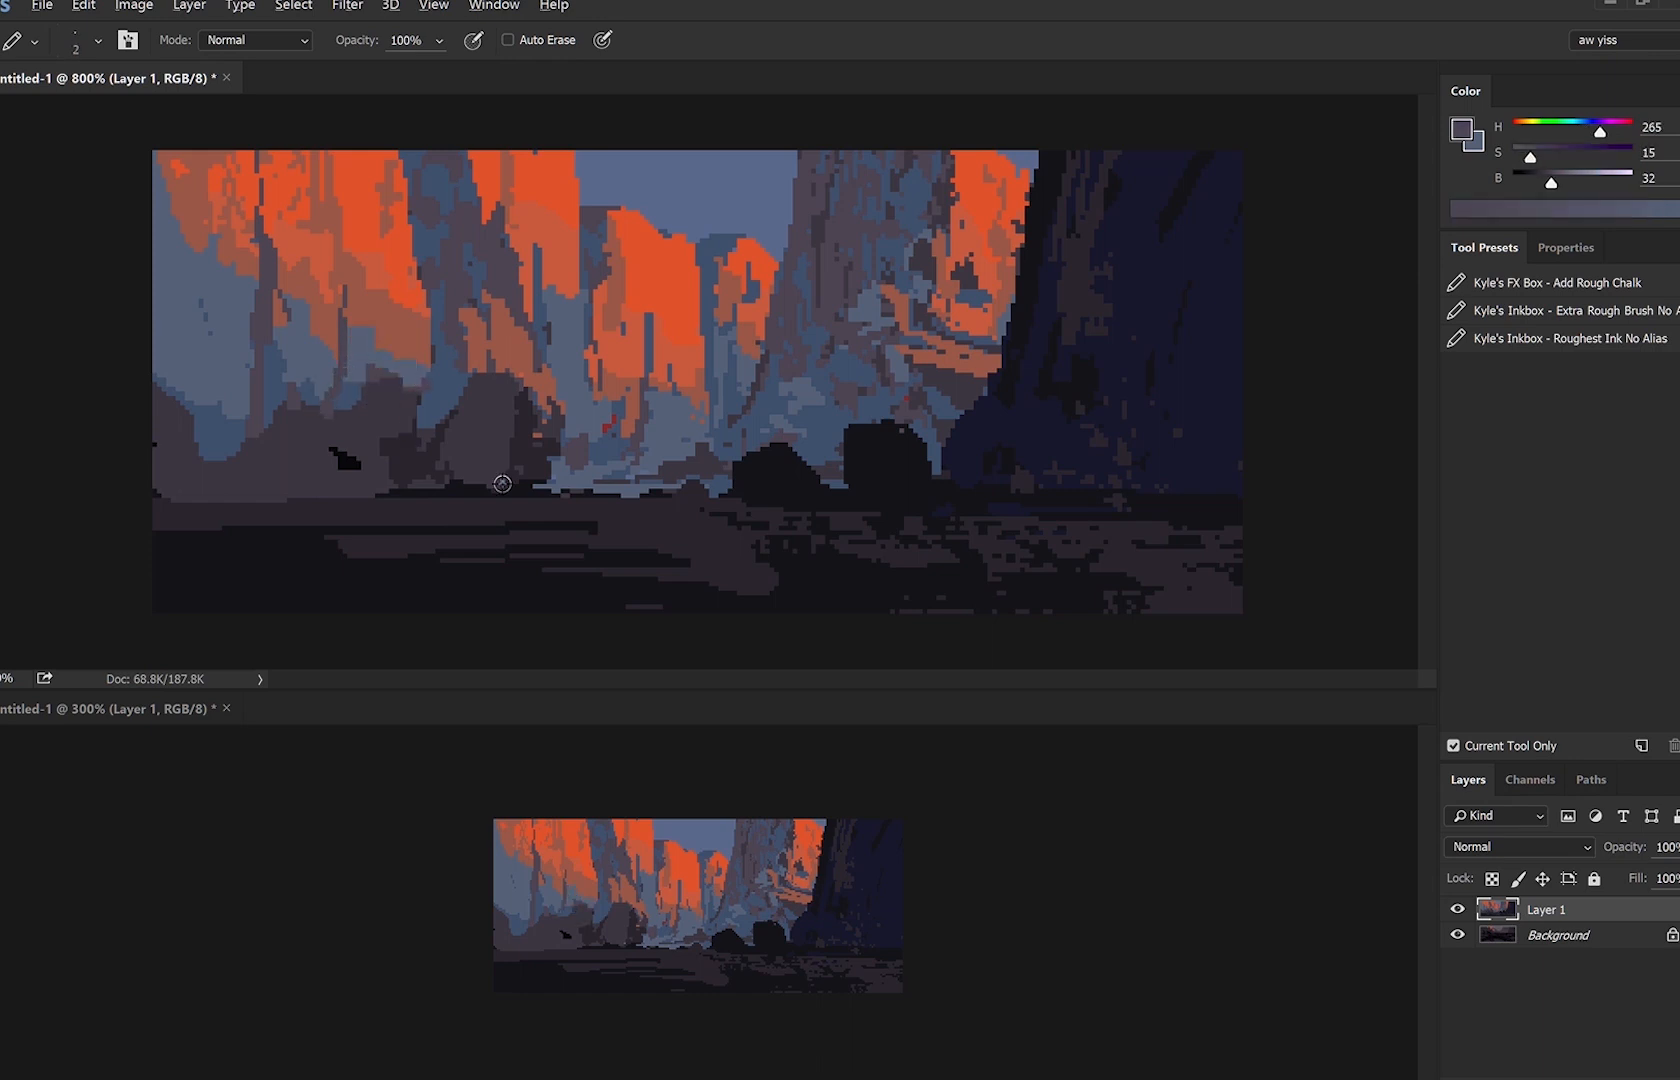
Paint a small rounded muted purple stone at the base of the low rock mass and cover part of the black crevice.
{"action": "left_click", "coordinate": [405, 475], "text": "alt"}
{"action": "key", "text": "bracketleft"}
{"action": "mouse_move", "coordinate": [311, 487]}
{"action": "left_mouse_down"}
{"action": "mouse_move", "coordinate": [376, 465]}
{"action": "mouse_move", "coordinate": [352, 498]}
{"action": "left_mouse_up"}
{"action": "left_click", "coordinate": [398, 438], "text": "alt"}
{"action": "key", "text": "bracketright"}
{"action": "key", "text": "bracketright"}
{"action": "key", "text": "bracketright"}
{"action": "key", "text": "bracketright"}
{"action": "key", "text": "bracketright"}
{"action": "key", "text": "bracketright"}
{"action": "key", "text": "bracketleft"}
{"action": "key", "text": "bracketleft"}
{"action": "key", "text": "bracketleft"}
Repaint the two black boulders beside the dark foreground cliff in sampled dark purple, keeping a near-black outline on the larger one.
{"action": "left_click", "coordinate": [534, 482], "text": "alt"}
{"action": "key", "text": "bracketright"}
{"action": "key", "text": "bracketright"}
{"action": "mouse_move", "coordinate": [757, 486]}
{"action": "left_mouse_down"}
{"action": "mouse_move", "coordinate": [802, 482]}
{"action": "mouse_move", "coordinate": [788, 511]}
{"action": "mouse_move", "coordinate": [885, 478]}
{"action": "mouse_move", "coordinate": [864, 445]}
{"action": "mouse_move", "coordinate": [871, 476]}
{"action": "mouse_move", "coordinate": [903, 447]}
{"action": "mouse_move", "coordinate": [917, 480]}
{"action": "mouse_move", "coordinate": [889, 481]}
{"action": "mouse_move", "coordinate": [988, 506]}
{"action": "mouse_move", "coordinate": [916, 454]}
{"action": "mouse_move", "coordinate": [954, 495]}
{"action": "mouse_move", "coordinate": [782, 512]}
{"action": "mouse_move", "coordinate": [824, 485]}
{"action": "mouse_move", "coordinate": [823, 514]}
{"action": "mouse_move", "coordinate": [865, 501]}
{"action": "mouse_move", "coordinate": [787, 492]}
{"action": "left_mouse_up"}
{"action": "key", "text": "bracketleft"}
{"action": "key", "text": "bracketleft"}
{"action": "key", "text": "bracketleft"}
{"action": "key", "text": "bracketleft"}
{"action": "left_click", "coordinate": [918, 453], "text": "alt"}
{"action": "key", "text": "bracketleft"}
{"action": "key", "text": "bracketleft"}
{"action": "left_click", "coordinate": [865, 494], "text": "alt"}
{"action": "key", "text": "bracketright"}
Rework the shoreline between the boulders and the low rock mass with sampled dark ground tones.
{"action": "left_click", "coordinate": [832, 506], "text": "alt"}
{"action": "key", "text": "bracketleft"}
{"action": "key", "text": "bracketleft"}
{"action": "left_click", "coordinate": [829, 524], "text": "alt"}
{"action": "left_click", "coordinate": [844, 505], "text": "alt"}
{"action": "left_click", "coordinate": [771, 507], "text": "alt"}
{"action": "key", "text": "bracketright"}
{"action": "key", "text": "bracketright"}
{"action": "left_click", "coordinate": [830, 518], "text": "alt"}
{"action": "key", "text": "bracketleft"}
{"action": "key", "text": "bracketleft"}
{"action": "key", "text": "bracketleft"}
{"action": "key", "text": "bracketright"}
{"action": "mouse_move", "coordinate": [727, 522]}
{"action": "left_mouse_down"}
{"action": "mouse_move", "coordinate": [637, 525]}
{"action": "mouse_move", "coordinate": [608, 495]}
{"action": "mouse_move", "coordinate": [552, 490]}
{"action": "left_mouse_up"}
Refine the shaded edge of the middle orange cliff with sampled orange and muted tones.
{"action": "left_click", "coordinate": [618, 286], "text": "alt"}
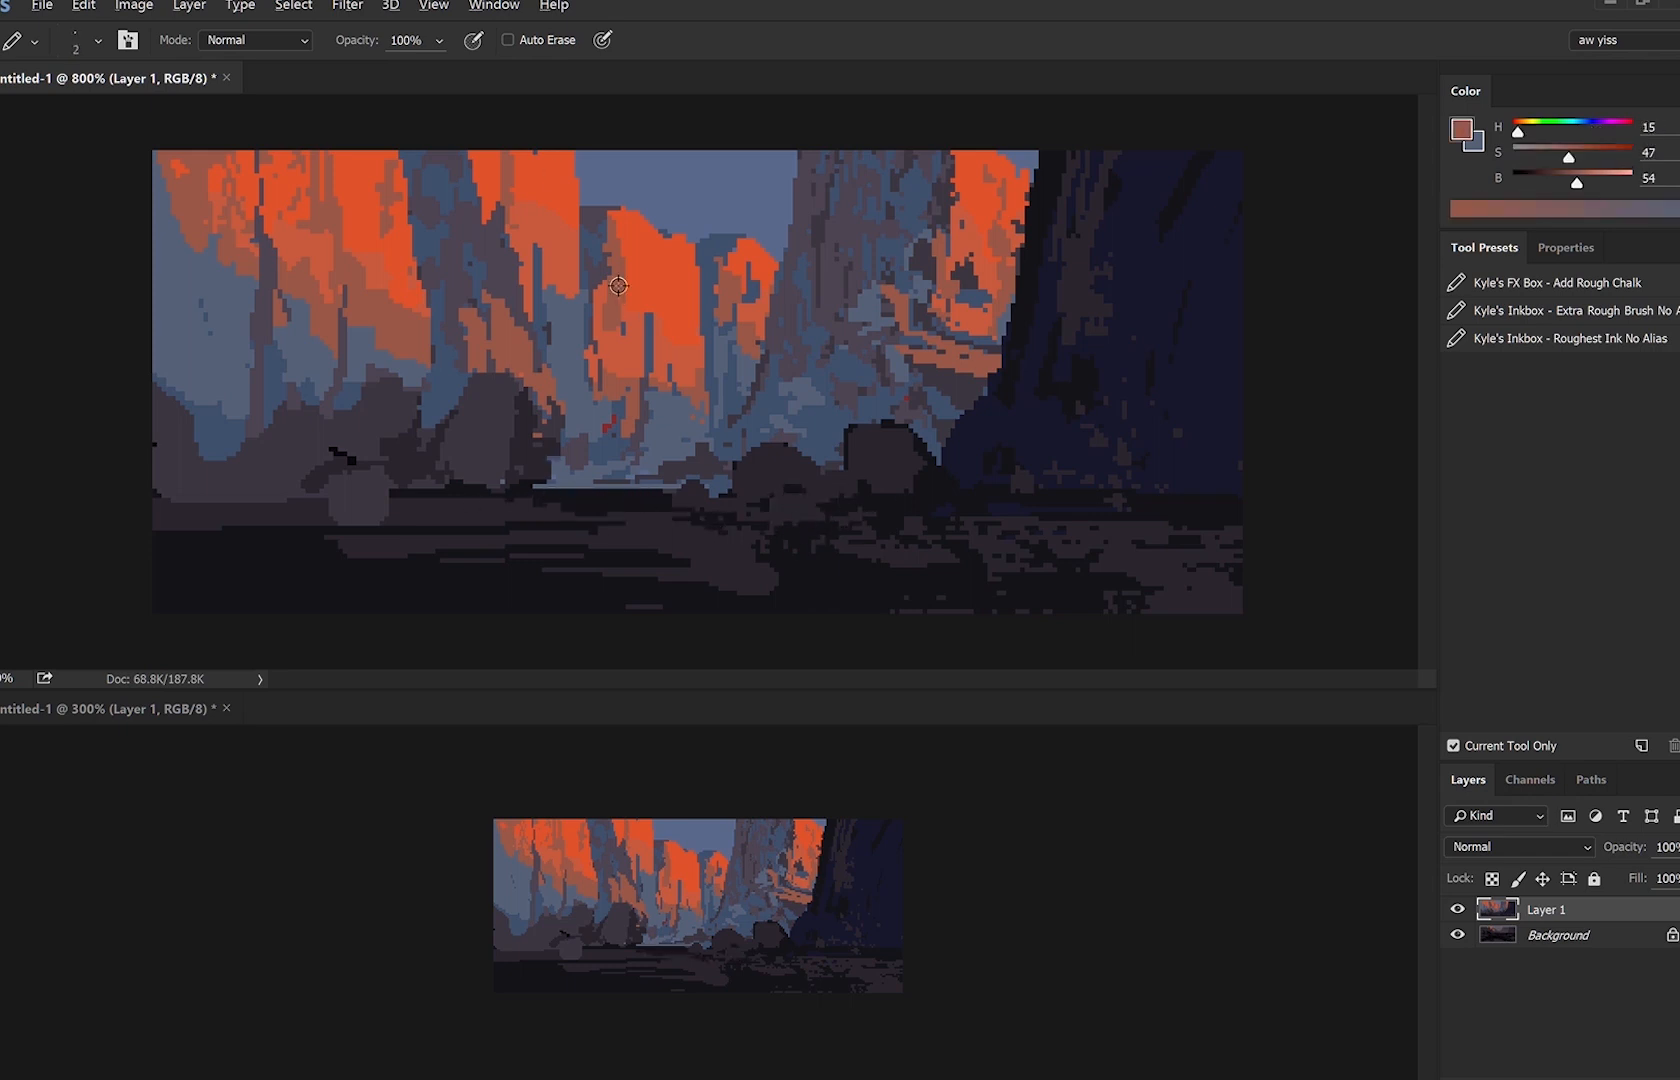
{"action": "left_click", "coordinate": [639, 335], "text": "alt"}
{"action": "key", "text": "bracketright"}
{"action": "key", "text": "bracketright"}
{"action": "left_click", "coordinate": [623, 291], "text": "alt"}
{"action": "left_click", "coordinate": [798, 332], "text": "alt"}
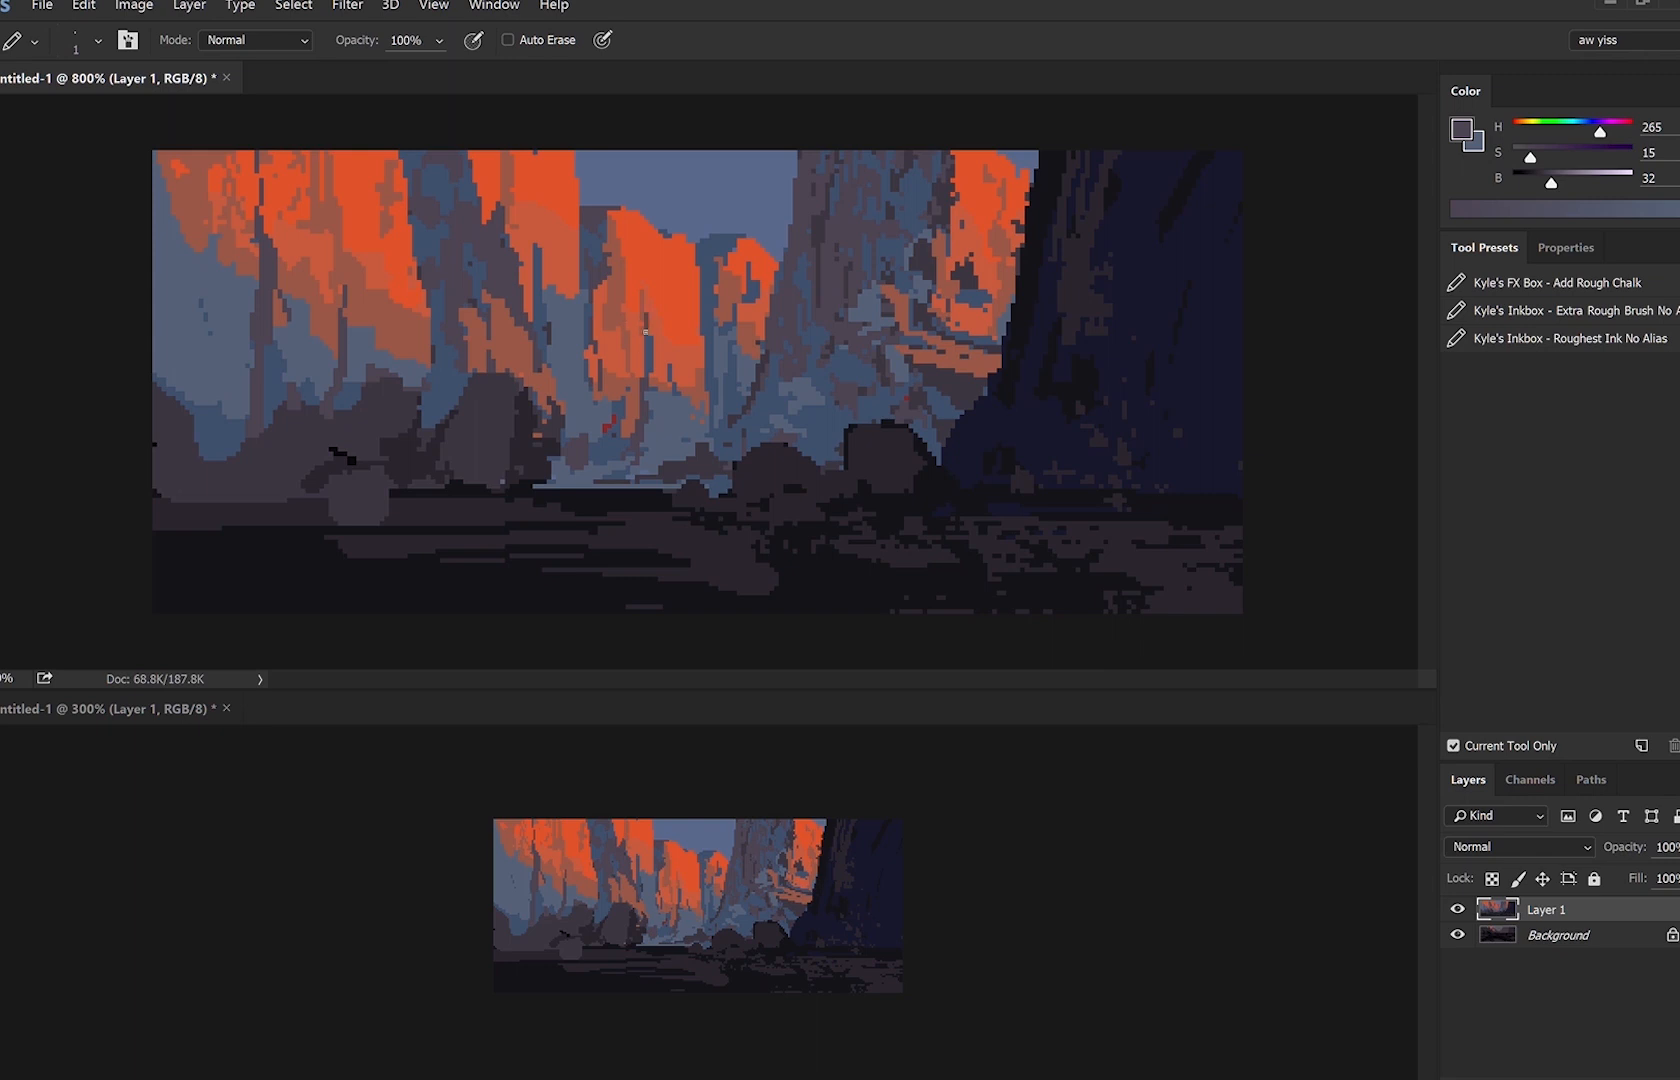
Try soft blue-gray strokes across the sky gap between the cliffs.
{"action": "left_click", "coordinate": [673, 440], "text": "alt"}
{"action": "key", "text": "bracketright"}
{"action": "key", "text": "bracketright"}
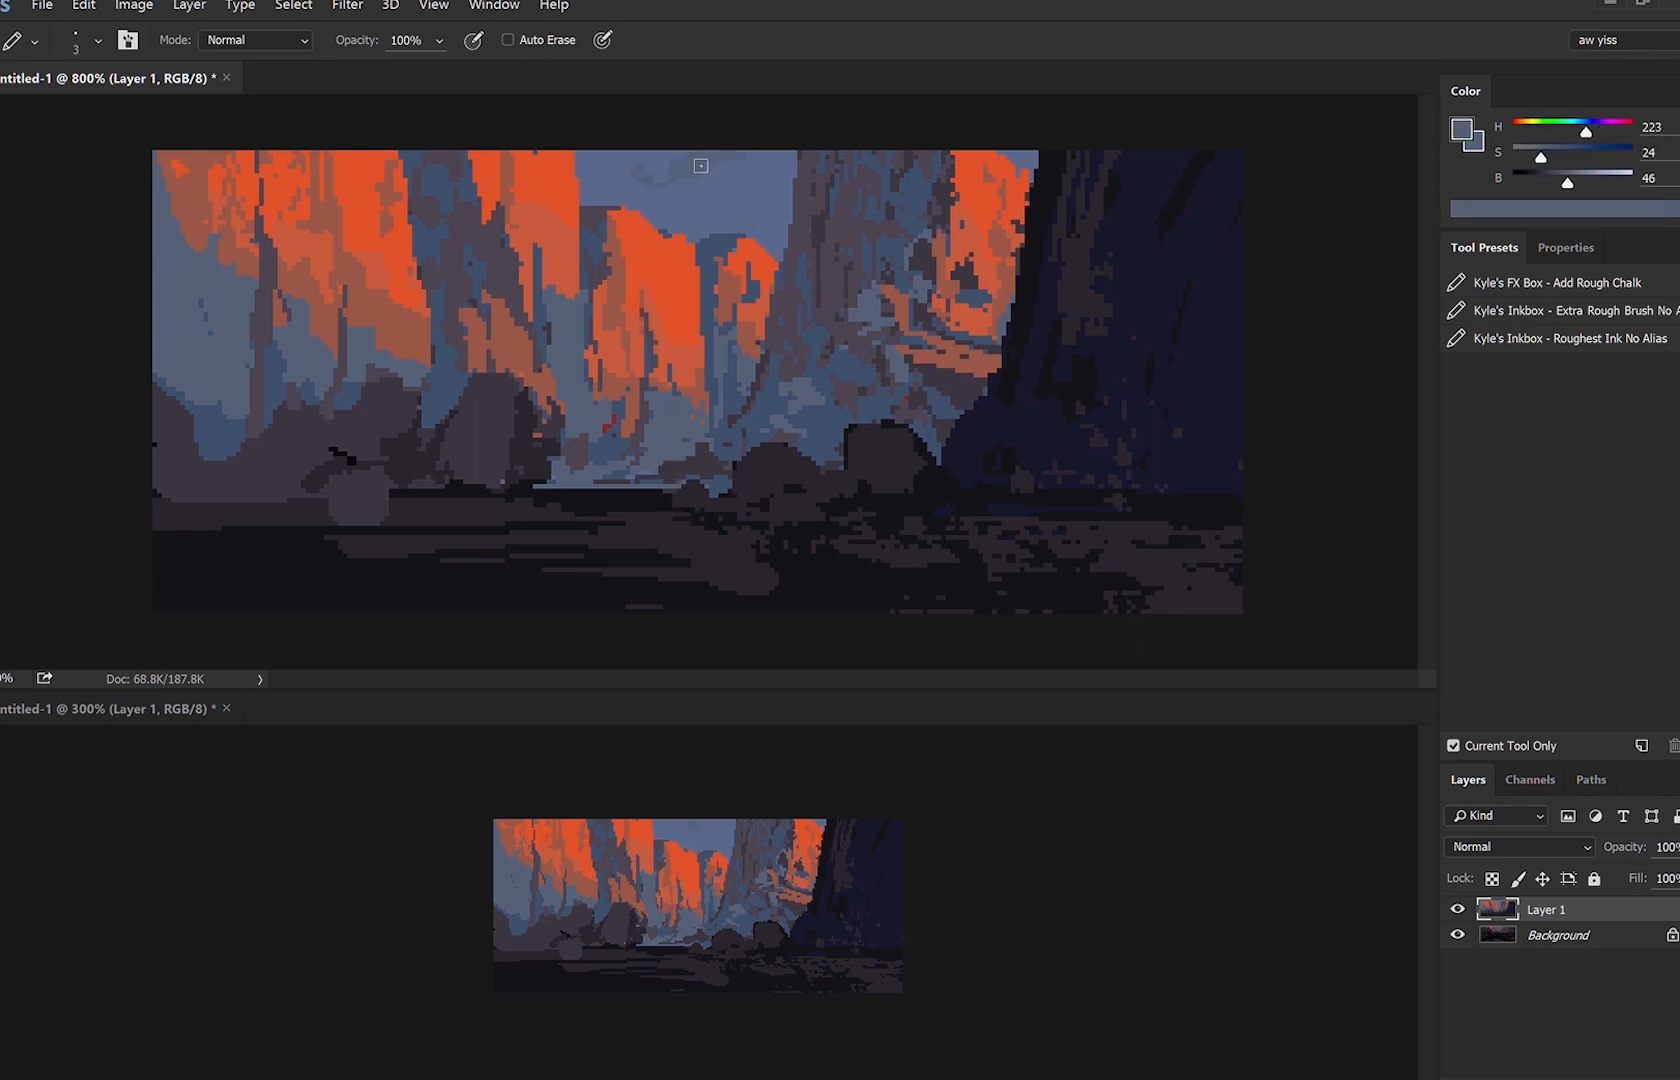
{"action": "key", "text": "bracketright"}
{"action": "key", "text": "bracketright"}
{"action": "left_click", "coordinate": [920, 290], "text": "alt"}
{"action": "mouse_move", "coordinate": [697, 190]}
{"action": "left_mouse_down"}
{"action": "mouse_move", "coordinate": [720, 176]}
{"action": "mouse_move", "coordinate": [748, 200]}
{"action": "left_mouse_up"}
{"action": "key", "text": "ctrl+z"}
Flip the canvas horizontally and try a muted brown-orange stroke near the top of the middle cliff.
{"action": "key", "text": "ctrl+shift+h"}
{"action": "key", "text": "bracketleft"}
{"action": "key", "text": "bracketleft"}
{"action": "key", "text": "bracketleft"}
{"action": "key", "text": "bracketleft"}
{"action": "left_click", "coordinate": [696, 316], "text": "alt"}
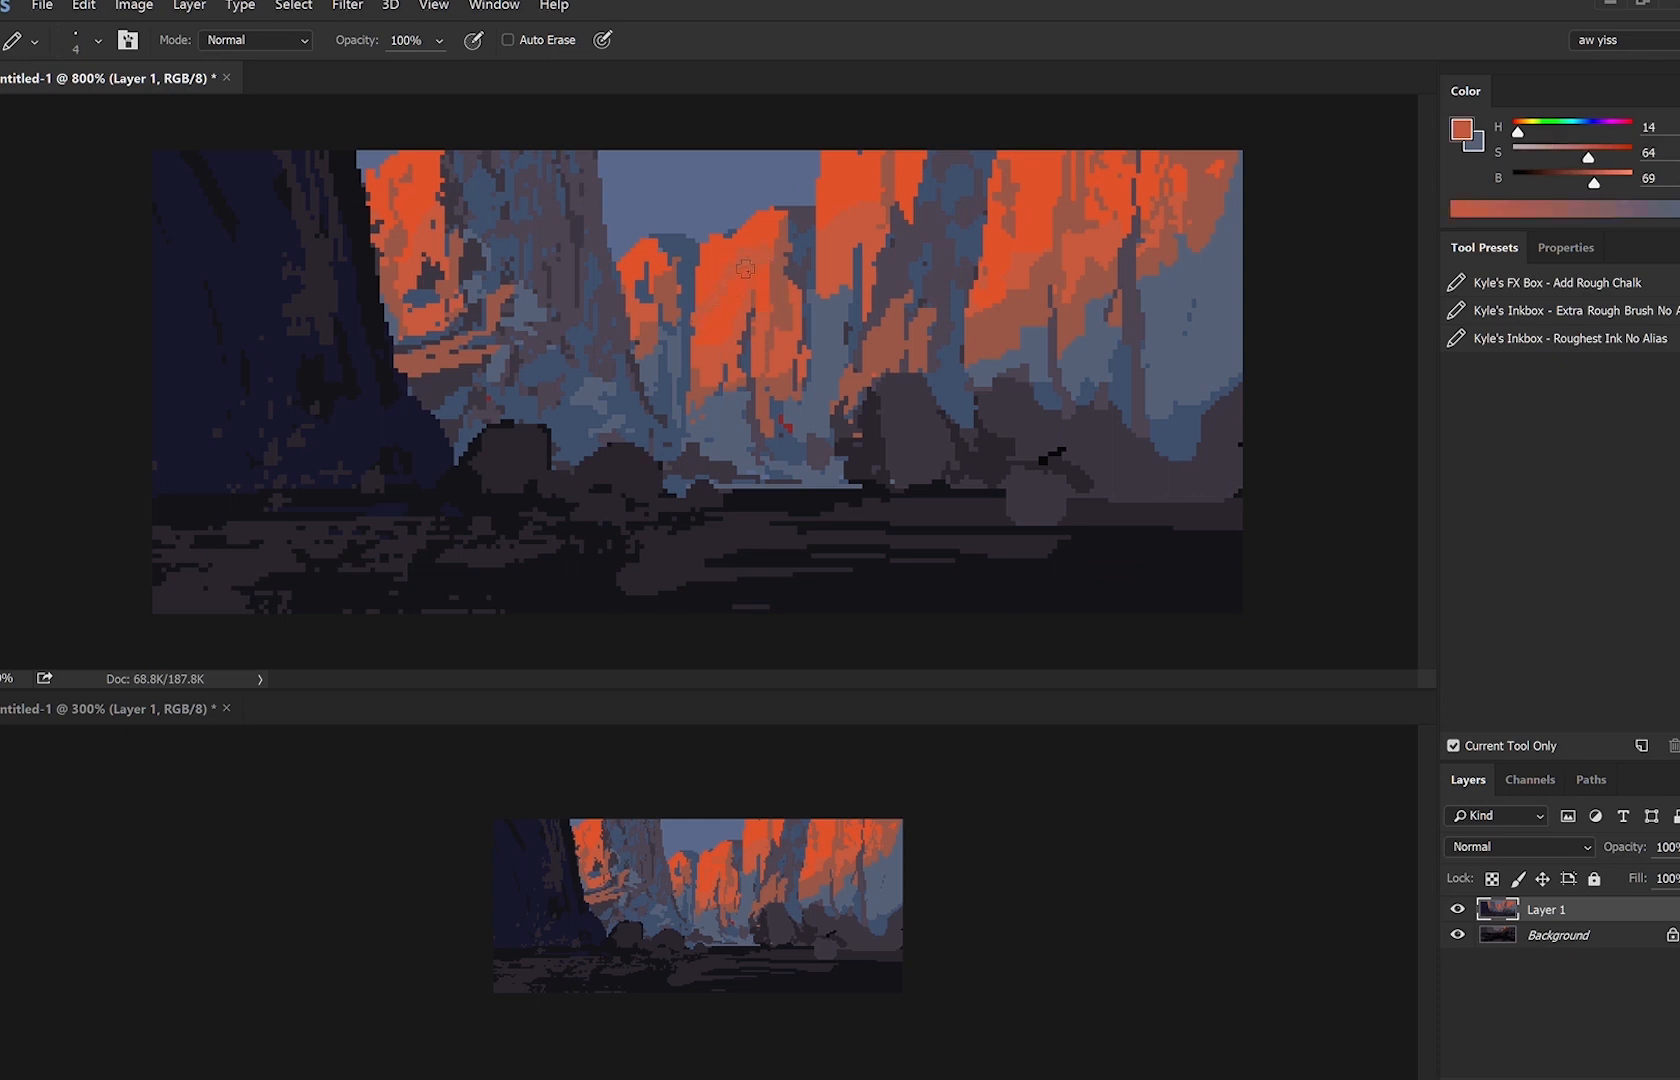
{"action": "left_click", "coordinate": [786, 281], "text": "alt"}
{"action": "mouse_move", "coordinate": [776, 246]}
{"action": "left_mouse_down"}
{"action": "mouse_move", "coordinate": [751, 258]}
{"action": "mouse_move", "coordinate": [776, 229]}
{"action": "left_mouse_up"}
{"action": "key", "text": "ctrl+z"}
Shade the upper part of the middle orange cliff with fine strokes of sampled orange and brown-orange.
{"action": "left_click", "coordinate": [778, 303], "text": "alt"}
{"action": "key", "text": "bracketleft"}
{"action": "key", "text": "bracketleft"}
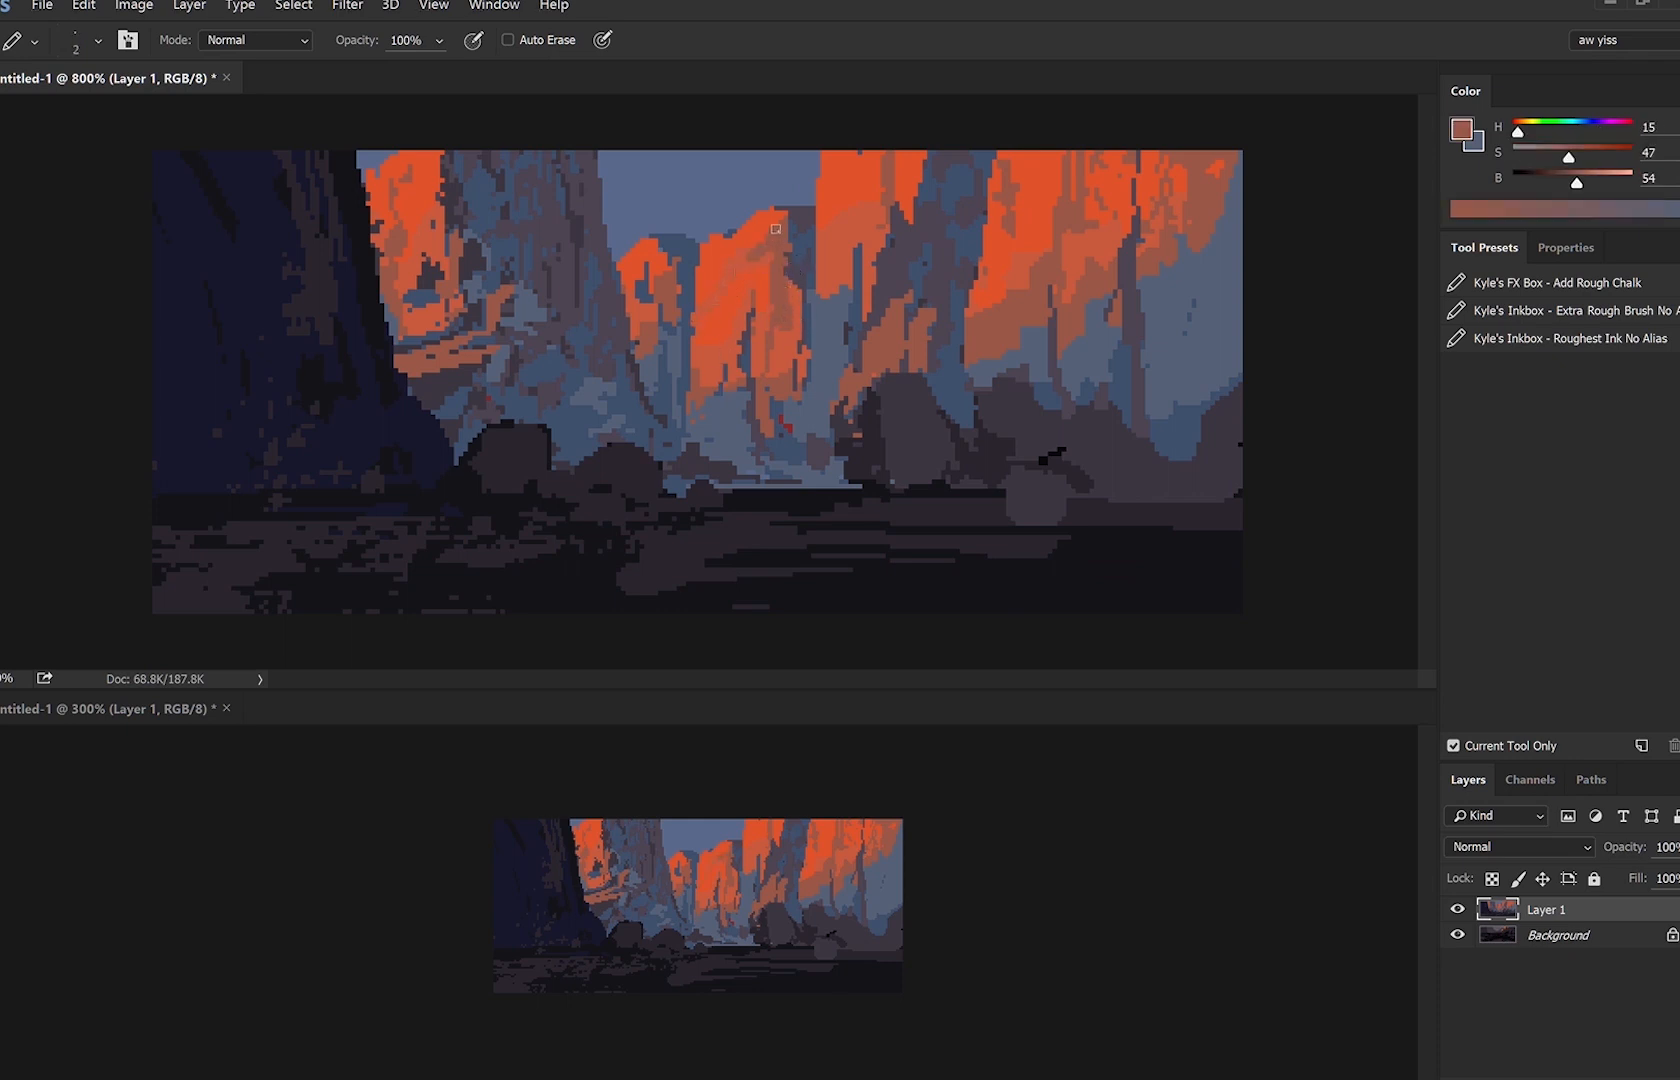
{"action": "left_click", "coordinate": [738, 241], "text": "alt"}
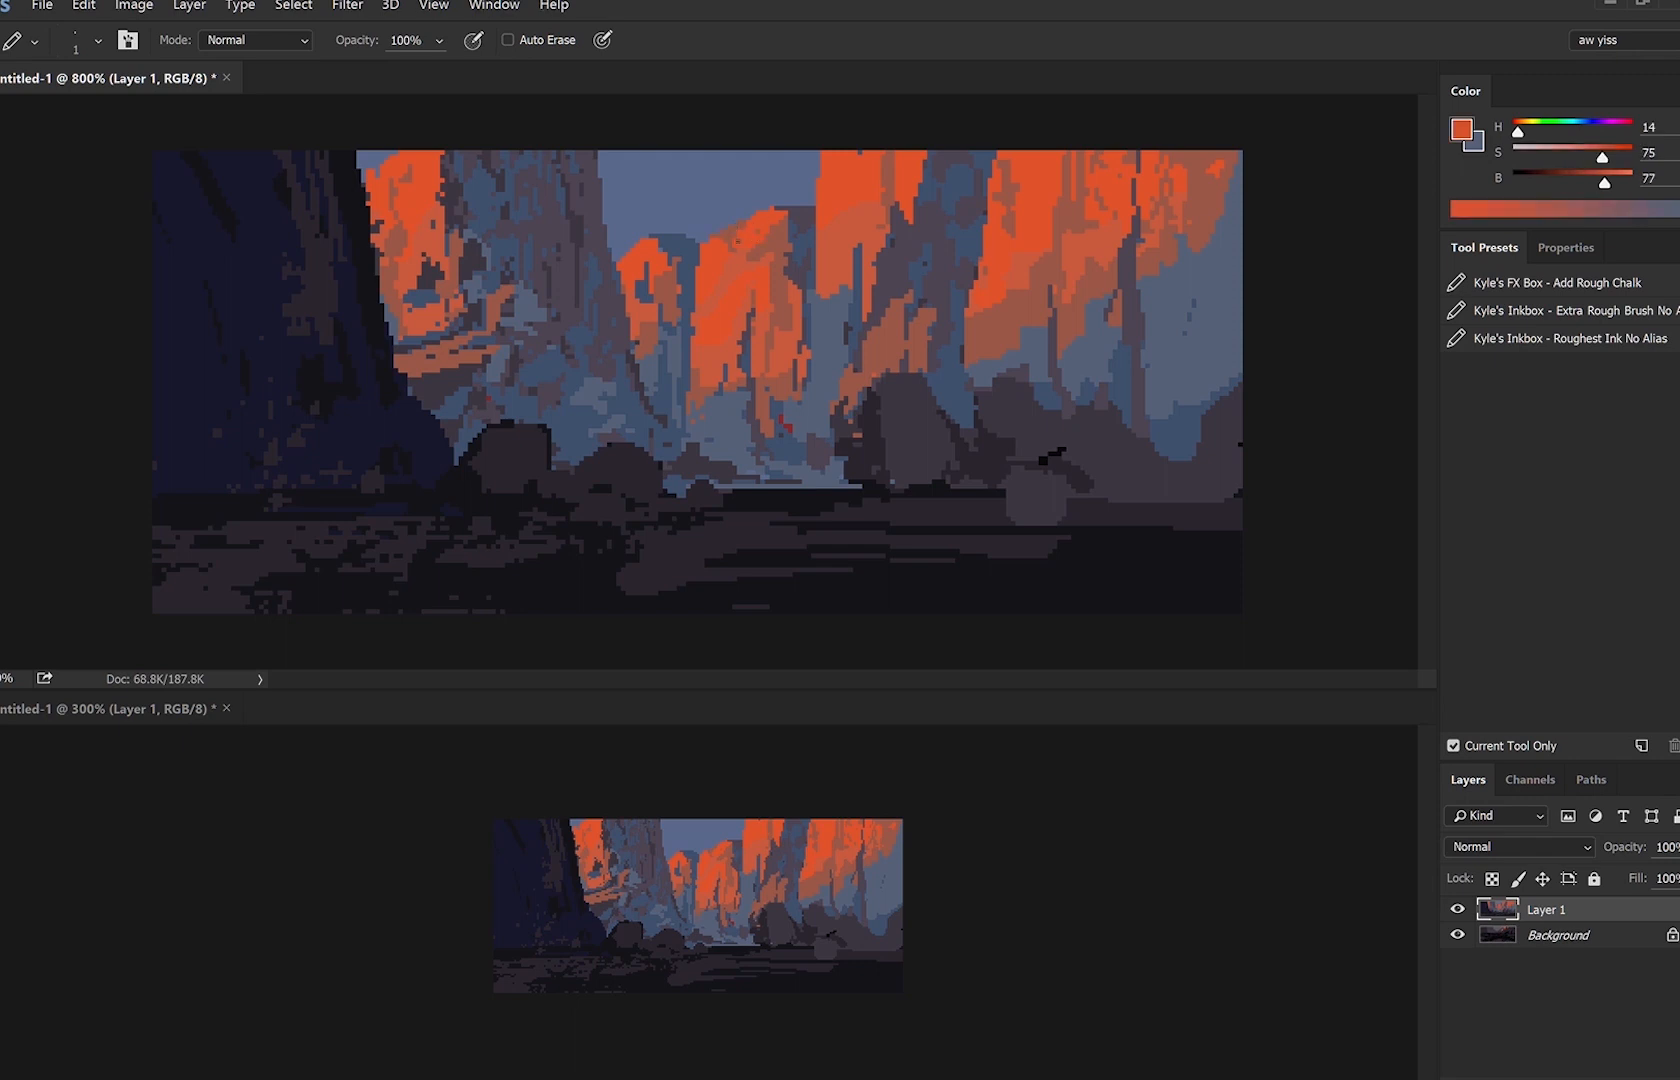
{"action": "left_click", "coordinate": [727, 245], "text": "alt"}
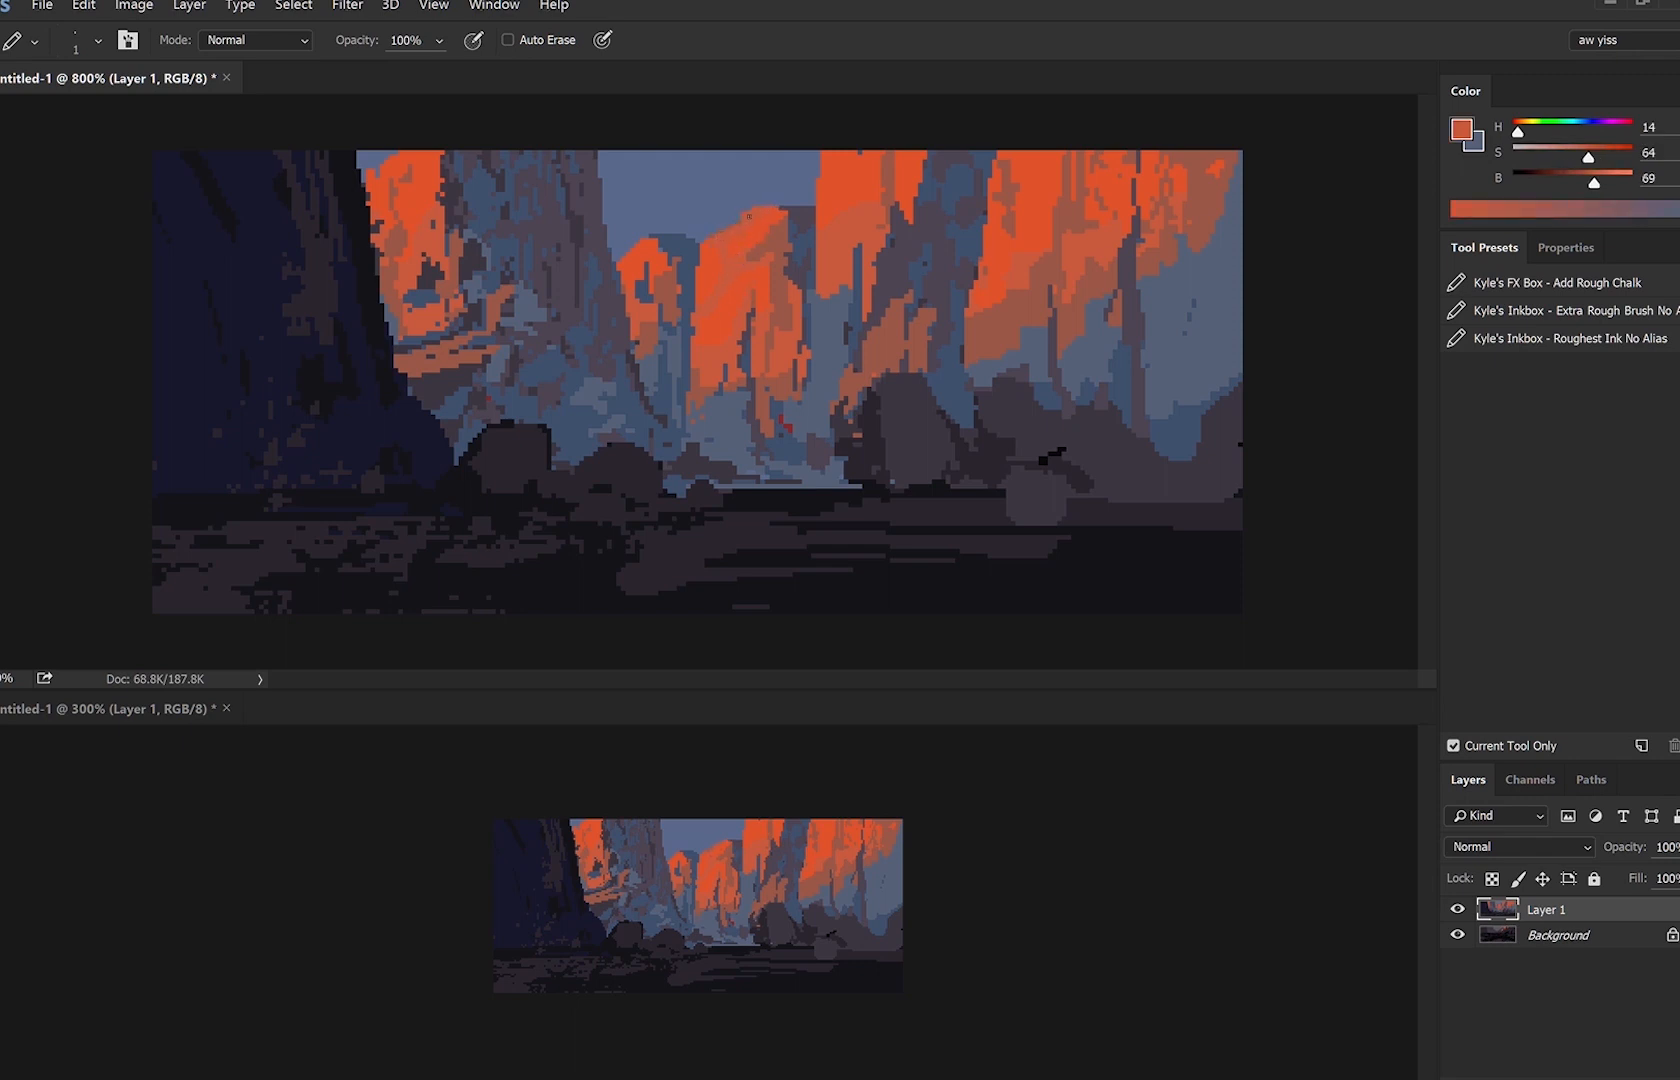
Shape the low rock mass into rounded boulders with sampled purples, painting over the remaining black crevice.
{"action": "key", "text": "bracketleft"}
{"action": "left_click", "coordinate": [904, 431], "text": "alt"}
{"action": "mouse_move", "coordinate": [876, 464]}
{"action": "left_mouse_down"}
{"action": "mouse_move", "coordinate": [881, 438]}
{"action": "mouse_move", "coordinate": [889, 474]}
{"action": "left_mouse_up"}
{"action": "left_click", "coordinate": [876, 438], "text": "alt"}
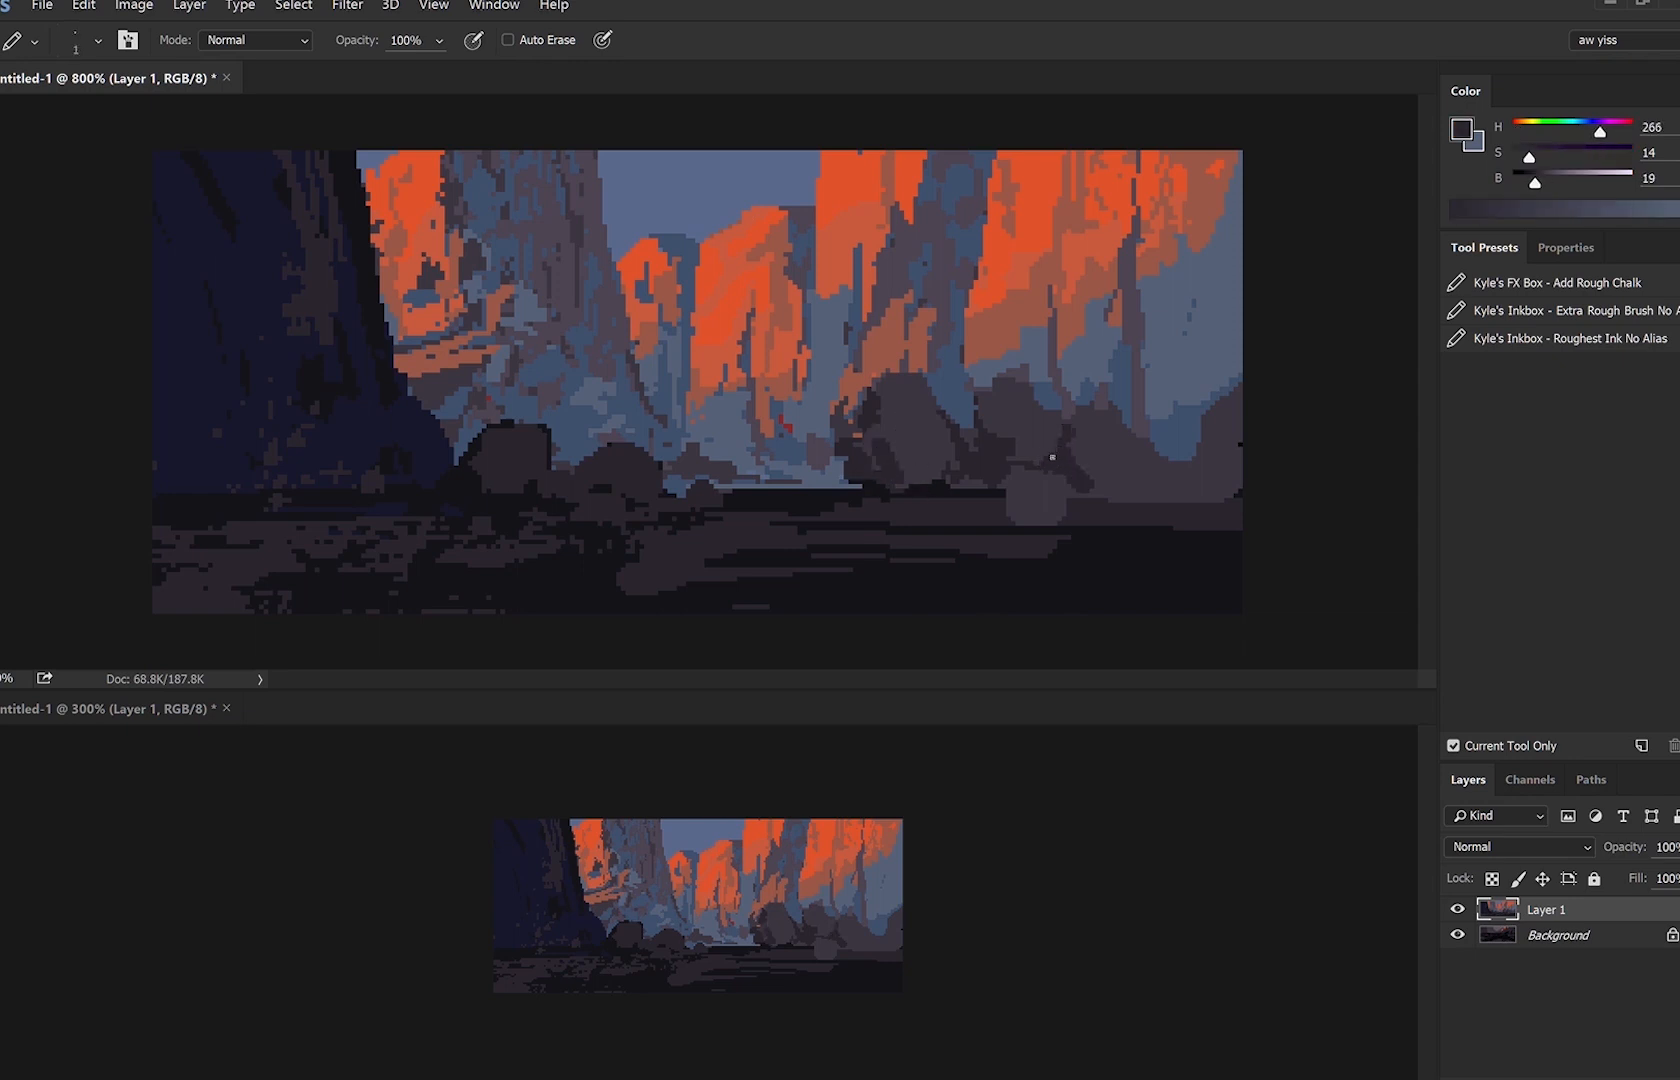
Paint dark purple shadow along the base of the rear boulders to separate them from the ground.
{"action": "key", "text": "bracketright"}
{"action": "key", "text": "bracketright"}
{"action": "key", "text": "bracketright"}
{"action": "key", "text": "bracketright"}
{"action": "mouse_move", "coordinate": [1082, 468]}
{"action": "left_mouse_down"}
{"action": "mouse_move", "coordinate": [1157, 487]}
{"action": "mouse_move", "coordinate": [1136, 491]}
{"action": "mouse_move", "coordinate": [1199, 486]}
{"action": "left_mouse_up"}
{"action": "key", "text": "bracketleft"}
{"action": "key", "text": "bracketleft"}
{"action": "key", "text": "bracketleft"}
{"action": "key", "text": "bracketleft"}
{"action": "key", "text": "bracketleft"}
{"action": "key", "text": "bracketright"}
{"action": "key", "text": "bracketright"}
{"action": "key", "text": "bracketright"}
Extend the dark purple bank into the water and widen the large boulder's canyon-facing side with sampled dark purple.
{"action": "left_click", "coordinate": [868, 478], "text": "alt"}
{"action": "key", "text": "bracketleft"}
{"action": "key", "text": "bracketleft"}
{"action": "mouse_move", "coordinate": [848, 475]}
{"action": "left_mouse_down"}
{"action": "mouse_move", "coordinate": [874, 487]}
{"action": "mouse_move", "coordinate": [745, 490]}
{"action": "left_mouse_up"}
{"action": "key", "text": "bracketleft"}
{"action": "key", "text": "bracketleft"}
{"action": "mouse_move", "coordinate": [906, 488]}
{"action": "left_mouse_down"}
{"action": "mouse_move", "coordinate": [945, 488]}
{"action": "mouse_move", "coordinate": [912, 492]}
{"action": "left_mouse_up"}
{"action": "left_click_drag", "start_coordinate": [854, 413], "coordinate": [843, 435]}
{"action": "mouse_move", "coordinate": [830, 424]}
{"action": "left_mouse_down"}
{"action": "mouse_move", "coordinate": [857, 387]}
{"action": "mouse_move", "coordinate": [865, 411]}
{"action": "mouse_move", "coordinate": [866, 376]}
{"action": "mouse_move", "coordinate": [901, 376]}
{"action": "mouse_move", "coordinate": [837, 412]}
{"action": "mouse_move", "coordinate": [851, 455]}
{"action": "left_mouse_up"}
{"action": "key", "text": "bracketright"}
{"action": "left_click", "coordinate": [877, 390], "text": "alt"}
{"action": "key", "text": "bracketright"}
{"action": "left_click", "coordinate": [850, 398], "text": "alt"}
{"action": "key", "text": "bracketright"}
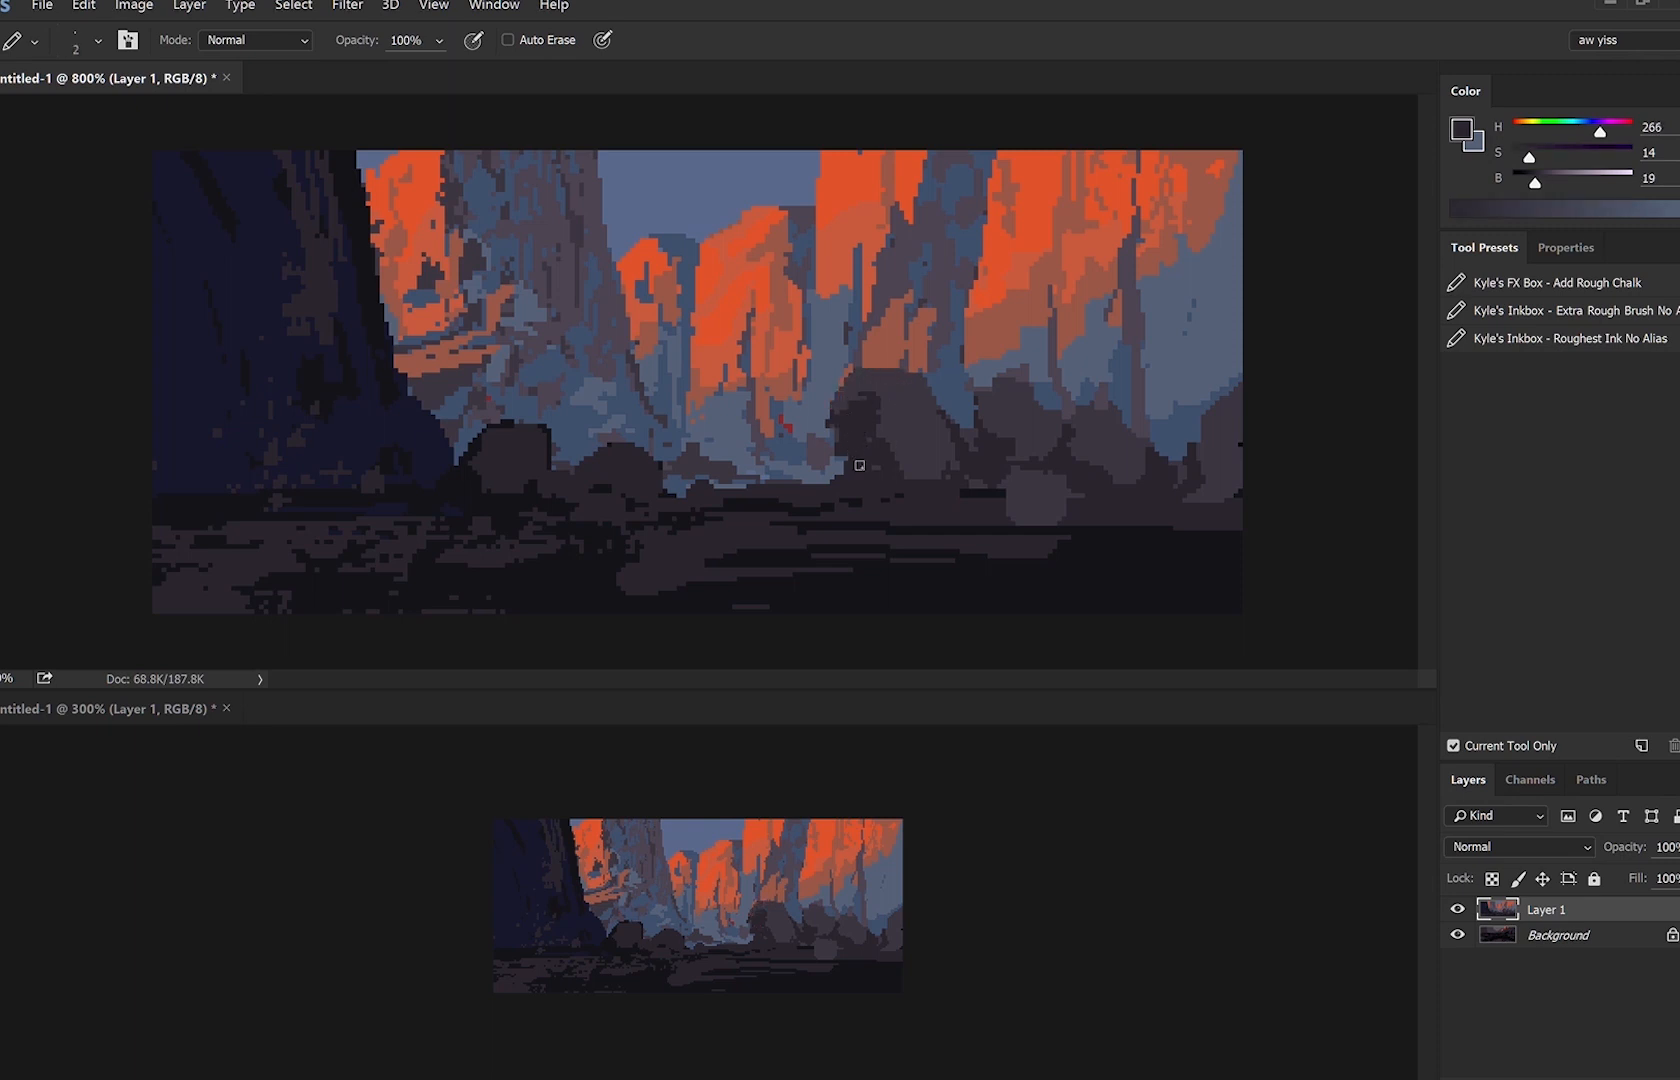
Paint a near-black shadow beneath the canyon-facing edge of the large boulder.
{"action": "key", "text": "bracketleft"}
{"action": "left_click", "coordinate": [921, 529], "text": "alt"}
{"action": "mouse_move", "coordinate": [850, 472]}
{"action": "left_mouse_down"}
{"action": "mouse_move", "coordinate": [880, 482]}
{"action": "mouse_move", "coordinate": [857, 495]}
{"action": "left_mouse_up"}
{"action": "key", "text": "bracketleft"}
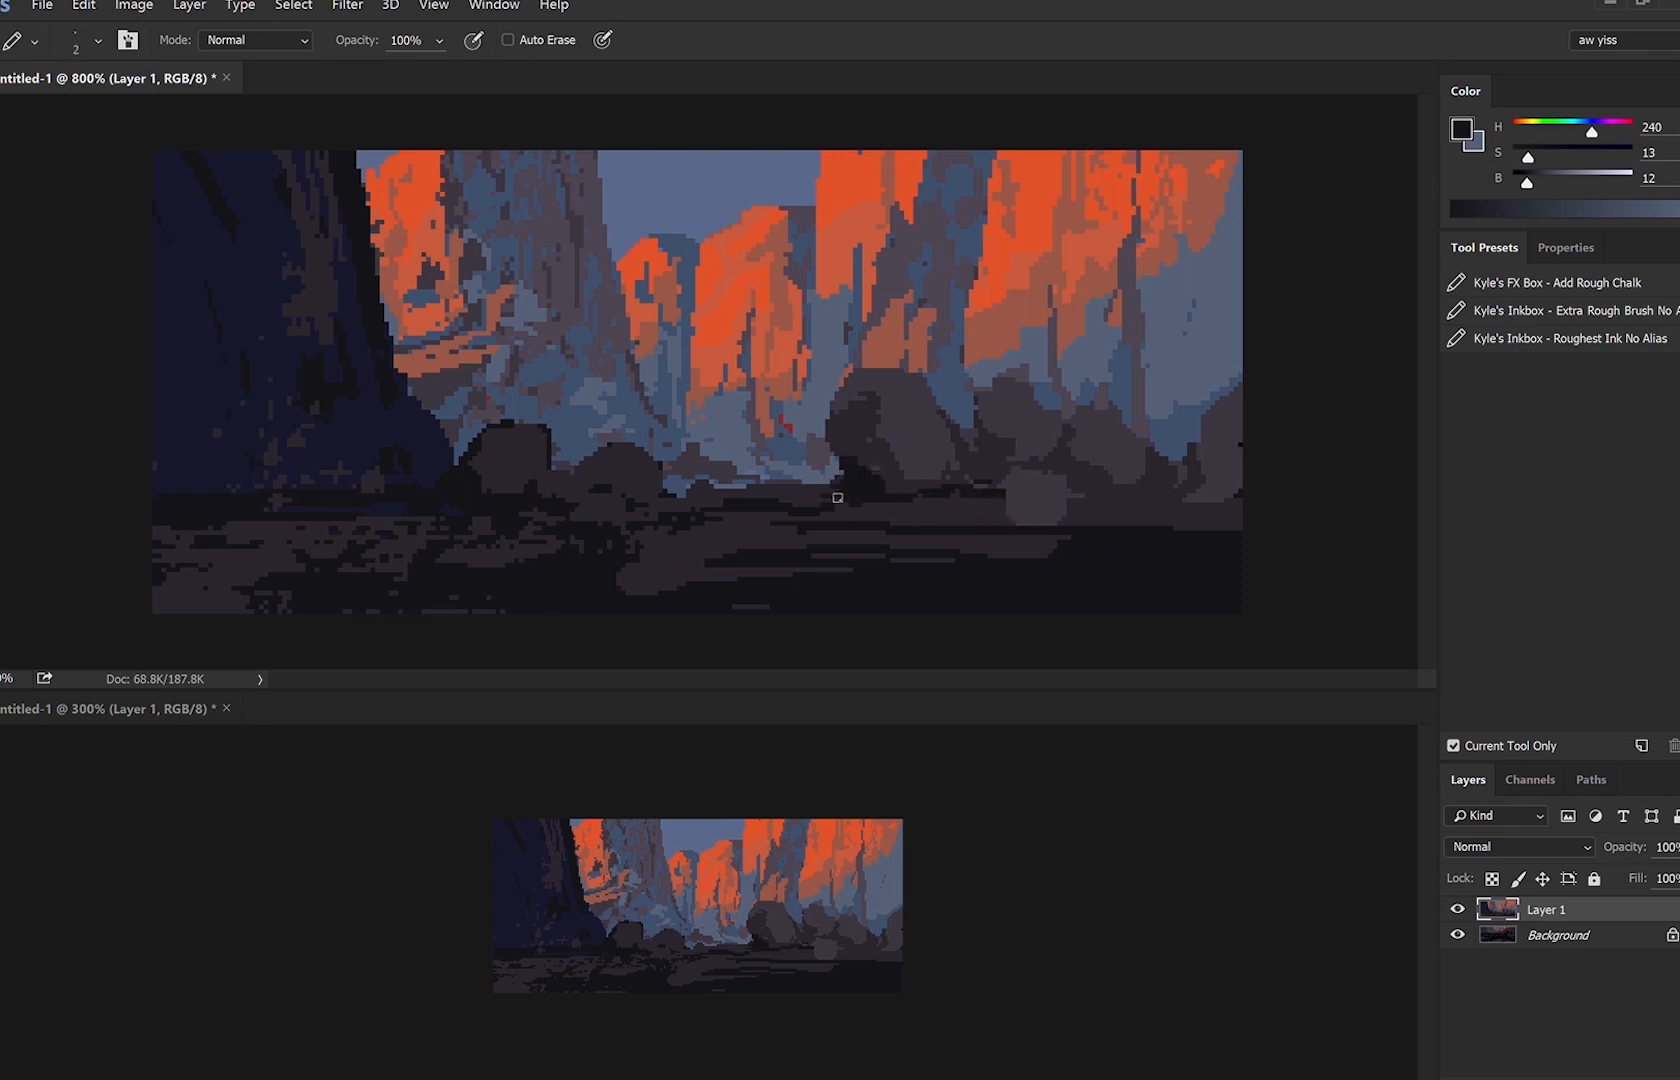
Try a deep navy shadow beneath the large boulder with a 6 px pencil.
{"action": "left_click", "coordinate": [364, 428], "text": "alt"}
{"action": "key", "text": "bracketright"}
{"action": "key", "text": "bracketright"}
{"action": "key", "text": "bracketright"}
{"action": "key", "text": "bracketright"}
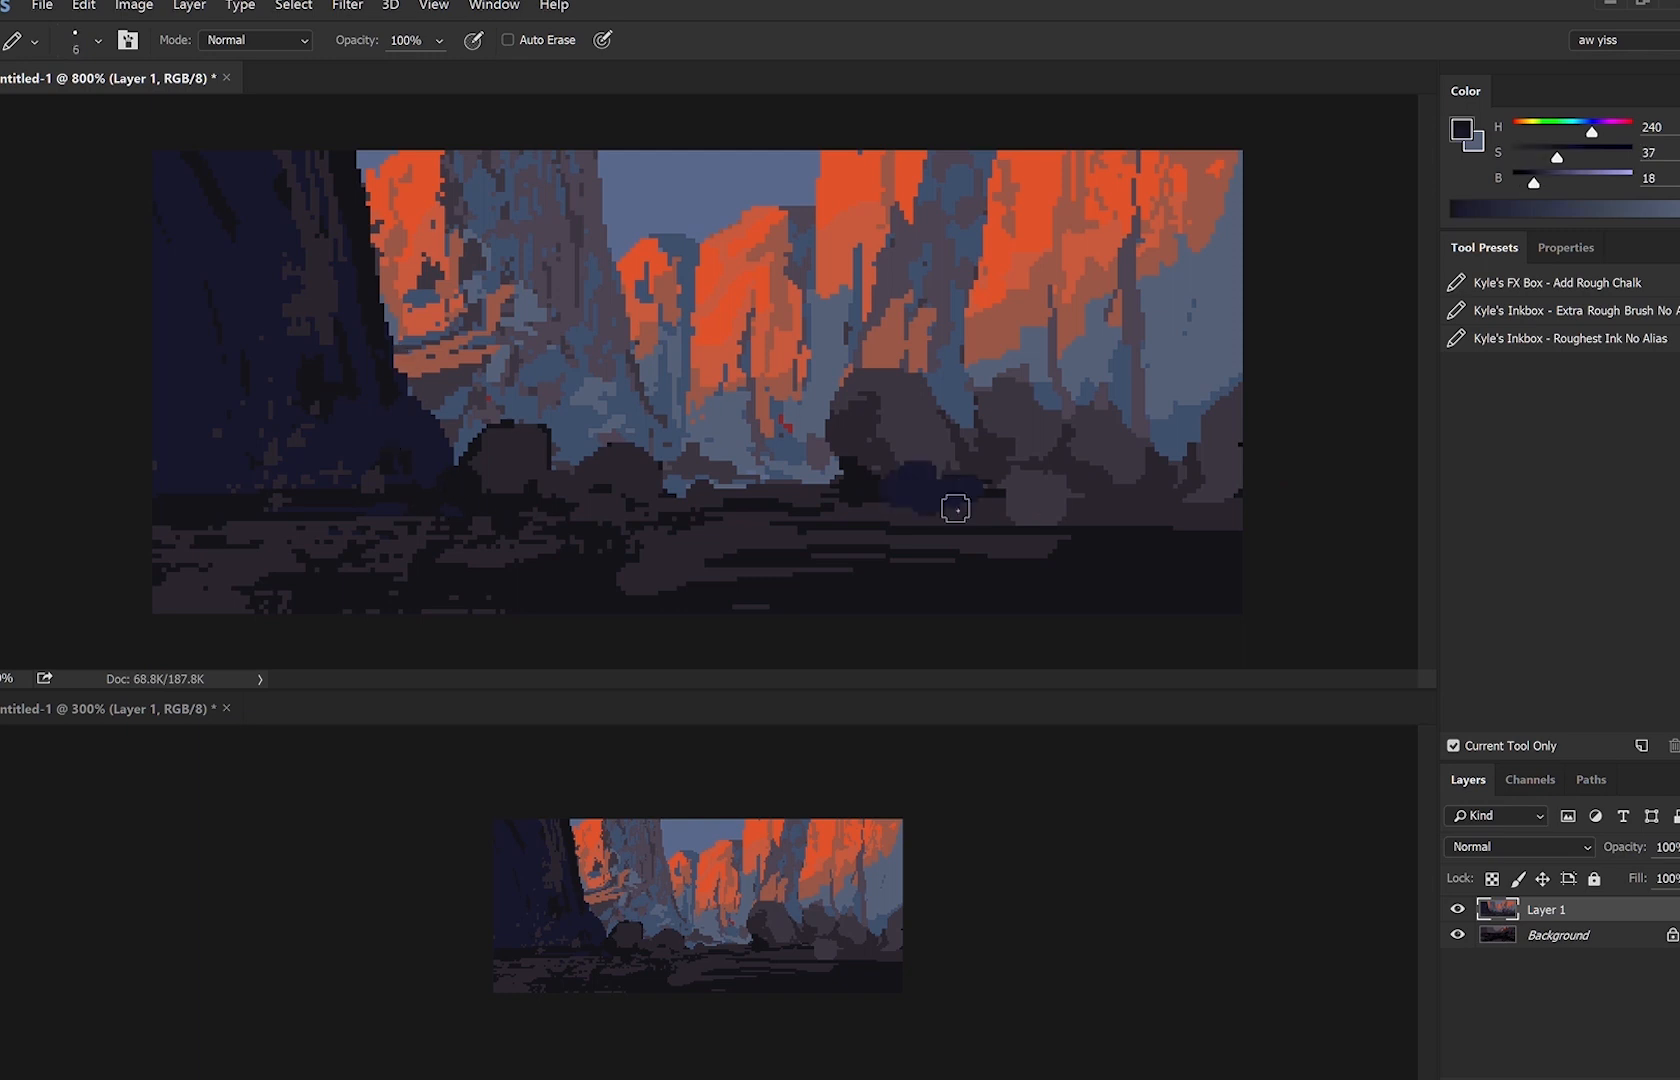
Select the navy areas of the dark foreground cliff.
{"action": "left_click", "coordinate": [345, 197]}
{"action": "left_click", "coordinate": [250, 291]}
{"action": "left_click", "coordinate": [1022, 279]}
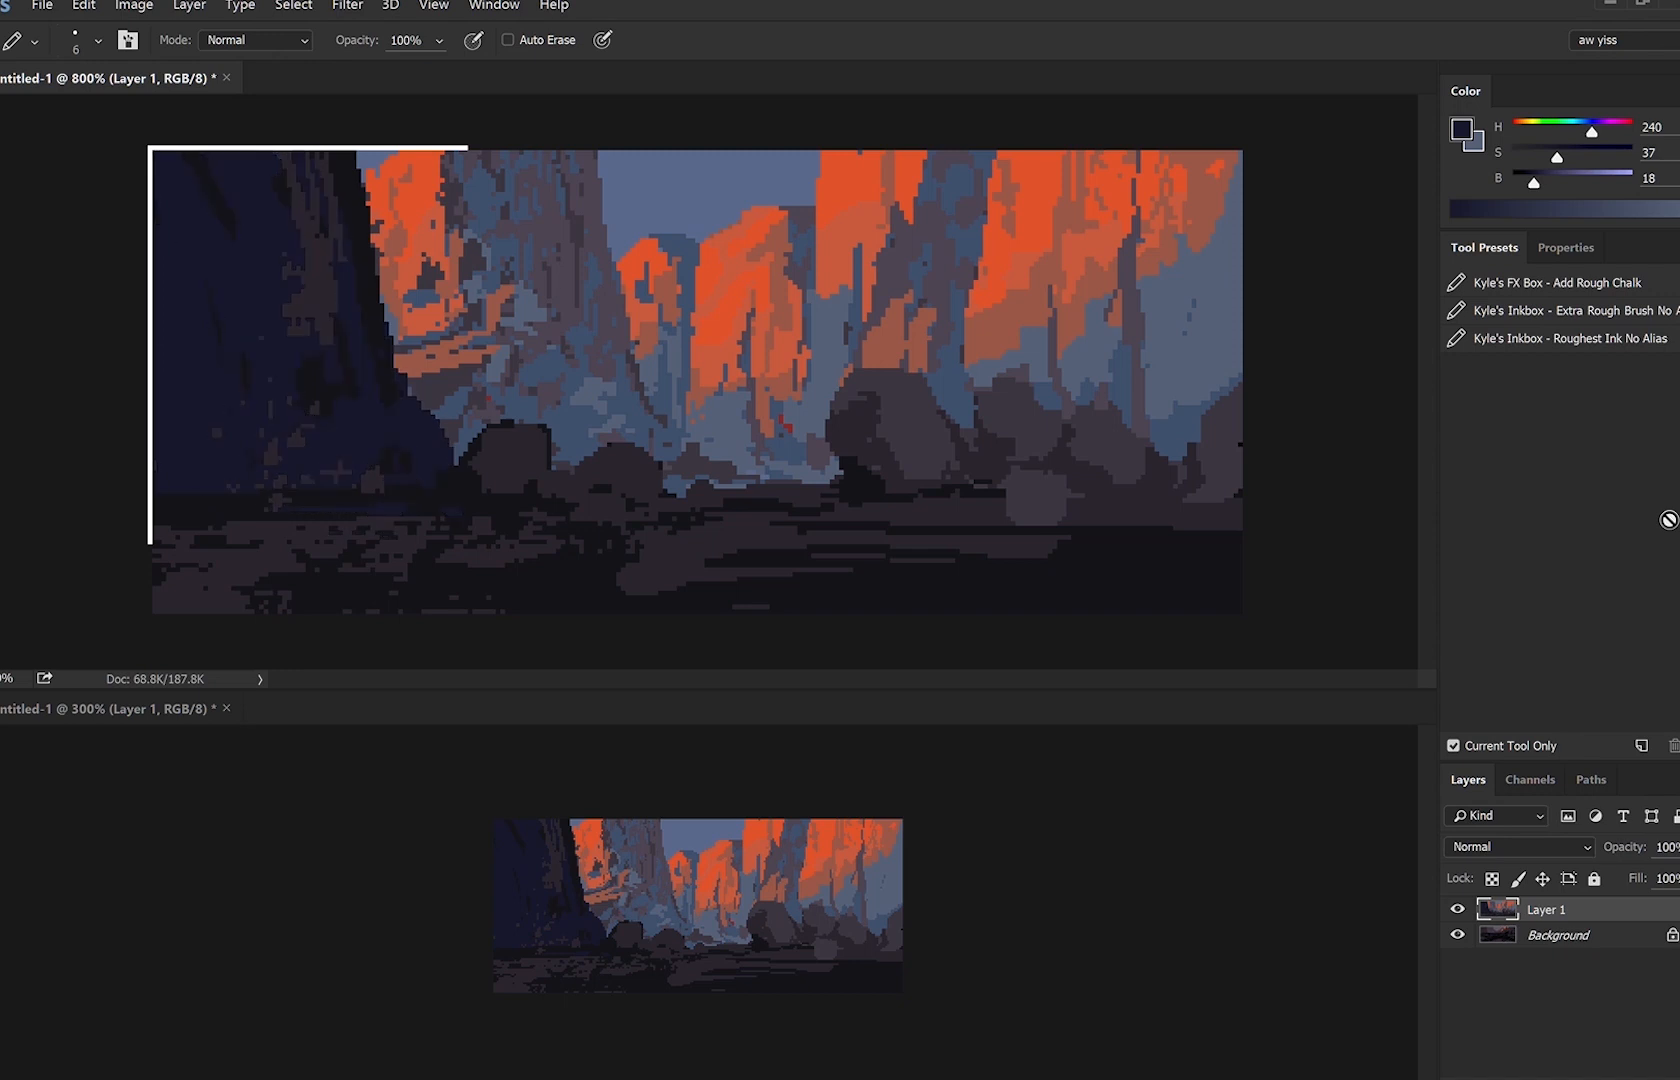
Recolor the selected cliff areas dark brown with hue 18, saturation 42 and brightness 18, using a 70 px pencil.
{"action": "left_click", "coordinate": [1542, 152]}
{"action": "left_click", "coordinate": [1519, 128]}
{"action": "key", "text": "bracketright"}
{"action": "key", "text": "bracketright"}
{"action": "key", "text": "bracketright"}
{"action": "key", "text": "bracketright"}
{"action": "key", "text": "bracketright"}
{"action": "key", "text": "bracketright"}
{"action": "key", "text": "bracketright"}
{"action": "key", "text": "bracketright"}
{"action": "key", "text": "bracketright"}
{"action": "key", "text": "bracketright"}
{"action": "left_click_drag", "start_coordinate": [410, 425], "coordinate": [644, 510]}
{"action": "key", "text": "ctrl+z"}
{"action": "left_click_drag", "start_coordinate": [1542, 157], "coordinate": [1560, 157]}
{"action": "left_click_drag", "start_coordinate": [601, 571], "coordinate": [353, 354]}
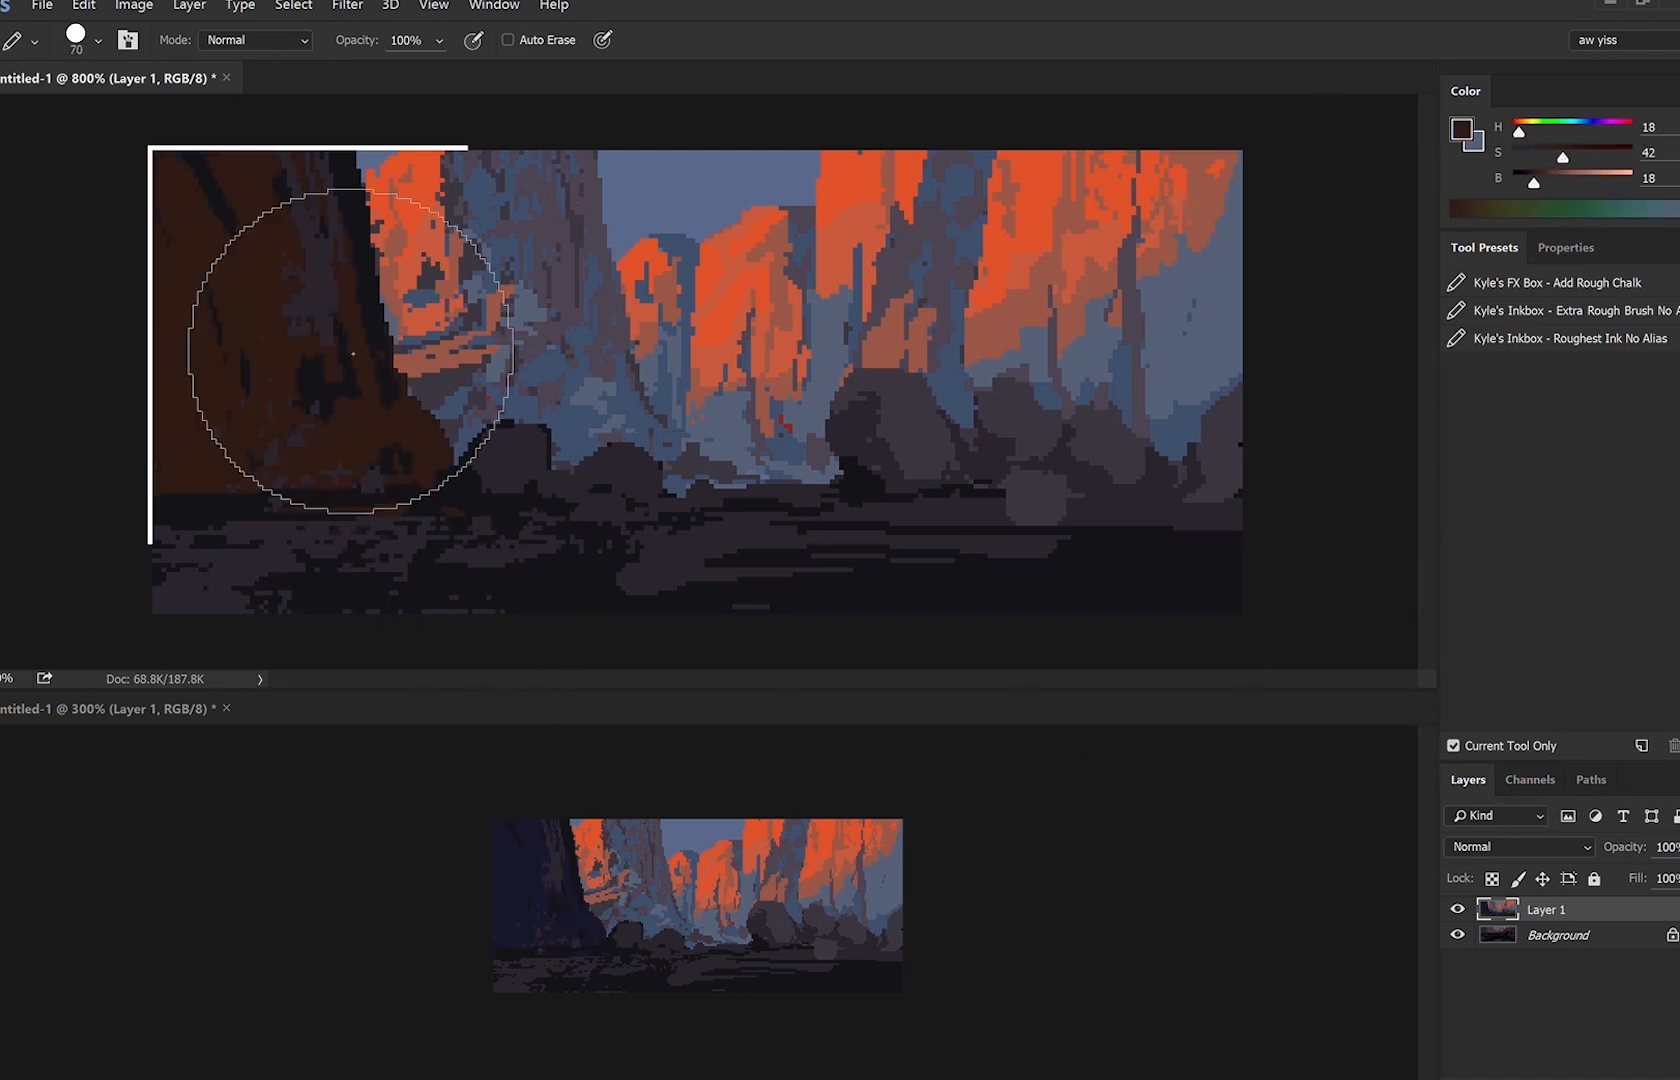
Clear the selection and paint fine dark brown accents beneath and between the rounded boulders.
{"action": "key", "text": "bracketleft"}
{"action": "key", "text": "bracketleft"}
{"action": "key", "text": "bracketleft"}
{"action": "key", "text": "bracketleft"}
{"action": "key", "text": "bracketleft"}
{"action": "key", "text": "bracketleft"}
{"action": "key", "text": "bracketleft"}
{"action": "key", "text": "bracketleft"}
{"action": "key", "text": "bracketleft"}
{"action": "key", "text": "bracketleft"}
{"action": "key", "text": "bracketleft"}
{"action": "key", "text": "bracketleft"}
{"action": "key", "text": "bracketleft"}
{"action": "key", "text": "bracketleft"}
{"action": "key", "text": "bracketleft"}
{"action": "key", "text": "bracketleft"}
{"action": "key", "text": "bracketleft"}
{"action": "key", "text": "ctrl+d"}
{"action": "left_click_drag", "start_coordinate": [911, 491], "coordinate": [848, 490]}
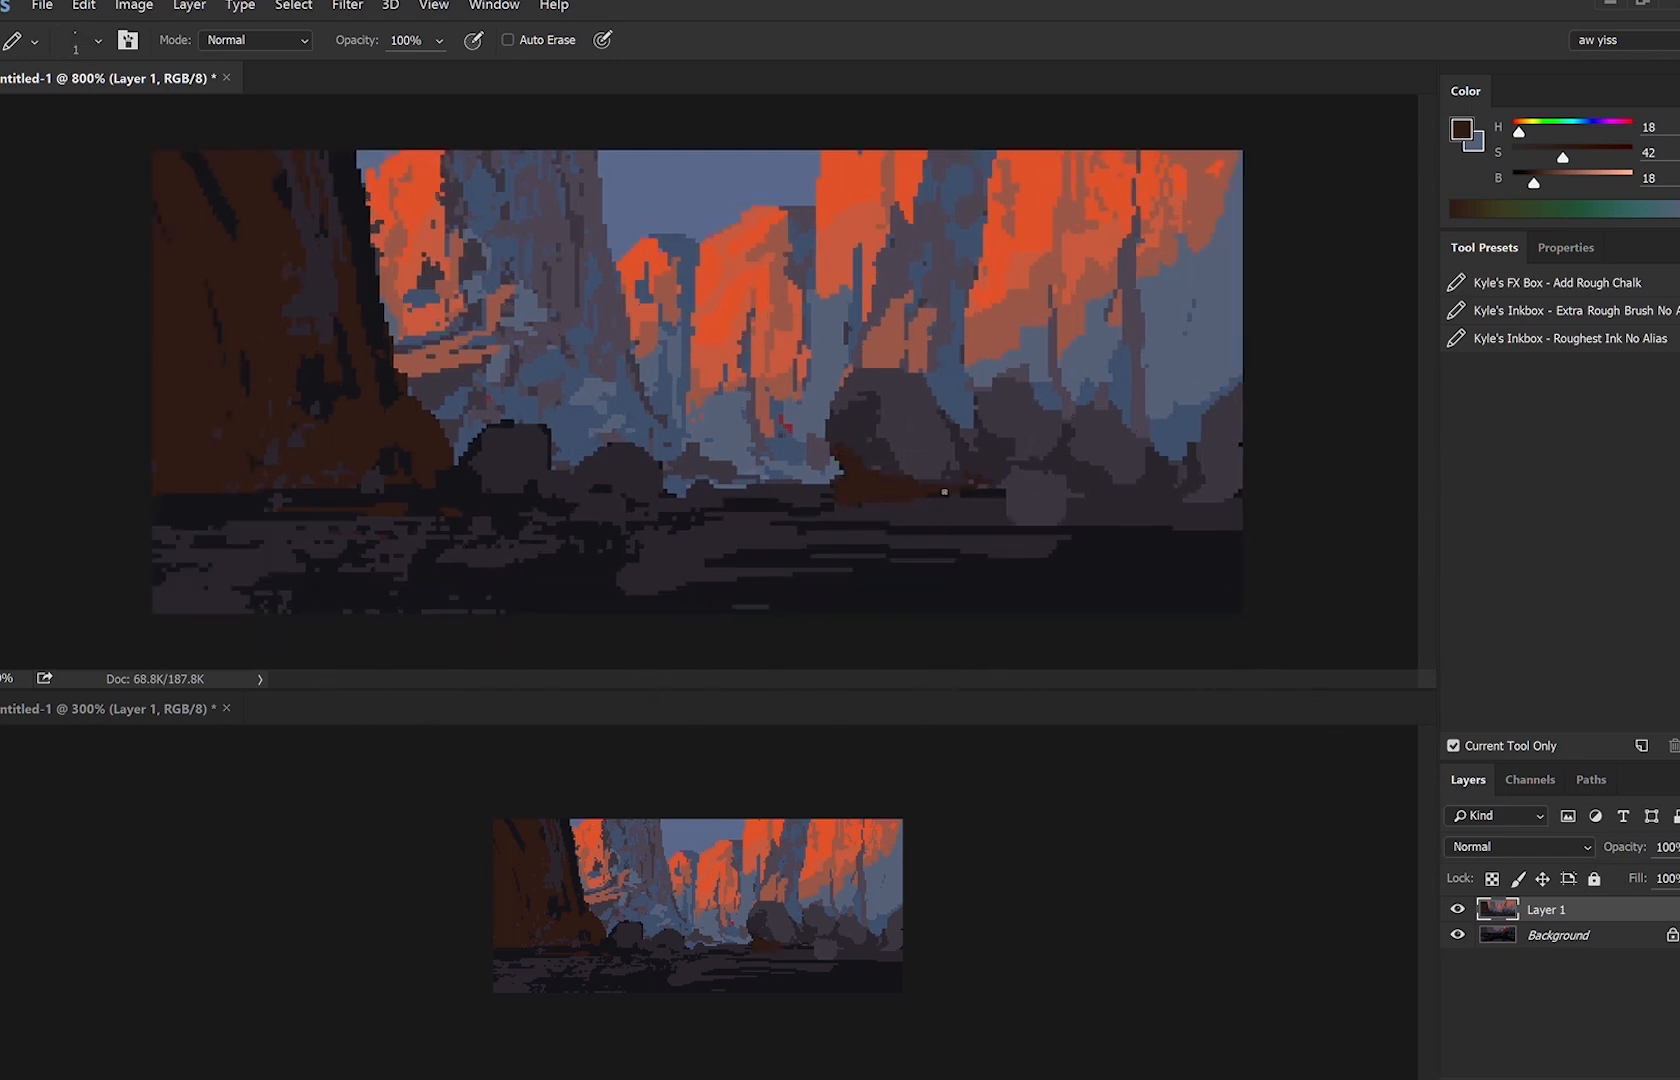
{"action": "left_click", "coordinate": [976, 403], "text": "alt"}
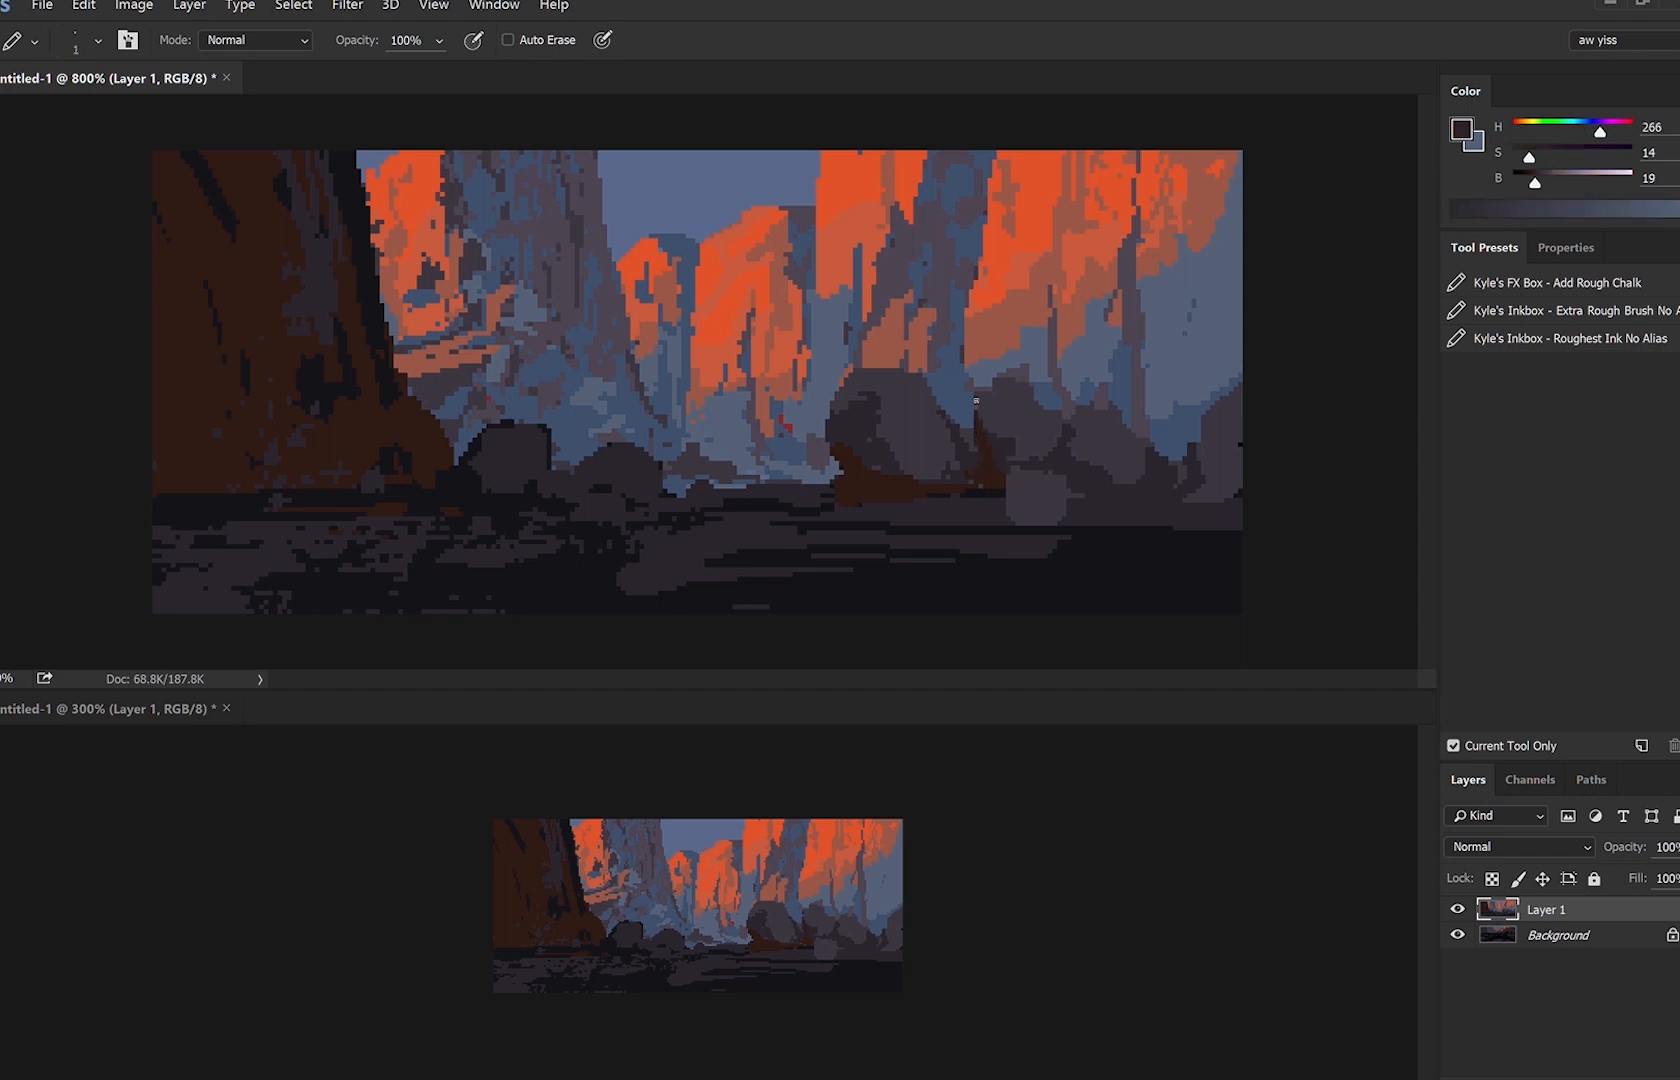
{"action": "key", "text": "bracketright"}
{"action": "left_click", "coordinate": [1542, 183]}
{"action": "left_click_drag", "start_coordinate": [636, 568], "coordinate": [862, 546]}
{"action": "key", "text": "ctrl+z"}
Set a reddish brown with hue 11, saturation 26 and brightness 37, and paint sand streaks across the middle of the dark ground.
{"action": "left_click", "coordinate": [1515, 131]}
{"action": "left_click", "coordinate": [1544, 157]}
{"action": "left_click", "coordinate": [1557, 182]}
{"action": "left_click_drag", "start_coordinate": [509, 548], "coordinate": [827, 540]}
{"action": "key", "text": "ctrl+z"}
{"action": "mouse_move", "coordinate": [534, 522]}
{"action": "left_mouse_down"}
{"action": "mouse_move", "coordinate": [495, 530]}
{"action": "mouse_move", "coordinate": [784, 515]}
{"action": "left_mouse_up"}
{"action": "left_click_drag", "start_coordinate": [664, 531], "coordinate": [583, 541]}
{"action": "mouse_move", "coordinate": [538, 554]}
{"action": "left_mouse_down"}
{"action": "mouse_move", "coordinate": [454, 557]}
{"action": "mouse_move", "coordinate": [475, 519]}
{"action": "left_mouse_up"}
{"action": "mouse_move", "coordinate": [678, 533]}
{"action": "left_mouse_down"}
{"action": "mouse_move", "coordinate": [842, 498]}
{"action": "mouse_move", "coordinate": [860, 517]}
{"action": "left_mouse_up"}
Extend the sand streaks from beneath the large boulder diagonally down through the middle foreground.
{"action": "left_click_drag", "start_coordinate": [976, 492], "coordinate": [876, 519]}
{"action": "left_click_drag", "start_coordinate": [971, 483], "coordinate": [955, 495]}
{"action": "left_click_drag", "start_coordinate": [838, 518], "coordinate": [758, 527]}
{"action": "left_click_drag", "start_coordinate": [930, 505], "coordinate": [650, 555]}
{"action": "left_click_drag", "start_coordinate": [820, 536], "coordinate": [784, 541]}
{"action": "left_click_drag", "start_coordinate": [627, 551], "coordinate": [464, 567]}
{"action": "left_click_drag", "start_coordinate": [464, 567], "coordinate": [847, 568]}
Paint a sand bank rising at the foot of the dark foreground cliff, using a larger pencil.
{"action": "mouse_move", "coordinate": [391, 556]}
{"action": "left_mouse_down"}
{"action": "mouse_move", "coordinate": [274, 495]}
{"action": "mouse_move", "coordinate": [274, 476]}
{"action": "left_mouse_up"}
{"action": "key", "text": "bracketright"}
{"action": "key", "text": "bracketright"}
{"action": "mouse_move", "coordinate": [268, 487]}
{"action": "left_mouse_down"}
{"action": "mouse_move", "coordinate": [358, 529]}
{"action": "mouse_move", "coordinate": [377, 532]}
{"action": "mouse_move", "coordinate": [317, 497]}
{"action": "mouse_move", "coordinate": [473, 529]}
{"action": "mouse_move", "coordinate": [402, 538]}
{"action": "left_mouse_up"}
{"action": "mouse_move", "coordinate": [370, 543]}
{"action": "left_mouse_down"}
{"action": "mouse_move", "coordinate": [494, 537]}
{"action": "mouse_move", "coordinate": [439, 546]}
{"action": "mouse_move", "coordinate": [510, 558]}
{"action": "mouse_move", "coordinate": [224, 560]}
{"action": "left_mouse_up"}
Paint a broad sand band from the lower edge up toward the center of the foreground.
{"action": "key", "text": "bracketleft"}
{"action": "key", "text": "bracketleft"}
{"action": "key", "text": "bracketleft"}
{"action": "key", "text": "bracketright"}
{"action": "key", "text": "bracketright"}
{"action": "key", "text": "bracketright"}
{"action": "key", "text": "bracketright"}
{"action": "mouse_move", "coordinate": [398, 616]}
{"action": "left_mouse_down"}
{"action": "mouse_move", "coordinate": [501, 621]}
{"action": "mouse_move", "coordinate": [740, 566]}
{"action": "left_mouse_up"}
Cover the dark lower foreground below the cliff with sand, starting with a 4 px pencil.
{"action": "key", "text": "bracketleft"}
{"action": "key", "text": "bracketleft"}
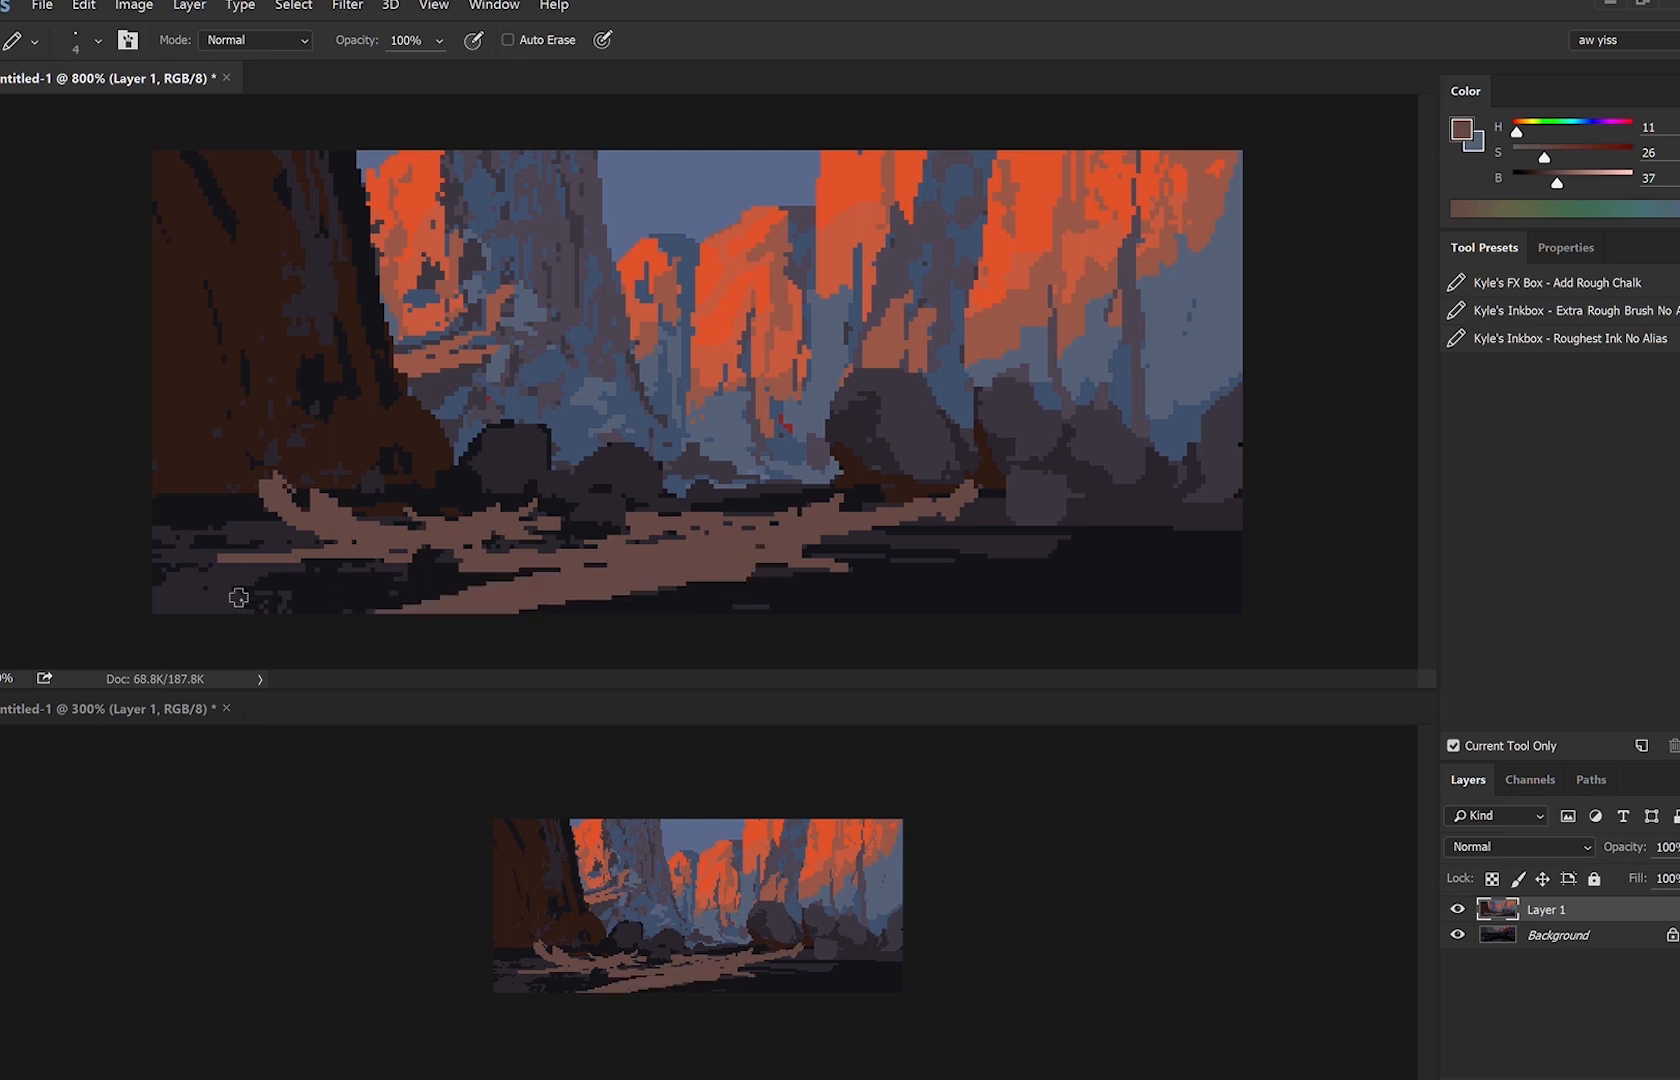
{"action": "left_click_drag", "start_coordinate": [238, 595], "coordinate": [160, 598]}
{"action": "left_click_drag", "start_coordinate": [175, 591], "coordinate": [486, 565]}
{"action": "key", "text": "bracketright"}
{"action": "key", "text": "bracketright"}
{"action": "left_click_drag", "start_coordinate": [292, 590], "coordinate": [552, 577]}
{"action": "left_click_drag", "start_coordinate": [788, 570], "coordinate": [822, 558]}
Add fine sand streaks between the large boulder and the small block-shaped boulder, using a smaller pencil.
{"action": "key", "text": "bracketleft"}
{"action": "key", "text": "bracketleft"}
{"action": "key", "text": "bracketleft"}
{"action": "key", "text": "bracketleft"}
{"action": "key", "text": "bracketleft"}
{"action": "left_click_drag", "start_coordinate": [977, 526], "coordinate": [1004, 513]}
{"action": "mouse_move", "coordinate": [938, 528]}
{"action": "left_mouse_down"}
{"action": "mouse_move", "coordinate": [968, 528]}
{"action": "mouse_move", "coordinate": [900, 527]}
{"action": "left_mouse_up"}
{"action": "left_click_drag", "start_coordinate": [942, 518], "coordinate": [876, 531]}
{"action": "left_click_drag", "start_coordinate": [1080, 512], "coordinate": [1130, 520]}
{"action": "left_click_drag", "start_coordinate": [1111, 528], "coordinate": [1076, 539]}
{"action": "mouse_move", "coordinate": [1078, 541]}
{"action": "left_mouse_down"}
{"action": "mouse_move", "coordinate": [980, 538]}
{"action": "mouse_move", "coordinate": [1074, 537]}
{"action": "left_mouse_up"}
{"action": "mouse_move", "coordinate": [929, 540]}
{"action": "left_mouse_down"}
{"action": "mouse_move", "coordinate": [1119, 541]}
{"action": "mouse_move", "coordinate": [1200, 518]}
{"action": "mouse_move", "coordinate": [1142, 523]}
{"action": "left_mouse_up"}
Paint sweeping diagonal sand bands across the dark foreground below the small block-shaped boulder.
{"action": "mouse_move", "coordinate": [1242, 528]}
{"action": "left_mouse_down"}
{"action": "mouse_move", "coordinate": [1010, 553]}
{"action": "mouse_move", "coordinate": [832, 608]}
{"action": "mouse_move", "coordinate": [1003, 563]}
{"action": "mouse_move", "coordinate": [924, 606]}
{"action": "left_mouse_up"}
{"action": "key", "text": "bracketright"}
{"action": "key", "text": "bracketright"}
{"action": "key", "text": "bracketright"}
{"action": "key", "text": "bracketright"}
{"action": "key", "text": "bracketright"}
{"action": "key", "text": "bracketleft"}
{"action": "key", "text": "bracketleft"}
{"action": "key", "text": "bracketleft"}
{"action": "left_click_drag", "start_coordinate": [952, 606], "coordinate": [1045, 556]}
Paint a thick curved sand band in the foreground corner farthest from the dark cliff.
{"action": "key", "text": "bracketright"}
{"action": "key", "text": "bracketright"}
{"action": "key", "text": "bracketright"}
{"action": "key", "text": "bracketright"}
{"action": "key", "text": "bracketright"}
{"action": "mouse_move", "coordinate": [1242, 546]}
{"action": "left_mouse_down"}
{"action": "mouse_move", "coordinate": [1192, 589]}
{"action": "mouse_move", "coordinate": [1104, 608]}
{"action": "left_mouse_up"}
Flip the canvas horizontally and fill part of the dark gap between the curved sand bands with a small pencil.
{"action": "key", "text": "ctrl+shift+h"}
{"action": "key", "text": "bracketleft"}
{"action": "key", "text": "bracketleft"}
{"action": "key", "text": "bracketleft"}
{"action": "key", "text": "bracketleft"}
{"action": "key", "text": "bracketleft"}
{"action": "key", "text": "bracketleft"}
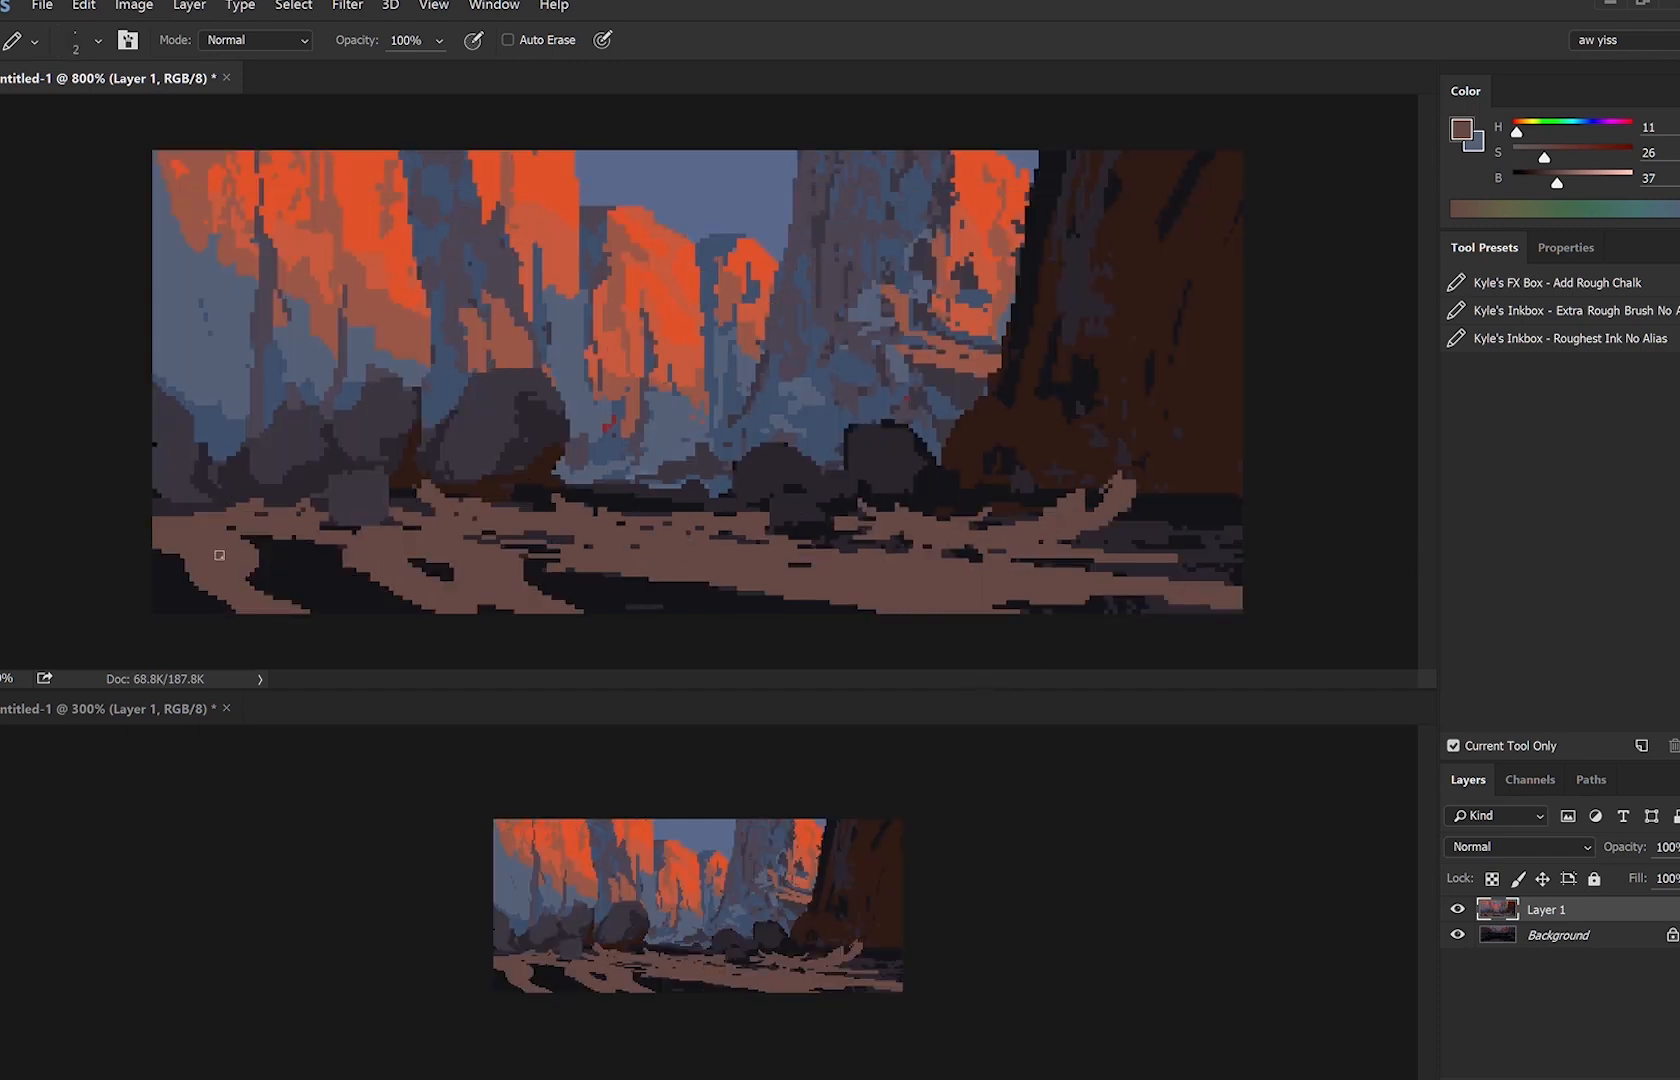
{"action": "key", "text": "bracketright"}
{"action": "mouse_move", "coordinate": [310, 600]}
{"action": "left_mouse_down"}
{"action": "mouse_move", "coordinate": [684, 606]}
{"action": "mouse_move", "coordinate": [235, 603]}
{"action": "mouse_move", "coordinate": [315, 562]}
{"action": "mouse_move", "coordinate": [235, 575]}
{"action": "mouse_move", "coordinate": [250, 587]}
{"action": "left_mouse_up"}
Paint a flat purple-gray boulder with a darker underside in the foreground sand, using colors sampled from the nearby rocks.
{"action": "left_click", "coordinate": [290, 575], "text": "alt"}
{"action": "left_click", "coordinate": [358, 500], "text": "alt"}
{"action": "left_click", "coordinate": [282, 589], "text": "alt"}
{"action": "left_click", "coordinate": [300, 487], "text": "alt"}
{"action": "key", "text": "bracketleft"}
{"action": "key", "text": "bracketleft"}
{"action": "key", "text": "bracketleft"}
{"action": "left_click_drag", "start_coordinate": [369, 562], "coordinate": [347, 576]}
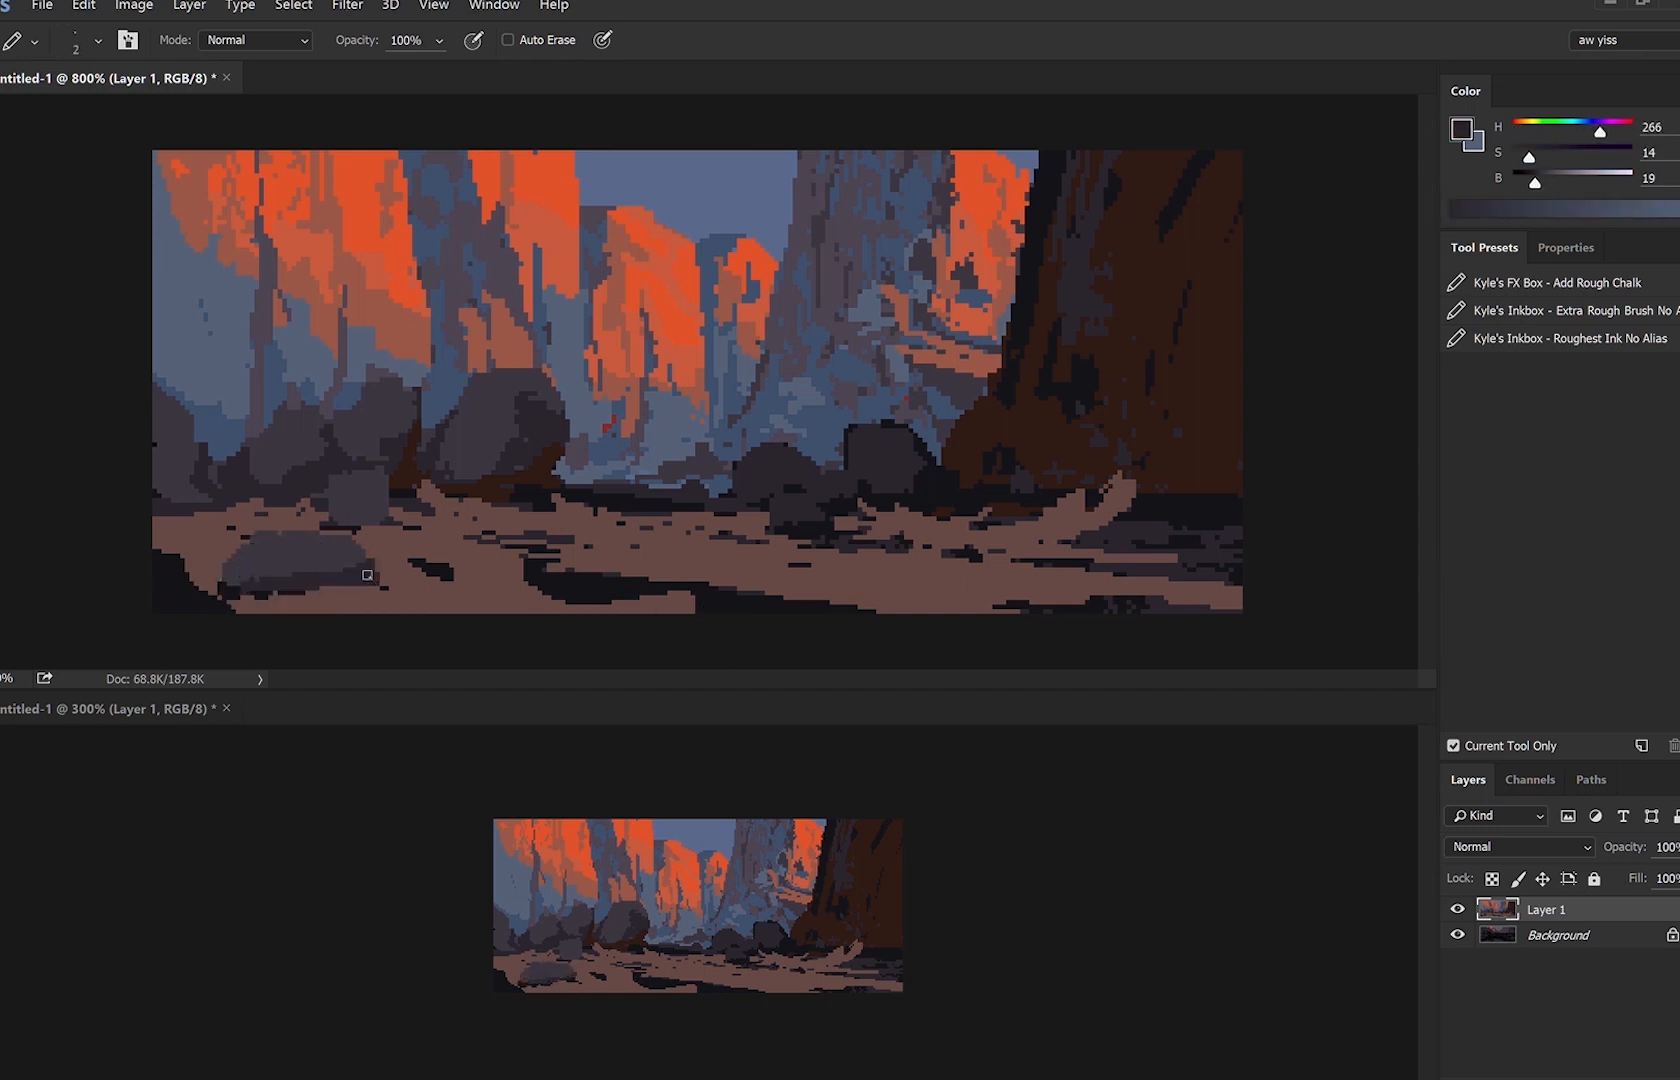
{"action": "left_click", "coordinate": [367, 575], "text": "alt"}
{"action": "key", "text": "bracketright"}
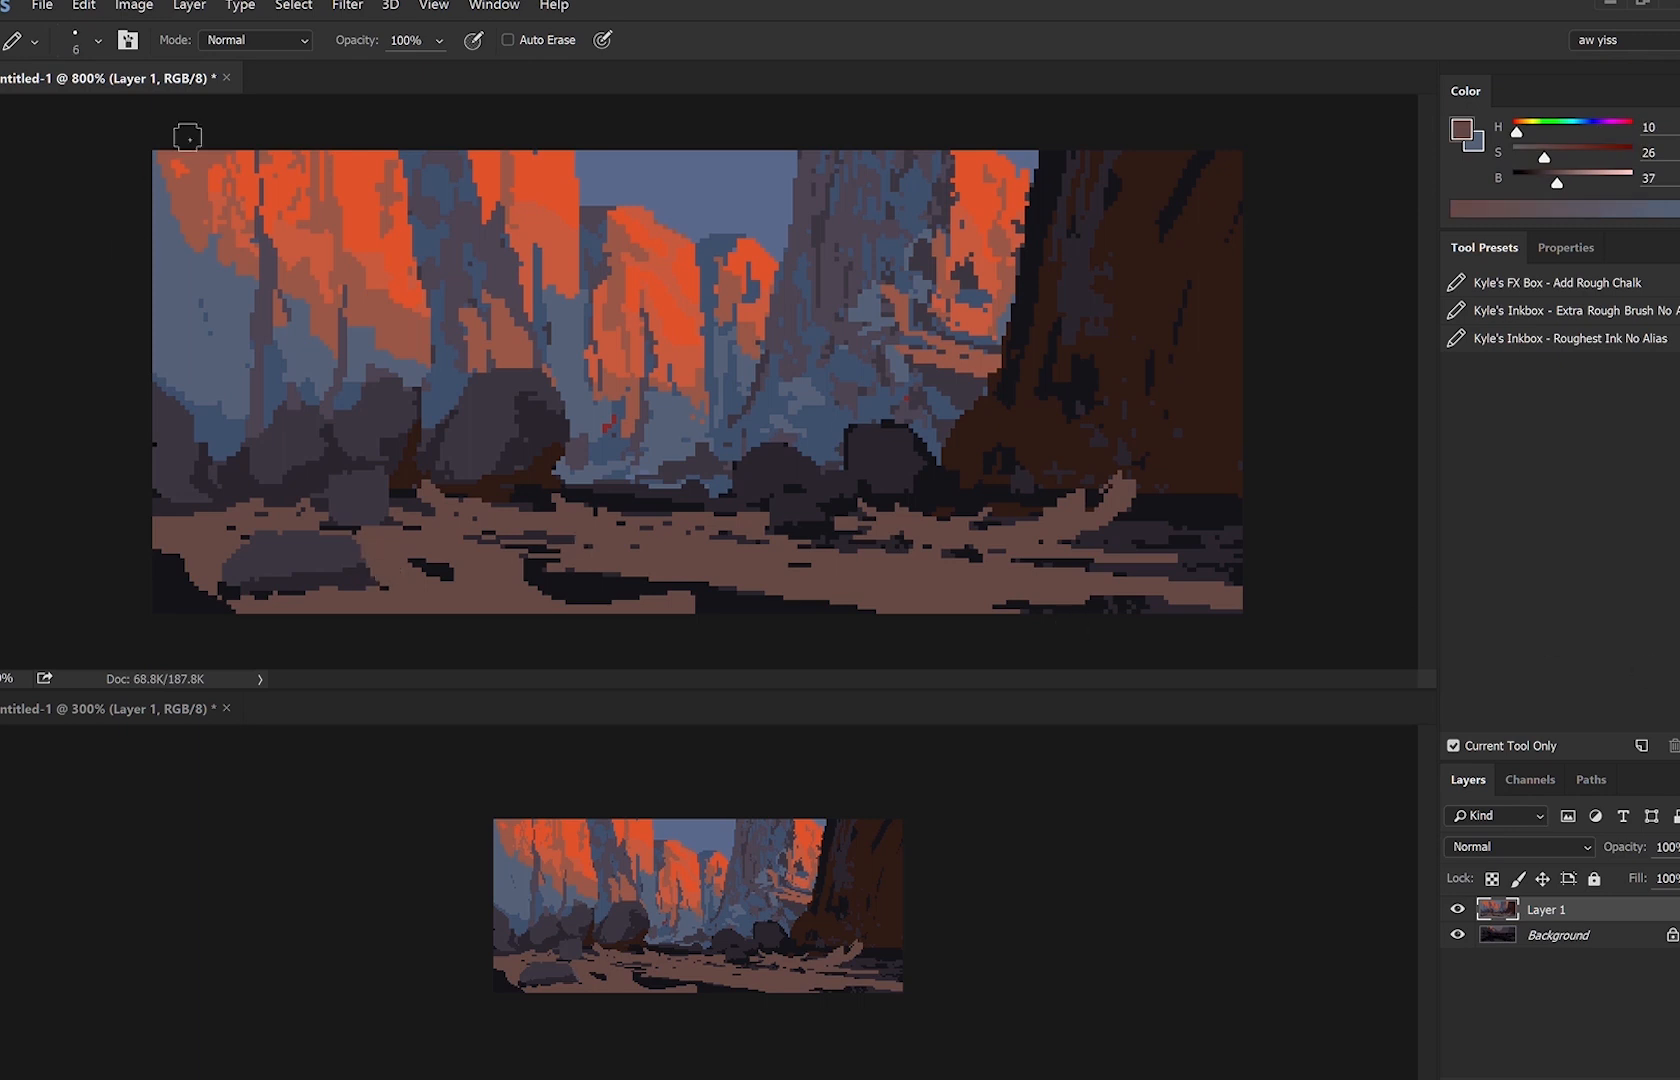
Recolor the foreground sand a duller brown with hue 10, saturation 18 and brightness 30, using a 70 px pencil.
{"action": "key", "text": "alt"}
{"action": "left_click_drag", "start_coordinate": [1544, 157], "coordinate": [1551, 183]}
{"action": "key", "text": "bracketright"}
{"action": "key", "text": "bracketright"}
{"action": "key", "text": "bracketright"}
{"action": "key", "text": "bracketright"}
{"action": "key", "text": "bracketright"}
{"action": "key", "text": "bracketright"}
{"action": "key", "text": "bracketright"}
{"action": "key", "text": "bracketright"}
{"action": "left_click_drag", "start_coordinate": [958, 723], "coordinate": [1444, 712]}
{"action": "left_click_drag", "start_coordinate": [1551, 184], "coordinate": [1549, 184]}
{"action": "left_click_drag", "start_coordinate": [558, 655], "coordinate": [1679, 659]}
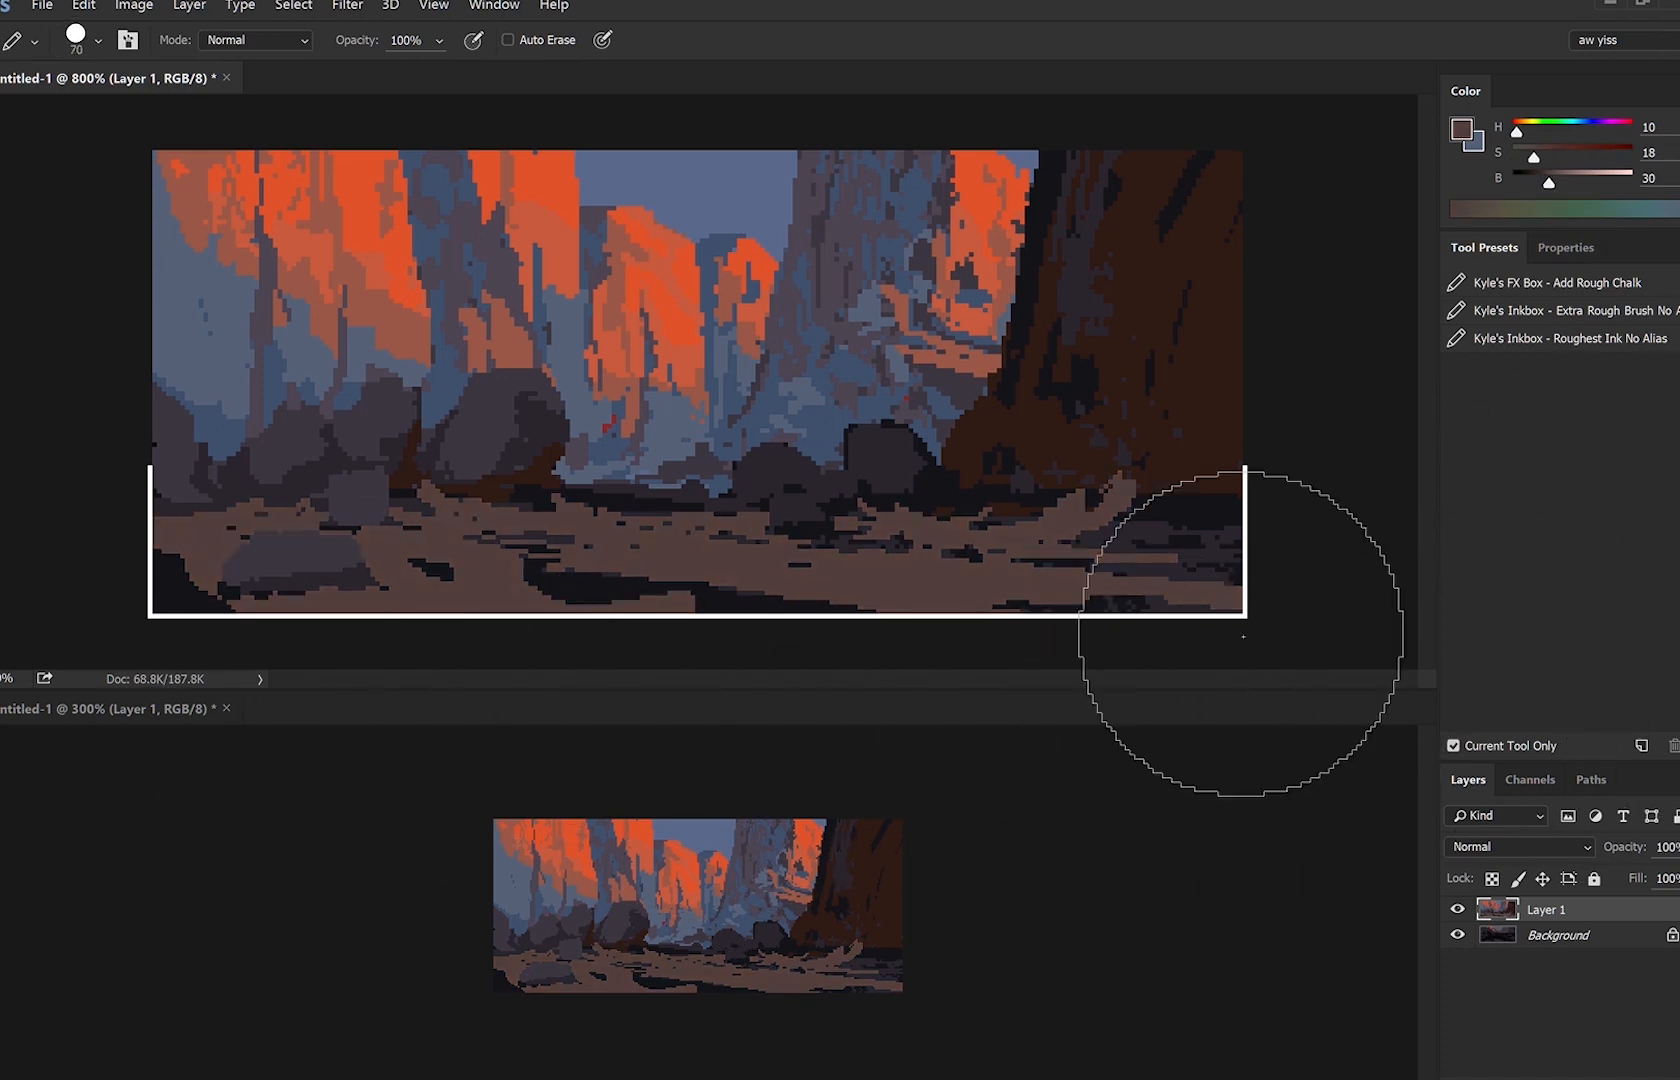
{"action": "left_click_drag", "start_coordinate": [1549, 184], "coordinate": [1545, 184]}
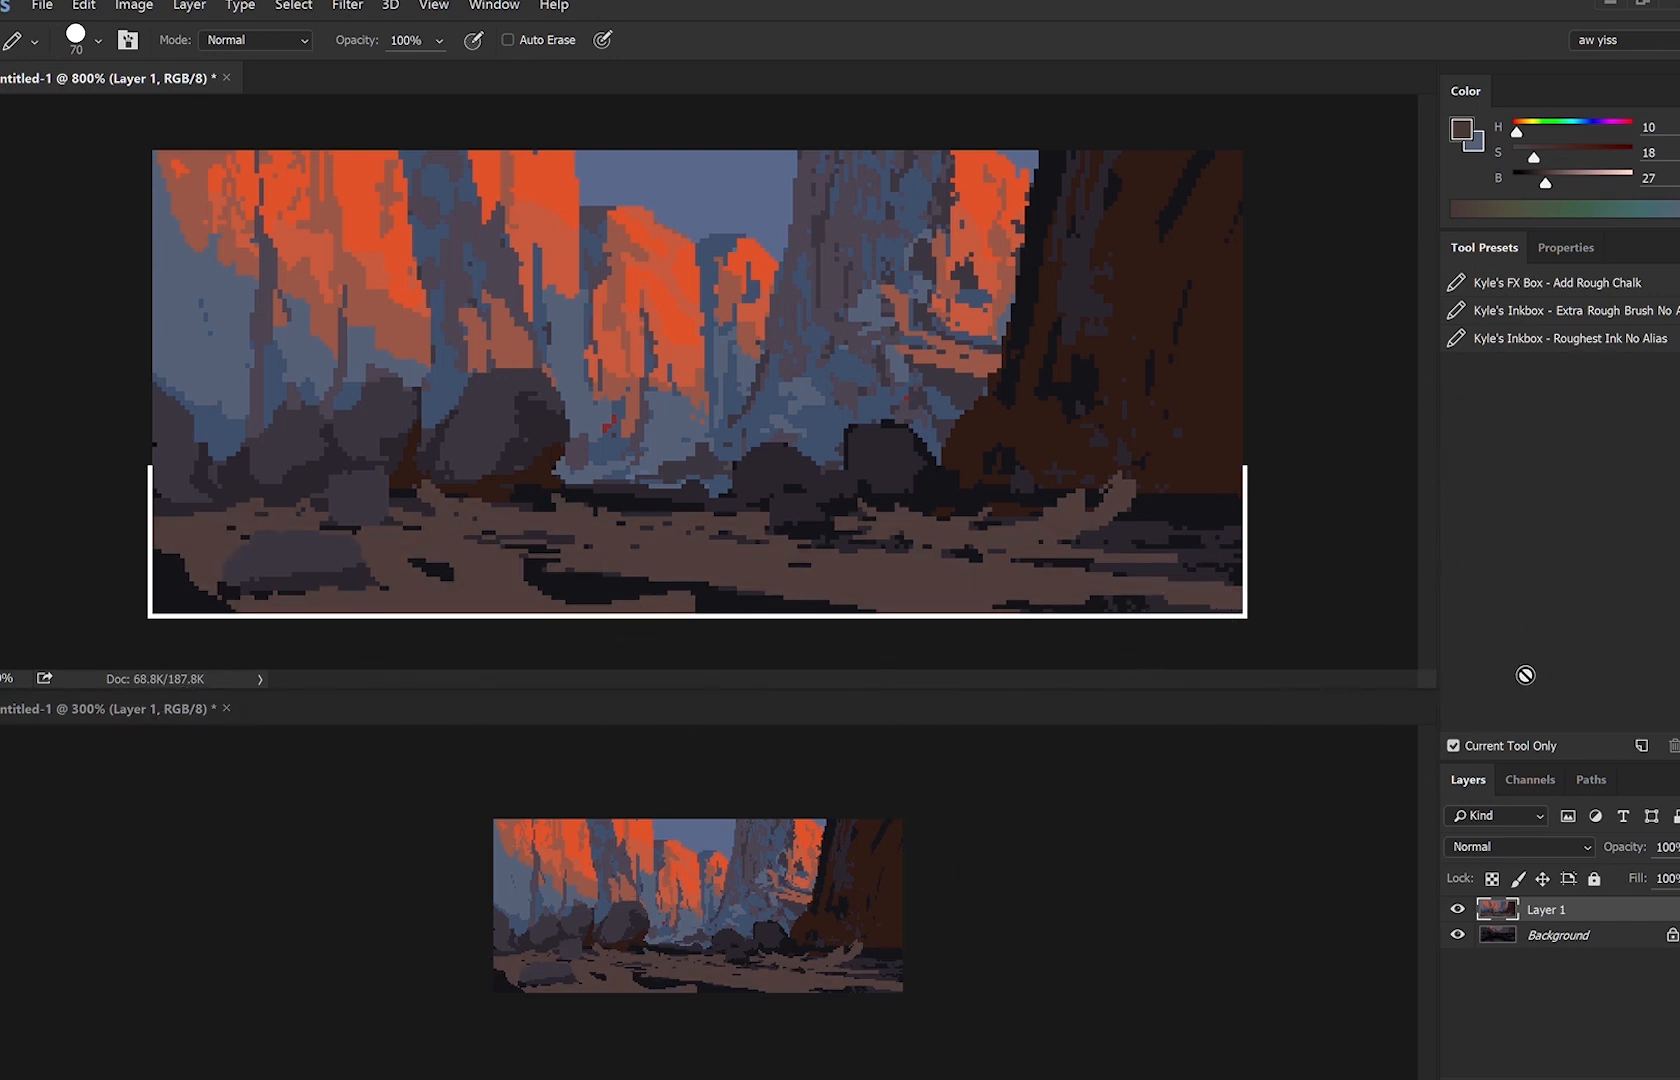
Flip the canvas back and touch up the sand edge beneath the large boulder with sampled colors and a small pencil.
{"action": "key", "text": "ctrl+shift+h"}
{"action": "key", "text": "ctrl+minus"}
{"action": "key", "text": "ctrl+plus"}
{"action": "key", "text": "bracketleft"}
{"action": "key", "text": "bracketleft"}
{"action": "key", "text": "bracketleft"}
{"action": "key", "text": "bracketleft"}
{"action": "key", "text": "bracketleft"}
{"action": "key", "text": "bracketleft"}
{"action": "key", "text": "bracketleft"}
{"action": "key", "text": "bracketleft"}
{"action": "key", "text": "bracketleft"}
{"action": "key", "text": "bracketleft"}
{"action": "key", "text": "bracketleft"}
{"action": "key", "text": "bracketleft"}
{"action": "key", "text": "bracketleft"}
{"action": "left_click", "coordinate": [838, 527], "text": "alt"}
{"action": "left_click_drag", "start_coordinate": [857, 497], "coordinate": [874, 497]}
{"action": "left_click", "coordinate": [884, 488], "text": "alt"}
{"action": "key", "text": "bracketleft"}
{"action": "left_click", "coordinate": [957, 540], "text": "alt"}
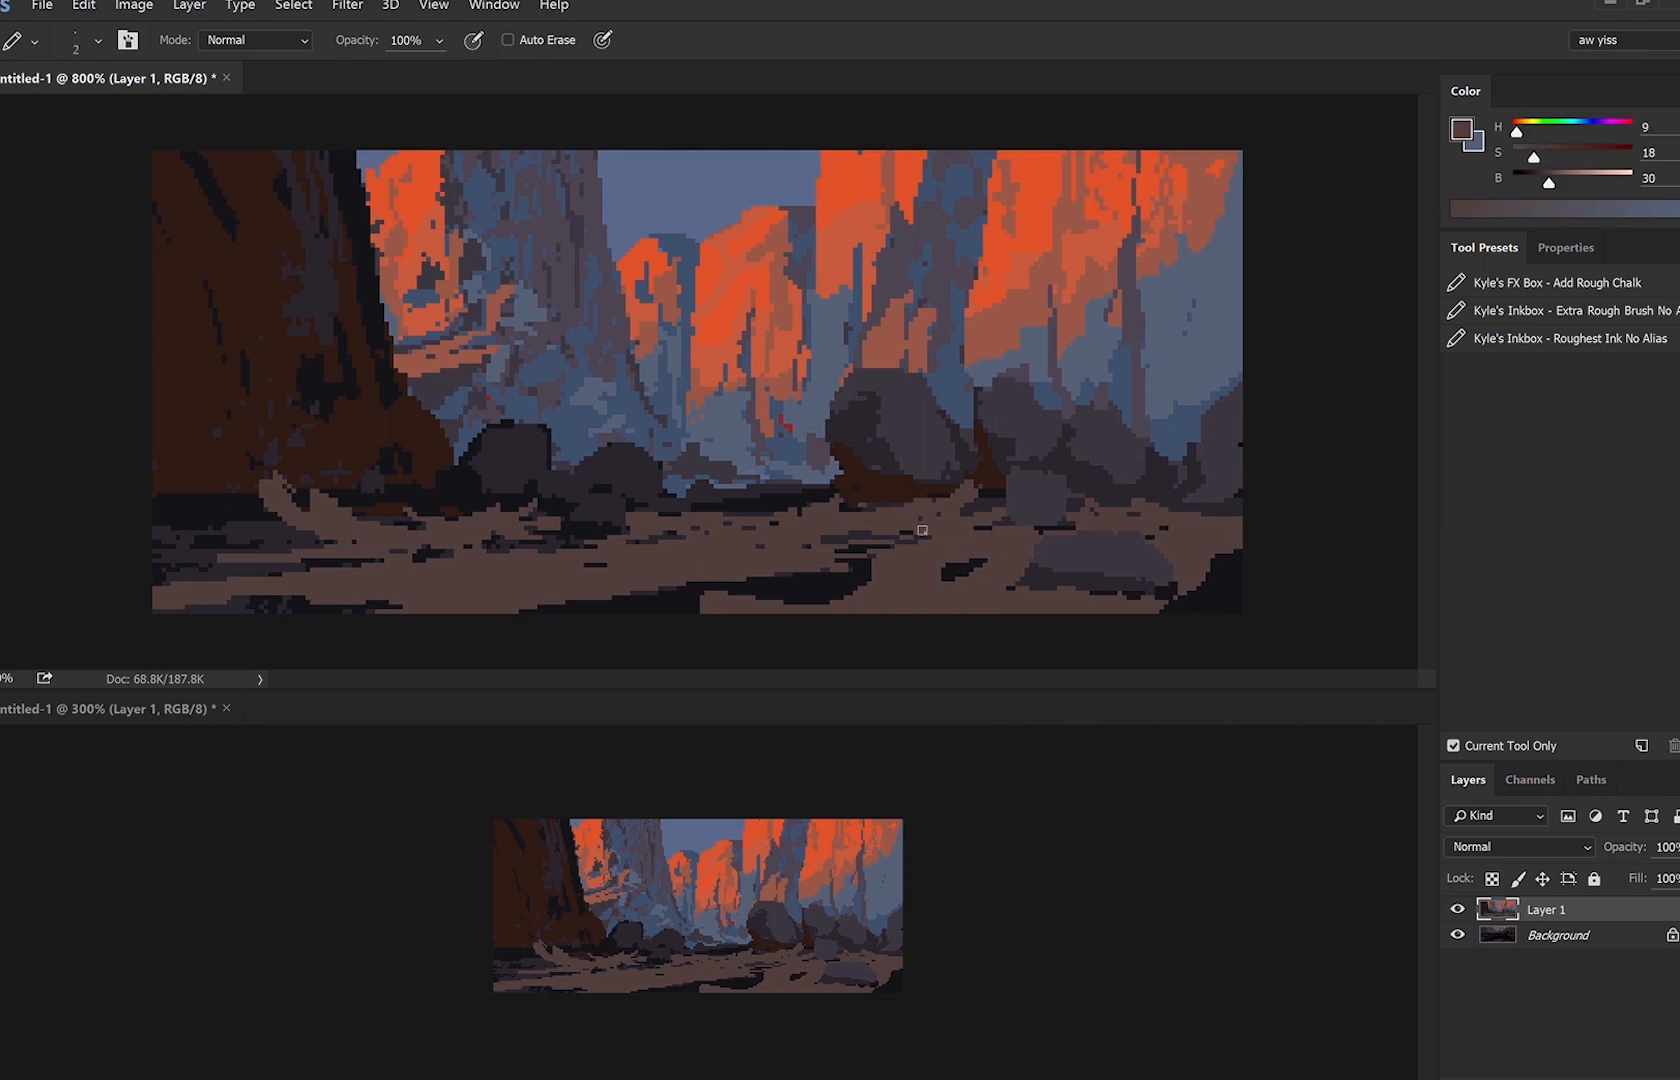
Paint small dark boulders along the shoreline beside the large boulder and tidy their base with the sampled sand color.
{"action": "left_click", "coordinate": [790, 485], "text": "alt"}
{"action": "key", "text": "bracketright"}
{"action": "key", "text": "bracketright"}
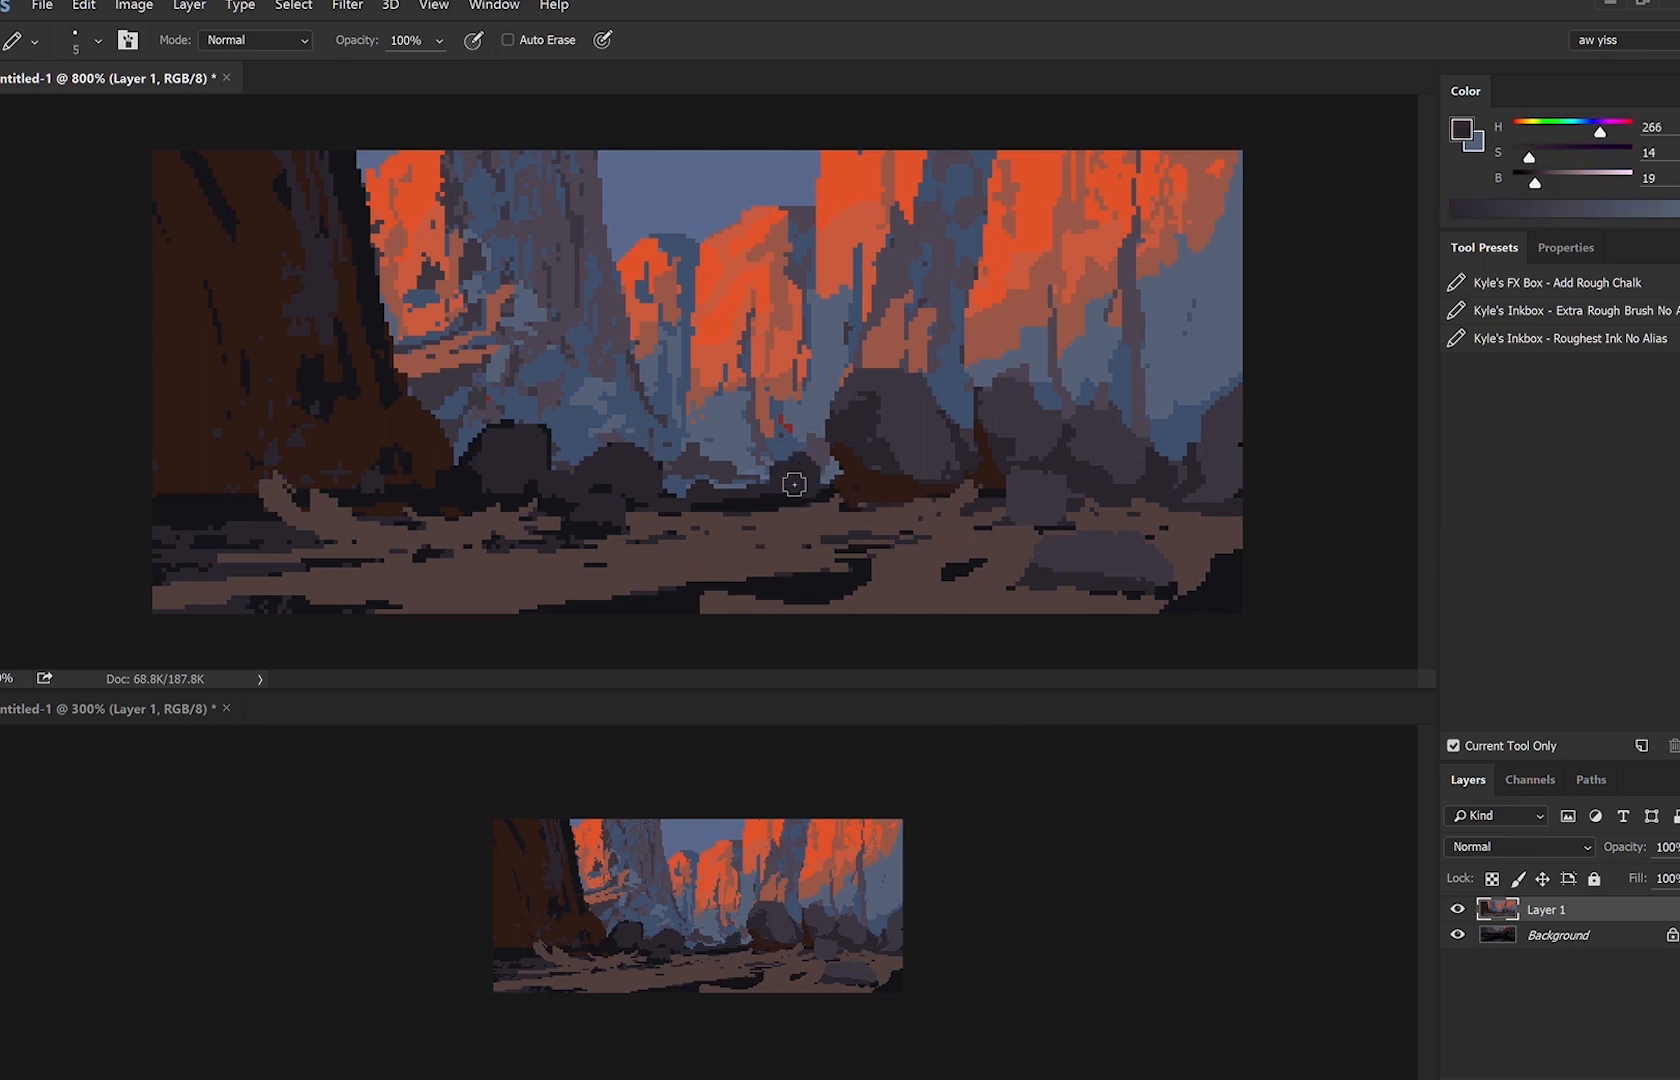
{"action": "left_click", "coordinate": [810, 505], "text": "alt"}
{"action": "key", "text": "bracketleft"}
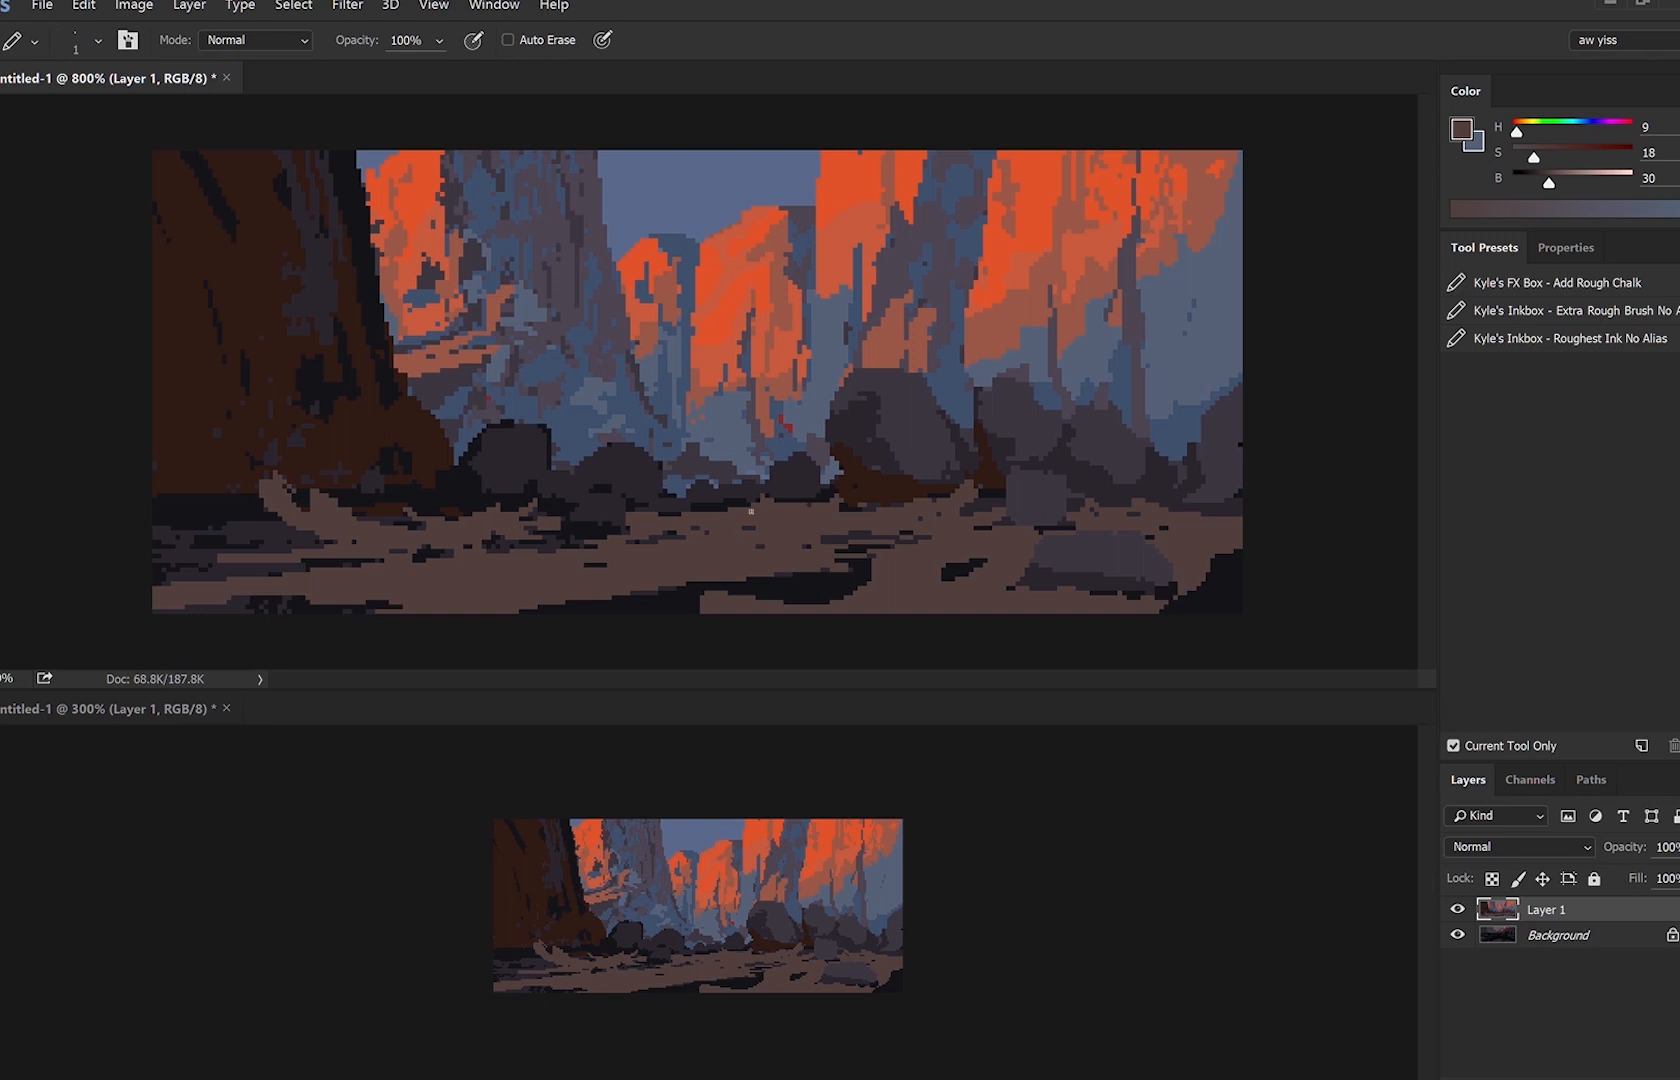
{"action": "key", "text": "bracketleft"}
Paint two flat dark rocks with black shadow edges in the sand below the large boulder.
{"action": "left_click", "coordinate": [849, 542], "text": "alt"}
{"action": "mouse_move", "coordinate": [842, 554]}
{"action": "left_mouse_down"}
{"action": "mouse_move", "coordinate": [874, 574]}
{"action": "mouse_move", "coordinate": [810, 574]}
{"action": "left_mouse_up"}
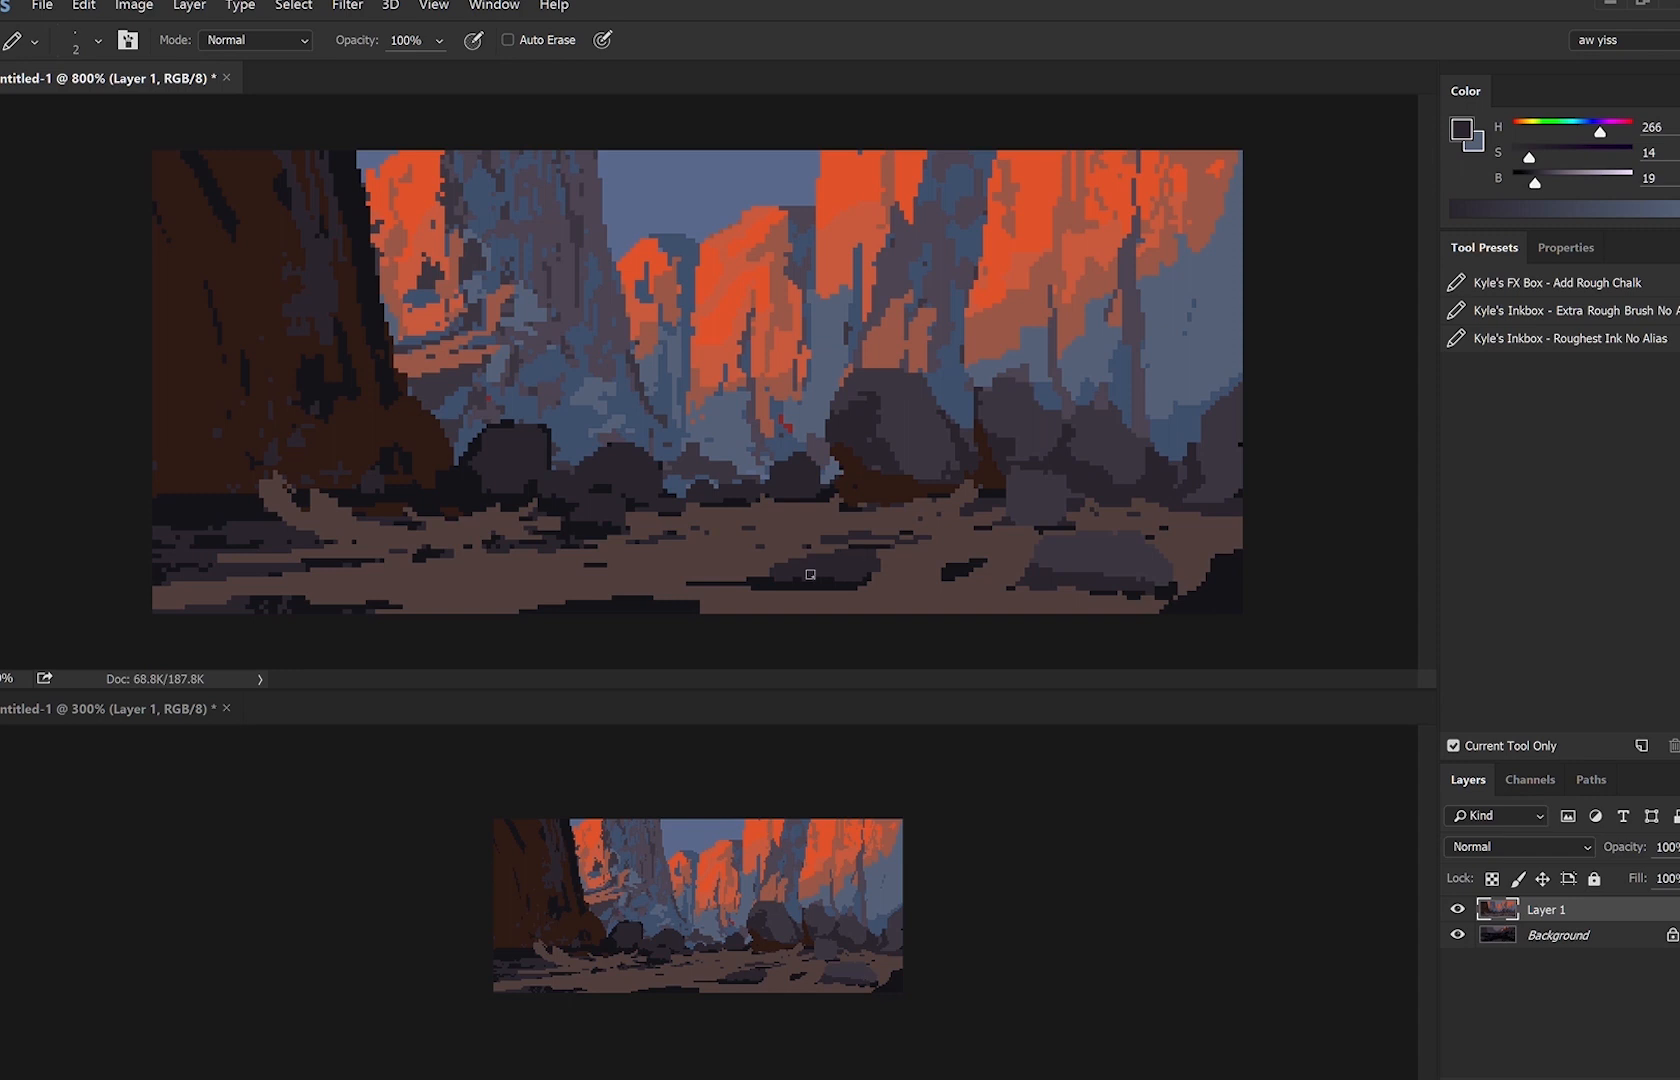
{"action": "left_click", "coordinate": [869, 528], "text": "alt"}
{"action": "left_click", "coordinate": [840, 546], "text": "alt"}
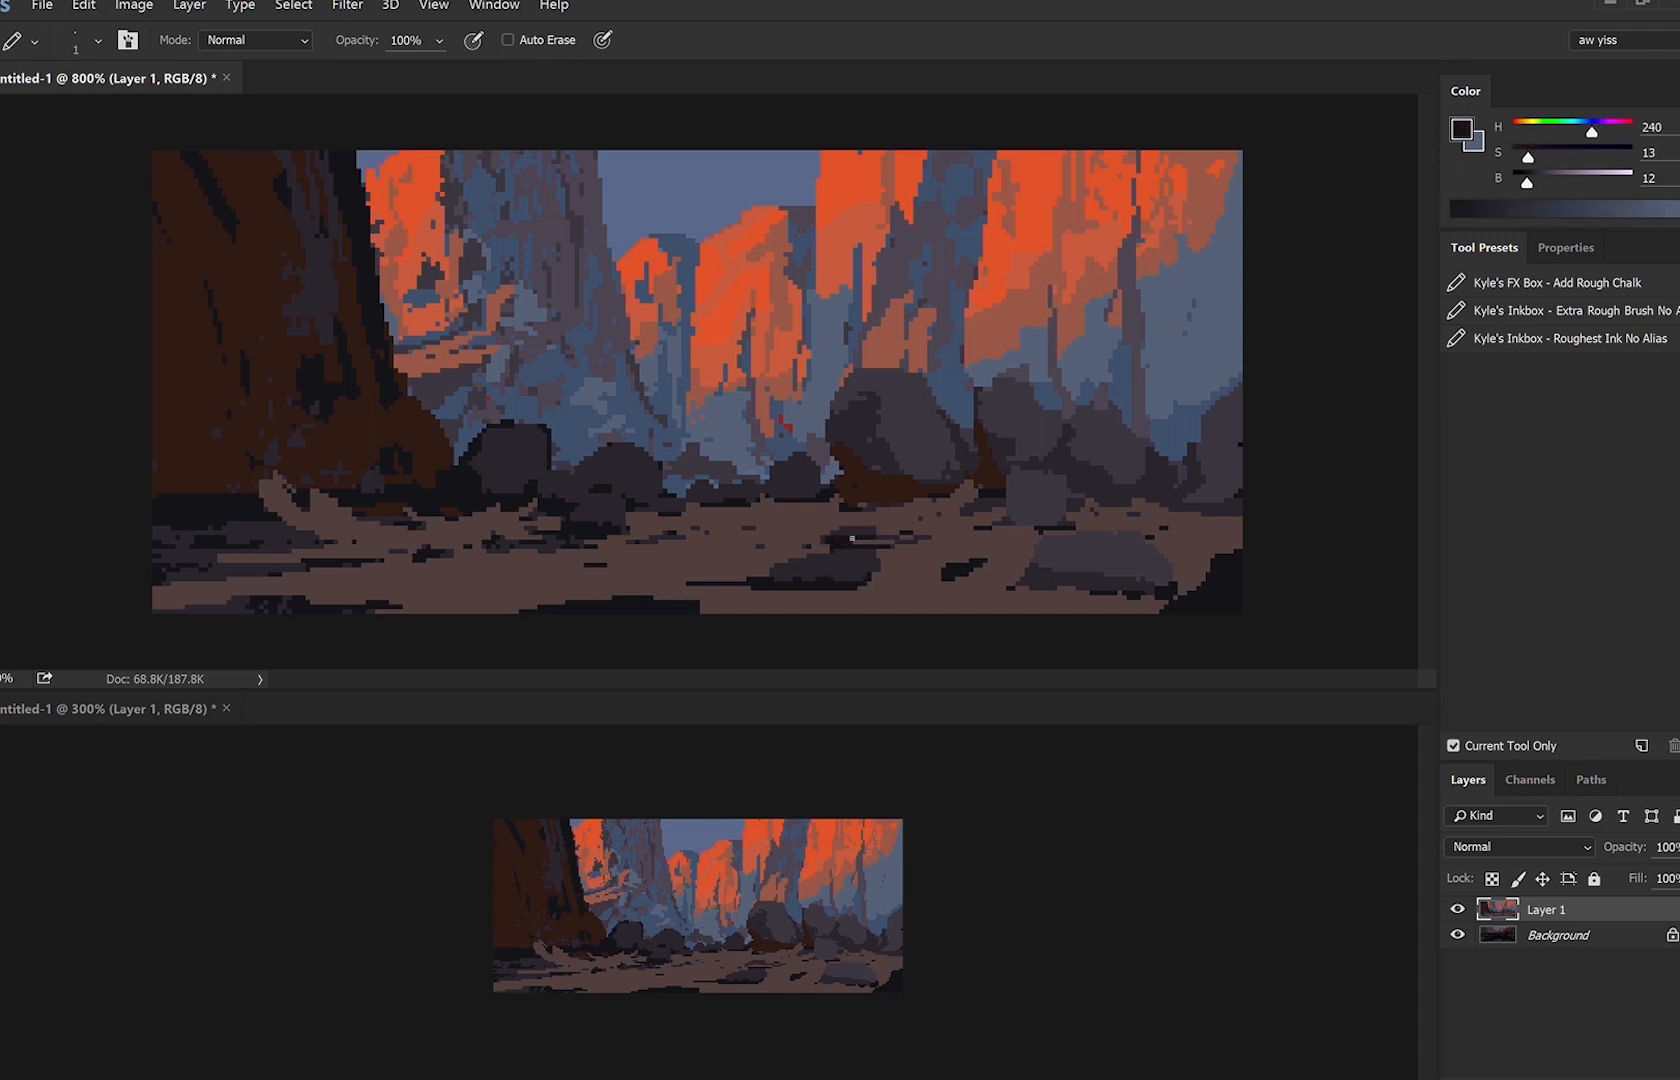
{"action": "left_click", "coordinate": [860, 533], "text": "alt"}
{"action": "left_click_drag", "start_coordinate": [855, 537], "coordinate": [836, 540]}
Raise the top of the large boulder and model its facets with sampled light and dark purple-gray tones.
{"action": "left_click", "coordinate": [900, 384], "text": "alt"}
{"action": "key", "text": "bracketright"}
{"action": "key", "text": "bracketright"}
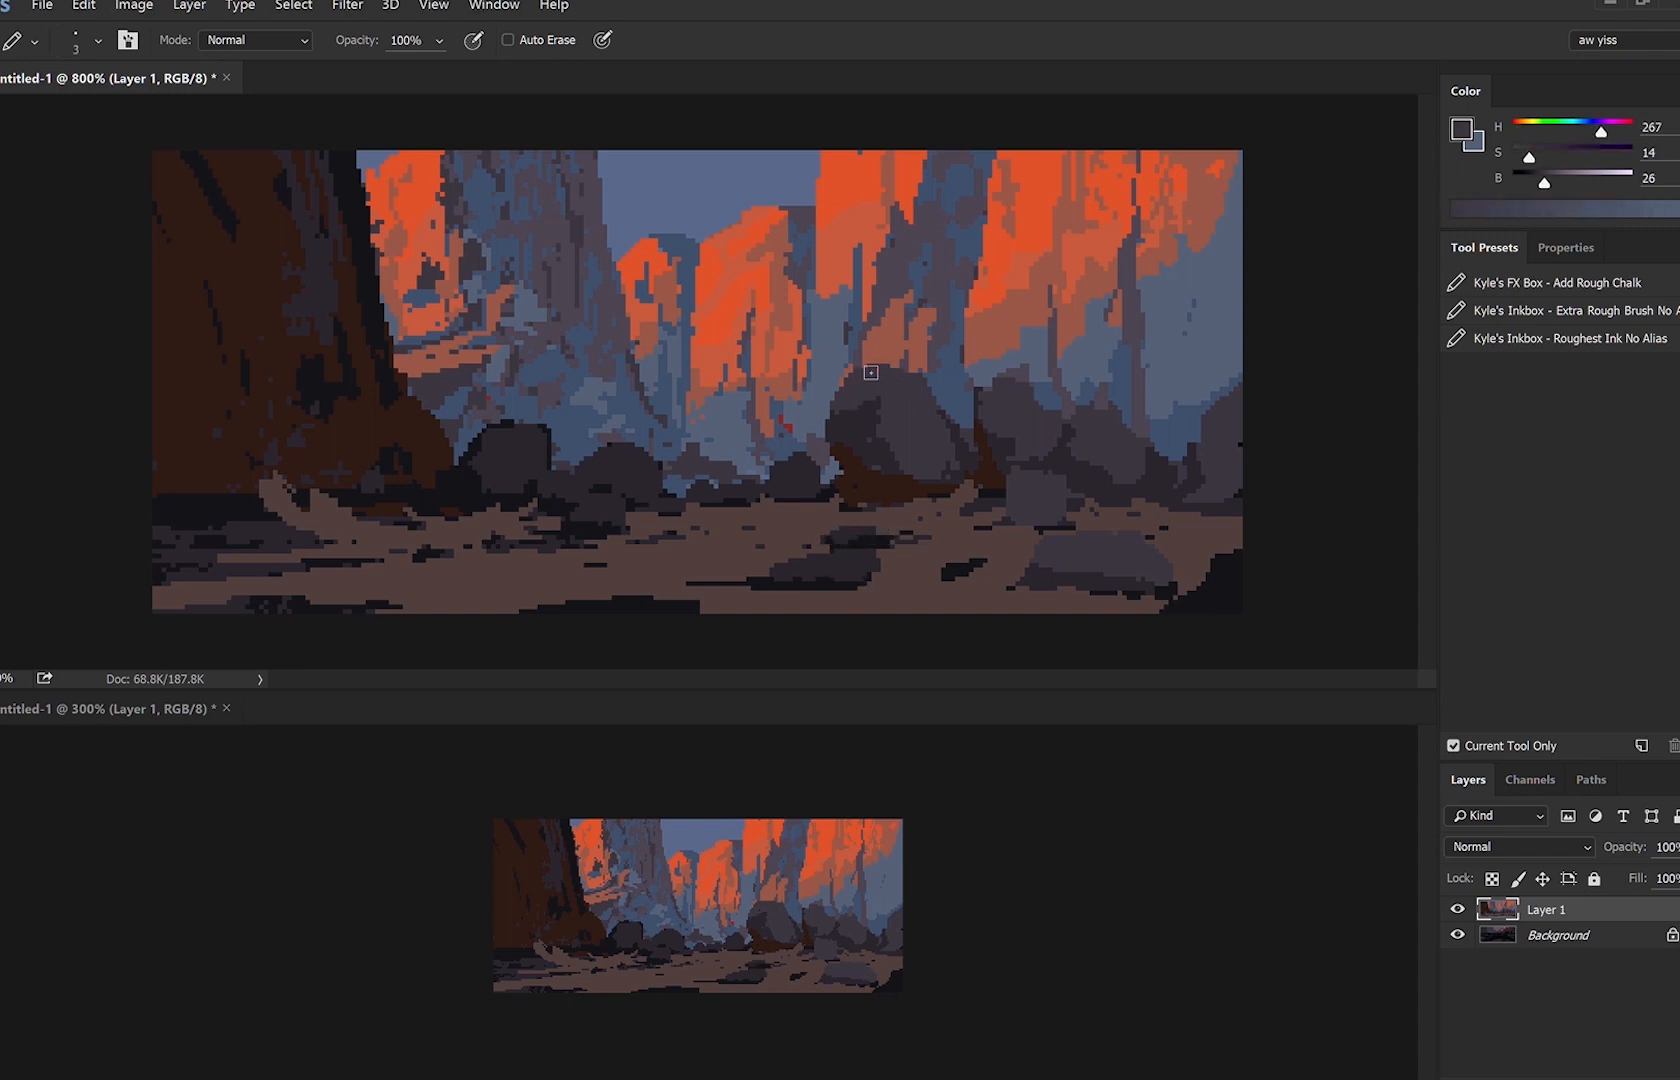
{"action": "left_click", "coordinate": [872, 446], "text": "alt"}
{"action": "left_click_drag", "start_coordinate": [890, 467], "coordinate": [914, 448]}
{"action": "mouse_move", "coordinate": [908, 409]}
{"action": "left_mouse_down"}
{"action": "mouse_move", "coordinate": [942, 468]}
{"action": "mouse_move", "coordinate": [896, 446]}
{"action": "left_mouse_up"}
{"action": "left_click", "coordinate": [897, 389], "text": "alt"}
{"action": "key", "text": "bracketright"}
{"action": "left_click", "coordinate": [880, 452], "text": "alt"}
{"action": "left_click", "coordinate": [899, 356], "text": "alt"}
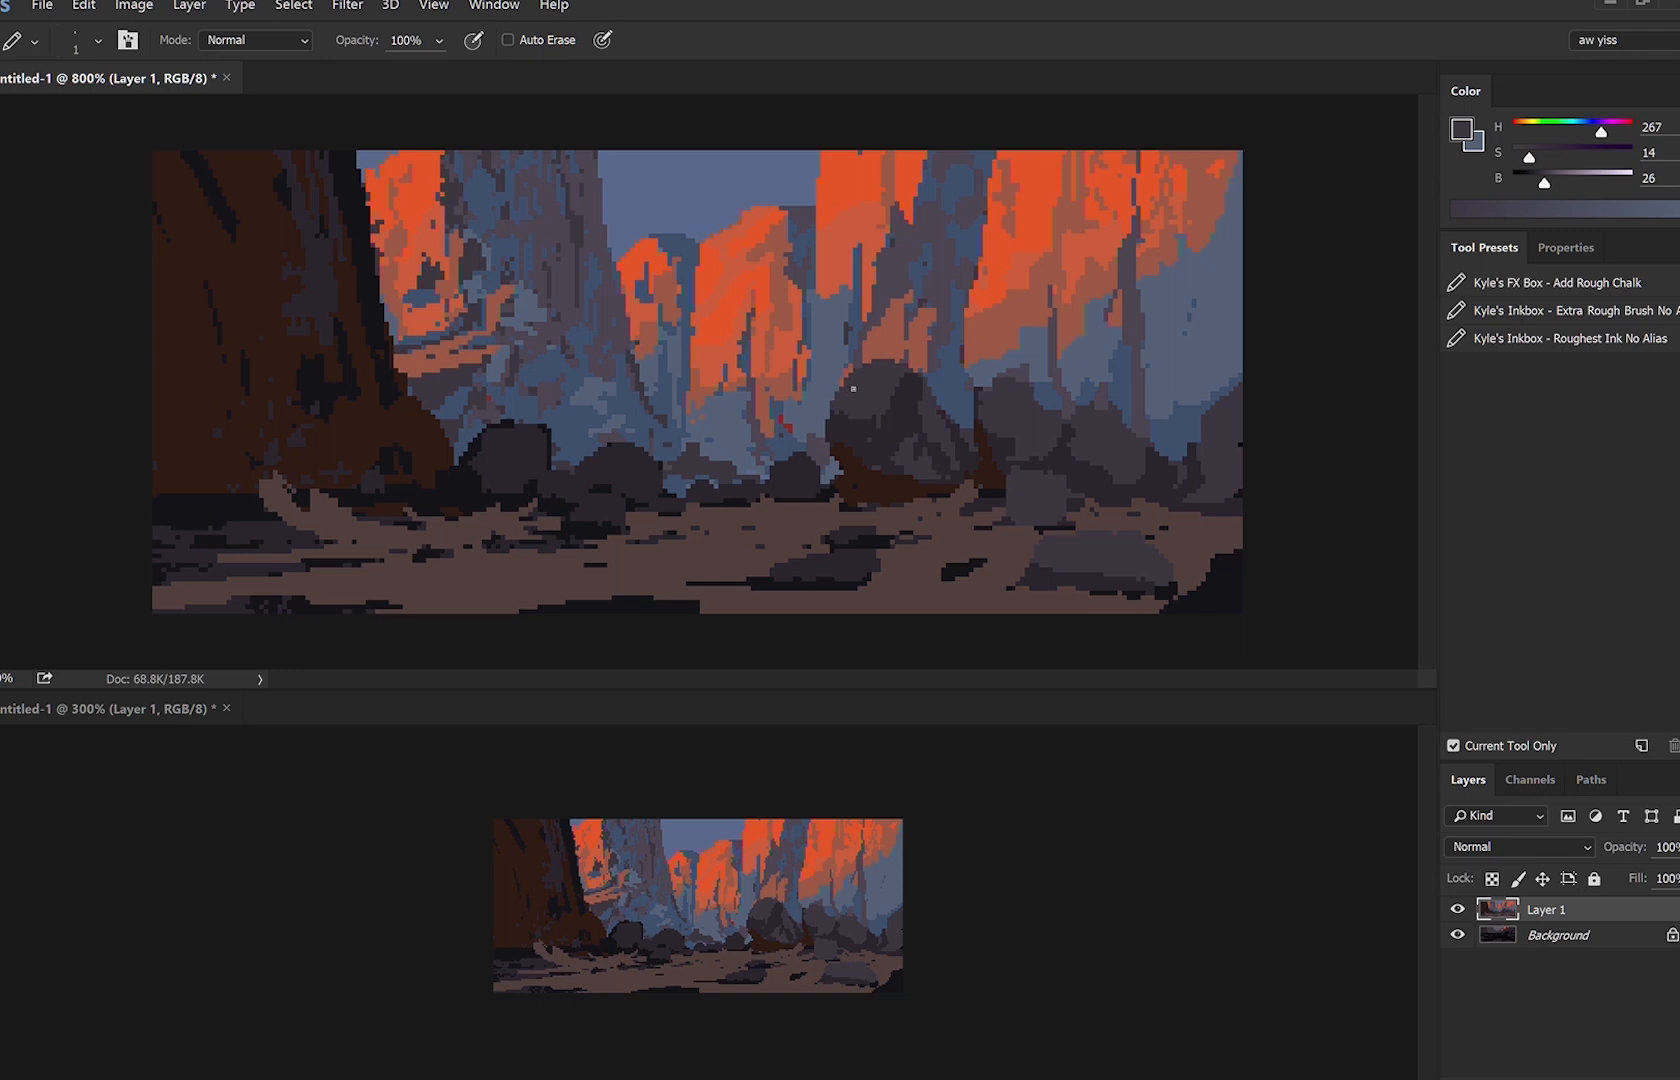
{"action": "left_click", "coordinate": [901, 423], "text": "alt"}
Refine the base of the large boulder and extend dark brown shadow beneath the neighboring rocks.
{"action": "left_click", "coordinate": [963, 489], "text": "alt"}
{"action": "left_click", "coordinate": [921, 496], "text": "alt"}
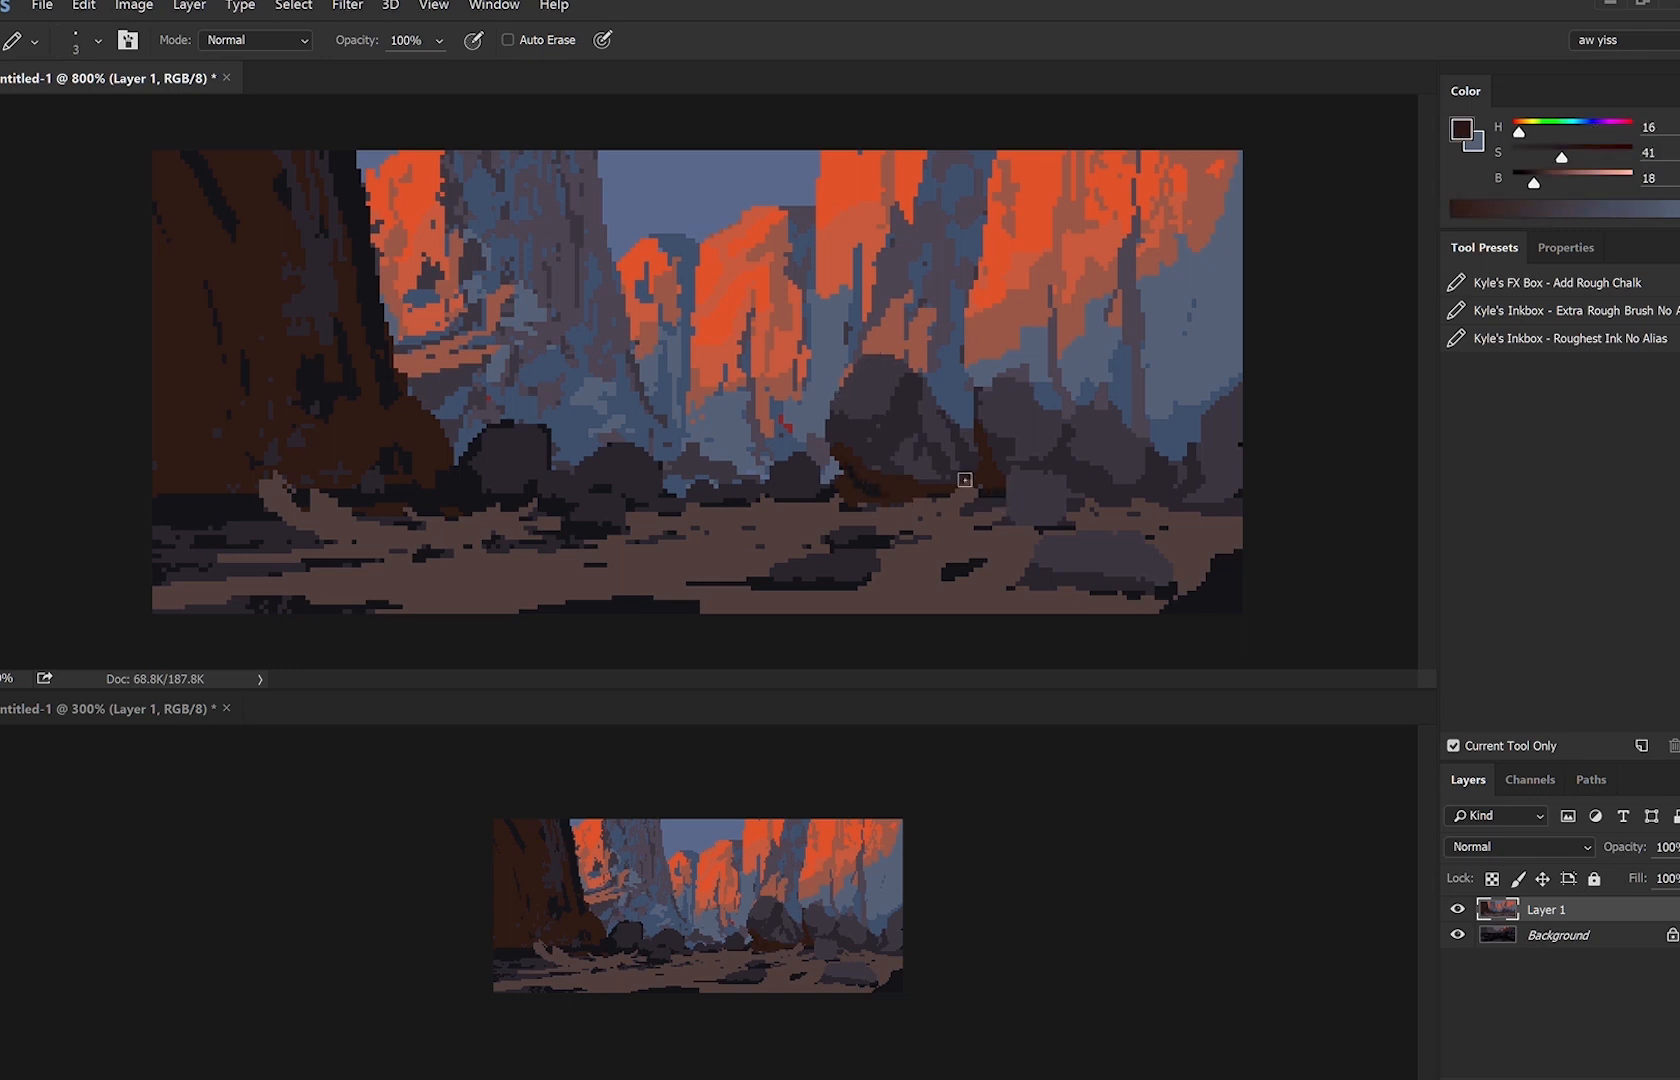
{"action": "left_click", "coordinate": [958, 487], "text": "alt"}
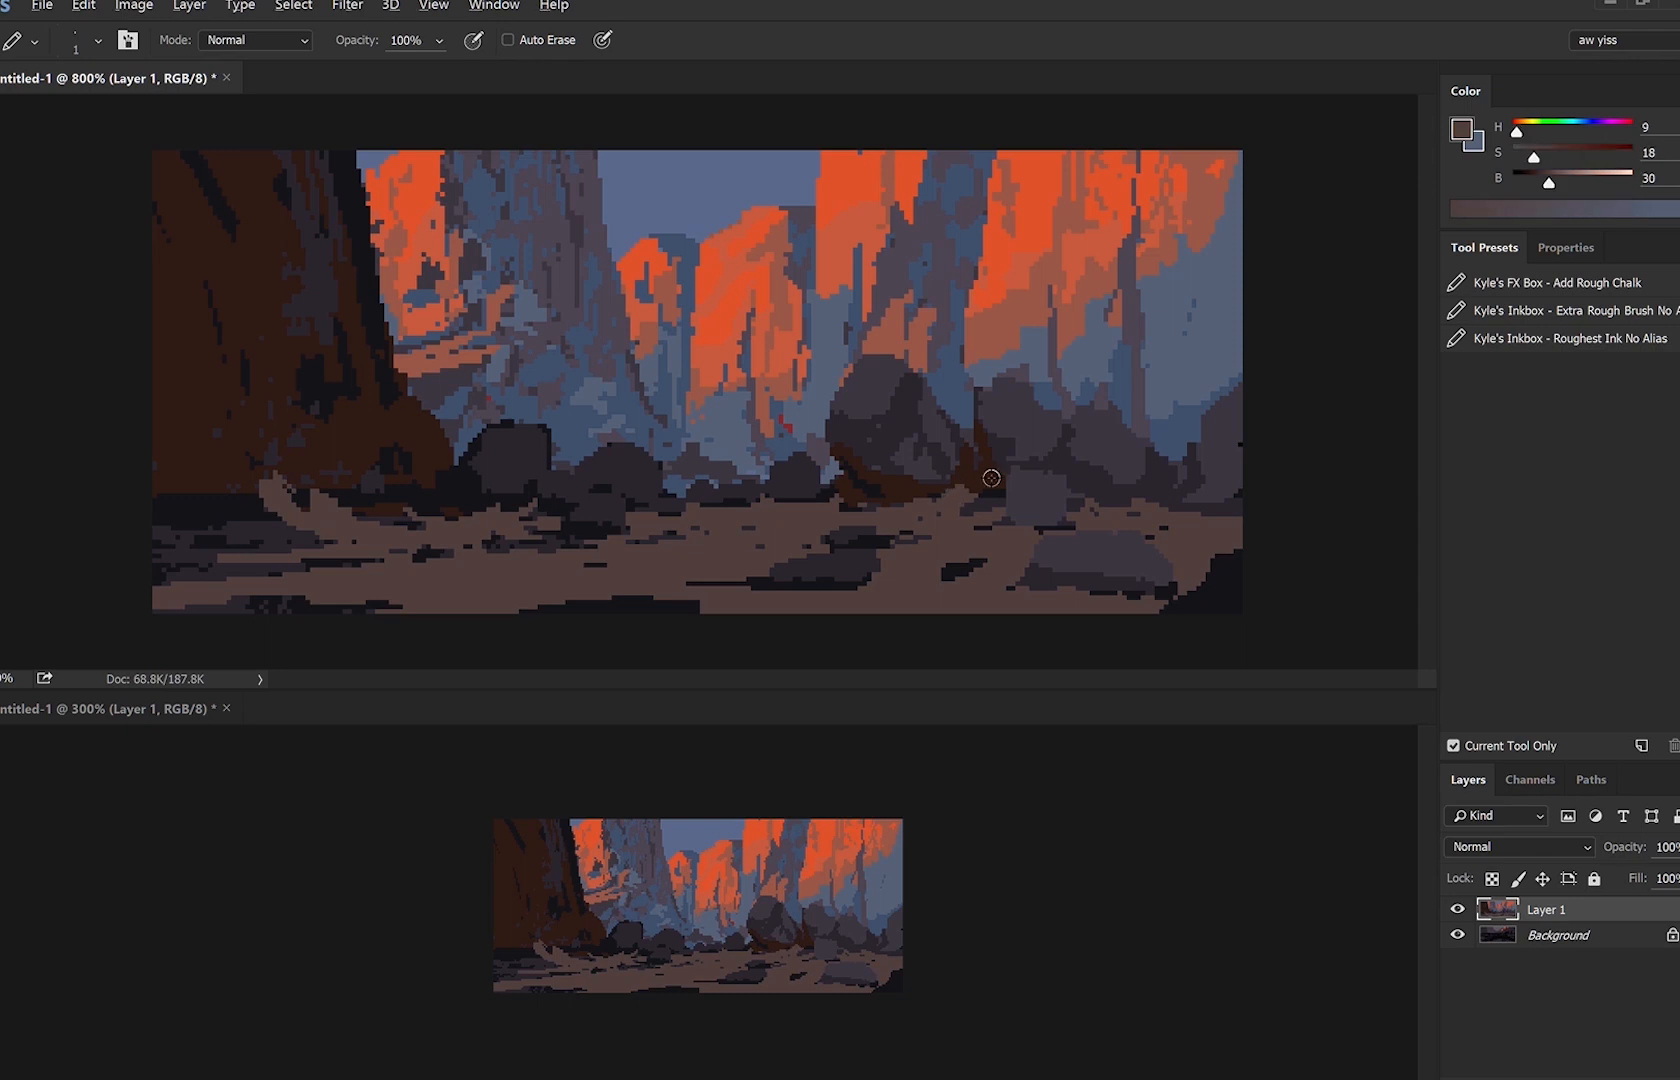
{"action": "left_click", "coordinate": [991, 478], "text": "alt"}
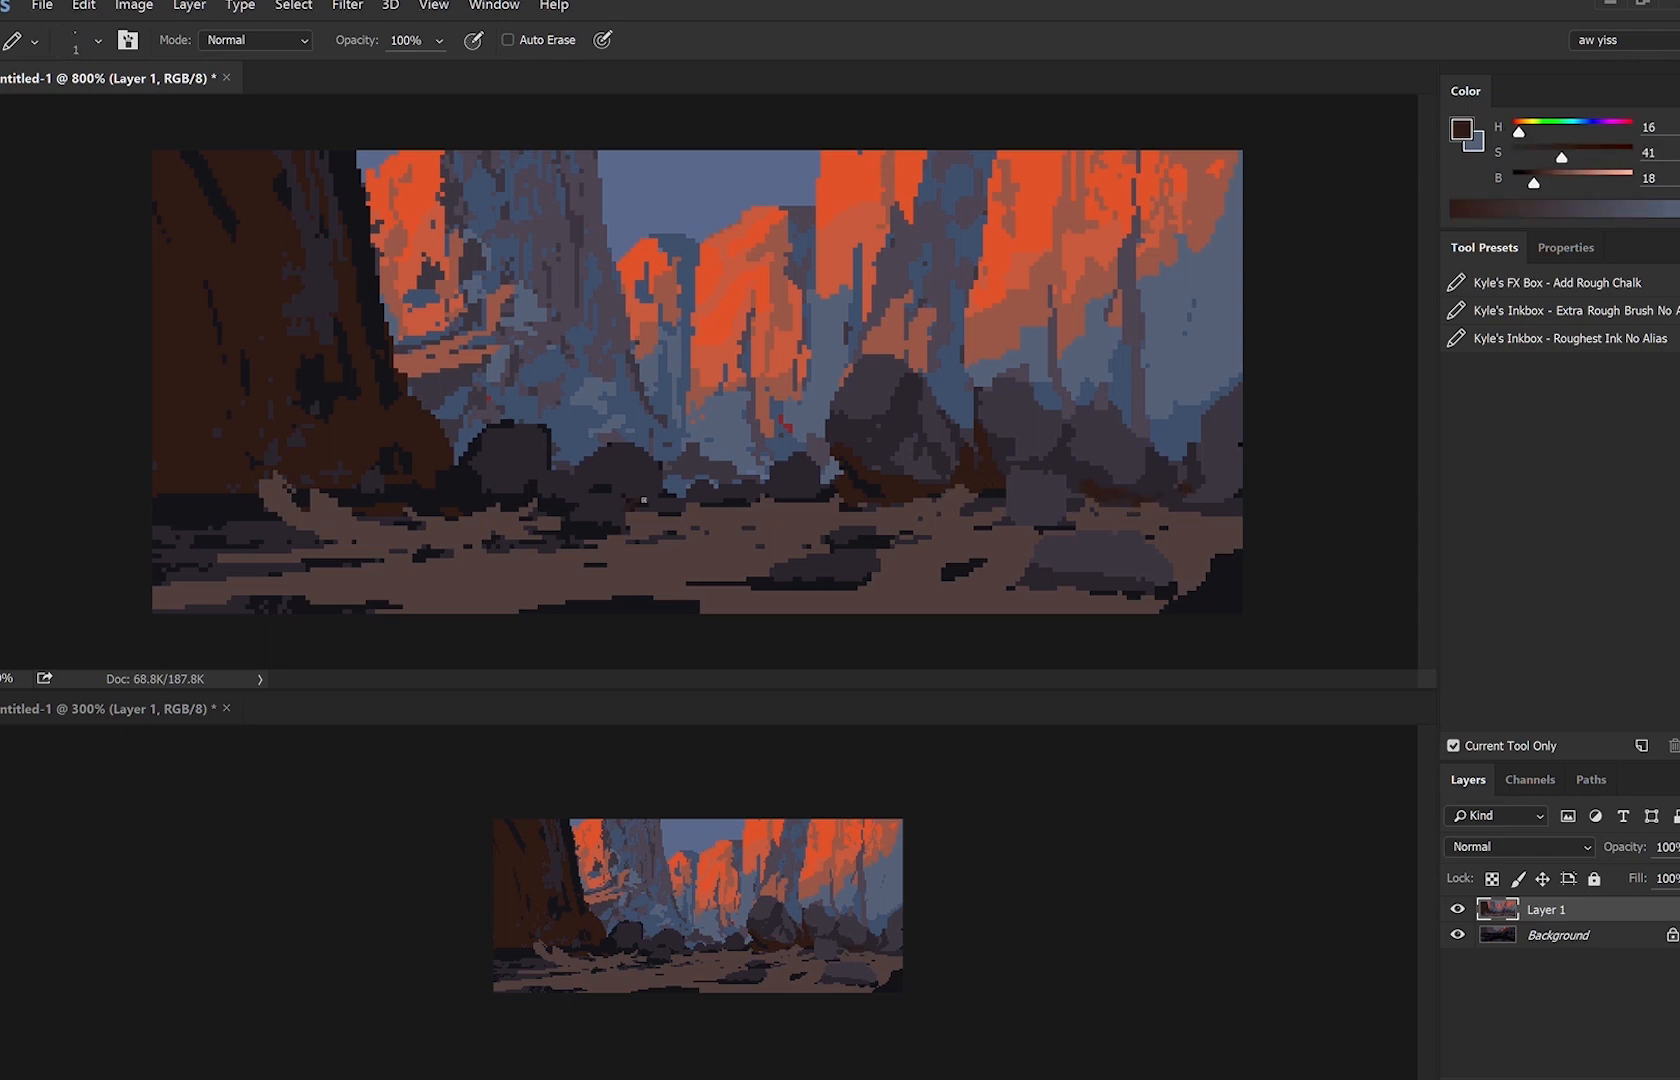
Add dark brown shadow accents under the rounded boulders beside the foreground cliff, using a fine pencil.
{"action": "left_click", "coordinate": [600, 494], "text": "alt"}
{"action": "left_click", "coordinate": [625, 506], "text": "alt"}
{"action": "key", "text": "bracketleft"}
{"action": "left_click", "coordinate": [619, 513], "text": "alt"}
{"action": "key", "text": "i"}
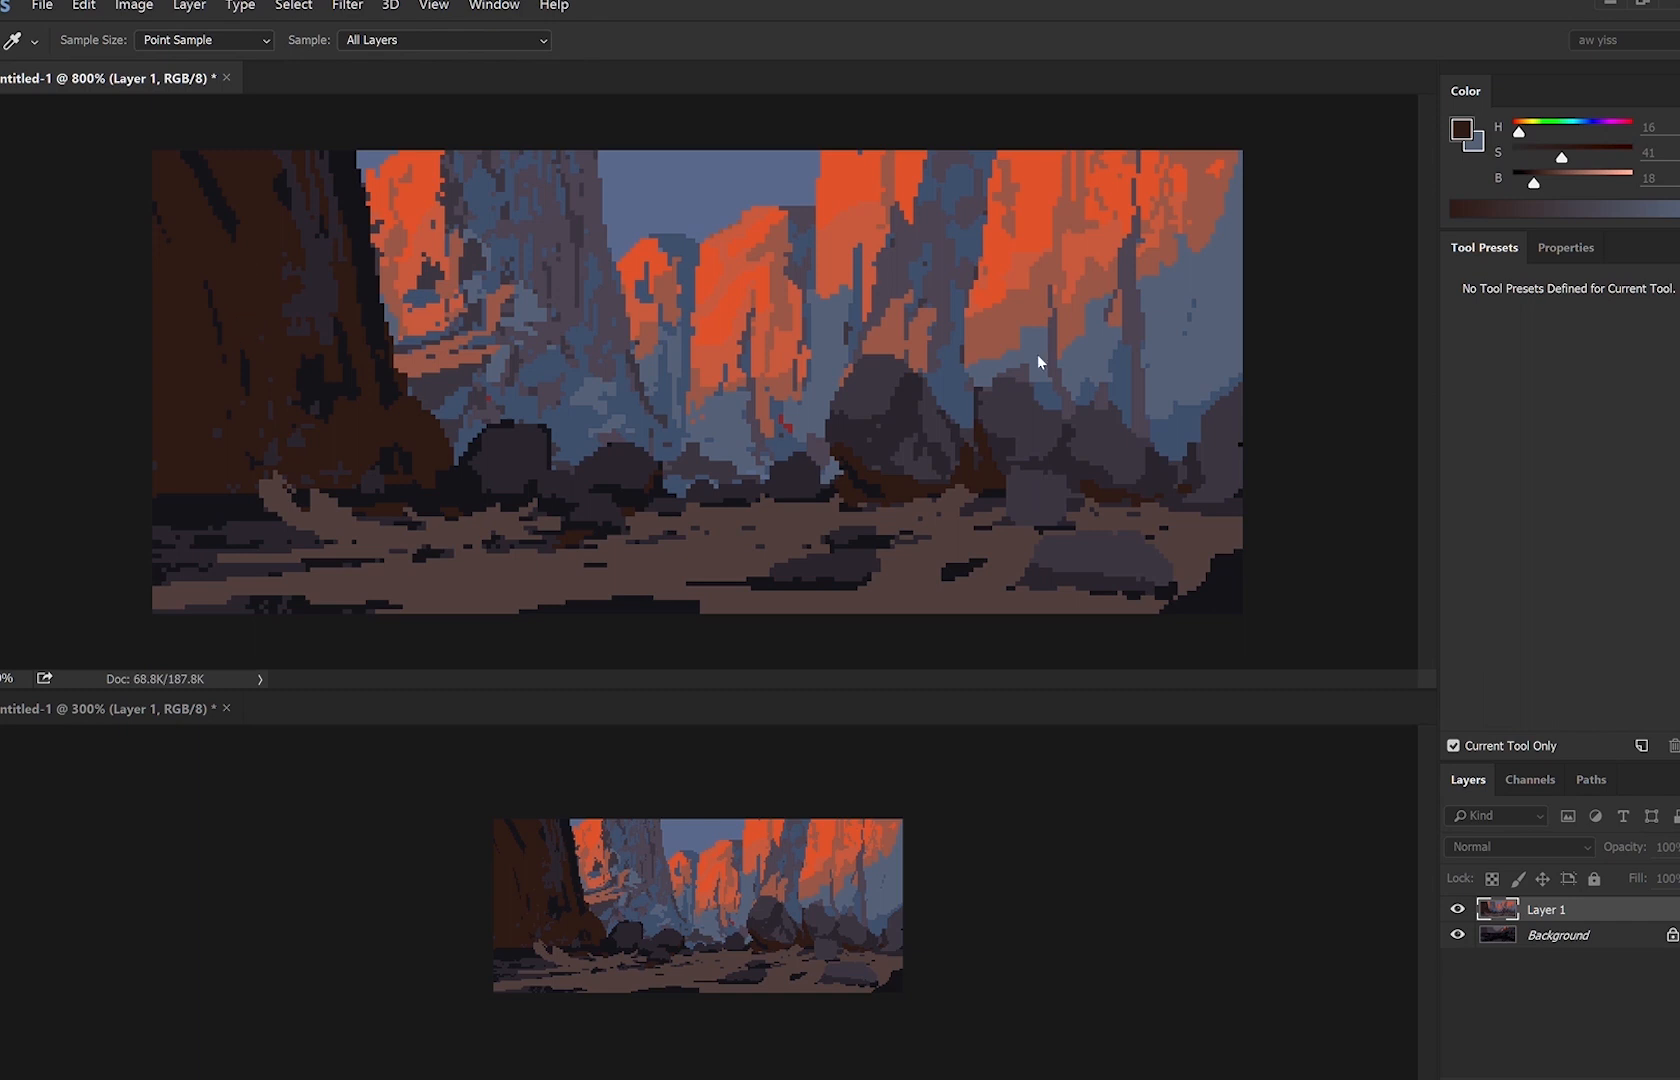
Try recoloring the dark brown shadows of the foreground cliff and boulders to another tone with a 50 px pencil.
{"action": "left_click", "coordinate": [1043, 274]}
{"action": "left_click", "coordinate": [1546, 156]}
{"action": "left_click", "coordinate": [1601, 124]}
{"action": "left_click", "coordinate": [1519, 156]}
{"action": "key", "text": "bracketright"}
{"action": "key", "text": "bracketright"}
{"action": "key", "text": "bracketright"}
{"action": "key", "text": "bracketright"}
{"action": "key", "text": "bracketright"}
{"action": "key", "text": "bracketright"}
{"action": "key", "text": "bracketright"}
{"action": "key", "text": "bracketright"}
{"action": "key", "text": "bracketright"}
{"action": "key", "text": "bracketright"}
{"action": "key", "text": "bracketright"}
{"action": "key", "text": "bracketright"}
{"action": "mouse_move", "coordinate": [290, 370]}
{"action": "left_mouse_down"}
{"action": "mouse_move", "coordinate": [424, 371]}
{"action": "mouse_move", "coordinate": [240, 230]}
{"action": "left_mouse_up"}
{"action": "key", "text": "ctrl+z"}
{"action": "left_click", "coordinate": [1539, 156]}
{"action": "left_click", "coordinate": [1530, 178]}
{"action": "mouse_move", "coordinate": [121, 556]}
{"action": "left_mouse_down"}
{"action": "mouse_move", "coordinate": [420, 355]}
{"action": "mouse_move", "coordinate": [1185, 472]}
{"action": "left_mouse_up"}
{"action": "key", "text": "ctrl+z"}
Recolor the dark brown shadows on the foreground cliff and beneath the boulders to dark blue at H 233, S 29, B 19.
{"action": "left_click", "coordinate": [1589, 122]}
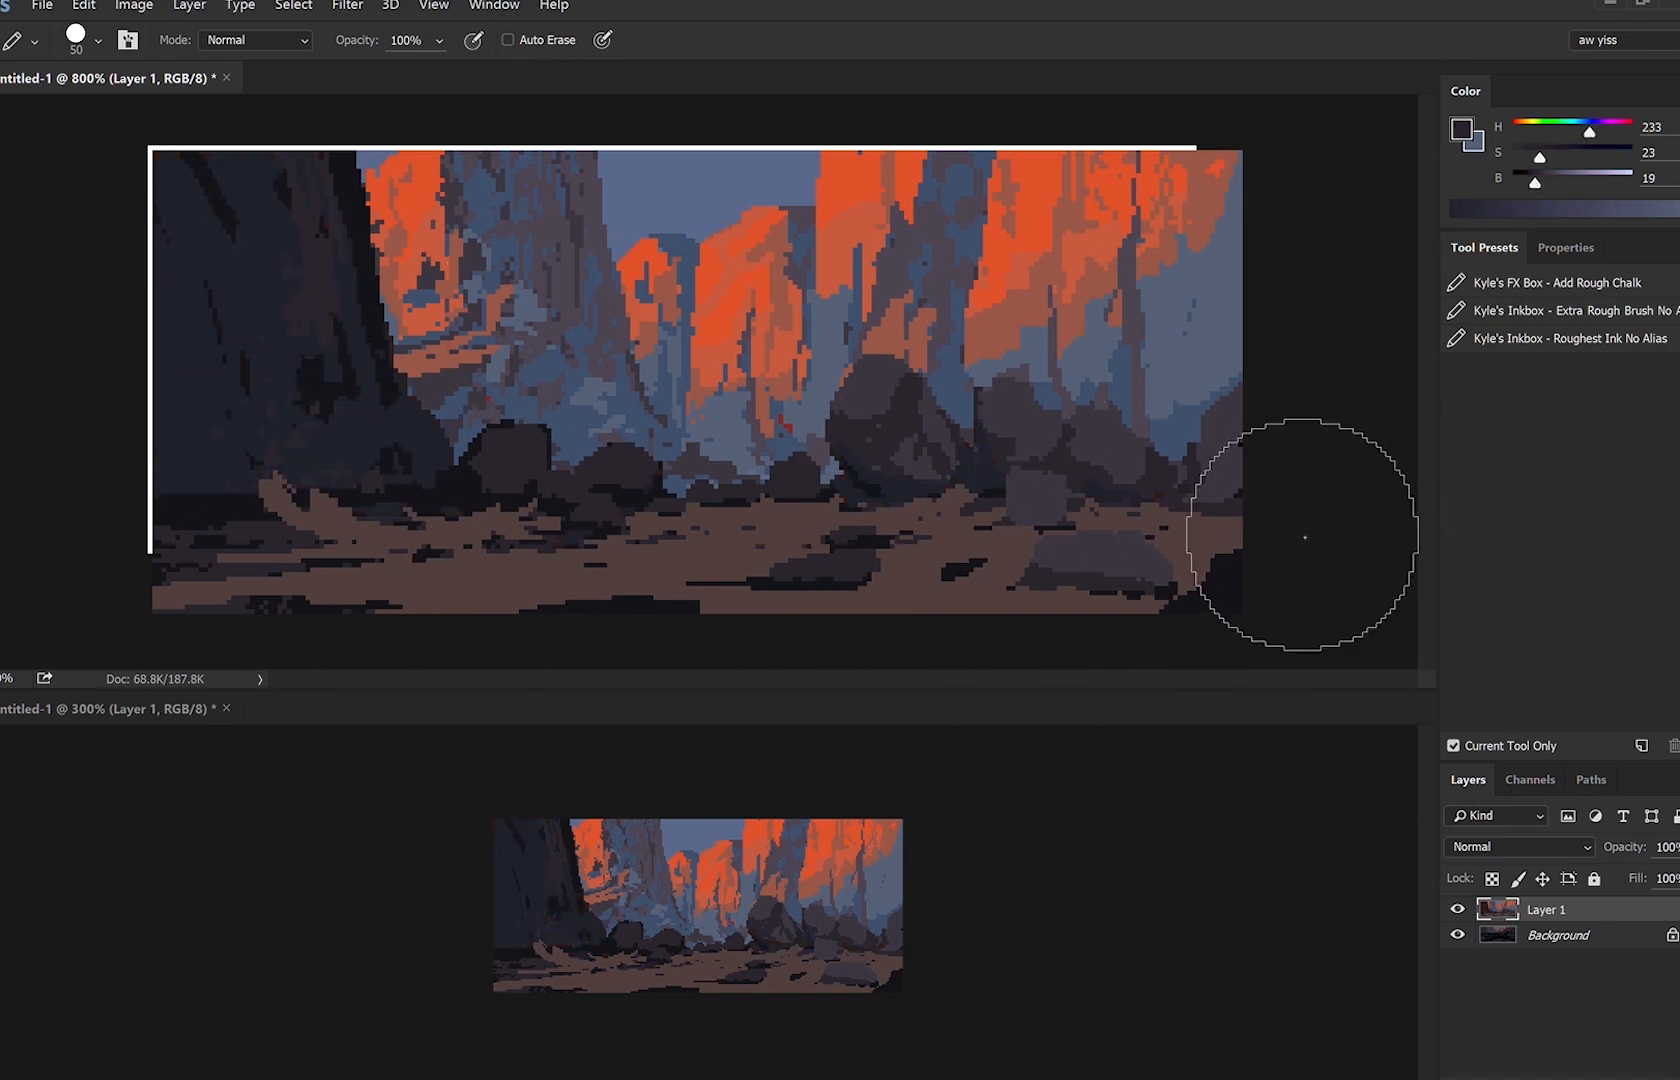
{"action": "mouse_move", "coordinate": [1075, 520]}
{"action": "left_mouse_down"}
{"action": "mouse_move", "coordinate": [270, 520]}
{"action": "mouse_move", "coordinate": [486, 596]}
{"action": "mouse_move", "coordinate": [218, 390]}
{"action": "left_mouse_up"}
{"action": "left_click_drag", "start_coordinate": [1544, 155], "coordinate": [1548, 157]}
{"action": "key", "text": "bracketright"}
{"action": "key", "text": "bracketright"}
{"action": "key", "text": "bracketright"}
{"action": "key", "text": "bracketright"}
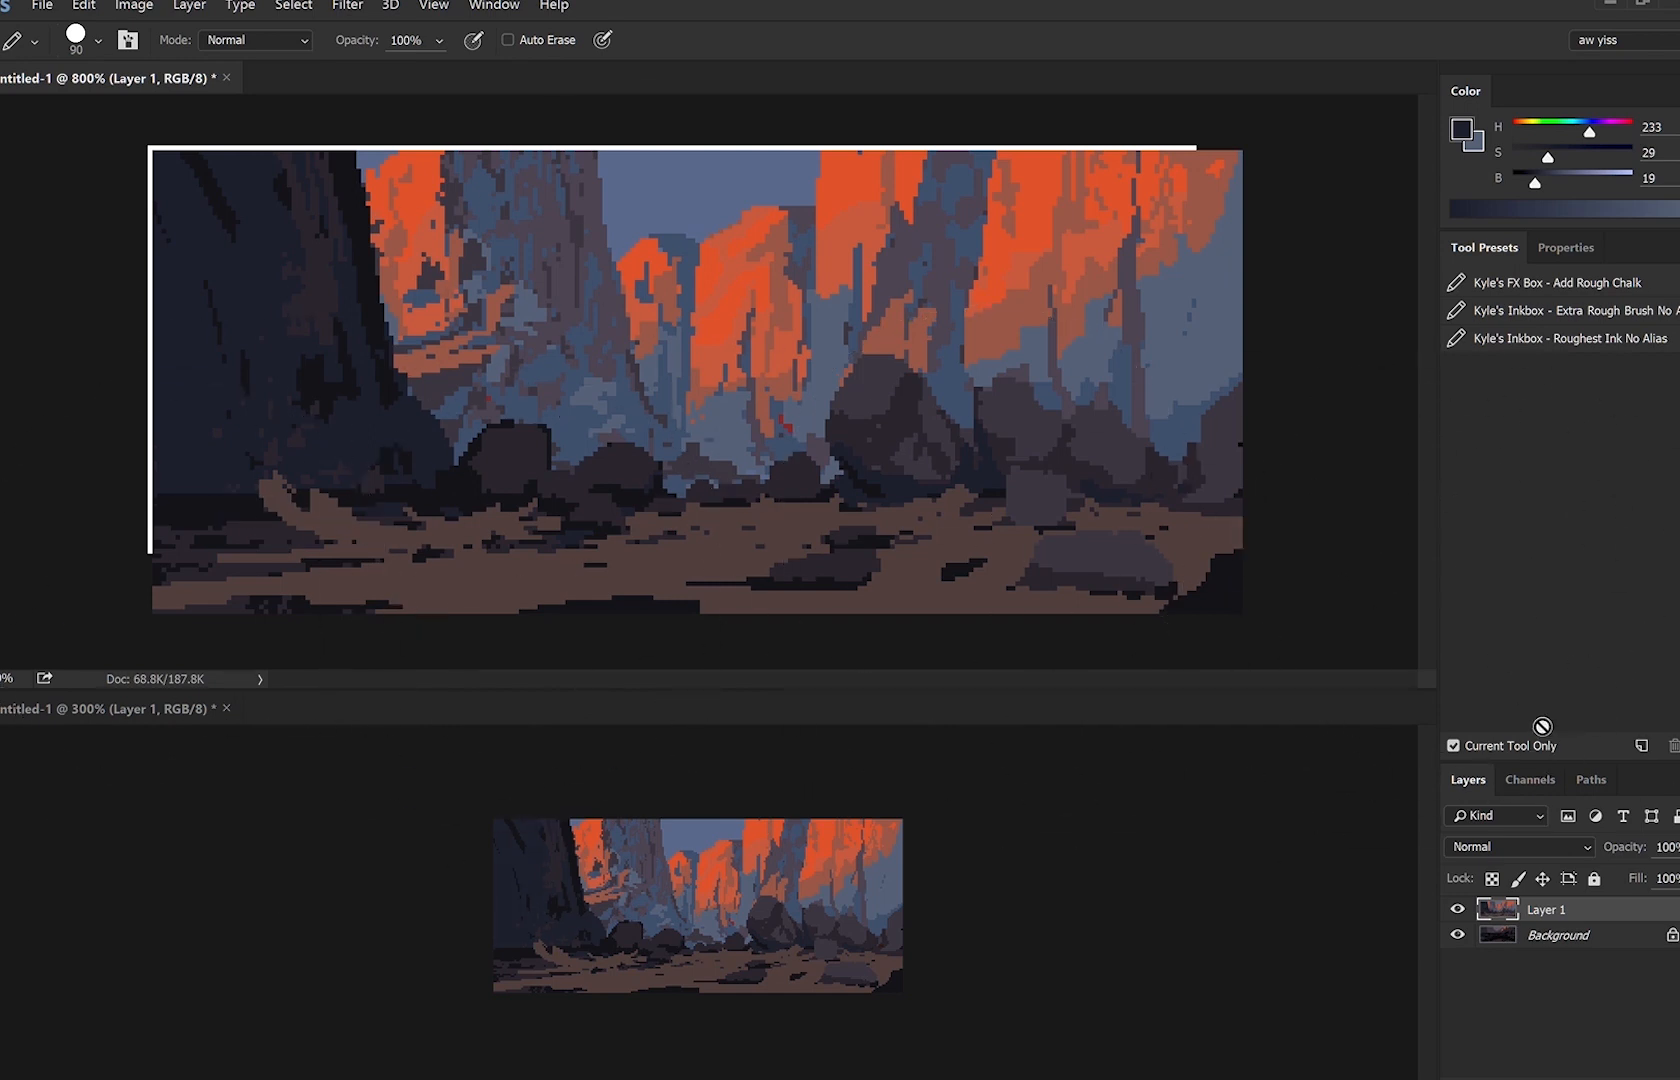
Brighten the sunlit ledges beside the foreground cliff with sampled orange tones, using a 1–2 px pencil.
{"action": "key", "text": "bracketleft"}
{"action": "key", "text": "bracketleft"}
{"action": "key", "text": "bracketleft"}
{"action": "key", "text": "bracketleft"}
{"action": "key", "text": "bracketleft"}
{"action": "key", "text": "bracketleft"}
{"action": "key", "text": "bracketleft"}
{"action": "key", "text": "bracketleft"}
{"action": "key", "text": "bracketleft"}
{"action": "key", "text": "bracketleft"}
{"action": "key", "text": "bracketleft"}
{"action": "key", "text": "bracketleft"}
{"action": "key", "text": "bracketleft"}
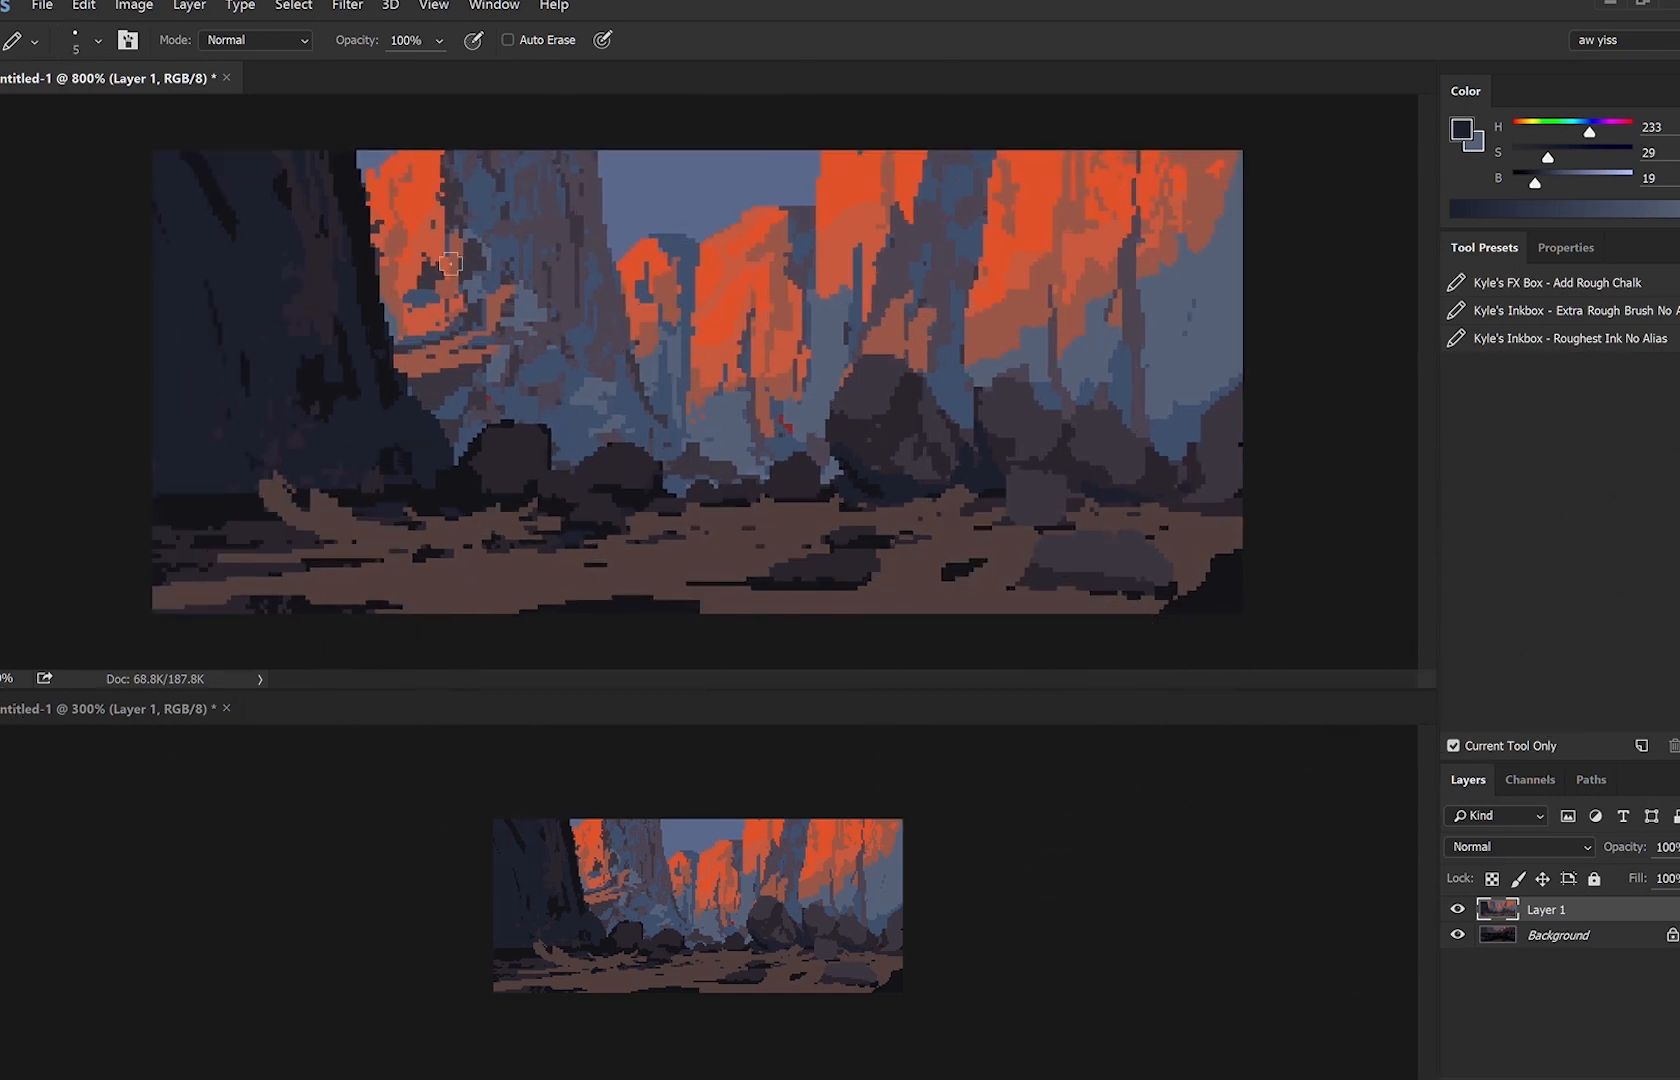
{"action": "scroll", "coordinate": [451, 264], "scroll_direction": "up", "scroll_amount": 1}
{"action": "key", "text": "bracketleft"}
{"action": "key", "text": "bracketleft"}
{"action": "key", "text": "bracketleft"}
{"action": "key", "text": "bracketleft"}
{"action": "left_click", "coordinate": [490, 192], "text": "alt"}
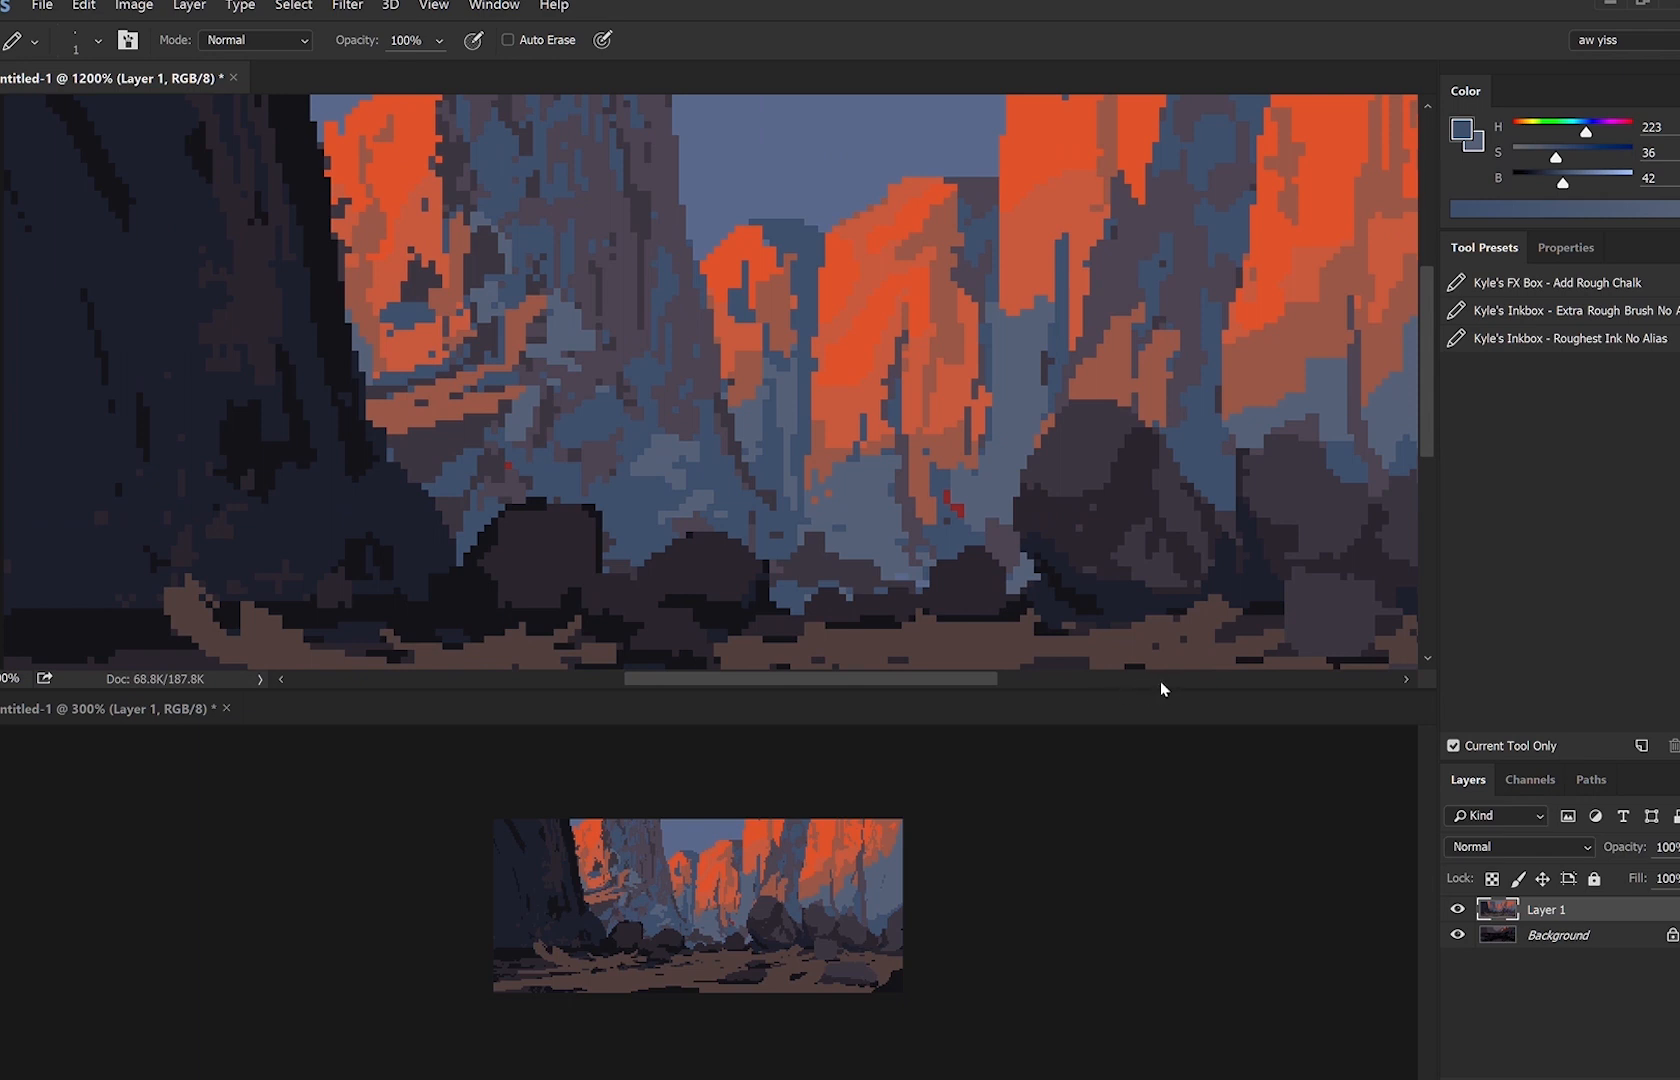
{"action": "key", "text": "bracketright"}
{"action": "left_click", "coordinate": [447, 428], "text": "alt"}
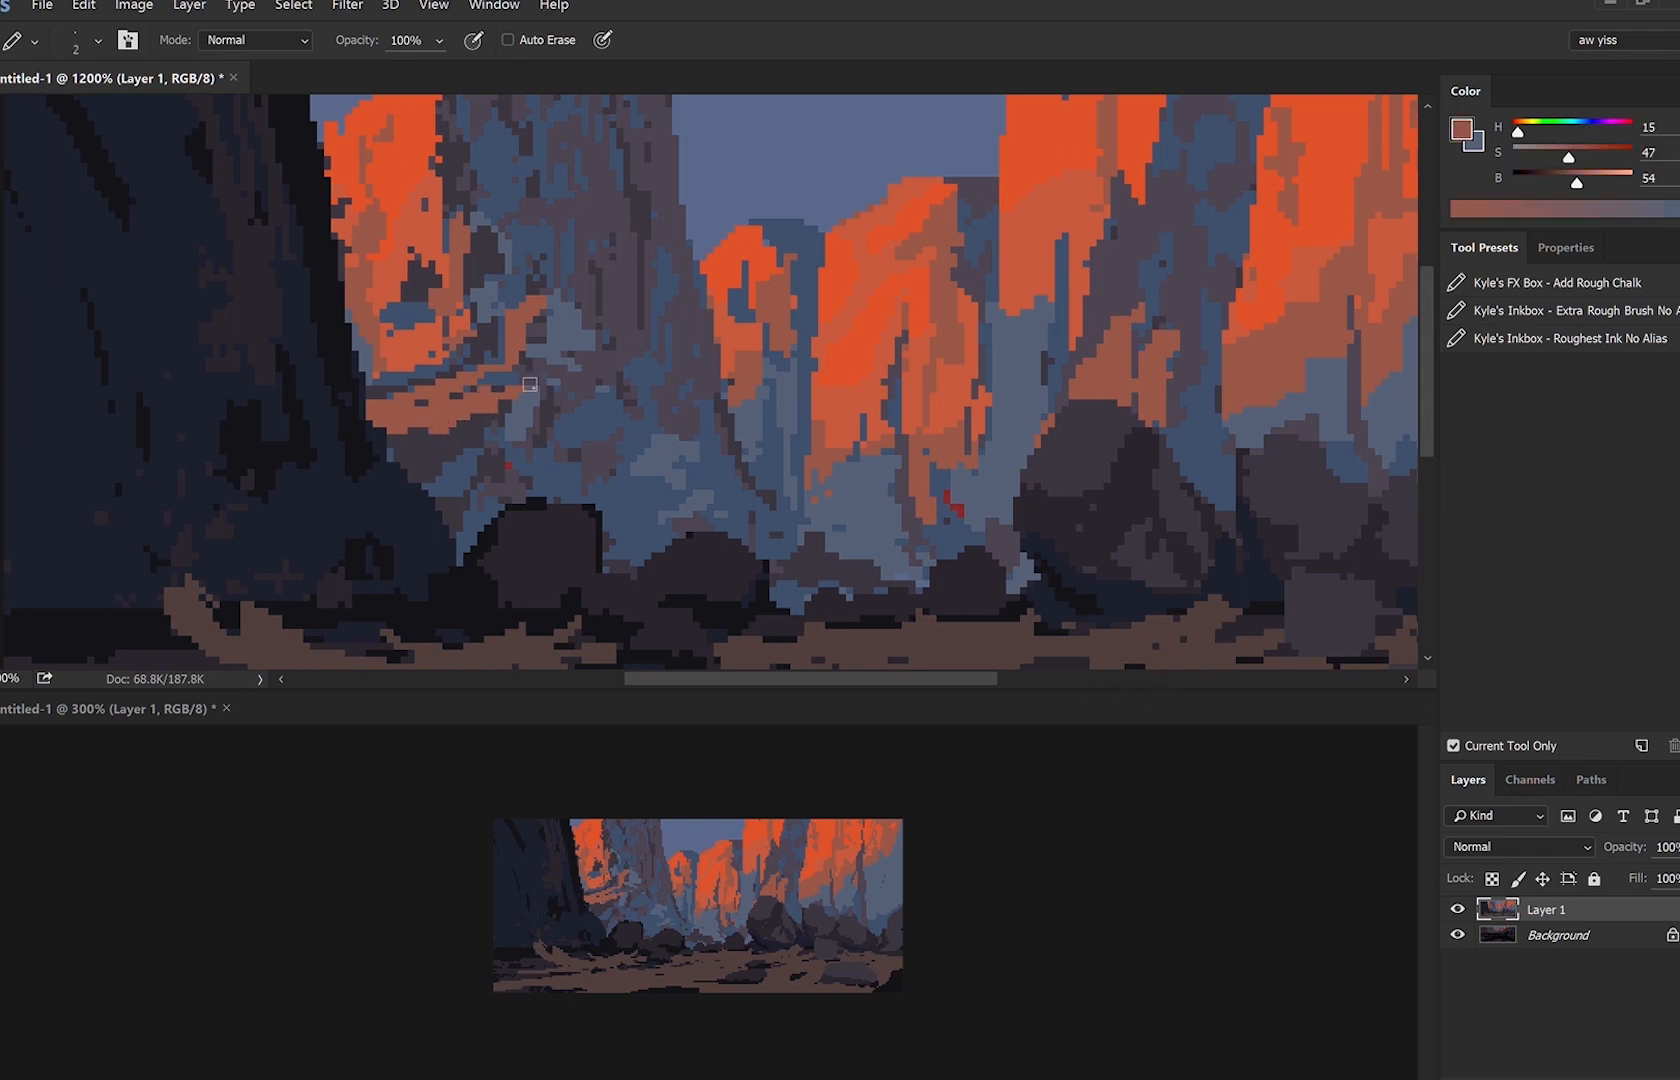
{"action": "left_click", "coordinate": [413, 380], "text": "alt"}
{"action": "left_click_drag", "start_coordinate": [437, 401], "coordinate": [426, 402]}
{"action": "left_click", "coordinate": [410, 377], "text": "alt"}
{"action": "left_click", "coordinate": [409, 372], "text": "alt"}
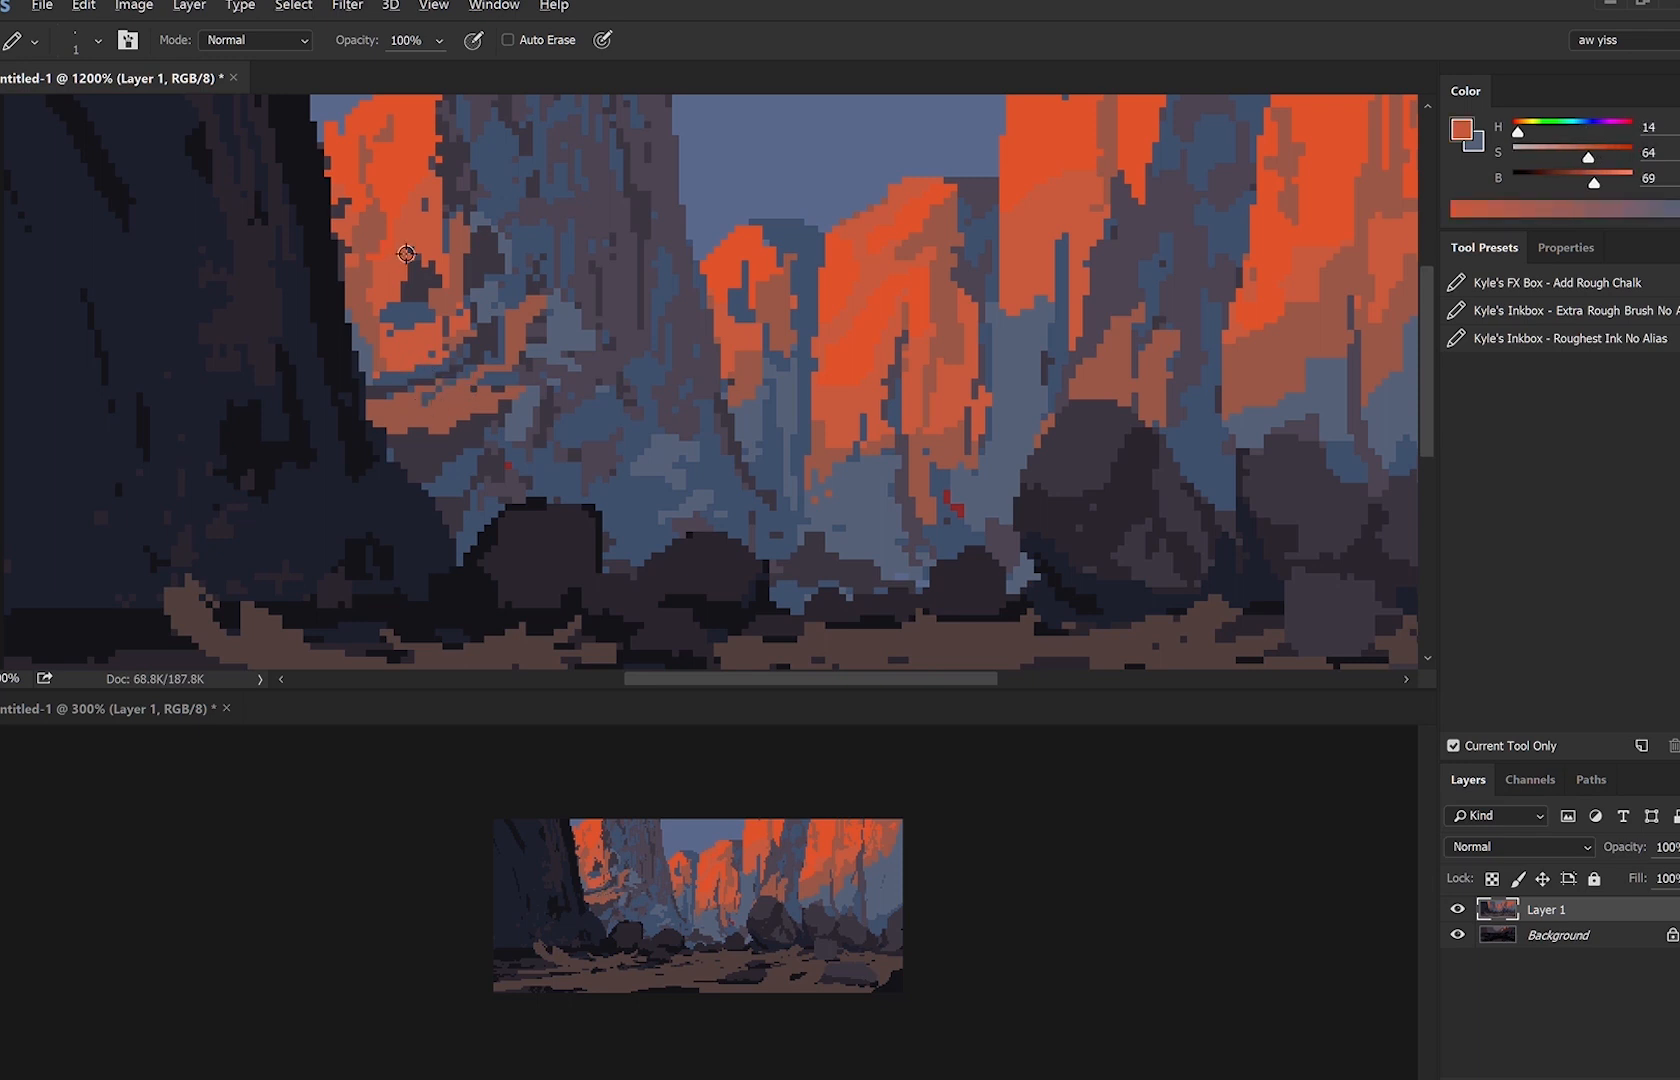
{"action": "left_click", "coordinate": [420, 387], "text": "alt"}
{"action": "left_click", "coordinate": [455, 390], "text": "alt"}
Refine the rock edges around the sunlit ledges with orange strokes and add blue-gray touches to the shadowed slope.
{"action": "left_click_drag", "start_coordinate": [518, 325], "coordinate": [535, 308]}
{"action": "left_click", "coordinate": [548, 303], "text": "alt"}
{"action": "left_click", "coordinate": [480, 279], "text": "alt"}
{"action": "left_click_drag", "start_coordinate": [508, 258], "coordinate": [524, 287]}
{"action": "left_click", "coordinate": [562, 346], "text": "alt"}
{"action": "left_click_drag", "start_coordinate": [753, 492], "coordinate": [784, 516]}
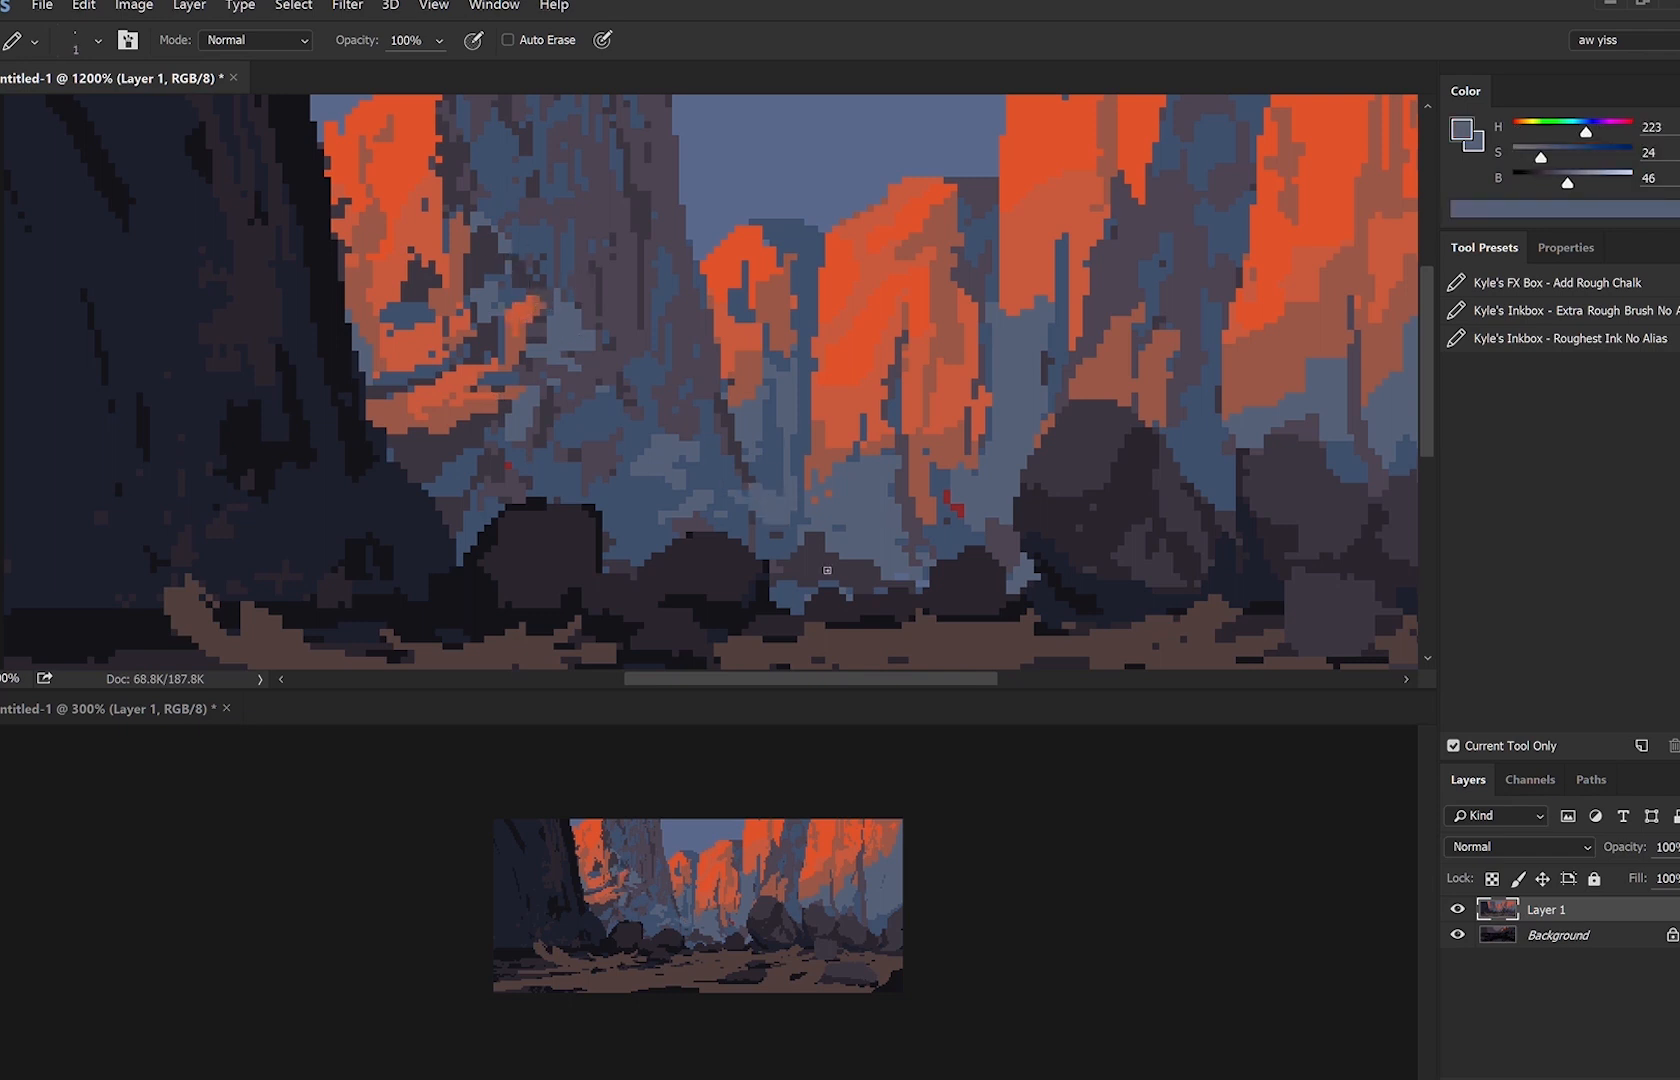
Reshape the top of the small distant spire with sampled orange and sky tones, using a 1 px pencil.
{"action": "left_click", "coordinate": [754, 251], "text": "alt"}
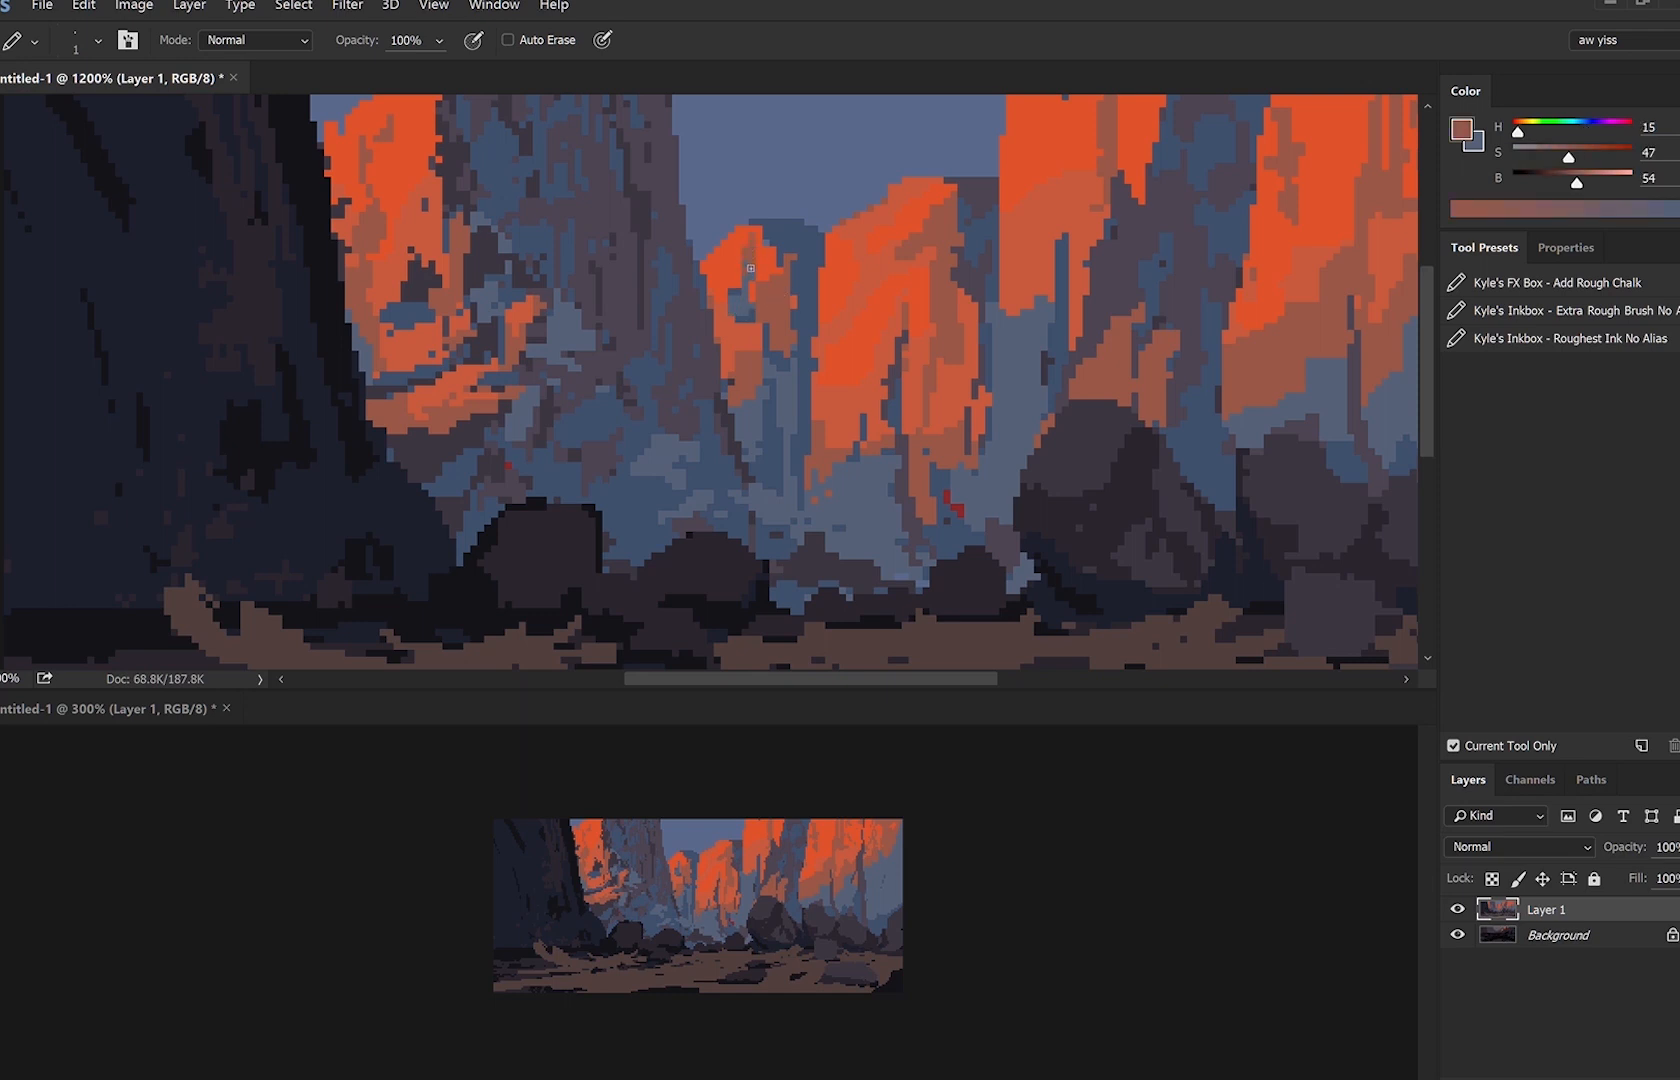
{"action": "left_click", "coordinate": [765, 238], "text": "alt"}
{"action": "left_click", "coordinate": [743, 229], "text": "alt"}
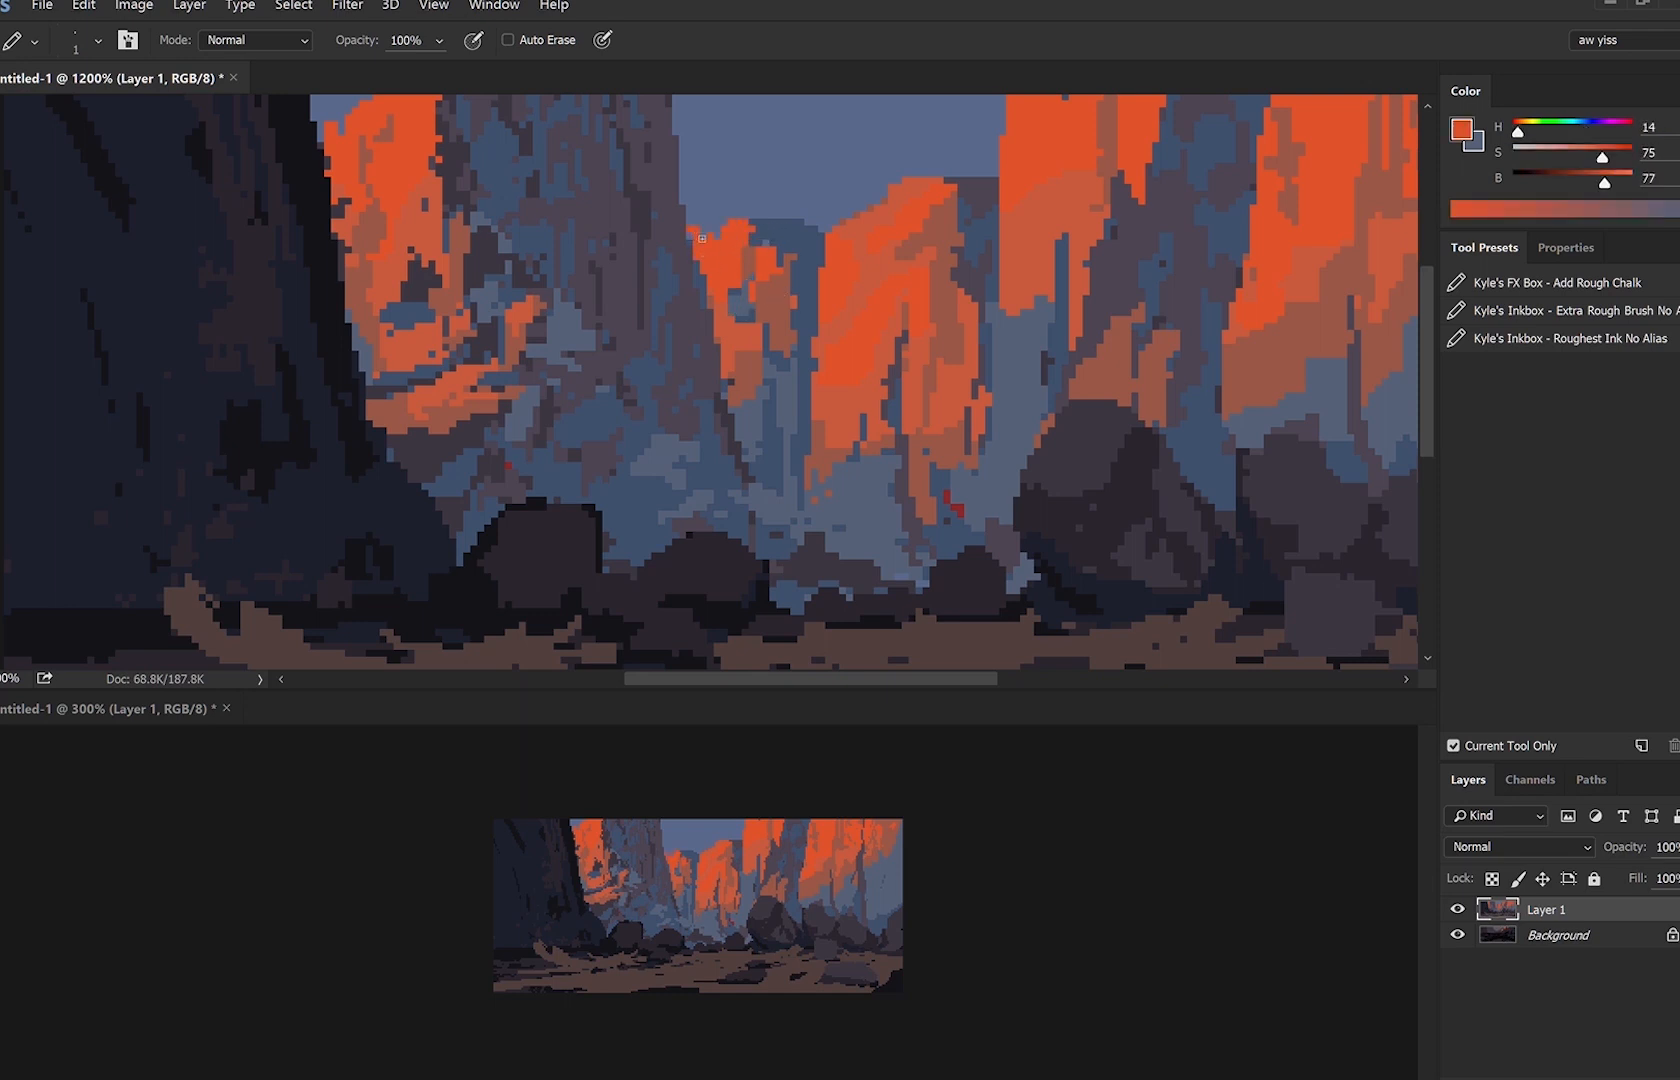
{"action": "left_click", "coordinate": [705, 218], "text": "alt"}
{"action": "key", "text": "]"}
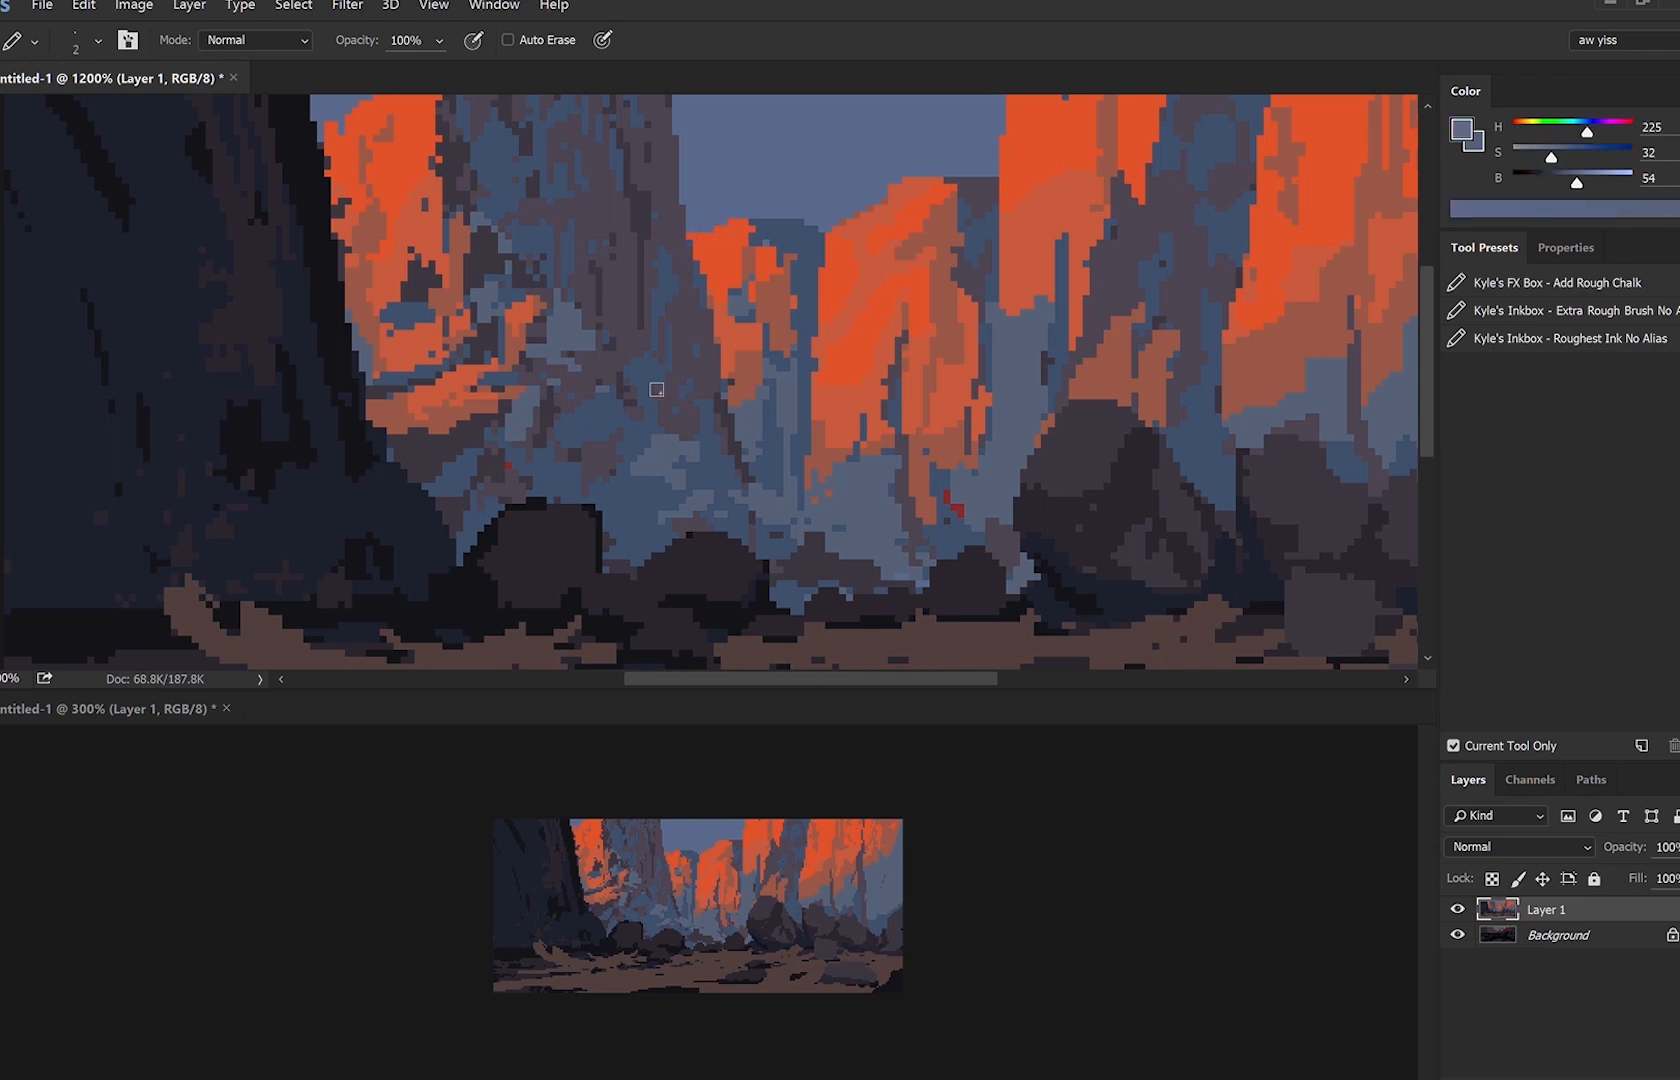
{"action": "key", "text": "ctrl+minus"}
{"action": "key", "text": "ctrl+minus"}
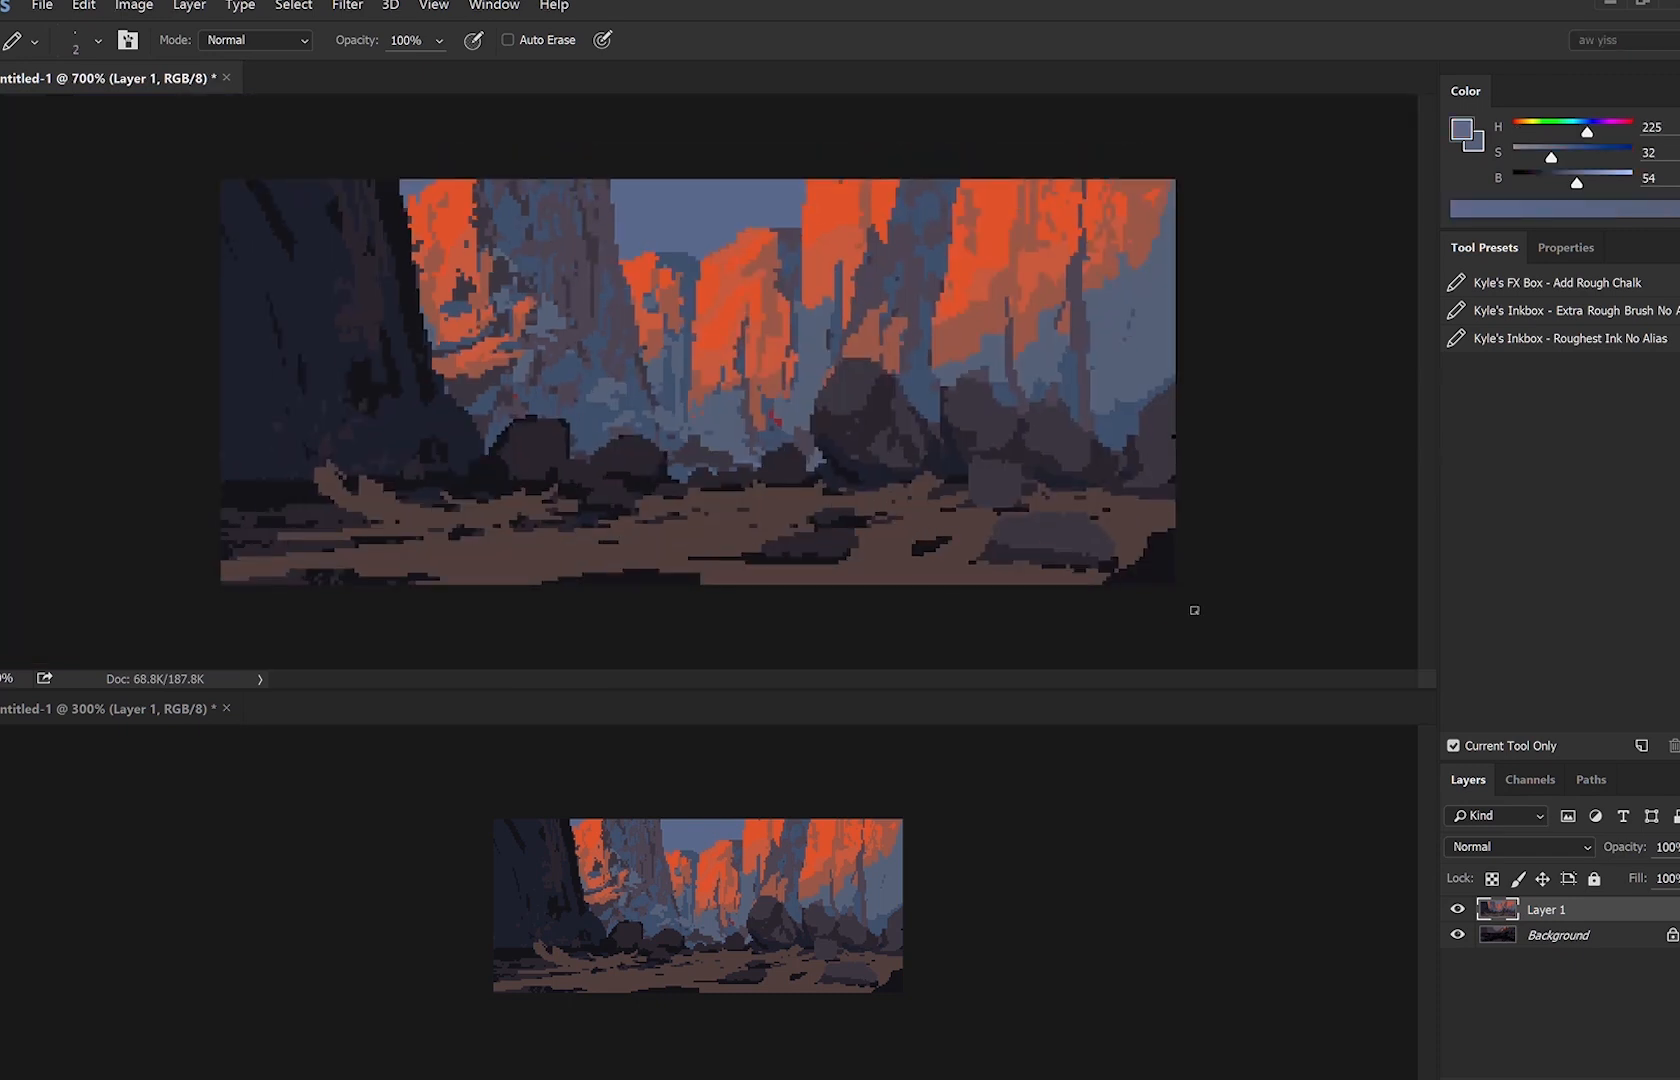
Flip the canvas horizontally and break up the dark hollow in the sunlit cliff face with sampled purple, blue and muted orange.
{"action": "key", "text": "ctrl+shift+h"}
{"action": "key", "text": "ctrl+plus"}
{"action": "key", "text": "ctrl+plus"}
{"action": "key", "text": "["}
{"action": "left_click", "coordinate": [910, 268], "text": "alt"}
{"action": "left_click", "coordinate": [922, 149], "text": "alt"}
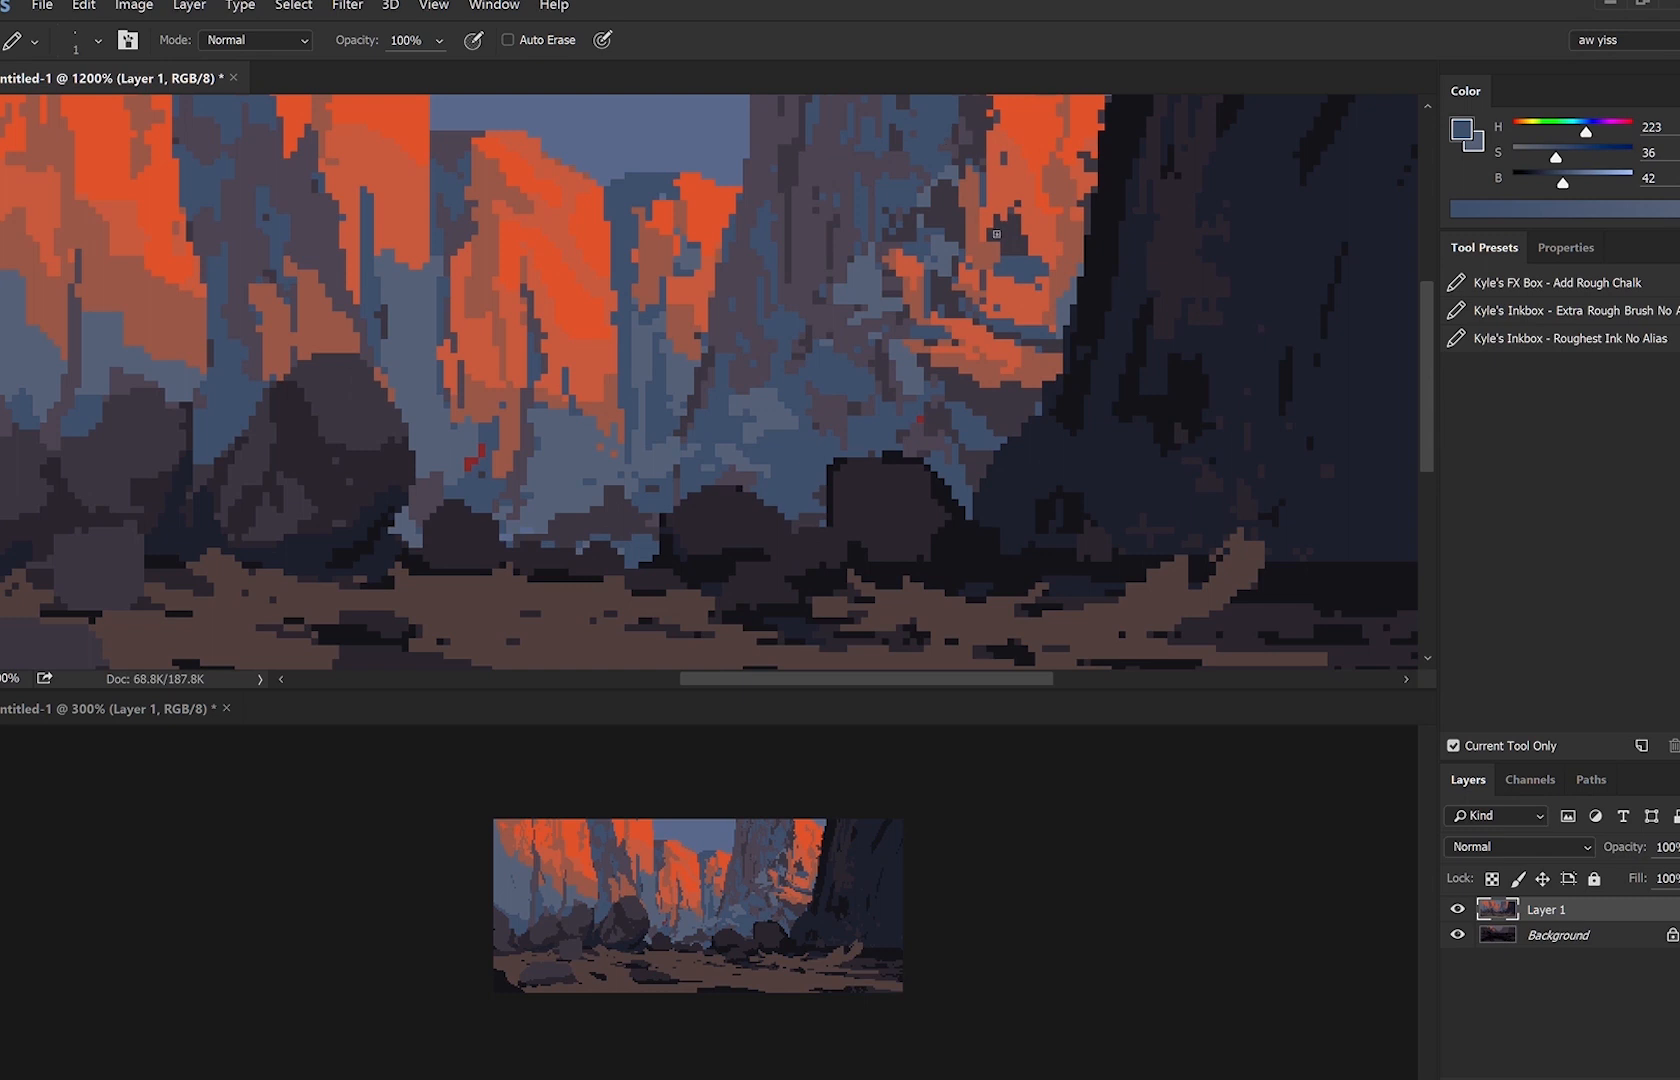
{"action": "left_click", "coordinate": [854, 180], "text": "alt"}
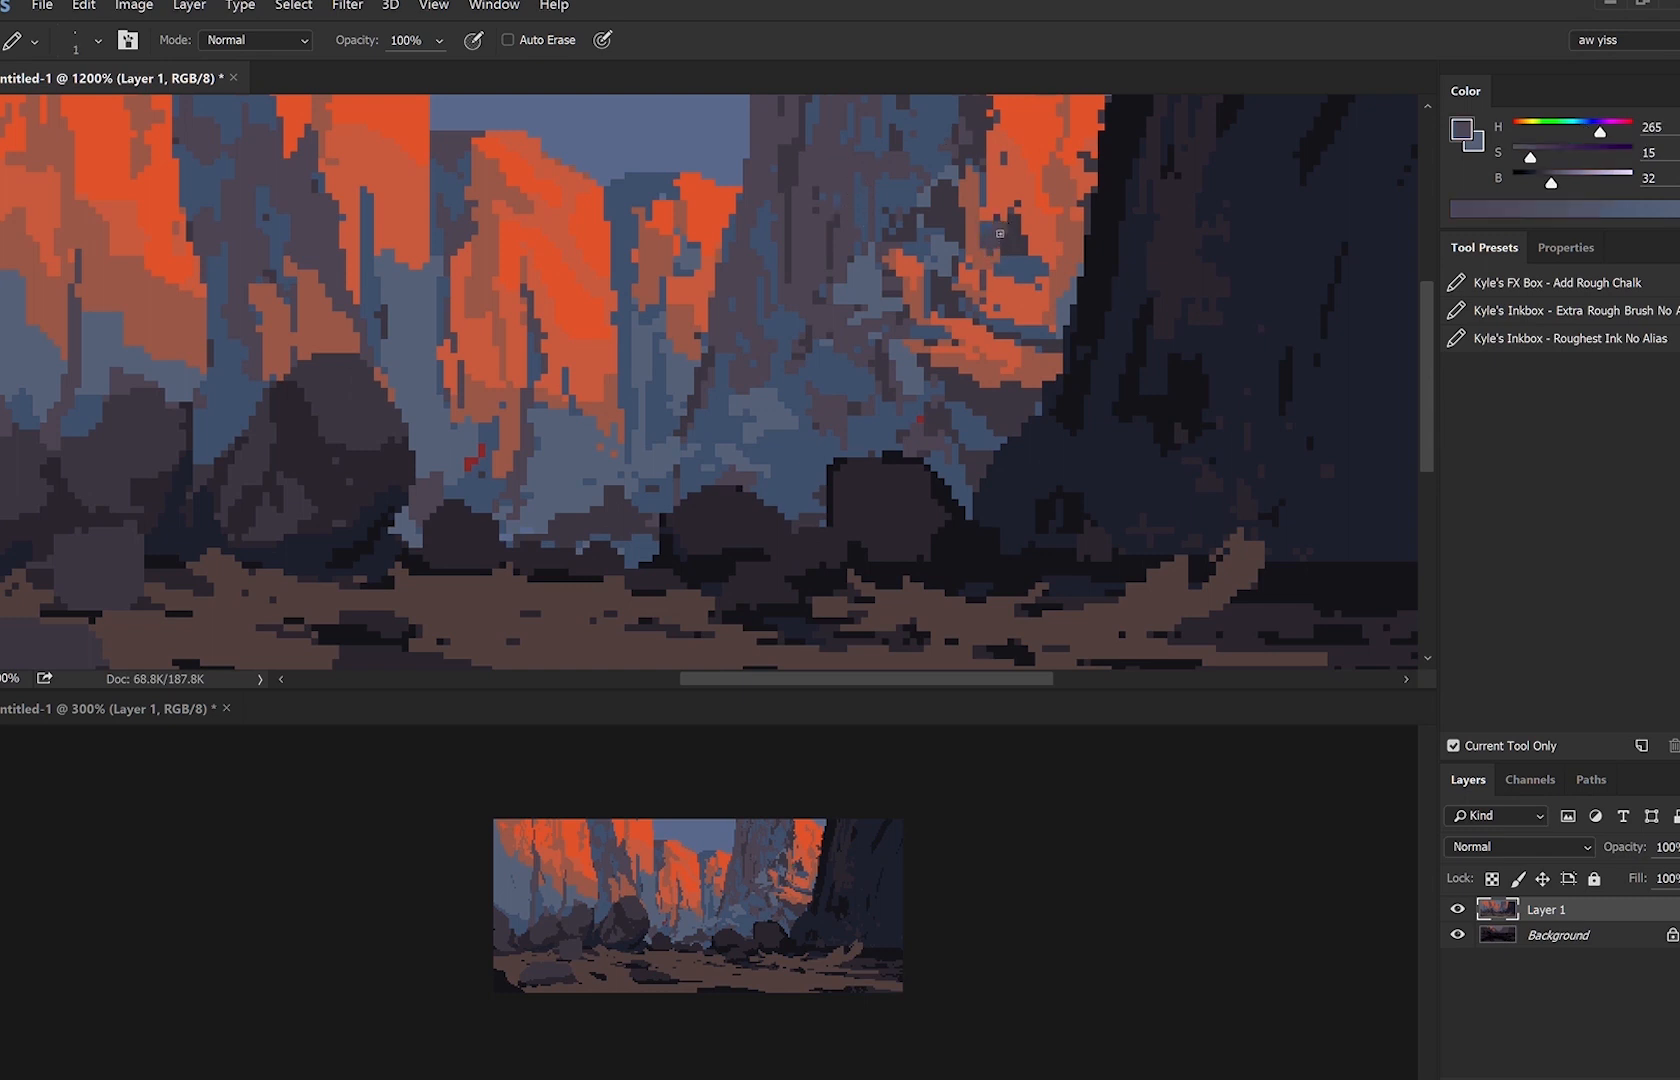
{"action": "left_click", "coordinate": [1022, 202], "text": "alt"}
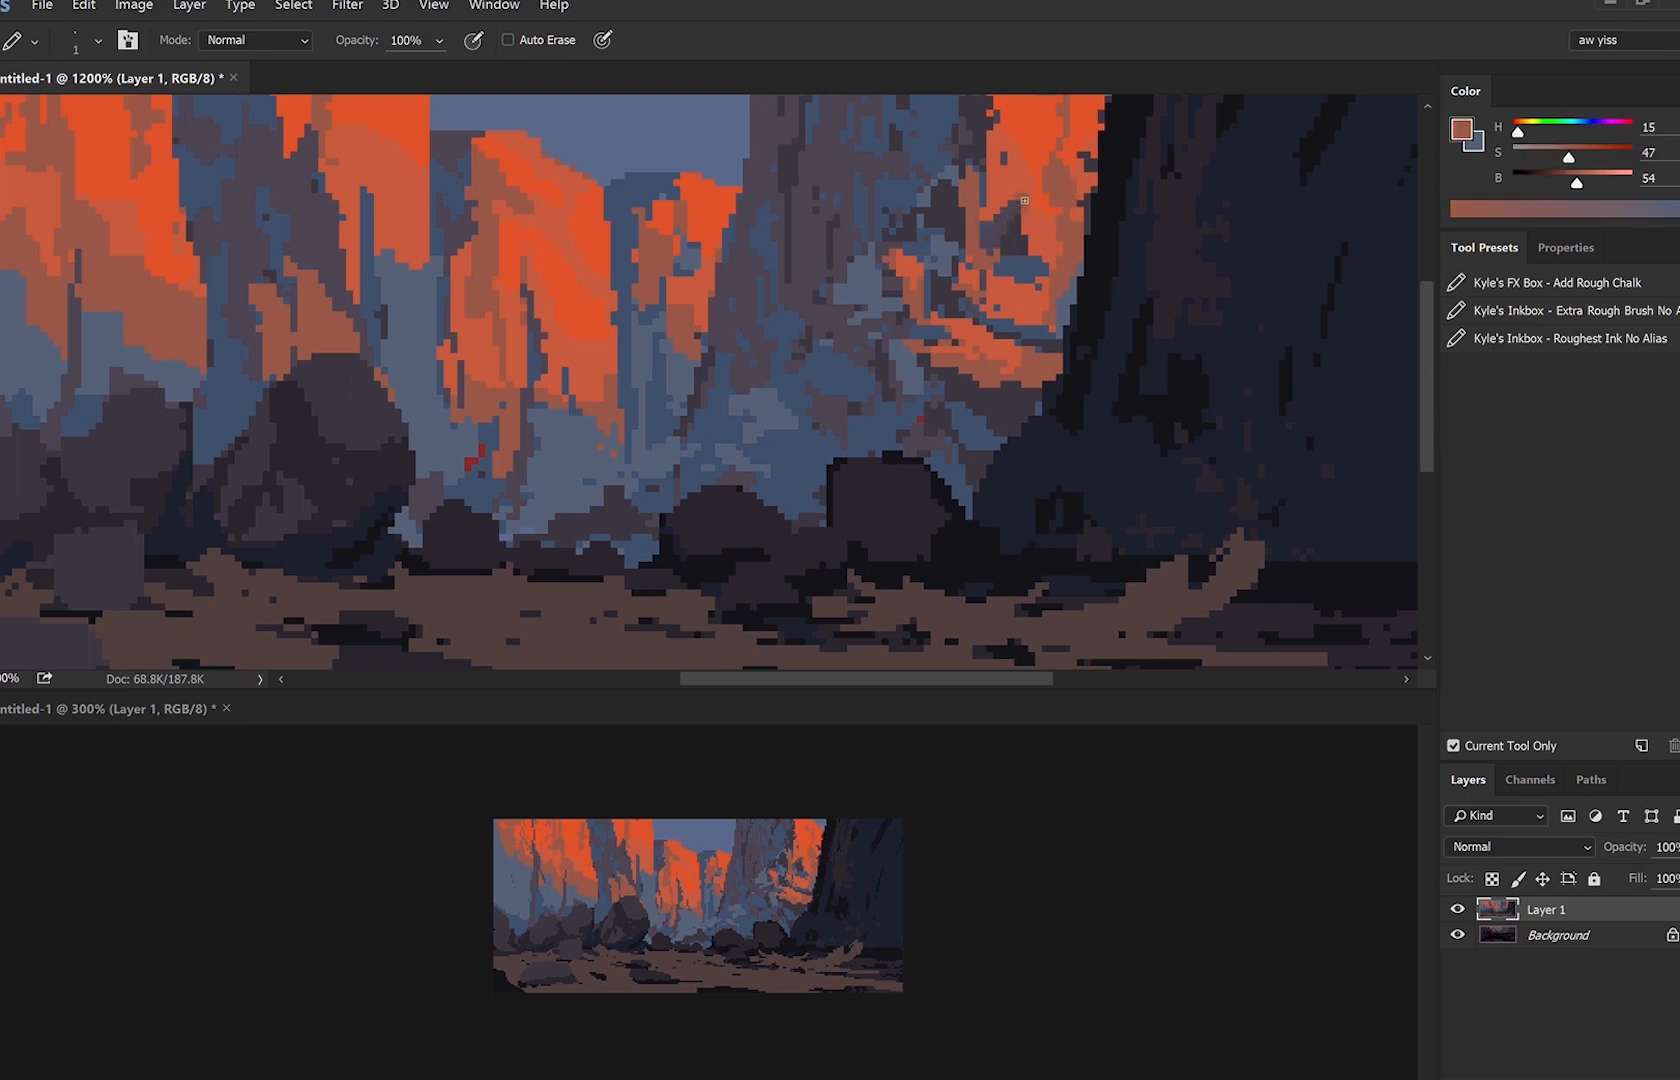
{"action": "left_click", "coordinate": [1005, 251], "text": "alt"}
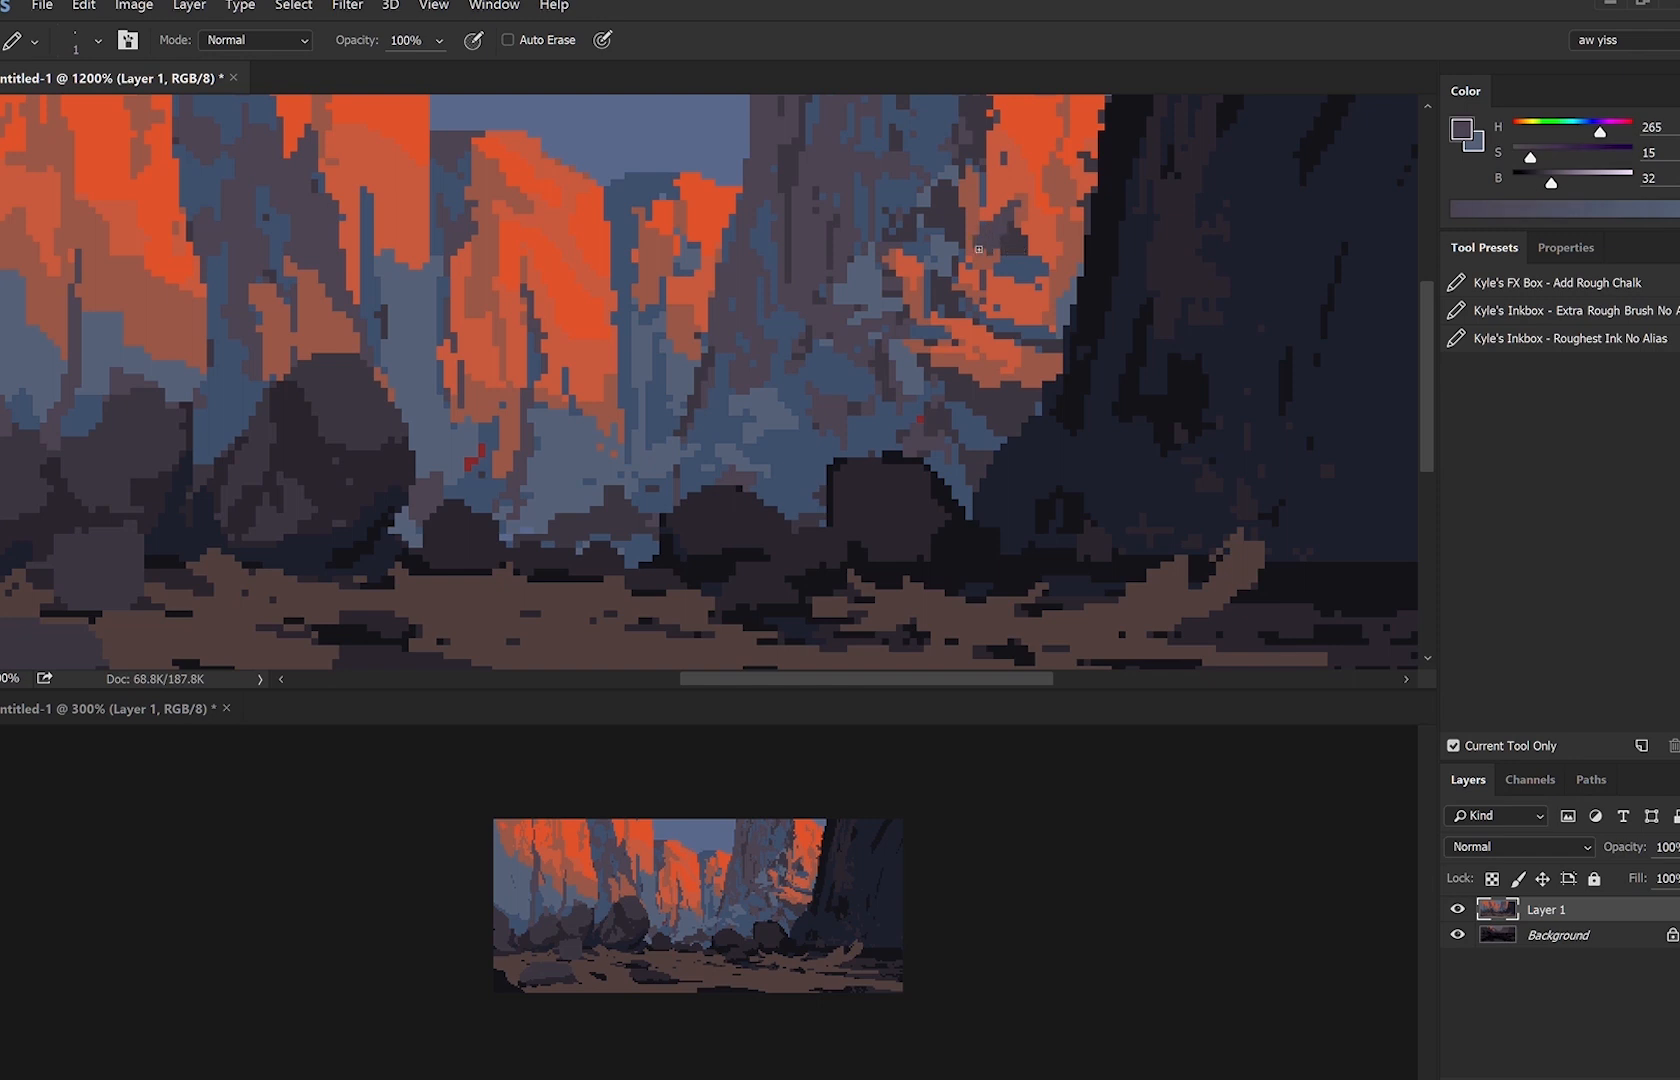
{"action": "left_click", "coordinate": [981, 218], "text": "alt"}
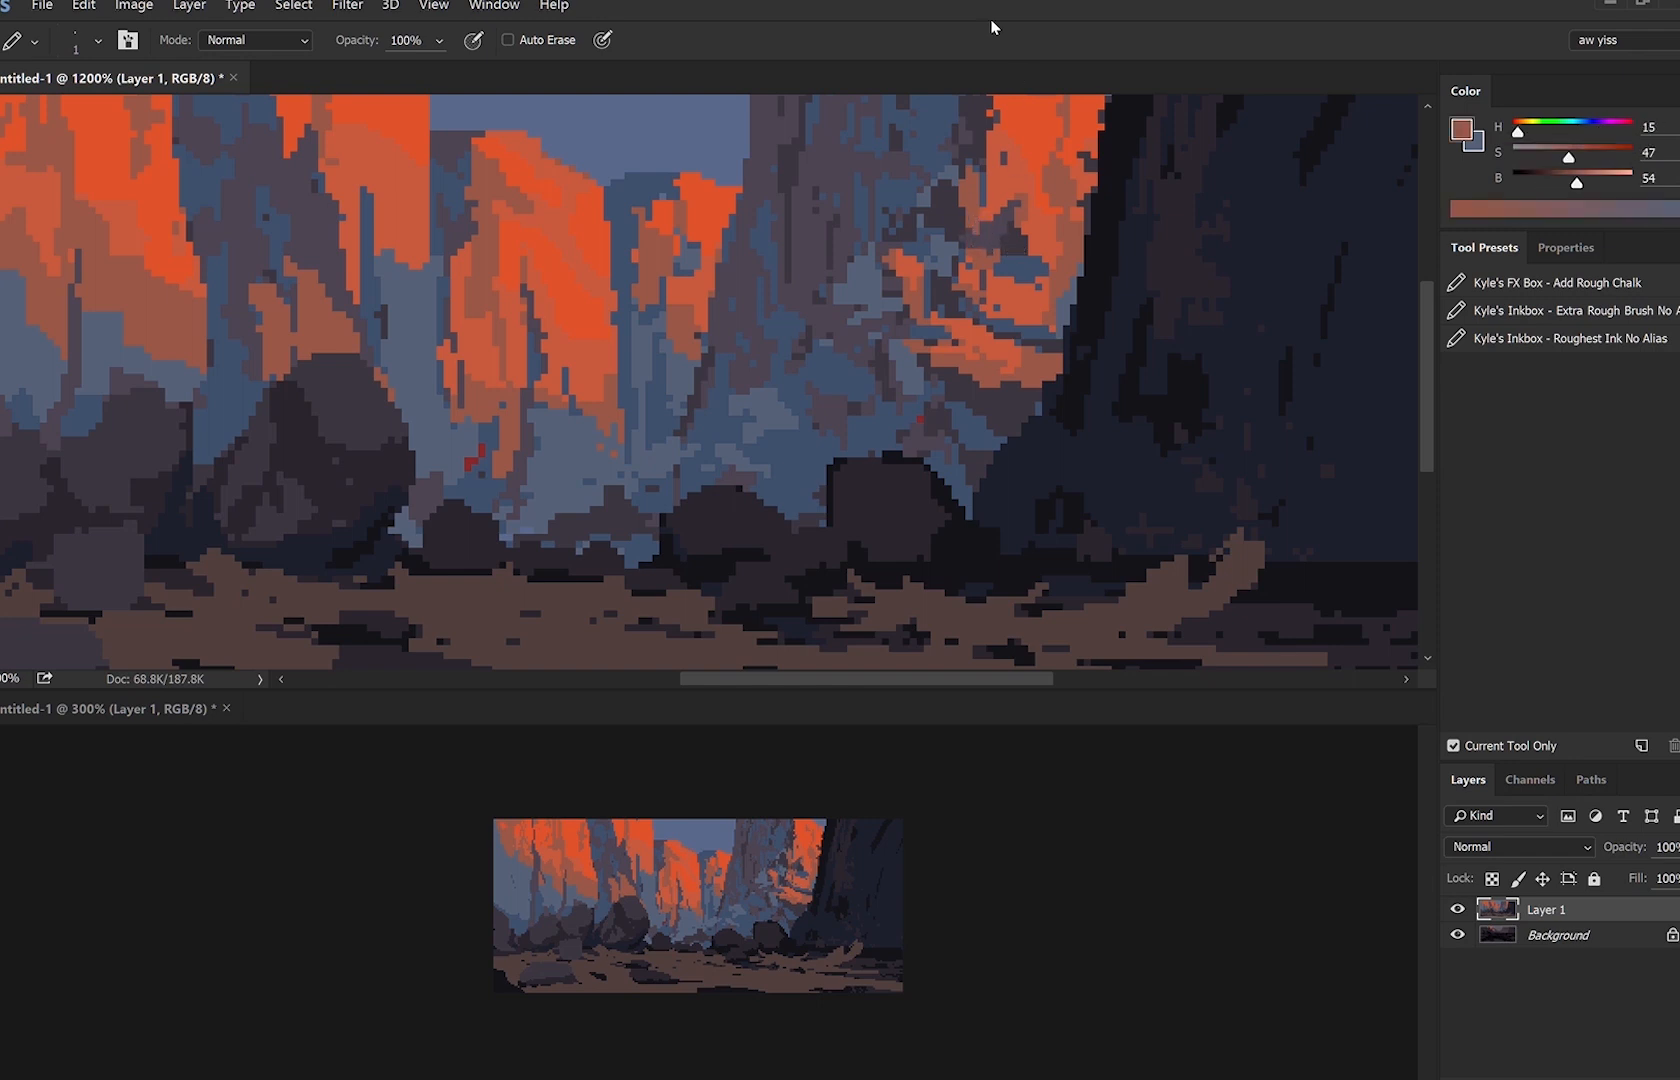
Refine the shadow edge of the sunlit cliff face with sampled tones, and flip the canvas back.
{"action": "left_click", "coordinate": [967, 158], "text": "alt"}
{"action": "left_click", "coordinate": [831, 172], "text": "alt"}
{"action": "mouse_move", "coordinate": [992, 145]}
{"action": "left_mouse_down"}
{"action": "mouse_move", "coordinate": [976, 128]}
{"action": "mouse_move", "coordinate": [997, 178]}
{"action": "mouse_move", "coordinate": [990, 112]}
{"action": "left_mouse_up"}
{"action": "left_click", "coordinate": [1043, 209], "text": "alt"}
{"action": "left_click", "coordinate": [1168, 241], "text": "alt"}
{"action": "key", "text": "ctrl+z"}
{"action": "left_click", "coordinate": [1068, 645], "text": "alt"}
{"action": "left_click", "coordinate": [878, 165], "text": "alt"}
{"action": "key", "text": "ctrl+z"}
{"action": "left_click_drag", "start_coordinate": [855, 655], "coordinate": [1073, 553]}
{"action": "left_click", "coordinate": [1076, 581], "text": "alt"}
{"action": "key", "text": "ctrl+shift+h"}
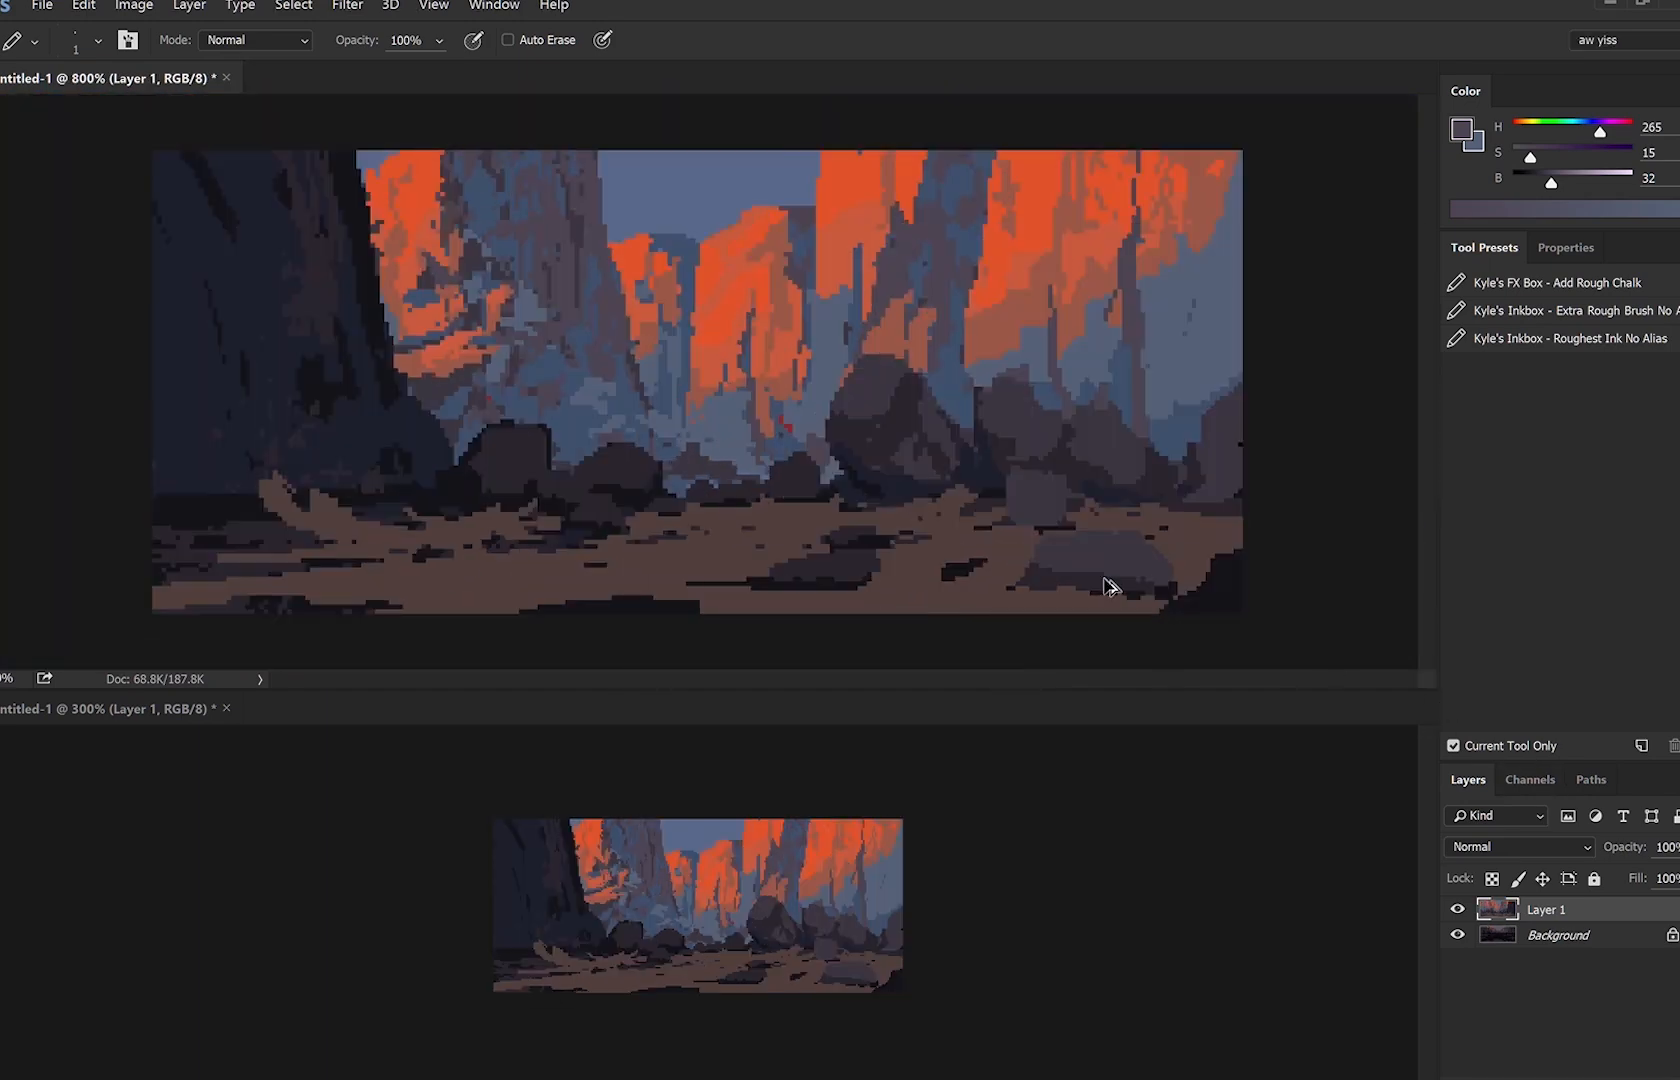
Flip the canvas horizontally and round the boulder beside the foreground cliff, using sampled dark purple-gray tones.
{"action": "key", "text": "ctrl+shift+h"}
{"action": "left_click", "coordinate": [890, 543], "text": "ctrl"}
{"action": "left_click", "coordinate": [926, 515], "text": "alt"}
{"action": "left_click_drag", "start_coordinate": [943, 499], "coordinate": [1001, 512]}
{"action": "left_click", "coordinate": [1010, 494], "text": "alt"}
{"action": "left_click", "coordinate": [846, 553], "text": "alt"}
{"action": "left_click_drag", "start_coordinate": [846, 480], "coordinate": [861, 492]}
{"action": "left_click", "coordinate": [839, 451], "text": "alt"}
{"action": "left_click", "coordinate": [342, 328], "text": "alt"}
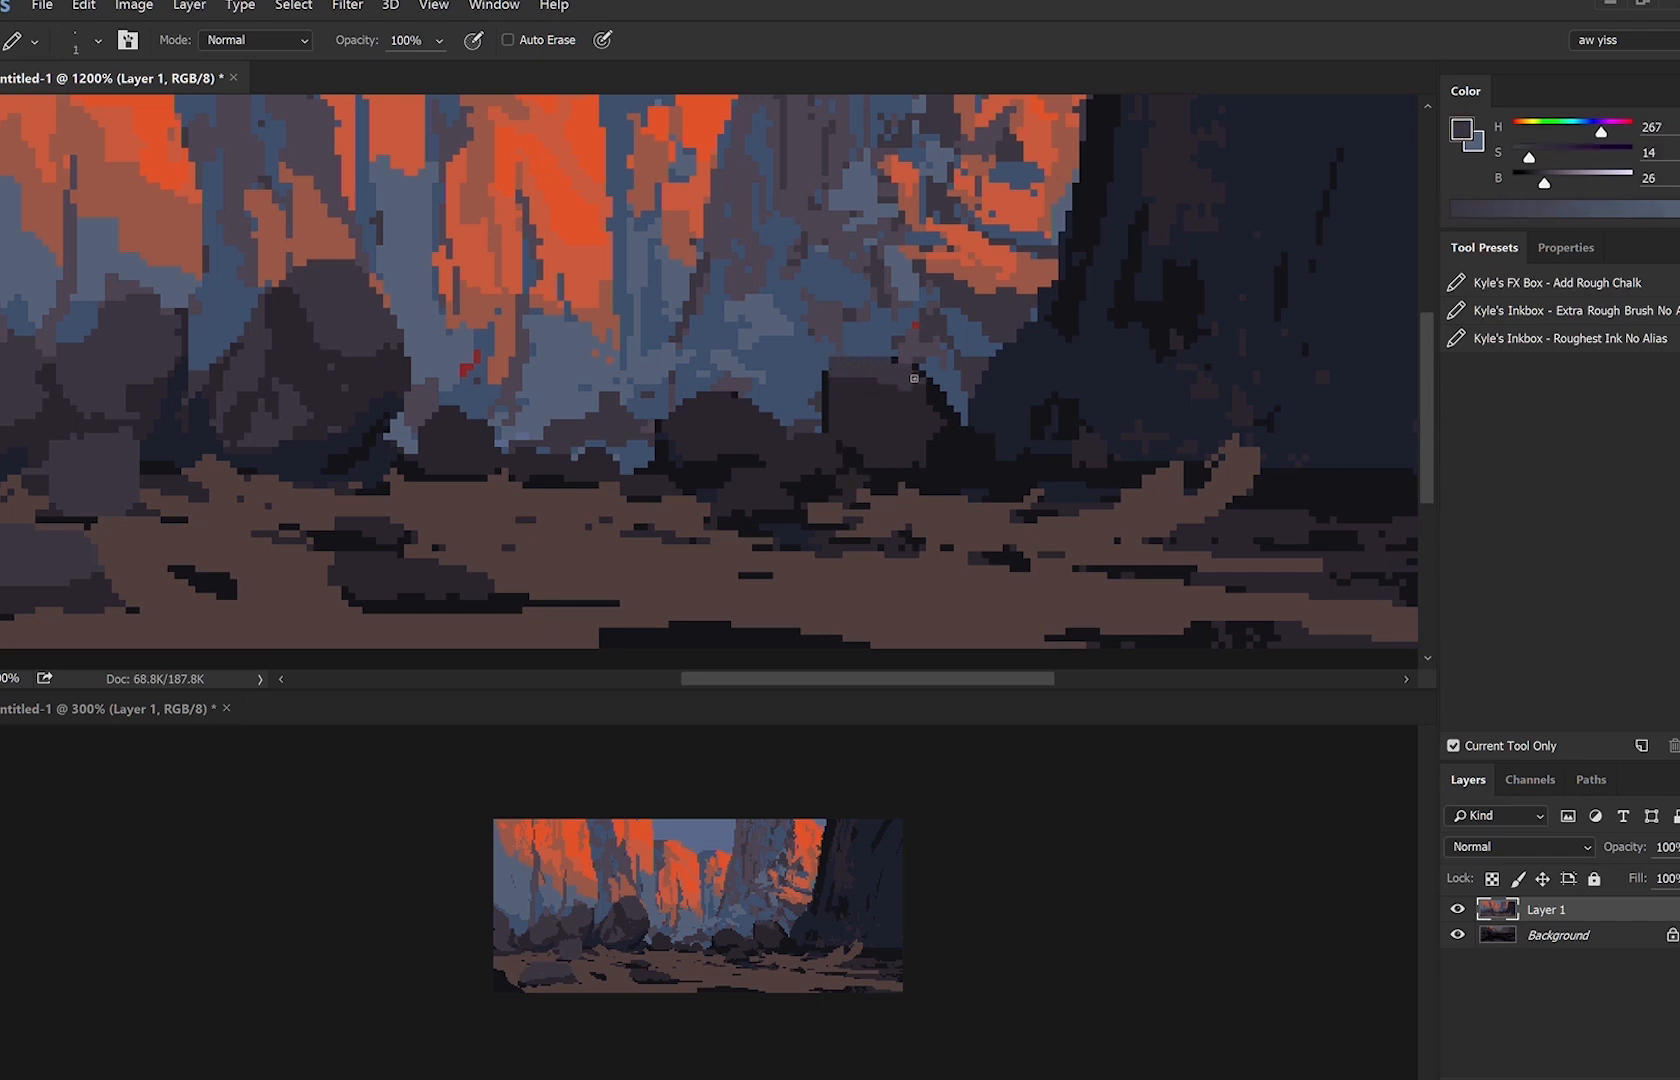
{"action": "left_click", "coordinate": [836, 406], "text": "alt"}
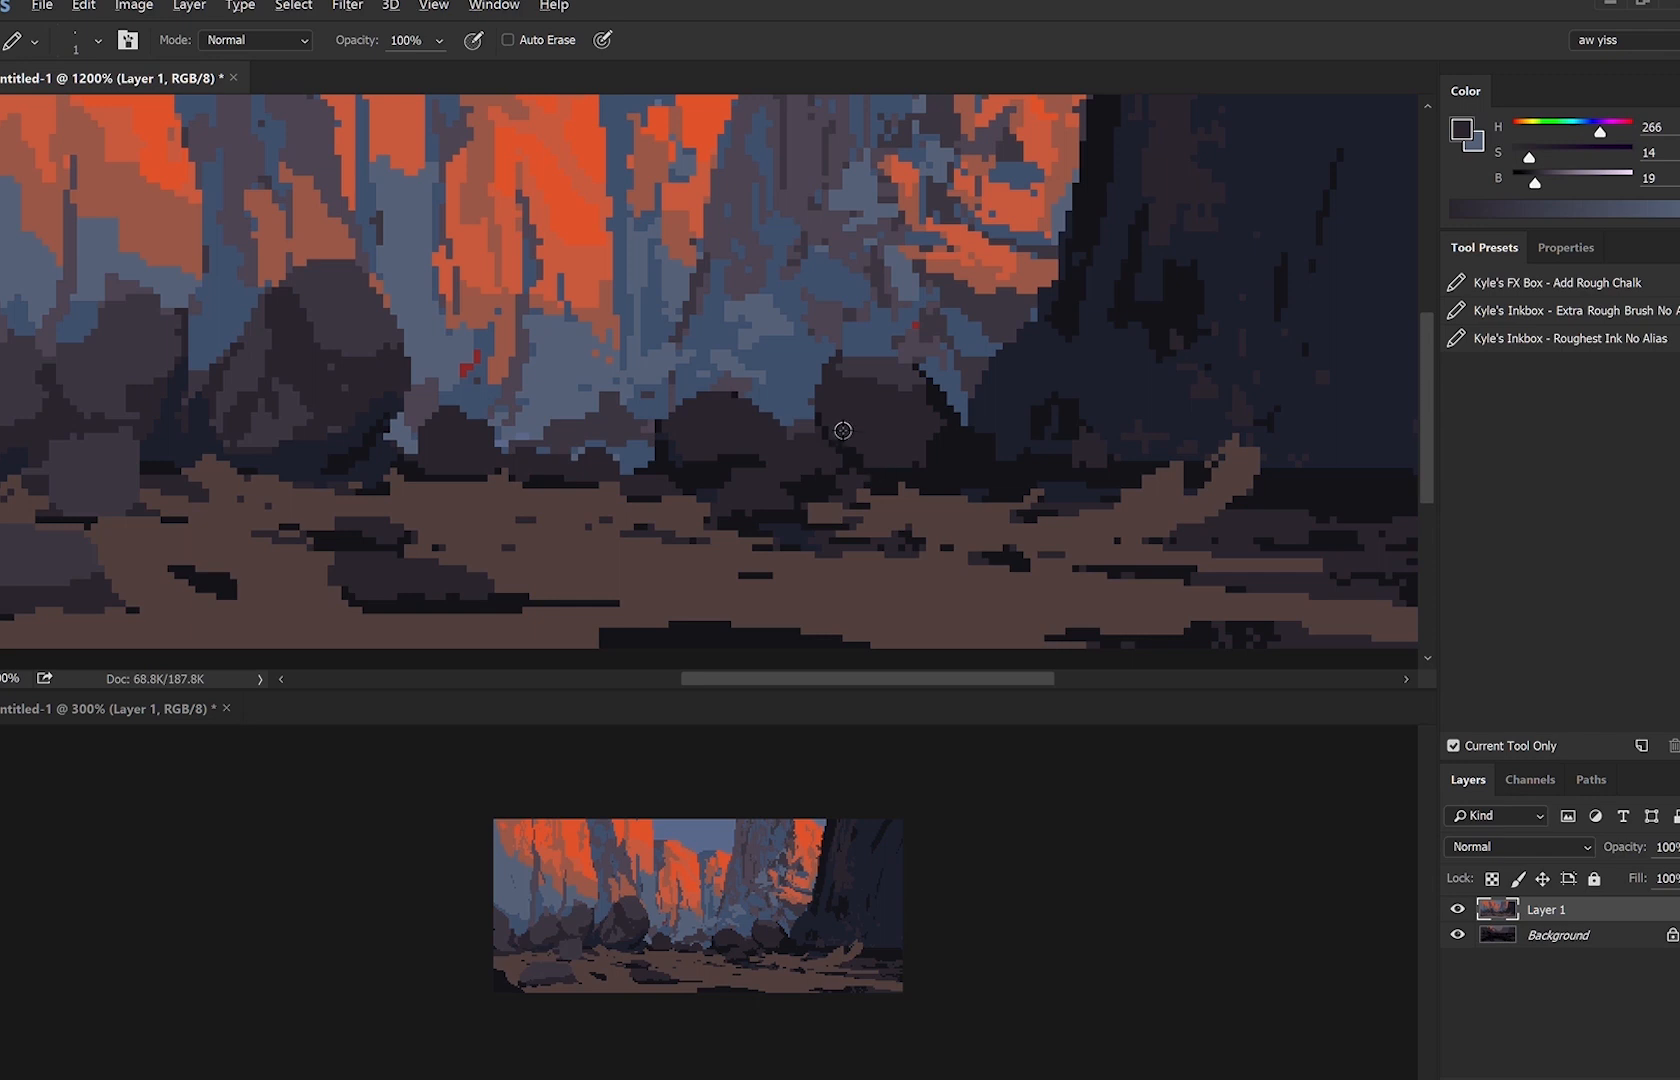
Build up the low rock between the two rounded boulders with sampled dark purple-gray.
{"action": "key", "text": "bracketright"}
{"action": "left_click", "coordinate": [826, 483], "text": "alt"}
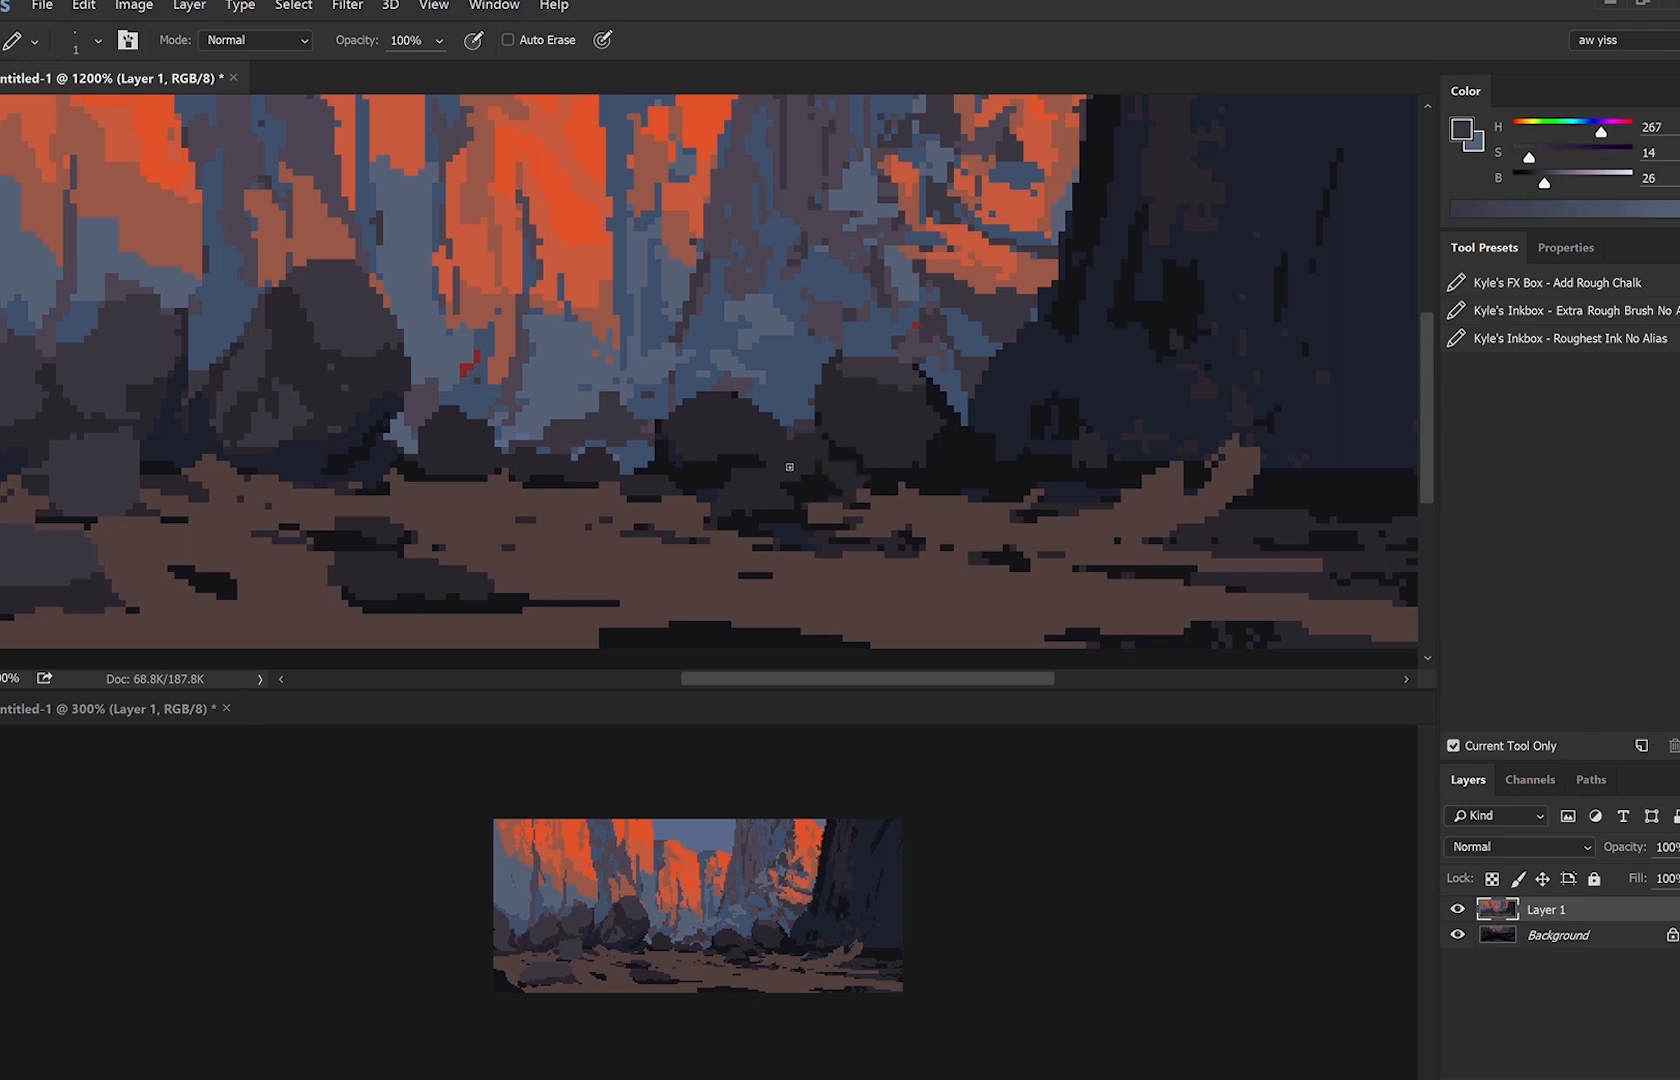
{"action": "left_click", "coordinate": [807, 422], "text": "alt"}
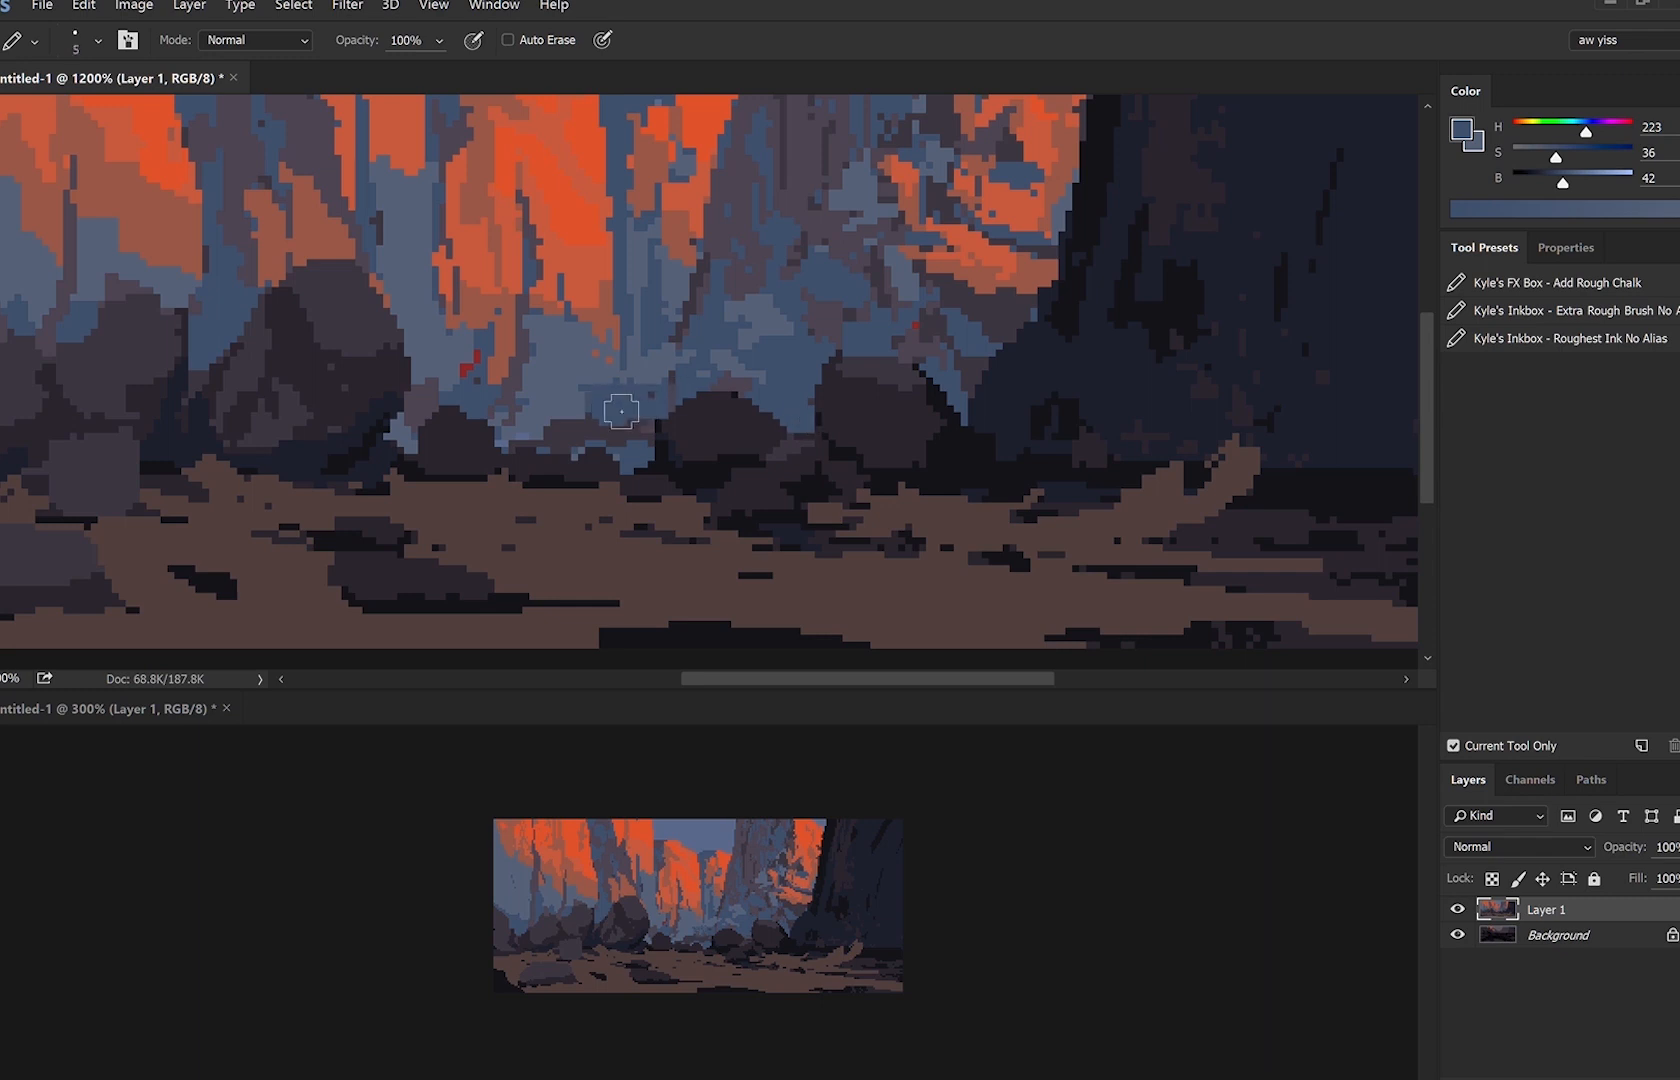
Paint sampled blue and blue-gray shadow shapes along the base of the distant sunlit cliff, and flip the canvas back.
{"action": "left_click", "coordinate": [548, 426], "text": "alt"}
{"action": "left_click_drag", "start_coordinate": [556, 425], "coordinate": [638, 415]}
{"action": "key", "text": "bracketright"}
{"action": "key", "text": "bracketright"}
{"action": "left_click", "coordinate": [558, 430], "text": "alt"}
{"action": "left_click", "coordinate": [544, 357], "text": "alt"}
{"action": "left_click_drag", "start_coordinate": [548, 382], "coordinate": [570, 398]}
{"action": "left_click", "coordinate": [586, 409], "text": "alt"}
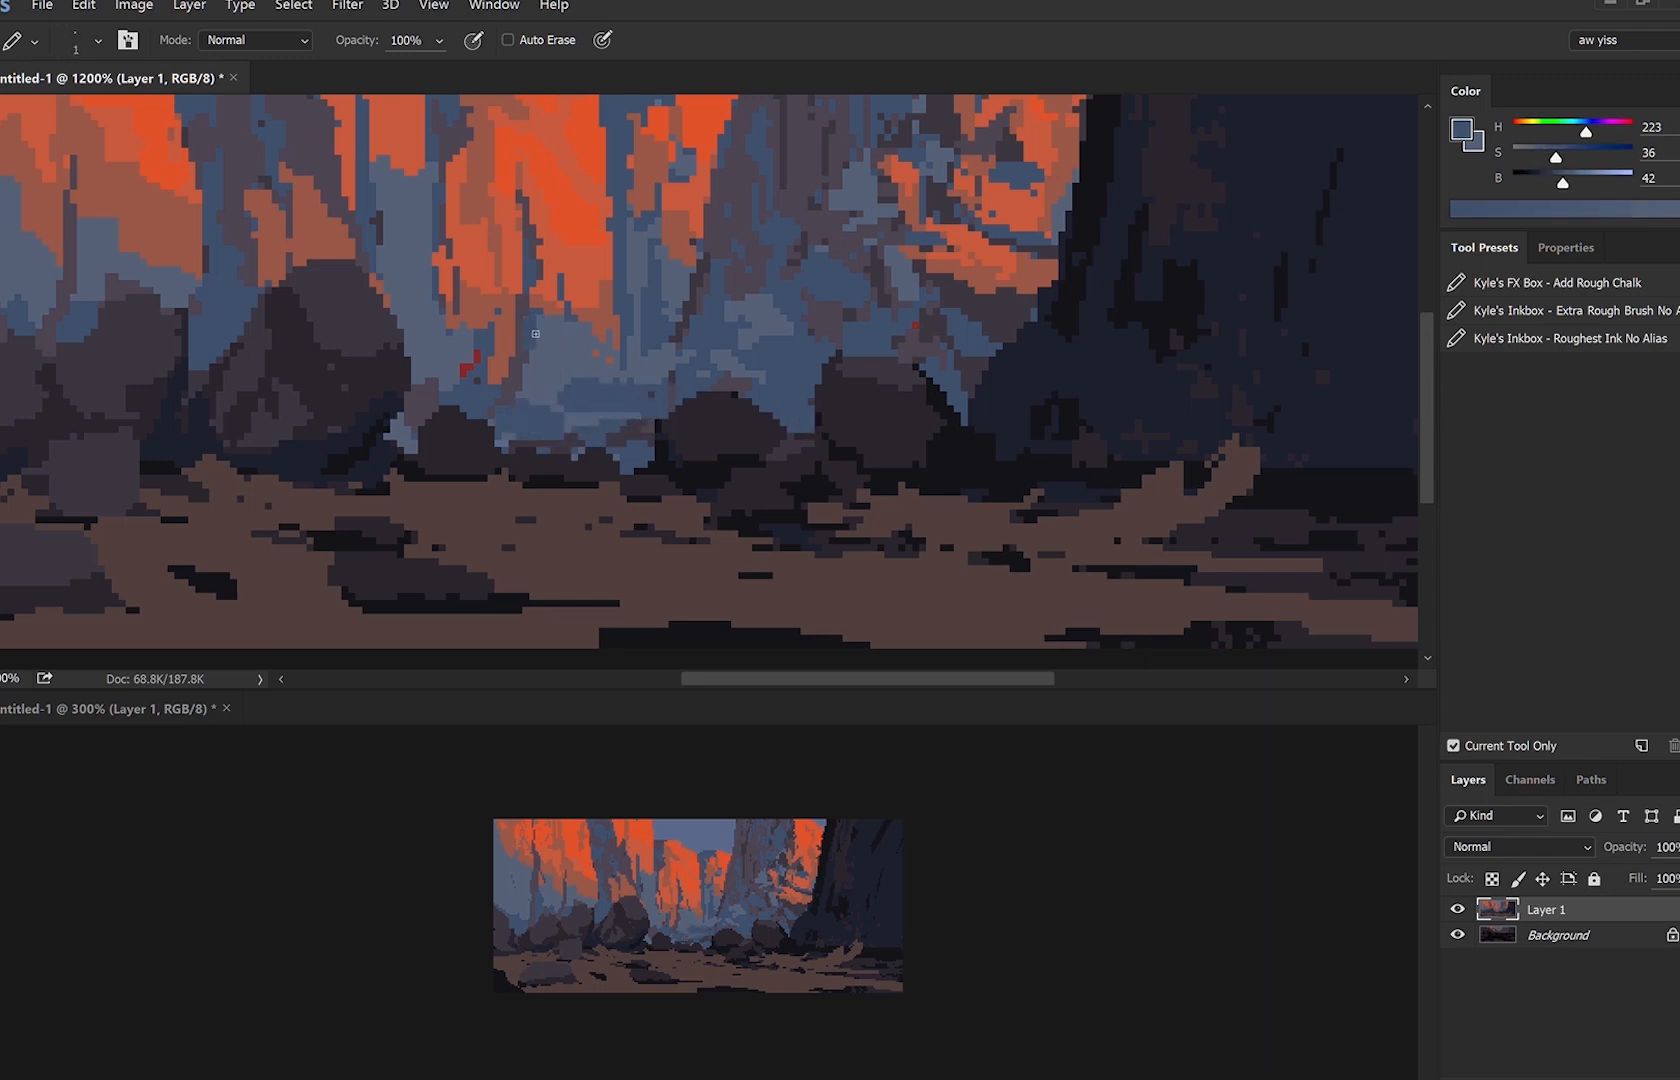
{"action": "left_click", "coordinate": [538, 316], "text": "alt"}
{"action": "left_click", "coordinate": [578, 348], "text": "alt"}
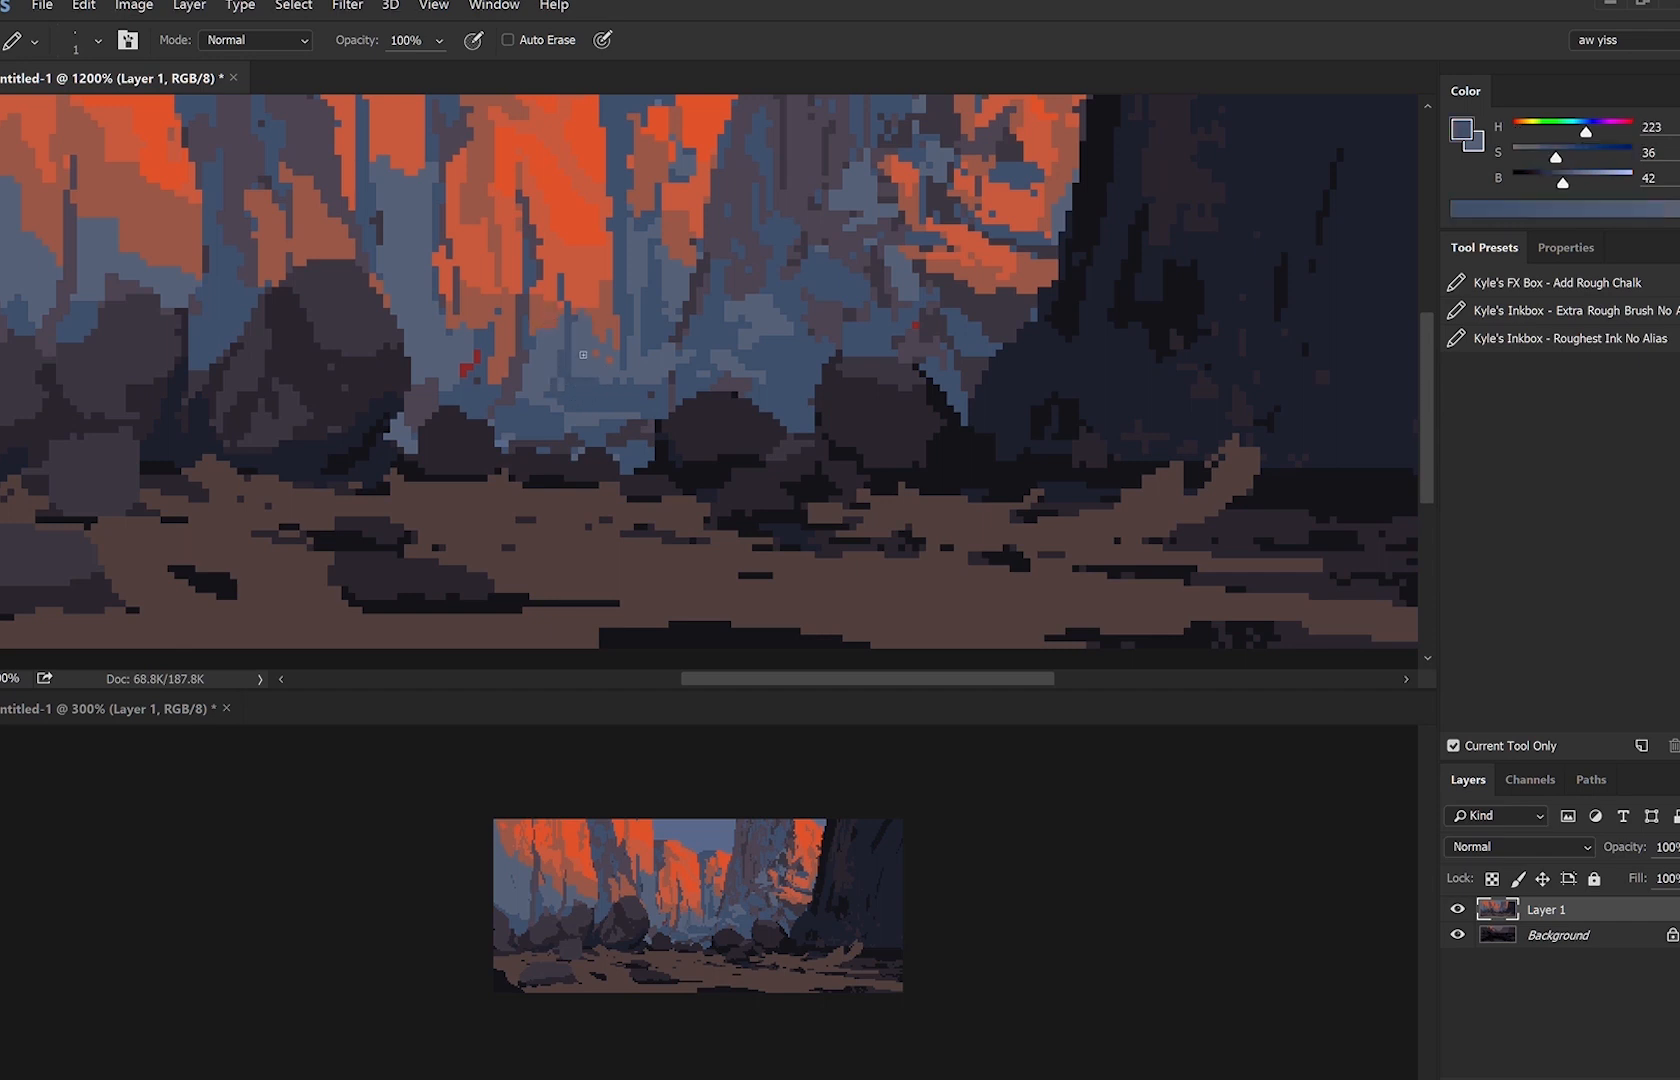
{"action": "left_click", "coordinate": [725, 483], "text": "alt"}
{"action": "left_click", "coordinate": [725, 483], "text": "alt"}
{"action": "key", "text": "ctrl+shift+h"}
Soften the large boulder's facets and reshape its outer edge with sampled rock and background tones.
{"action": "left_click", "coordinate": [893, 501], "text": "ctrl"}
{"action": "key", "text": "bracketright"}
{"action": "key", "text": "bracketright"}
{"action": "key", "text": "bracketright"}
{"action": "left_click", "coordinate": [905, 400], "text": "alt"}
{"action": "left_click", "coordinate": [899, 411]}
{"action": "left_click", "coordinate": [851, 463], "text": "alt"}
{"action": "key", "text": "bracketleft"}
{"action": "key", "text": "bracketleft"}
{"action": "key", "text": "bracketleft"}
{"action": "left_click", "coordinate": [851, 466], "text": "alt"}
{"action": "left_click", "coordinate": [825, 445], "text": "alt"}
{"action": "left_click", "coordinate": [827, 450], "text": "alt"}
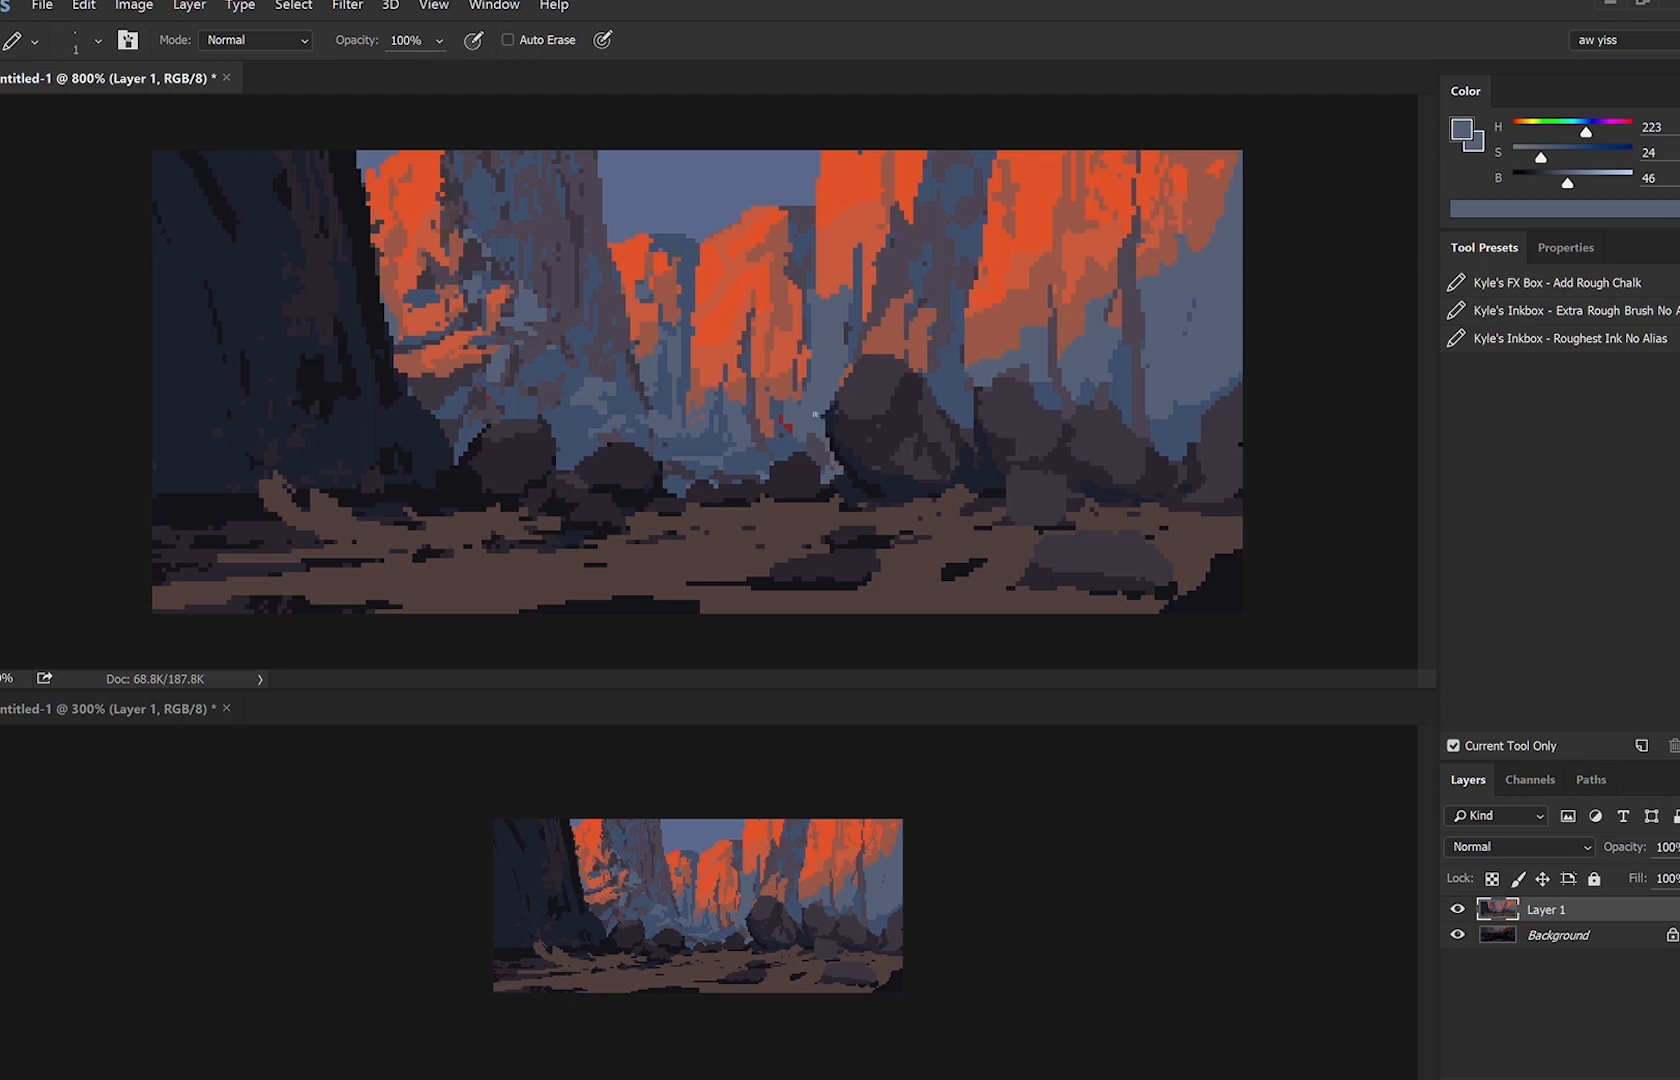
{"action": "left_click", "coordinate": [845, 447], "text": "alt"}
Cover the stray red marks at the base of the distant cliff with sampled muted orange.
{"action": "left_click", "coordinate": [806, 414], "text": "alt"}
{"action": "left_click", "coordinate": [780, 390], "text": "alt"}
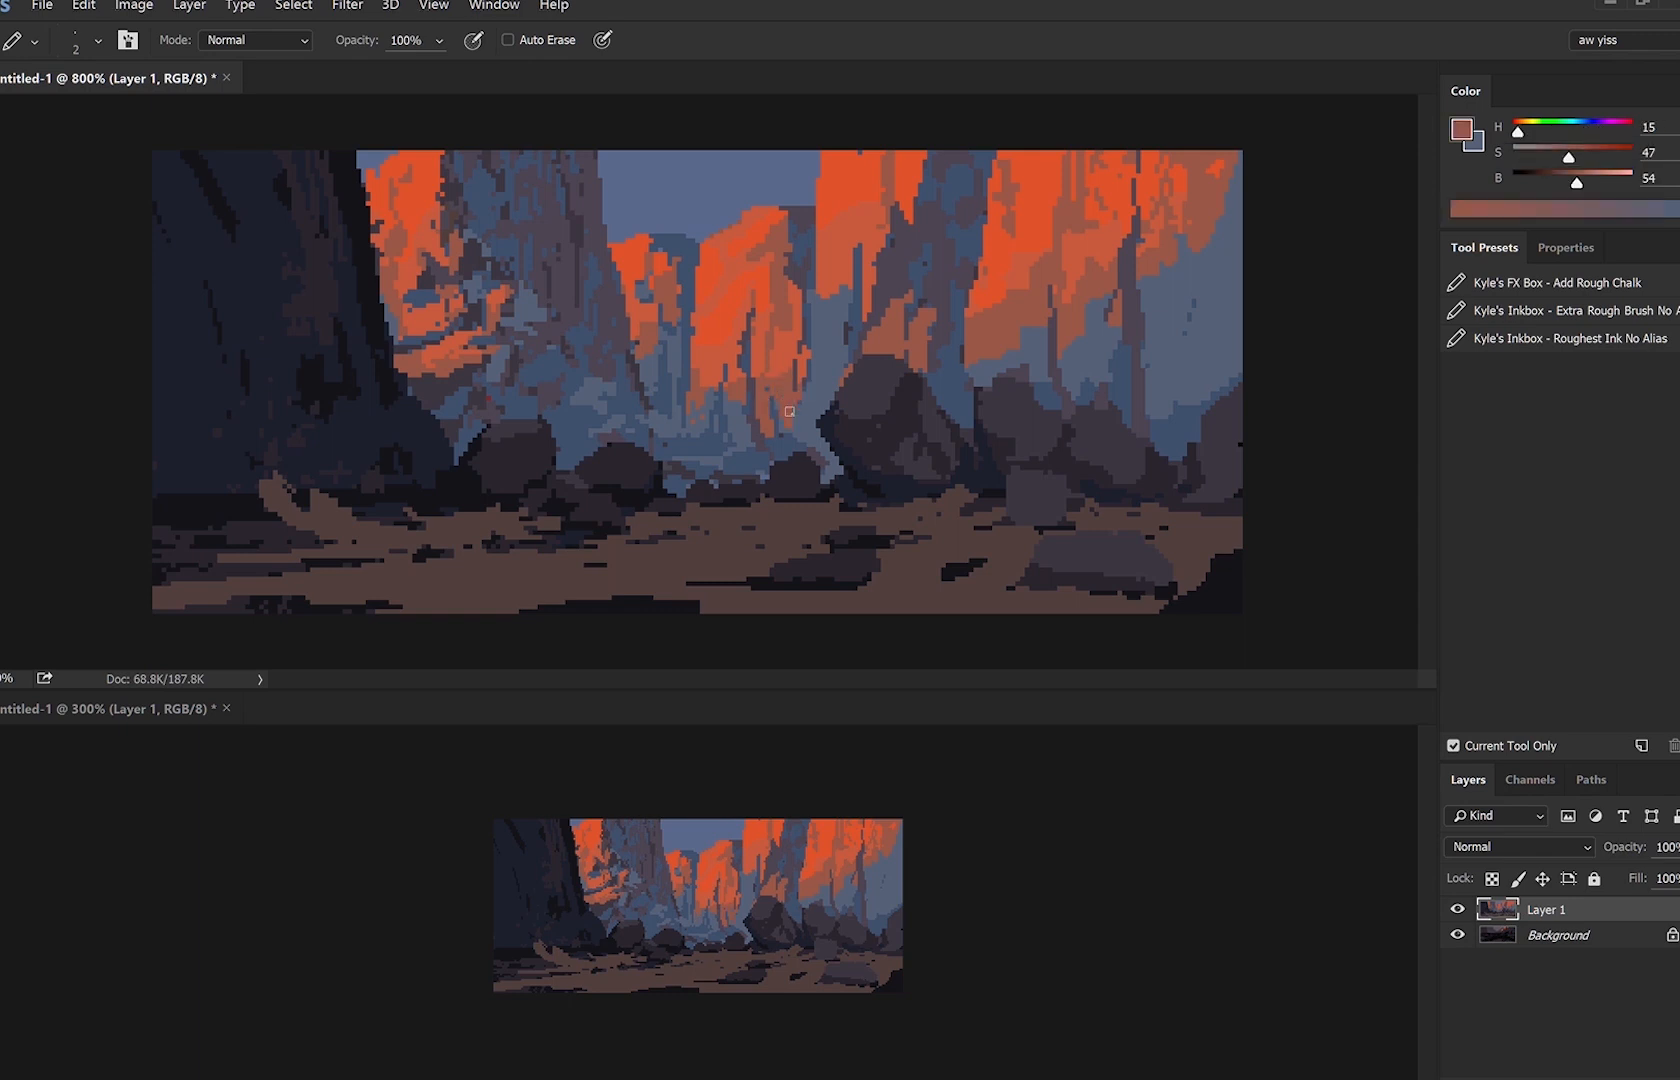
{"action": "key", "text": "bracketleft"}
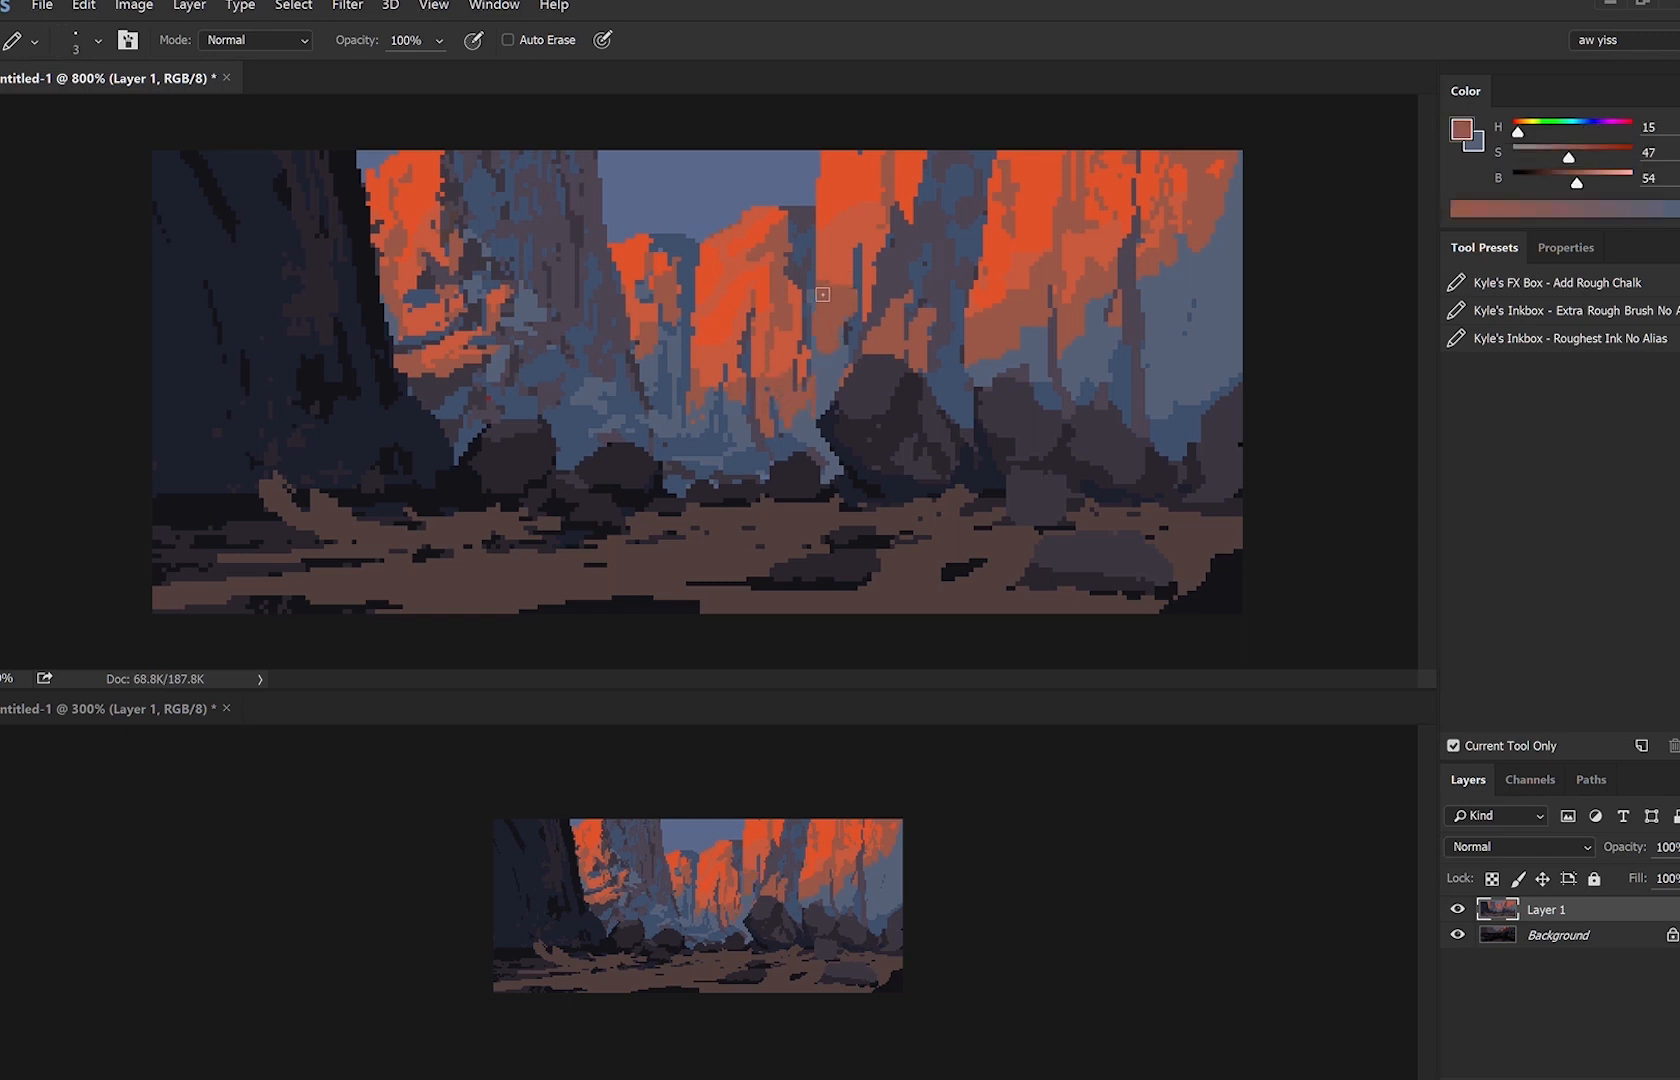
{"action": "key", "text": "bracketleft"}
Refine the cracks and color transitions of the sunlit cliff above the large boulder, using sampled orange and purple tones.
{"action": "left_click", "coordinate": [857, 330], "text": "alt"}
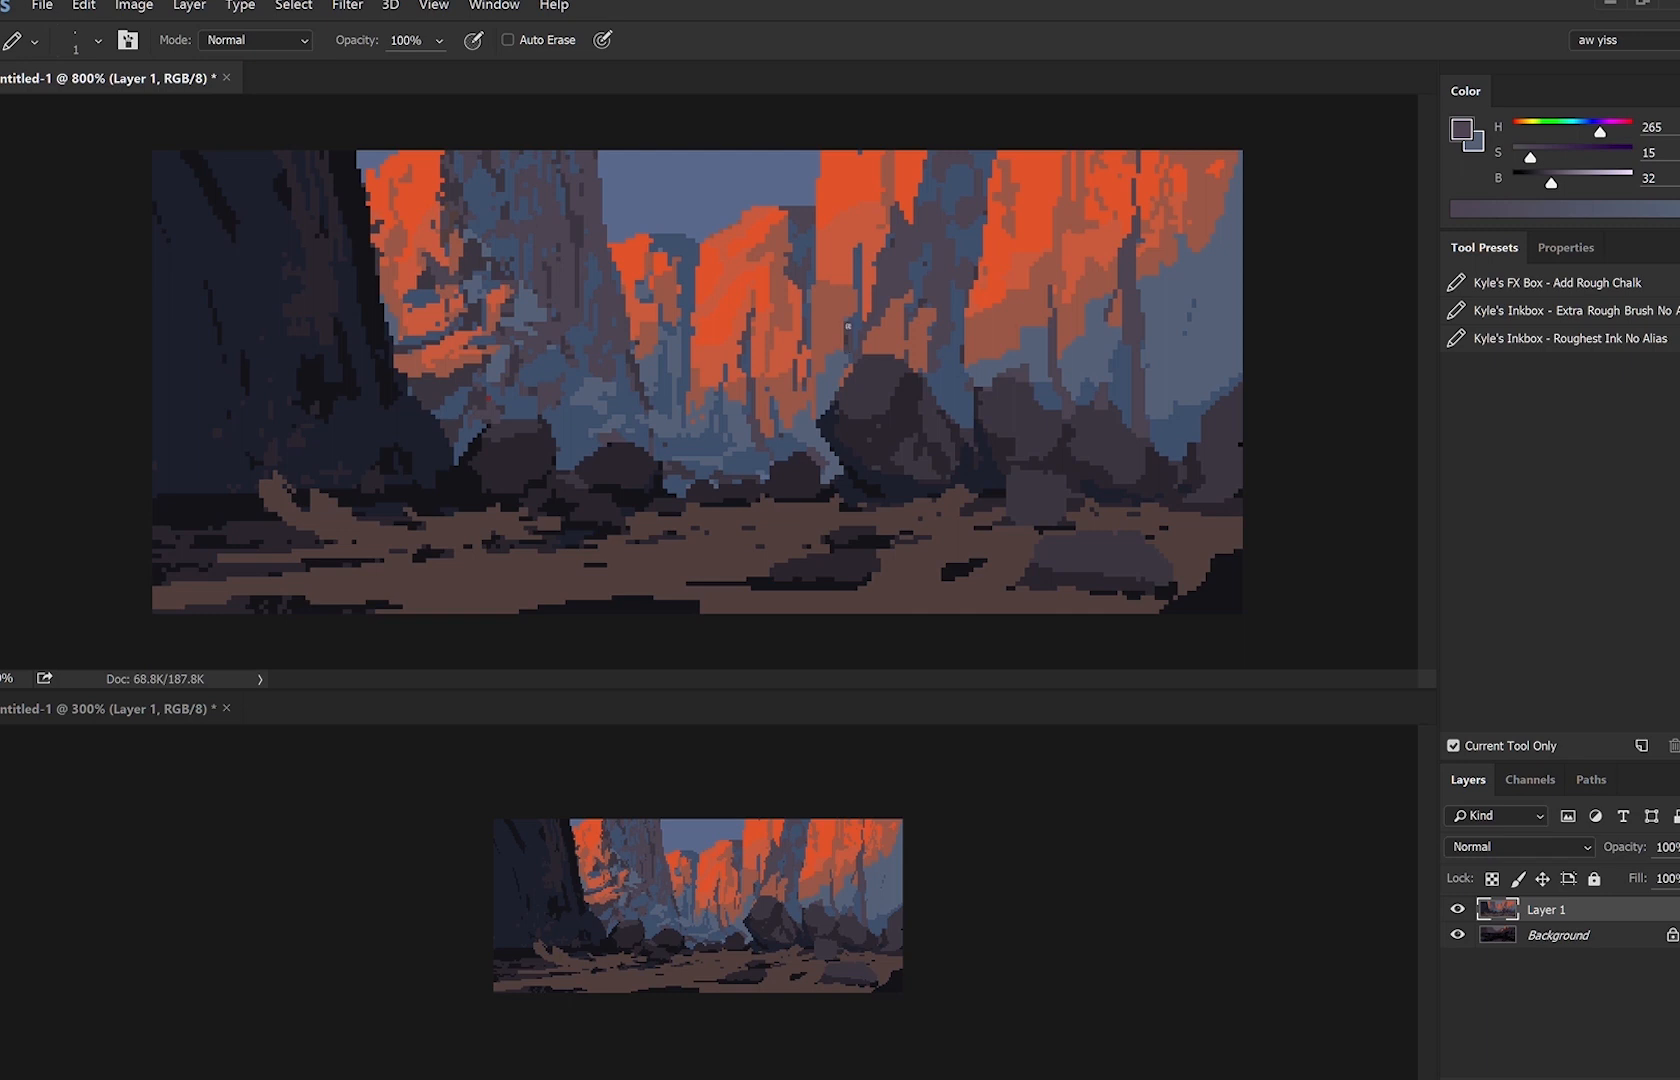
{"action": "left_click", "coordinate": [837, 302], "text": "alt"}
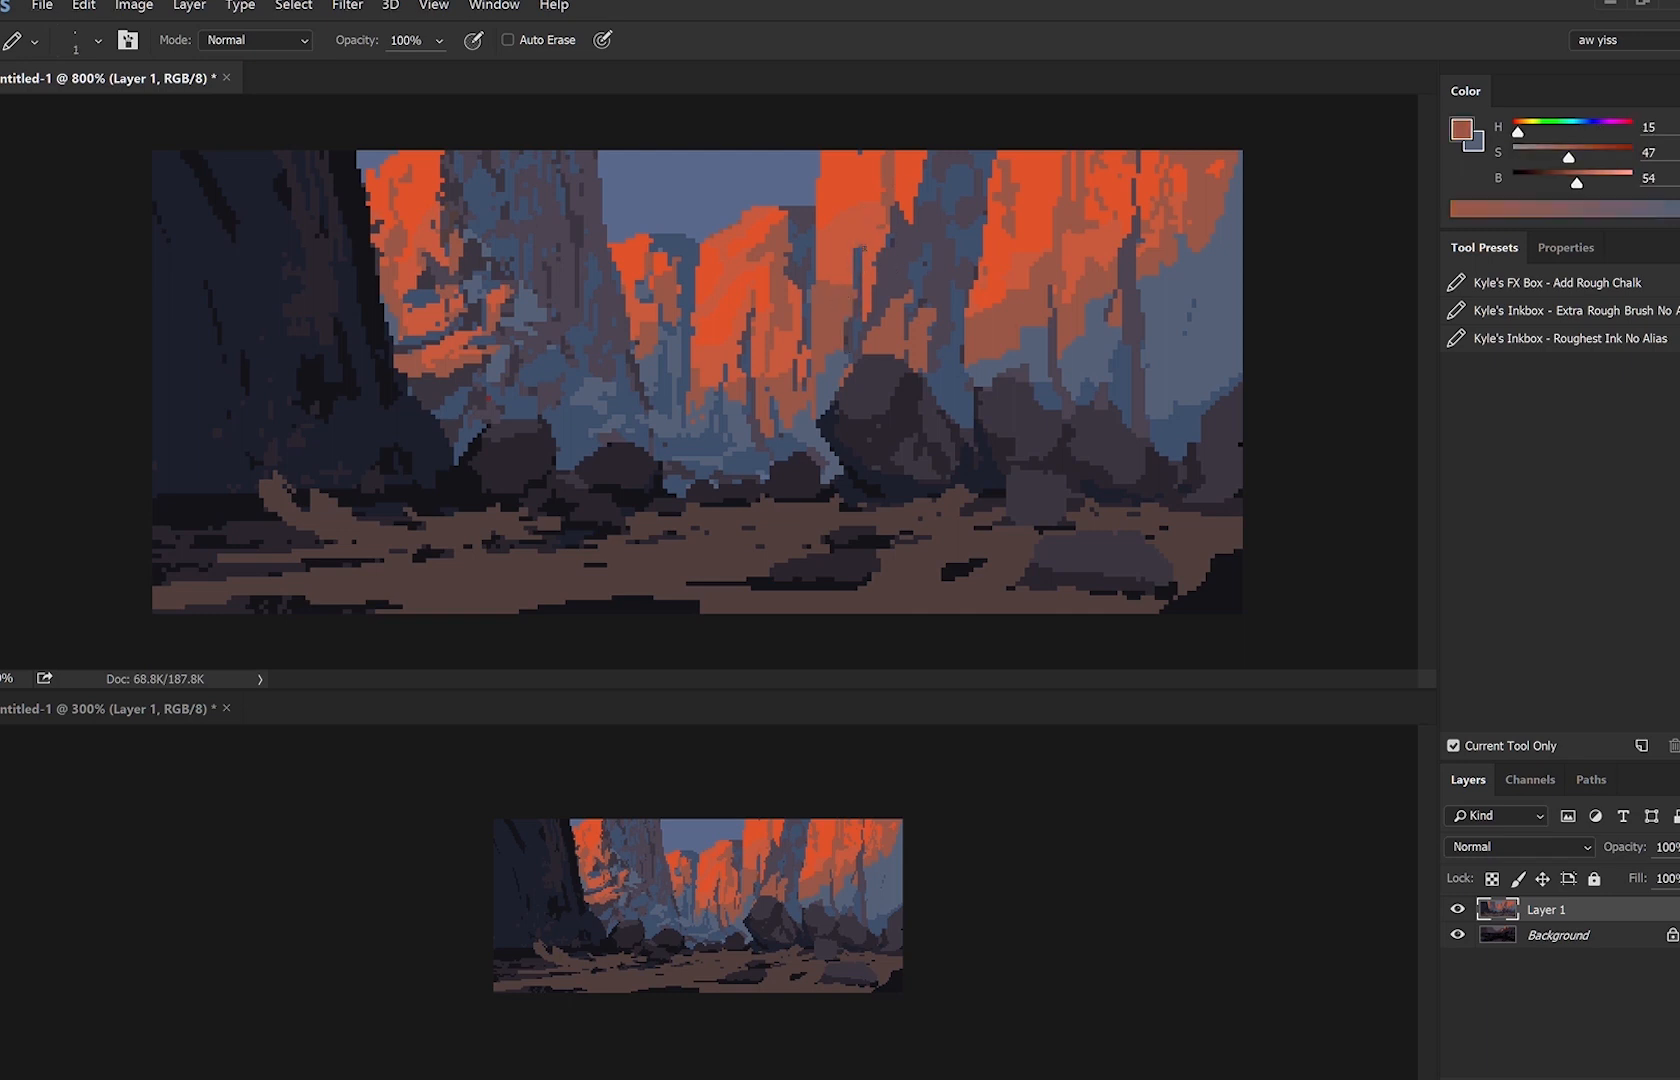
{"action": "left_click", "coordinate": [852, 183], "text": "alt"}
{"action": "left_click", "coordinate": [858, 248], "text": "alt"}
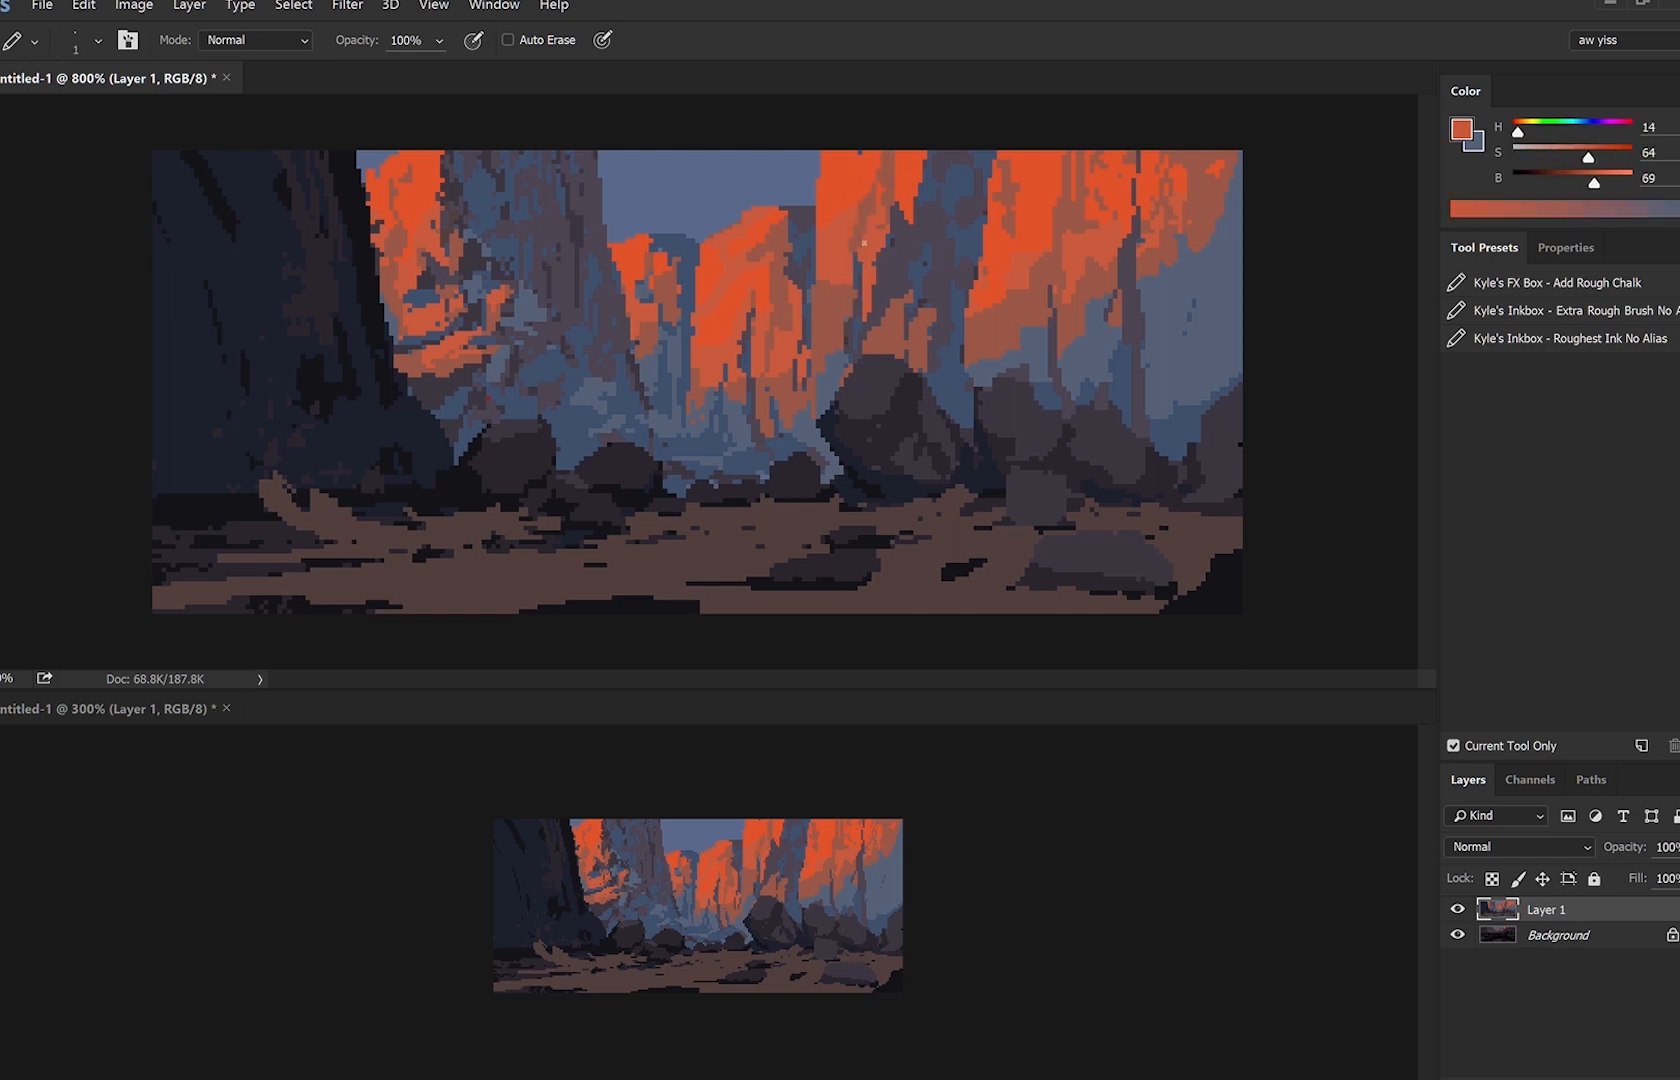
{"action": "left_click", "coordinate": [858, 243], "text": "alt"}
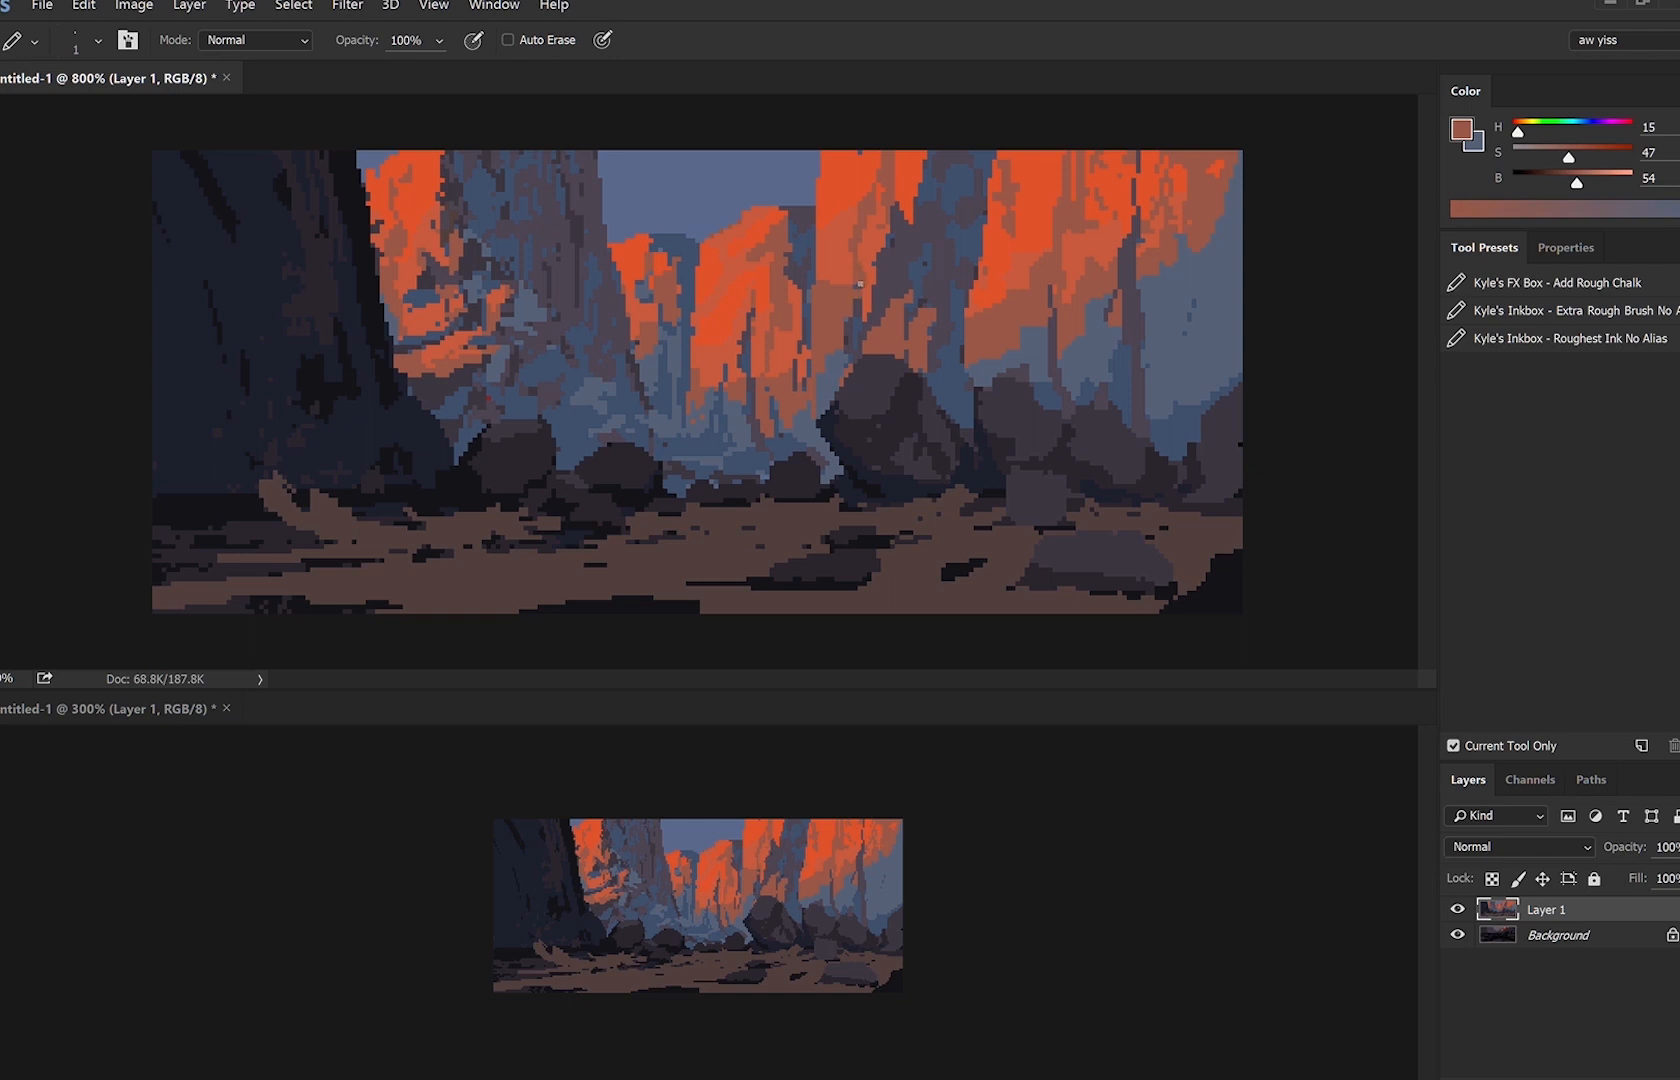
{"action": "left_click", "coordinate": [859, 291], "text": "alt"}
{"action": "left_click", "coordinate": [858, 287], "text": "alt"}
Trim the shadowed underside of the smaller flat rock with sampled sand brown, using a 6 px pencil.
{"action": "left_click", "coordinate": [899, 577], "text": "alt"}
{"action": "key", "text": "bracketleft"}
{"action": "key", "text": "bracketright"}
{"action": "key", "text": "bracketright"}
{"action": "key", "text": "bracketright"}
{"action": "key", "text": "bracketright"}
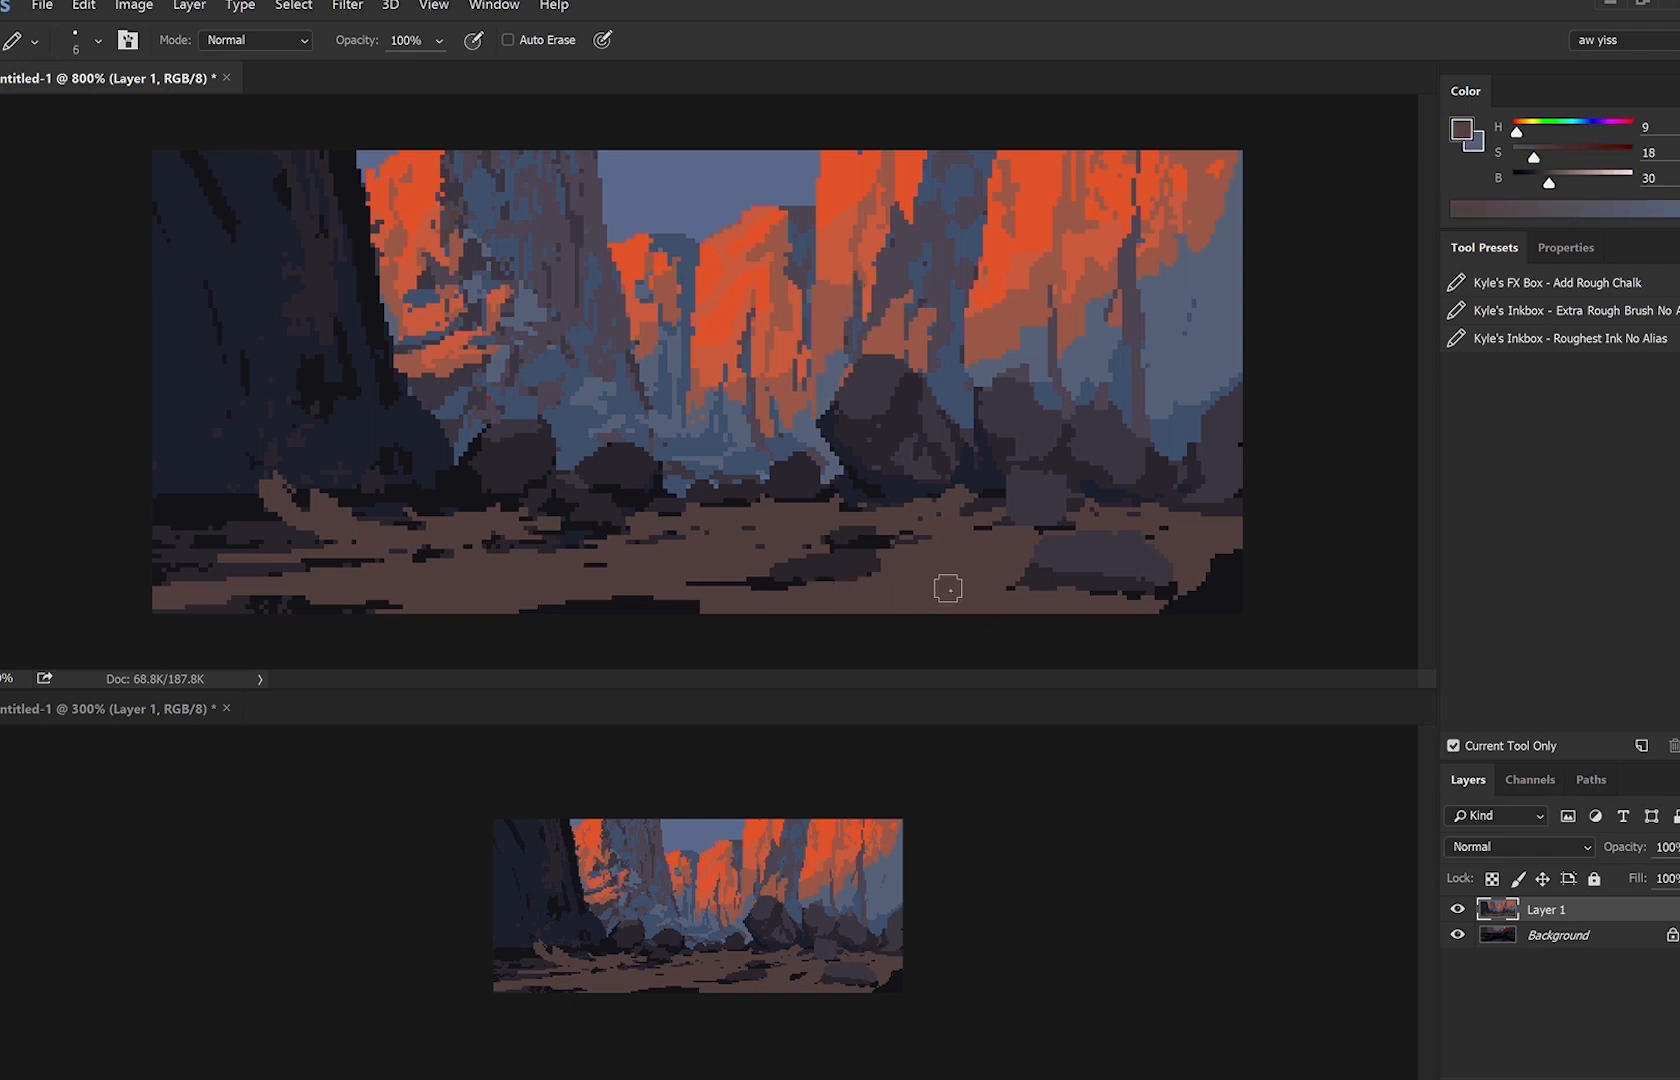
Extend the large flat foreground rock into a broad slope at the picture's right edge and lighten the small flat rock, using sampled shadow tones.
{"action": "left_click", "coordinate": [1132, 576], "text": "alt"}
{"action": "mouse_move", "coordinate": [1178, 531]}
{"action": "left_mouse_down"}
{"action": "mouse_move", "coordinate": [1089, 573]}
{"action": "mouse_move", "coordinate": [1123, 586]}
{"action": "mouse_move", "coordinate": [1208, 534]}
{"action": "left_mouse_up"}
{"action": "left_click", "coordinate": [870, 548]}
{"action": "left_click", "coordinate": [866, 565], "text": "alt"}
{"action": "left_click_drag", "start_coordinate": [1104, 588], "coordinate": [1174, 594]}
{"action": "left_click_drag", "start_coordinate": [1269, 549], "coordinate": [1142, 573]}
{"action": "left_click_drag", "start_coordinate": [1142, 573], "coordinate": [1283, 513]}
Refine the slope's upper and inner edges beside the square boulder with a fine pencil, using sampled brown, purple-gray and shadow tones.
{"action": "key", "text": "bracketleft"}
{"action": "key", "text": "bracketleft"}
{"action": "key", "text": "bracketleft"}
{"action": "key", "text": "bracketleft"}
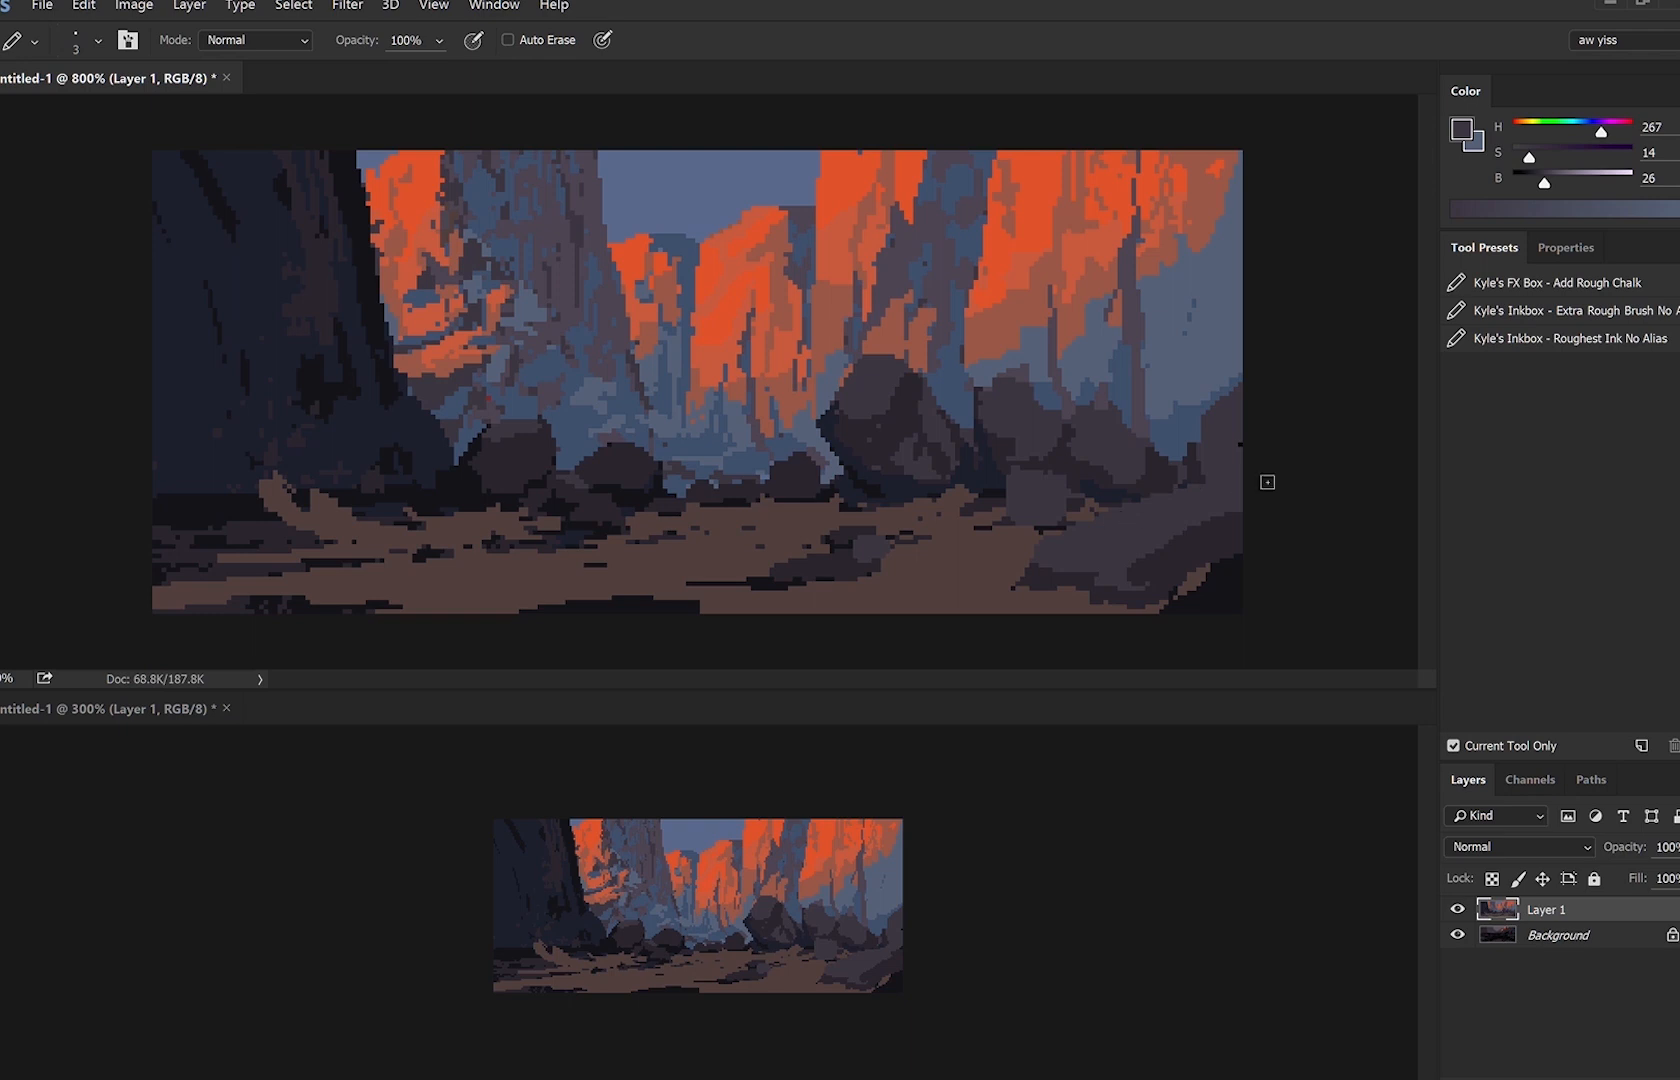
{"action": "mouse_move", "coordinate": [1036, 552]}
{"action": "left_mouse_down"}
{"action": "mouse_move", "coordinate": [1147, 571]}
{"action": "mouse_move", "coordinate": [1074, 525]}
{"action": "mouse_move", "coordinate": [1036, 535]}
{"action": "mouse_move", "coordinate": [1074, 522]}
{"action": "left_mouse_up"}
{"action": "left_click", "coordinate": [1133, 577], "text": "alt"}
{"action": "left_click", "coordinate": [1006, 562], "text": "alt"}
{"action": "key", "text": "bracketright"}
{"action": "key", "text": "bracketleft"}
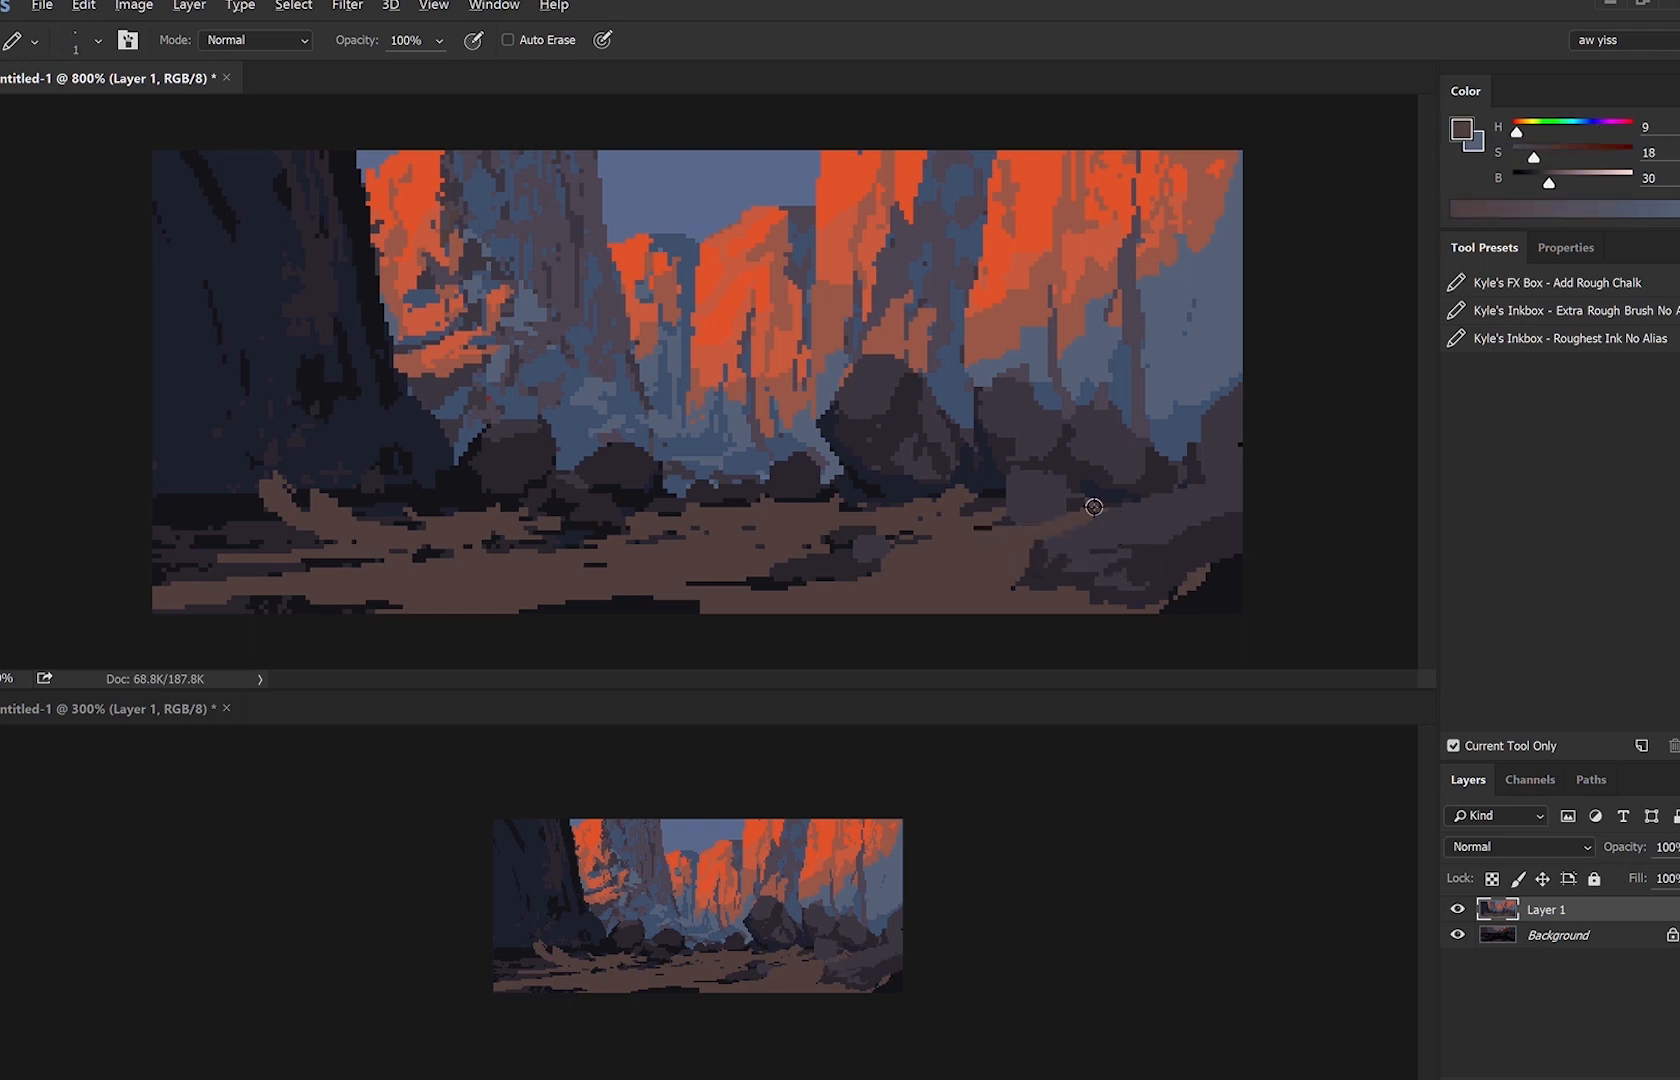
{"action": "left_click", "coordinate": [1094, 507], "text": "alt"}
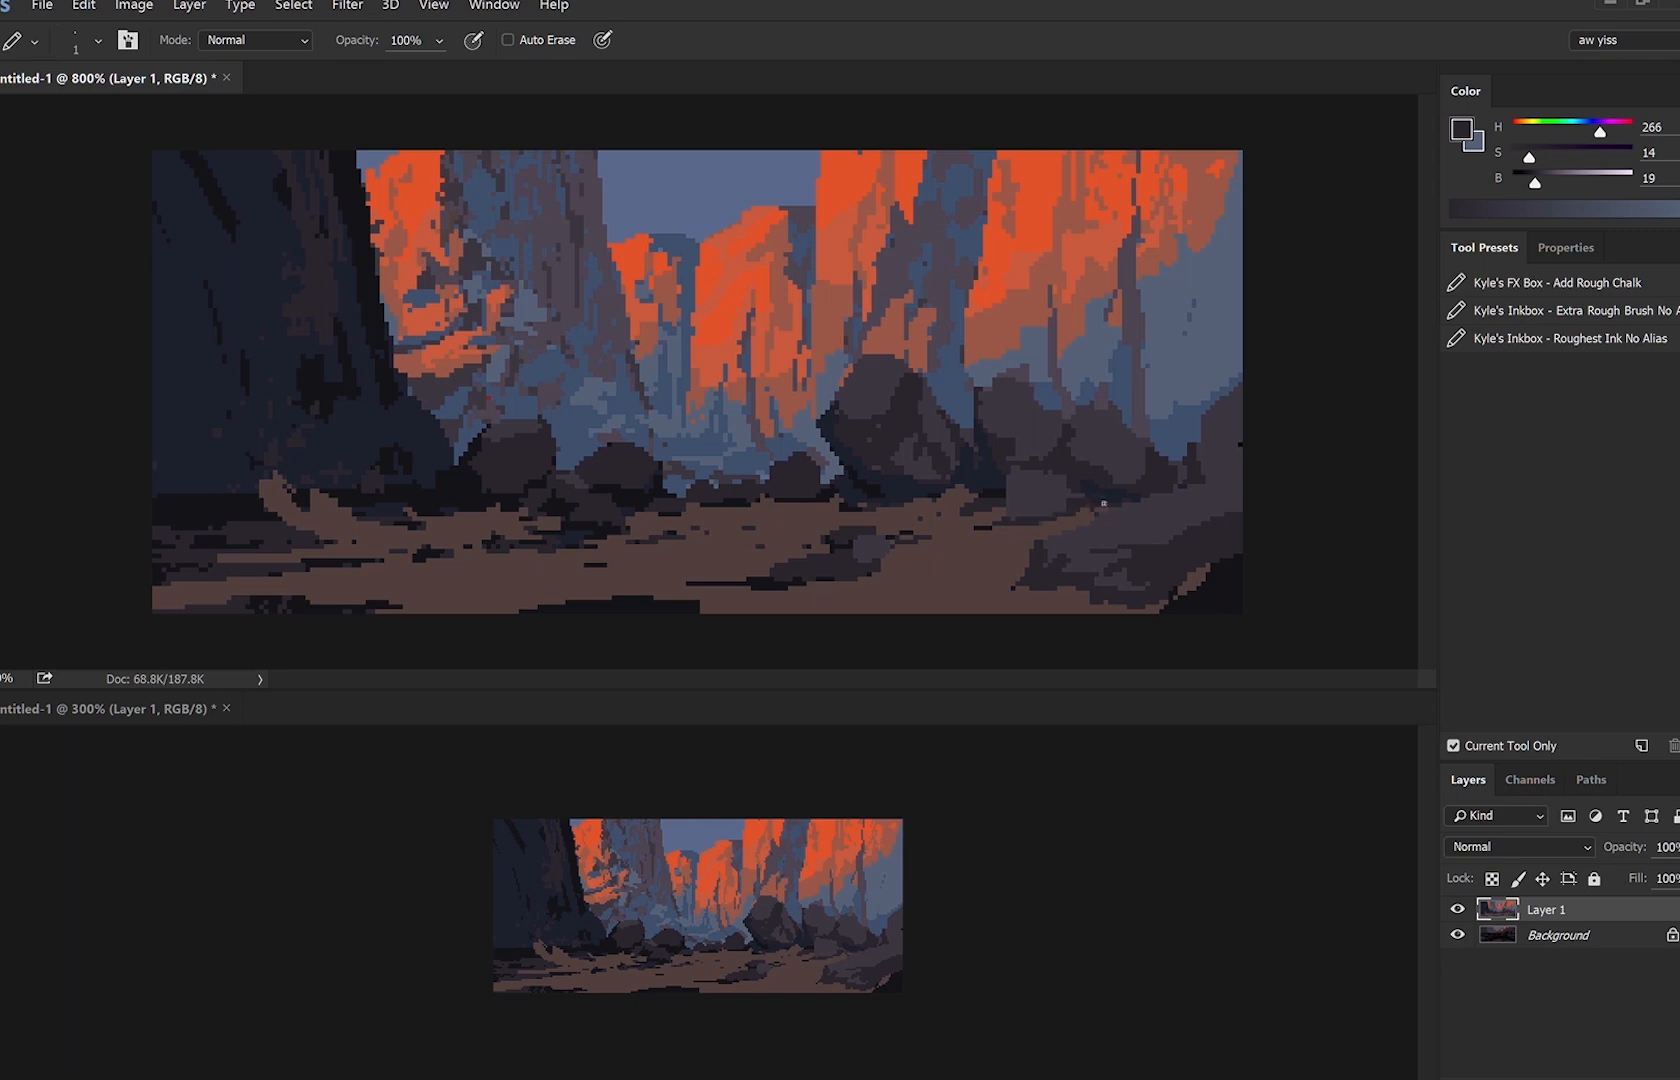
{"action": "left_click", "coordinate": [1146, 515], "text": "alt"}
{"action": "key", "text": "bracketright"}
{"action": "mouse_move", "coordinate": [1044, 544]}
{"action": "left_mouse_down"}
{"action": "mouse_move", "coordinate": [1090, 521]}
{"action": "mouse_move", "coordinate": [1159, 540]}
{"action": "mouse_move", "coordinate": [1014, 566]}
{"action": "left_mouse_up"}
Cover the black lower-right corner of the painting with sampled purple-gray, using a larger pencil to fill out the slope.
{"action": "left_click", "coordinate": [1090, 575], "text": "alt"}
{"action": "left_click", "coordinate": [1010, 551], "text": "alt"}
{"action": "key", "text": "bracketright"}
{"action": "key", "text": "bracketright"}
{"action": "key", "text": "bracketright"}
{"action": "key", "text": "bracketright"}
{"action": "key", "text": "bracketright"}
{"action": "key", "text": "bracketright"}
{"action": "mouse_move", "coordinate": [1136, 611]}
{"action": "left_mouse_down"}
{"action": "mouse_move", "coordinate": [1080, 626]}
{"action": "mouse_move", "coordinate": [1195, 614]}
{"action": "mouse_move", "coordinate": [1076, 581]}
{"action": "left_mouse_up"}
Rework the lower boundary between the sand and the slope with sampled rock and sand tones, progressively reducing the pencil size.
{"action": "left_click", "coordinate": [1204, 550], "text": "alt"}
{"action": "key", "text": "bracketleft"}
{"action": "key", "text": "bracketleft"}
{"action": "key", "text": "bracketleft"}
{"action": "left_click_drag", "start_coordinate": [881, 600], "coordinate": [948, 588]}
{"action": "key", "text": "bracketleft"}
{"action": "left_click", "coordinate": [950, 573], "text": "alt"}
{"action": "key", "text": "bracketleft"}
{"action": "key", "text": "bracketleft"}
{"action": "mouse_move", "coordinate": [766, 607]}
{"action": "left_mouse_down"}
{"action": "mouse_move", "coordinate": [705, 625]}
{"action": "mouse_move", "coordinate": [1072, 577]}
{"action": "mouse_move", "coordinate": [891, 657]}
{"action": "mouse_move", "coordinate": [1080, 583]}
{"action": "left_mouse_up"}
Break up the slope's sand-side edge with shadow streaks and trim stray dark marks on the sand with sampled brown.
{"action": "left_click", "coordinate": [926, 597], "text": "alt"}
{"action": "key", "text": "bracketright"}
{"action": "key", "text": "bracketright"}
{"action": "key", "text": "bracketleft"}
{"action": "left_click_drag", "start_coordinate": [1148, 555], "coordinate": [1008, 567]}
{"action": "key", "text": "bracketleft"}
{"action": "left_click", "coordinate": [934, 488], "text": "alt"}
{"action": "key", "text": "bracketleft"}
{"action": "left_click", "coordinate": [1005, 548], "text": "alt"}
{"action": "key", "text": "bracketleft"}
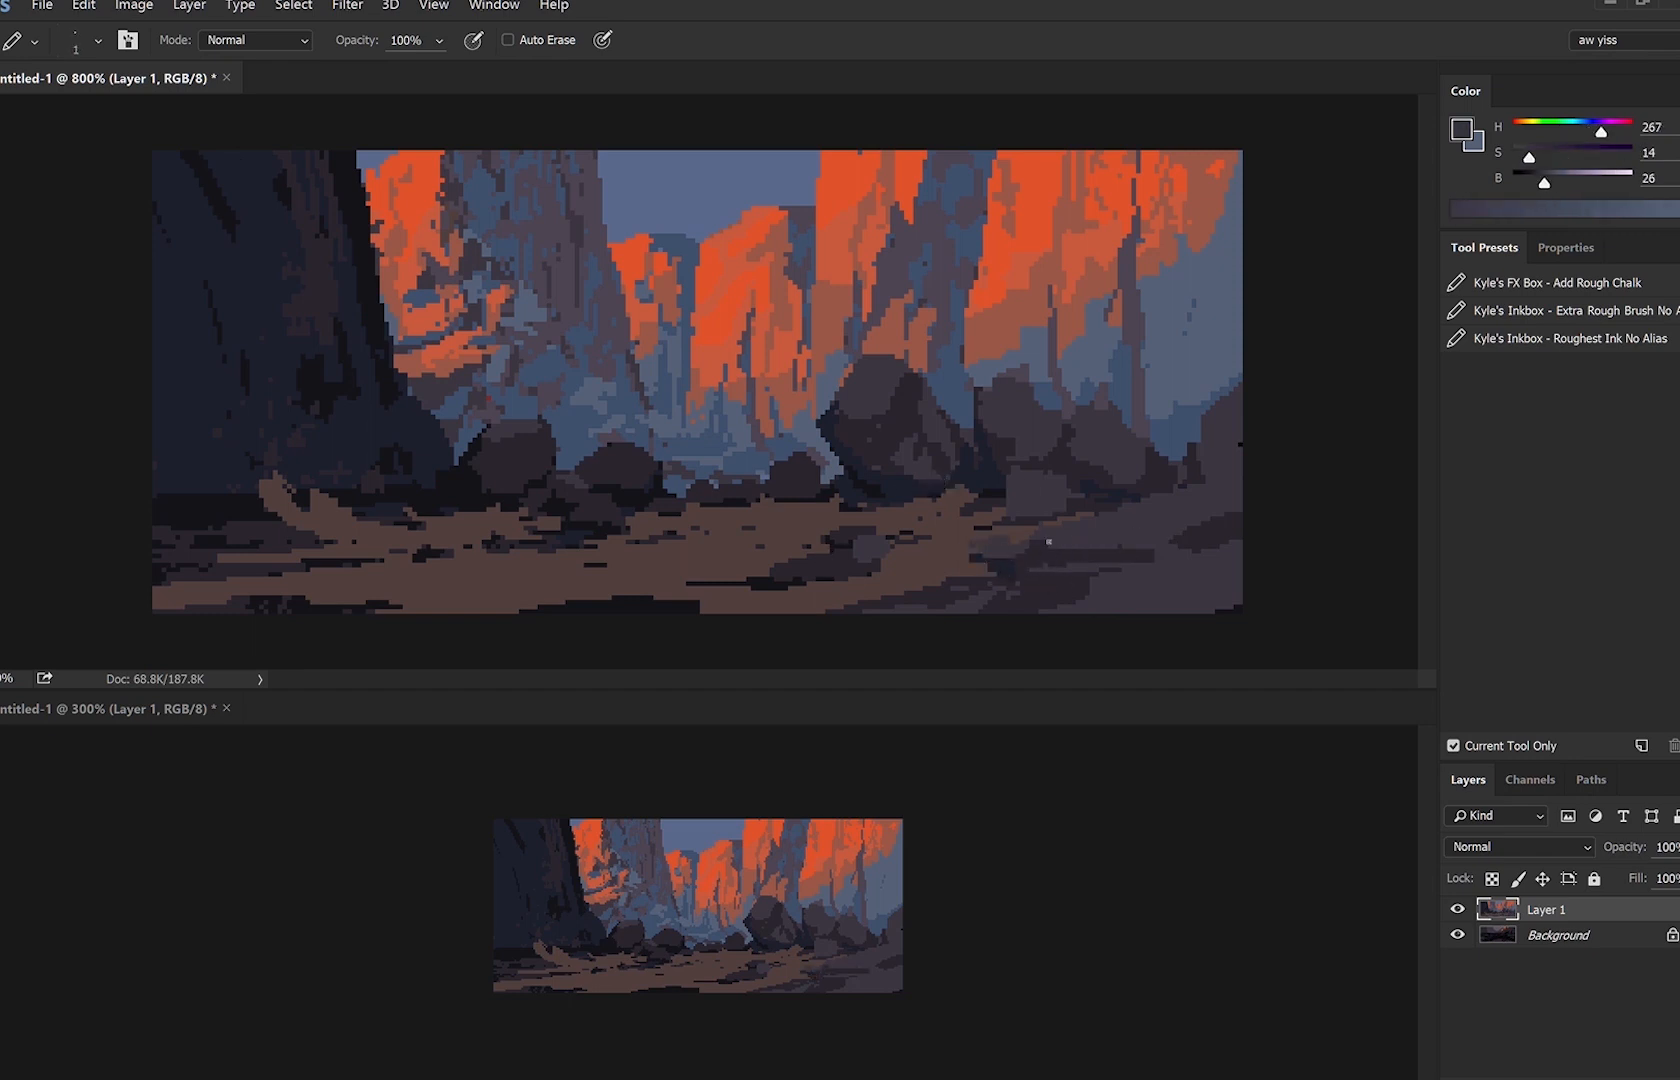
{"action": "left_click", "coordinate": [956, 551], "text": "alt"}
{"action": "key", "text": "bracketright"}
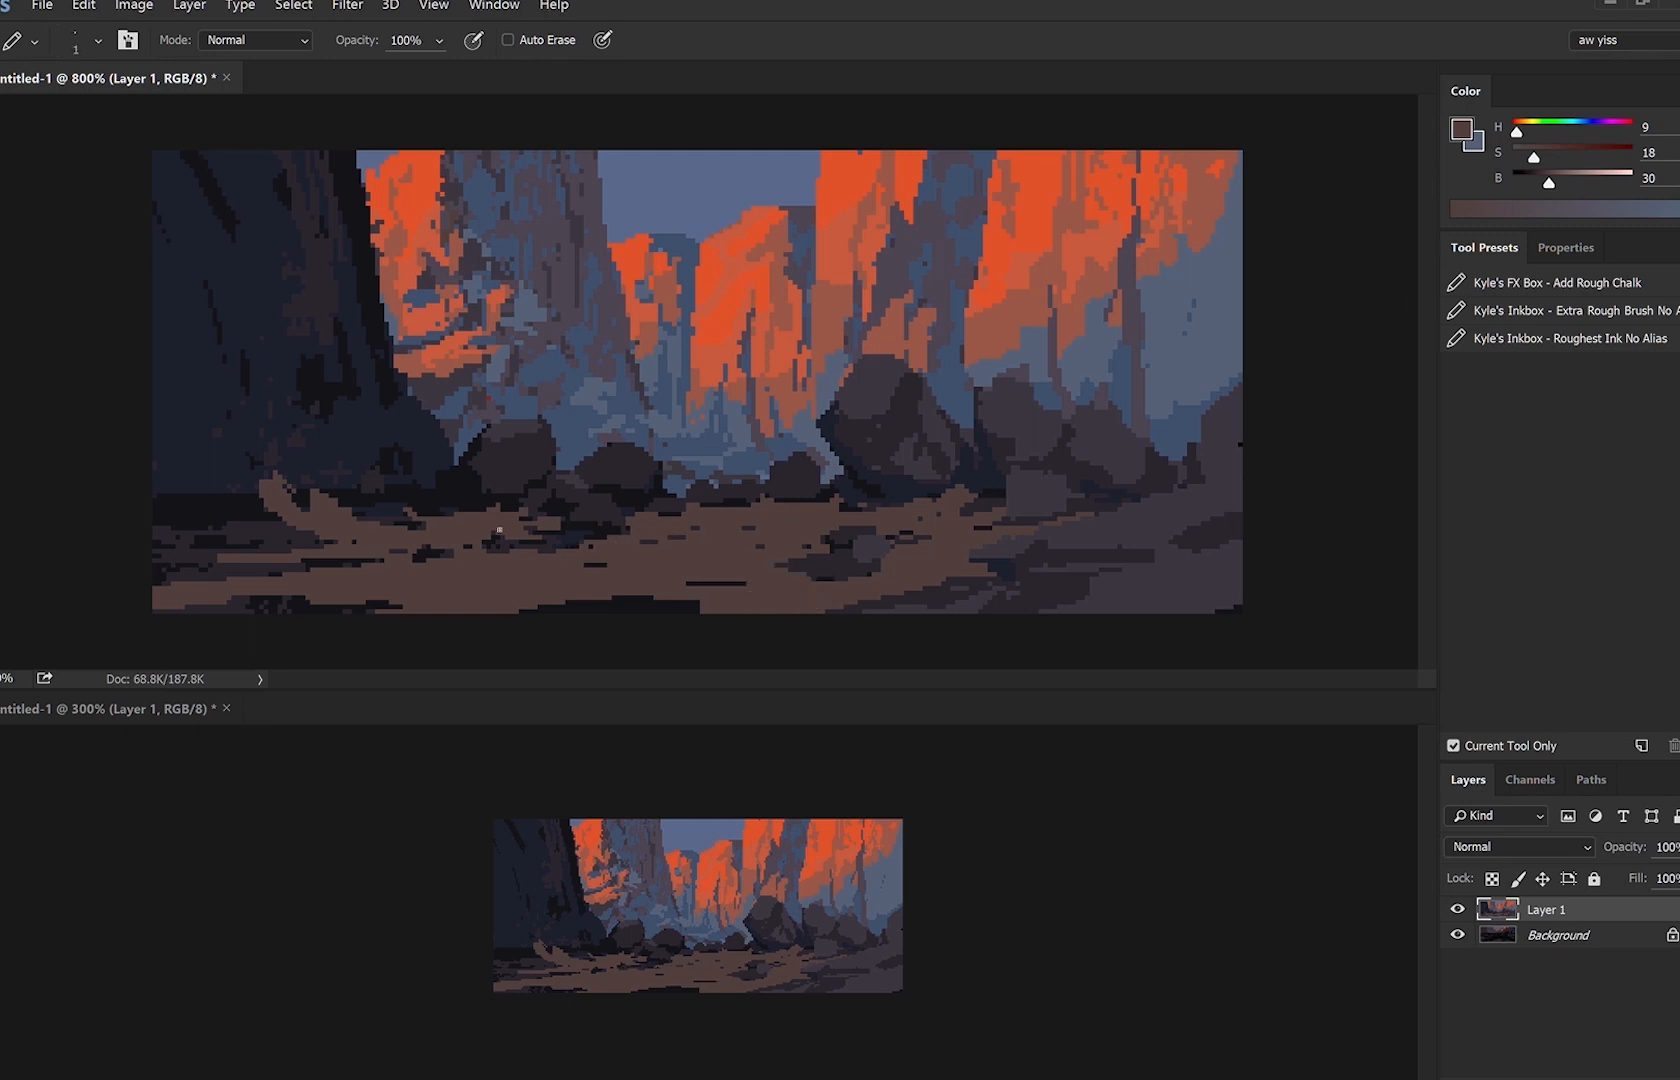
Rework the dark foreground cliff and its base with sampled shadow tones, undoing an unwanted stroke along the way.
{"action": "left_click", "coordinate": [253, 500], "text": "alt"}
{"action": "left_click", "coordinate": [251, 476], "text": "alt"}
{"action": "mouse_move", "coordinate": [261, 478]}
{"action": "left_mouse_down"}
{"action": "mouse_move", "coordinate": [266, 508]}
{"action": "mouse_move", "coordinate": [284, 504]}
{"action": "mouse_move", "coordinate": [266, 495]}
{"action": "left_mouse_up"}
{"action": "left_click", "coordinate": [257, 508], "text": "alt"}
{"action": "key", "text": "ctrl+alt+z"}
{"action": "key", "text": "bracketleft"}
{"action": "left_click_drag", "start_coordinate": [252, 378], "coordinate": [225, 445]}
{"action": "left_click_drag", "start_coordinate": [231, 330], "coordinate": [238, 416]}
Flip the image horizontally and reshape the boulder beside the slope, adding sampled dark blue shadow at its base.
{"action": "key", "text": "ctrl+shift+h"}
{"action": "left_click", "coordinate": [420, 503], "text": "alt"}
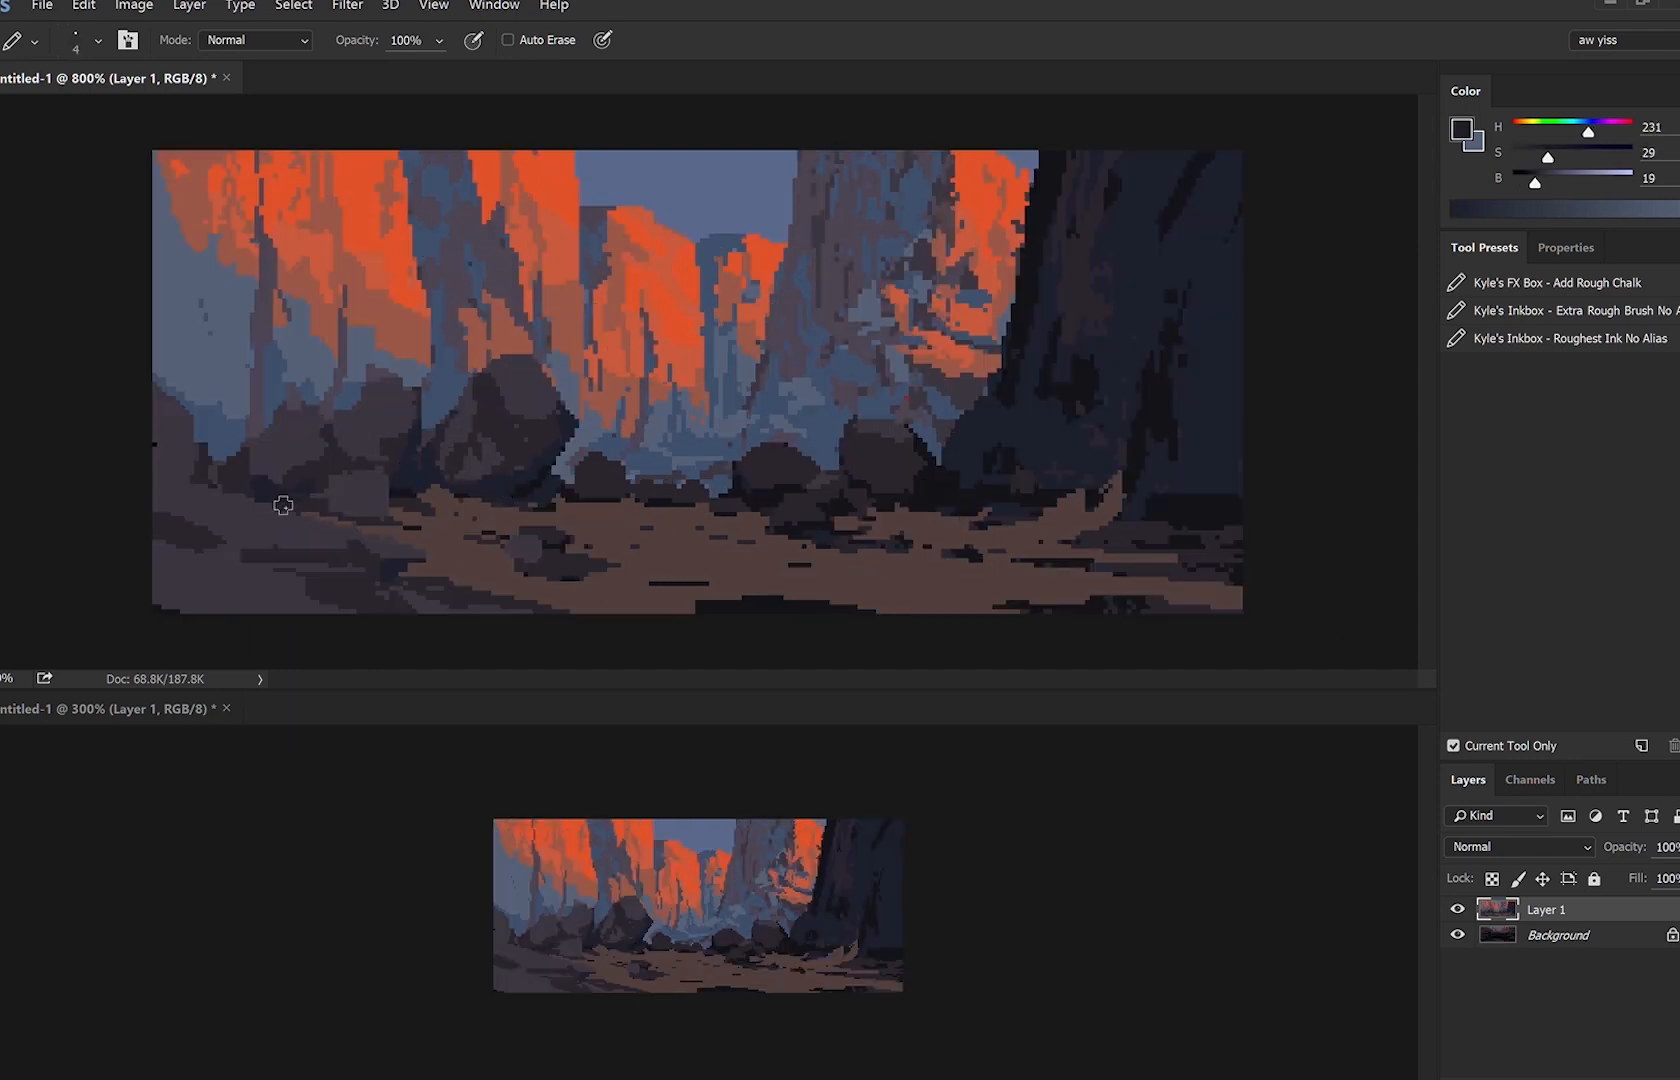
{"action": "mouse_move", "coordinate": [226, 464]}
{"action": "left_mouse_down"}
{"action": "mouse_move", "coordinate": [303, 442]}
{"action": "mouse_move", "coordinate": [266, 425]}
{"action": "mouse_move", "coordinate": [295, 404]}
{"action": "left_mouse_up"}
{"action": "left_click", "coordinate": [291, 461], "text": "alt"}
{"action": "key", "text": "bracketleft"}
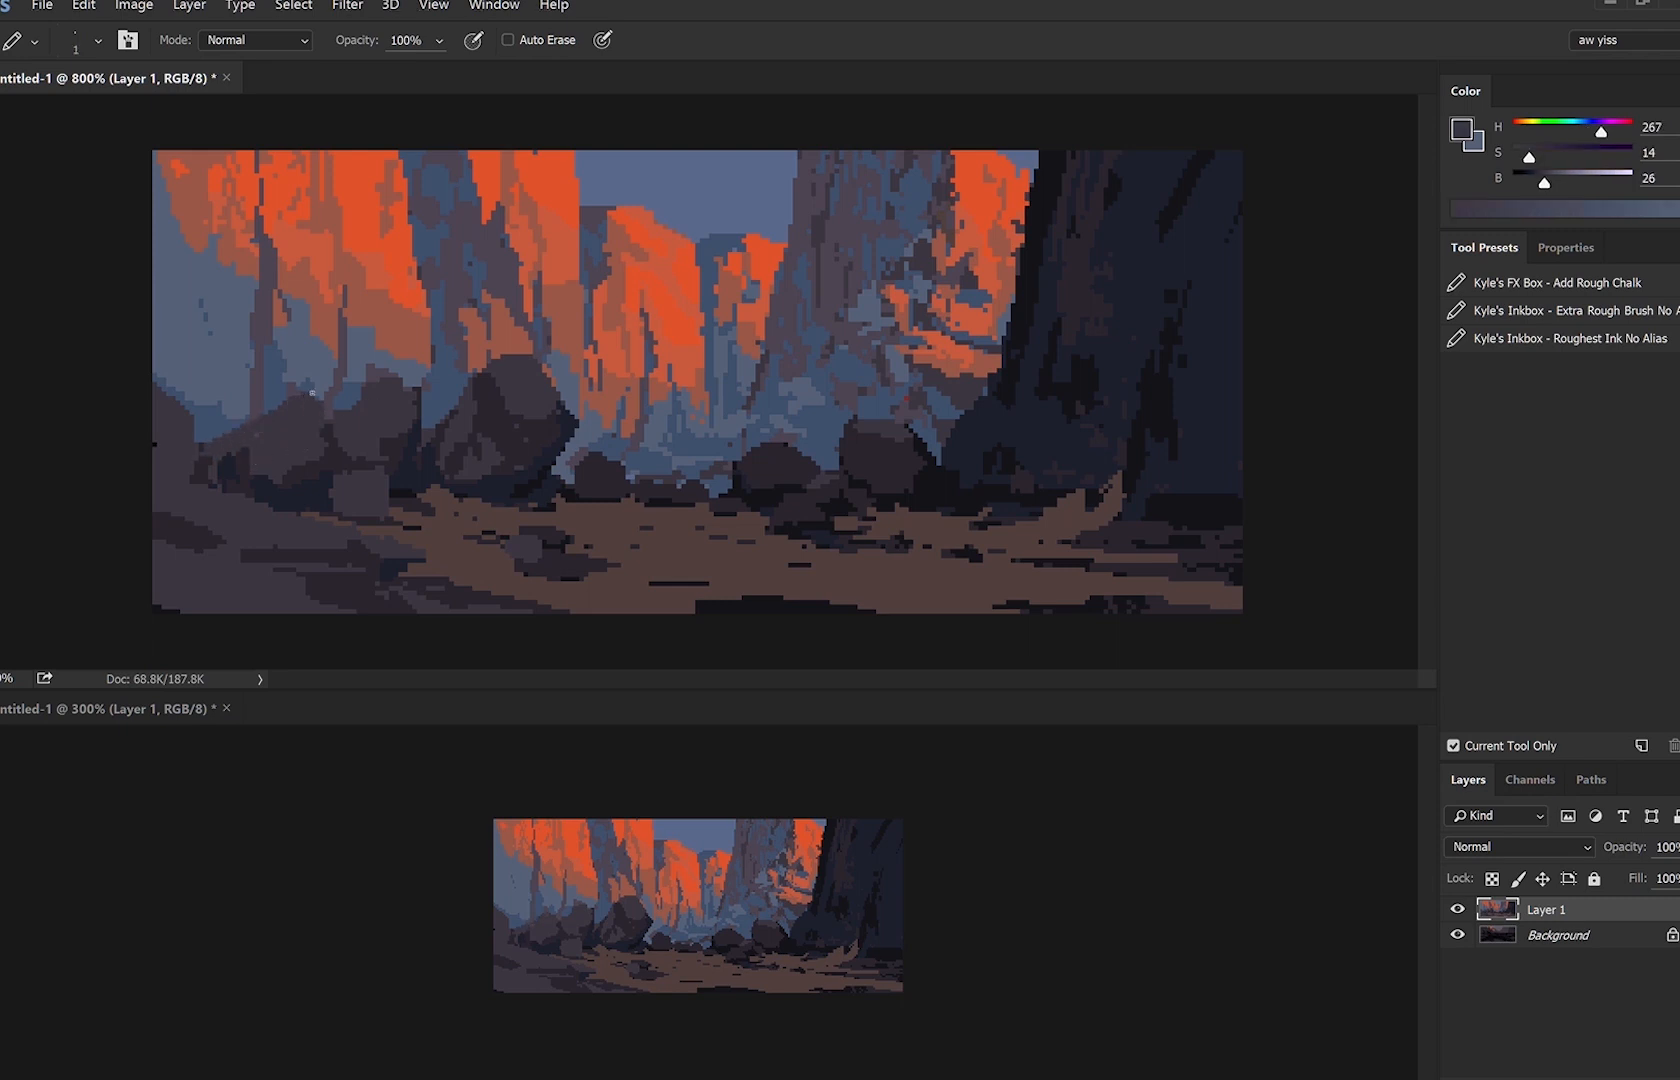
Reshape the boulder next to the largest one with a purple-gray lit face, darker side and clean blue gap, using sampled colors.
{"action": "mouse_move", "coordinate": [367, 390]}
{"action": "left_mouse_down"}
{"action": "mouse_move", "coordinate": [375, 375]}
{"action": "mouse_move", "coordinate": [418, 400]}
{"action": "left_mouse_up"}
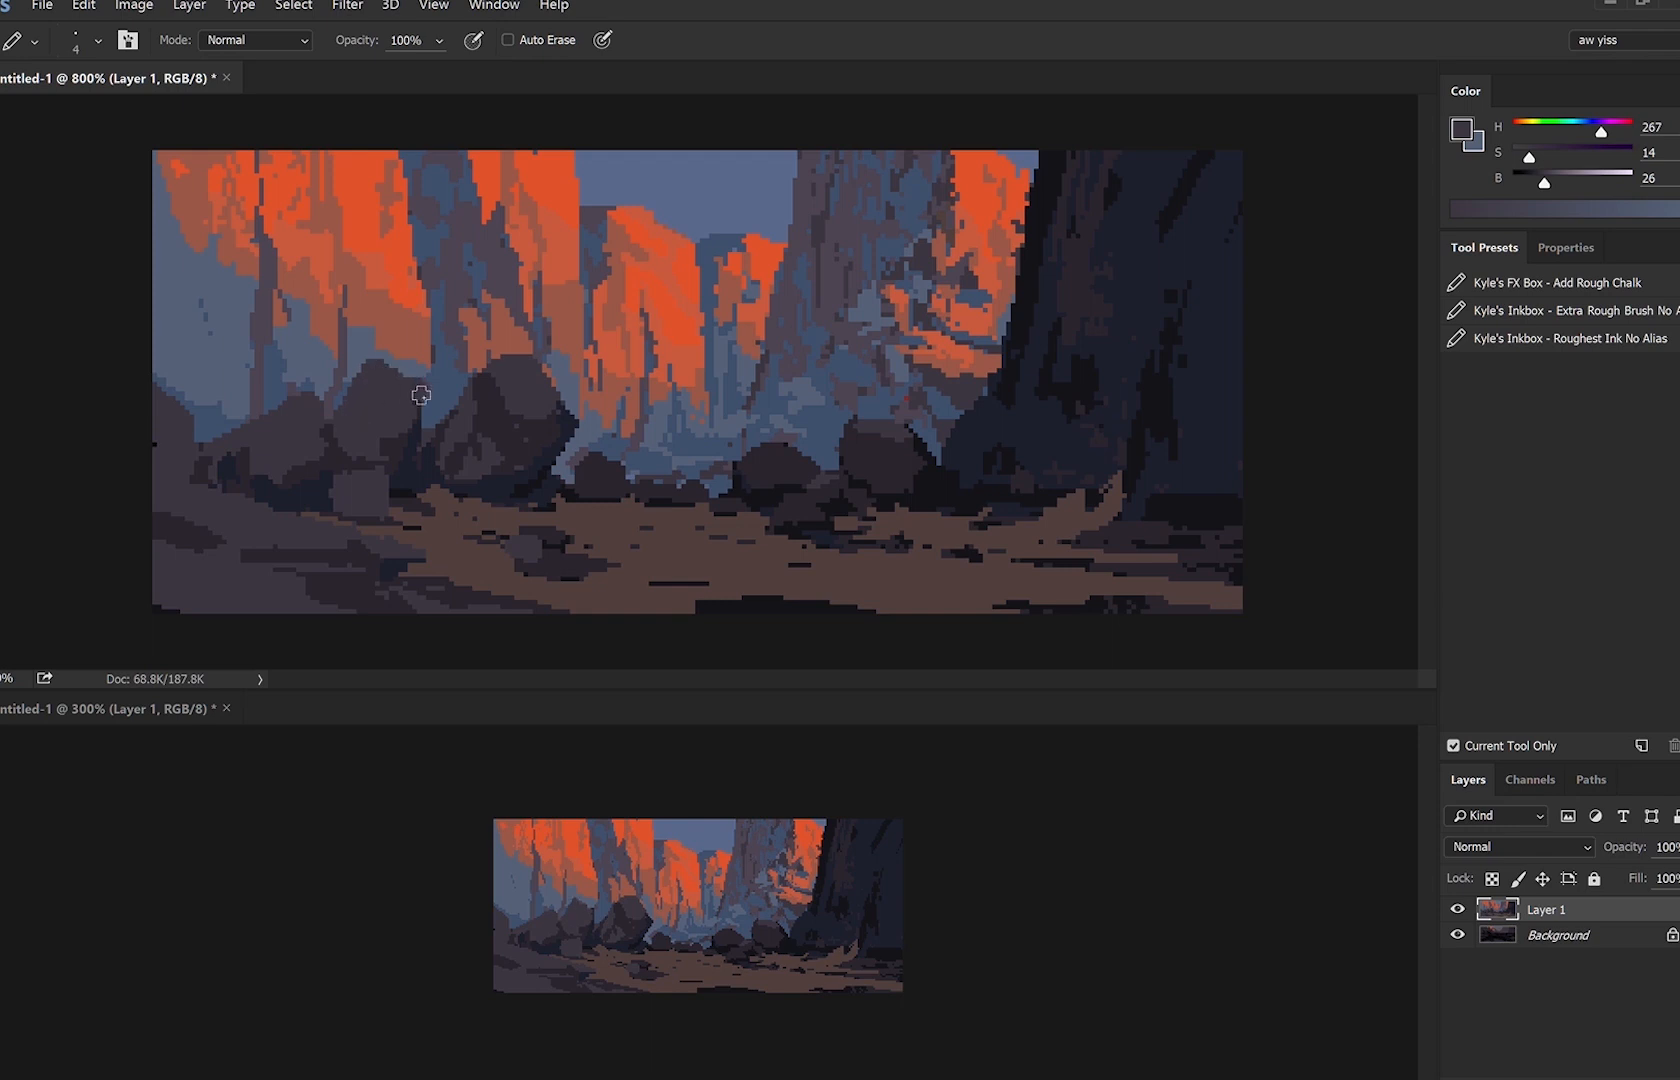
{"action": "key", "text": "bracketleft"}
{"action": "key", "text": "bracketleft"}
{"action": "key", "text": "bracketleft"}
{"action": "left_click", "coordinate": [392, 462], "text": "alt"}
{"action": "key", "text": "bracketright"}
{"action": "left_click", "coordinate": [421, 412], "text": "alt"}
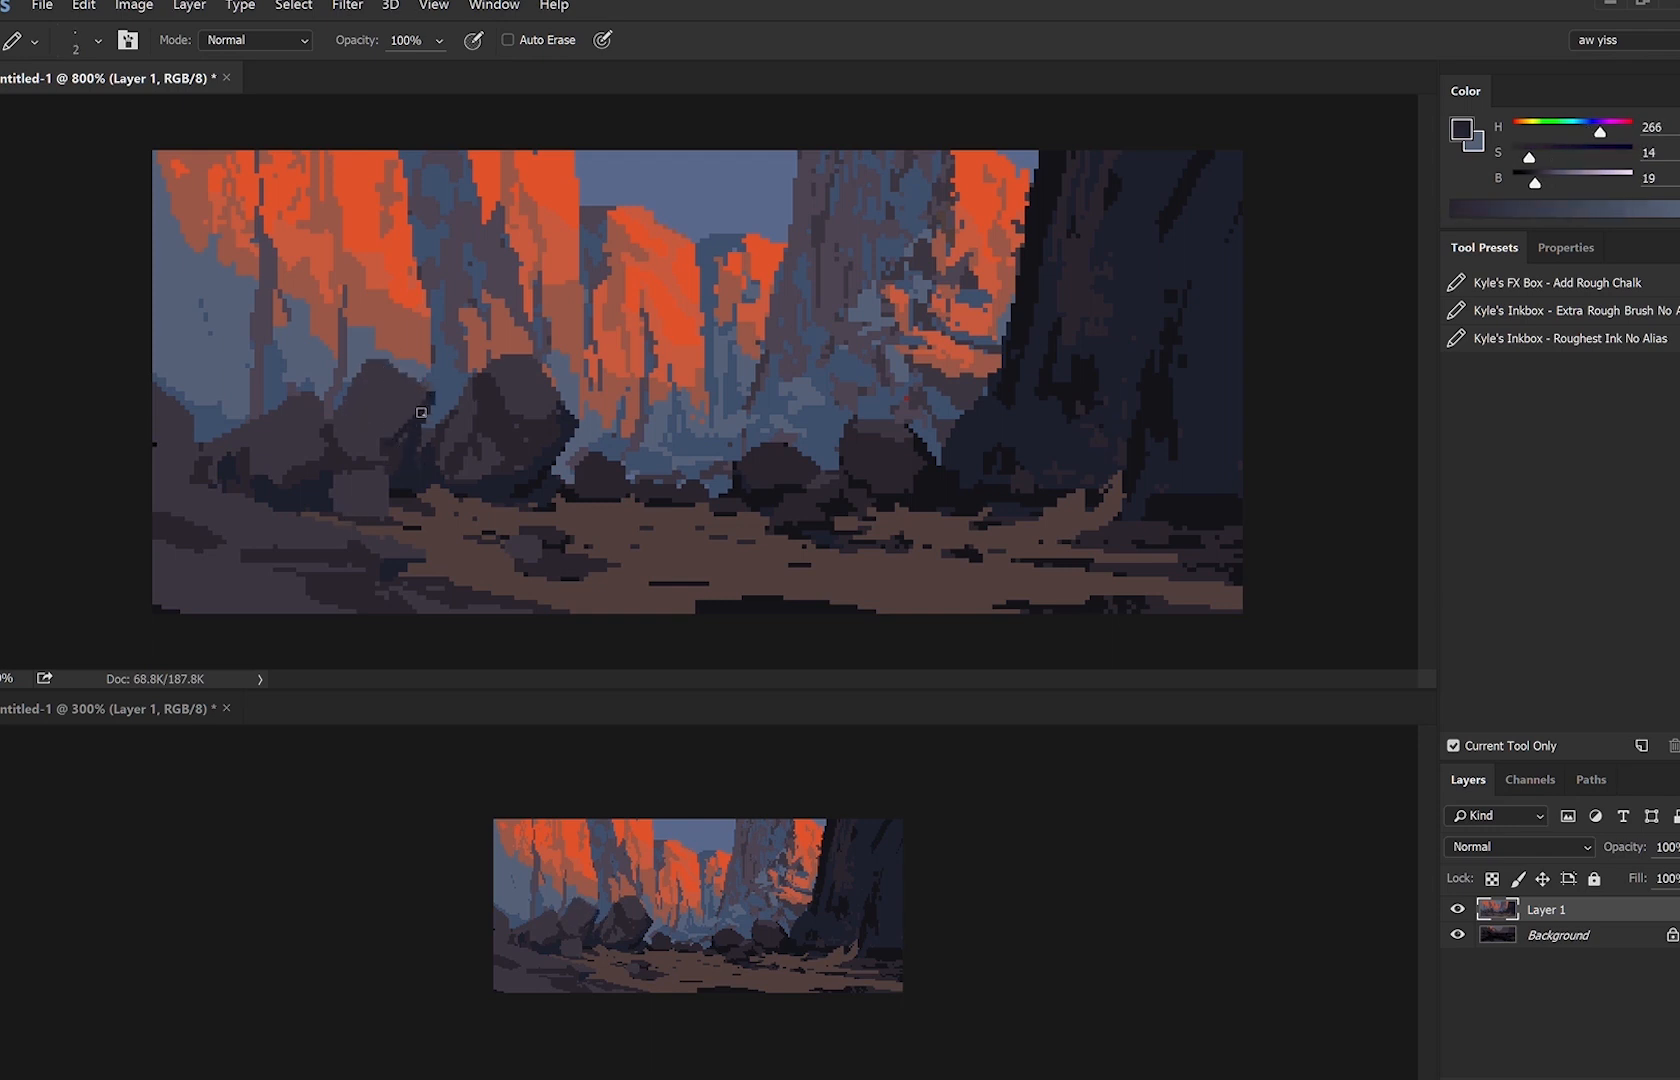
{"action": "left_click", "coordinate": [429, 398], "text": "alt"}
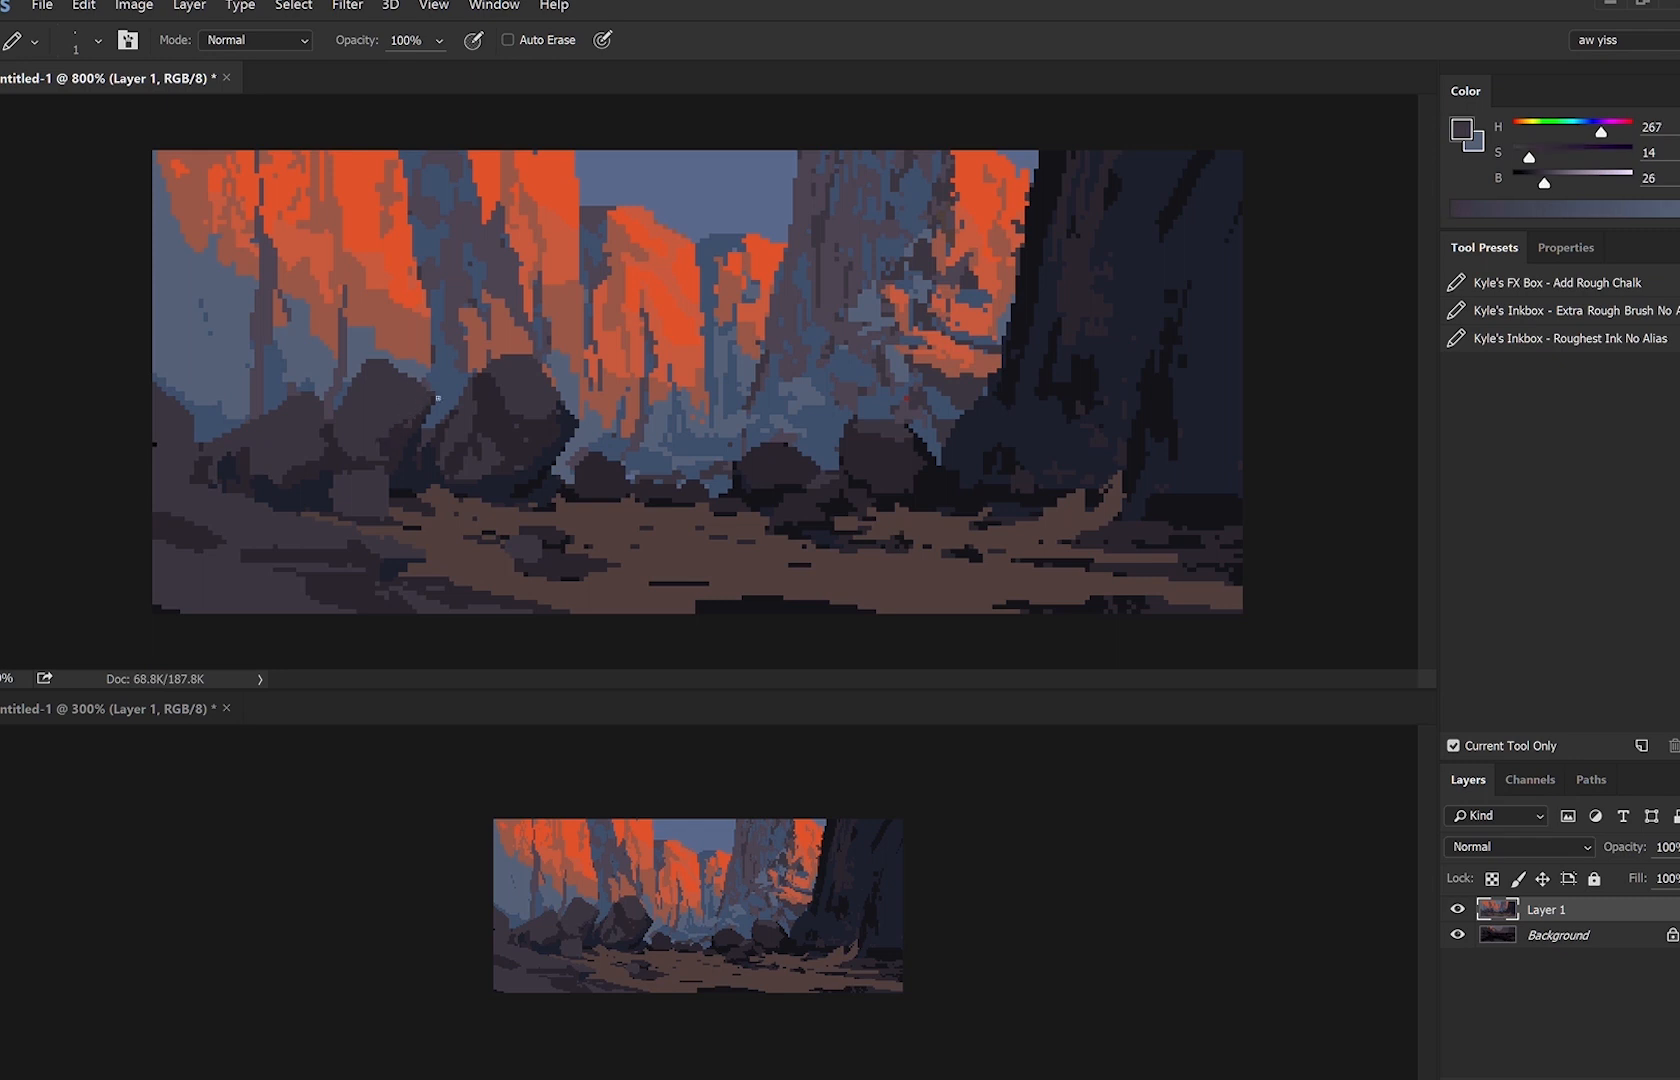
{"action": "left_click", "coordinate": [419, 410], "text": "alt"}
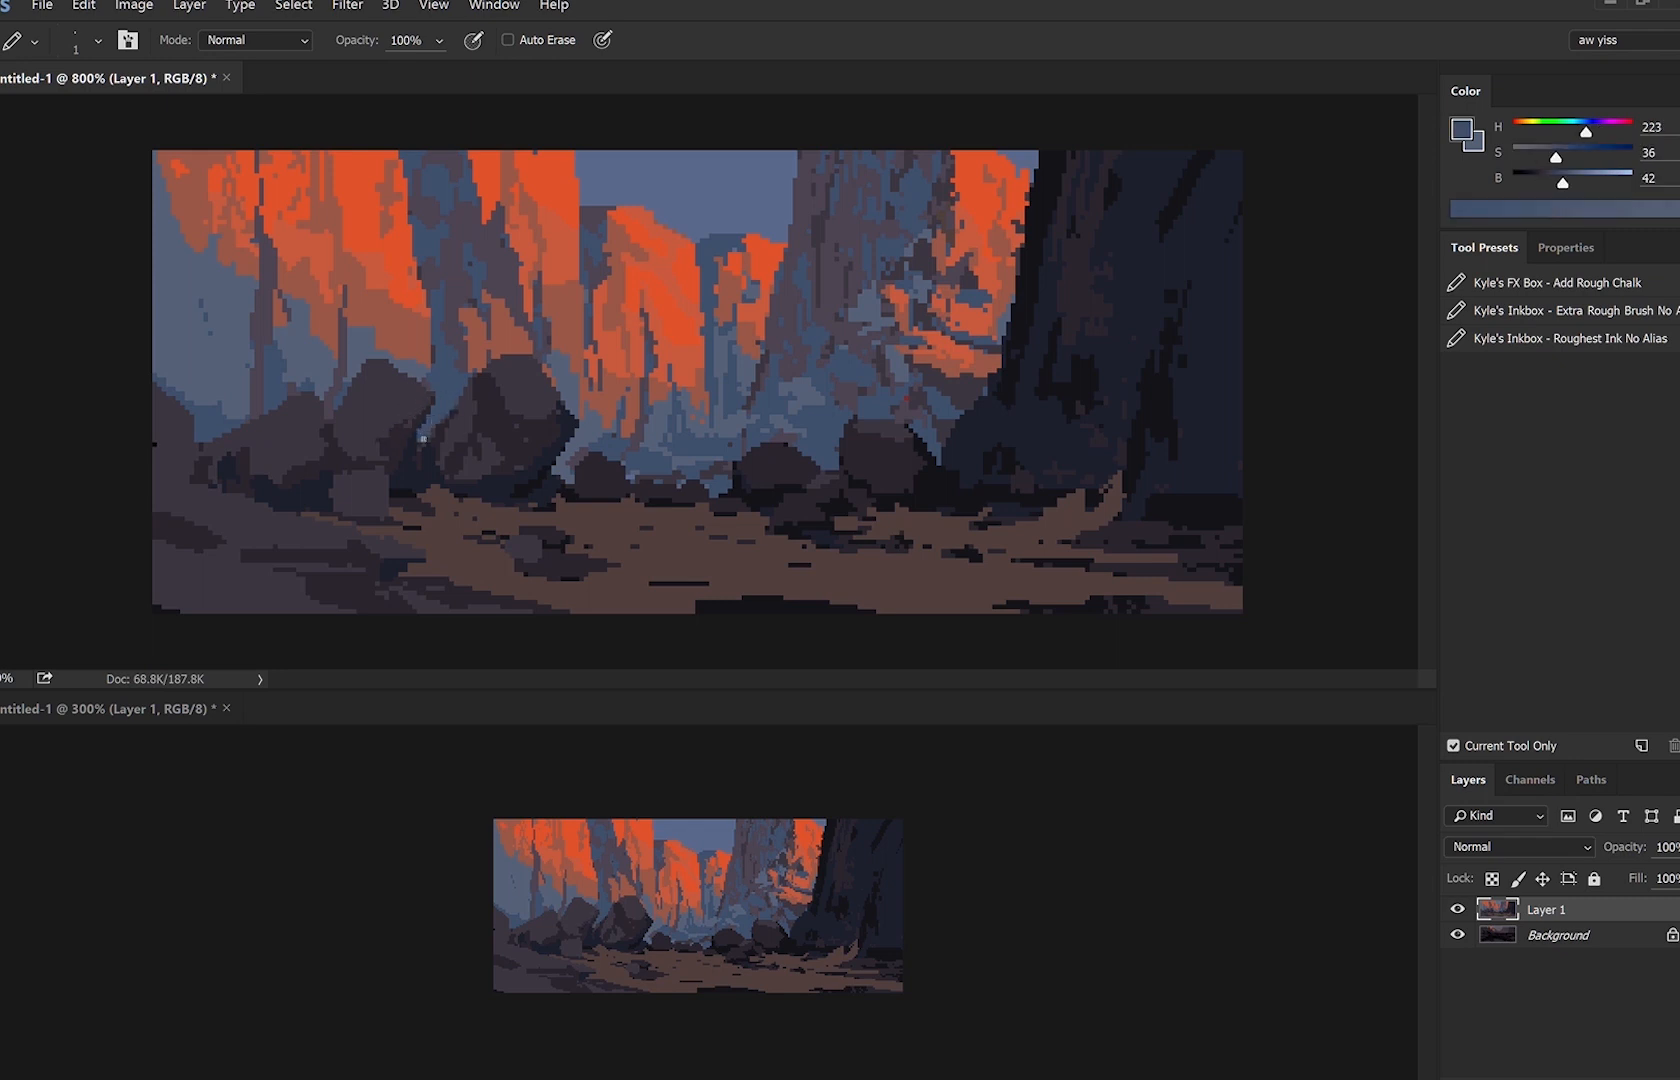
Flip the canvas horizontally and block in a dark navy shadow patch on the foreground slope below the square rock.
{"action": "key", "text": "ctrl+shift+h"}
{"action": "key", "text": "bracketright"}
{"action": "key", "text": "bracketright"}
{"action": "left_click", "coordinate": [905, 496], "text": "alt"}
{"action": "left_click", "coordinate": [908, 490], "text": "alt"}
{"action": "left_click_drag", "start_coordinate": [1045, 562], "coordinate": [1109, 558]}
{"action": "key", "text": "bracketleft"}
{"action": "left_click", "coordinate": [888, 487], "text": "alt"}
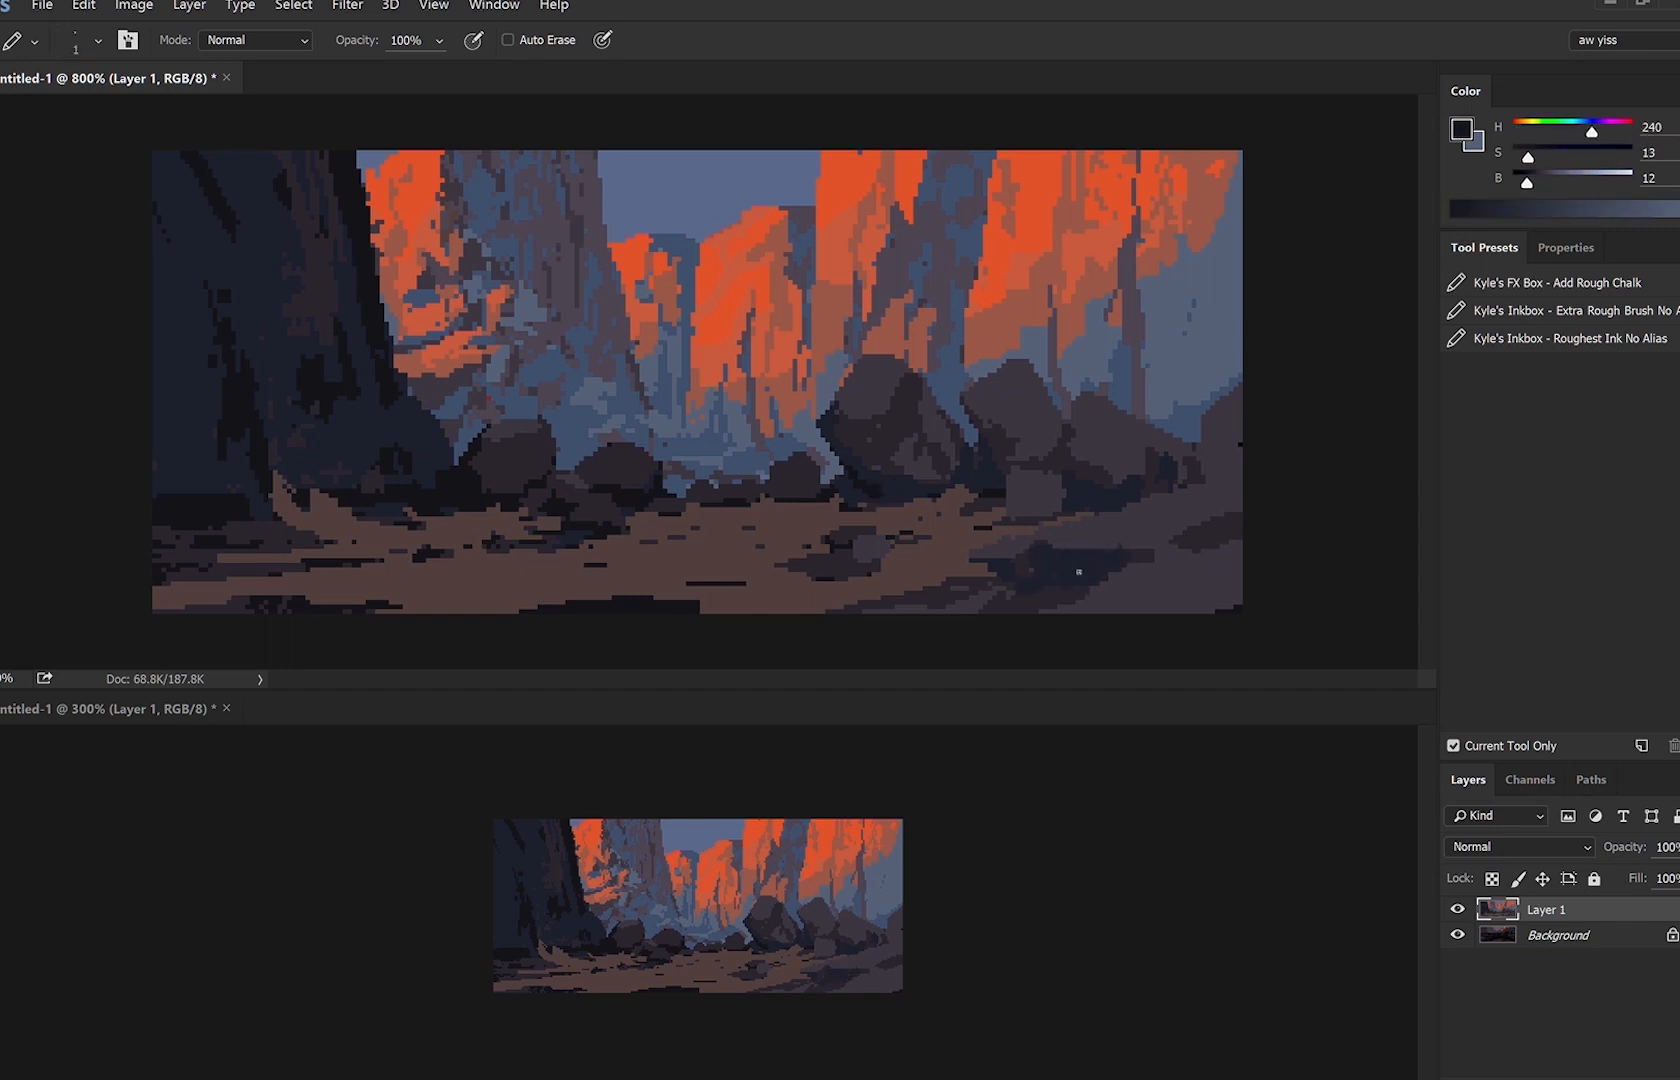
Break the slope's shadow patch into diagonal near-black crevices (H 240, S 13, B 12) using colours sampled from the painting.
{"action": "mouse_move", "coordinate": [1034, 570]}
{"action": "left_mouse_down"}
{"action": "mouse_move", "coordinate": [1075, 572]}
{"action": "mouse_move", "coordinate": [1049, 577]}
{"action": "mouse_move", "coordinate": [1110, 610]}
{"action": "mouse_move", "coordinate": [1051, 579]}
{"action": "mouse_move", "coordinate": [1145, 608]}
{"action": "left_mouse_up"}
{"action": "key", "text": "bracketright"}
{"action": "key", "text": "bracketright"}
{"action": "key", "text": "bracketright"}
{"action": "left_click", "coordinate": [1135, 589], "text": "alt"}
{"action": "key", "text": "bracketleft"}
{"action": "key", "text": "bracketleft"}
{"action": "key", "text": "bracketleft"}
{"action": "key", "text": "bracketleft"}
{"action": "left_click", "coordinate": [1173, 571], "text": "alt"}
{"action": "left_click", "coordinate": [1086, 594], "text": "alt"}
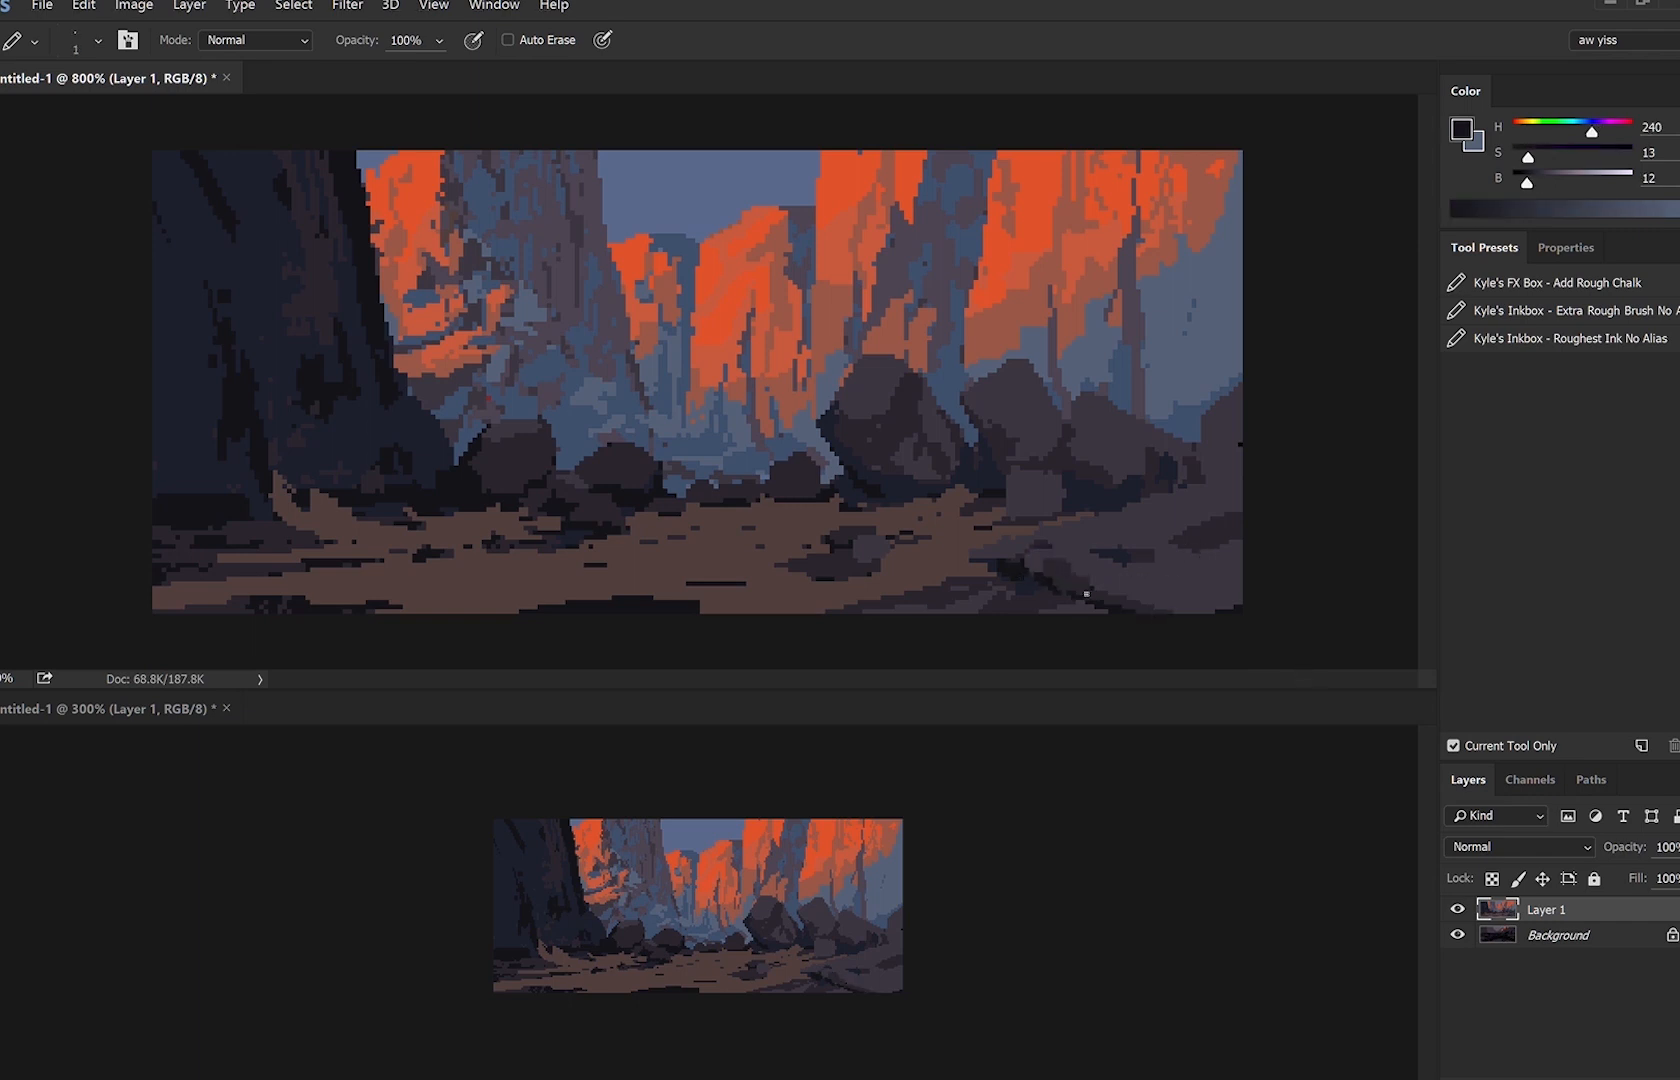
Repaint parts of the crevices with the slope's purple-grey and trim the slope's tip with the sand brown (H 9, S 18, B 30).
{"action": "left_click", "coordinate": [1046, 575], "text": "alt"}
{"action": "key", "text": "bracketright"}
{"action": "mouse_move", "coordinate": [1086, 571]}
{"action": "left_mouse_down"}
{"action": "mouse_move", "coordinate": [1232, 602]}
{"action": "mouse_move", "coordinate": [1050, 570]}
{"action": "left_mouse_up"}
{"action": "left_click", "coordinate": [1166, 574], "text": "alt"}
{"action": "key", "text": "bracketleft"}
{"action": "key", "text": "bracketleft"}
{"action": "left_click", "coordinate": [972, 548], "text": "alt"}
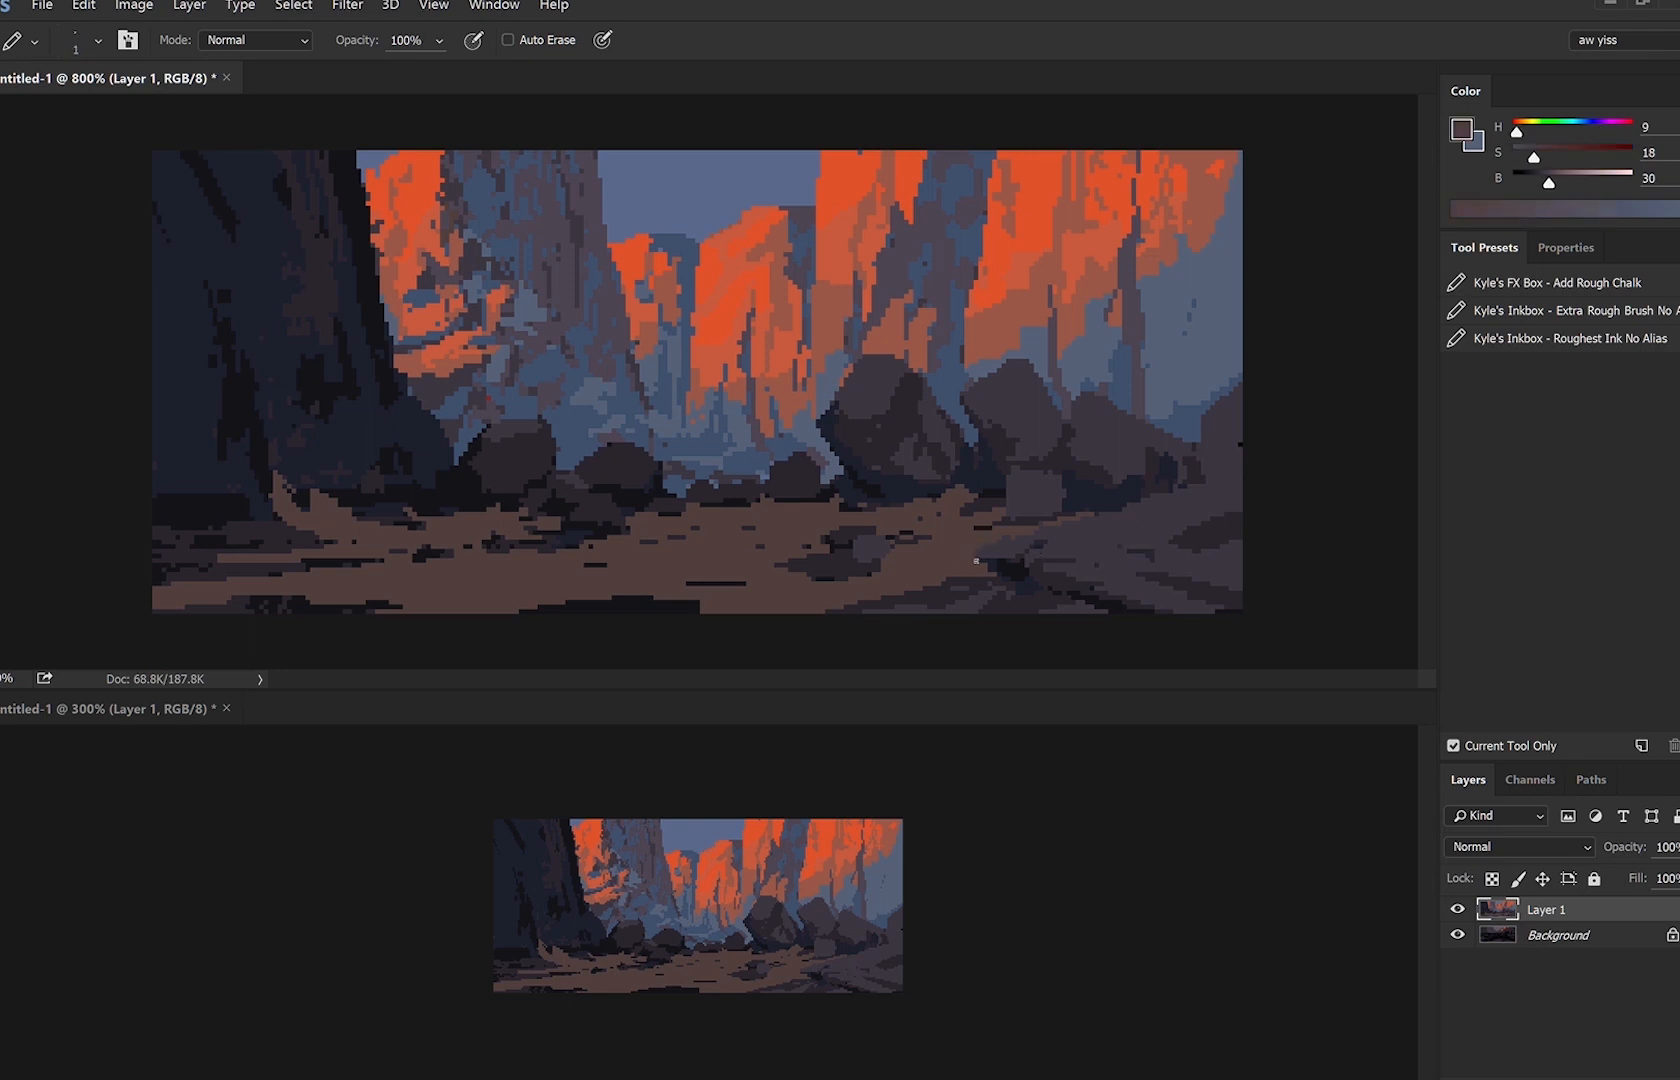
Add near-black and navy shadows at the slope's tip and paint small purple-grey stones on the sand beside it.
{"action": "key", "text": "bracketleft"}
{"action": "left_click", "coordinate": [1000, 577], "text": "alt"}
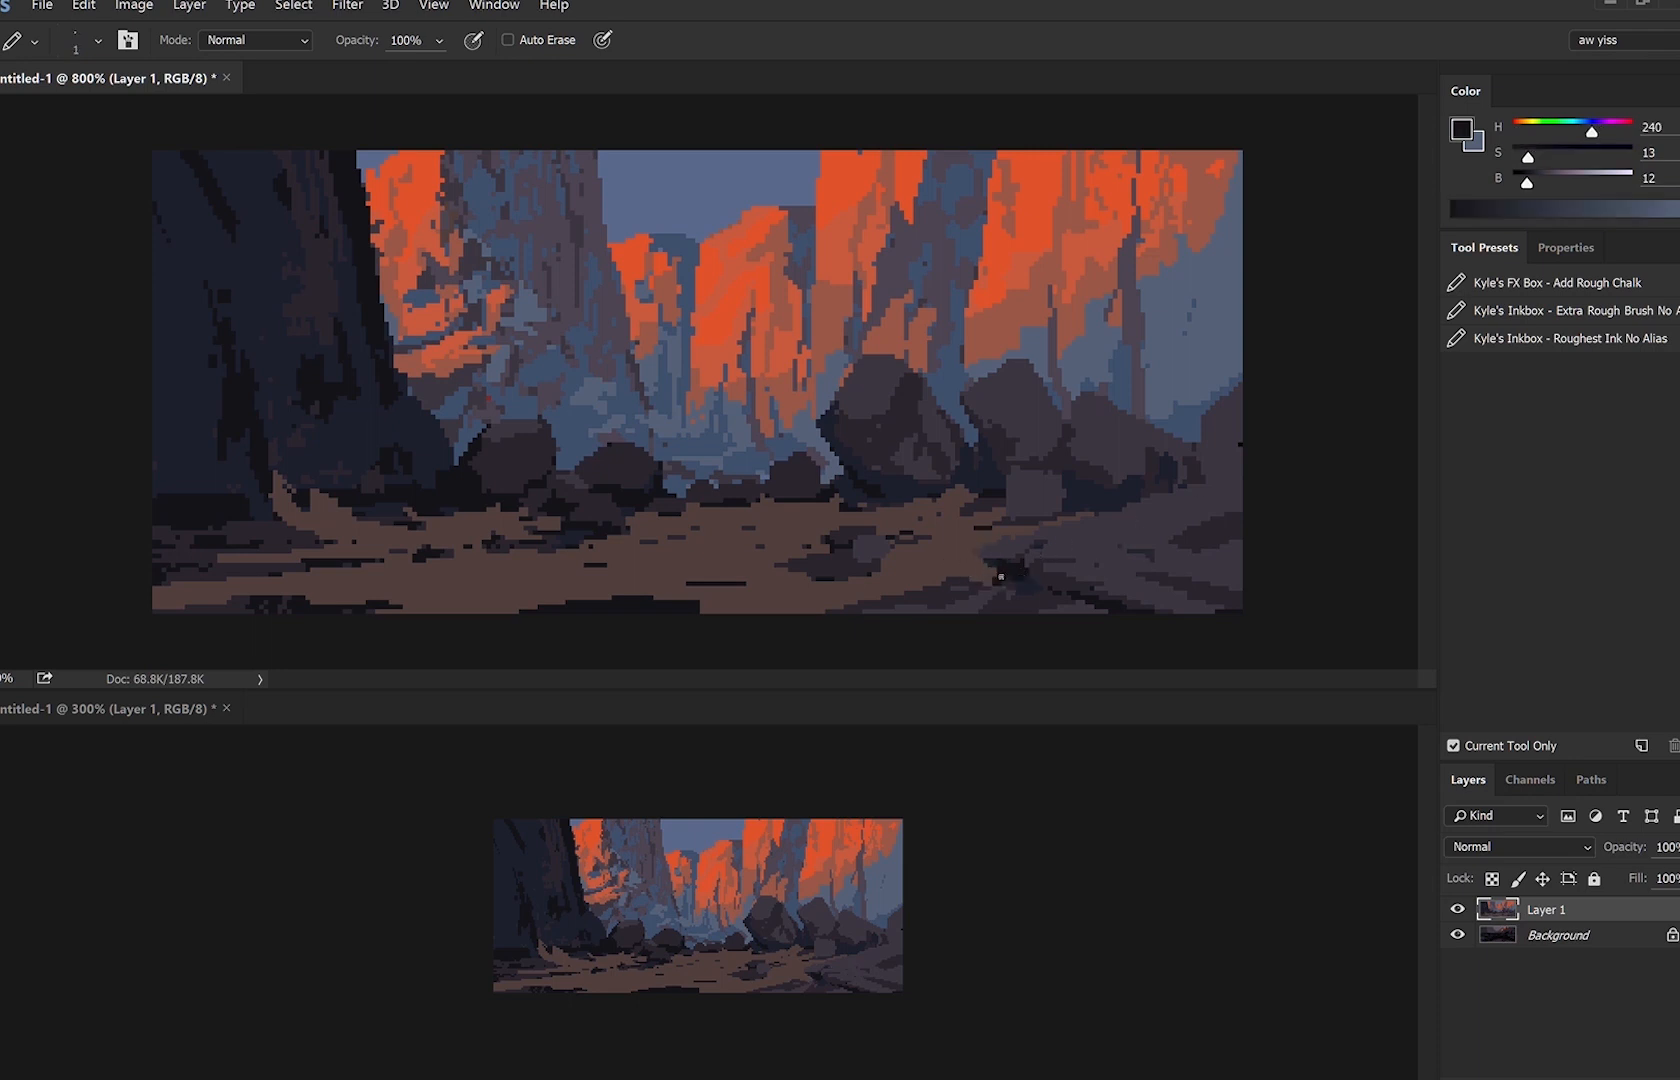
{"action": "left_click", "coordinate": [1020, 588], "text": "alt"}
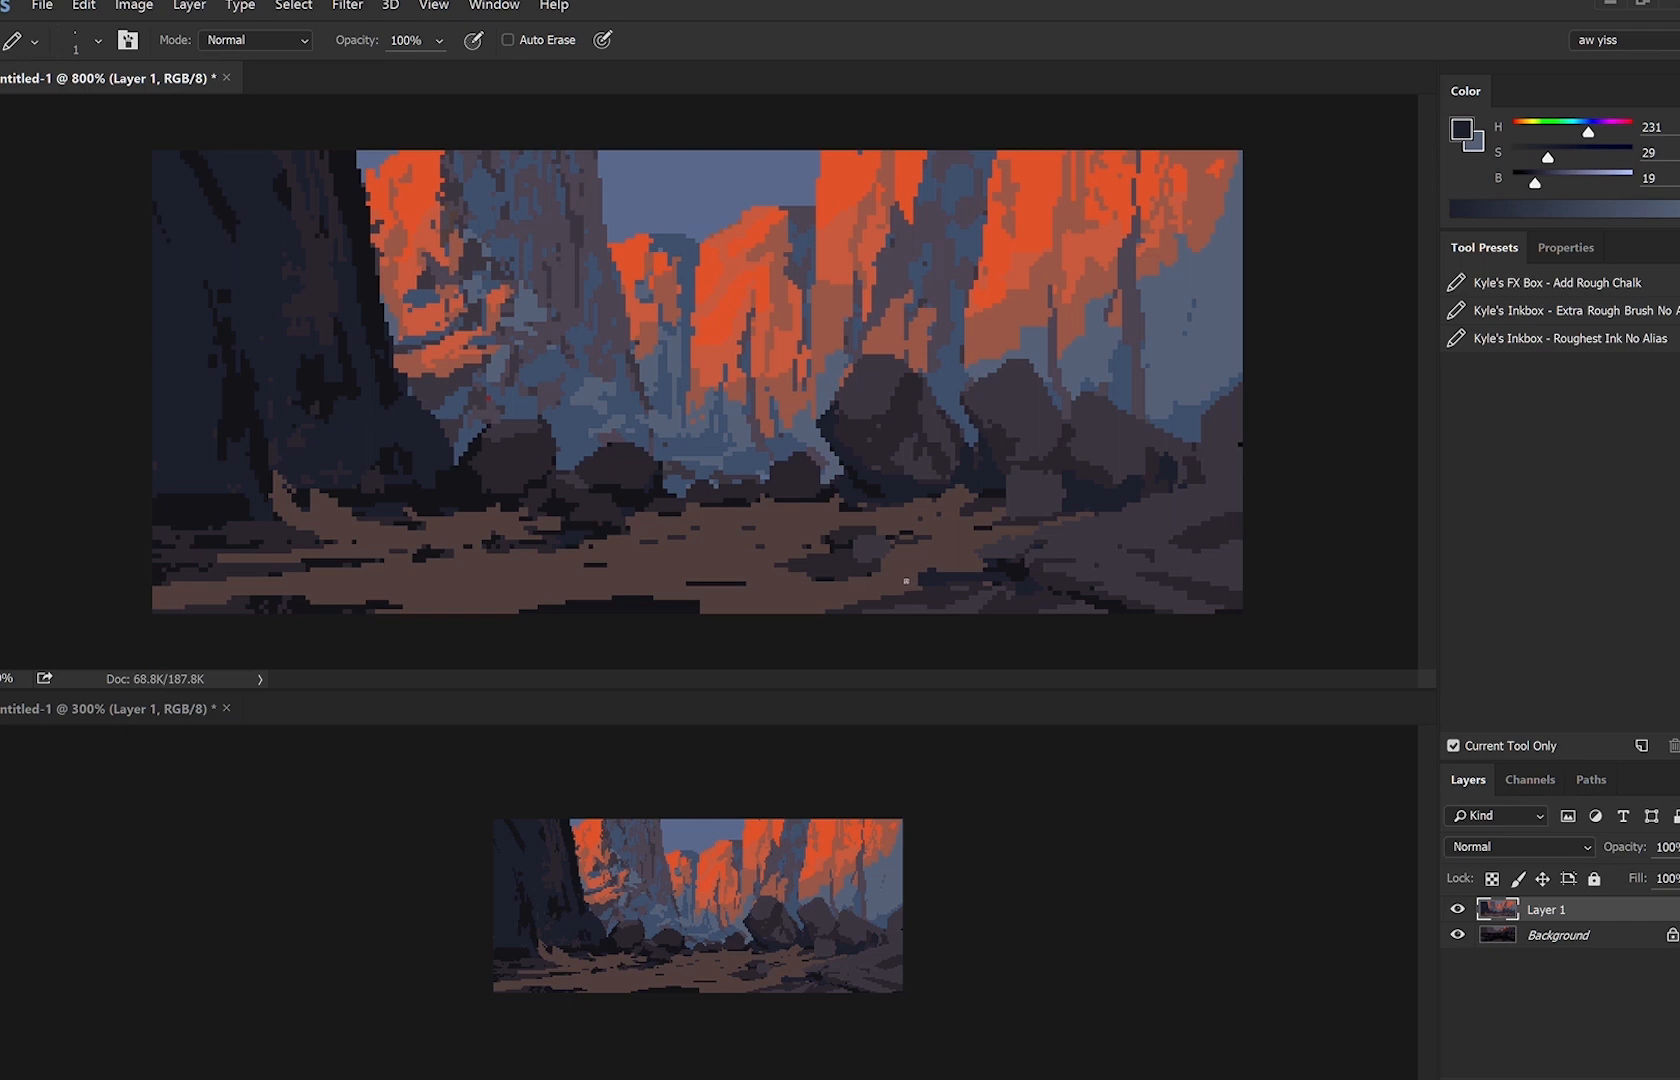
{"action": "left_click_drag", "start_coordinate": [944, 568], "coordinate": [801, 563]}
{"action": "left_click", "coordinate": [876, 550], "text": "alt"}
{"action": "key", "text": "["}
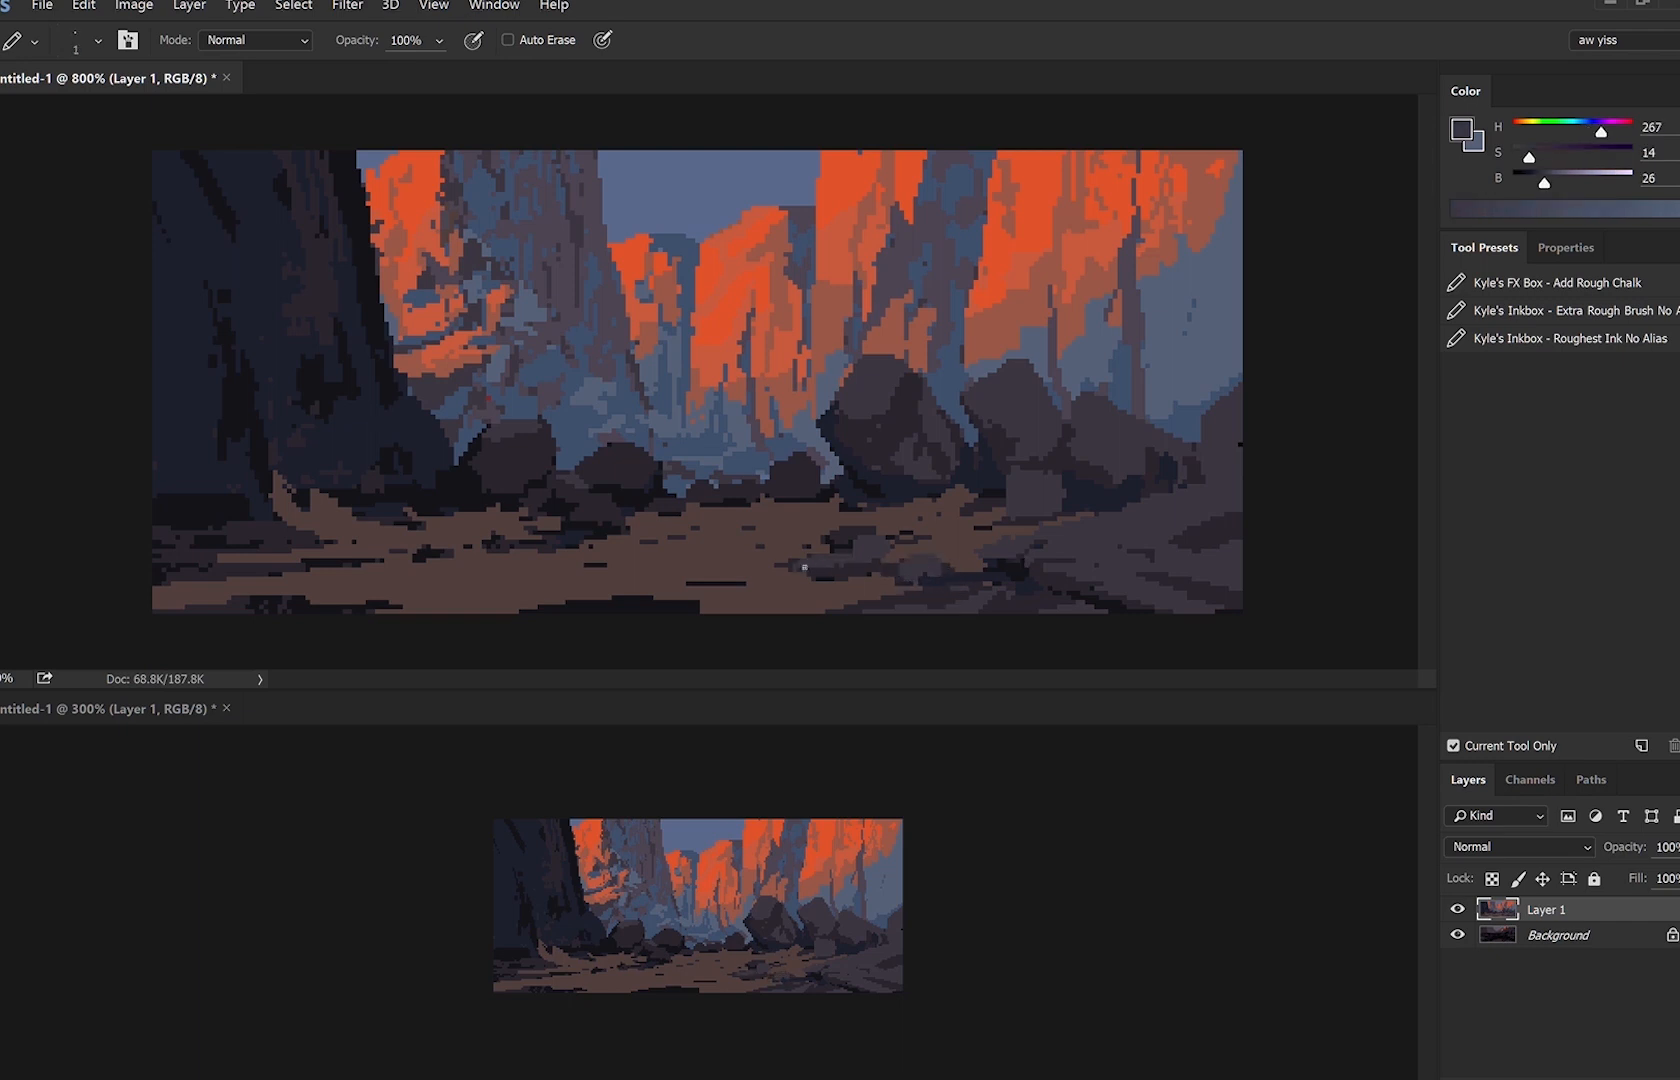
Refine the low flat rocks on the sand with sampled dark tones and touch up the small distant boulder above them.
{"action": "left_click", "coordinate": [818, 547], "text": "alt"}
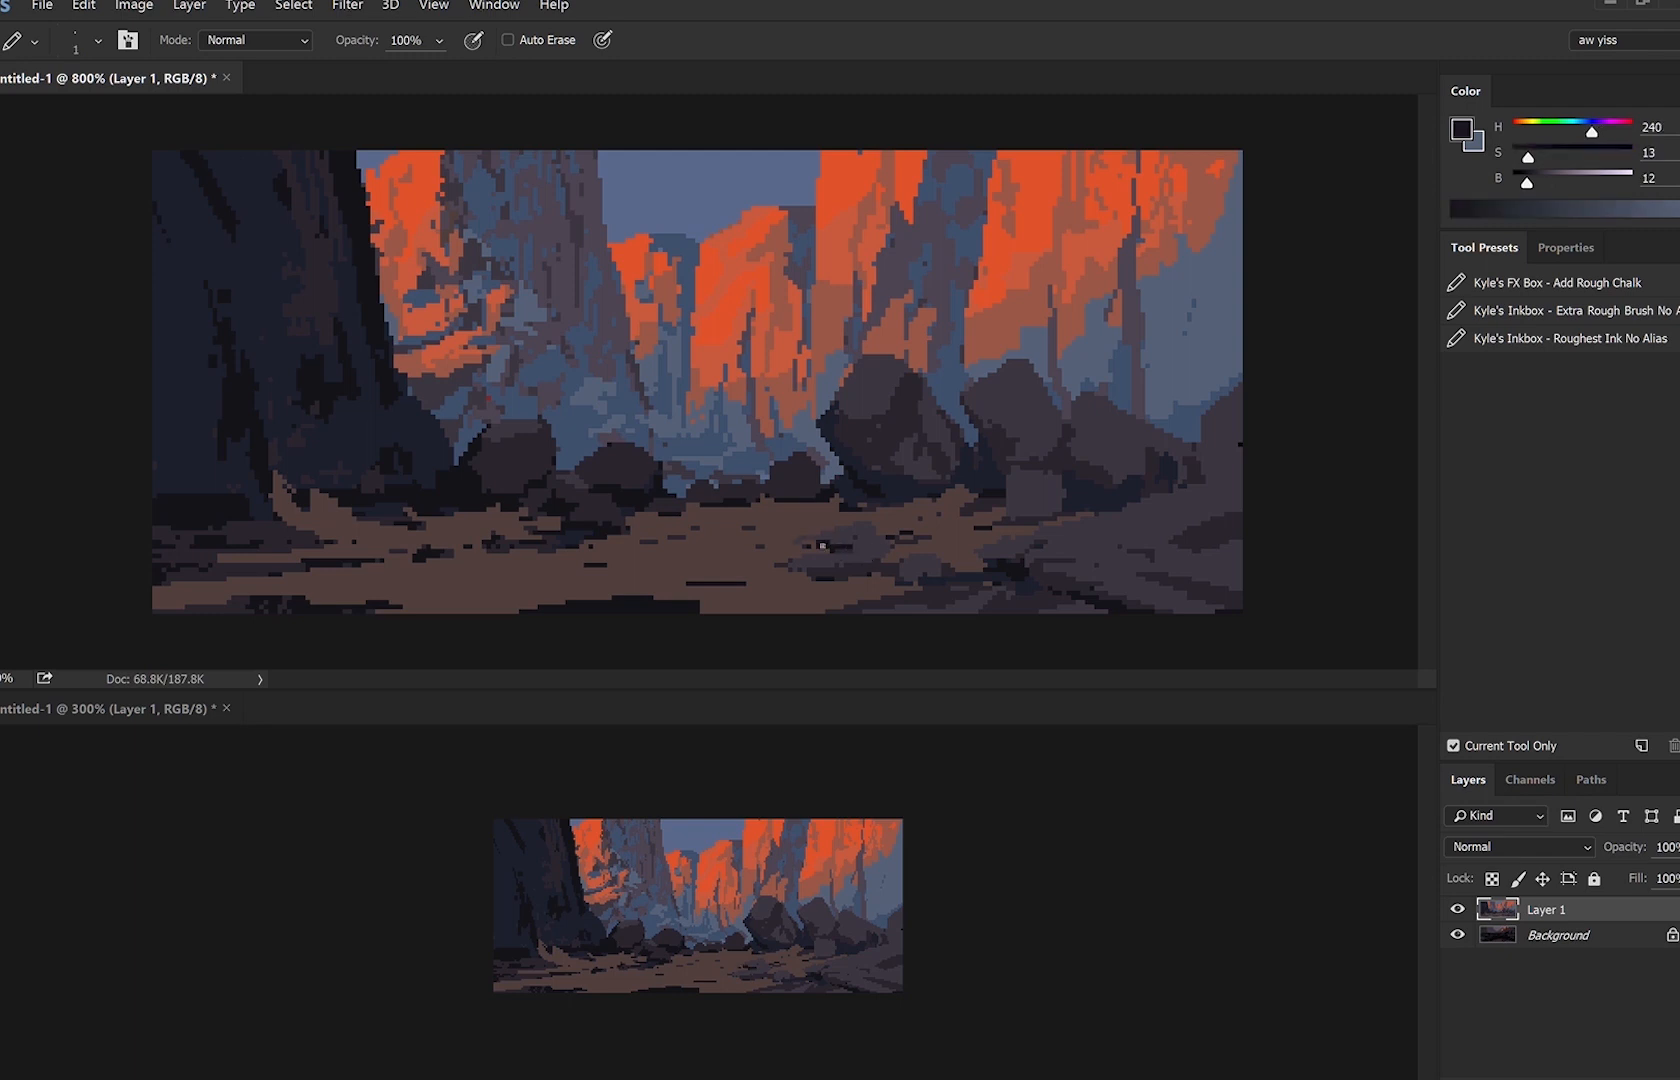
{"action": "key", "text": "]"}
{"action": "left_click", "coordinate": [847, 532], "text": "alt"}
{"action": "left_click", "coordinate": [810, 543], "text": "alt"}
{"action": "key", "text": "]"}
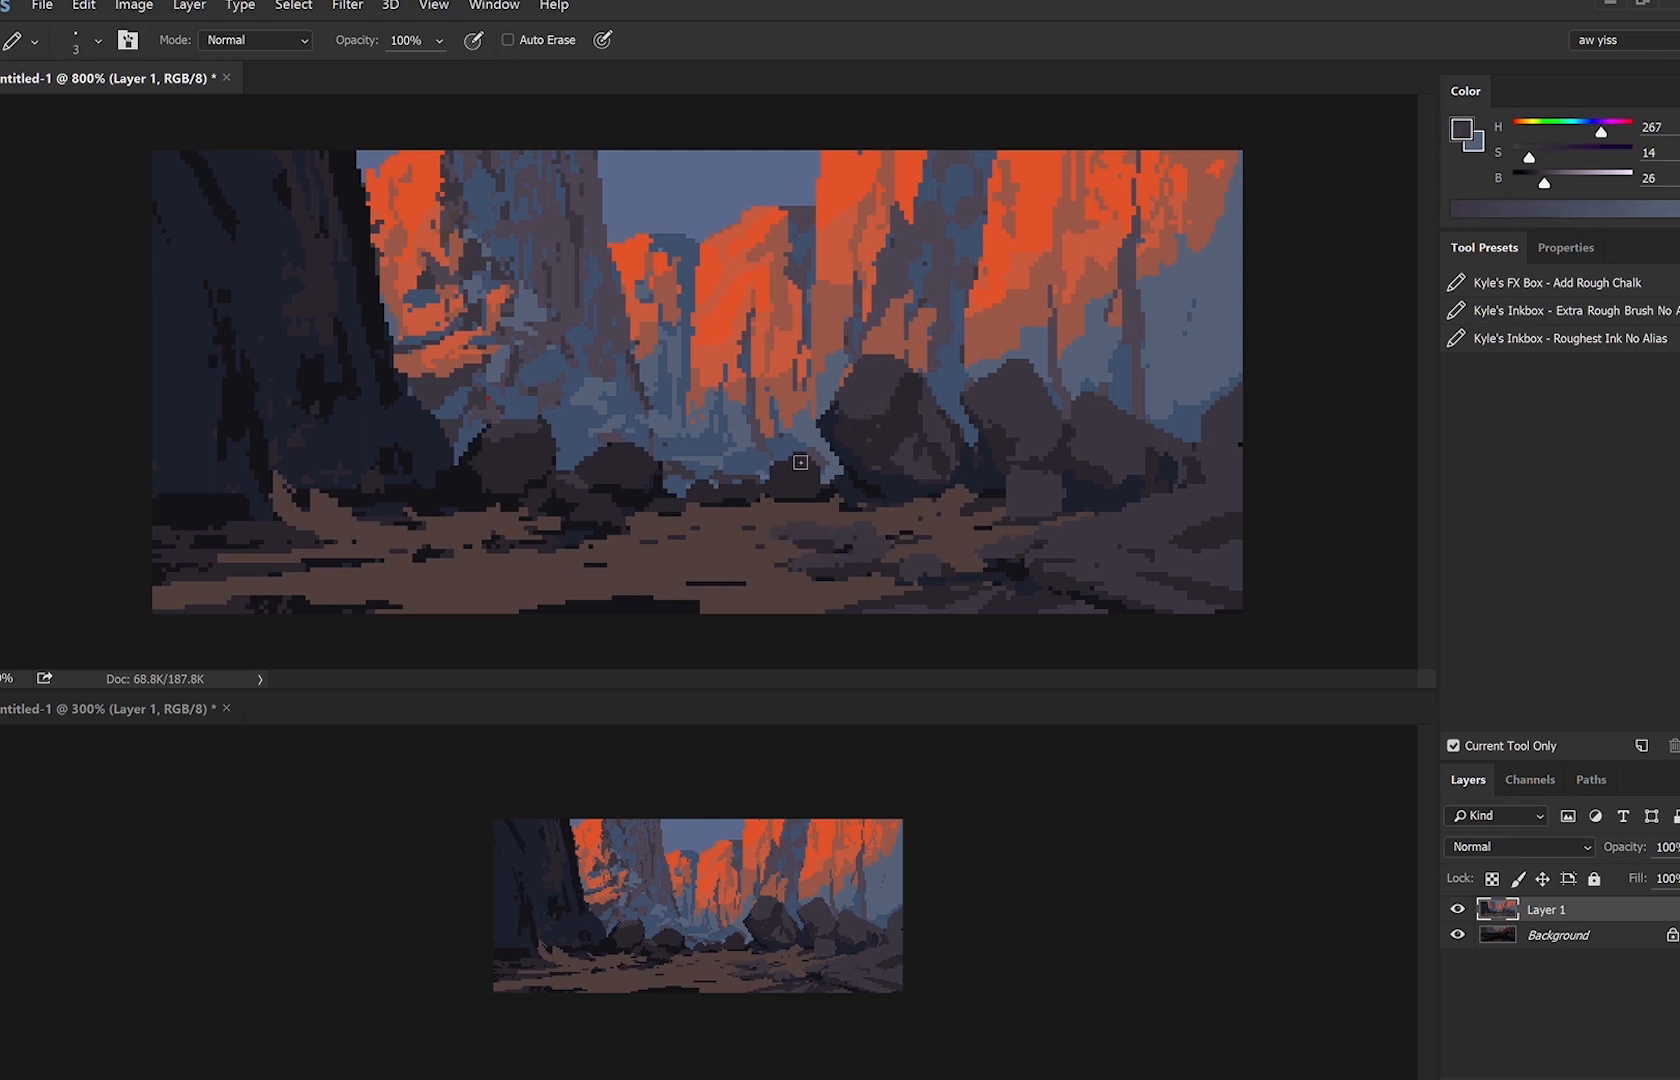
{"action": "left_click", "coordinate": [817, 461], "text": "alt"}
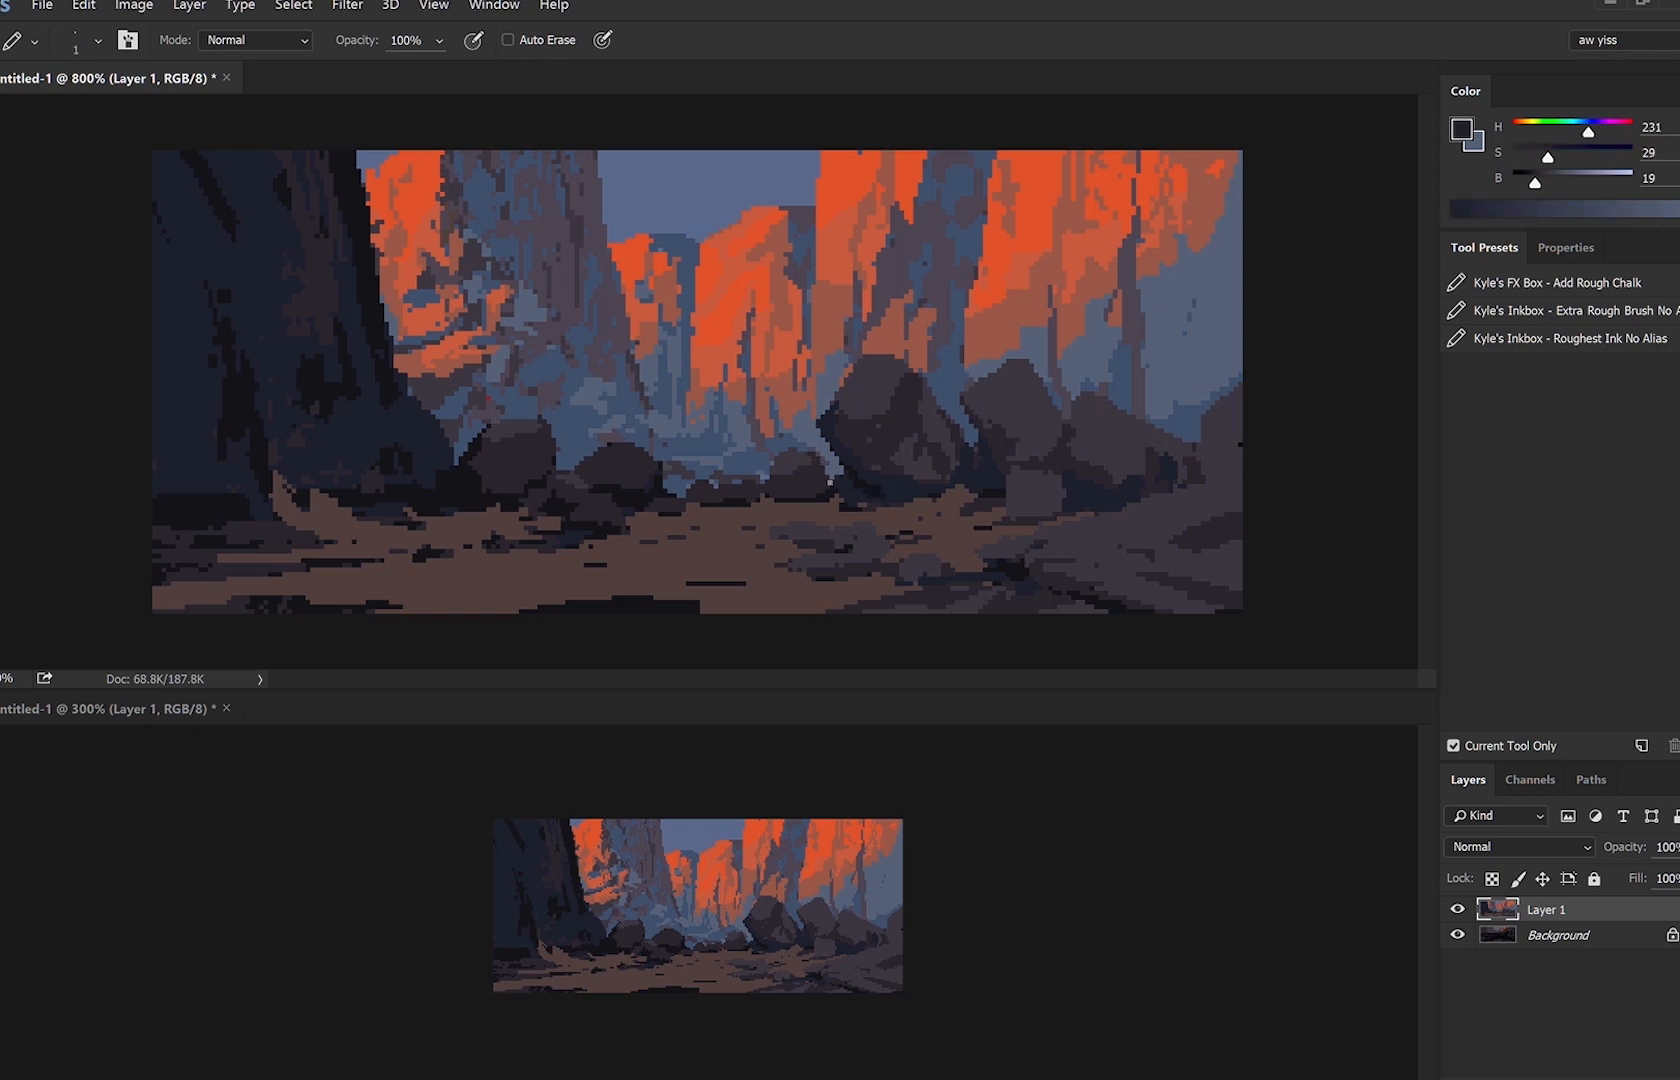
Simplify the lower part of the foreground slope with sampled purple-greys, replacing the scattered crevices with broad diagonal planes.
{"action": "left_click", "coordinate": [1122, 596], "text": "alt"}
{"action": "mouse_move", "coordinate": [1100, 596]}
{"action": "left_mouse_down"}
{"action": "mouse_move", "coordinate": [1067, 588]}
{"action": "mouse_move", "coordinate": [1153, 635]}
{"action": "mouse_move", "coordinate": [1203, 598]}
{"action": "mouse_move", "coordinate": [1066, 554]}
{"action": "mouse_move", "coordinate": [1045, 612]}
{"action": "left_mouse_up"}
{"action": "left_click", "coordinate": [1203, 596], "text": "alt"}
{"action": "left_click", "coordinate": [1081, 587], "text": "alt"}
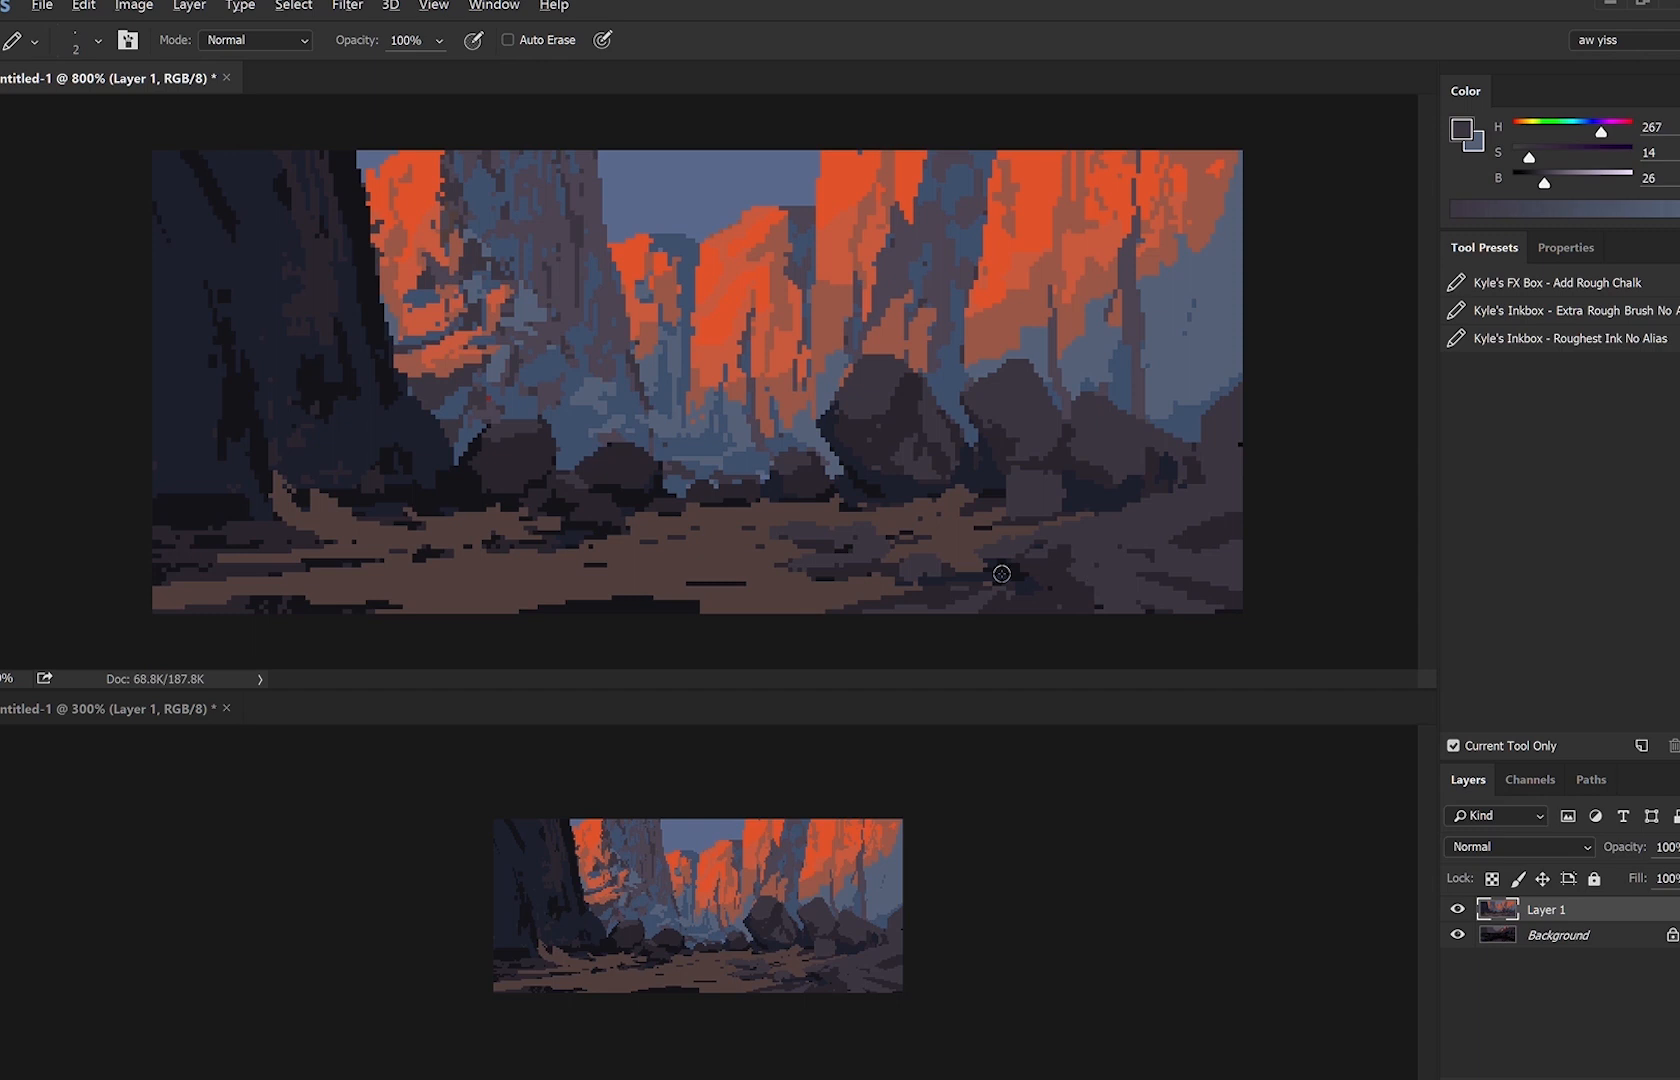
{"action": "key", "text": "bracketleft"}
{"action": "left_click", "coordinate": [1163, 581], "text": "alt"}
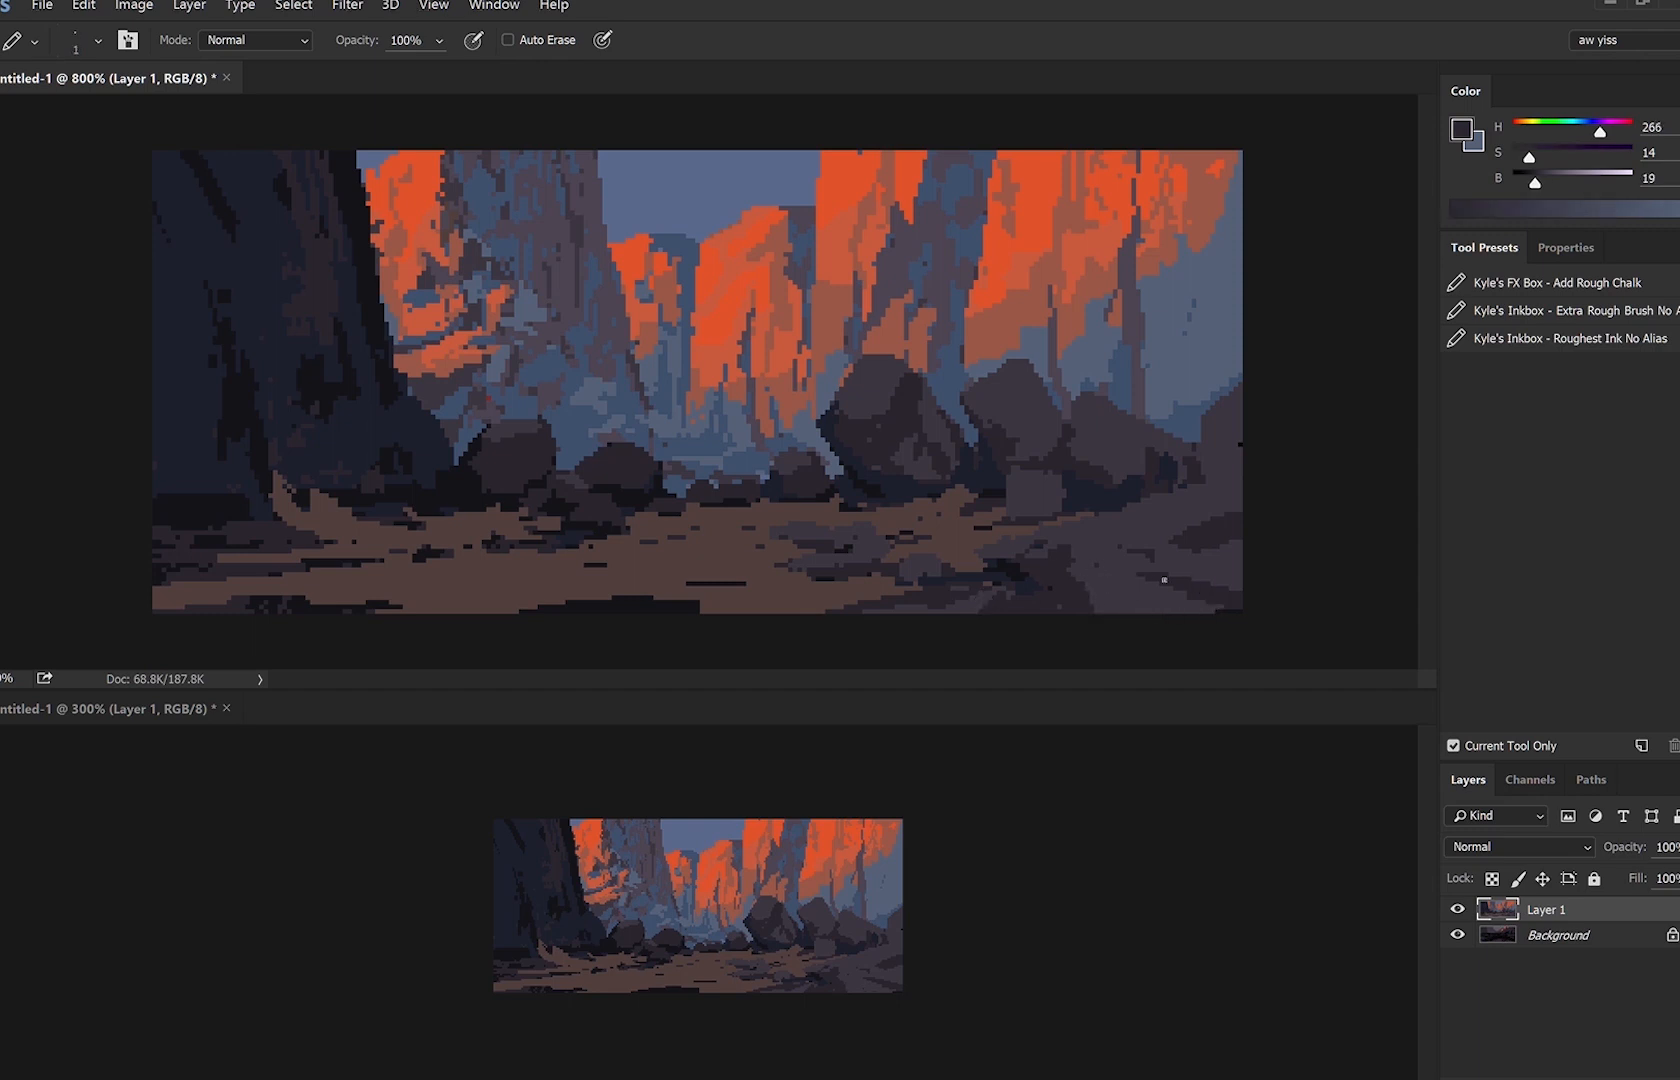
{"action": "key", "text": "bracketright"}
{"action": "key", "text": "bracketleft"}
{"action": "left_click", "coordinate": [1154, 603], "text": "alt"}
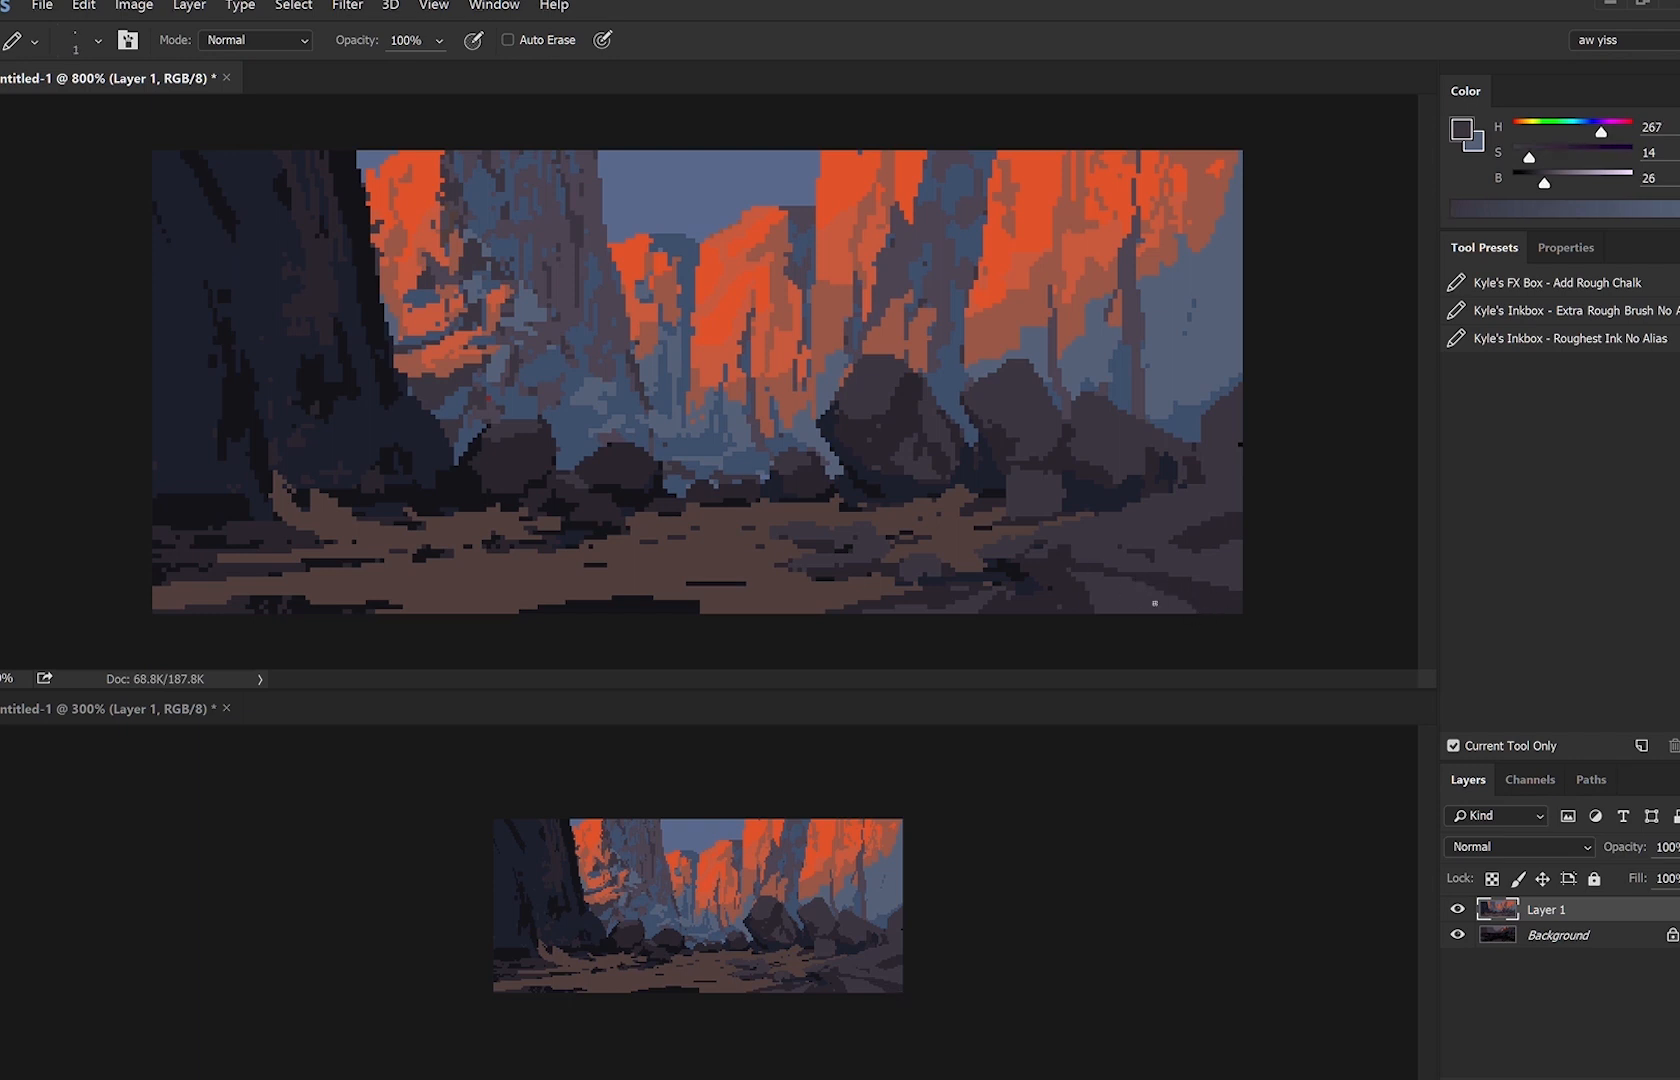
Paint long diagonal bands across the upper foreground slope with its sampled purple-grey tones.
{"action": "key", "text": "bracketright"}
{"action": "left_click", "coordinate": [1222, 547], "text": "alt"}
{"action": "left_click_drag", "start_coordinate": [1231, 538], "coordinate": [1064, 541]}
{"action": "left_click_drag", "start_coordinate": [1165, 521], "coordinate": [1250, 517]}
{"action": "left_click", "coordinate": [1239, 547], "text": "alt"}
{"action": "key", "text": "bracketleft"}
Shade the steep side of the foreground slab in dark navy (H 231, S 29, B 19) and clean up its edge against the sand.
{"action": "left_click", "coordinate": [1001, 570], "text": "alt"}
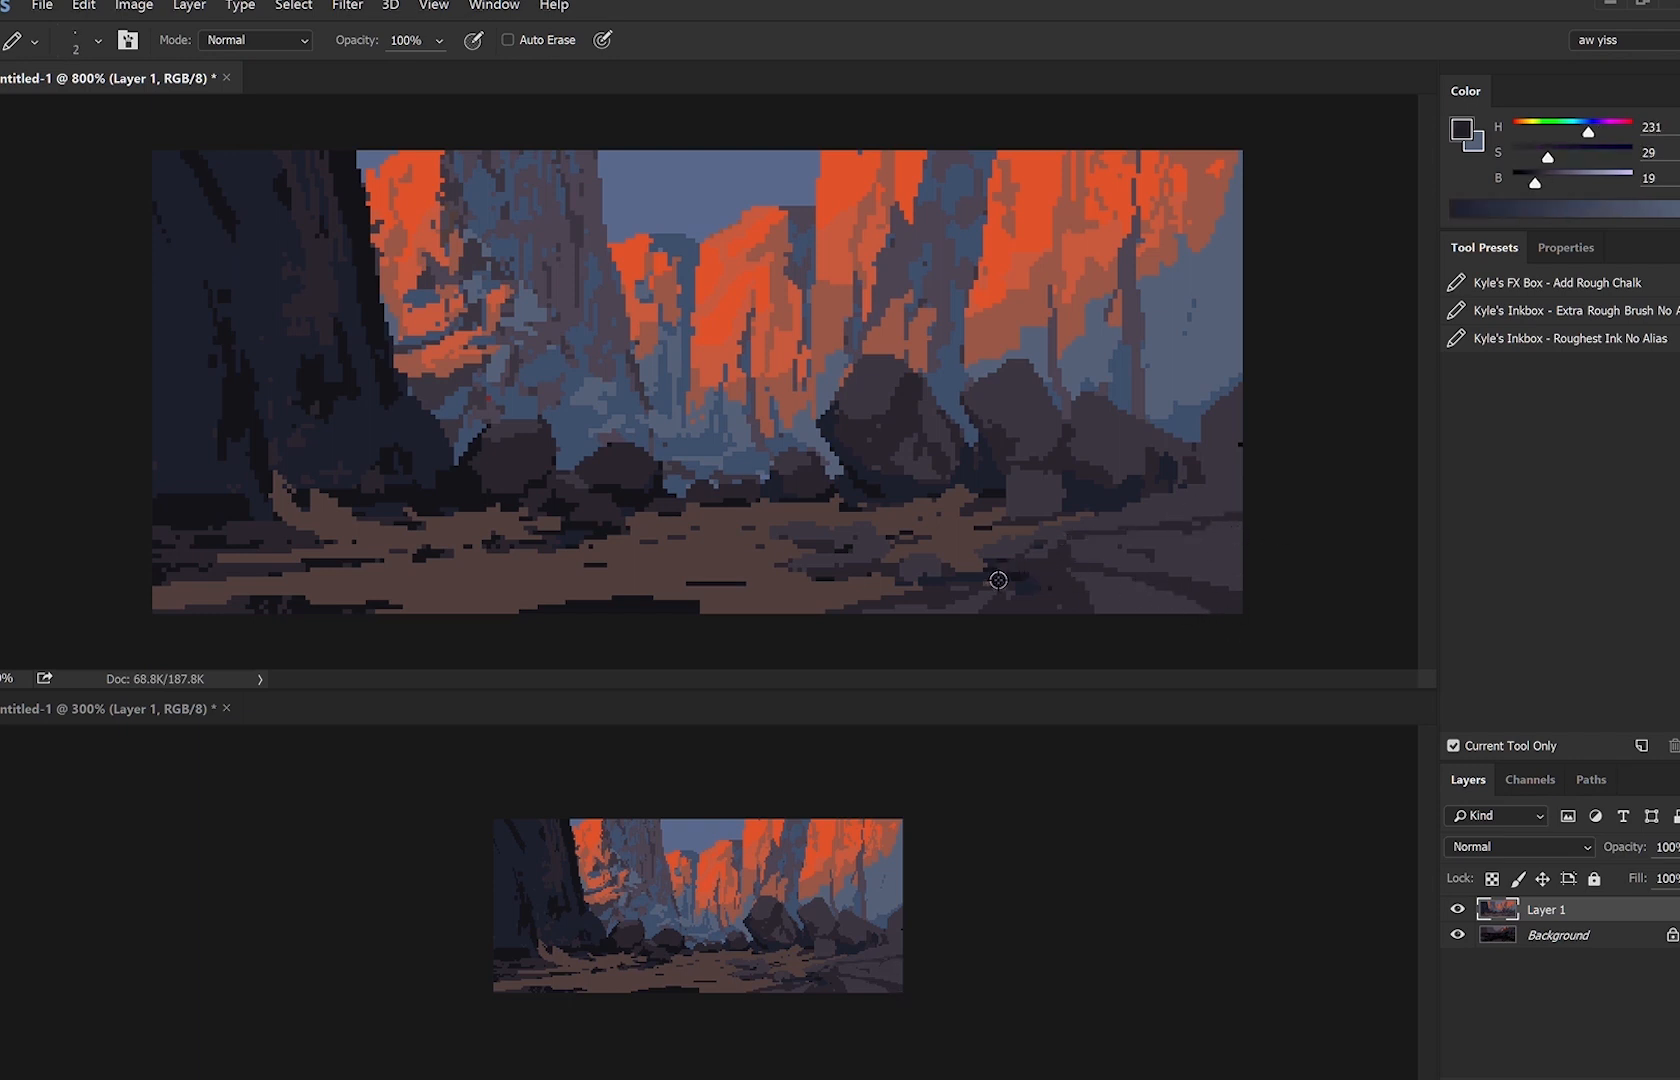
{"action": "key", "text": "bracketright"}
{"action": "left_click", "coordinate": [975, 557], "text": "alt"}
{"action": "key", "text": "bracketright"}
{"action": "left_click", "coordinate": [1001, 567], "text": "alt"}
{"action": "left_click", "coordinate": [1005, 547], "text": "alt"}
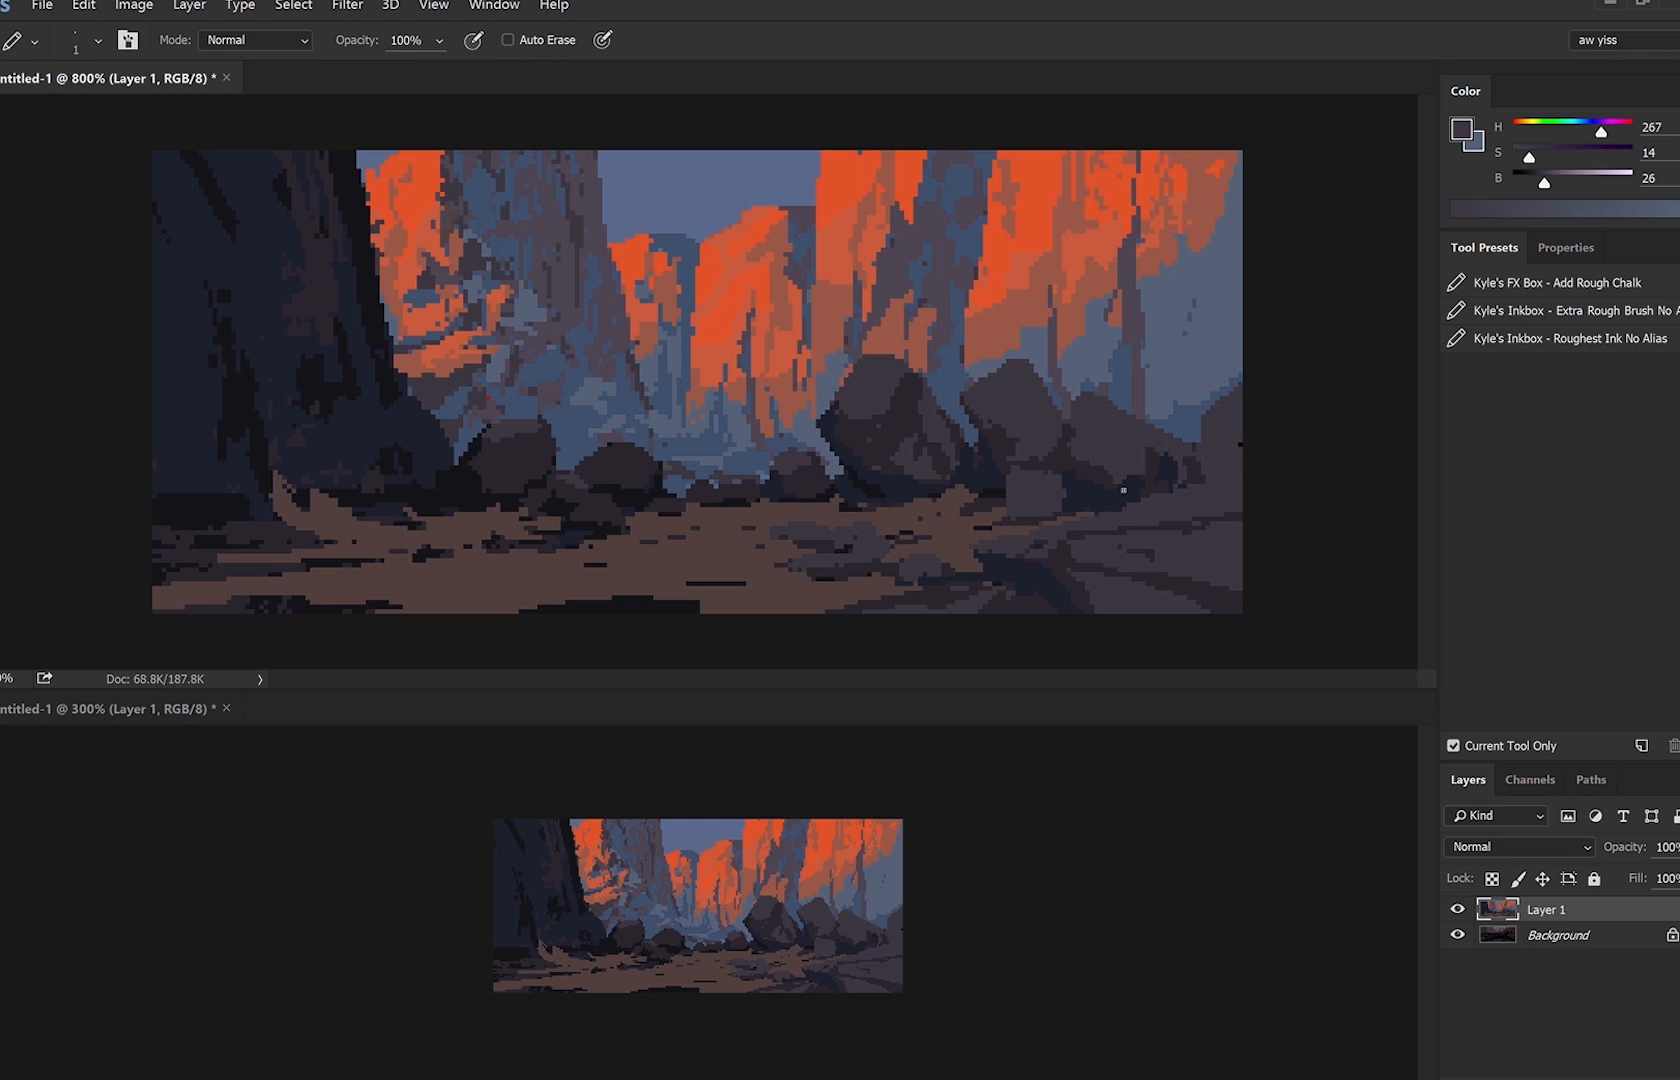
Flip the canvas back horizontally, deepen the slab's shaded side with near-black and navy, and tidy the adjoining sand.
{"action": "key", "text": "ctrl+shift+h"}
{"action": "left_click", "coordinate": [814, 596], "text": "alt"}
{"action": "left_click", "coordinate": [805, 603], "text": "alt"}
{"action": "key", "text": "bracketright"}
{"action": "key", "text": "bracketright"}
{"action": "left_click_drag", "start_coordinate": [376, 574], "coordinate": [363, 594]}
{"action": "key", "text": "ctrl+z"}
{"action": "key", "text": "bracketleft"}
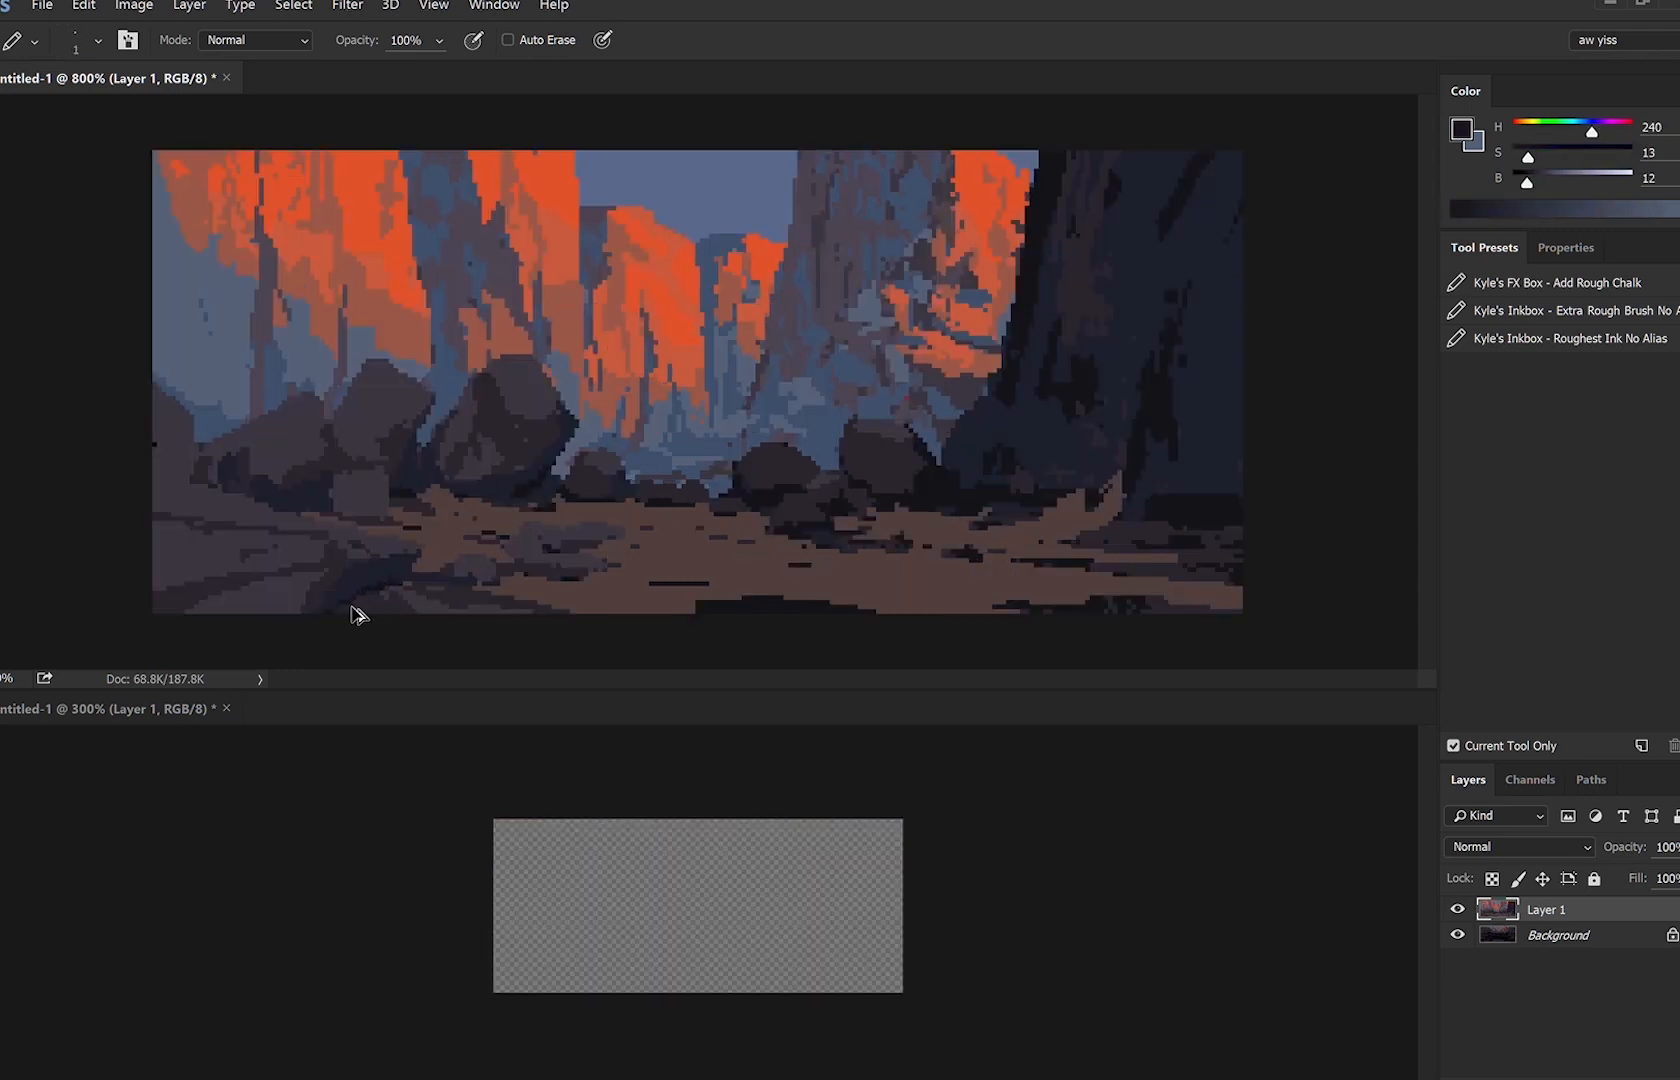
{"action": "left_click", "coordinate": [401, 582], "text": "alt"}
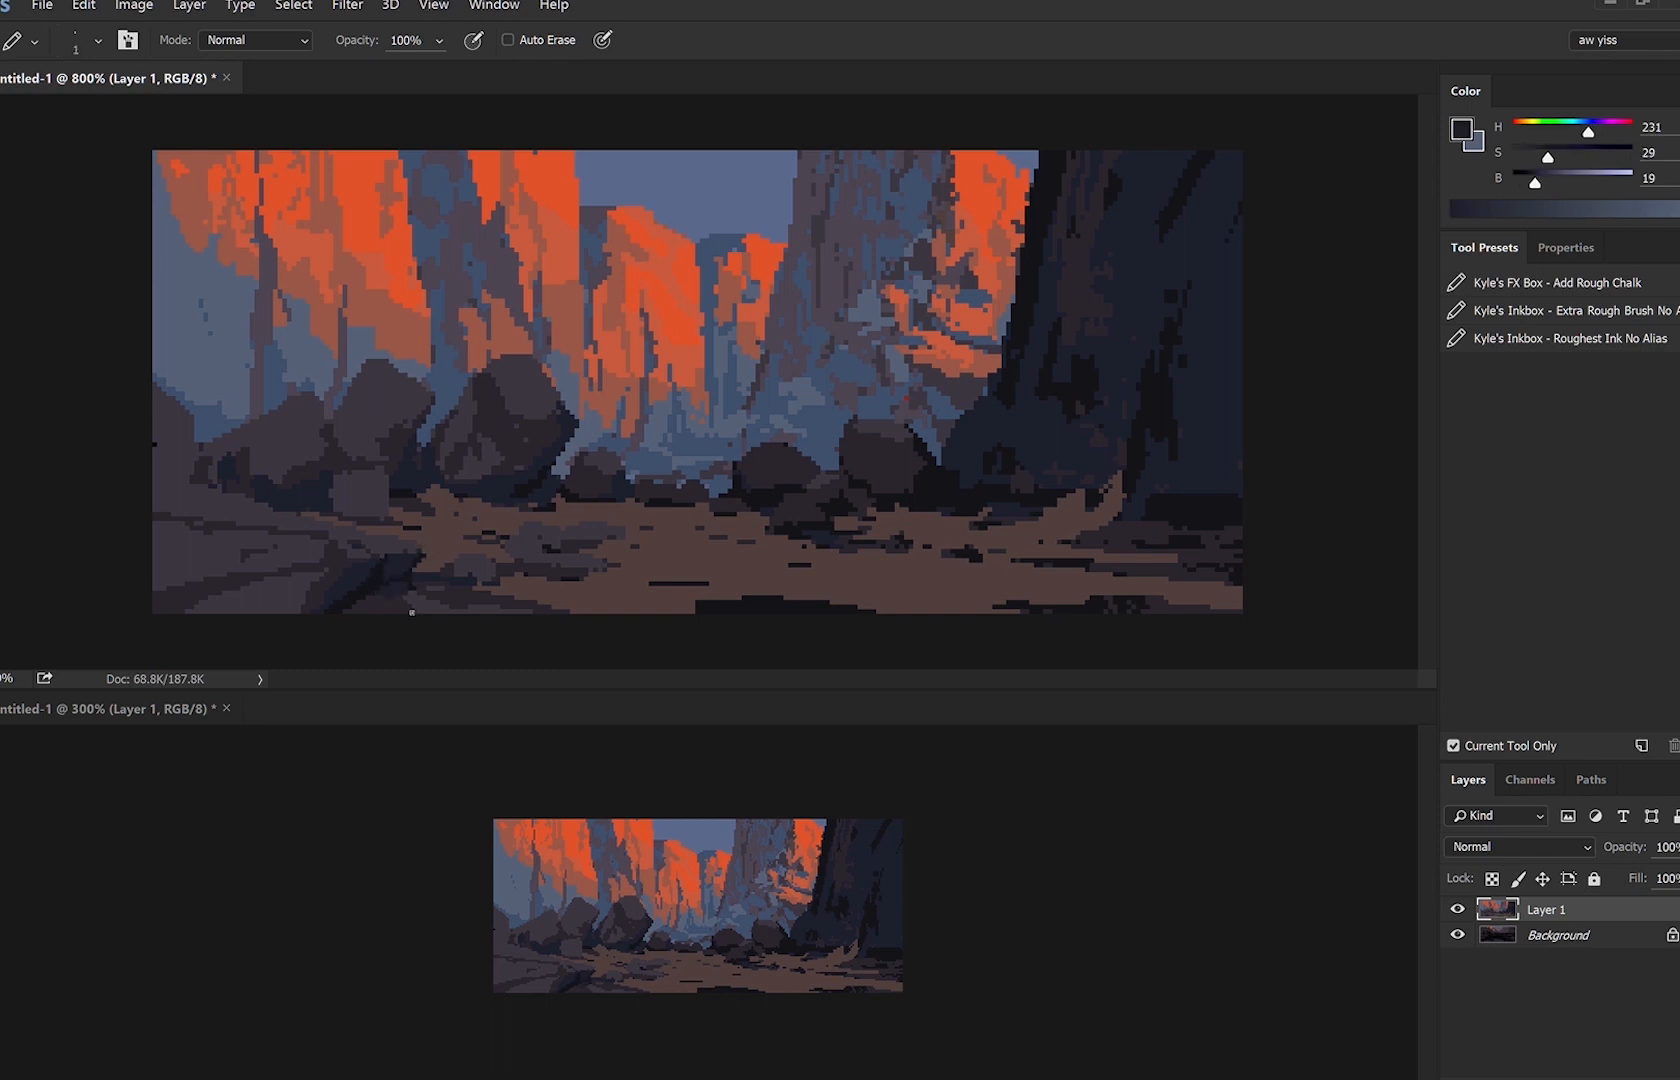
{"action": "left_click", "coordinate": [613, 580], "text": "alt"}
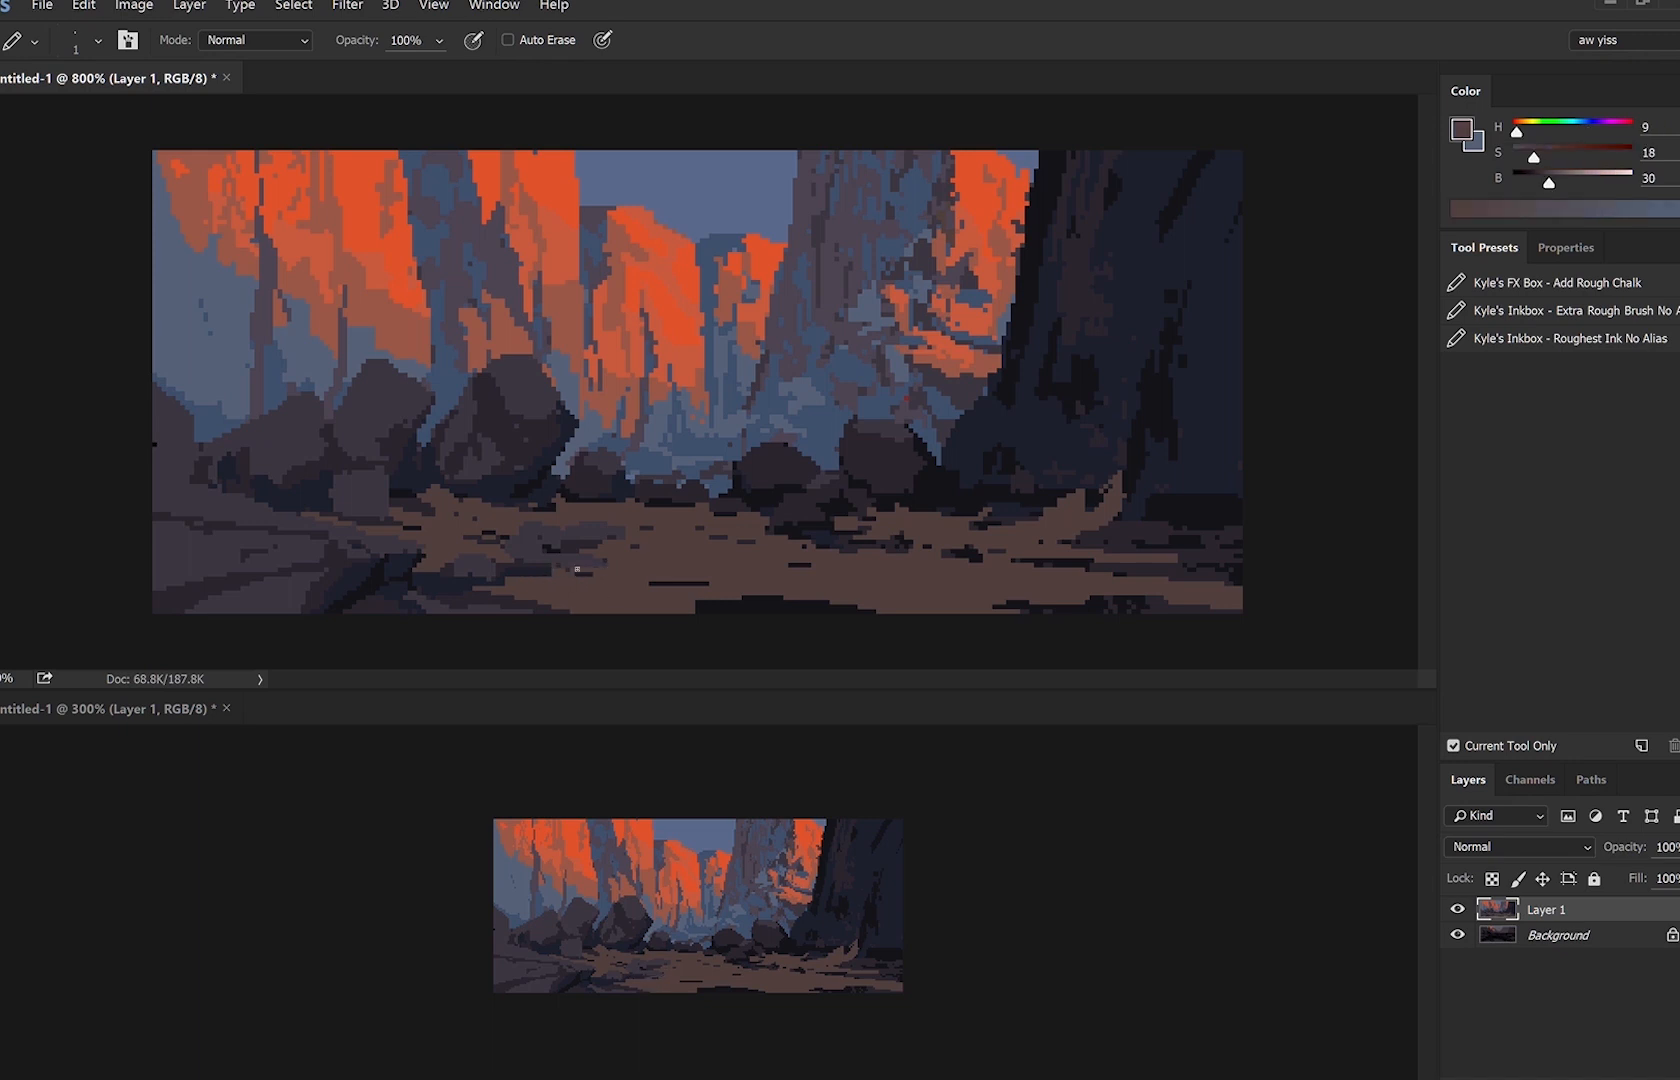
Rework the outer edge of the tall rock column beside the sky with tones sampled from the column.
{"action": "left_click", "coordinate": [782, 353], "text": "alt"}
{"action": "left_click", "coordinate": [808, 268], "text": "alt"}
{"action": "left_click_drag", "start_coordinate": [800, 272], "coordinate": [788, 332]}
{"action": "left_click", "coordinate": [805, 232], "text": "alt"}
{"action": "left_click", "coordinate": [807, 272], "text": "alt"}
{"action": "key", "text": "bracketleft"}
{"action": "key", "text": "bracketleft"}
{"action": "mouse_move", "coordinate": [801, 245]}
{"action": "left_mouse_down"}
{"action": "mouse_move", "coordinate": [796, 280]}
{"action": "mouse_move", "coordinate": [802, 261]}
{"action": "left_mouse_up"}
Paint small sampled colour patches down the middle of the tall rock column to vary its texture.
{"action": "left_click", "coordinate": [830, 262], "text": "alt"}
{"action": "left_click", "coordinate": [825, 234], "text": "alt"}
{"action": "left_click", "coordinate": [813, 257], "text": "alt"}
{"action": "left_click", "coordinate": [812, 322], "text": "alt"}
{"action": "key", "text": "bracketright"}
{"action": "key", "text": "bracketright"}
{"action": "left_click_drag", "start_coordinate": [812, 340], "coordinate": [823, 364]}
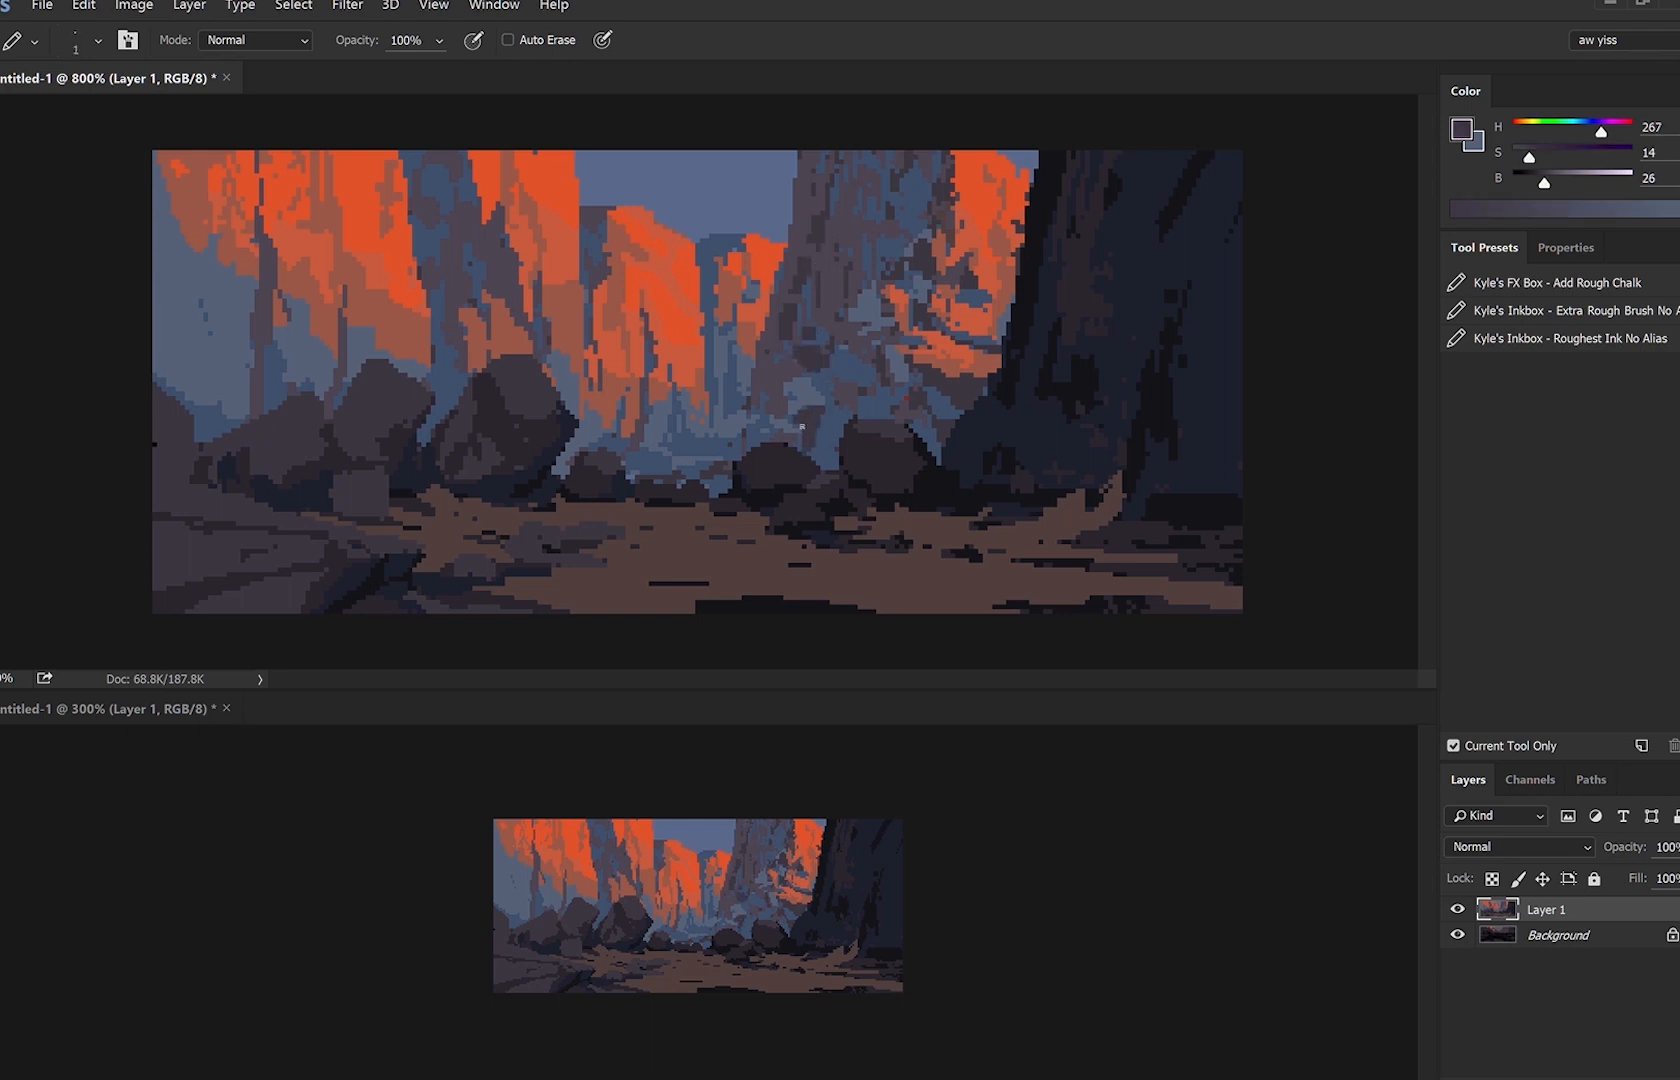
Paint angular purple-grey rock facets (H 265, S 15, B 32) at the column's base above the boulders.
{"action": "left_click", "coordinate": [779, 397], "text": "alt"}
{"action": "left_click", "coordinate": [795, 406], "text": "alt"}
{"action": "left_click_drag", "start_coordinate": [824, 408], "coordinate": [826, 468]}
{"action": "left_click", "coordinate": [798, 379], "text": "alt"}
{"action": "key", "text": "bracketright"}
{"action": "key", "text": "bracketright"}
{"action": "key", "text": "bracketright"}
{"action": "key", "text": "bracketright"}
{"action": "key", "text": "bracketleft"}
{"action": "key", "text": "bracketleft"}
{"action": "key", "text": "bracketleft"}
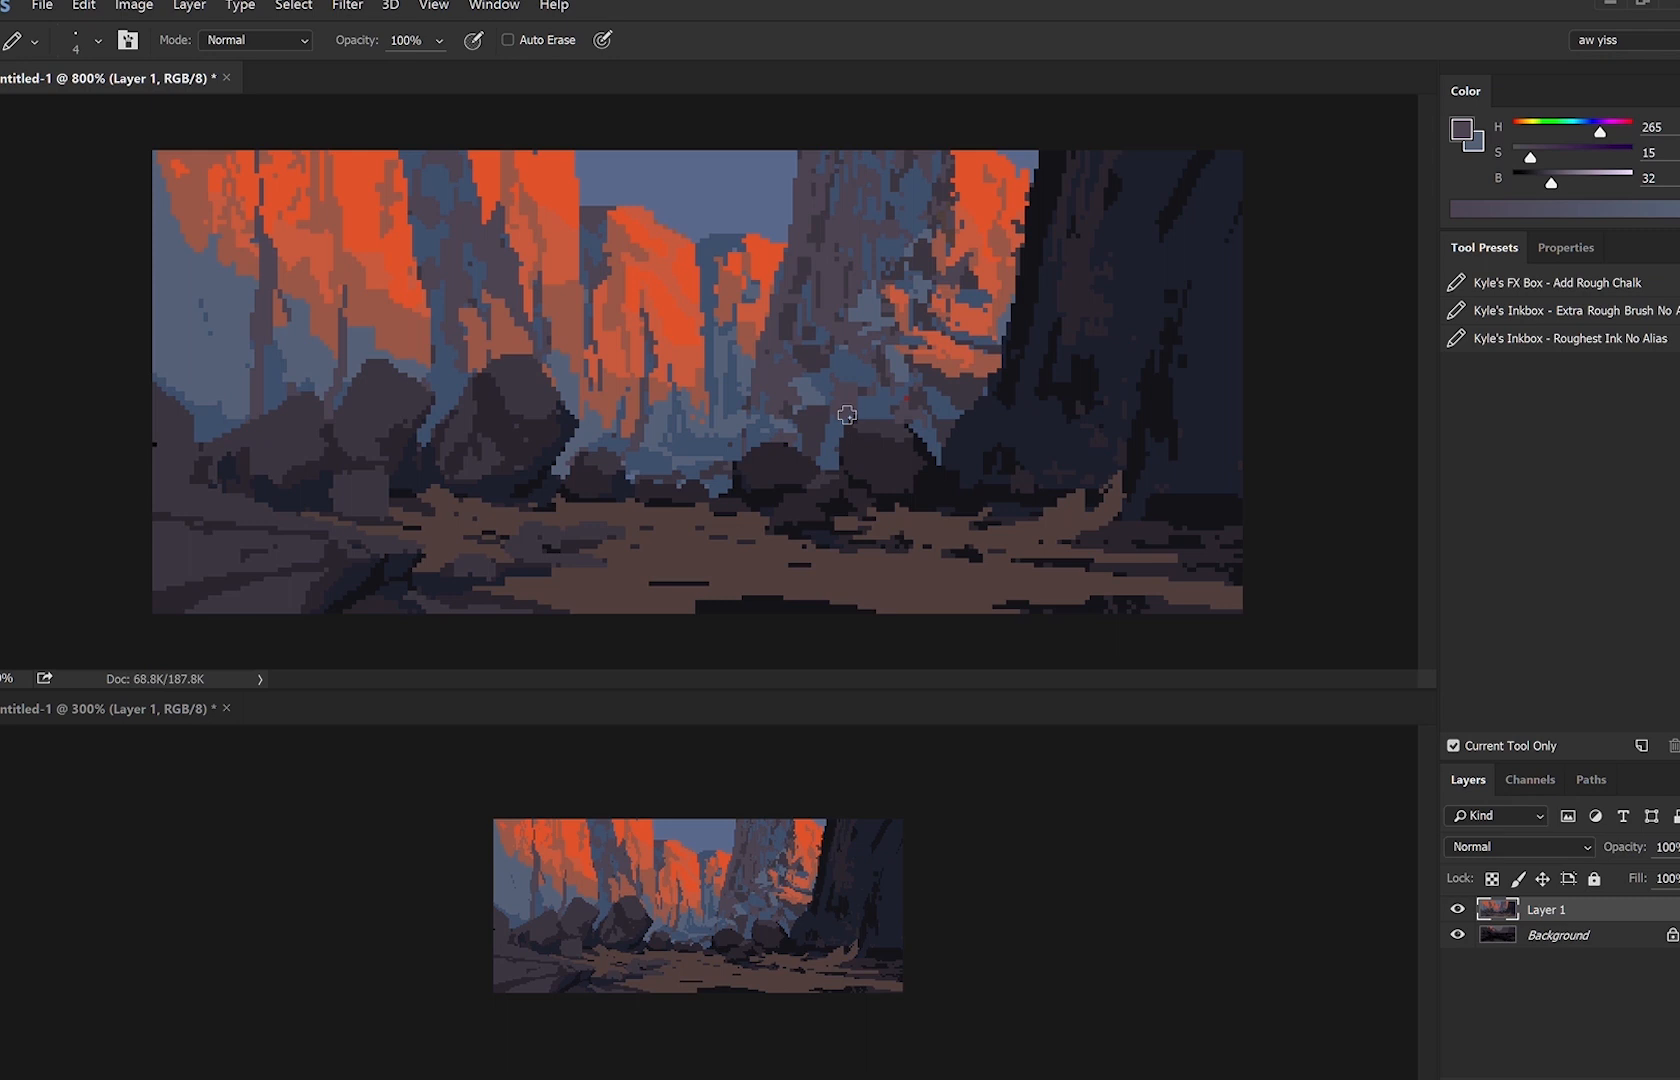
{"action": "key", "text": "bracketleft"}
Add slate-blue patches (H 223, S 36, B 42) to the column and check the picture in a horizontal flip.
{"action": "left_click", "coordinate": [860, 310], "text": "alt"}
{"action": "key", "text": "bracketleft"}
{"action": "key", "text": "bracketleft"}
{"action": "key", "text": "ctrl+shift+h"}
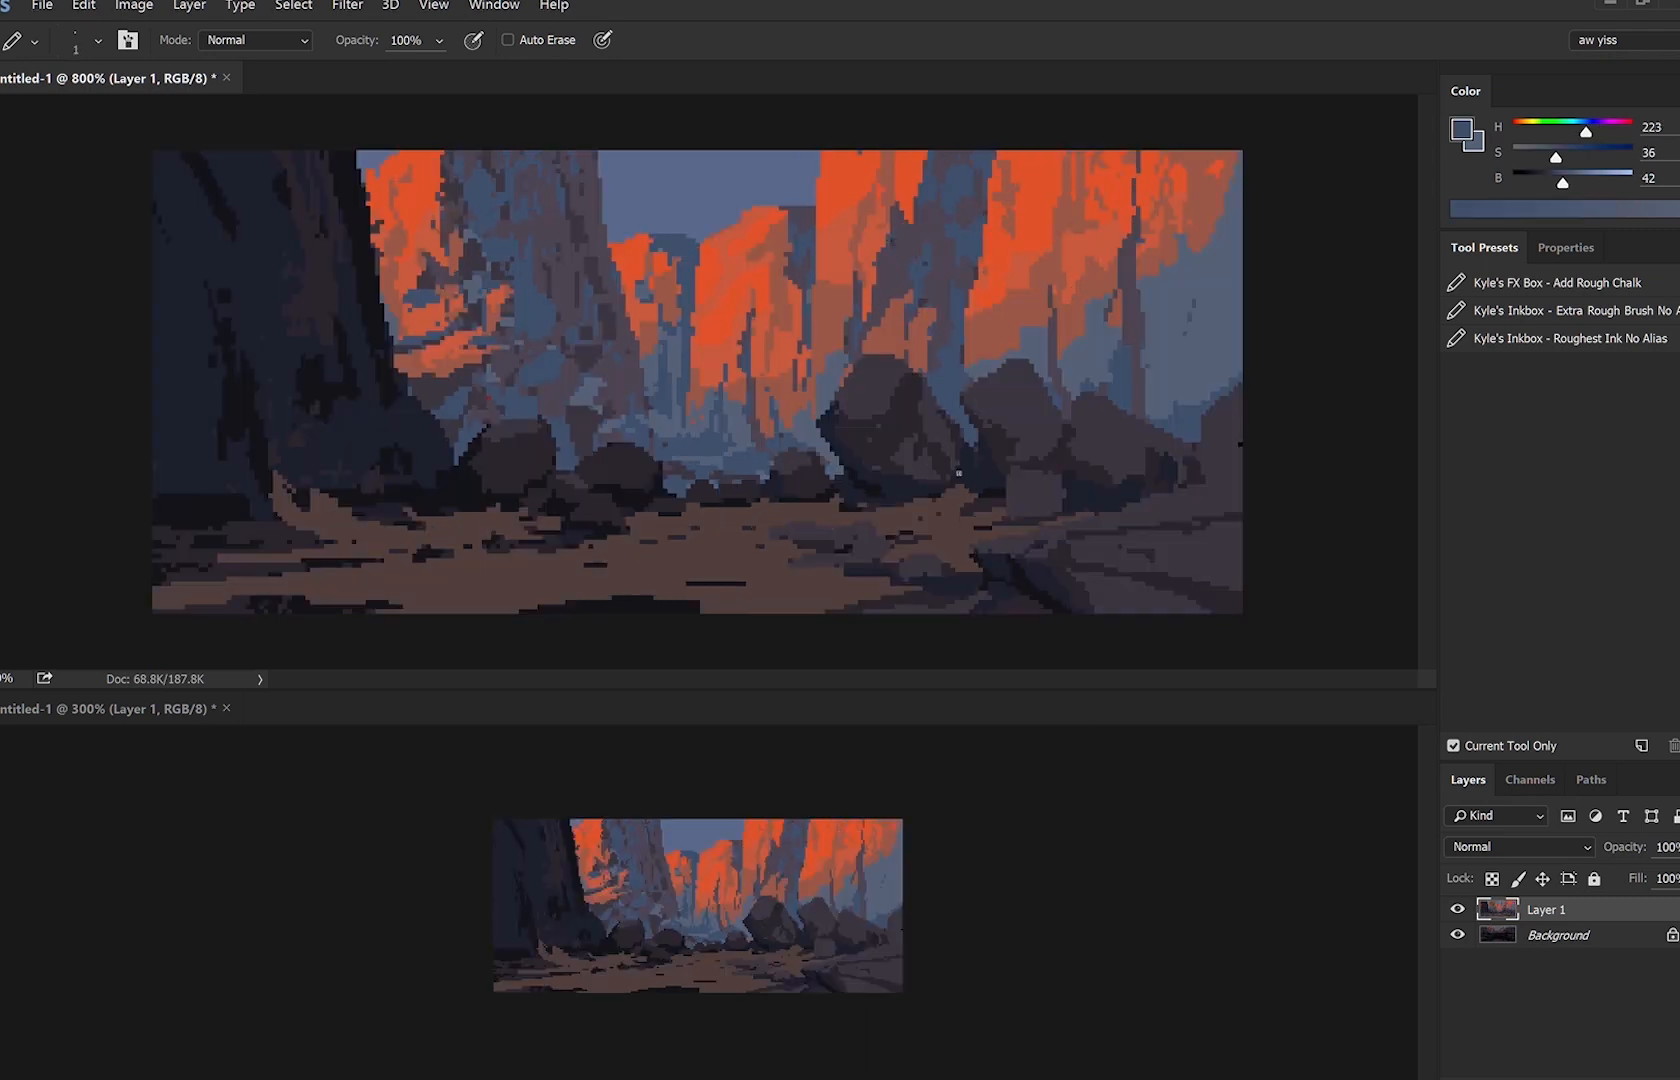
{"action": "key", "text": "ctrl+shift+h"}
Clean up the dark marks on the sand below the boulders with the sampled sand brown (H 9, S 18, B 30).
{"action": "left_click", "coordinate": [796, 564], "text": "alt"}
{"action": "left_click", "coordinate": [773, 555], "text": "alt"}
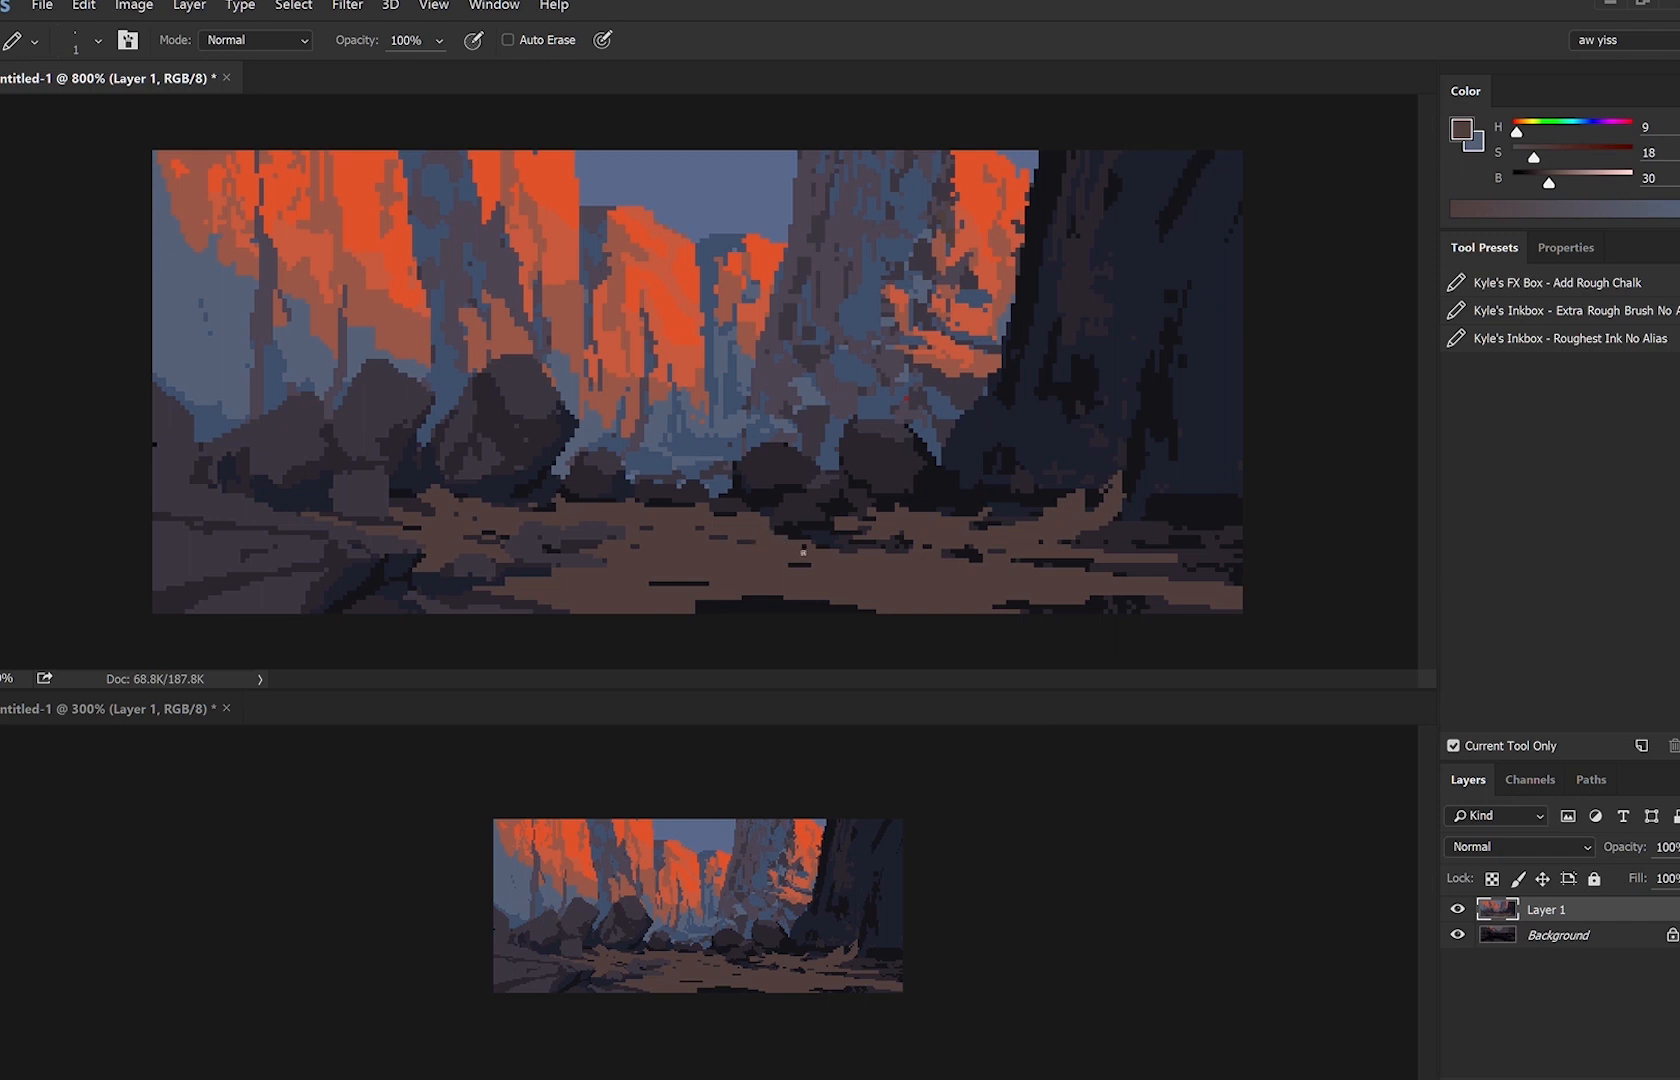
{"action": "left_click", "coordinate": [826, 530], "text": "alt"}
{"action": "left_click", "coordinate": [882, 527], "text": "alt"}
Try a lighter brown highlight (H 25, S 25, B 37) on the sand and undo its strokes.
{"action": "left_click_drag", "start_coordinate": [1549, 183], "coordinate": [1521, 131]}
{"action": "left_click_drag", "start_coordinate": [1551, 184], "coordinate": [1557, 184]}
{"action": "left_click_drag", "start_coordinate": [648, 544], "coordinate": [1034, 590]}
{"action": "key", "text": "ctrl+alt+z"}
{"action": "key", "text": "ctrl+alt+z"}
{"action": "key", "text": "ctrl+alt+z"}
{"action": "key", "text": "ctrl+alt+z"}
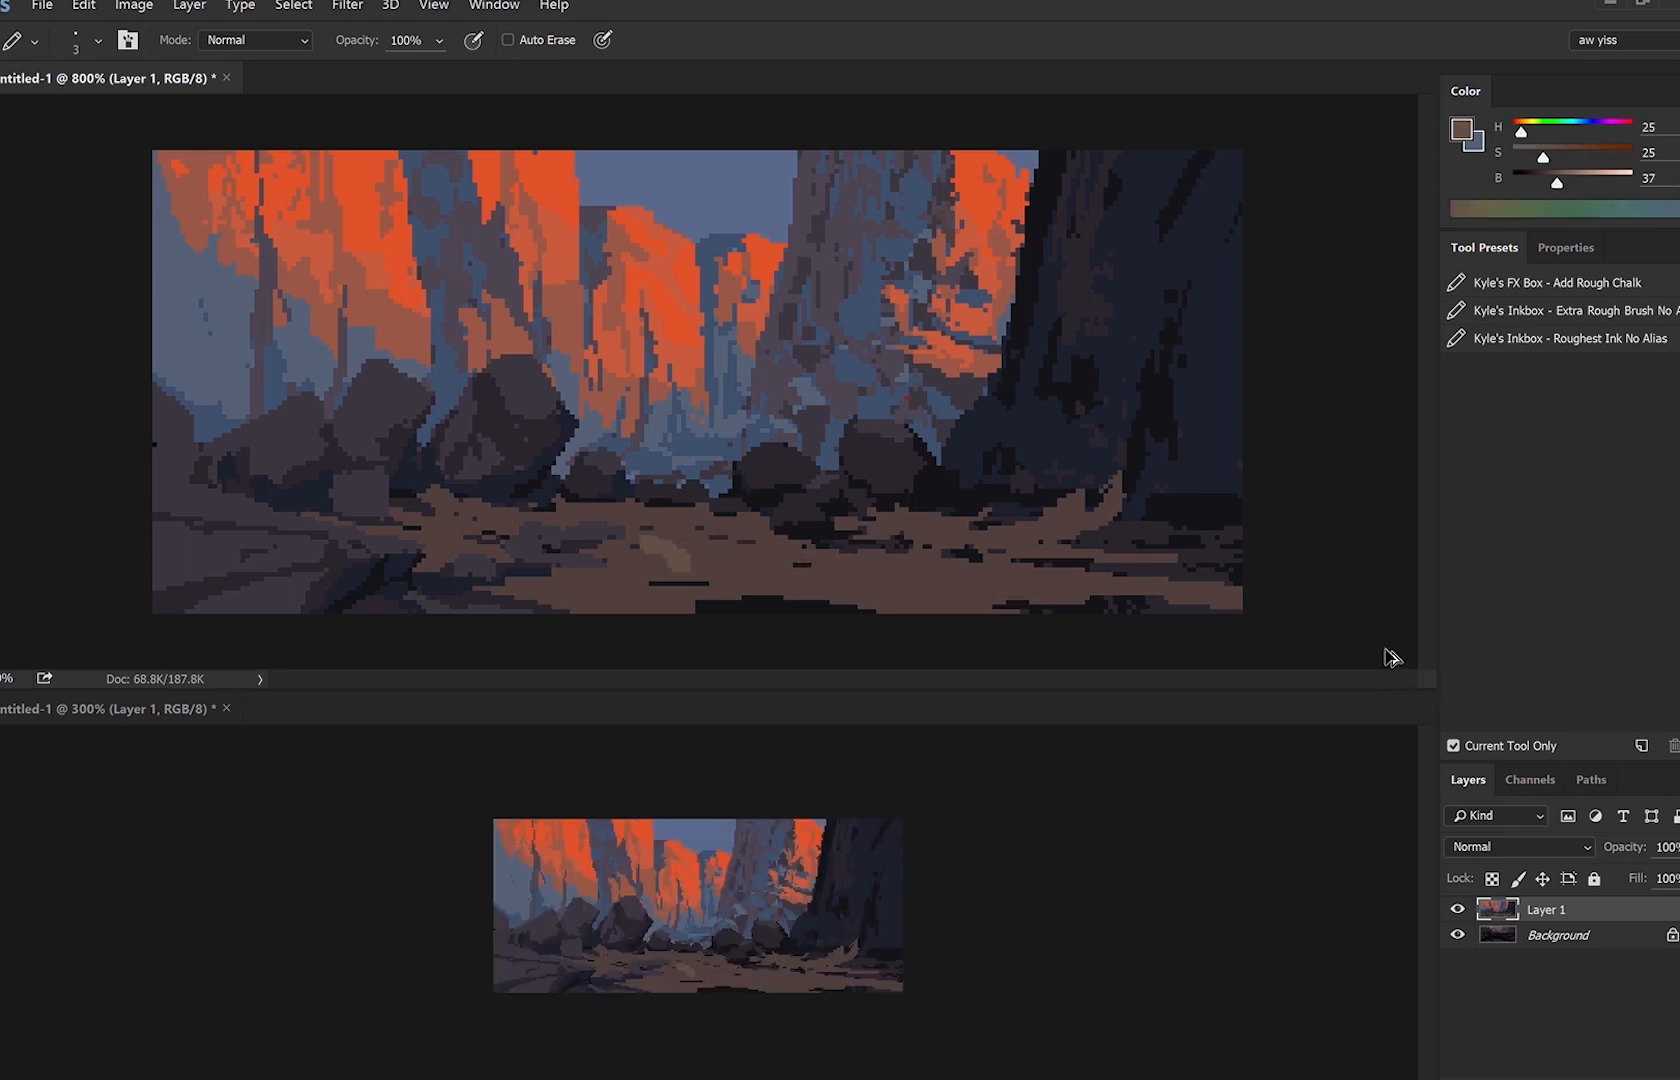
Save the painting as a TIFF file and touch up the column's lower outer edge with sampled purple-grey.
{"action": "key", "text": "ctrl+shift+h"}
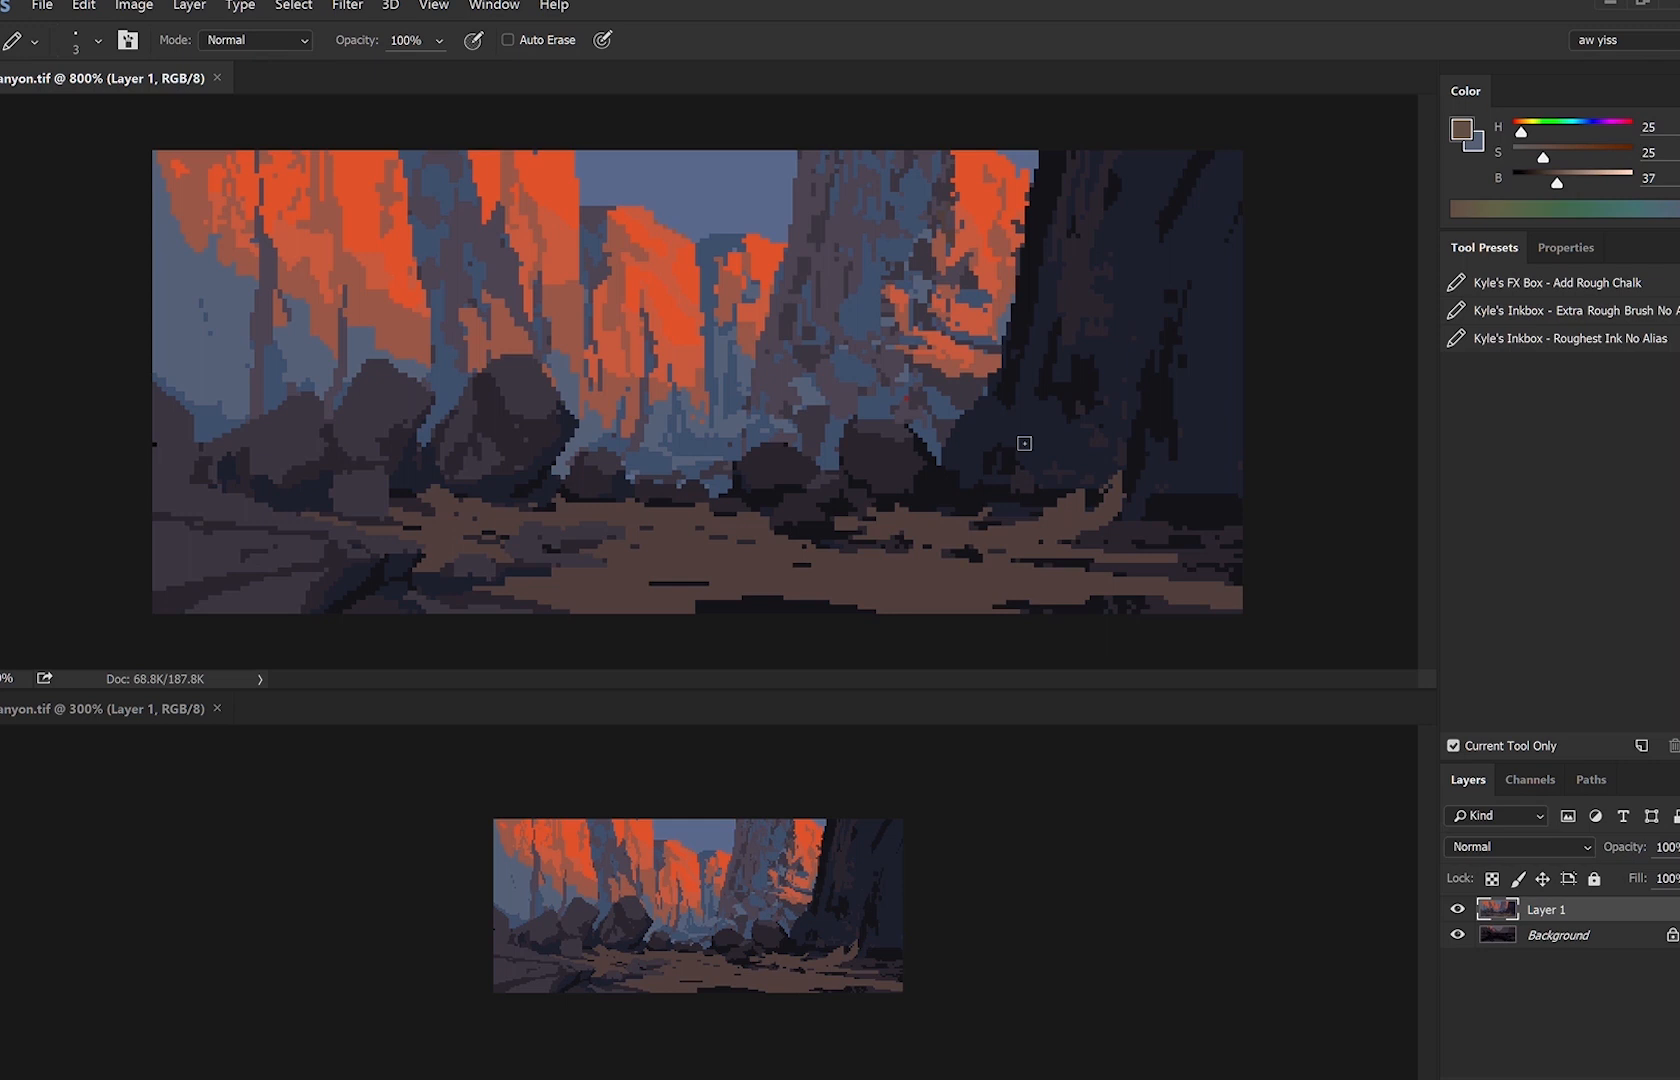
{"action": "left_click", "coordinate": [881, 437], "text": "ctrl"}
{"action": "left_click_drag", "start_coordinate": [814, 391], "coordinate": [843, 504]}
{"action": "left_click", "coordinate": [839, 340], "text": "alt"}
{"action": "left_click_drag", "start_coordinate": [802, 306], "coordinate": [804, 315]}
{"action": "left_click", "coordinate": [760, 408], "text": "alt"}
{"action": "left_click_drag", "start_coordinate": [762, 410], "coordinate": [738, 430]}
{"action": "key", "text": "bracketleft"}
{"action": "key", "text": "bracketleft"}
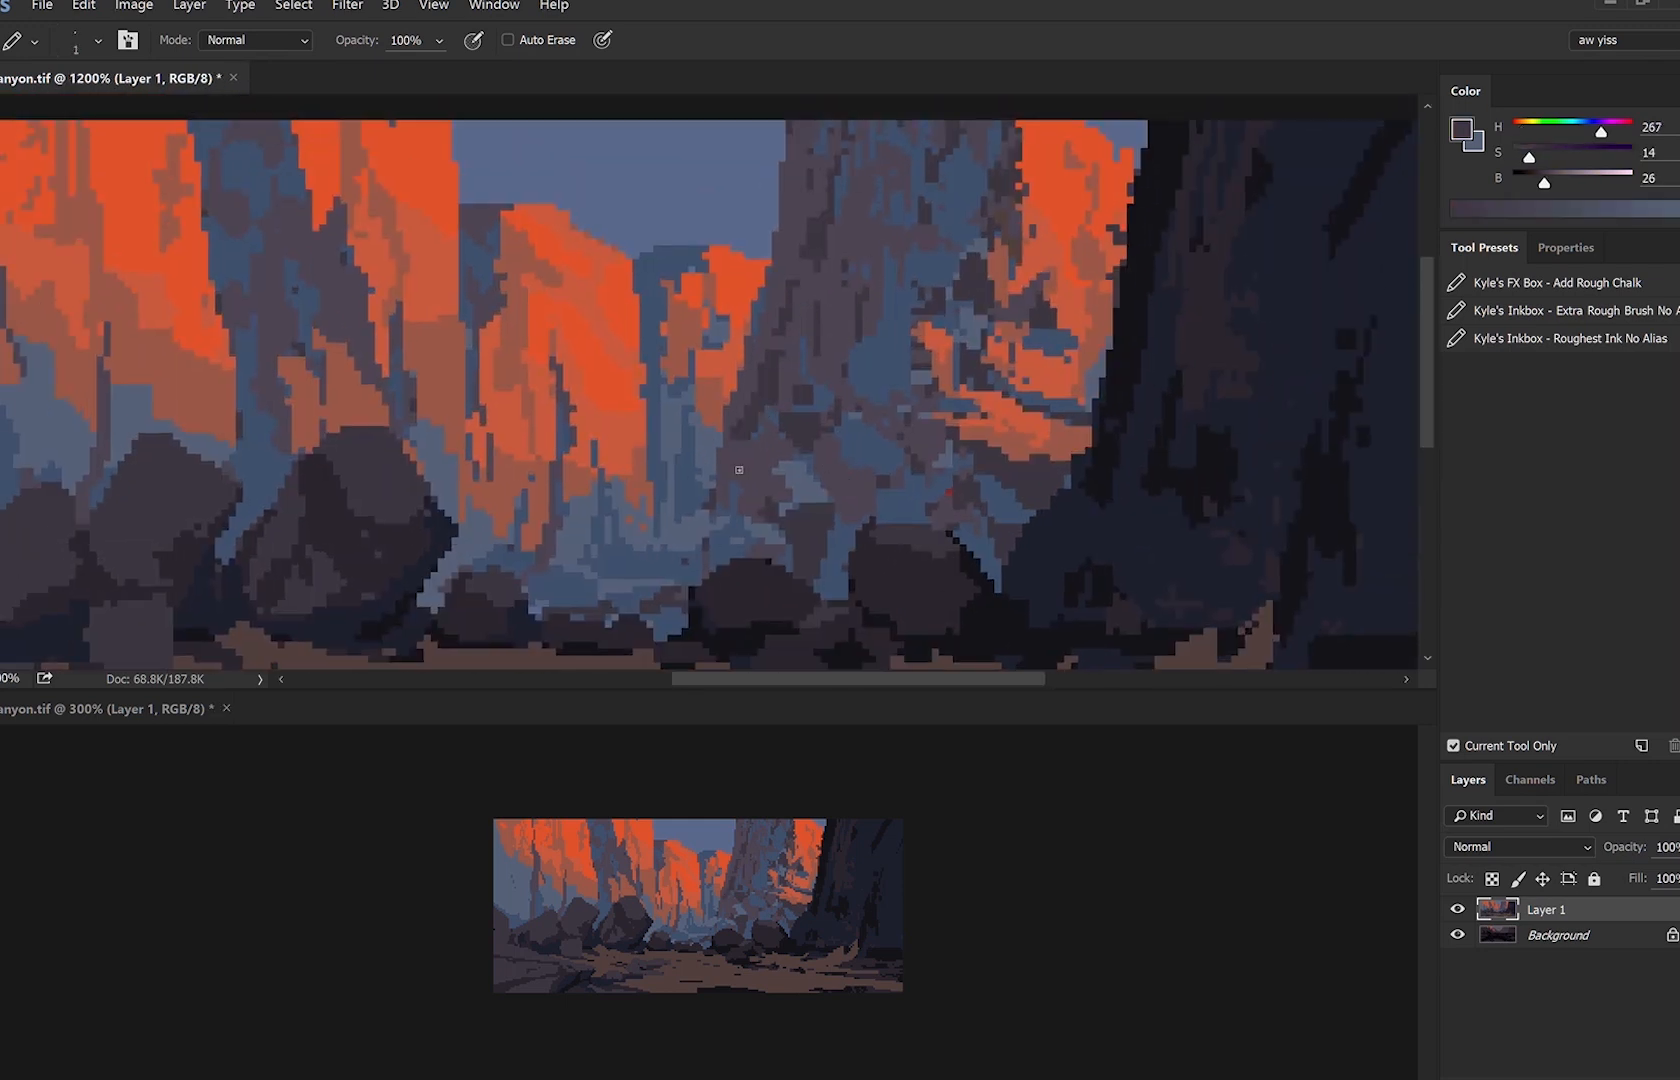
Extend the foot of the rock column down to the boulders in purple-grey (H 265, S 15, B 32).
{"action": "left_click", "coordinate": [725, 490], "text": "alt"}
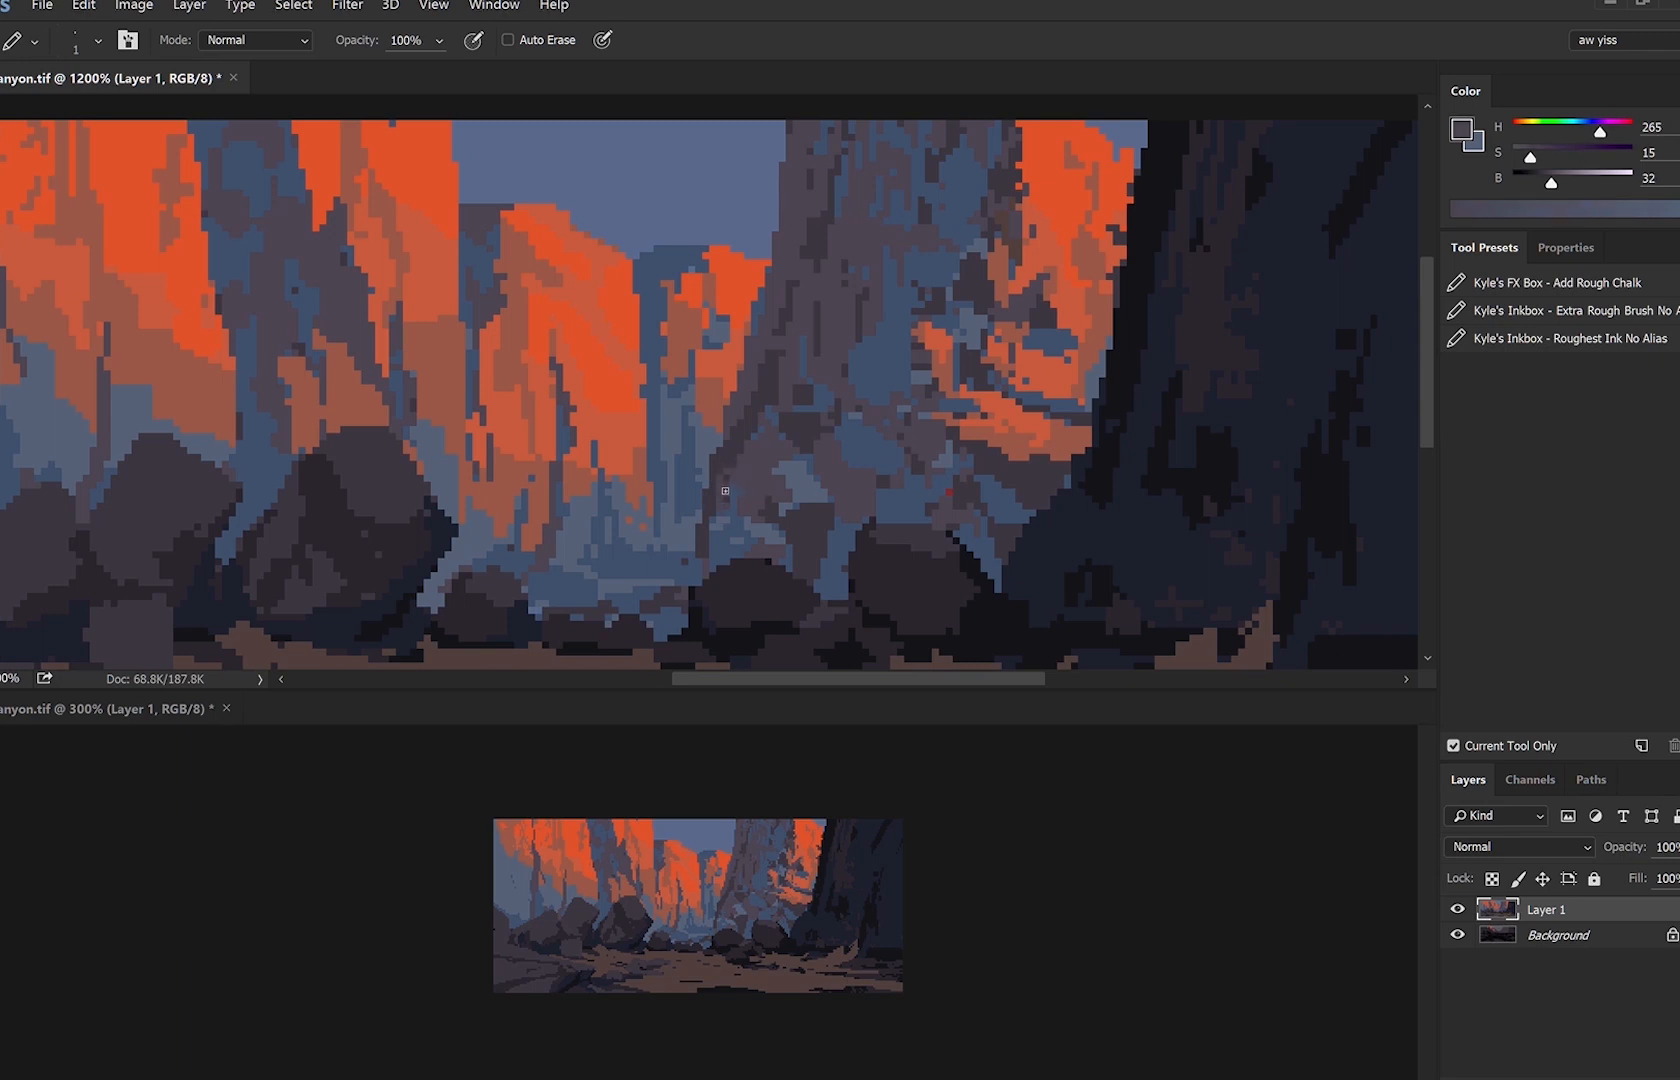
{"action": "key", "text": "bracketright"}
{"action": "key", "text": "bracketright"}
{"action": "key", "text": "bracketleft"}
{"action": "key", "text": "bracketleft"}
{"action": "left_click", "coordinate": [721, 585], "text": "alt"}
Fill in the shadows under and between the boulders at the column's foot with sampled navy and near-black.
{"action": "left_click_drag", "start_coordinate": [1011, 560], "coordinate": [1164, 364]}
{"action": "left_click", "coordinate": [895, 471], "text": "alt"}
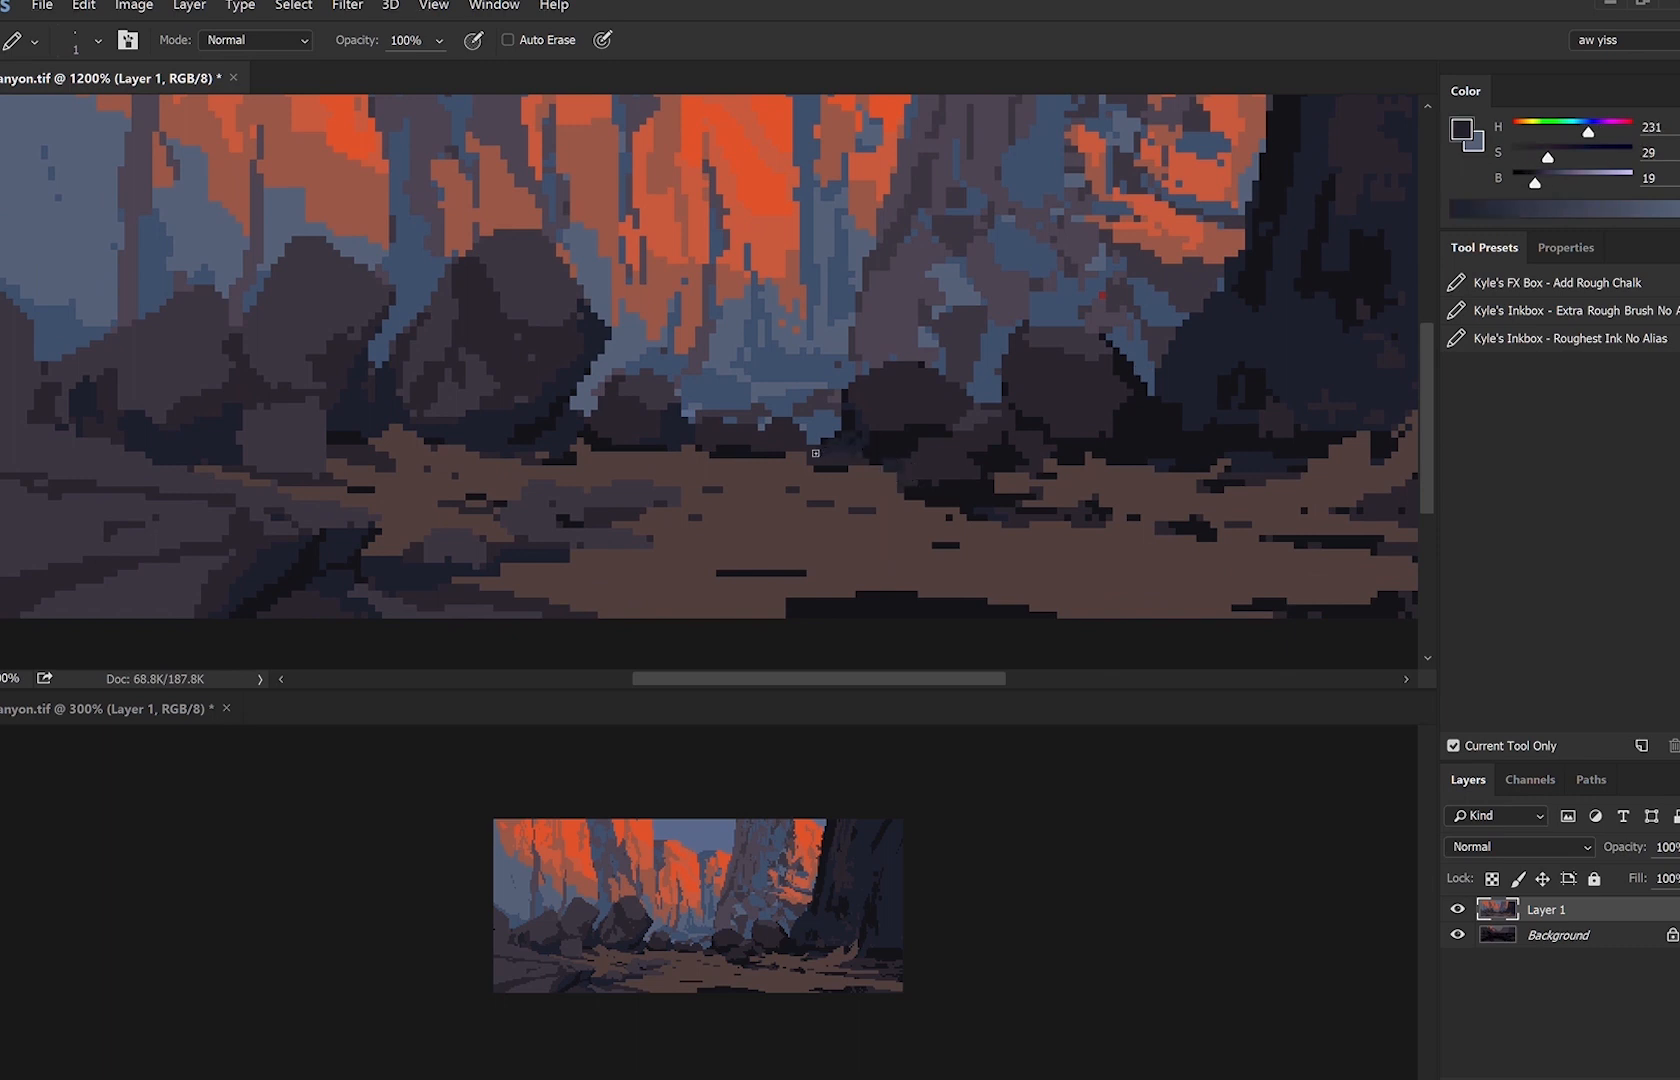
{"action": "left_click", "coordinate": [849, 437], "text": "alt"}
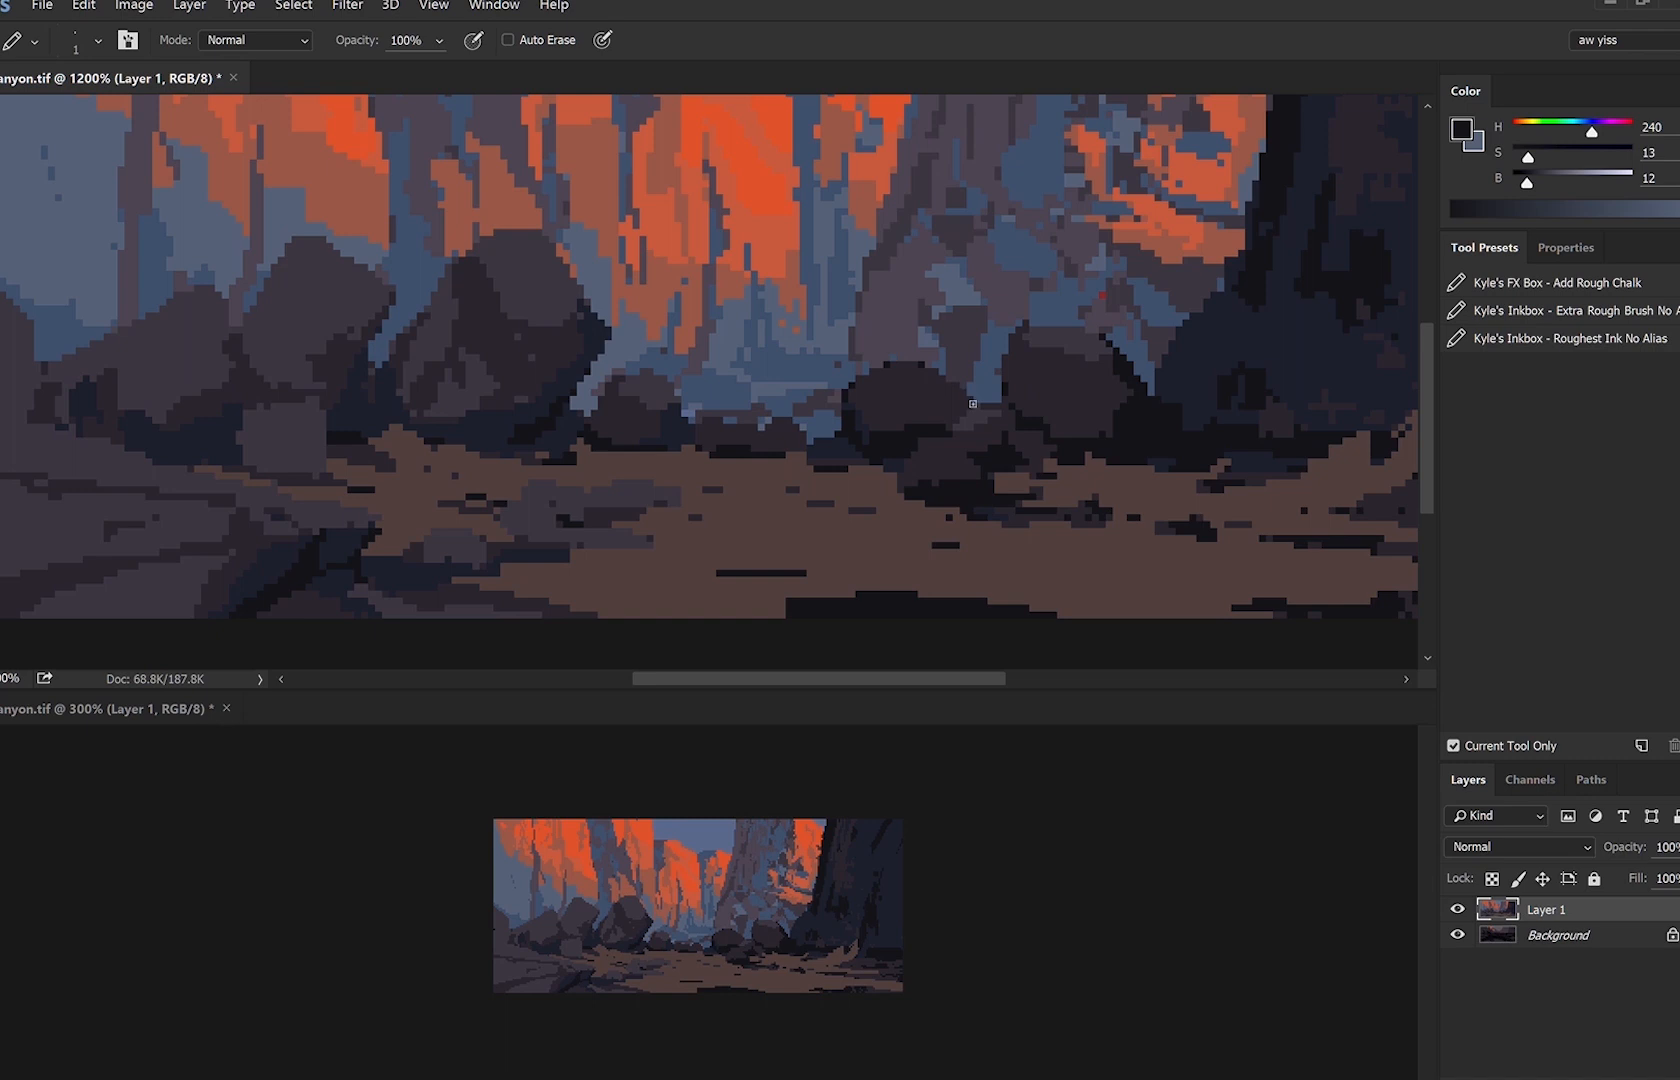
{"action": "left_click", "coordinate": [886, 453], "text": "alt"}
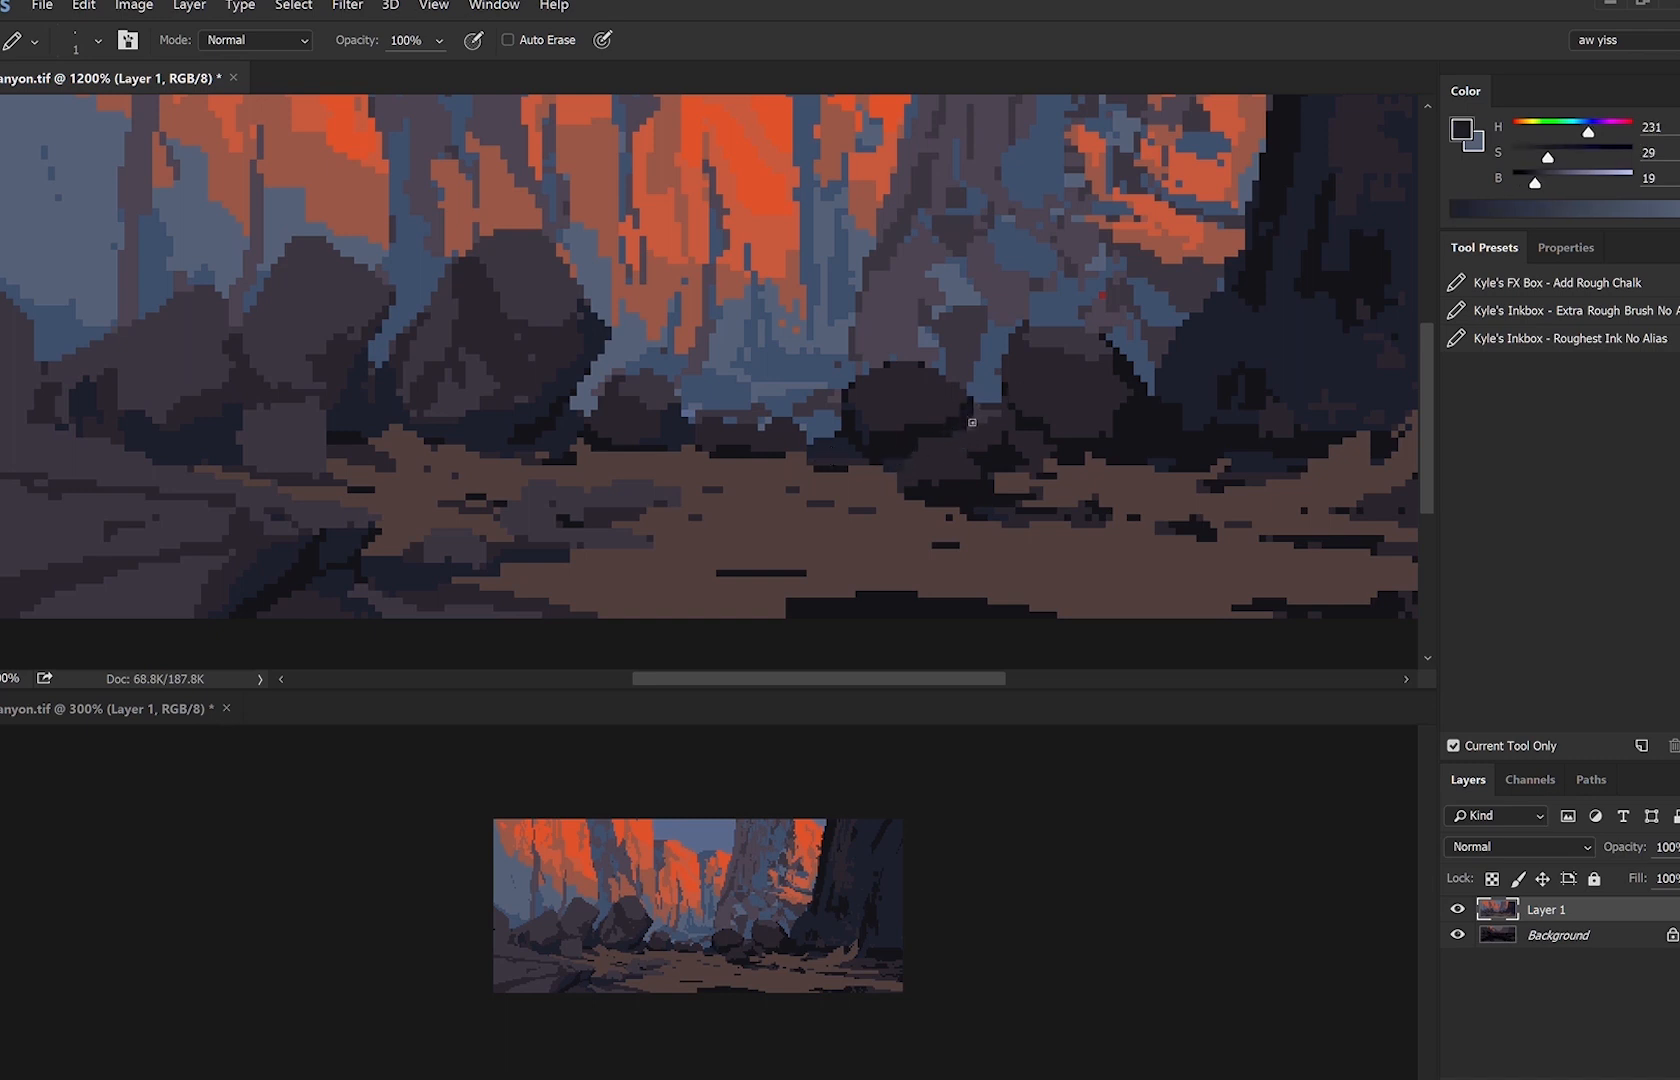
Paint a purple-grey highlight (H 267, S 14, B 26) on top of the round boulder at the column's foot, undoing a stroke.
{"action": "left_click", "coordinate": [1063, 346], "text": "alt"}
{"action": "key", "text": "]"}
{"action": "key", "text": "]"}
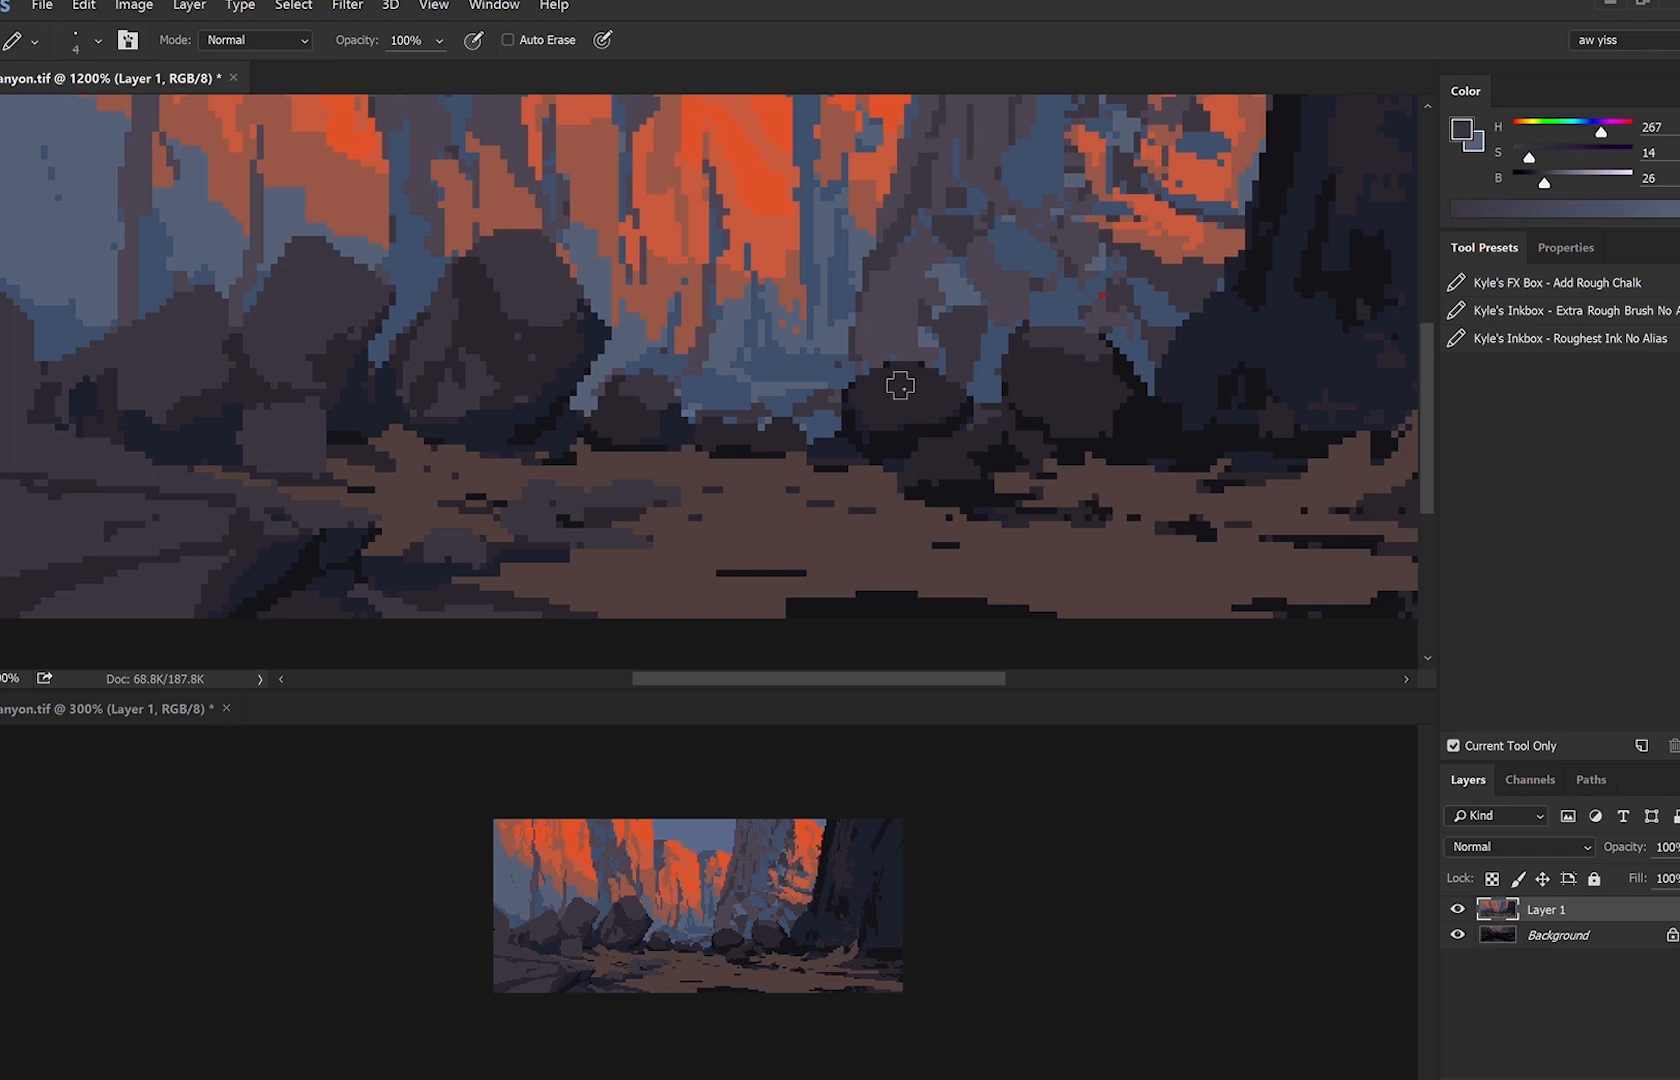
{"action": "left_click_drag", "start_coordinate": [898, 384], "coordinate": [940, 383]}
{"action": "key", "text": "ctrl+z"}
{"action": "key", "text": "["}
Paint over the dark streaks in the middle of the foreground sand with sampled brown (H 9, S 18, B 30).
{"action": "key", "text": "ctrl+minus"}
{"action": "key", "text": "ctrl+minus"}
{"action": "key", "text": "ctrl+minus"}
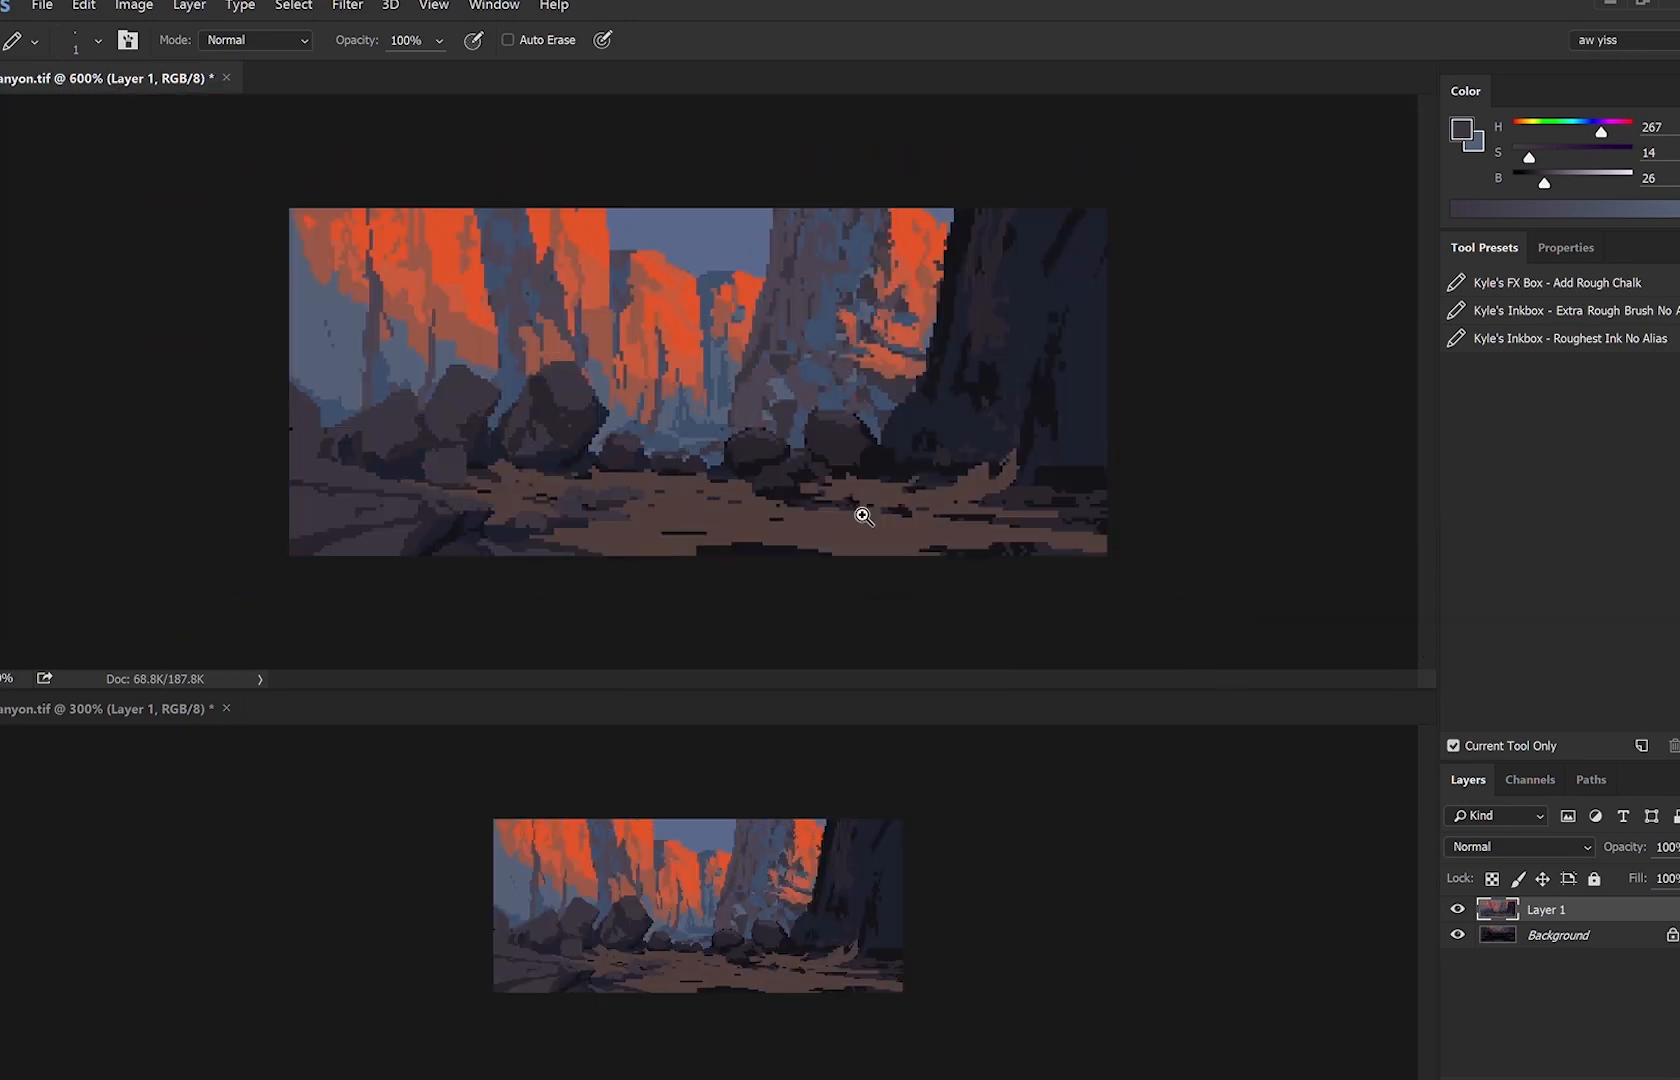
{"action": "key", "text": "ctrl+plus"}
{"action": "key", "text": "ctrl+plus"}
{"action": "key", "text": "ctrl+plus"}
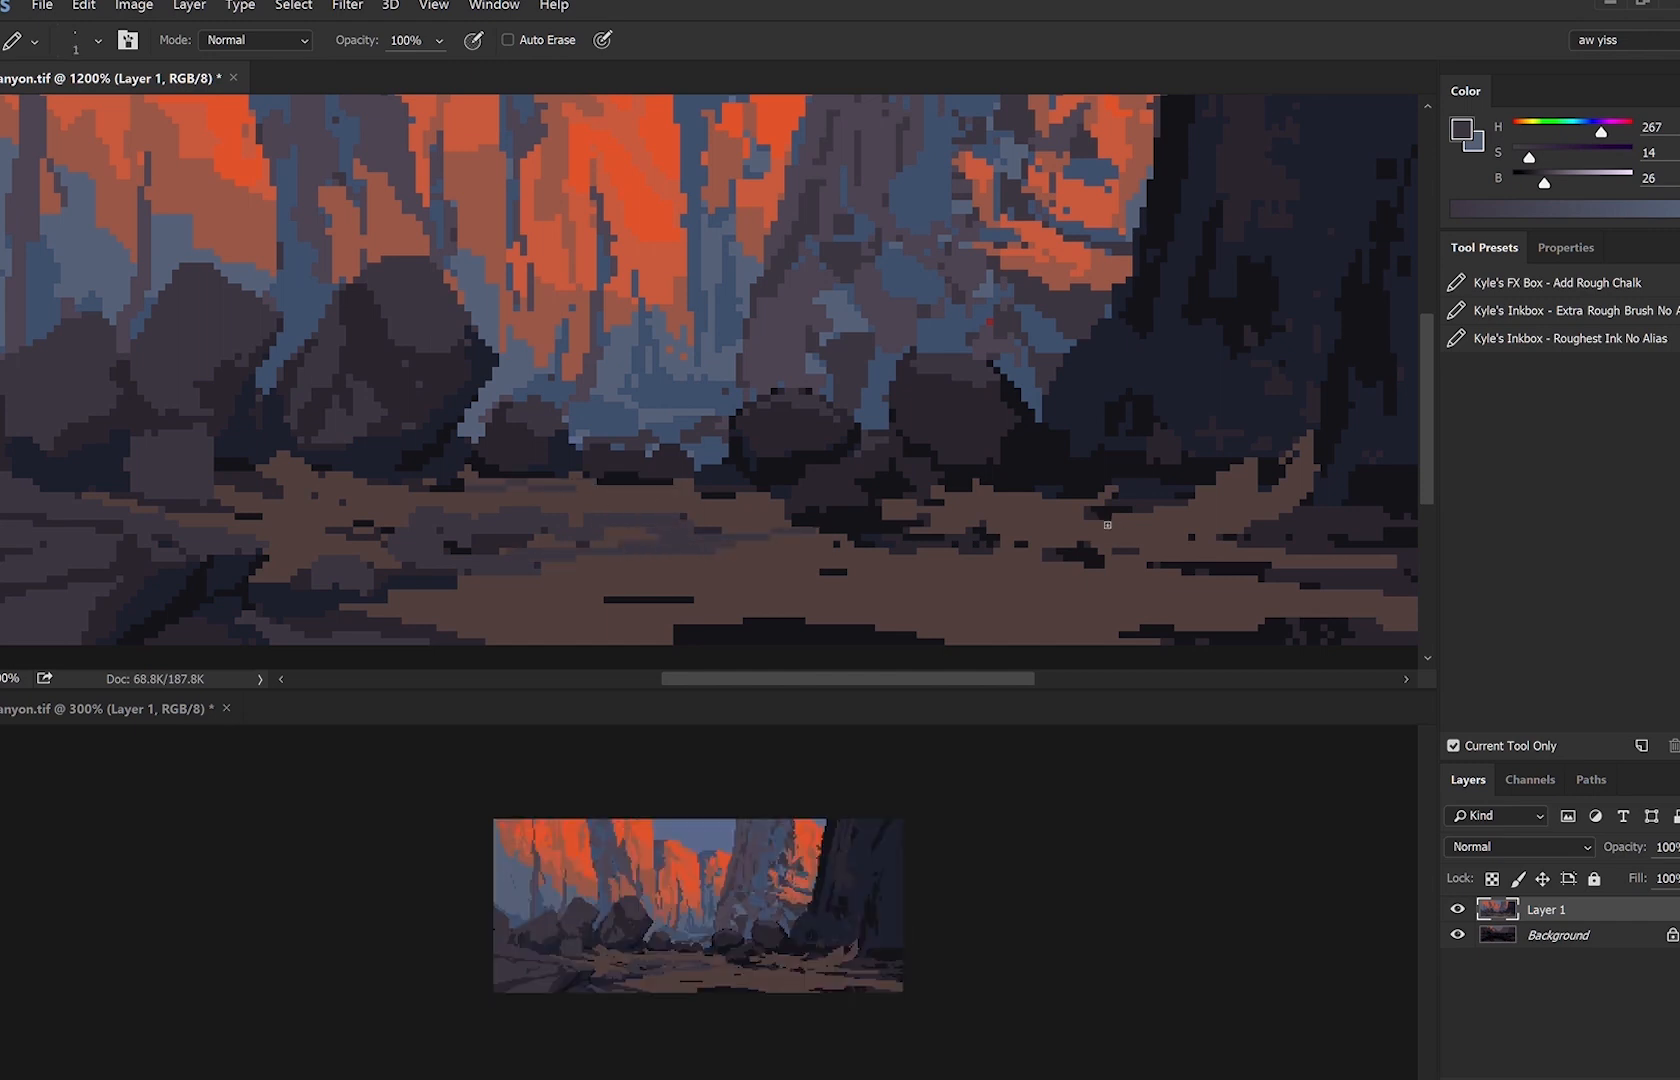
{"action": "mouse_move", "coordinate": [624, 518]}
{"action": "left_mouse_down"}
{"action": "mouse_move", "coordinate": [921, 480]}
{"action": "mouse_move", "coordinate": [983, 544]}
{"action": "mouse_move", "coordinate": [1118, 503]}
{"action": "left_mouse_up"}
{"action": "left_click", "coordinate": [975, 547], "text": "alt"}
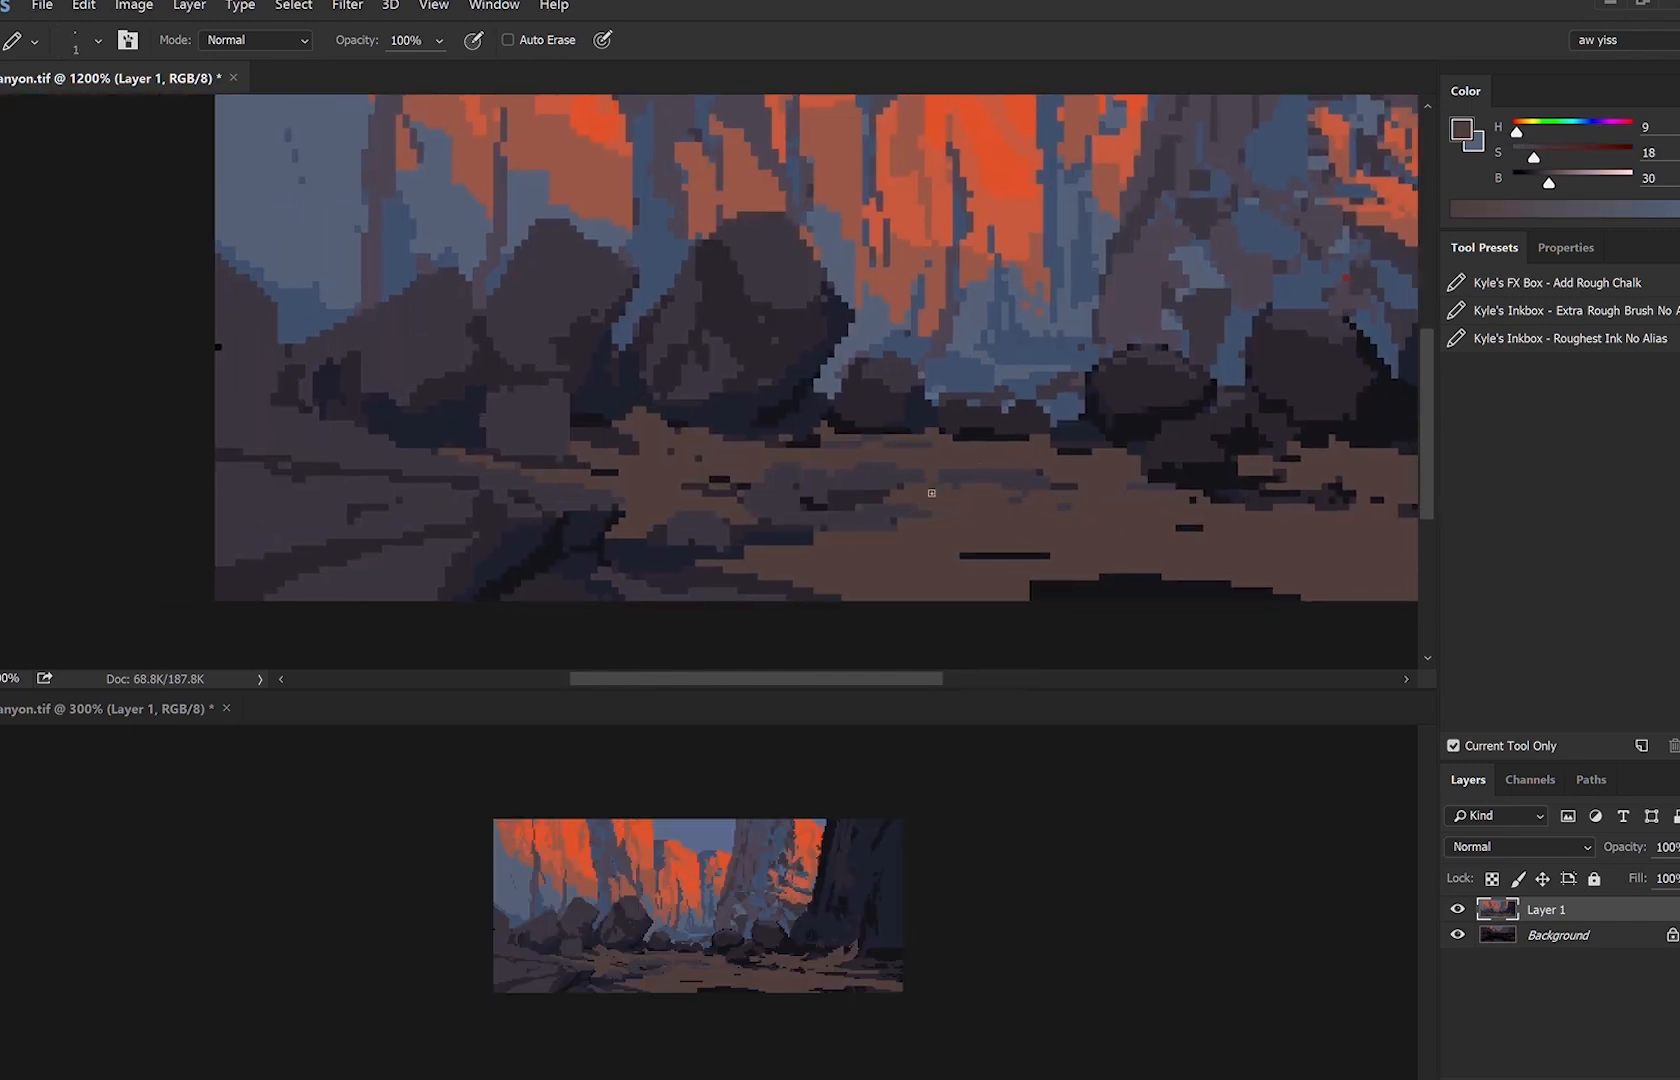
{"action": "key", "text": "bracketright"}
{"action": "key", "text": "bracketright"}
{"action": "key", "text": "bracketright"}
{"action": "key", "text": "bracketright"}
{"action": "mouse_move", "coordinate": [965, 556]}
{"action": "left_mouse_down"}
{"action": "mouse_move", "coordinate": [1166, 584]}
{"action": "mouse_move", "coordinate": [908, 553]}
{"action": "mouse_move", "coordinate": [1325, 588]}
{"action": "left_mouse_up"}
{"action": "left_click", "coordinate": [1190, 527]}
Repaint the near-black patch along the painting's lower edge as a shadow in sampled dark purple (H 266, S 14, B 19).
{"action": "key", "text": "bracketleft"}
{"action": "key", "text": "bracketleft"}
{"action": "left_click", "coordinate": [818, 506], "text": "alt"}
{"action": "left_click", "coordinate": [860, 497], "text": "alt"}
{"action": "left_click", "coordinate": [1225, 548], "text": "alt"}
{"action": "key", "text": "bracketright"}
{"action": "key", "text": "bracketright"}
{"action": "key", "text": "bracketright"}
{"action": "key", "text": "bracketright"}
{"action": "left_click_drag", "start_coordinate": [1122, 556], "coordinate": [1436, 596]}
{"action": "left_click_drag", "start_coordinate": [1224, 636], "coordinate": [922, 630]}
Extend the dark purple ground shadow (H 266, S 14, B 19) up towards the foreground slope with a smaller pencil.
{"action": "left_click", "coordinate": [662, 551], "text": "alt"}
{"action": "key", "text": "bracketleft"}
{"action": "key", "text": "bracketleft"}
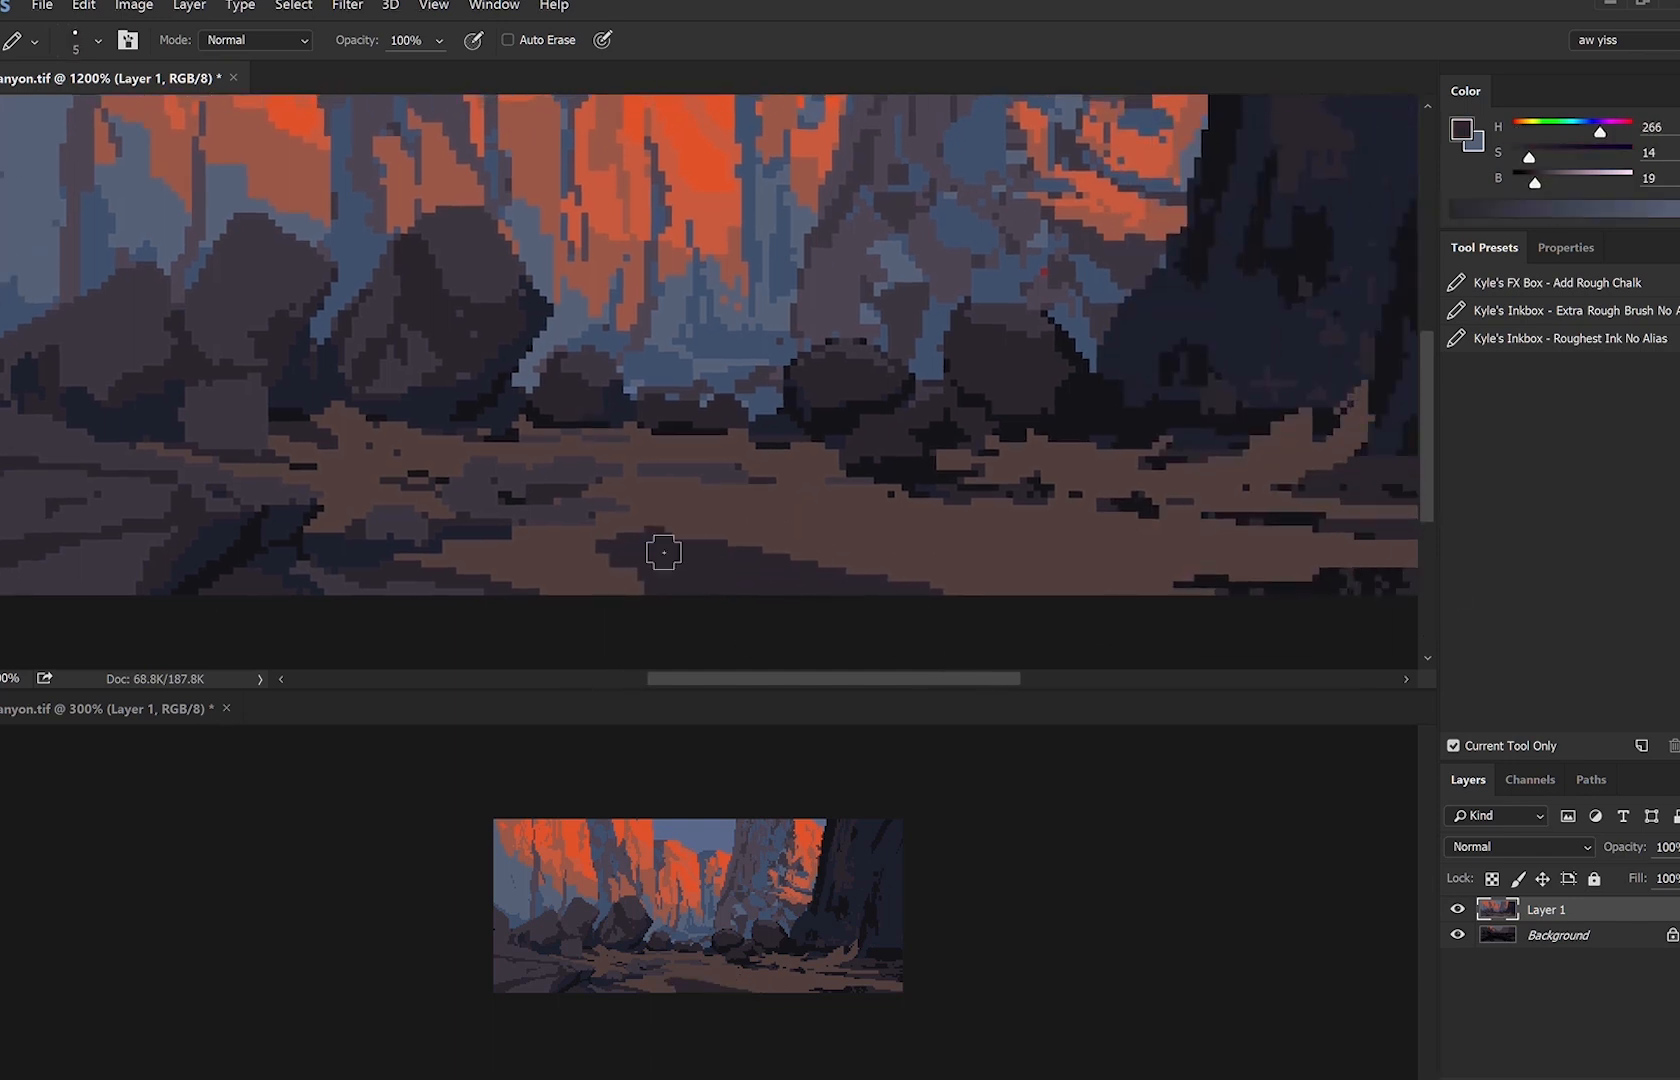
{"action": "key", "text": "bracketleft"}
{"action": "key", "text": "bracketleft"}
{"action": "left_click_drag", "start_coordinate": [640, 540], "coordinate": [566, 514]}
{"action": "key", "text": "bracketleft"}
{"action": "key", "text": "bracketleft"}
Extend the purple-grey streaks across the sand below the large boulder, undoing a stroke, and sample the dark purple shadow.
{"action": "left_click", "coordinate": [660, 472], "text": "alt"}
{"action": "key", "text": "bracketright"}
{"action": "mouse_move", "coordinate": [600, 472]}
{"action": "left_mouse_down"}
{"action": "mouse_move", "coordinate": [787, 468]}
{"action": "mouse_move", "coordinate": [704, 476]}
{"action": "mouse_move", "coordinate": [759, 481]}
{"action": "mouse_move", "coordinate": [549, 457]}
{"action": "mouse_move", "coordinate": [746, 471]}
{"action": "mouse_move", "coordinate": [636, 483]}
{"action": "mouse_move", "coordinate": [659, 461]}
{"action": "mouse_move", "coordinate": [397, 473]}
{"action": "left_mouse_up"}
{"action": "key", "text": "ctrl+z"}
{"action": "key", "text": "bracketleft"}
{"action": "left_click", "coordinate": [667, 553], "text": "alt"}
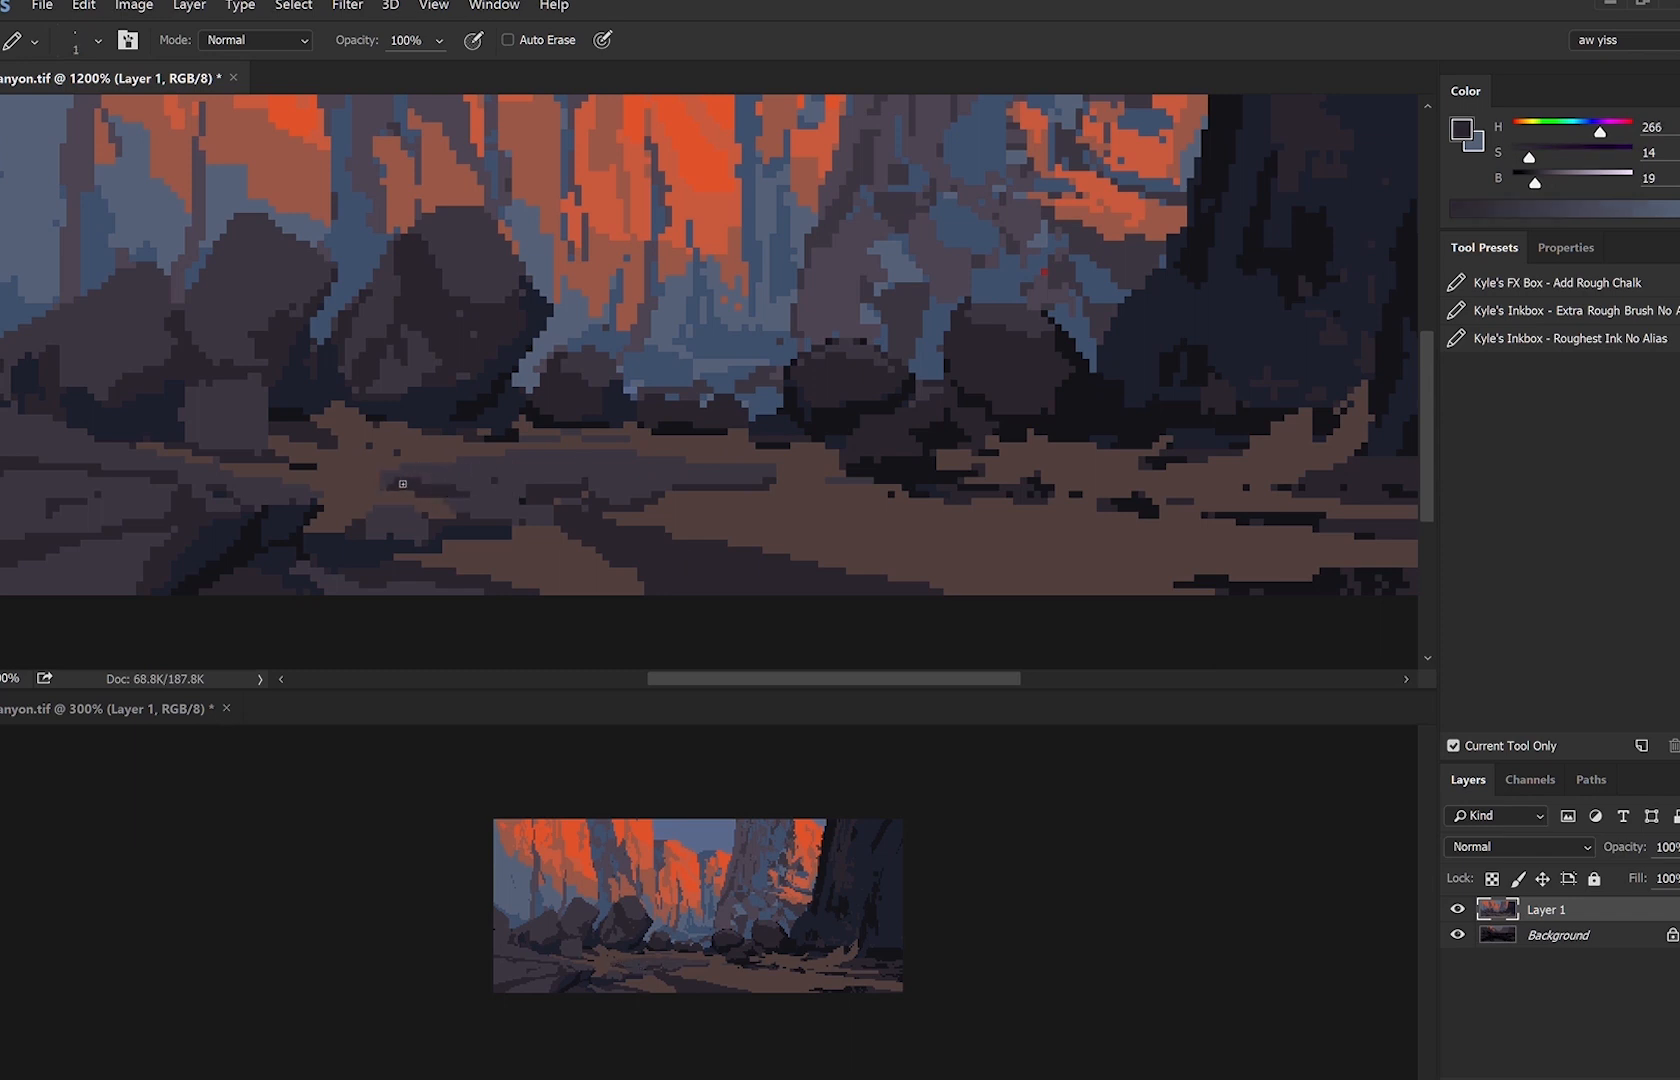
Widen the shadow band across the foreground sand in purple-grey (H 267, S 14, B 26) with a larger pencil.
{"action": "key", "text": "bracketright"}
{"action": "key", "text": "bracketright"}
{"action": "key", "text": "bracketright"}
{"action": "left_click", "coordinate": [642, 486], "text": "alt"}
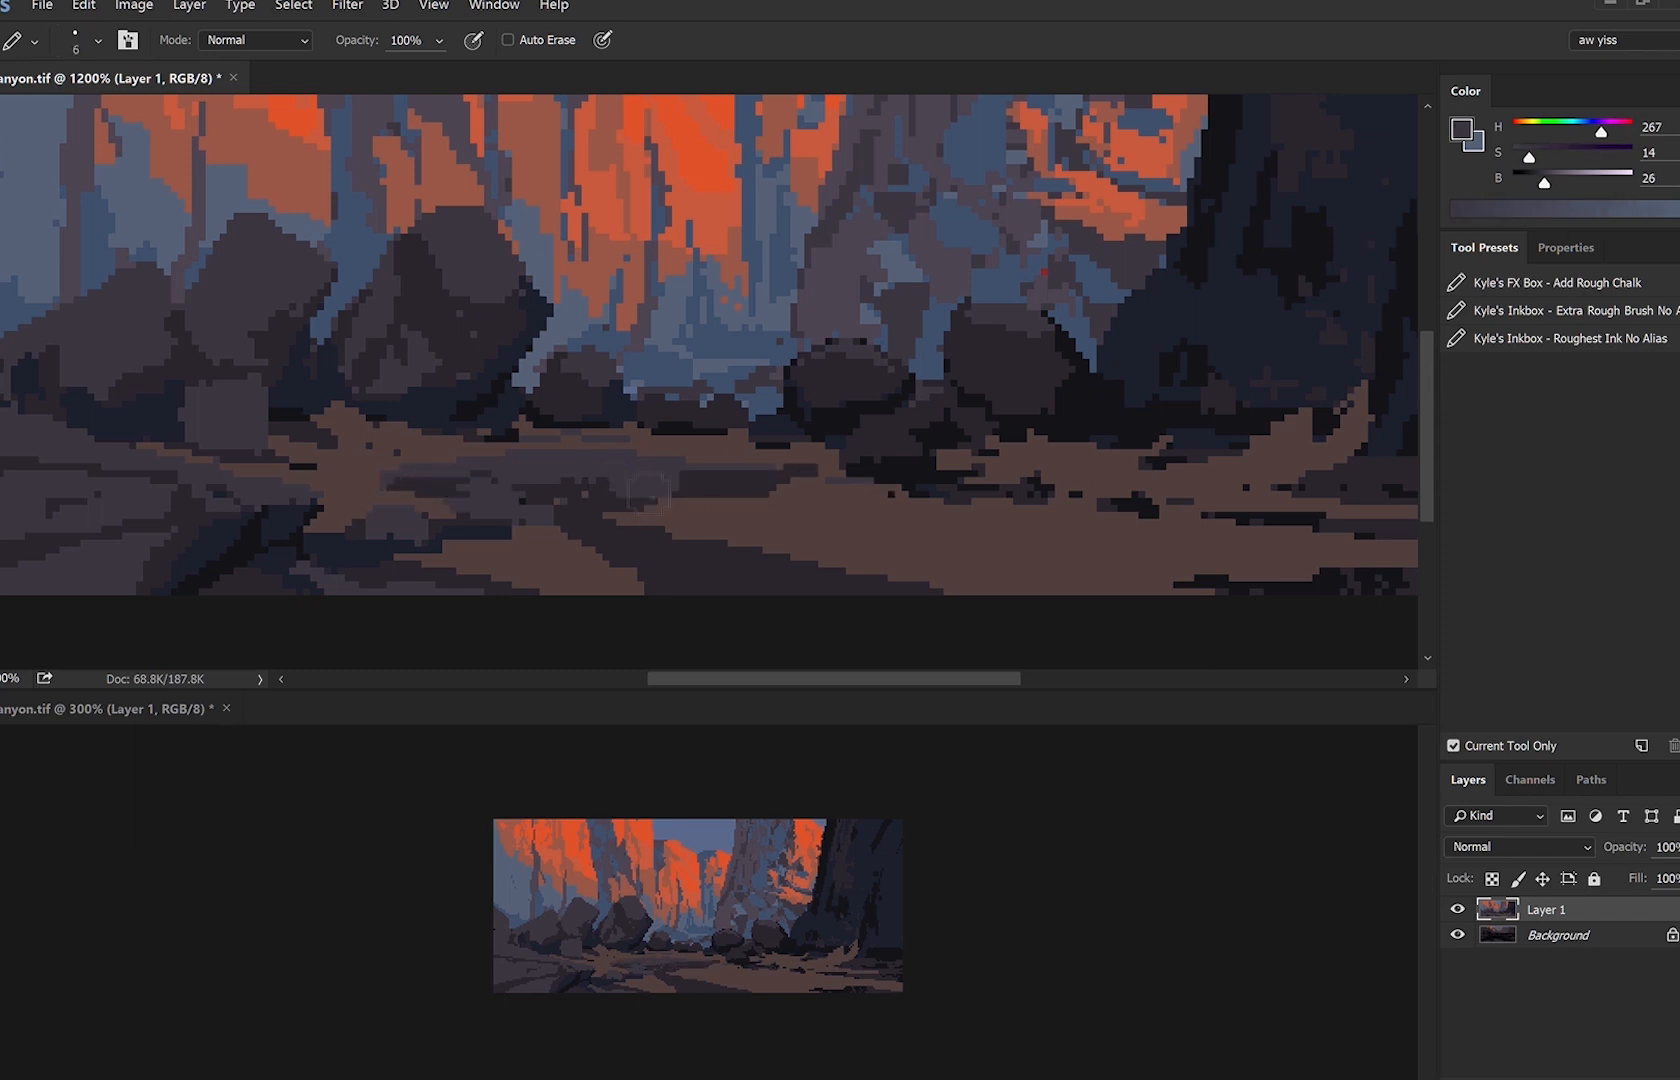
{"action": "key", "text": "bracketright"}
{"action": "mouse_move", "coordinate": [642, 486]}
{"action": "left_mouse_down"}
{"action": "mouse_move", "coordinate": [1005, 629]}
{"action": "mouse_move", "coordinate": [652, 529]}
{"action": "left_mouse_up"}
Cover the dark patches in the painting's lower right corner and the streaks above them with sand brown (H 9, S 18, B 30).
{"action": "left_click", "coordinate": [976, 558], "text": "alt"}
{"action": "left_click_drag", "start_coordinate": [890, 540], "coordinate": [1168, 596]}
{"action": "left_click", "coordinate": [821, 571], "text": "alt"}
{"action": "mouse_move", "coordinate": [826, 571]}
{"action": "left_mouse_down"}
{"action": "mouse_move", "coordinate": [1318, 602]}
{"action": "mouse_move", "coordinate": [983, 551]}
{"action": "mouse_move", "coordinate": [1294, 557]}
{"action": "left_mouse_up"}
{"action": "left_click", "coordinate": [984, 529], "text": "alt"}
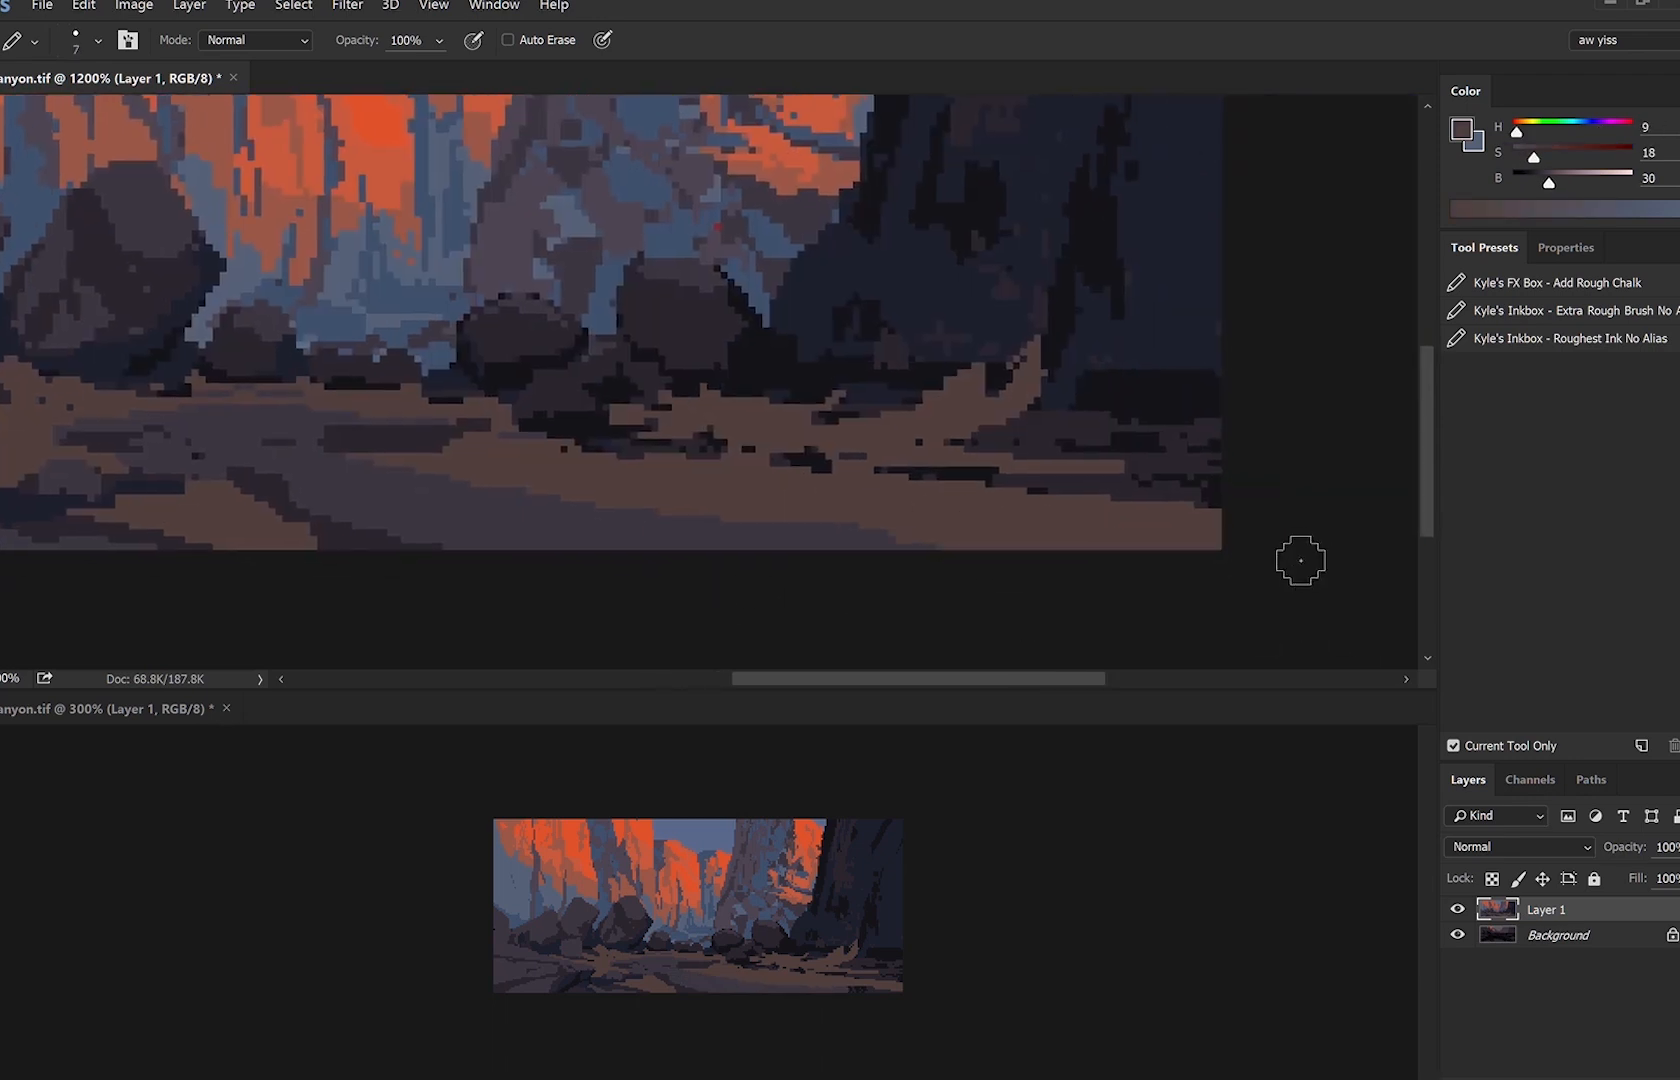
{"action": "left_click_drag", "start_coordinate": [1018, 478], "coordinate": [932, 480]}
{"action": "mouse_move", "coordinate": [824, 476]}
{"action": "left_mouse_down"}
{"action": "mouse_move", "coordinate": [803, 488]}
{"action": "mouse_move", "coordinate": [786, 462]}
{"action": "left_mouse_up"}
Paint a dark patch on the sand under the large round boulder and trim its edges with brown (H 9, S 18, B 30).
{"action": "left_click", "coordinate": [562, 397], "text": "alt"}
{"action": "mouse_move", "coordinate": [678, 440]}
{"action": "left_mouse_down"}
{"action": "mouse_move", "coordinate": [731, 442]}
{"action": "mouse_move", "coordinate": [731, 416]}
{"action": "left_mouse_up"}
{"action": "left_click", "coordinate": [738, 388], "text": "alt"}
{"action": "key", "text": "bracketleft"}
{"action": "key", "text": "bracketleft"}
{"action": "left_click", "coordinate": [742, 457], "text": "alt"}
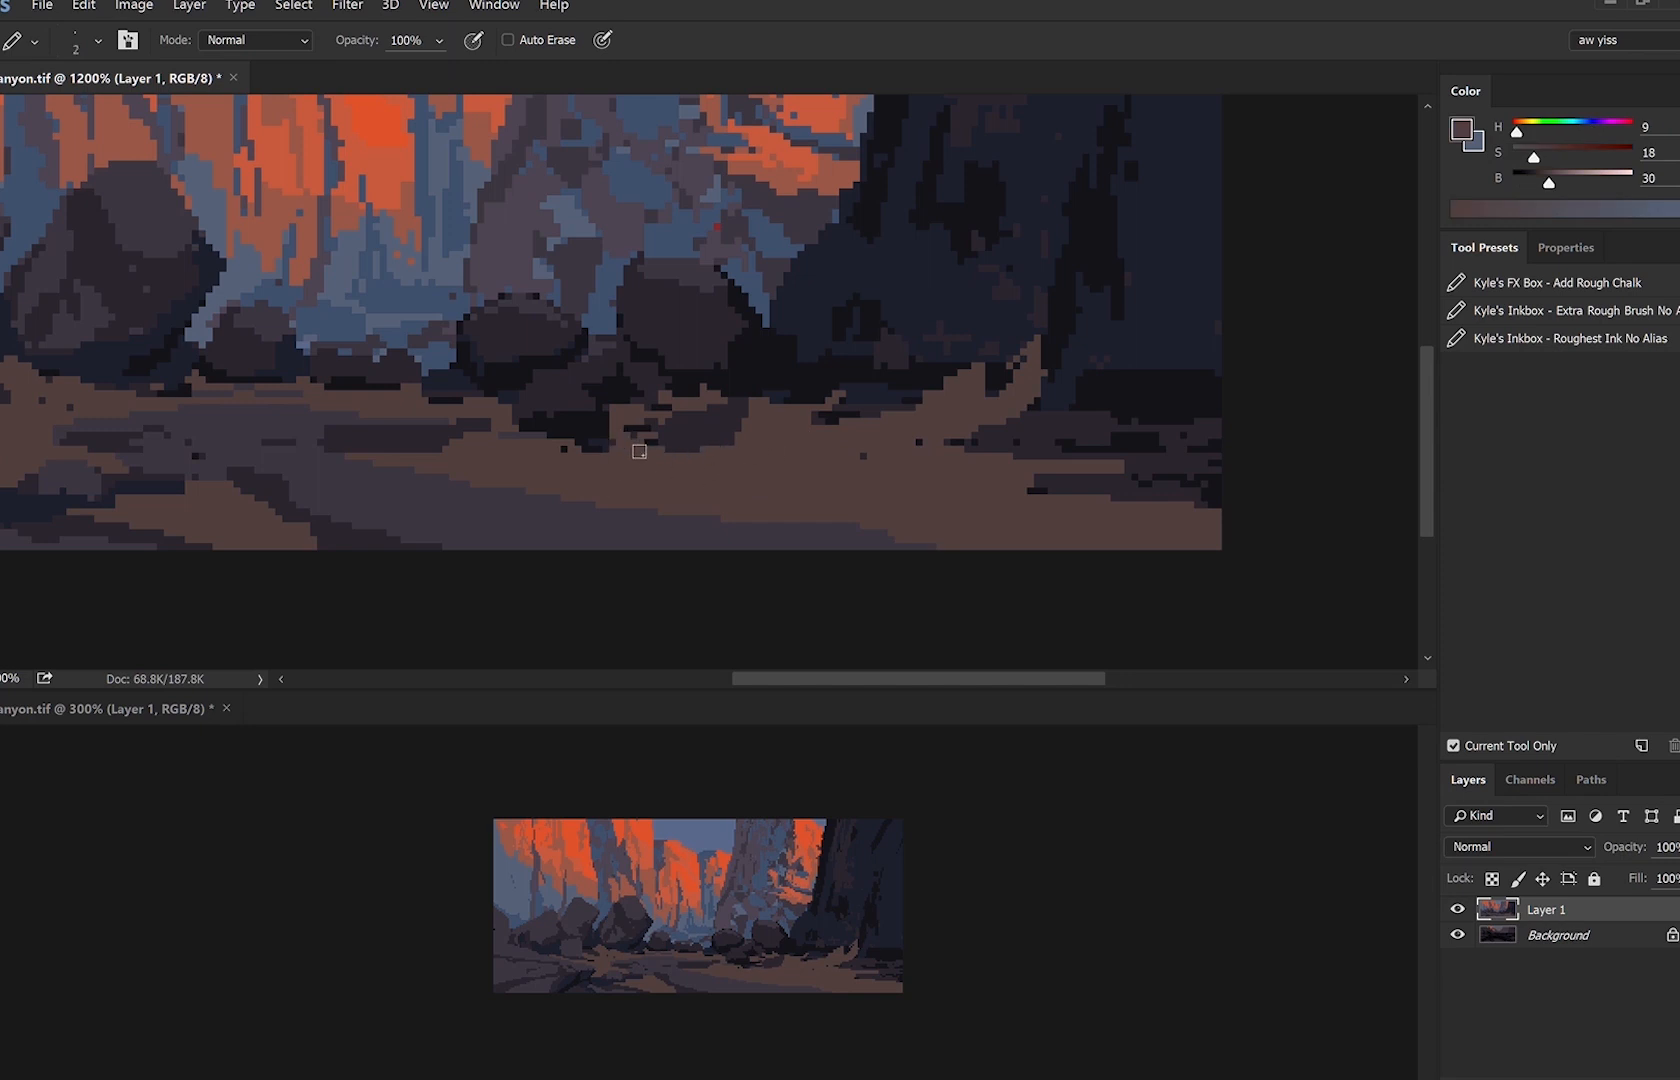
{"action": "left_click_drag", "start_coordinate": [645, 431], "coordinate": [632, 431]}
{"action": "left_click_drag", "start_coordinate": [1549, 182], "coordinate": [1579, 183]}
{"action": "key", "text": "bracketleft"}
{"action": "key", "text": "bracketleft"}
{"action": "left_click_drag", "start_coordinate": [715, 481], "coordinate": [954, 490]}
{"action": "key", "text": "ctrl+z"}
Block in a sampled dark purple mass at the inner foot of the dark cliff beside the rock column.
{"action": "left_click", "coordinate": [904, 481], "text": "alt"}
{"action": "left_click", "coordinate": [919, 442]}
{"action": "left_click", "coordinate": [893, 357], "text": "alt"}
{"action": "key", "text": "bracketright"}
{"action": "mouse_move", "coordinate": [879, 250]}
{"action": "left_mouse_down"}
{"action": "mouse_move", "coordinate": [799, 283]}
{"action": "mouse_move", "coordinate": [894, 477]}
{"action": "left_mouse_up"}
{"action": "key", "text": "bracketleft"}
Clean up the column's foot beside the large round boulder with sampled colours, including purple-grey (H 265, S 15, B 32).
{"action": "left_click", "coordinate": [791, 391], "text": "alt"}
{"action": "left_click", "coordinate": [773, 402]}
{"action": "mouse_move", "coordinate": [754, 342]}
{"action": "left_mouse_down"}
{"action": "mouse_move", "coordinate": [745, 332]}
{"action": "mouse_move", "coordinate": [753, 416]}
{"action": "mouse_move", "coordinate": [785, 366]}
{"action": "mouse_move", "coordinate": [769, 367]}
{"action": "left_mouse_up"}
{"action": "left_click", "coordinate": [788, 371], "text": "alt"}
{"action": "left_click", "coordinate": [764, 350], "text": "alt"}
{"action": "key", "text": "bracketright"}
{"action": "key", "text": "bracketleft"}
{"action": "left_click", "coordinate": [813, 387], "text": "alt"}
{"action": "left_click", "coordinate": [800, 457], "text": "alt"}
{"action": "left_click_drag", "start_coordinate": [801, 462], "coordinate": [813, 497]}
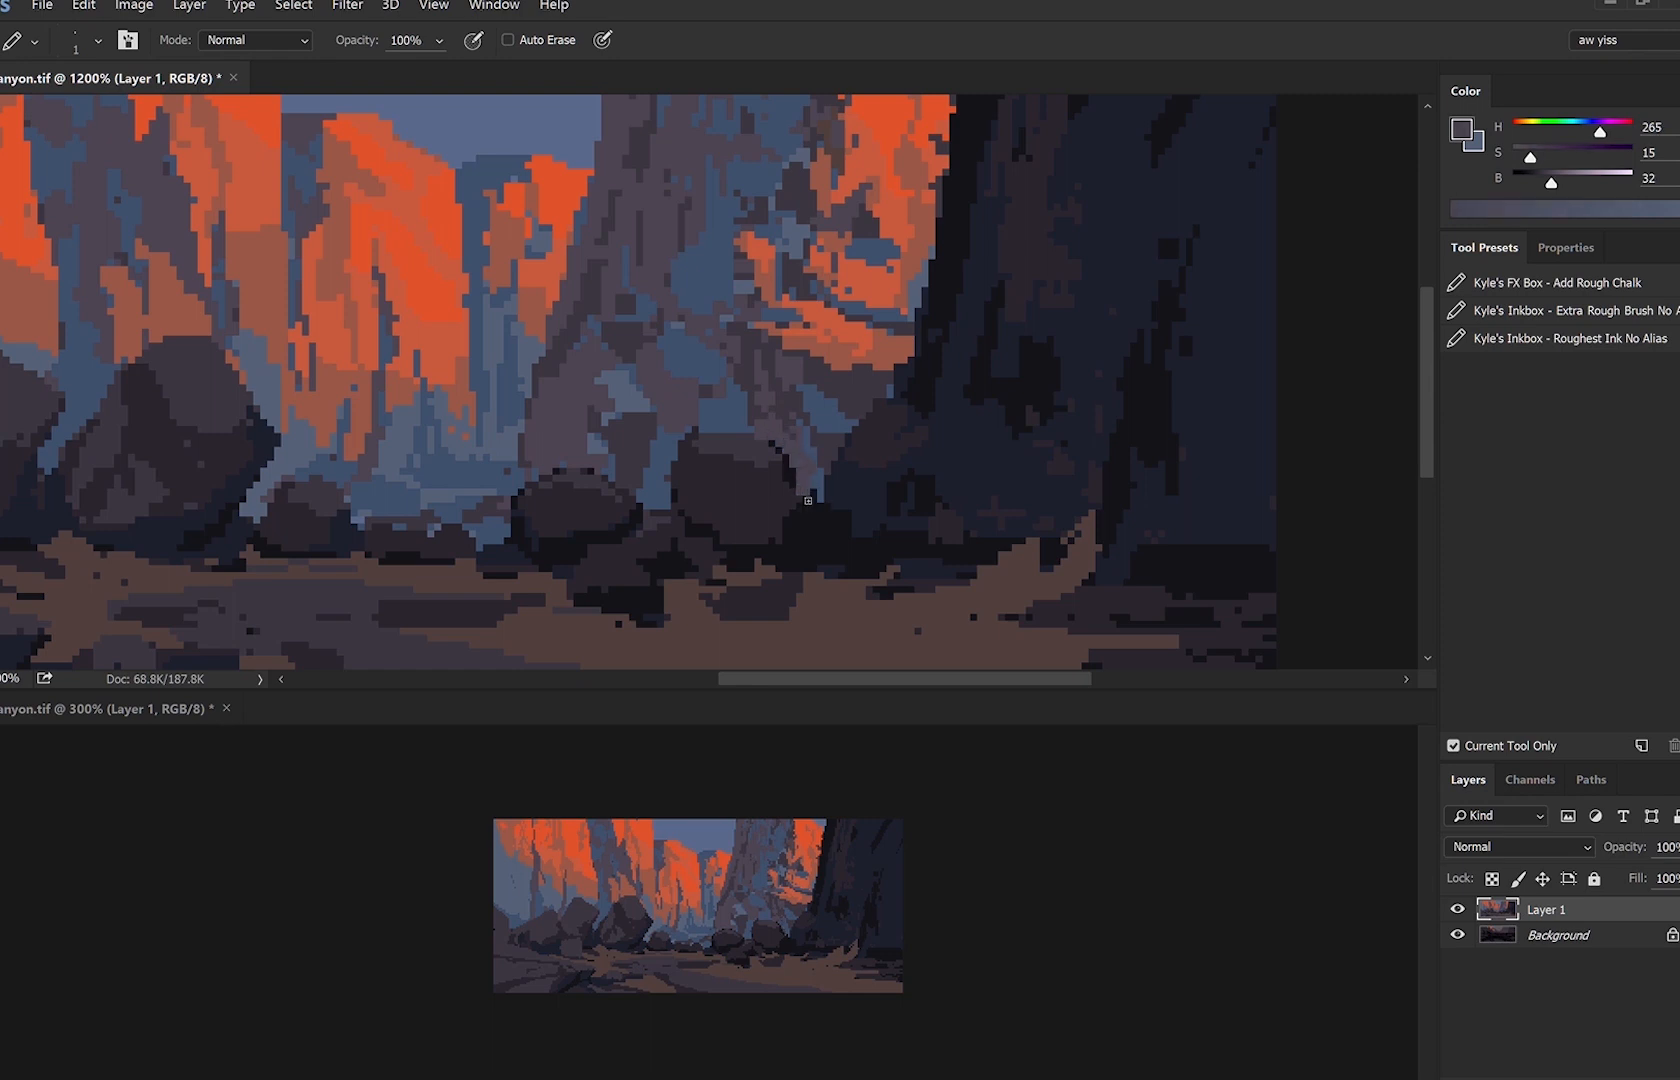
Round off the inner edge of the dark cliff's foot with colours sampled from the cliff and the column.
{"action": "key", "text": "bracketright"}
{"action": "key", "text": "bracketleft"}
{"action": "left_click", "coordinate": [946, 308], "text": "alt"}
{"action": "mouse_move", "coordinate": [904, 382]}
{"action": "left_mouse_down"}
{"action": "mouse_move", "coordinate": [875, 408]}
{"action": "mouse_move", "coordinate": [926, 403]}
{"action": "left_mouse_up"}
{"action": "left_click", "coordinate": [875, 423], "text": "alt"}
{"action": "left_click", "coordinate": [1050, 296], "text": "alt"}
{"action": "left_click", "coordinate": [938, 454], "text": "alt"}
{"action": "left_click", "coordinate": [929, 381], "text": "alt"}
{"action": "left_click", "coordinate": [900, 416], "text": "alt"}
Add dark purple (H 266, S 14, B 19) rock planes and near-black (H 240, S 13, B 12) cracks to the dark cliff's foot.
{"action": "key", "text": "bracketright"}
{"action": "key", "text": "bracketright"}
{"action": "left_click", "coordinate": [944, 398], "text": "alt"}
{"action": "left_click", "coordinate": [946, 366], "text": "alt"}
{"action": "left_click", "coordinate": [950, 398], "text": "alt"}
{"action": "left_click", "coordinate": [939, 372], "text": "alt"}
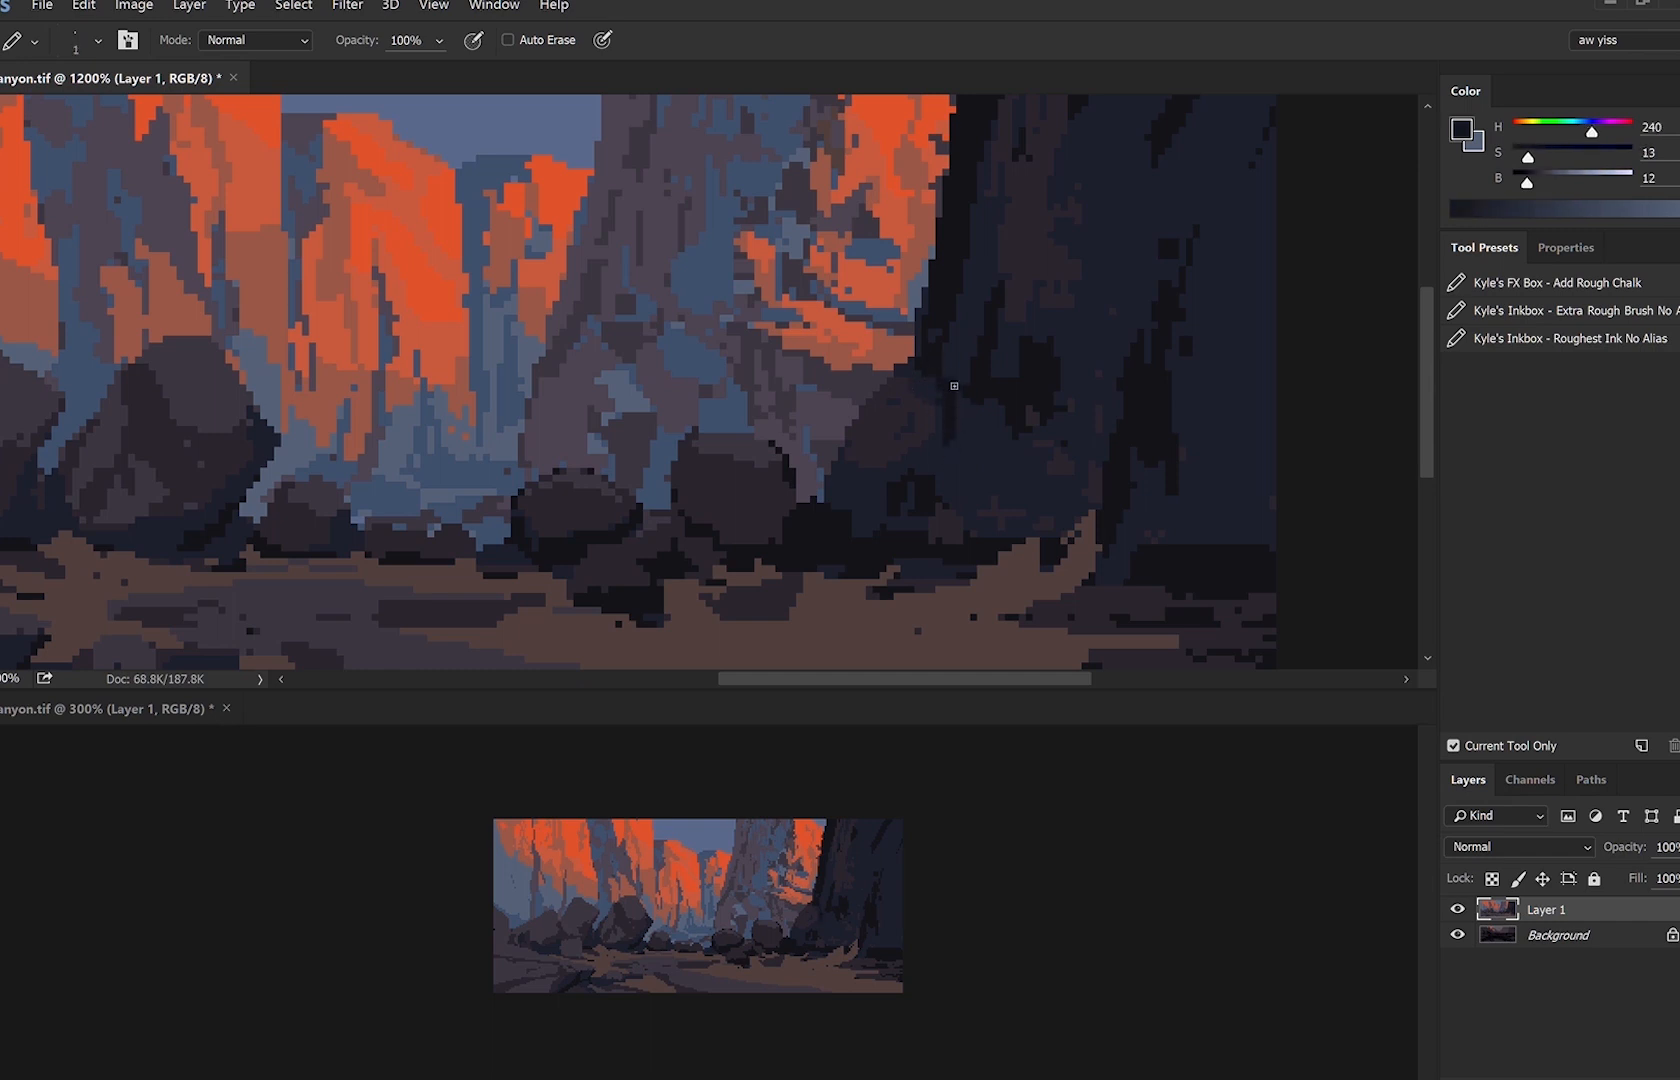
{"action": "left_click", "coordinate": [985, 354], "text": "alt"}
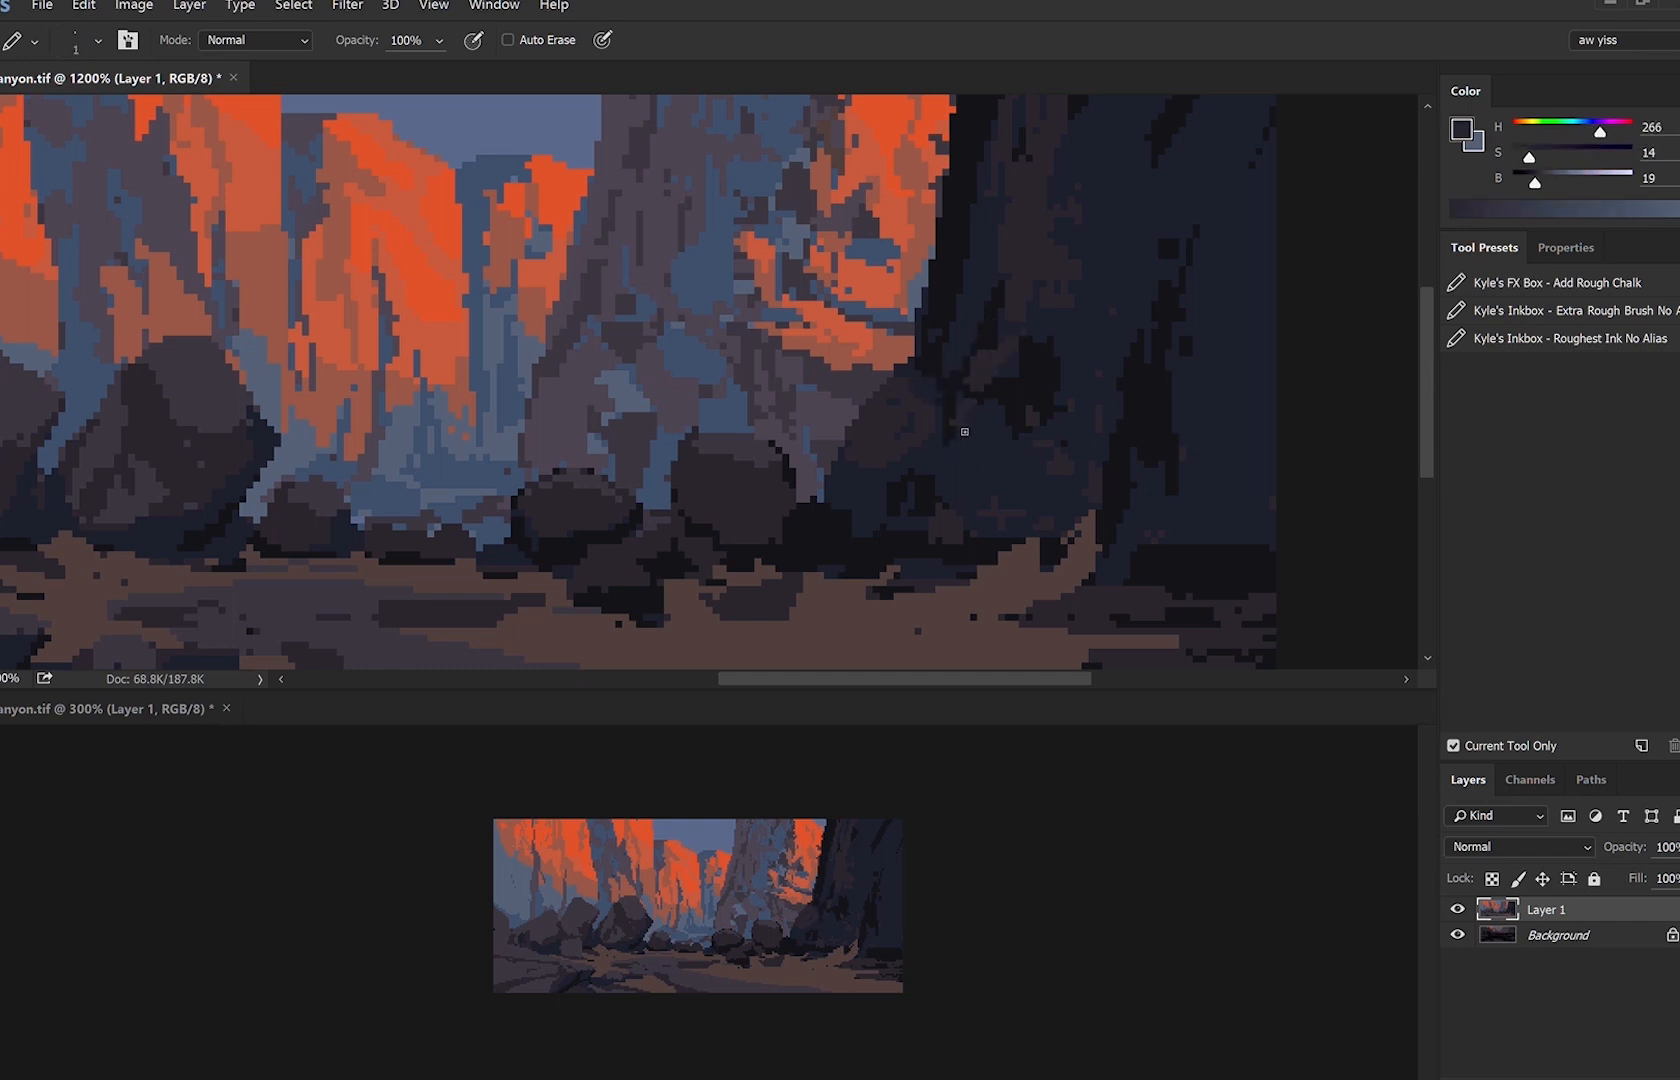
{"action": "left_click", "coordinate": [892, 486], "text": "alt"}
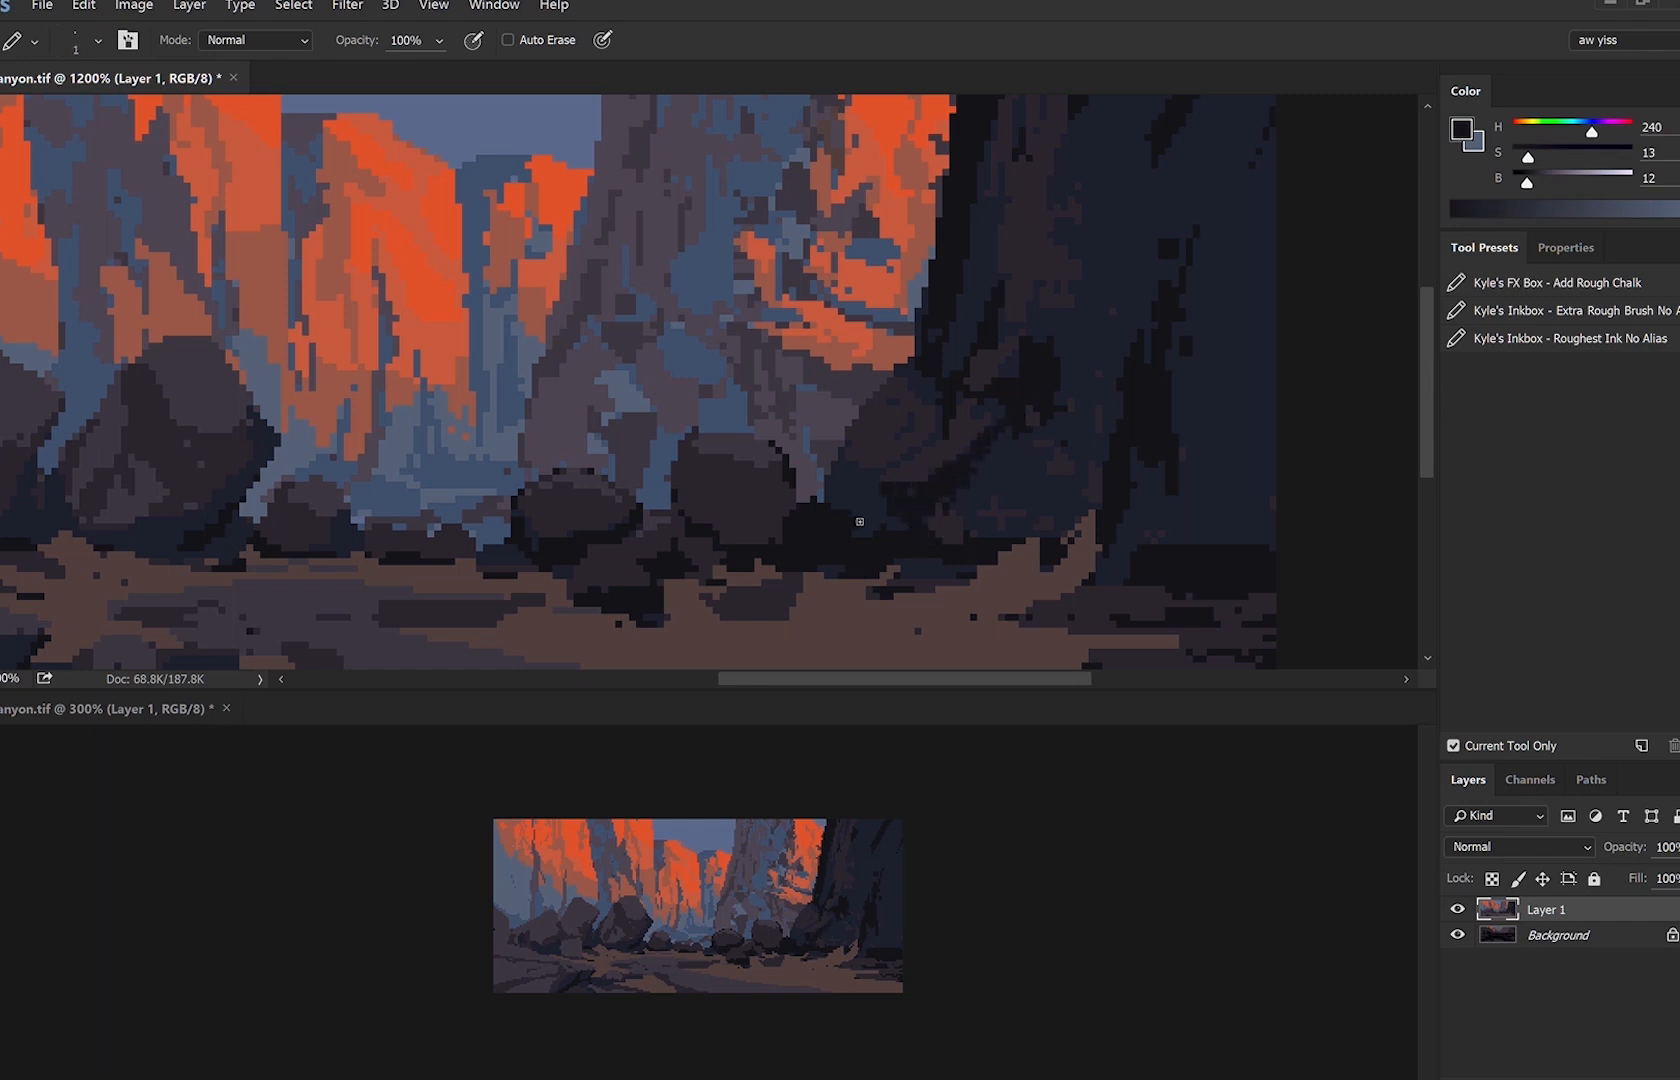
Paint a small dark purple boulder between the large round boulder and the dark cliff's foot.
{"action": "left_click", "coordinate": [871, 446], "text": "alt"}
{"action": "key", "text": "bracketright"}
{"action": "key", "text": "bracketright"}
{"action": "mouse_move", "coordinate": [824, 541]}
{"action": "left_mouse_down"}
{"action": "mouse_move", "coordinate": [829, 523]}
{"action": "mouse_move", "coordinate": [820, 548]}
{"action": "left_mouse_up"}
{"action": "left_click", "coordinate": [787, 543], "text": "alt"}
{"action": "key", "text": "bracketleft"}
{"action": "key", "text": "bracketleft"}
Shape a small rock on the sand in front of the large round boulder with sampled dark and purple-grey tones.
{"action": "left_click", "coordinate": [768, 523], "text": "alt"}
{"action": "mouse_move", "coordinate": [789, 582]}
{"action": "left_mouse_down"}
{"action": "mouse_move", "coordinate": [793, 521]}
{"action": "mouse_move", "coordinate": [803, 595]}
{"action": "mouse_move", "coordinate": [744, 615]}
{"action": "mouse_move", "coordinate": [788, 599]}
{"action": "mouse_move", "coordinate": [760, 590]}
{"action": "mouse_move", "coordinate": [757, 480]}
{"action": "mouse_move", "coordinate": [777, 510]}
{"action": "mouse_move", "coordinate": [760, 580]}
{"action": "mouse_move", "coordinate": [749, 465]}
{"action": "mouse_move", "coordinate": [766, 584]}
{"action": "left_mouse_up"}
{"action": "left_click", "coordinate": [792, 519], "text": "alt"}
{"action": "left_click", "coordinate": [762, 594], "text": "alt"}
{"action": "left_click", "coordinate": [785, 609], "text": "alt"}
{"action": "left_click", "coordinate": [775, 585], "text": "alt"}
{"action": "key", "text": "bracketright"}
{"action": "key", "text": "bracketright"}
Refine the large round boulder's top and outer outline with purple-grey (H 267, S 14, B 26) and near-black (H 240, S 13, B 12).
{"action": "left_click", "coordinate": [748, 465], "text": "alt"}
{"action": "left_click", "coordinate": [687, 403], "text": "alt"}
{"action": "left_click", "coordinate": [704, 438], "text": "alt"}
{"action": "left_click_drag", "start_coordinate": [701, 432], "coordinate": [719, 429]}
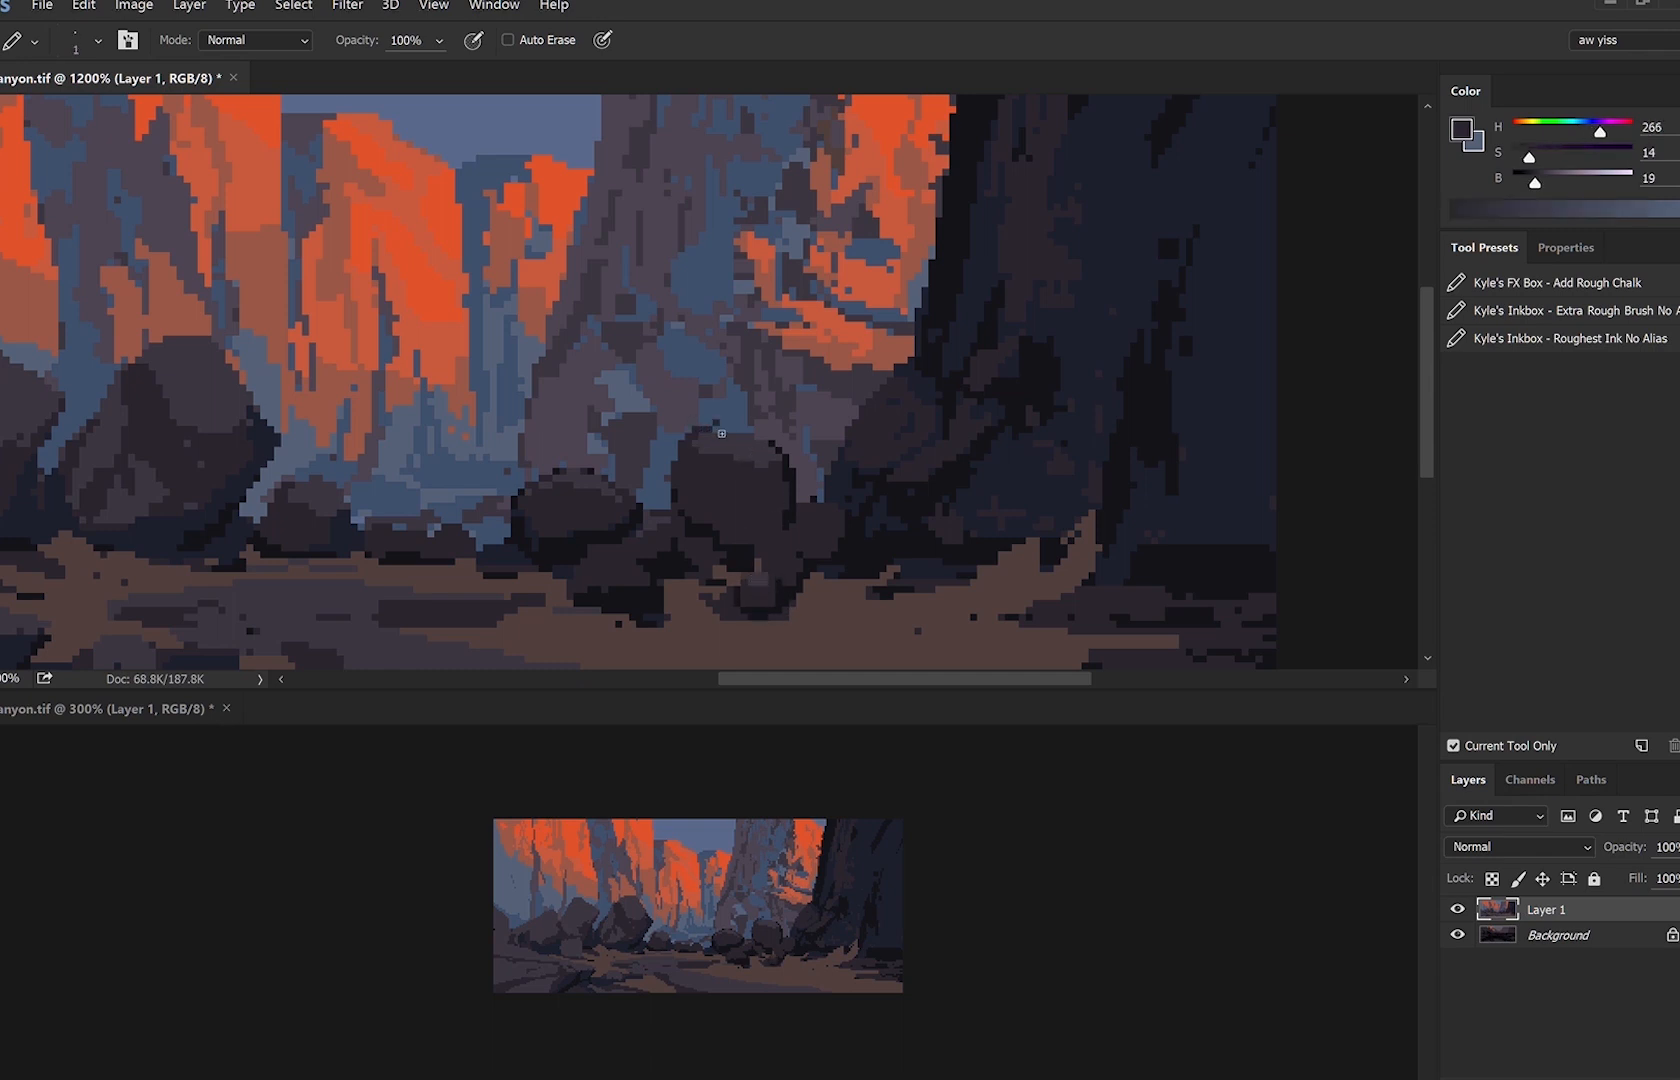
{"action": "left_click", "coordinate": [722, 446], "text": "alt"}
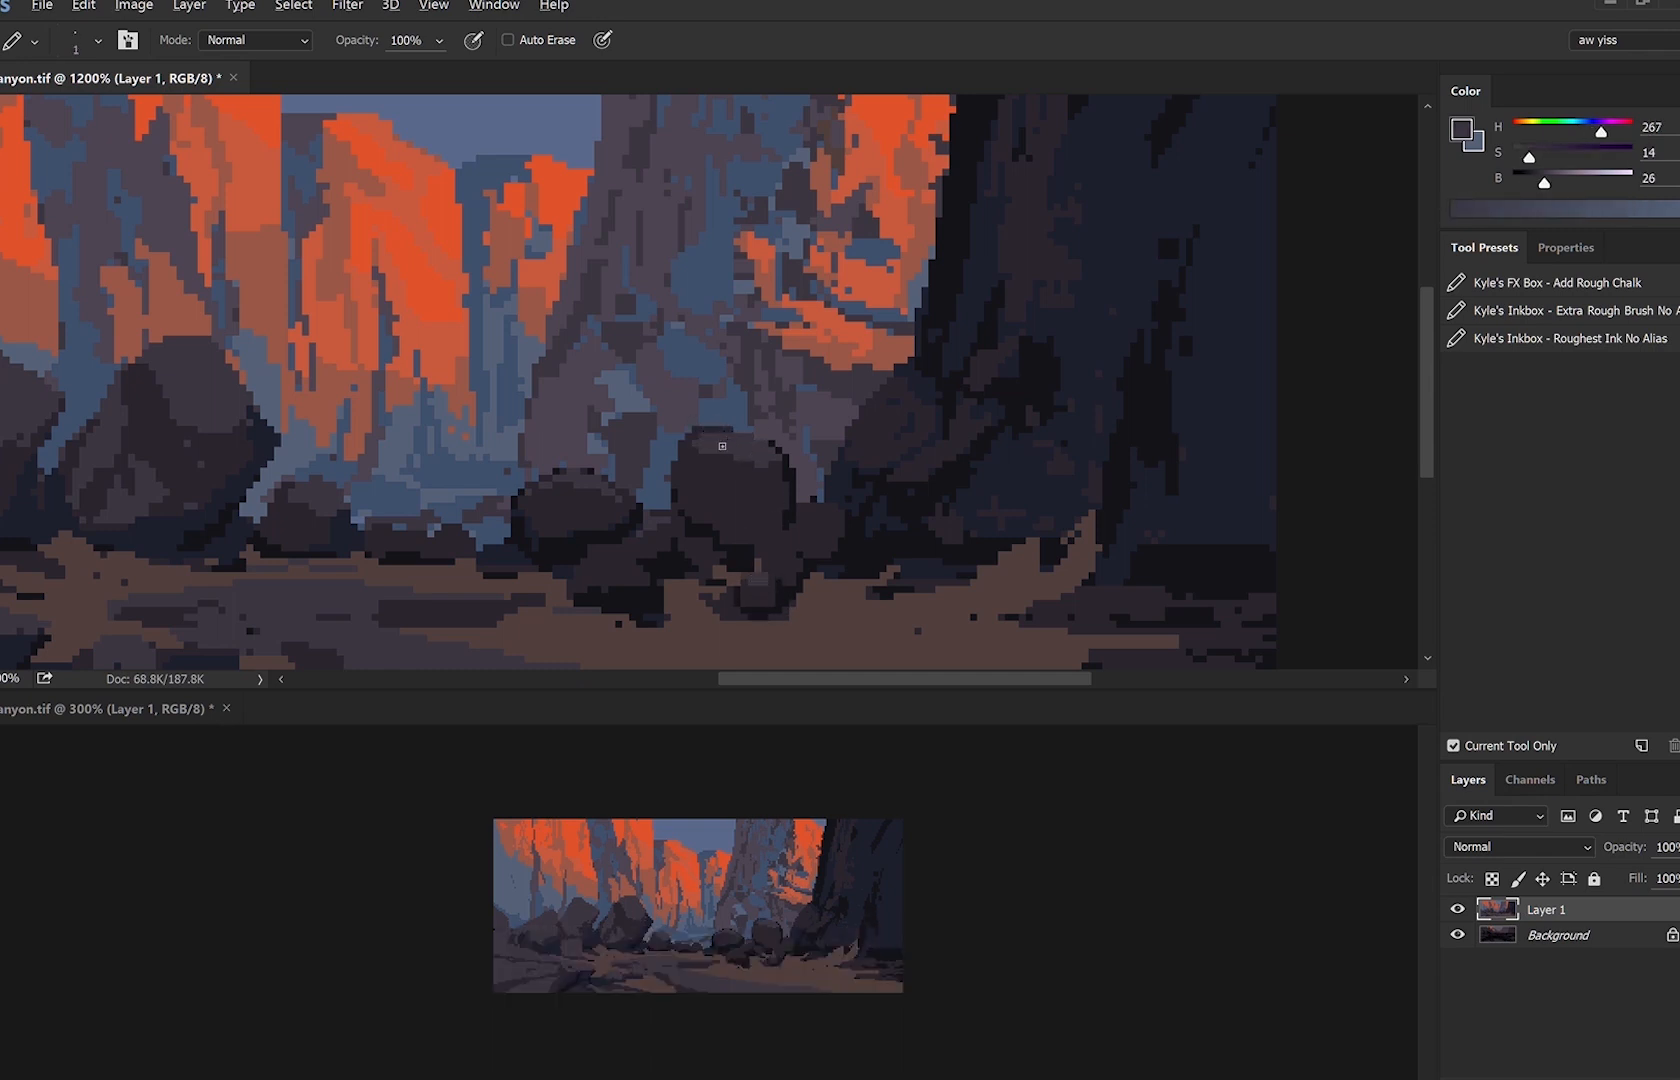
{"action": "left_click", "coordinate": [686, 483], "text": "alt"}
{"action": "left_click", "coordinate": [673, 506], "text": "alt"}
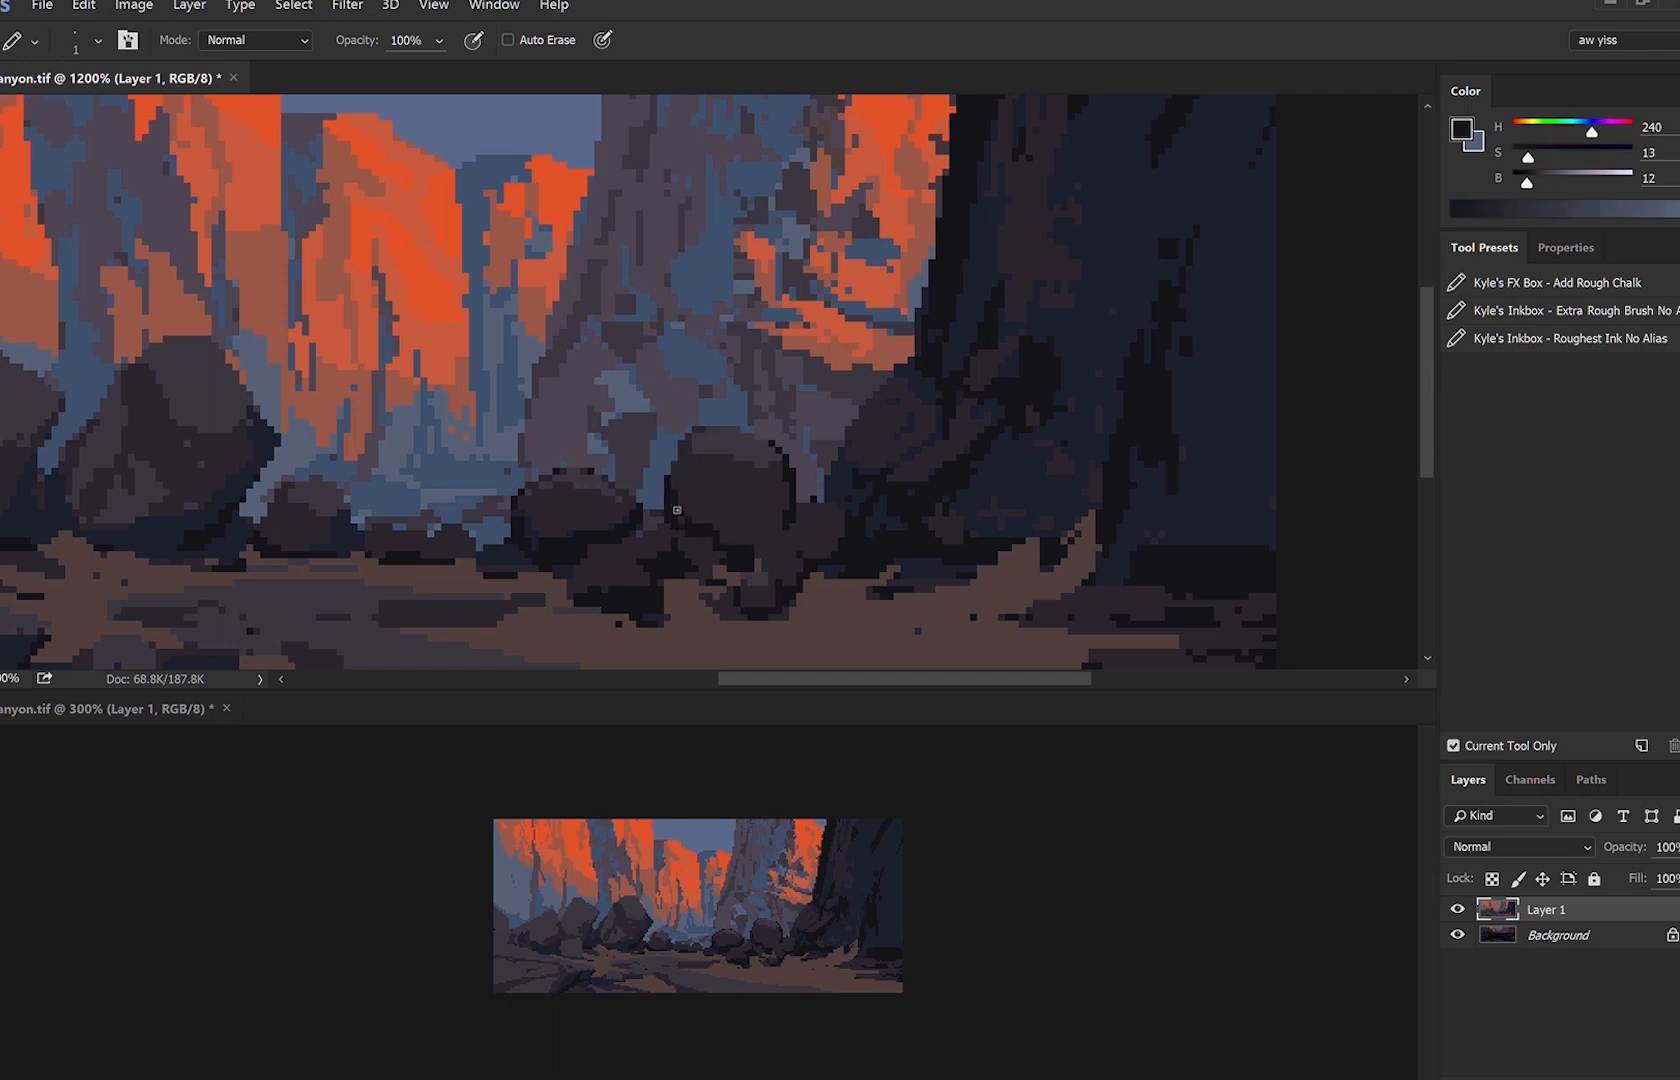
{"action": "left_click", "coordinate": [711, 524], "text": "alt"}
{"action": "key", "text": "bracketright"}
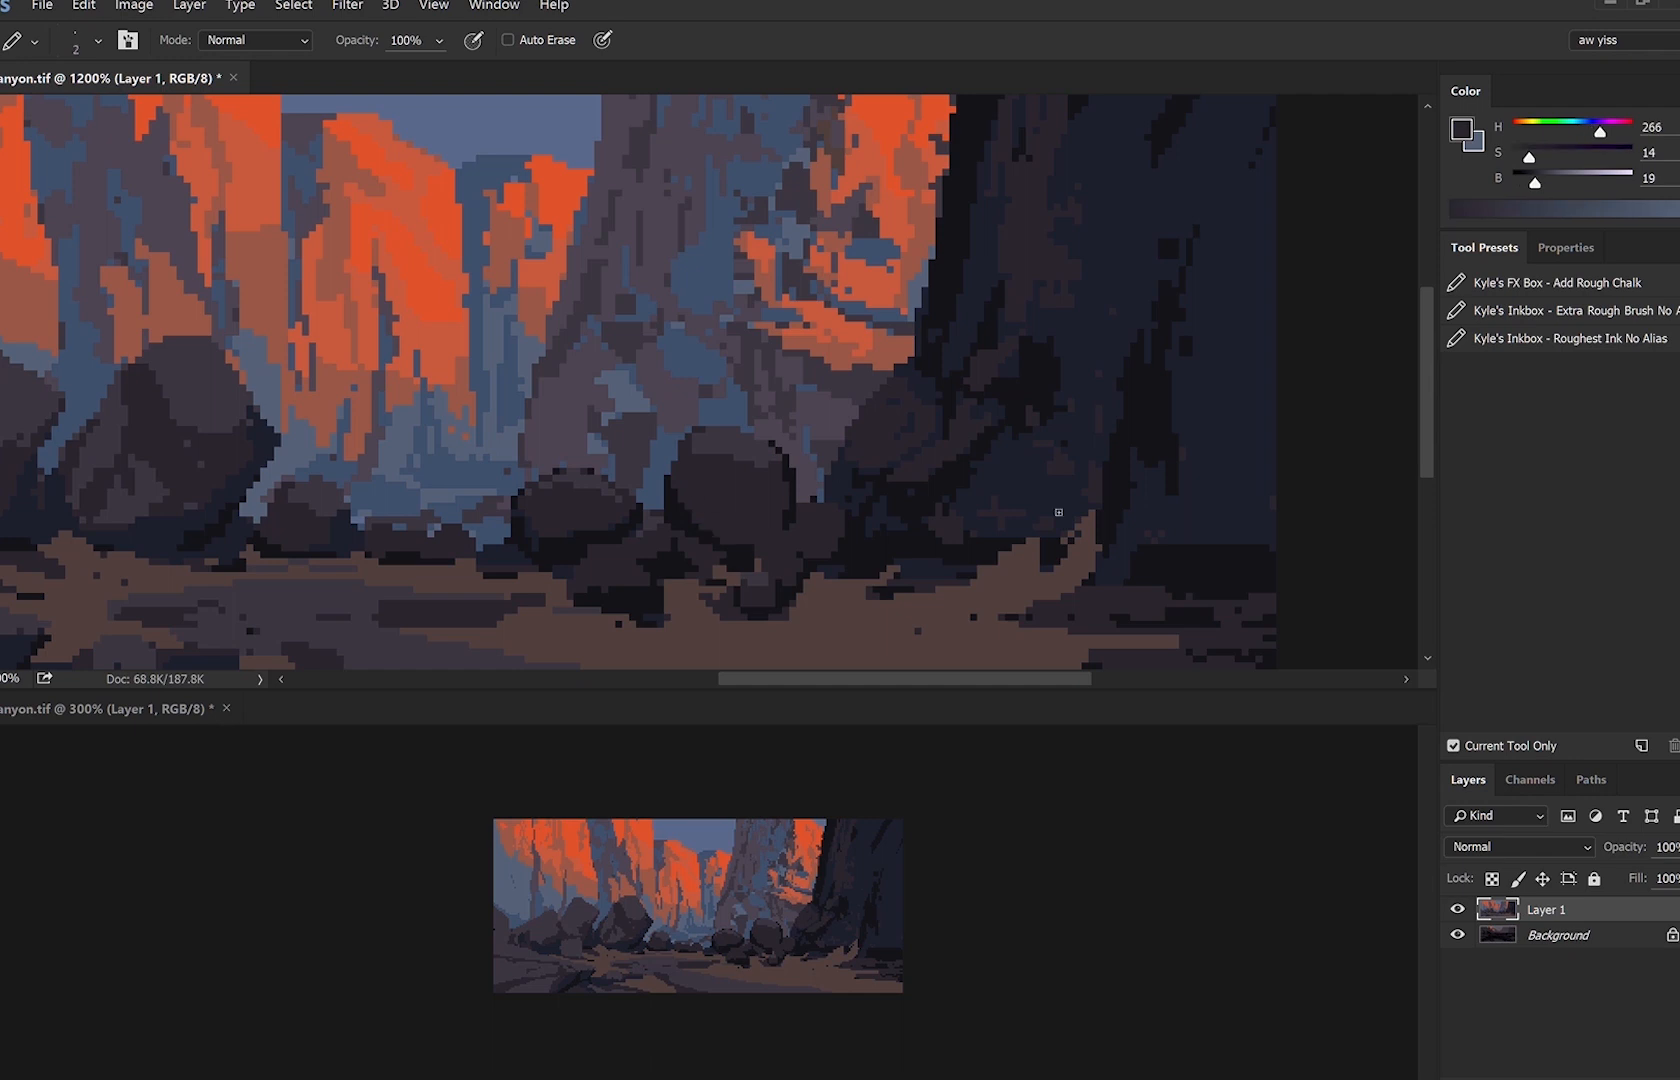
Check the whole composition by flipping the painting horizontally and back.
{"action": "key", "text": "ctrl+minus"}
{"action": "key", "text": "ctrl+minus"}
{"action": "key", "text": "ctrl+minus"}
{"action": "key", "text": "ctrl+minus"}
{"action": "key", "text": "ctrl+shift+h"}
{"action": "key", "text": "ctrl+shift+h"}
{"action": "key", "text": "ctrl+plus"}
{"action": "key", "text": "ctrl+plus"}
{"action": "key", "text": "ctrl+plus"}
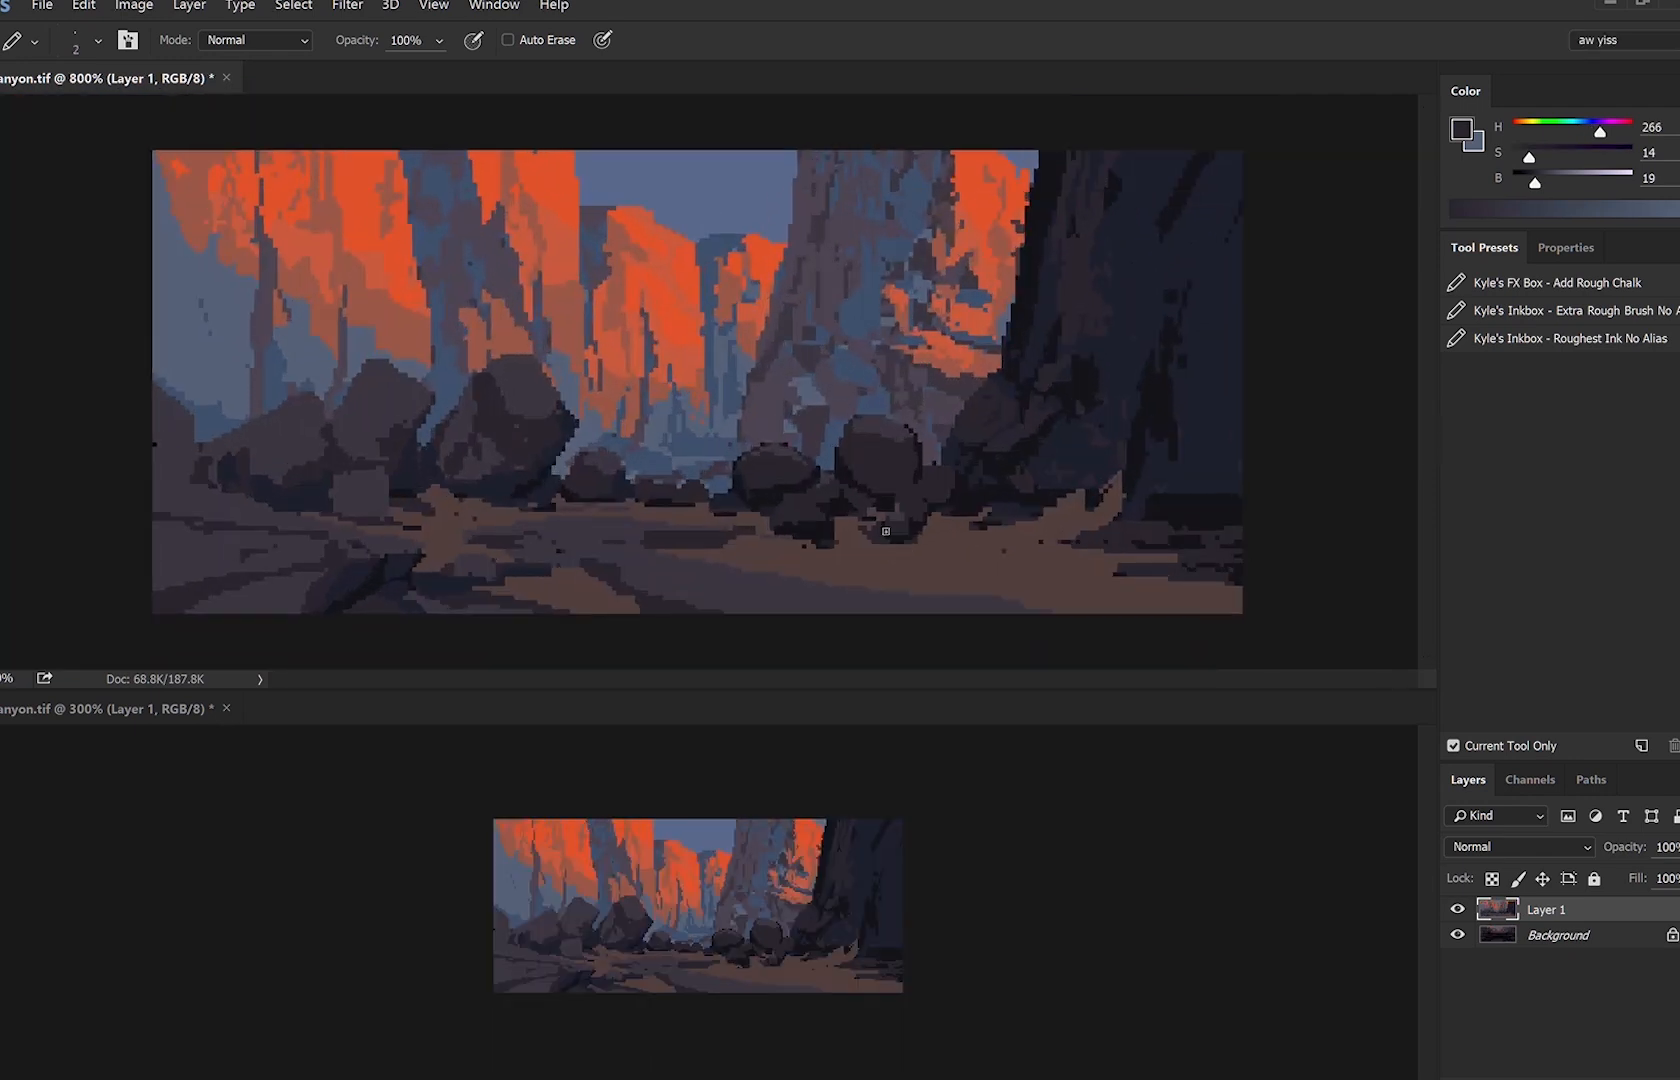
{"action": "key", "text": "ctrl+plus"}
Shade the dark cliff's foot and the lower boulders under the column with sampled navy (H 231, S 29, B 19).
{"action": "key", "text": "bracketleft"}
{"action": "left_click", "coordinate": [807, 483], "text": "alt"}
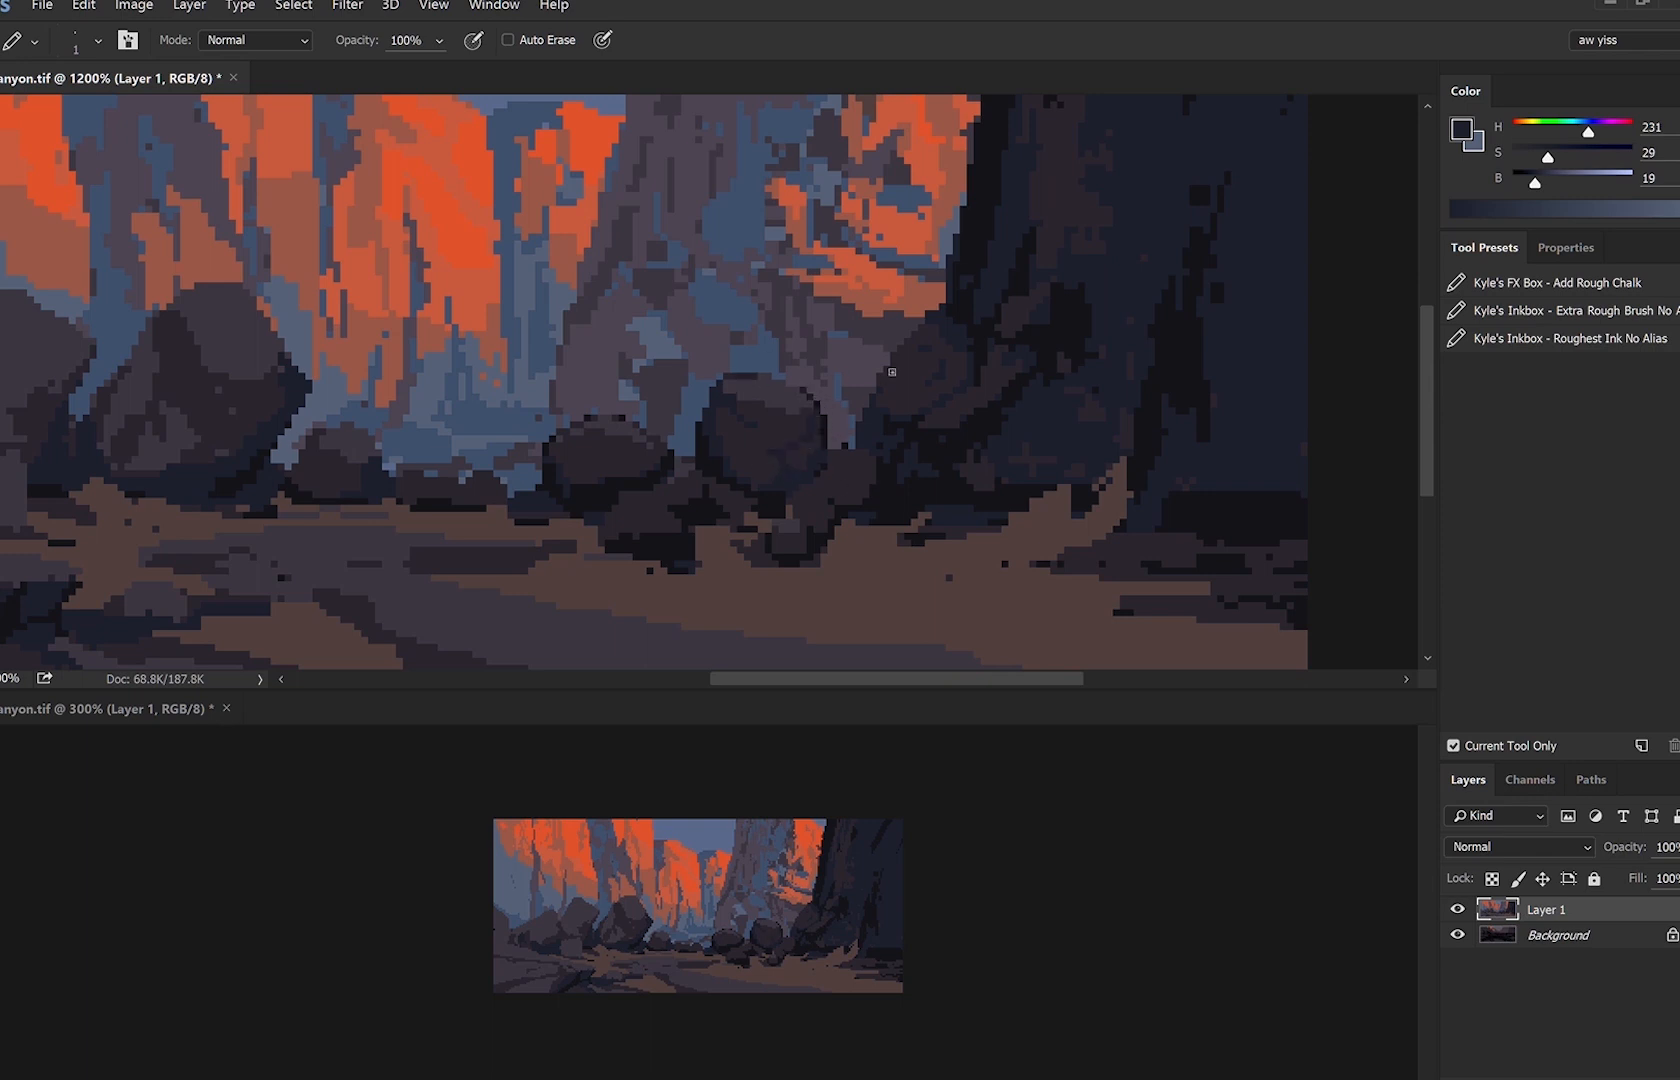
{"action": "left_click_drag", "start_coordinate": [754, 564], "coordinate": [1066, 552]}
{"action": "key", "text": "bracketright"}
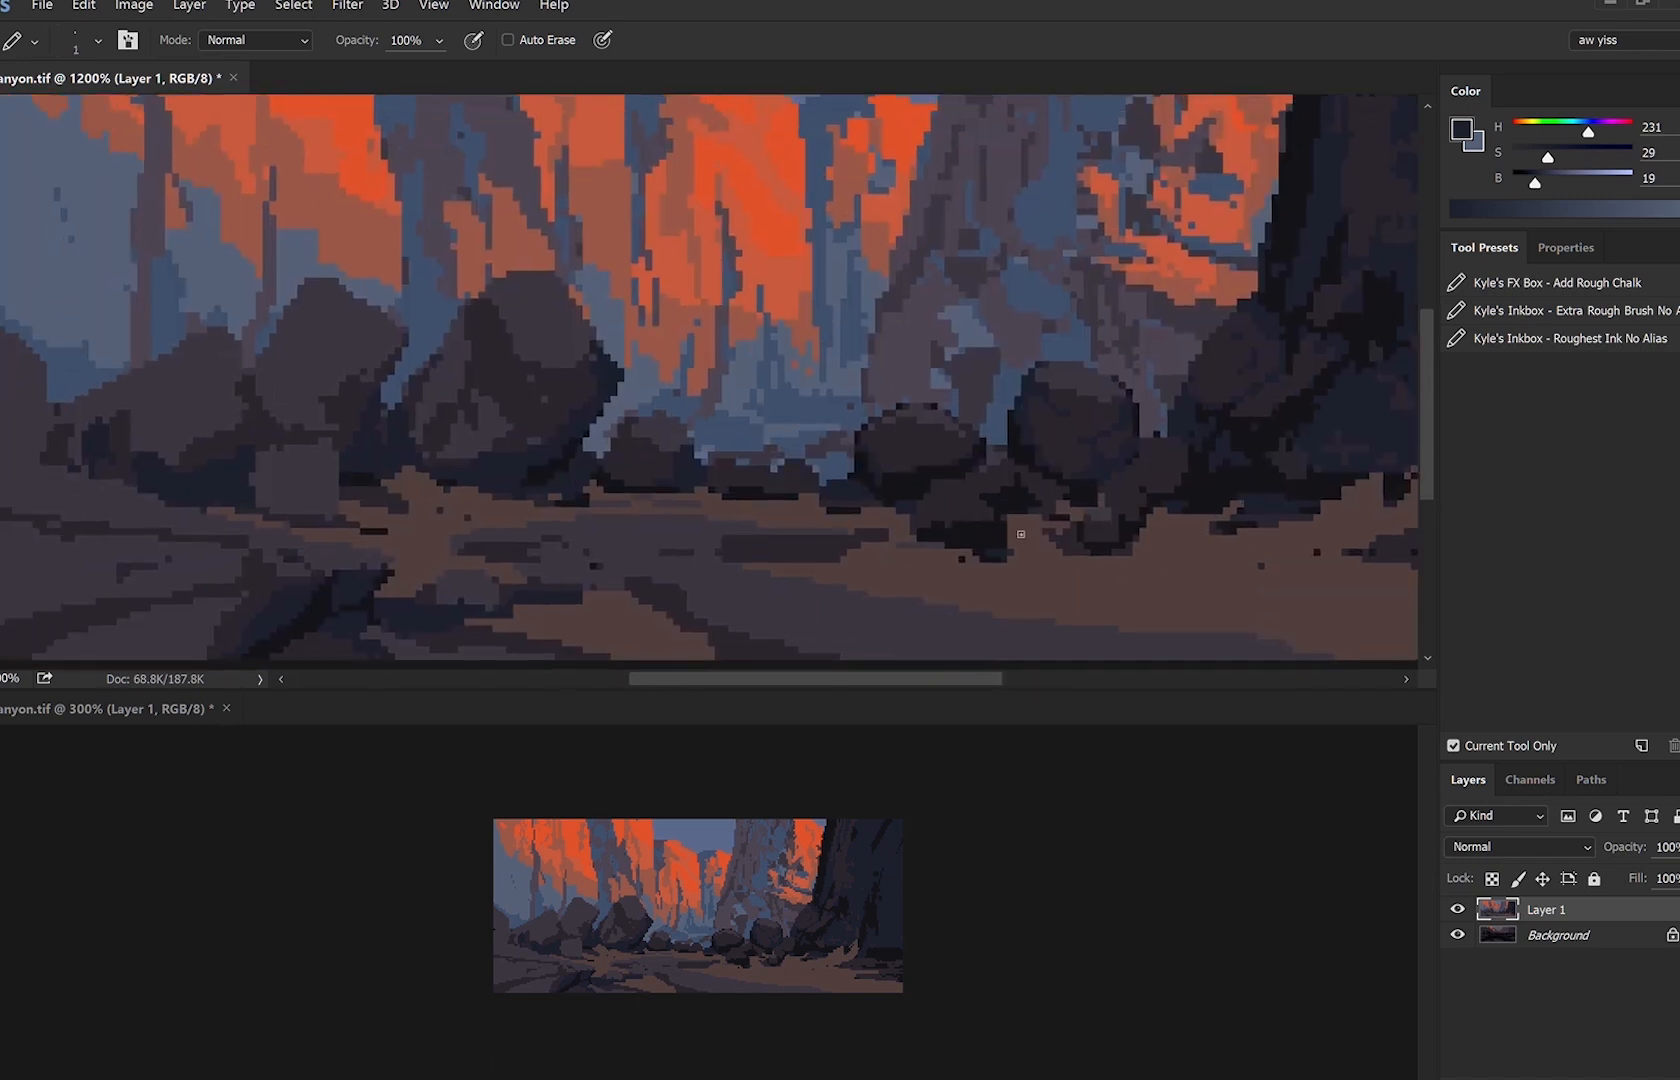
{"action": "left_click", "coordinate": [940, 474], "text": "alt"}
{"action": "left_click", "coordinate": [971, 533], "text": "alt"}
Paint lighter brown streaks across the sand in front of the boulders, undoing a stroke, and touch up the sand with brown.
{"action": "left_click", "coordinate": [1081, 575], "text": "alt"}
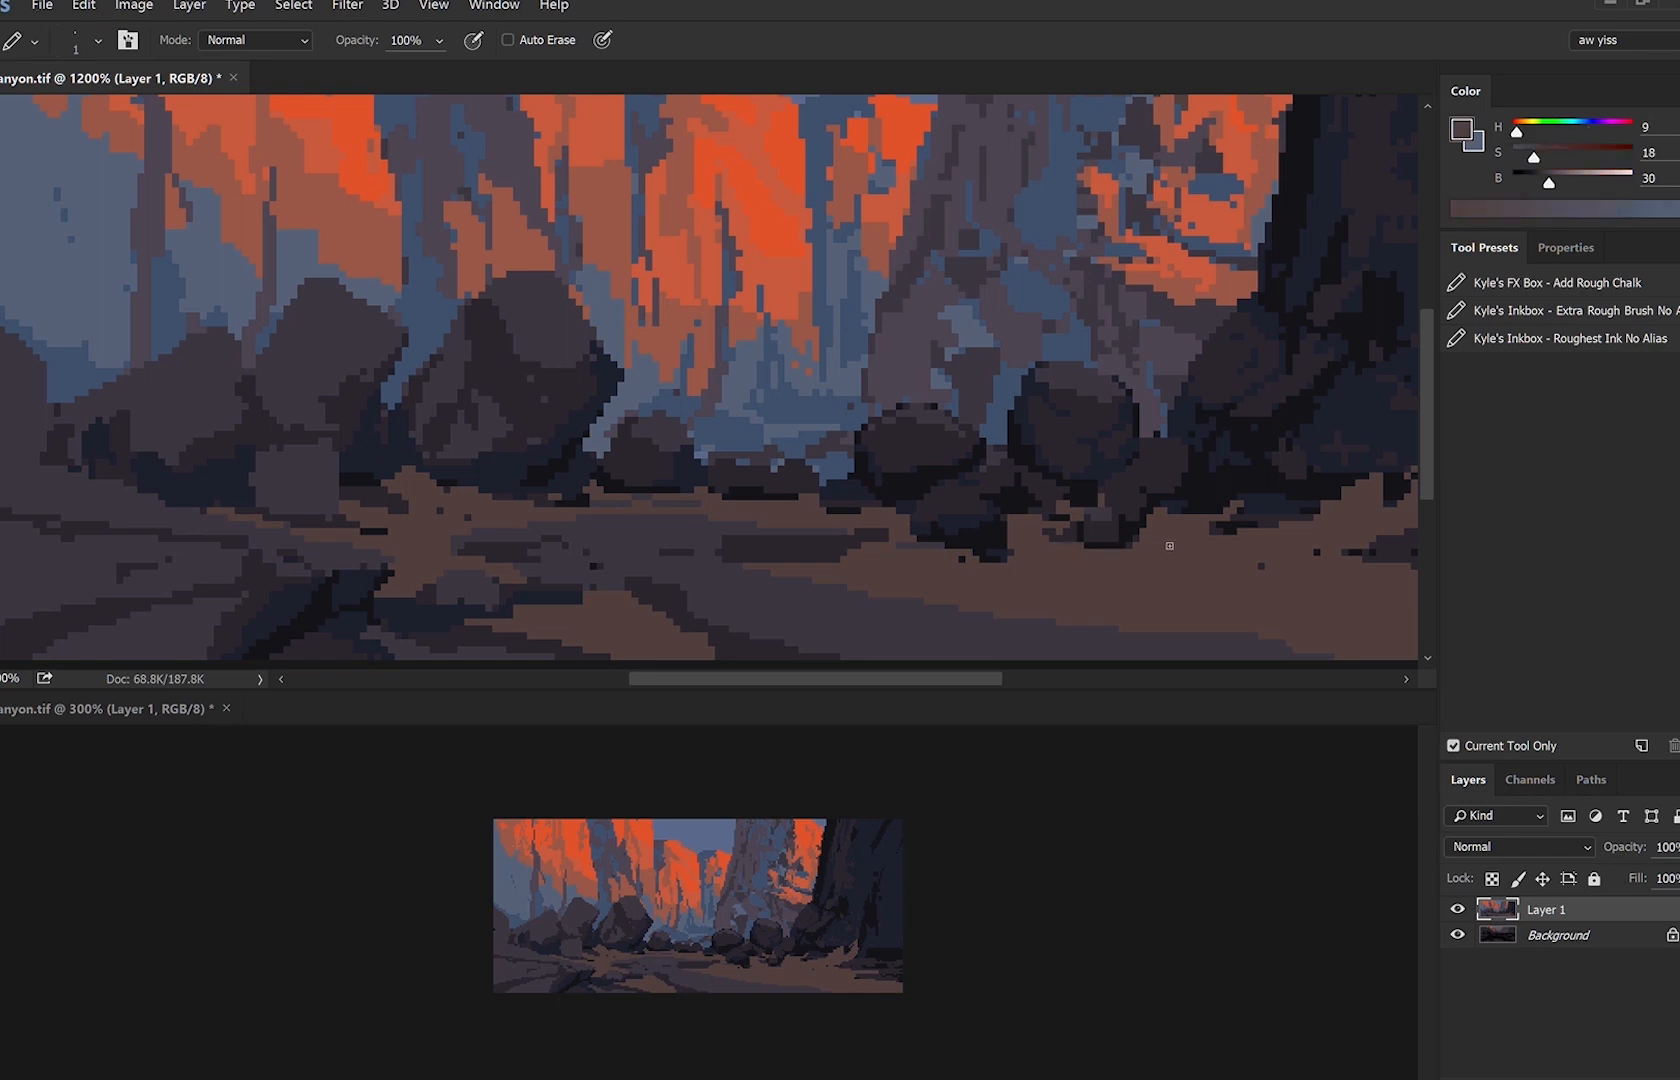
{"action": "mouse_move", "coordinate": [1185, 551]}
{"action": "left_mouse_down"}
{"action": "mouse_move", "coordinate": [1071, 576]}
{"action": "mouse_move", "coordinate": [1323, 666]}
{"action": "mouse_move", "coordinate": [912, 587]}
{"action": "mouse_move", "coordinate": [1023, 593]}
{"action": "mouse_move", "coordinate": [1203, 555]}
{"action": "mouse_move", "coordinate": [1036, 578]}
{"action": "mouse_move", "coordinate": [1070, 563]}
{"action": "mouse_move", "coordinate": [1050, 562]}
{"action": "mouse_move", "coordinate": [1217, 536]}
{"action": "mouse_move", "coordinate": [1070, 554]}
{"action": "left_mouse_up"}
{"action": "key", "text": "ctrl+z"}
{"action": "mouse_move", "coordinate": [1198, 590]}
{"action": "left_mouse_down"}
{"action": "mouse_move", "coordinate": [735, 538]}
{"action": "mouse_move", "coordinate": [856, 509]}
{"action": "left_mouse_up"}
{"action": "left_click_drag", "start_coordinate": [653, 511], "coordinate": [629, 511]}
{"action": "key", "text": "]"}
{"action": "left_click", "coordinate": [628, 506], "text": "alt"}
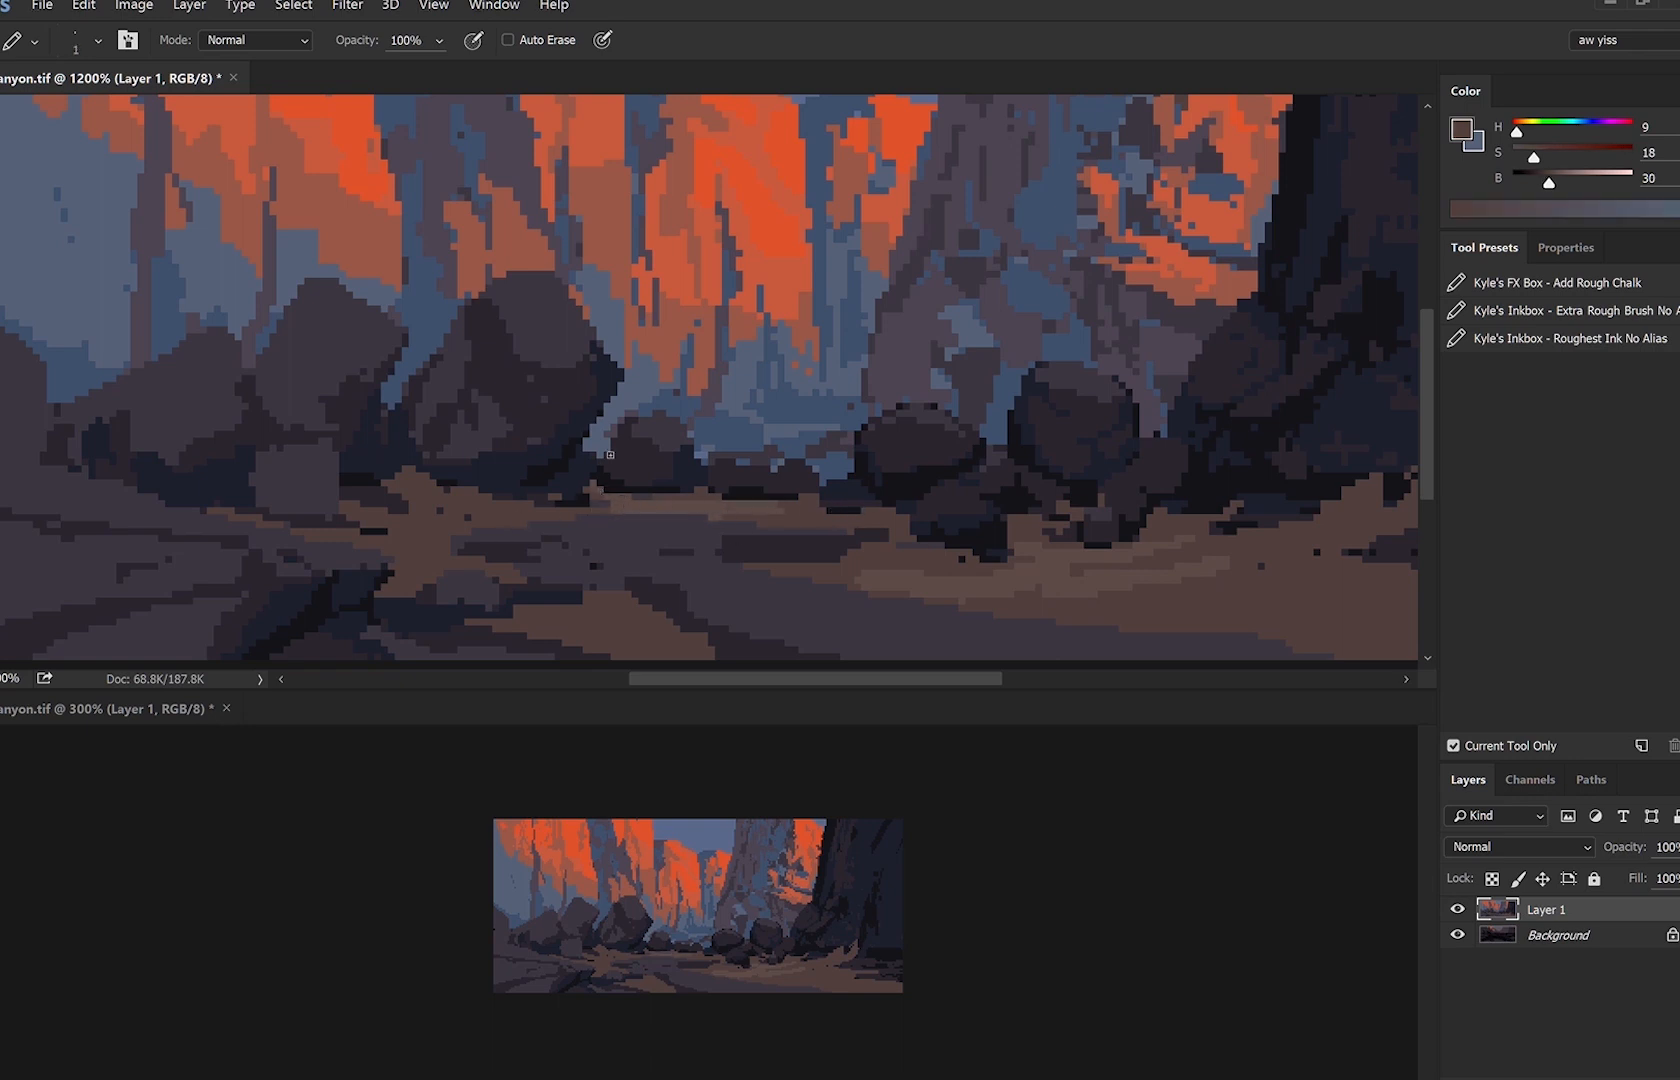
{"action": "mouse_move", "coordinate": [643, 493]}
{"action": "left_mouse_down"}
{"action": "mouse_move", "coordinate": [612, 491]}
{"action": "mouse_move", "coordinate": [692, 490]}
{"action": "left_mouse_up"}
Flip the painting horizontally and reshape the small boulder beside the largest one with purple-grey (H 267, S 14, B 26) and blue-grey (H 223, S 24, B 46).
{"action": "key", "text": "ctrl+shift+h"}
{"action": "left_click_drag", "start_coordinate": [846, 526], "coordinate": [880, 560]}
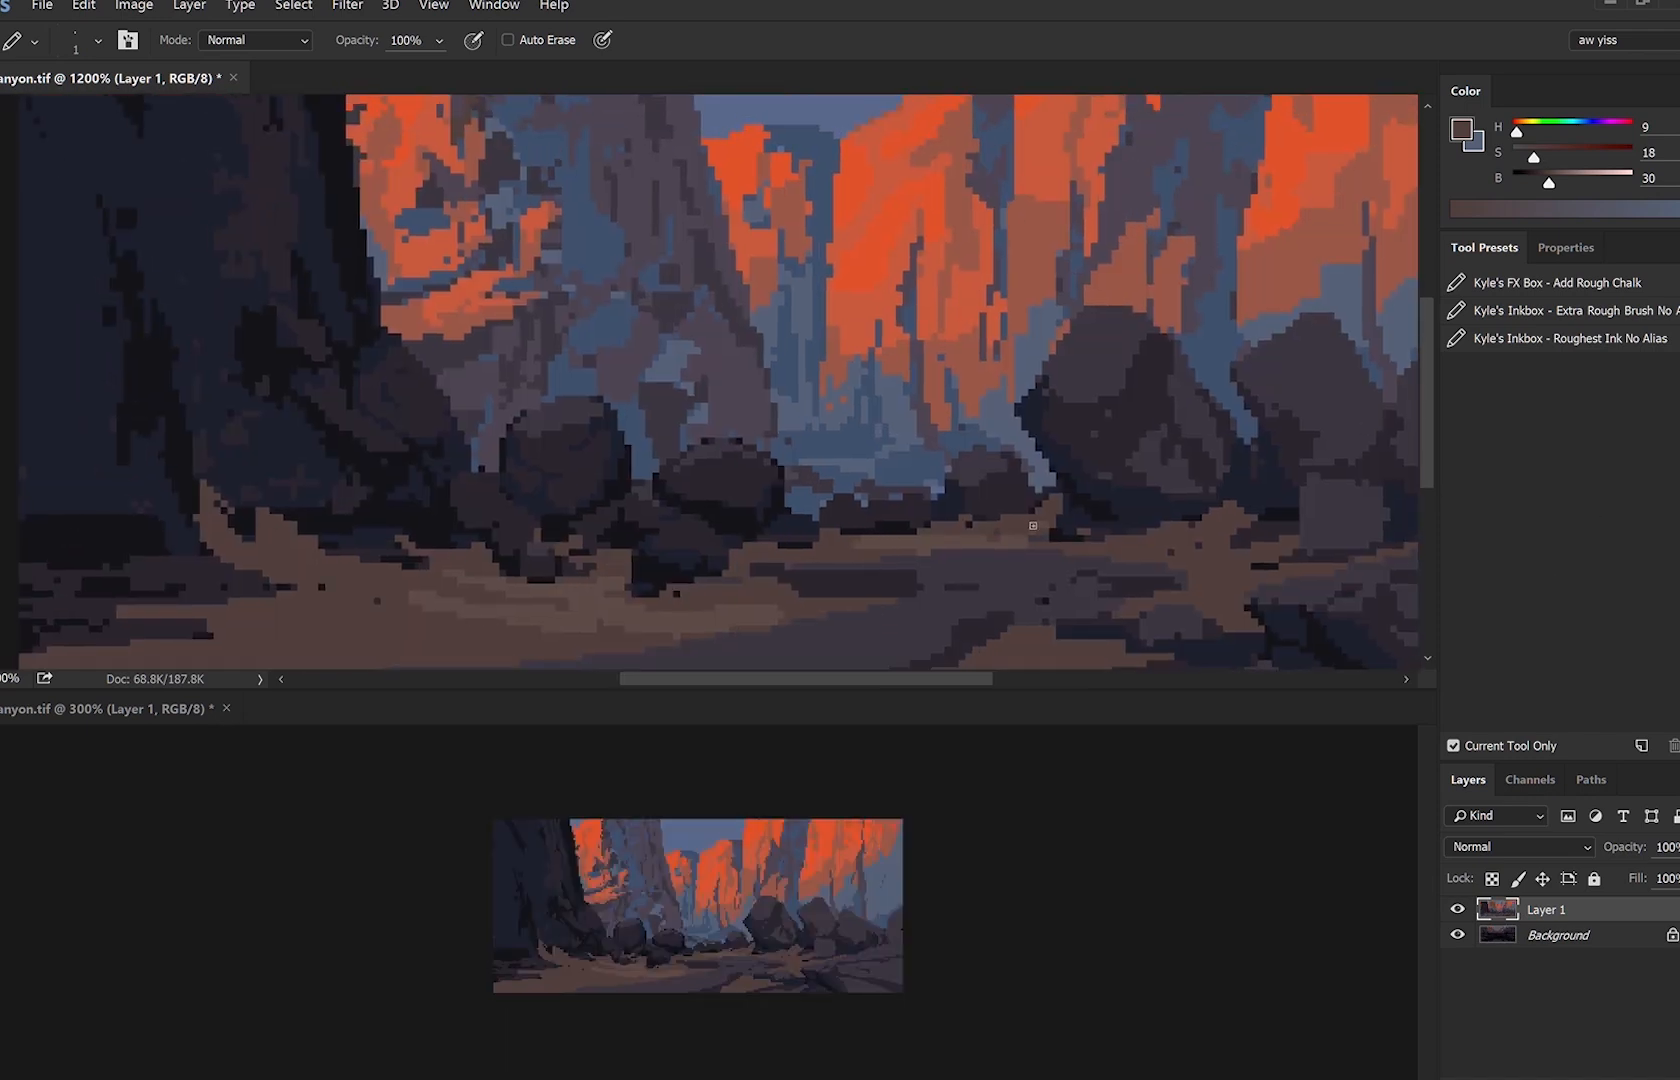
{"action": "left_click", "coordinate": [998, 523], "text": "alt"}
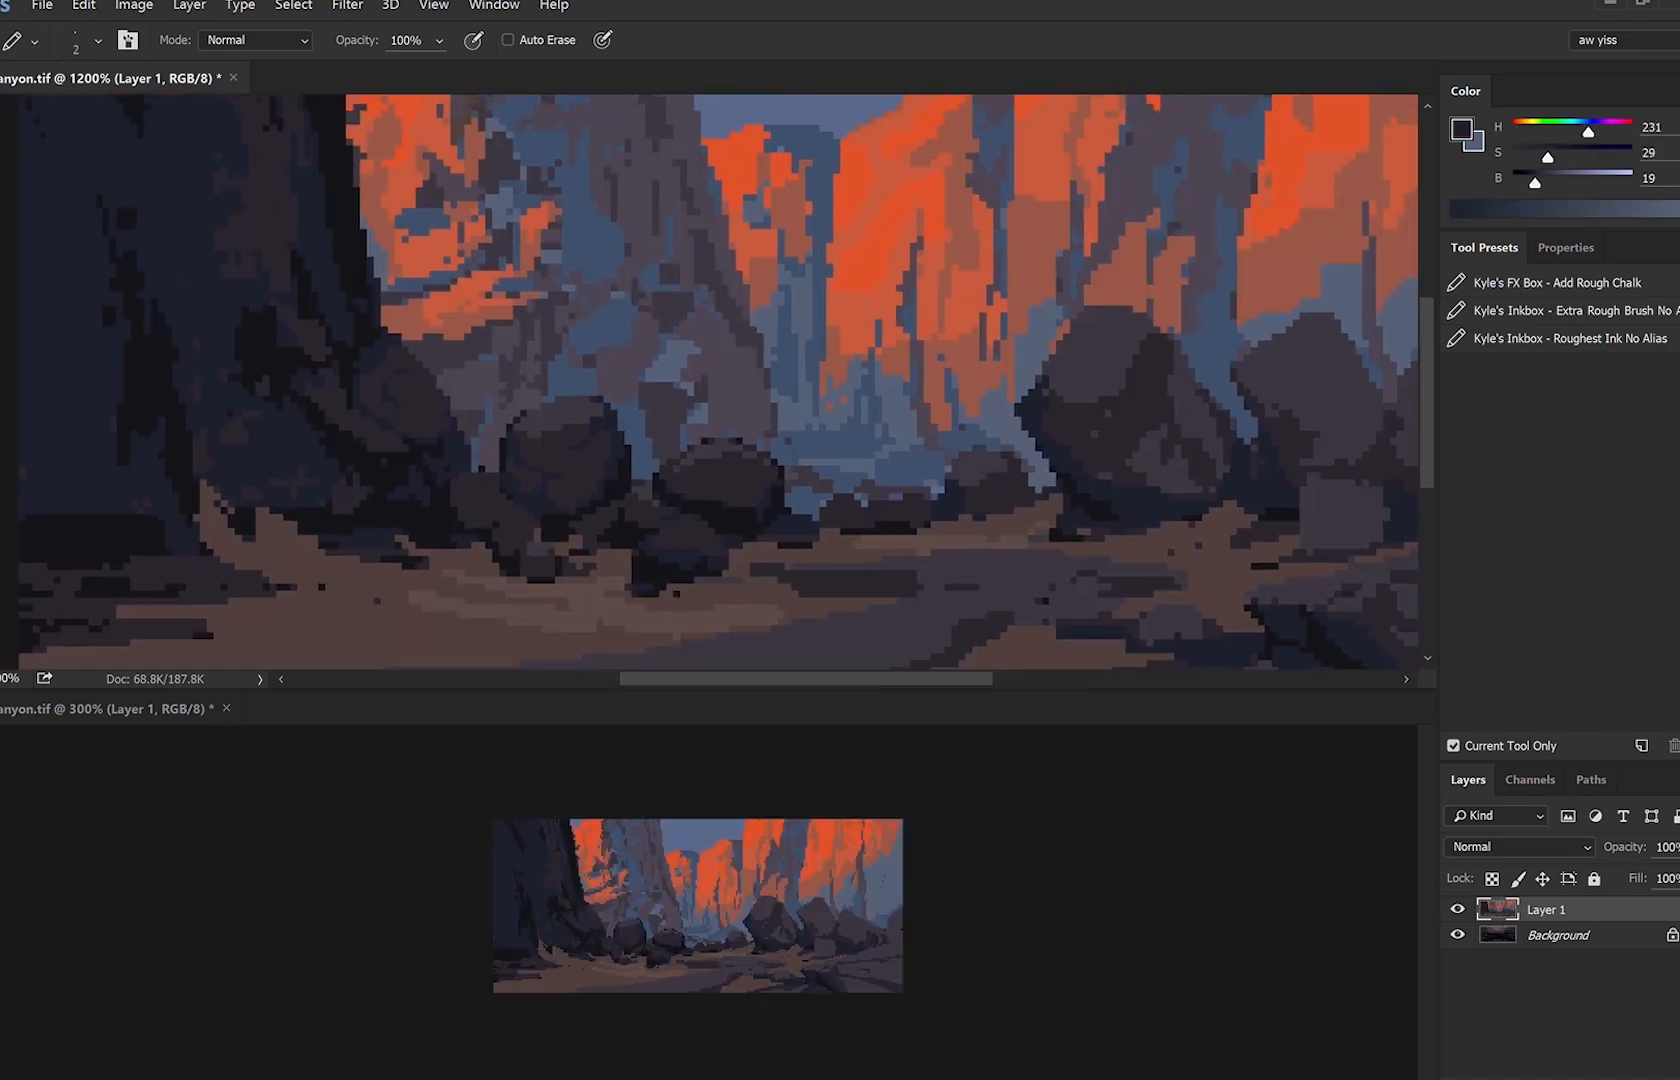
{"action": "left_click", "coordinate": [970, 462], "text": "alt"}
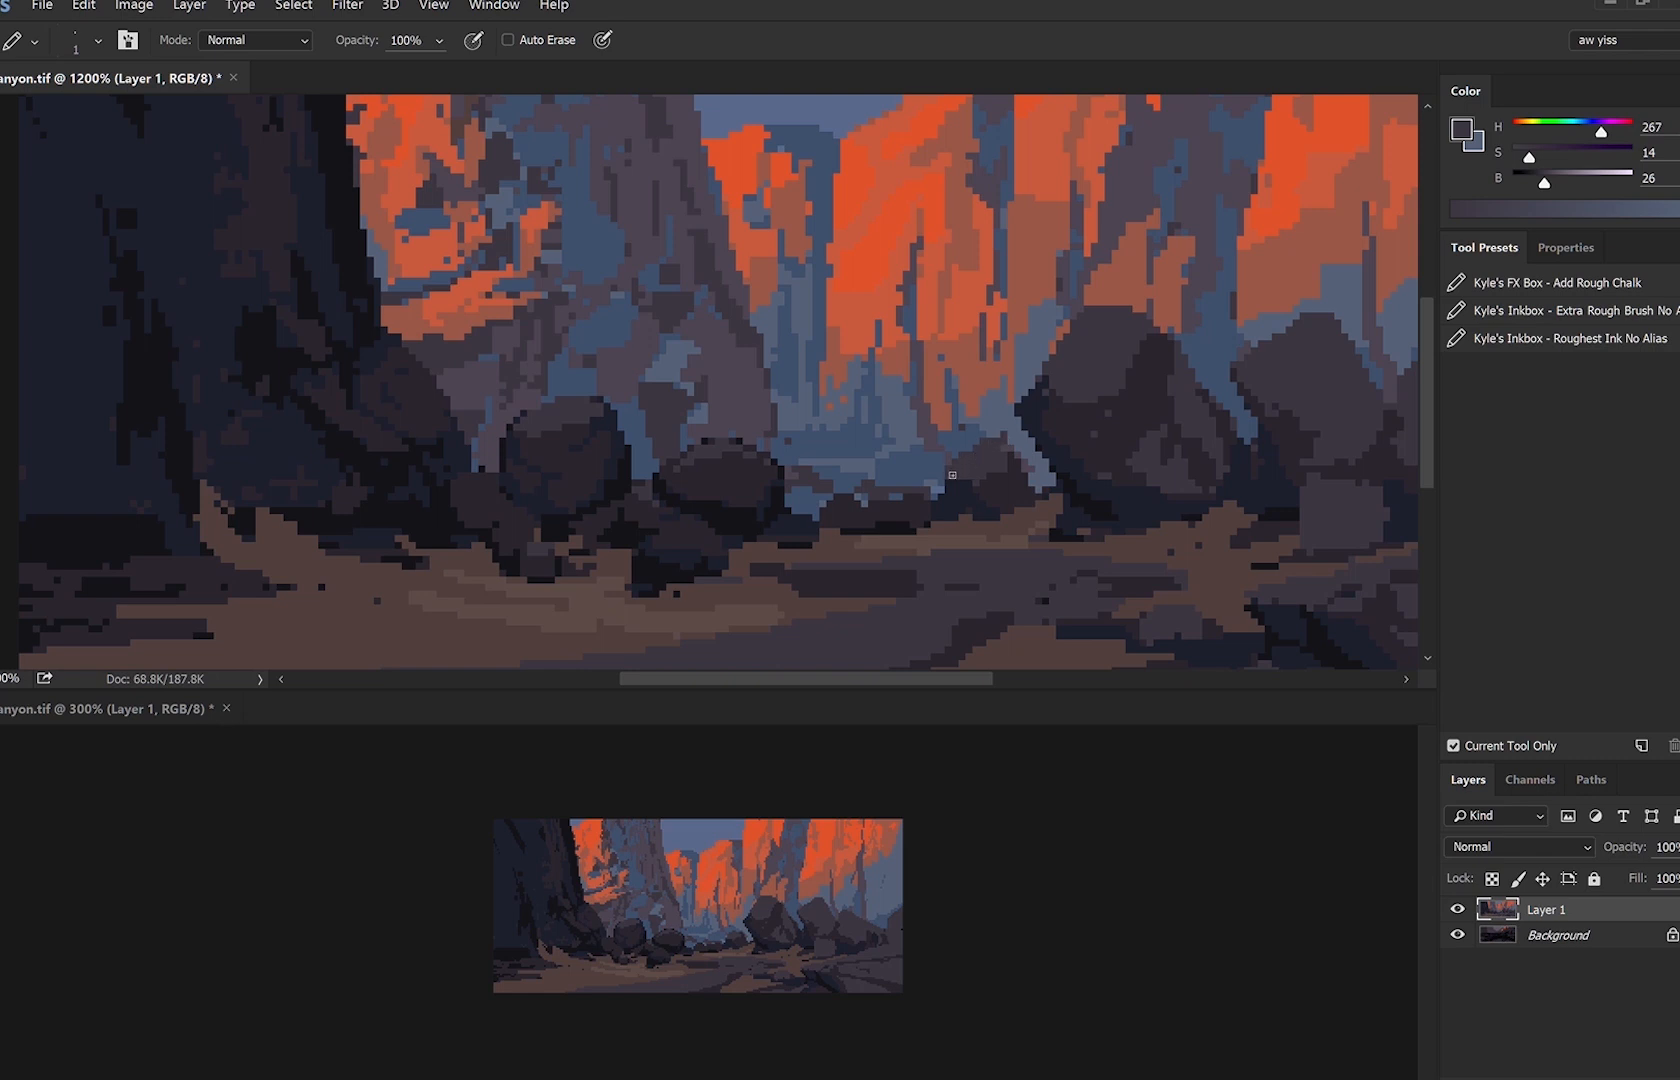
{"action": "left_click", "coordinate": [1010, 437], "text": "alt"}
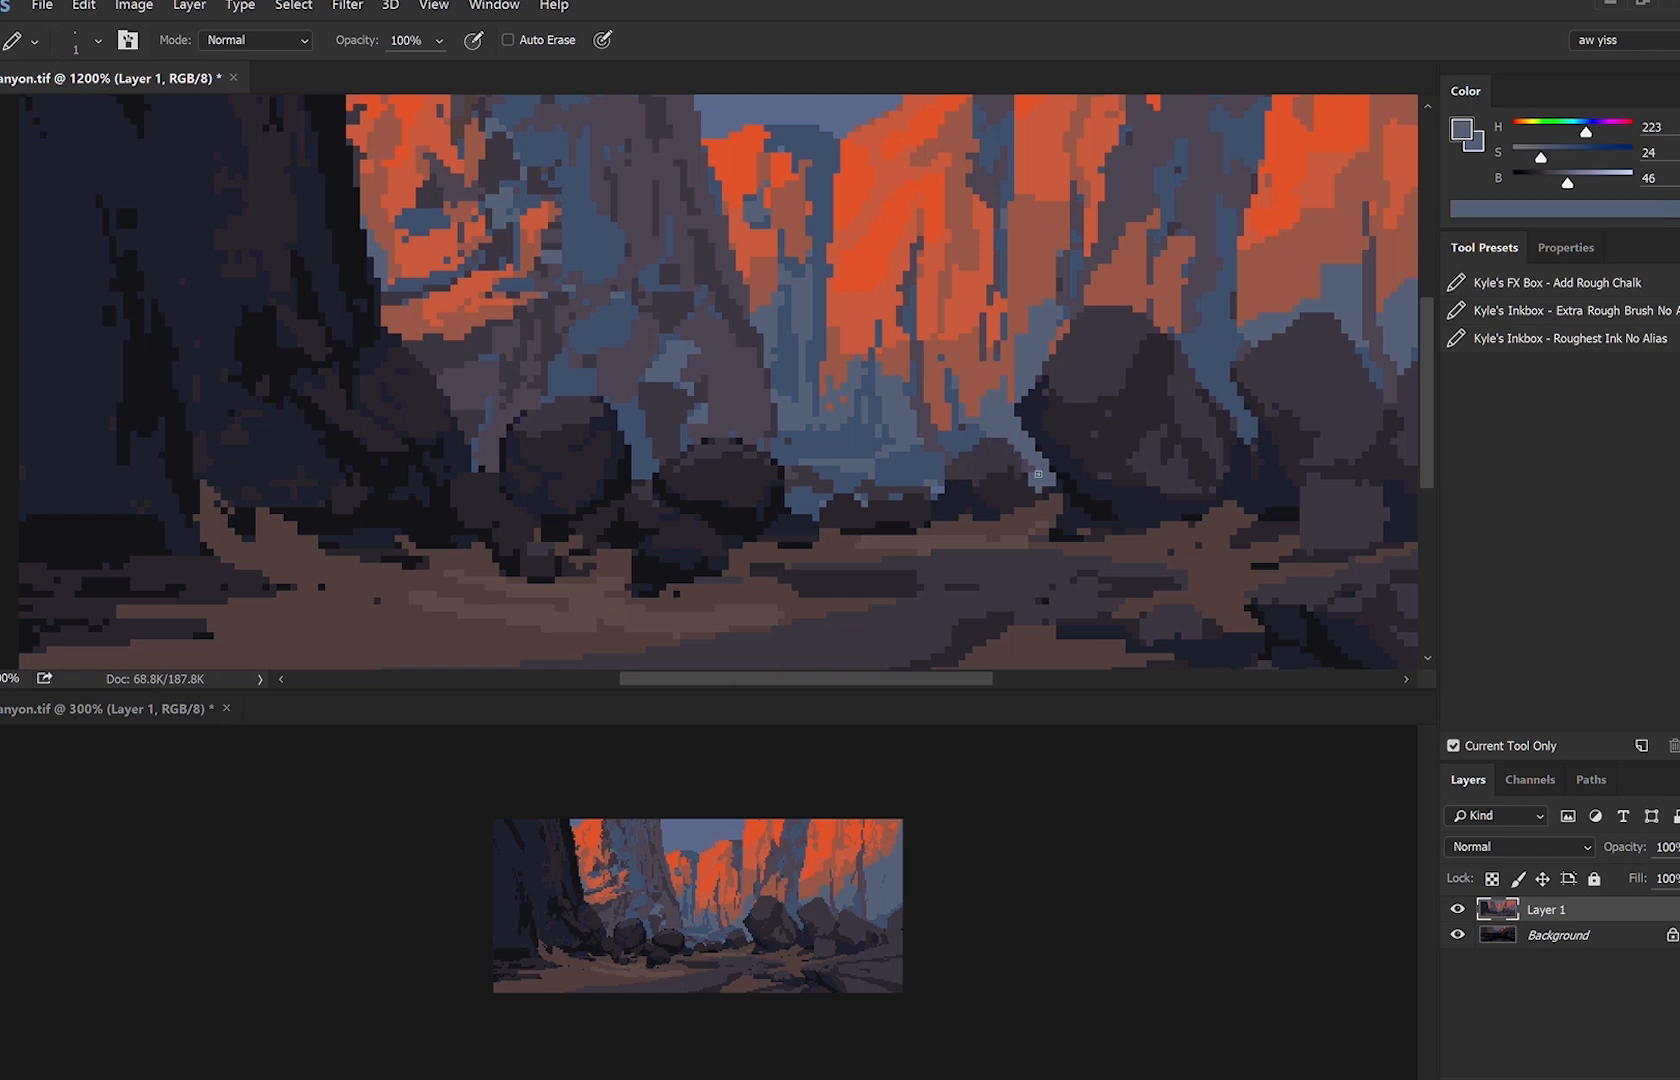
{"action": "left_click", "coordinate": [1030, 476], "text": "alt"}
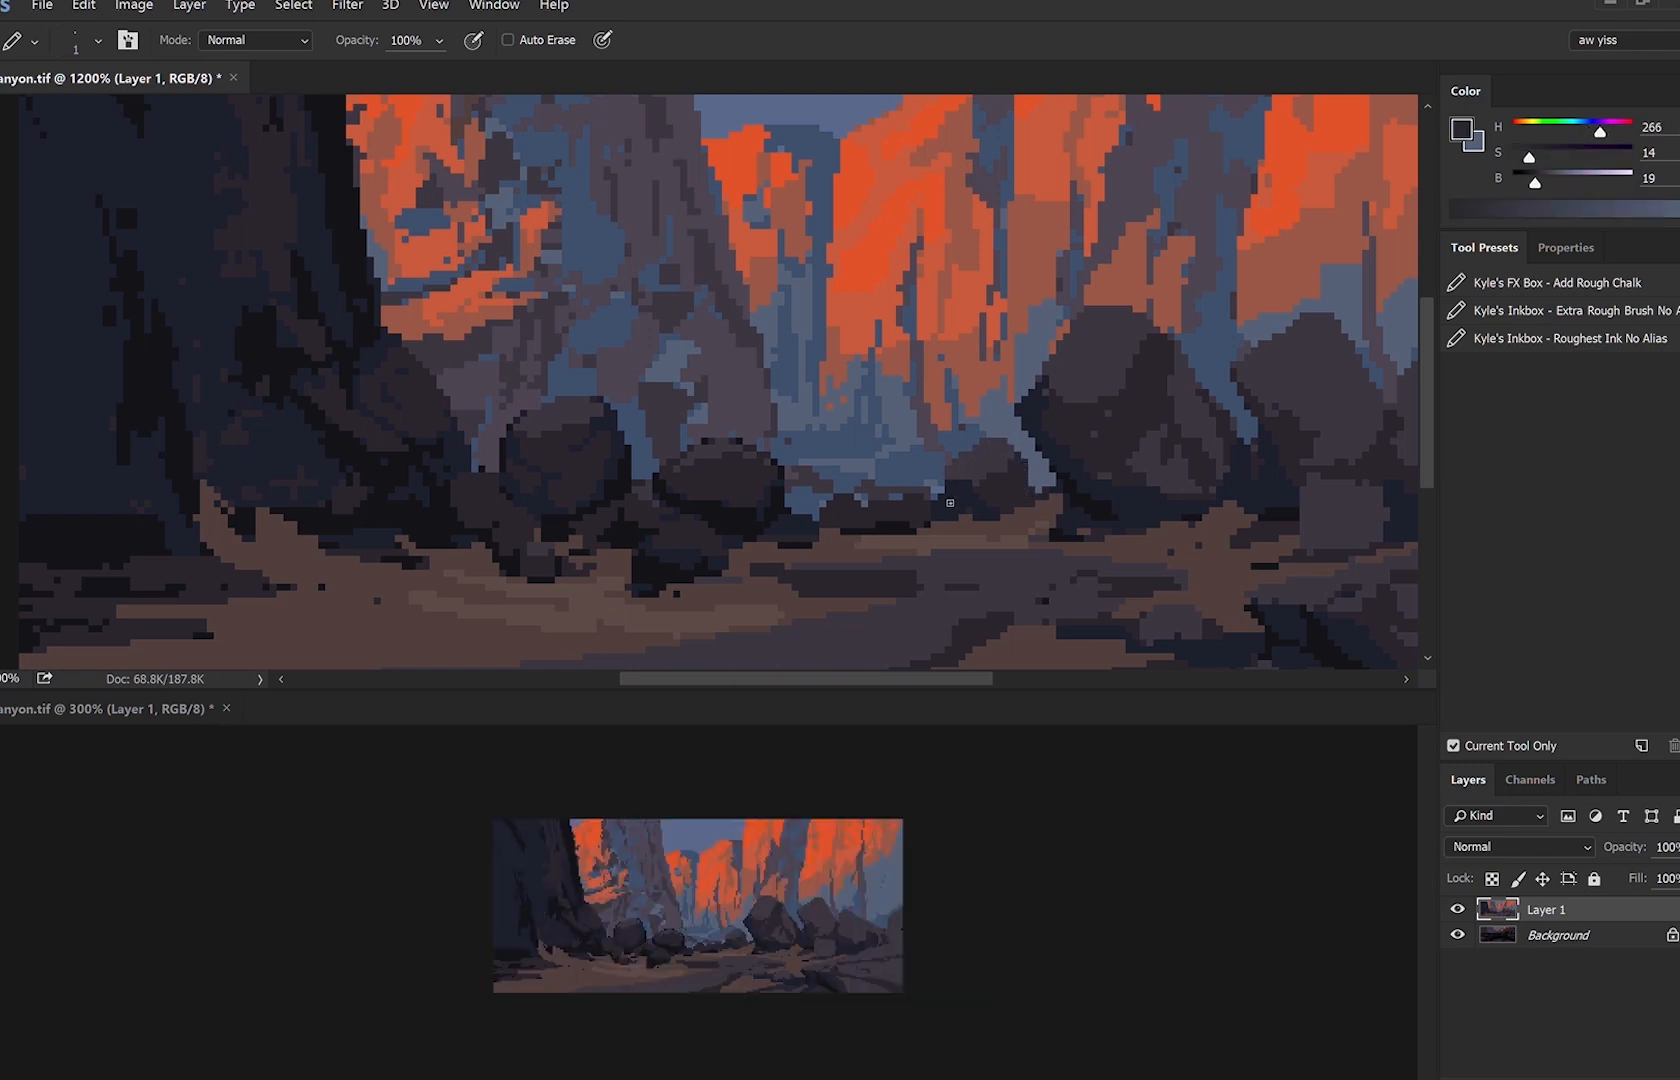
Lighten the tops of the small boulder and the low rocks beside it with sampled purple-grey (H 267, S 14, B 26).
{"action": "left_click", "coordinate": [972, 452], "text": "alt"}
{"action": "key", "text": "bracketright"}
{"action": "left_click", "coordinate": [882, 524], "text": "alt"}
{"action": "left_click", "coordinate": [863, 518], "text": "alt"}
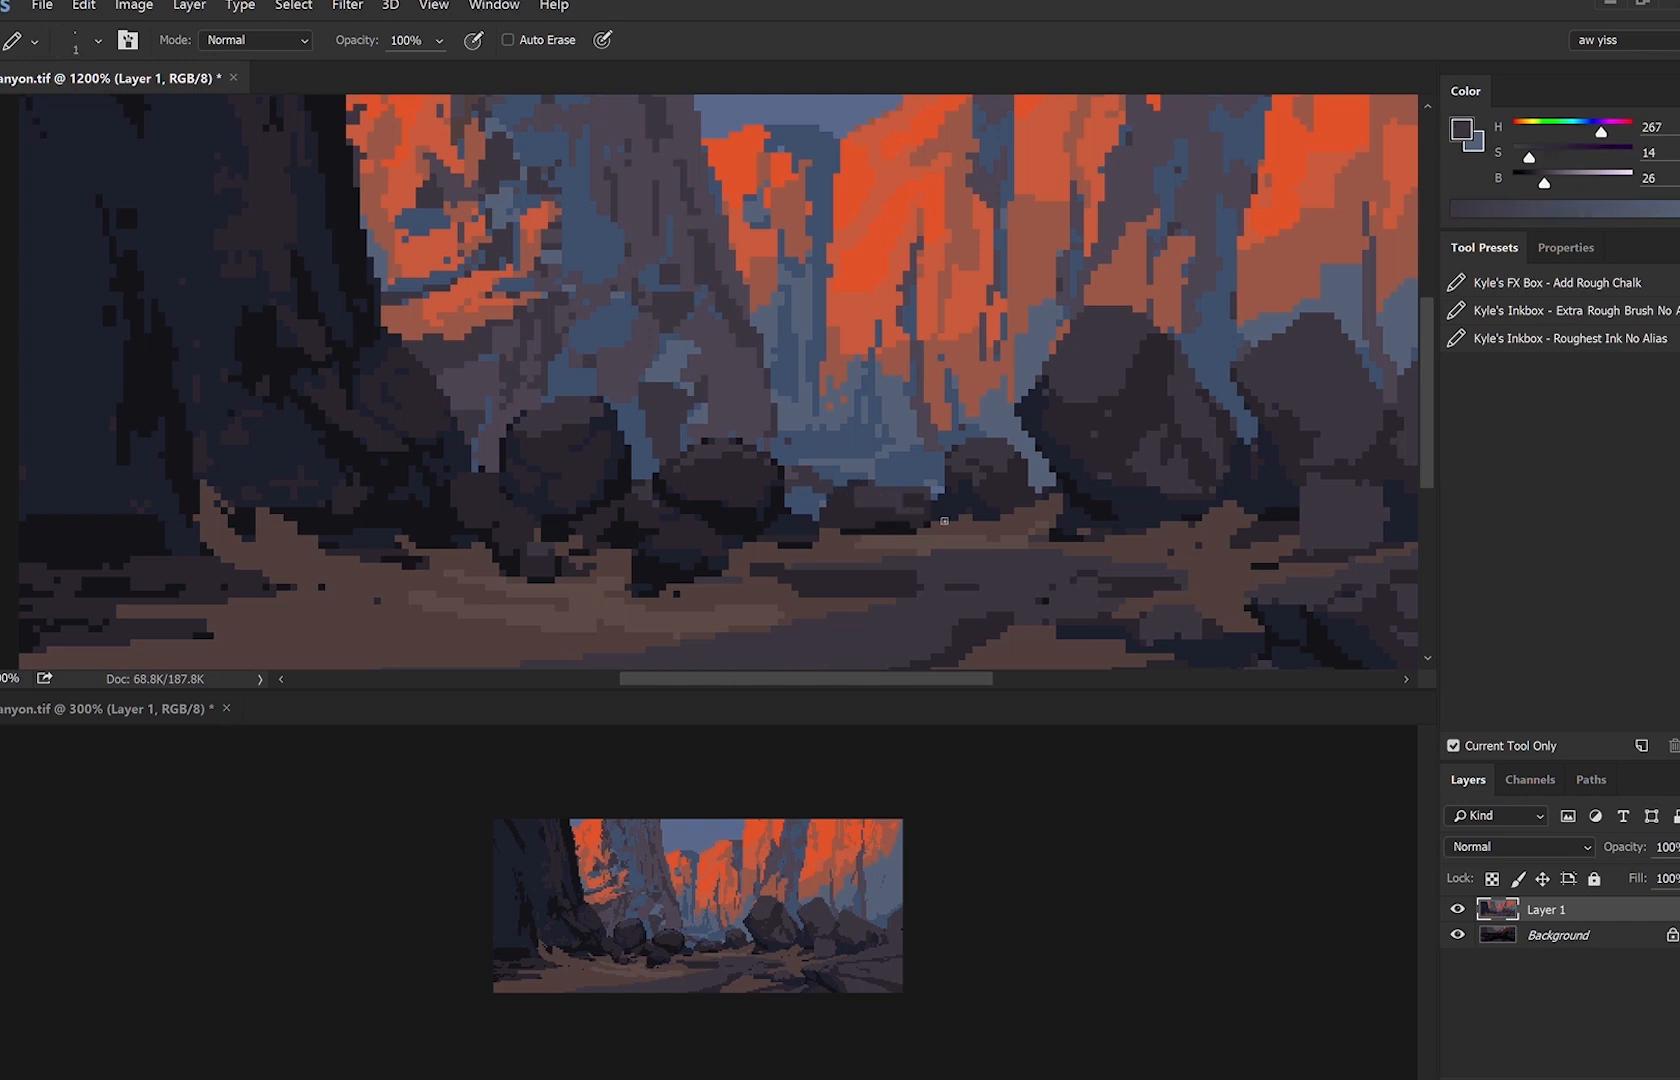
Reshape the low rocks between the small boulders with sampled blue (H 223, S 36, B 42) and blue-grey (H 223, S 24, B 46).
{"action": "left_click", "coordinate": [871, 527], "text": "alt"}
{"action": "left_click", "coordinate": [814, 515], "text": "alt"}
{"action": "left_click", "coordinate": [869, 523], "text": "alt"}
{"action": "left_click", "coordinate": [845, 488], "text": "alt"}
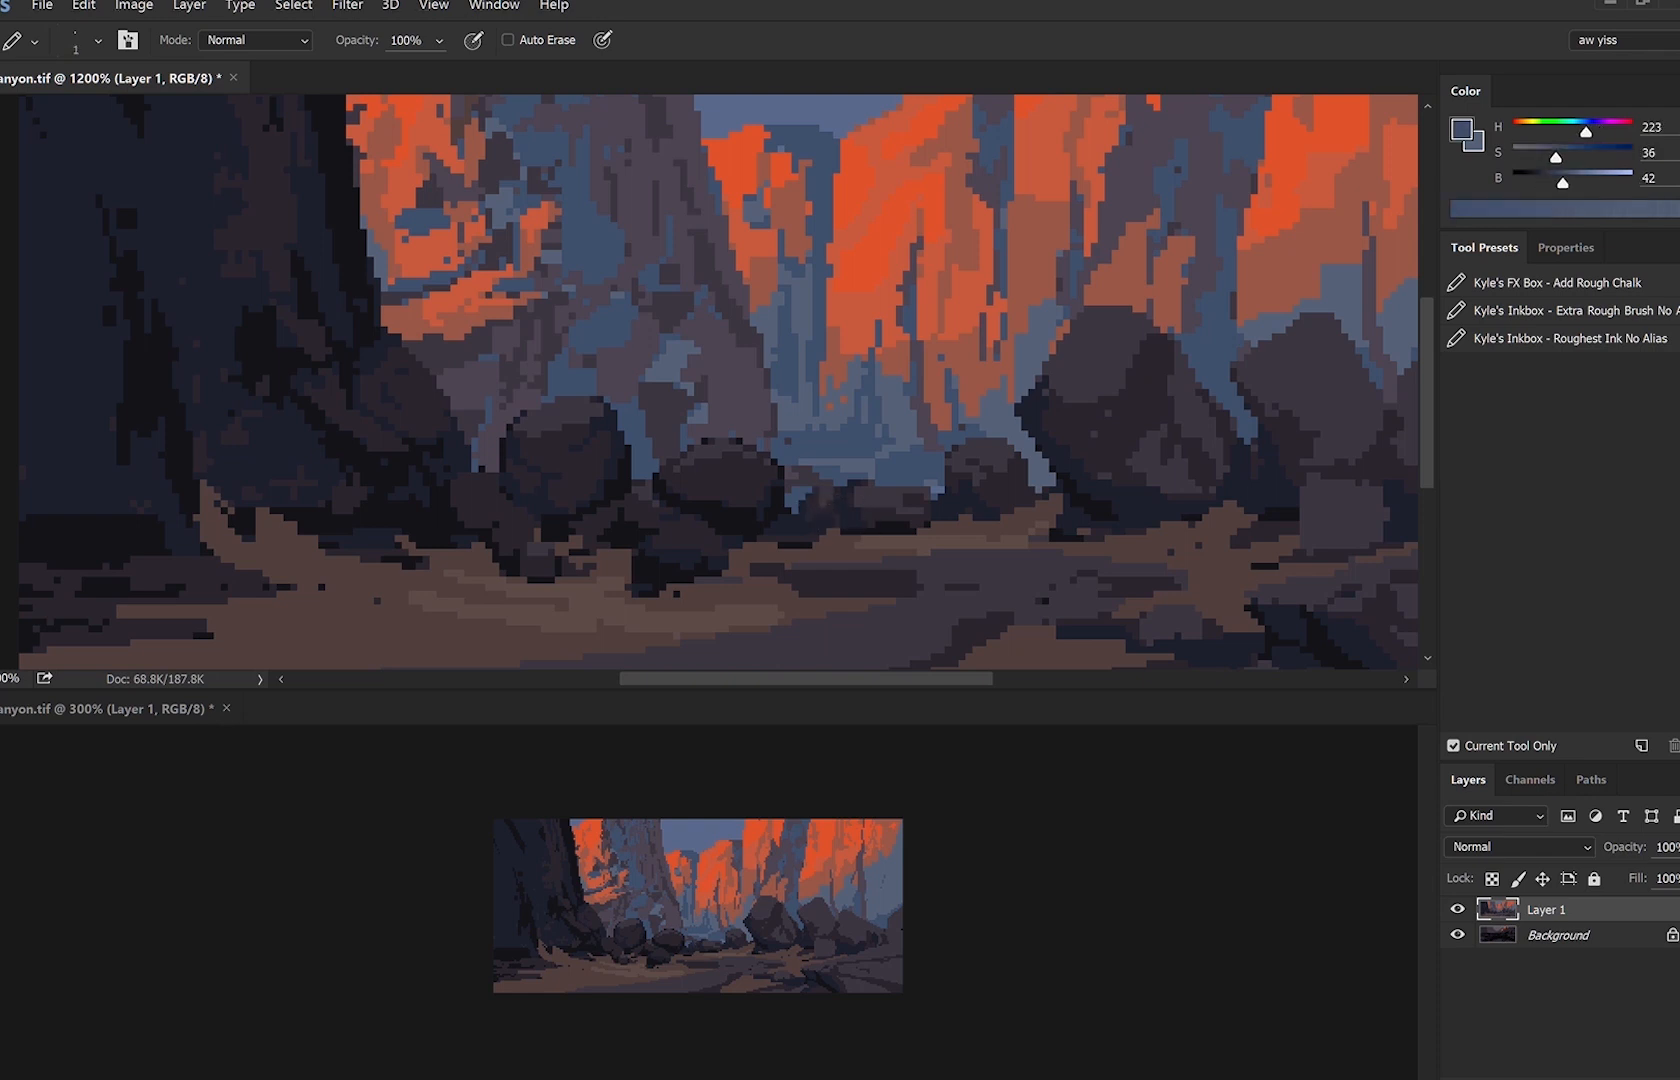
{"action": "left_click", "coordinate": [864, 471], "text": "alt"}
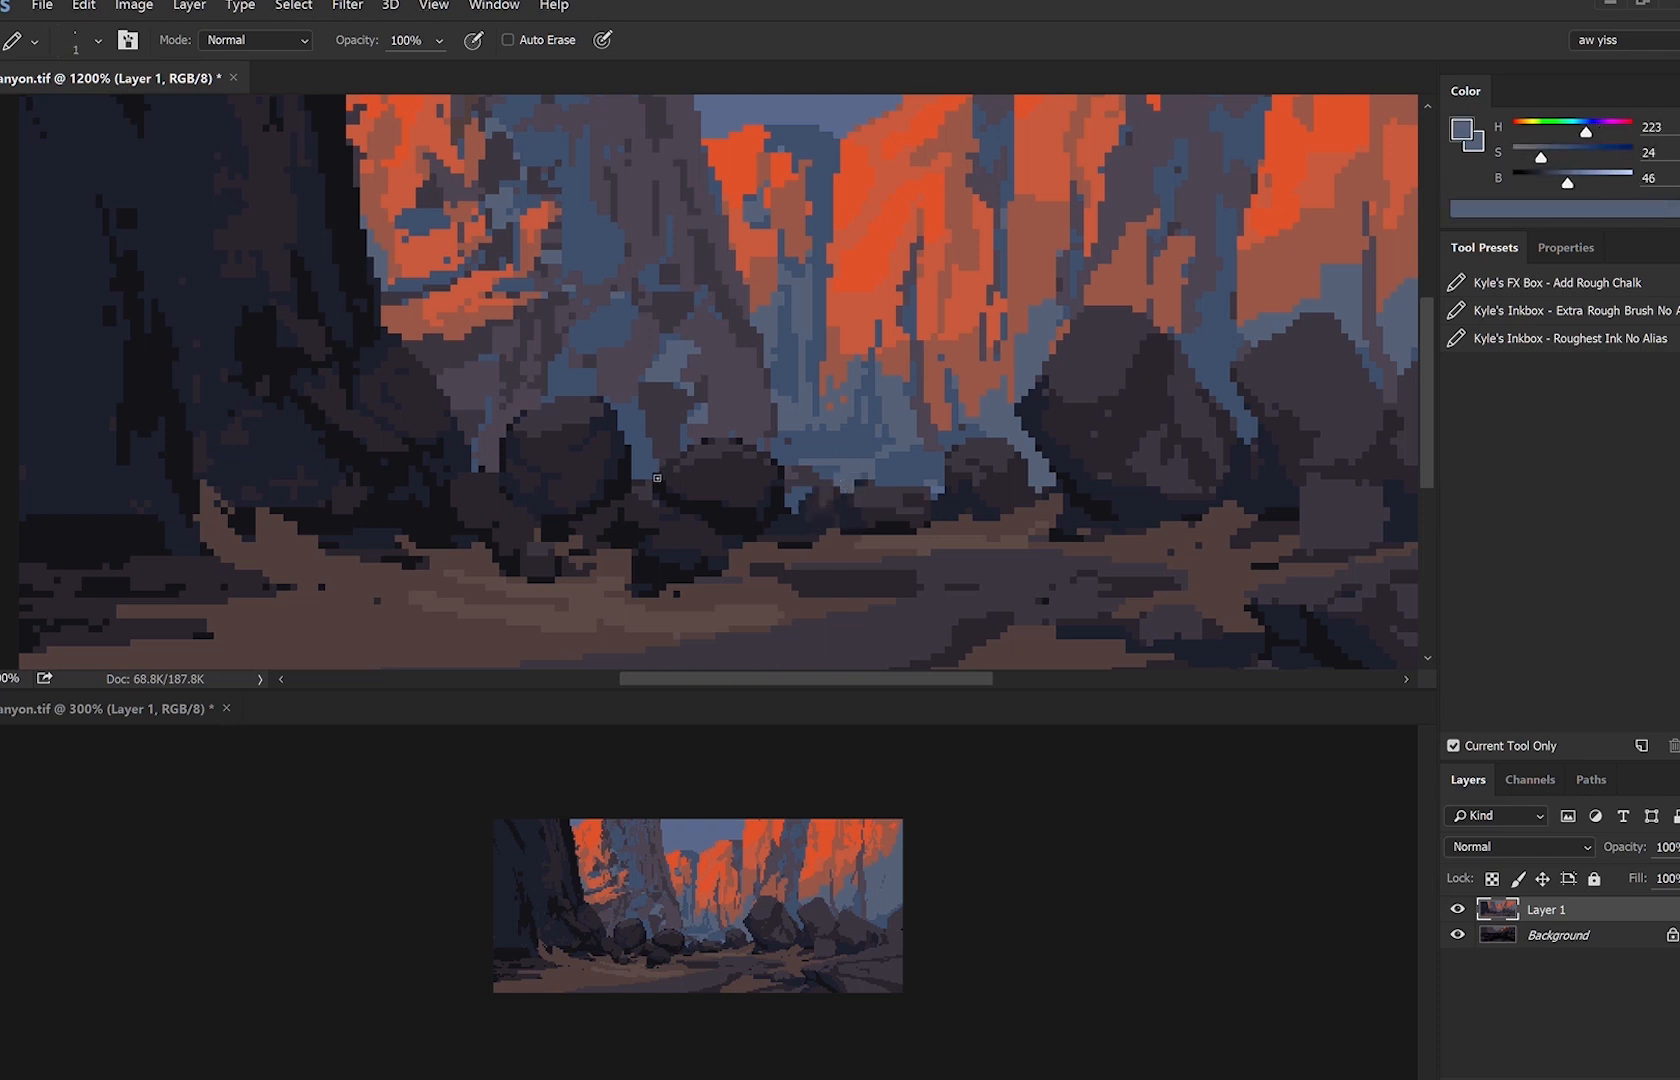
Clean the blue background edges around the round boulder and small boulder with blue (H 223, S 36, B 42) and blue-grey, undoing a sky-blue stroke.
{"action": "left_click_drag", "start_coordinate": [662, 468], "coordinate": [803, 415]}
{"action": "left_click", "coordinate": [622, 451], "text": "alt"}
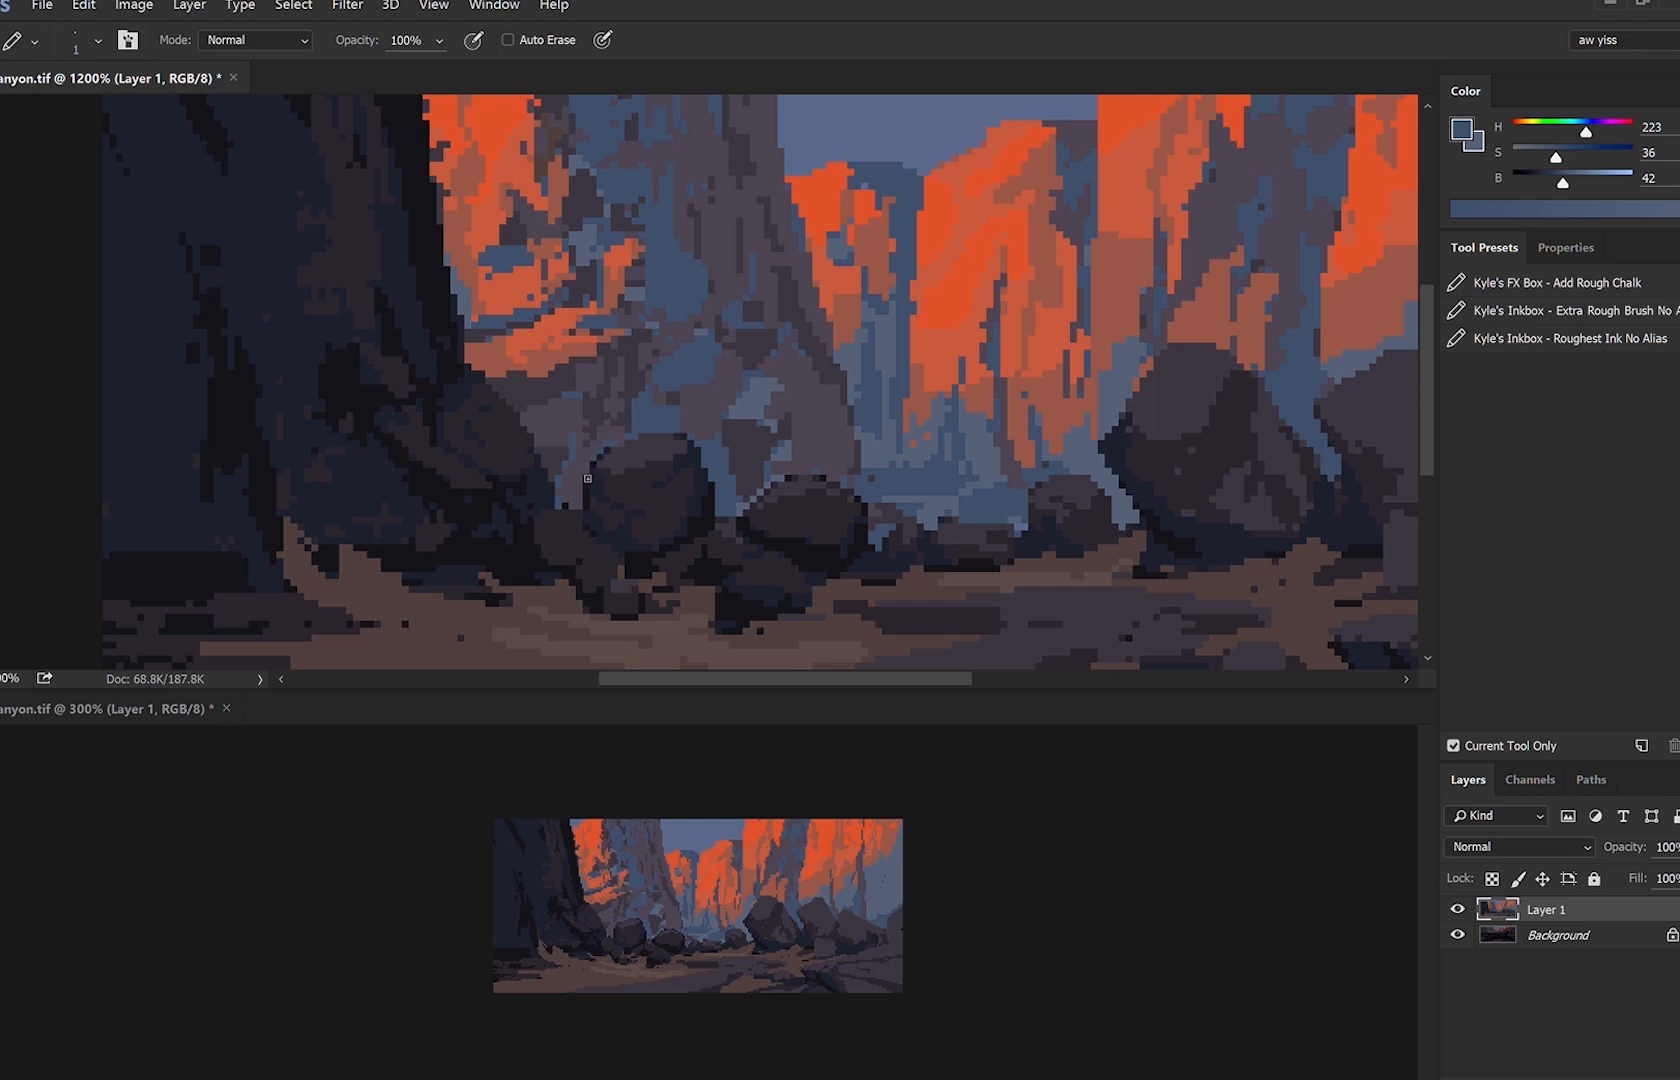
{"action": "left_click_drag", "start_coordinate": [857, 420], "coordinate": [705, 527]}
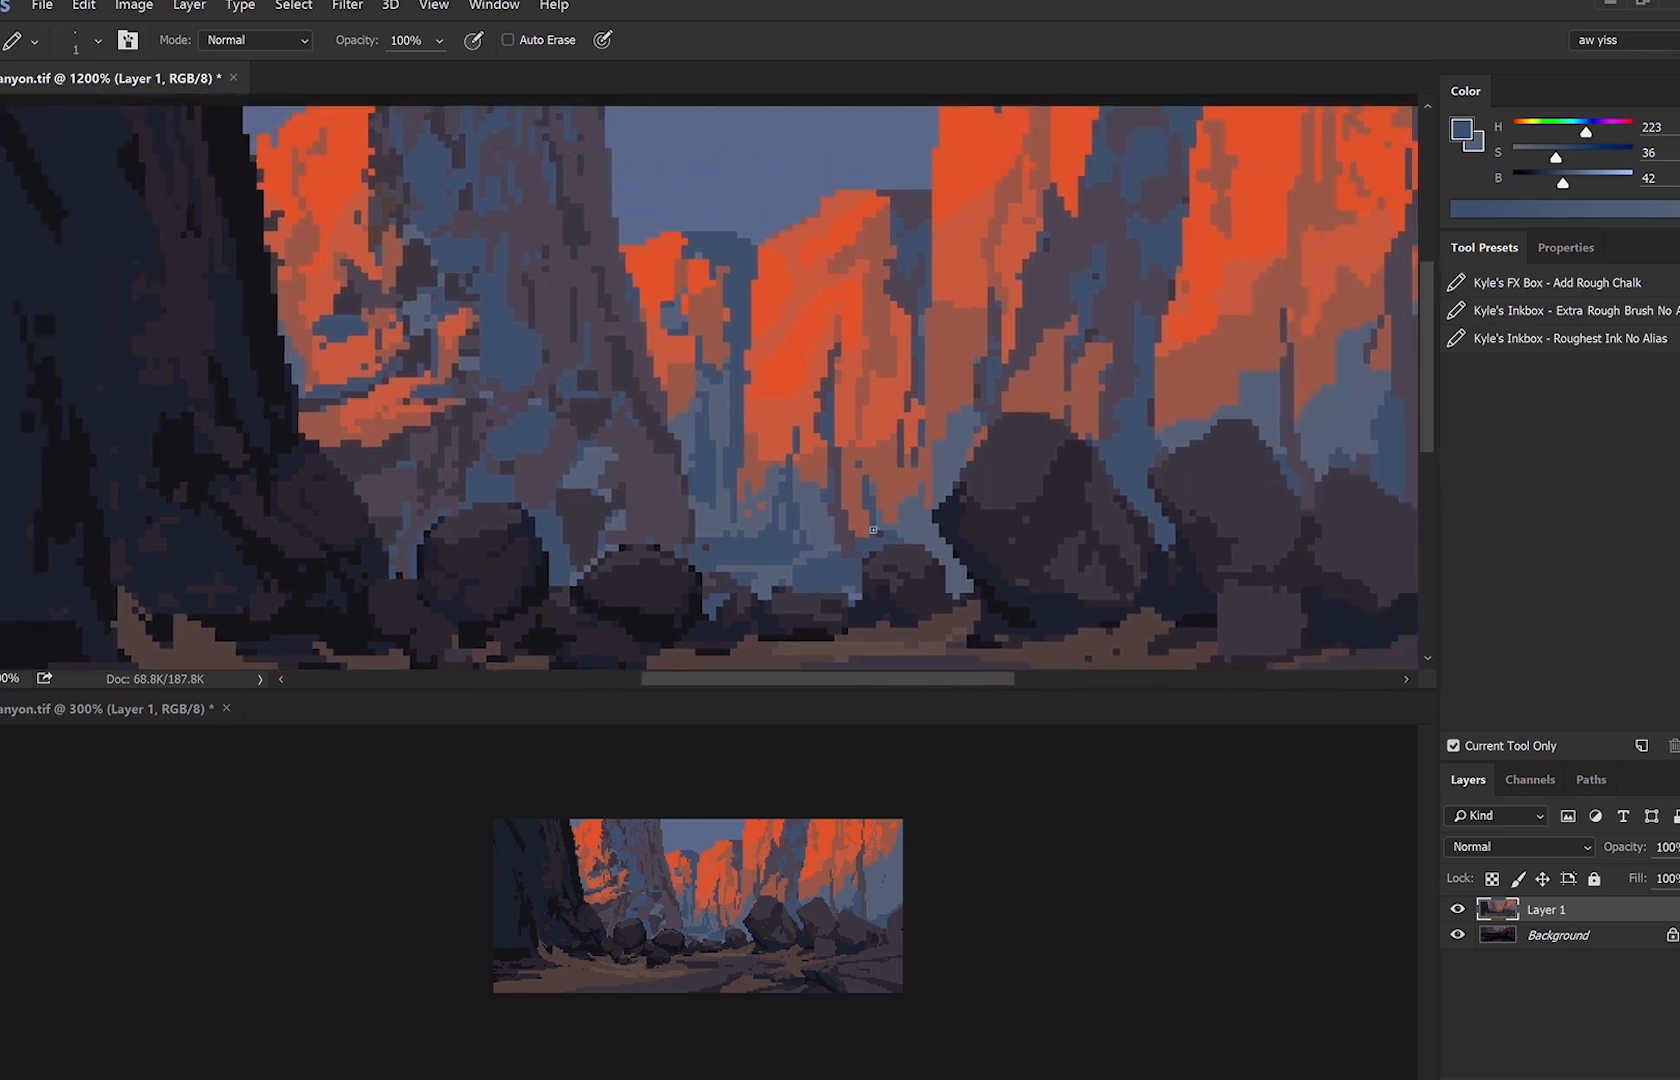
{"action": "left_click", "coordinate": [705, 527], "text": "alt"}
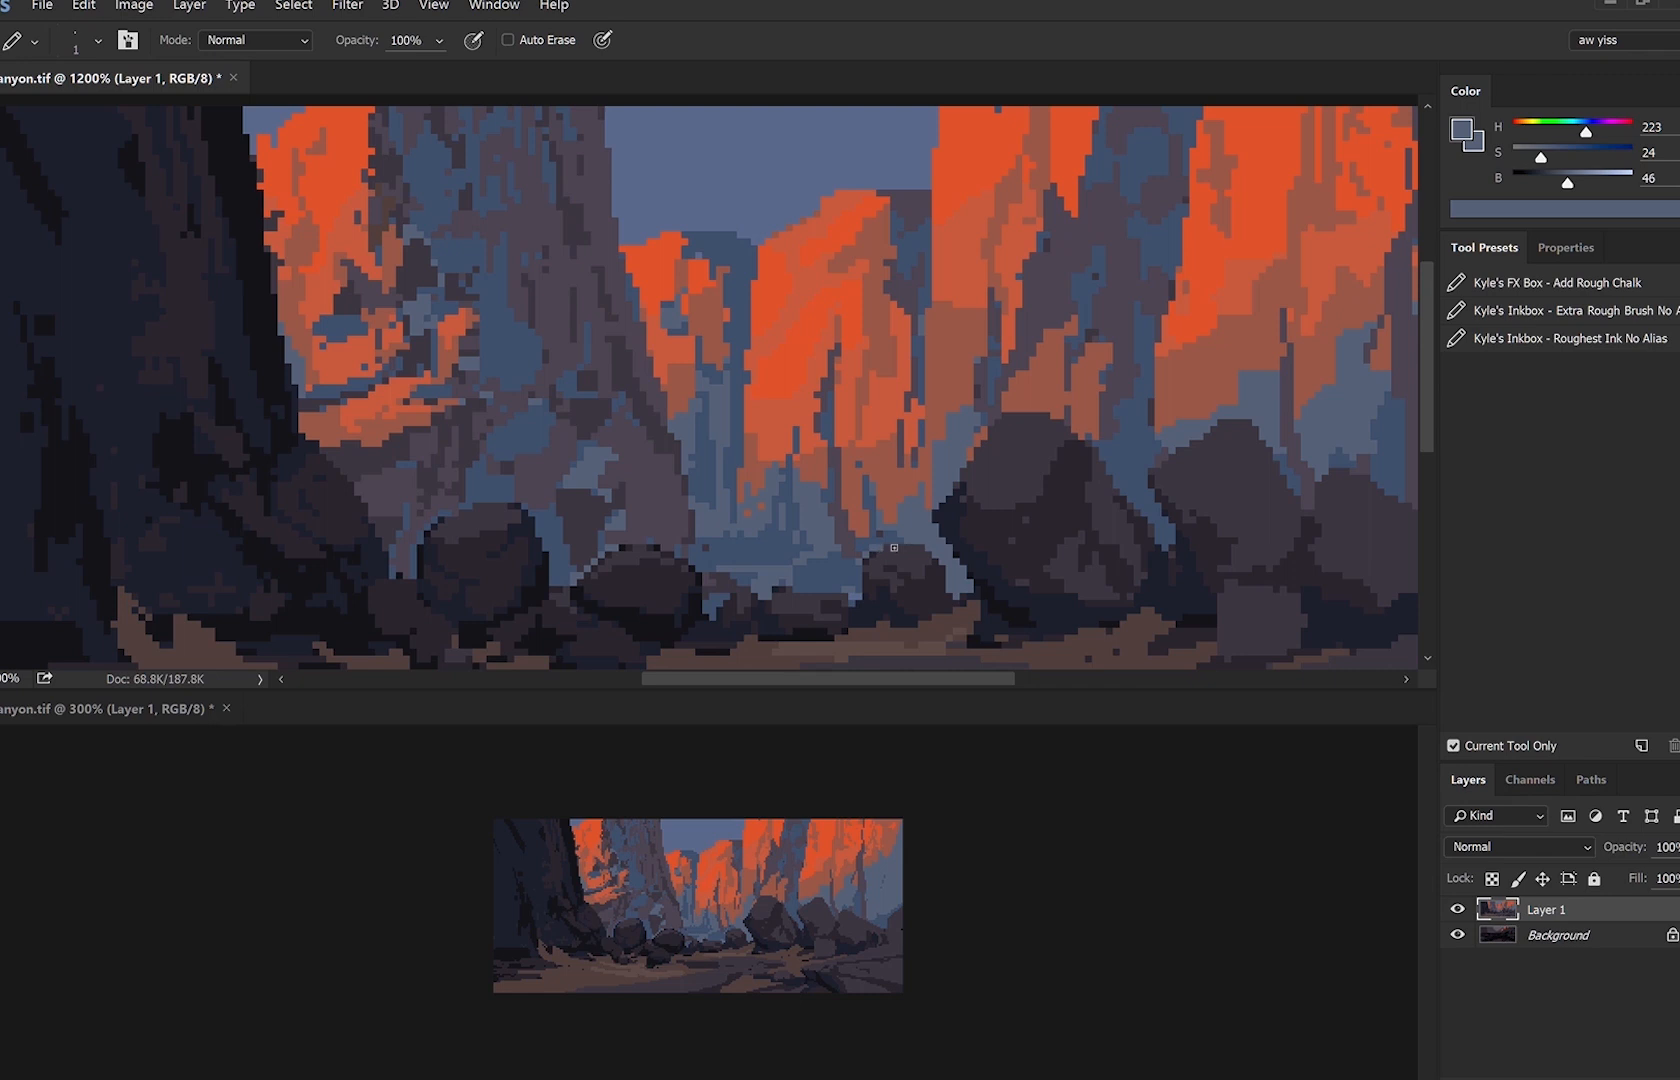
{"action": "left_click_drag", "start_coordinate": [864, 572], "coordinate": [861, 594]}
{"action": "left_click", "coordinate": [753, 191], "text": "alt"}
{"action": "left_click_drag", "start_coordinate": [973, 588], "coordinate": [992, 611]}
{"action": "key", "text": "ctrl+z"}
{"action": "left_click_drag", "start_coordinate": [1059, 477], "coordinate": [880, 469]}
{"action": "key", "text": "ctrl+minus"}
{"action": "key", "text": "ctrl+minus"}
{"action": "key", "text": "ctrl+minus"}
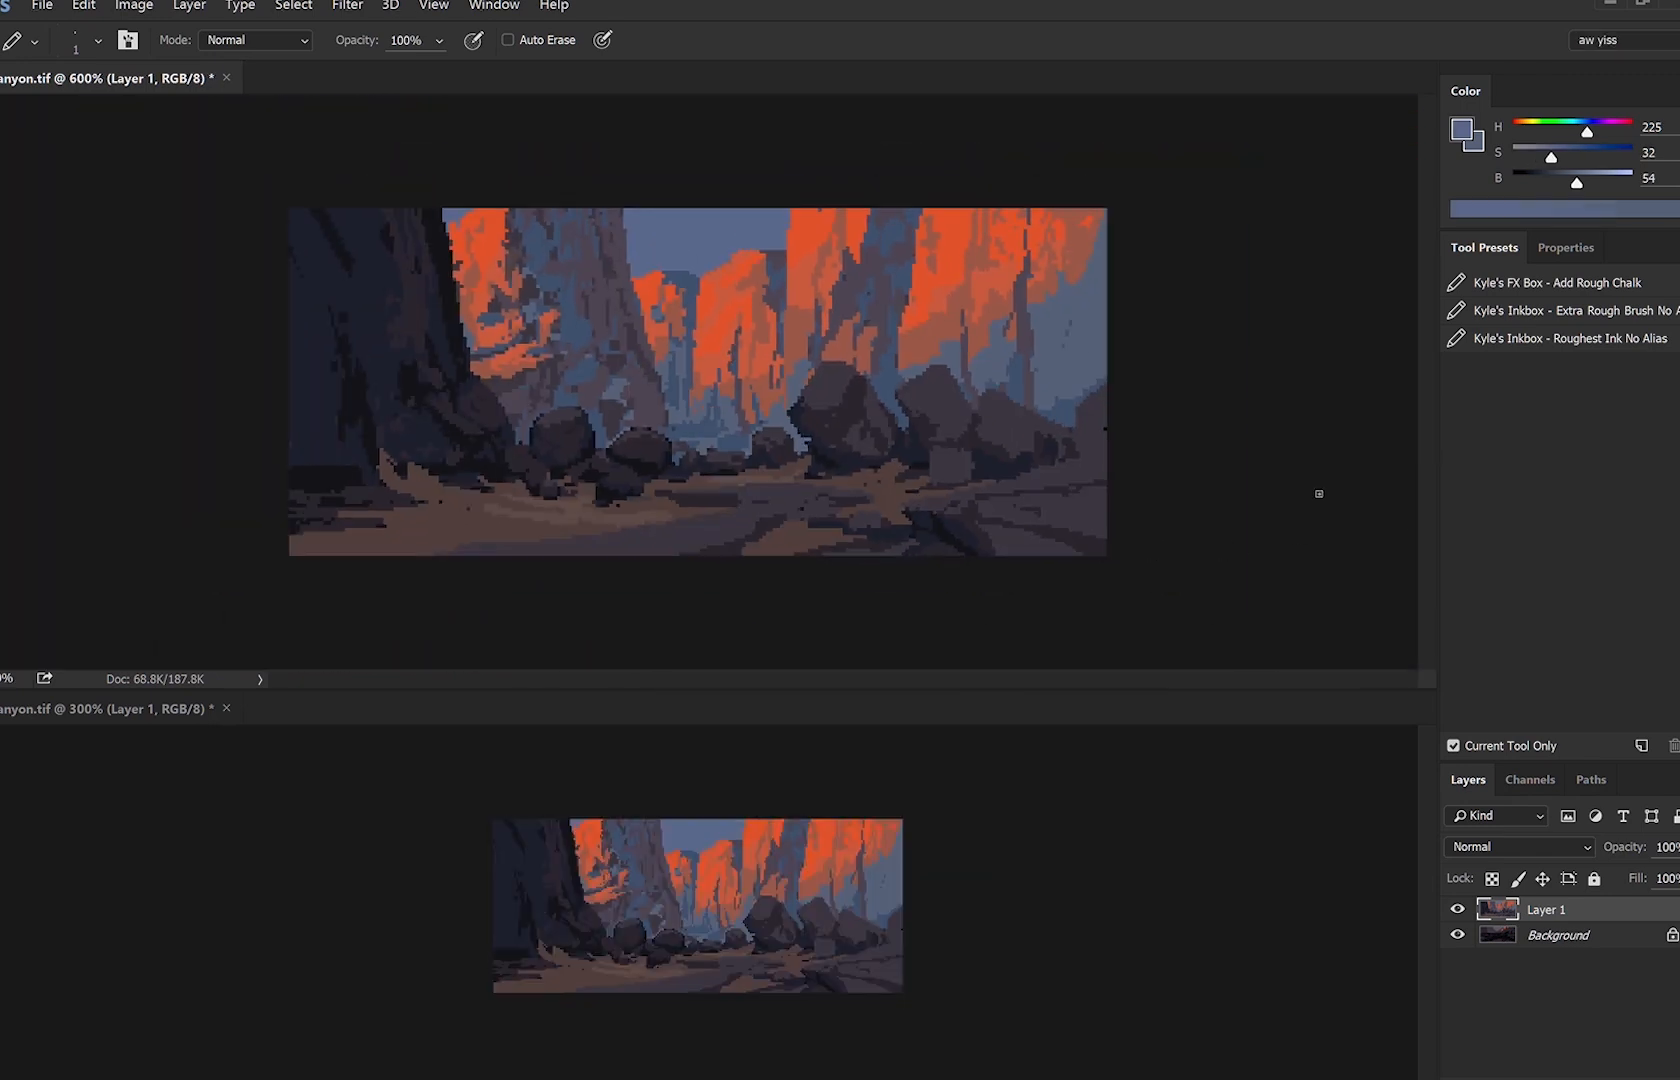
Flip the painting horizontally and try a stroke on the square block beside the boulders, undoing it.
{"action": "key", "text": "ctrl+shift+h"}
{"action": "key", "text": "ctrl+plus"}
{"action": "left_click_drag", "start_coordinate": [620, 541], "coordinate": [750, 454]}
{"action": "key", "text": "ctrl+plus"}
{"action": "key", "text": "ctrl+plus"}
{"action": "key", "text": "ctrl+plus"}
{"action": "key", "text": "ctrl+plus"}
{"action": "key", "text": "ctrl+minus"}
{"action": "key", "text": "ctrl+minus"}
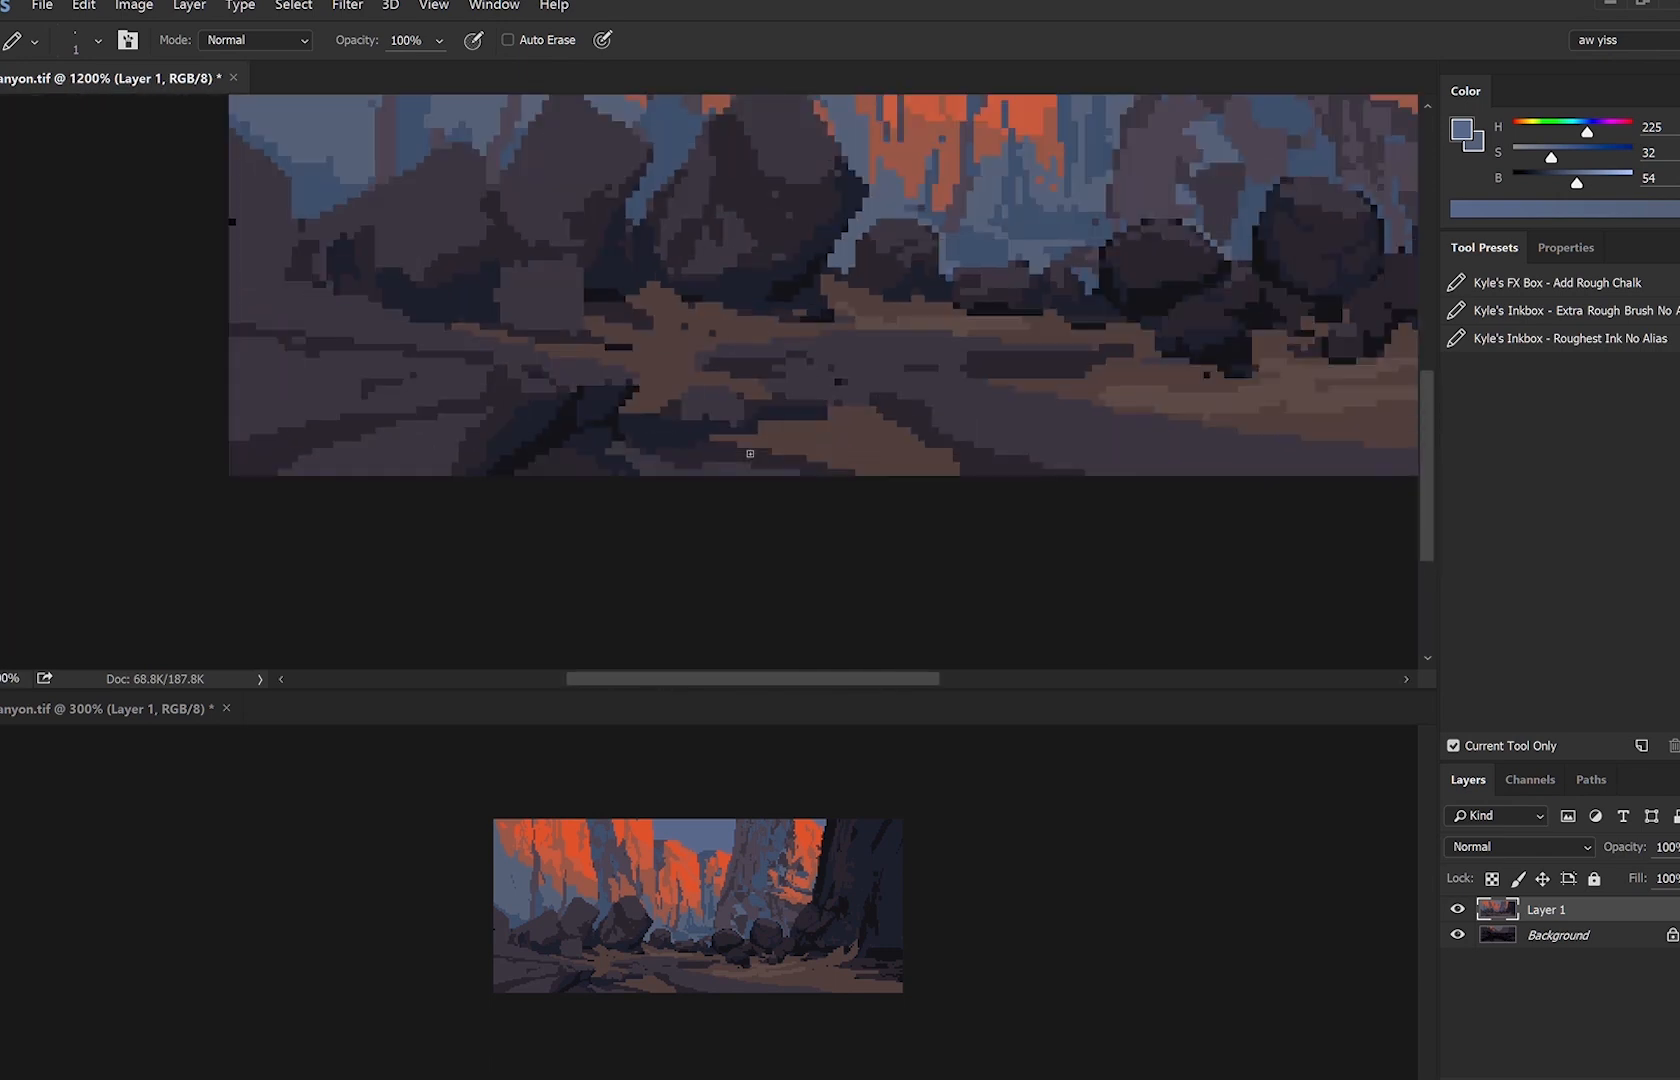
{"action": "left_click_drag", "start_coordinate": [626, 387], "coordinate": [825, 589]}
{"action": "left_click", "coordinate": [824, 482], "text": "alt"}
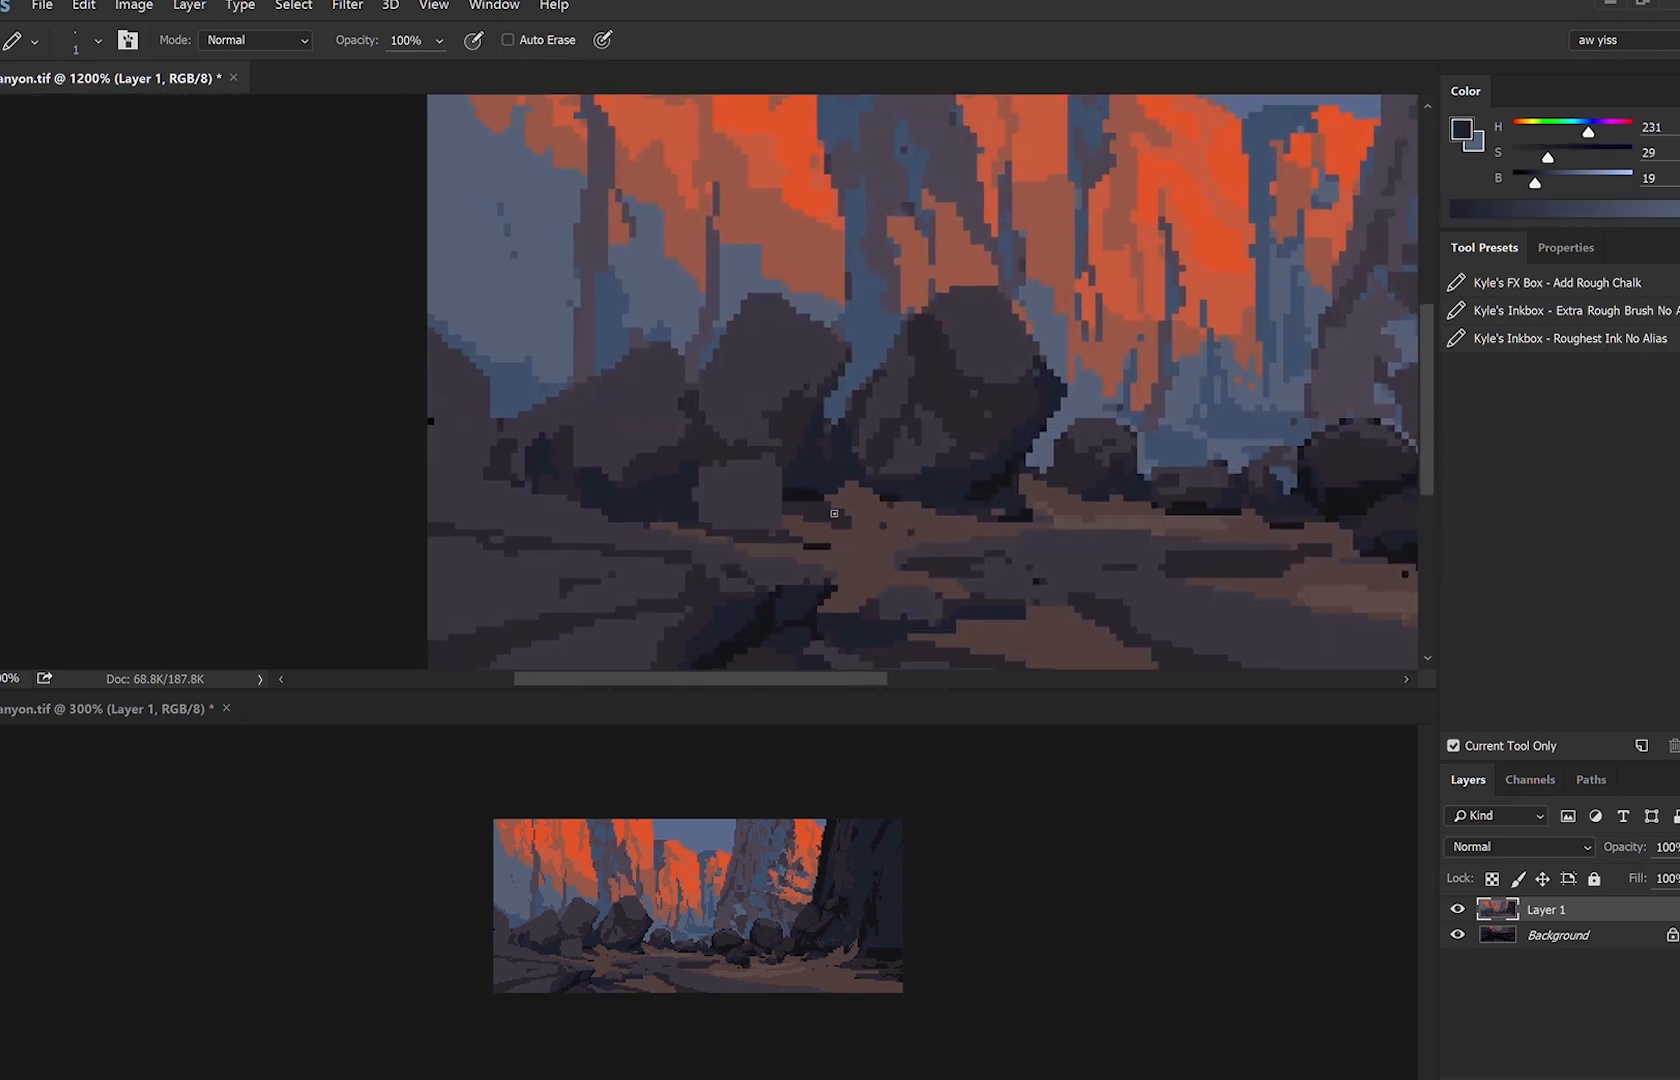
{"action": "left_click", "coordinate": [749, 476], "text": "alt"}
{"action": "left_click", "coordinate": [530, 300], "text": "alt"}
{"action": "mouse_move", "coordinate": [708, 472]}
{"action": "left_mouse_down"}
{"action": "mouse_move", "coordinate": [788, 455]}
{"action": "mouse_move", "coordinate": [730, 464]}
{"action": "left_mouse_up"}
{"action": "key", "text": "ctrl+z"}
{"action": "left_click", "coordinate": [612, 302], "text": "alt"}
{"action": "key", "text": "ctrl+z"}
Refine the largest boulder's facets with purple-grey (H 267, S 14, B 26) and dark purple-grey (H 266, S 14, B 19), undoing a stroke along its edge.
{"action": "mouse_move", "coordinate": [1050, 368]}
{"action": "left_mouse_down"}
{"action": "mouse_move", "coordinate": [935, 473]}
{"action": "mouse_move", "coordinate": [718, 437]}
{"action": "left_mouse_up"}
{"action": "left_click", "coordinate": [720, 435]}
{"action": "left_click", "coordinate": [748, 473], "text": "alt"}
{"action": "left_click", "coordinate": [703, 427], "text": "alt"}
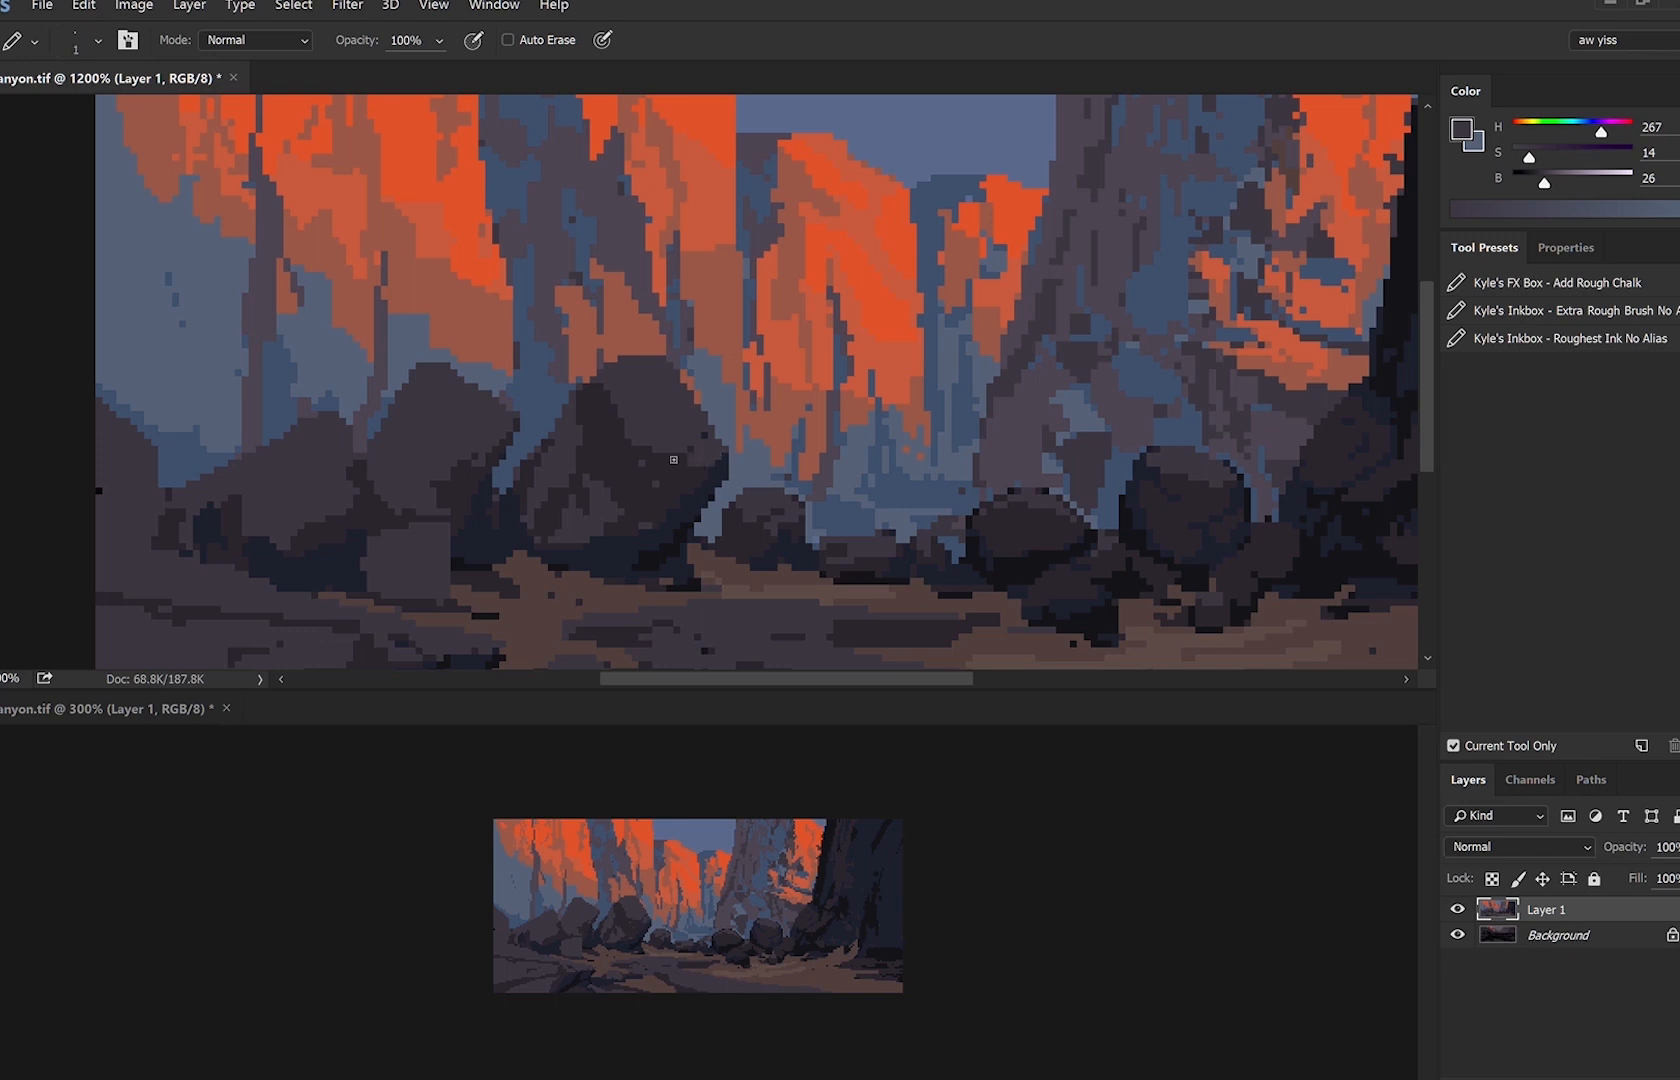
{"action": "left_click_drag", "start_coordinate": [679, 471], "coordinate": [681, 456]}
{"action": "left_click", "coordinate": [694, 487], "text": "alt"}
{"action": "mouse_move", "coordinate": [677, 474]}
{"action": "left_mouse_down"}
{"action": "mouse_move", "coordinate": [662, 463]}
{"action": "mouse_move", "coordinate": [668, 490]}
{"action": "mouse_move", "coordinate": [599, 532]}
{"action": "left_mouse_up"}
{"action": "left_click", "coordinate": [644, 459], "text": "alt"}
{"action": "left_click", "coordinate": [646, 487], "text": "alt"}
{"action": "left_click_drag", "start_coordinate": [590, 506], "coordinate": [575, 520]}
{"action": "left_click_drag", "start_coordinate": [571, 429], "coordinate": [502, 489]}
{"action": "key", "text": "ctrl+z"}
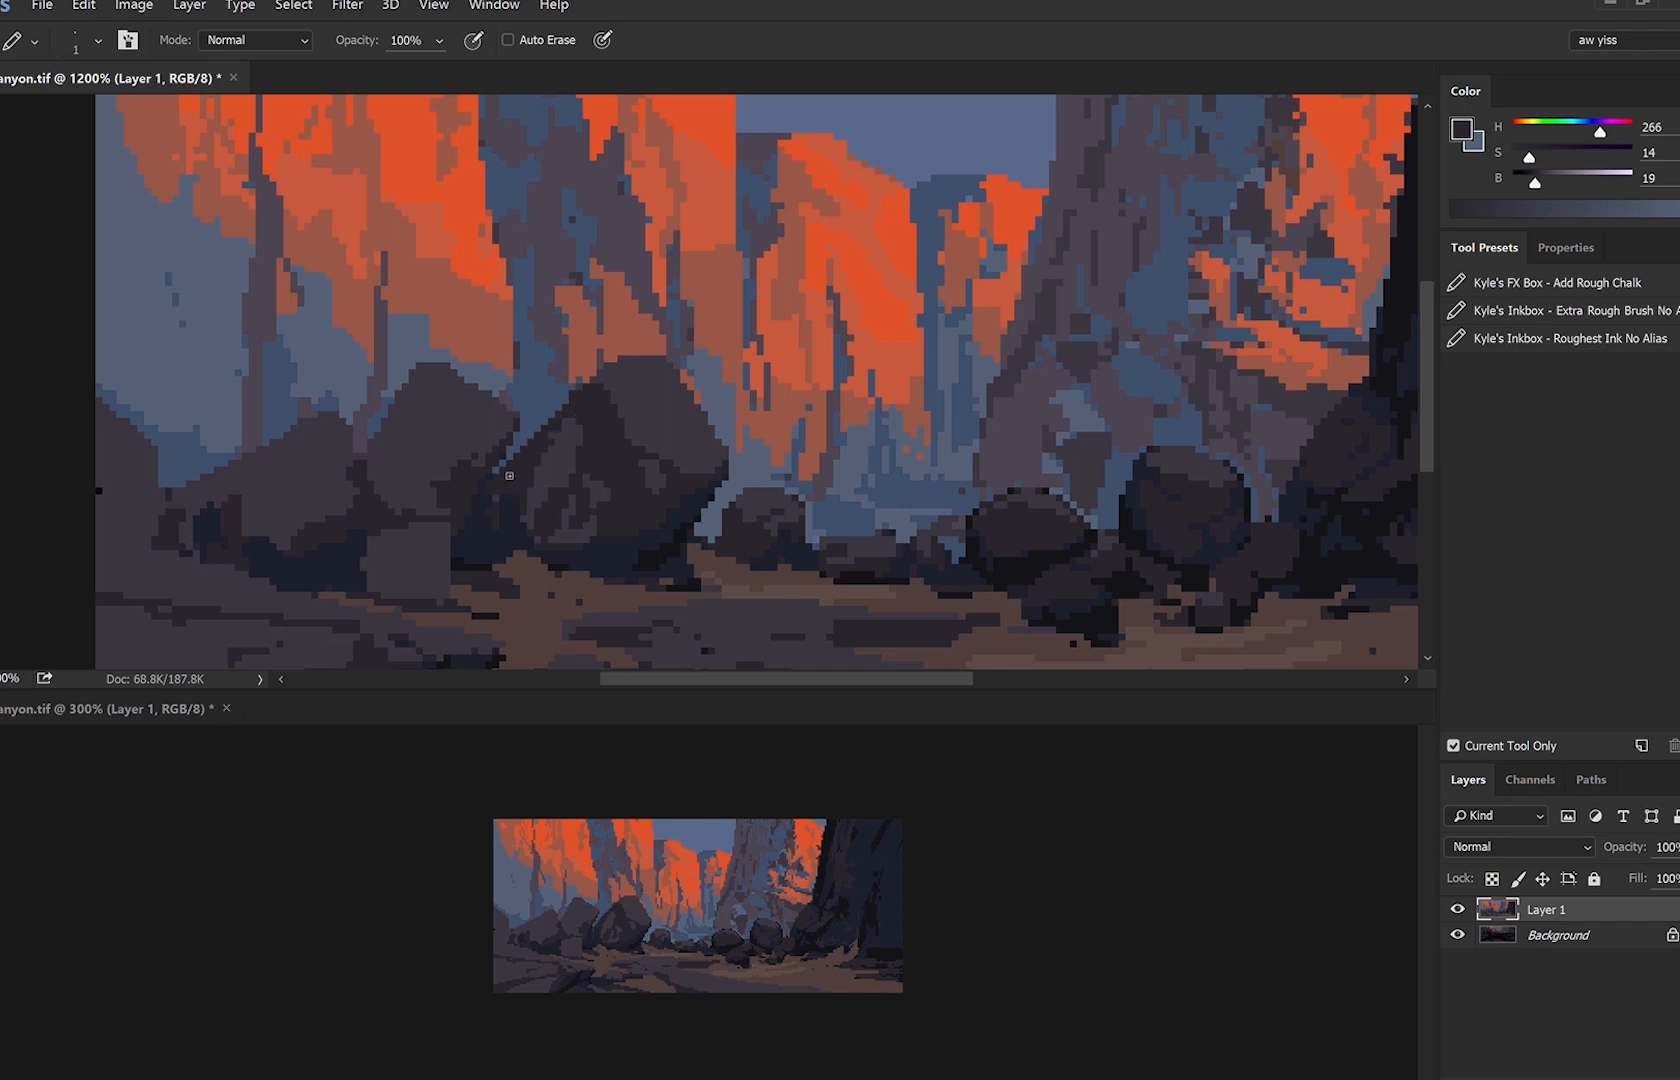
Sharpen the largest boulder's sloping edge and facets with sampled blue (H 223, S 36, B 42), purple-greys and navy (H 231, S 29, B 19).
{"action": "left_click", "coordinate": [548, 399], "text": "alt"}
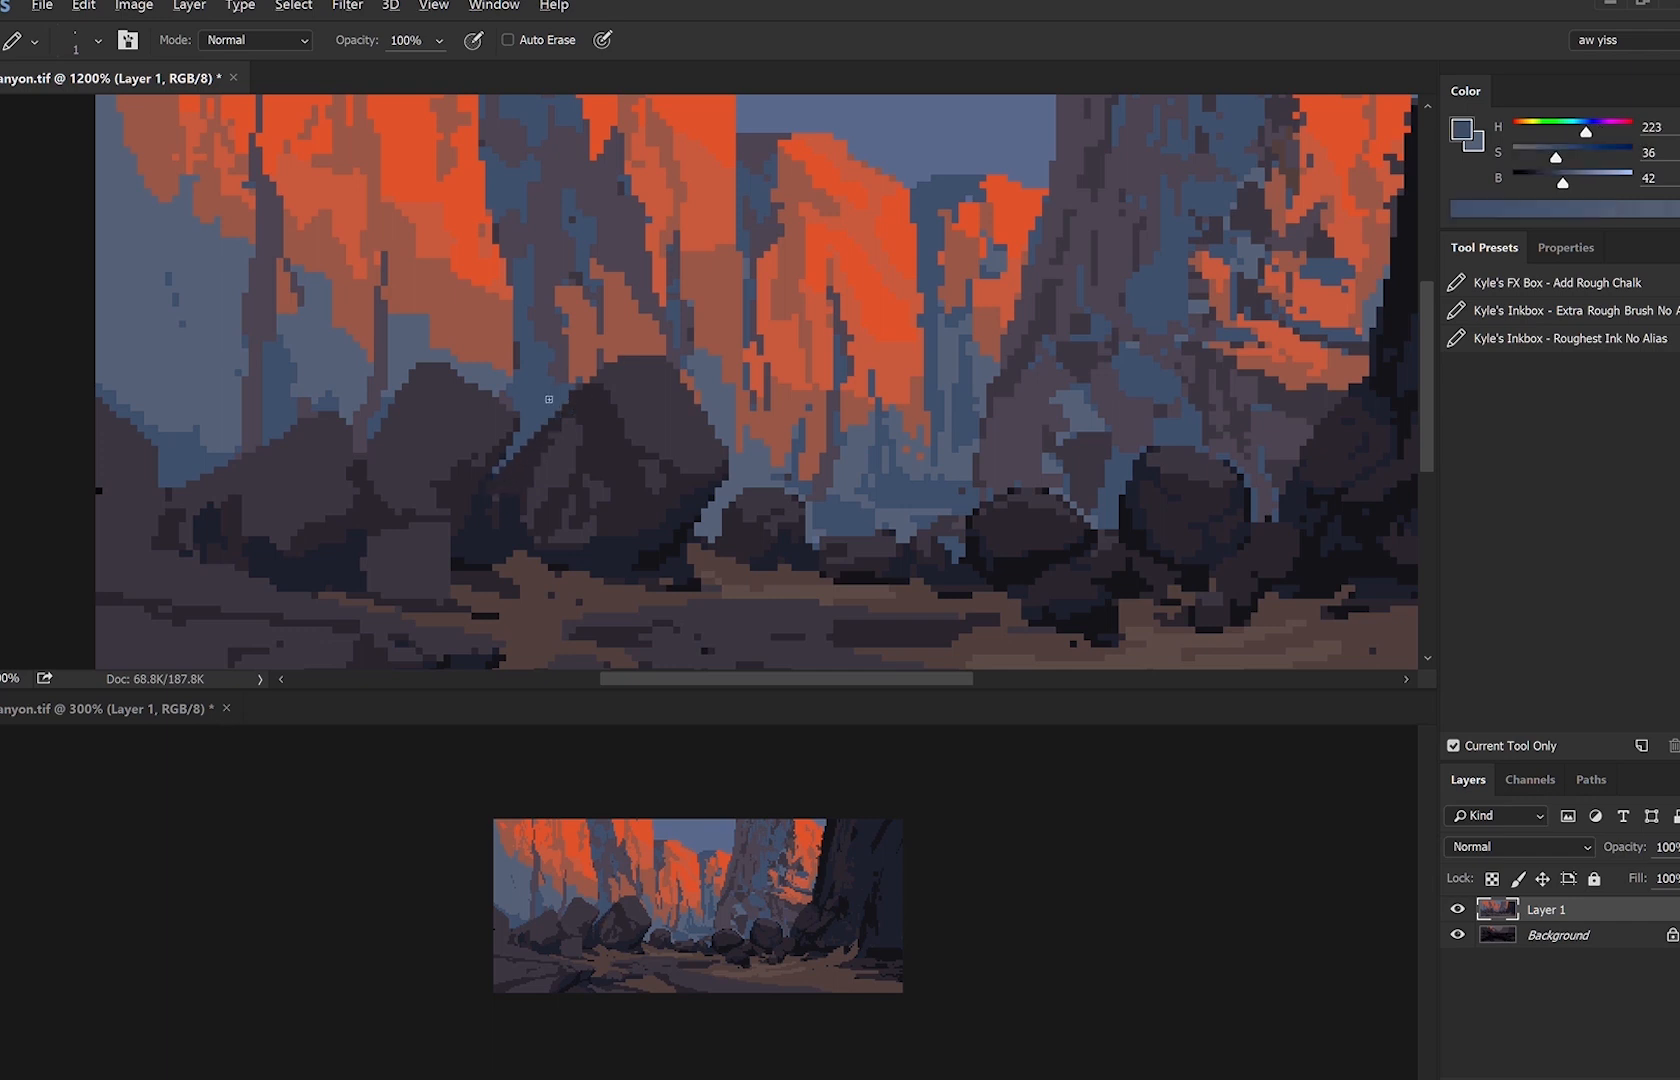
{"action": "left_click", "coordinate": [605, 385], "text": "alt"}
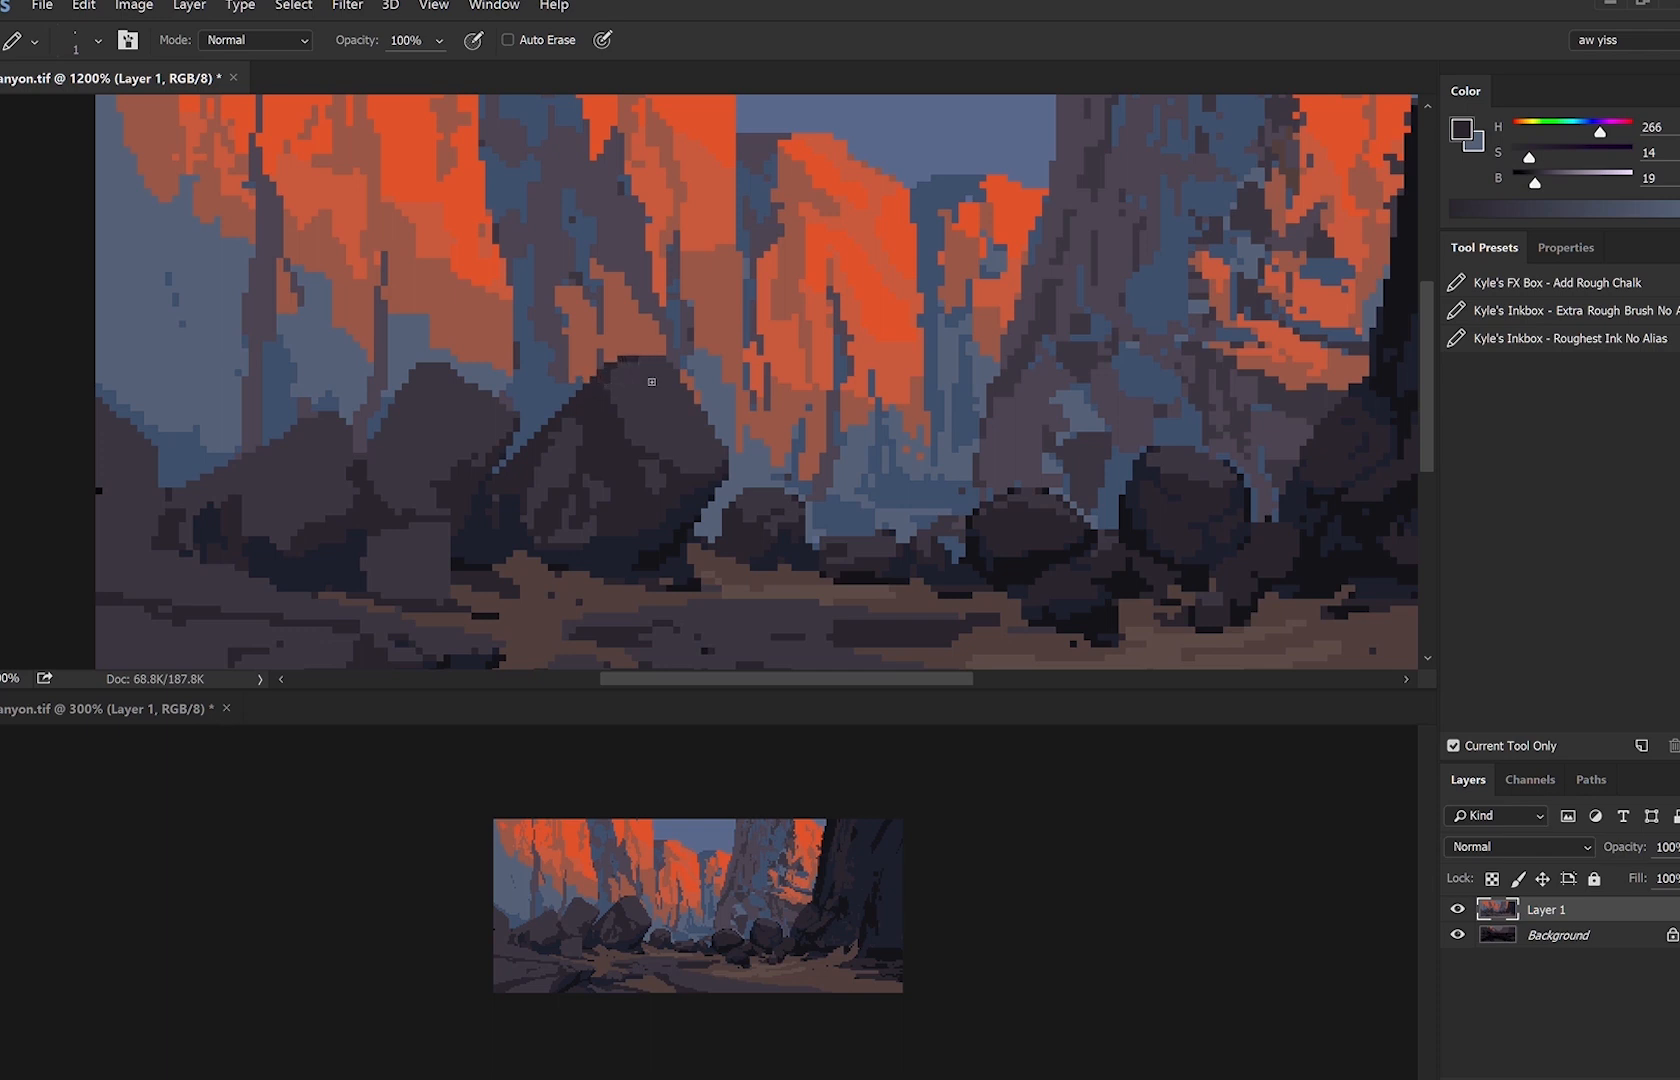
{"action": "left_click", "coordinate": [630, 398], "text": "alt"}
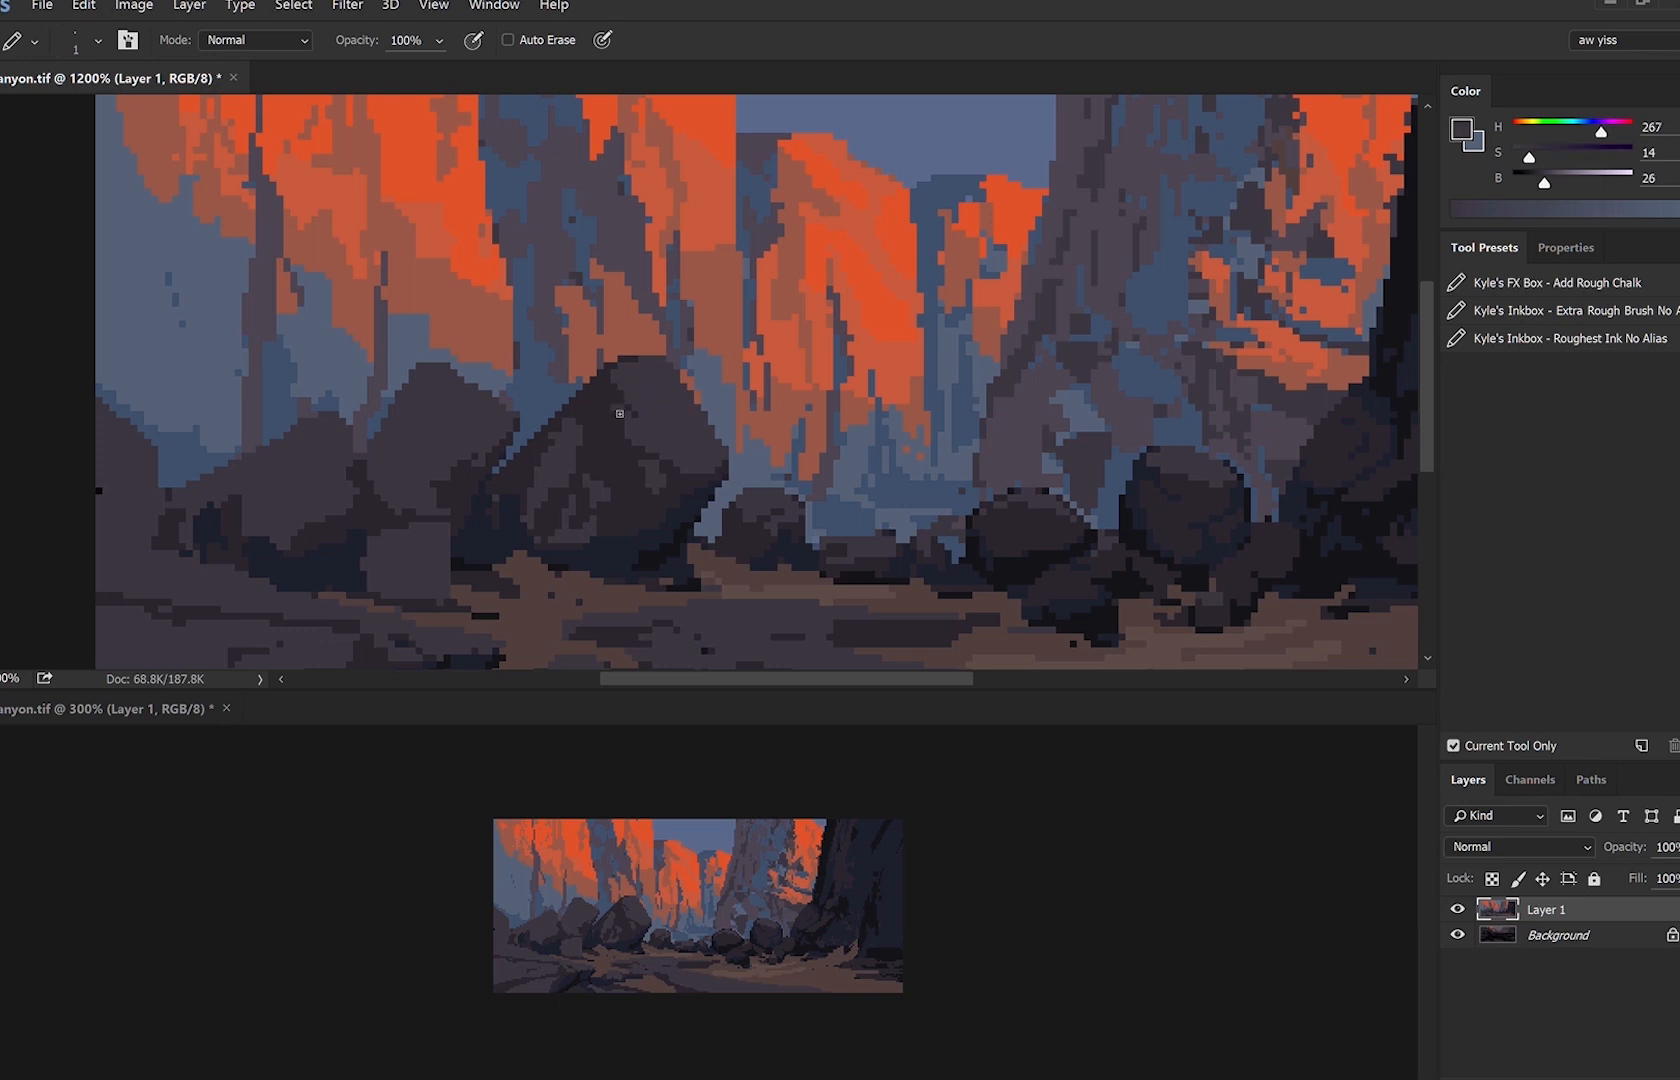
{"action": "left_click", "coordinate": [585, 462], "text": "alt"}
{"action": "left_click", "coordinate": [562, 477], "text": "alt"}
{"action": "mouse_move", "coordinate": [530, 462]}
{"action": "left_mouse_down"}
{"action": "mouse_move", "coordinate": [514, 483]}
{"action": "mouse_move", "coordinate": [537, 478]}
{"action": "left_mouse_up"}
{"action": "left_click", "coordinate": [614, 426], "text": "alt"}
{"action": "left_click", "coordinate": [536, 489], "text": "alt"}
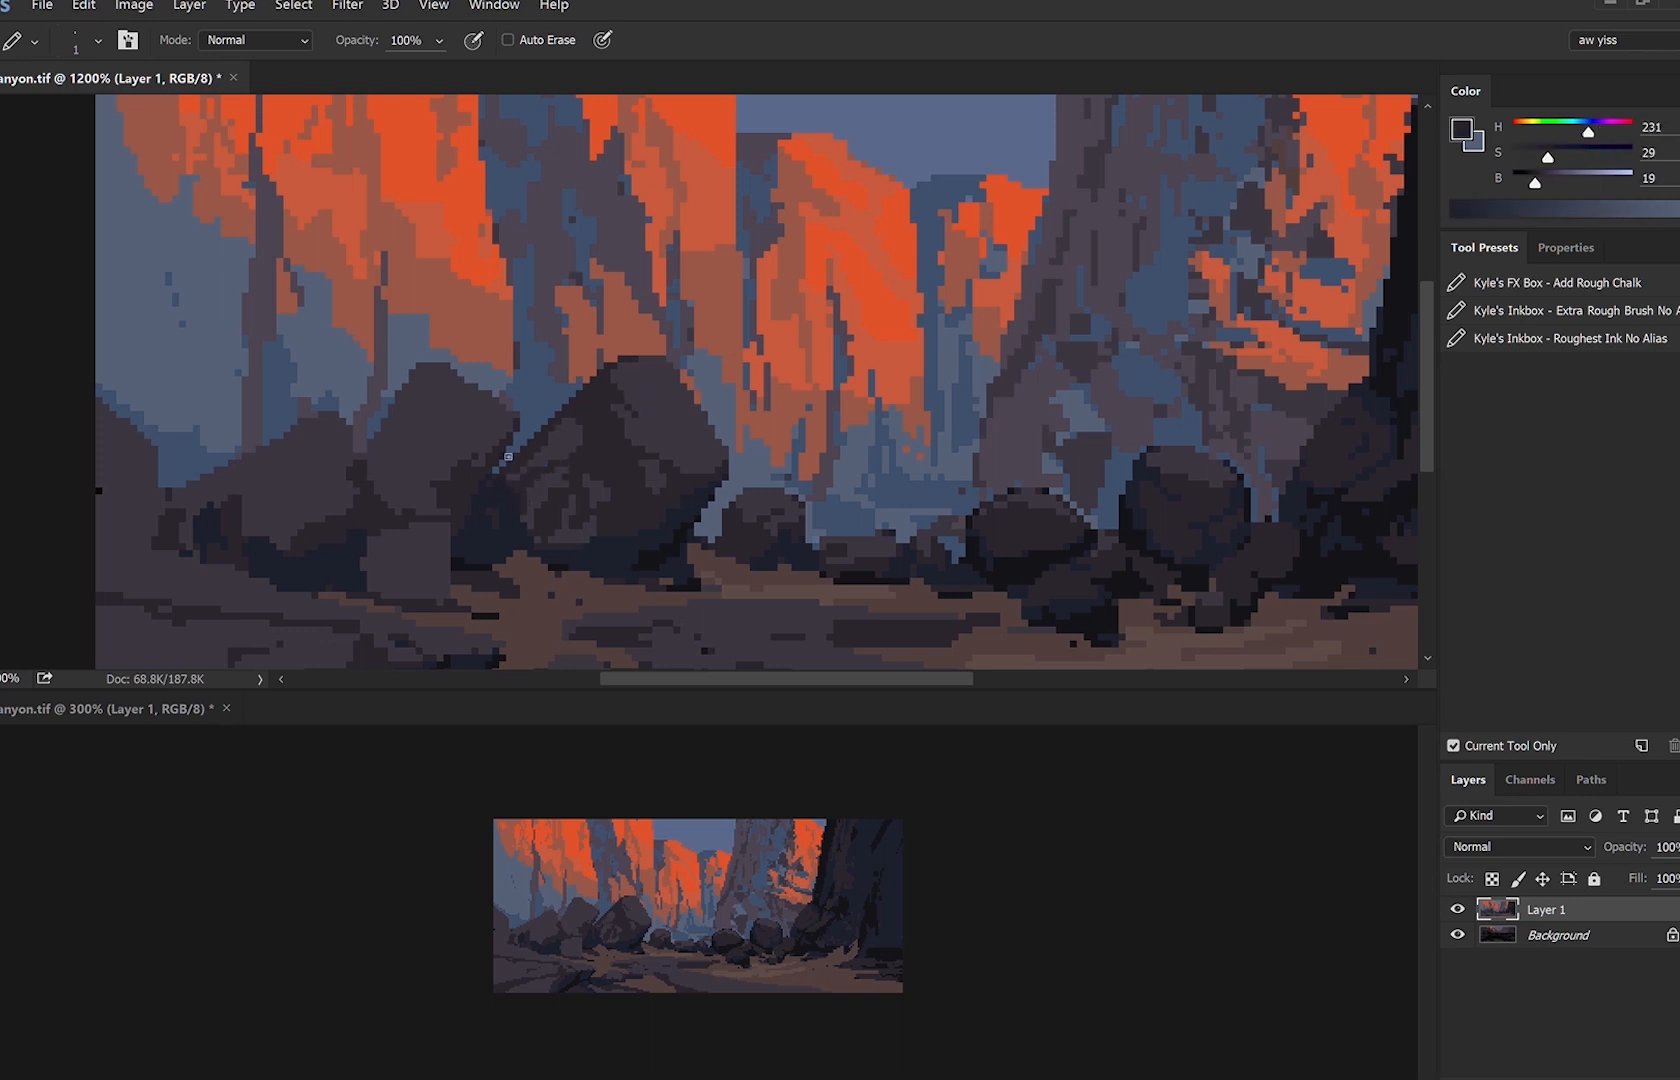
Trim the neighbouring boulder's top with blue-grey (H 223, S 24, B 46) and shade its side with dark purple-grey (H 266, S 14, B 19).
{"action": "left_click", "coordinate": [531, 415], "text": "alt"}
{"action": "left_click", "coordinate": [496, 373], "text": "alt"}
{"action": "left_click_drag", "start_coordinate": [435, 370], "coordinate": [518, 415]}
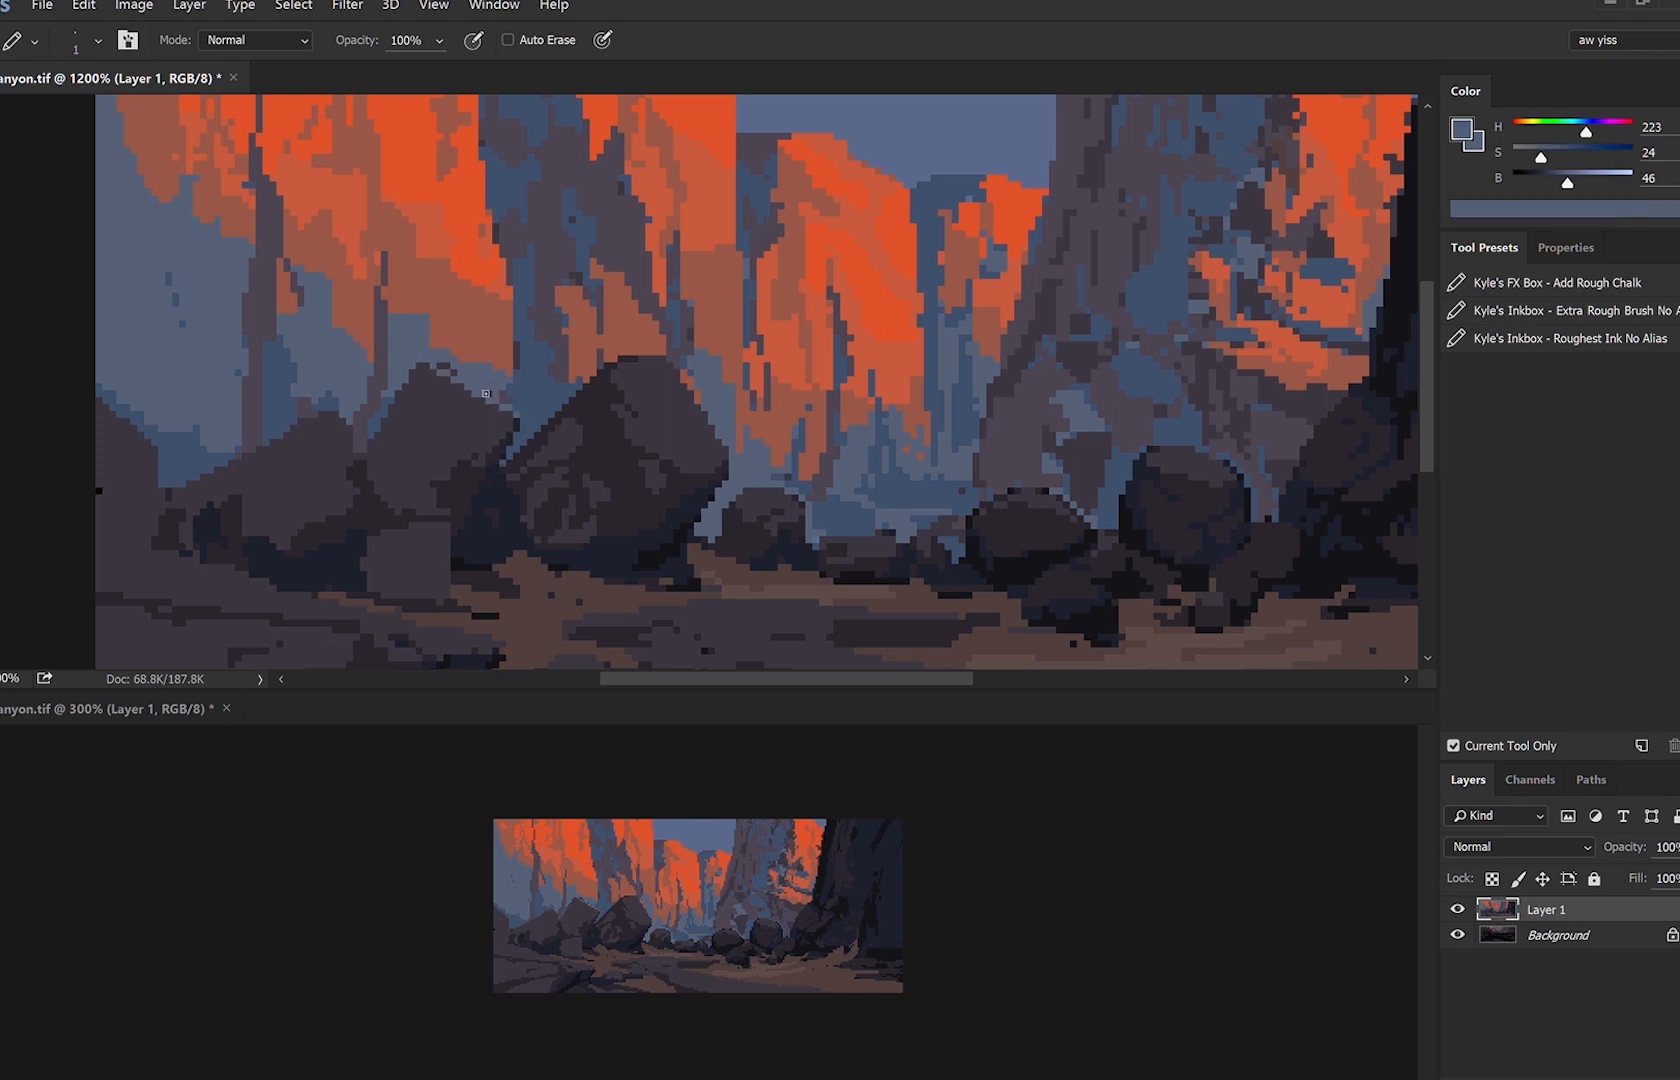
{"action": "left_click", "coordinate": [476, 492], "text": "alt"}
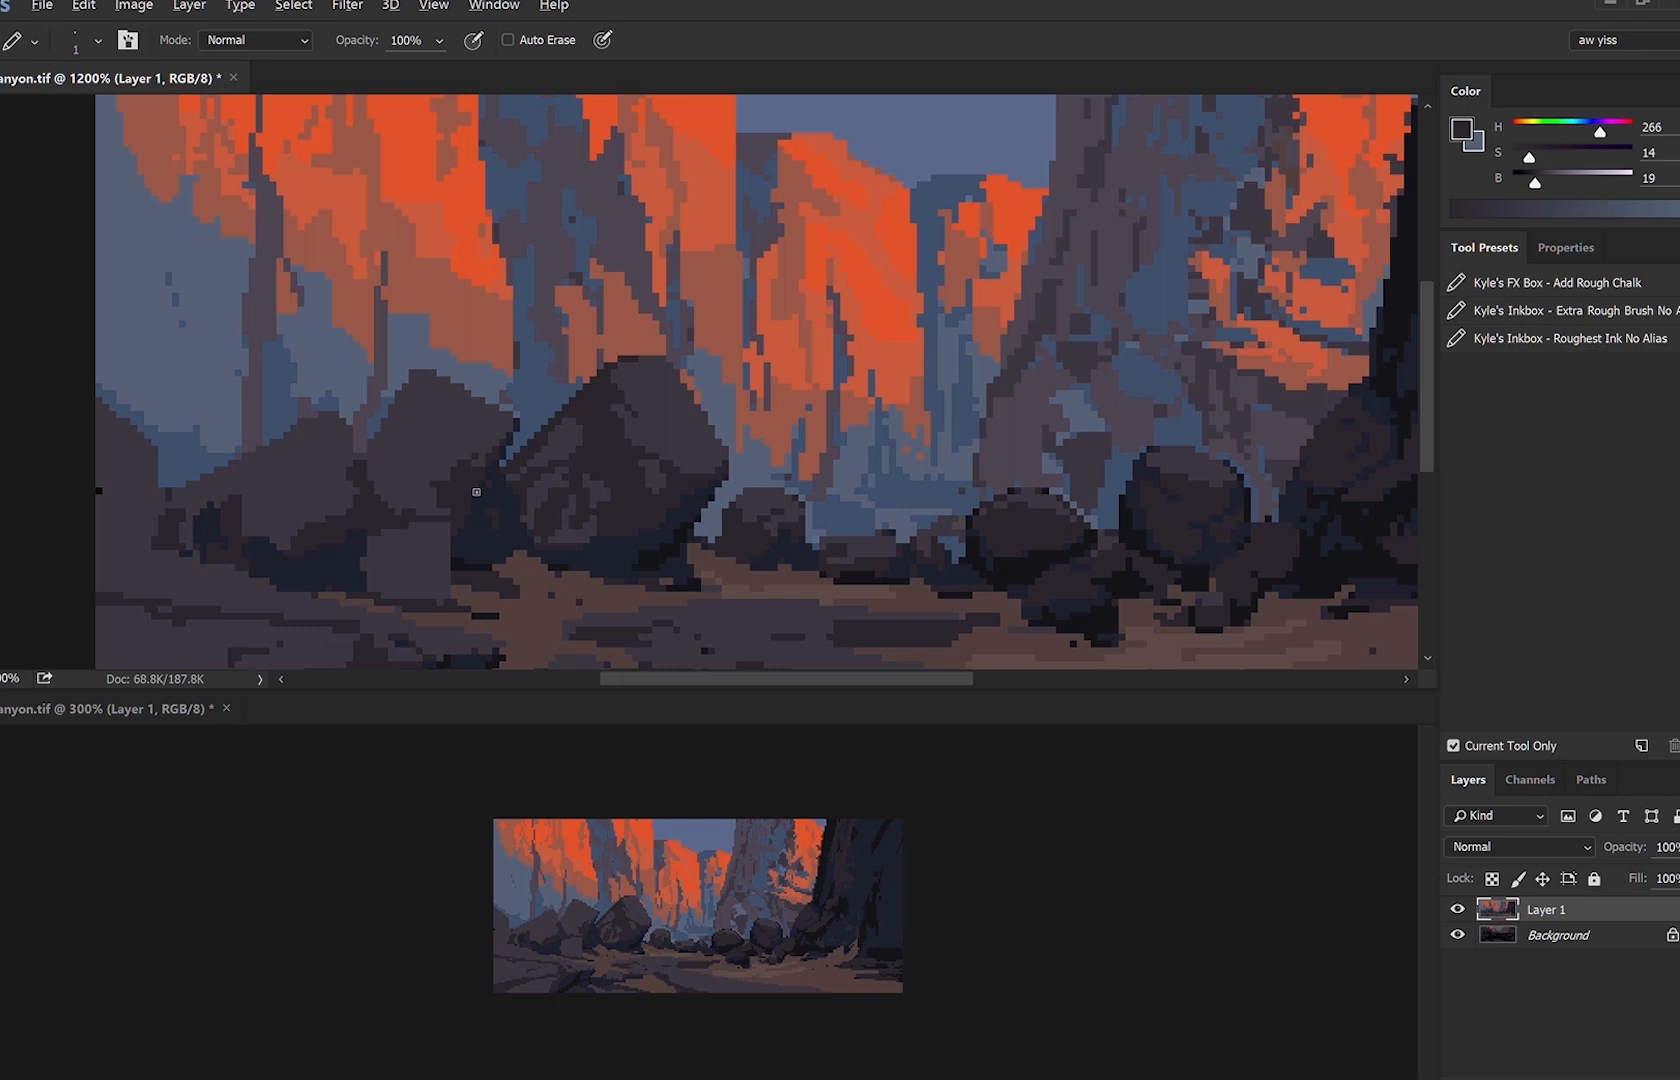
{"action": "left_click", "coordinate": [417, 386], "text": "alt"}
{"action": "left_click", "coordinate": [362, 463], "text": "alt"}
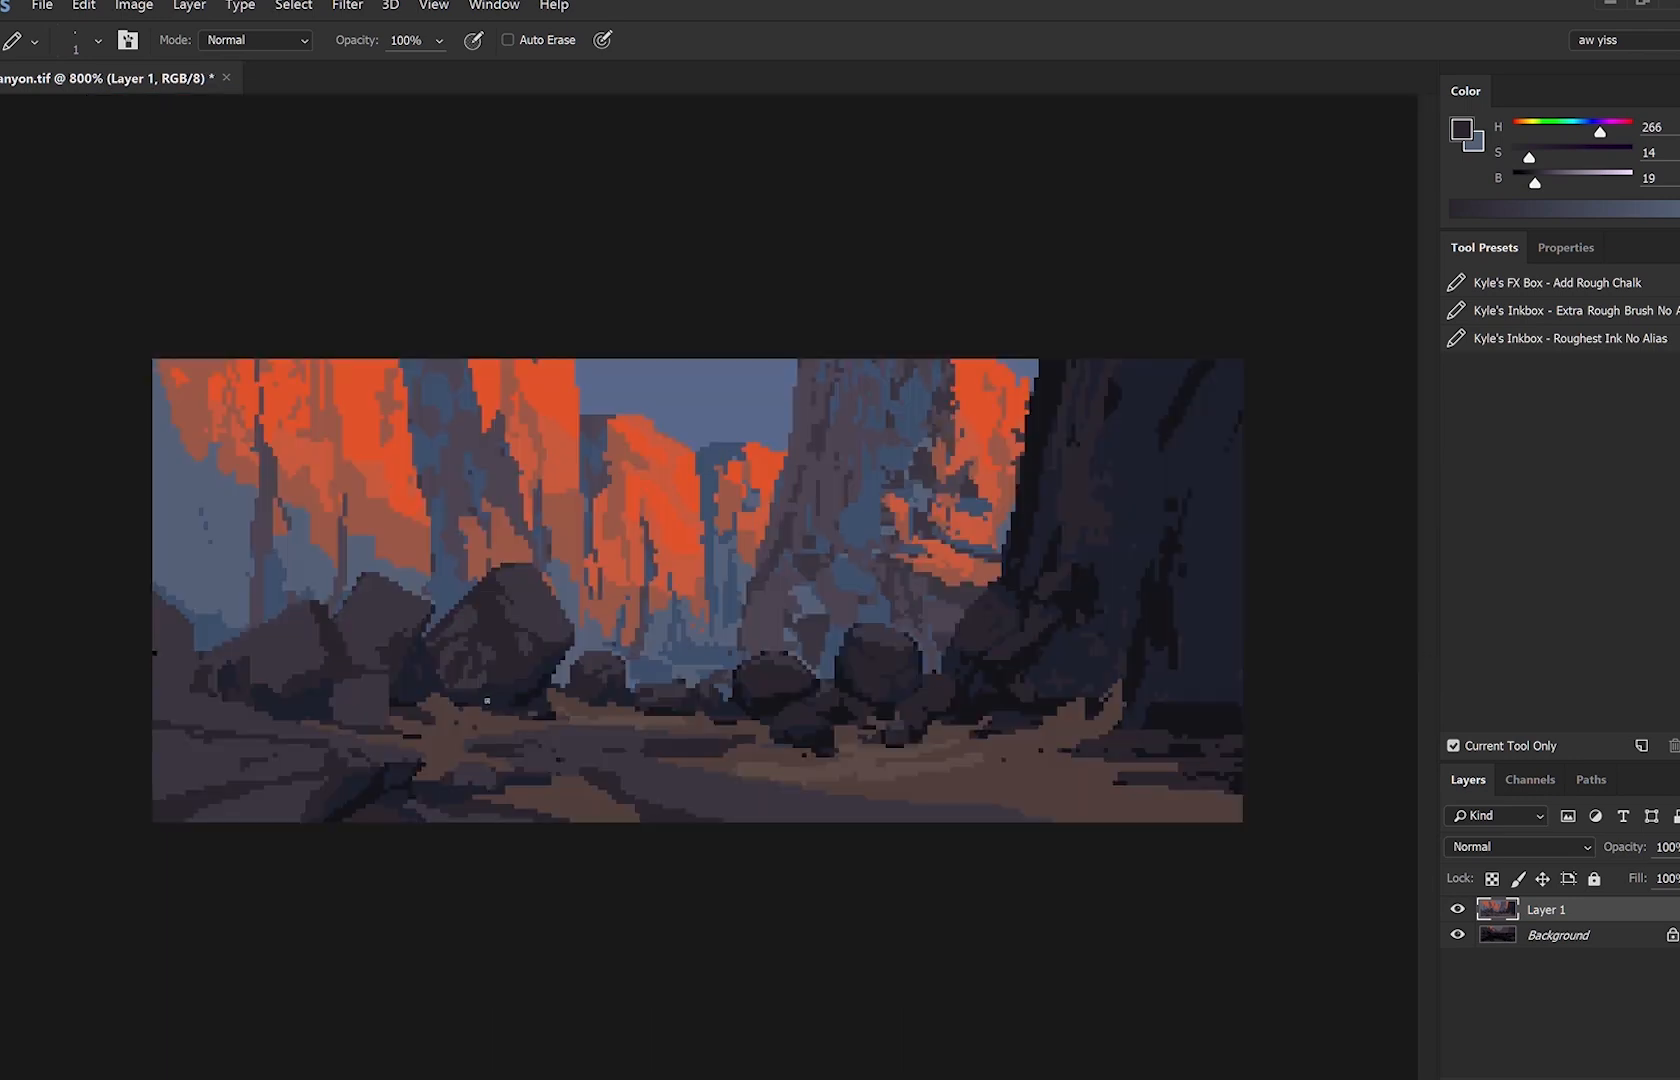
Touch up the shadow along the largest boulder's base with a sampled dark colour.
{"action": "left_click", "coordinate": [507, 709], "text": "ctrl"}
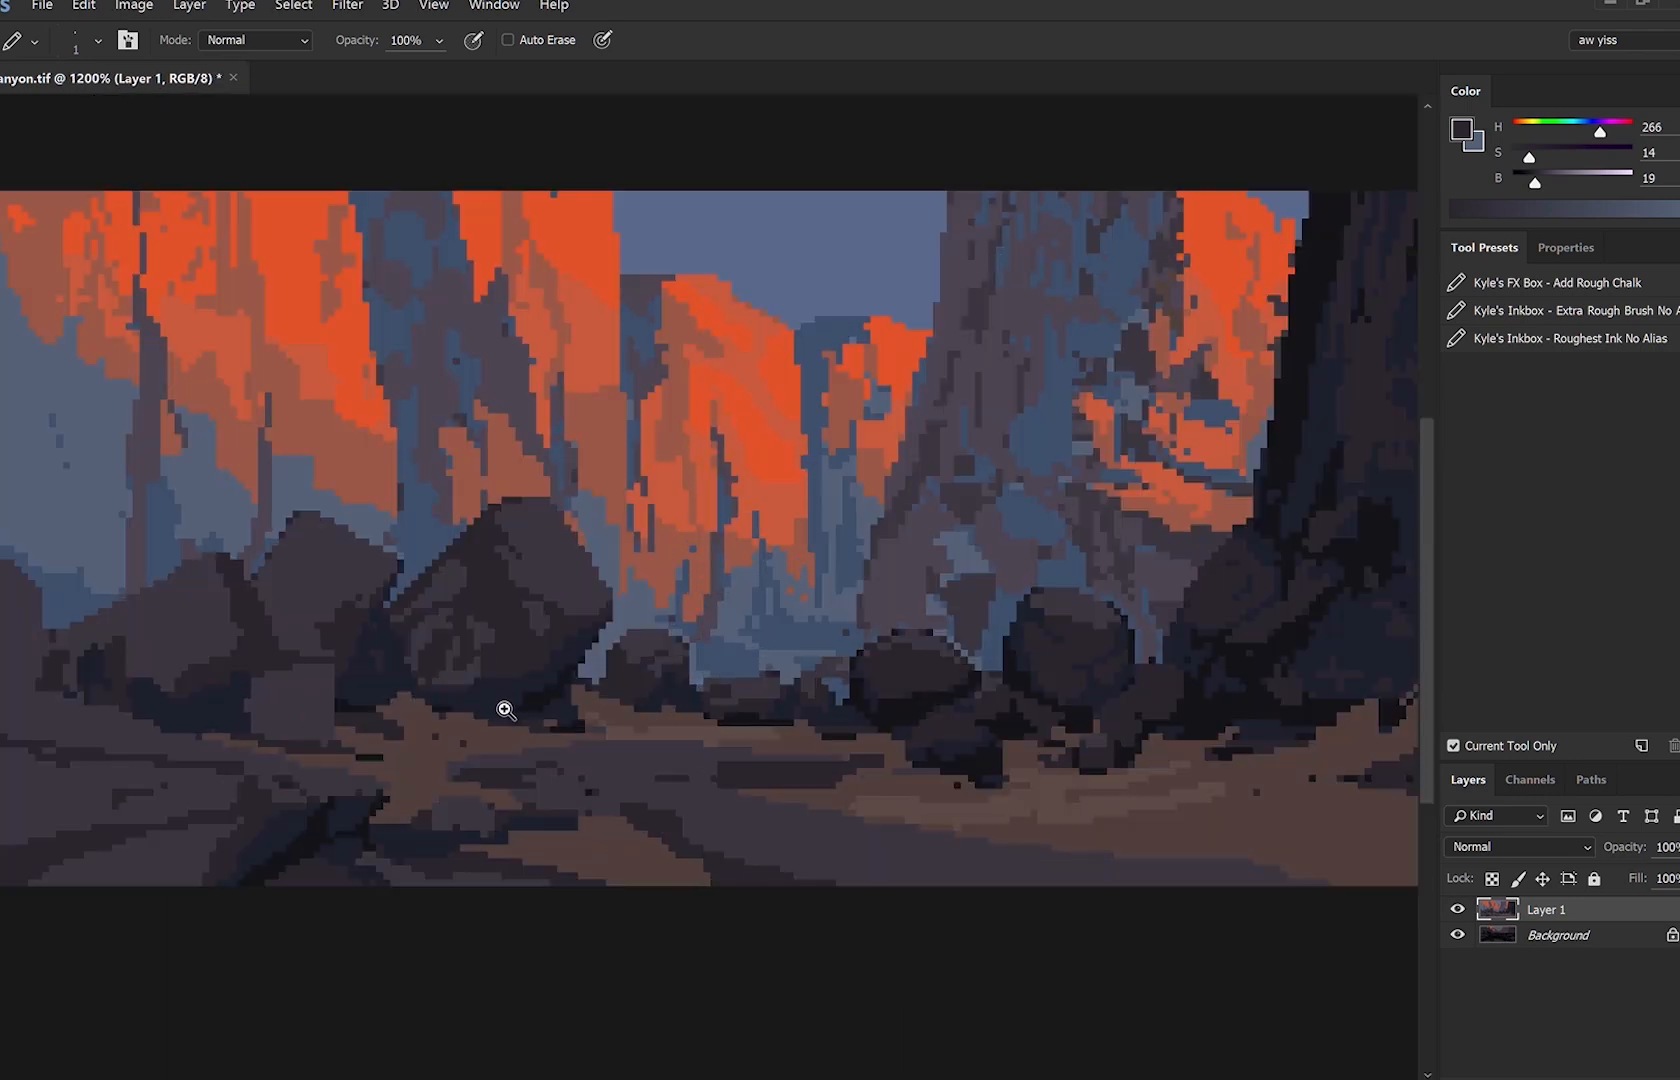
{"action": "left_click", "coordinate": [507, 709], "text": "ctrl"}
{"action": "scroll", "coordinate": [690, 686], "scroll_direction": "left", "scroll_amount": 3}
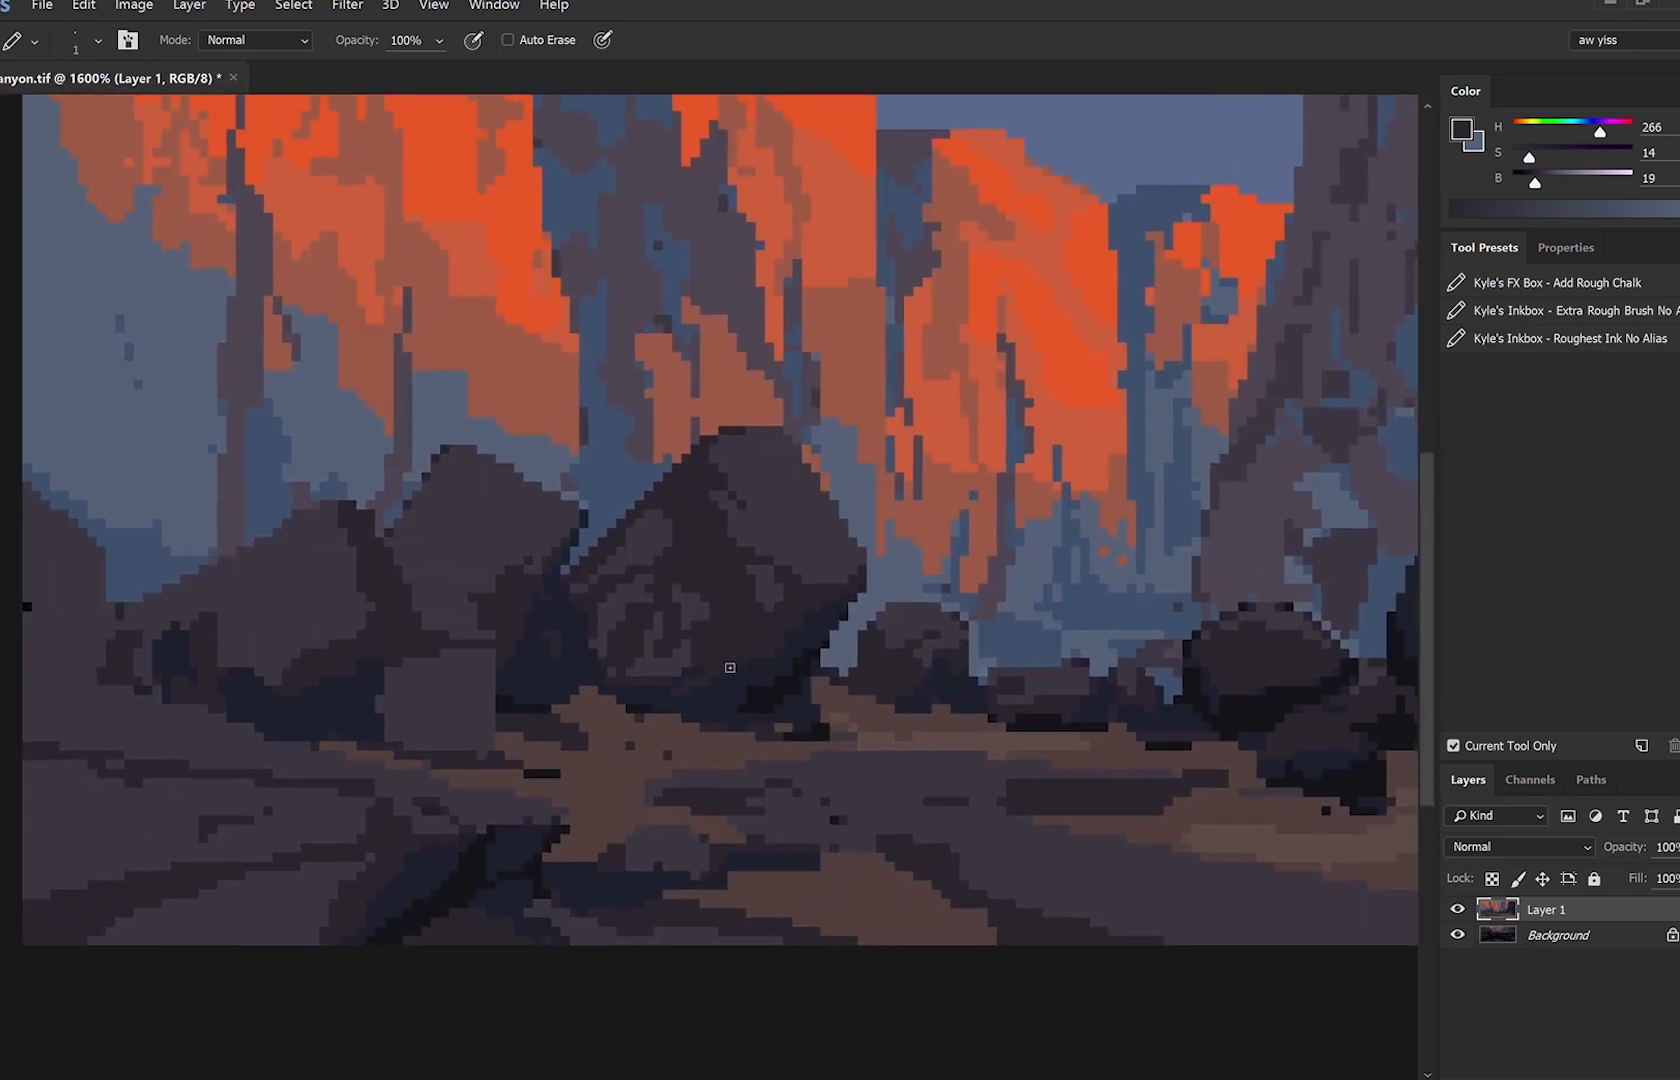
{"action": "left_click", "coordinate": [764, 706], "text": "alt"}
{"action": "mouse_move", "coordinate": [667, 709]}
{"action": "left_mouse_down"}
{"action": "mouse_move", "coordinate": [798, 720]}
{"action": "mouse_move", "coordinate": [736, 720]}
{"action": "mouse_move", "coordinate": [799, 693]}
{"action": "mouse_move", "coordinate": [744, 700]}
{"action": "left_mouse_up"}
{"action": "left_click", "coordinate": [755, 691], "text": "alt"}
Isolate the light brown sand streaks and mix a reddish brown (H 11, S 31, B 49) from their sampled colour.
{"action": "left_click", "coordinate": [868, 740], "text": "alt"}
{"action": "key", "text": "ctrl+minus"}
{"action": "key", "text": "ctrl+minus"}
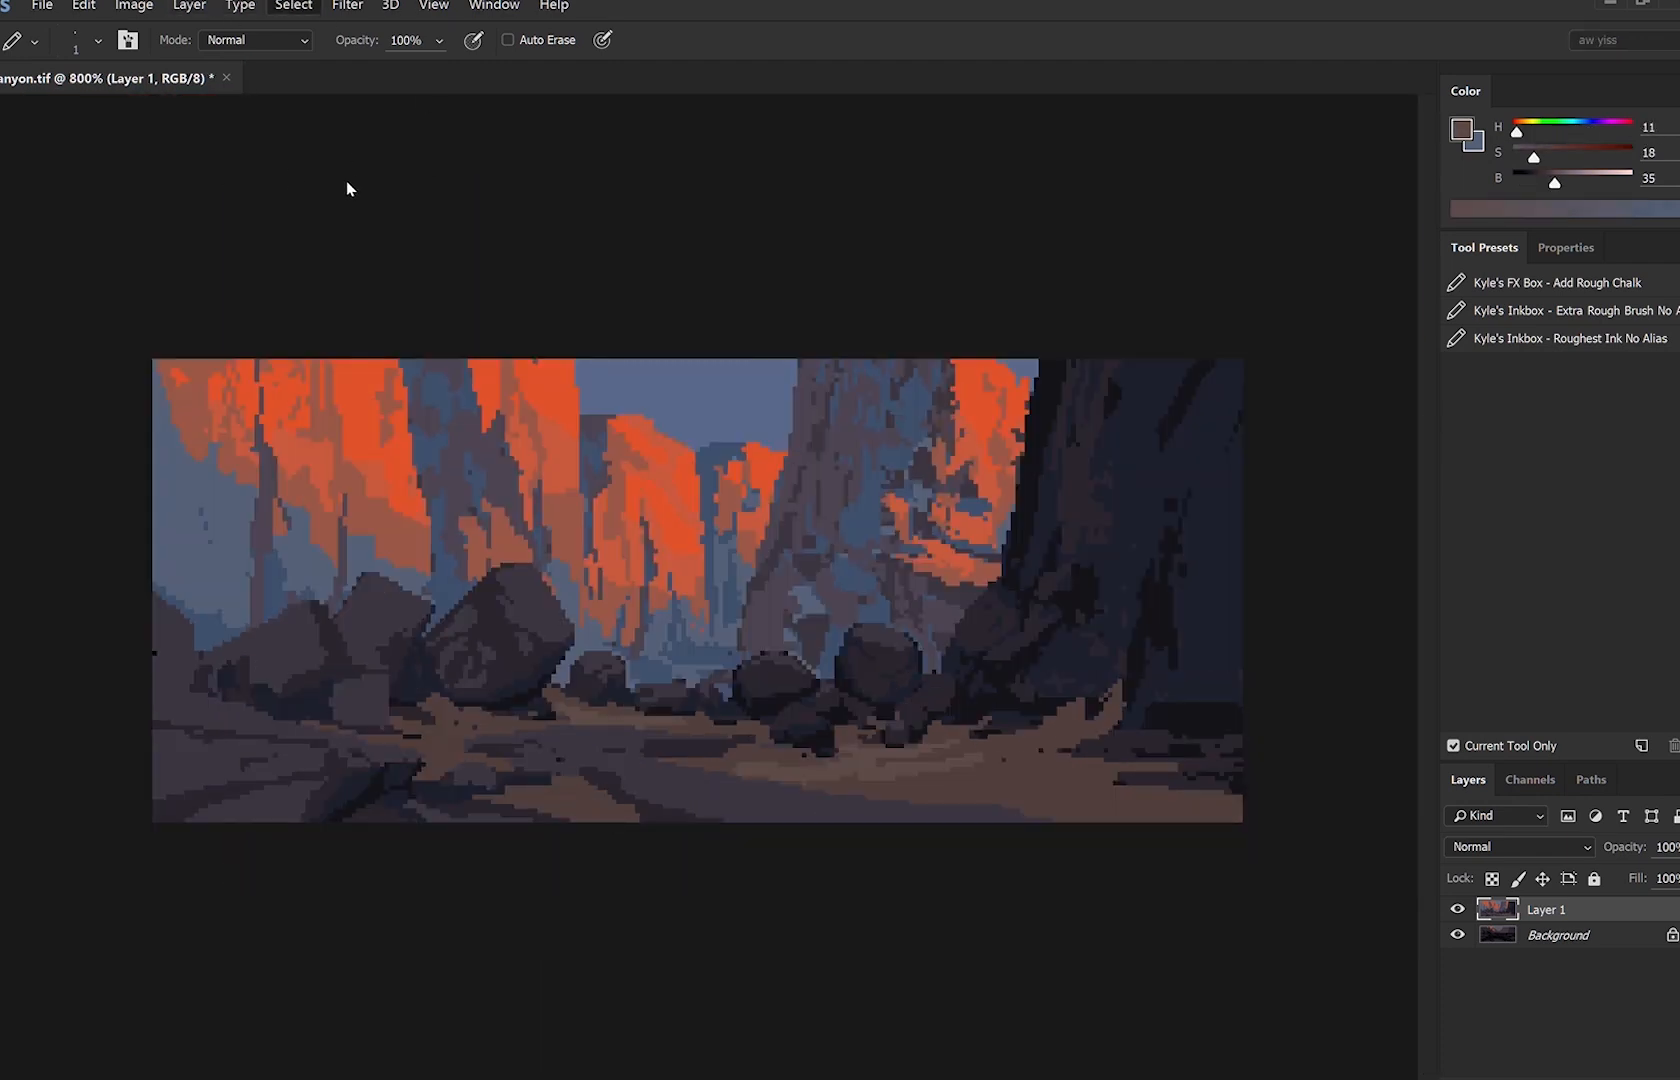
{"action": "key", "text": "i"}
{"action": "key", "text": "b"}
{"action": "left_click", "coordinate": [1495, 876]}
{"action": "key", "text": "ctrl+d"}
{"action": "key", "text": "]"}
{"action": "key", "text": "]"}
{"action": "left_click", "coordinate": [1549, 149]}
{"action": "left_click_drag", "start_coordinate": [1548, 151], "coordinate": [1546, 151]}
{"action": "left_click_drag", "start_coordinate": [1555, 180], "coordinate": [1572, 176]}
Recolour the light sand streaks with a 50 px brush, undo that pass, lower the brightness to 45 and recolour them.
{"action": "key", "text": "]"}
{"action": "key", "text": "]"}
{"action": "key", "text": "]"}
{"action": "key", "text": "]"}
{"action": "key", "text": "]"}
{"action": "key", "text": "]"}
{"action": "key", "text": "]"}
{"action": "key", "text": "]"}
{"action": "key", "text": "]"}
{"action": "key", "text": "]"}
{"action": "key", "text": "]"}
{"action": "mouse_move", "coordinate": [610, 725]}
{"action": "left_mouse_down"}
{"action": "mouse_move", "coordinate": [967, 839]}
{"action": "mouse_move", "coordinate": [860, 815]}
{"action": "left_mouse_up"}
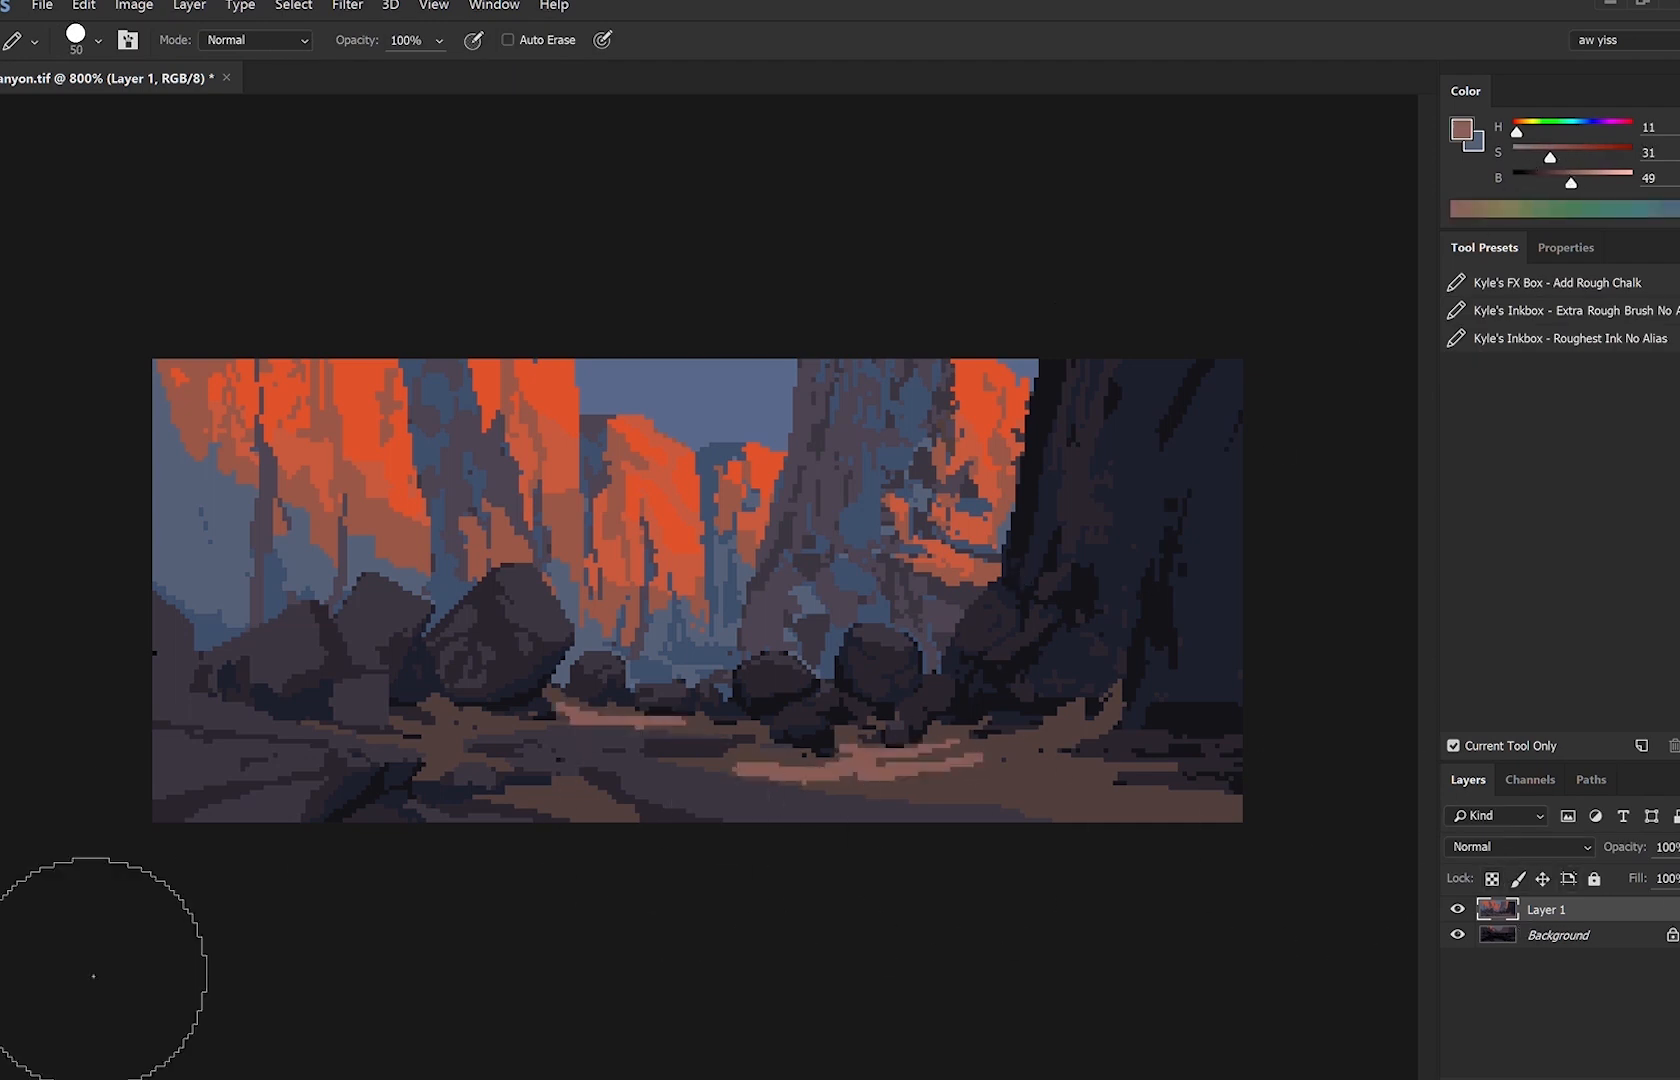
{"action": "key", "text": "ctrl+z"}
{"action": "left_click_drag", "start_coordinate": [1571, 182], "coordinate": [1565, 183]}
{"action": "left_click_drag", "start_coordinate": [819, 808], "coordinate": [890, 830]}
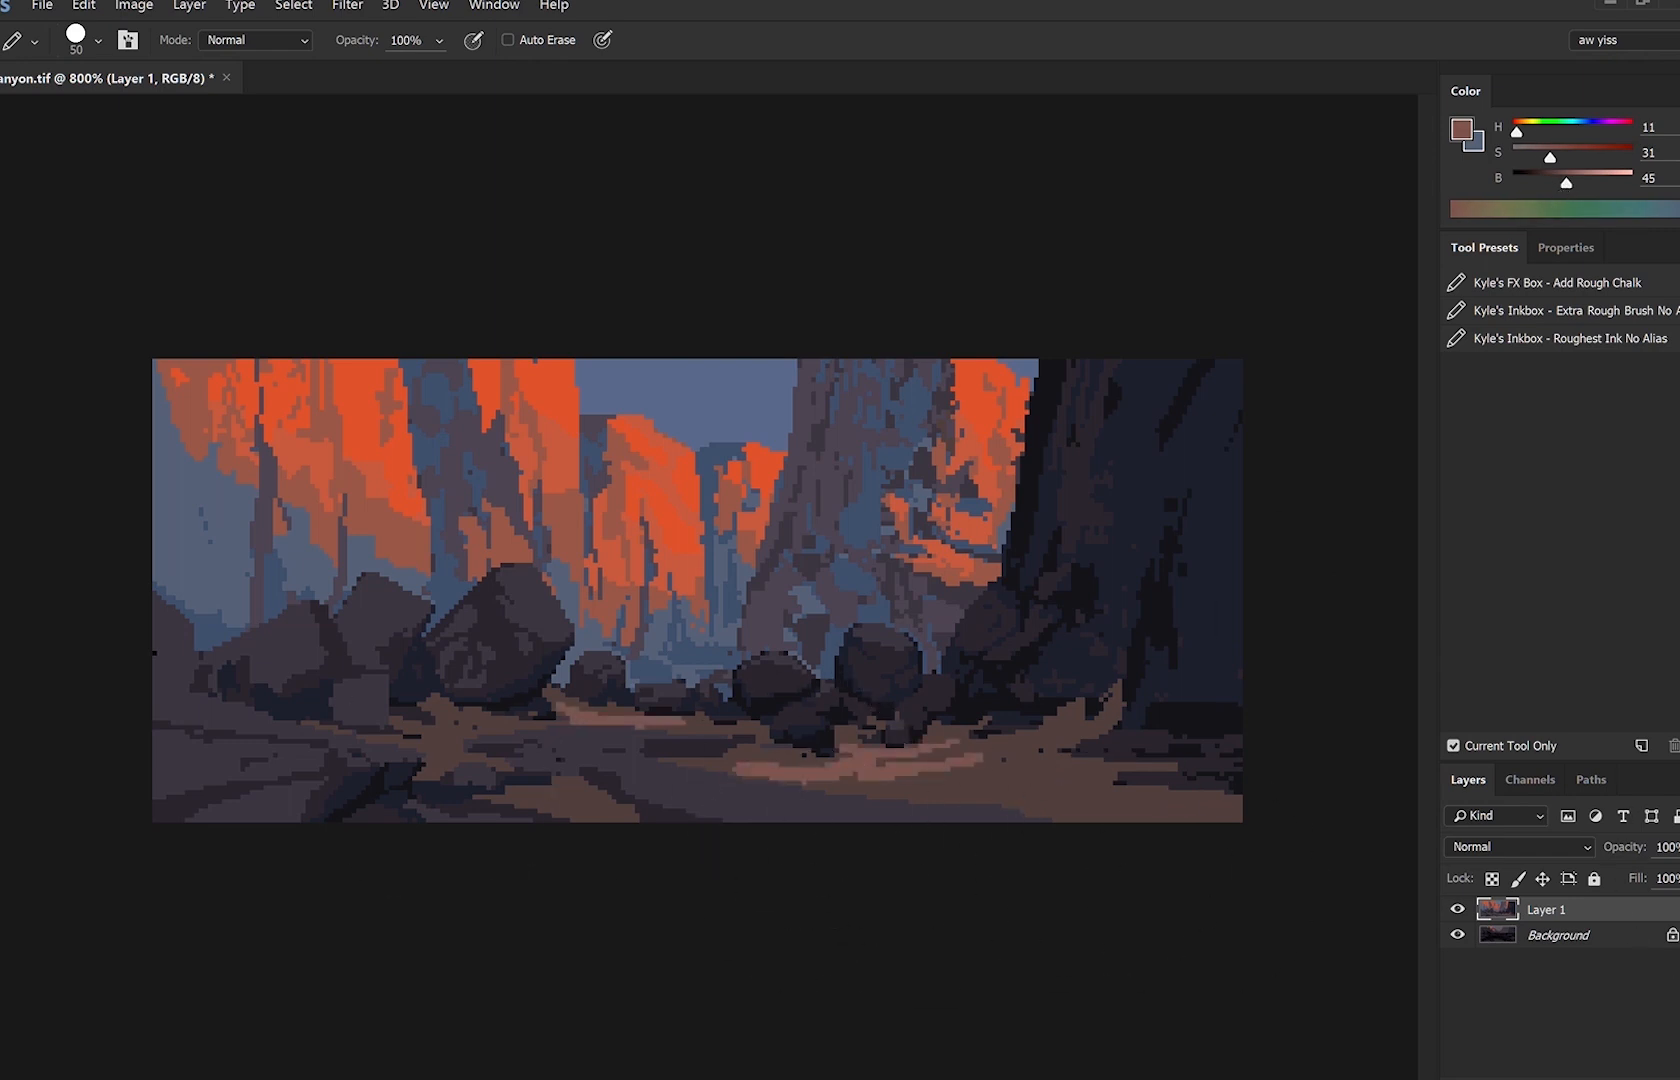
Extend the reddish-brown streaks across the sand in front of the column's boulders with a smaller brush, undoing a broader stroke.
{"action": "scroll", "coordinate": [956, 821], "scroll_direction": "up", "scroll_amount": 1}
{"action": "key", "text": "bracketleft"}
{"action": "key", "text": "bracketleft"}
{"action": "key", "text": "bracketleft"}
{"action": "key", "text": "bracketleft"}
{"action": "key", "text": "bracketleft"}
{"action": "key", "text": "bracketleft"}
{"action": "key", "text": "bracketleft"}
{"action": "key", "text": "bracketleft"}
{"action": "key", "text": "bracketleft"}
{"action": "key", "text": "bracketleft"}
{"action": "key", "text": "bracketleft"}
{"action": "key", "text": "bracketleft"}
{"action": "key", "text": "bracketleft"}
{"action": "key", "text": "bracketleft"}
{"action": "key", "text": "bracketleft"}
{"action": "key", "text": "bracketleft"}
{"action": "key", "text": "bracketleft"}
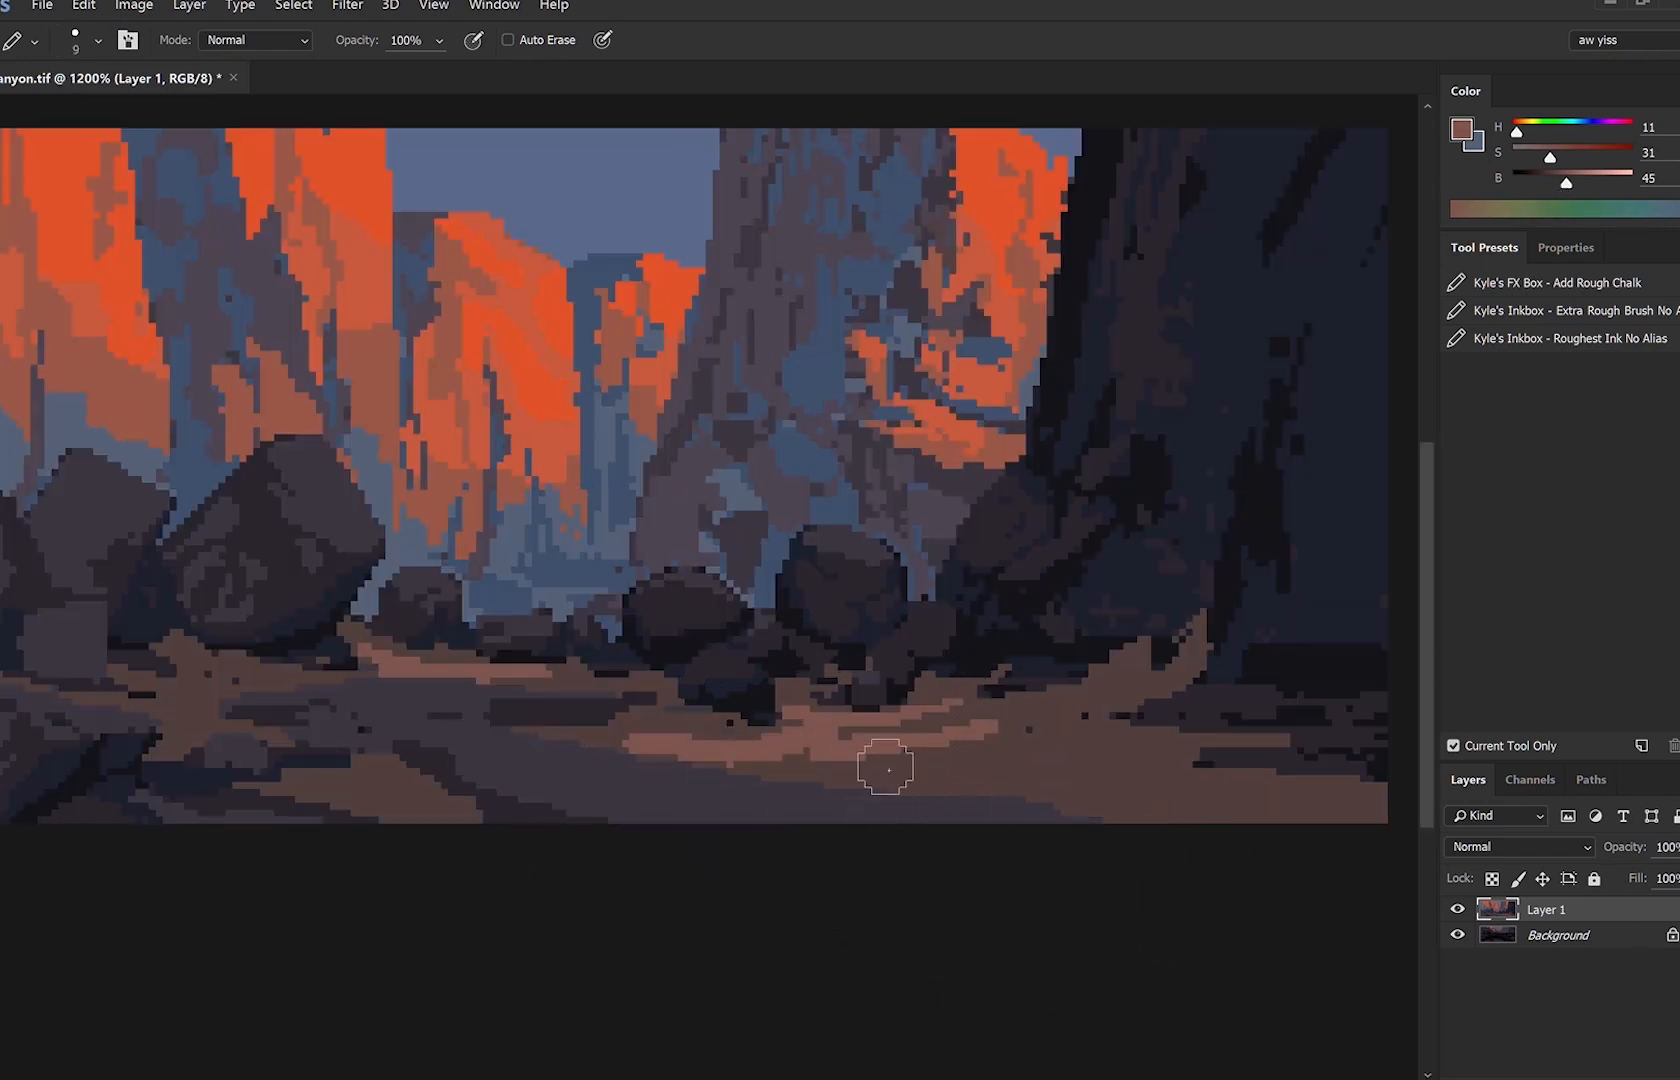
{"action": "left_click_drag", "start_coordinate": [834, 766], "coordinate": [1092, 750]}
{"action": "mouse_move", "coordinate": [1092, 750]}
{"action": "left_mouse_down"}
{"action": "mouse_move", "coordinate": [928, 753]}
{"action": "mouse_move", "coordinate": [1168, 760]}
{"action": "left_mouse_up"}
{"action": "mouse_move", "coordinate": [1168, 760]}
{"action": "left_mouse_down"}
{"action": "mouse_move", "coordinate": [1055, 780]}
{"action": "mouse_move", "coordinate": [1152, 766]}
{"action": "left_mouse_up"}
{"action": "left_click_drag", "start_coordinate": [1152, 766], "coordinate": [938, 770]}
{"action": "key", "text": "bracketright"}
{"action": "key", "text": "bracketright"}
{"action": "left_click_drag", "start_coordinate": [807, 773], "coordinate": [1519, 806]}
{"action": "key", "text": "ctrl+z"}
{"action": "key", "text": "bracketleft"}
{"action": "key", "text": "bracketleft"}
Paint reddish-brown (H 12, S 31, B 45) and dark brown (H 9, S 18, B 30) sand along the foot of the low rocks.
{"action": "left_click_drag", "start_coordinate": [497, 697], "coordinate": [589, 686]}
{"action": "left_click", "coordinate": [582, 678], "text": "alt"}
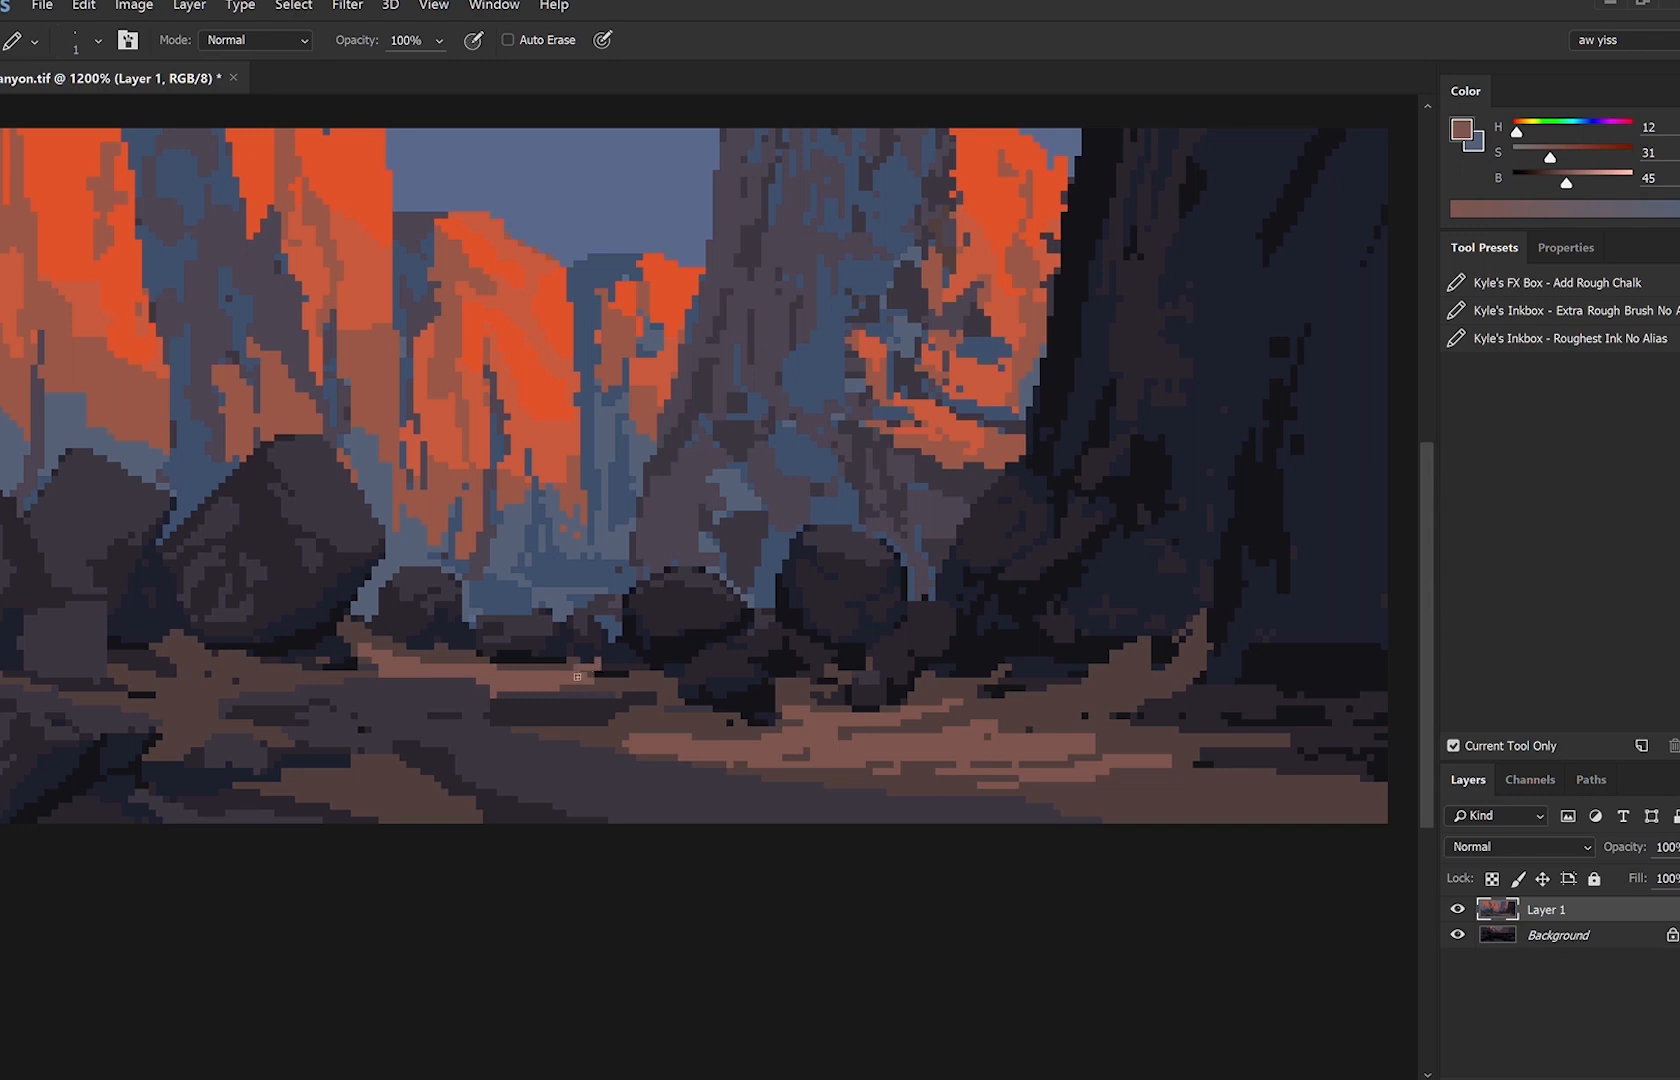
{"action": "left_click_drag", "start_coordinate": [677, 712], "coordinate": [960, 650]}
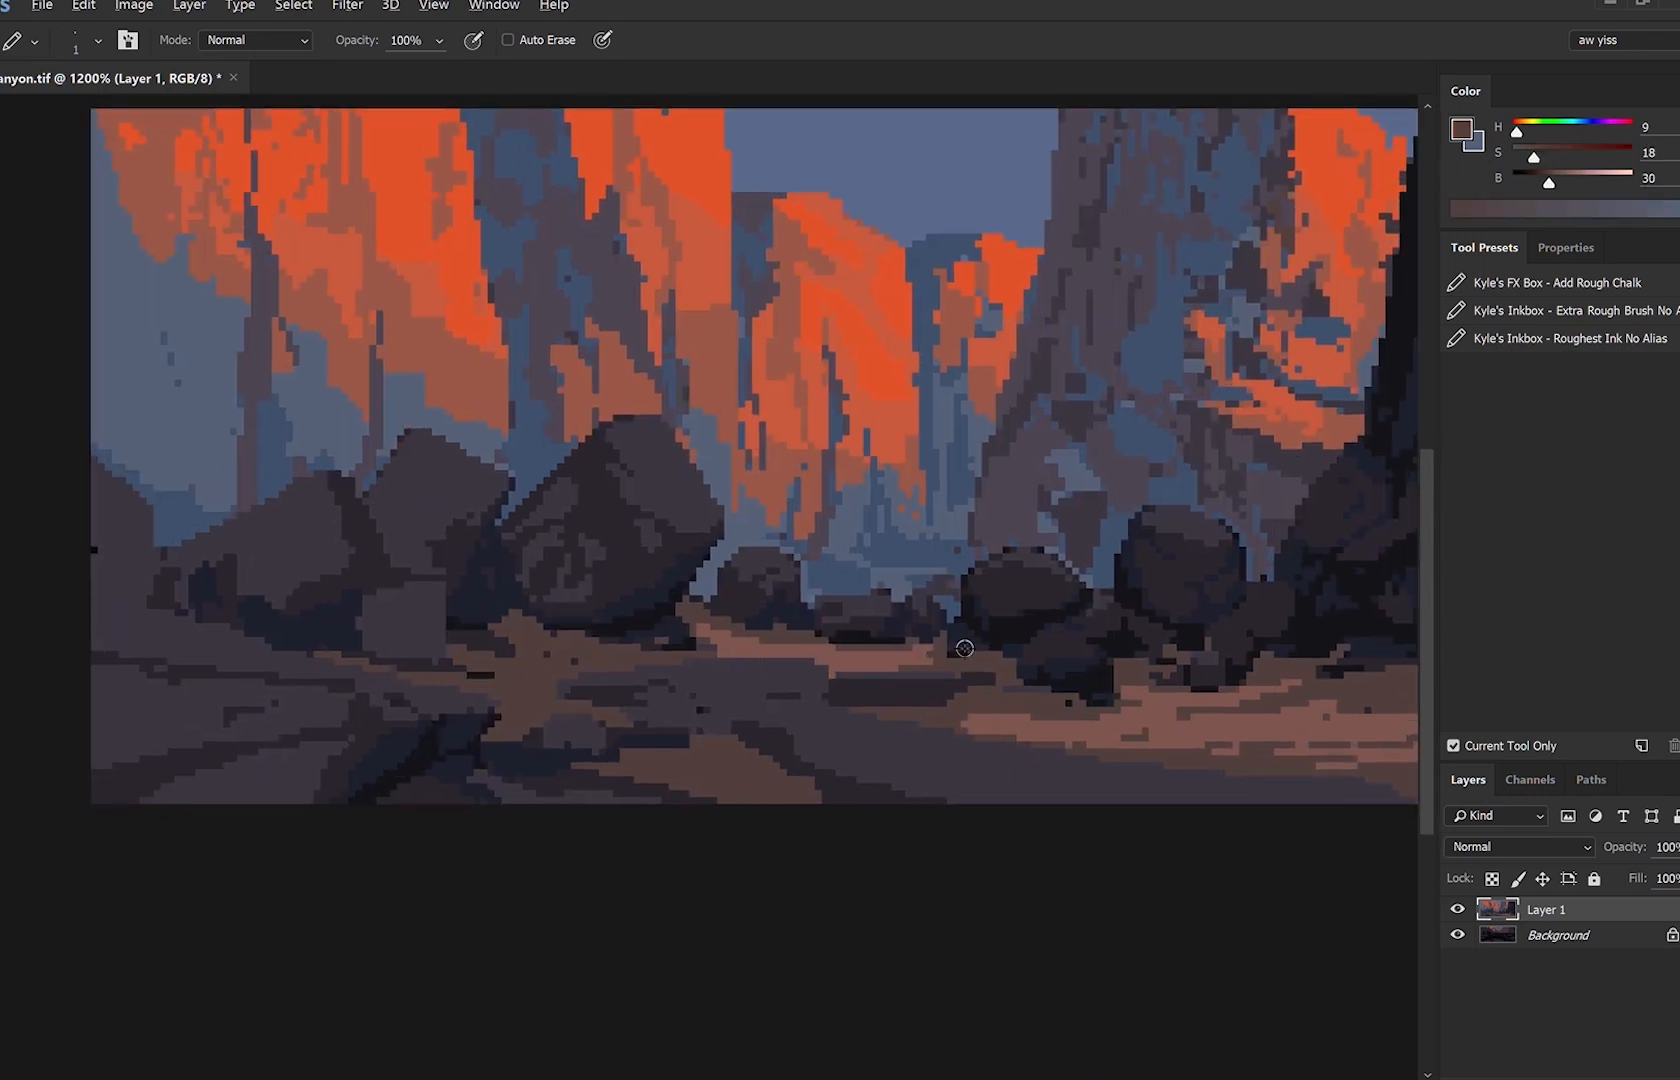
{"action": "left_click", "coordinate": [969, 652], "text": "alt"}
{"action": "left_click", "coordinate": [959, 650], "text": "alt"}
{"action": "left_click", "coordinate": [940, 650], "text": "alt"}
{"action": "left_click", "coordinate": [870, 664], "text": "alt"}
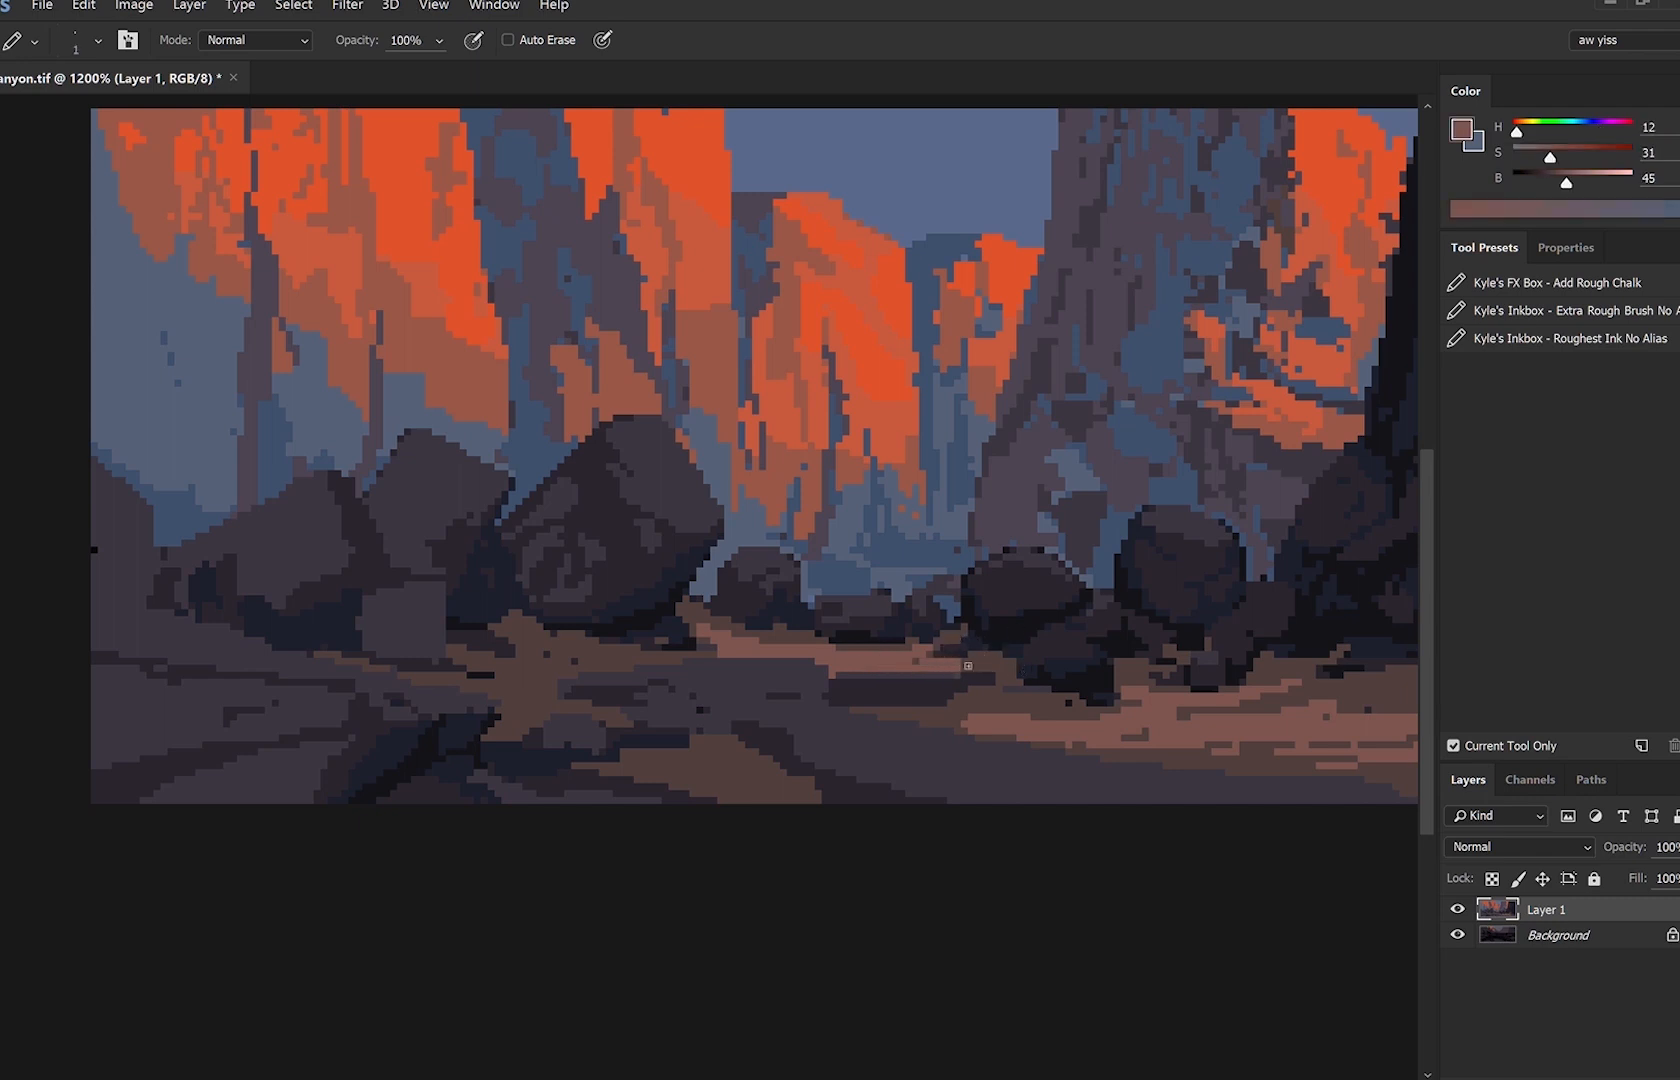
{"action": "left_click", "coordinate": [1001, 663], "text": "alt"}
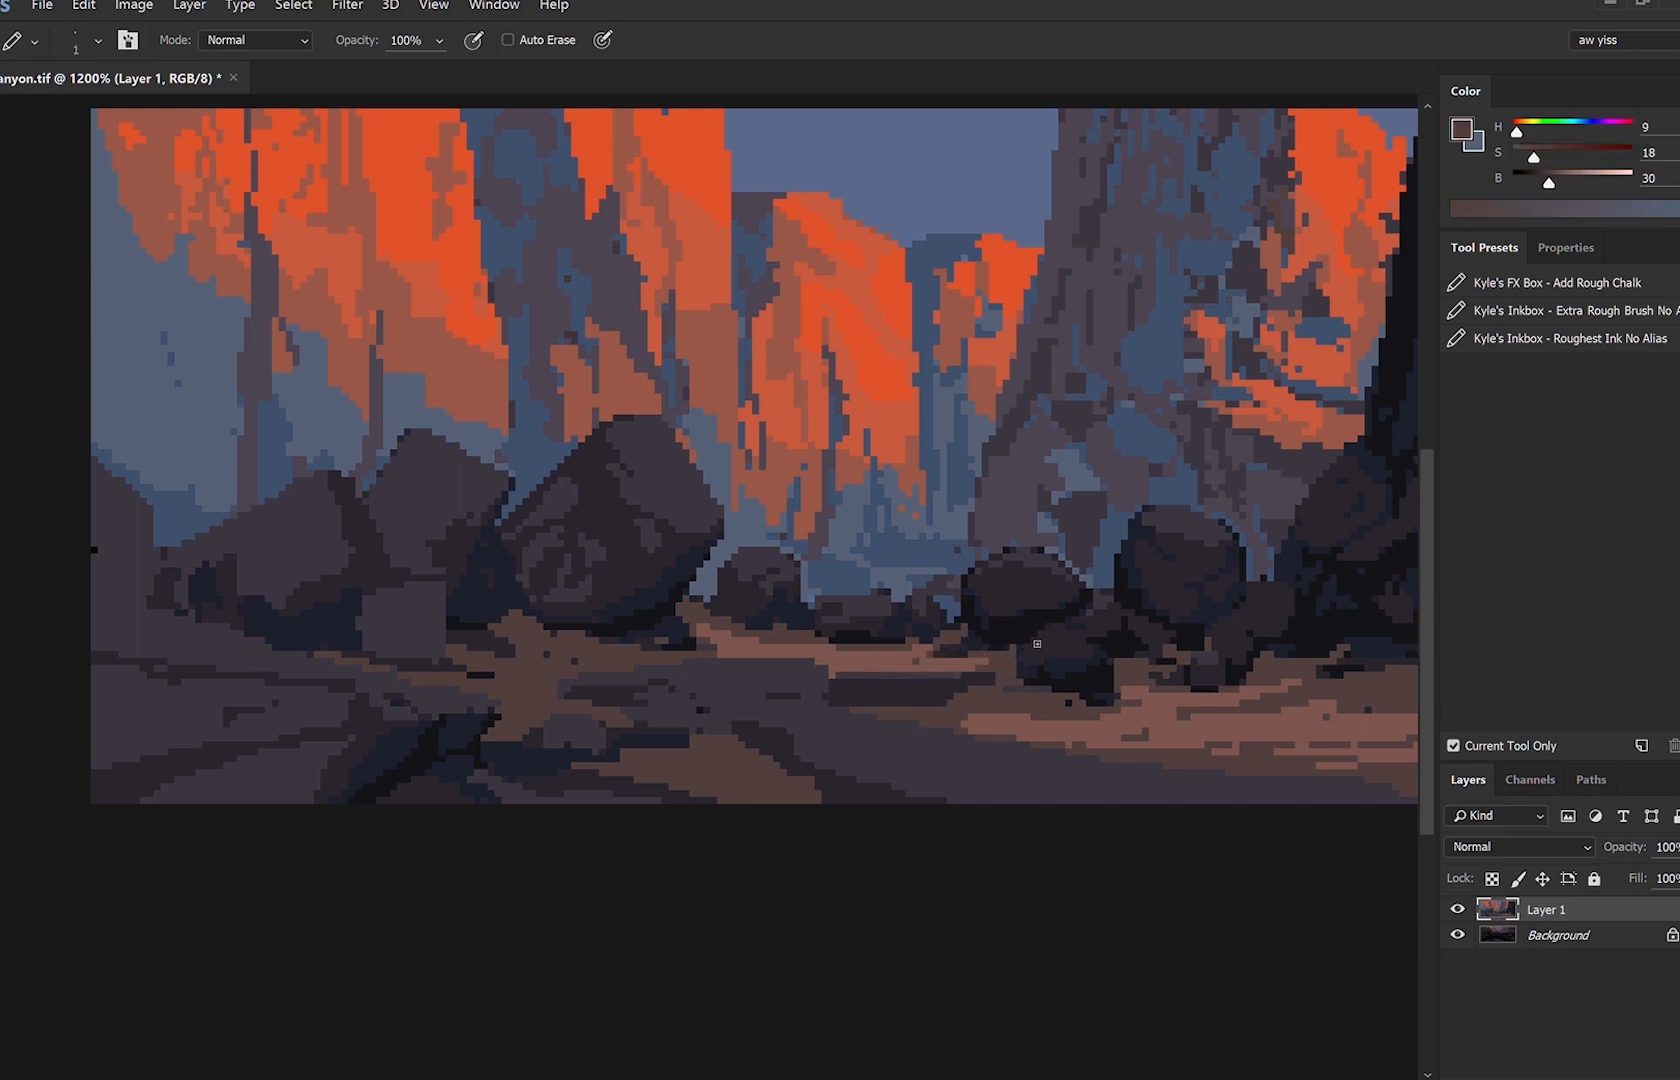
Add reddish-brown highlights (H 12, S 31, B 45) to the sand below the largest boulder and the foreground sand patch.
{"action": "left_click", "coordinate": [727, 655], "text": "alt"}
{"action": "left_click_drag", "start_coordinate": [525, 618], "coordinate": [589, 653]}
{"action": "key", "text": "bracketright"}
{"action": "left_click_drag", "start_coordinate": [721, 772], "coordinate": [749, 783]}
{"action": "left_click", "coordinate": [943, 787], "text": "alt"}
{"action": "left_click", "coordinate": [943, 787], "text": "alt"}
Flip the painting horizontally, extend the reddish sand toward the lower boulders and touch up their shadow with near-black (H 240, S 13, B 12).
{"action": "key", "text": "ctrl+shift+h"}
{"action": "left_click", "coordinate": [885, 827], "text": "ctrl"}
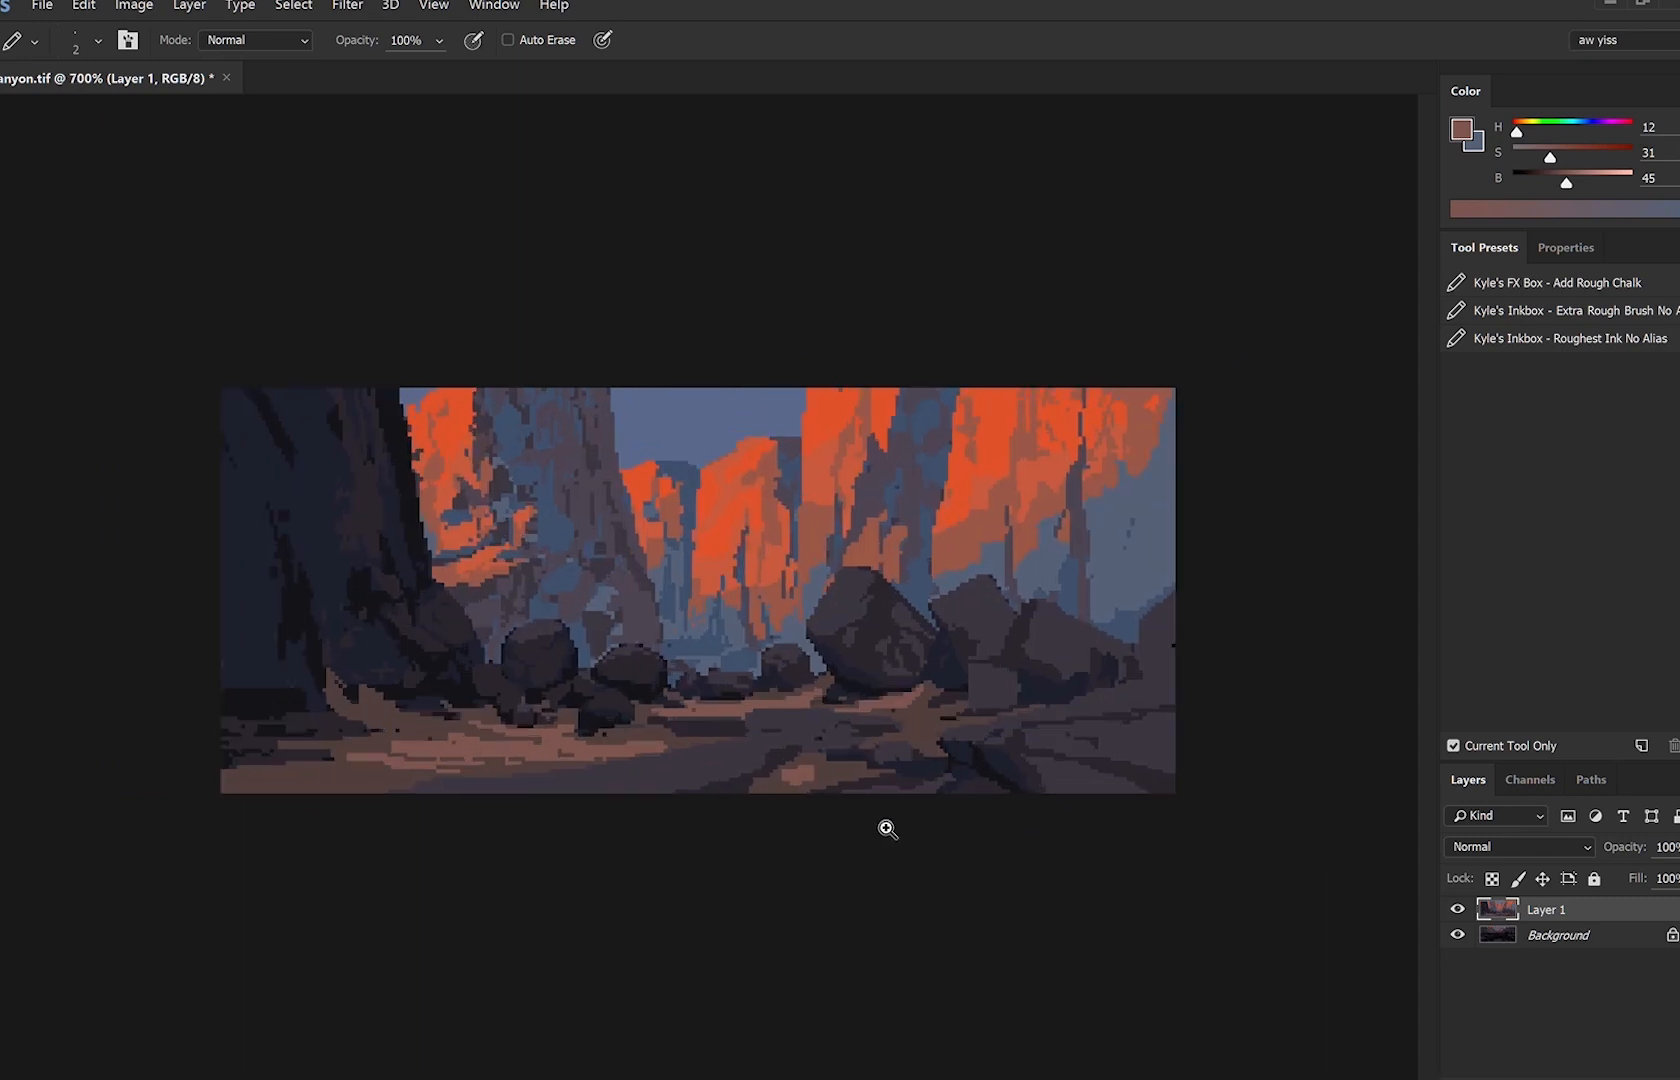
{"action": "left_click", "coordinate": [860, 795], "text": "ctrl"}
{"action": "left_click", "coordinate": [835, 768], "text": "ctrl"}
{"action": "key", "text": "bracketleft"}
{"action": "mouse_move", "coordinate": [561, 738]}
{"action": "left_mouse_down"}
{"action": "mouse_move", "coordinate": [588, 690]}
{"action": "mouse_move", "coordinate": [573, 694]}
{"action": "mouse_move", "coordinate": [816, 657]}
{"action": "mouse_move", "coordinate": [638, 705]}
{"action": "mouse_move", "coordinate": [770, 694]}
{"action": "mouse_move", "coordinate": [541, 704]}
{"action": "mouse_move", "coordinate": [558, 706]}
{"action": "mouse_move", "coordinate": [568, 689]}
{"action": "mouse_move", "coordinate": [528, 687]}
{"action": "mouse_move", "coordinate": [635, 718]}
{"action": "mouse_move", "coordinate": [505, 691]}
{"action": "mouse_move", "coordinate": [536, 683]}
{"action": "mouse_move", "coordinate": [560, 689]}
{"action": "mouse_move", "coordinate": [505, 680]}
{"action": "left_mouse_up"}
{"action": "left_click", "coordinate": [761, 704], "text": "alt"}
{"action": "left_click", "coordinate": [625, 711], "text": "alt"}
{"action": "left_click", "coordinate": [549, 690], "text": "alt"}
{"action": "left_click", "coordinate": [551, 691], "text": "alt"}
{"action": "left_click", "coordinate": [516, 684], "text": "alt"}
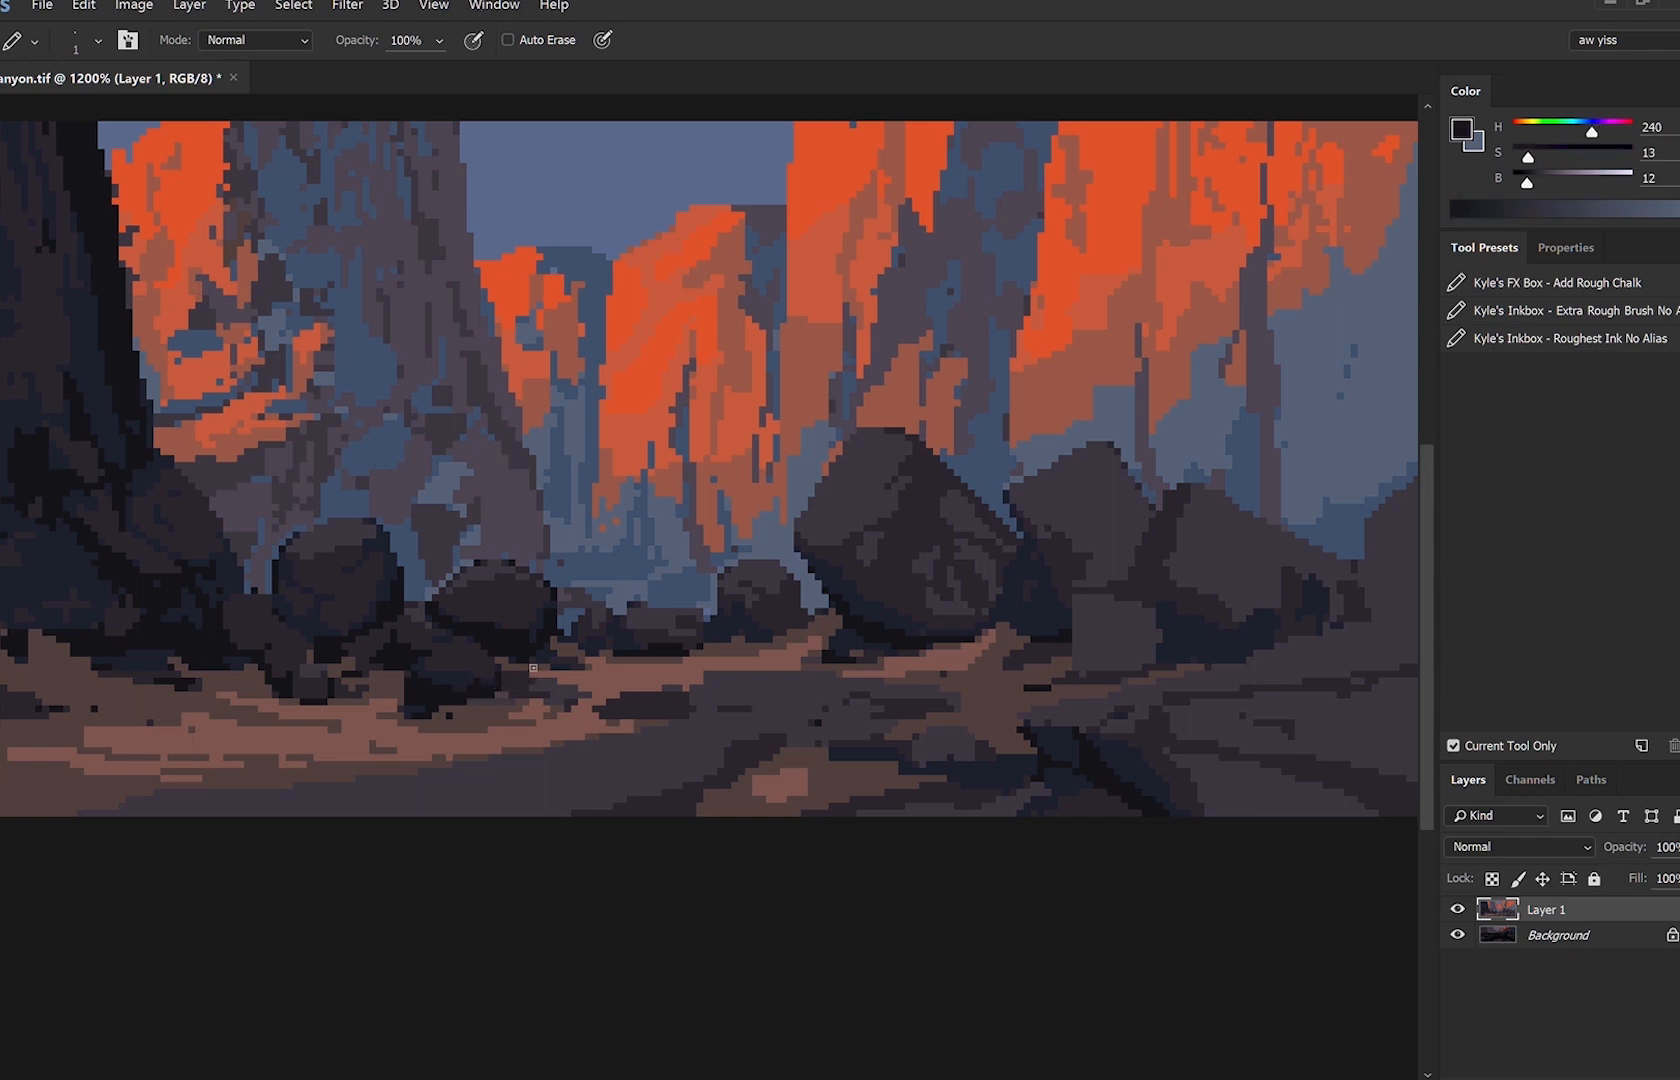
Paint reddish-brown streaks across the sand between the largest boulder and the square block.
{"action": "left_click", "coordinate": [776, 690], "text": "alt"}
{"action": "left_click", "coordinate": [920, 678], "text": "alt"}
{"action": "mouse_move", "coordinate": [943, 685]}
{"action": "left_mouse_down"}
{"action": "mouse_move", "coordinate": [1056, 647]}
{"action": "mouse_move", "coordinate": [1076, 669]}
{"action": "left_mouse_up"}
{"action": "left_click", "coordinate": [1054, 641], "text": "alt"}
{"action": "left_click", "coordinate": [1077, 655], "text": "alt"}
Chip the square block's corners and define the left edge of the boulder behind it with dark purple (H 266, S 14, B 19).
{"action": "left_click", "coordinate": [1098, 606], "text": "alt"}
{"action": "left_click", "coordinate": [1093, 598], "text": "alt"}
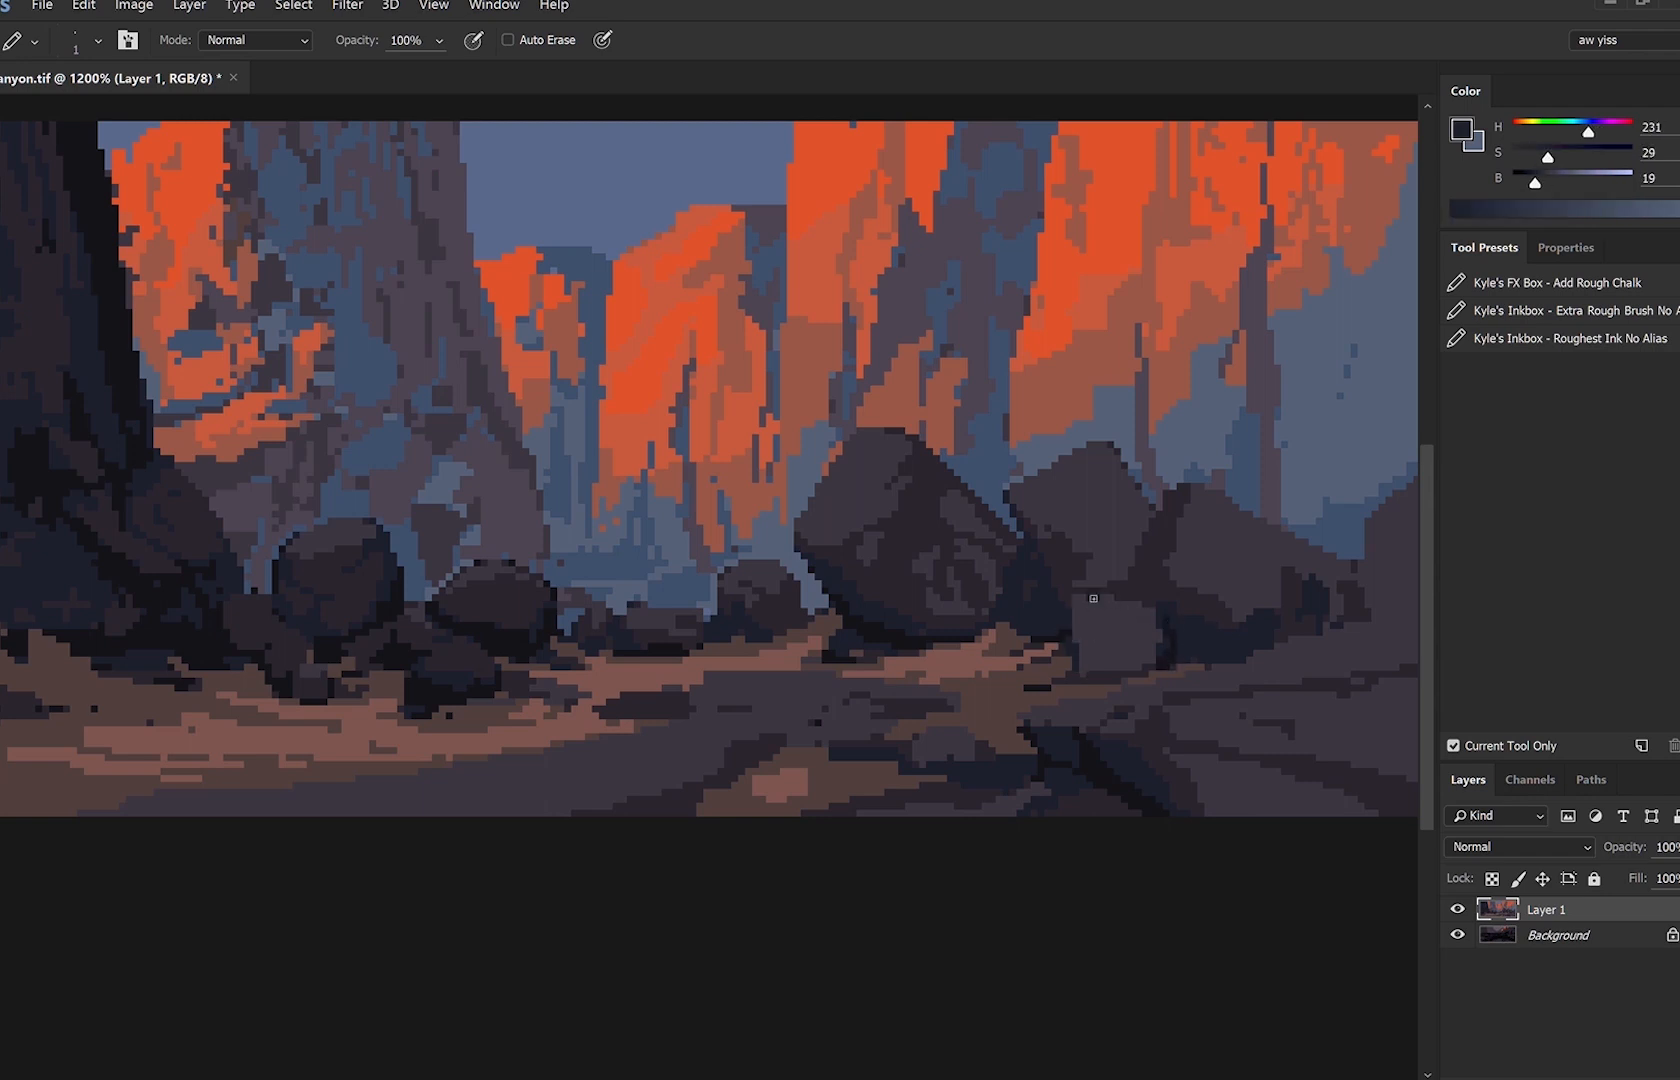
{"action": "left_click", "coordinate": [1142, 540], "text": "alt"}
{"action": "key", "text": "]"}
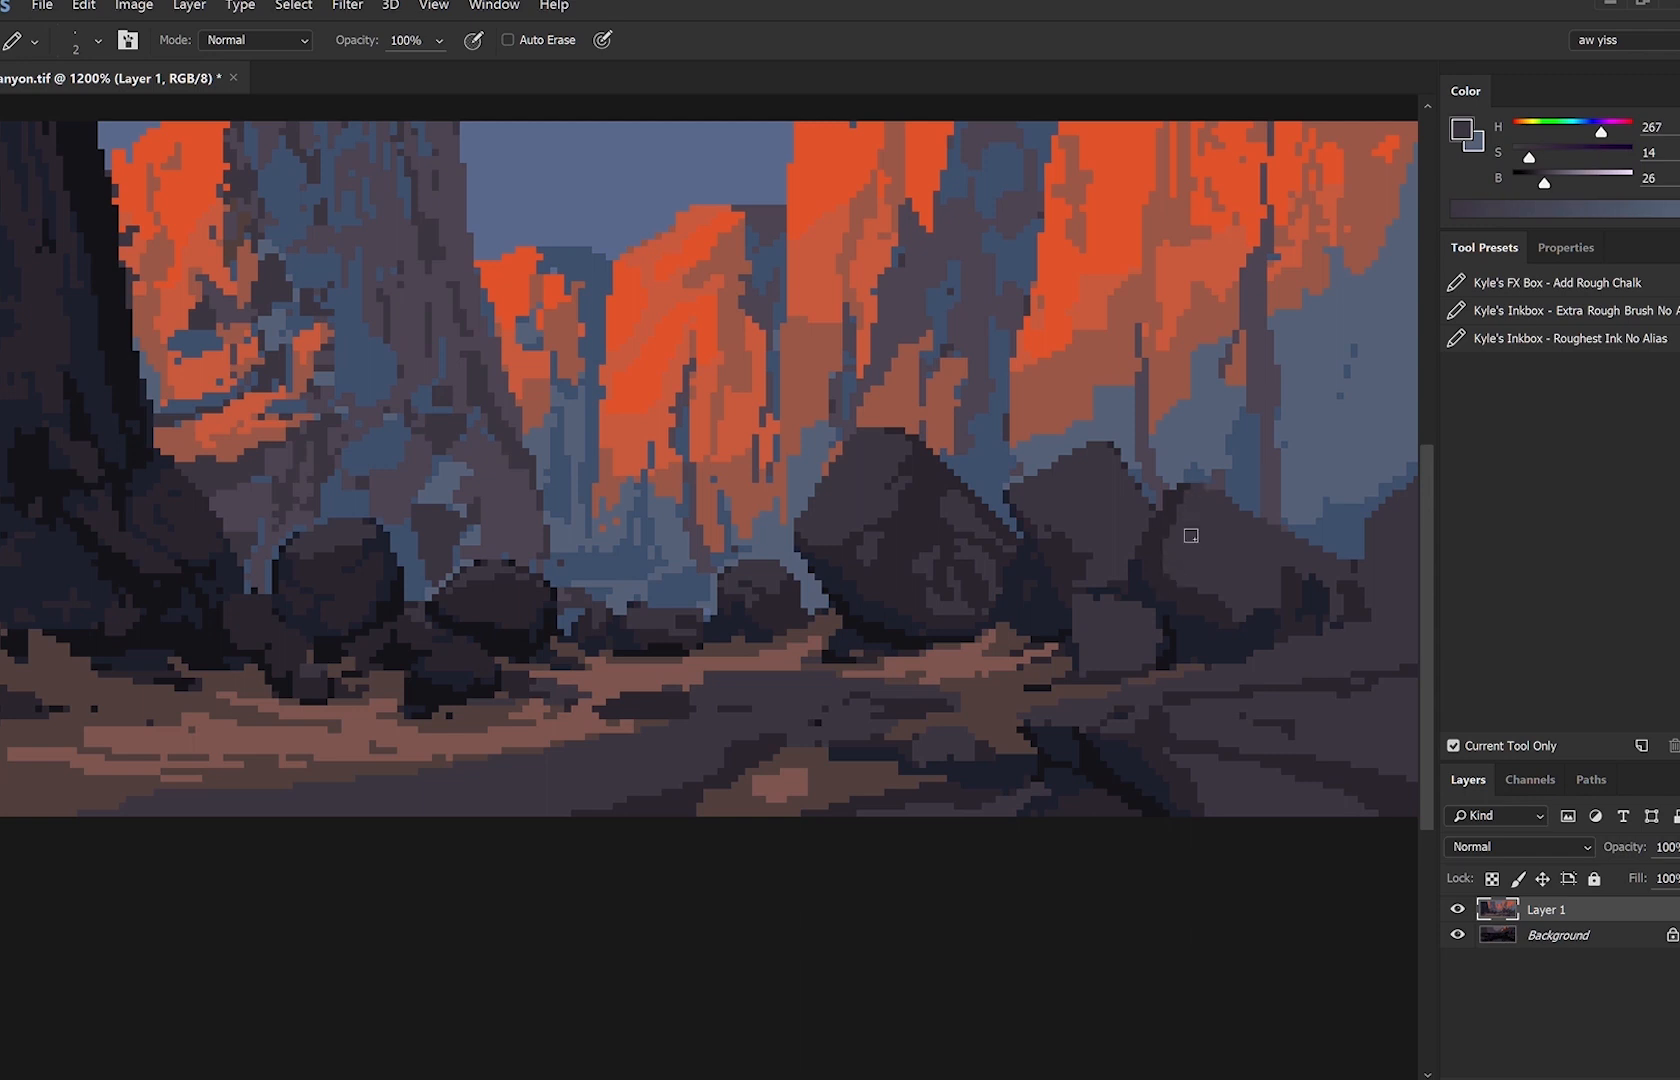
{"action": "left_click", "coordinate": [1158, 558], "text": "alt"}
{"action": "key", "text": "["}
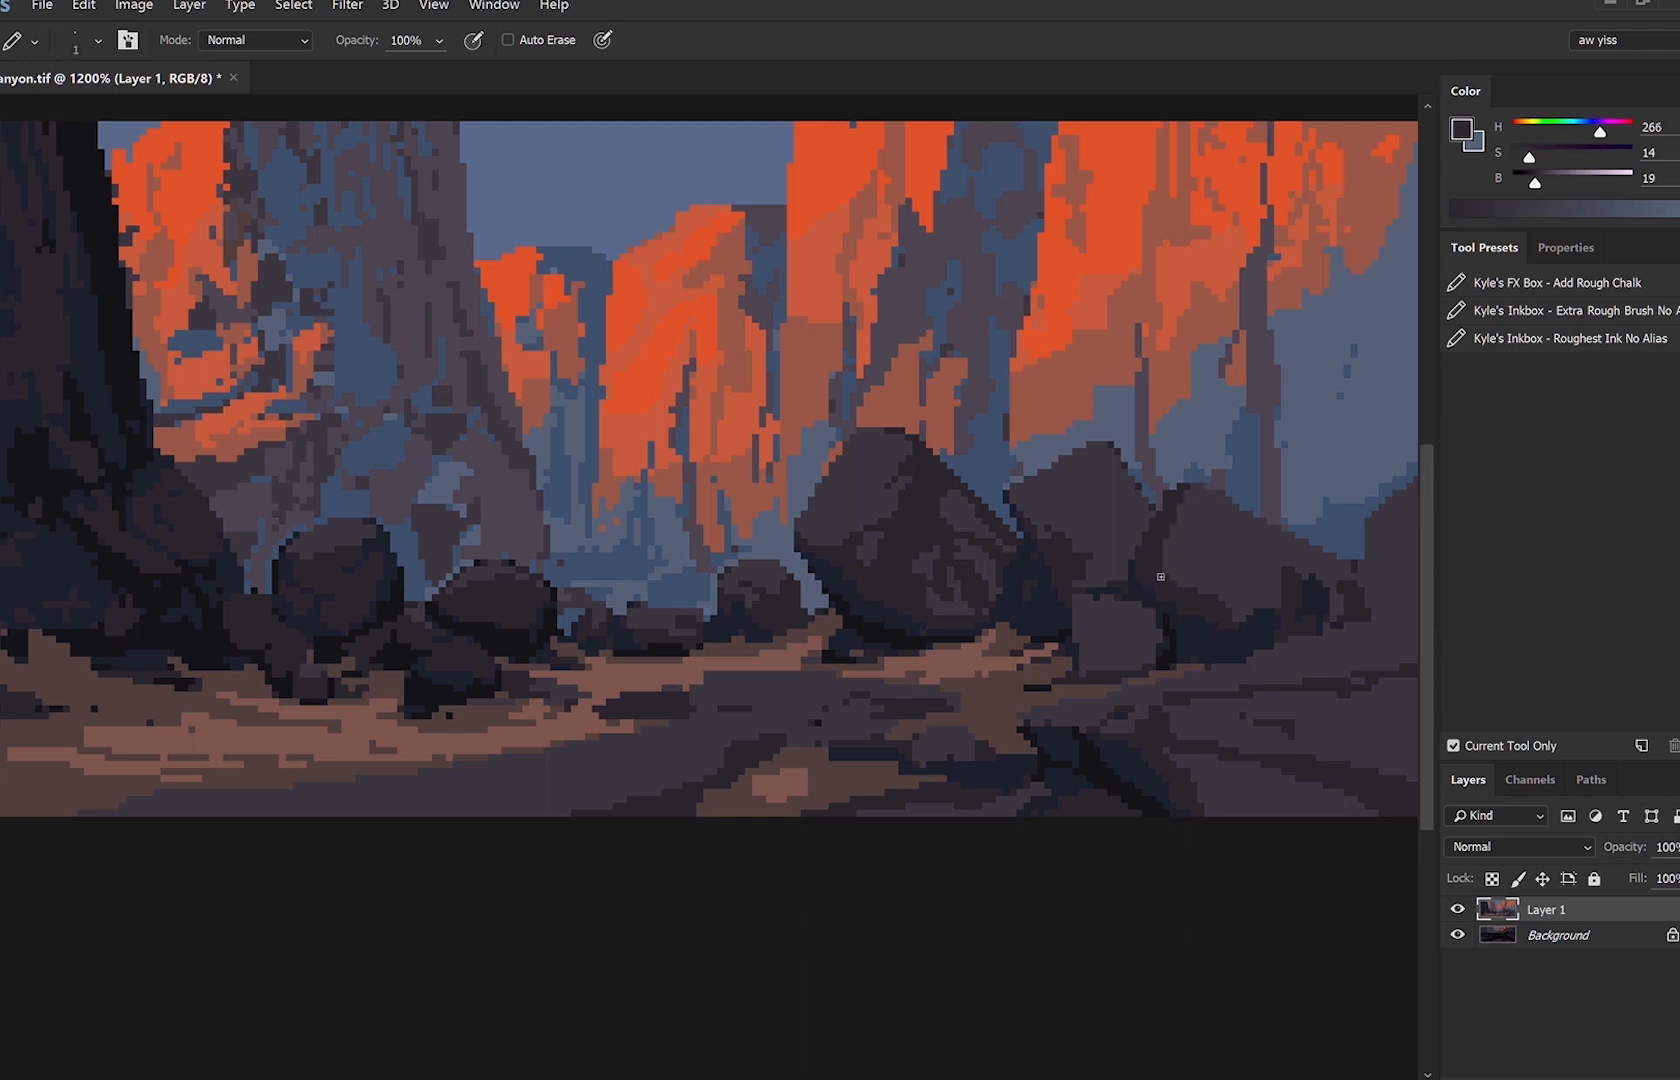
Shade the facets and underside of the boulder behind the square block with sampled dark purple and navy (H 231, S 29, B 19).
{"action": "mouse_move", "coordinate": [1184, 577]}
{"action": "left_mouse_down"}
{"action": "mouse_move", "coordinate": [1362, 576]}
{"action": "mouse_move", "coordinate": [1345, 556]}
{"action": "mouse_move", "coordinate": [1054, 529]}
{"action": "mouse_move", "coordinate": [1072, 571]}
{"action": "left_mouse_up"}
{"action": "left_click", "coordinate": [1363, 569], "text": "alt"}
{"action": "left_click", "coordinate": [1106, 538], "text": "alt"}
{"action": "key", "text": "]"}
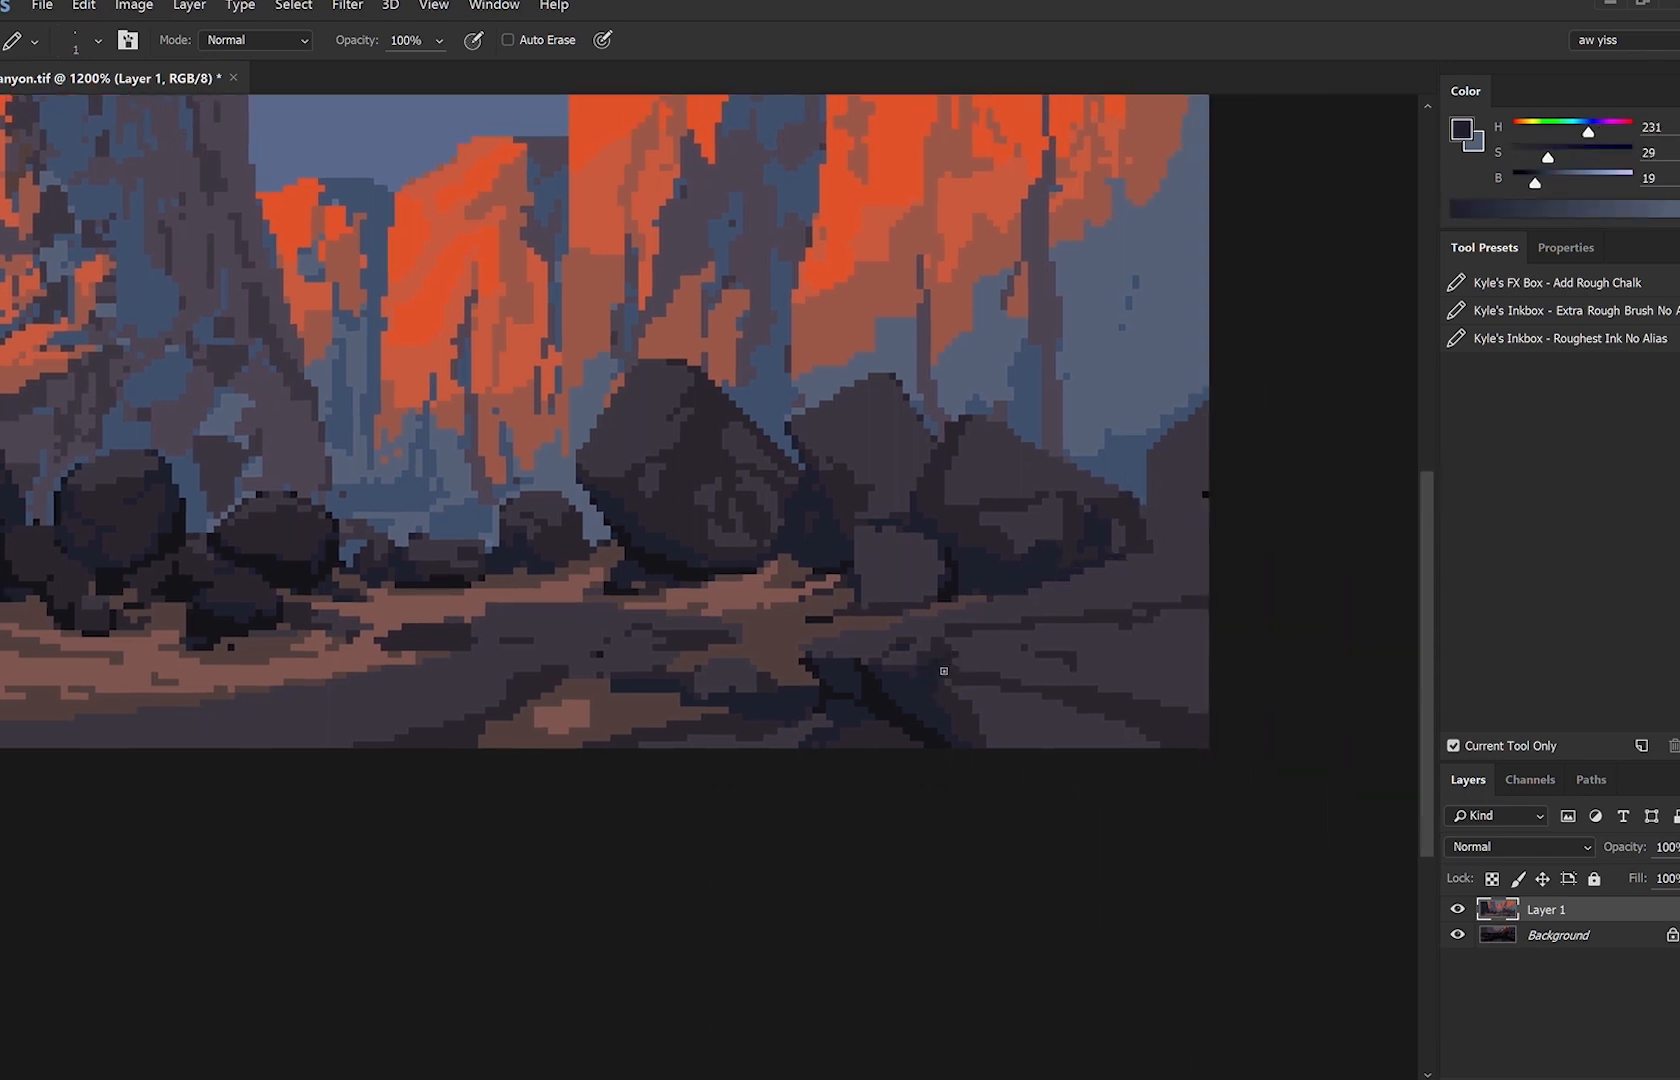
Add dark shading and cracks to the foreground rock slab with colours sampled from the surrounding rocks.
{"action": "left_click", "coordinate": [952, 646], "text": "alt"}
{"action": "key", "text": "["}
{"action": "left_click", "coordinate": [1008, 646], "text": "alt"}
{"action": "left_click", "coordinate": [1151, 627], "text": "alt"}
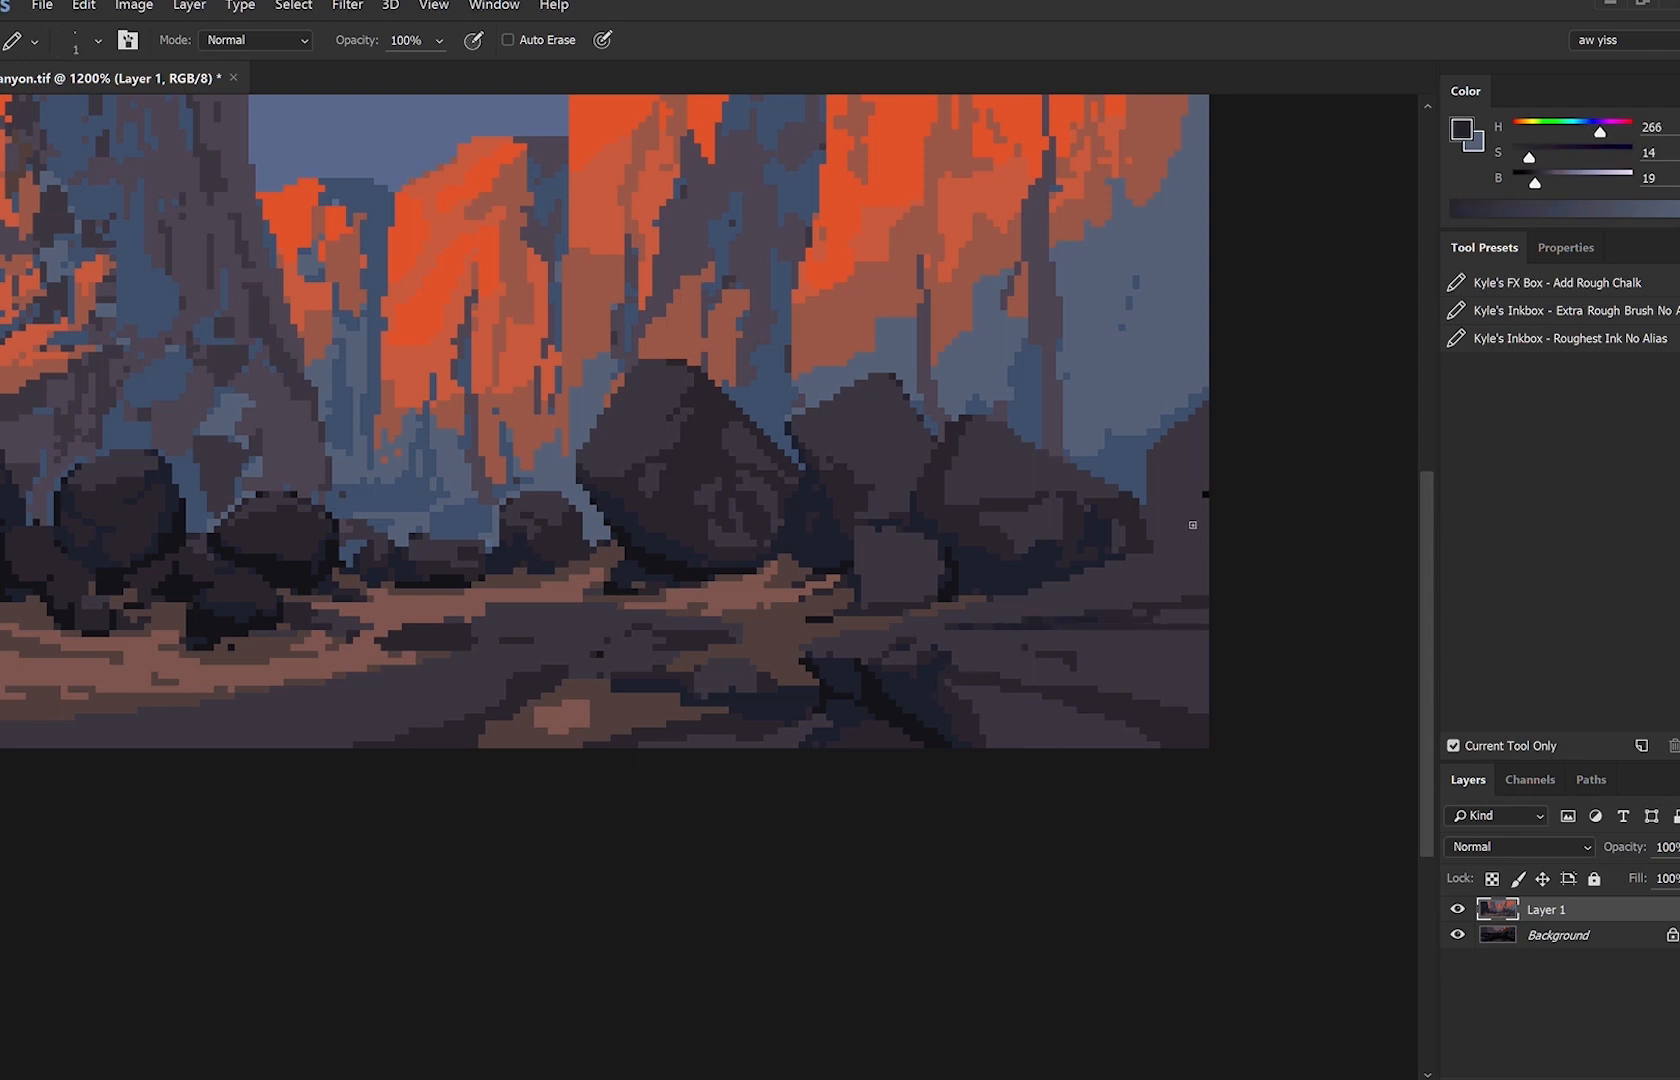
Paint an upright rock and a neighbouring rock mass at the canvas edge beyond the boulders, with dark purple (H 266, S 14, B 19) shadows.
{"action": "key", "text": "]"}
{"action": "mouse_move", "coordinate": [1148, 503]}
{"action": "left_mouse_down"}
{"action": "mouse_move", "coordinate": [1169, 535]}
{"action": "mouse_move", "coordinate": [1126, 476]}
{"action": "mouse_move", "coordinate": [1131, 419]}
{"action": "mouse_move", "coordinate": [1150, 412]}
{"action": "mouse_move", "coordinate": [1145, 454]}
{"action": "mouse_move", "coordinate": [1114, 487]}
{"action": "mouse_move", "coordinate": [1167, 538]}
{"action": "mouse_move", "coordinate": [1148, 502]}
{"action": "left_mouse_up"}
{"action": "left_click", "coordinate": [1174, 506], "text": "alt"}
{"action": "left_click", "coordinate": [1143, 543], "text": "alt"}
{"action": "left_click_drag", "start_coordinate": [1145, 397], "coordinate": [1168, 521]}
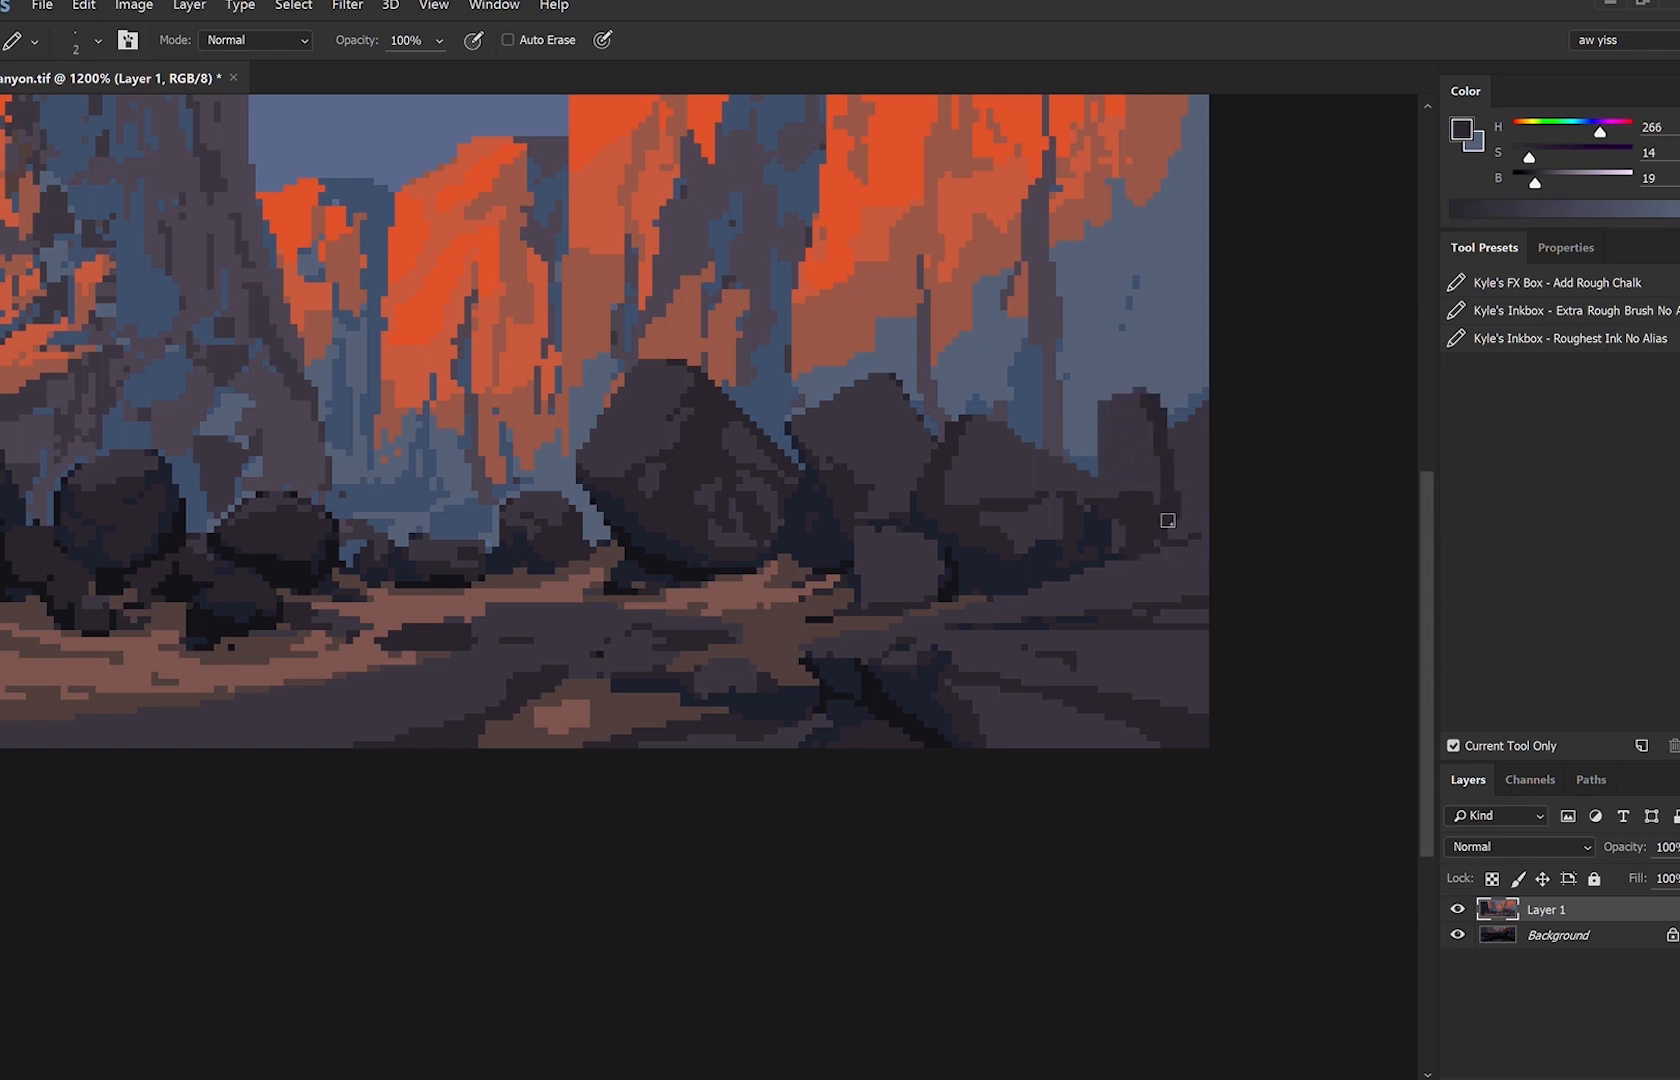
{"action": "left_click", "coordinate": [1139, 474], "text": "alt"}
{"action": "mouse_move", "coordinate": [1202, 421]}
{"action": "left_mouse_down"}
{"action": "mouse_move", "coordinate": [1217, 383]}
{"action": "mouse_move", "coordinate": [1178, 428]}
{"action": "left_mouse_up"}
Clean up the background around the new upright rock's outline with sampled slate blue (H 223, S 36, B 42).
{"action": "left_click", "coordinate": [1042, 384], "text": "alt"}
{"action": "key", "text": "bracketleft"}
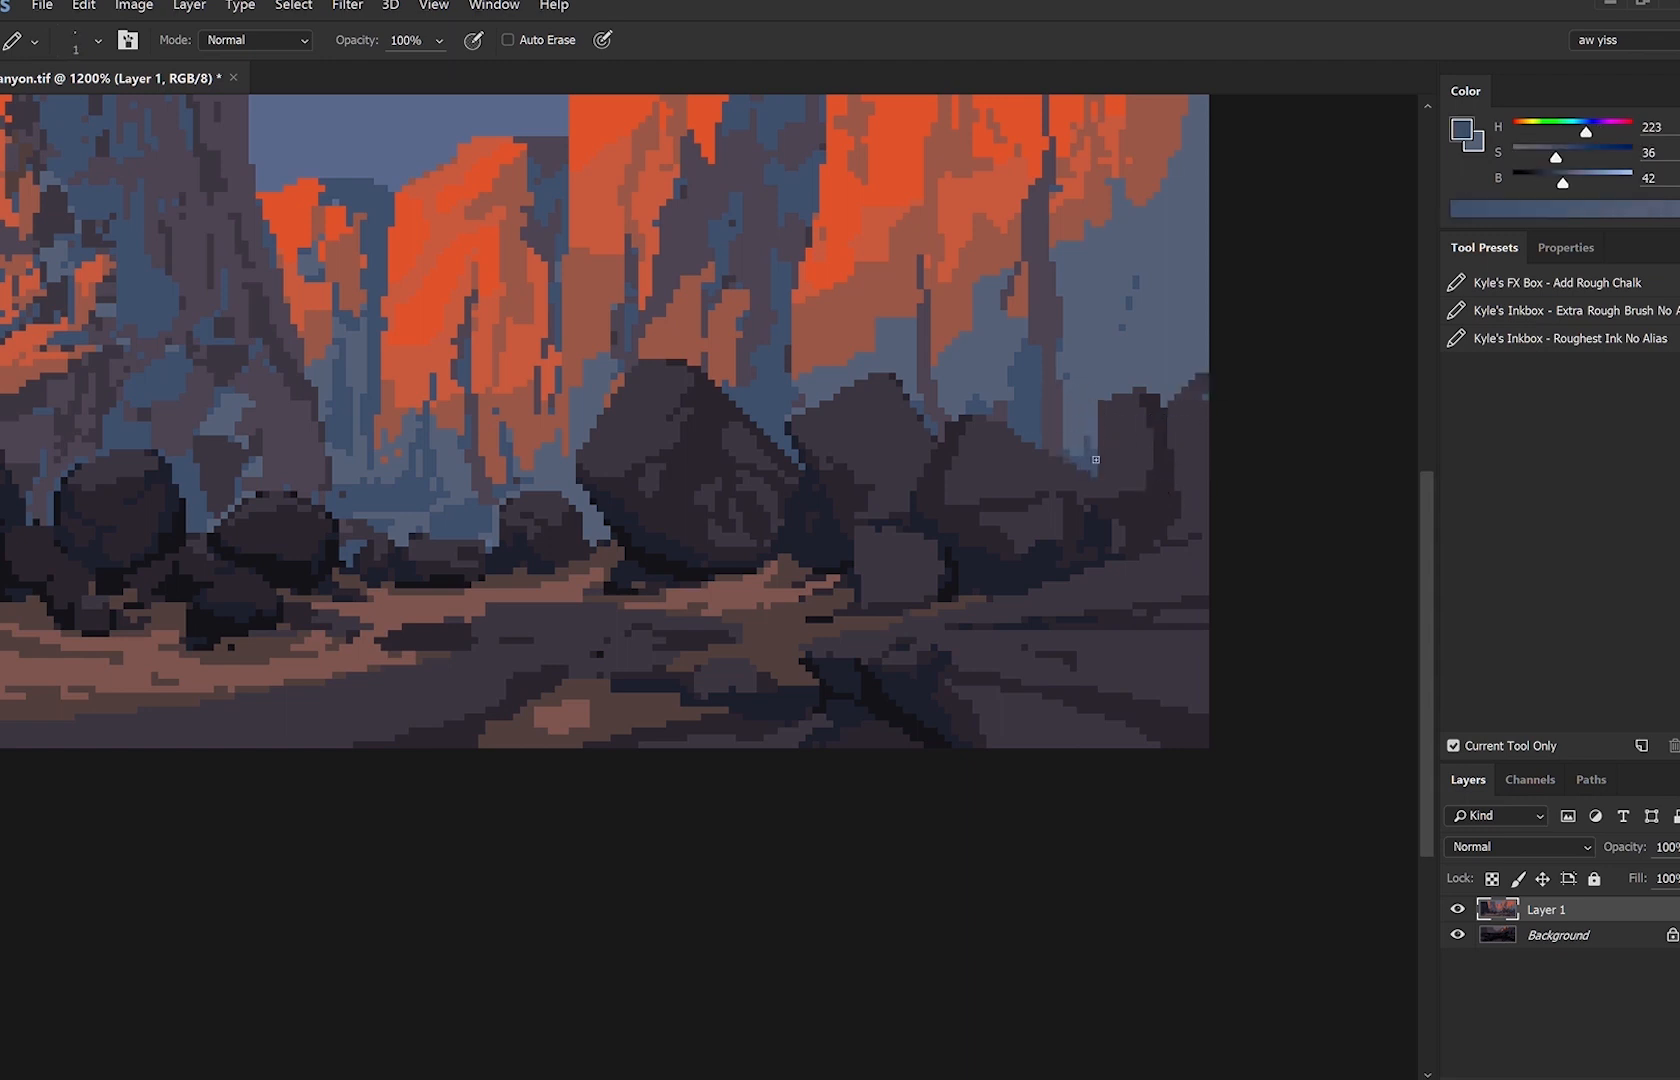
{"action": "left_click", "coordinate": [1071, 269], "text": "alt"}
{"action": "left_click", "coordinate": [1078, 453], "text": "alt"}
{"action": "mouse_move", "coordinate": [1164, 388]}
{"action": "left_mouse_down"}
{"action": "mouse_move", "coordinate": [1168, 412]}
{"action": "mouse_move", "coordinate": [1160, 398]}
{"action": "left_mouse_up"}
Reshape the upright rock's top and shade its face and base with sampled dark purple and navy (H 231, S 29, B 19).
{"action": "left_click", "coordinate": [1148, 364], "text": "alt"}
{"action": "key", "text": "bracketright"}
{"action": "left_click", "coordinate": [1160, 435], "text": "alt"}
{"action": "key", "text": "bracketleft"}
{"action": "left_click", "coordinate": [1139, 395], "text": "alt"}
{"action": "left_click", "coordinate": [1160, 485], "text": "alt"}
{"action": "left_click_drag", "start_coordinate": [1145, 476], "coordinate": [1136, 433]}
{"action": "left_click", "coordinate": [1134, 462], "text": "alt"}
{"action": "left_click", "coordinate": [1102, 537], "text": "alt"}
{"action": "left_click", "coordinate": [1080, 501], "text": "alt"}
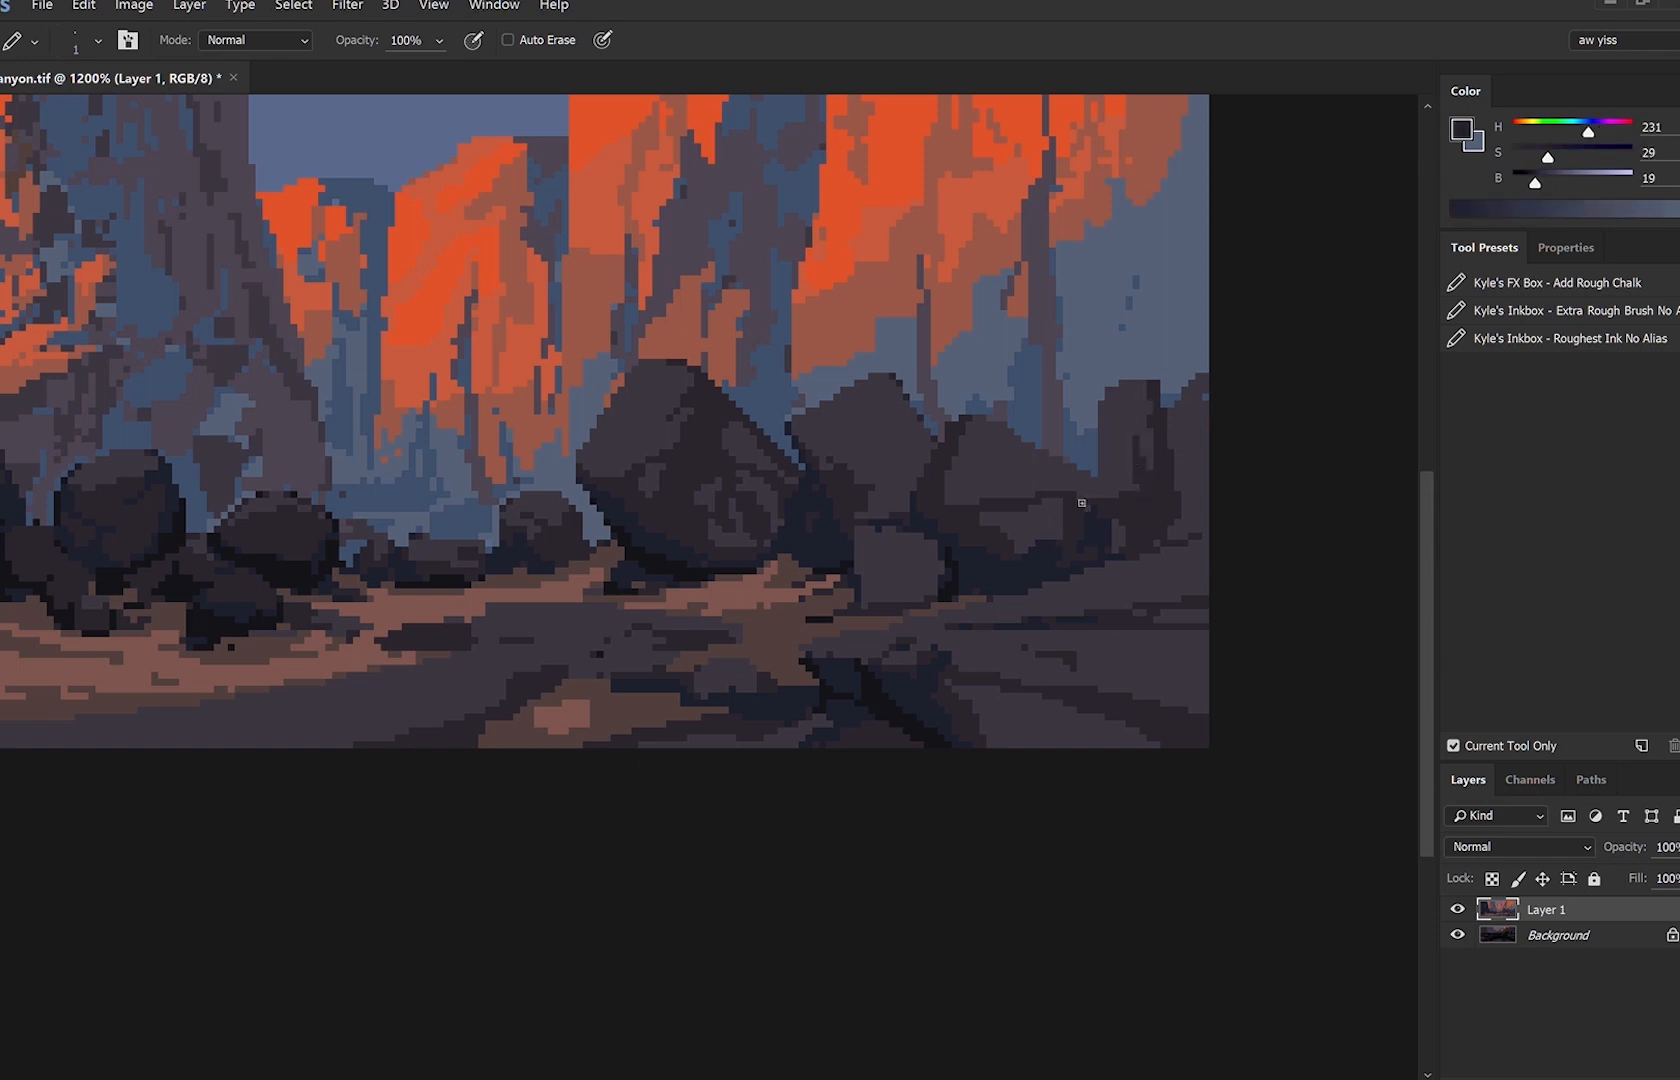
Darken the rock mass at the canvas edge with dark purple (H 266, S 14, B 19).
{"action": "left_click", "coordinate": [1136, 504], "text": "alt"}
{"action": "key", "text": "bracketright"}
{"action": "key", "text": "bracketright"}
{"action": "key", "text": "bracketright"}
{"action": "key", "text": "bracketleft"}
{"action": "key", "text": "bracketleft"}
{"action": "key", "text": "bracketleft"}
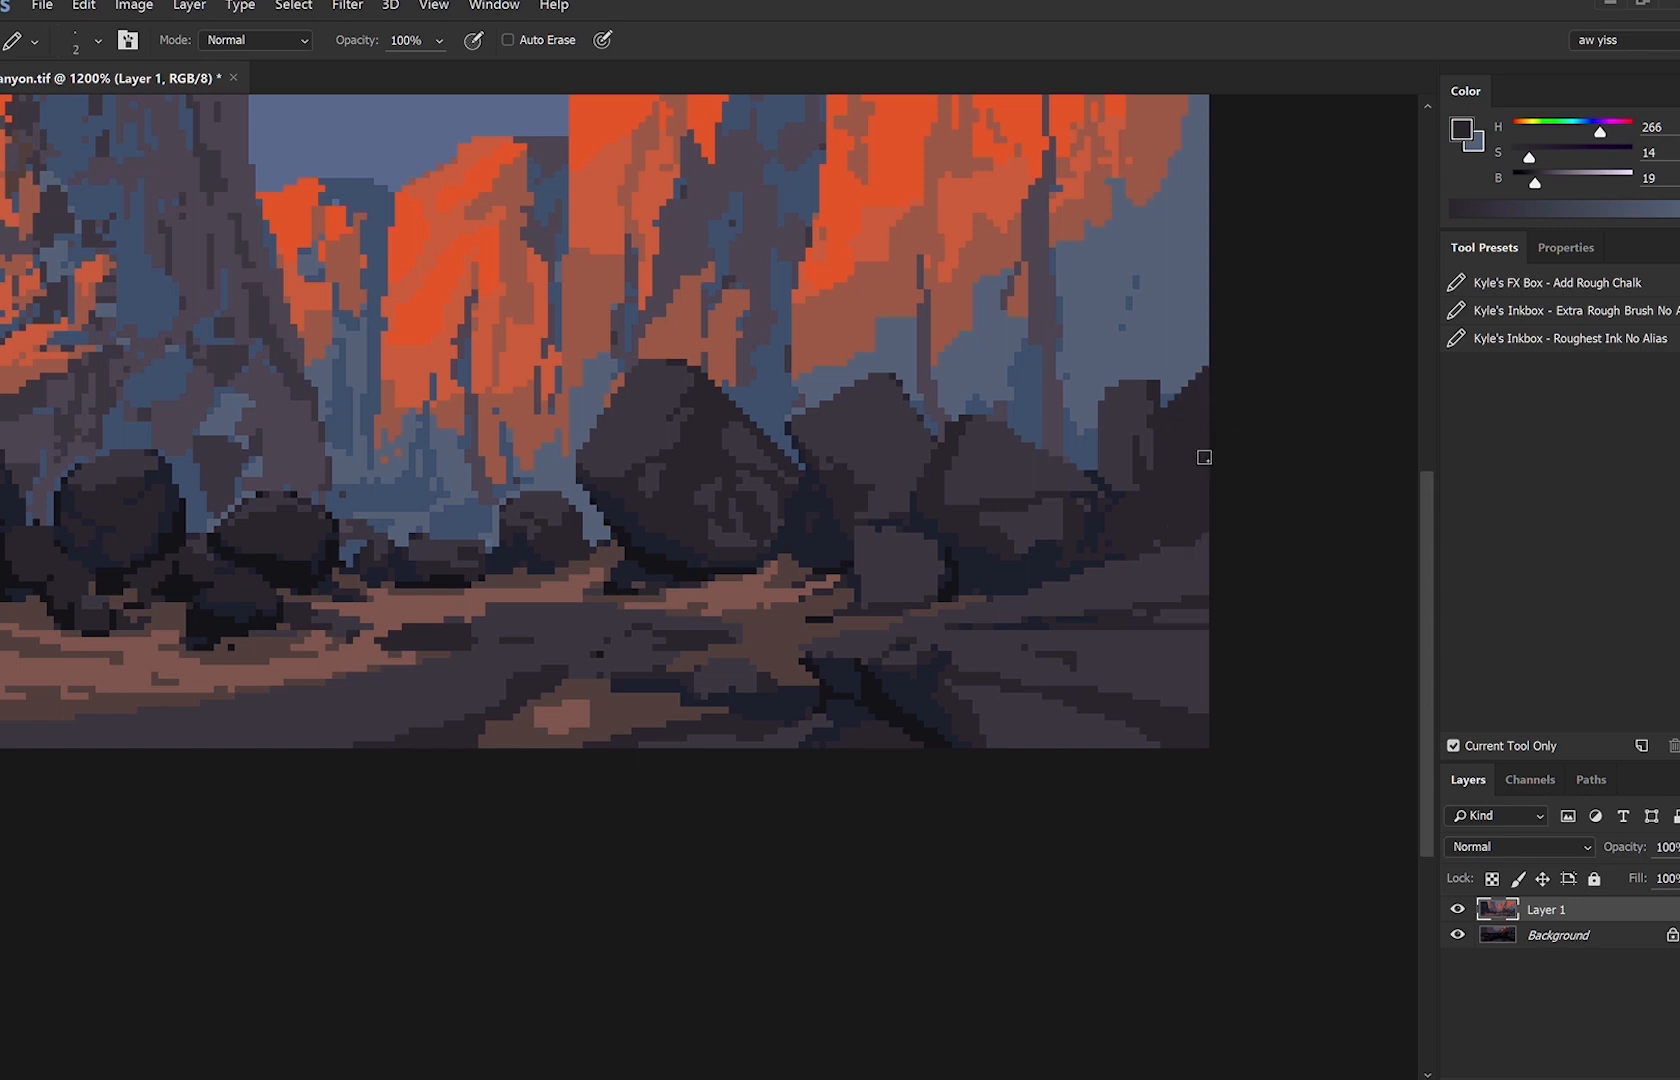
Paint a slate-blue (H 223, S 36, B 42) shadow line and base on the pale cliff, filling beside it with grey-blue (H 223, S 24, B 46).
{"action": "left_click", "coordinate": [1198, 358], "text": "alt"}
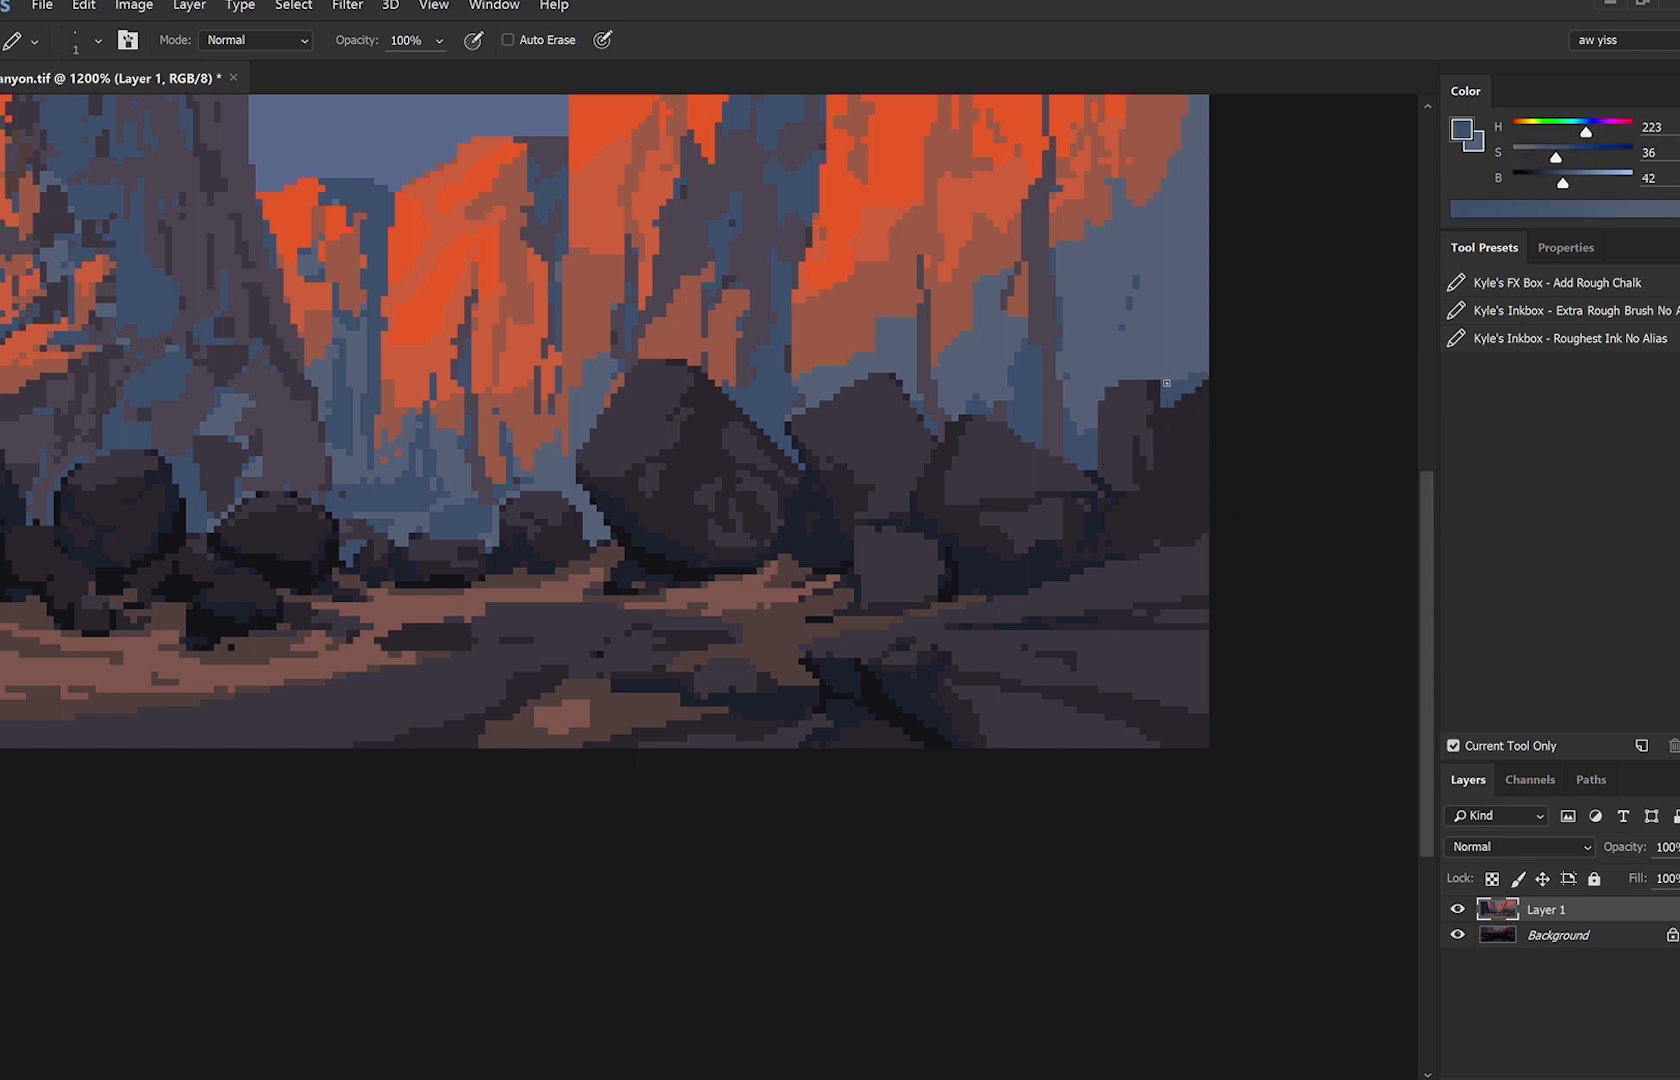
{"action": "mouse_move", "coordinate": [1174, 377]}
{"action": "left_mouse_down"}
{"action": "mouse_move", "coordinate": [1140, 303]}
{"action": "mouse_move", "coordinate": [1150, 326]}
{"action": "left_mouse_up"}
{"action": "left_click", "coordinate": [1152, 312], "text": "alt"}
{"action": "key", "text": "bracketright"}
{"action": "left_click_drag", "start_coordinate": [1138, 242], "coordinate": [1154, 326]}
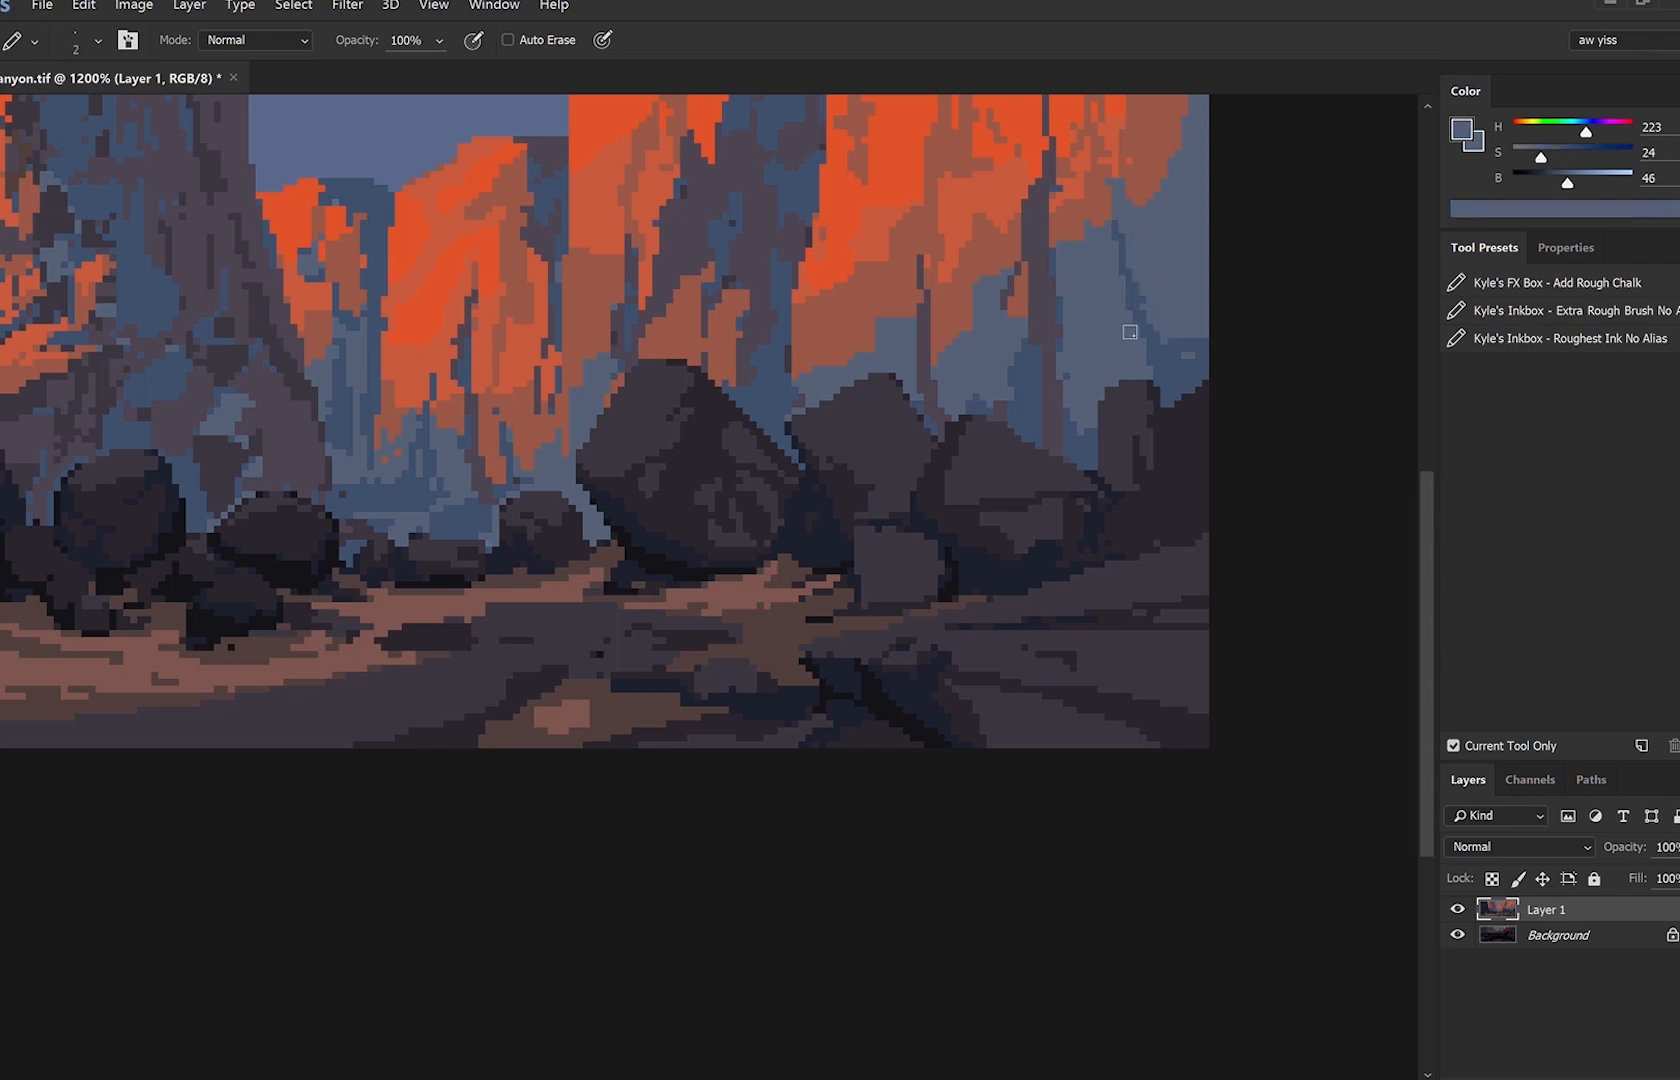
Flip the painting horizontally.
{"action": "left_click", "coordinate": [1167, 414], "text": "alt"}
{"action": "left_click", "coordinate": [1167, 414], "text": "alt"}
{"action": "left_click", "coordinate": [1167, 414], "text": "alt"}
{"action": "left_click", "coordinate": [1167, 414], "text": "alt"}
{"action": "left_click", "coordinate": [1167, 418], "text": "alt"}
{"action": "key", "text": "ctrl+shift+h"}
{"action": "left_click", "coordinate": [667, 735], "text": "ctrl"}
{"action": "left_click", "coordinate": [655, 780], "text": "ctrl"}
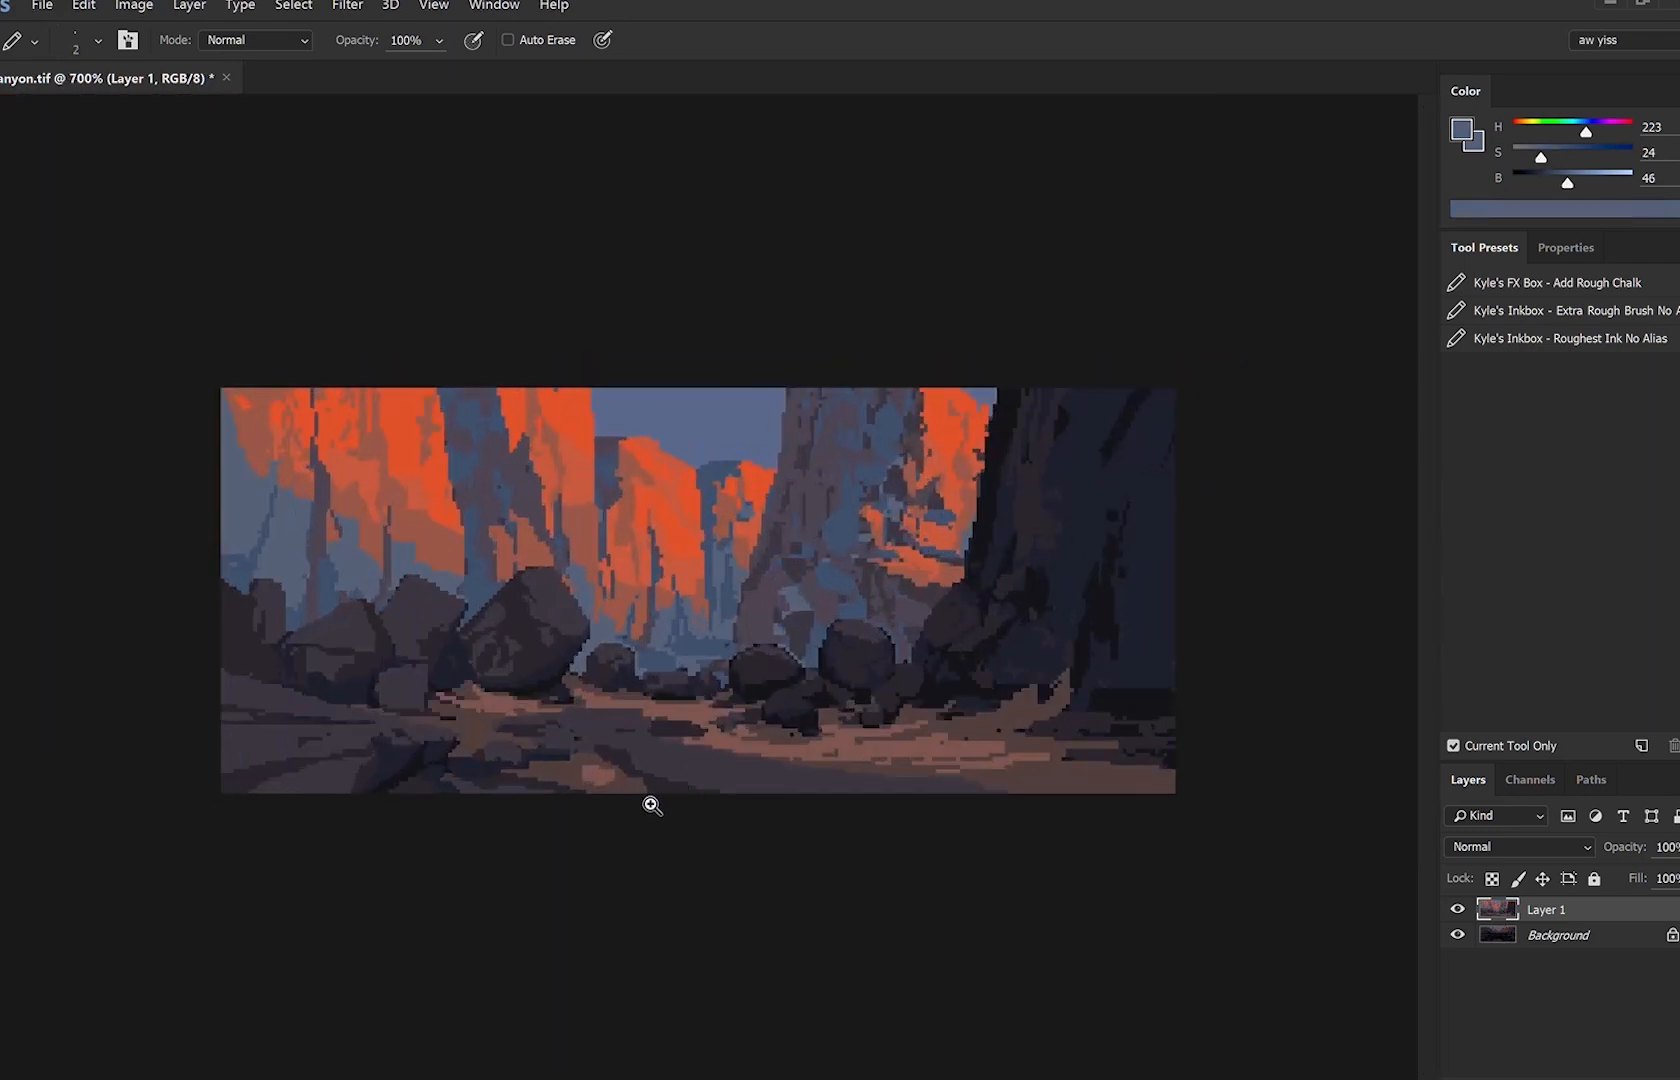
{"action": "left_click", "coordinate": [655, 800], "text": "ctrl"}
{"action": "left_click", "coordinate": [740, 722], "text": "ctrl"}
Deepen the underside of the boulder beside the upright rock with dark navy (H 231, S 29, B 19).
{"action": "key", "text": "bracketleft"}
{"action": "left_click", "coordinate": [712, 681], "text": "alt"}
{"action": "left_click_drag", "start_coordinate": [684, 693], "coordinate": [656, 685]}
{"action": "left_click", "coordinate": [673, 707], "text": "alt"}
{"action": "left_click", "coordinate": [682, 687], "text": "alt"}
{"action": "mouse_move", "coordinate": [588, 651]}
{"action": "left_mouse_down"}
{"action": "mouse_move", "coordinate": [593, 672]}
{"action": "mouse_move", "coordinate": [565, 604]}
{"action": "left_mouse_up"}
{"action": "left_click", "coordinate": [657, 669], "text": "alt"}
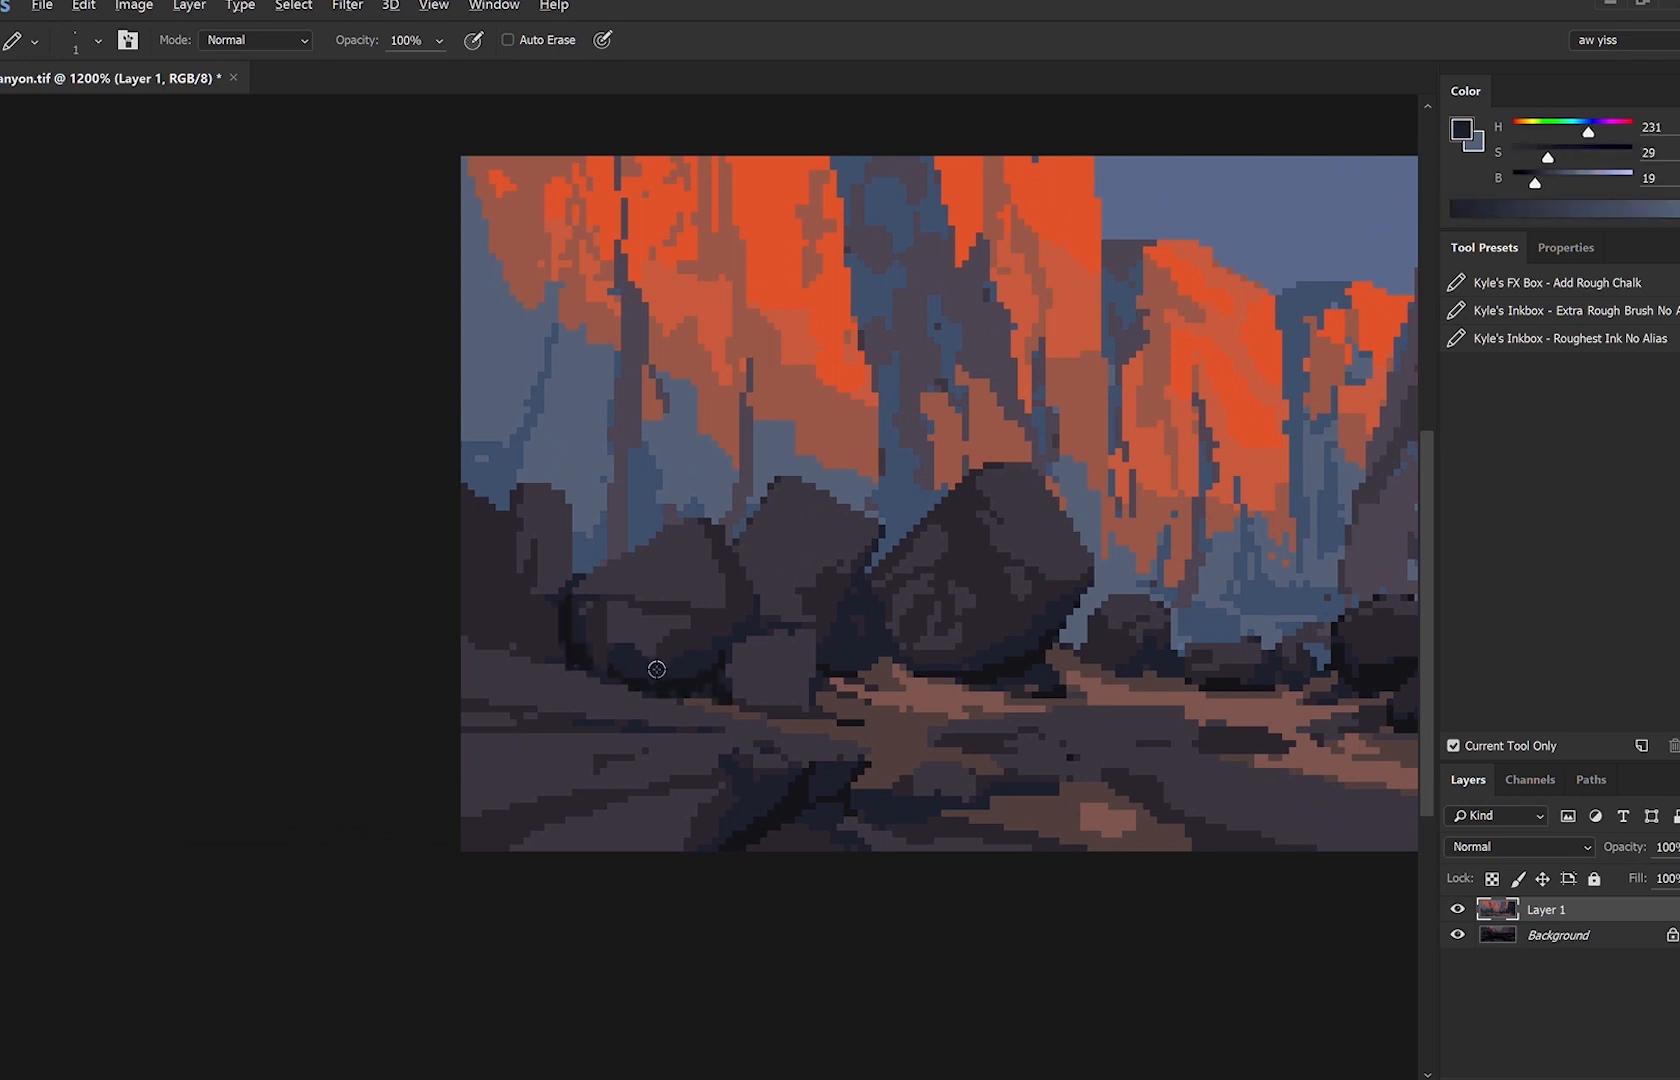
Paint dark navy and near-black shadows down the side of the upright rock and along its base.
{"action": "left_click", "coordinate": [521, 654], "text": "alt"}
{"action": "mouse_move", "coordinate": [514, 606]}
{"action": "left_mouse_down"}
{"action": "mouse_move", "coordinate": [504, 642]}
{"action": "mouse_move", "coordinate": [502, 563]}
{"action": "mouse_move", "coordinate": [515, 584]}
{"action": "left_mouse_up"}
{"action": "left_click", "coordinate": [525, 622], "text": "alt"}
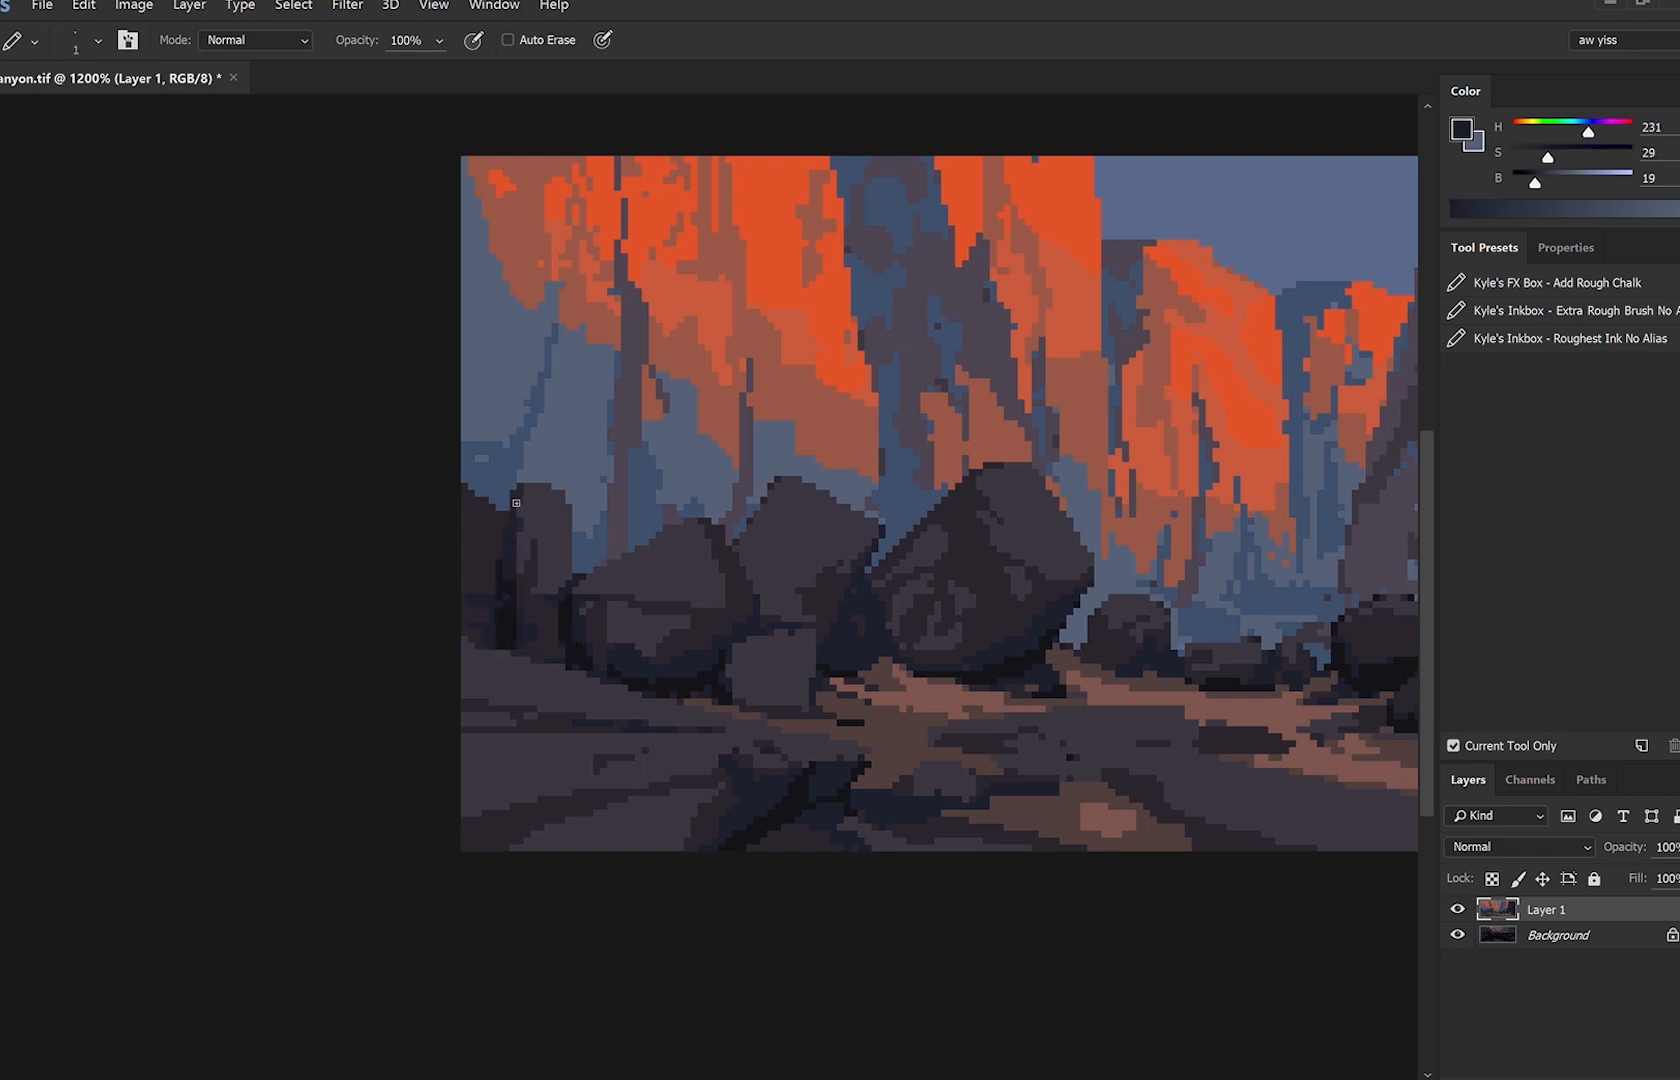
{"action": "left_click", "coordinate": [508, 647], "text": "alt"}
{"action": "left_click_drag", "start_coordinate": [507, 548], "coordinate": [507, 621]}
{"action": "left_click_drag", "start_coordinate": [499, 569], "coordinate": [492, 636]}
{"action": "left_click", "coordinate": [507, 538], "text": "alt"}
{"action": "mouse_move", "coordinate": [507, 552]}
{"action": "left_mouse_down"}
{"action": "mouse_move", "coordinate": [503, 614]}
{"action": "mouse_move", "coordinate": [502, 578]}
{"action": "mouse_move", "coordinate": [478, 643]}
{"action": "left_mouse_up"}
{"action": "left_click", "coordinate": [509, 631], "text": "alt"}
Refine the upper contour of the boulder beside the upright rock with sampled dark purple (H 266, S 14, B 19).
{"action": "left_click", "coordinate": [622, 664], "text": "alt"}
{"action": "left_click", "coordinate": [593, 646], "text": "alt"}
{"action": "mouse_move", "coordinate": [572, 599]}
{"action": "left_mouse_down"}
{"action": "mouse_move", "coordinate": [567, 632]}
{"action": "mouse_move", "coordinate": [590, 571]}
{"action": "left_mouse_up"}
{"action": "left_click_drag", "start_coordinate": [600, 565], "coordinate": [704, 522]}
{"action": "left_click", "coordinate": [637, 572], "text": "alt"}
{"action": "left_click", "coordinate": [712, 634], "text": "alt"}
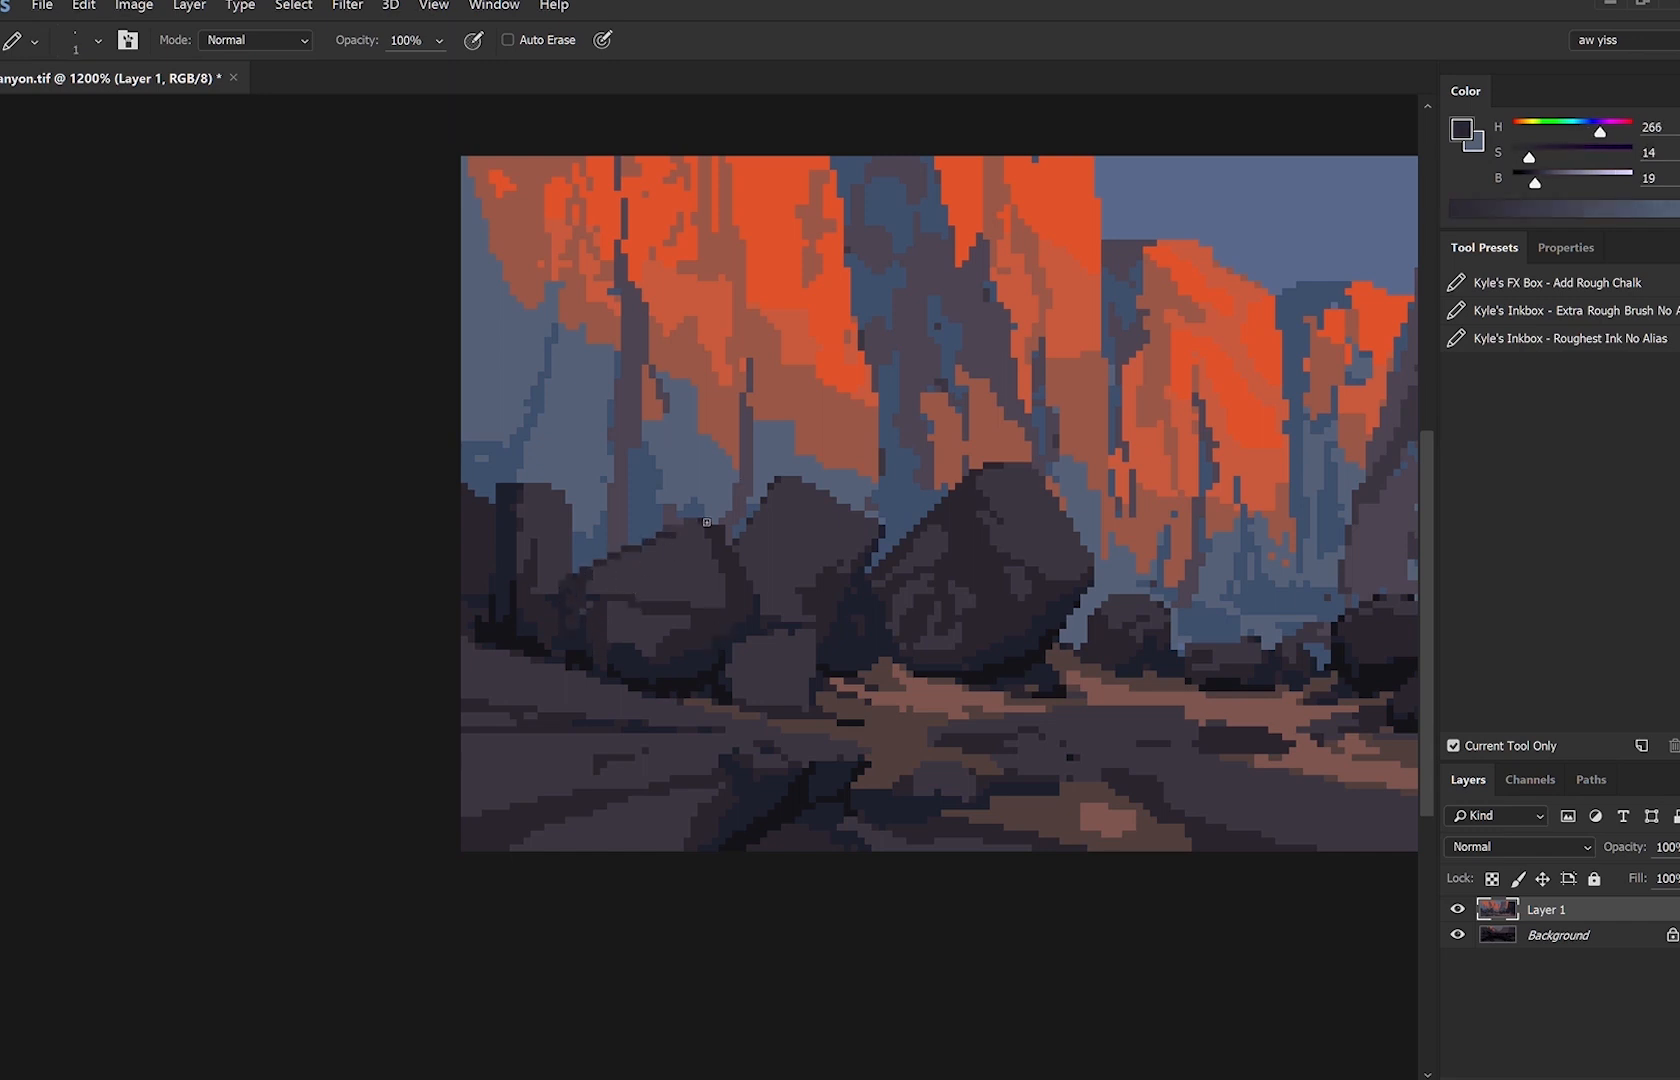
{"action": "left_click", "coordinate": [674, 546], "text": "alt"}
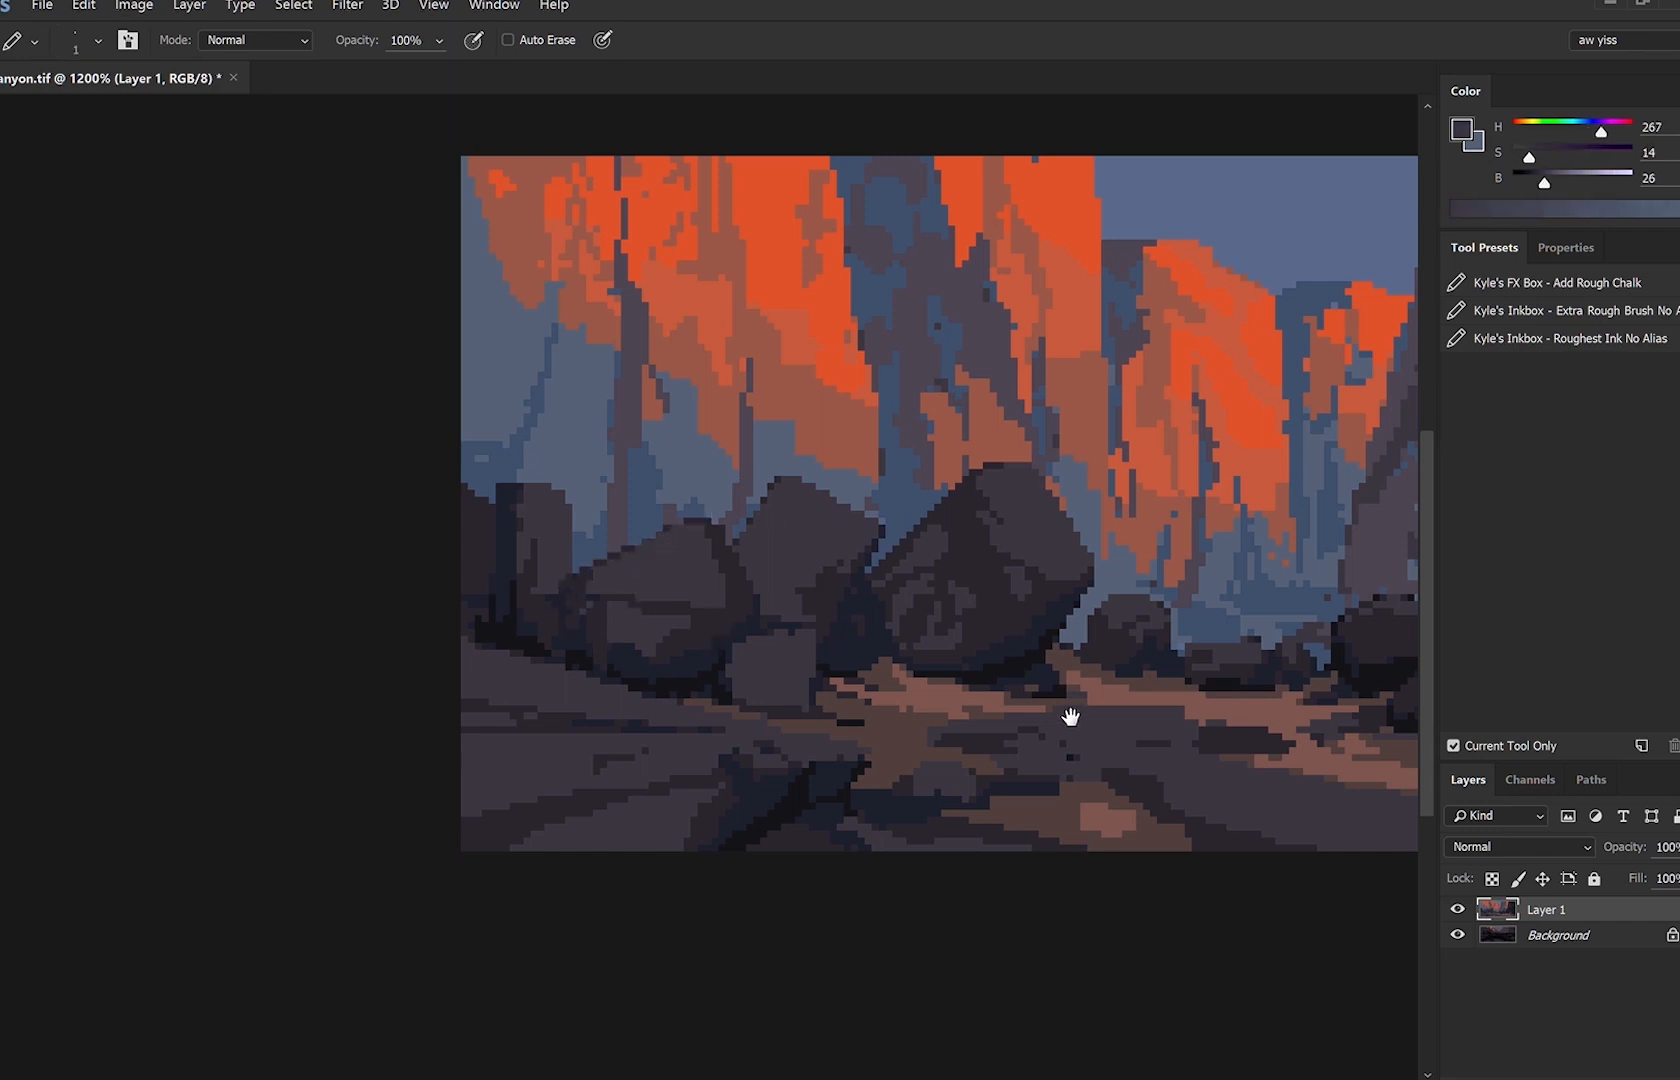
Touch up the shadows beneath the largest boulder and beside the square block with near-black (H 240, S 13, B 12) and navy.
{"action": "left_click_drag", "start_coordinate": [1092, 722], "coordinate": [886, 533]}
{"action": "left_click", "coordinate": [798, 468], "text": "alt"}
{"action": "left_click", "coordinate": [804, 483], "text": "alt"}
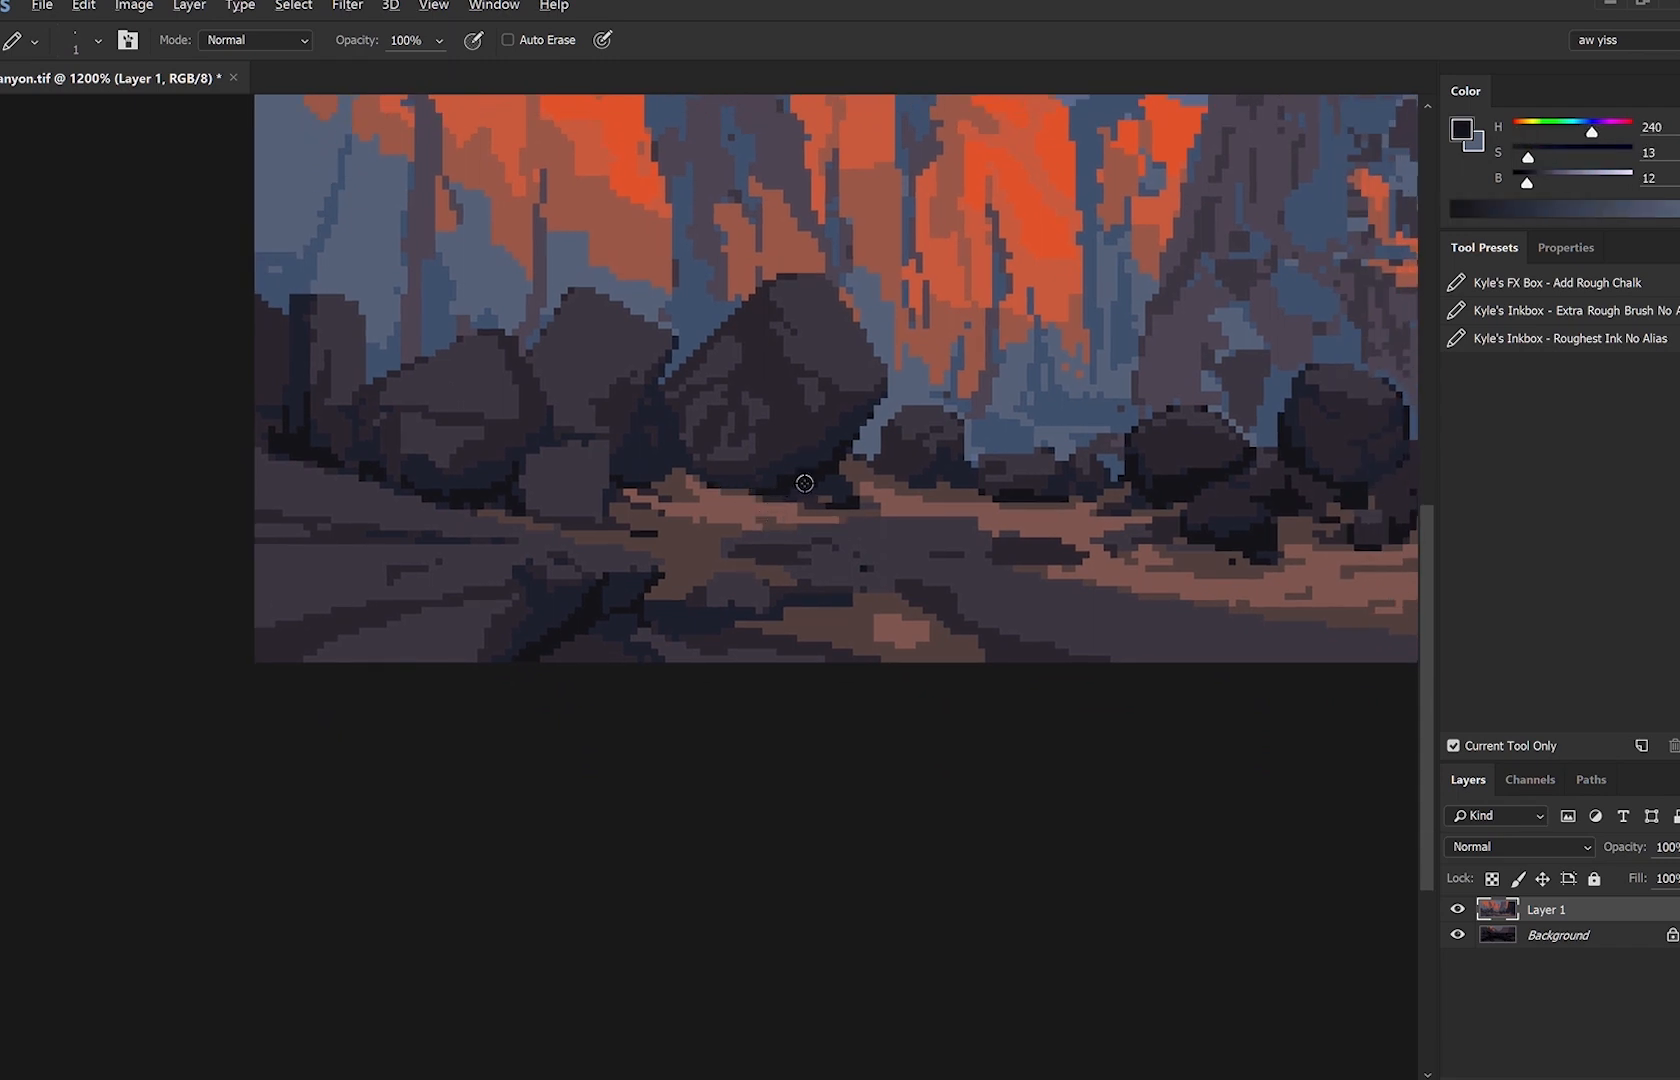
{"action": "key", "text": "bracketright"}
{"action": "left_click", "coordinate": [608, 522], "text": "alt"}
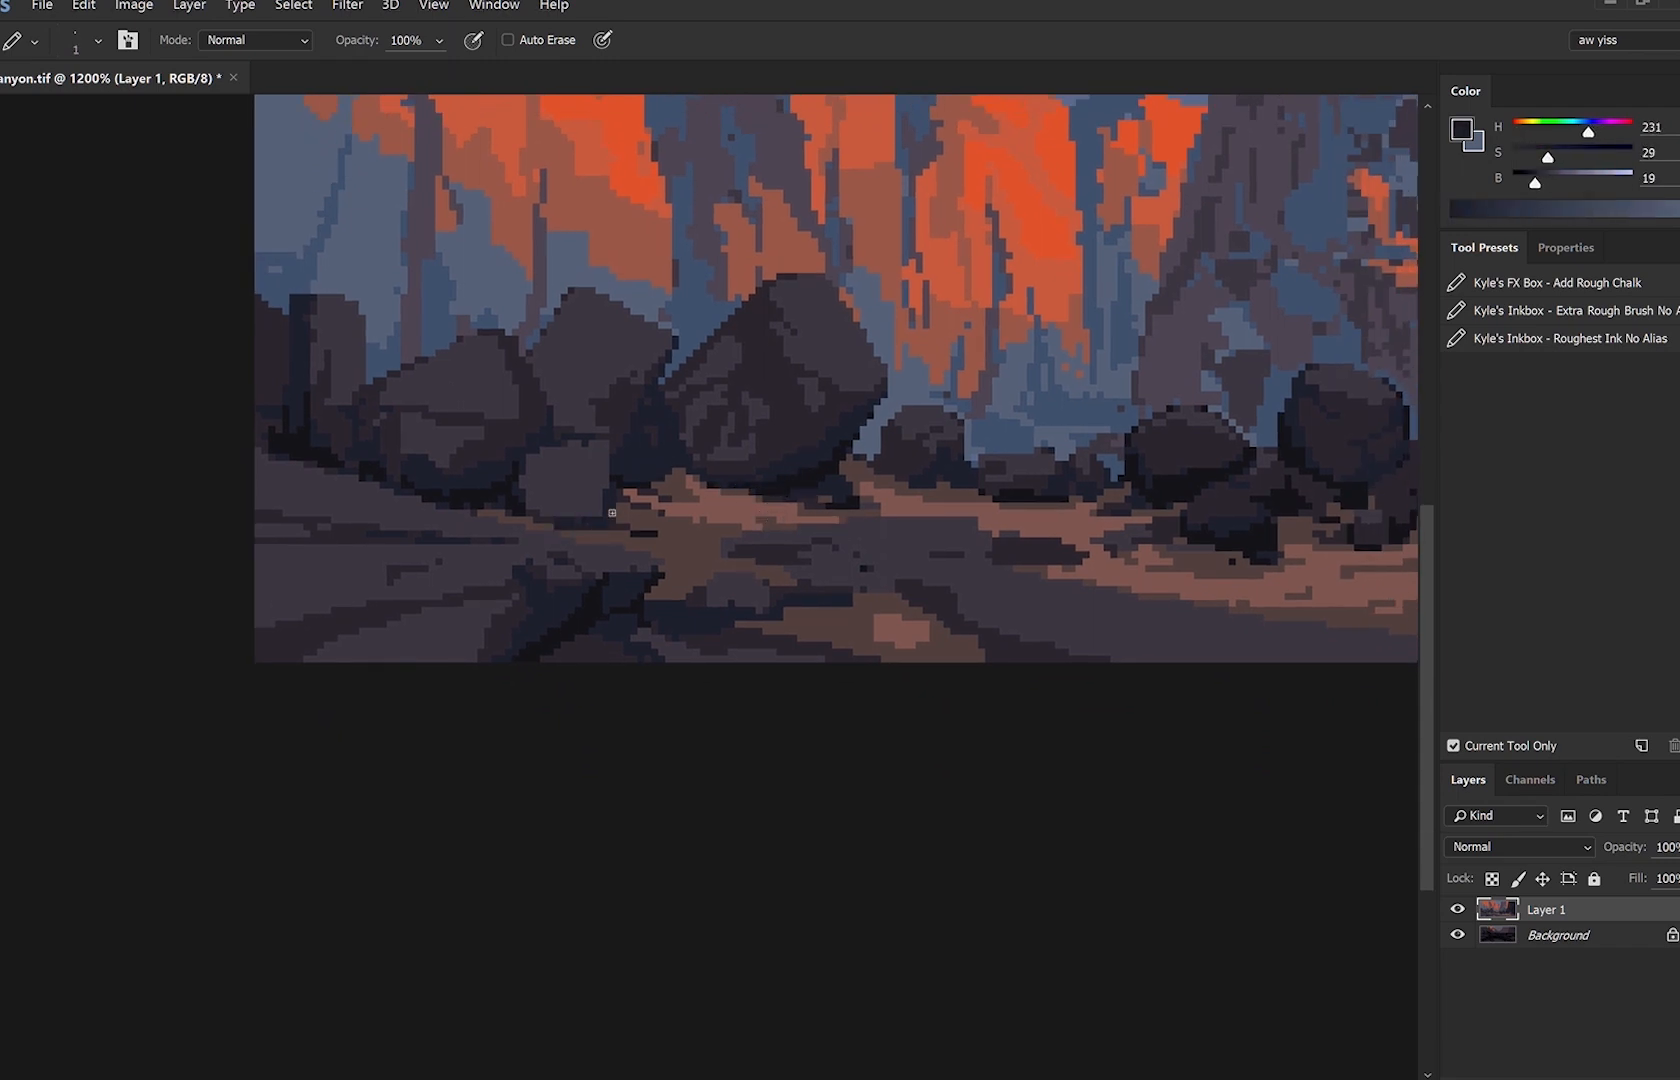
Shade the front of the square block with dark purple (H 266, S 14, B 19) and refine its edges.
{"action": "left_click", "coordinate": [748, 385], "text": "alt"}
{"action": "key", "text": "bracketright"}
{"action": "key", "text": "bracketright"}
{"action": "key", "text": "bracketleft"}
{"action": "left_click", "coordinate": [635, 413], "text": "alt"}
{"action": "left_click_drag", "start_coordinate": [547, 494], "coordinate": [539, 493]}
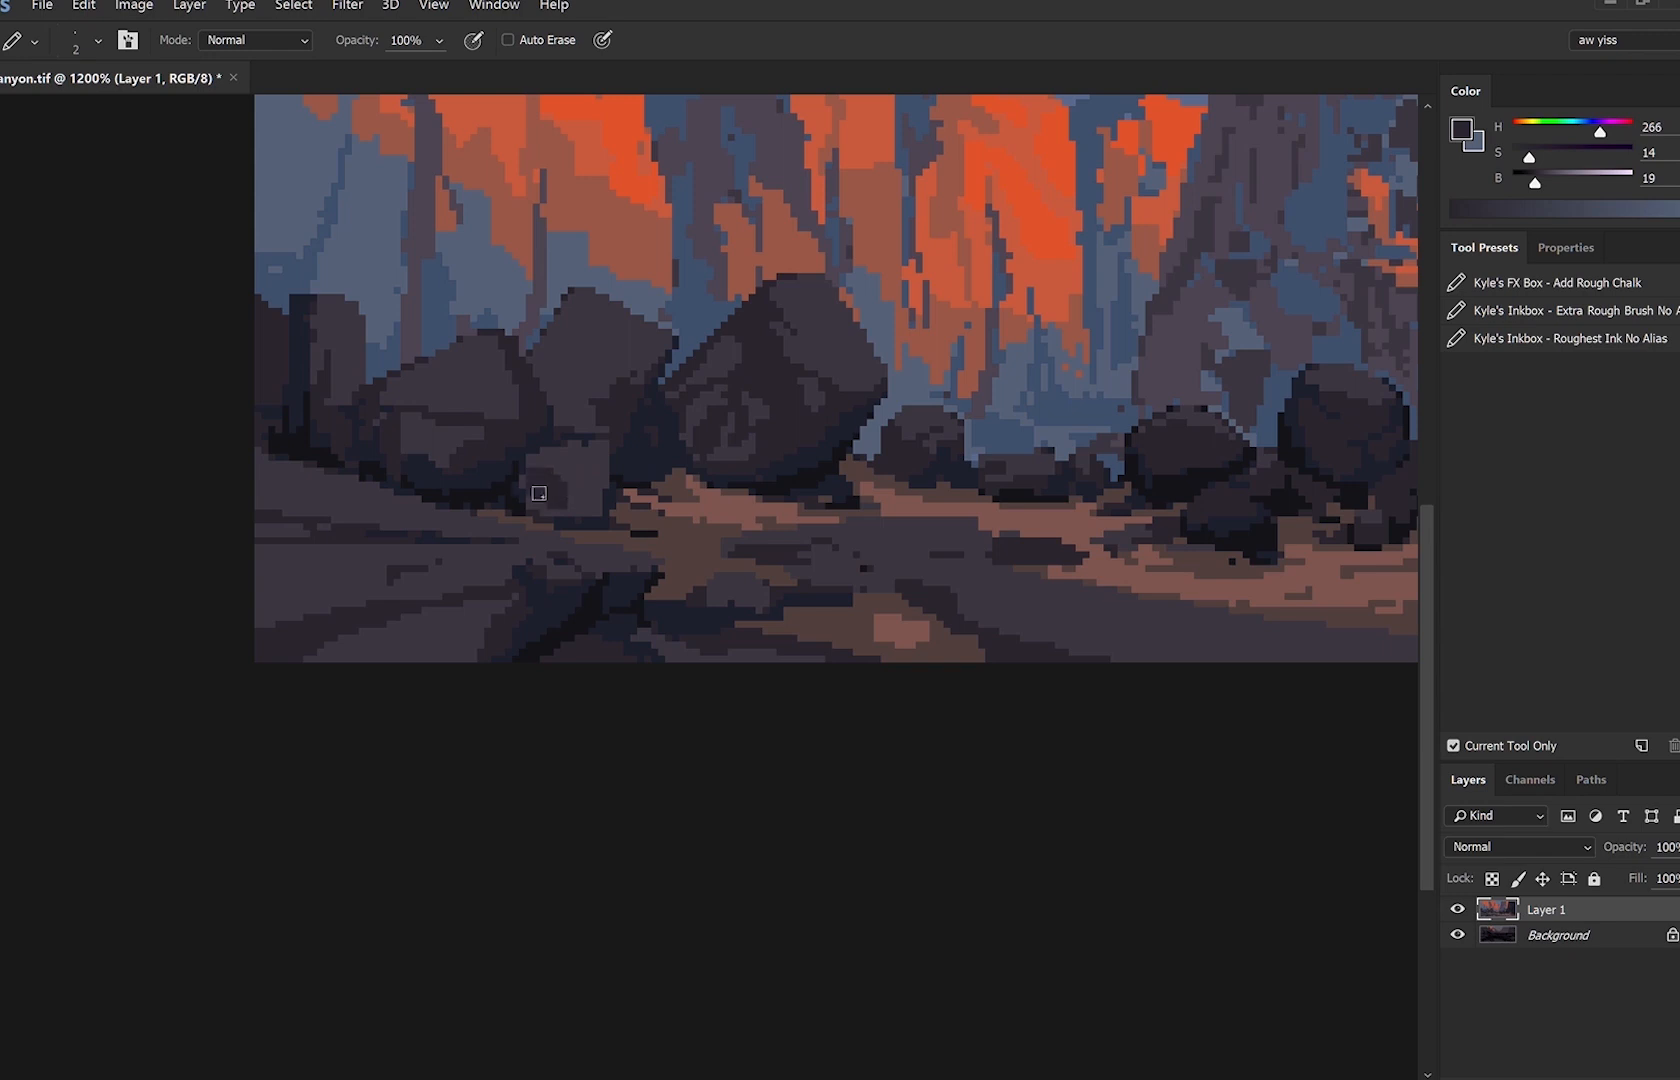
{"action": "key", "text": "bracketleft"}
{"action": "left_click", "coordinate": [606, 462], "text": "alt"}
{"action": "left_click", "coordinate": [611, 486], "text": "alt"}
Paint reddish-brown (H 12, S 31, B 45) and dark brown (H 9, S 18, B 30) sand around the foot of the square block.
{"action": "left_click", "coordinate": [630, 508], "text": "alt"}
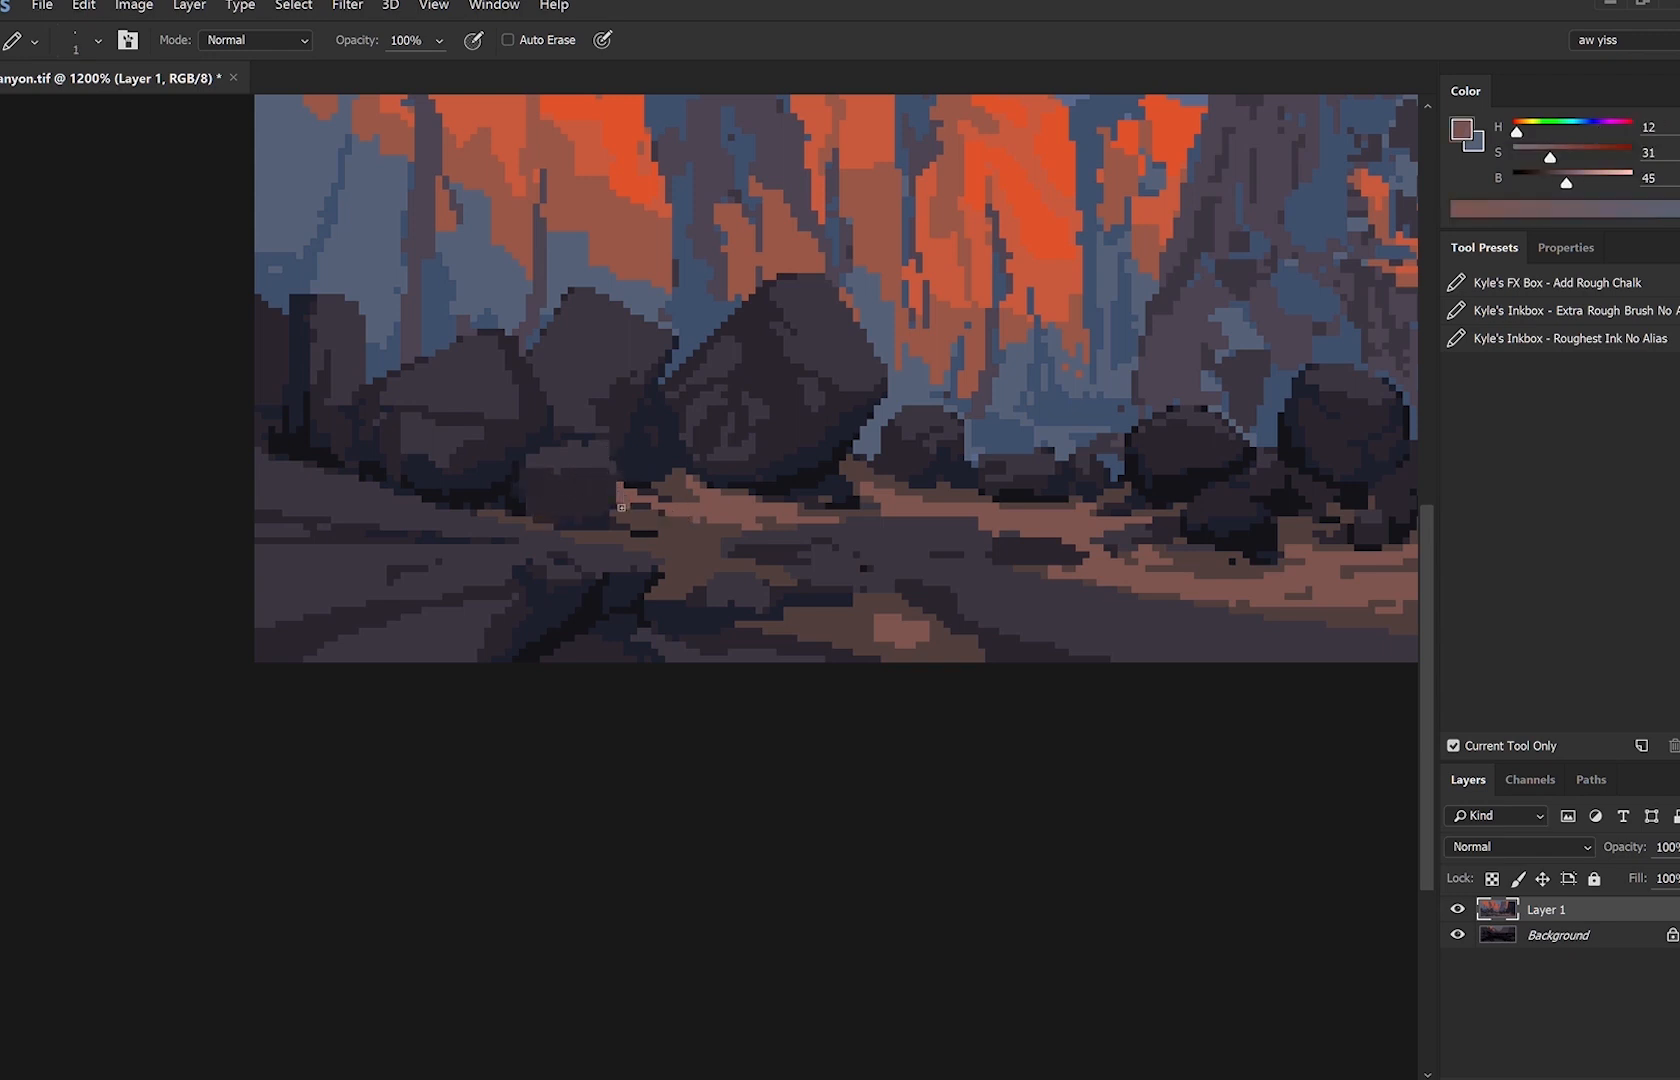
{"action": "left_click", "coordinate": [638, 508], "text": "alt"}
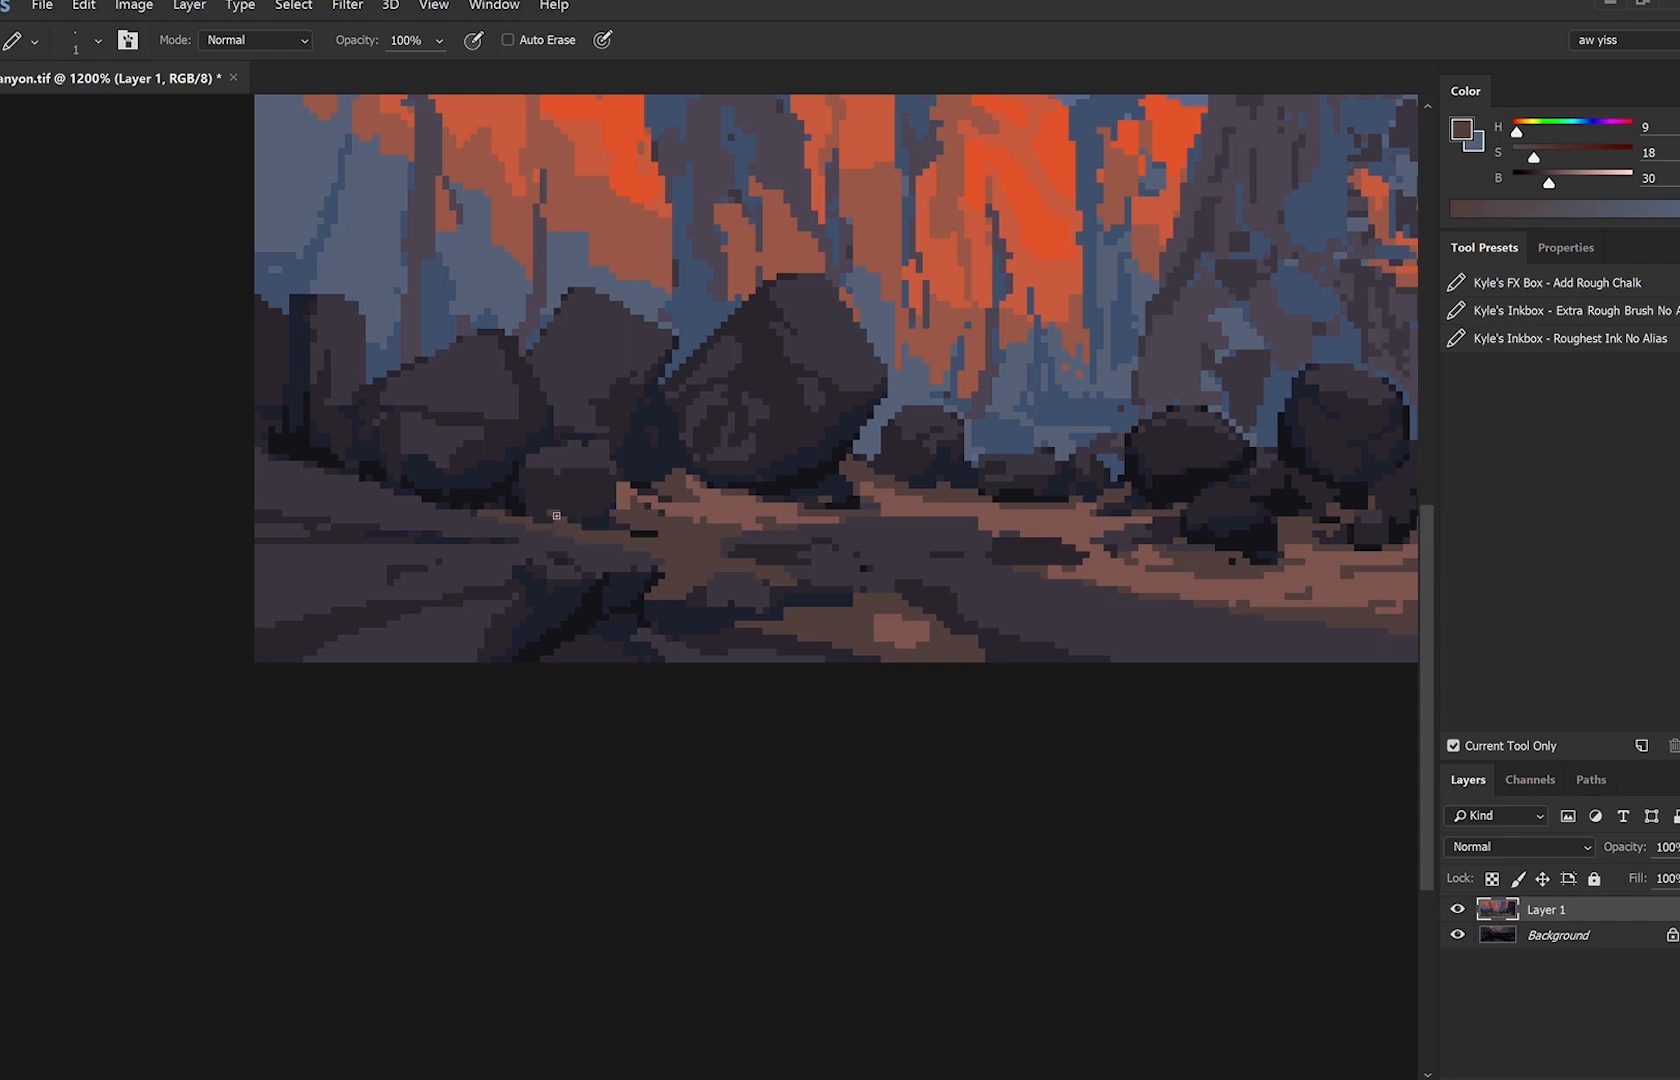
{"action": "left_click", "coordinate": [598, 529], "text": "alt"}
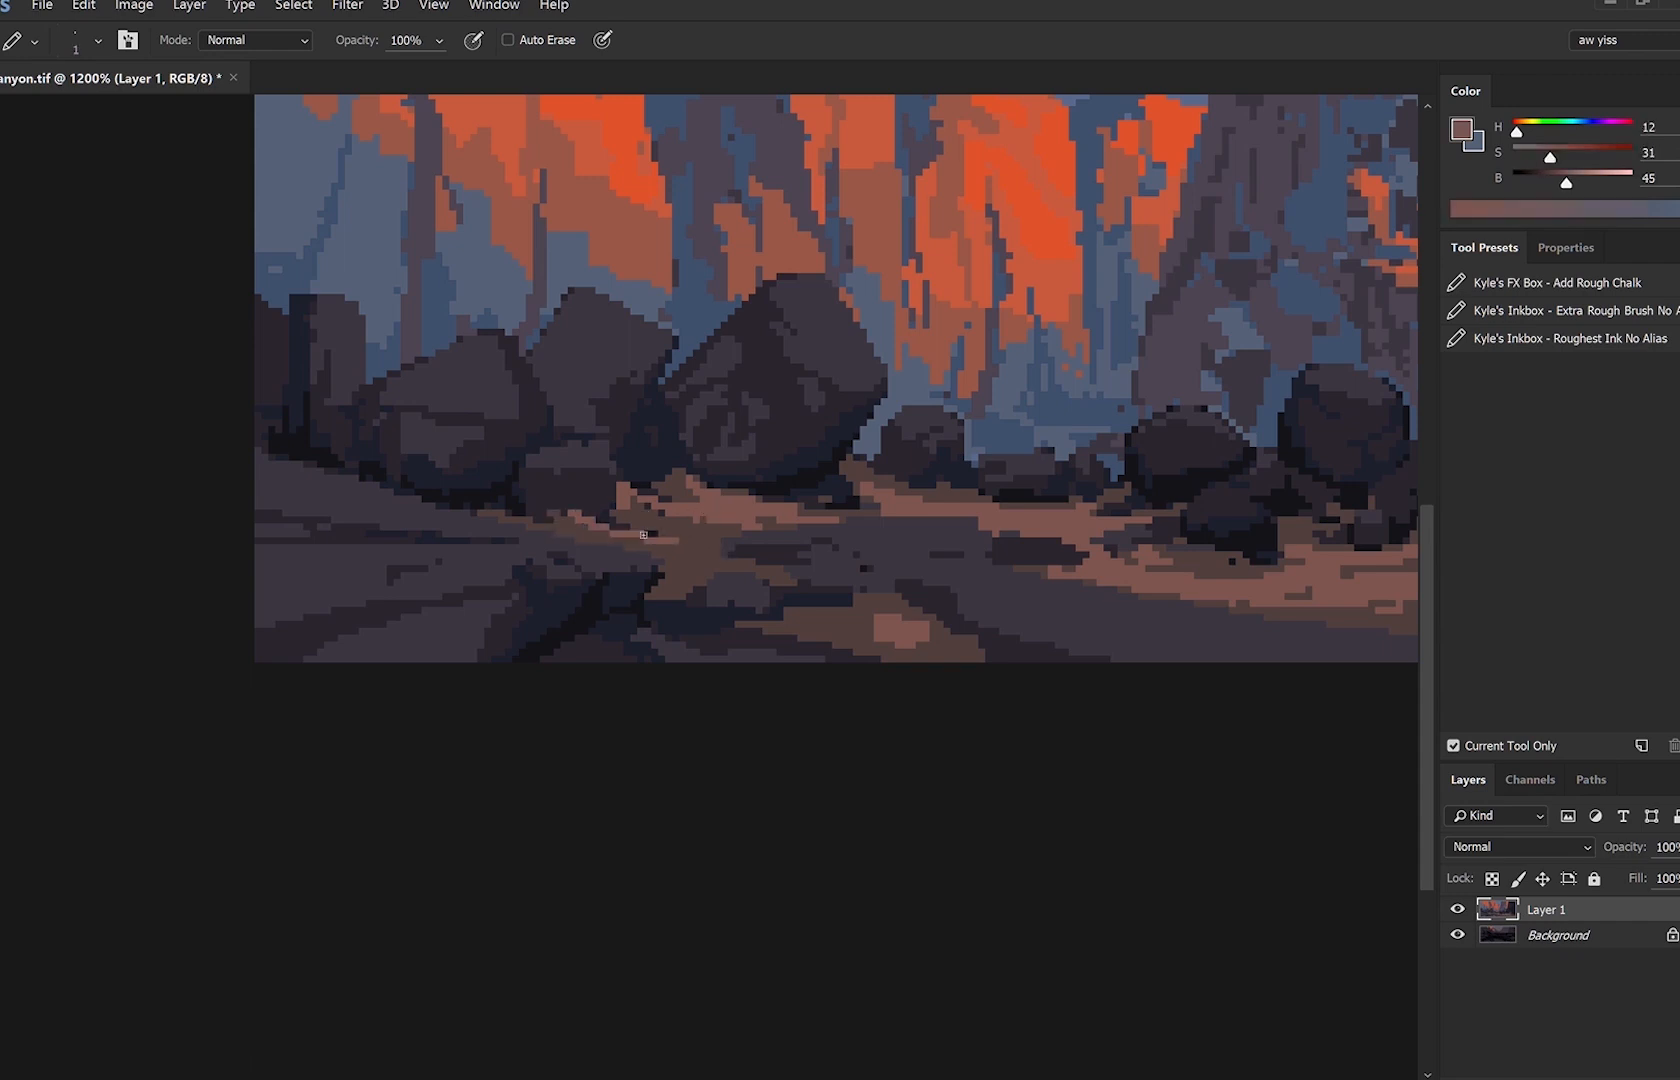
{"action": "left_click", "coordinate": [800, 541], "text": "alt"}
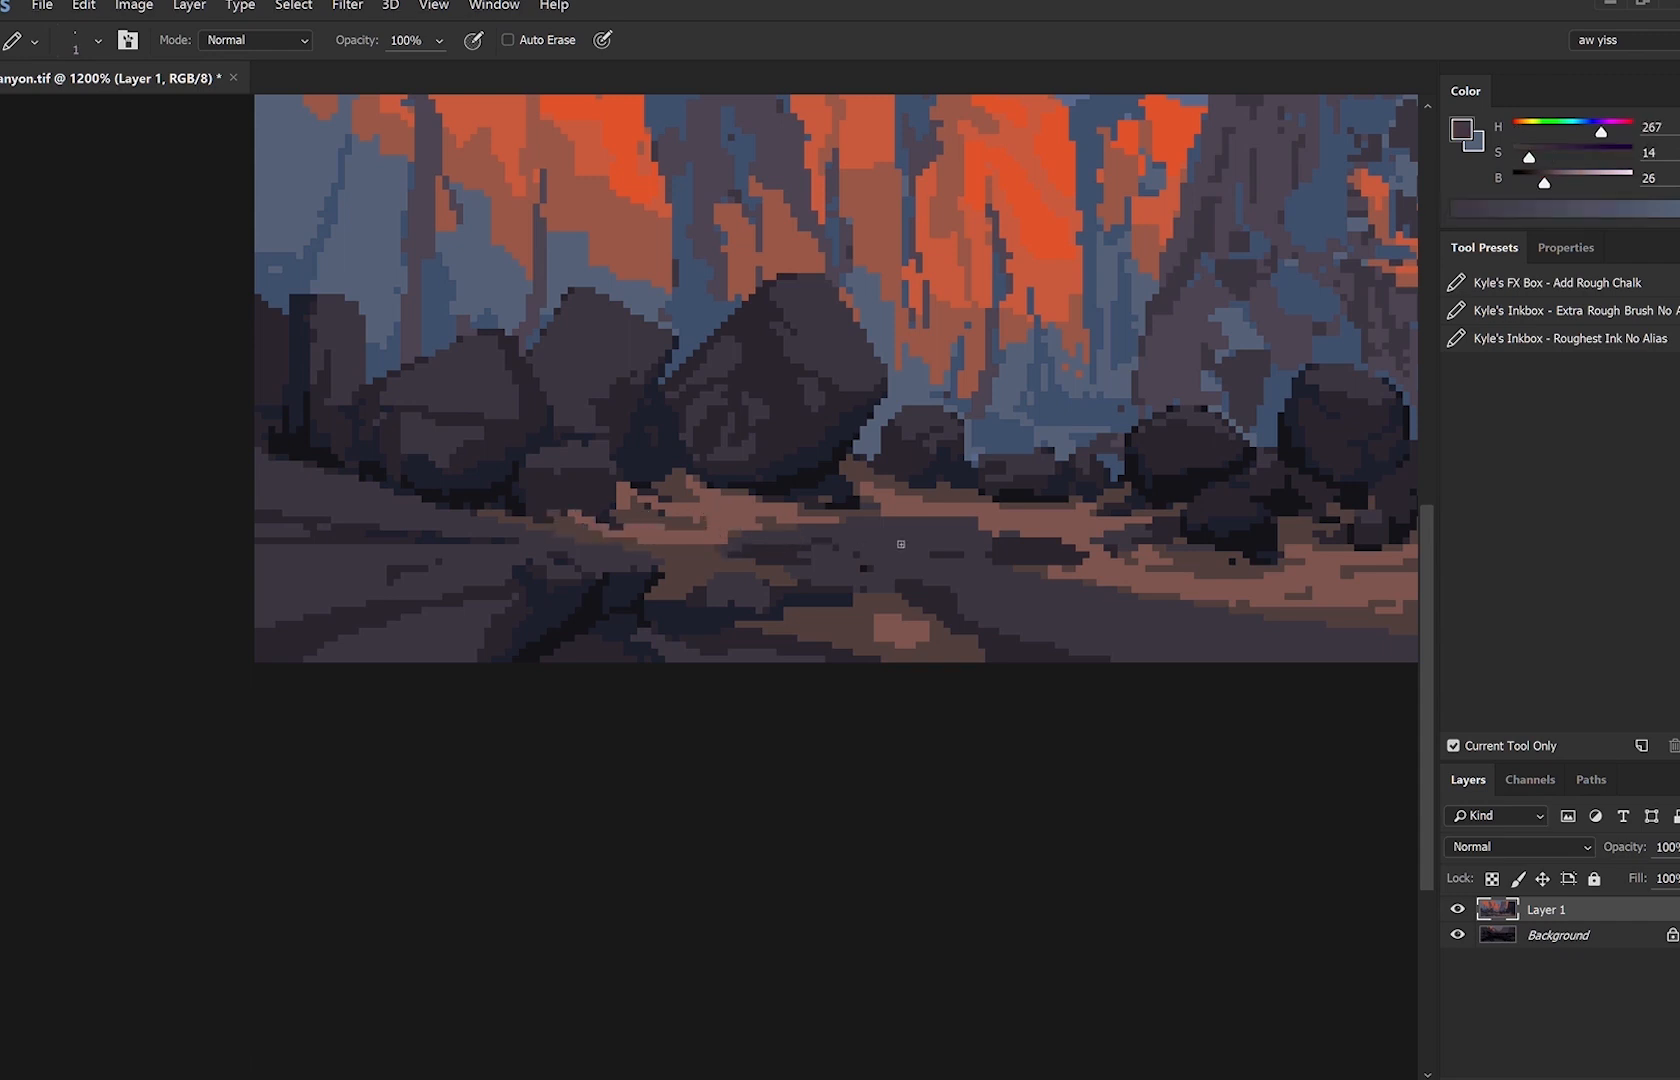
Break up the dark ground patch in front of the largest boulder with dark brown sand (H 9, S 18, B 30).
{"action": "left_click", "coordinate": [958, 551], "text": "alt"}
{"action": "key", "text": "bracketright"}
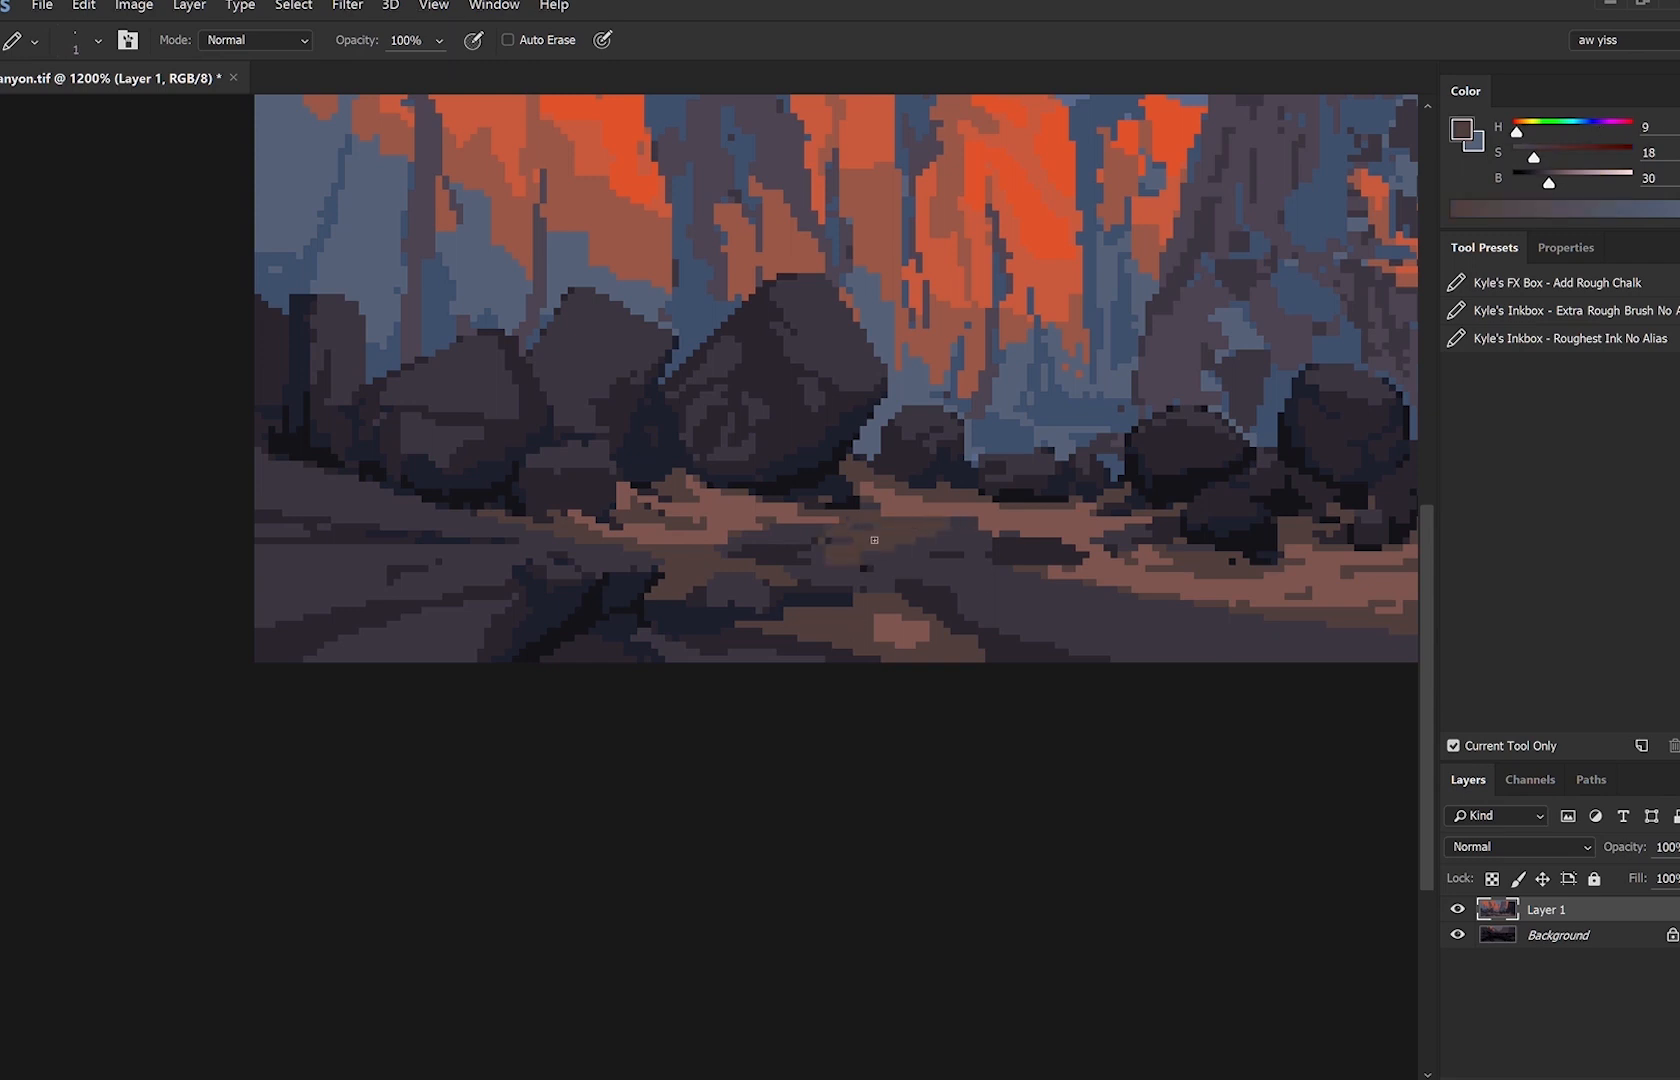
{"action": "key", "text": "bracketleft"}
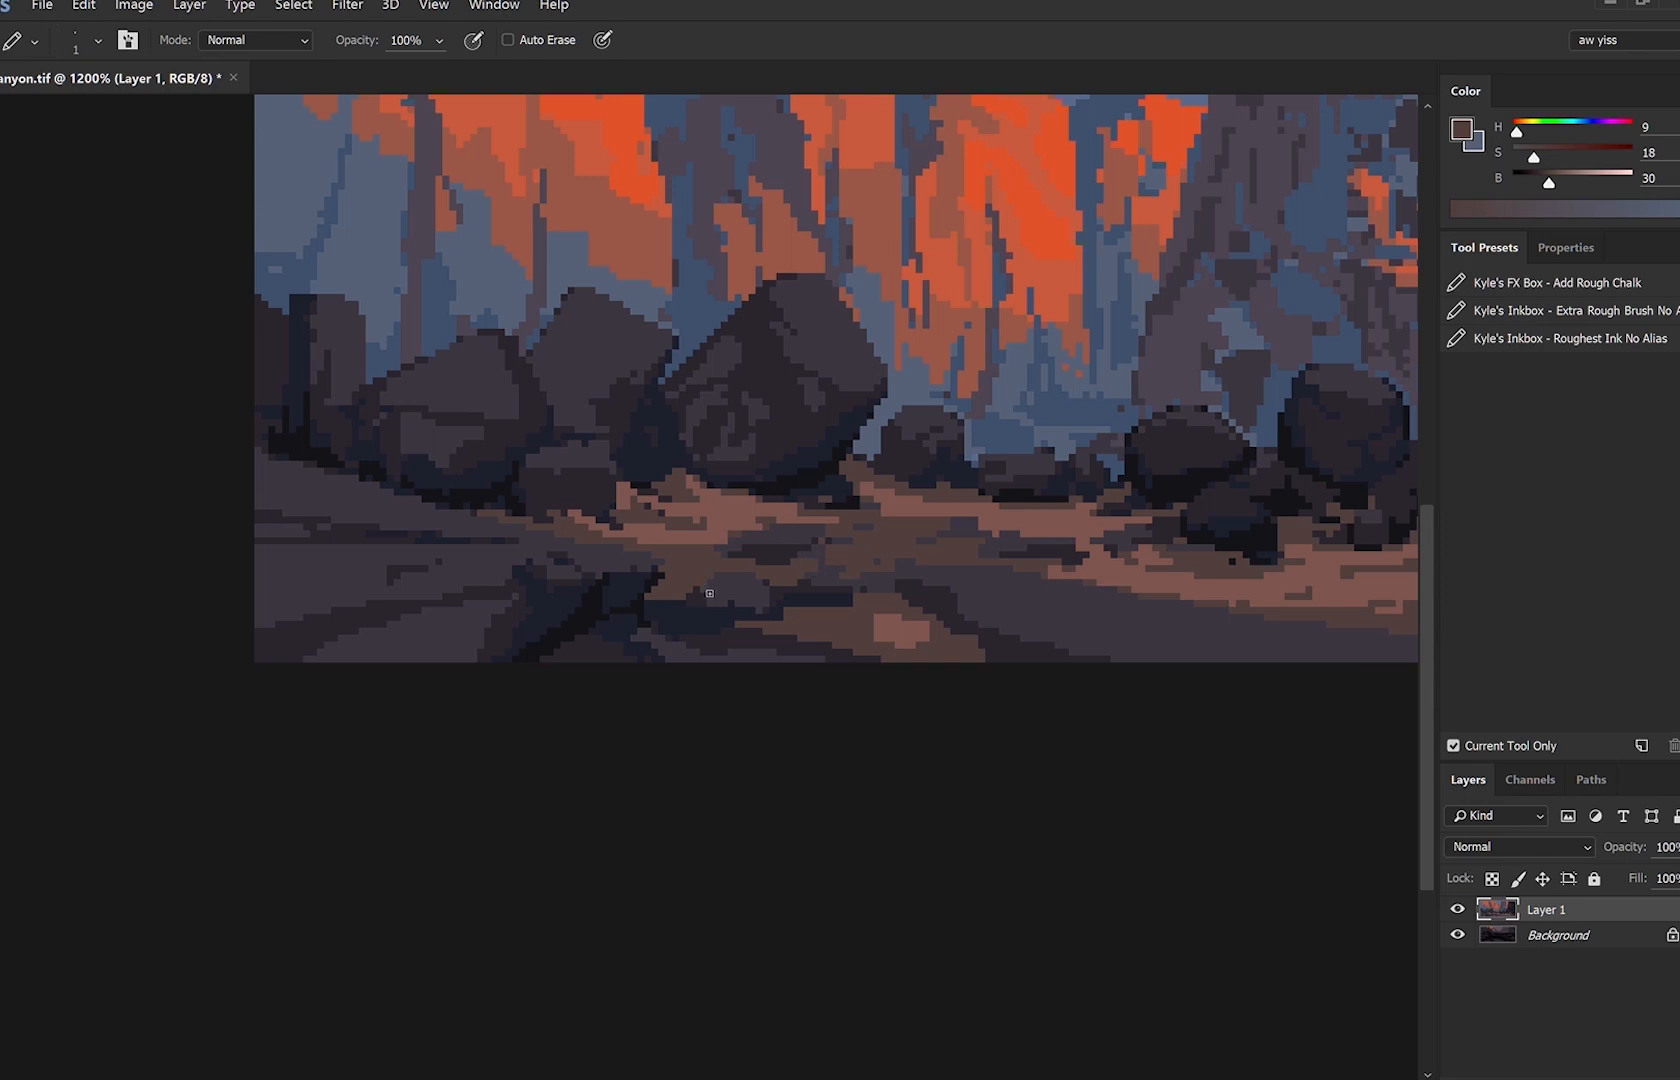
Refine the tip of the foreground slab and the sand edge beside it with sampled purple and dark brown.
{"action": "left_click", "coordinate": [630, 567], "text": "alt"}
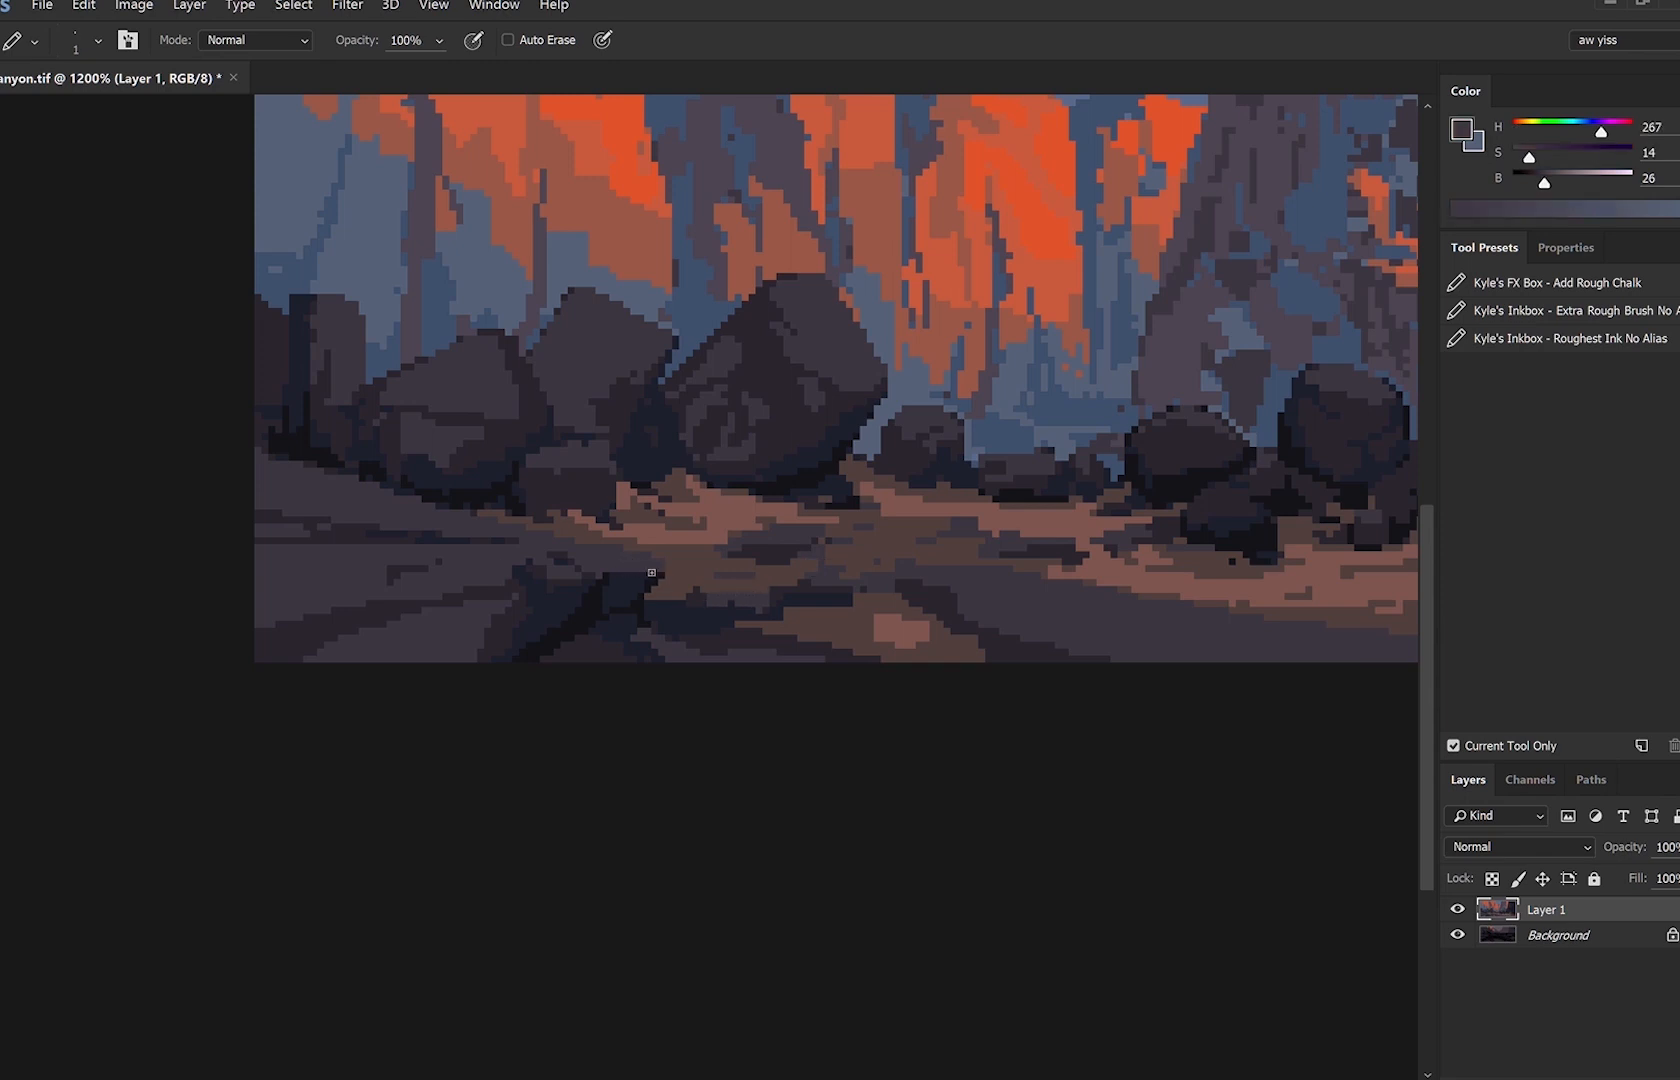
{"action": "left_click", "coordinate": [649, 582], "text": "alt"}
{"action": "left_click_drag", "start_coordinate": [668, 568], "coordinate": [684, 576]}
{"action": "left_click", "coordinate": [684, 577], "text": "alt"}
Check the whole composition and flip the painting horizontally.
{"action": "left_click", "coordinate": [930, 619], "text": "alt"}
{"action": "left_click", "coordinate": [1030, 665], "text": "alt"}
{"action": "left_click", "coordinate": [1130, 715], "text": "alt"}
{"action": "left_click", "coordinate": [1228, 763], "text": "alt"}
{"action": "left_click", "coordinate": [1228, 763], "text": "alt"}
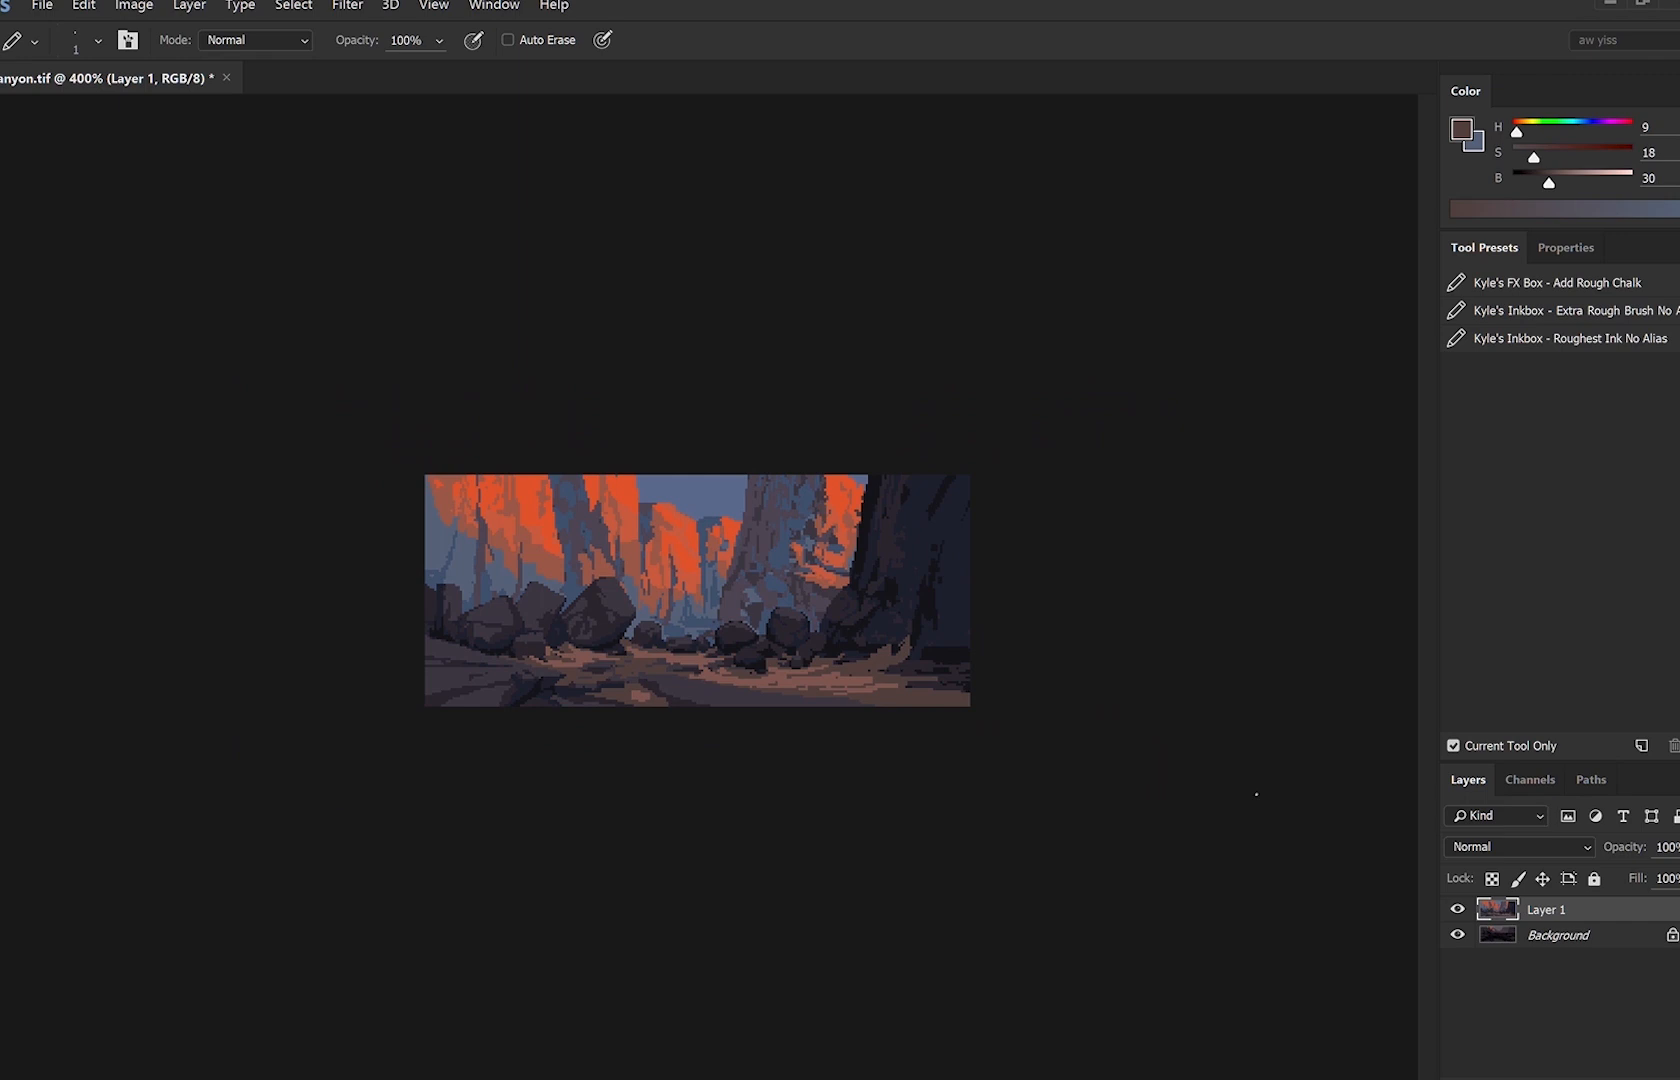
{"action": "scroll", "coordinate": [907, 457], "scroll_direction": "up", "scroll_amount": 6}
Reshape the sunlit cliff's sky-side edge and lower light patches with bright orange and terracotta (H 14, S 64, B 69).
{"action": "left_click", "coordinate": [752, 519], "text": "alt"}
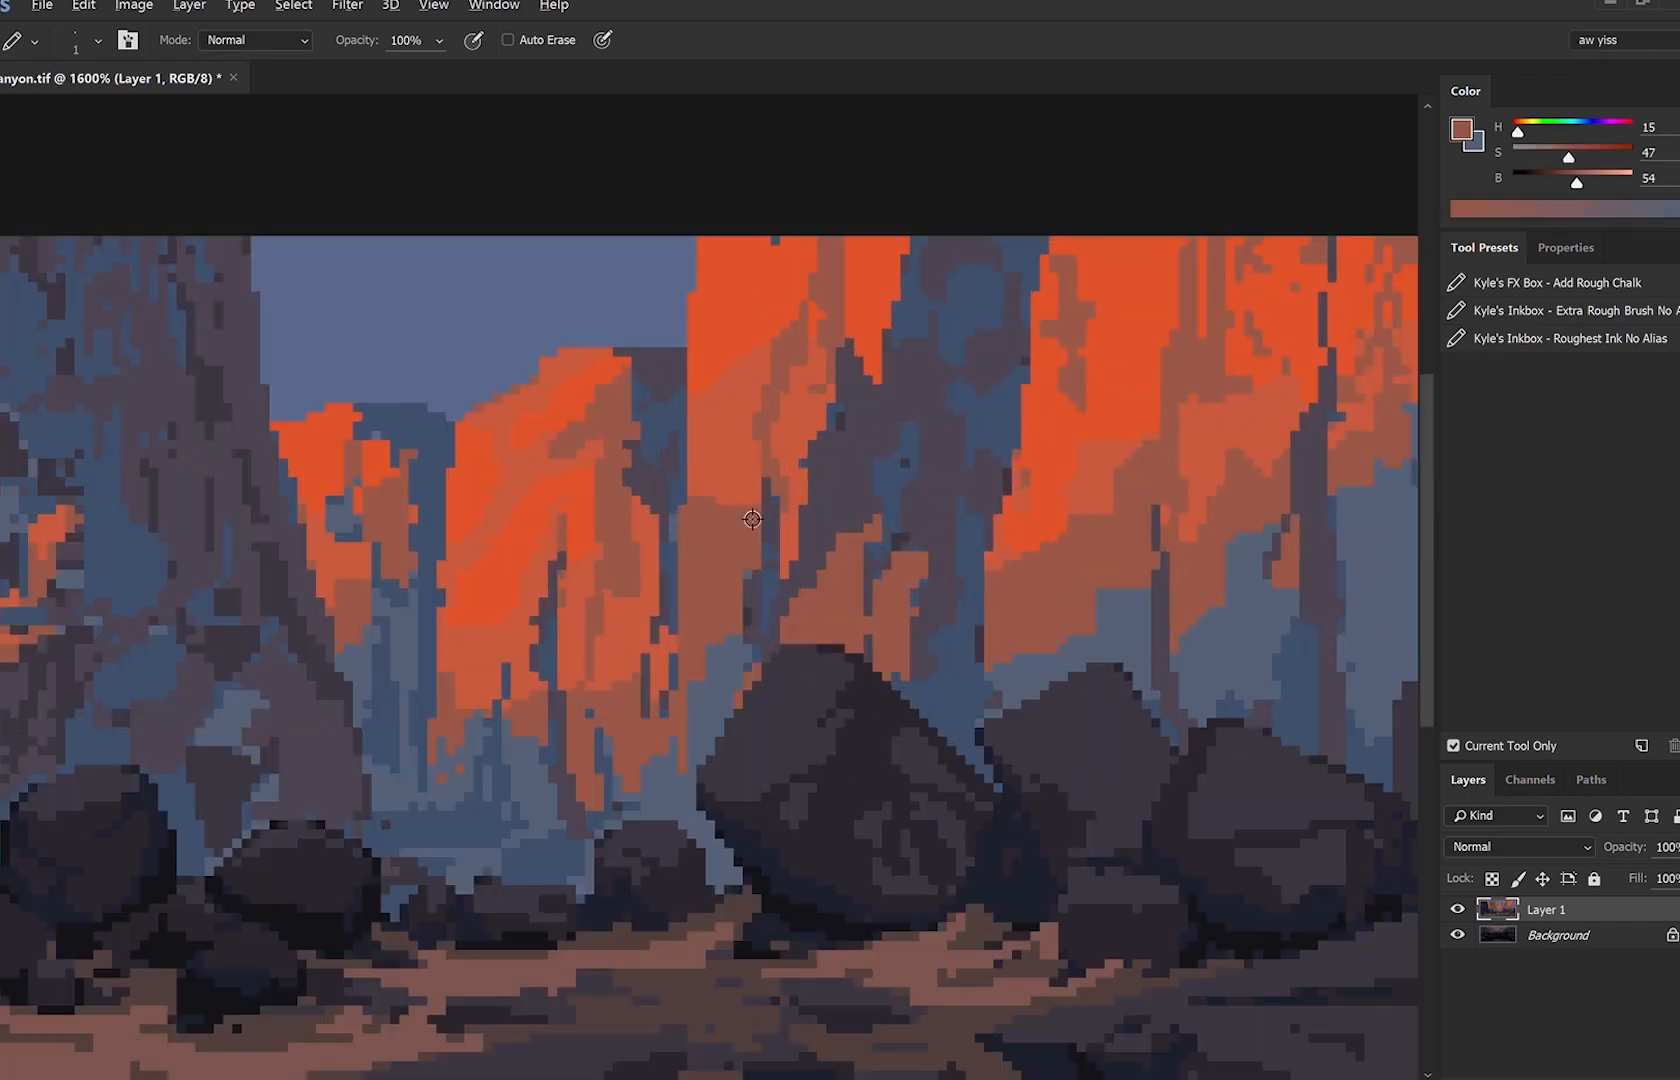
{"action": "left_click", "coordinate": [718, 468], "text": "alt"}
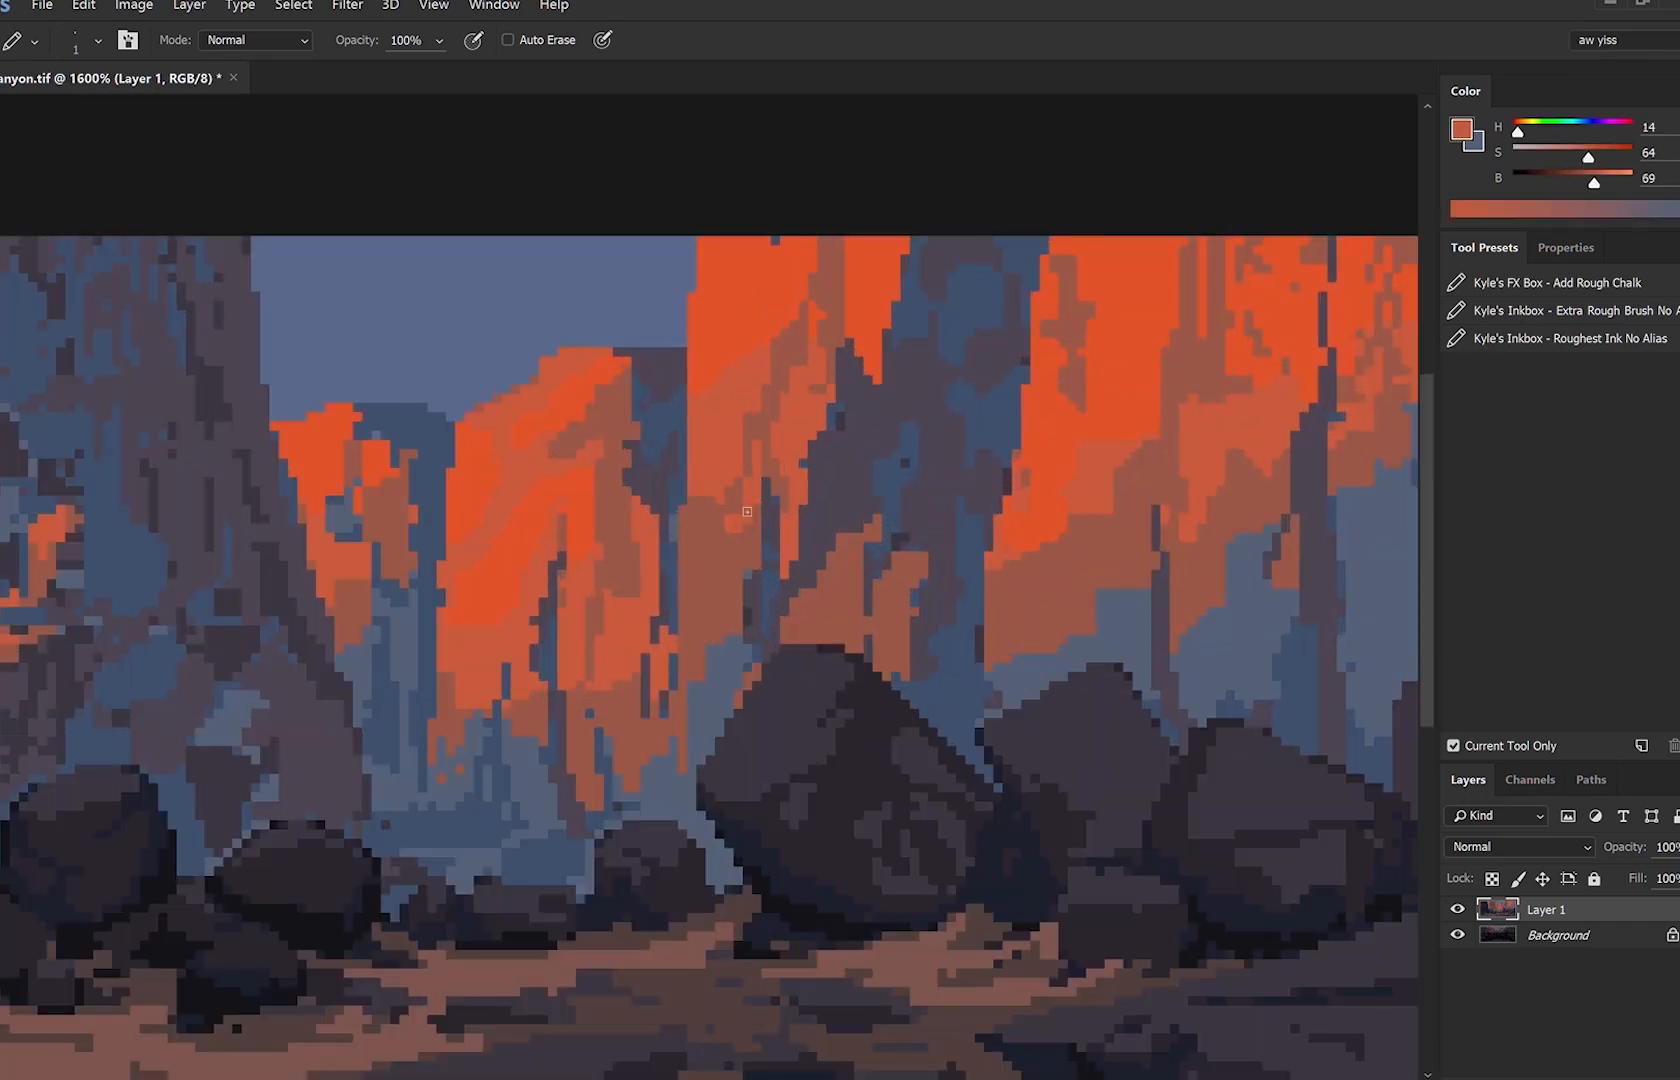
{"action": "left_click", "coordinate": [688, 406], "text": "alt"}
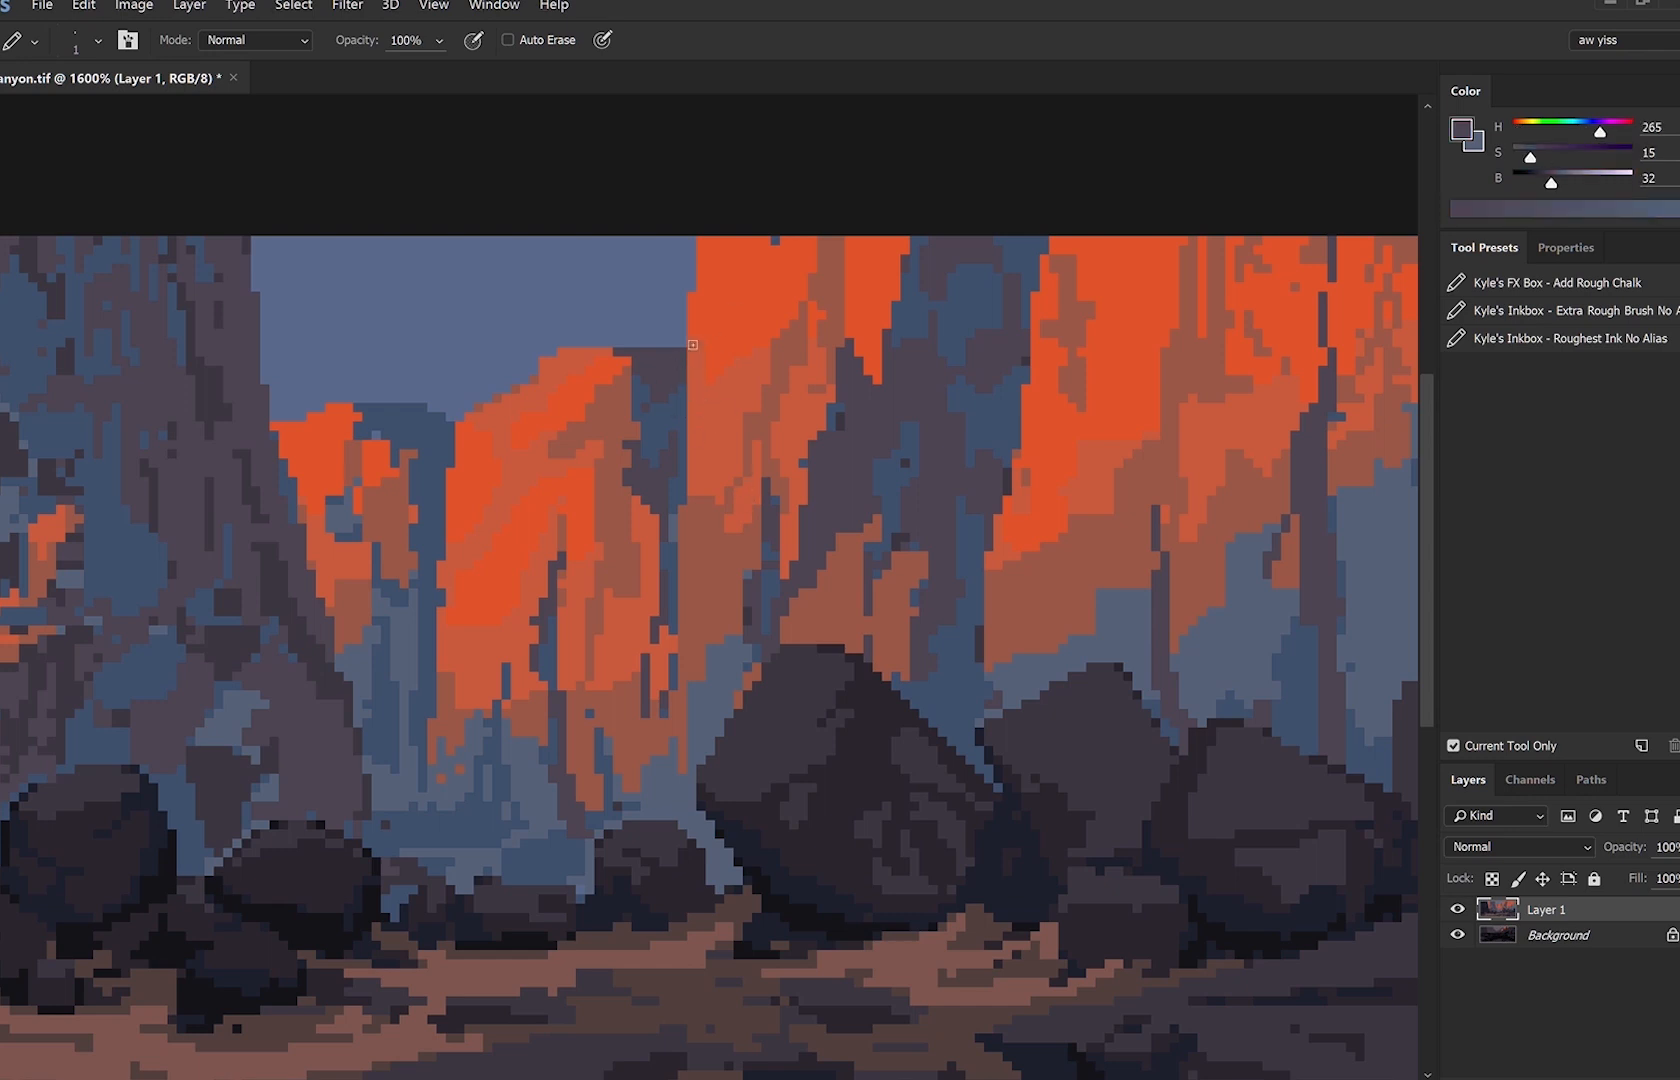
{"action": "left_click", "coordinate": [705, 280], "text": "alt"}
{"action": "left_click", "coordinate": [1054, 541], "text": "alt"}
{"action": "left_click", "coordinate": [703, 417], "text": "alt"}
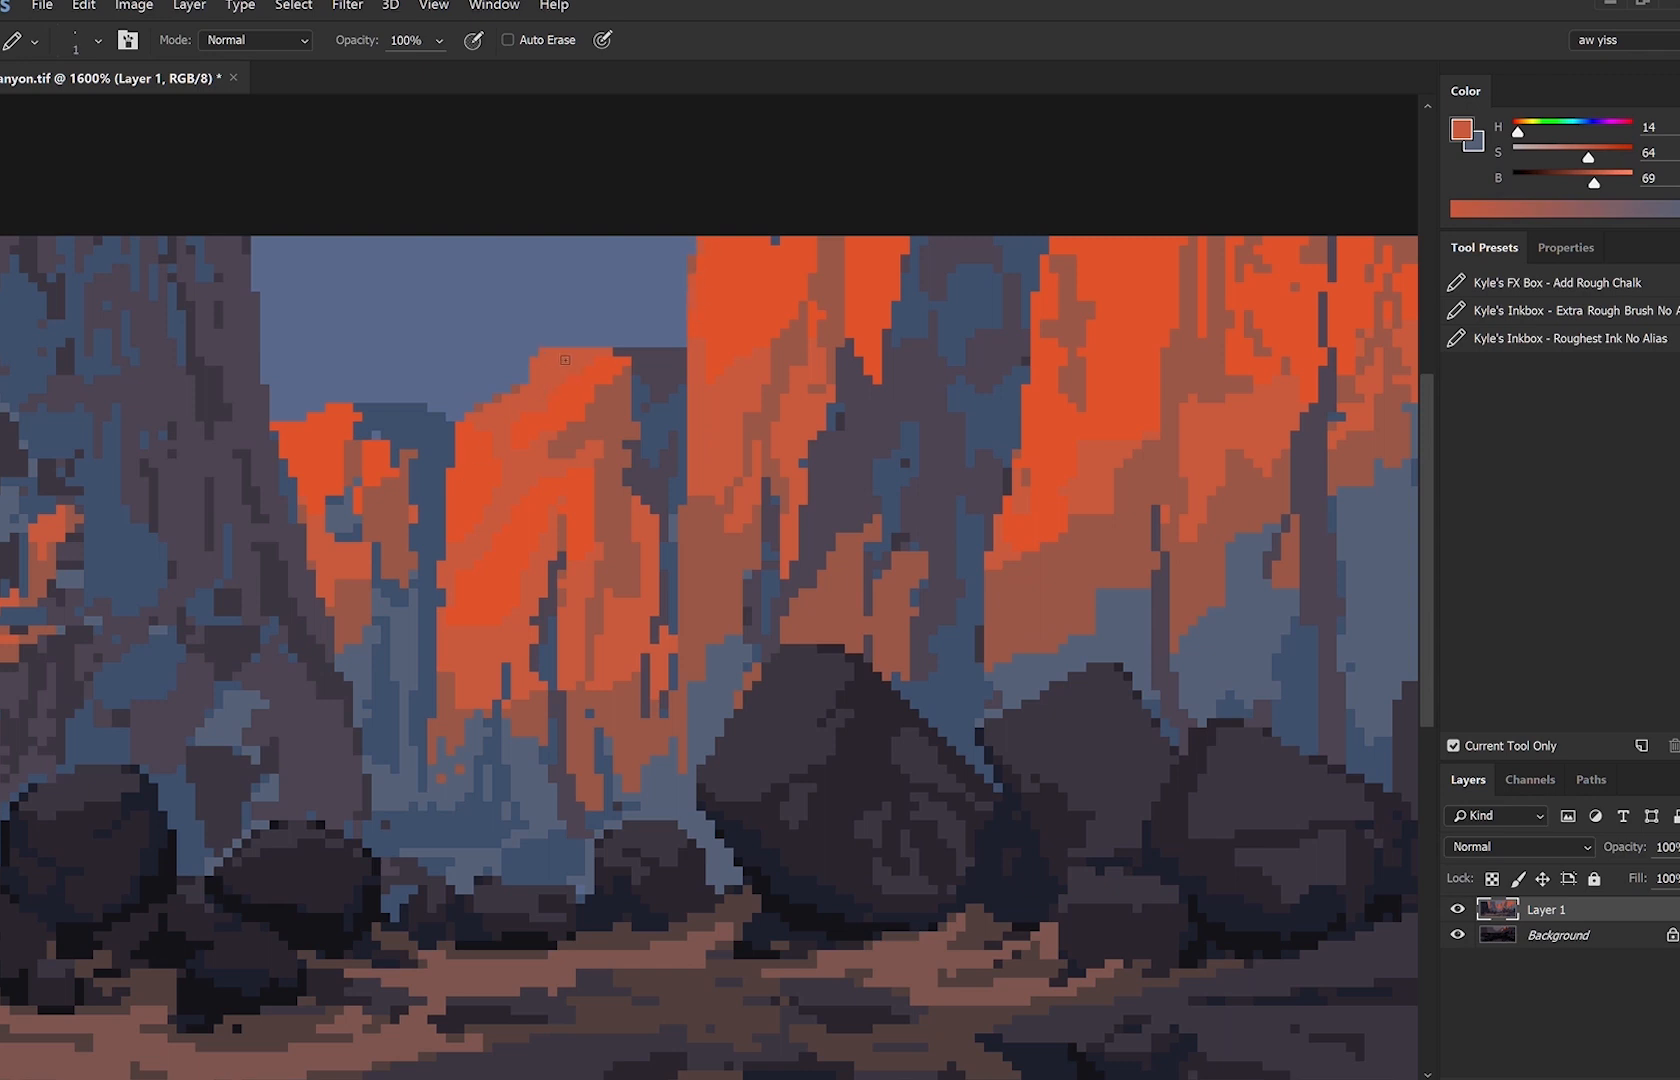
Raise the peak of the middle orange cliff and soften the shaded cliff tops with grey-blue (H 223, S 24, B 46).
{"action": "left_click", "coordinate": [610, 350], "text": "alt"}
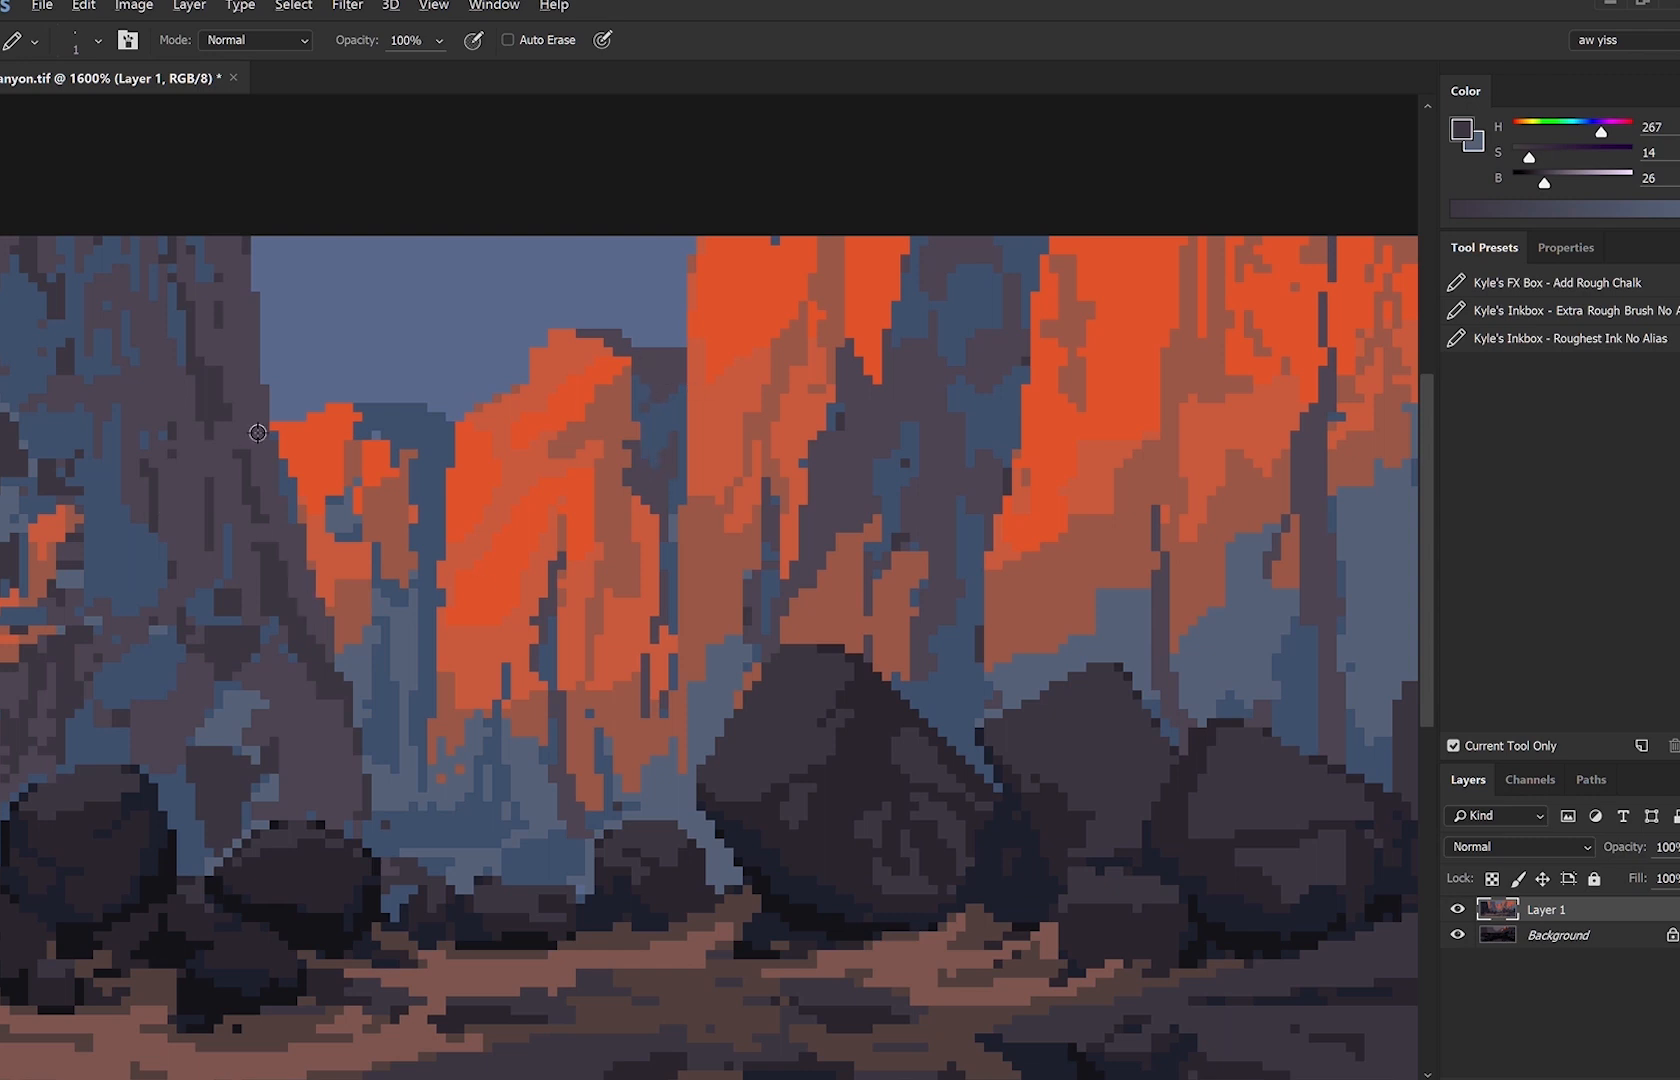
{"action": "left_click", "coordinate": [664, 345], "text": "alt"}
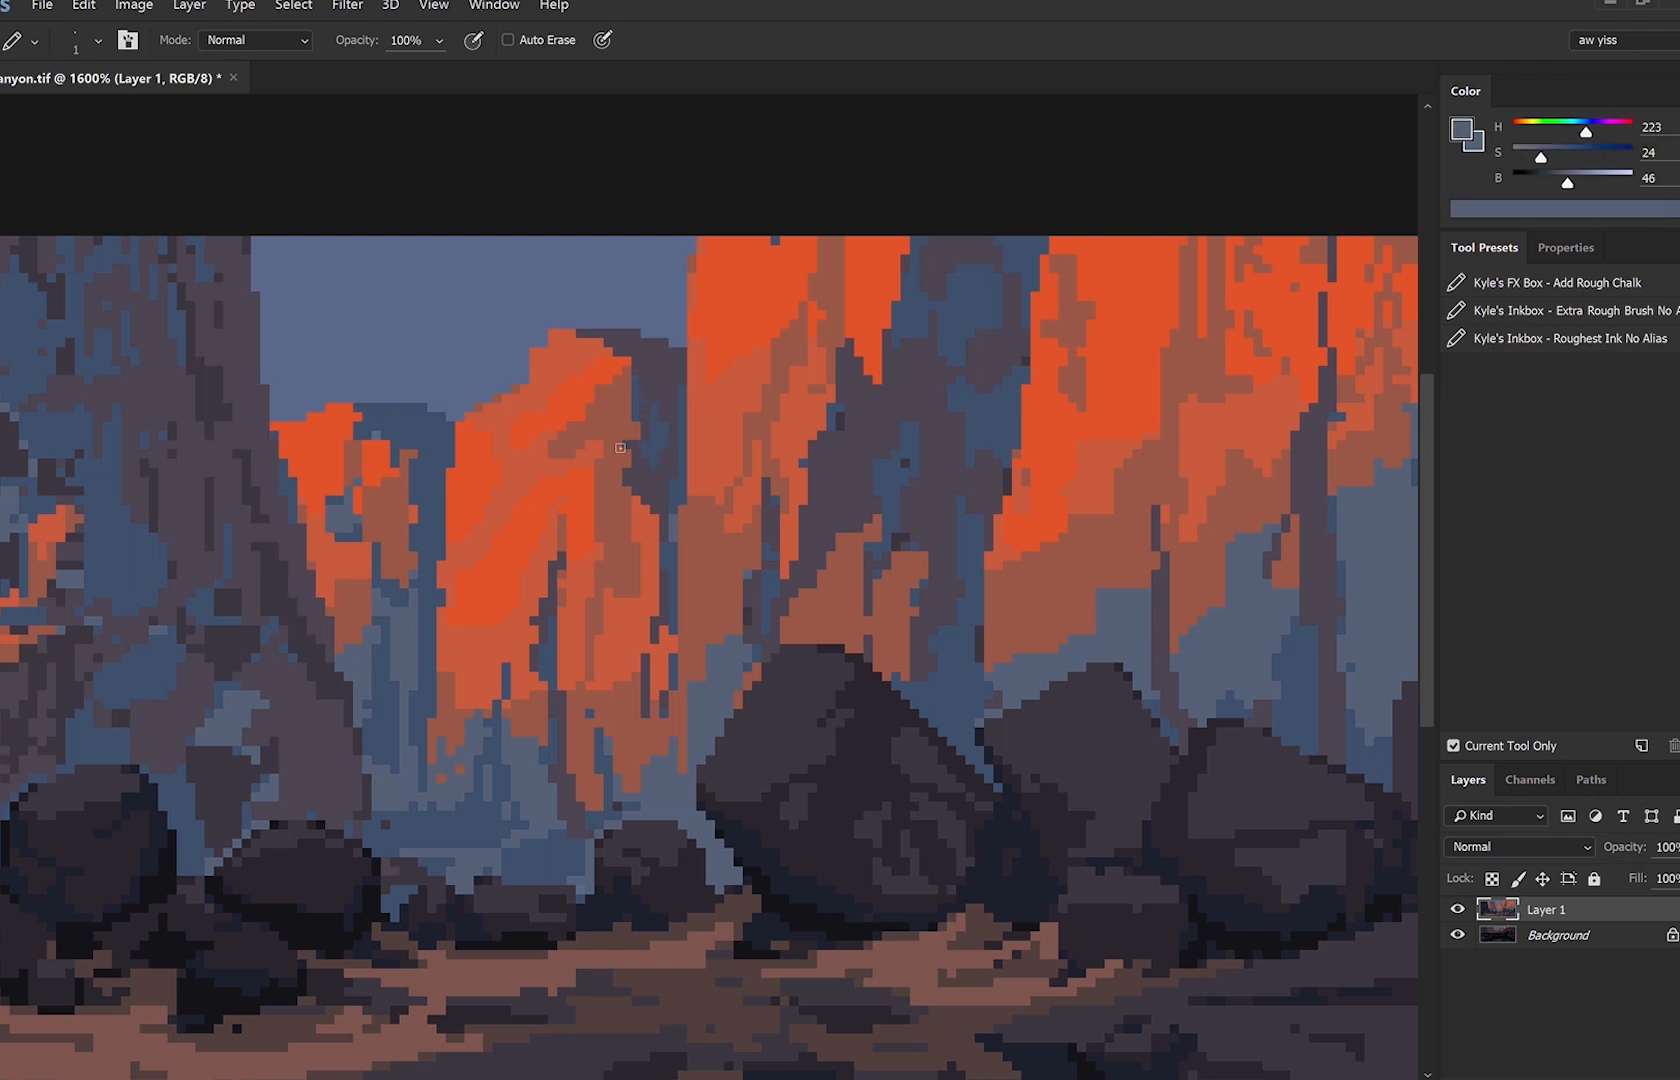
{"action": "mouse_move", "coordinate": [610, 334]}
{"action": "left_mouse_down"}
{"action": "mouse_move", "coordinate": [680, 379]}
{"action": "mouse_move", "coordinate": [667, 364]}
{"action": "mouse_move", "coordinate": [683, 394]}
{"action": "mouse_move", "coordinate": [661, 441]}
{"action": "mouse_move", "coordinate": [635, 378]}
{"action": "left_mouse_up"}
{"action": "key", "text": "]"}
{"action": "key", "text": "["}
{"action": "mouse_move", "coordinate": [401, 408]}
{"action": "left_mouse_down"}
{"action": "mouse_move", "coordinate": [373, 410]}
{"action": "mouse_move", "coordinate": [446, 431]}
{"action": "left_mouse_up"}
{"action": "mouse_move", "coordinate": [412, 408]}
{"action": "left_mouse_down"}
{"action": "mouse_move", "coordinate": [391, 413]}
{"action": "mouse_move", "coordinate": [397, 446]}
{"action": "left_mouse_up"}
Touch up the shaded top of the middle cliff with sampled grey-blue (H 223, S 24, B 46) and flip the painting horizontally.
{"action": "left_click", "coordinate": [698, 339], "text": "alt"}
{"action": "left_click", "coordinate": [705, 339], "text": "alt"}
{"action": "left_click", "coordinate": [708, 339], "text": "alt"}
{"action": "key", "text": "F2"}
Refine the distant cliff's shaded top against the sky with sampled sky blue (H 225, S 32, B 54), dark blue and grey-blue.
{"action": "left_click", "coordinate": [678, 418], "text": "ctrl"}
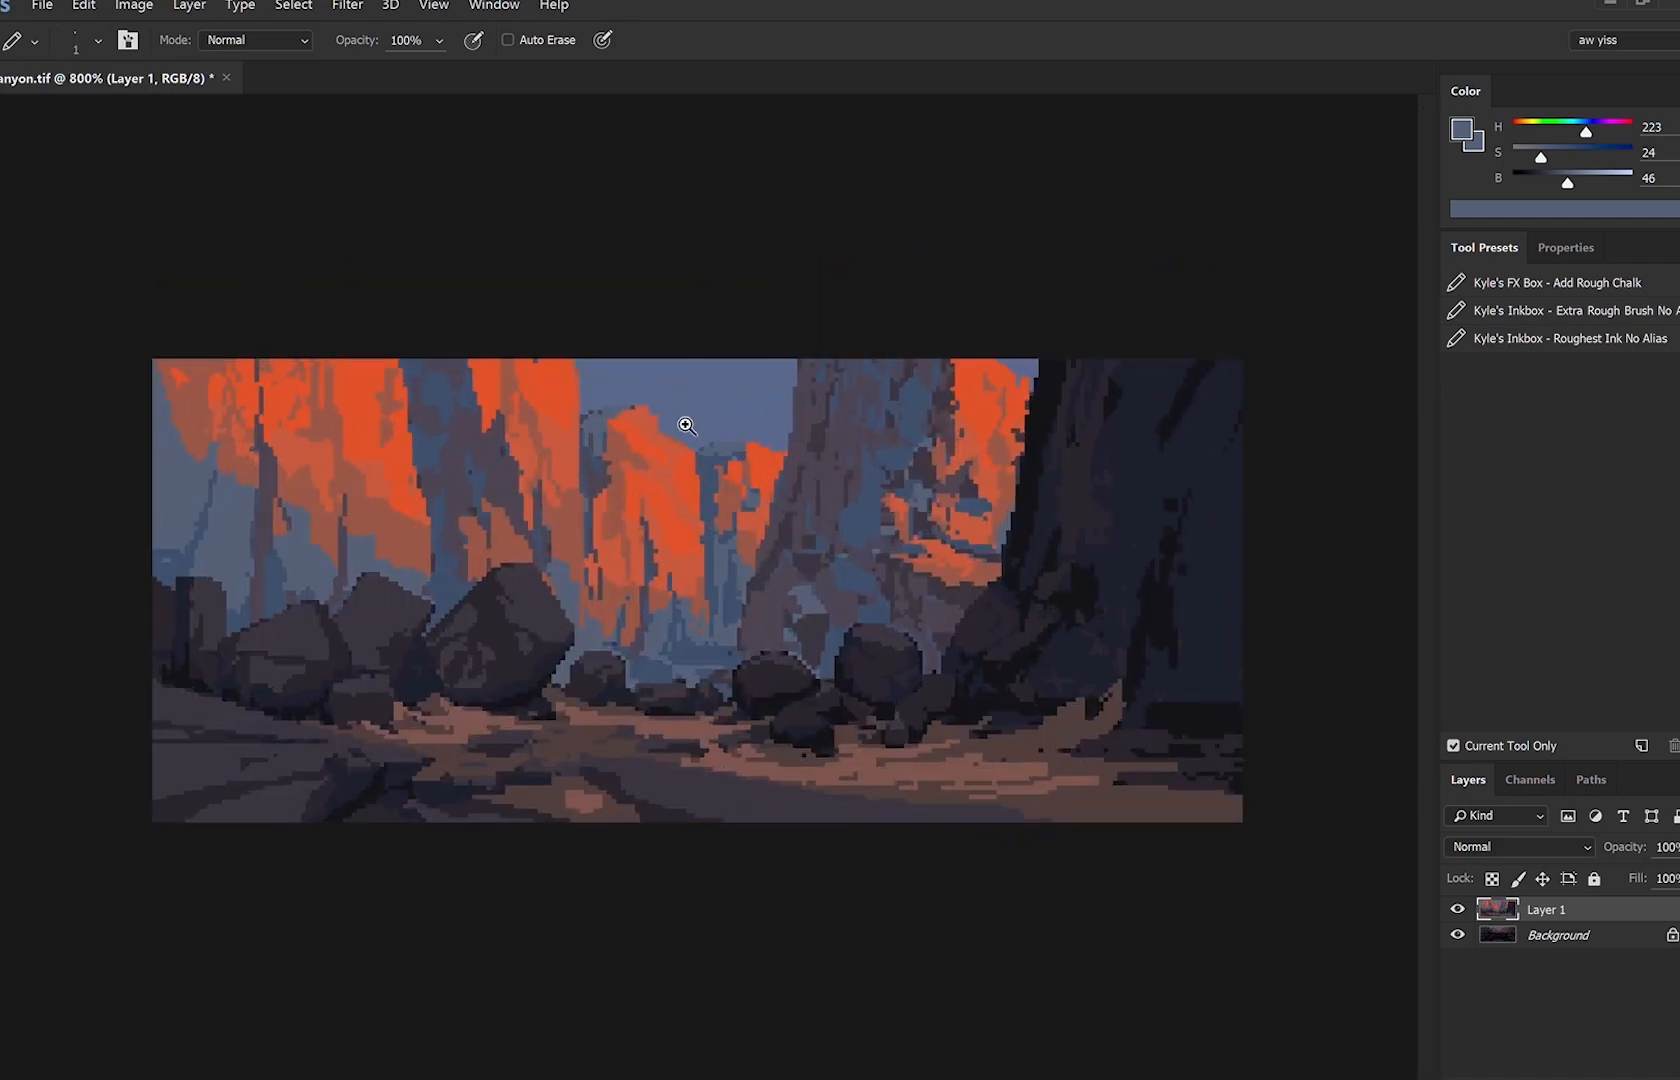
{"action": "left_click", "coordinate": [683, 424], "text": "ctrl"}
{"action": "left_click", "coordinate": [685, 424], "text": "ctrl"}
{"action": "left_click", "coordinate": [783, 459], "text": "alt"}
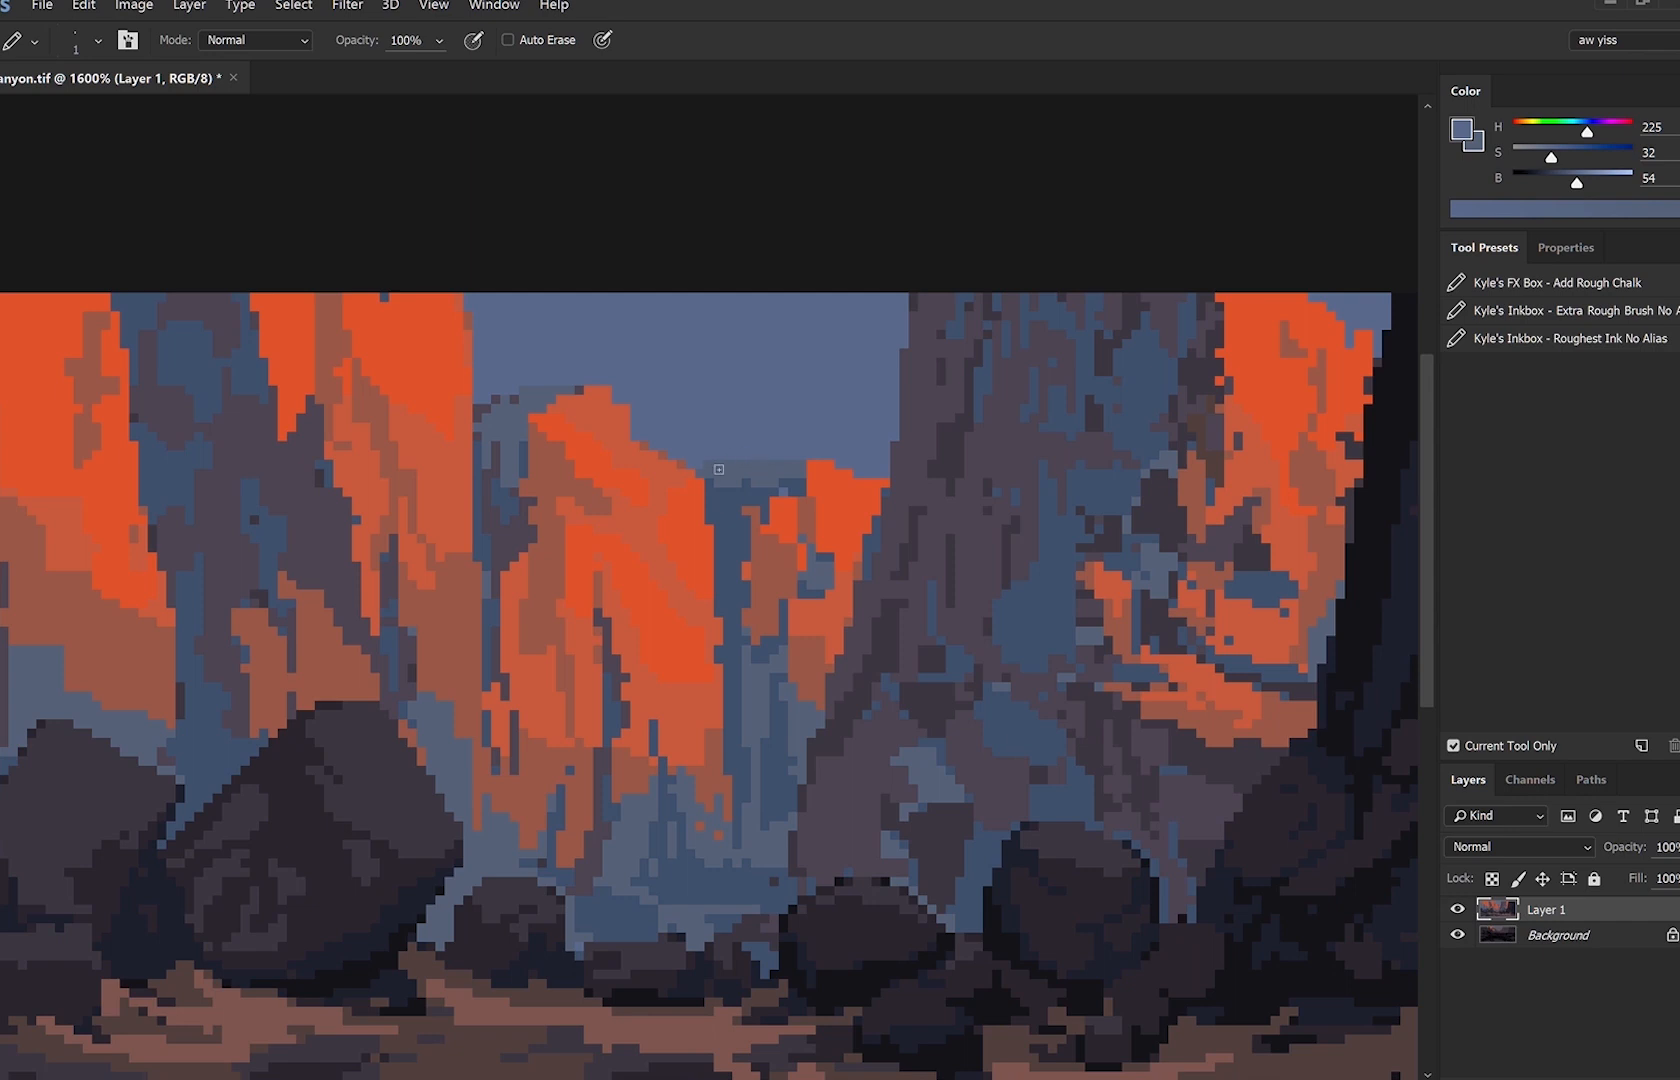
{"action": "left_click", "coordinate": [760, 475], "text": "alt"}
{"action": "mouse_move", "coordinate": [719, 467]}
{"action": "left_mouse_down"}
{"action": "mouse_move", "coordinate": [726, 518]}
{"action": "mouse_move", "coordinate": [753, 503]}
{"action": "left_mouse_up"}
{"action": "left_click", "coordinate": [739, 534], "text": "alt"}
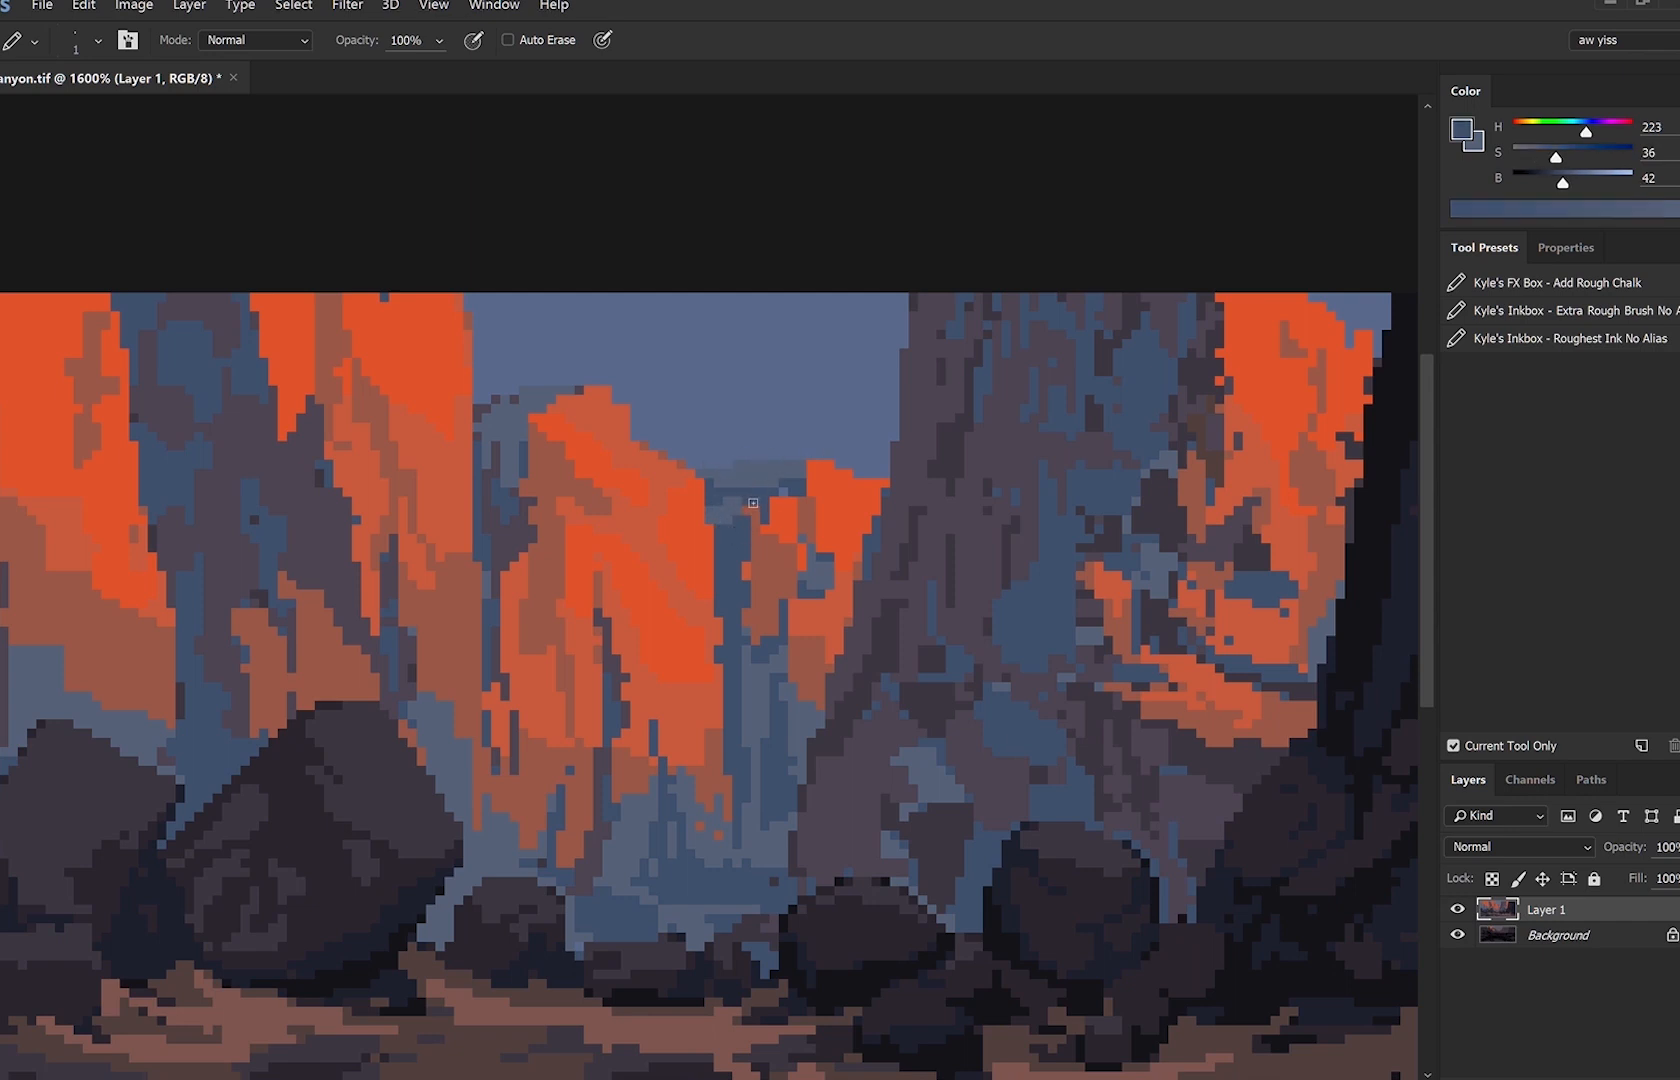
{"action": "left_click", "coordinate": [788, 519], "text": "alt"}
{"action": "left_click", "coordinate": [790, 472], "text": "alt"}
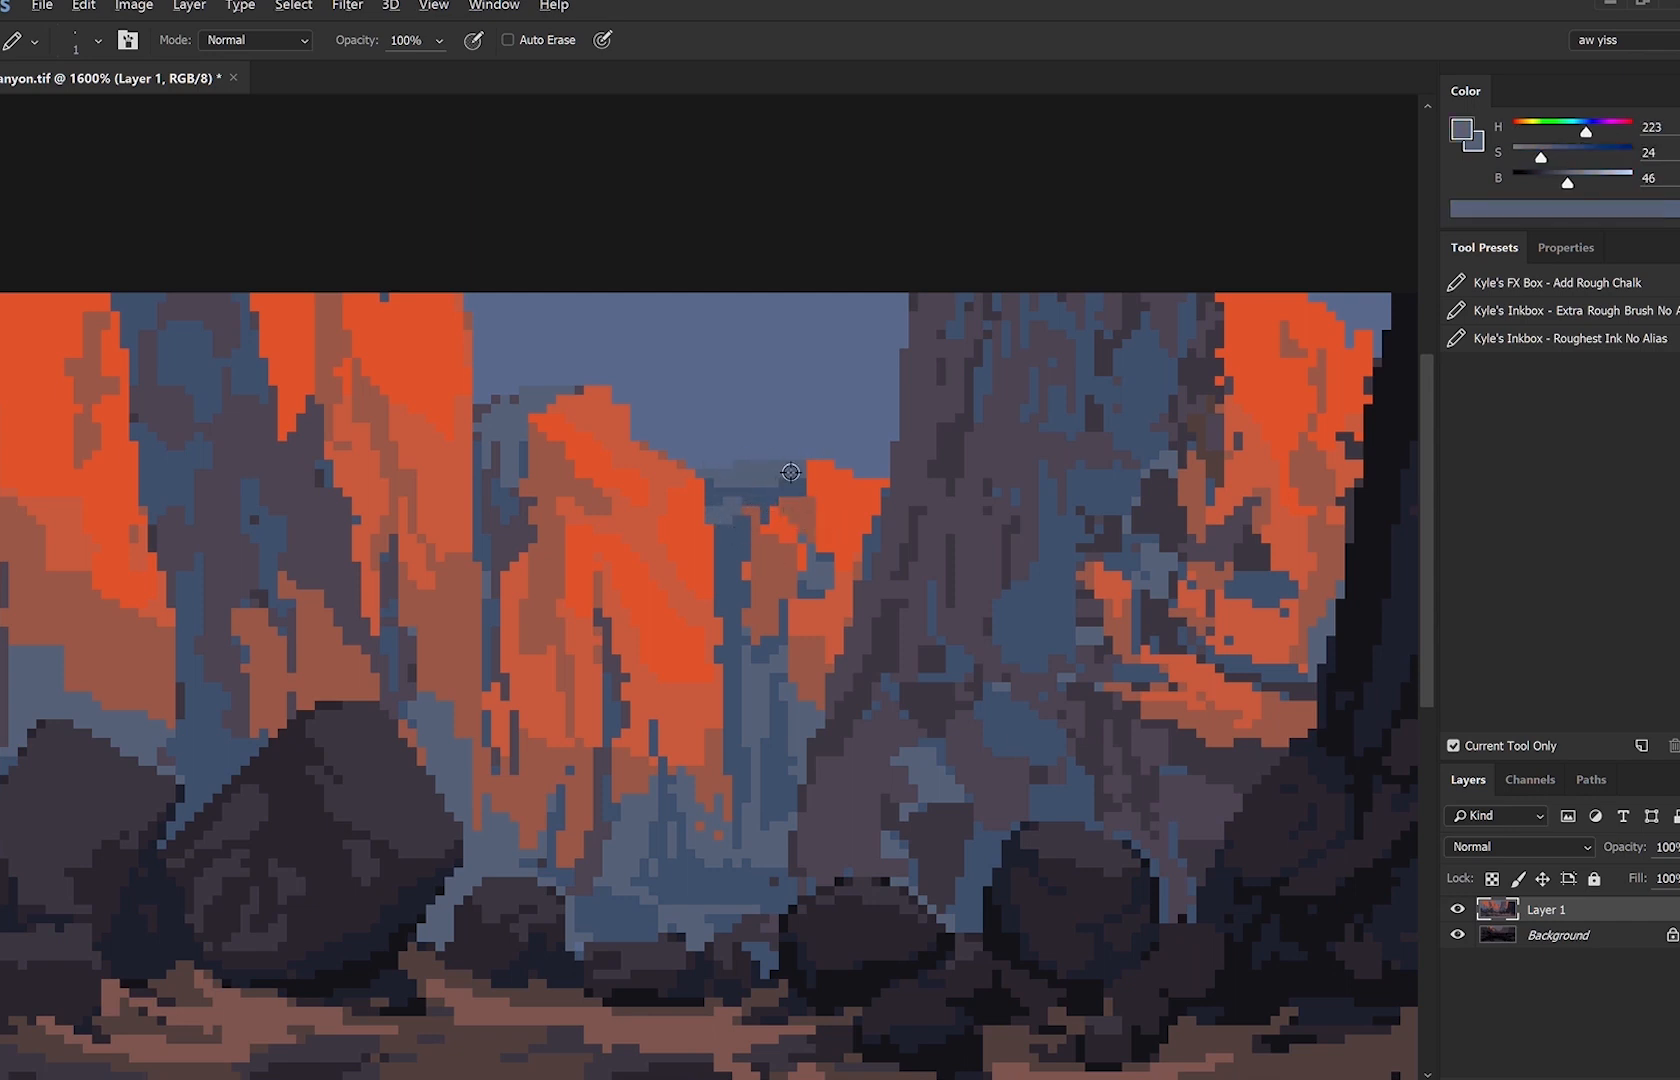
Add patches to the upper part of the sunlit cliffs with sampled terracotta (H 14, S 64, B 69).
{"action": "left_click", "coordinate": [833, 577], "text": "alt"}
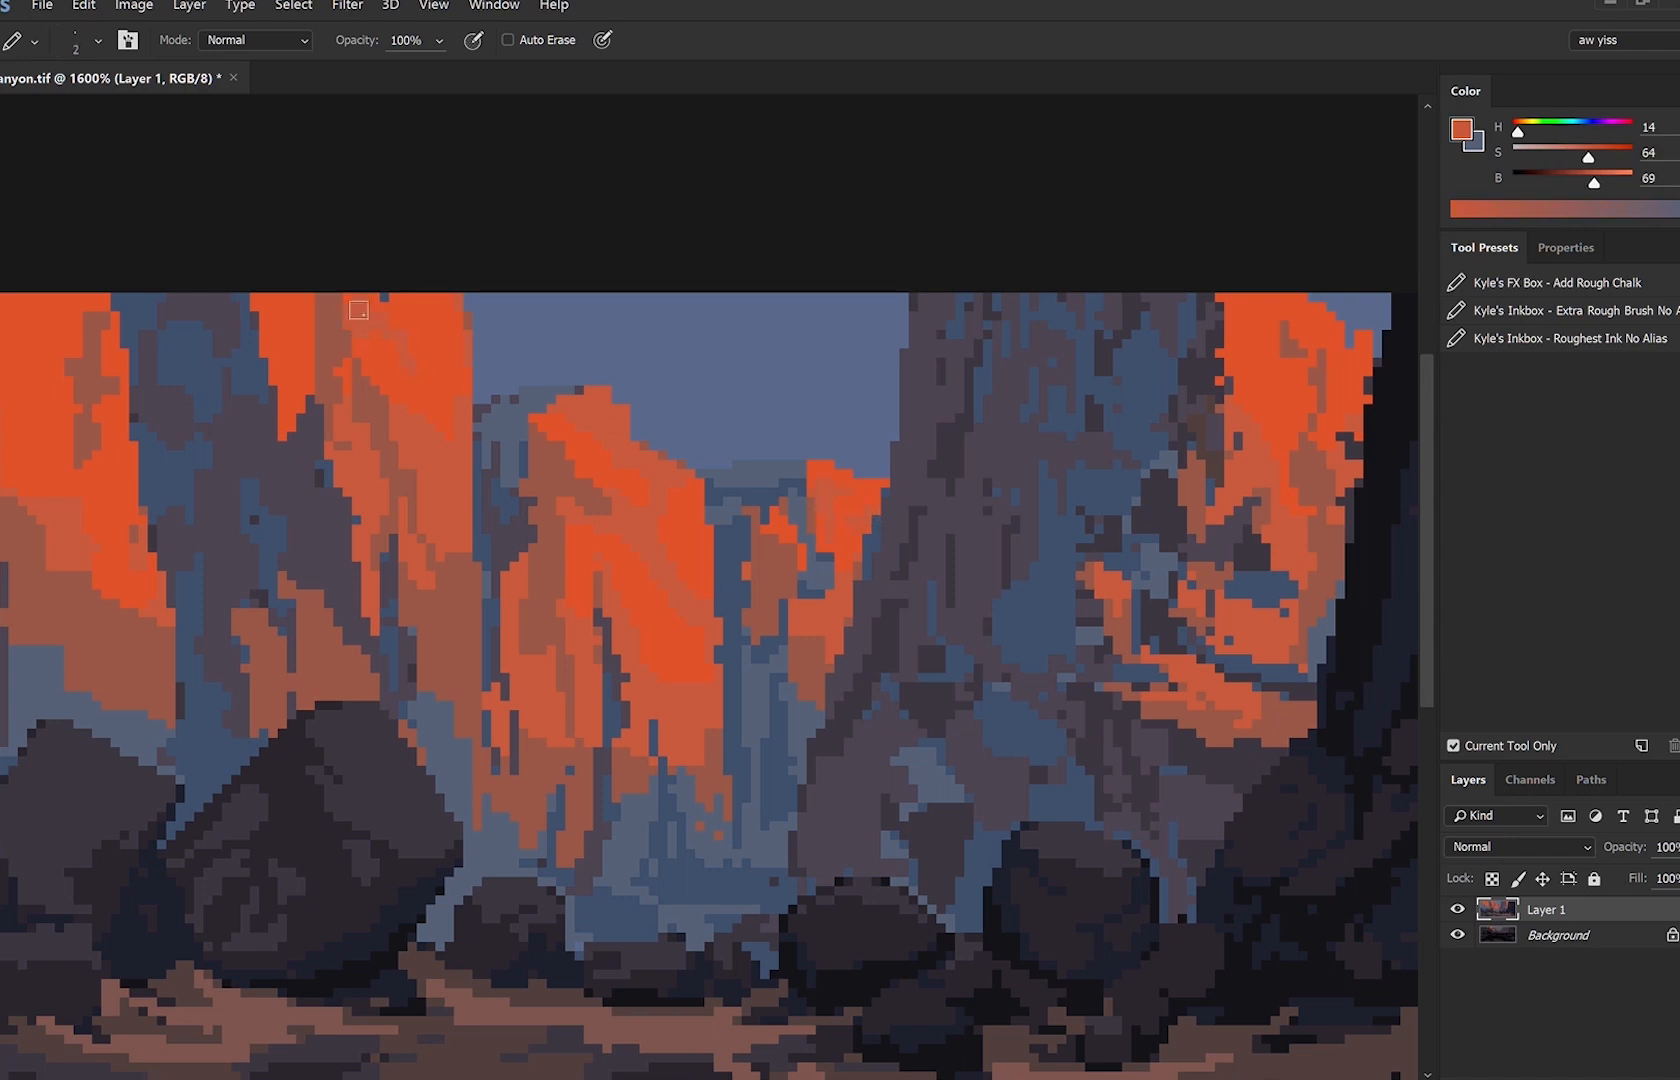
{"action": "left_click_drag", "start_coordinate": [483, 491], "coordinate": [843, 521]}
{"action": "key", "text": "bracketleft"}
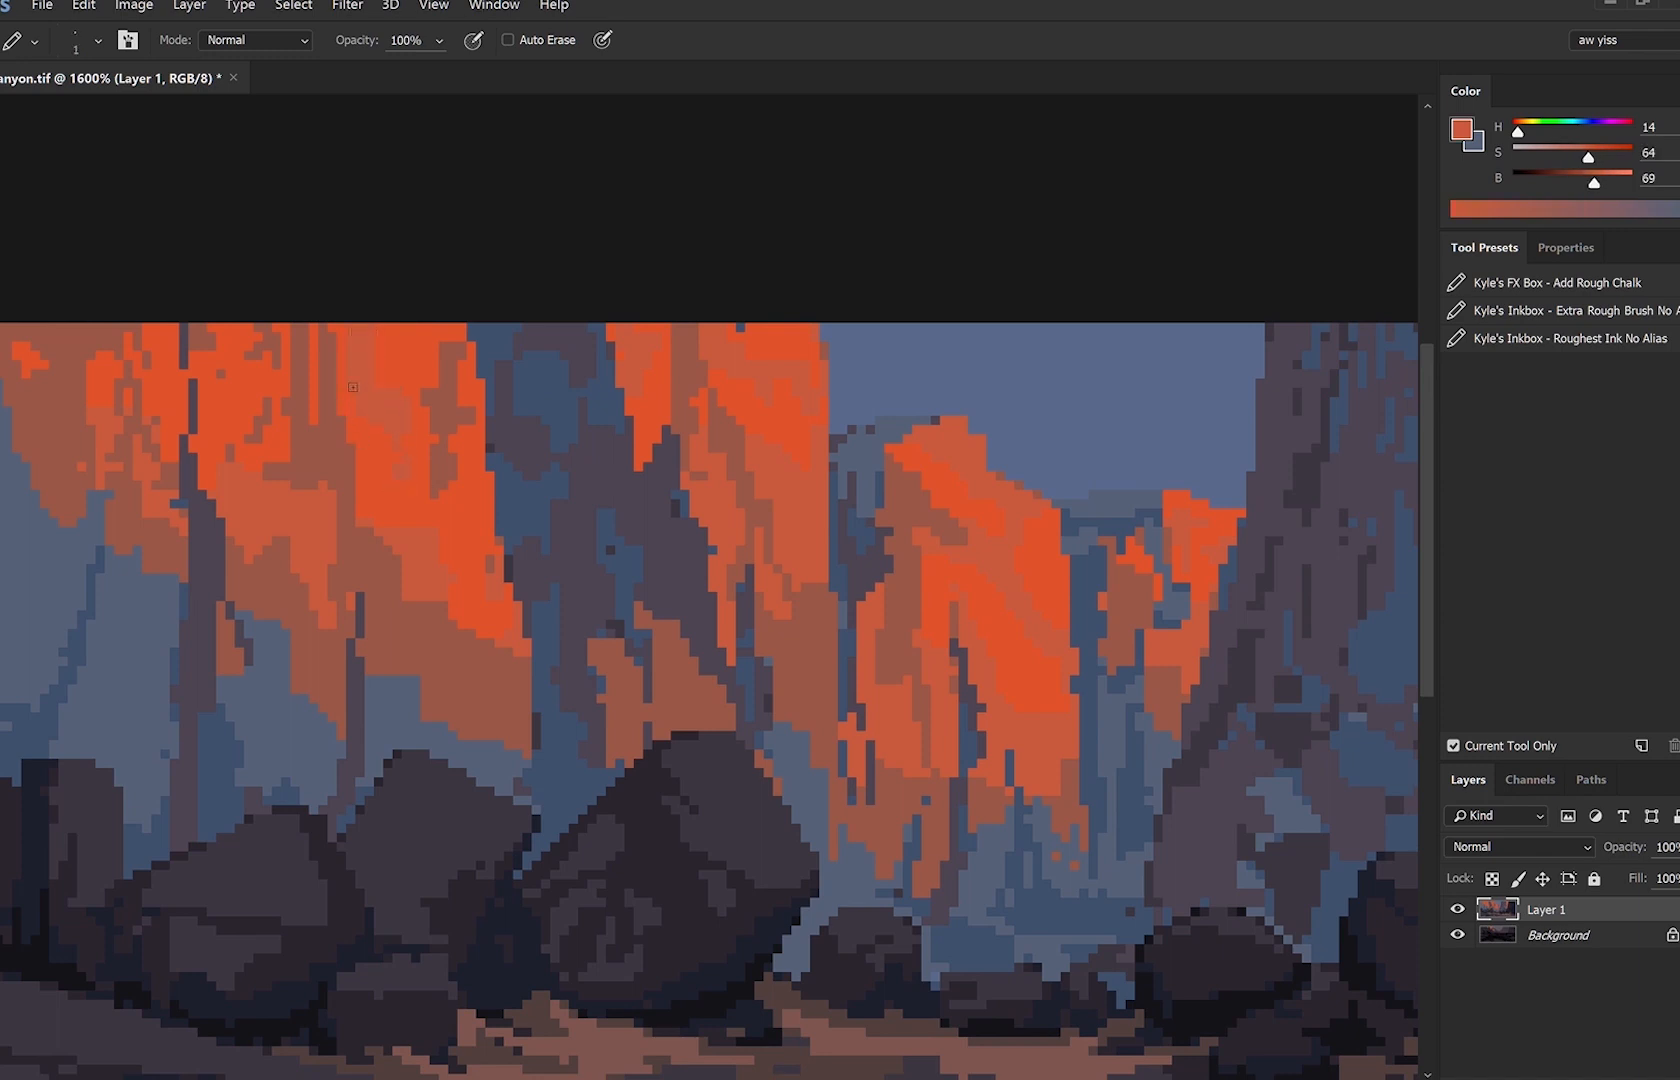
Extend the narrow vertical crack up the large sunlit cliff with sampled blue (H 223, S 36, B 42).
{"action": "left_click", "coordinate": [650, 698], "text": "alt"}
{"action": "key", "text": "ctrl+alt+z"}
{"action": "mouse_move", "coordinate": [361, 646]}
{"action": "left_mouse_down"}
{"action": "mouse_move", "coordinate": [341, 498]}
{"action": "mouse_move", "coordinate": [345, 535]}
{"action": "left_mouse_up"}
{"action": "left_click", "coordinate": [540, 500], "text": "alt"}
{"action": "scroll", "coordinate": [443, 588], "scroll_direction": "down", "scroll_amount": 5}
{"action": "key", "text": "ctrl+shift+h"}
{"action": "key", "text": "ctrl+shift+h"}
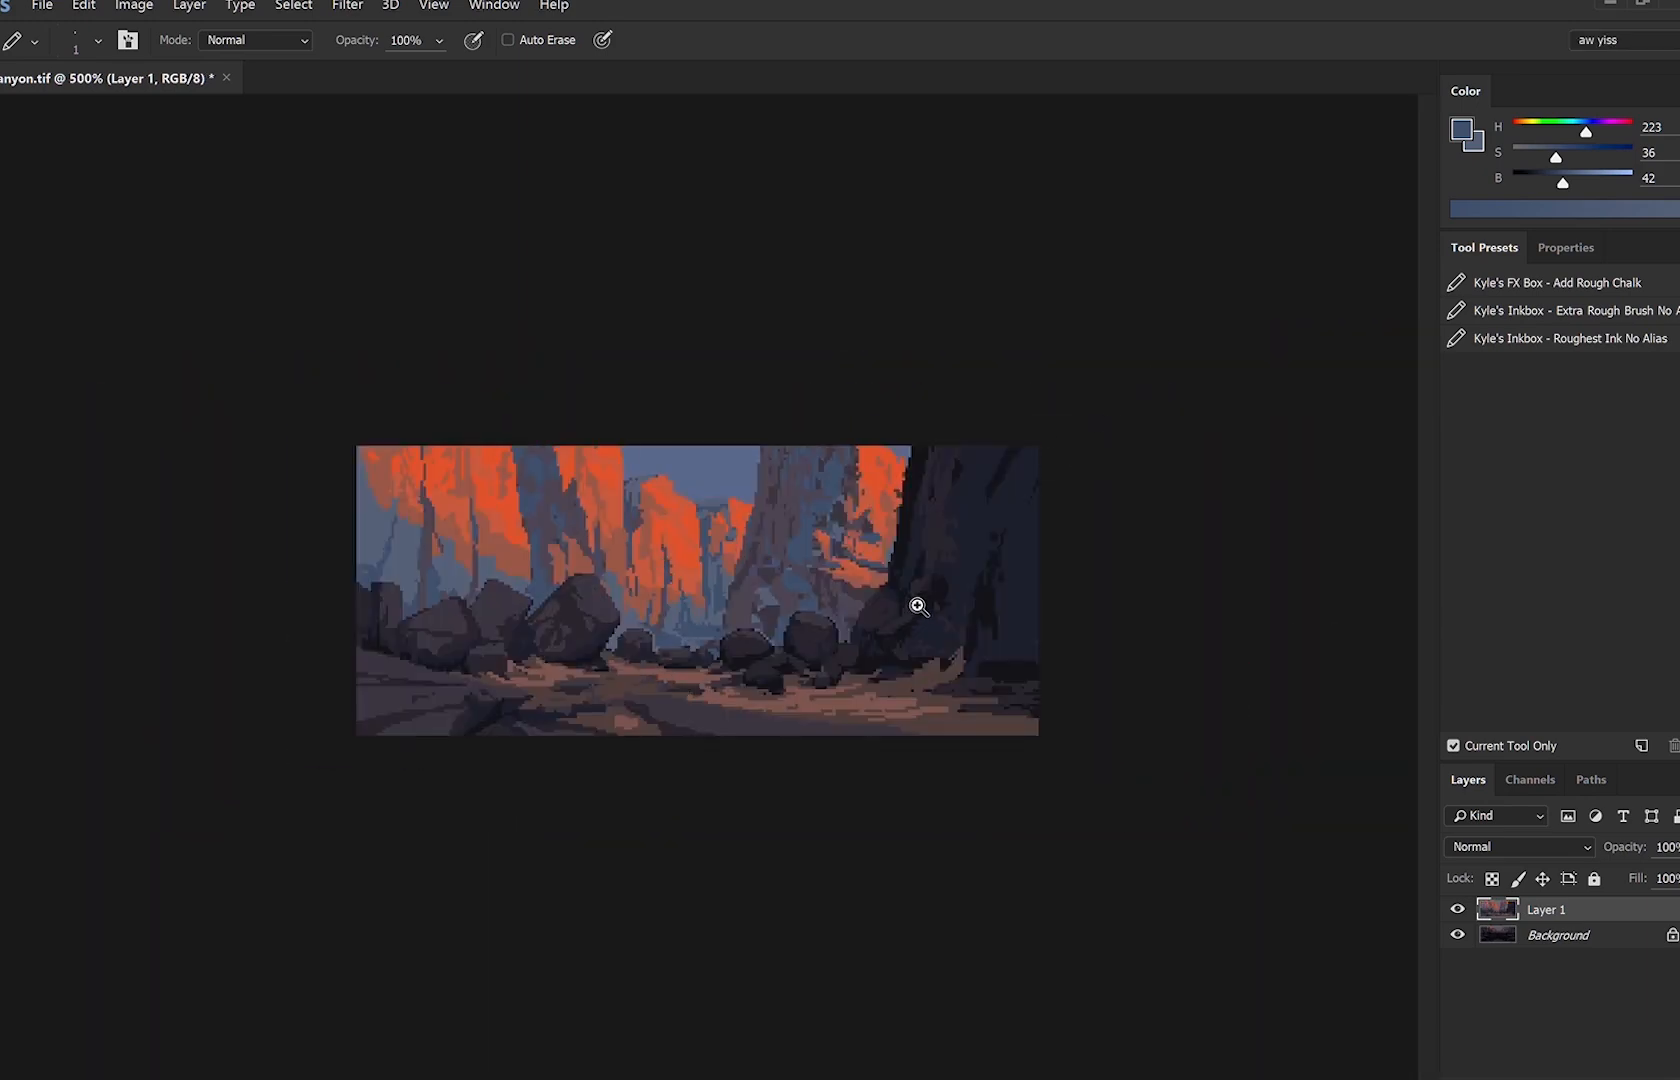
Break up the shaded pillar's base behind the small boulder with sampled purple-grey and lighter rock tones.
{"action": "scroll", "coordinate": [919, 605], "scroll_direction": "up", "scroll_amount": 4}
{"action": "left_click", "coordinate": [757, 636], "text": "alt"}
{"action": "left_click_drag", "start_coordinate": [726, 584], "coordinate": [726, 604]}
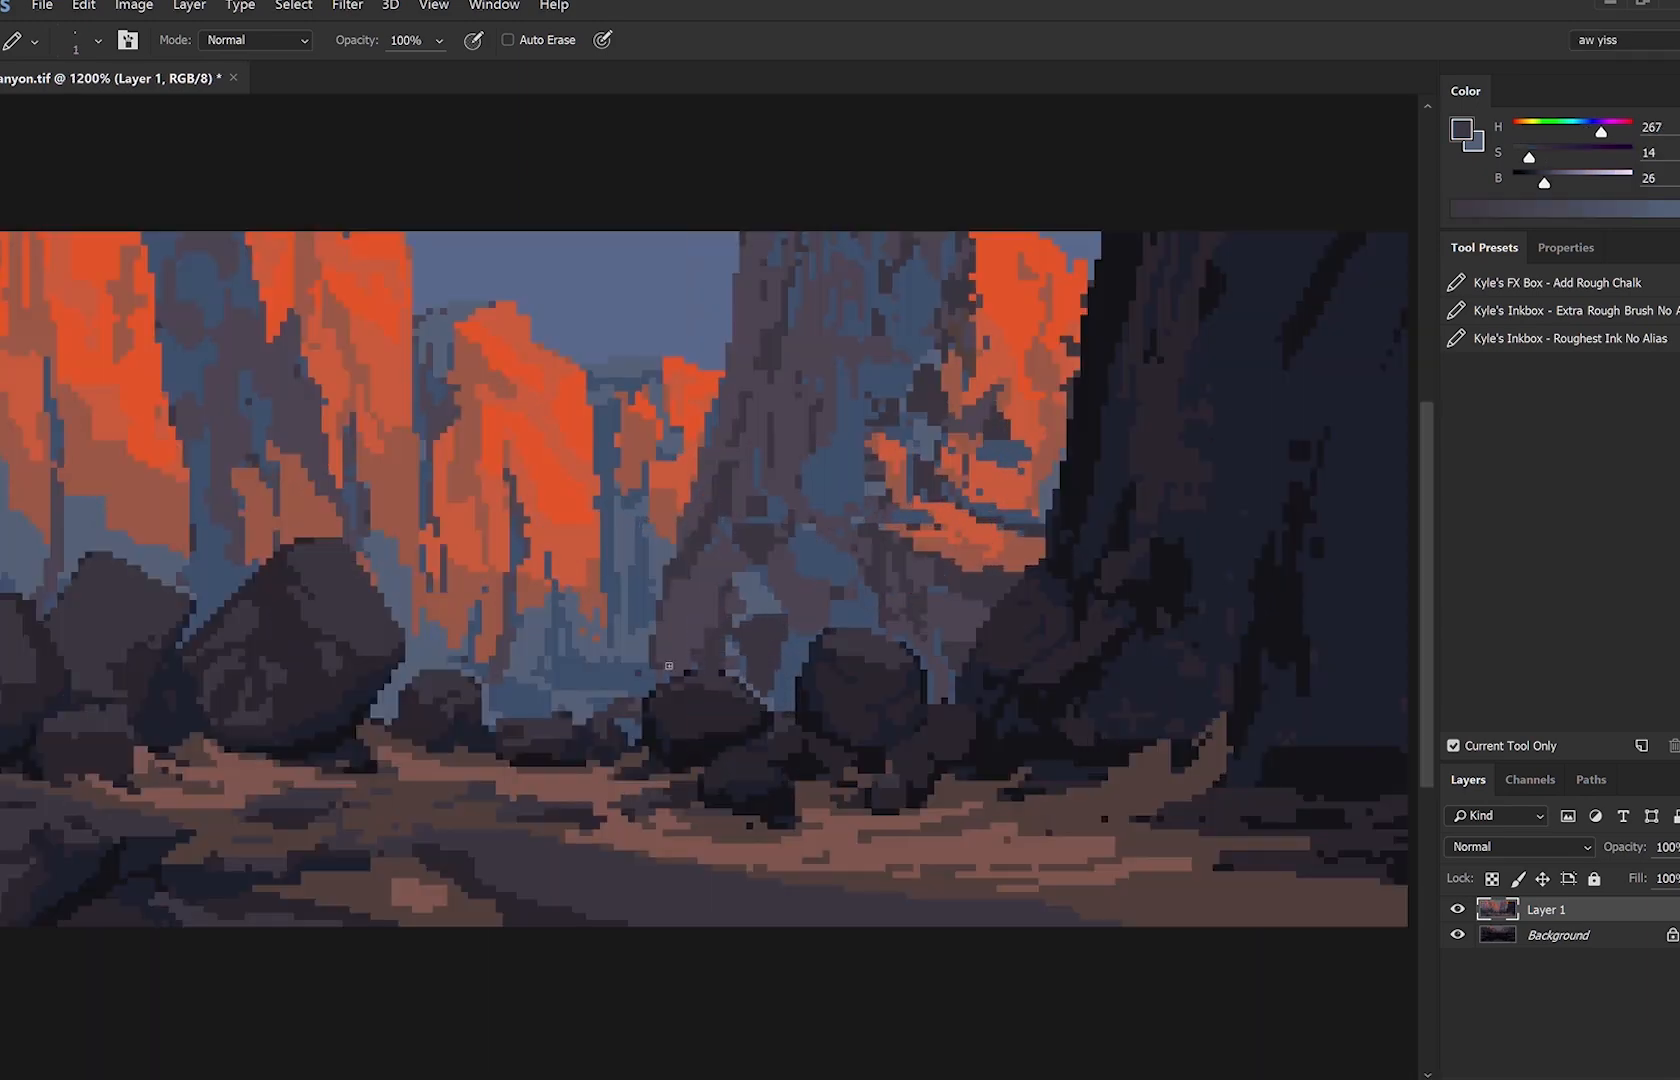
{"action": "left_click", "coordinate": [702, 656], "text": "alt"}
{"action": "left_click", "coordinate": [684, 620], "text": "alt"}
{"action": "left_click_drag", "start_coordinate": [668, 655], "coordinate": [706, 634]}
Refine the edge of the round boulder below the pillar with sampled purple-grey (H 265, S 15, B 32) and grey-blue (H 223, S 24, B 46).
{"action": "left_click", "coordinate": [735, 652], "text": "alt"}
{"action": "left_click", "coordinate": [792, 668], "text": "alt"}
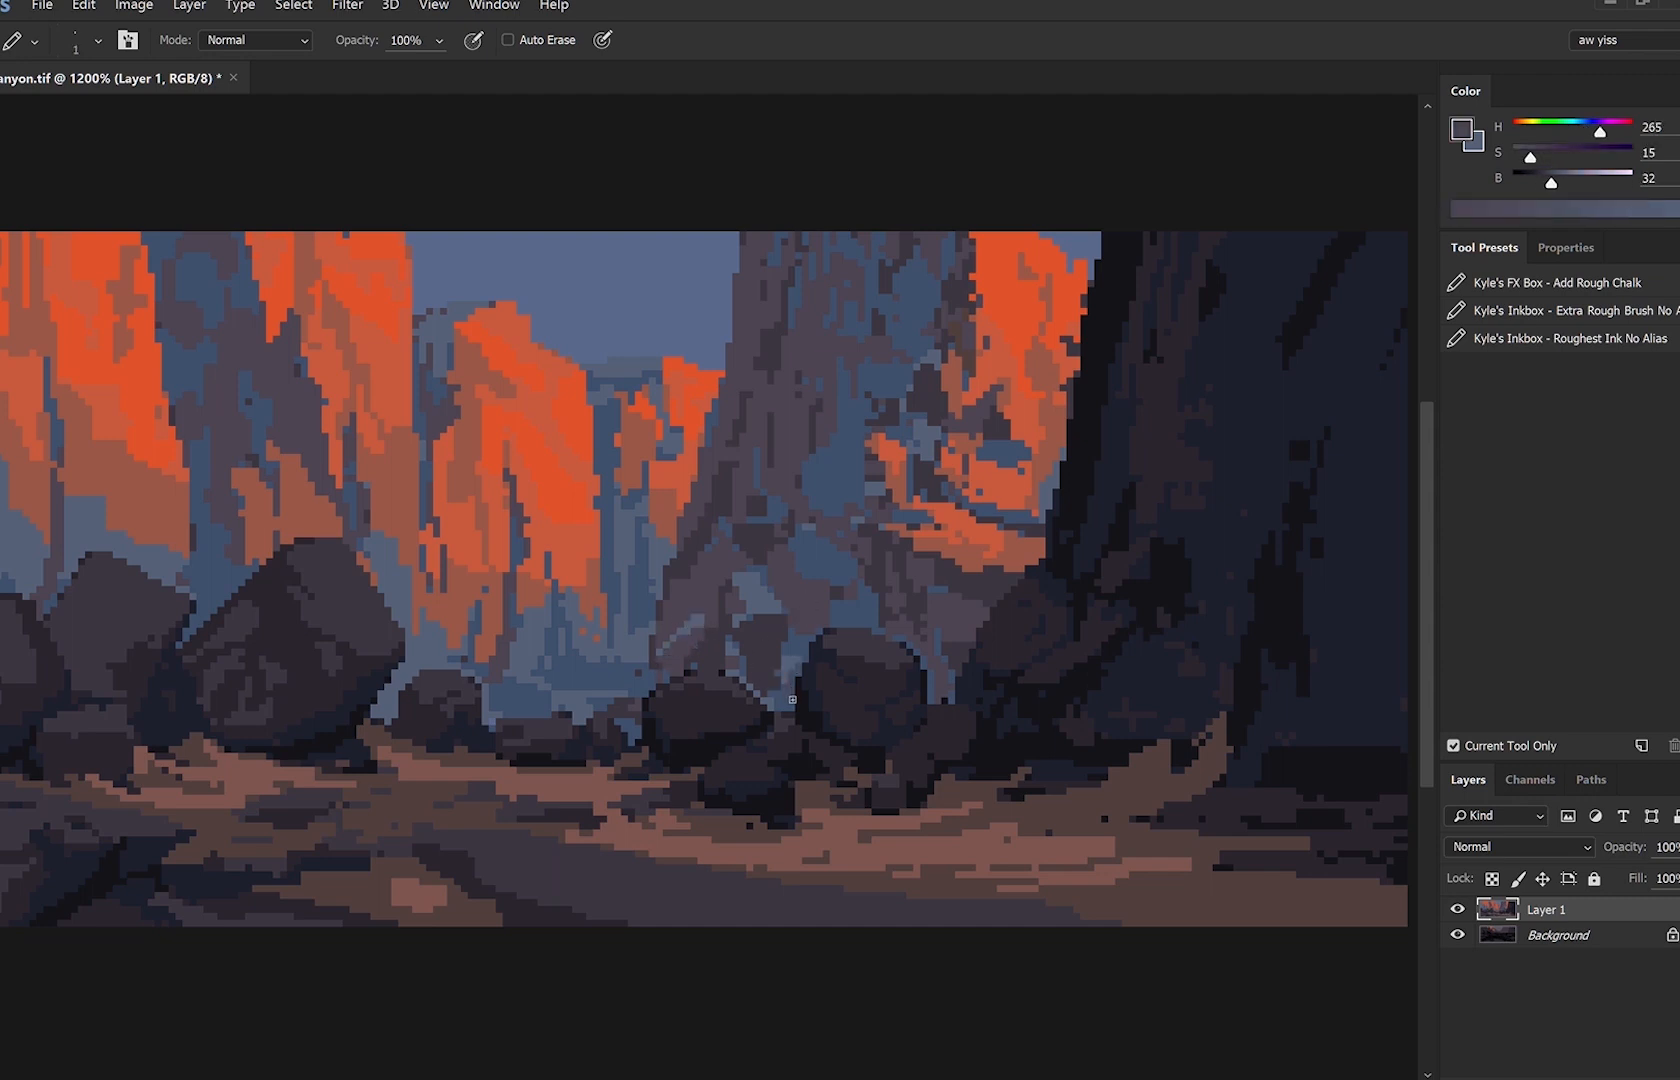
{"action": "left_click", "coordinate": [773, 606], "text": "alt"}
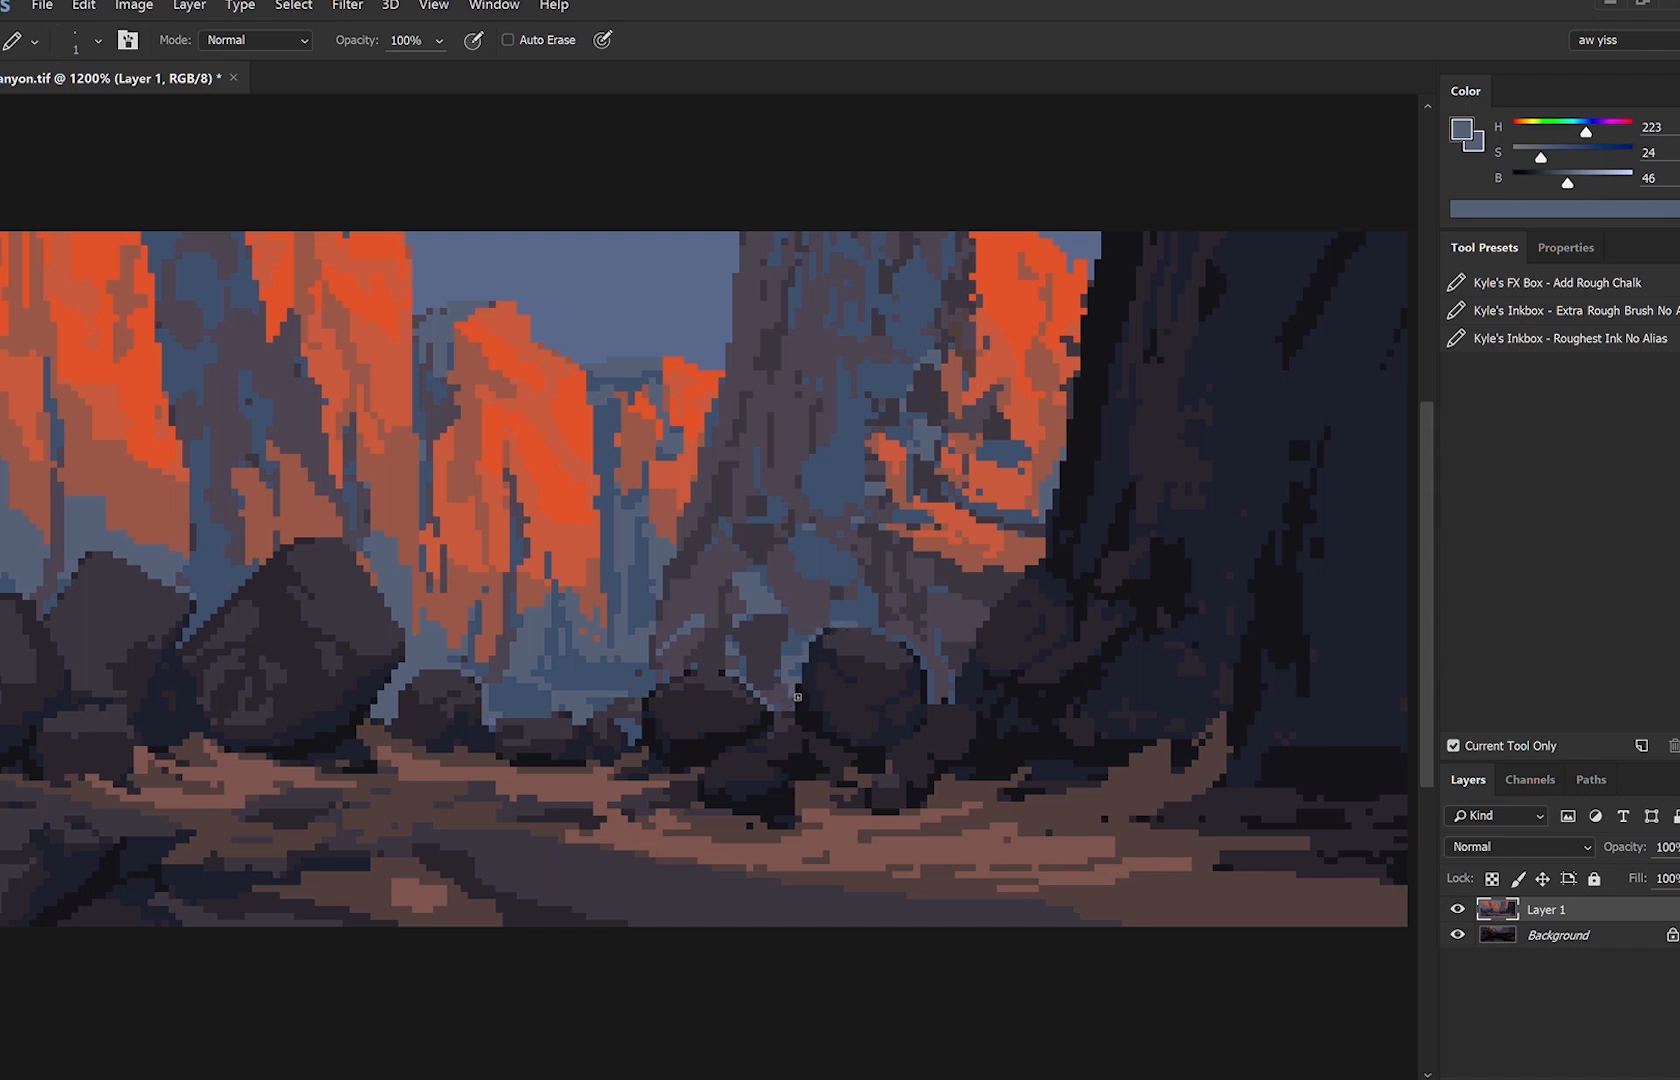
{"action": "scroll", "coordinate": [1205, 653], "scroll_direction": "down", "scroll_amount": 6}
{"action": "scroll", "coordinate": [637, 701], "scroll_direction": "up", "scroll_amount": 7}
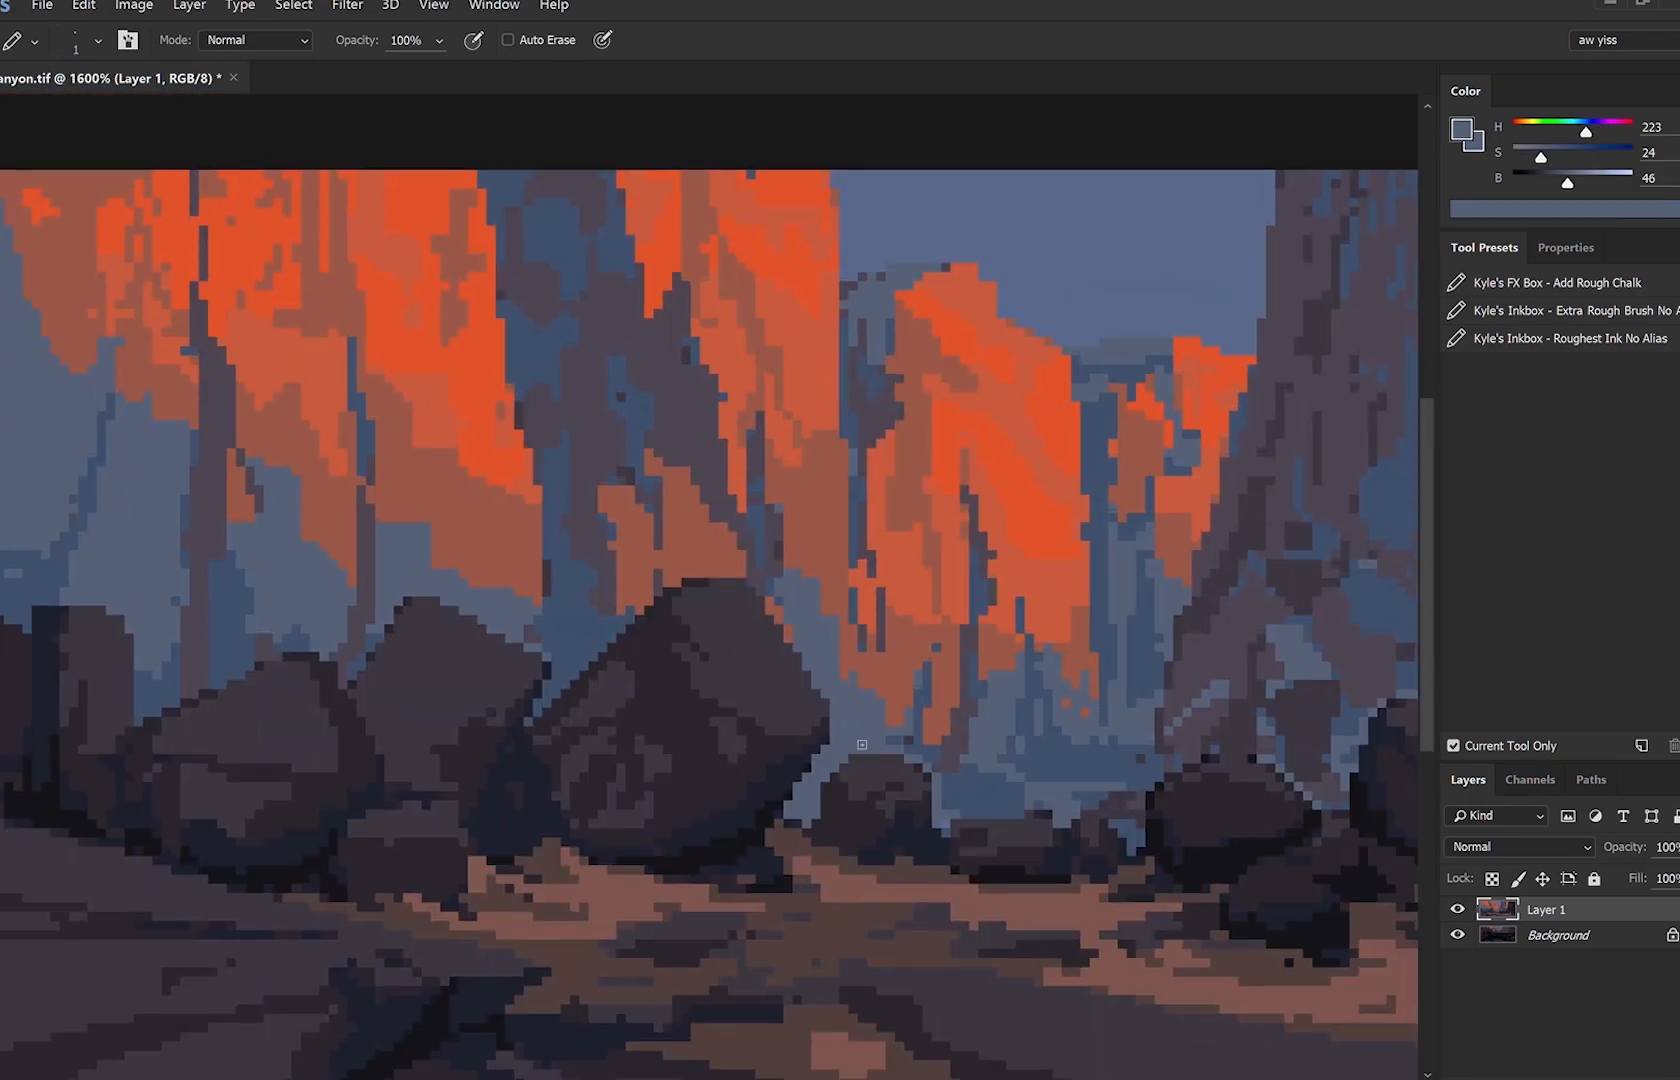
Sample the sky blue (H 225, S 32, B 54) and select the whole sky with Color Range.
{"action": "left_click", "coordinate": [1173, 302], "text": "alt"}
{"action": "scroll", "coordinate": [761, 277], "scroll_direction": "down", "scroll_amount": 3}
{"action": "left_click", "coordinate": [293, 6]}
{"action": "left_click", "coordinate": [387, 208]}
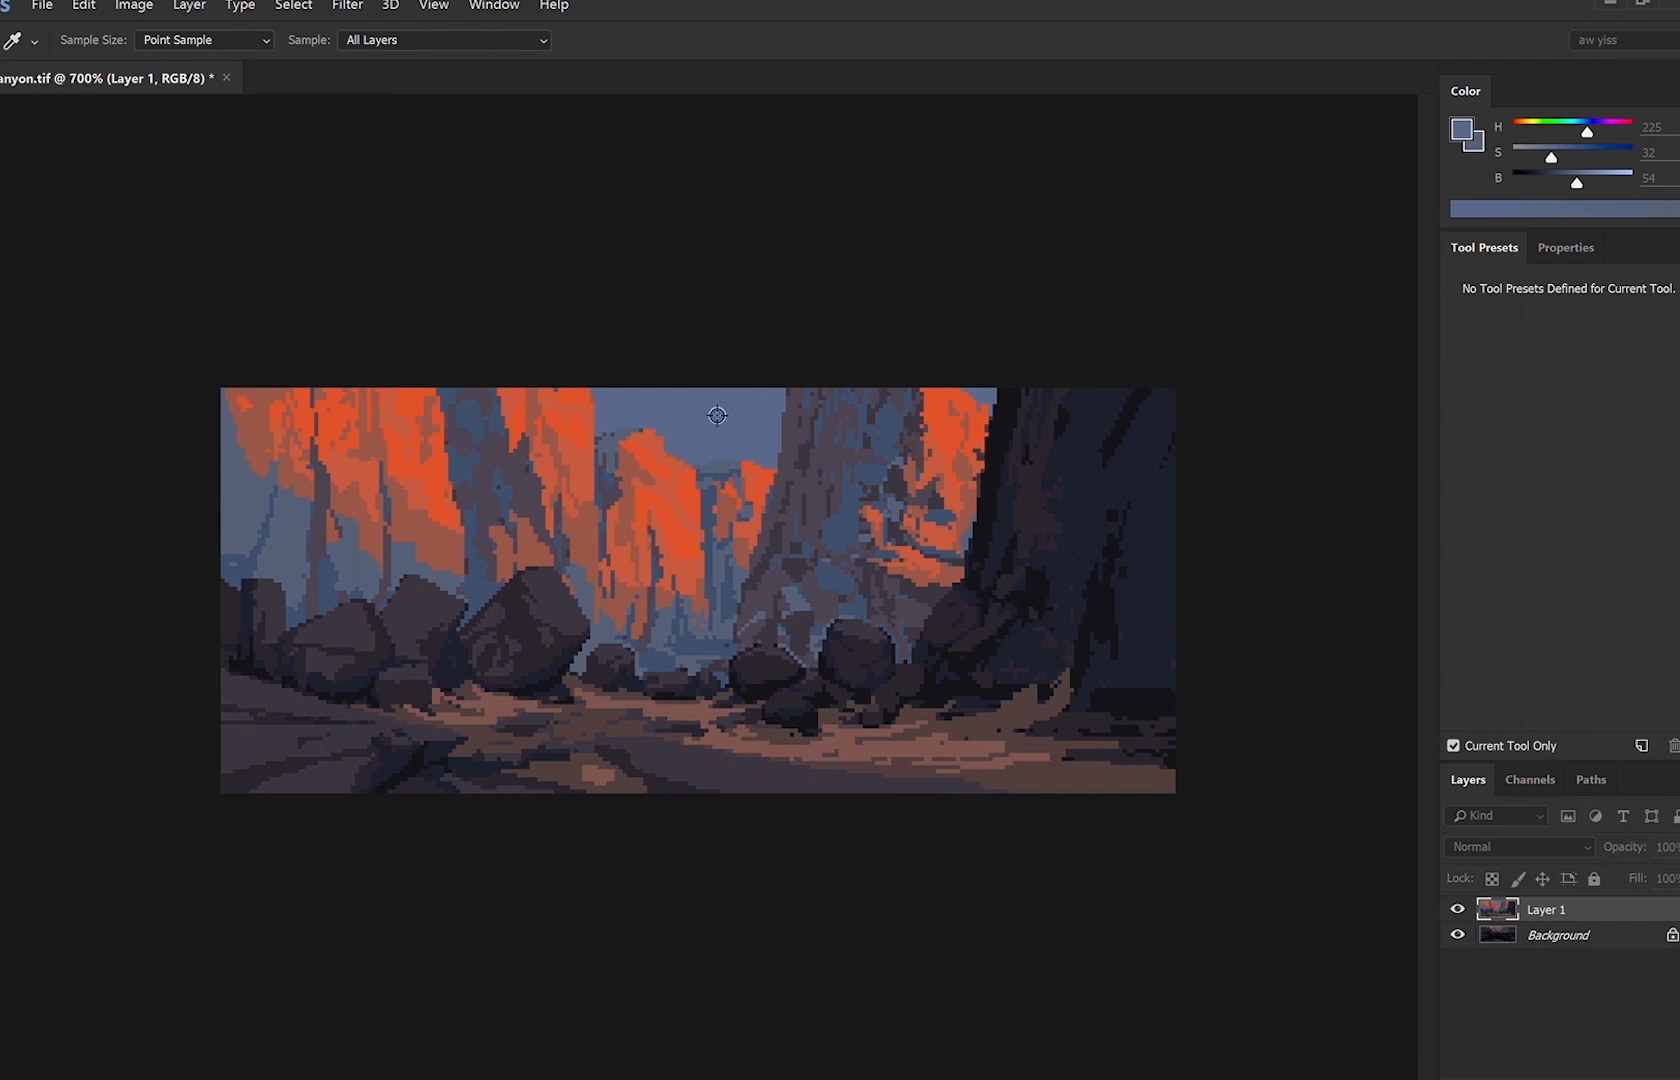
{"action": "left_click", "coordinate": [1314, 286]}
Mix a brighter blue (H 225, S 44, B 73), enlarge the pencil to 50 px and hide the selection edges.
{"action": "mouse_move", "coordinate": [1577, 183]}
{"action": "left_mouse_down"}
{"action": "mouse_move", "coordinate": [1594, 183]}
{"action": "mouse_move", "coordinate": [1565, 157]}
{"action": "left_mouse_up"}
{"action": "left_click_drag", "start_coordinate": [1594, 183], "coordinate": [1599, 183]}
{"action": "key", "text": "bracketright"}
{"action": "key", "text": "bracketright"}
{"action": "key", "text": "bracketright"}
{"action": "key", "text": "bracketright"}
{"action": "key", "text": "bracketright"}
{"action": "key", "text": "bracketright"}
{"action": "key", "text": "bracketright"}
{"action": "key", "text": "bracketright"}
{"action": "key", "text": "bracketright"}
{"action": "key", "text": "bracketright"}
{"action": "key", "text": "ctrl+h"}
Try the brighter blue and two other colours on the selected sky, undoing each attempt.
{"action": "left_click_drag", "start_coordinate": [722, 472], "coordinate": [868, 532]}
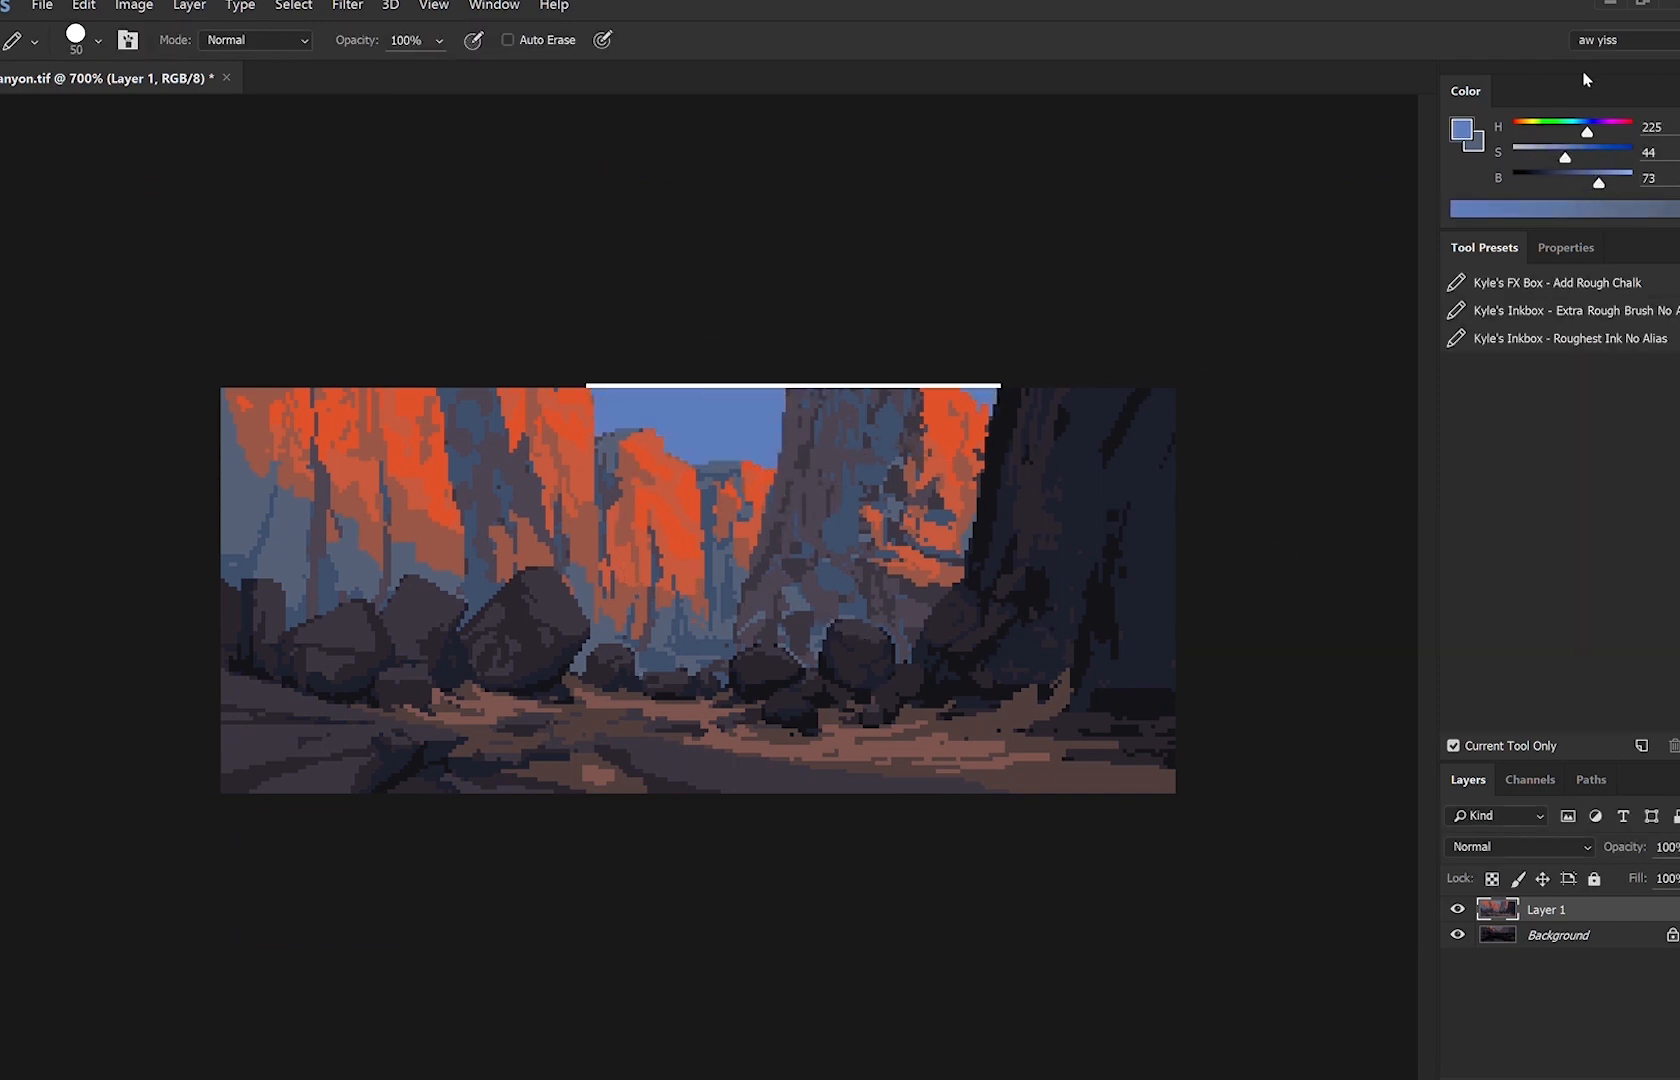
{"action": "key", "text": "ctrl+z"}
{"action": "left_click_drag", "start_coordinate": [1587, 129], "coordinate": [1514, 122]}
{"action": "mouse_move", "coordinate": [700, 425]}
{"action": "left_mouse_down"}
{"action": "mouse_move", "coordinate": [1119, 418]}
{"action": "mouse_move", "coordinate": [1467, 724]}
{"action": "left_mouse_up"}
{"action": "key", "text": "ctrl+z"}
{"action": "mouse_move", "coordinate": [1518, 129]}
{"action": "left_mouse_down"}
{"action": "mouse_move", "coordinate": [1592, 122]}
{"action": "mouse_move", "coordinate": [1536, 154]}
{"action": "left_mouse_up"}
{"action": "left_click_drag", "start_coordinate": [680, 420], "coordinate": [1320, 487]}
{"action": "key", "text": "ctrl+z"}
Paint the selected sky purple (H 254, S 36, B 73) and flip the painting horizontally.
{"action": "left_click_drag", "start_coordinate": [1546, 153], "coordinate": [1557, 154]}
{"action": "left_click_drag", "start_coordinate": [690, 420], "coordinate": [869, 578]}
{"action": "key", "text": "ctrl+shift+h"}
{"action": "scroll", "coordinate": [802, 697], "scroll_direction": "up", "scroll_amount": 2}
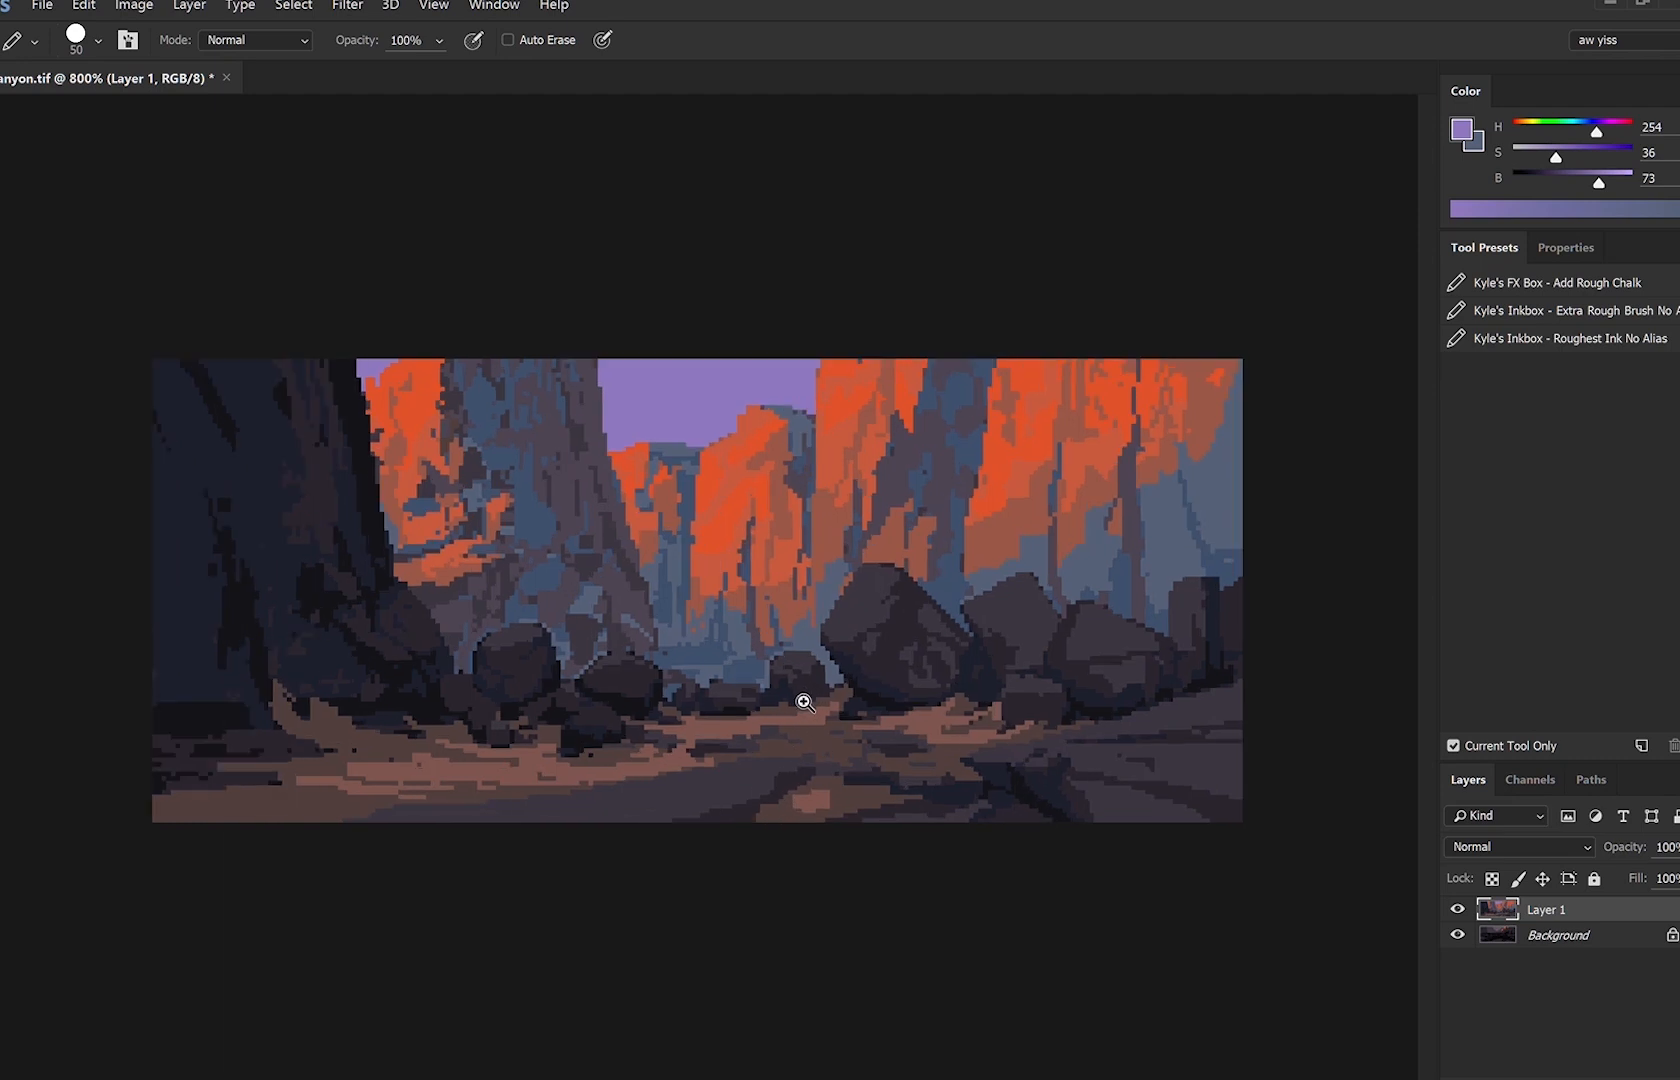
Outline the top and side of the small dark boulder below the pillar with a 1 px grey-blue rim (H 223, S 24, B 46).
{"action": "key", "text": "bracketleft"}
{"action": "key", "text": "bracketleft"}
{"action": "key", "text": "bracketleft"}
{"action": "key", "text": "bracketleft"}
{"action": "key", "text": "bracketleft"}
{"action": "key", "text": "bracketleft"}
{"action": "key", "text": "bracketleft"}
{"action": "key", "text": "bracketleft"}
{"action": "key", "text": "bracketleft"}
{"action": "scroll", "coordinate": [850, 472], "scroll_direction": "up", "scroll_amount": 1}
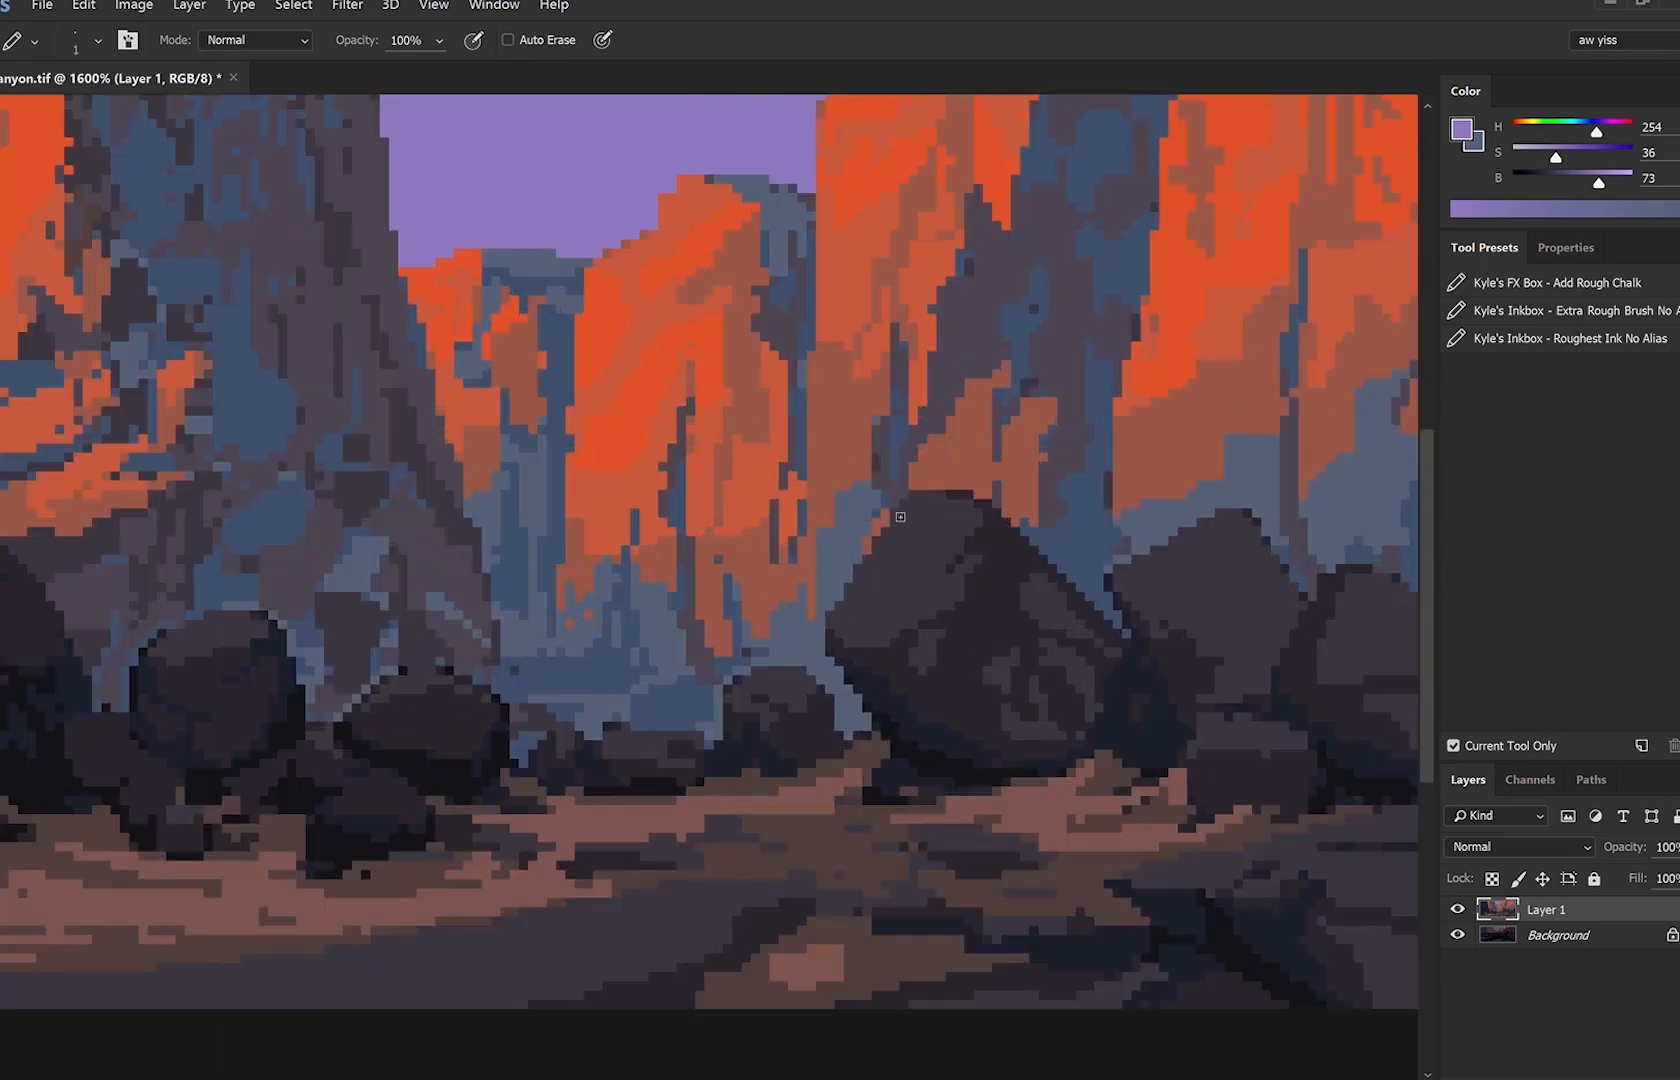
{"action": "left_click", "coordinate": [835, 626], "text": "shift"}
{"action": "key", "text": "ctrl+z"}
{"action": "left_click", "coordinate": [441, 673], "text": "alt"}
{"action": "left_click", "coordinate": [442, 668], "text": "alt"}
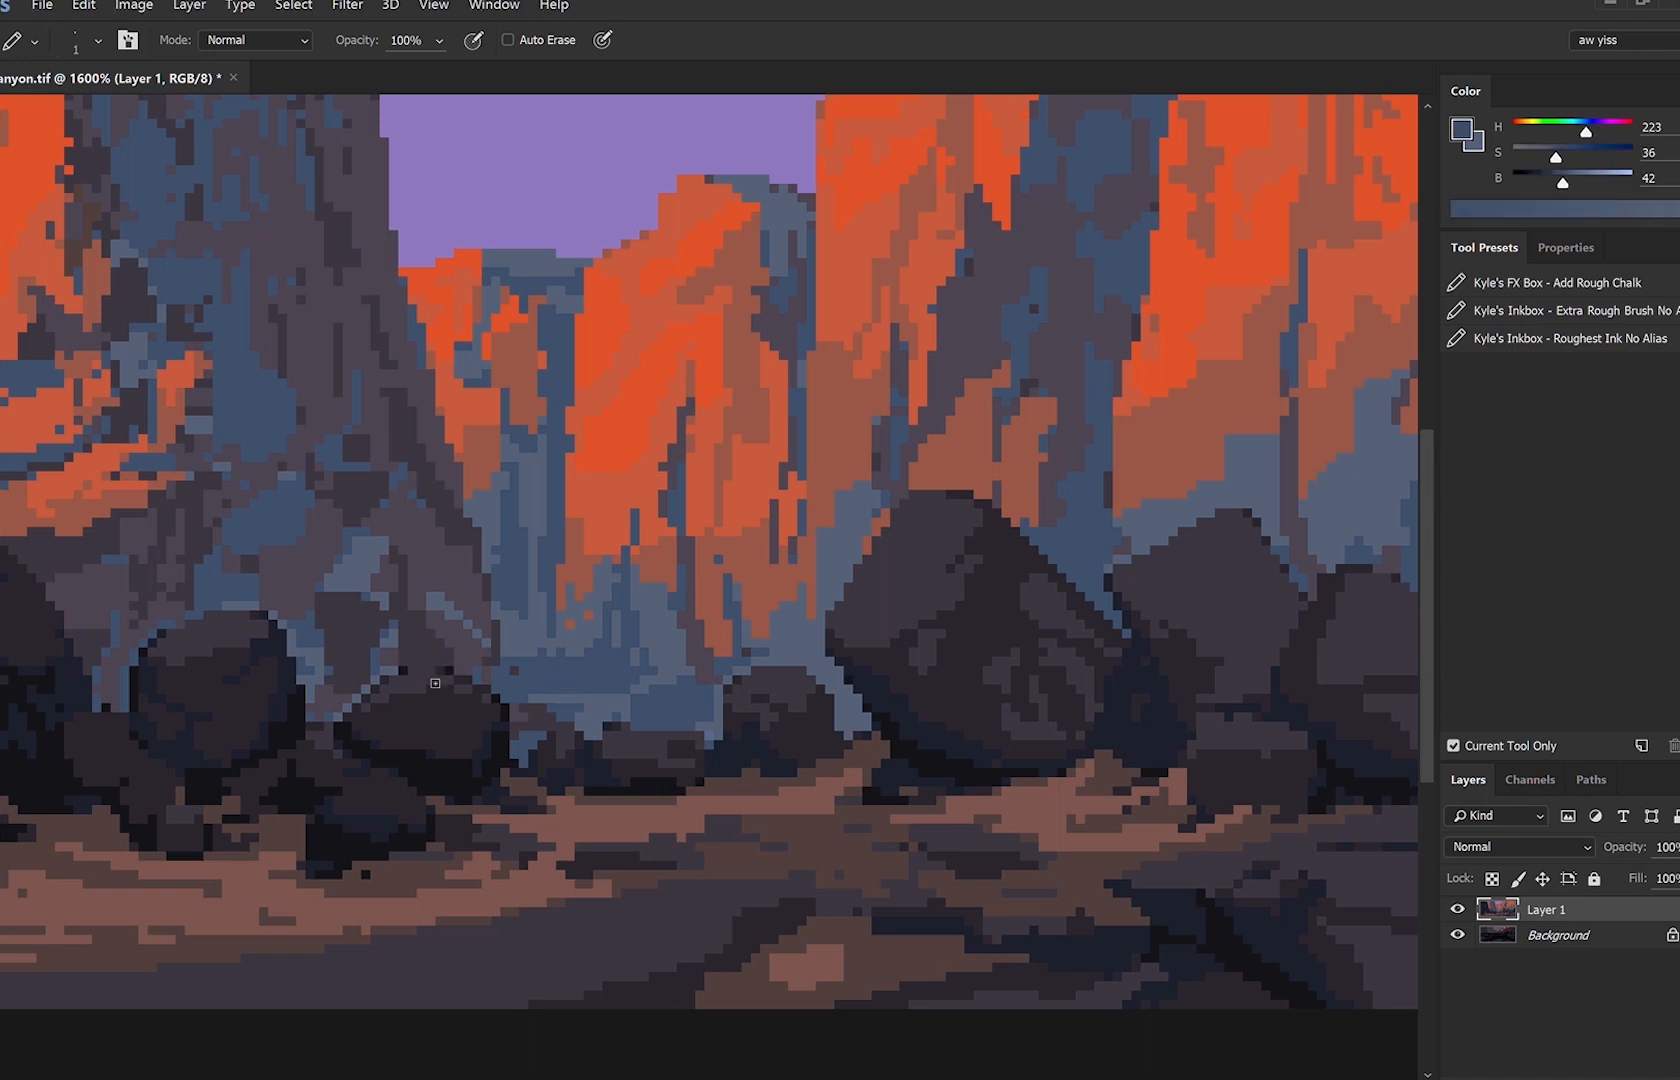
{"action": "left_click", "coordinate": [499, 666], "text": "alt"}
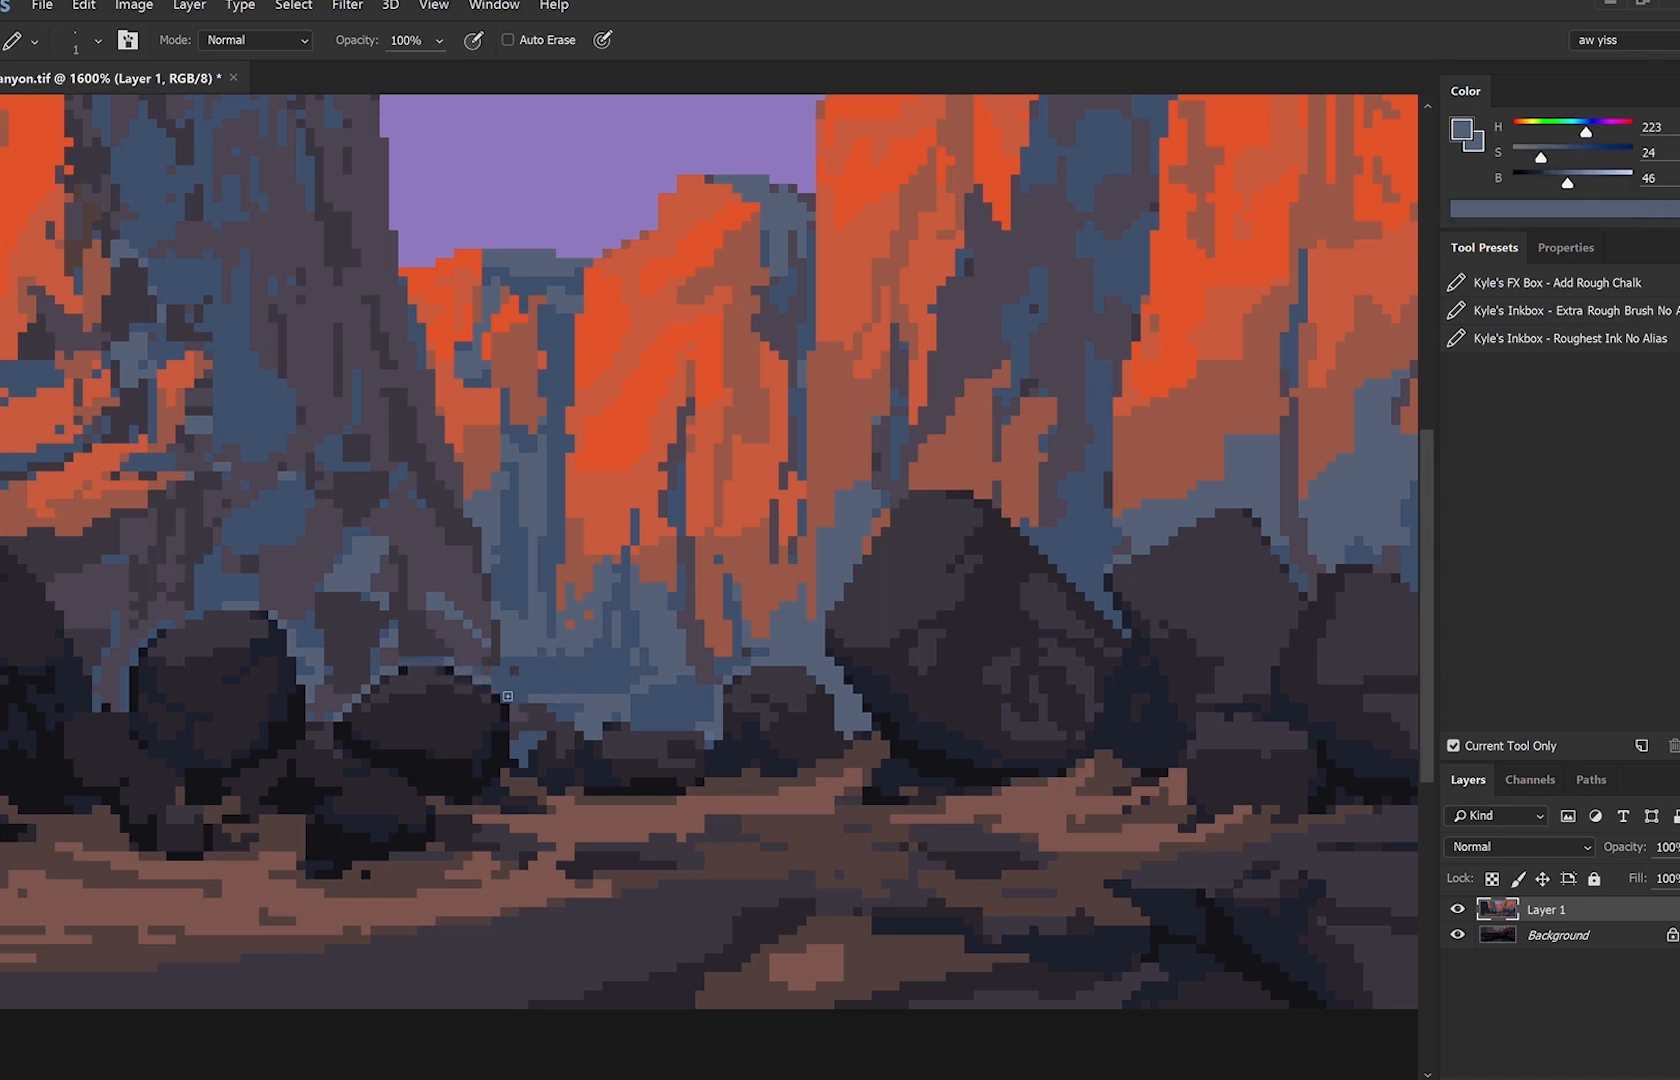
{"action": "left_click_drag", "start_coordinate": [518, 708], "coordinate": [519, 757]}
{"action": "left_click", "coordinate": [952, 667], "text": "alt"}
{"action": "left_click", "coordinate": [952, 674], "text": "alt"}
{"action": "left_click", "coordinate": [958, 680], "text": "alt"}
{"action": "left_click", "coordinate": [958, 680], "text": "alt"}
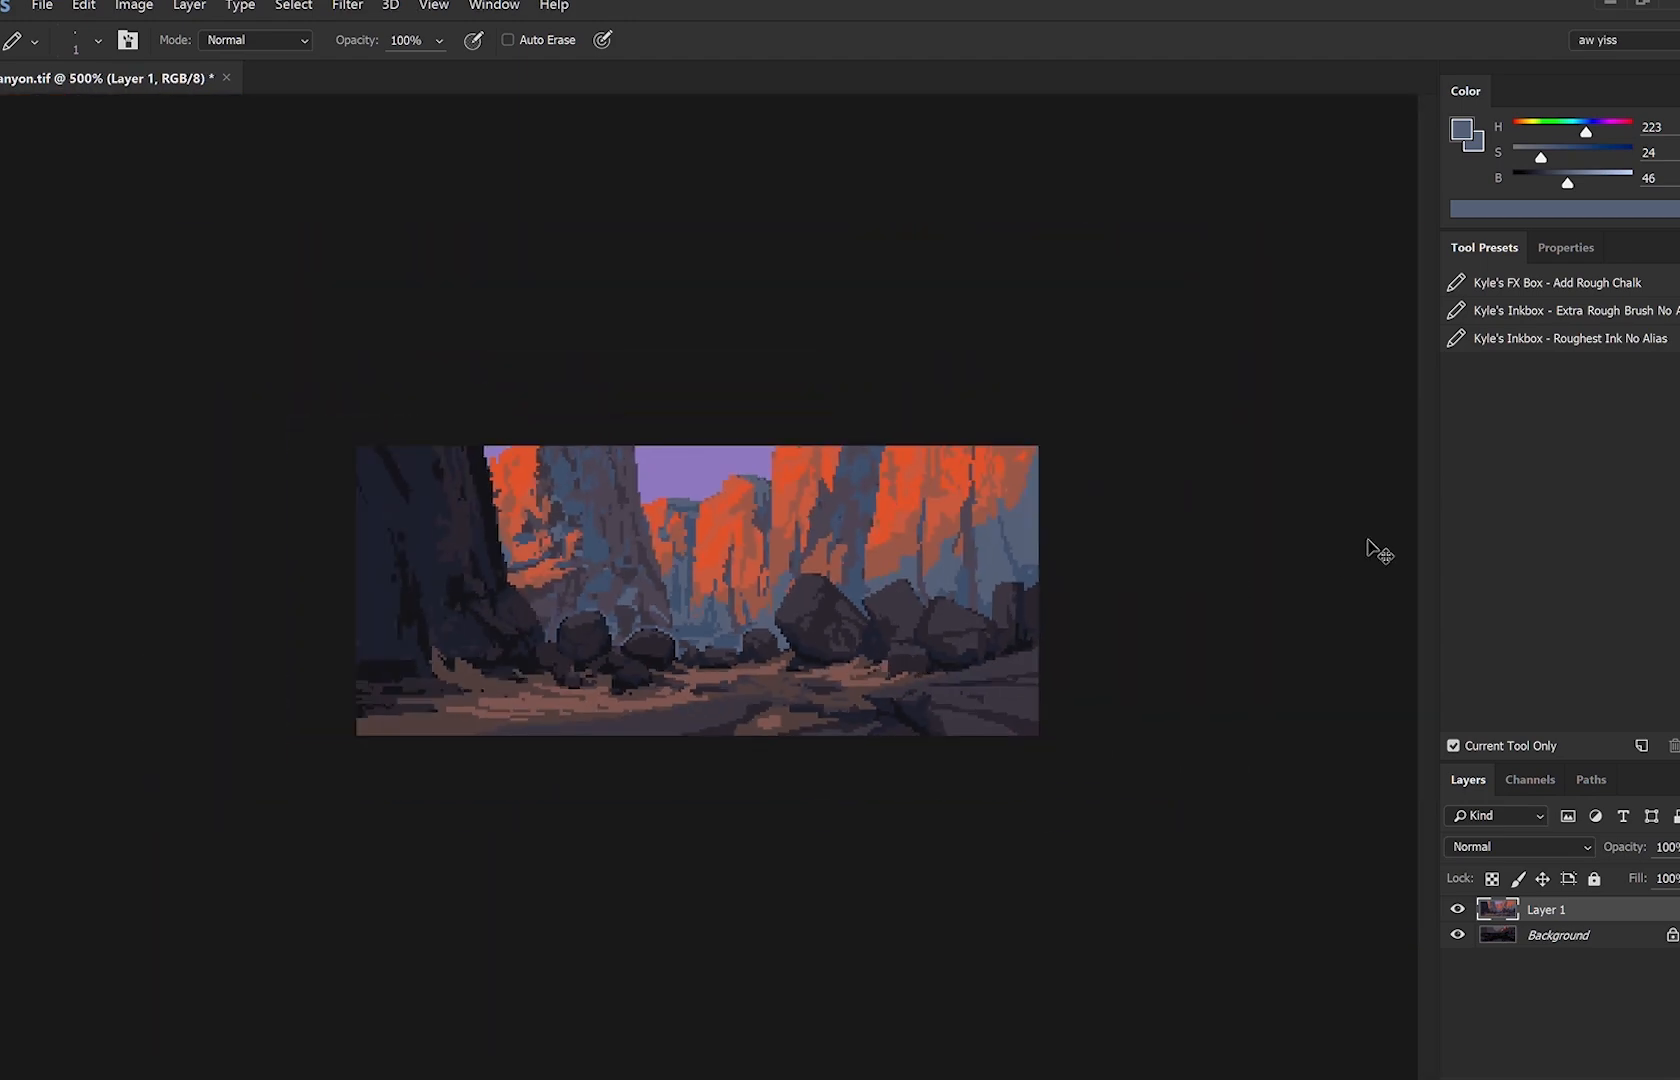
Flip the painting back and reshape the small rock in the sand with near-black (H 240, S 13, B 12) and sampled brown (H 9, S 18, B 30).
{"action": "key", "text": "ctrl+shift+h"}
{"action": "left_click", "coordinate": [730, 637], "text": "ctrl"}
{"action": "left_click", "coordinate": [730, 637], "text": "ctrl"}
{"action": "left_click", "coordinate": [730, 637], "text": "ctrl"}
{"action": "left_click", "coordinate": [730, 637], "text": "ctrl"}
{"action": "left_click", "coordinate": [1088, 659], "text": "alt"}
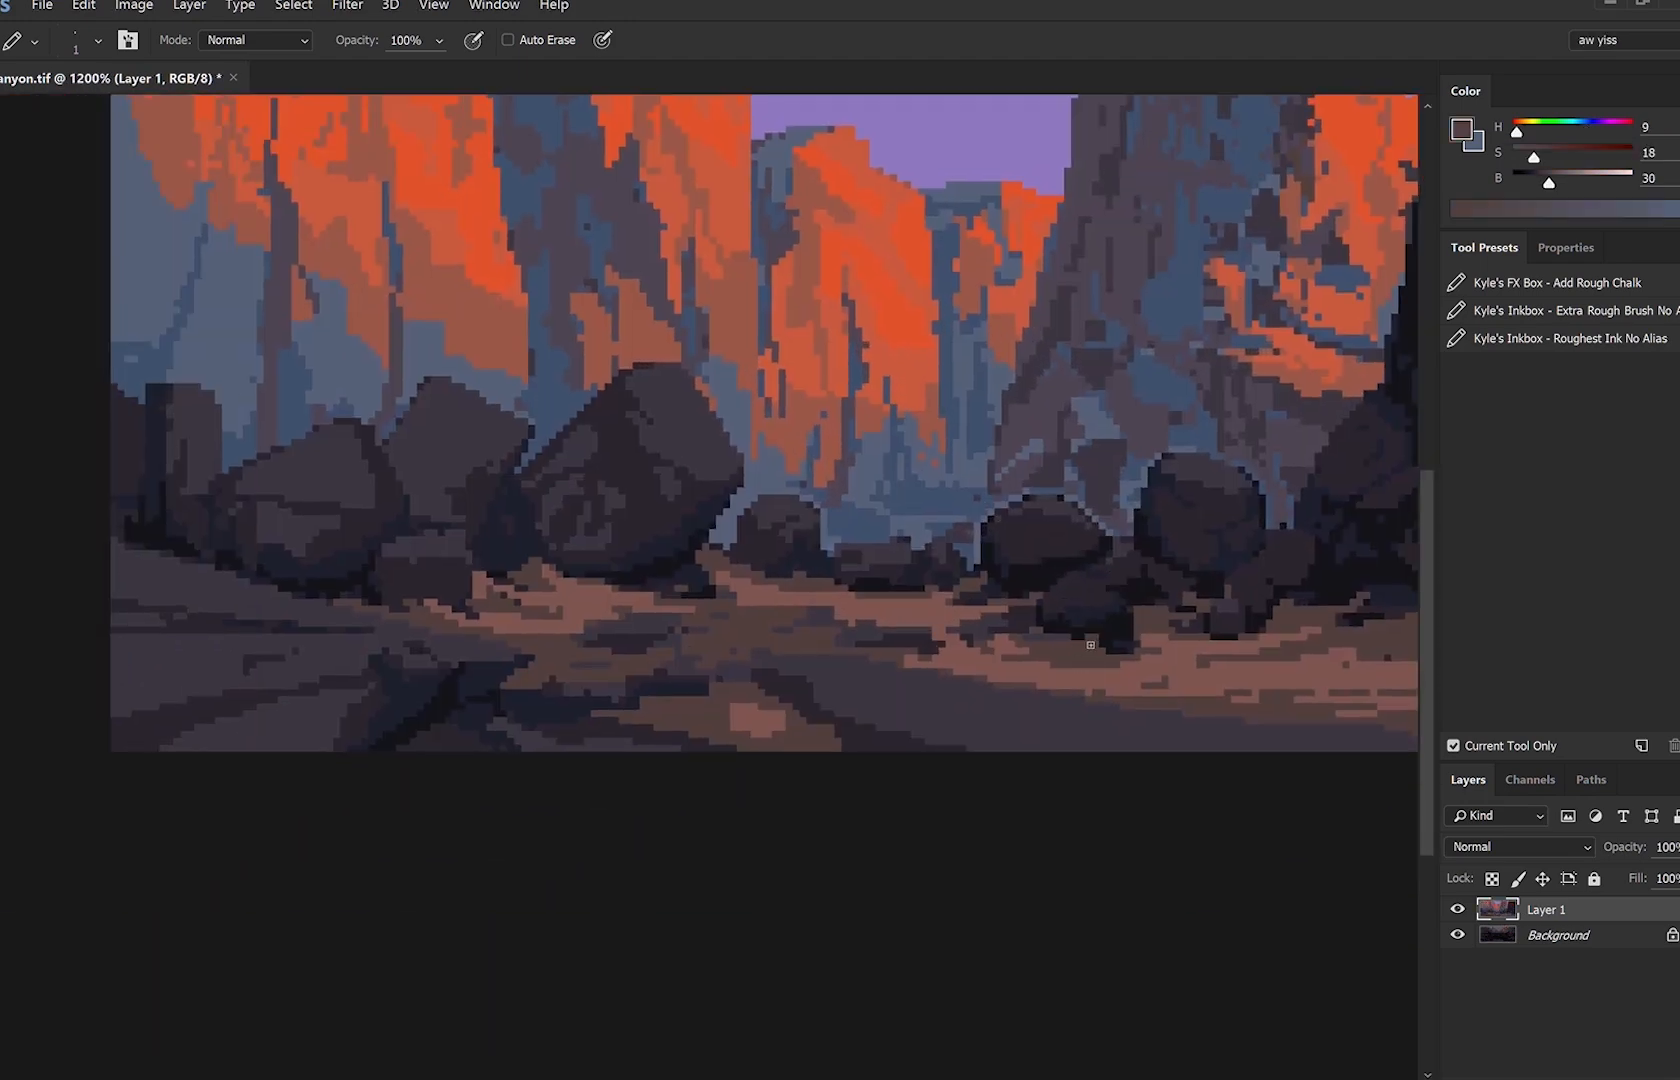
{"action": "left_click", "coordinate": [1134, 630], "text": "alt"}
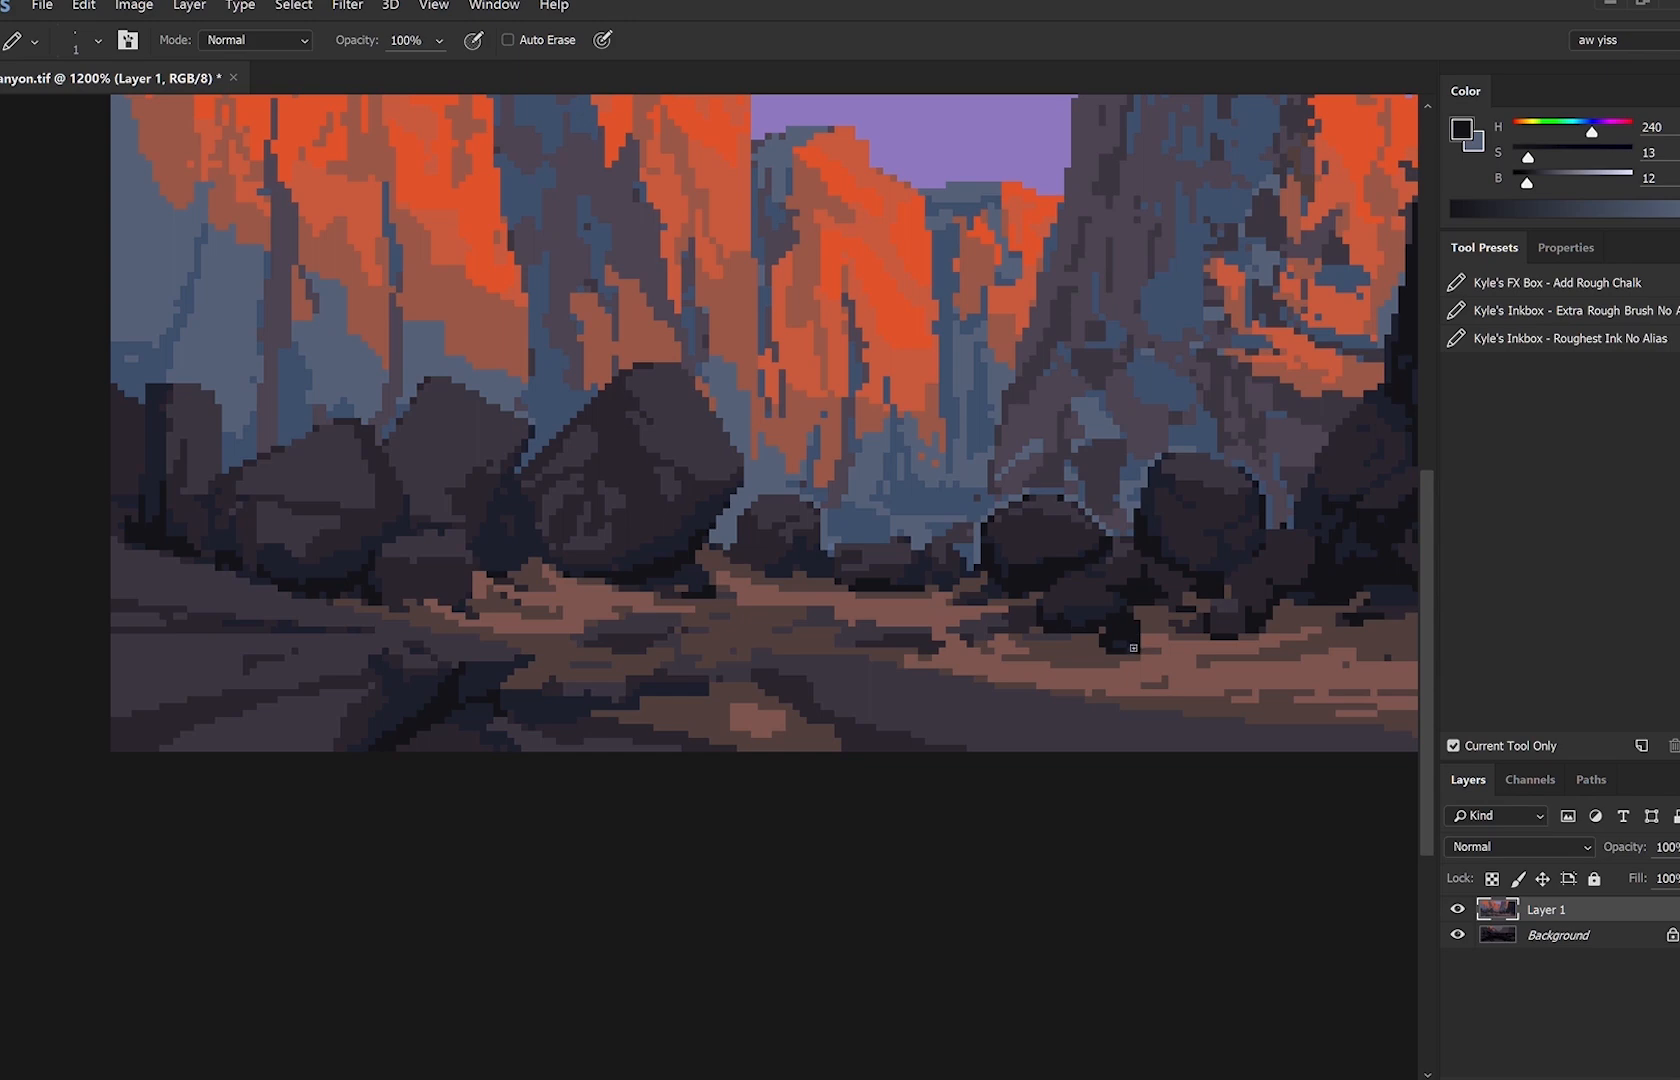
{"action": "left_click", "coordinate": [1093, 668], "text": "alt"}
{"action": "left_click", "coordinate": [1148, 670], "text": "ctrl+alt"}
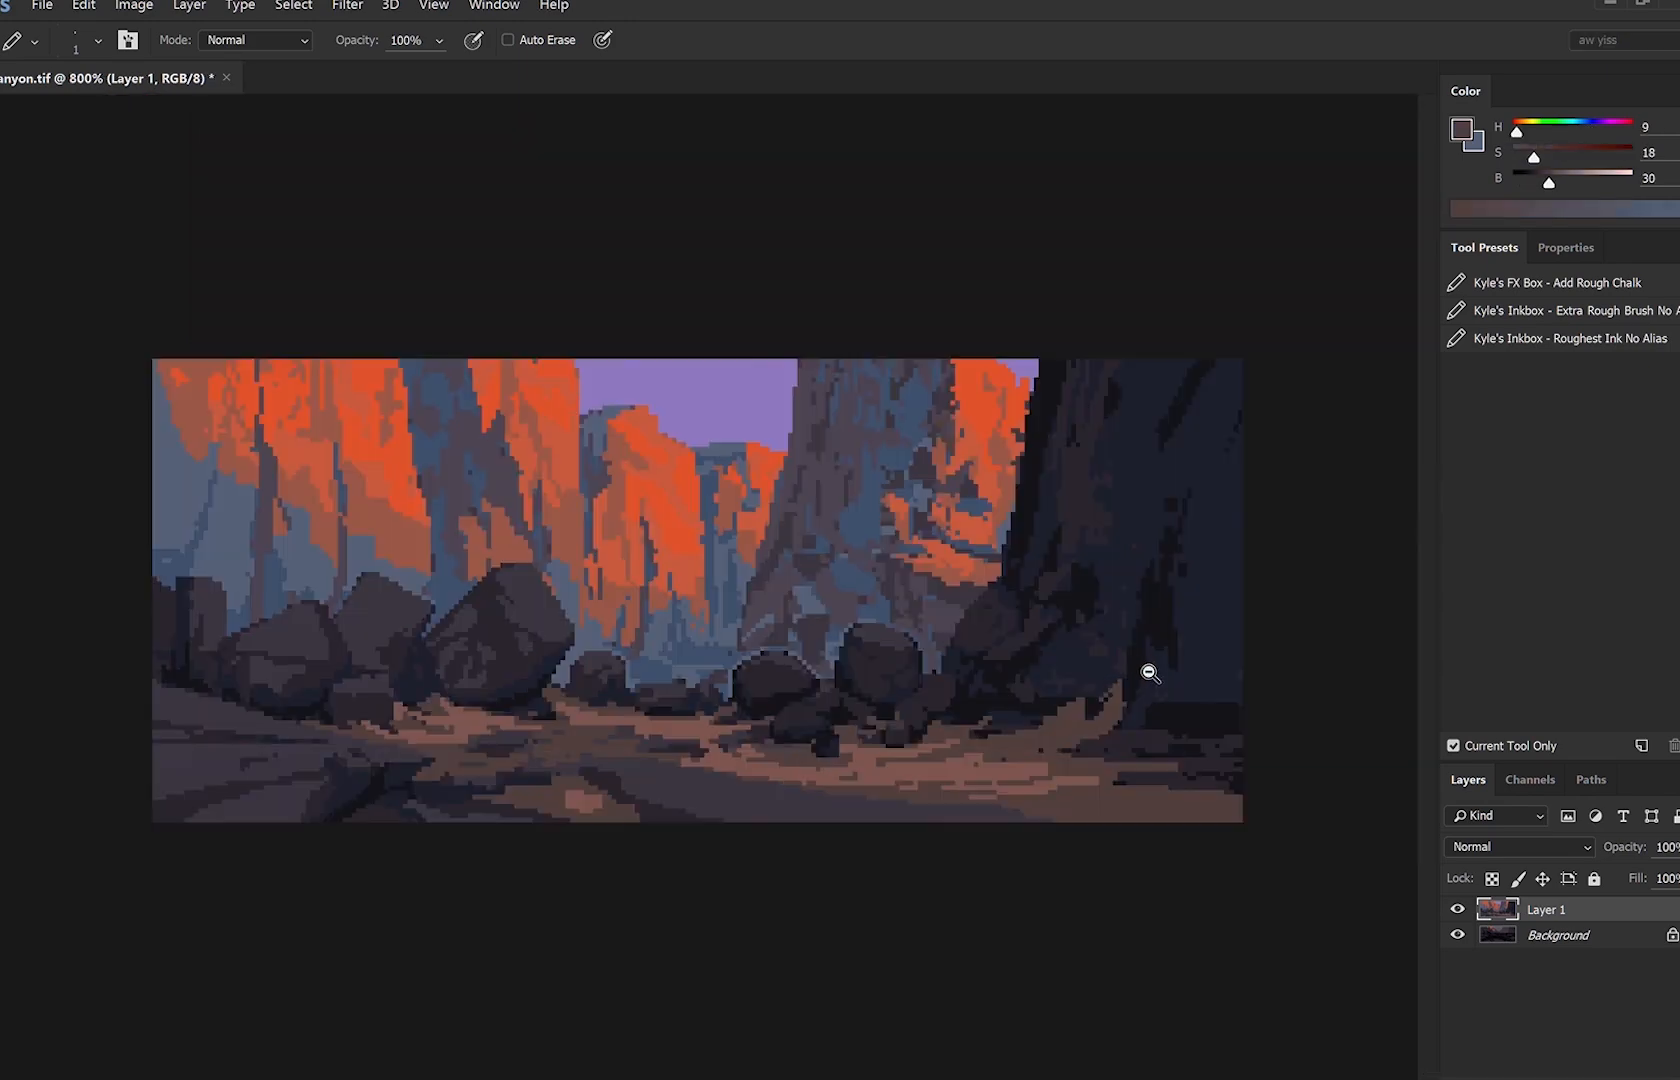
{"action": "left_click", "coordinate": [1150, 671], "text": "ctrl+alt"}
{"action": "left_click", "coordinate": [1165, 674], "text": "ctrl+alt"}
{"action": "key", "text": "ctrl+shift+h"}
{"action": "key", "text": "ctrl+shift+h"}
Shade the front face of the large boulder with sampled dark blue (H 231, S 29, B 19).
{"action": "left_click", "coordinate": [832, 772], "text": "ctrl"}
{"action": "left_click", "coordinate": [832, 772], "text": "ctrl"}
{"action": "left_click", "coordinate": [832, 772], "text": "ctrl"}
{"action": "left_click", "coordinate": [581, 698], "text": "alt"}
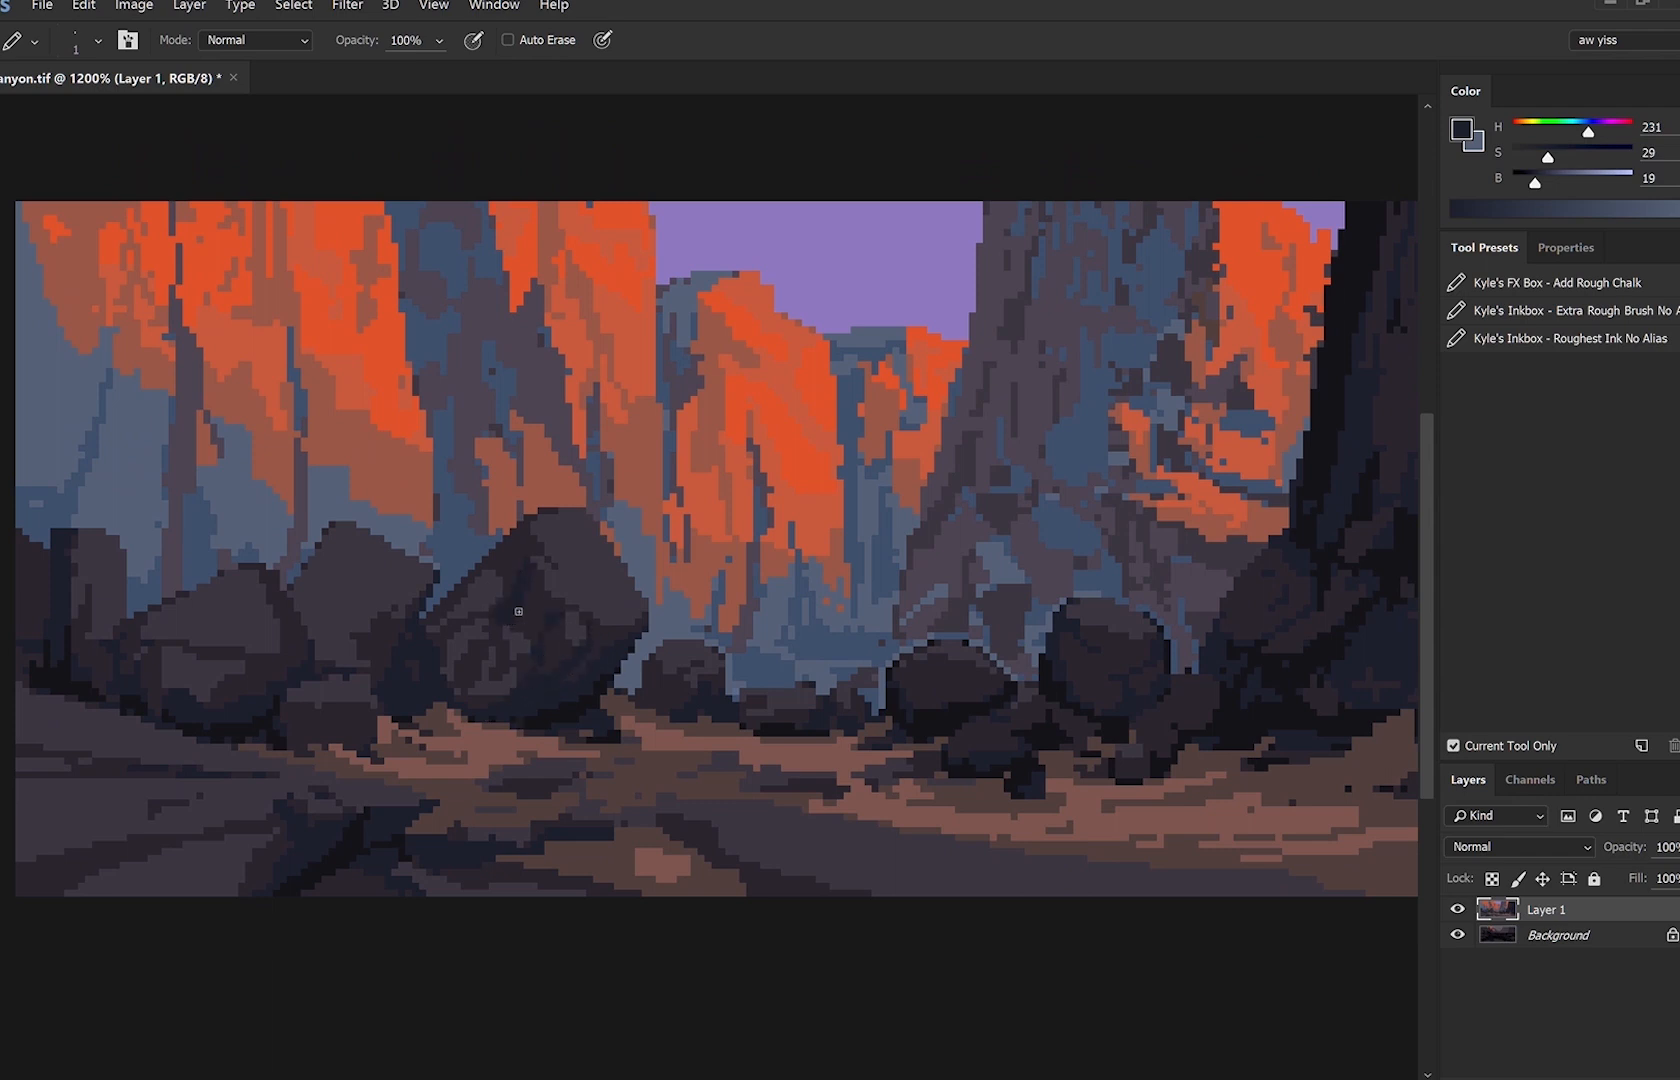
{"action": "key", "text": "bracketright"}
{"action": "mouse_move", "coordinate": [474, 686]}
{"action": "left_mouse_down"}
{"action": "mouse_move", "coordinate": [496, 680]}
{"action": "mouse_move", "coordinate": [515, 634]}
{"action": "mouse_move", "coordinate": [484, 585]}
{"action": "mouse_move", "coordinate": [471, 593]}
{"action": "left_mouse_up"}
Refine the facets of the large boulder and its neighbour with sampled dark tones and purple-grey (H 267, S 14, B 26).
{"action": "left_click", "coordinate": [521, 646], "text": "alt"}
{"action": "key", "text": "bracketleft"}
{"action": "left_click", "coordinate": [500, 608], "text": "alt"}
{"action": "left_click", "coordinate": [502, 586], "text": "alt"}
{"action": "left_click", "coordinate": [508, 562], "text": "alt"}
{"action": "left_click_drag", "start_coordinate": [352, 634], "coordinate": [331, 577]}
{"action": "left_click", "coordinate": [355, 693], "text": "alt"}
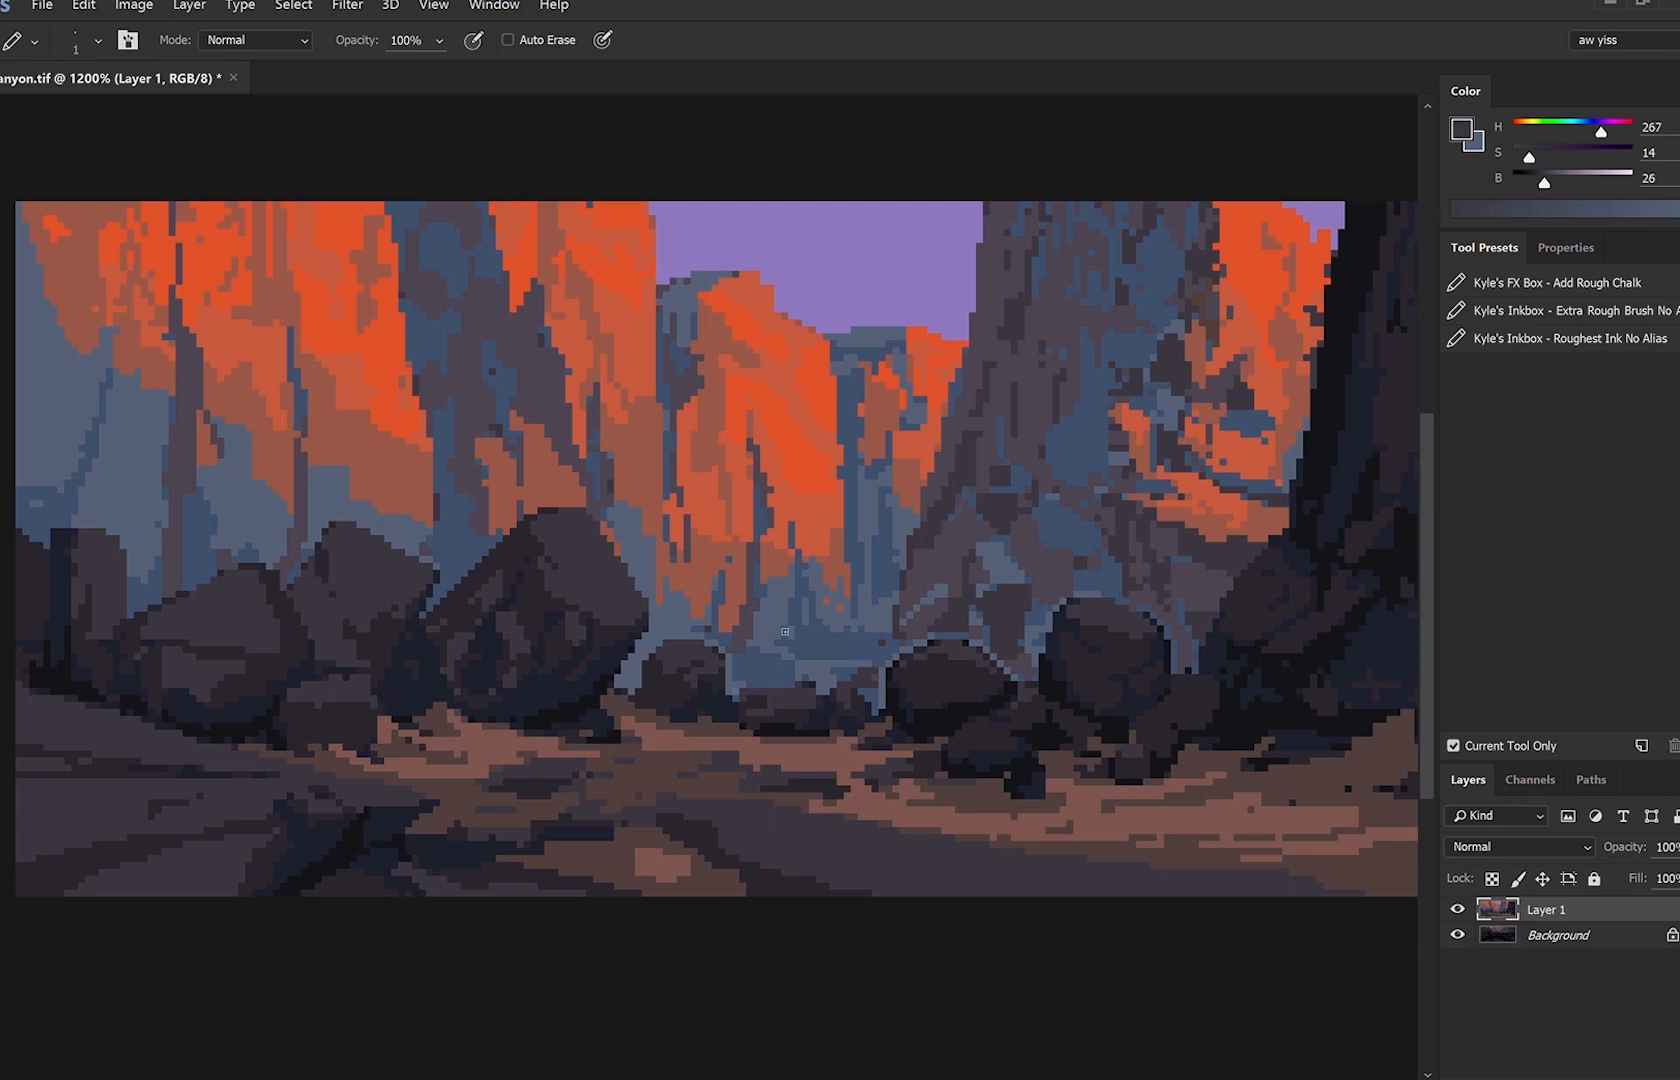
Flip the painting horizontally and add dark purple shadow streaks (H 266, S 14, B 19) to the foreground ground.
{"action": "key", "text": "ctrl+minus"}
{"action": "key", "text": "ctrl+minus"}
{"action": "key", "text": "ctrl+minus"}
{"action": "key", "text": "ctrl+shift+h"}
{"action": "key", "text": "ctrl+plus"}
{"action": "key", "text": "ctrl+plus"}
{"action": "left_click", "coordinate": [1135, 800], "text": "alt"}
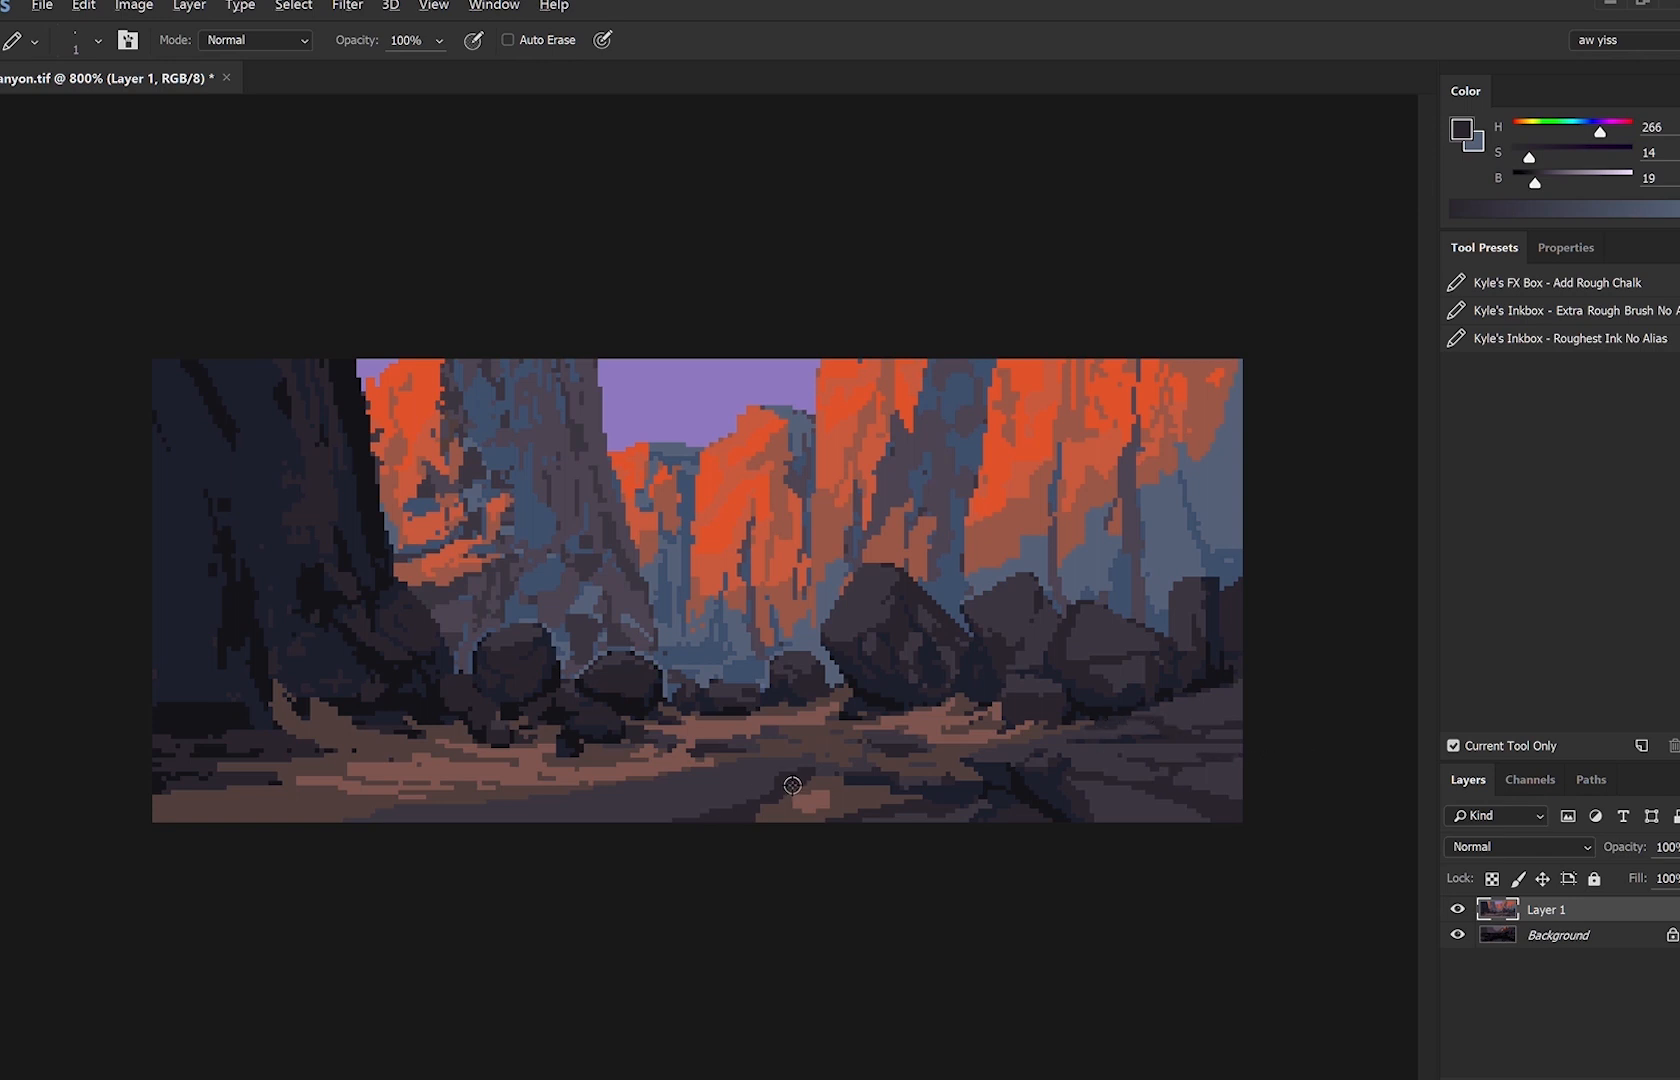
{"action": "left_click_drag", "start_coordinate": [731, 762], "coordinate": [796, 757]}
{"action": "left_click", "coordinate": [894, 736], "text": "alt"}
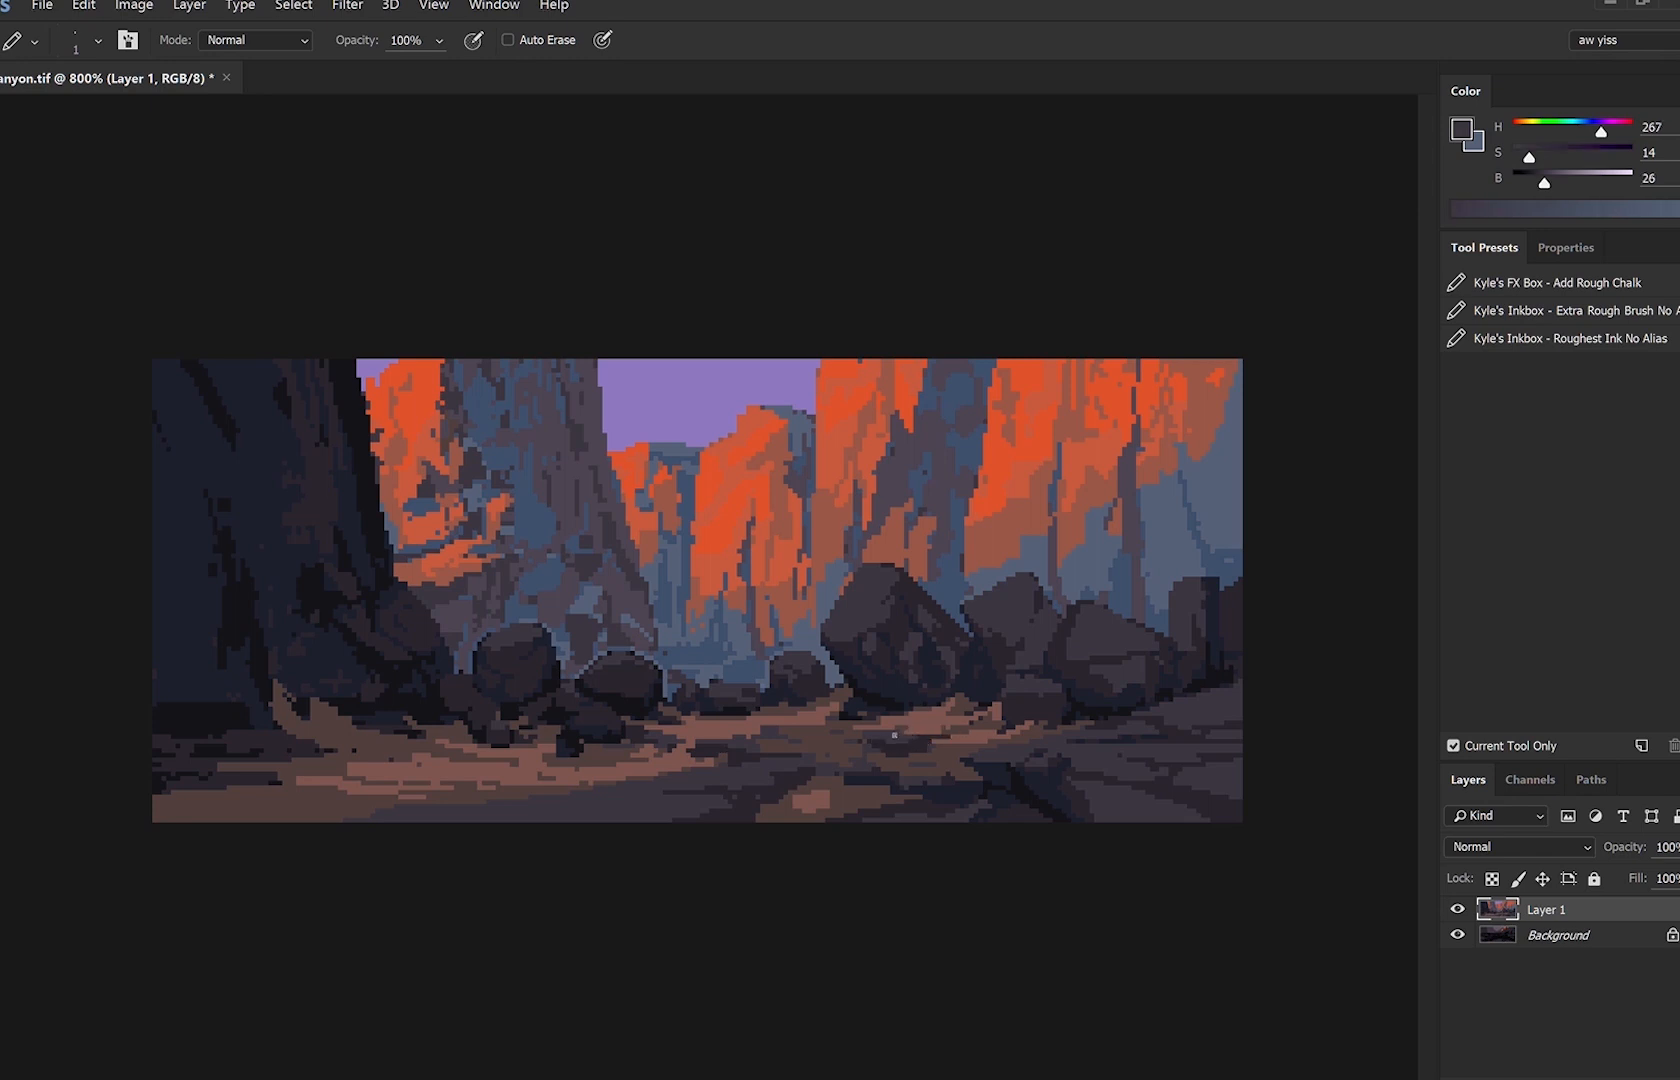
Rework the shadow edges around the central sand with sampled ground tones and streak the lower foreground.
{"action": "left_click", "coordinate": [723, 720], "text": "alt"}
{"action": "left_click", "coordinate": [781, 780], "text": "alt"}
{"action": "left_click", "coordinate": [738, 770], "text": "alt"}
{"action": "left_click_drag", "start_coordinate": [777, 752], "coordinate": [743, 758]}
{"action": "left_click", "coordinate": [742, 806], "text": "alt"}
{"action": "left_click_drag", "start_coordinate": [462, 818], "coordinate": [499, 806]}
{"action": "left_click", "coordinate": [600, 790], "text": "alt"}
Darken the foreground shadow below the sand with wider strokes of dark purple (H 266, S 14, B 19).
{"action": "key", "text": "]"}
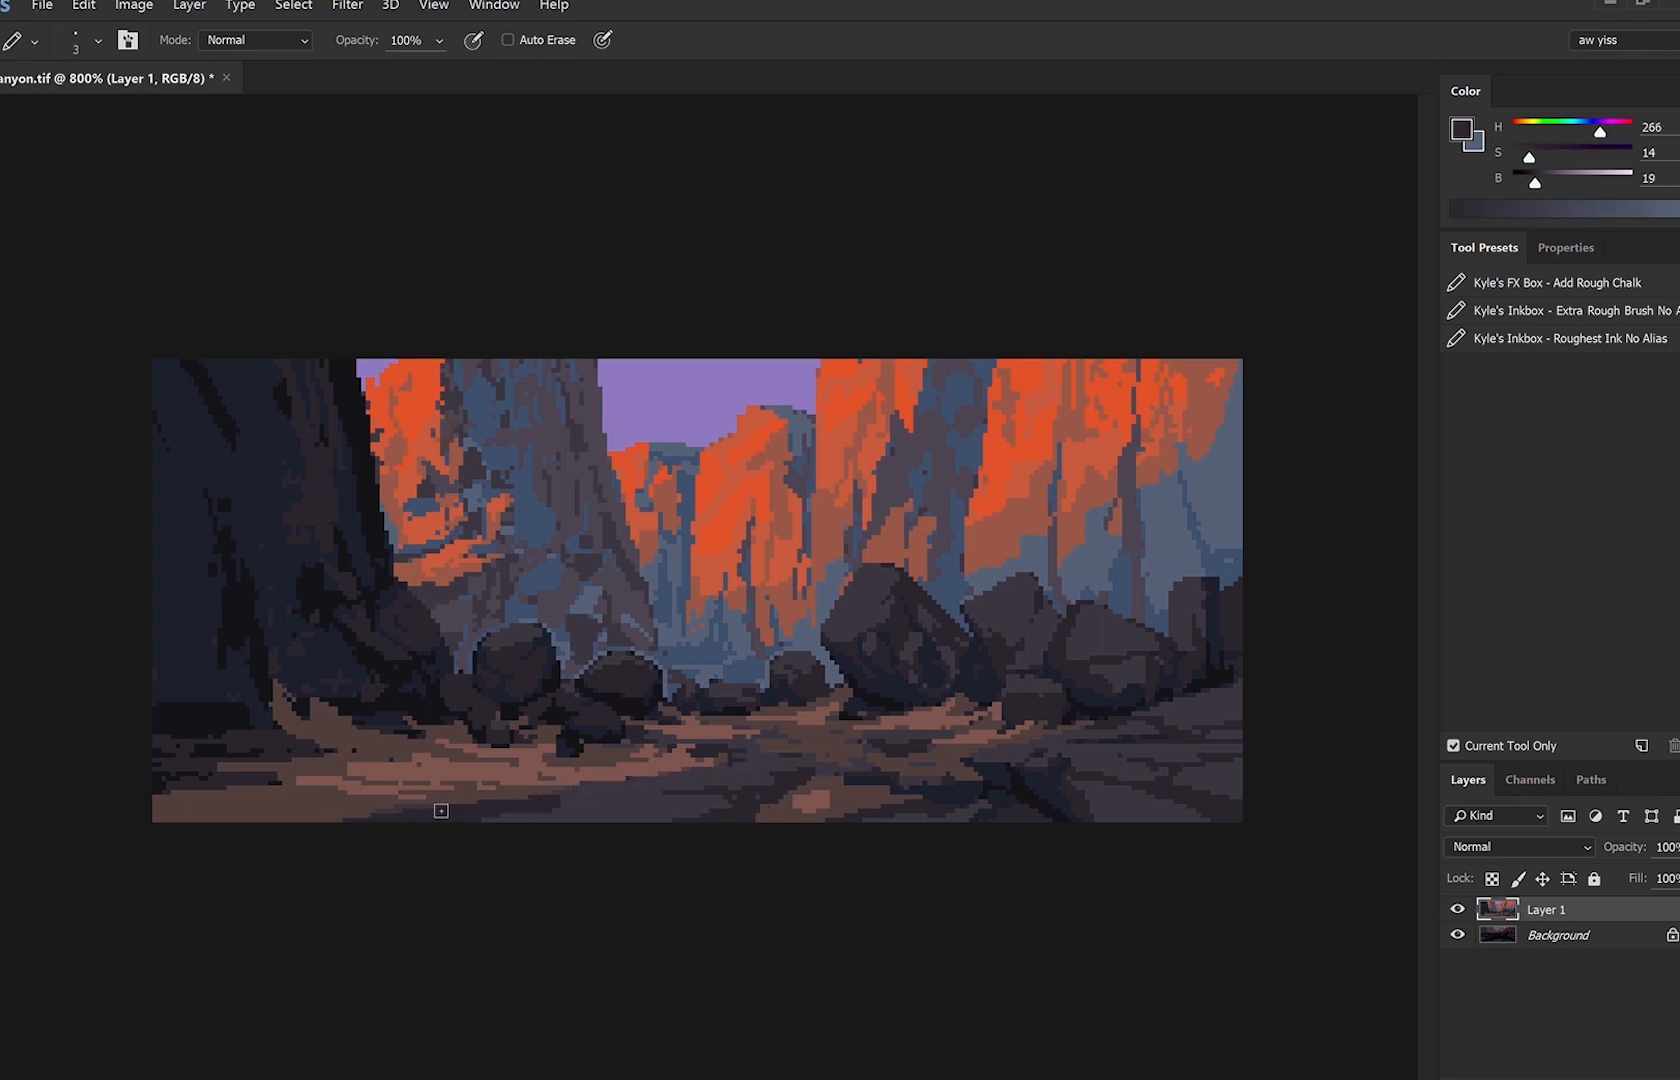
{"action": "key", "text": "bracketright"}
{"action": "key", "text": "bracketright"}
{"action": "key", "text": "bracketleft"}
{"action": "key", "text": "bracketleft"}
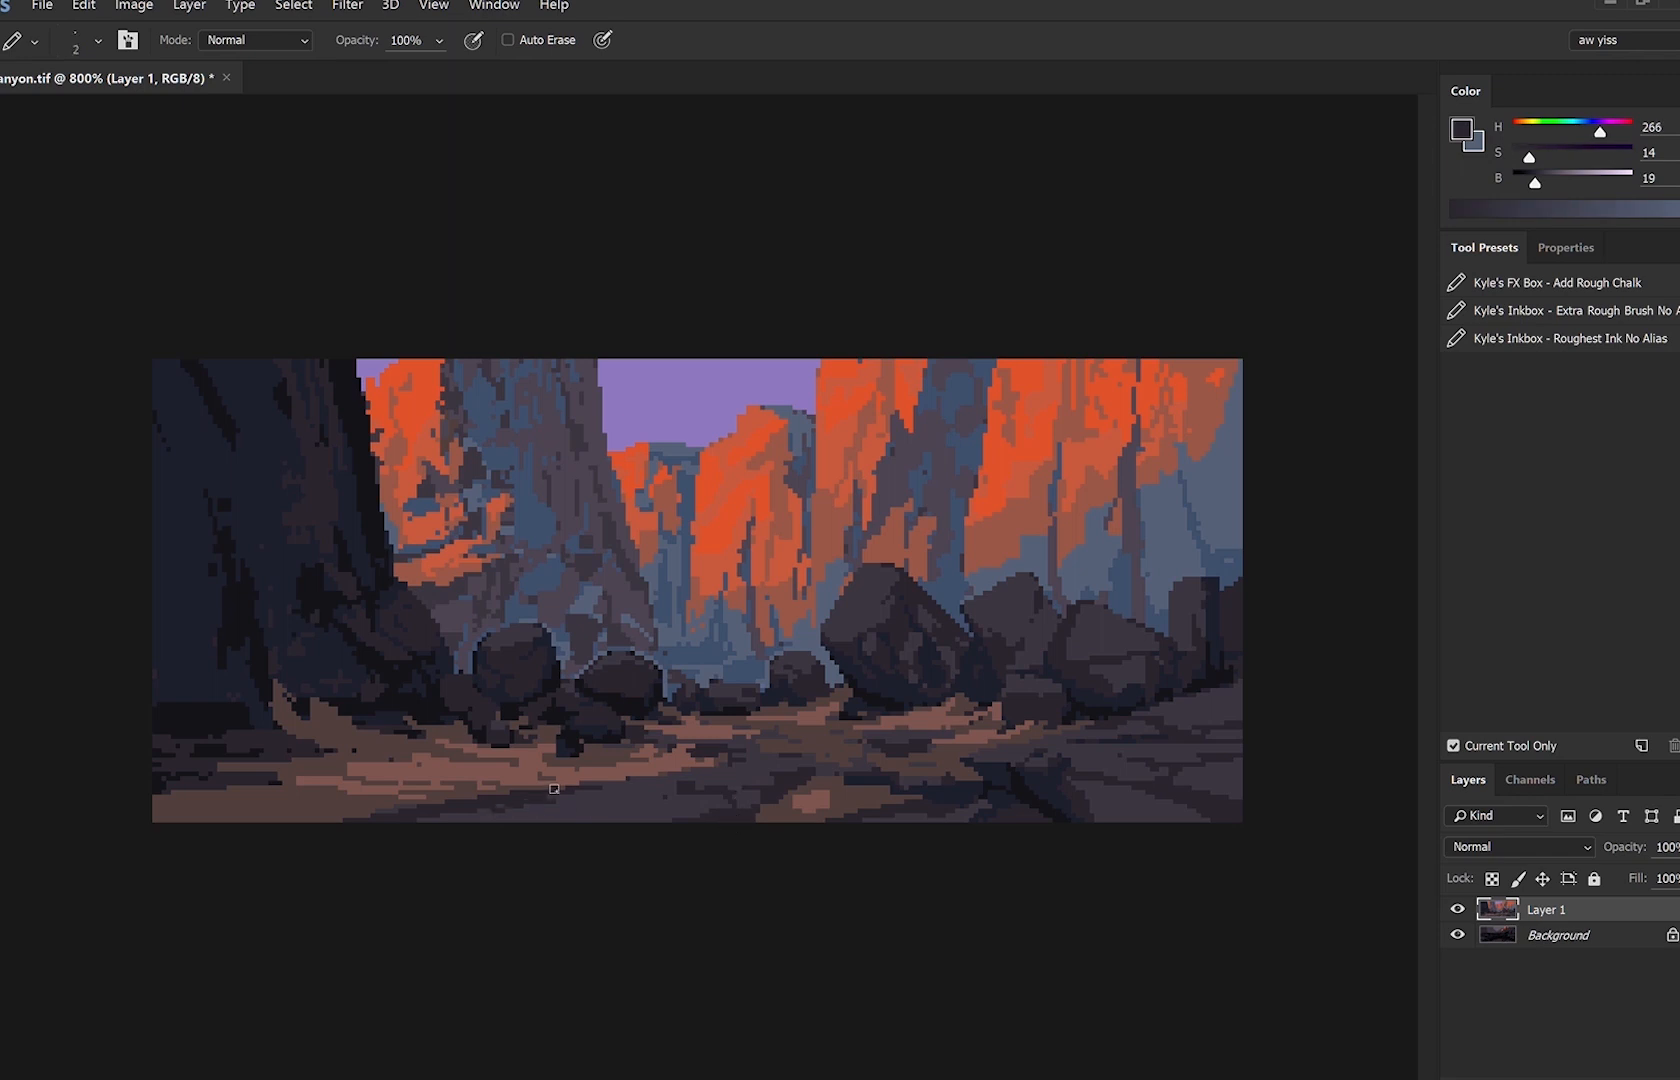
{"action": "left_click", "coordinate": [806, 793], "text": "alt"}
{"action": "key", "text": "bracketleft"}
{"action": "left_click", "coordinate": [558, 814], "text": "alt"}
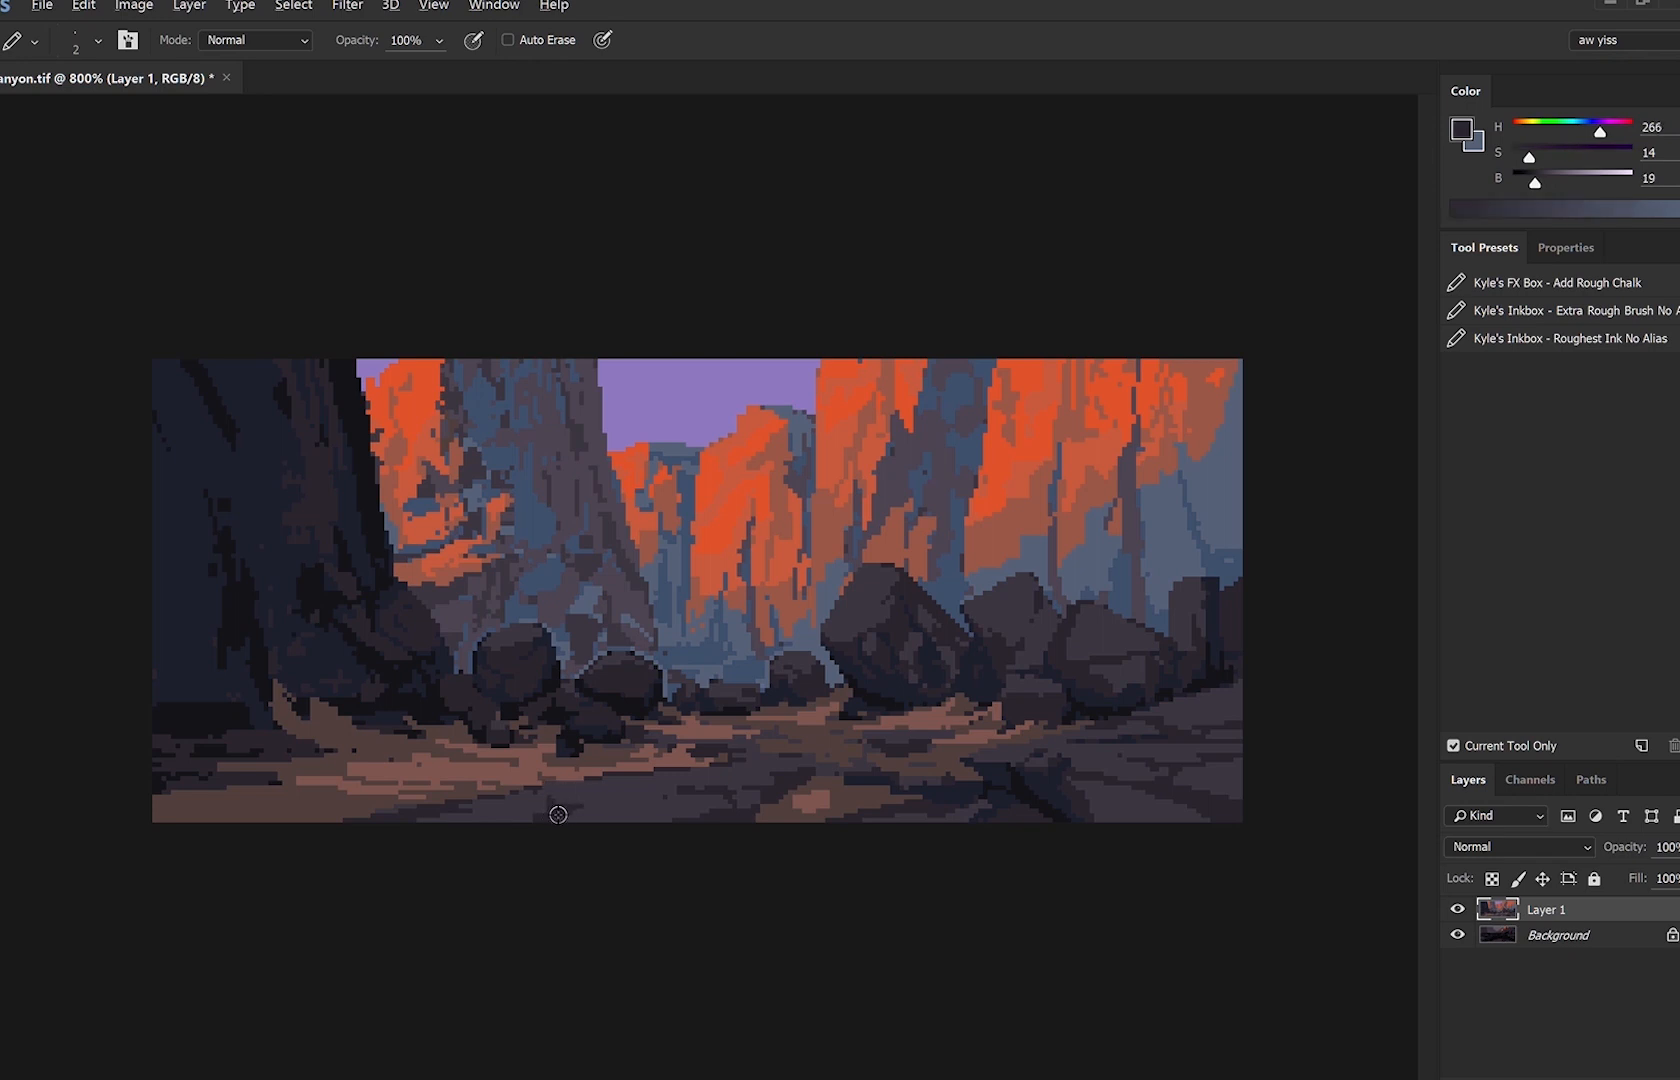
Extend the foreground sand patch with reddish brown (H 12, S 31, B 45) and flip the painting horizontally.
{"action": "left_click", "coordinate": [640, 803], "text": "alt"}
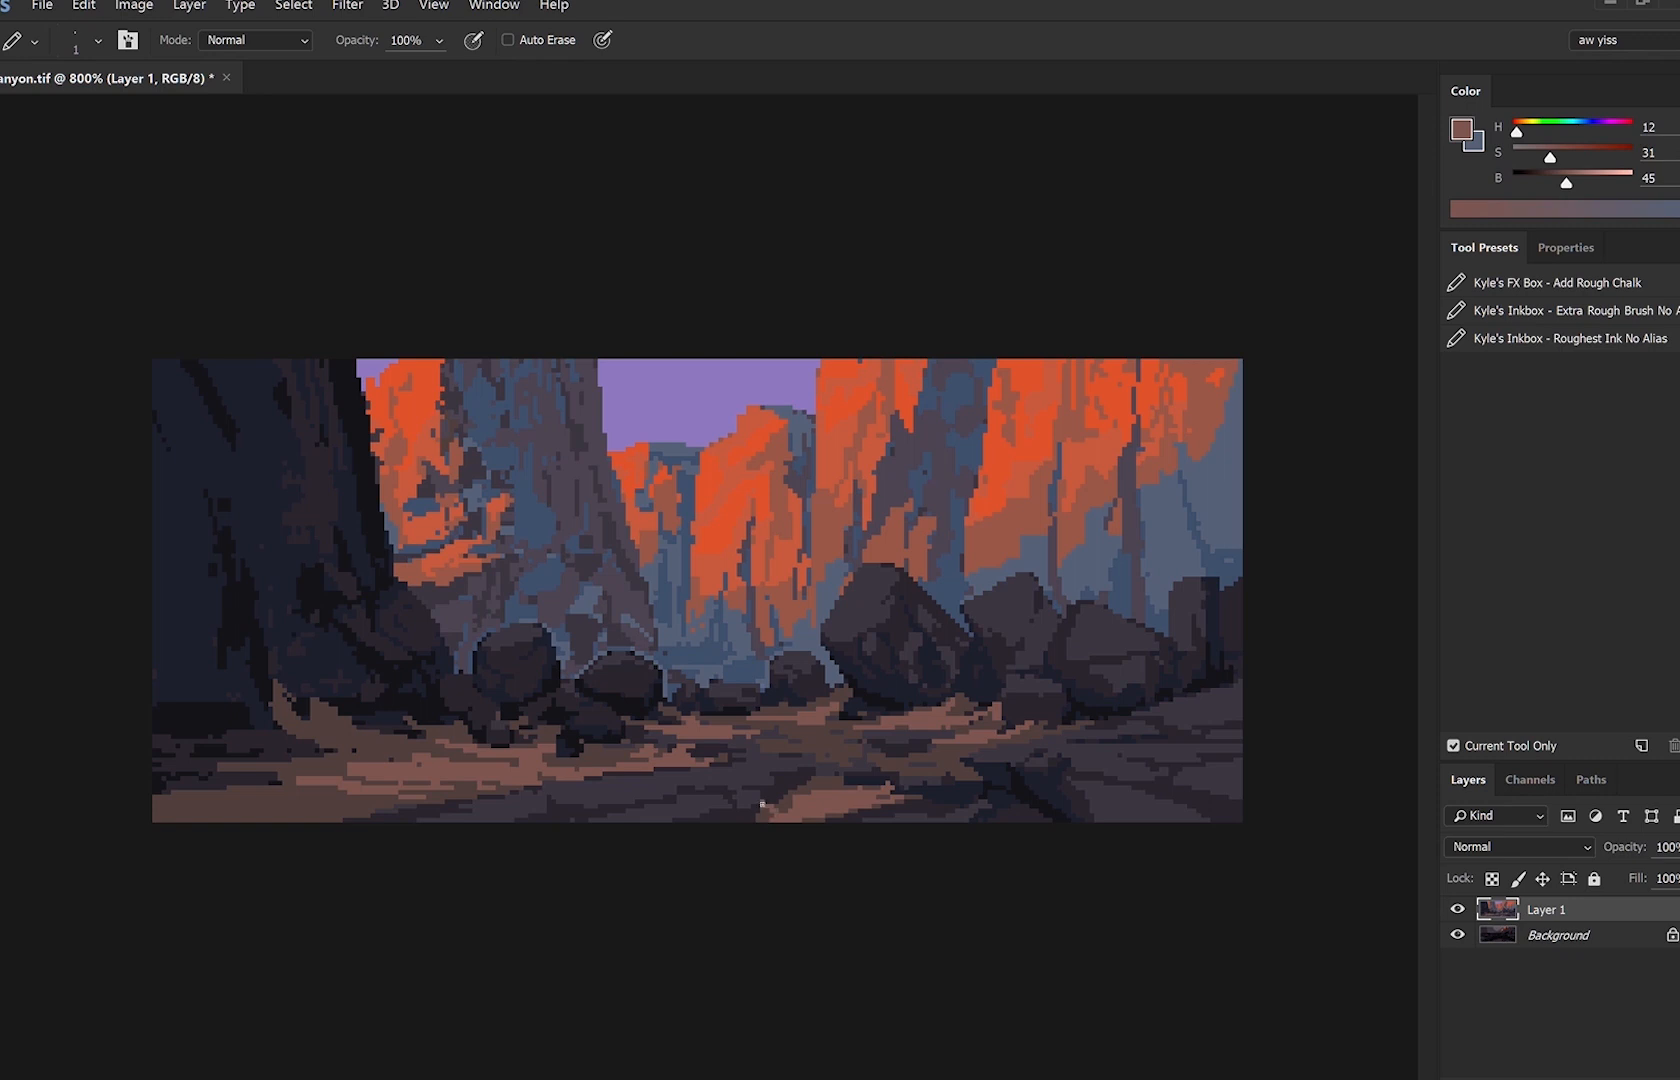
{"action": "left_click_drag", "start_coordinate": [794, 810], "coordinate": [782, 813]}
{"action": "key", "text": "F2"}
Try a broad stroke across the foreground sand with an enlarged pencil and undo it.
{"action": "key", "text": "]"}
{"action": "key", "text": "]"}
{"action": "key", "text": "]"}
{"action": "key", "text": "]"}
{"action": "key", "text": "]"}
{"action": "mouse_move", "coordinate": [1000, 798]}
{"action": "left_mouse_down"}
{"action": "mouse_move", "coordinate": [1270, 838]}
{"action": "mouse_move", "coordinate": [1020, 780]}
{"action": "mouse_move", "coordinate": [868, 774]}
{"action": "left_mouse_up"}
{"action": "key", "text": "ctrl+z"}
Reduce the pencil size and extend the sand toward the foot of the dark cliff with sampled ground colours.
{"action": "left_click", "coordinate": [1157, 811], "text": "alt"}
{"action": "key", "text": "["}
{"action": "key", "text": "["}
{"action": "key", "text": "["}
{"action": "key", "text": "["}
{"action": "key", "text": "["}
{"action": "mouse_move", "coordinate": [972, 764]}
{"action": "left_mouse_down"}
{"action": "mouse_move", "coordinate": [925, 770]}
{"action": "mouse_move", "coordinate": [1056, 734]}
{"action": "mouse_move", "coordinate": [994, 760]}
{"action": "mouse_move", "coordinate": [1032, 757]}
{"action": "mouse_move", "coordinate": [1086, 722]}
{"action": "left_mouse_up"}
{"action": "left_click", "coordinate": [902, 757], "text": "alt"}
{"action": "left_click", "coordinate": [1062, 738], "text": "alt"}
{"action": "left_click", "coordinate": [1108, 744], "text": "alt"}
{"action": "key", "text": "]"}
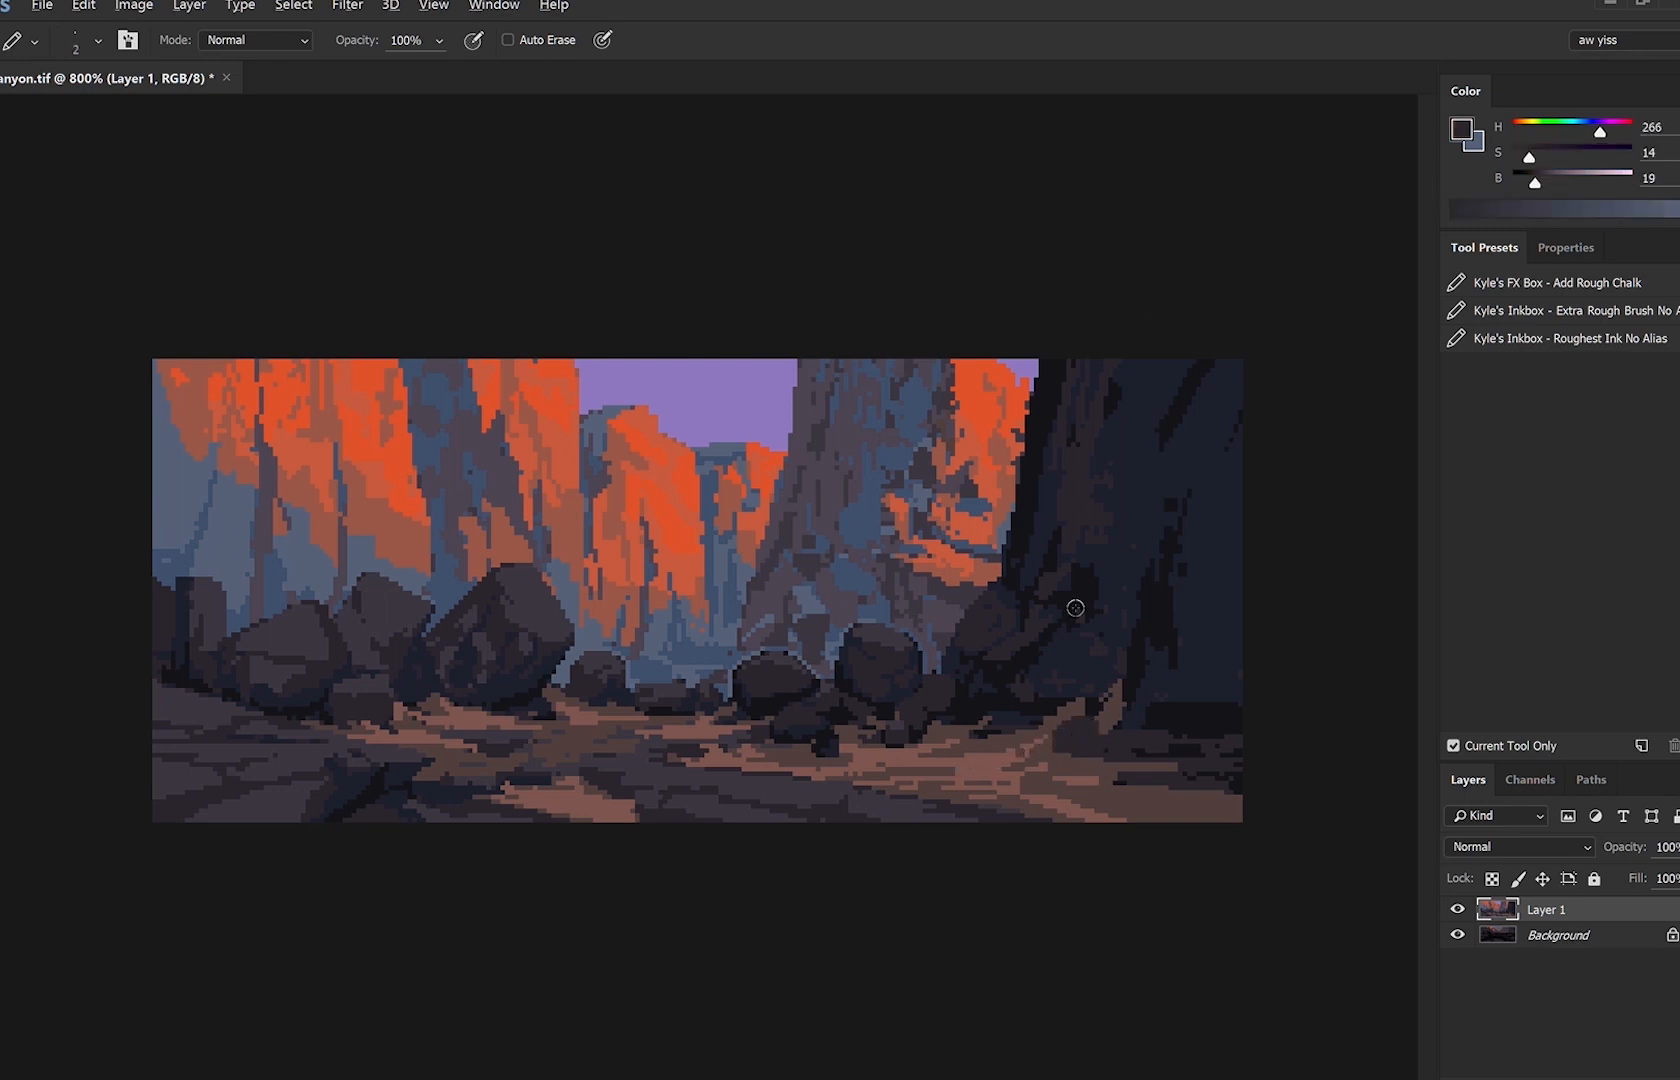
Cover the strip of purple sky beside the dark foreground cliff with sampled dark purple (H 266, S 14, B 19).
{"action": "key", "text": "["}
{"action": "left_click", "coordinate": [1047, 531], "text": "alt"}
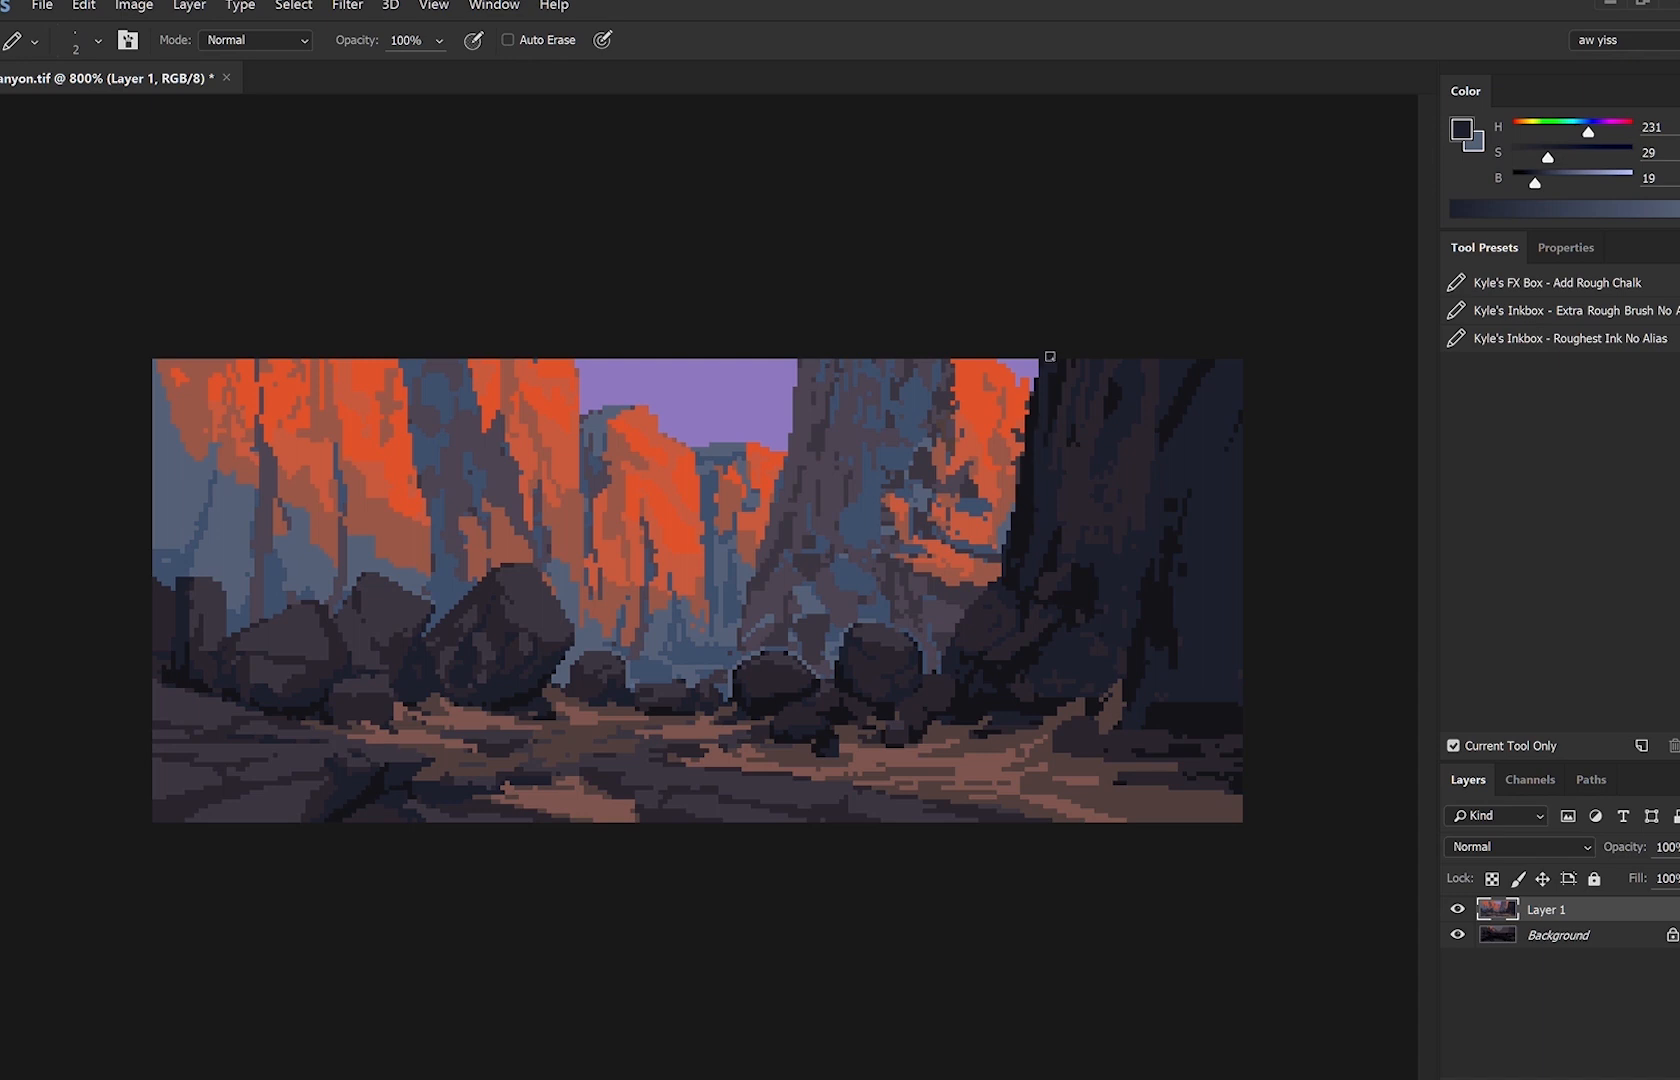
{"action": "left_click", "coordinate": [1057, 466], "text": "alt"}
{"action": "key", "text": "]"}
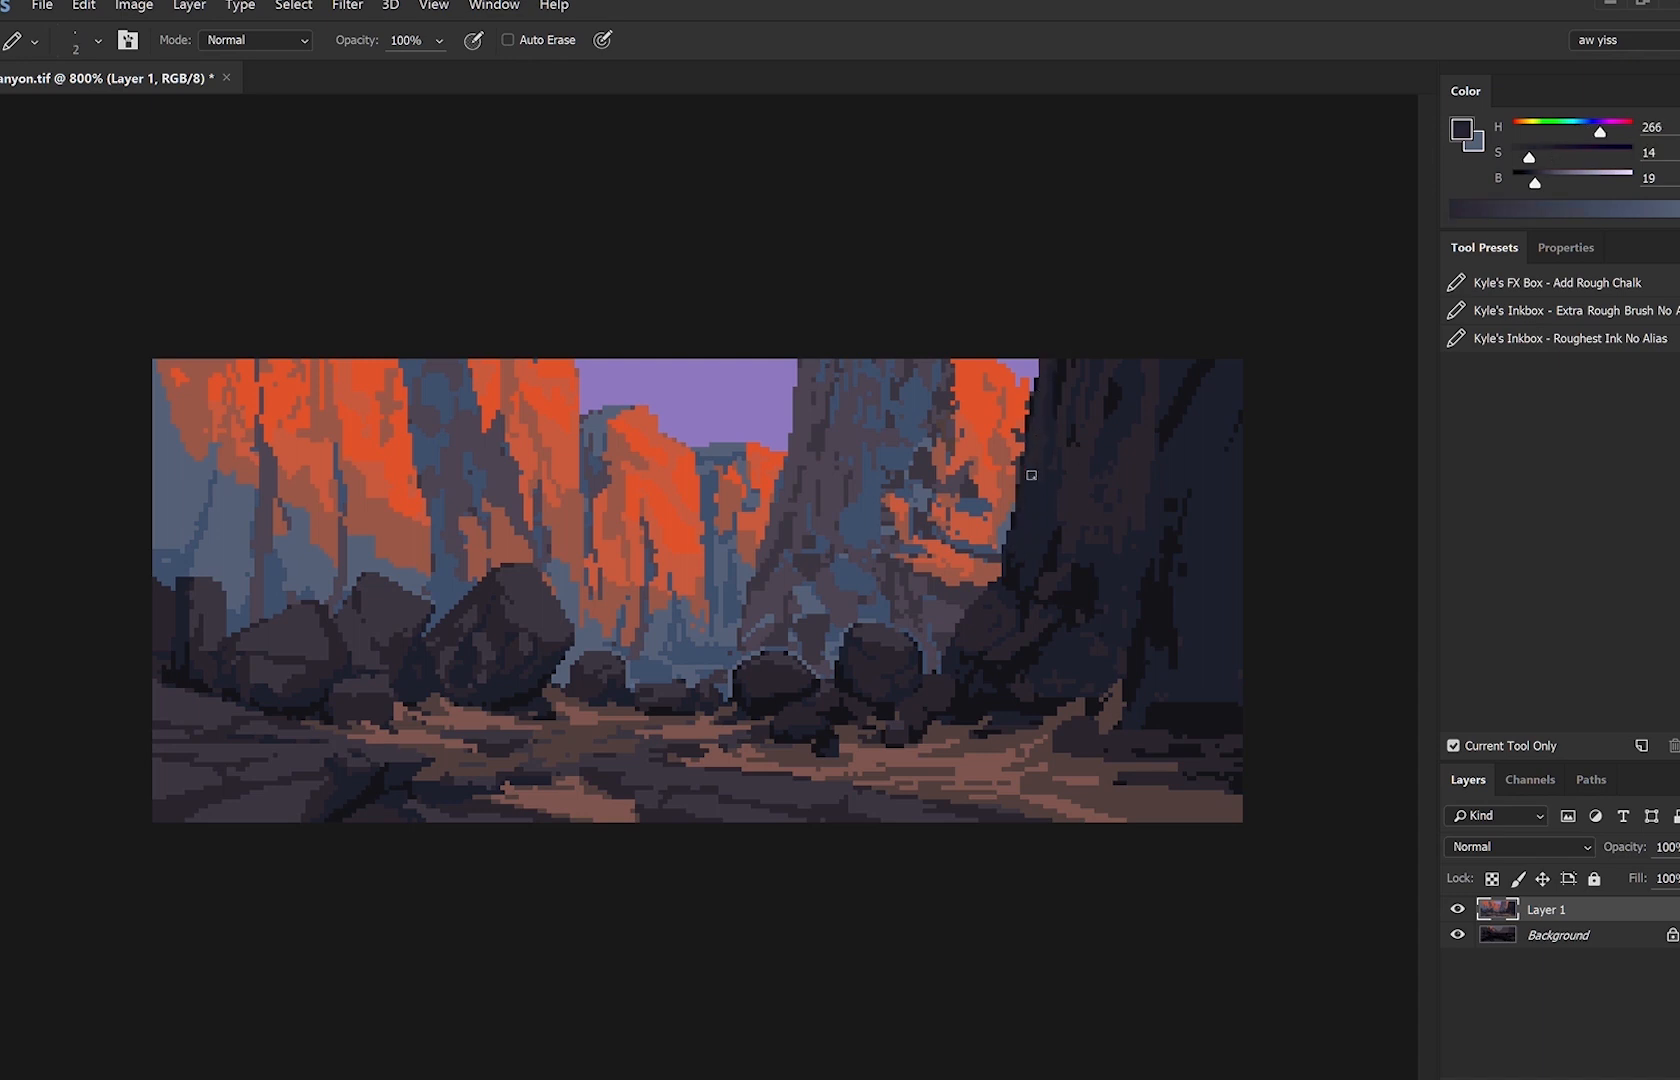
{"action": "left_click_drag", "start_coordinate": [1031, 412], "coordinate": [1039, 363]}
Refine the boundary between the orange cliff and the dark cliff with a 1 px pencil and colours sampled from both sides.
{"action": "left_click", "coordinate": [1017, 433], "text": "alt"}
{"action": "left_click", "coordinate": [1036, 437], "text": "alt"}
{"action": "left_click_drag", "start_coordinate": [1016, 459], "coordinate": [1021, 455]}
{"action": "left_click", "coordinate": [1010, 455], "text": "alt"}
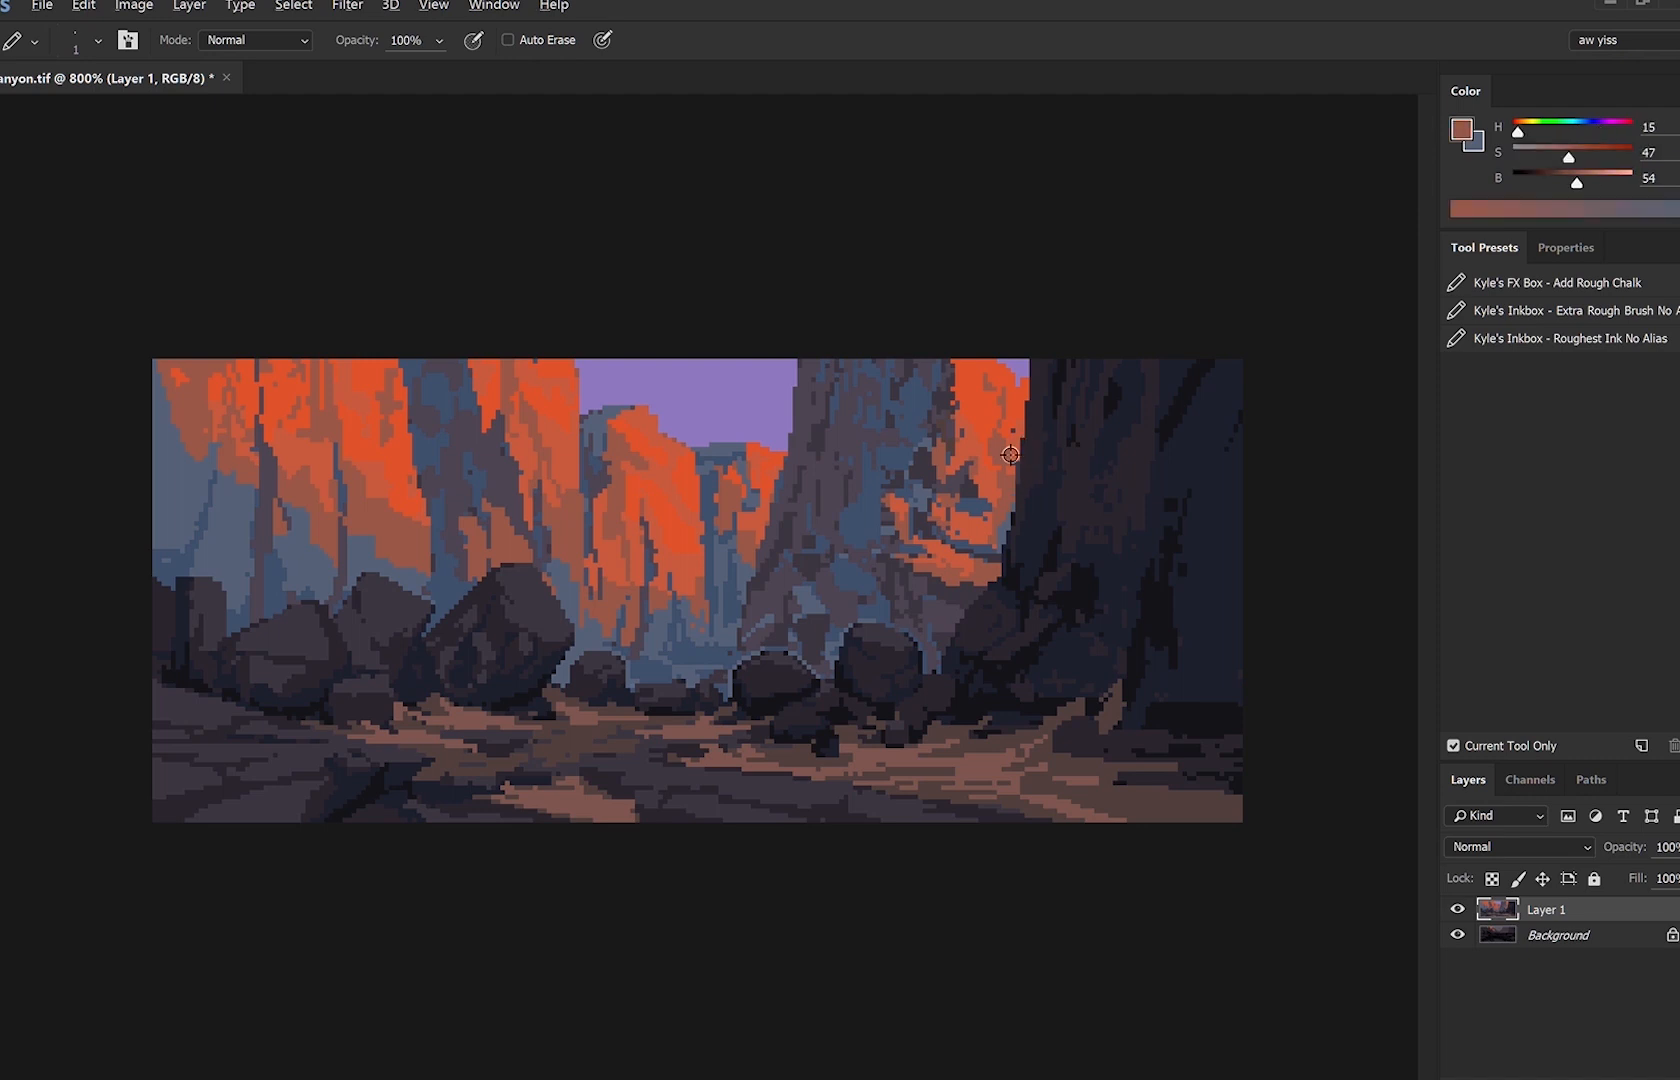
{"action": "left_click", "coordinate": [1011, 523], "text": "alt"}
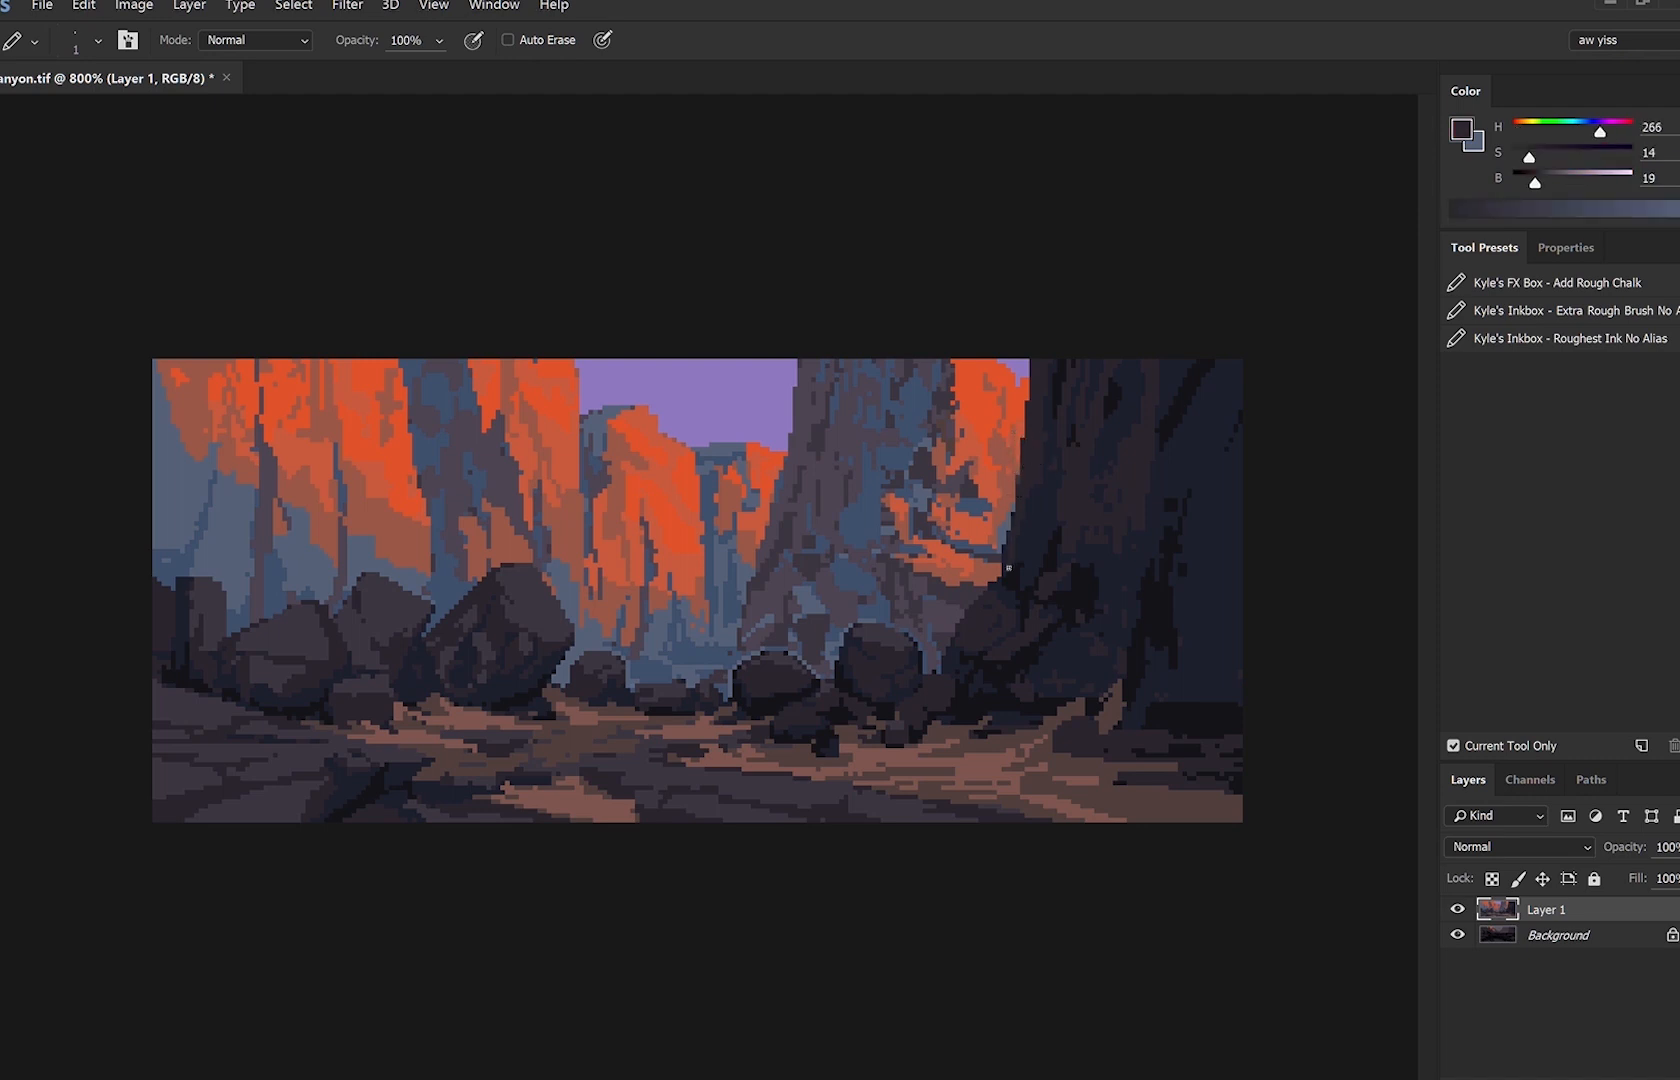
Add shading strokes to the dark cliff's face near its inner edge with sampled dark tones.
{"action": "left_click", "coordinate": [1049, 563], "text": "alt"}
{"action": "left_click_drag", "start_coordinate": [1040, 497], "coordinate": [1046, 472]}
{"action": "left_click", "coordinate": [1051, 410], "text": "alt"}
{"action": "key", "text": "bracketleft"}
{"action": "key", "text": "bracketright"}
{"action": "left_click", "coordinate": [1089, 471], "text": "alt"}
Flip the painting horizontally and carve ledges into the dark cliff's base with near-black (H 240, S 13, B 12) and dark purple (H 266, S 14, B 19).
{"action": "key", "text": "ctrl+shift+h"}
{"action": "left_click", "coordinate": [323, 603], "text": "alt"}
{"action": "left_click_drag", "start_coordinate": [318, 565], "coordinate": [336, 585]}
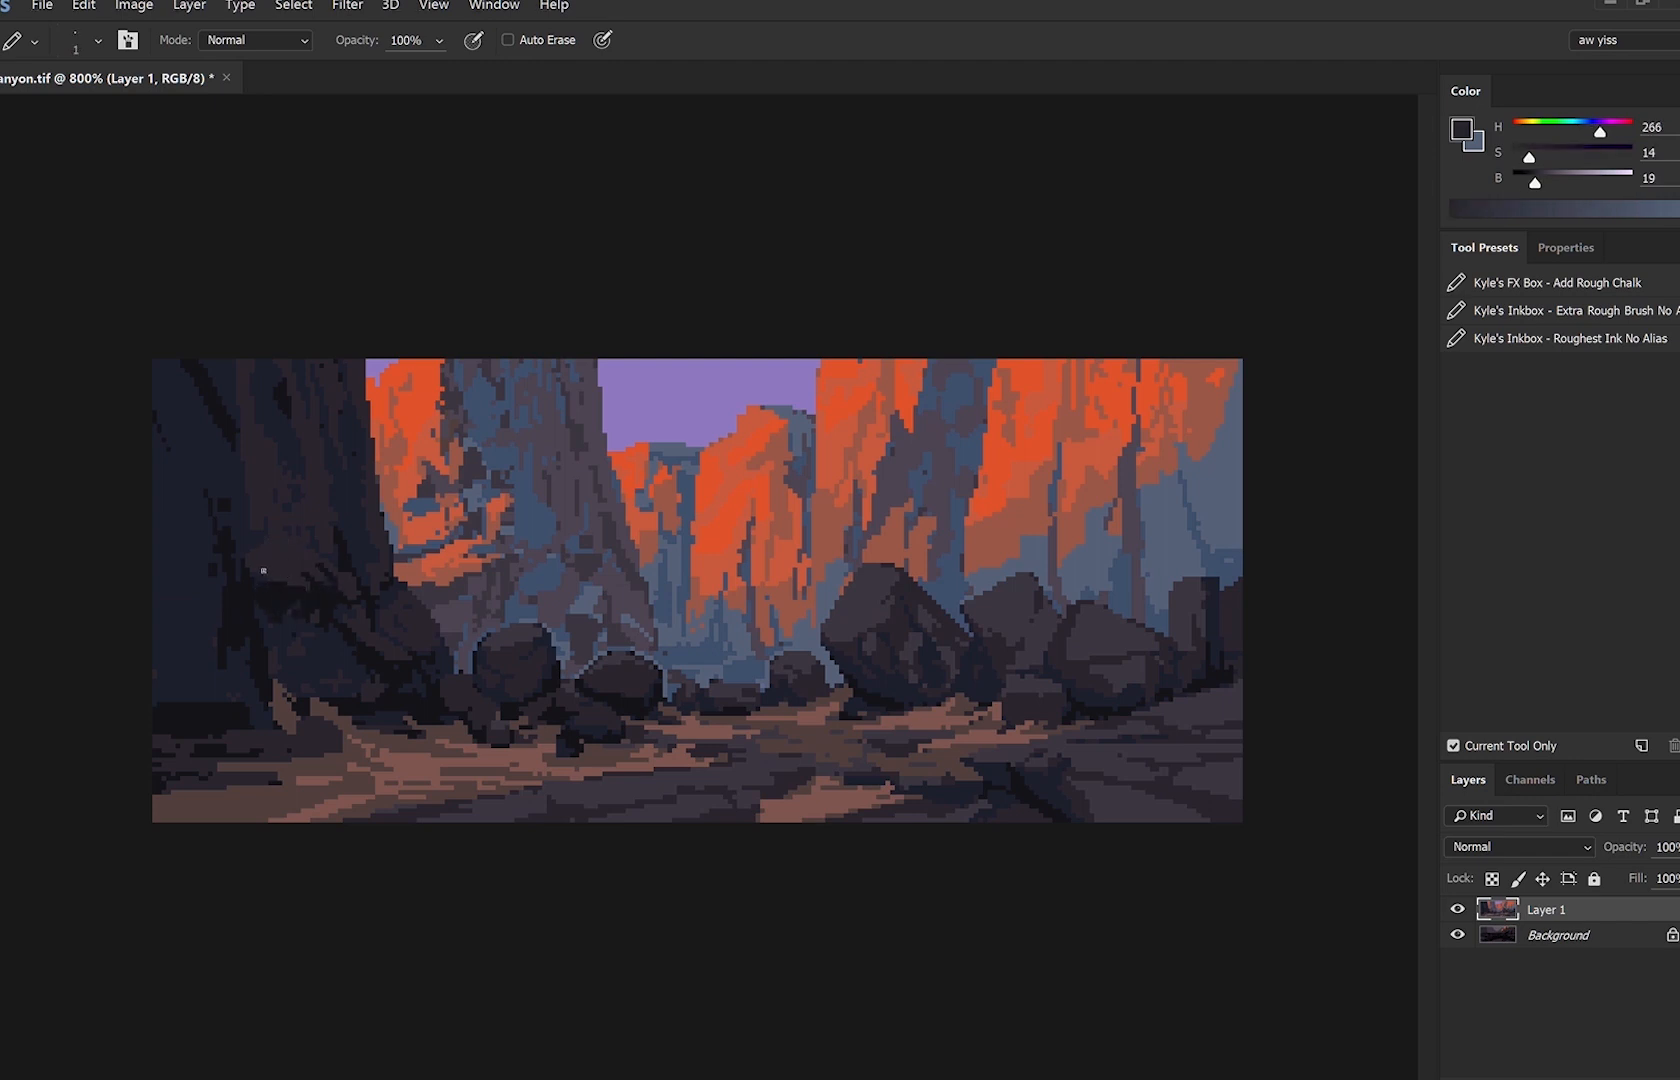
{"action": "key", "text": "bracketright"}
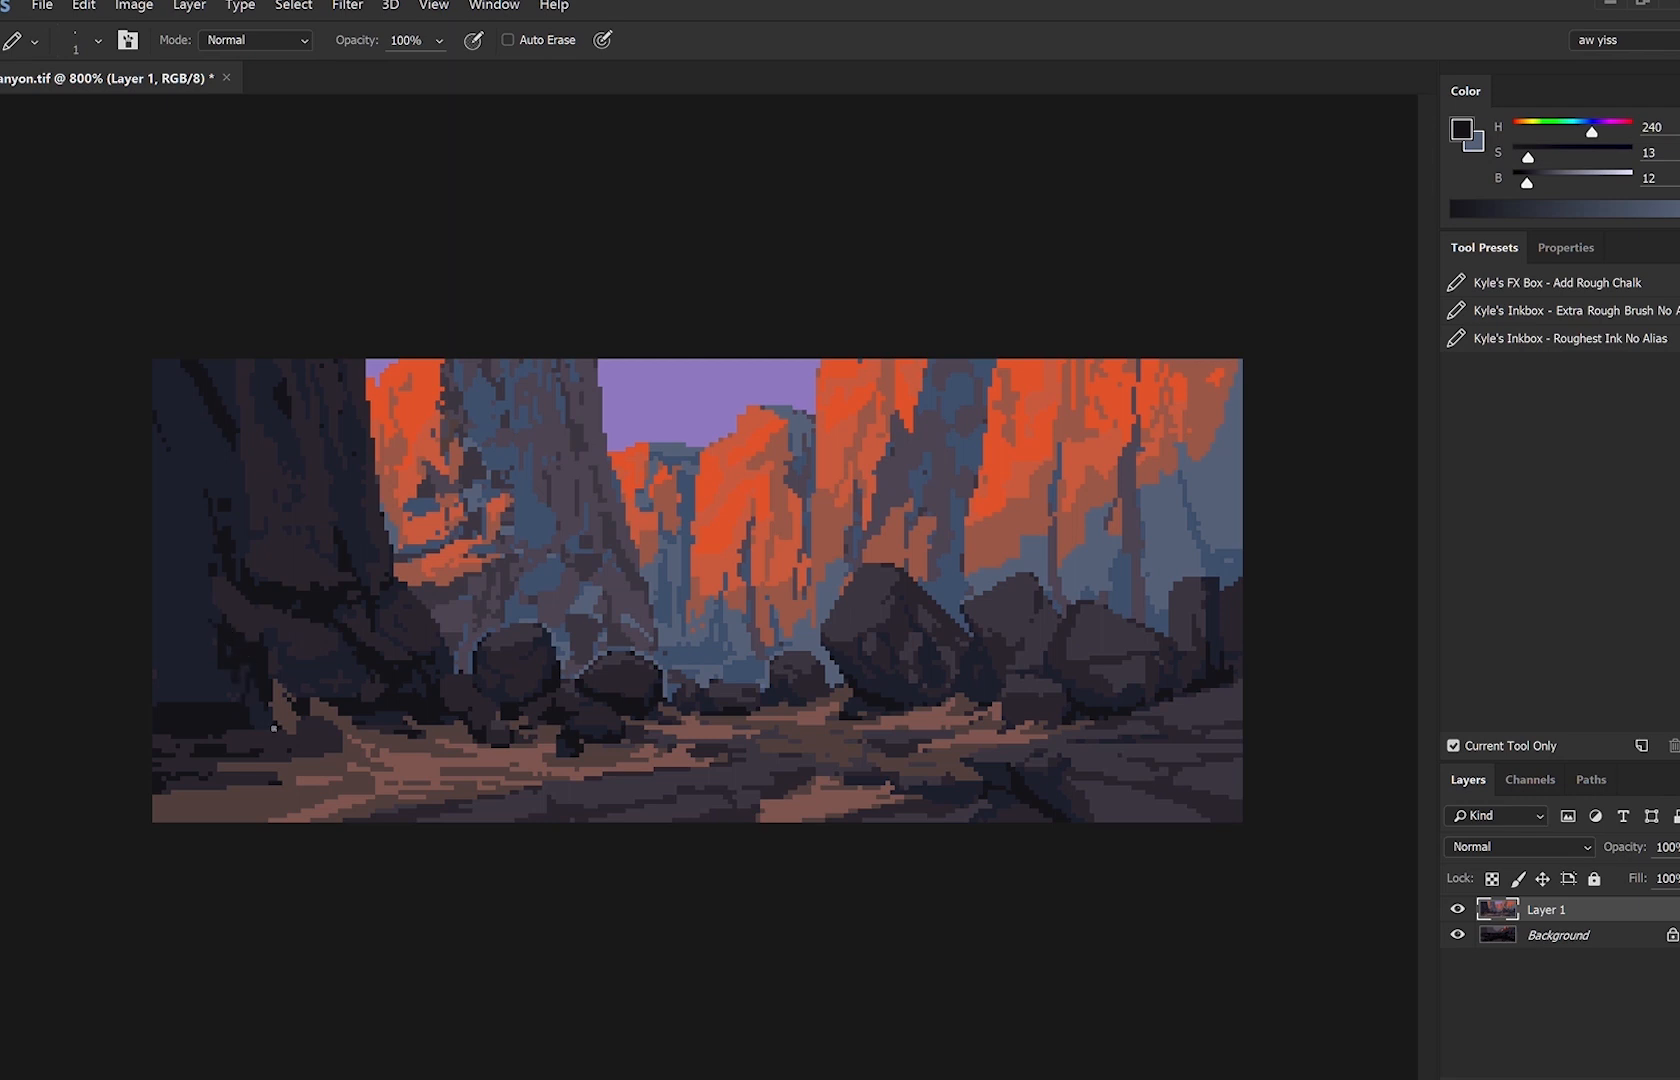
{"action": "left_click", "coordinate": [355, 633], "text": "alt"}
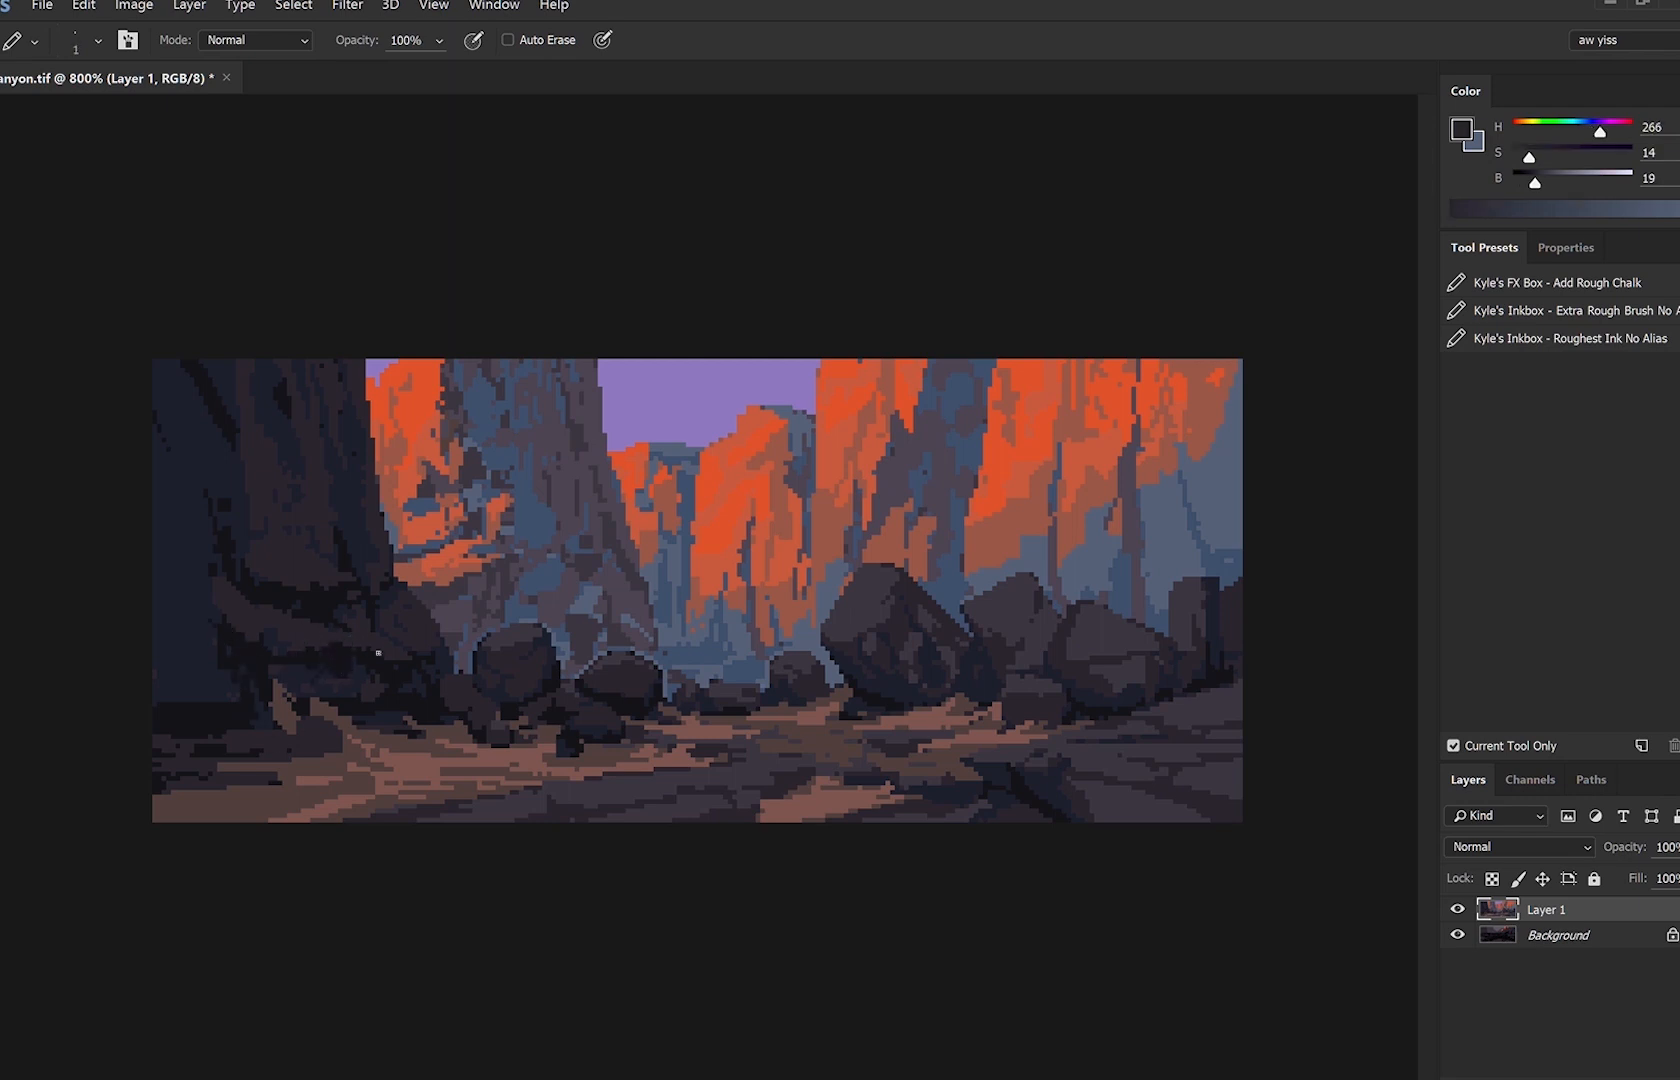
Flip the painting back and extend the rock ledges across the dark cliff's lower face to the canvas edge.
{"action": "key", "text": "ctrl+shift+h"}
{"action": "left_click", "coordinate": [1053, 650], "text": "alt"}
{"action": "mouse_move", "coordinate": [1158, 645]}
{"action": "left_mouse_down"}
{"action": "mouse_move", "coordinate": [1239, 630]}
{"action": "mouse_move", "coordinate": [1342, 655]}
{"action": "mouse_move", "coordinate": [1305, 640]}
{"action": "mouse_move", "coordinate": [1183, 650]}
{"action": "mouse_move", "coordinate": [1177, 687]}
{"action": "mouse_move", "coordinate": [1243, 655]}
{"action": "left_mouse_up"}
{"action": "left_click", "coordinate": [1166, 637], "text": "alt"}
{"action": "key", "text": "bracketright"}
{"action": "key", "text": "bracketright"}
{"action": "left_click", "coordinate": [1173, 652], "text": "alt"}
{"action": "left_click", "coordinate": [1164, 606]}
Paint rising diagonal shadow bands across the dark cliff's middle with near-black (H 240, S 13, B 12) and sampled dark tones.
{"action": "mouse_move", "coordinate": [1180, 557]}
{"action": "left_mouse_down"}
{"action": "mouse_move", "coordinate": [1242, 518]}
{"action": "mouse_move", "coordinate": [1222, 499]}
{"action": "mouse_move", "coordinate": [1240, 490]}
{"action": "left_mouse_up"}
{"action": "left_click", "coordinate": [1170, 526], "text": "alt"}
{"action": "key", "text": "bracketleft"}
{"action": "key", "text": "bracketleft"}
{"action": "left_click", "coordinate": [1212, 541], "text": "alt"}
{"action": "left_click_drag", "start_coordinate": [1212, 526], "coordinate": [1241, 508]}
{"action": "key", "text": "bracketleft"}
{"action": "left_click", "coordinate": [1180, 612], "text": "alt"}
{"action": "left_click", "coordinate": [1059, 633], "text": "alt"}
{"action": "left_click", "coordinate": [1161, 541], "text": "alt"}
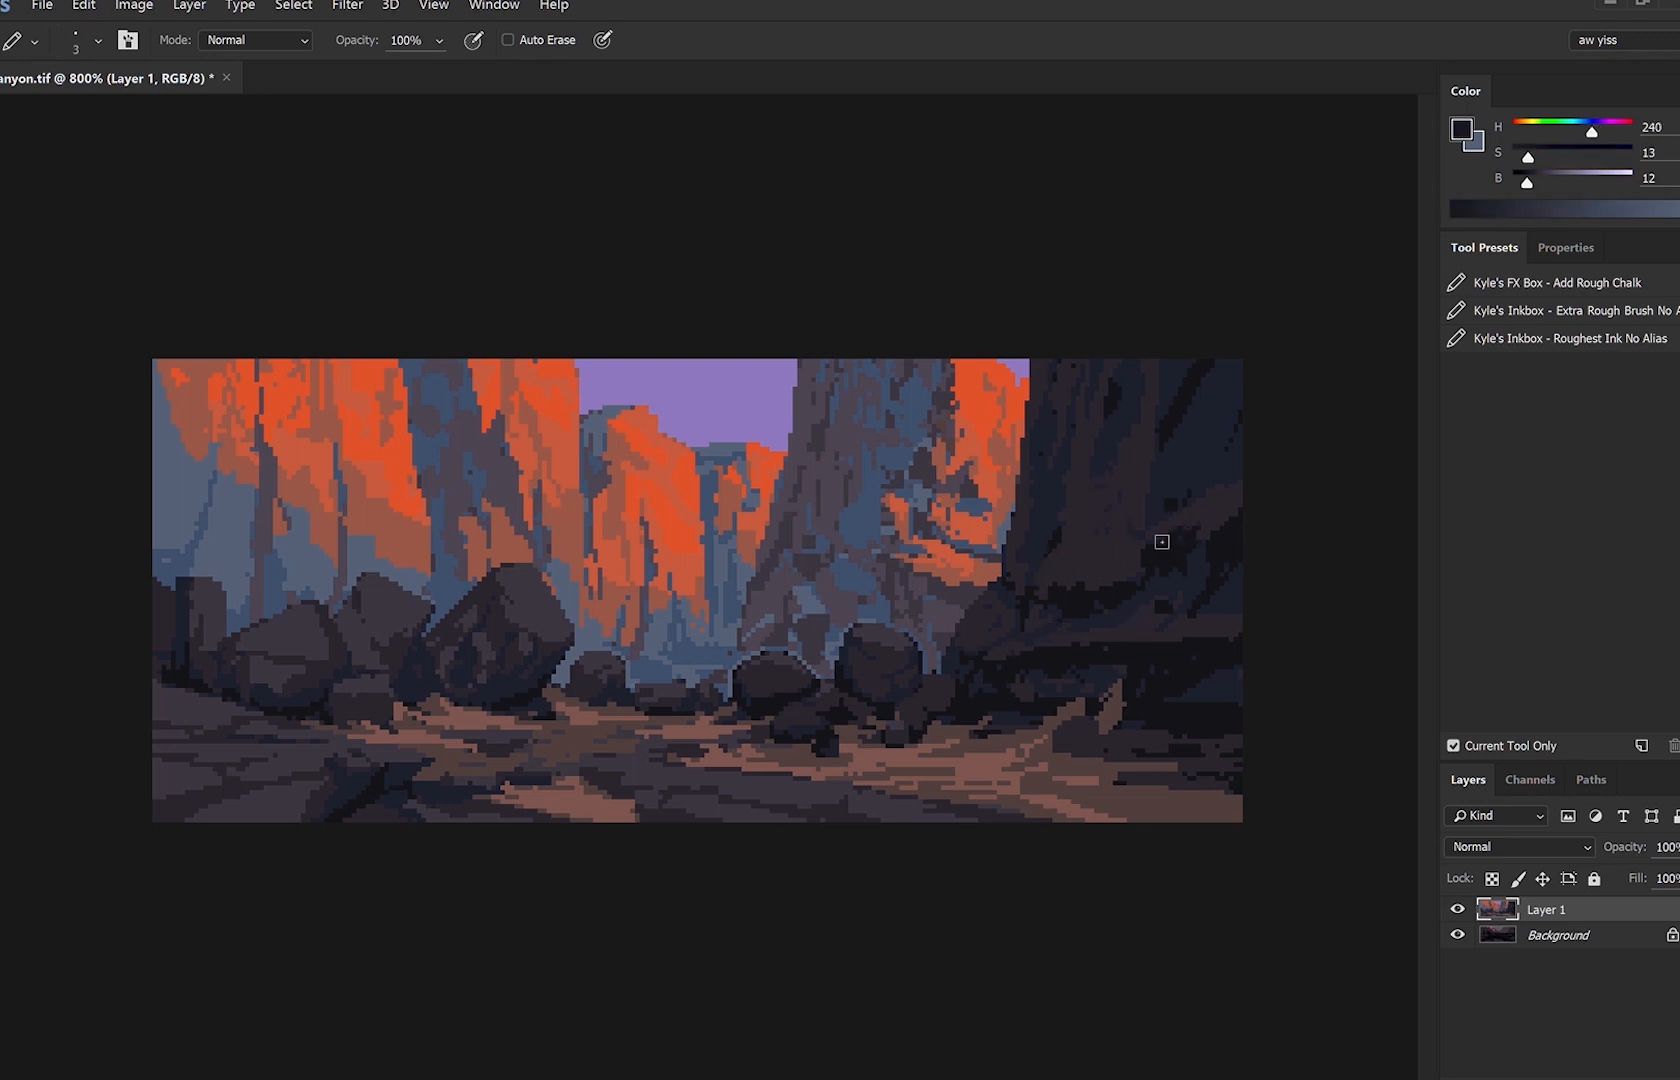
Reshape the dark cliff's lower inner edge above the boulders with dark blue (H 231, S 29, B 19) and near-black (H 240, S 13, B 12).
{"action": "key", "text": "bracketright"}
{"action": "key", "text": "bracketright"}
{"action": "left_click", "coordinate": [1031, 600], "text": "alt"}
{"action": "key", "text": "bracketleft"}
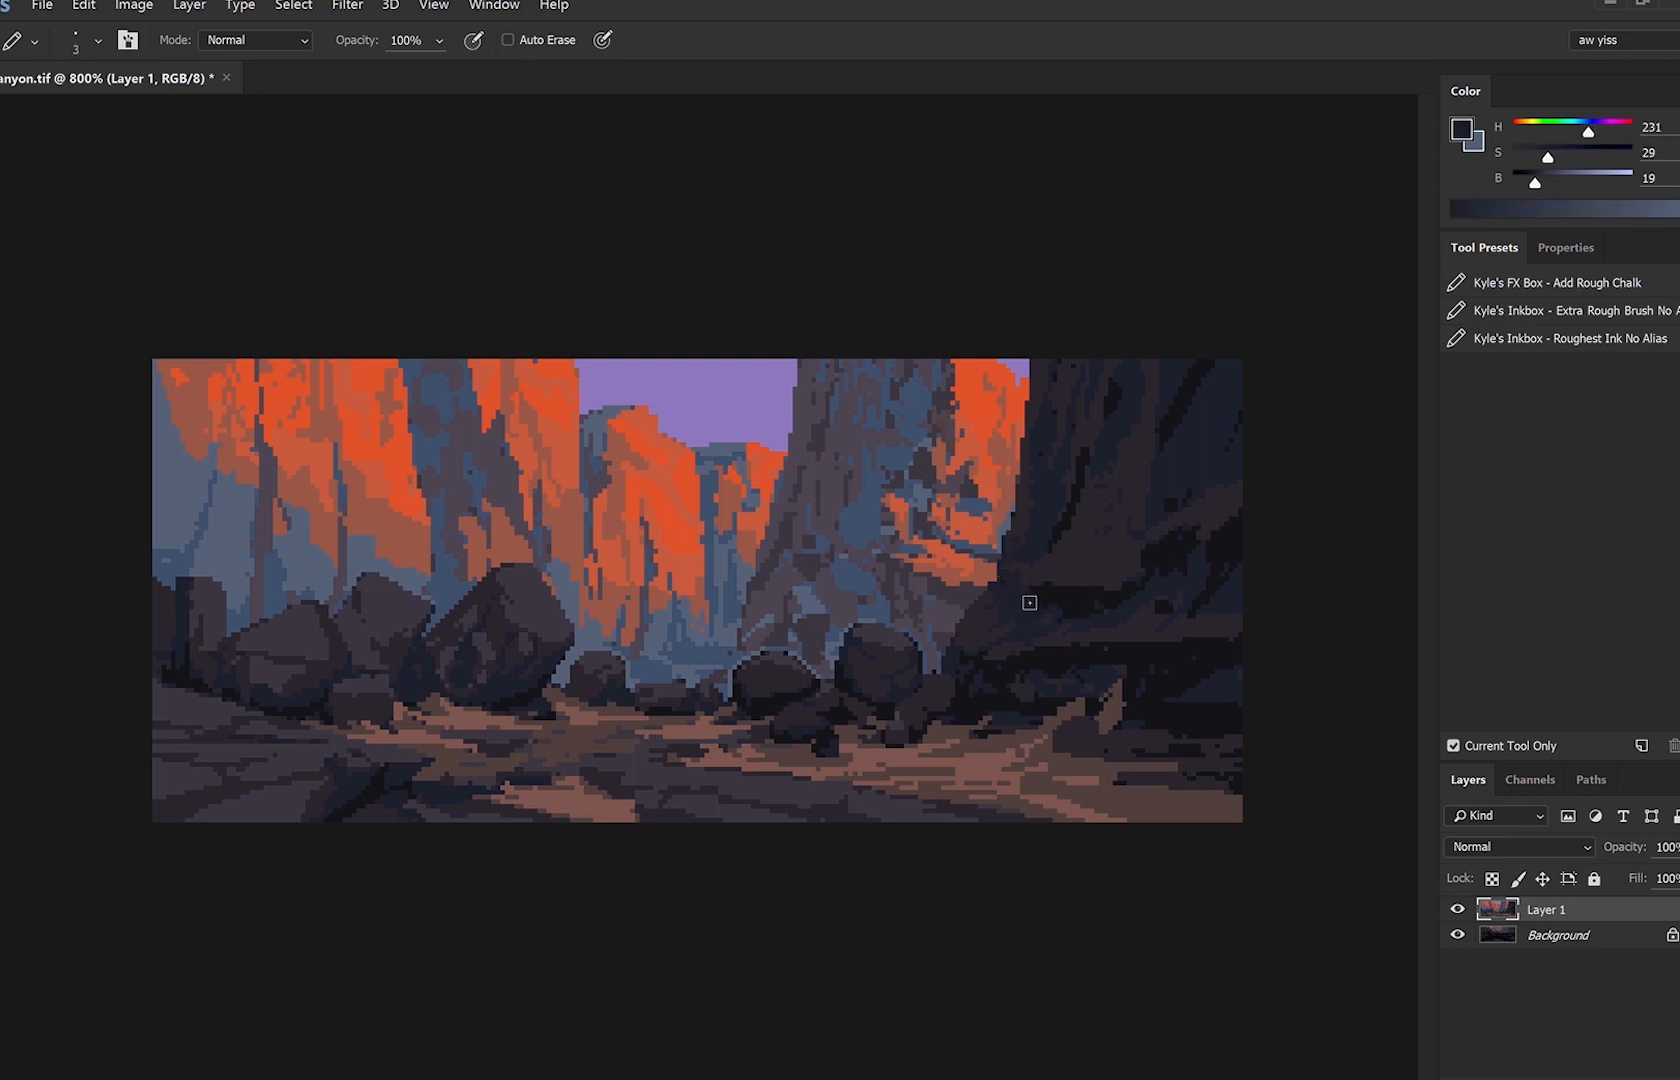
{"action": "left_click_drag", "start_coordinate": [980, 587], "coordinate": [995, 577]}
{"action": "key", "text": "bracketleft"}
{"action": "left_click", "coordinate": [989, 577], "text": "alt"}
{"action": "left_click", "coordinate": [1000, 630], "text": "alt"}
{"action": "left_click", "coordinate": [1020, 607], "text": "alt"}
{"action": "key", "text": "bracketleft"}
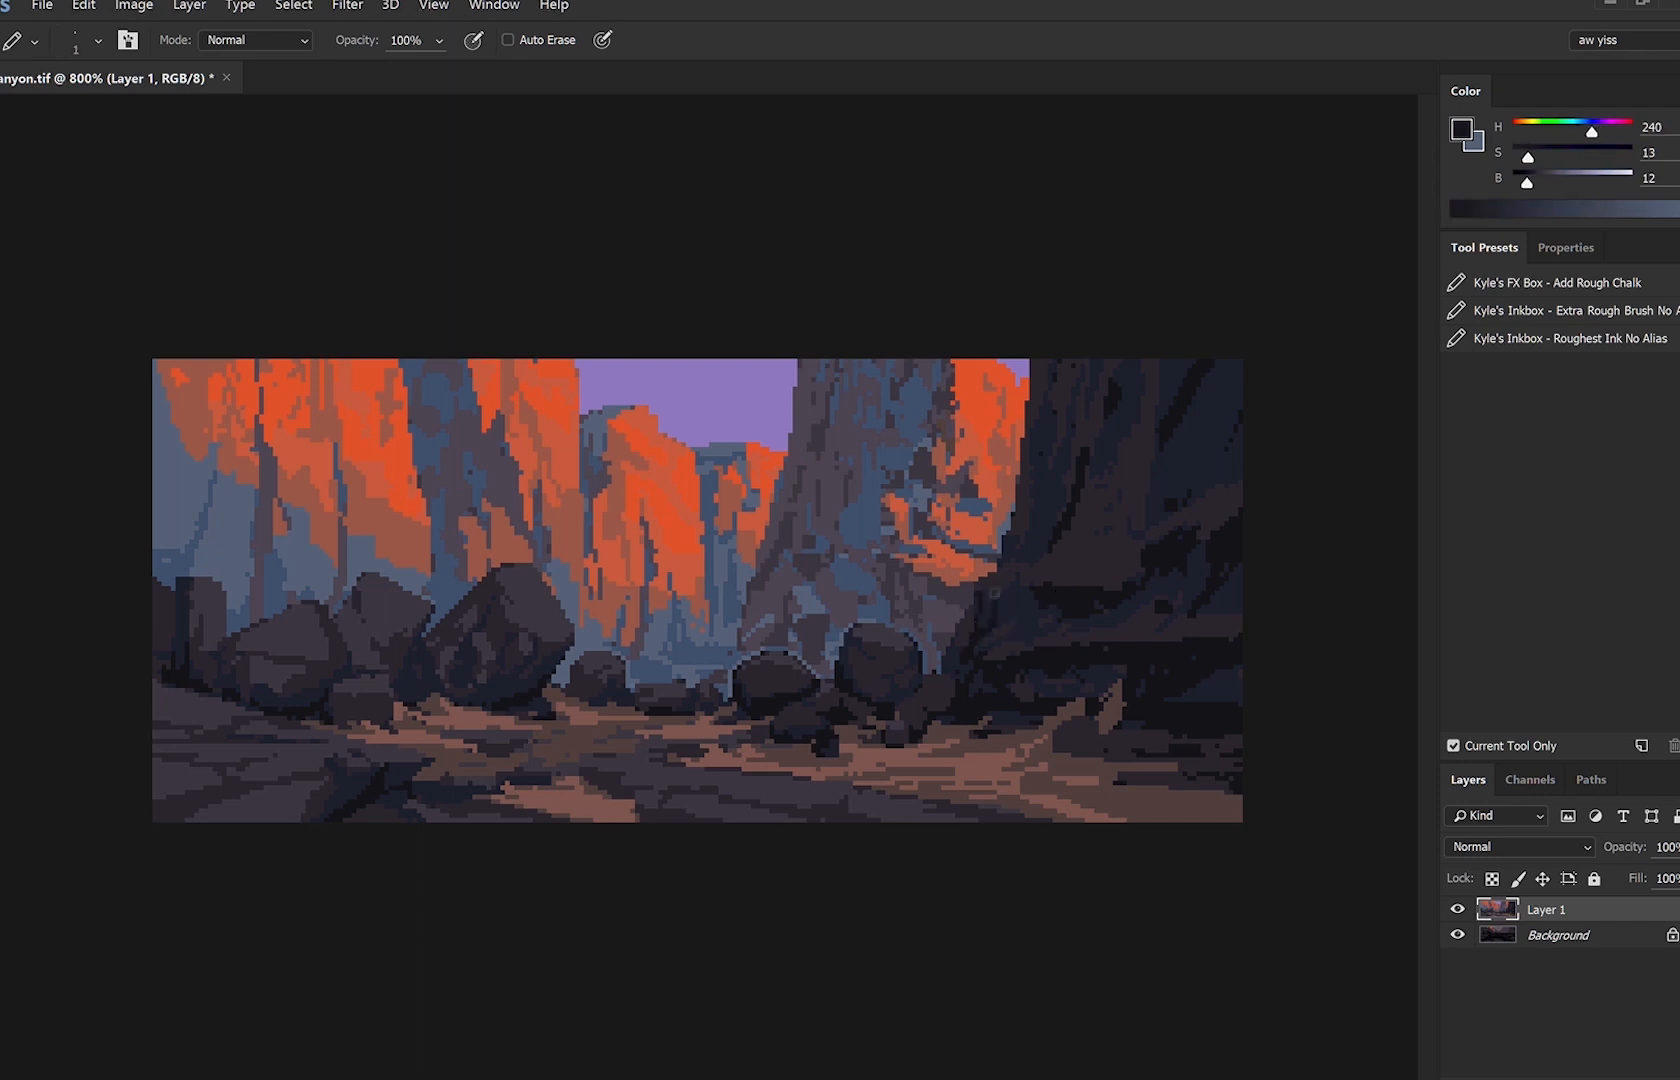
Enlarge the pencil and blend the inner part of the dark cliff's face with sampled dark tones.
{"action": "left_click", "coordinate": [994, 593], "text": "alt"}
{"action": "key", "text": "bracketright"}
{"action": "key", "text": "bracketright"}
{"action": "left_click", "coordinate": [1090, 571], "text": "alt"}
{"action": "left_click_drag", "start_coordinate": [1065, 420], "coordinate": [1069, 466]}
Break up the dark cliff's upper outer area with 5 px strokes of dark purple (H 266, S 14, B 19).
{"action": "mouse_move", "coordinate": [1112, 414]}
{"action": "left_mouse_down"}
{"action": "mouse_move", "coordinate": [1193, 393]}
{"action": "mouse_move", "coordinate": [1153, 533]}
{"action": "mouse_move", "coordinate": [1181, 375]}
{"action": "left_mouse_up"}
{"action": "left_click", "coordinate": [1187, 410], "text": "alt"}
{"action": "key", "text": "bracketleft"}
{"action": "key", "text": "bracketleft"}
{"action": "left_click", "coordinate": [1200, 400], "text": "alt"}
{"action": "key", "text": "bracketright"}
{"action": "key", "text": "bracketright"}
{"action": "key", "text": "bracketright"}
{"action": "key", "text": "bracketright"}
{"action": "left_click", "coordinate": [1143, 501], "text": "alt"}
{"action": "mouse_move", "coordinate": [1166, 466]}
{"action": "left_mouse_down"}
{"action": "mouse_move", "coordinate": [1196, 390]}
{"action": "mouse_move", "coordinate": [1295, 313]}
{"action": "left_mouse_up"}
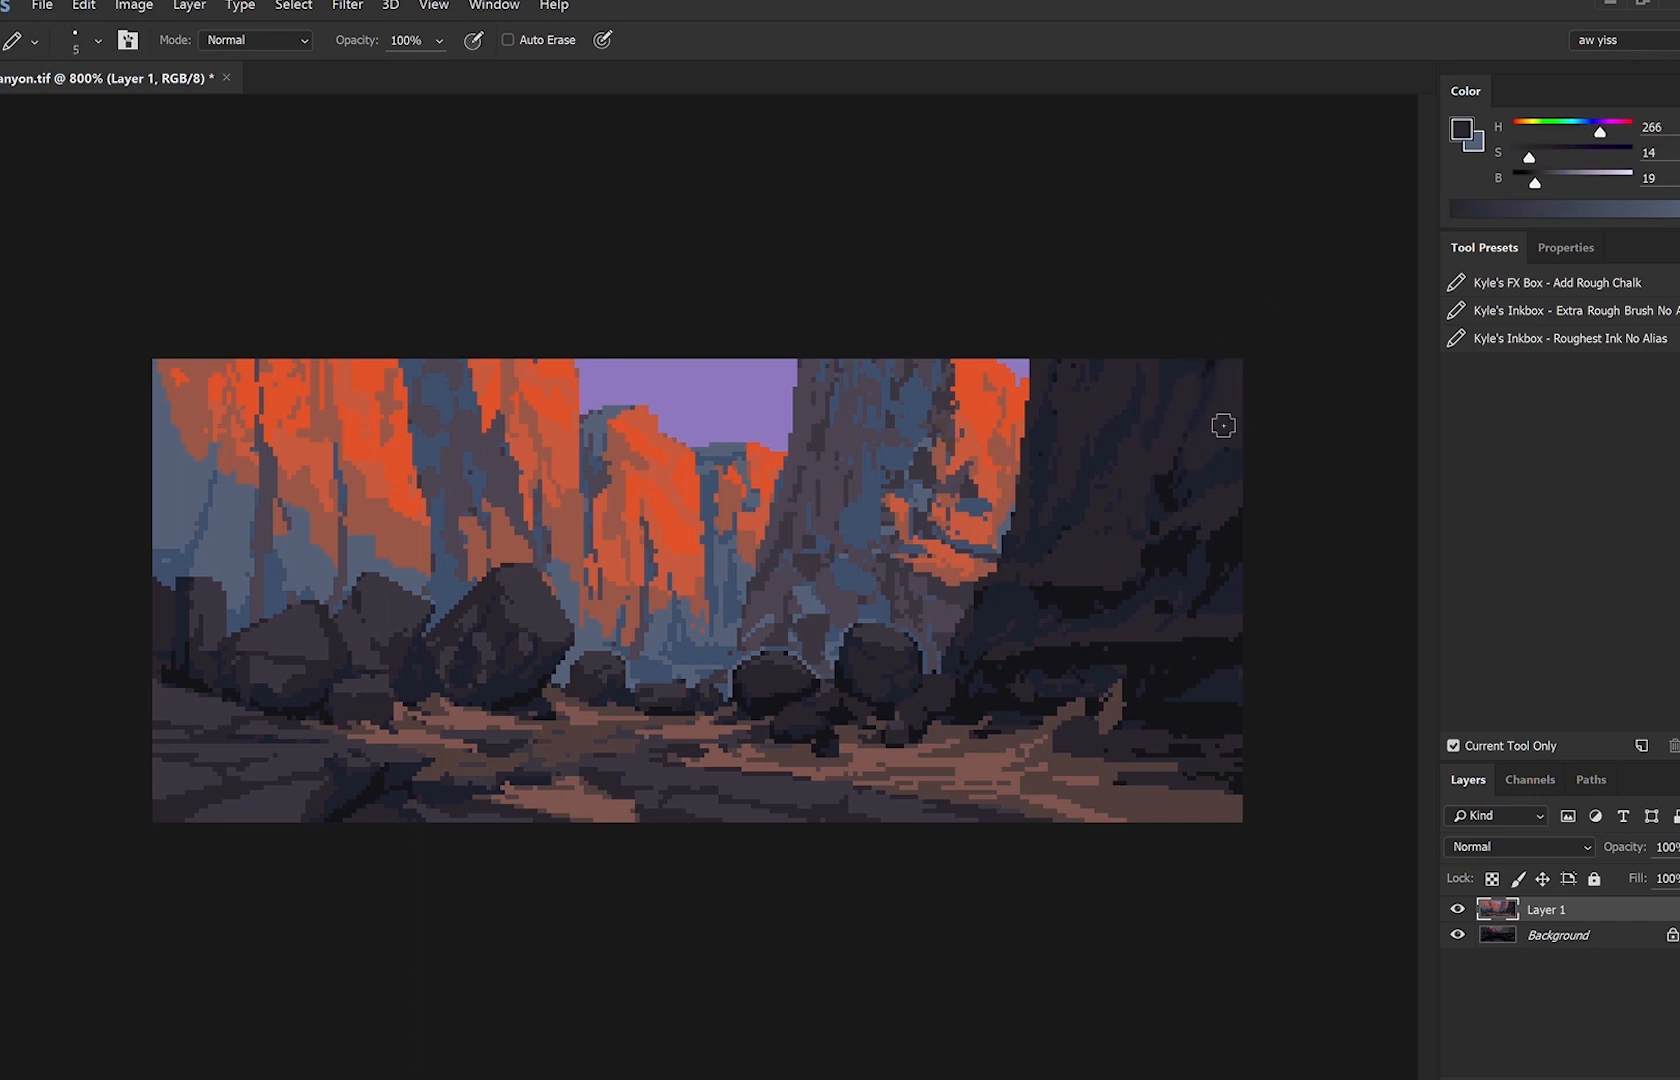
Flip the painting horizontally to check the composition and flip it back.
{"action": "key", "text": "ctrl+shift+h"}
{"action": "left_click", "coordinate": [992, 835], "text": "alt"}
{"action": "left_click", "coordinate": [1020, 835], "text": "alt"}
{"action": "key", "text": "ctrl+shift+h"}
{"action": "left_click", "coordinate": [911, 801], "text": "ctrl"}
{"action": "left_click", "coordinate": [907, 802], "text": "ctrl"}
Darken the sand below the dark cliff and in the foreground corner with dark blue (H 231, S 29, B 19).
{"action": "key", "text": "bracketleft"}
{"action": "key", "text": "bracketleft"}
{"action": "key", "text": "bracketleft"}
{"action": "left_click", "coordinate": [1136, 705], "text": "alt"}
{"action": "key", "text": "bracketleft"}
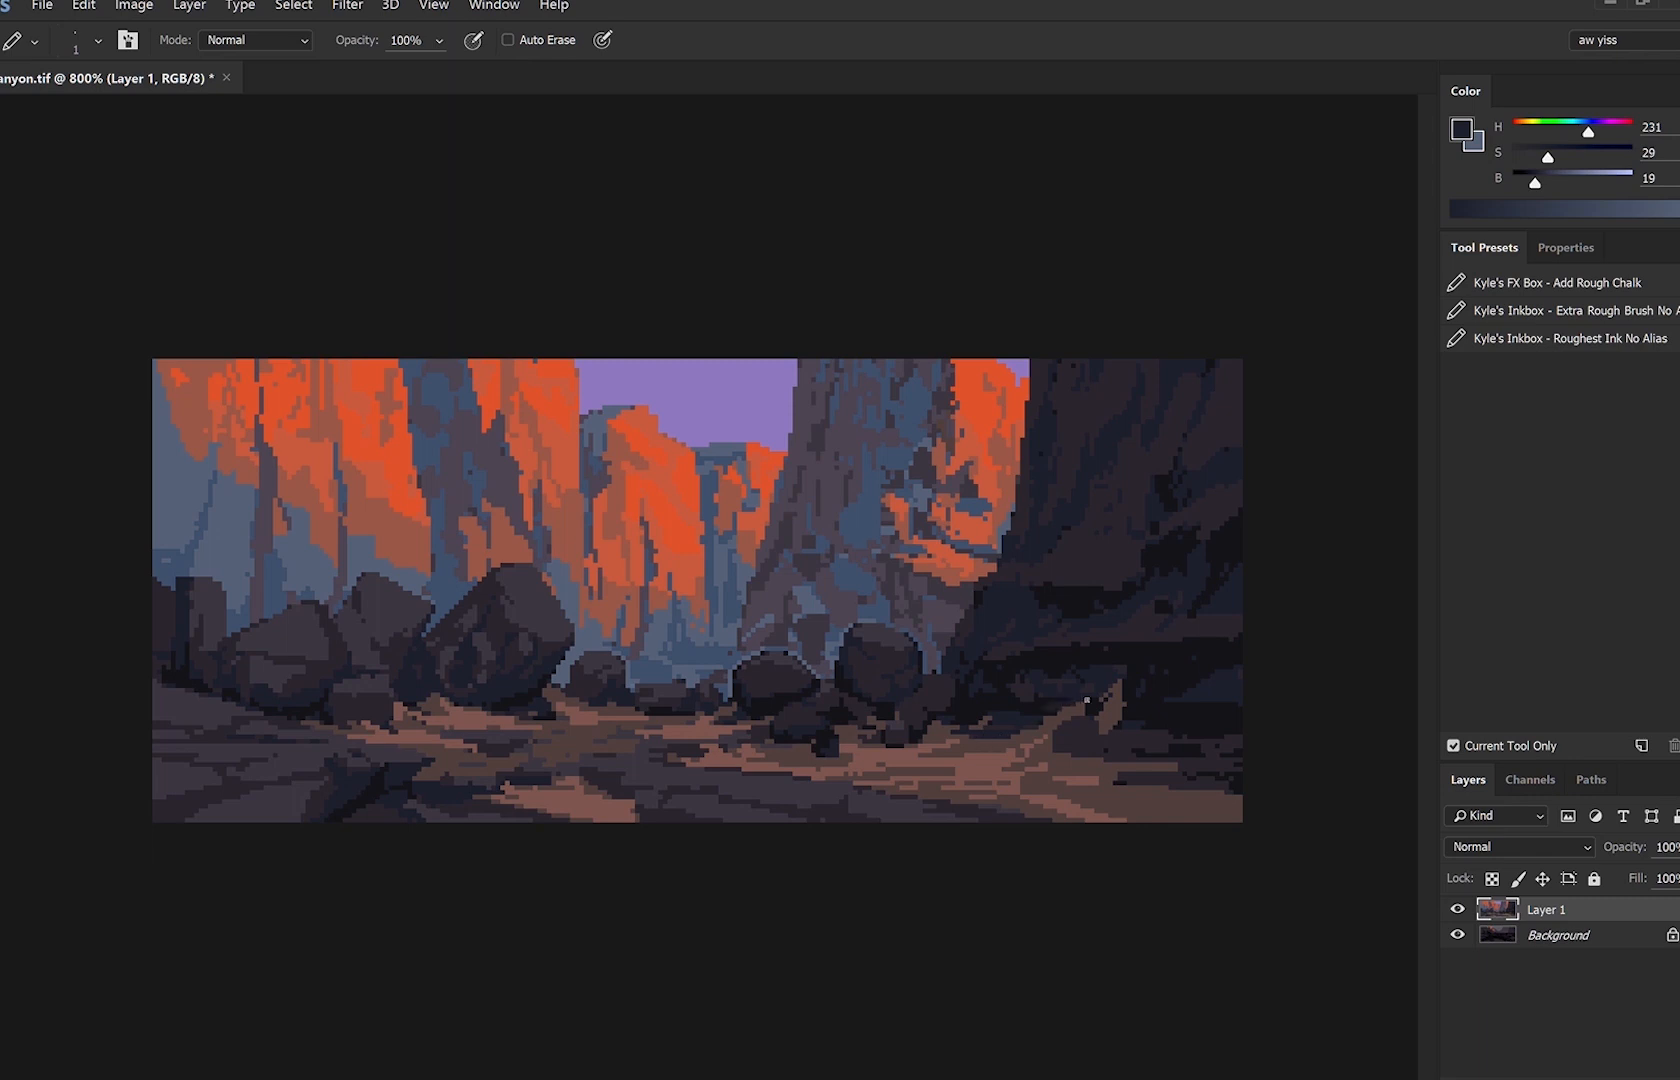
{"action": "key", "text": "bracketleft"}
{"action": "key", "text": "bracketright"}
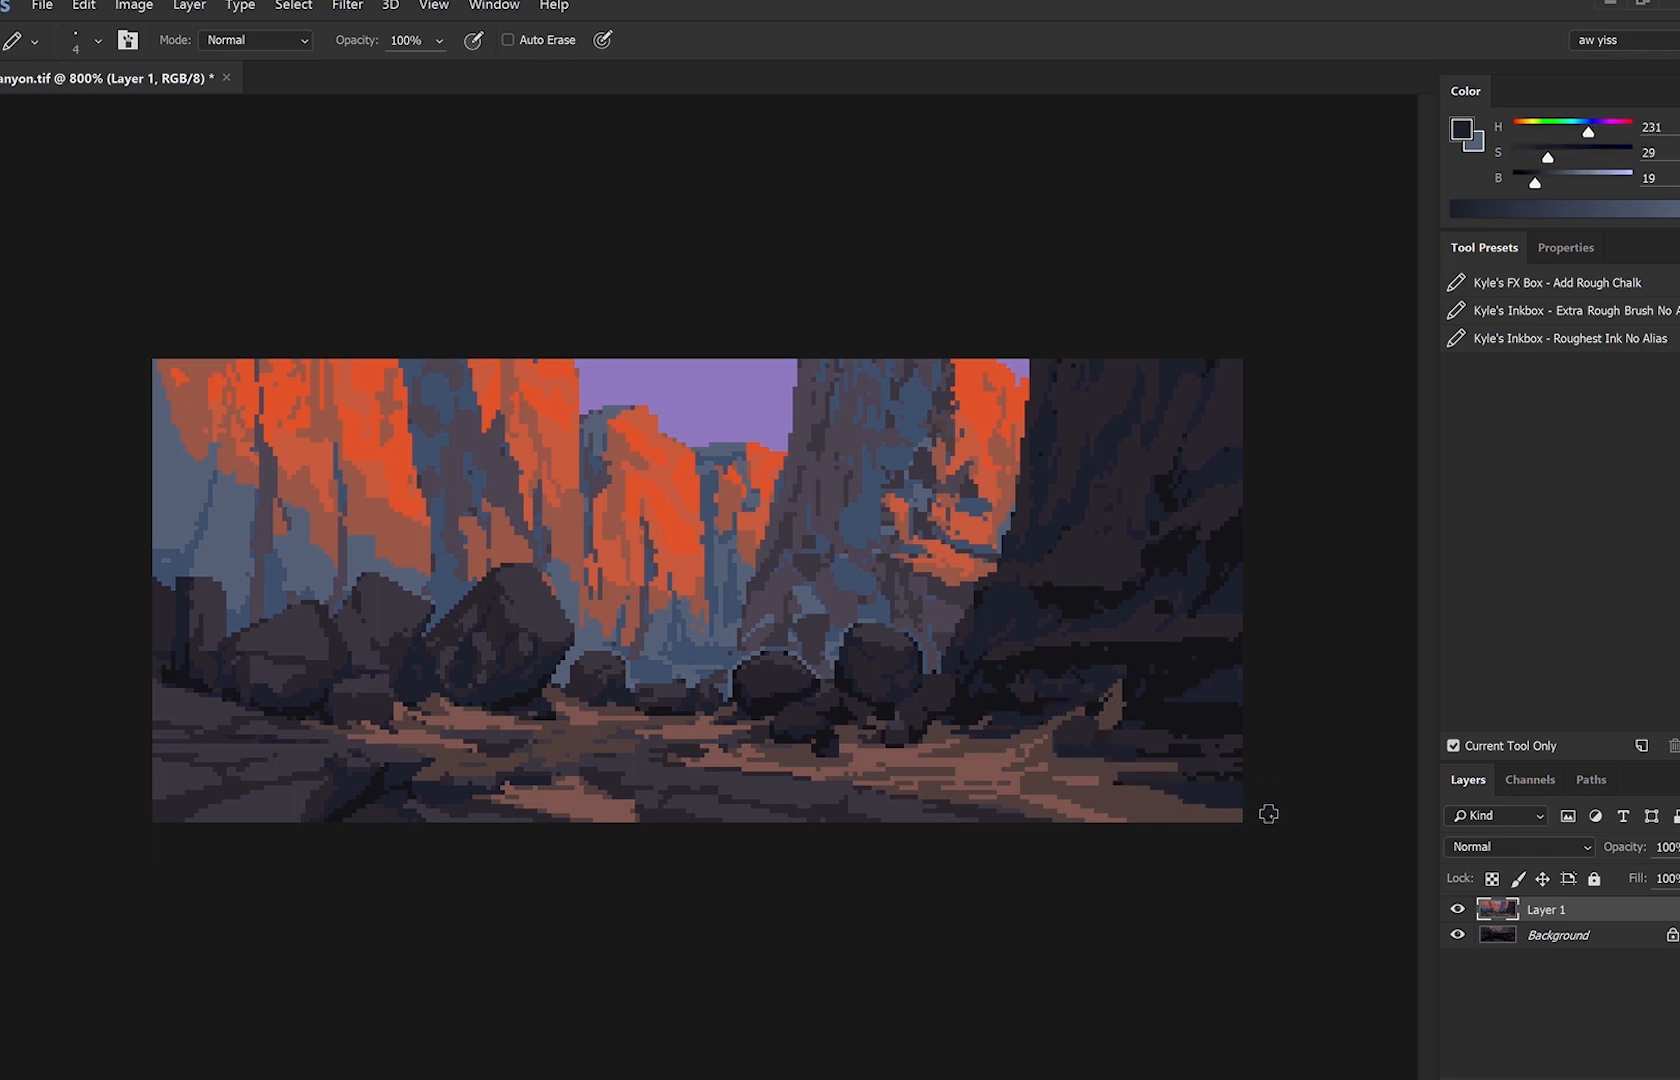
Flip the painting, select the brown sand (H 9, S 18, B 30) by colour, and tint it purple-grey (H 265, S 15, B 32) beneath the dark cliff.
{"action": "key", "text": "ctrl+shift+h"}
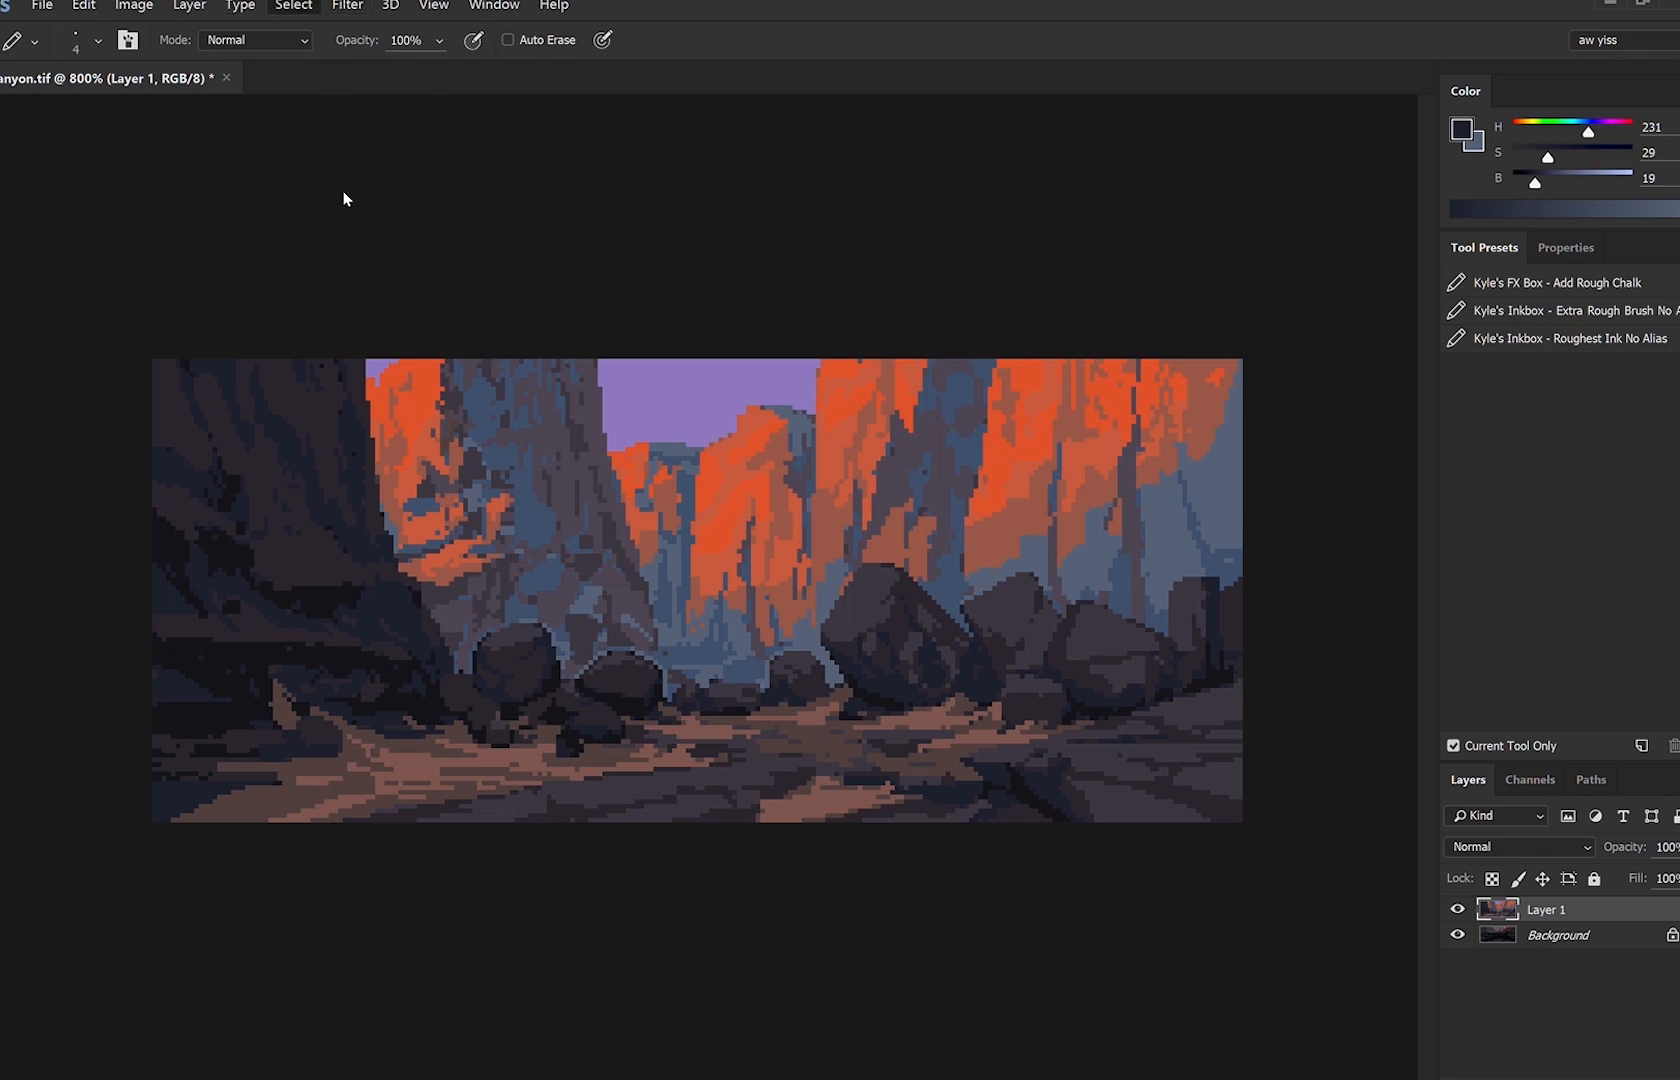
{"action": "key", "text": "i"}
{"action": "left_click", "coordinate": [272, 801]}
{"action": "key", "text": "b"}
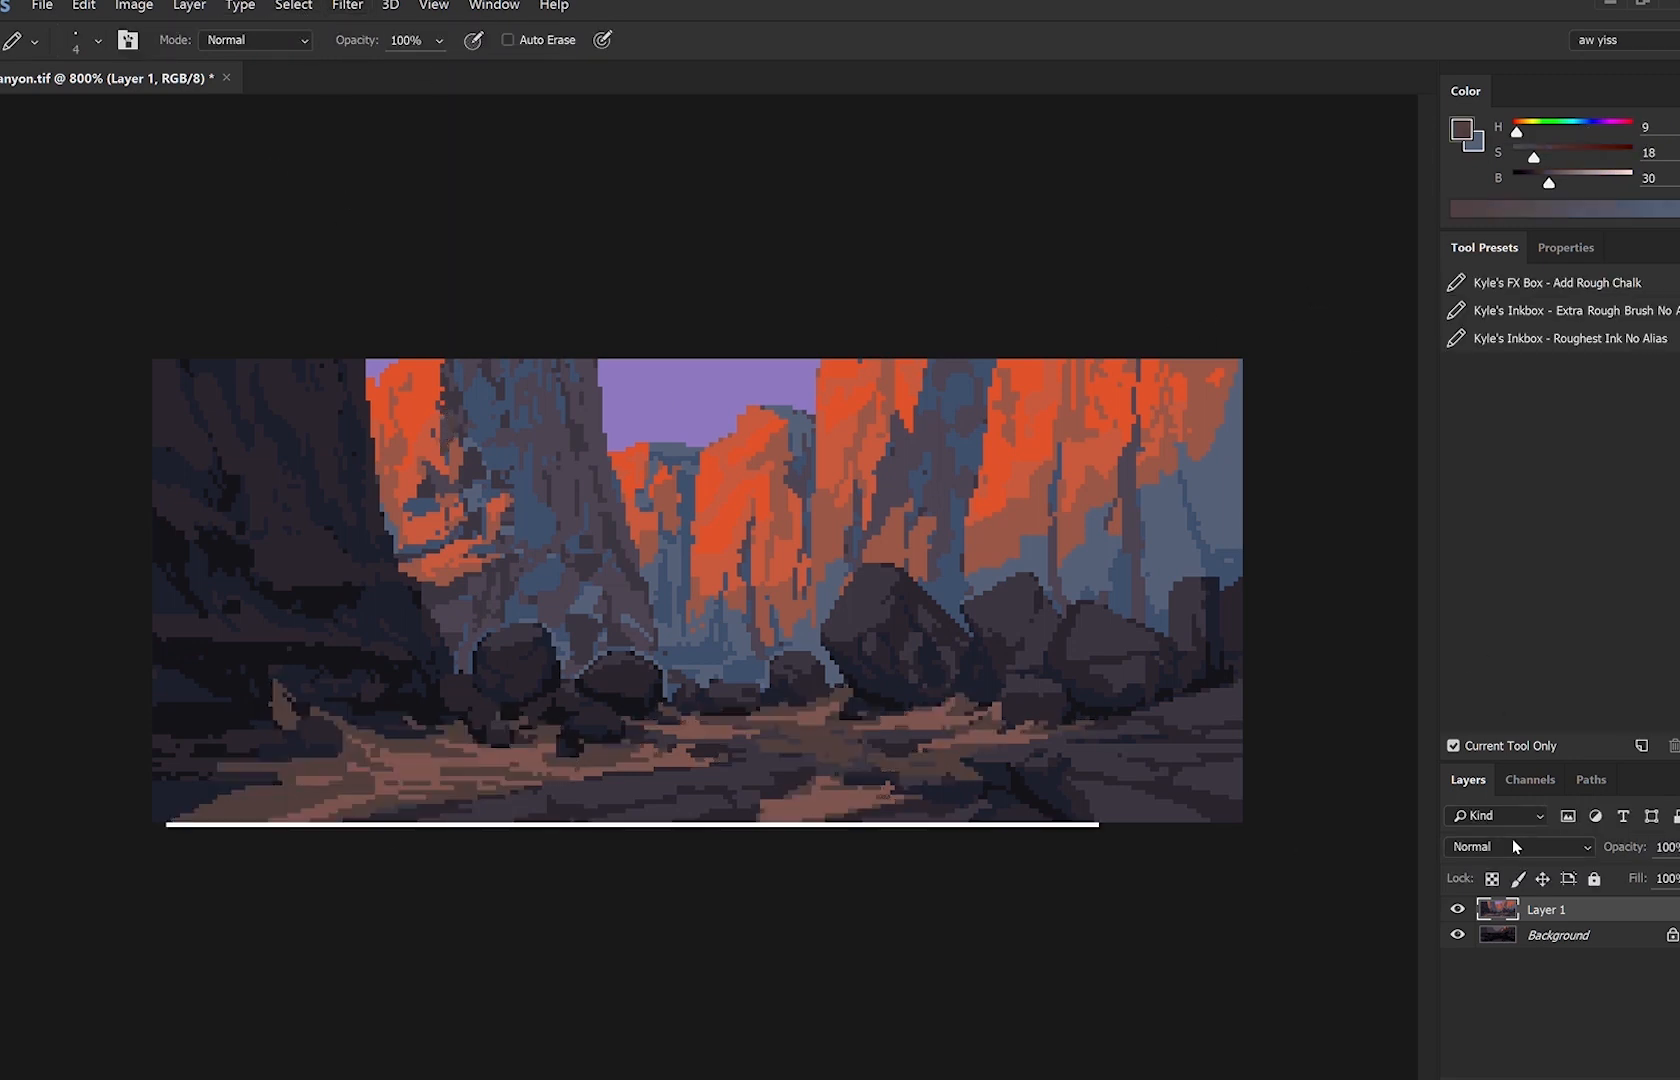
{"action": "left_click", "coordinate": [594, 466], "text": "alt"}
{"action": "key", "text": "bracketright"}
{"action": "key", "text": "bracketright"}
{"action": "key", "text": "bracketright"}
{"action": "key", "text": "bracketright"}
{"action": "key", "text": "bracketright"}
{"action": "key", "text": "bracketright"}
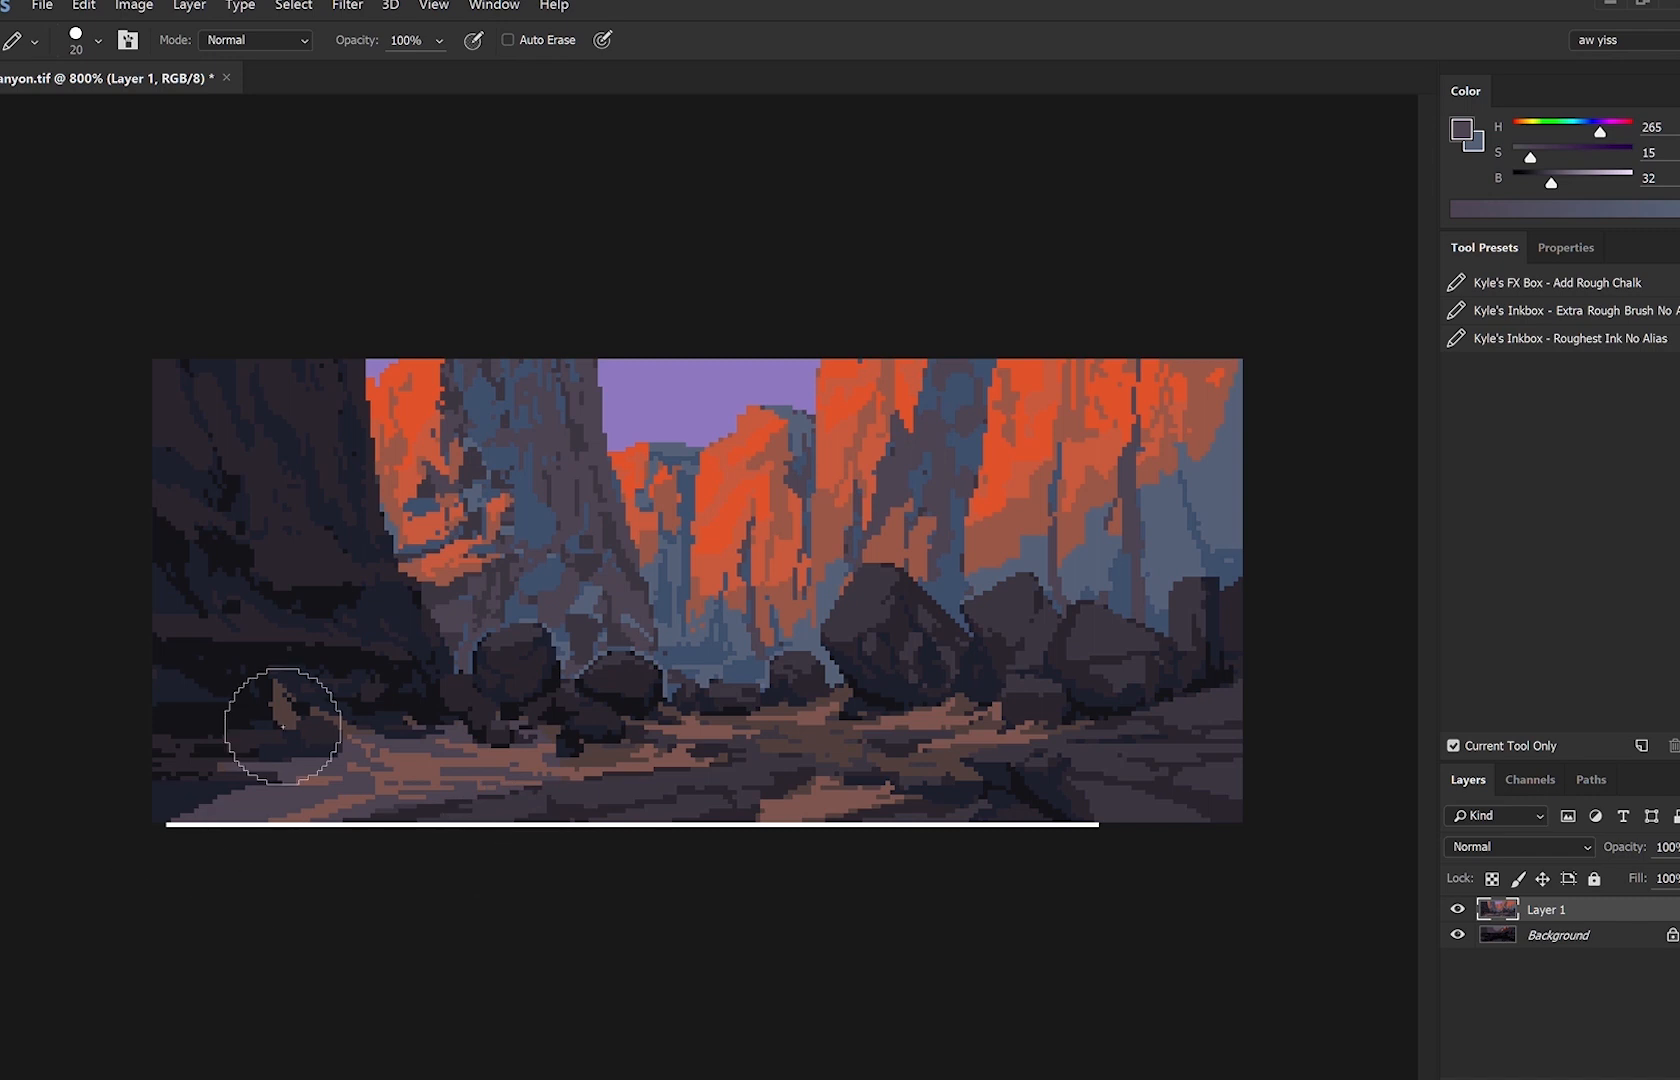
Darken more of the brown sand with muted purple (H 267, S 14, B 26), reducing the pencil to 5 px.
{"action": "left_click", "coordinate": [590, 566], "text": "alt"}
{"action": "key", "text": "bracketleft"}
{"action": "key", "text": "bracketleft"}
{"action": "key", "text": "bracketleft"}
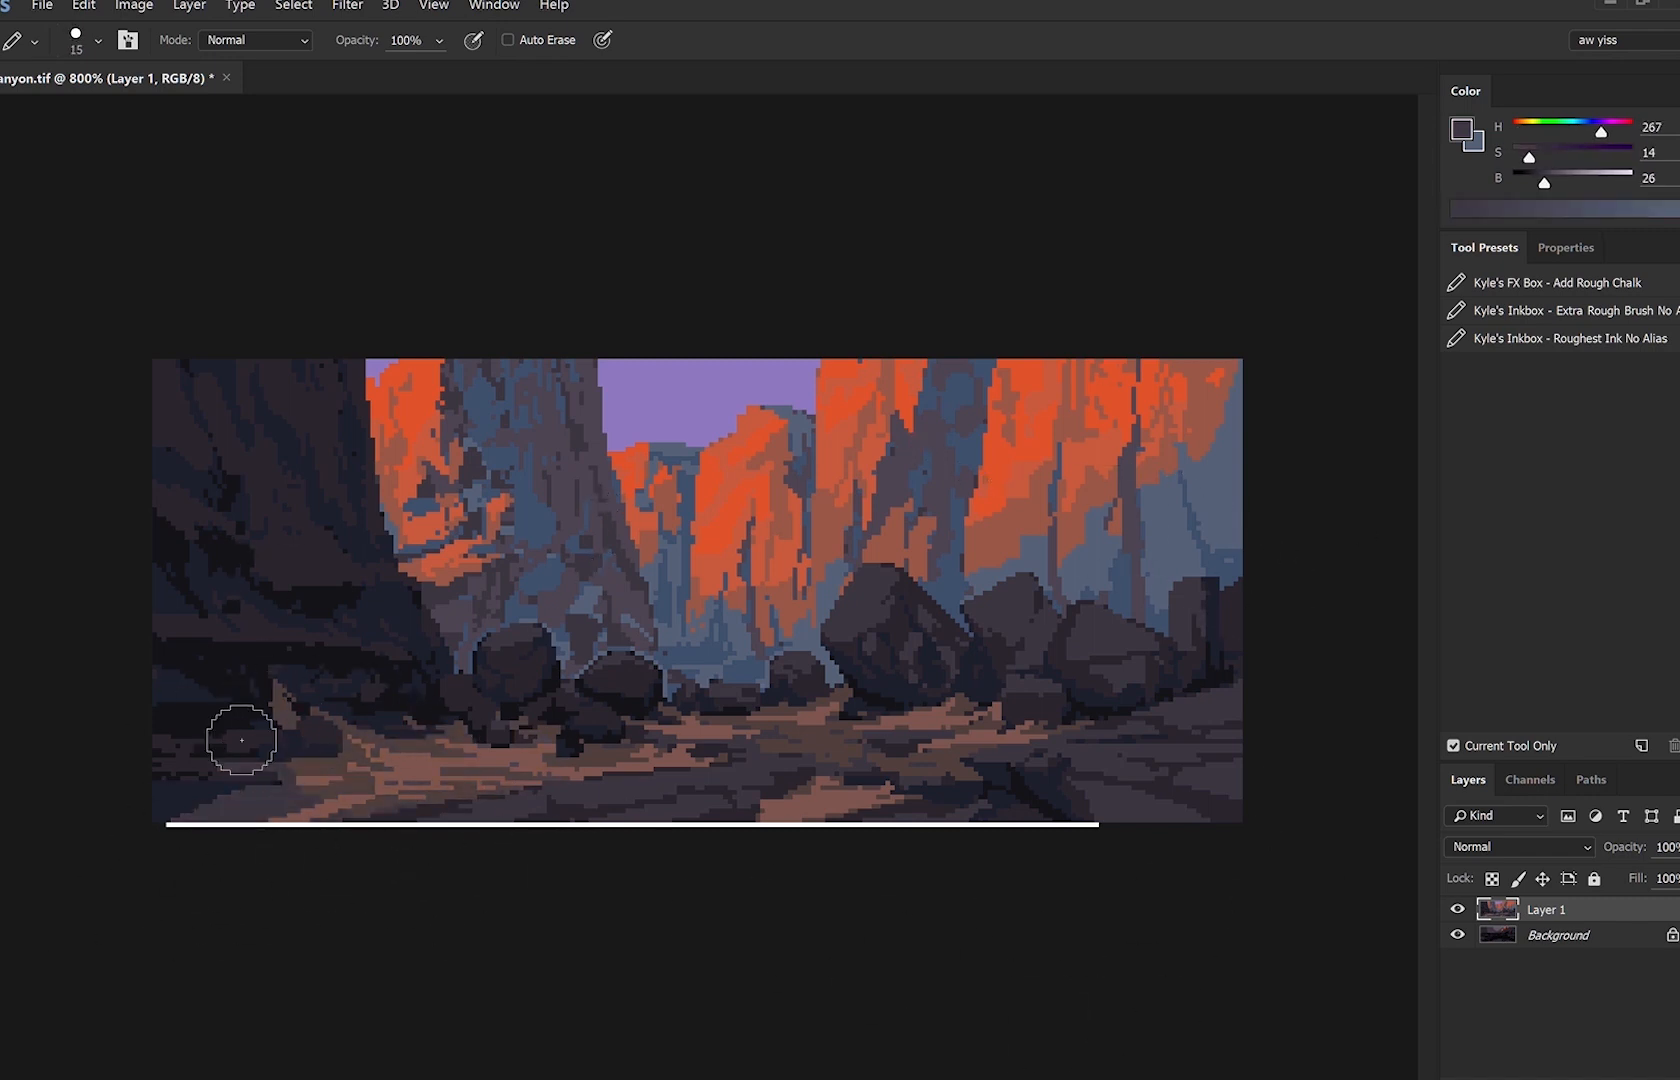
{"action": "key", "text": "bracketleft"}
{"action": "key", "text": "bracketleft"}
{"action": "key", "text": "bracketleft"}
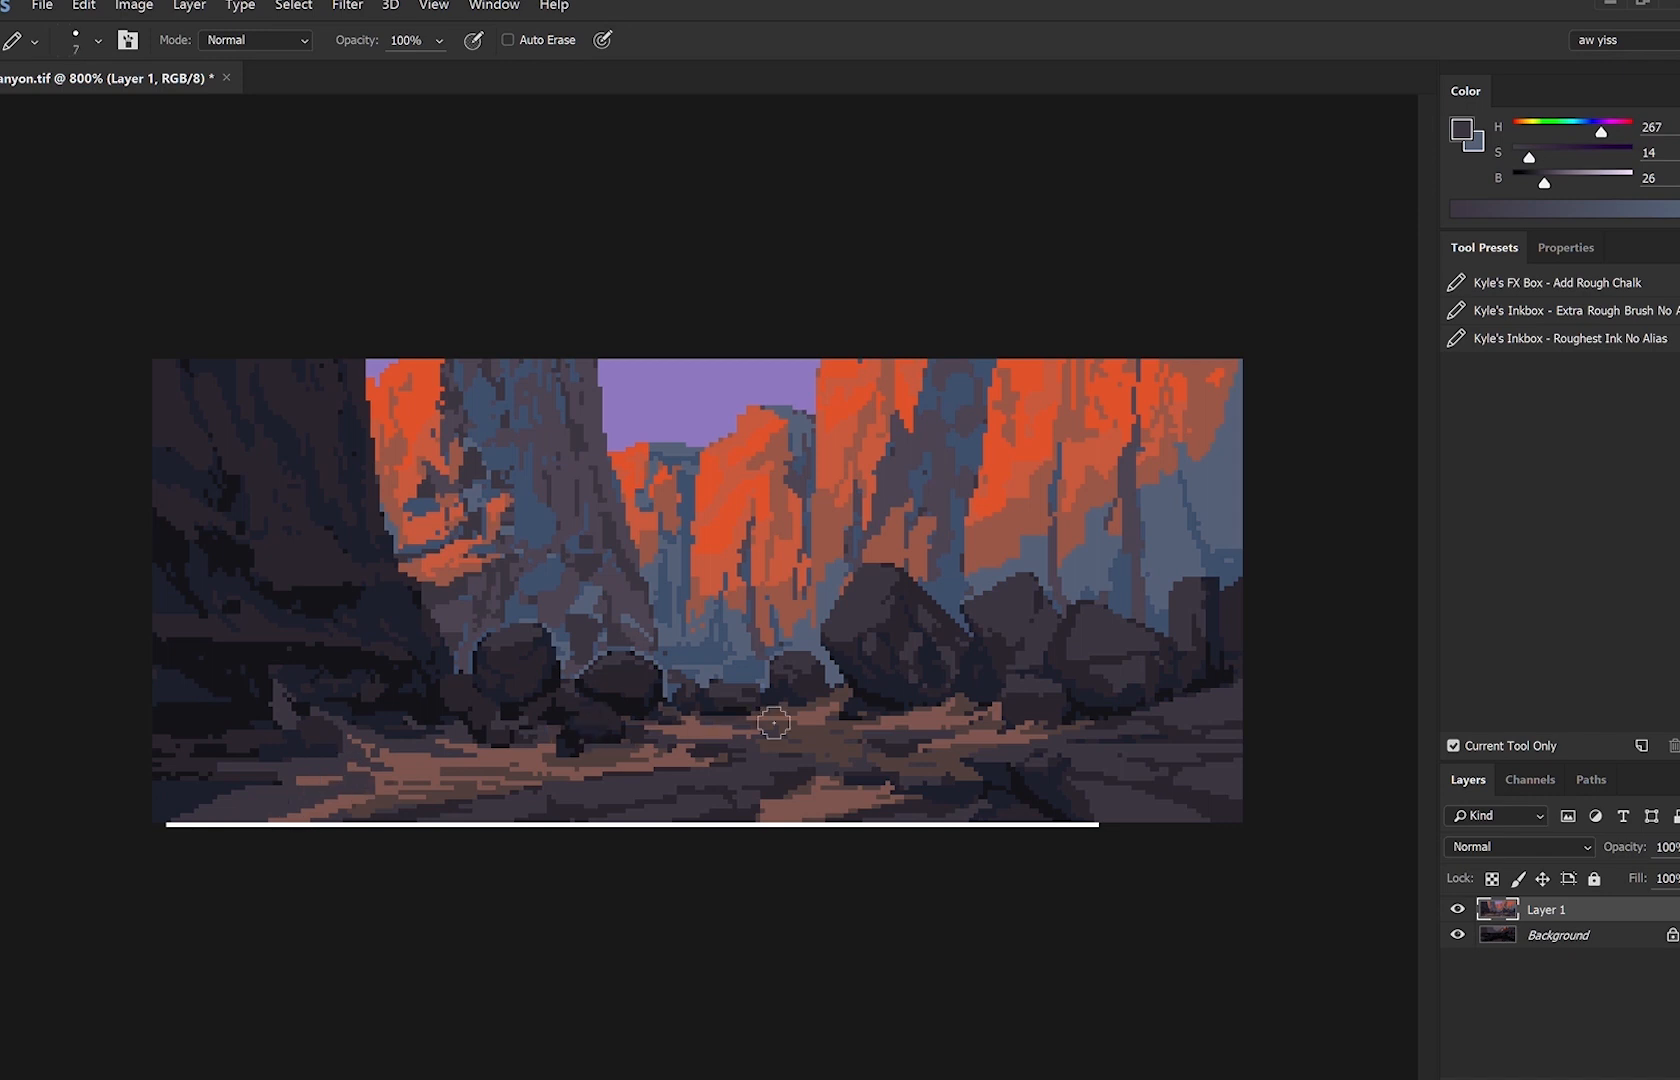
{"action": "key", "text": "bracketleft"}
{"action": "key", "text": "bracketleft"}
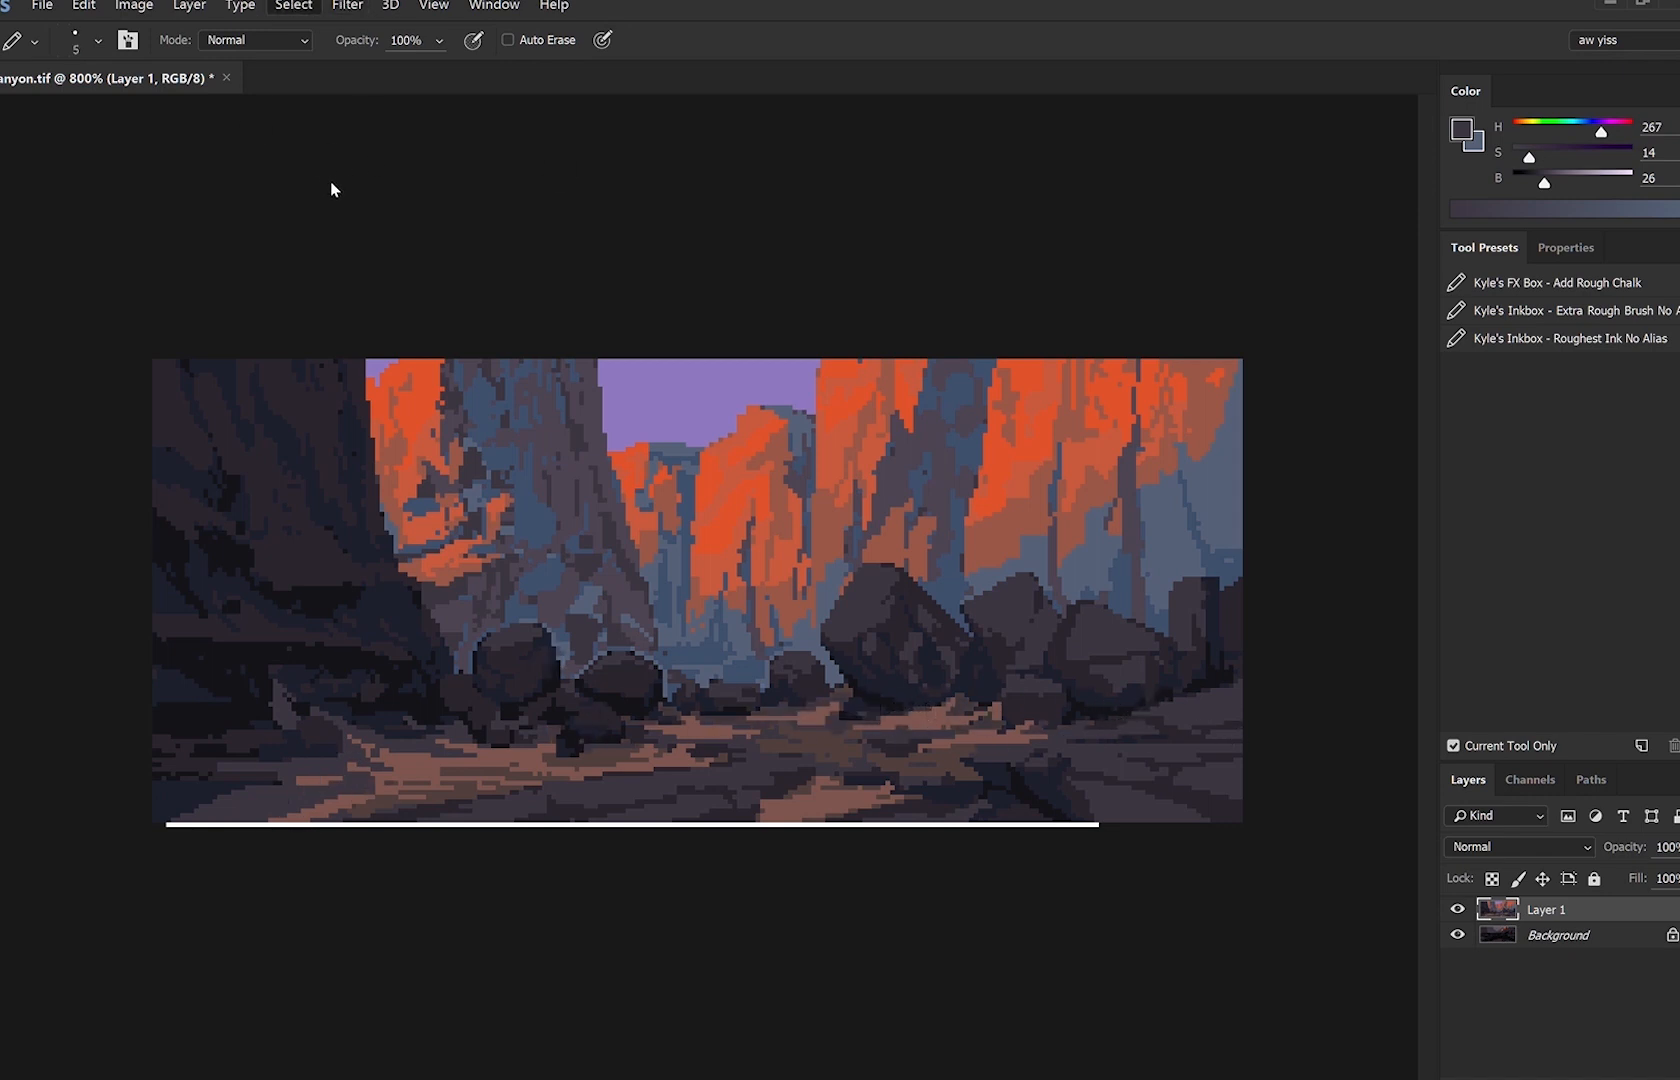
Select the lighter reddish sand (H 12, S 31, B 45) by colour and hide the selection outline.
{"action": "key", "text": "i"}
{"action": "left_click", "coordinate": [406, 772]}
{"action": "key", "text": "b"}
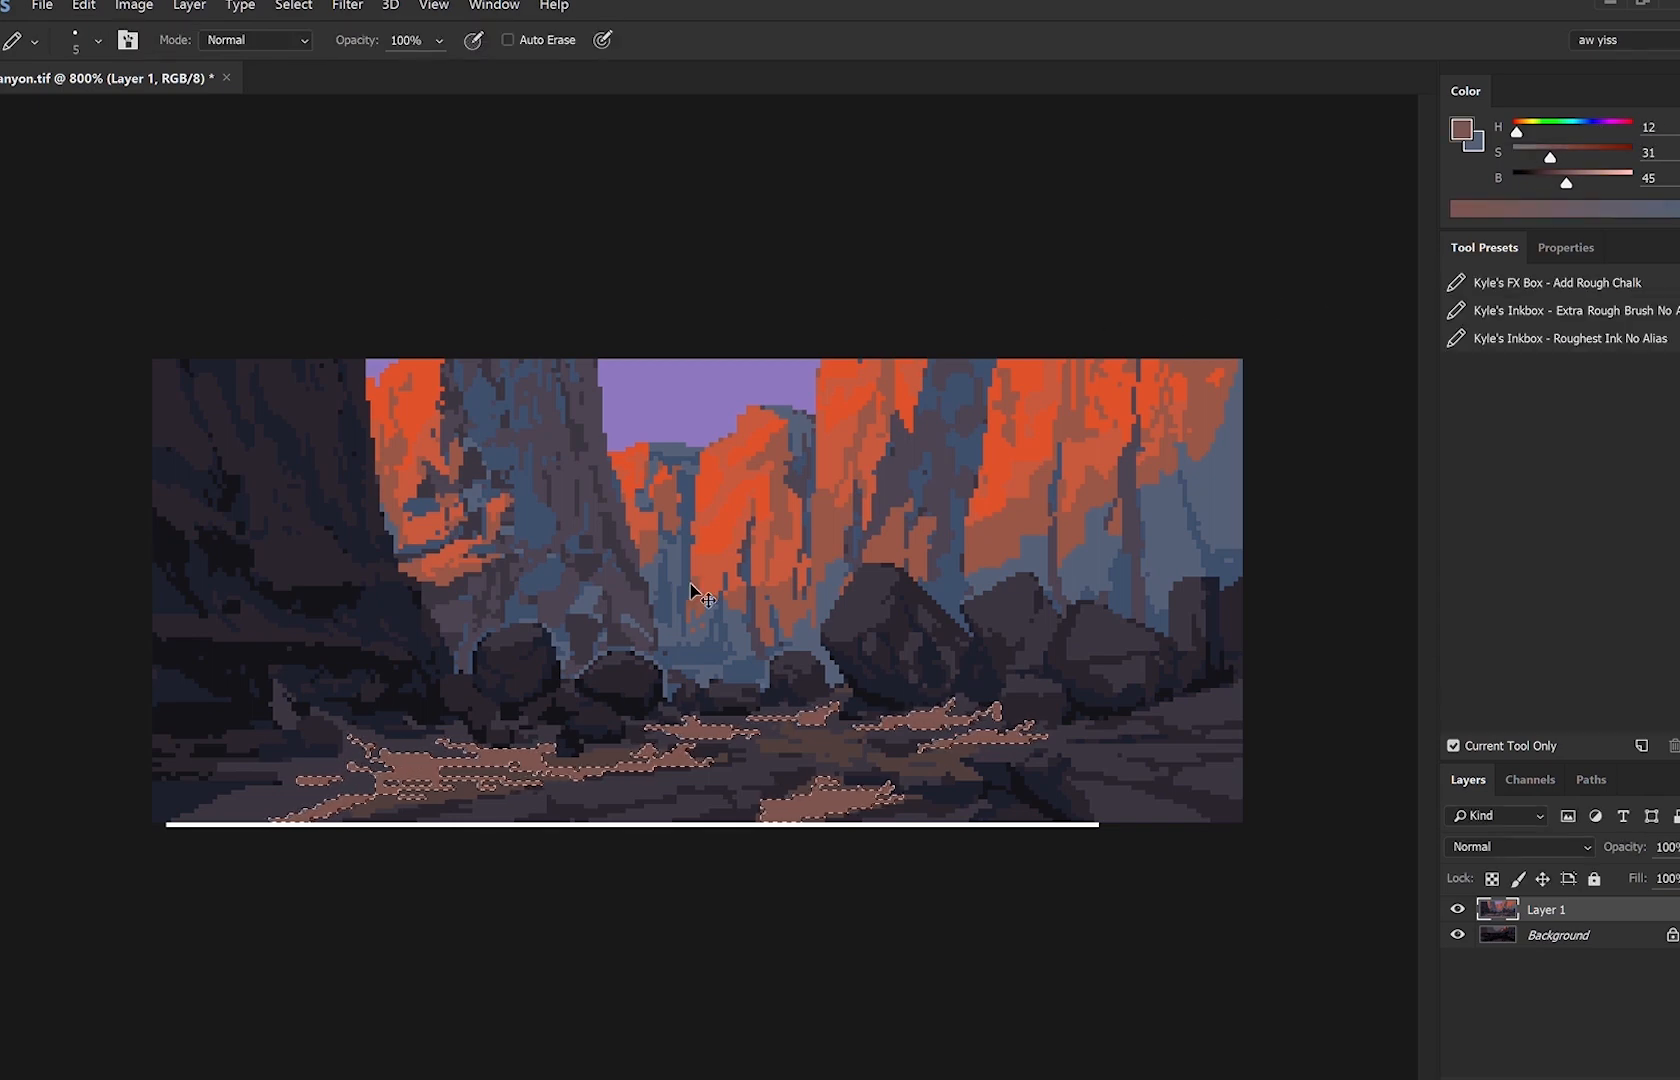
{"action": "left_click", "coordinate": [982, 754], "text": "ctrl"}
{"action": "left_click", "coordinate": [982, 754], "text": "ctrl"}
{"action": "left_click_drag", "start_coordinate": [640, 830], "coordinate": [1173, 750]}
Paint over part of the reddish sand near the dark cliff with 10 px strokes of dark brown (H 9, S 18, B 30).
{"action": "left_click", "coordinate": [851, 686], "text": "alt"}
{"action": "left_click", "coordinate": [851, 686], "text": "alt"}
{"action": "left_click", "coordinate": [868, 683], "text": "alt"}
{"action": "left_click", "coordinate": [868, 683], "text": "alt"}
{"action": "left_click", "coordinate": [868, 683], "text": "alt"}
{"action": "key", "text": "bracketright"}
{"action": "key", "text": "bracketright"}
{"action": "key", "text": "bracketright"}
{"action": "key", "text": "bracketright"}
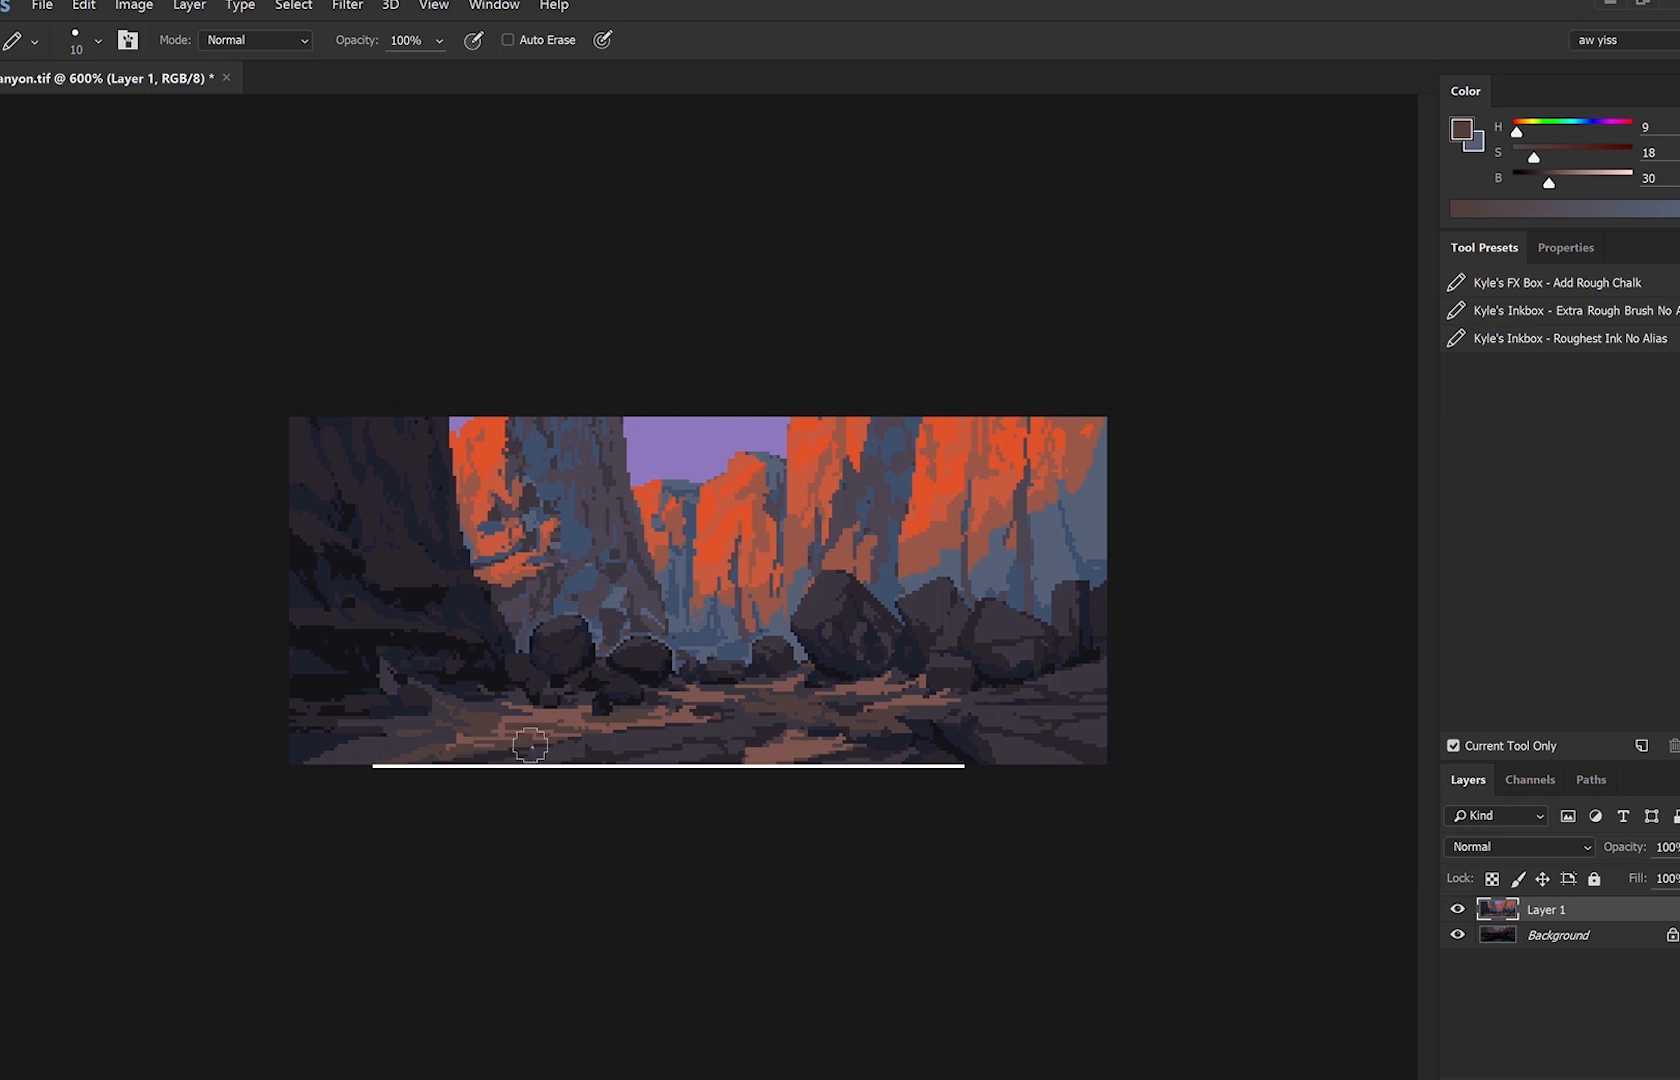
Tone down the reddish sand across the middle ground with dark brown (H 9, S 18, B 30), varying the pencil size up to 7 px.
{"action": "key", "text": "bracketleft"}
{"action": "key", "text": "bracketleft"}
{"action": "key", "text": "bracketleft"}
{"action": "key", "text": "bracketleft"}
{"action": "key", "text": "bracketleft"}
{"action": "key", "text": "bracketleft"}
{"action": "key", "text": "bracketleft"}
{"action": "key", "text": "bracketright"}
{"action": "key", "text": "bracketright"}
{"action": "key", "text": "bracketright"}
{"action": "key", "text": "bracketright"}
{"action": "key", "text": "bracketright"}
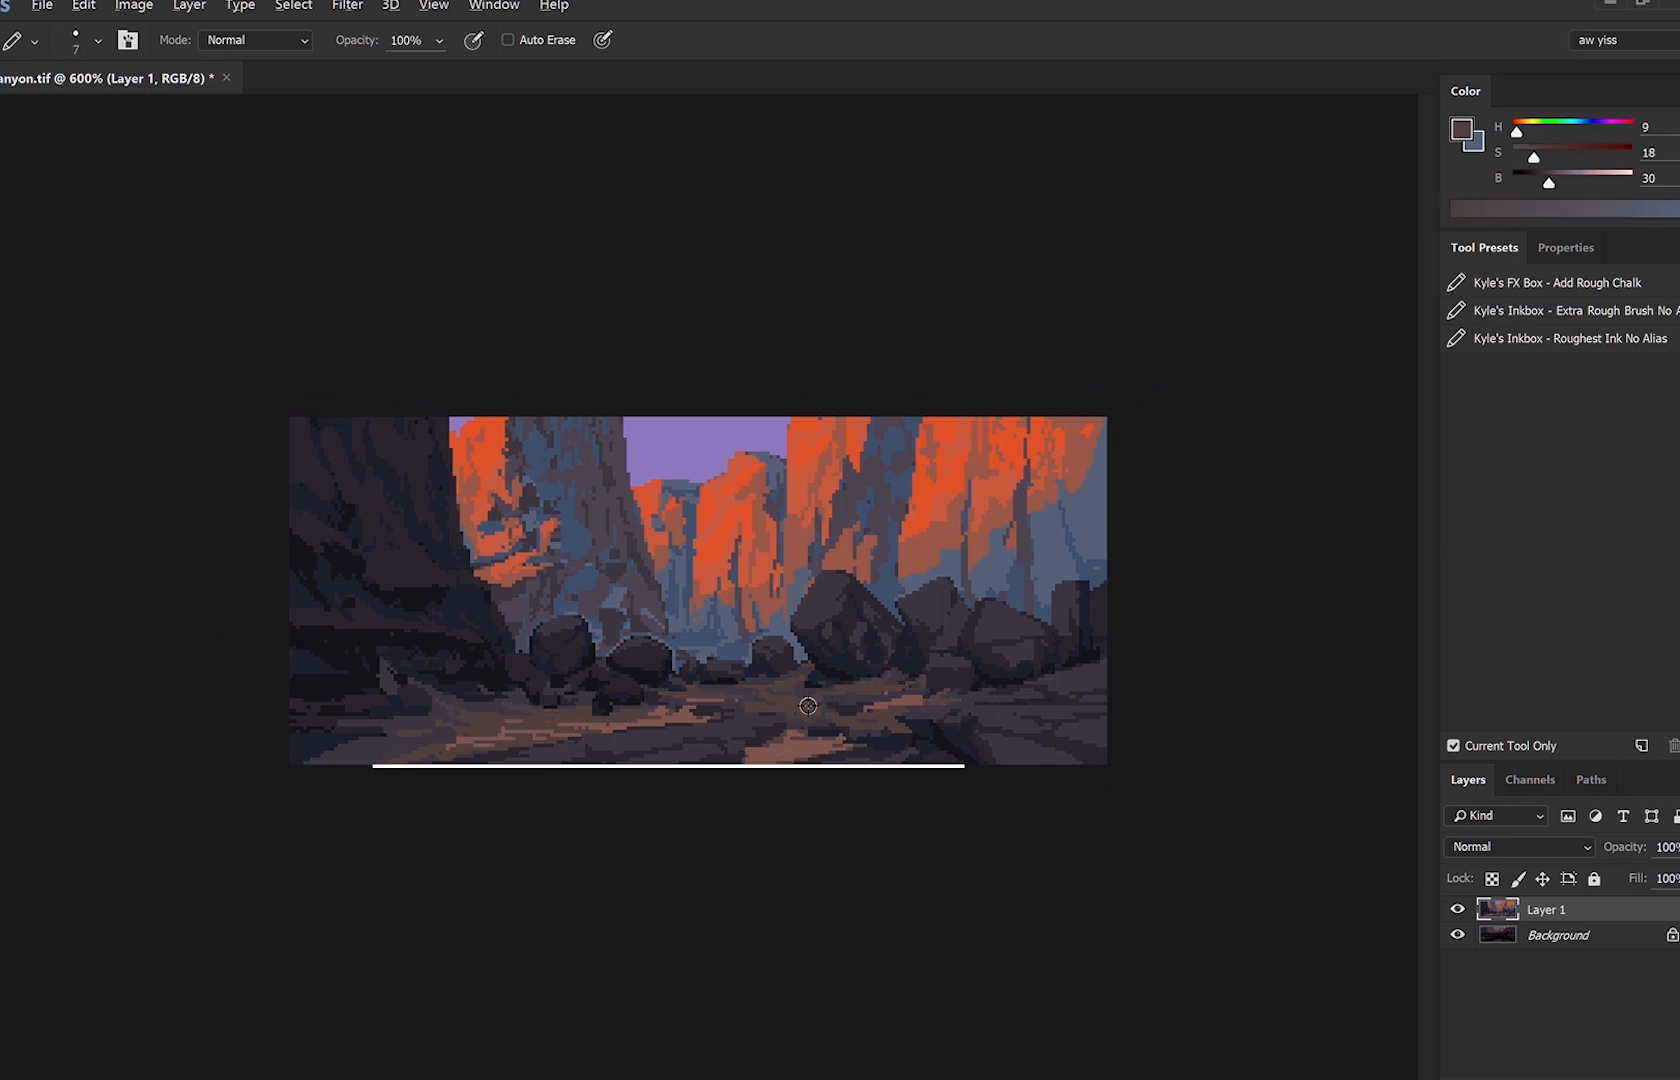
Break the remaining reddish sand into thin streaks with a 1 px pencil in dark brown (H 9, S 18, B 30).
{"action": "key", "text": "bracketleft"}
{"action": "key", "text": "bracketleft"}
{"action": "key", "text": "bracketleft"}
{"action": "key", "text": "bracketleft"}
{"action": "key", "text": "bracketleft"}
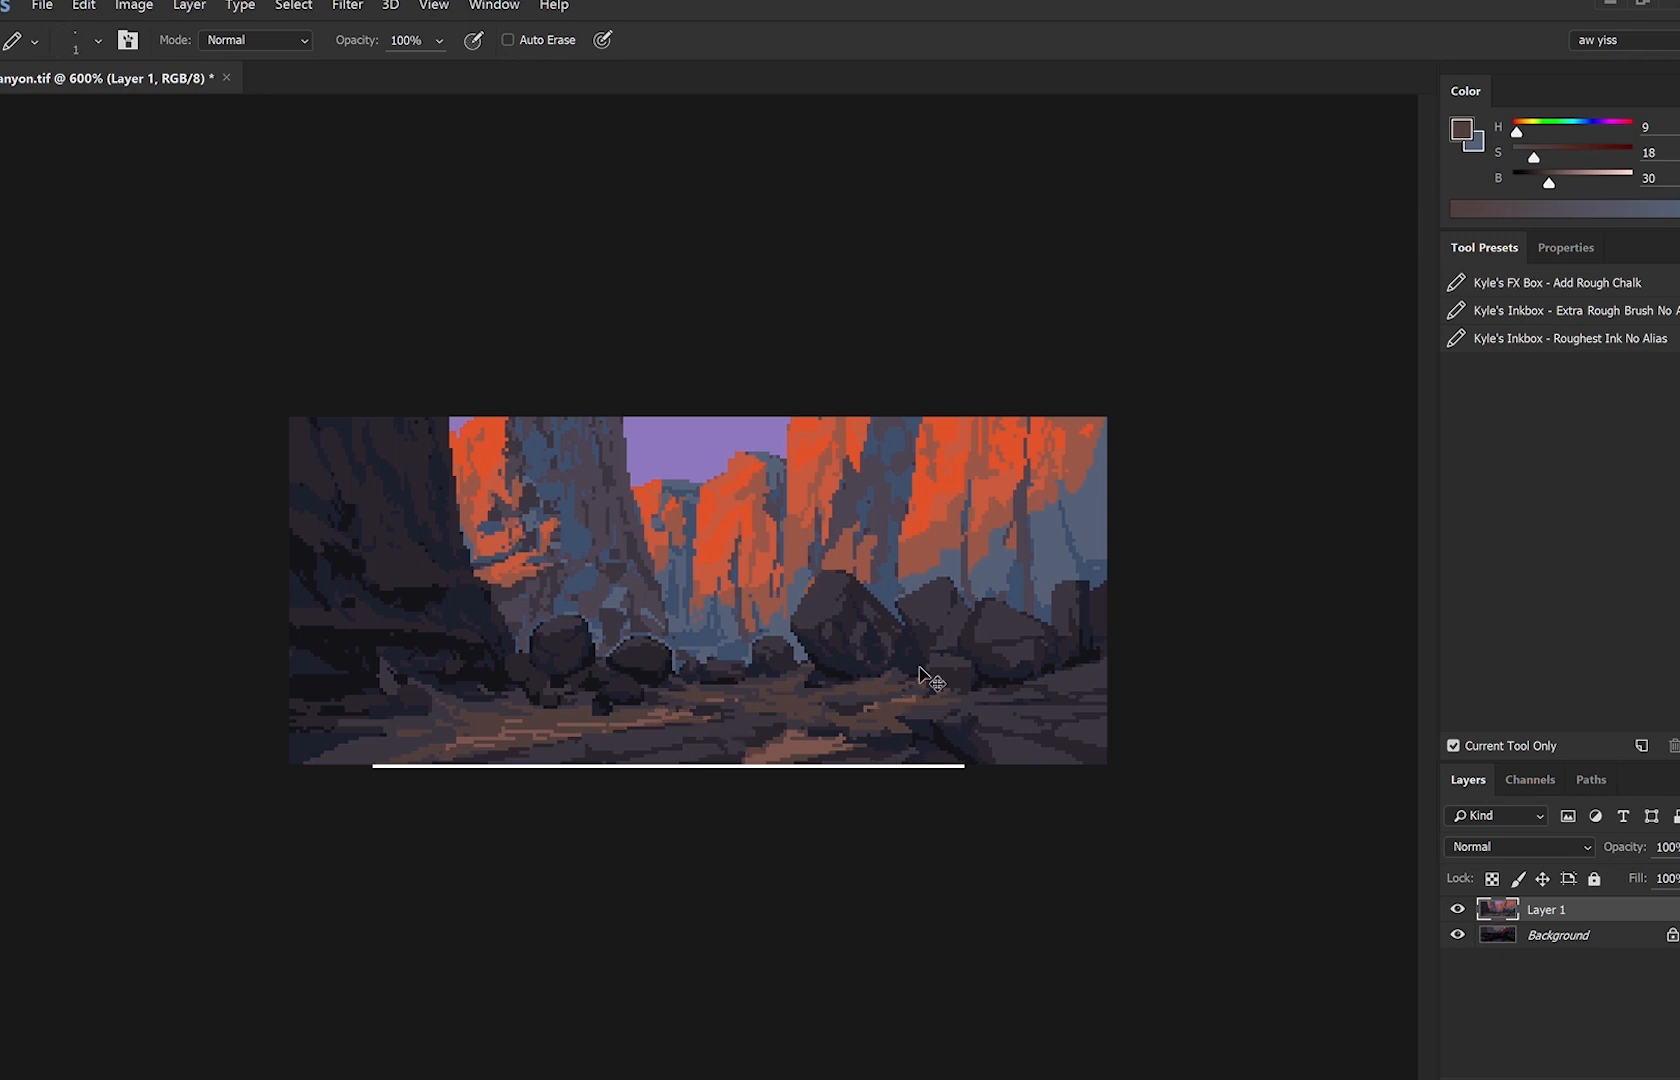
Flip the painting horizontally and select the remaining reddish sand by its sampled colour (H 12, S 31, B 45).
{"action": "key", "text": "ctrl+shift+h"}
{"action": "left_click", "coordinate": [888, 757], "text": "ctrl"}
{"action": "left_click", "coordinate": [968, 828], "text": "ctrl"}
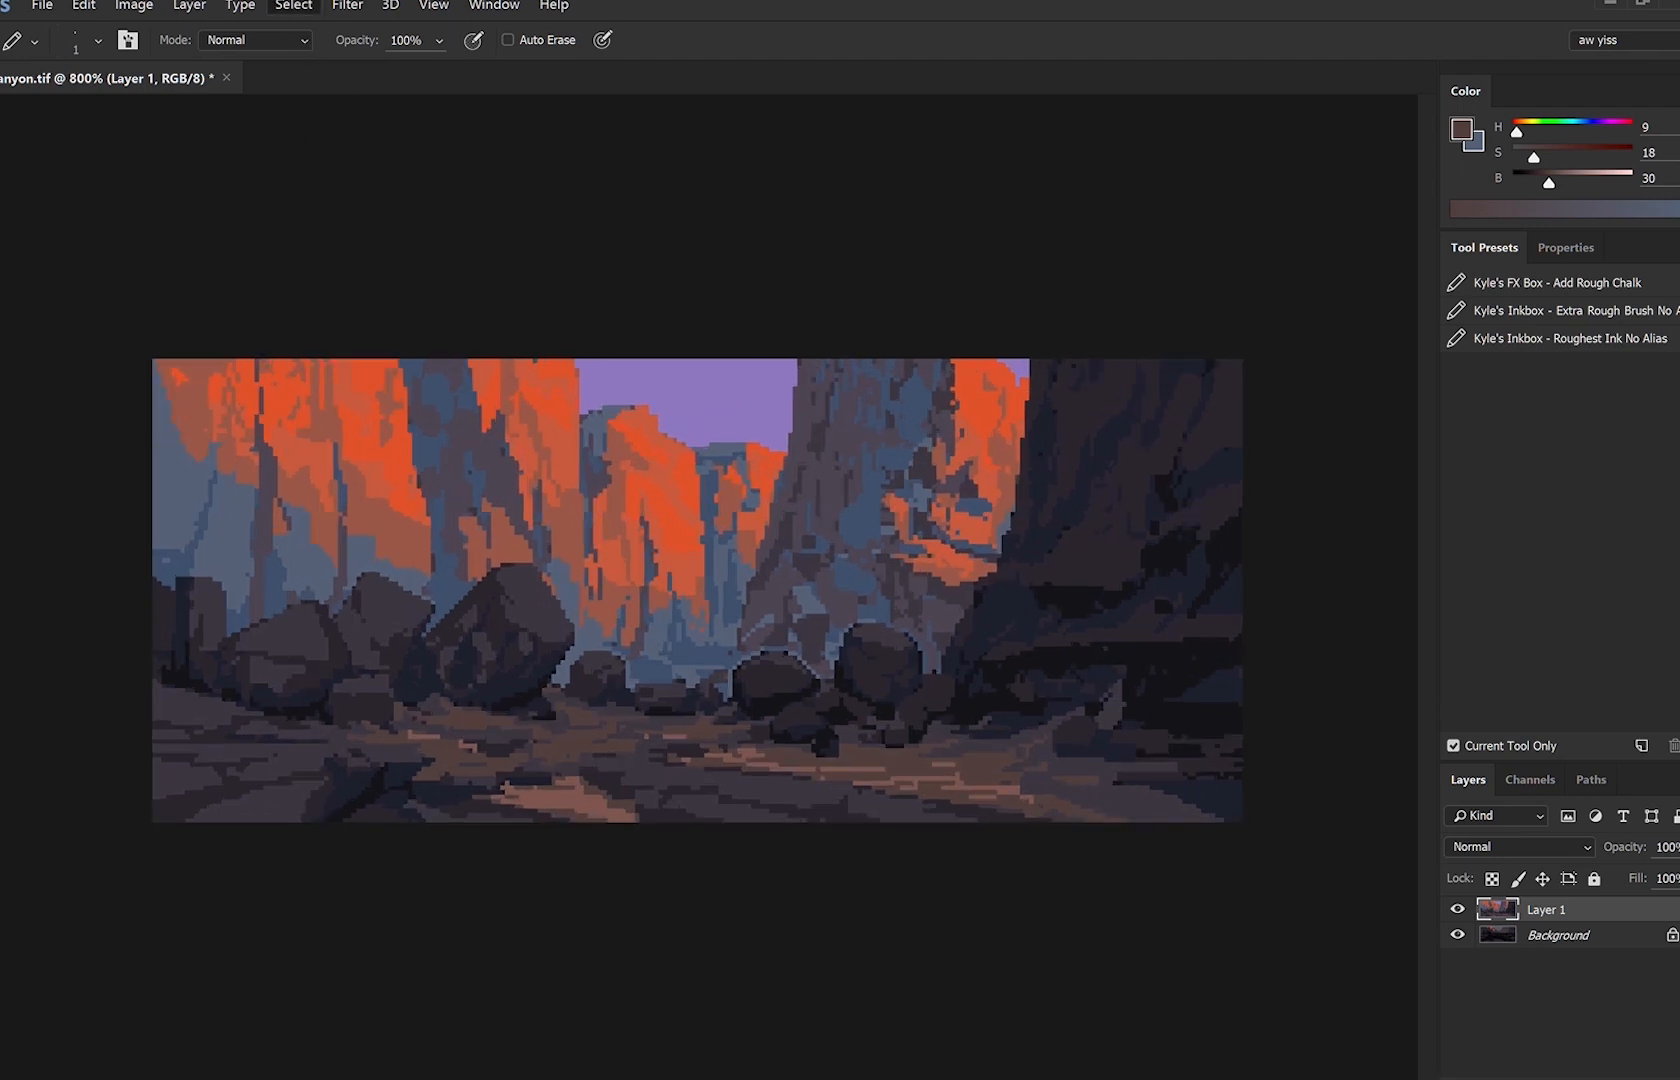
{"action": "key", "text": "i"}
{"action": "left_click", "coordinate": [571, 801]}
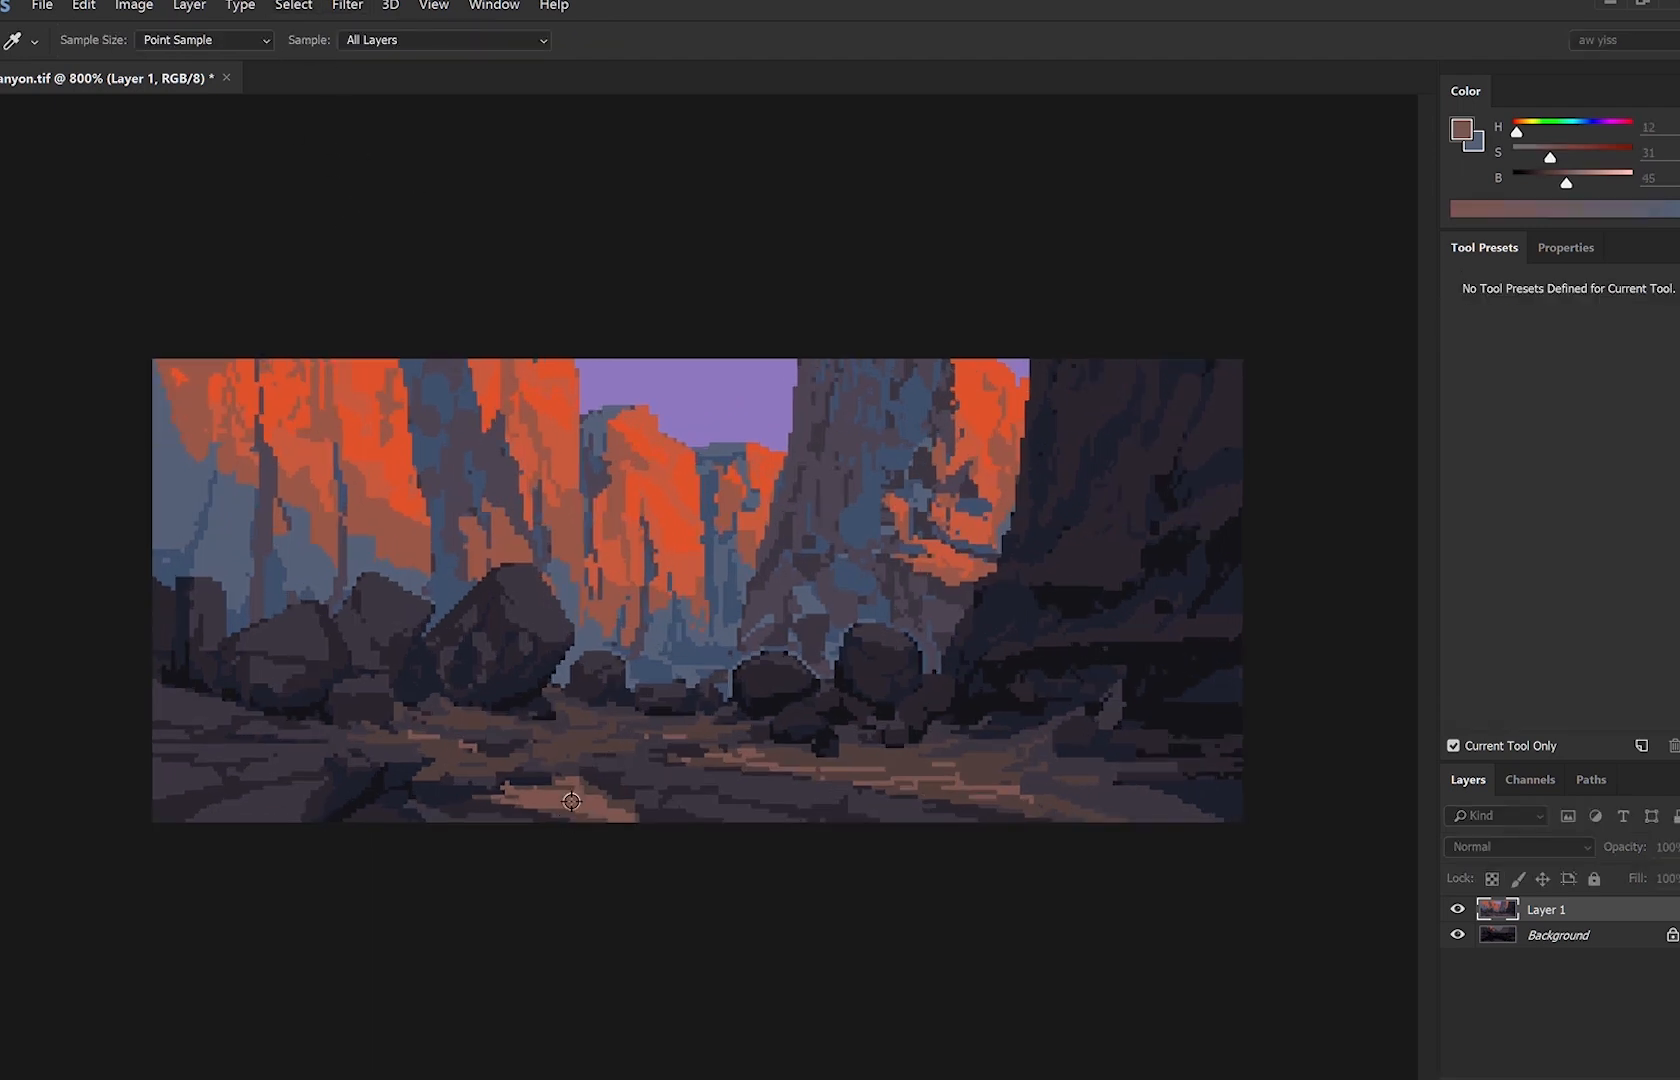
{"action": "key", "text": "b"}
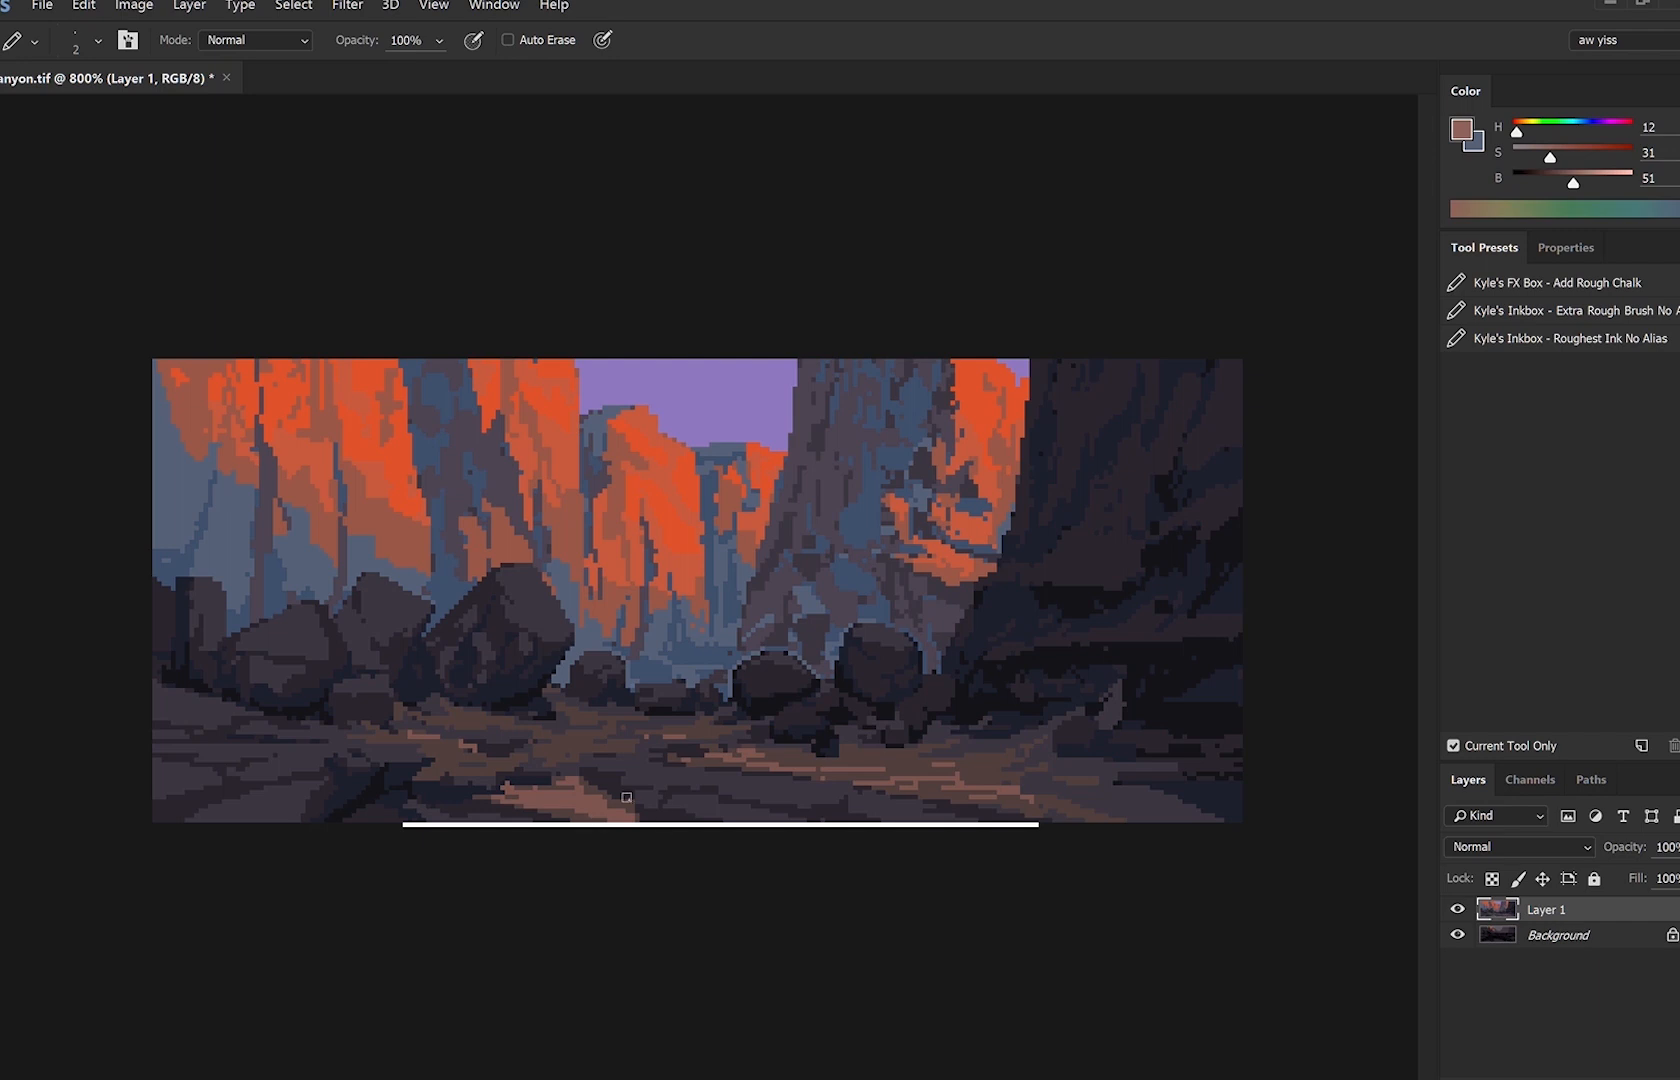
Recolour the remaining reddish sand with a slightly brightened version of the sampled dark brown, using a 45 px pencil.
{"action": "left_click", "coordinate": [605, 734], "text": "alt"}
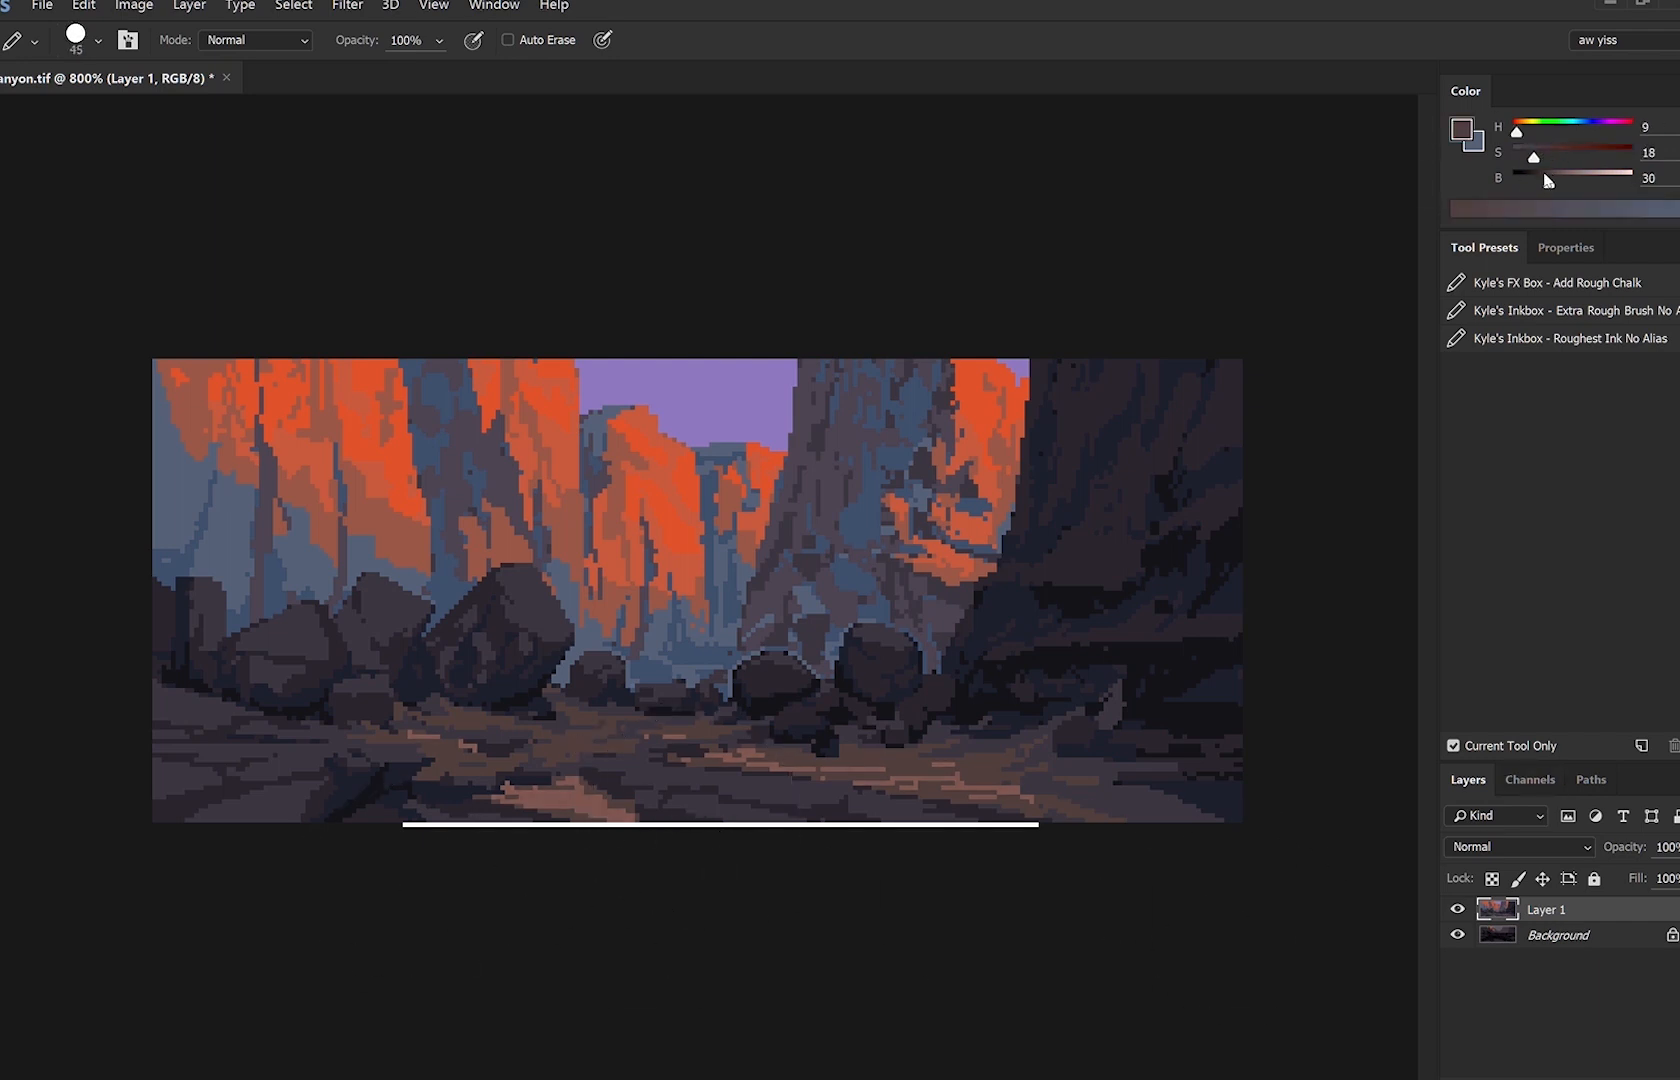
{"action": "left_click_drag", "start_coordinate": [1545, 180], "coordinate": [1550, 180]}
Flip the painting horizontally and refine the base of the foreground cliff with a 1 px pencil in sampled purple-grey and near-black tones.
{"action": "key", "text": "ctrl+shift+h"}
{"action": "key", "text": "ctrl+minus"}
{"action": "key", "text": "ctrl+minus"}
{"action": "key", "text": "ctrl+plus"}
{"action": "key", "text": "ctrl+plus"}
{"action": "key", "text": "bracketleft"}
{"action": "key", "text": "bracketleft"}
{"action": "key", "text": "bracketleft"}
{"action": "key", "text": "bracketleft"}
{"action": "key", "text": "bracketleft"}
{"action": "key", "text": "bracketleft"}
{"action": "key", "text": "bracketleft"}
{"action": "key", "text": "bracketleft"}
{"action": "key", "text": "bracketleft"}
{"action": "key", "text": "bracketleft"}
{"action": "key", "text": "bracketleft"}
{"action": "key", "text": "bracketleft"}
{"action": "key", "text": "bracketleft"}
{"action": "key", "text": "bracketleft"}
{"action": "key", "text": "bracketleft"}
{"action": "key", "text": "bracketleft"}
{"action": "left_click", "coordinate": [381, 736], "text": "alt"}
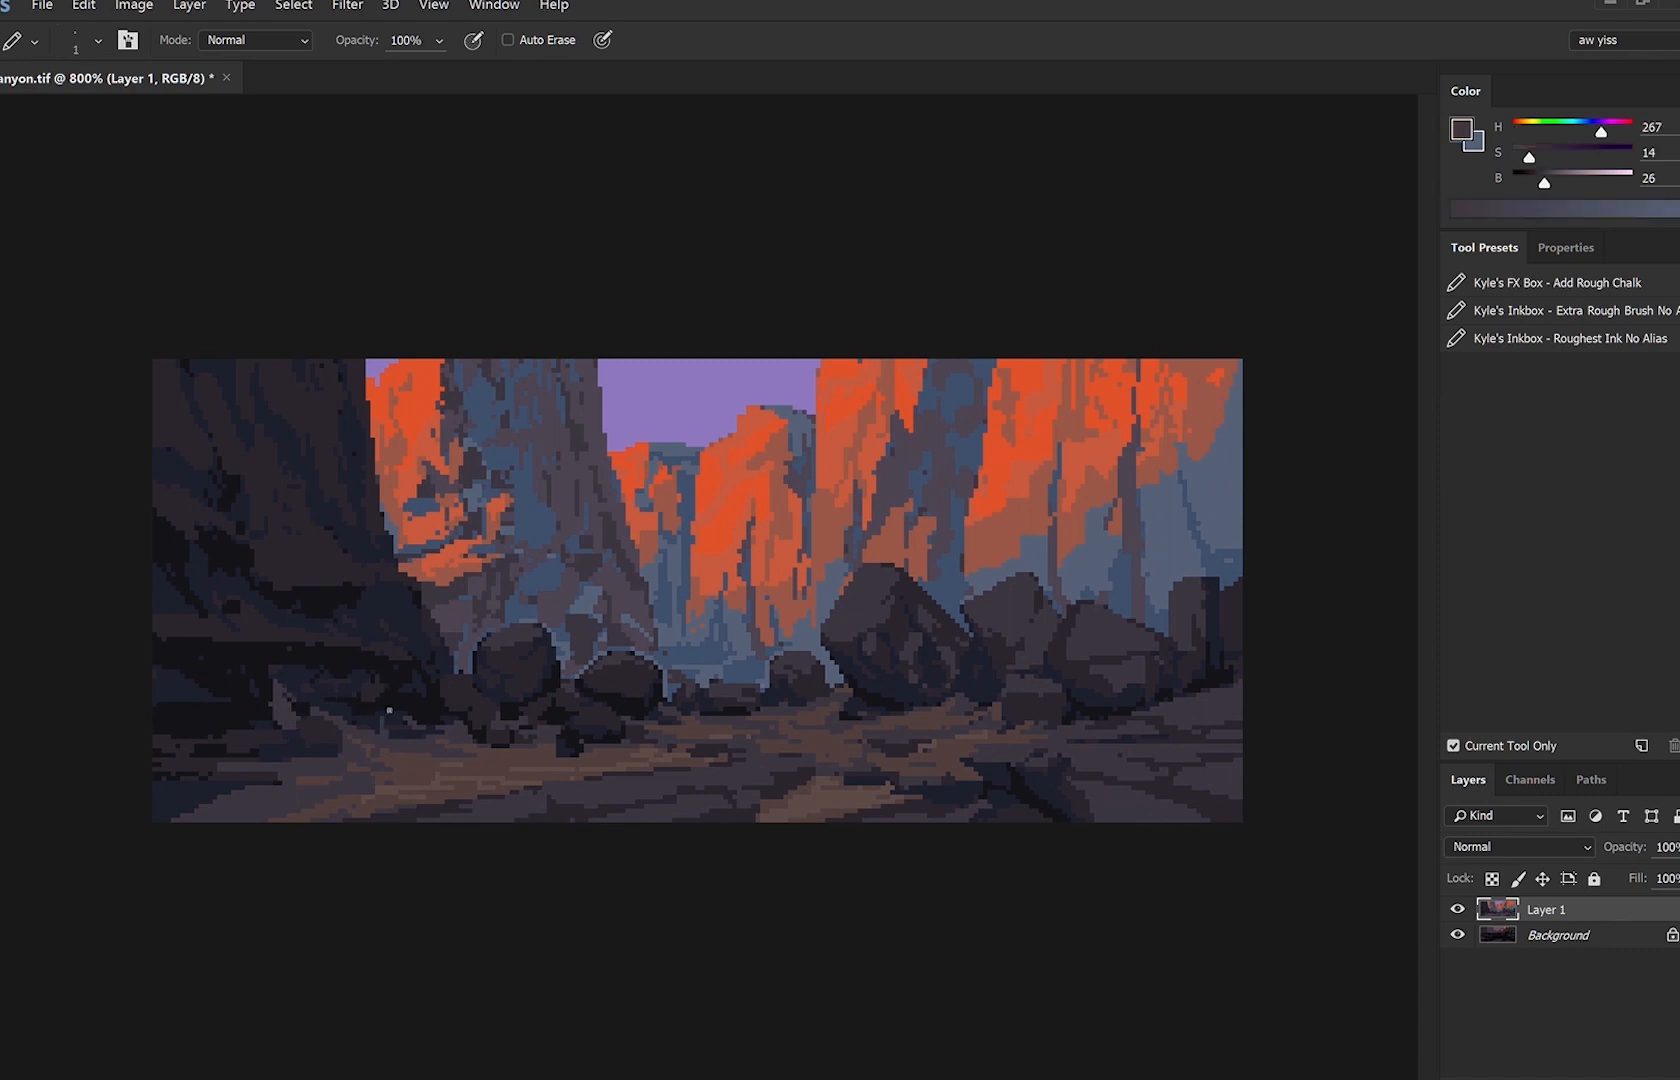
{"action": "left_click", "coordinate": [444, 715], "text": "alt"}
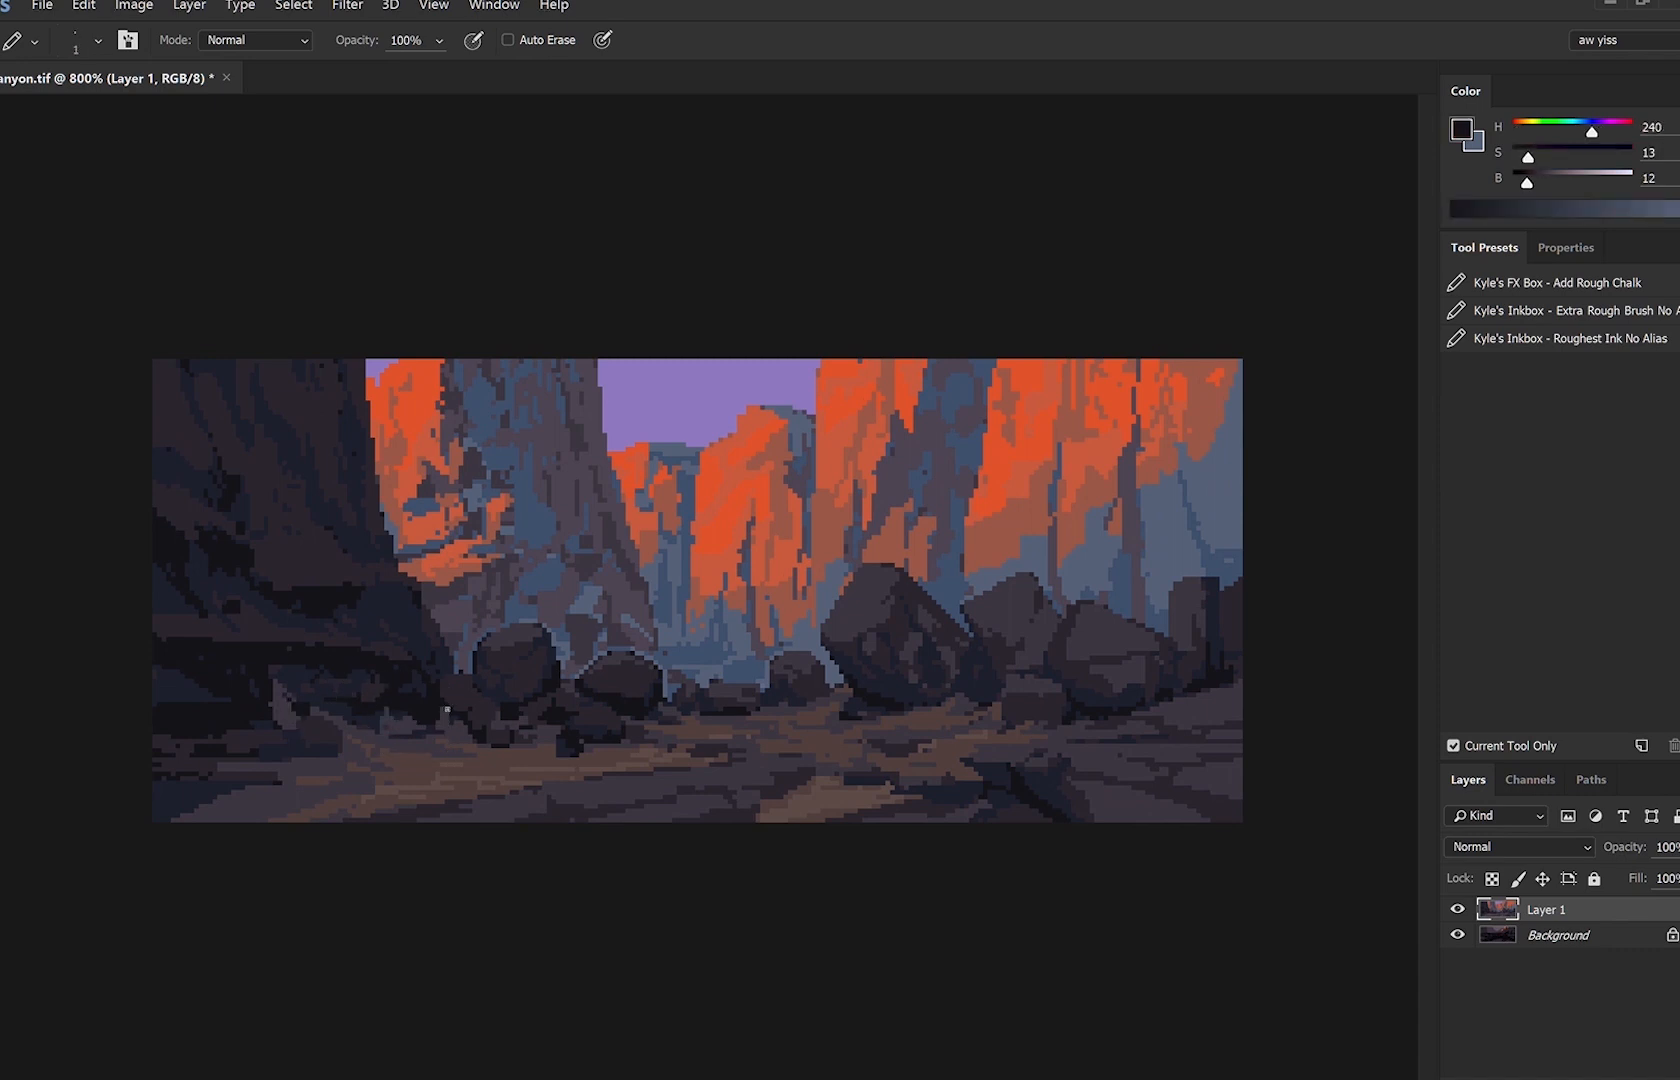
{"action": "left_click", "coordinate": [437, 660], "text": "alt"}
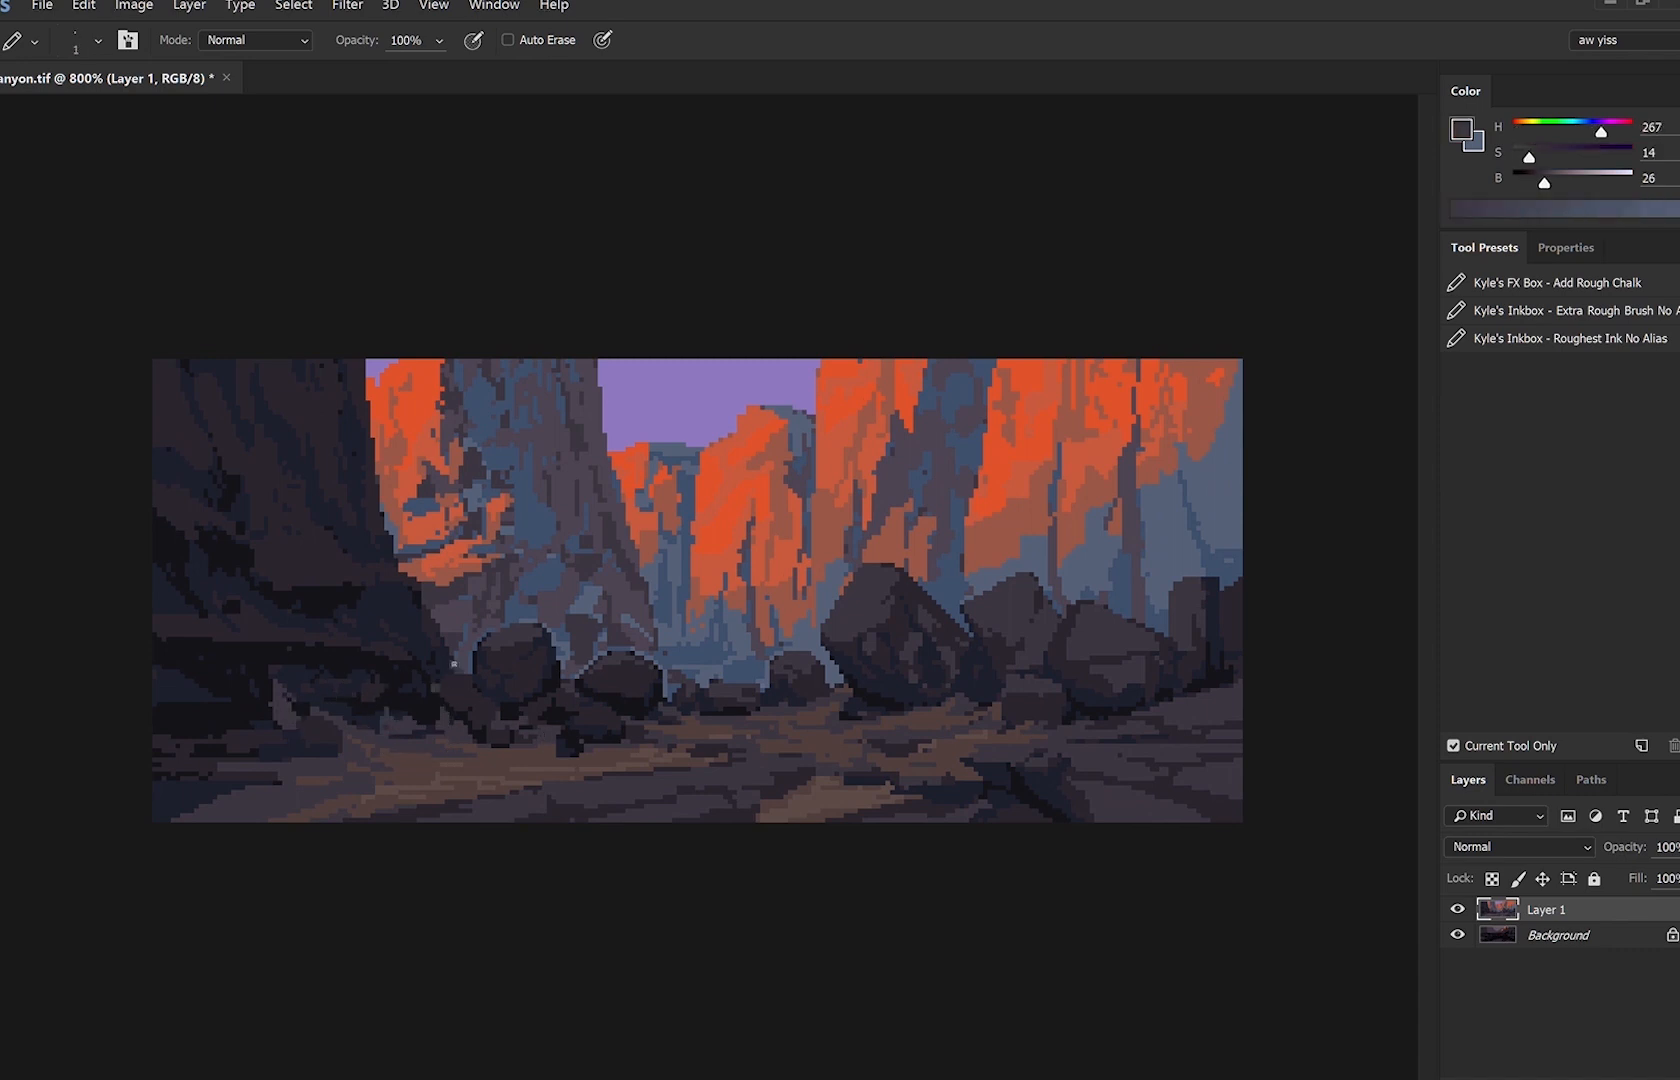
{"action": "left_click", "coordinate": [460, 680], "text": "alt"}
{"action": "left_click", "coordinate": [413, 614], "text": "alt"}
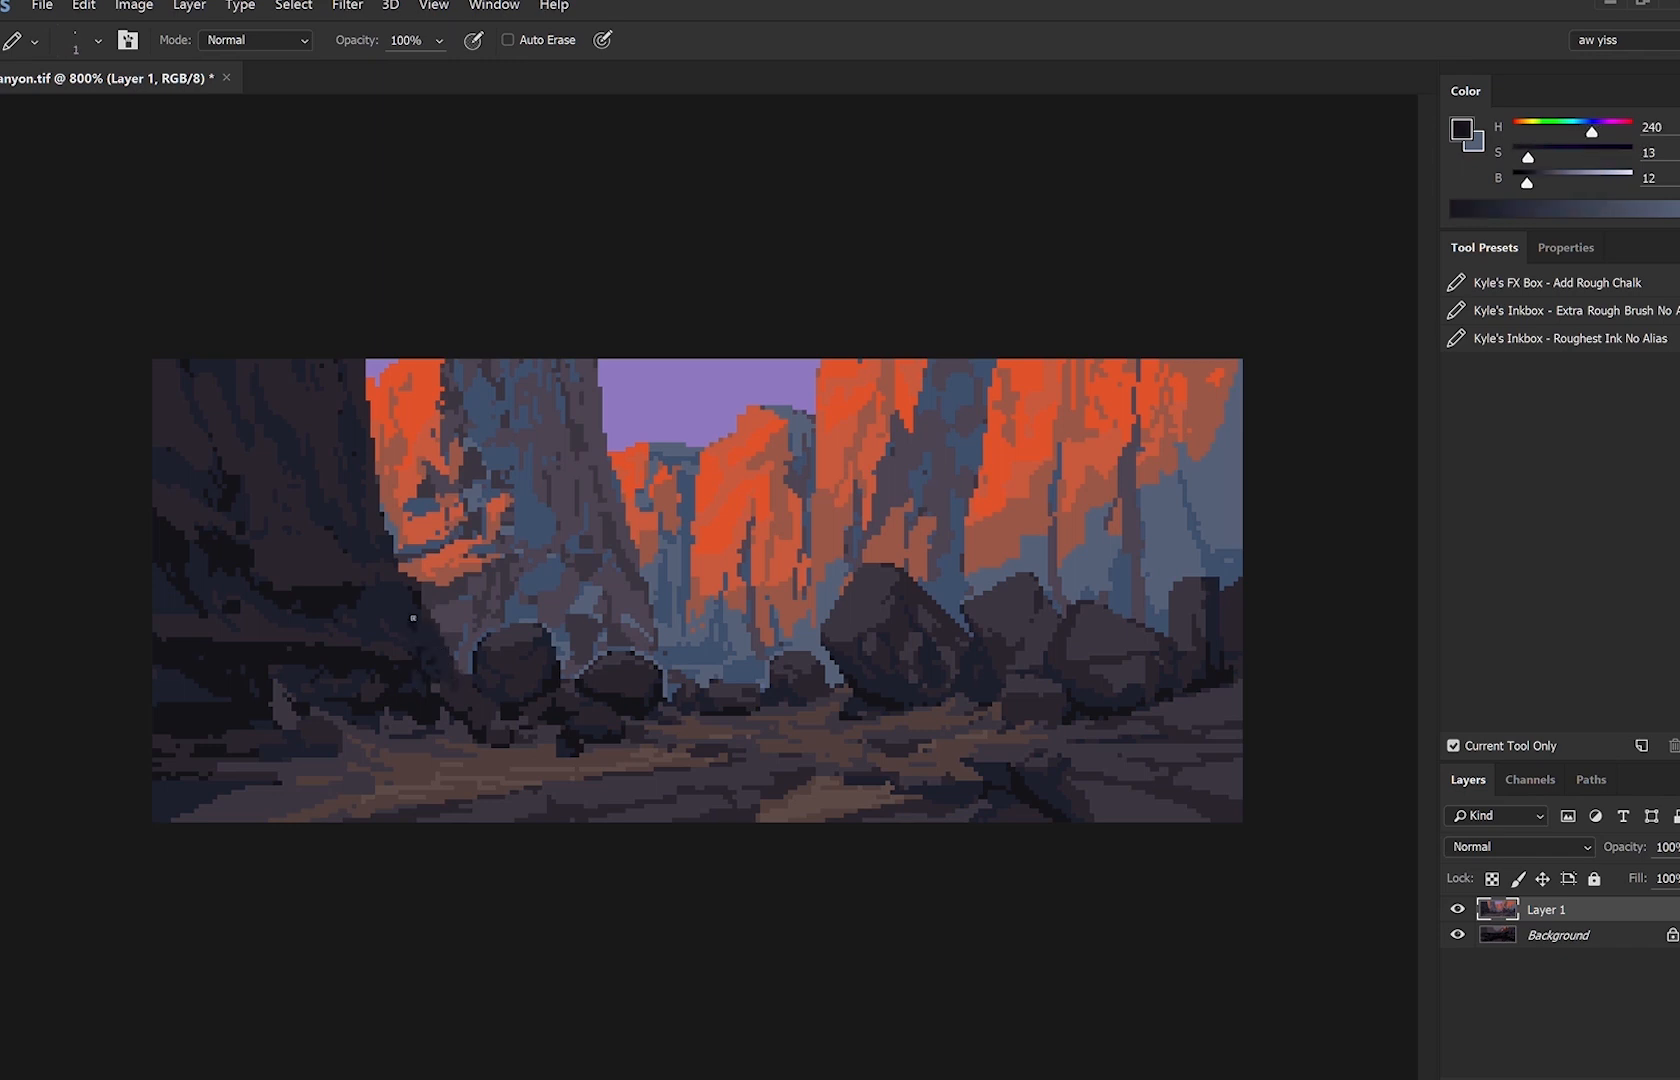
Draw thin cracks down the upper foreground cliff in near-black (H 240, S 13, B 12) and dark purple (H 266, S 14, B 19).
{"action": "mouse_move", "coordinate": [263, 424]}
{"action": "left_mouse_down"}
{"action": "mouse_move", "coordinate": [300, 488]}
{"action": "mouse_move", "coordinate": [265, 441]}
{"action": "left_mouse_up"}
{"action": "left_click_drag", "start_coordinate": [251, 430], "coordinate": [242, 407]}
{"action": "left_click", "coordinate": [246, 492], "text": "alt"}
{"action": "left_click_drag", "start_coordinate": [270, 442], "coordinate": [287, 488]}
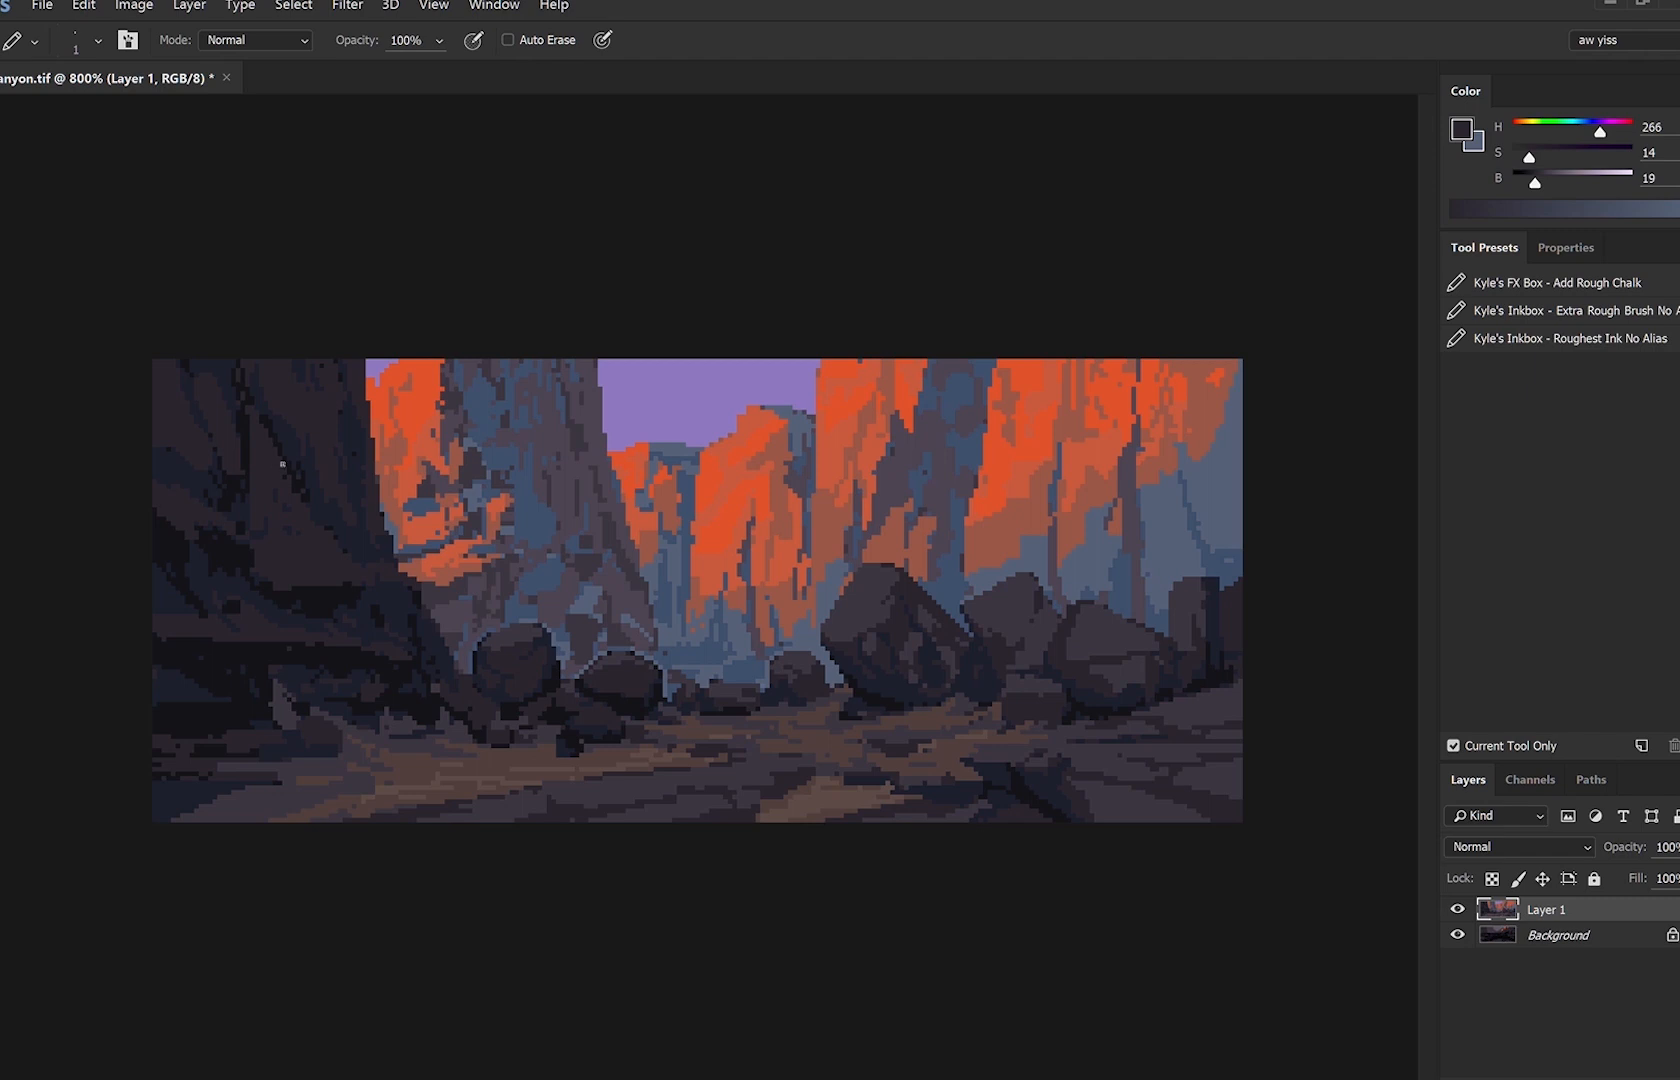
{"action": "left_click", "coordinate": [279, 477], "text": "alt"}
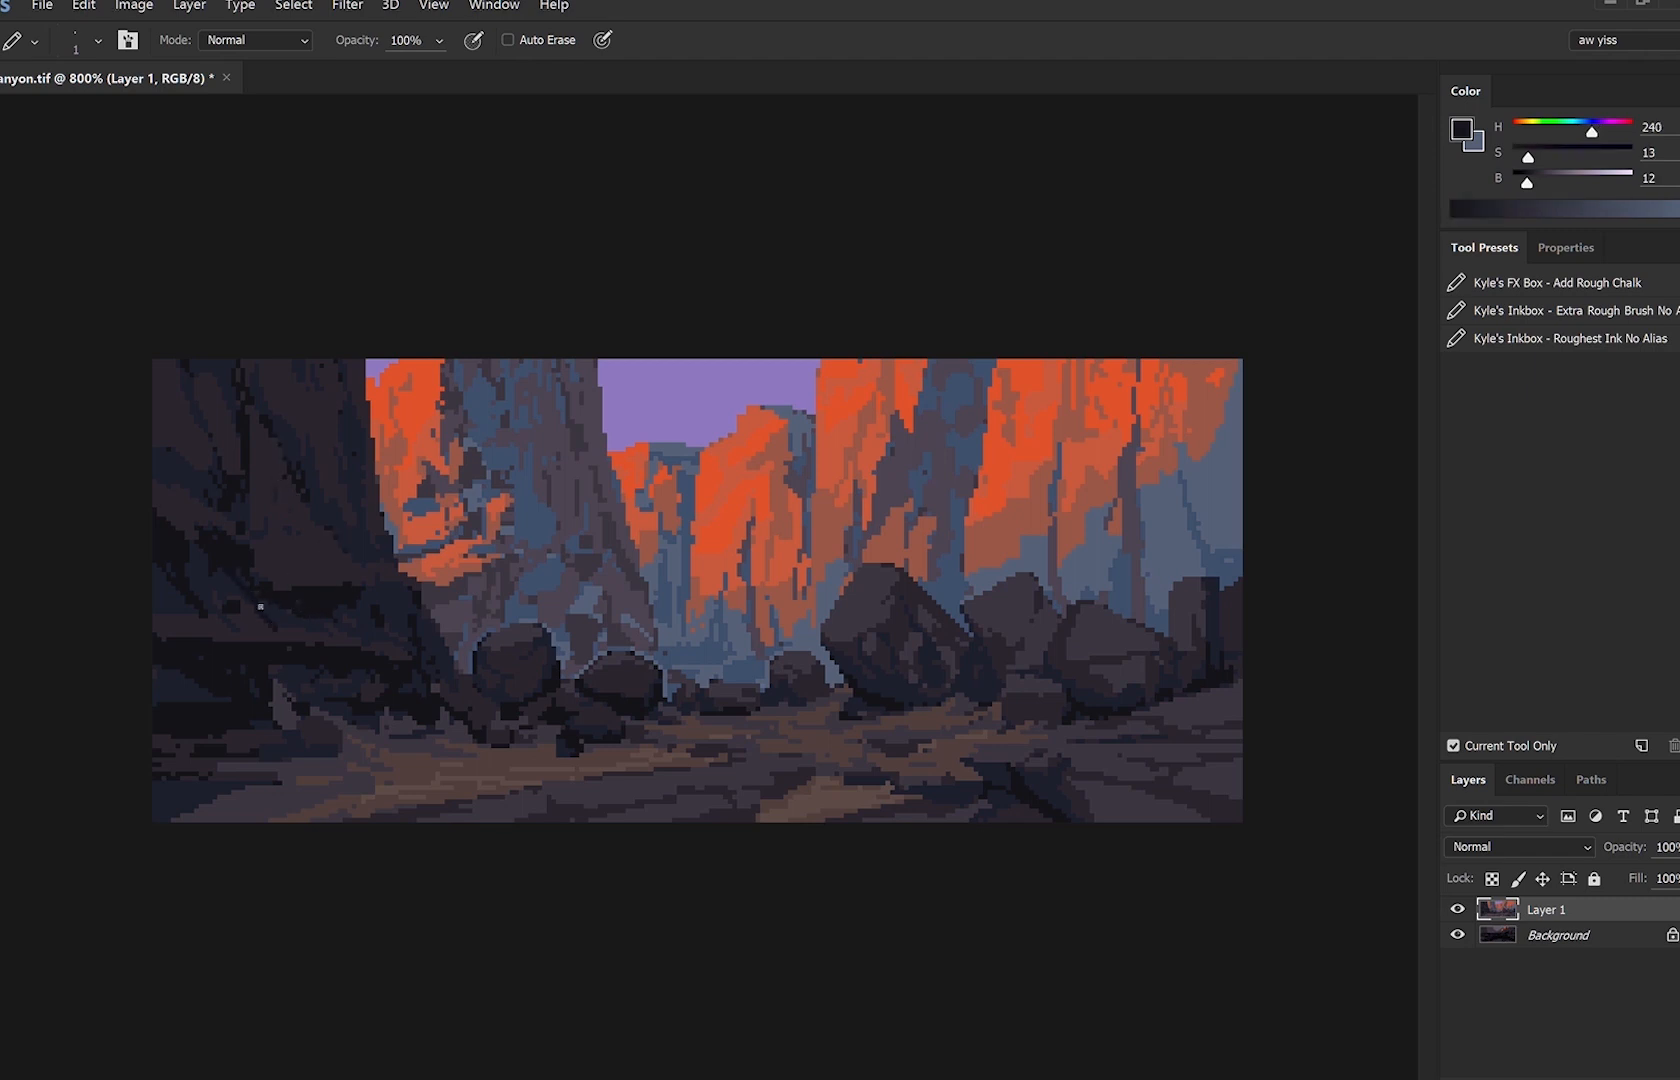
{"action": "left_click", "coordinate": [273, 626], "text": "alt"}
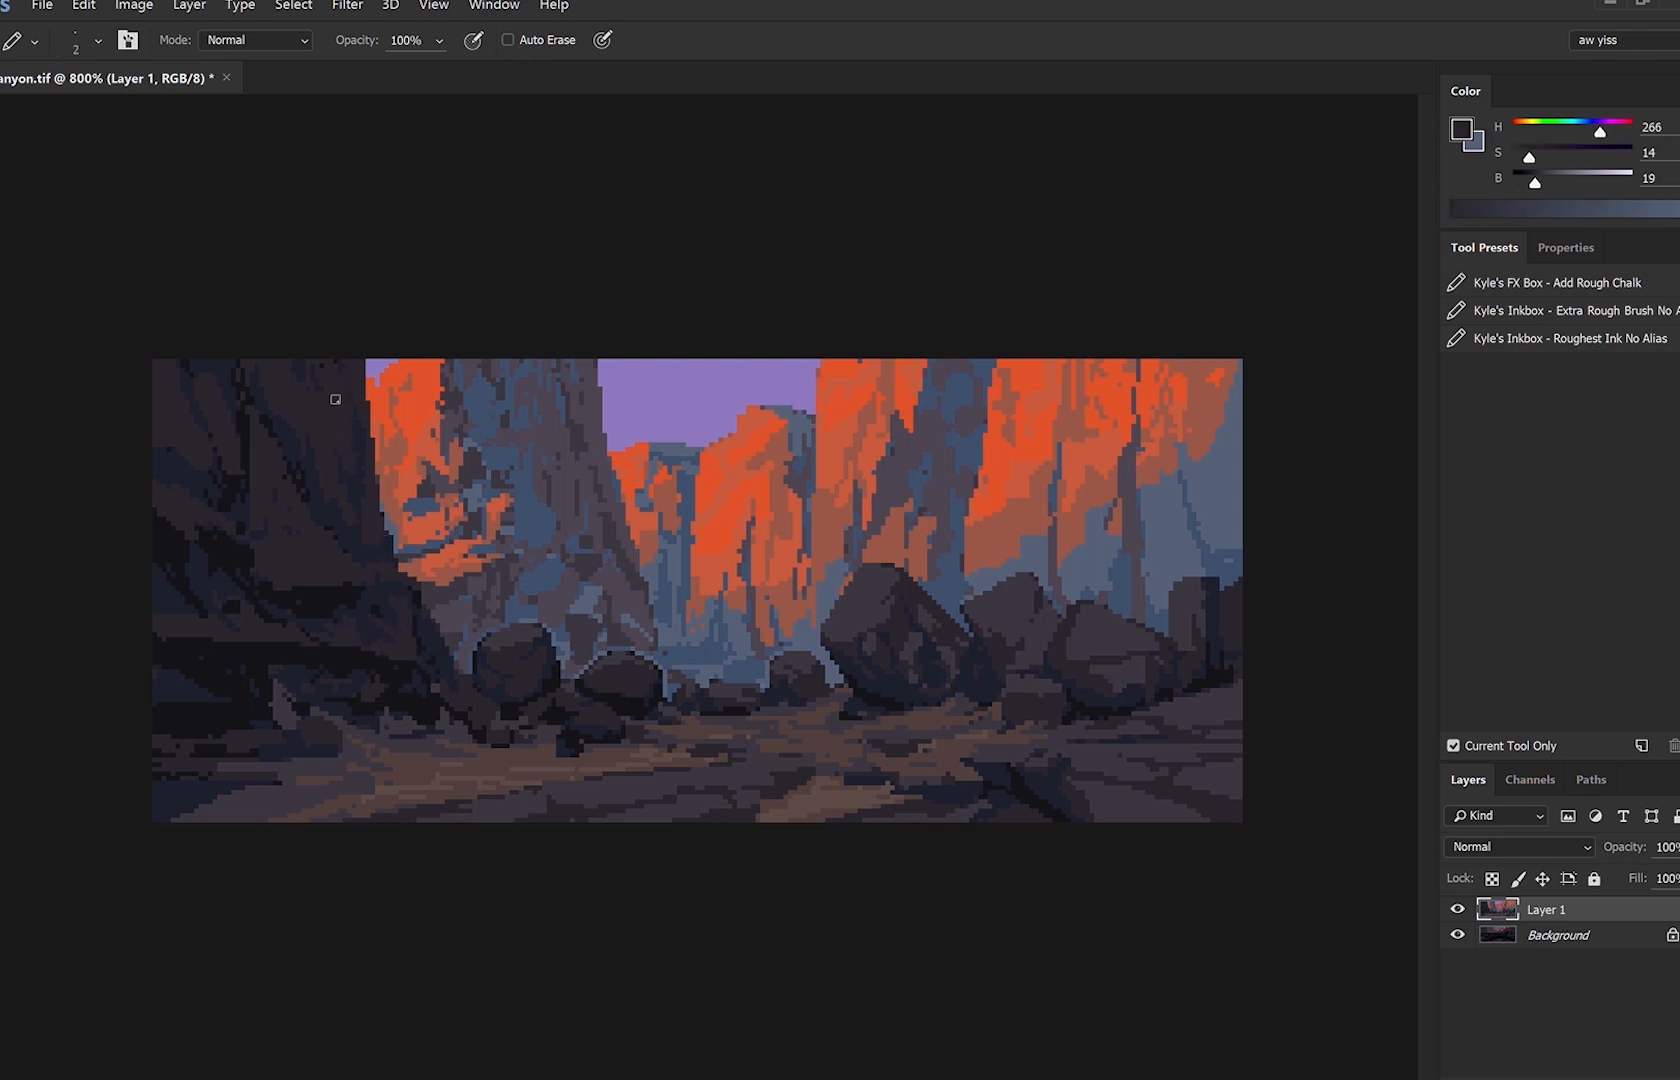
Rework the foreground cliff's inner face in sampled near-black and dark purple, using a pencil of up to 2 px.
{"action": "key", "text": "bracketleft"}
{"action": "left_click", "coordinate": [330, 360], "text": "alt"}
{"action": "key", "text": "bracketleft"}
{"action": "key", "text": "bracketleft"}
{"action": "left_click", "coordinate": [257, 427], "text": "alt"}
{"action": "left_click", "coordinate": [279, 605], "text": "alt"}
{"action": "key", "text": "bracketleft"}
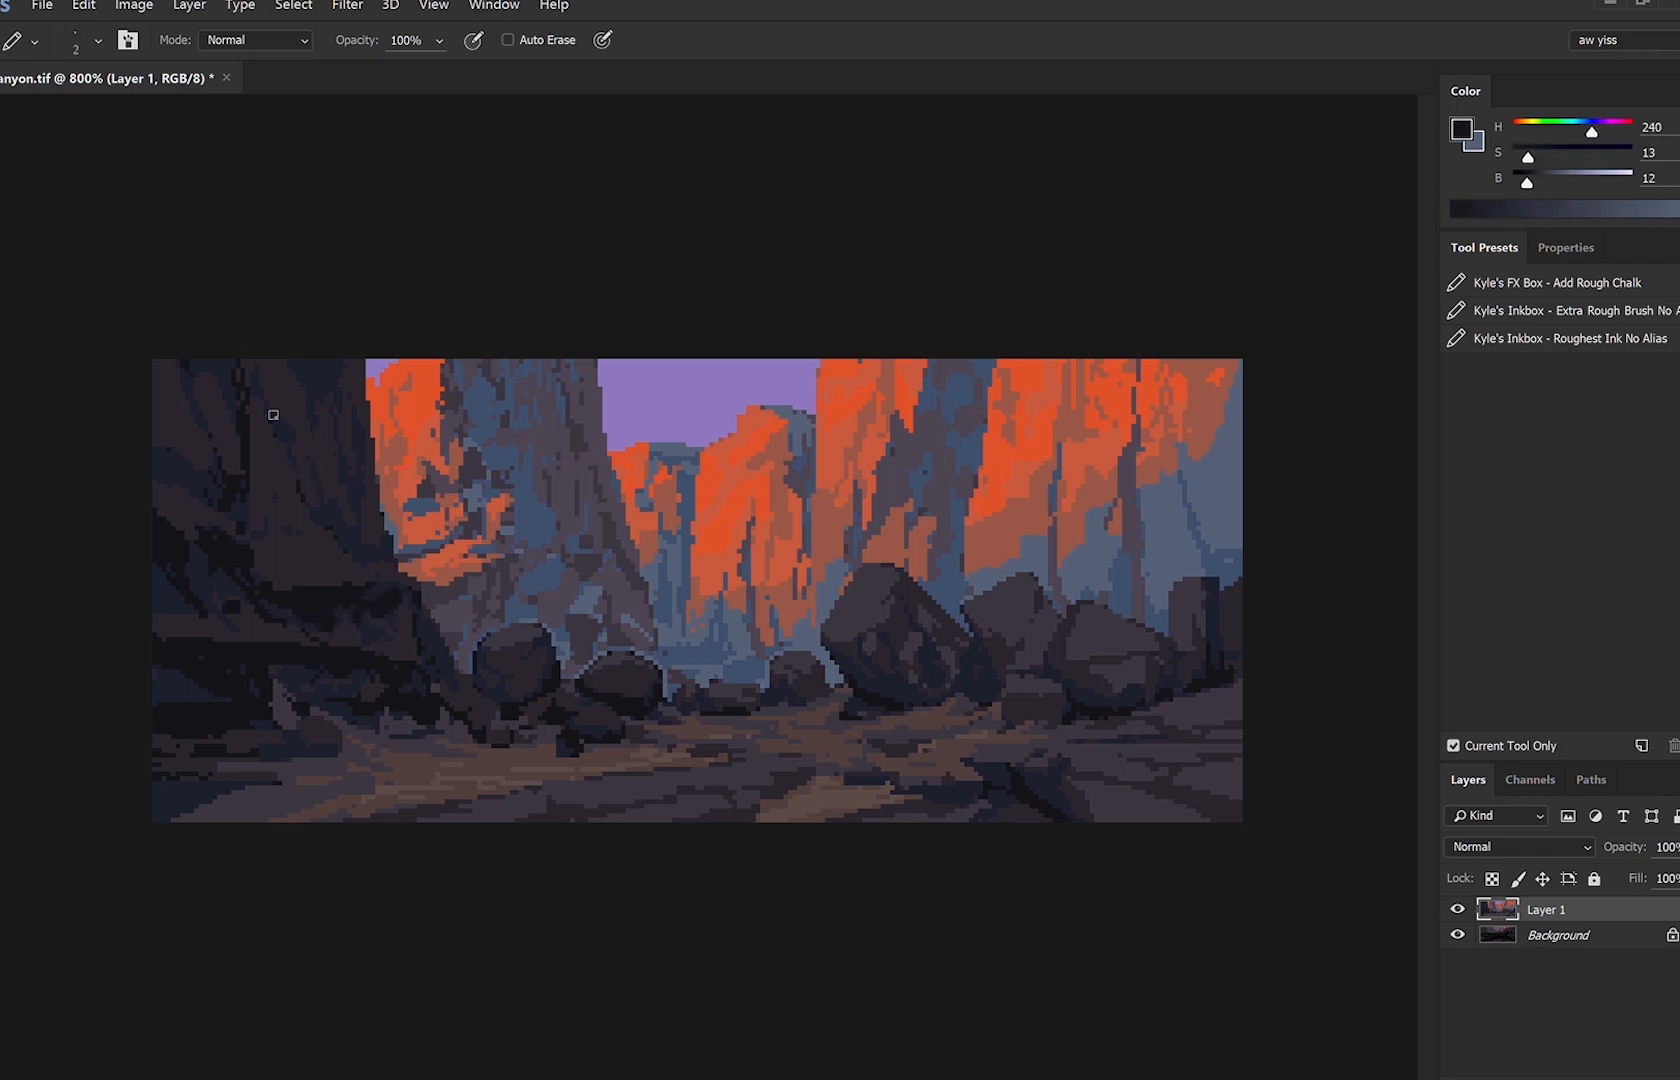
Shade the foreground cliff's upper outer corner with diagonal dark strokes and sampled dark purple (H 266, S 14, B 19).
{"action": "key", "text": "bracketleft"}
{"action": "left_click_drag", "start_coordinate": [170, 364], "coordinate": [194, 424]}
{"action": "left_click", "coordinate": [313, 399], "text": "alt"}
{"action": "key", "text": "bracketright"}
{"action": "left_click", "coordinate": [180, 392], "text": "alt"}
{"action": "left_click", "coordinate": [164, 391], "text": "alt"}
{"action": "key", "text": "bracketleft"}
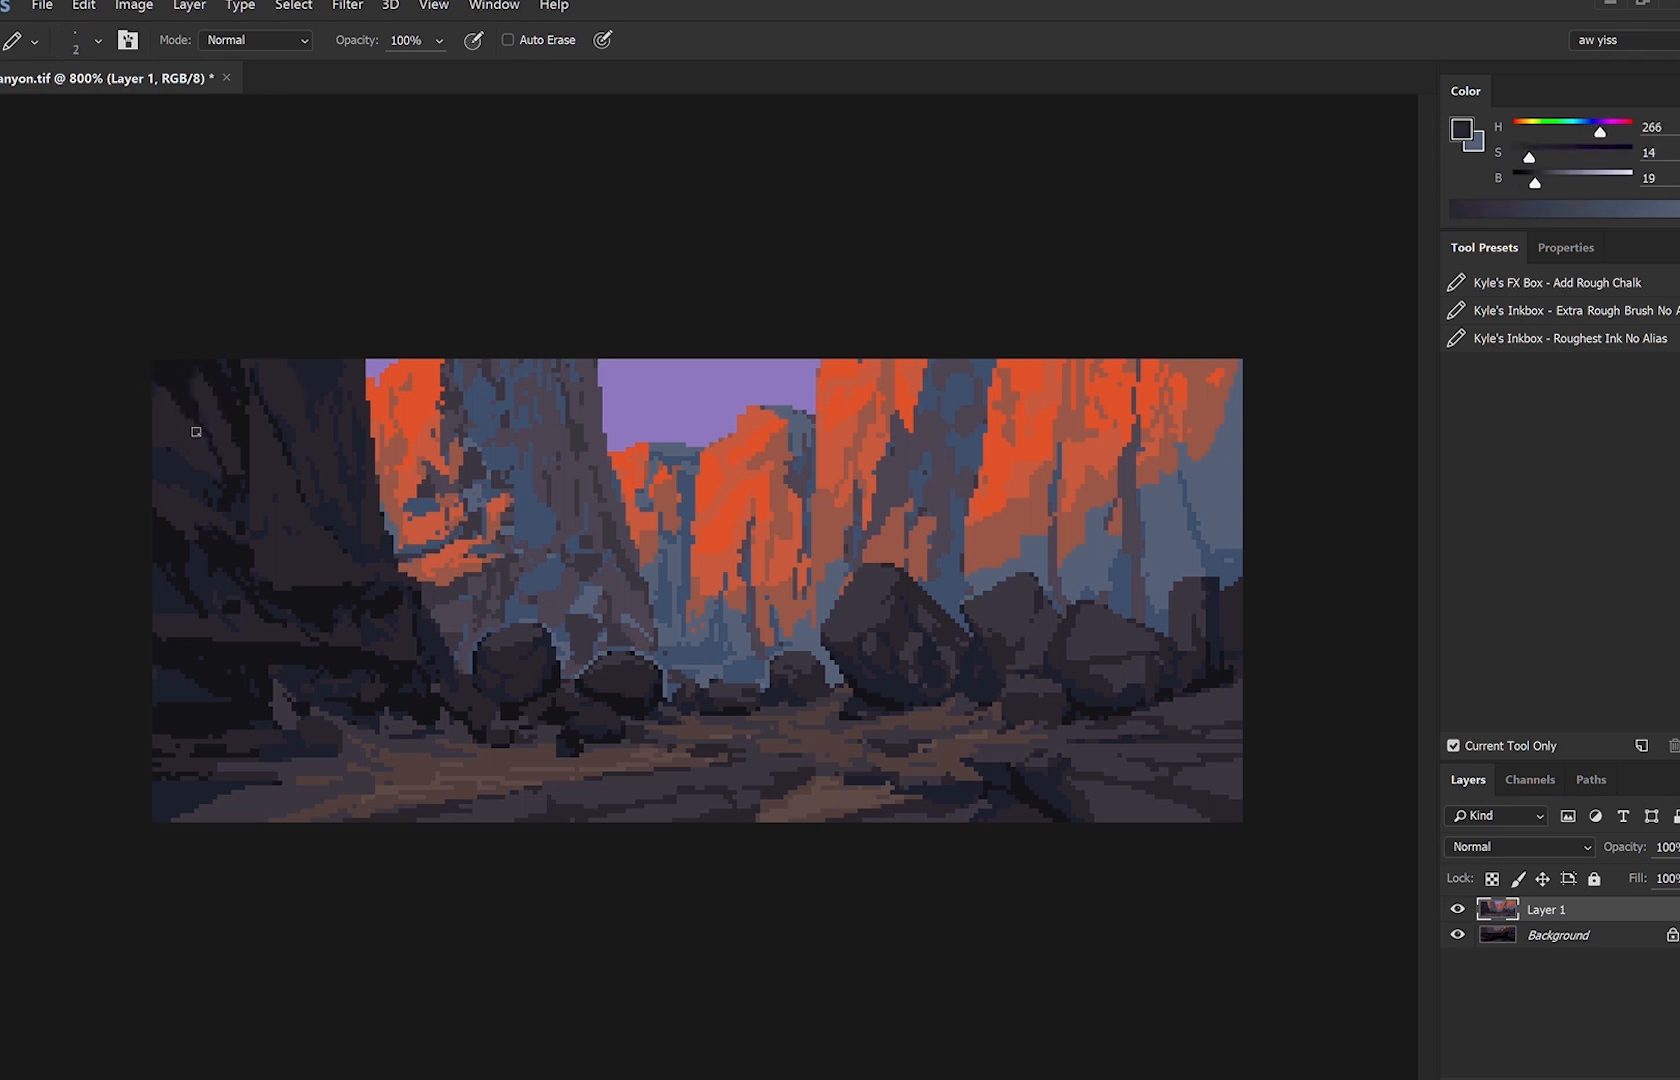
Flip the painting horizontally and build up dark shadow planes on the foreground cliff's outer half with a larger pencil and sampled cliff tones.
{"action": "key", "text": "ctrl+shift+h"}
{"action": "key", "text": "bracketright"}
{"action": "key", "text": "bracketright"}
{"action": "left_click", "coordinate": [1198, 574], "text": "alt"}
{"action": "mouse_move", "coordinate": [1166, 605]}
{"action": "left_mouse_down"}
{"action": "mouse_move", "coordinate": [1247, 657]}
{"action": "mouse_move", "coordinate": [1197, 683]}
{"action": "mouse_move", "coordinate": [1252, 666]}
{"action": "mouse_move", "coordinate": [1219, 663]}
{"action": "mouse_move", "coordinate": [1185, 700]}
{"action": "mouse_move", "coordinate": [1213, 671]}
{"action": "mouse_move", "coordinate": [1175, 662]}
{"action": "mouse_move", "coordinate": [1240, 673]}
{"action": "mouse_move", "coordinate": [1205, 709]}
{"action": "mouse_move", "coordinate": [1165, 714]}
{"action": "left_mouse_up"}
{"action": "left_click", "coordinate": [1194, 624], "text": "alt"}
{"action": "key", "text": "bracketleft"}
{"action": "left_click", "coordinate": [1214, 675], "text": "alt"}
{"action": "left_click", "coordinate": [1244, 651], "text": "alt"}
{"action": "left_click", "coordinate": [1232, 652], "text": "alt"}
{"action": "left_click", "coordinate": [1182, 690], "text": "alt"}
Refine the cliff's lower outer part and the adjoining ground with a 1 px pencil in sampled dark tones, including dark blue (H 231, S 29, B 19).
{"action": "key", "text": "bracketleft"}
{"action": "left_click", "coordinate": [1213, 672], "text": "alt"}
{"action": "left_click", "coordinate": [1189, 673], "text": "alt"}
{"action": "left_click", "coordinate": [1237, 670], "text": "alt"}
{"action": "key", "text": "bracketleft"}
{"action": "left_click", "coordinate": [1128, 728], "text": "alt"}
{"action": "key", "text": "bracketleft"}
{"action": "key", "text": "bracketleft"}
{"action": "left_click", "coordinate": [1197, 770], "text": "alt"}
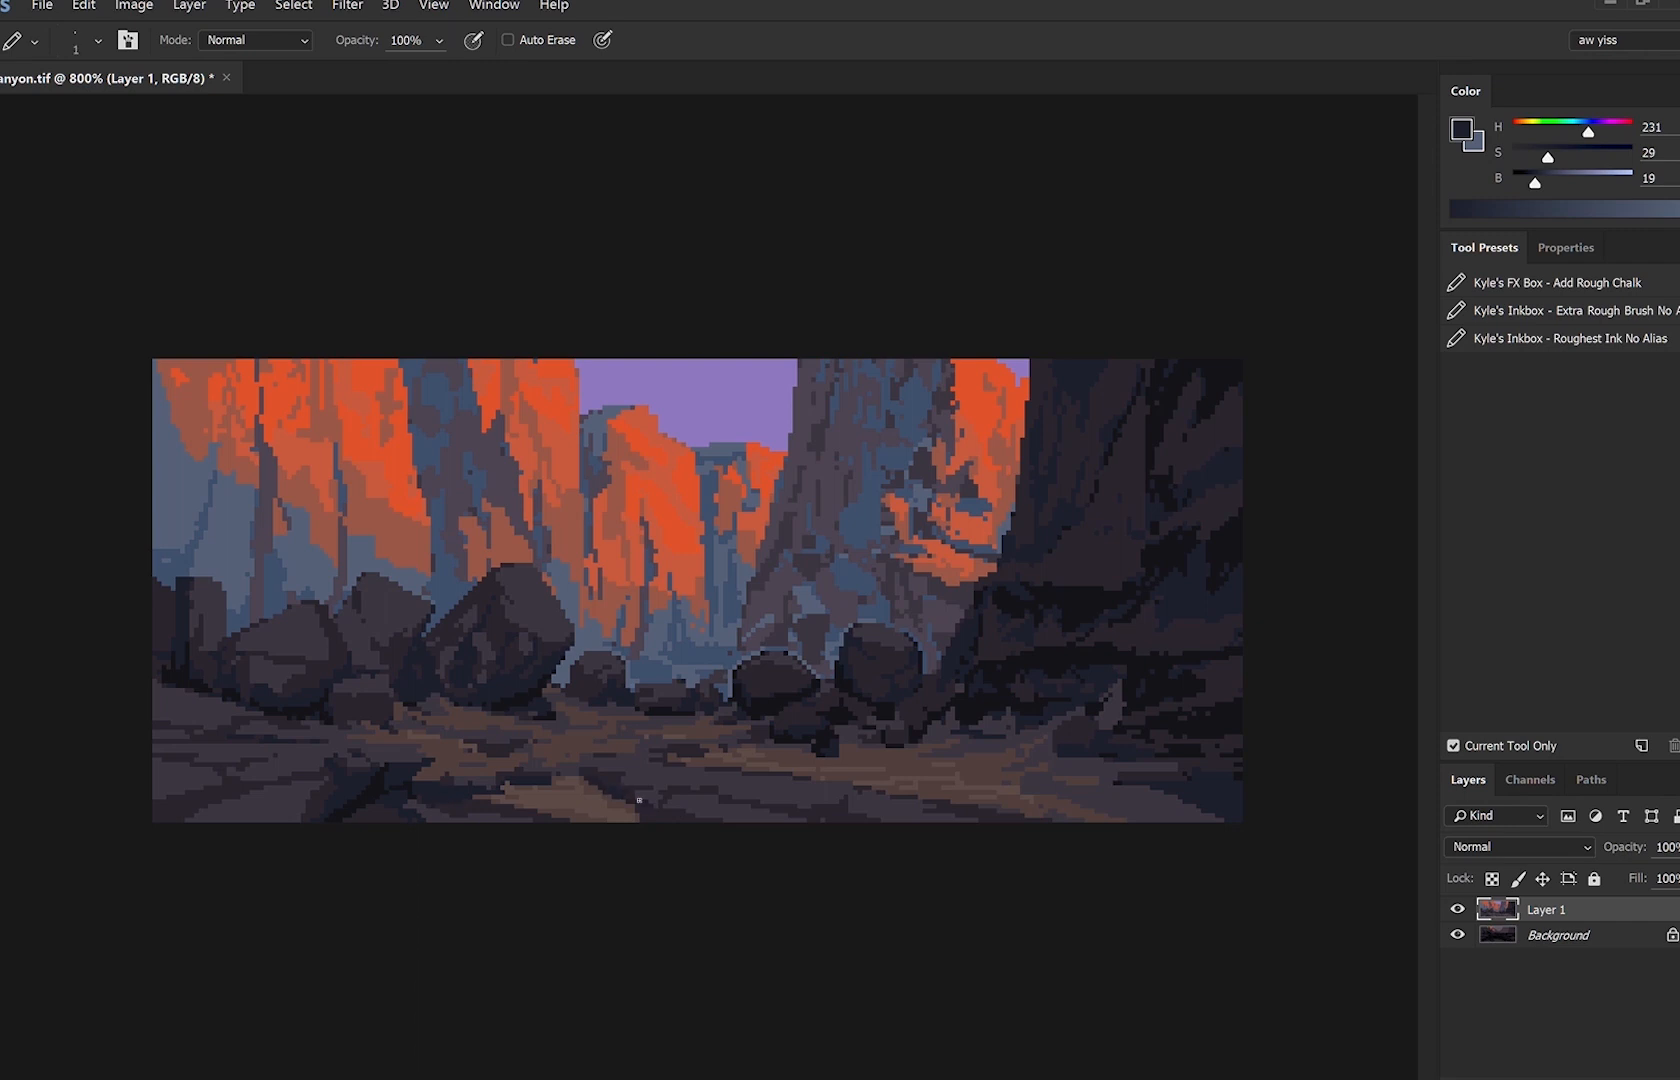
Enlarge the pencil and paint a flat dark streak along the canvas's lower edge in a sampled ground tone.
{"action": "key", "text": "bracketleft"}
{"action": "key", "text": "bracketright"}
{"action": "key", "text": "bracketright"}
{"action": "left_click", "coordinate": [899, 818], "text": "alt"}
{"action": "left_click_drag", "start_coordinate": [929, 811], "coordinate": [975, 811]}
Flip the painting horizontally and touch up the small rocks beside the large boulder's base with a 1 px pencil in sampled dark purples.
{"action": "key", "text": "ctrl+shift+h"}
{"action": "left_click", "coordinate": [890, 692], "text": "alt"}
{"action": "key", "text": "bracketleft"}
{"action": "left_click", "coordinate": [852, 689], "text": "alt"}
{"action": "key", "text": "bracketleft"}
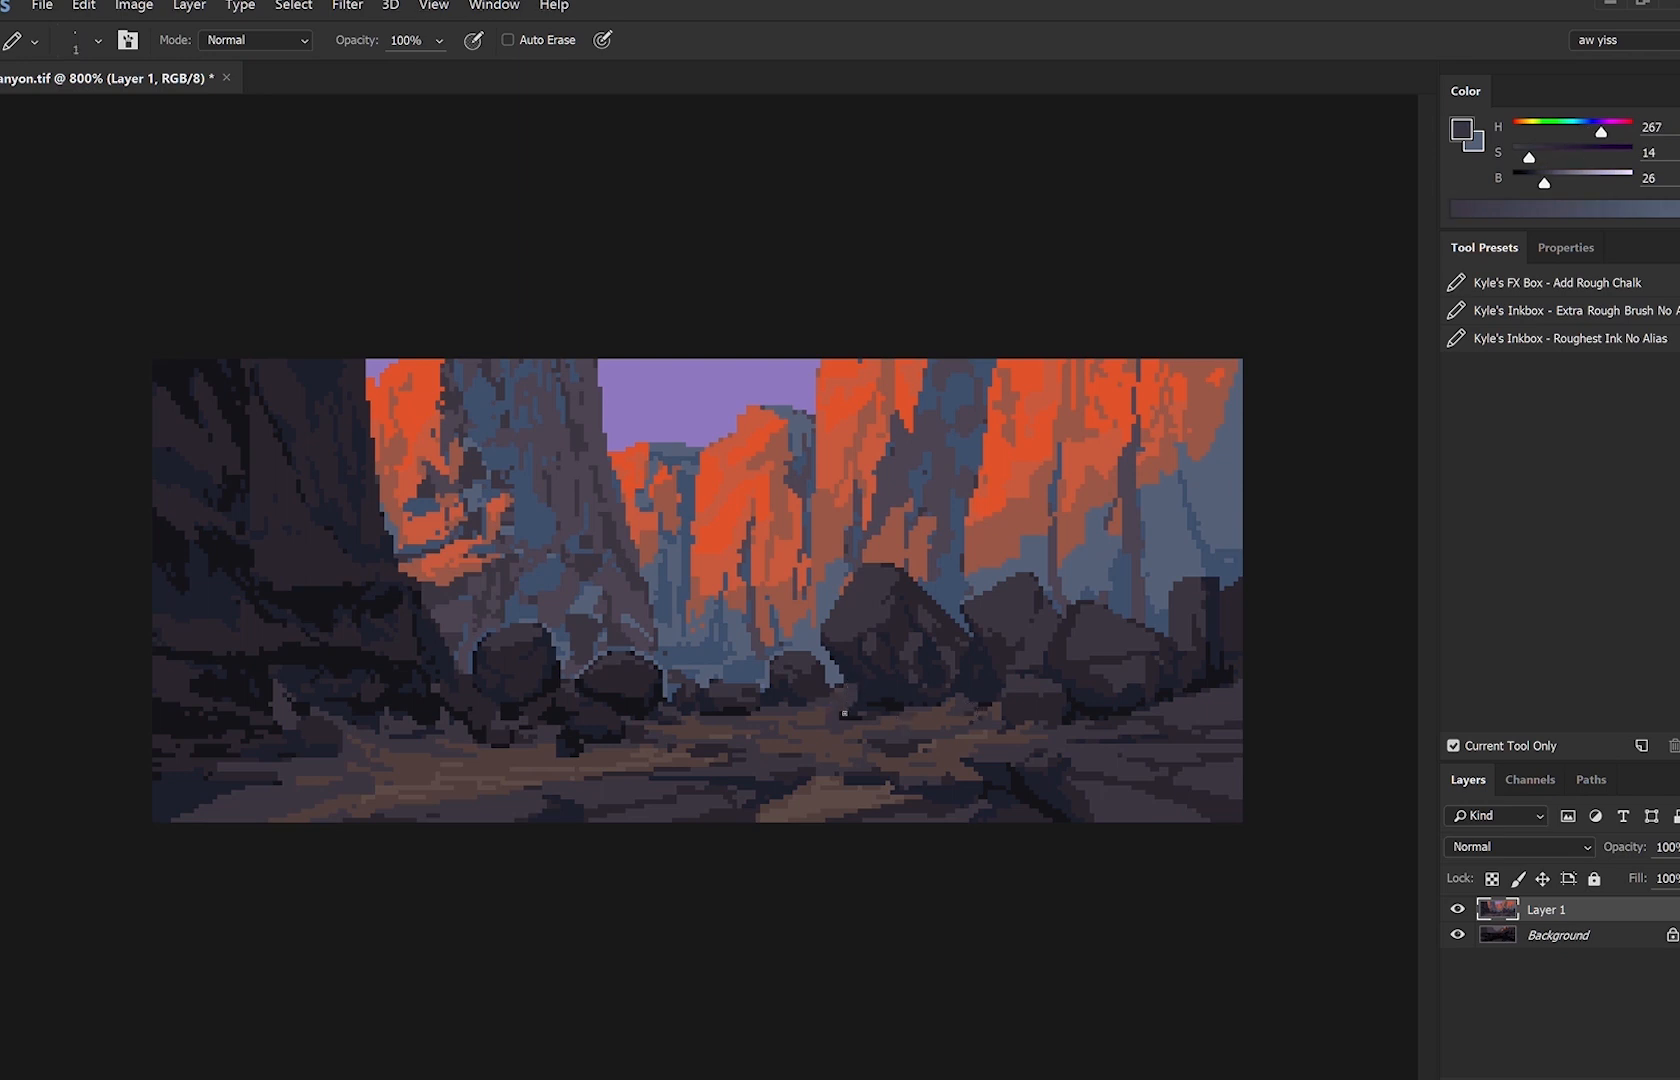
{"action": "left_click", "coordinate": [811, 685], "text": "alt"}
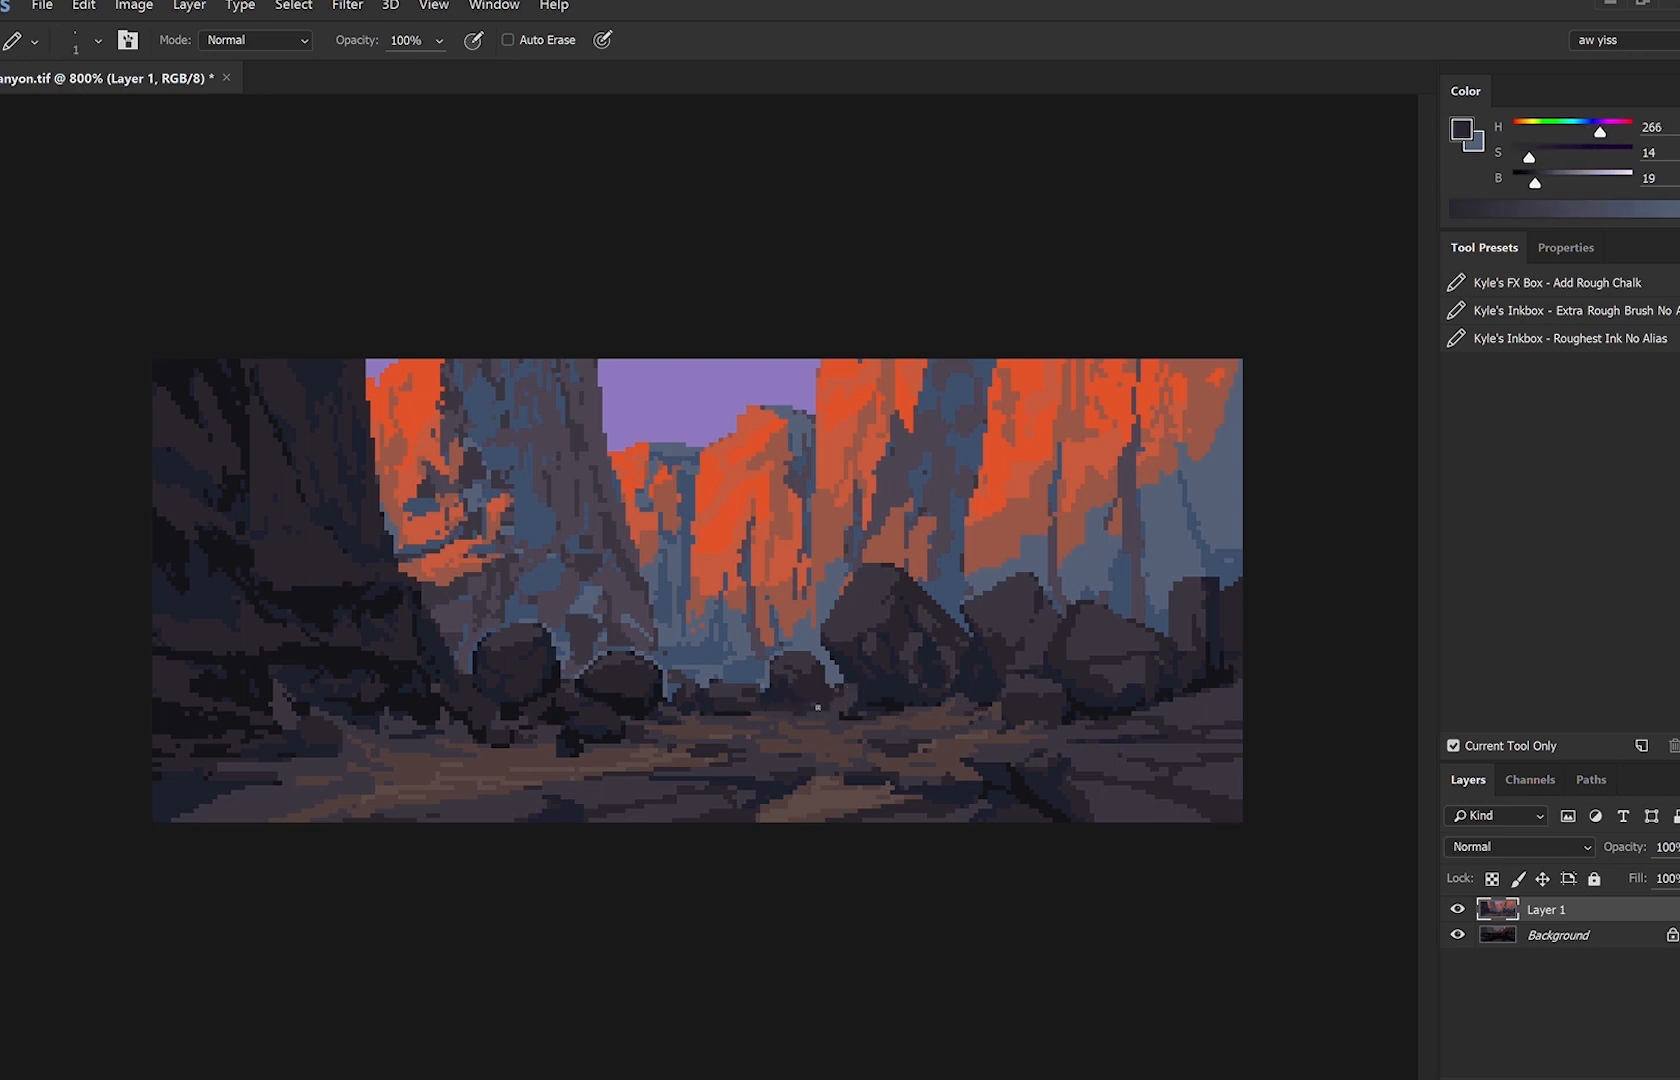
{"action": "left_click", "coordinate": [906, 706], "text": "alt"}
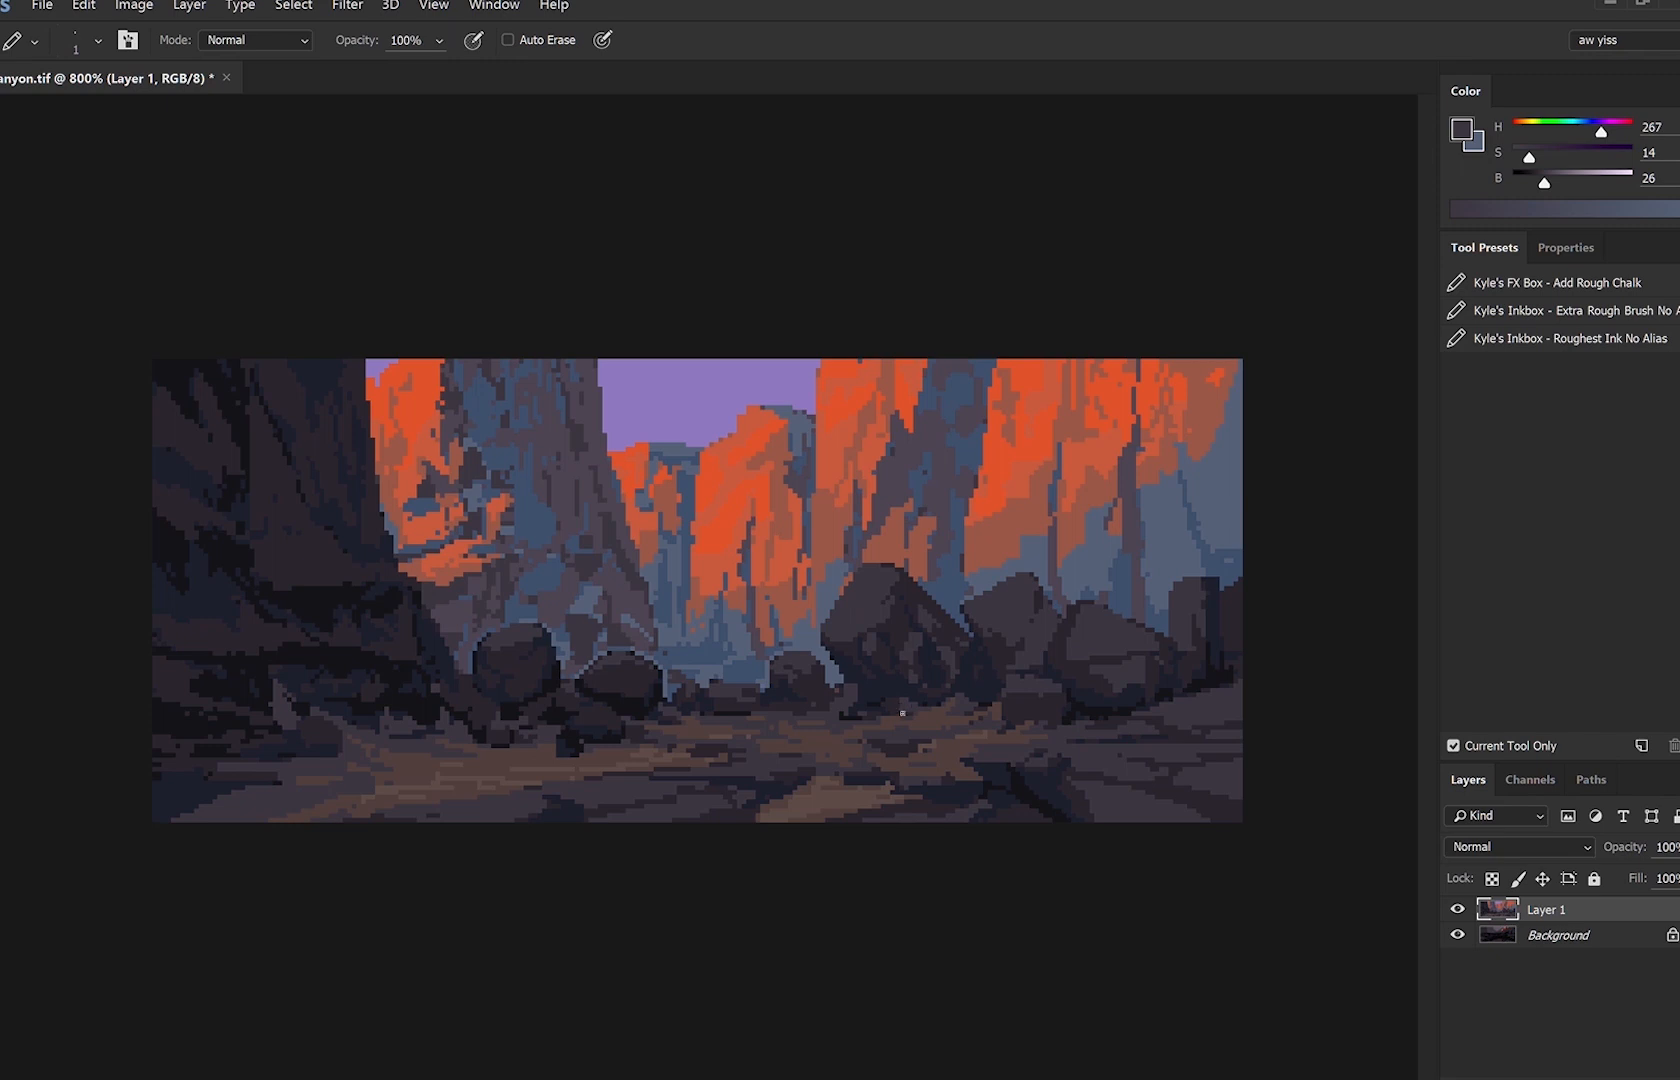
Adjust the sand streaks below the large boulder with sampled brown (H 11, S 18, B 35) and purple-grey (H 267, S 14, B 26).
{"action": "left_click", "coordinate": [919, 713], "text": "alt"}
{"action": "left_click", "coordinate": [895, 743], "text": "alt"}
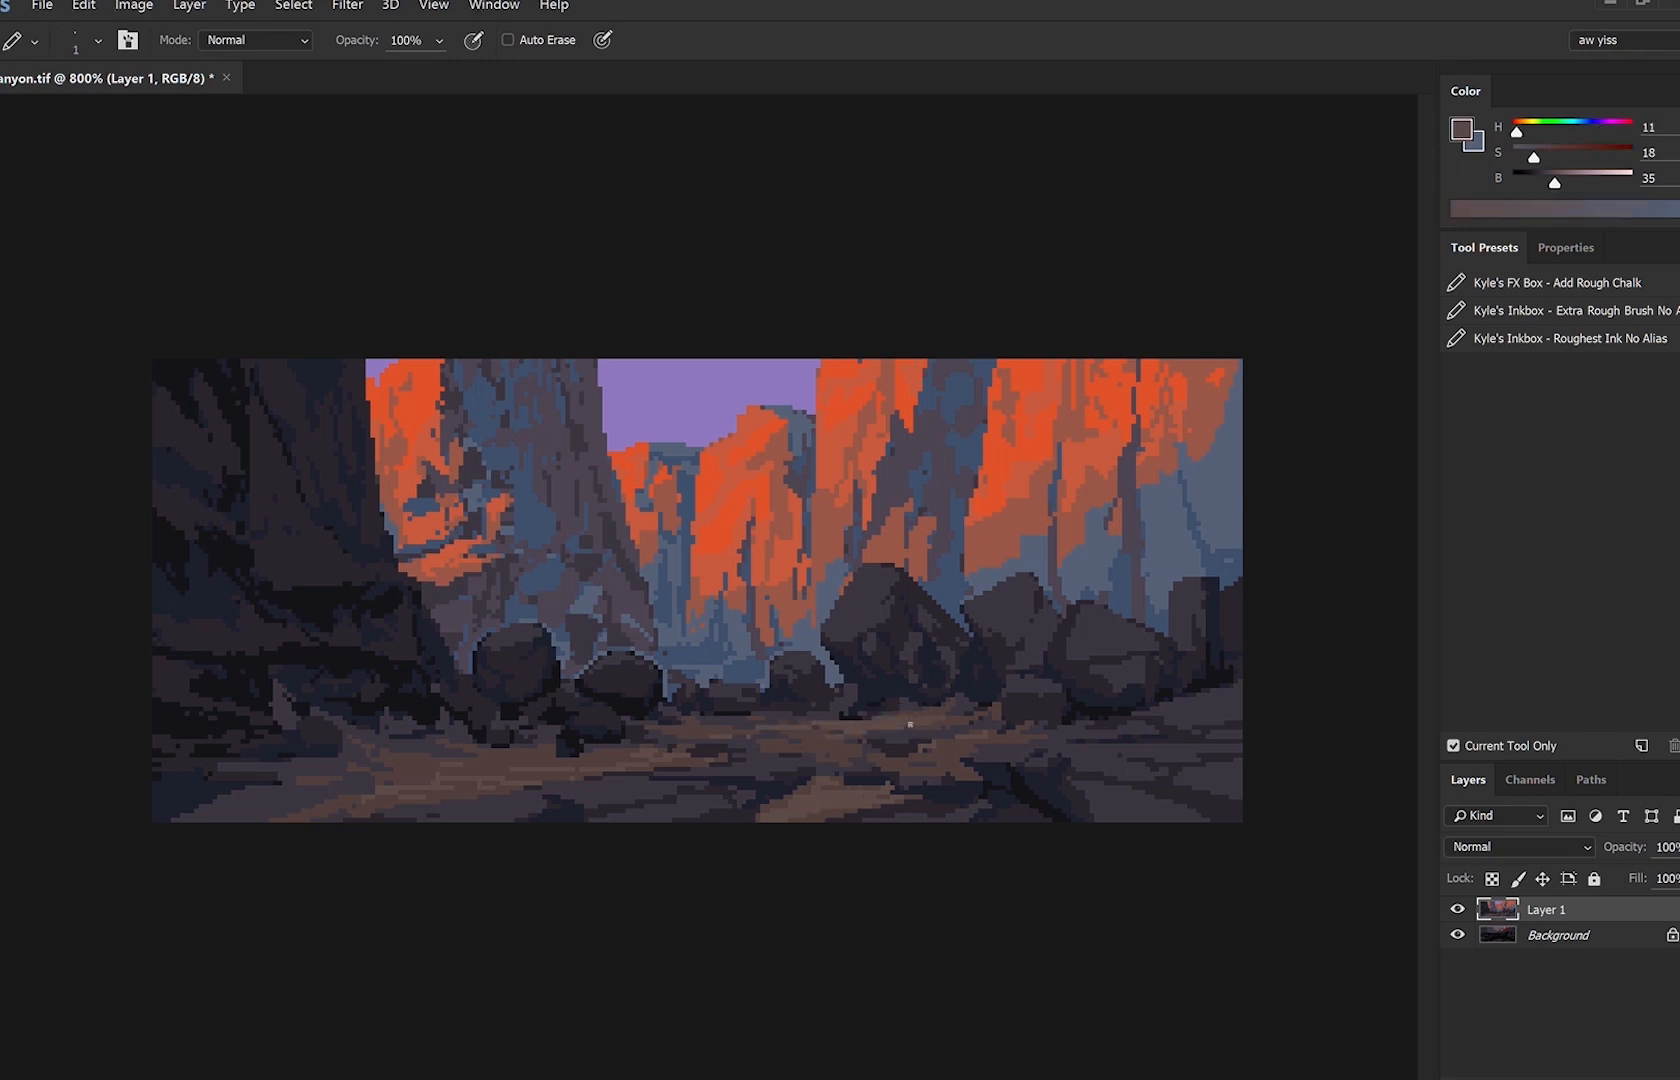
{"action": "left_click", "coordinate": [972, 738], "text": "alt"}
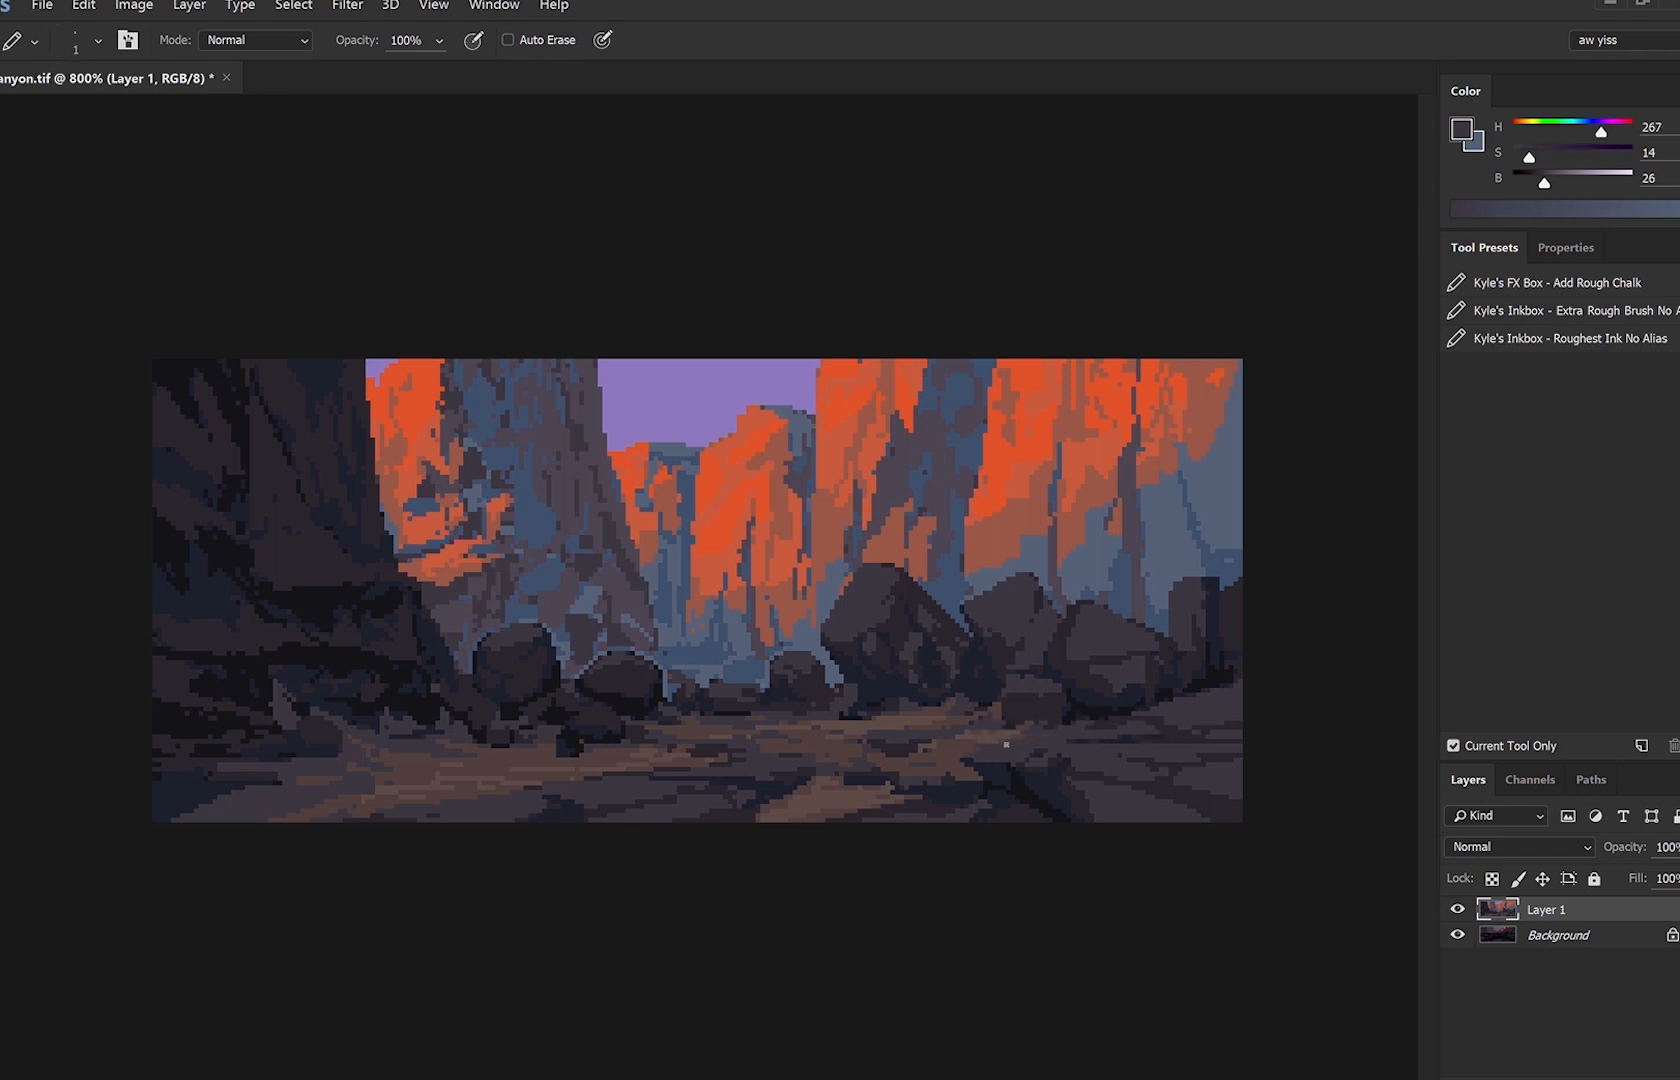
Sharpen the foreground ledge's tip with 1 px strokes of sampled dark blue (H 231, S 29, B 19), purple-grey and dark brown.
{"action": "left_click", "coordinate": [968, 760], "text": "alt"}
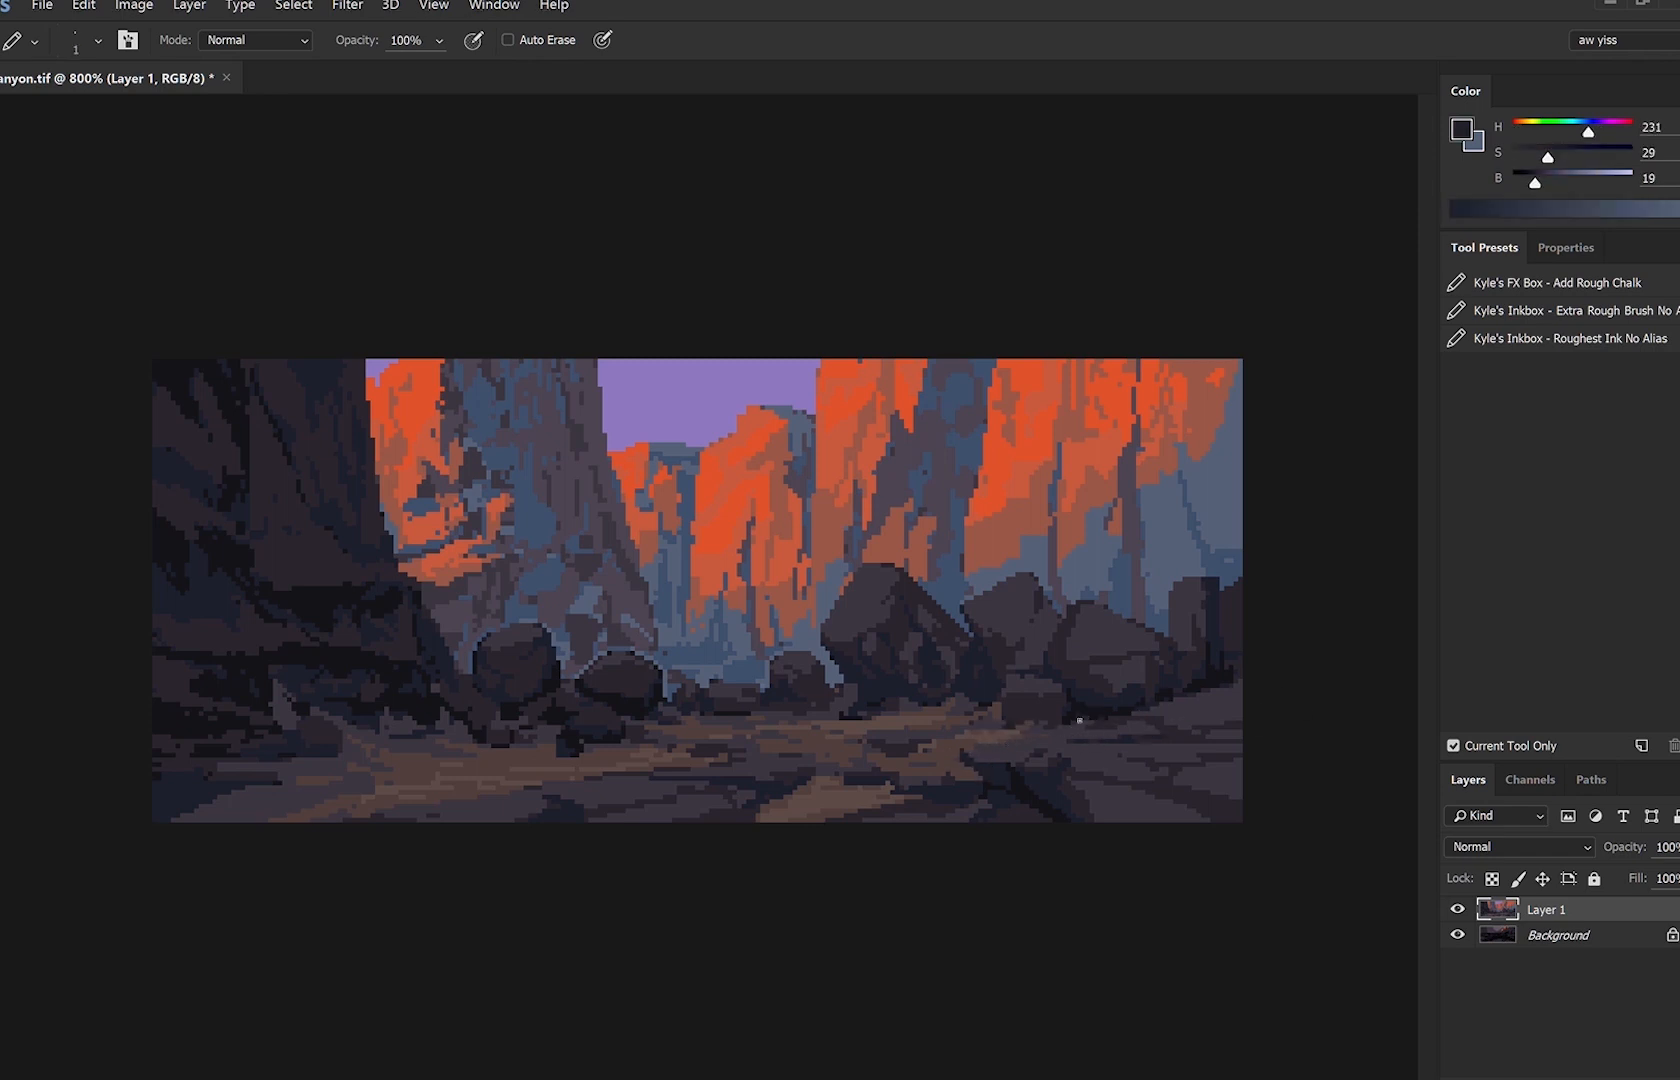
{"action": "left_click", "coordinate": [978, 757], "text": "alt"}
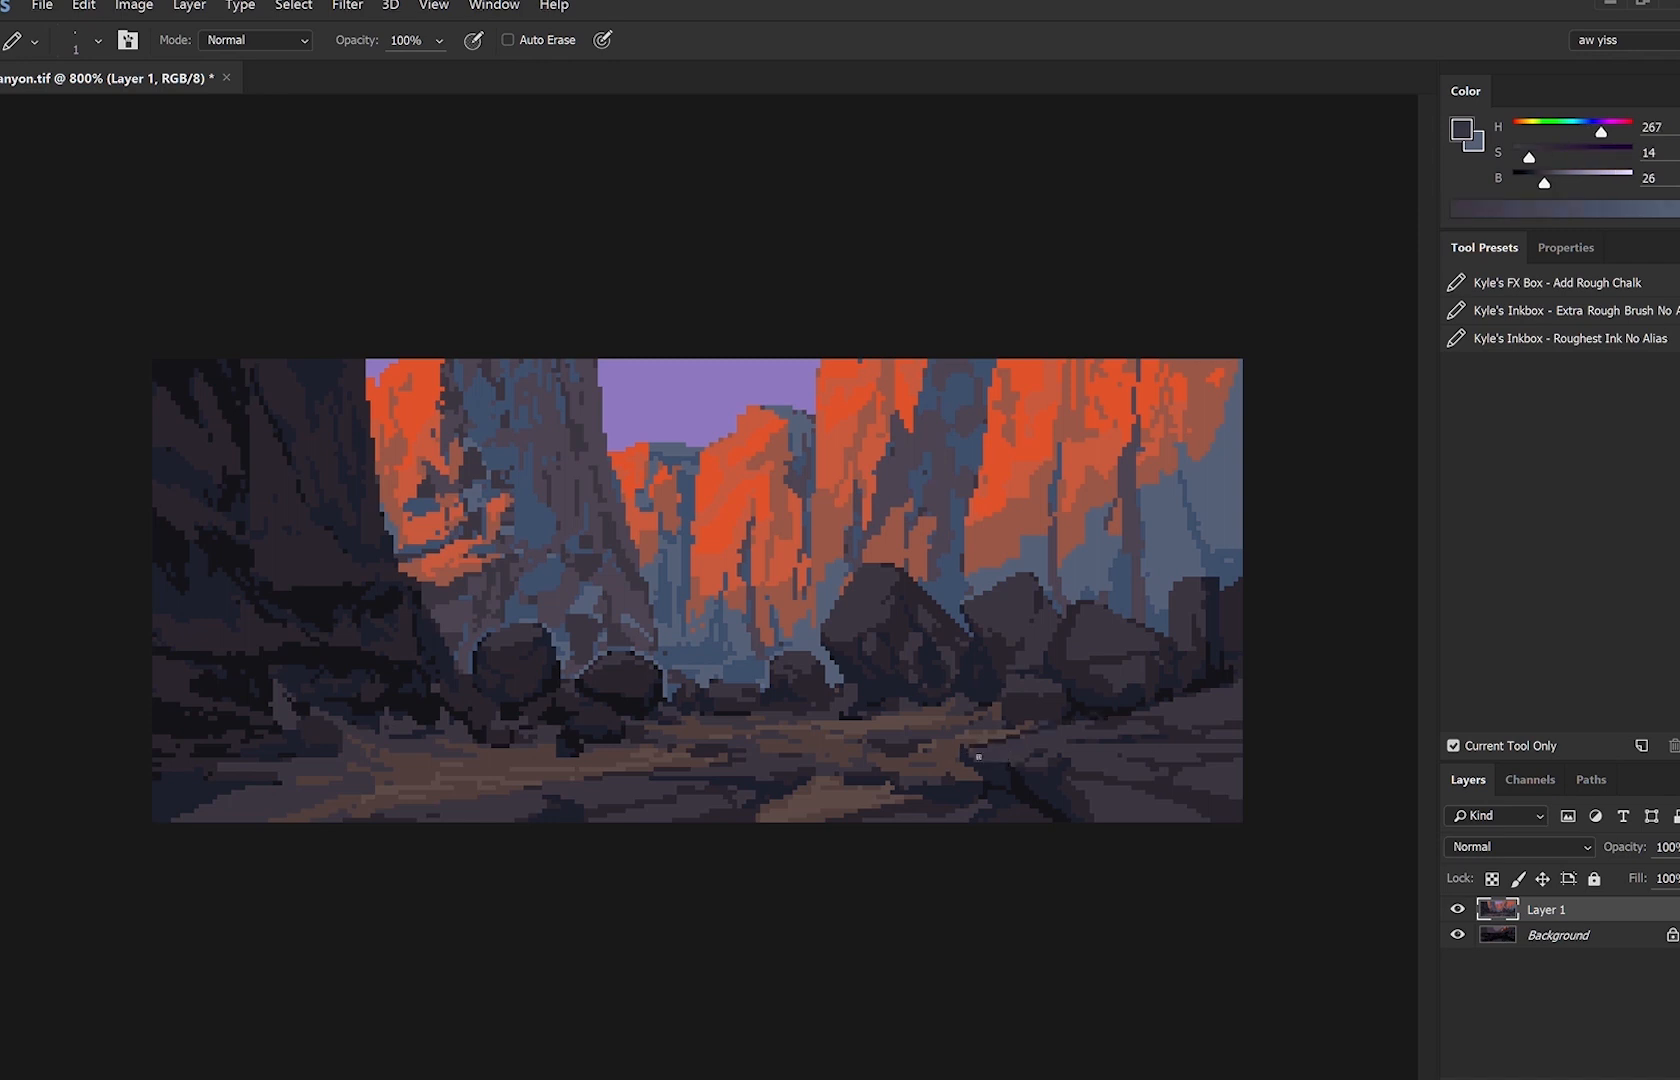
{"action": "left_click", "coordinate": [973, 742], "text": "alt"}
{"action": "left_click", "coordinate": [967, 758], "text": "alt"}
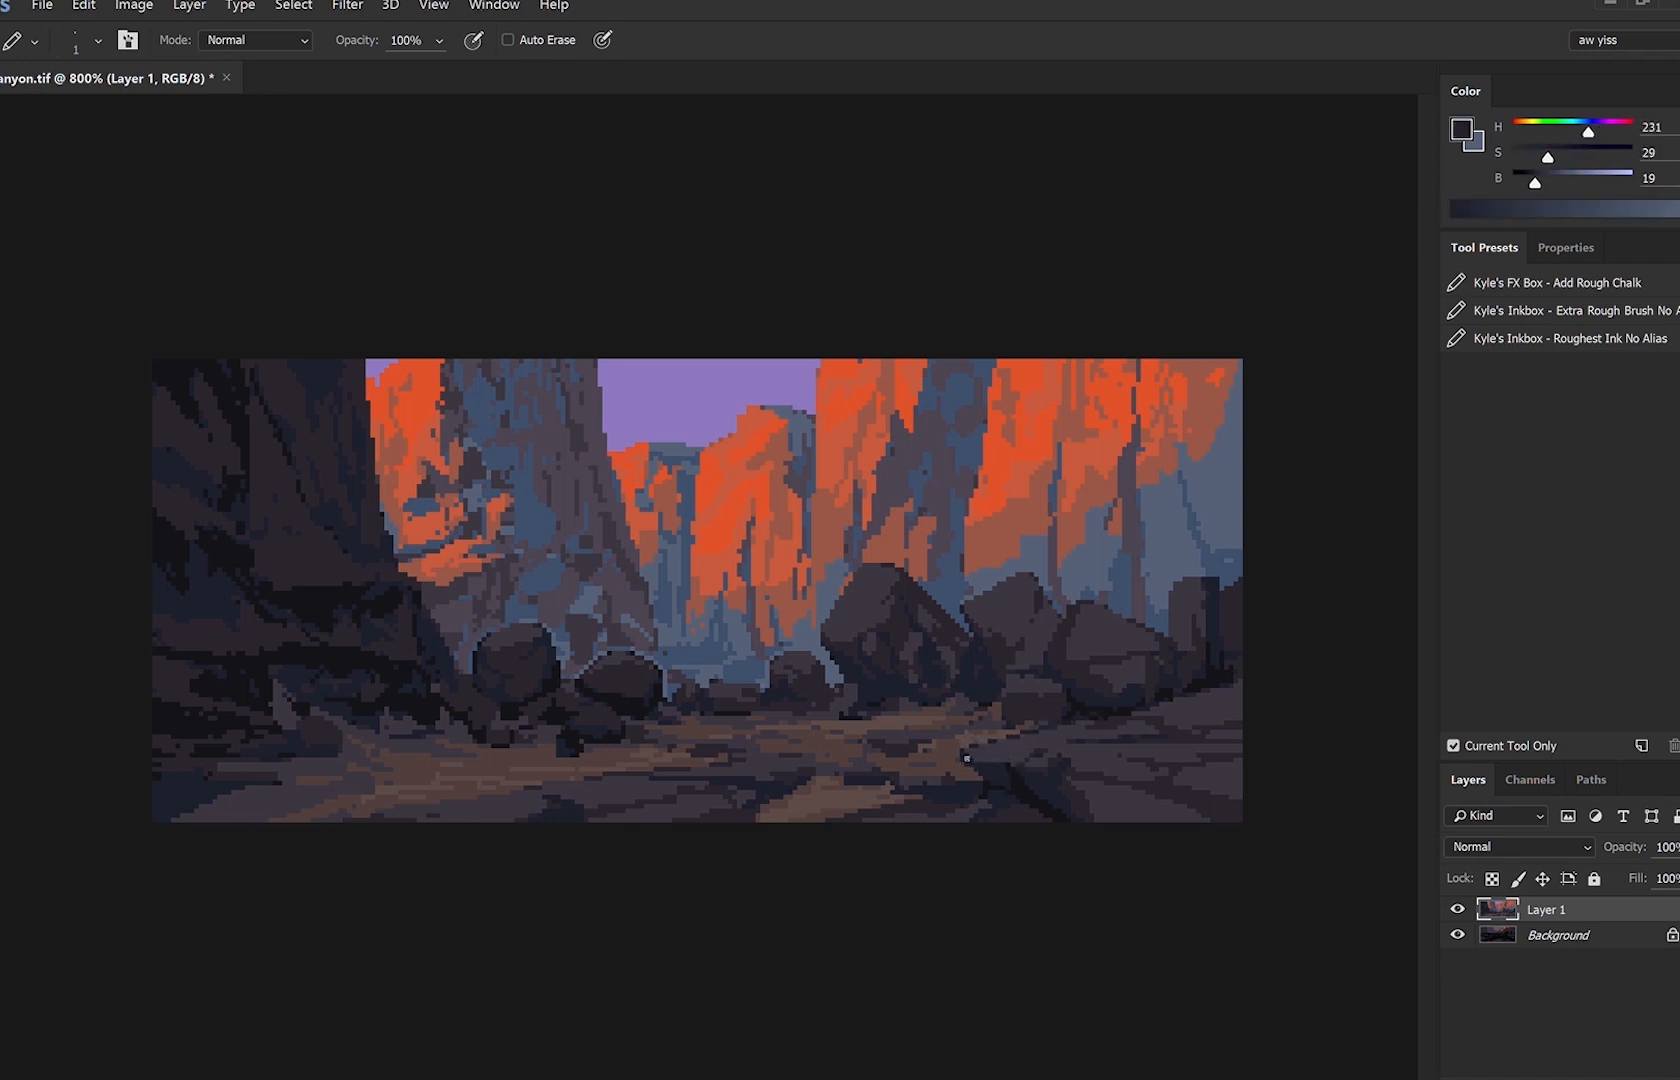
{"action": "left_click", "coordinate": [953, 771], "text": "alt"}
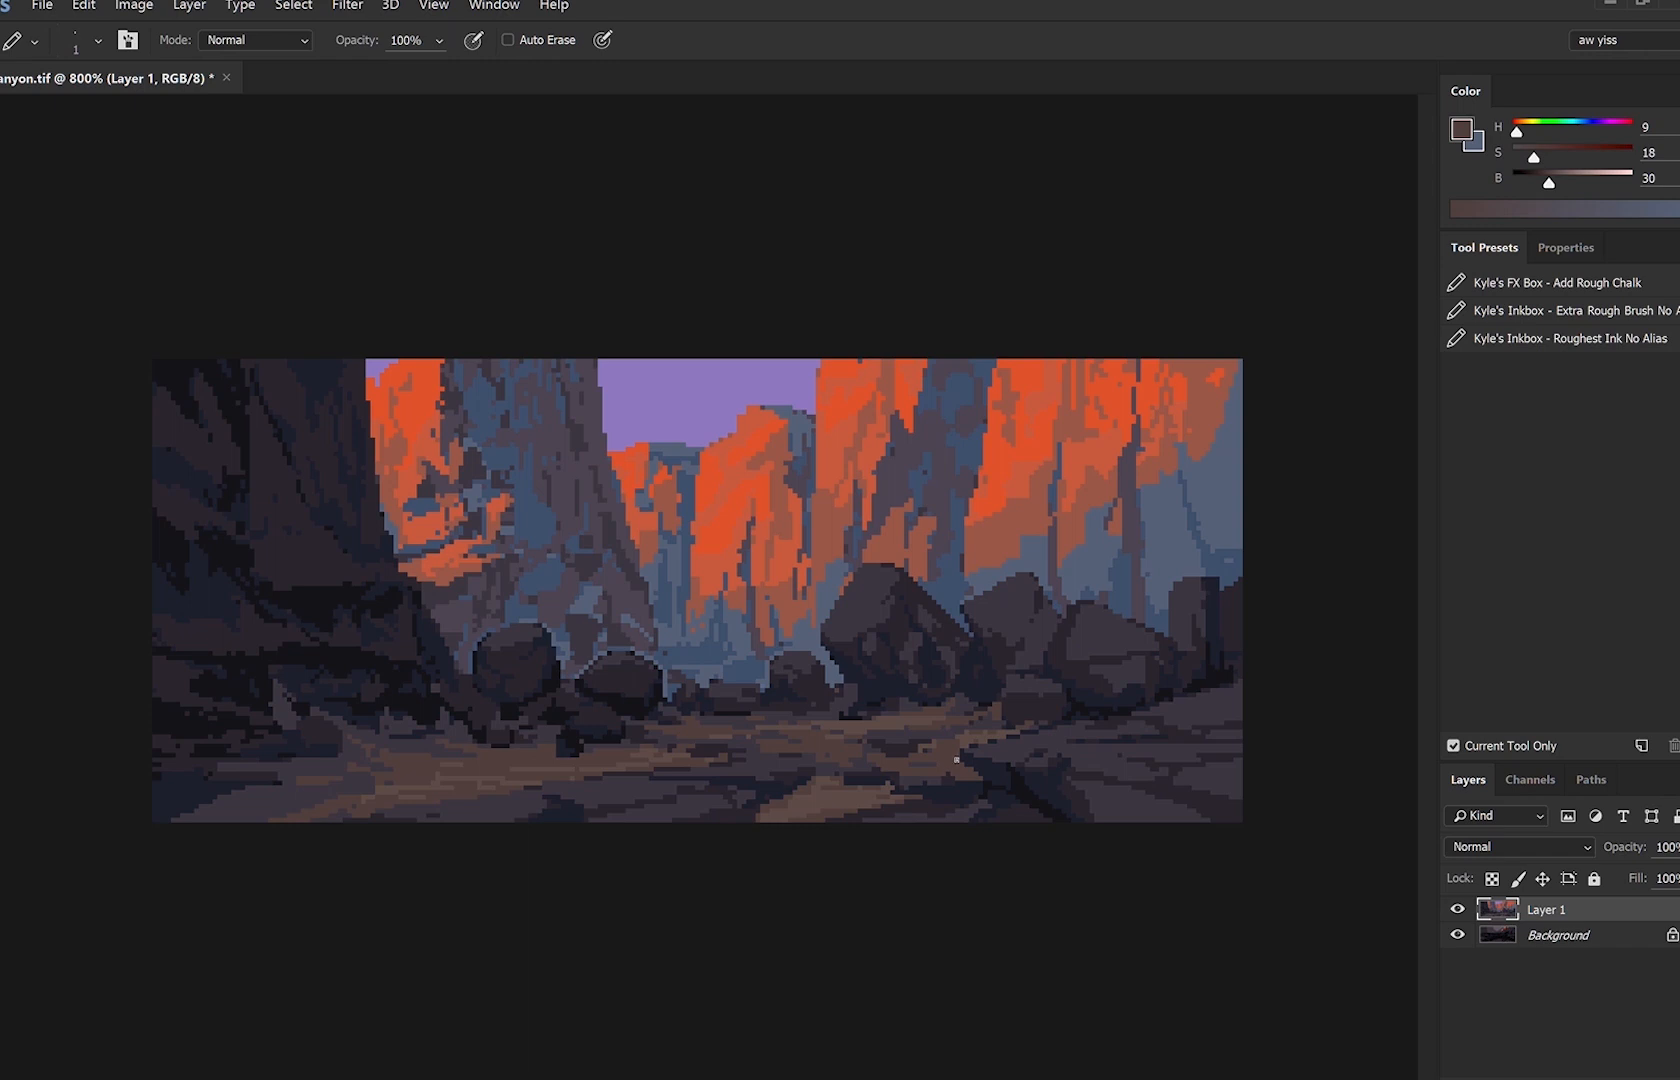
{"action": "left_click", "coordinate": [1000, 742], "text": "alt"}
Deepen the contact shadows under the boulders above the foreground ledge with sampled near-black (H 240, S 13, B 12) and purple-grey.
{"action": "left_click", "coordinate": [1105, 722], "text": "alt"}
{"action": "key", "text": "bracketleft"}
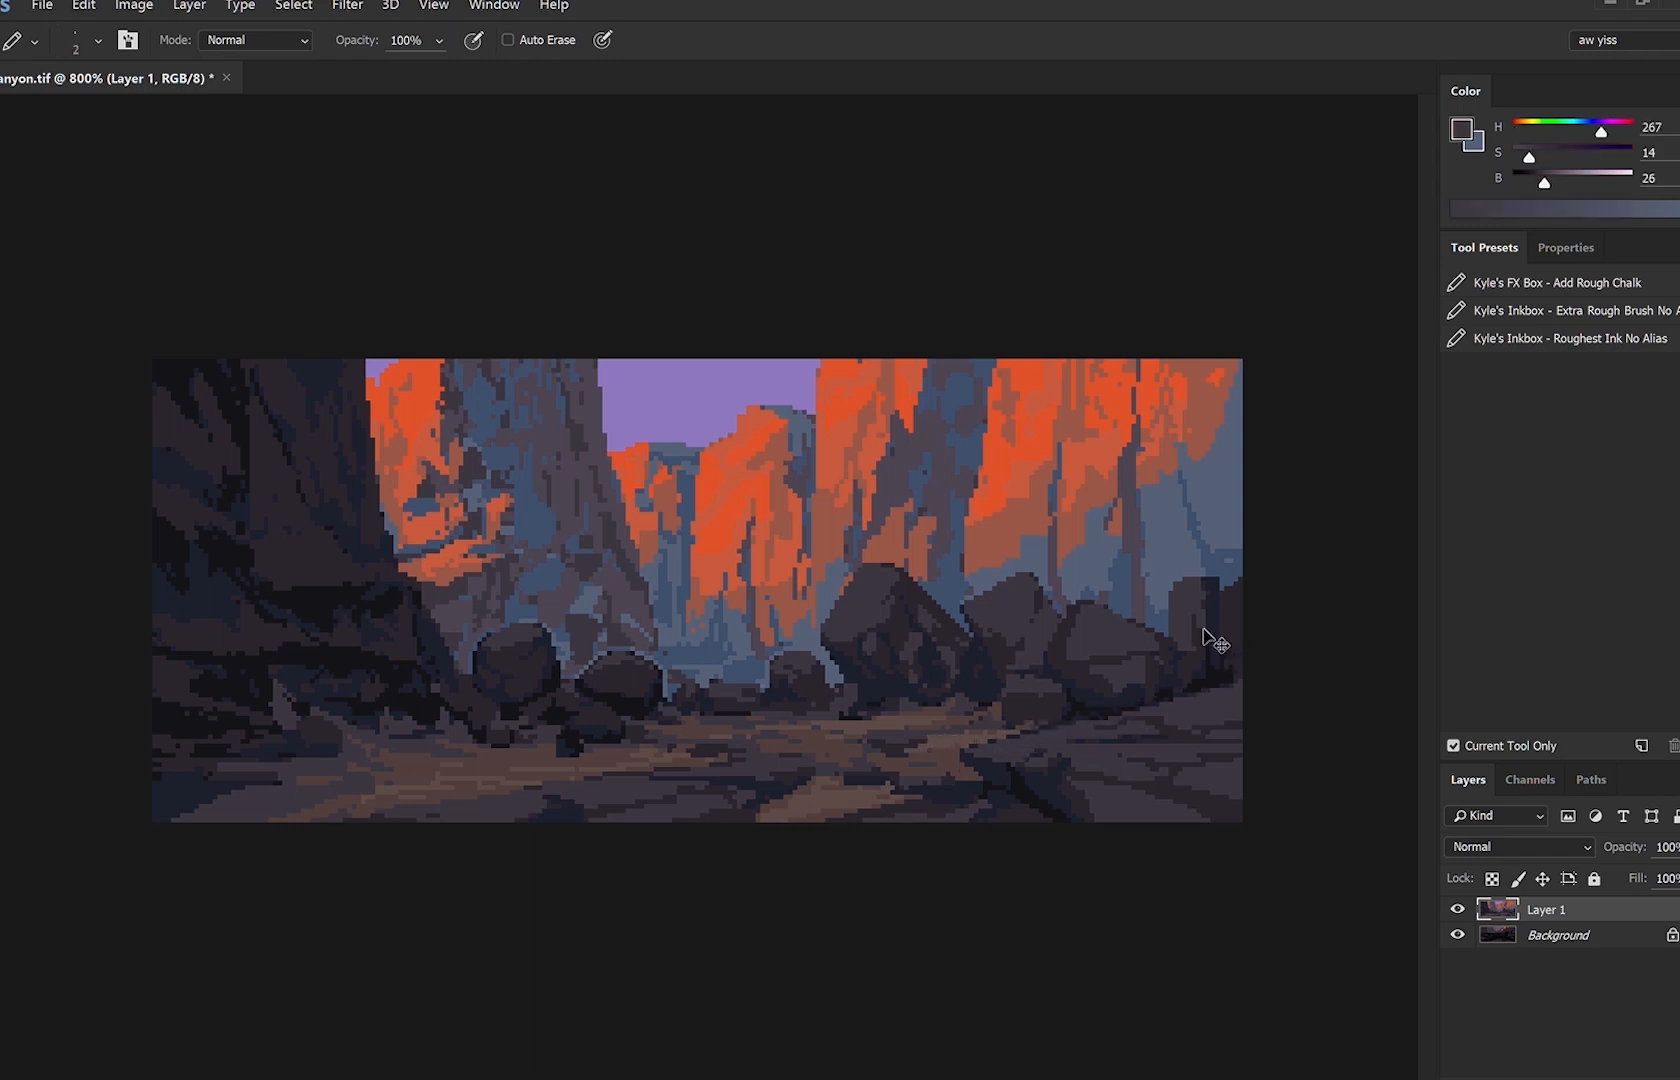
{"action": "left_click", "coordinate": [1111, 709], "text": "alt"}
{"action": "left_click", "coordinate": [1181, 722], "text": "alt"}
{"action": "left_click", "coordinate": [1162, 738], "text": "alt"}
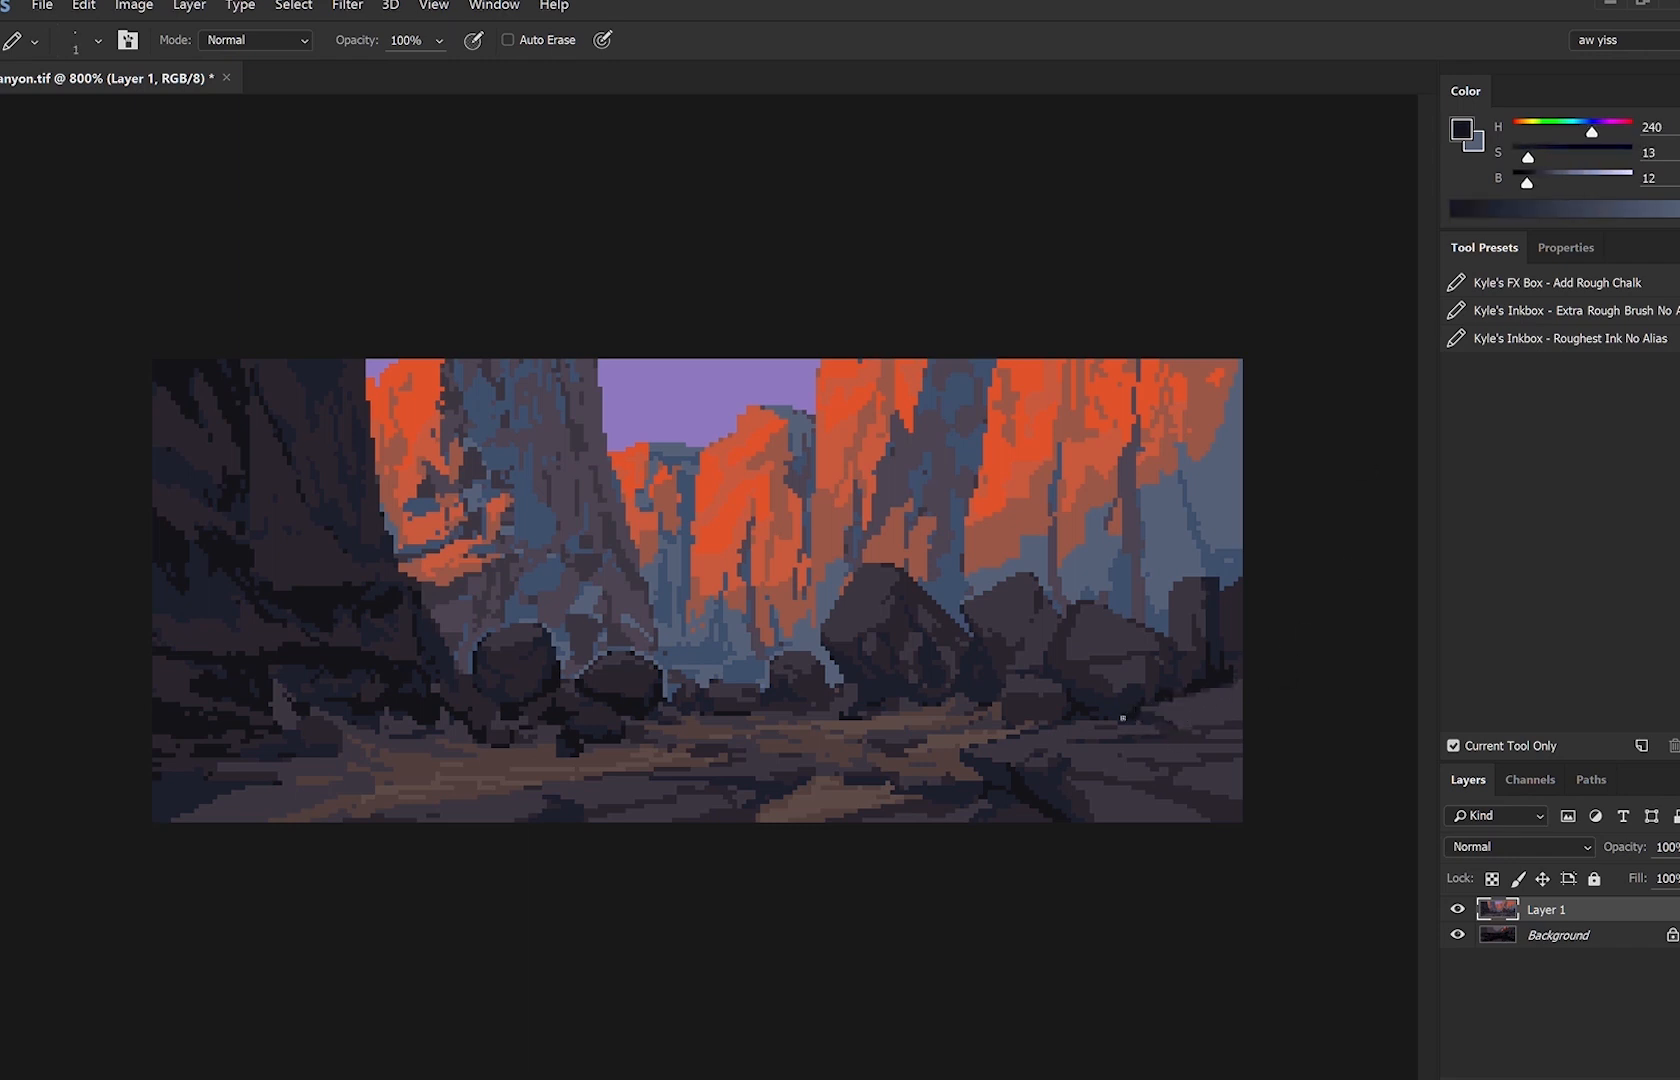
{"action": "left_click", "coordinate": [1146, 721], "text": "alt"}
{"action": "key", "text": "bracketright"}
{"action": "key", "text": "bracketleft"}
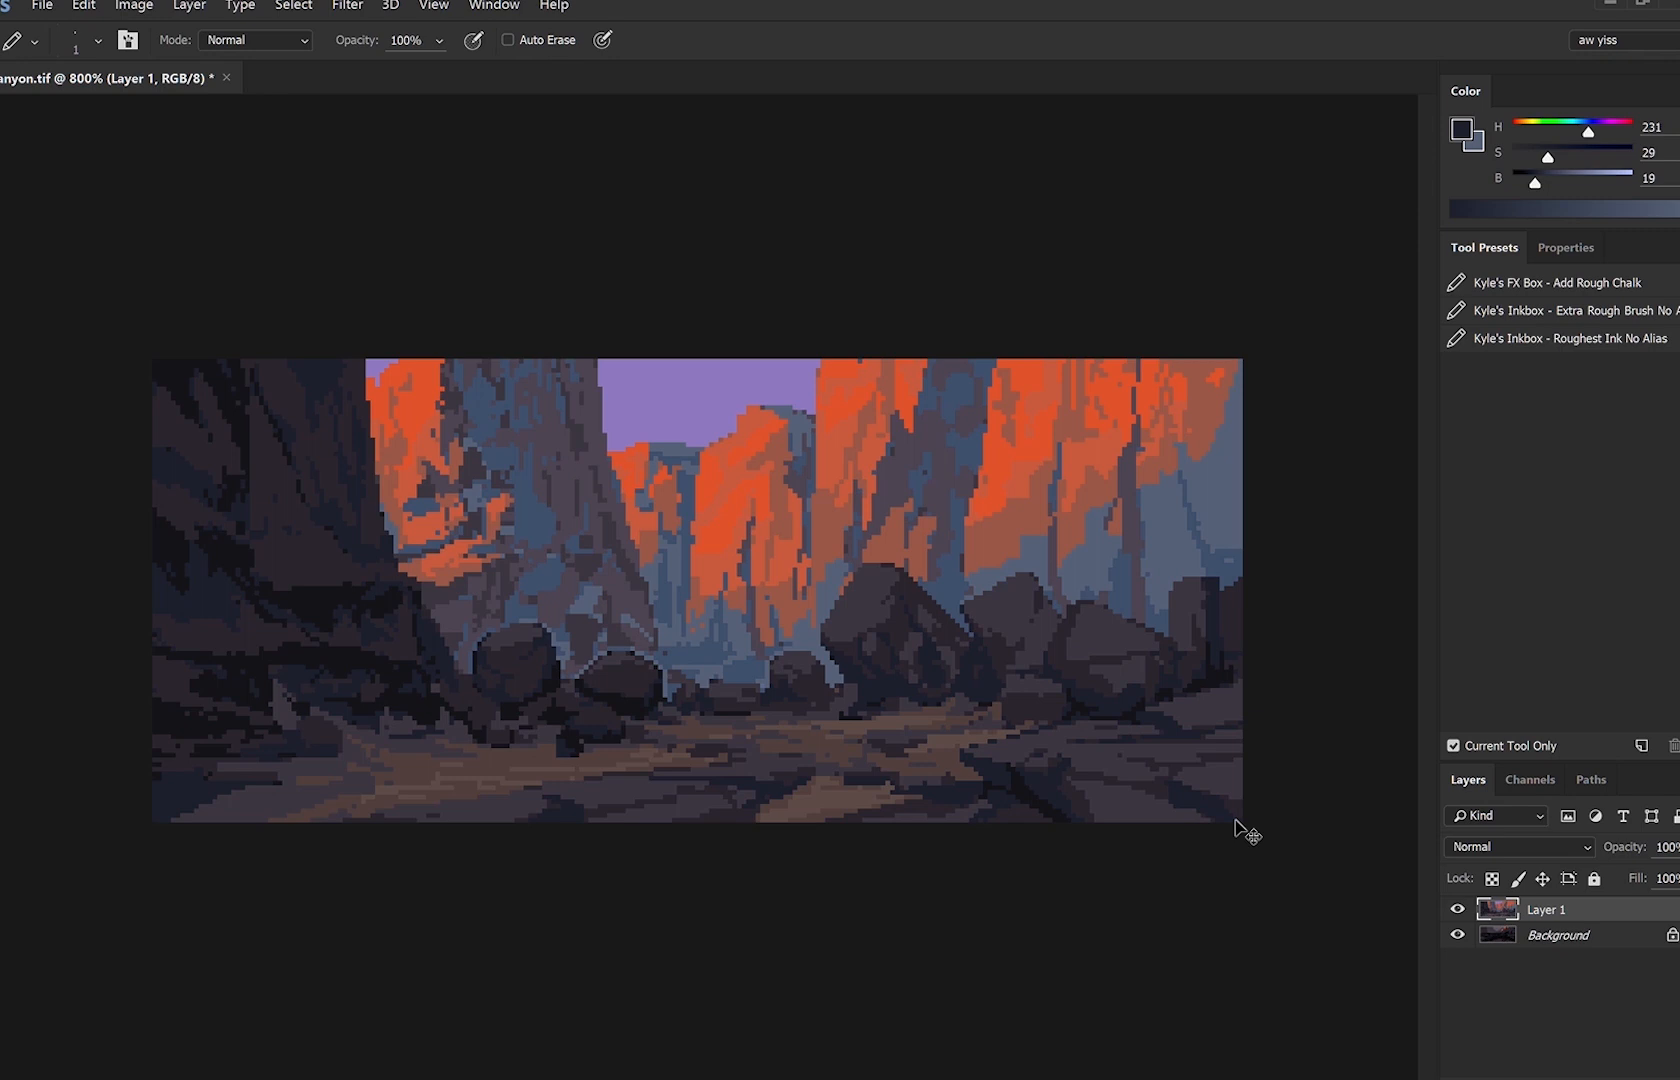
Flip the painting horizontally and detail the foreground ledge's shadowed underside with a 1 px pencil in near-black, purple-grey and dark blue.
{"action": "key", "text": "ctrl+shift+h"}
{"action": "left_click", "coordinate": [353, 810], "text": "alt"}
{"action": "left_click_drag", "start_coordinate": [193, 815], "coordinate": [236, 807]}
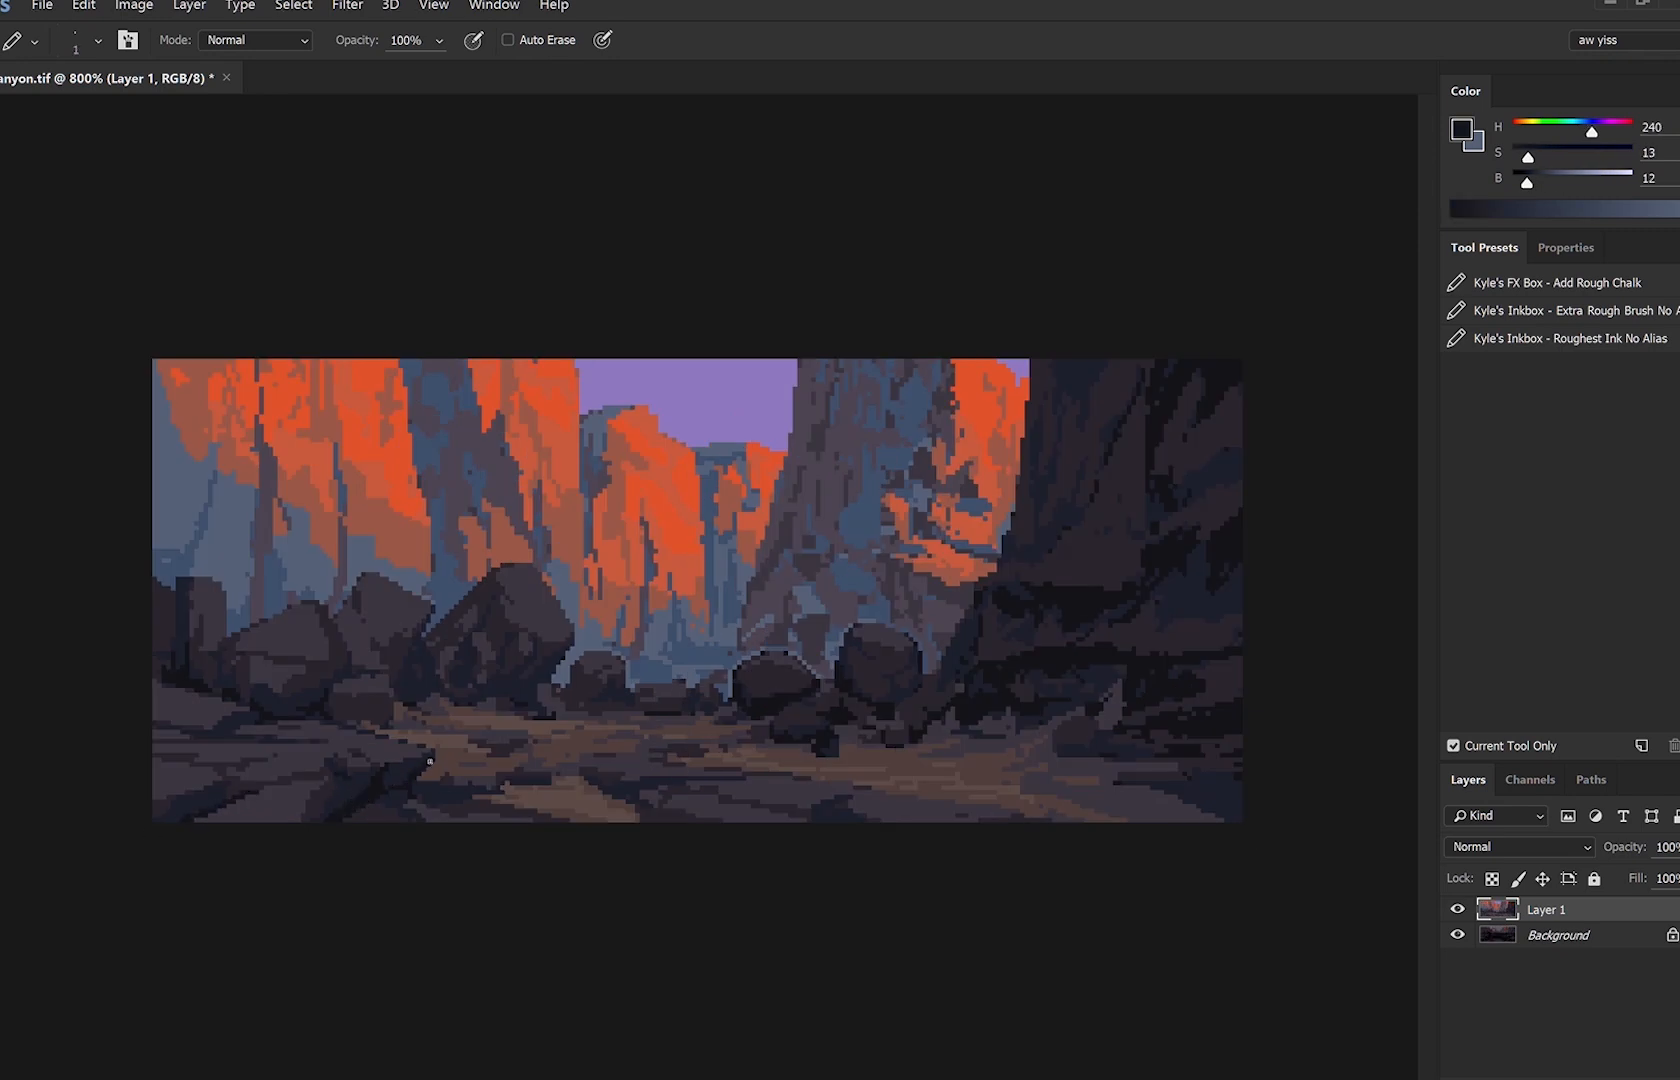
{"action": "left_click", "coordinate": [432, 802], "text": "alt"}
{"action": "left_click", "coordinate": [444, 821], "text": "alt"}
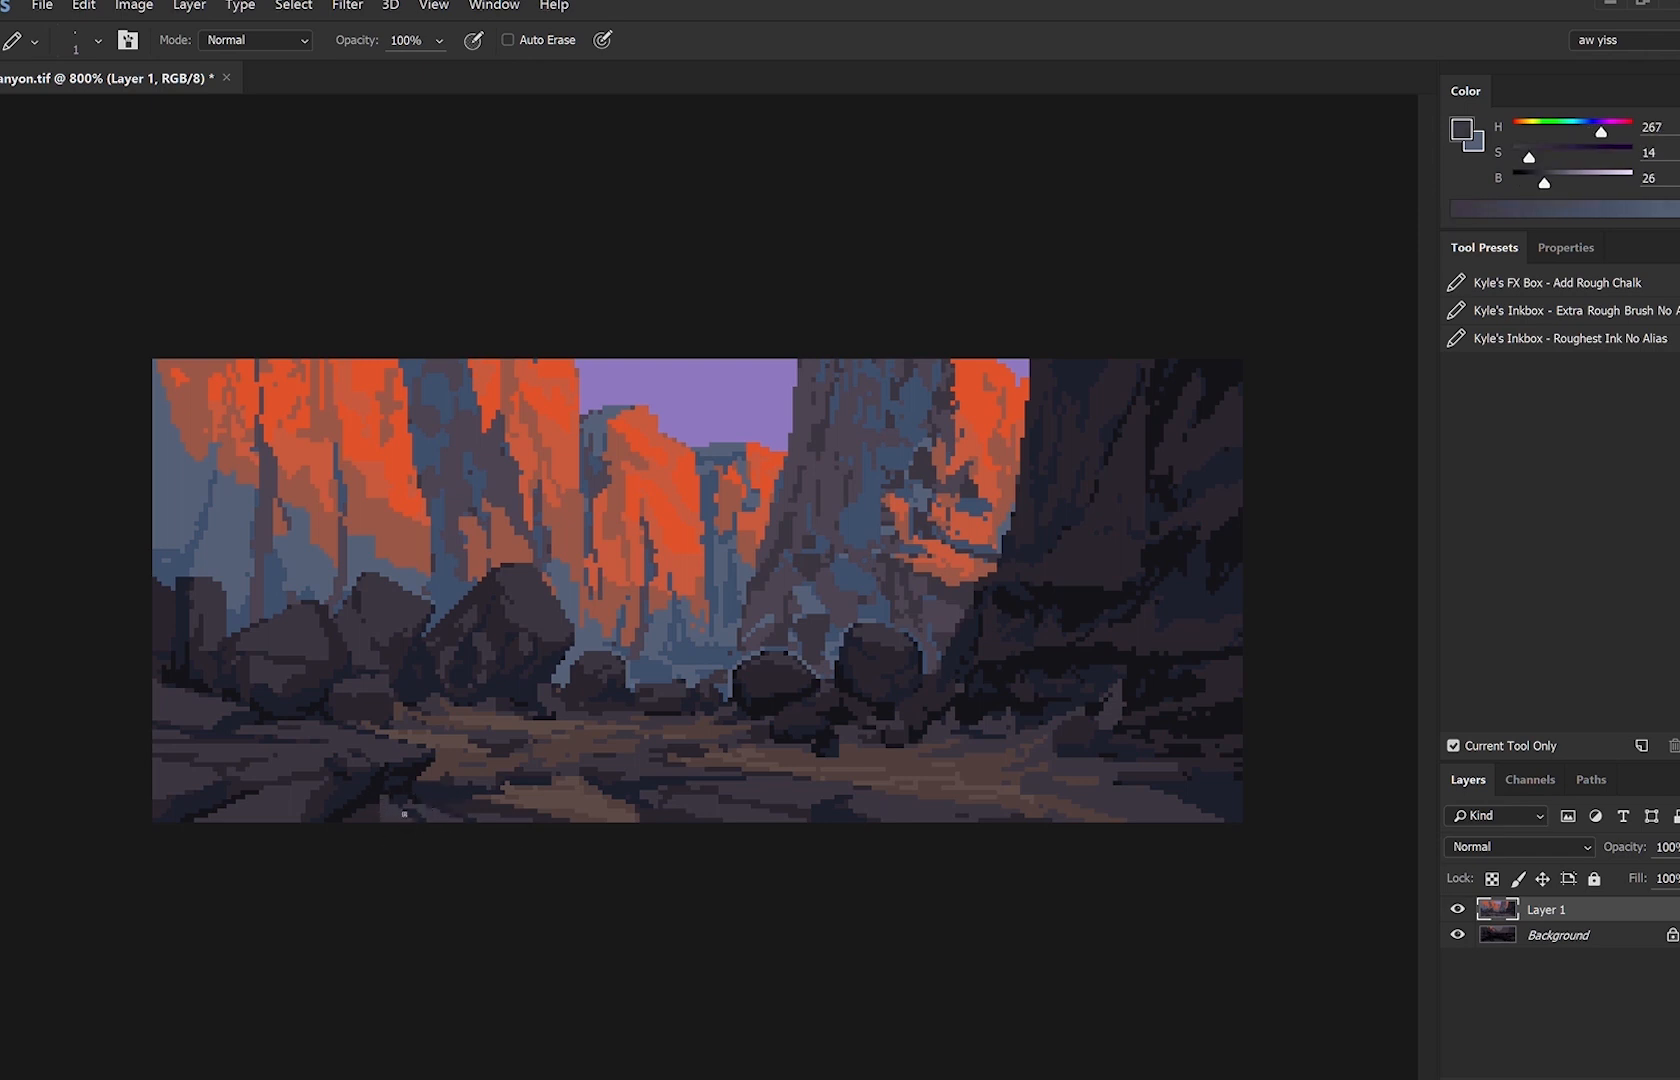
{"action": "left_click", "coordinate": [404, 814], "text": "alt"}
{"action": "left_click", "coordinate": [434, 795], "text": "alt"}
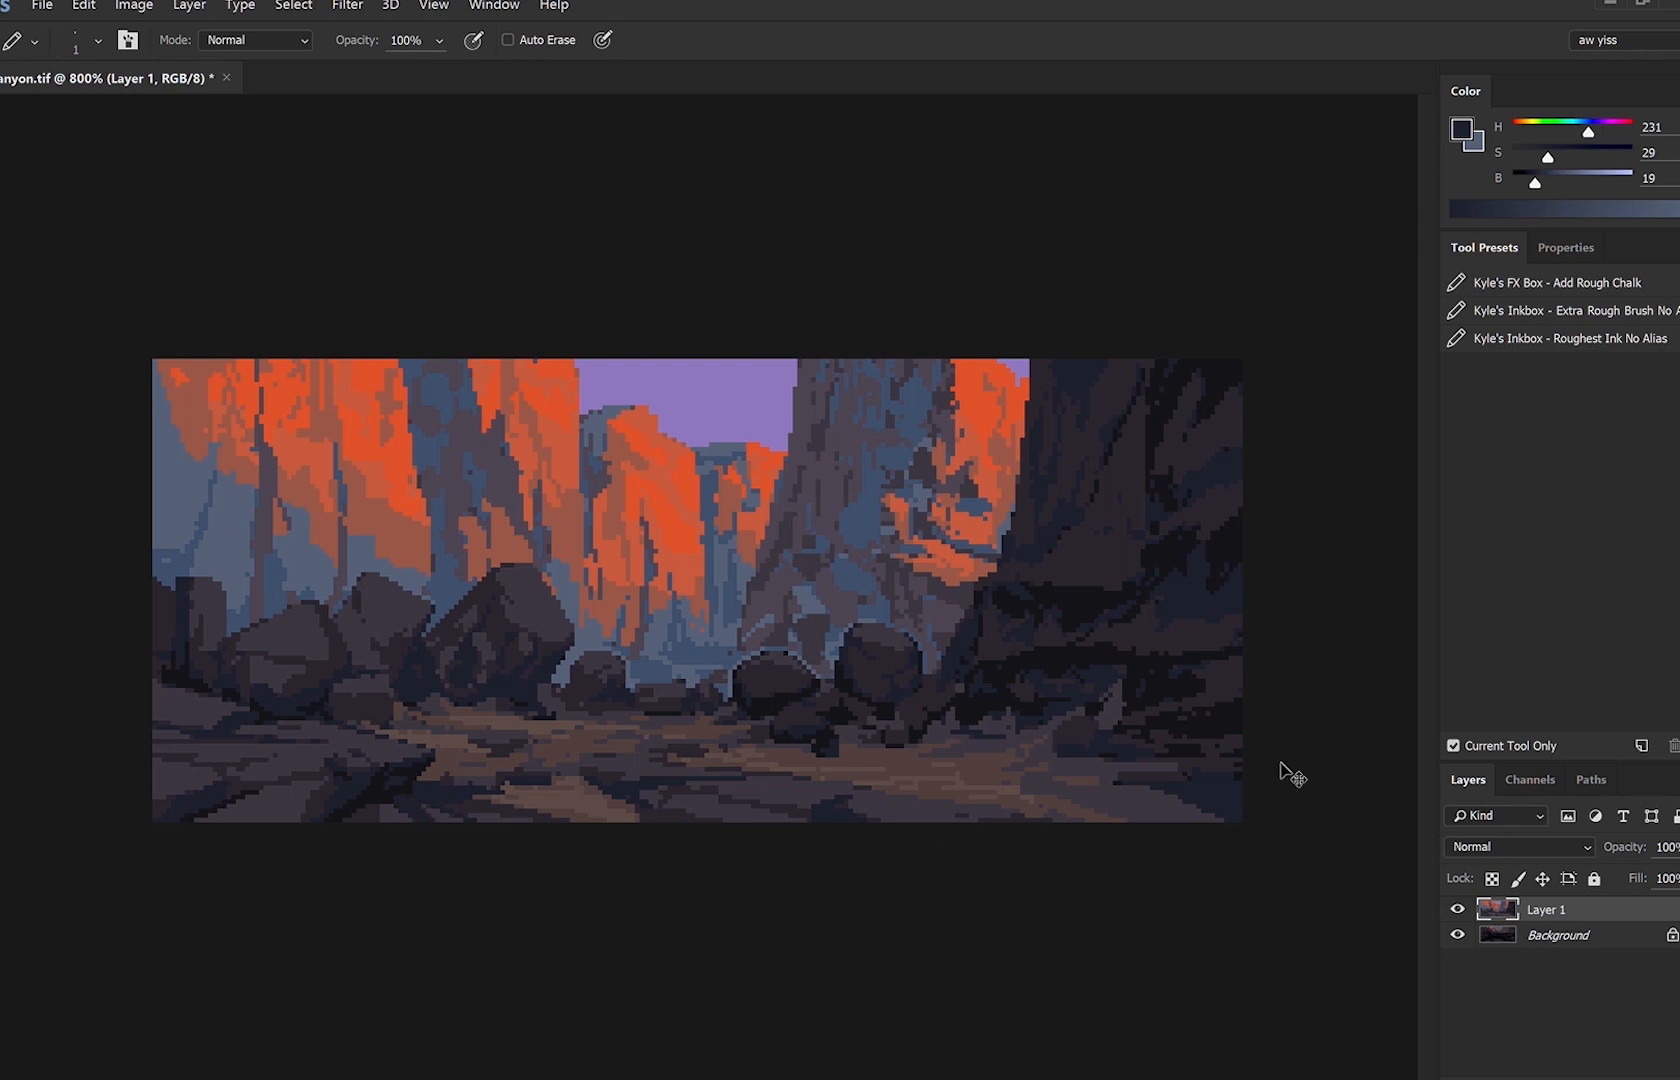
Flip the painting horizontally and darken the gap beneath the ledge in near-black and dark purple, varying the pencil between 1 and 3 px.
{"action": "key", "text": "ctrl+shift+h"}
{"action": "left_click", "coordinate": [1011, 805], "text": "alt"}
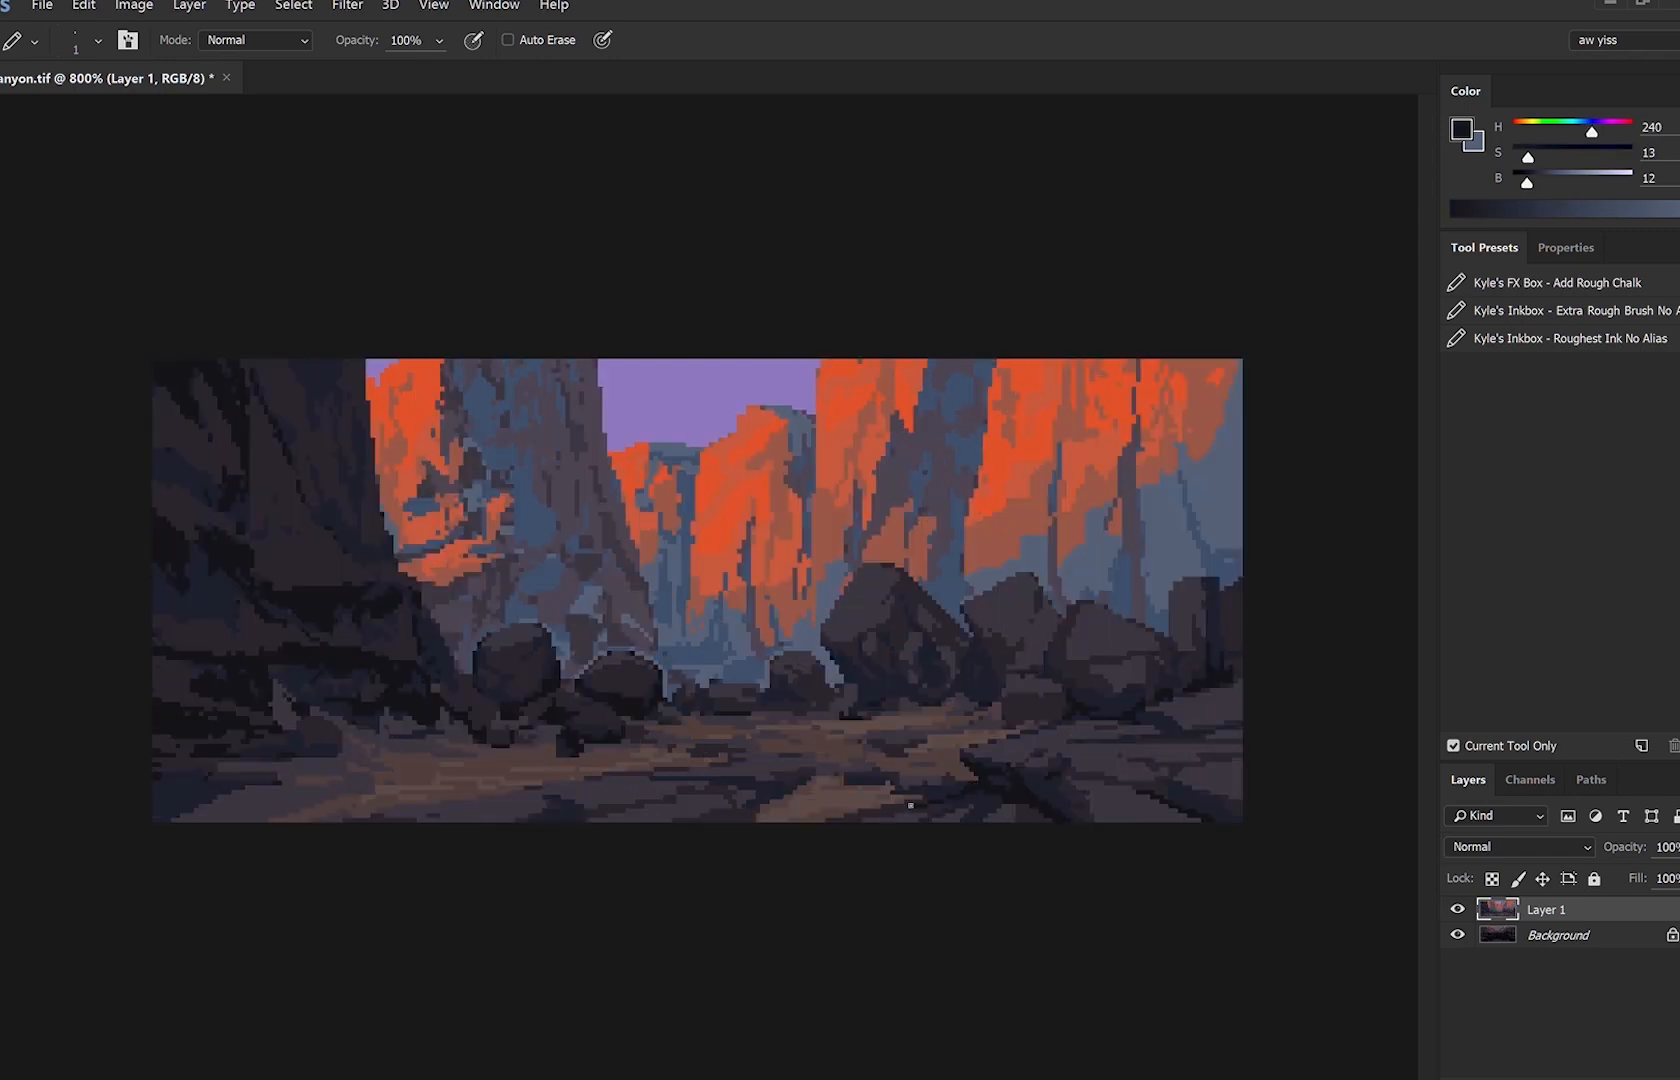
{"action": "key", "text": "bracketright"}
{"action": "key", "text": "bracketright"}
{"action": "left_click", "coordinate": [1024, 815], "text": "alt"}
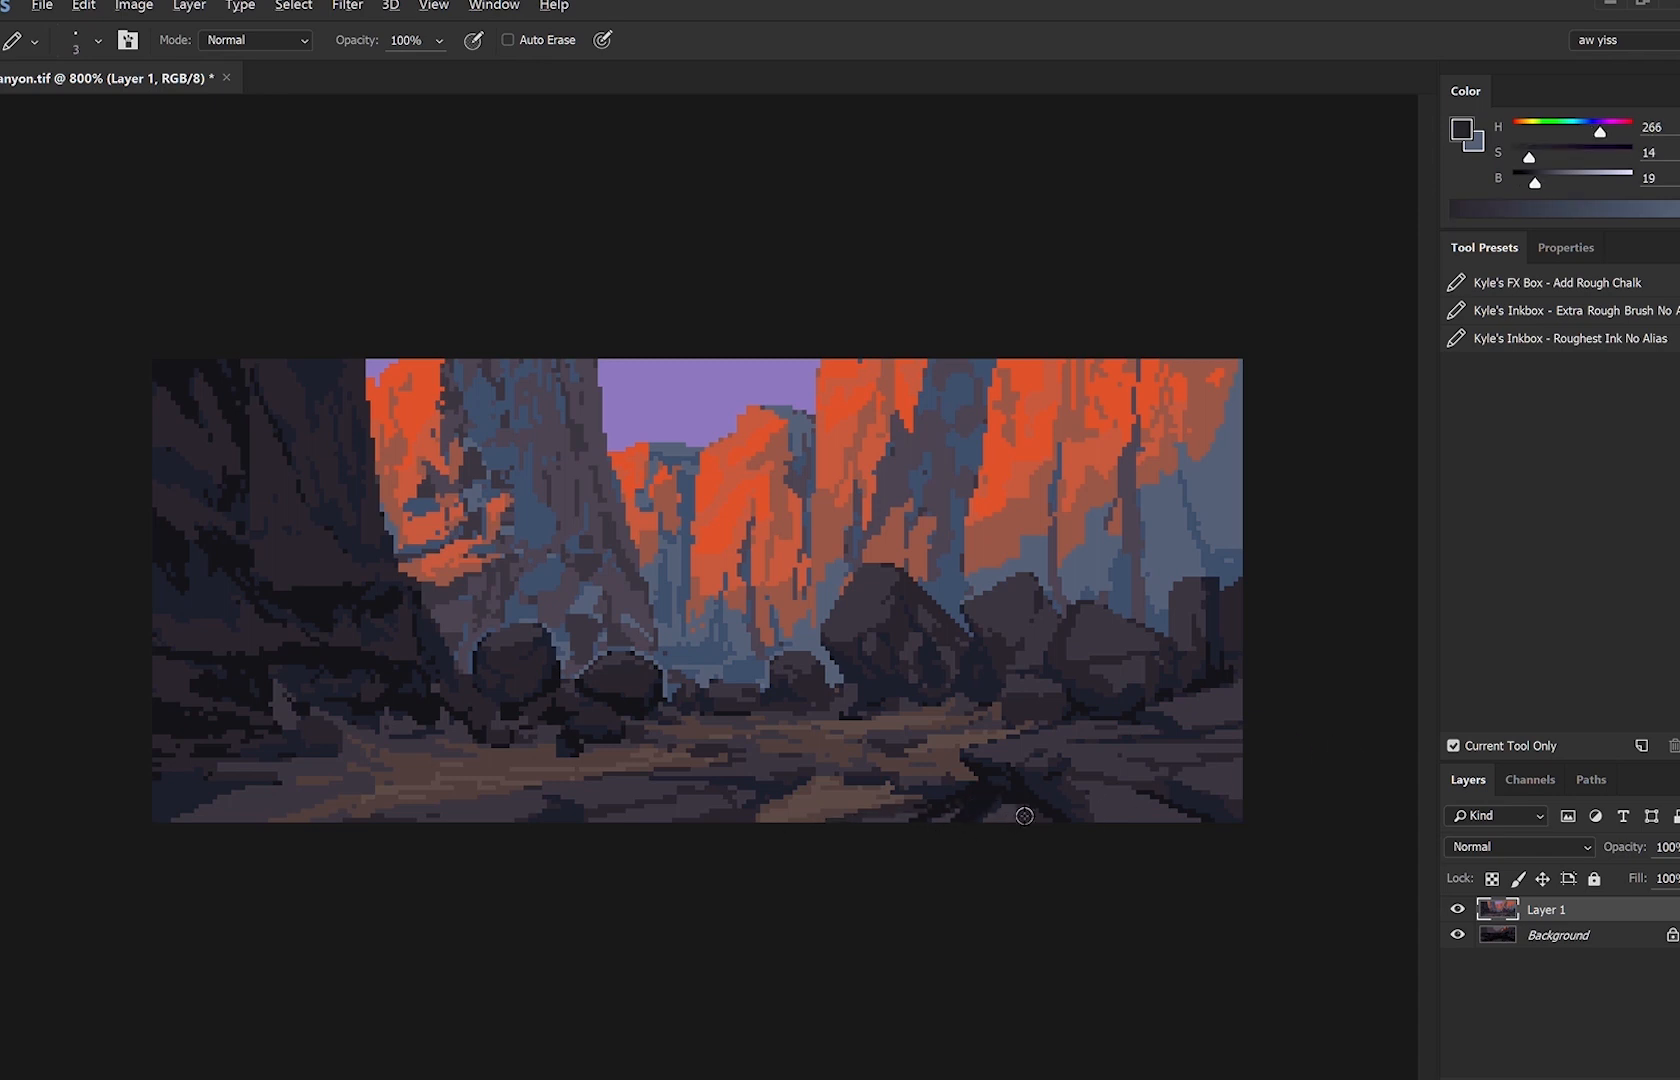
{"action": "left_click", "coordinate": [985, 790], "text": "alt"}
{"action": "left_click", "coordinate": [964, 802], "text": "alt"}
{"action": "left_click", "coordinate": [969, 809], "text": "alt"}
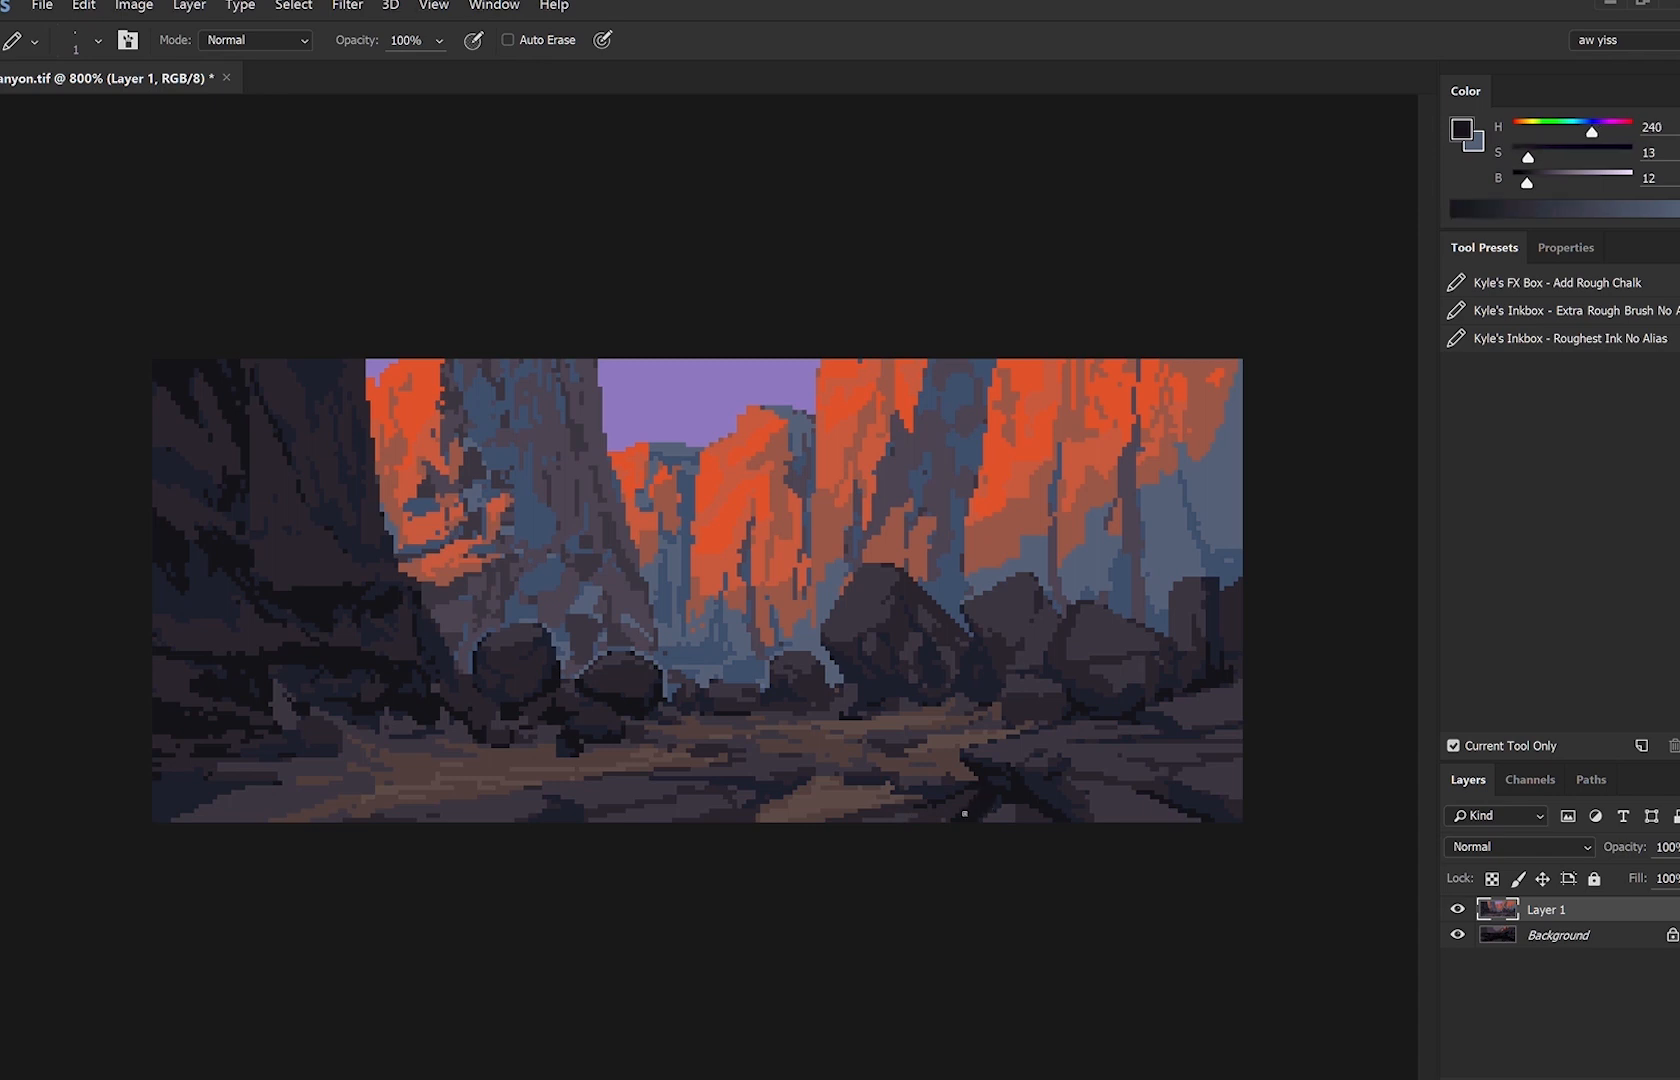
Paint out the small dark rock below the cliff-side boulders using sampled ground colours, including dark brown (H 9, S 18, B 30).
{"action": "key", "text": "F2"}
{"action": "key", "text": "F2"}
{"action": "key", "text": "bracketright"}
{"action": "key", "text": "bracketright"}
{"action": "left_click", "coordinate": [571, 710], "text": "alt"}
{"action": "left_click", "coordinate": [565, 757], "text": "alt"}
{"action": "left_click_drag", "start_coordinate": [563, 753], "coordinate": [576, 750]}
{"action": "left_click", "coordinate": [629, 744], "text": "alt"}
{"action": "key", "text": "bracketleft"}
{"action": "key", "text": "bracketleft"}
{"action": "left_click", "coordinate": [581, 749], "text": "alt"}
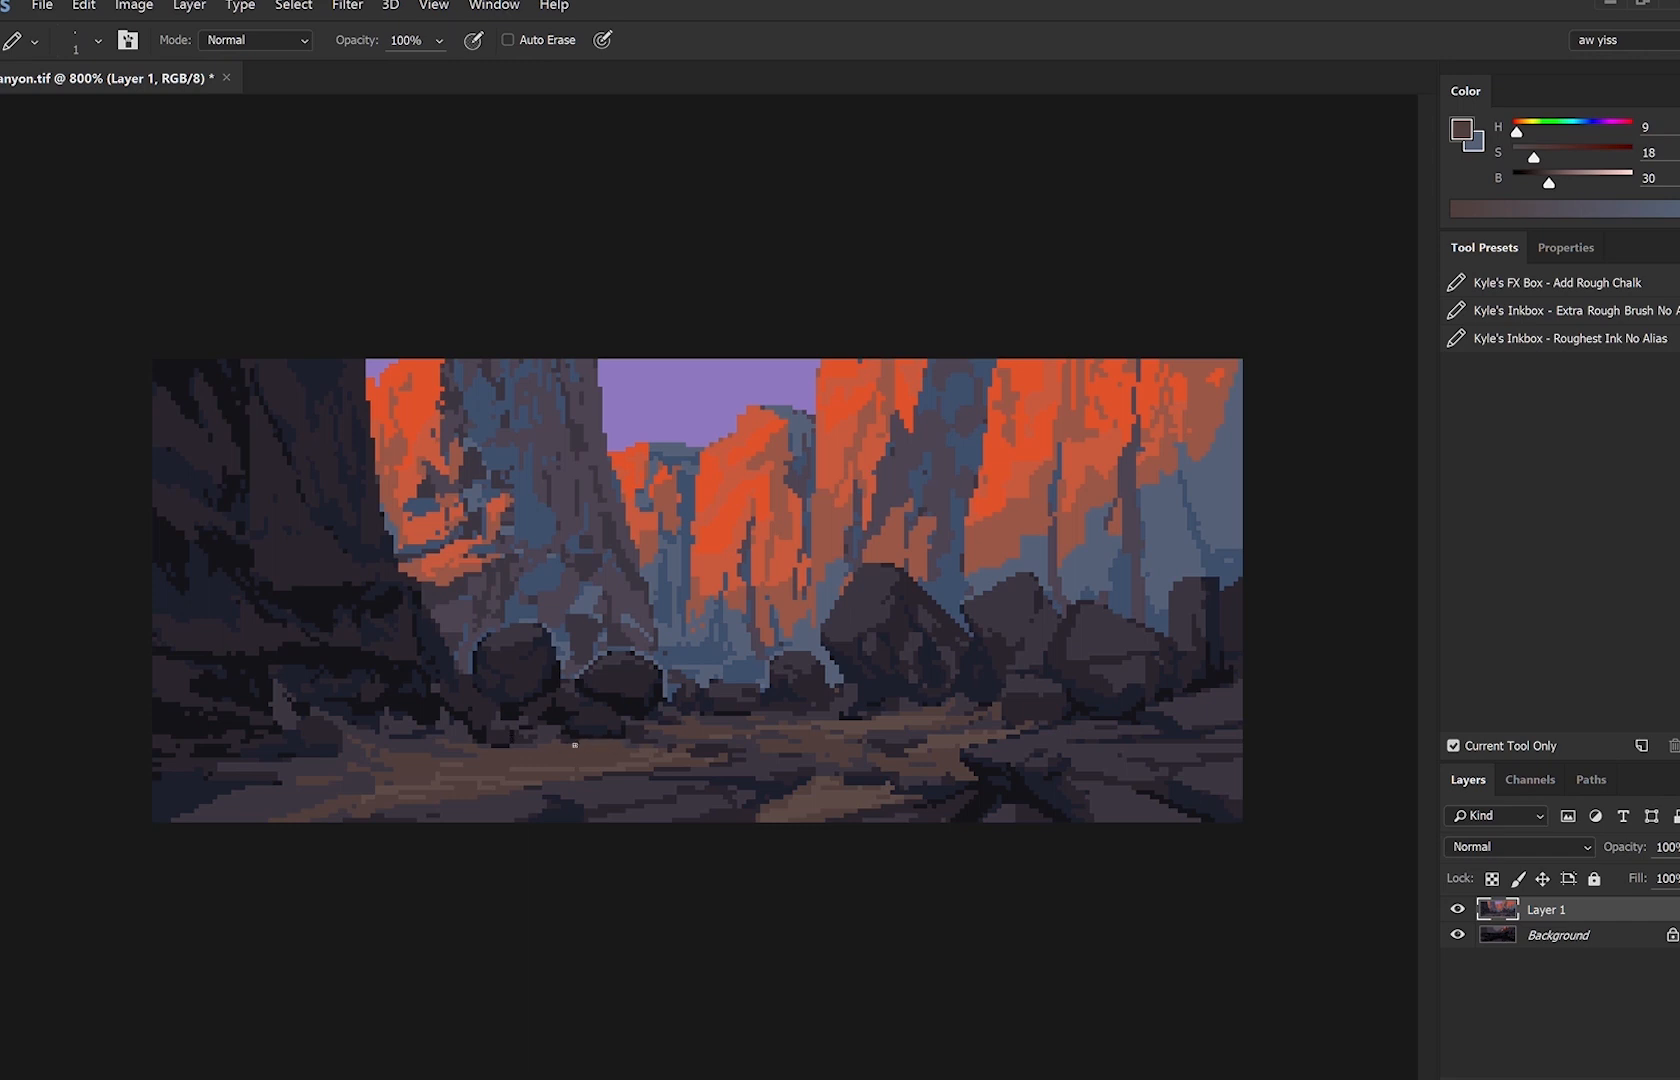
Clean up the boulder silhouettes with the background blue-grey (H 223, S 24, B 46) and flip the painting horizontally.
{"action": "scroll", "coordinate": [1130, 626], "scroll_direction": "up", "scroll_amount": 2}
{"action": "left_click", "coordinate": [563, 518], "text": "alt"}
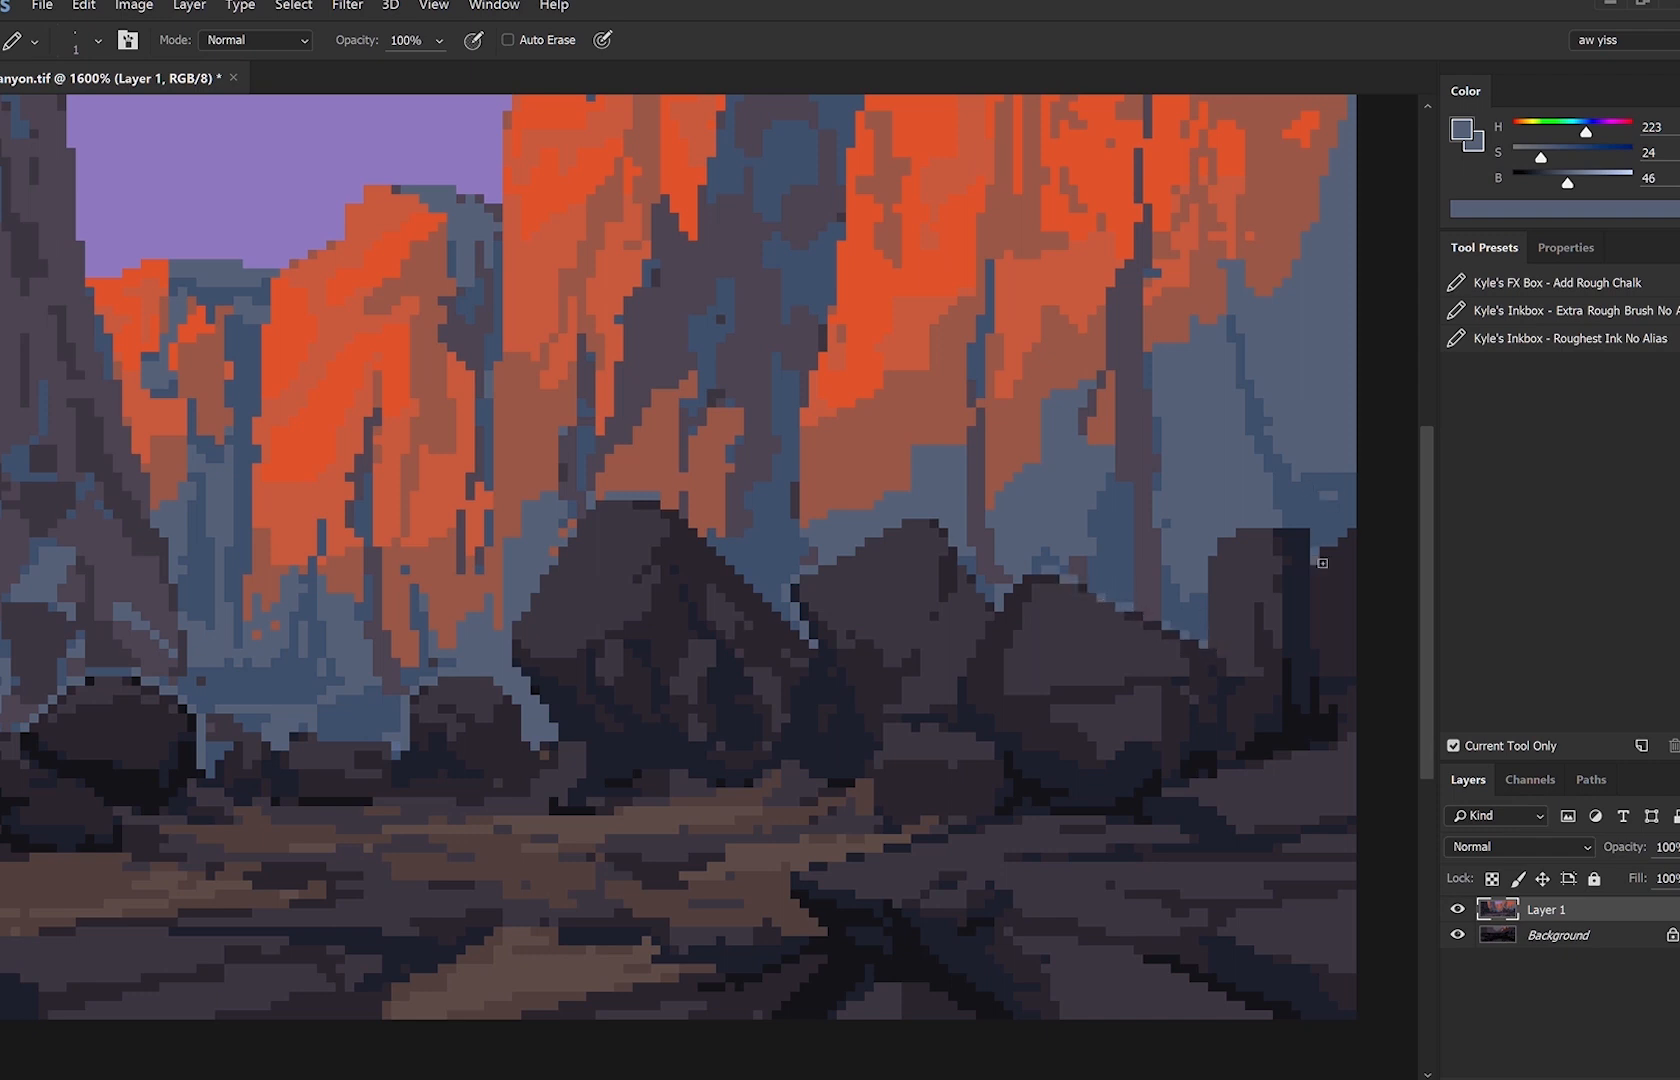
{"action": "scroll", "coordinate": [1385, 540], "scroll_direction": "down", "scroll_amount": 4}
{"action": "key", "text": "ctrl+shift+h"}
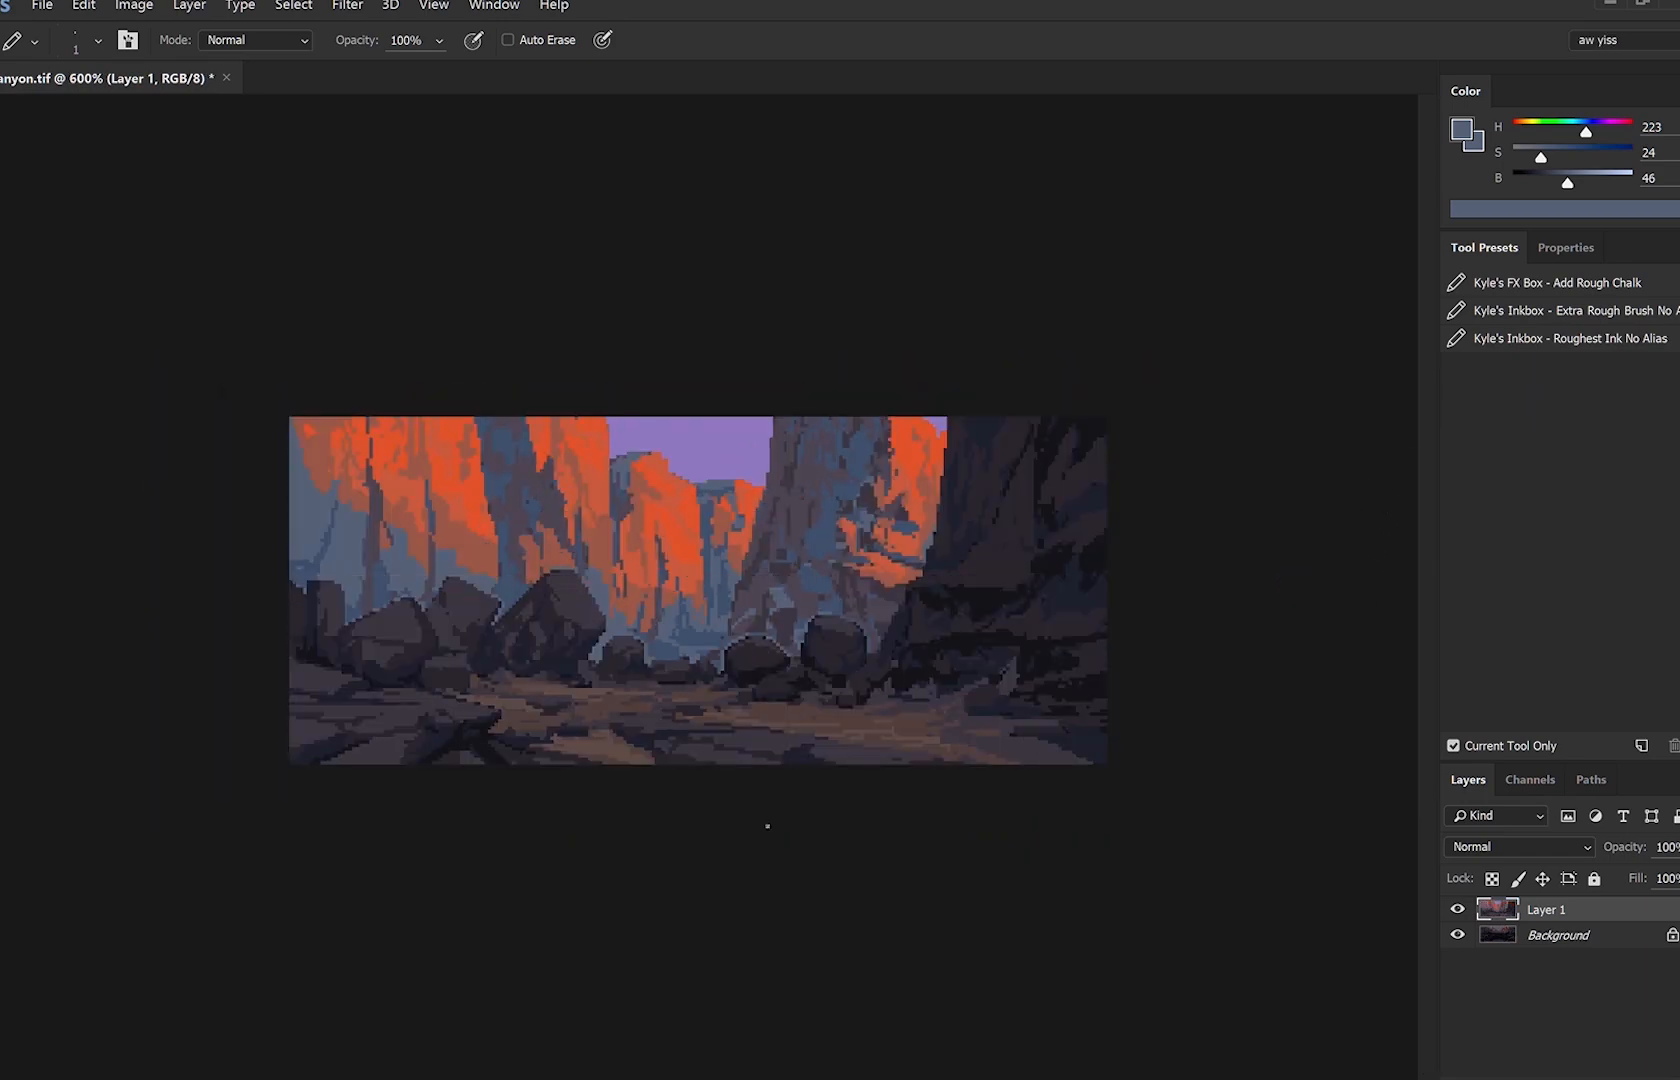
Widen the shadowed fissure in the sunlit orange cliff with purple-grey strokes (H 265, S 15, B 32), tapering them with a finer pencil.
{"action": "scroll", "coordinate": [547, 543], "scroll_direction": "down", "scroll_amount": 2}
{"action": "scroll", "coordinate": [548, 543], "scroll_direction": "up", "scroll_amount": 2}
{"action": "scroll", "coordinate": [506, 506], "scroll_direction": "up", "scroll_amount": 1}
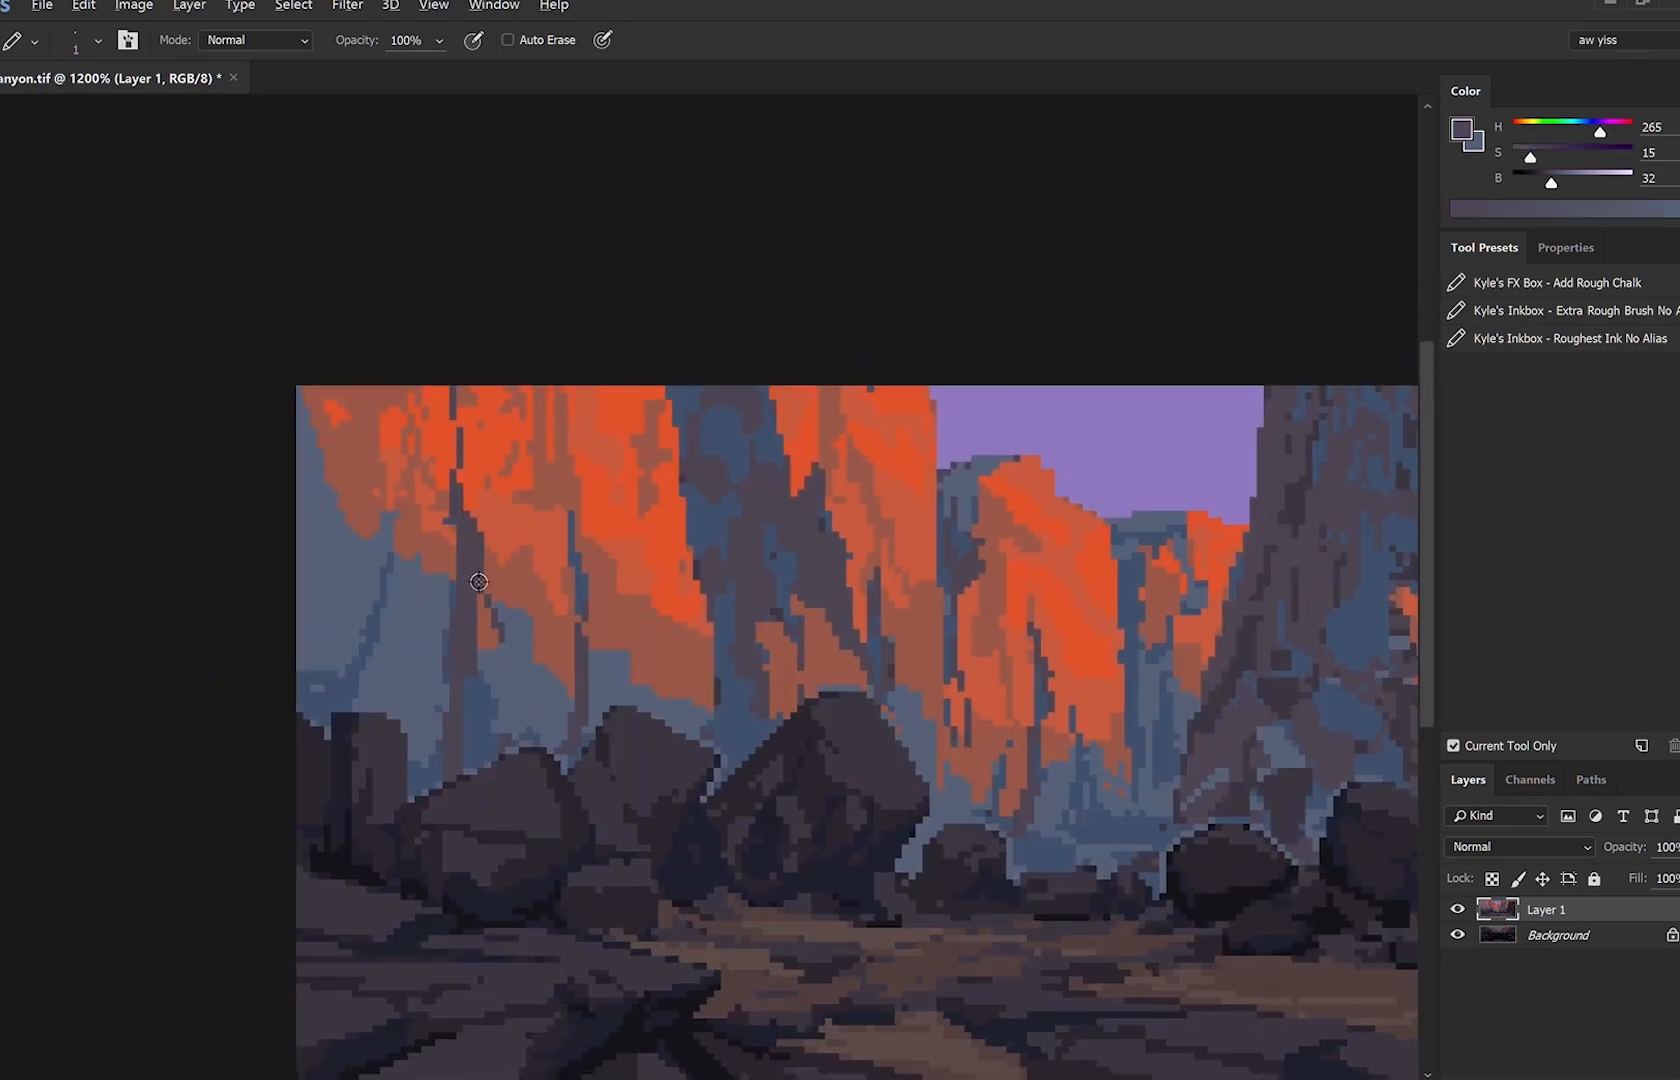
{"action": "left_click_drag", "start_coordinate": [480, 503], "coordinate": [474, 487]}
{"action": "key", "text": "bracketleft"}
{"action": "key", "text": "bracketleft"}
{"action": "left_click_drag", "start_coordinate": [494, 481], "coordinate": [488, 439]}
{"action": "left_click_drag", "start_coordinate": [501, 519], "coordinate": [501, 484]}
{"action": "mouse_move", "coordinate": [487, 488]}
{"action": "left_mouse_down"}
{"action": "mouse_move", "coordinate": [493, 392]}
{"action": "mouse_move", "coordinate": [475, 481]}
{"action": "left_mouse_up"}
{"action": "left_click_drag", "start_coordinate": [495, 560], "coordinate": [513, 630]}
{"action": "left_click", "coordinate": [519, 545], "text": "alt"}
{"action": "mouse_move", "coordinate": [500, 522]}
{"action": "left_mouse_down"}
{"action": "mouse_move", "coordinate": [500, 558]}
{"action": "mouse_move", "coordinate": [520, 568]}
{"action": "left_mouse_up"}
{"action": "left_click", "coordinate": [472, 502], "text": "alt"}
{"action": "left_click", "coordinate": [467, 506]}
Block in a purple-grey shadow patch at the sunlit cliff's upper outer corner with a larger pencil.
{"action": "key", "text": "bracketright"}
{"action": "key", "text": "bracketright"}
{"action": "mouse_move", "coordinate": [364, 390]}
{"action": "left_mouse_down"}
{"action": "mouse_move", "coordinate": [375, 446]}
{"action": "mouse_move", "coordinate": [347, 396]}
{"action": "left_mouse_up"}
{"action": "mouse_move", "coordinate": [378, 394]}
{"action": "left_mouse_down"}
{"action": "mouse_move", "coordinate": [384, 493]}
{"action": "mouse_move", "coordinate": [406, 414]}
{"action": "left_mouse_up"}
Draw a narrow purple-grey crack near the top of the sunlit cliff and sample its reddish brown (H 15, S 47, B 54).
{"action": "key", "text": "bracketleft"}
{"action": "key", "text": "bracketleft"}
{"action": "left_click_drag", "start_coordinate": [556, 472], "coordinate": [597, 390]}
{"action": "mouse_move", "coordinate": [586, 389]}
{"action": "left_mouse_down"}
{"action": "mouse_move", "coordinate": [580, 417]}
{"action": "mouse_move", "coordinate": [598, 420]}
{"action": "left_mouse_up"}
{"action": "left_click", "coordinate": [594, 430], "text": "alt"}
{"action": "left_click", "coordinate": [595, 620], "text": "alt"}
{"action": "key", "text": "bracketright"}
{"action": "key", "text": "bracketleft"}
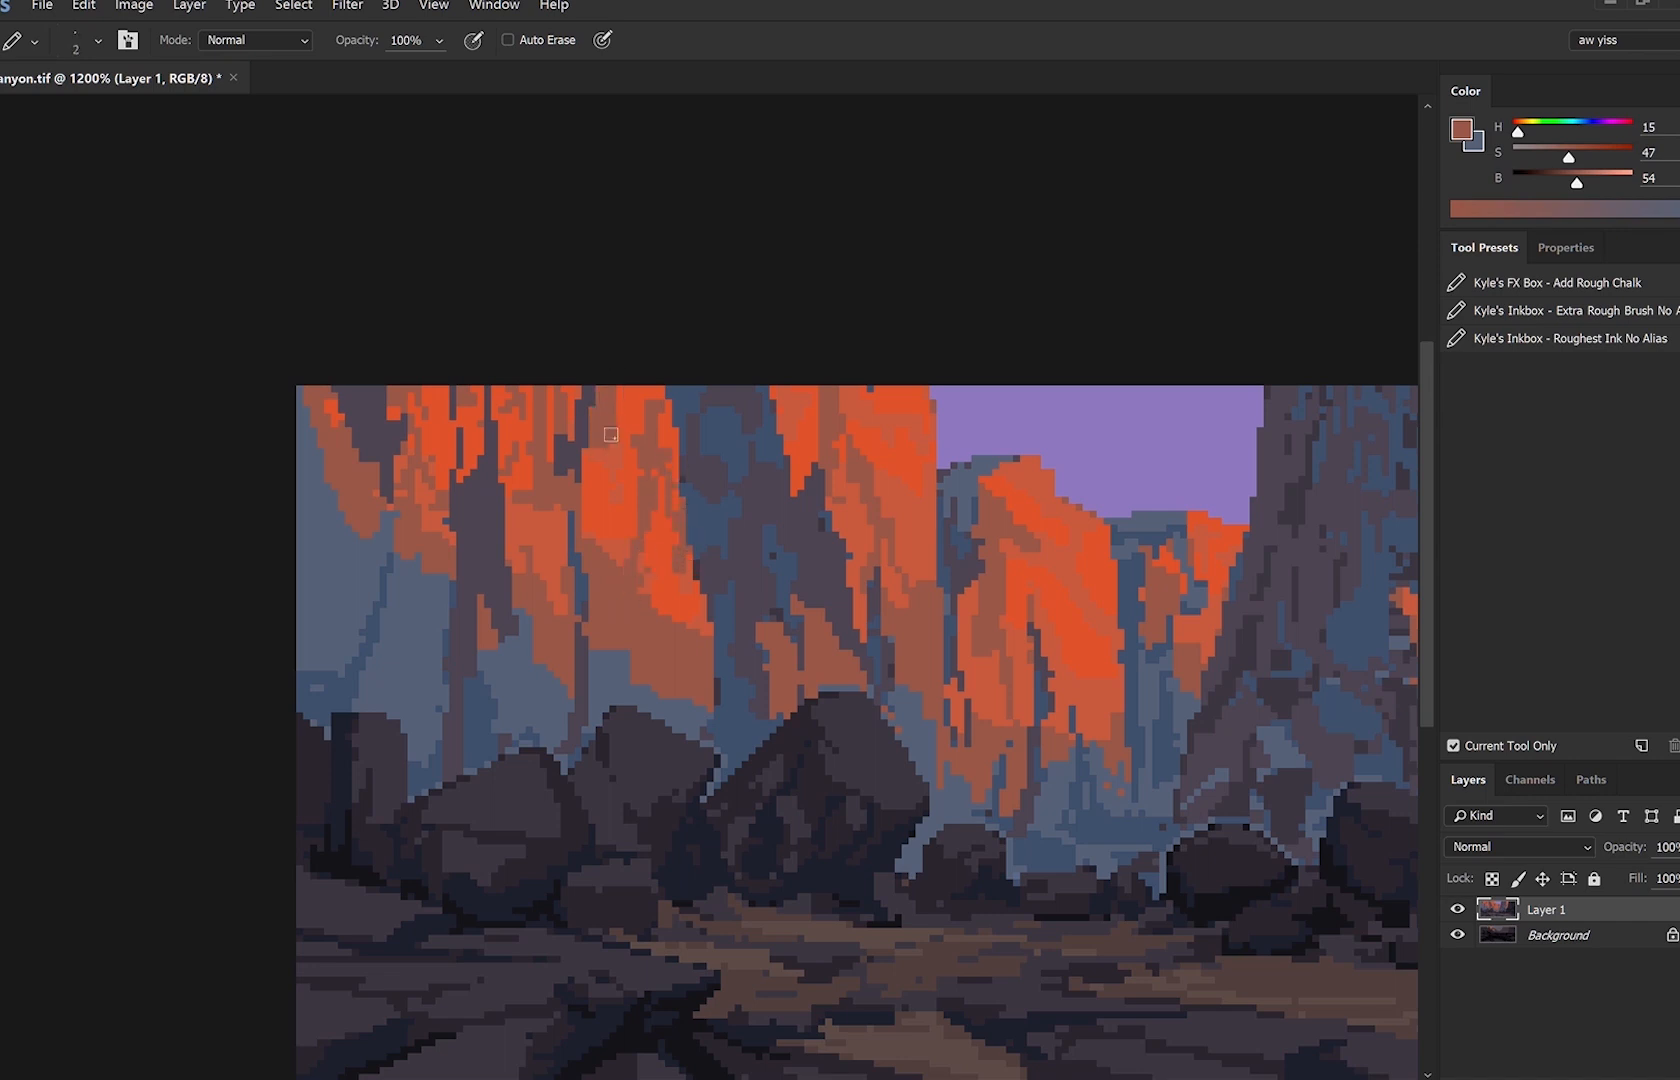
Extend the fissure up to the canvas edge in purple-grey and cover the old crack beside it with reddish brown (H 15, S 47, B 54).
{"action": "left_click", "coordinate": [503, 386], "text": "alt"}
{"action": "left_click_drag", "start_coordinate": [501, 492], "coordinate": [497, 388]}
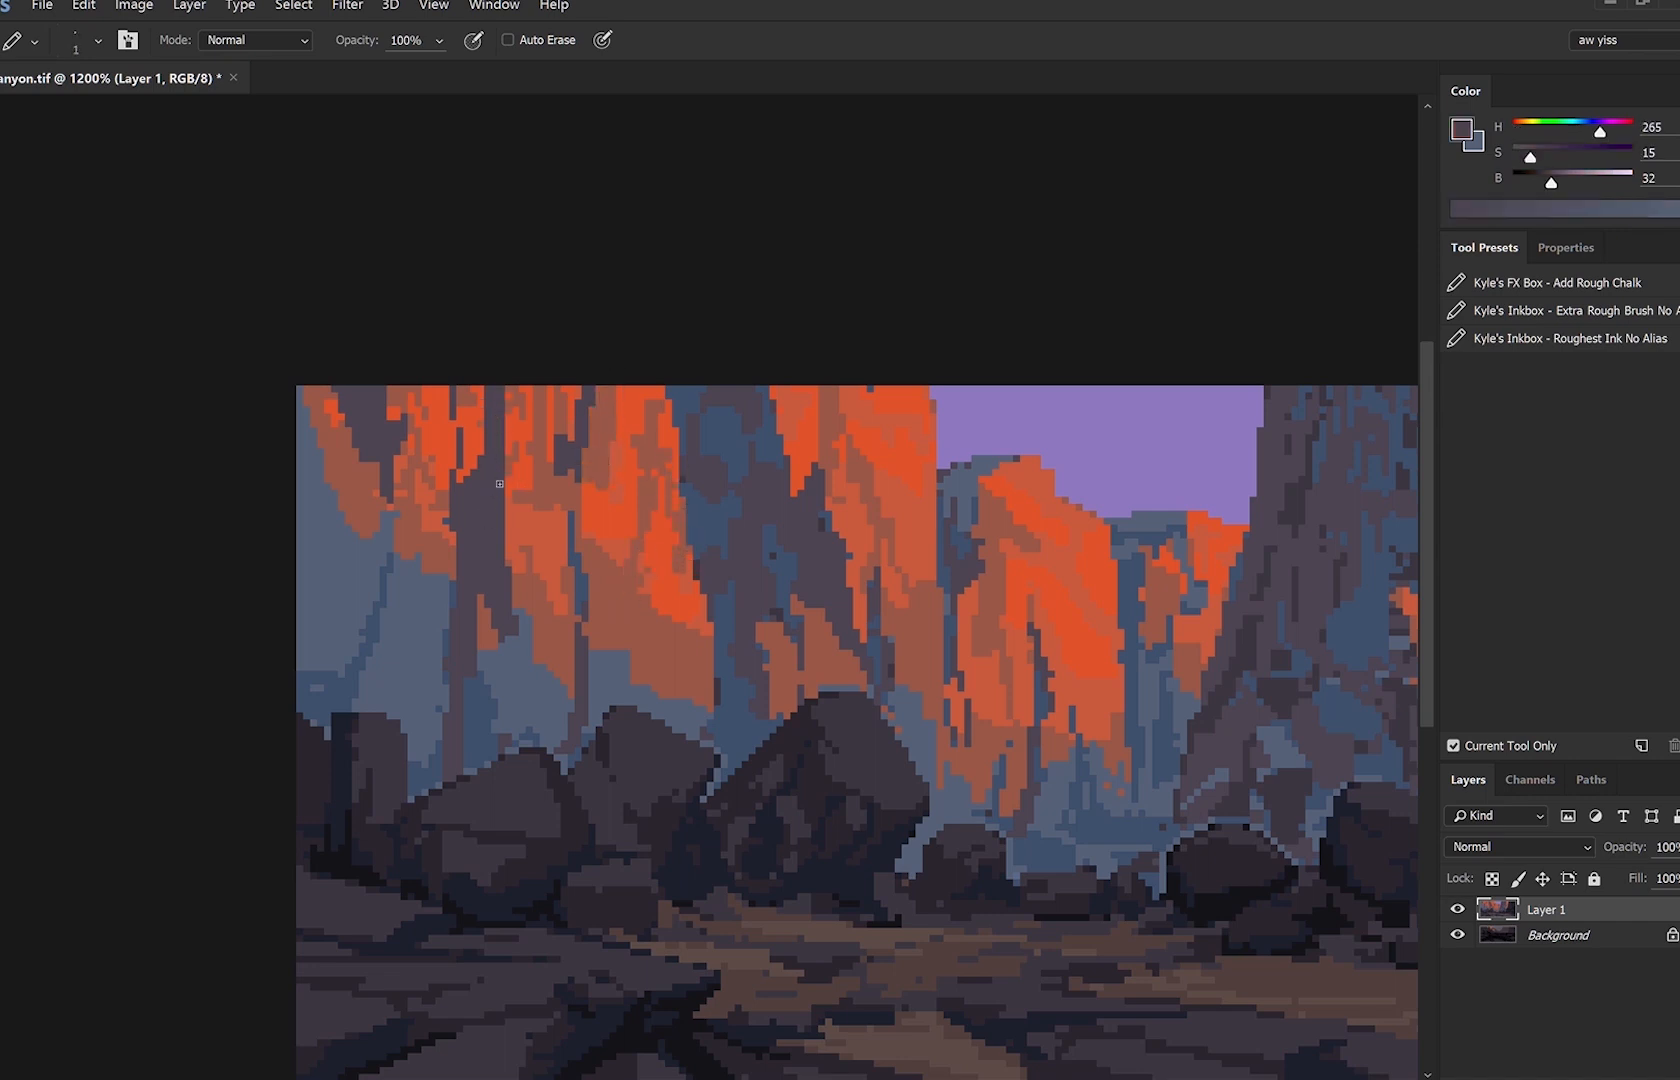
{"action": "left_click", "coordinate": [438, 586], "text": "alt"}
{"action": "left_click", "coordinate": [436, 562], "text": "alt"}
{"action": "left_click_drag", "start_coordinate": [459, 456], "coordinate": [454, 371]}
{"action": "scroll", "coordinate": [621, 458], "scroll_direction": "down", "scroll_amount": 4}
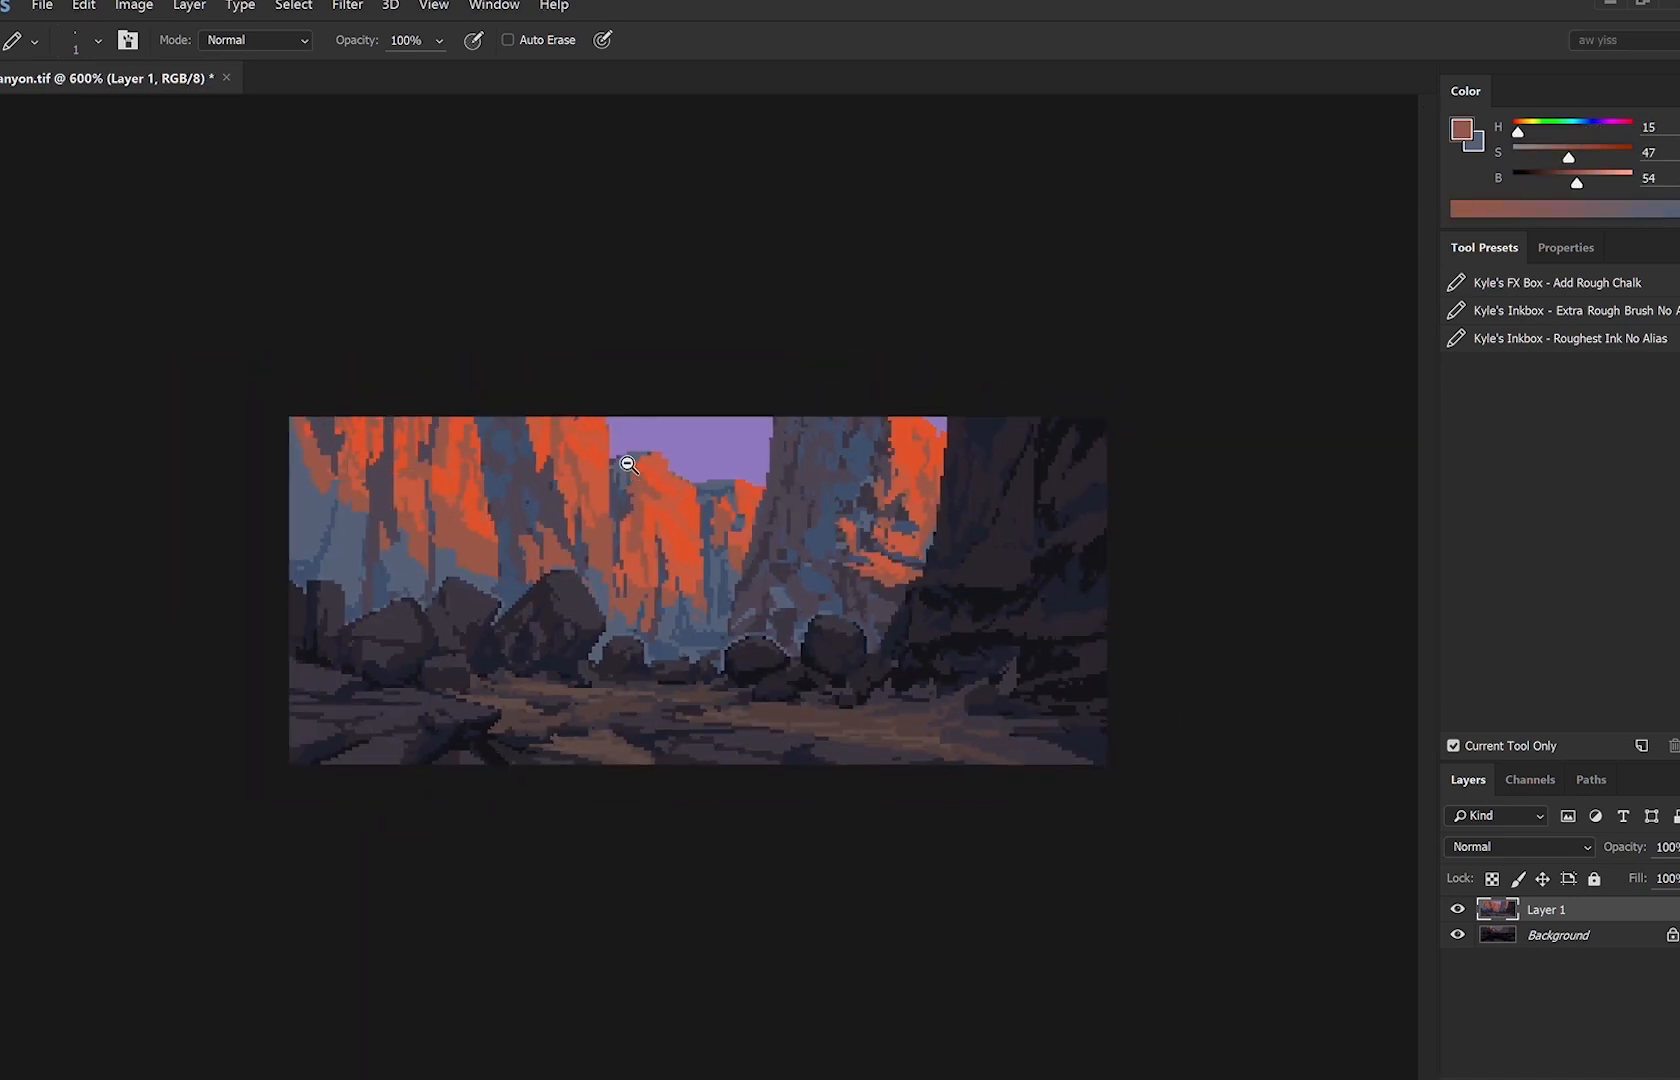
Draw a narrow reddish-brown crack (H 15, S 47, B 54) down the sunlit orange face of the distant central cliff, using colours sampled from the painting.
{"action": "key", "text": "ctrl+shift+h"}
{"action": "key", "text": "ctrl+shift+h"}
{"action": "scroll", "coordinate": [815, 466], "scroll_direction": "up", "scroll_amount": 3}
{"action": "scroll", "coordinate": [678, 490], "scroll_direction": "up", "scroll_amount": 2}
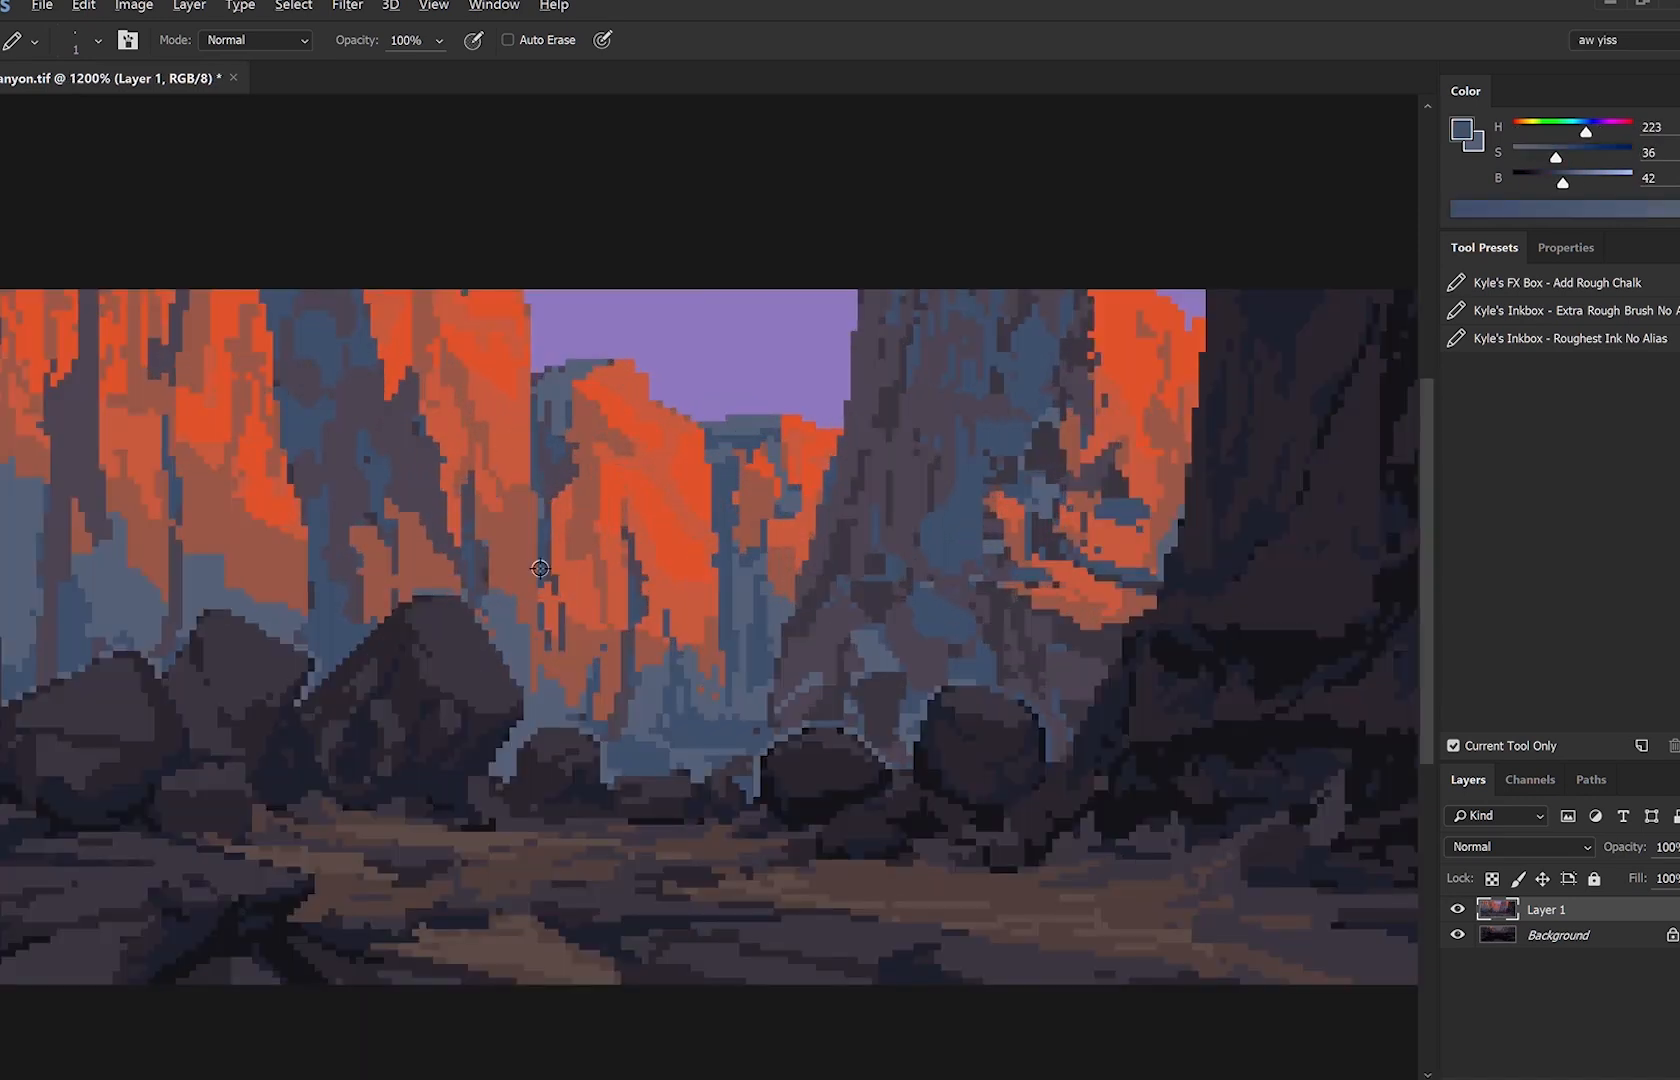
{"action": "left_click", "coordinate": [652, 427], "text": "alt"}
{"action": "left_click", "coordinate": [668, 491], "text": "alt"}
{"action": "key", "text": "]"}
{"action": "mouse_move", "coordinate": [649, 420]}
{"action": "left_mouse_down"}
{"action": "mouse_move", "coordinate": [648, 550]}
{"action": "mouse_move", "coordinate": [668, 505]}
{"action": "left_mouse_up"}
{"action": "left_click", "coordinate": [545, 452], "text": "alt"}
{"action": "left_click", "coordinate": [562, 461], "text": "alt"}
{"action": "left_click", "coordinate": [679, 509], "text": "alt"}
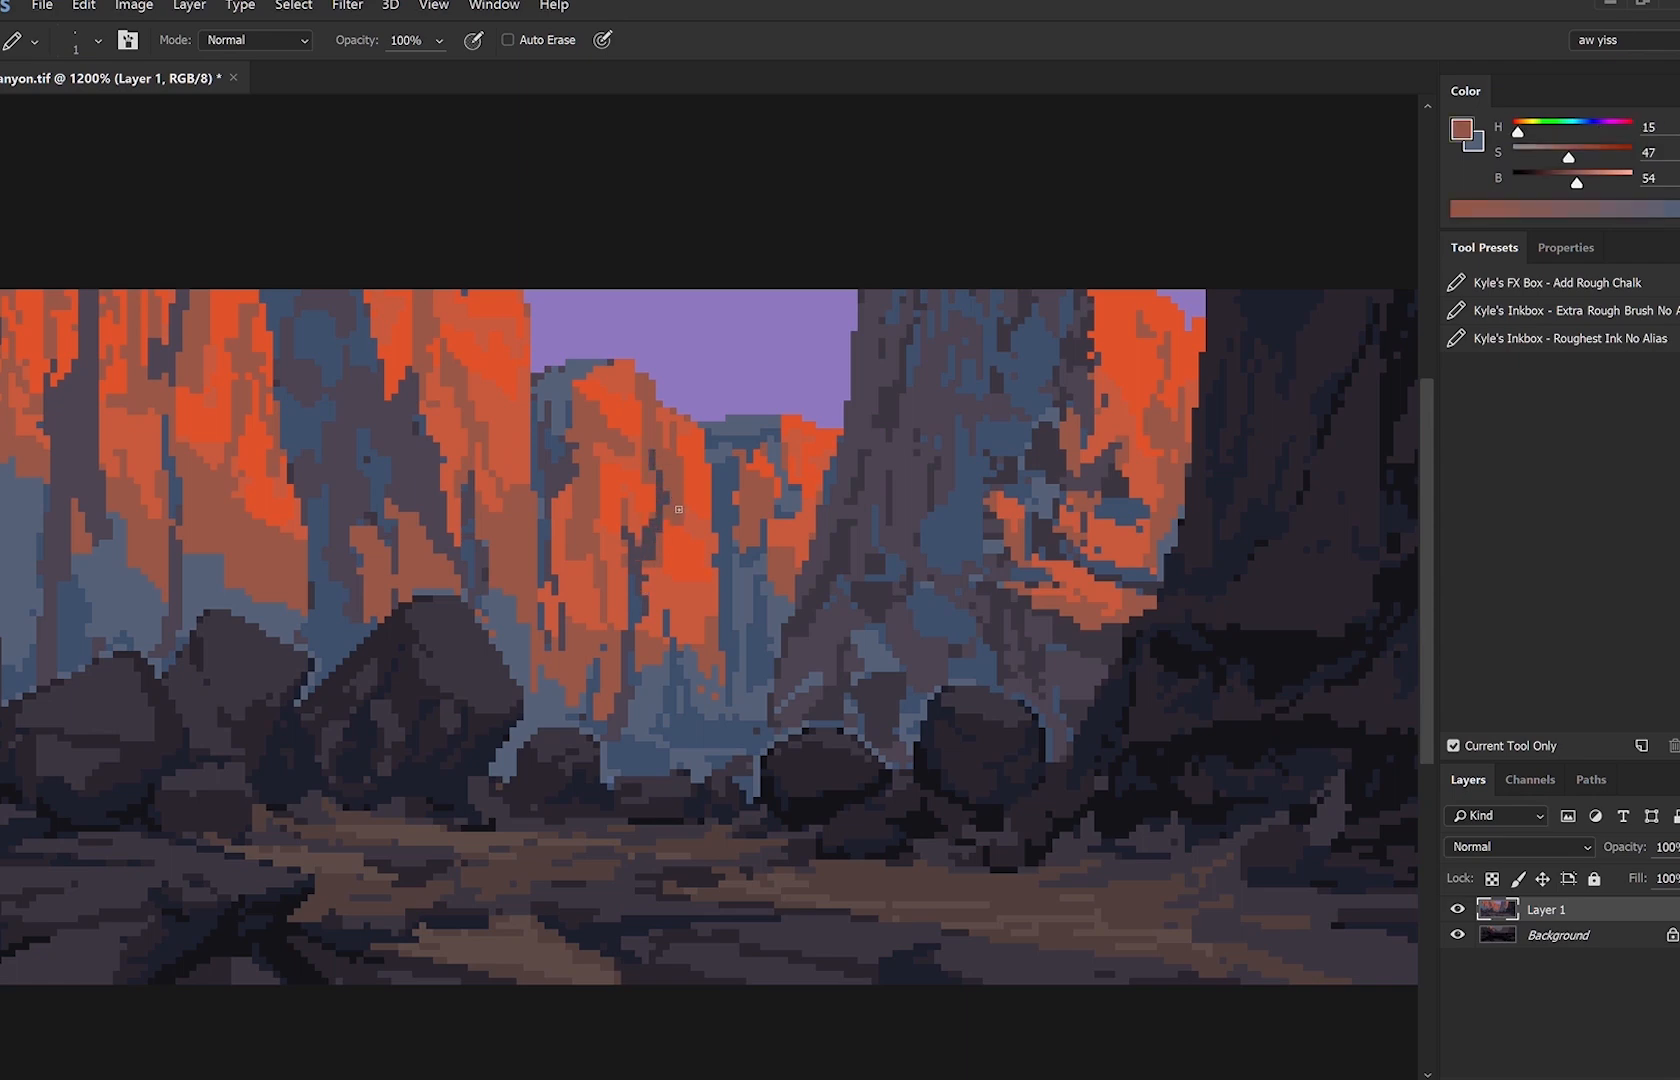
{"action": "key", "text": "ctrl+minus"}
{"action": "key", "text": "ctrl+minus"}
{"action": "key", "text": "ctrl+minus"}
{"action": "key", "text": "ctrl+minus"}
{"action": "key", "text": "ctrl+minus"}
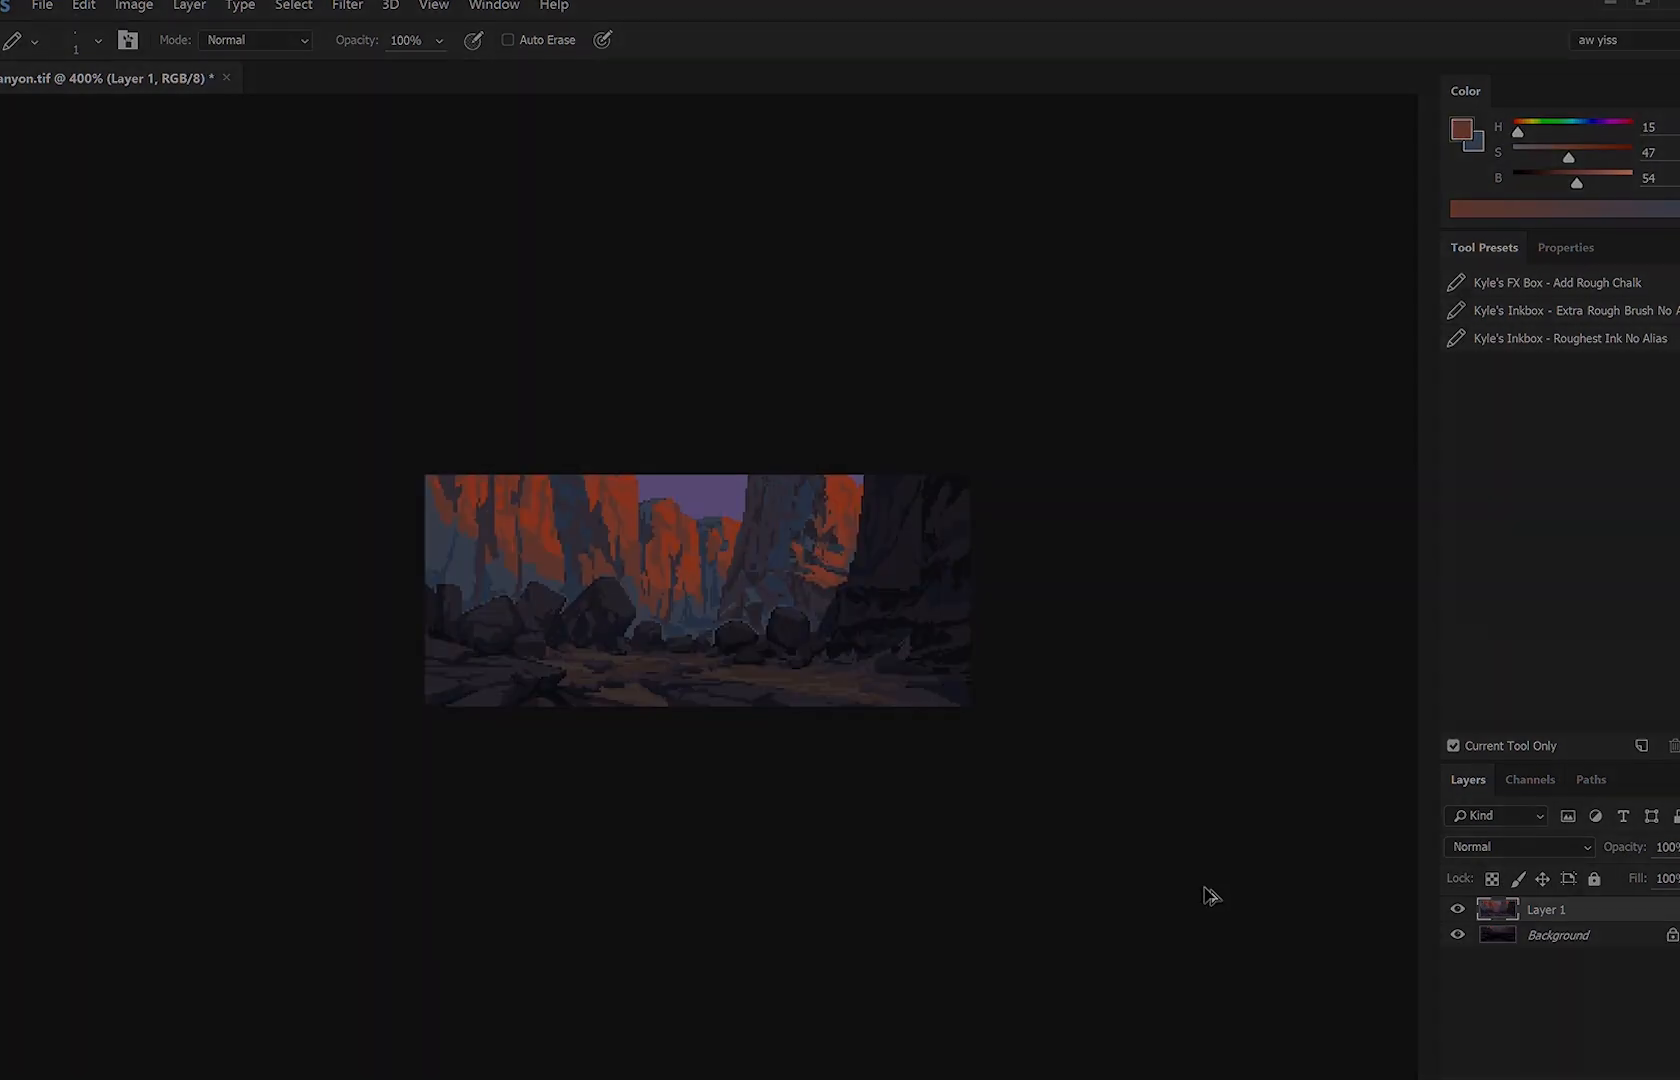